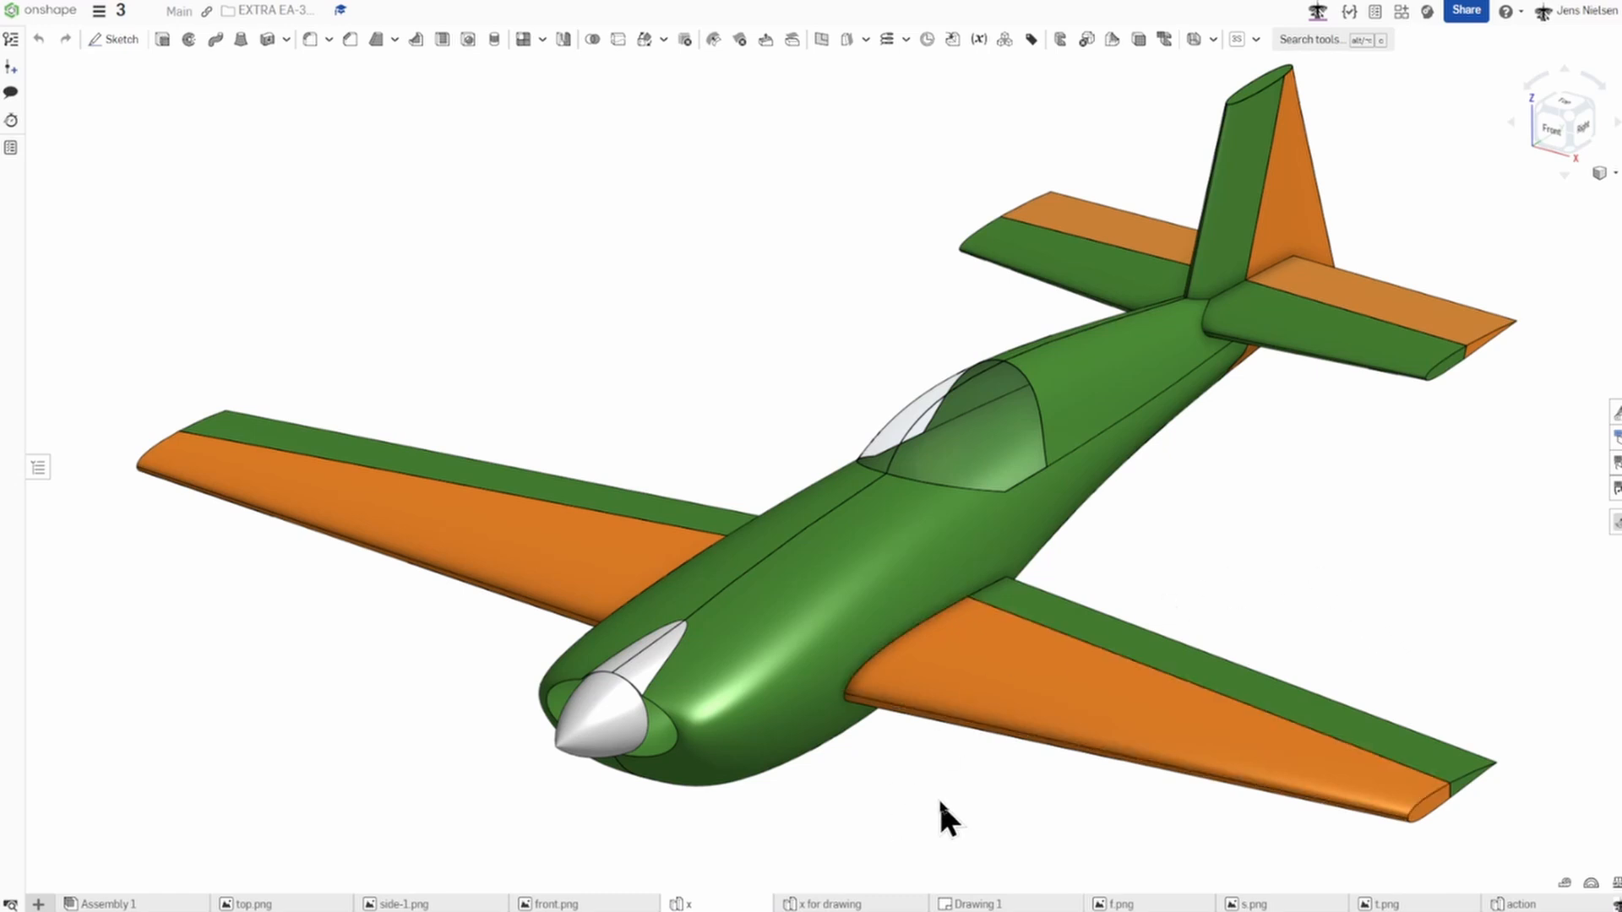
# Examine the side, front, top and labelled isometric views of the aircraft in Drawing 1.
pyautogui.click(1001, 905)
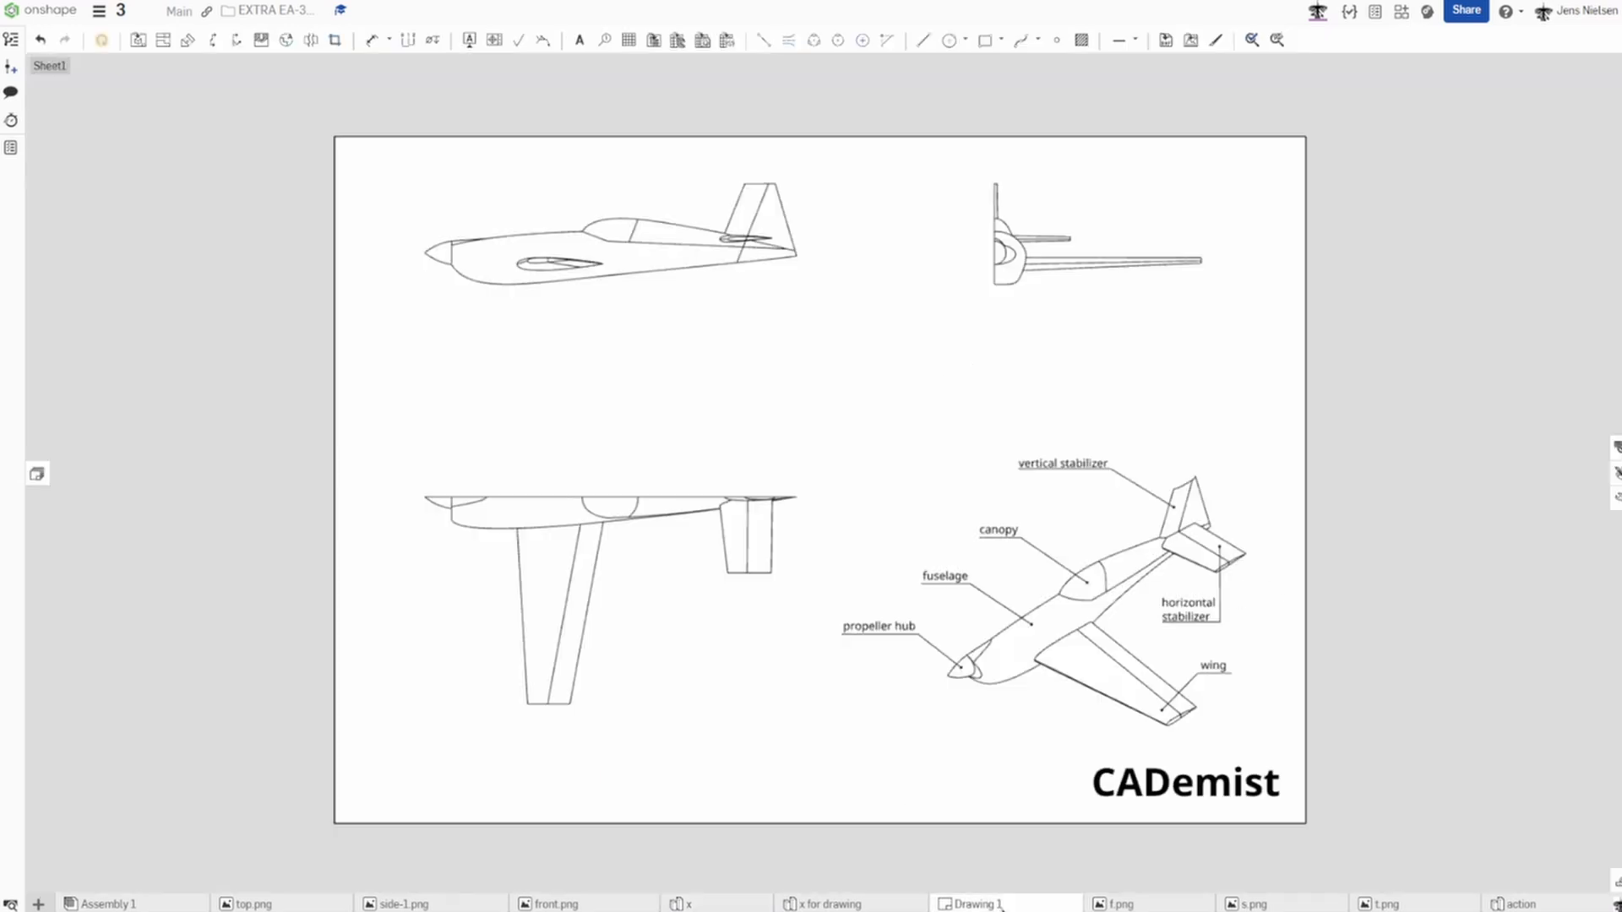
pyautogui.scroll(8, 1417, 561)
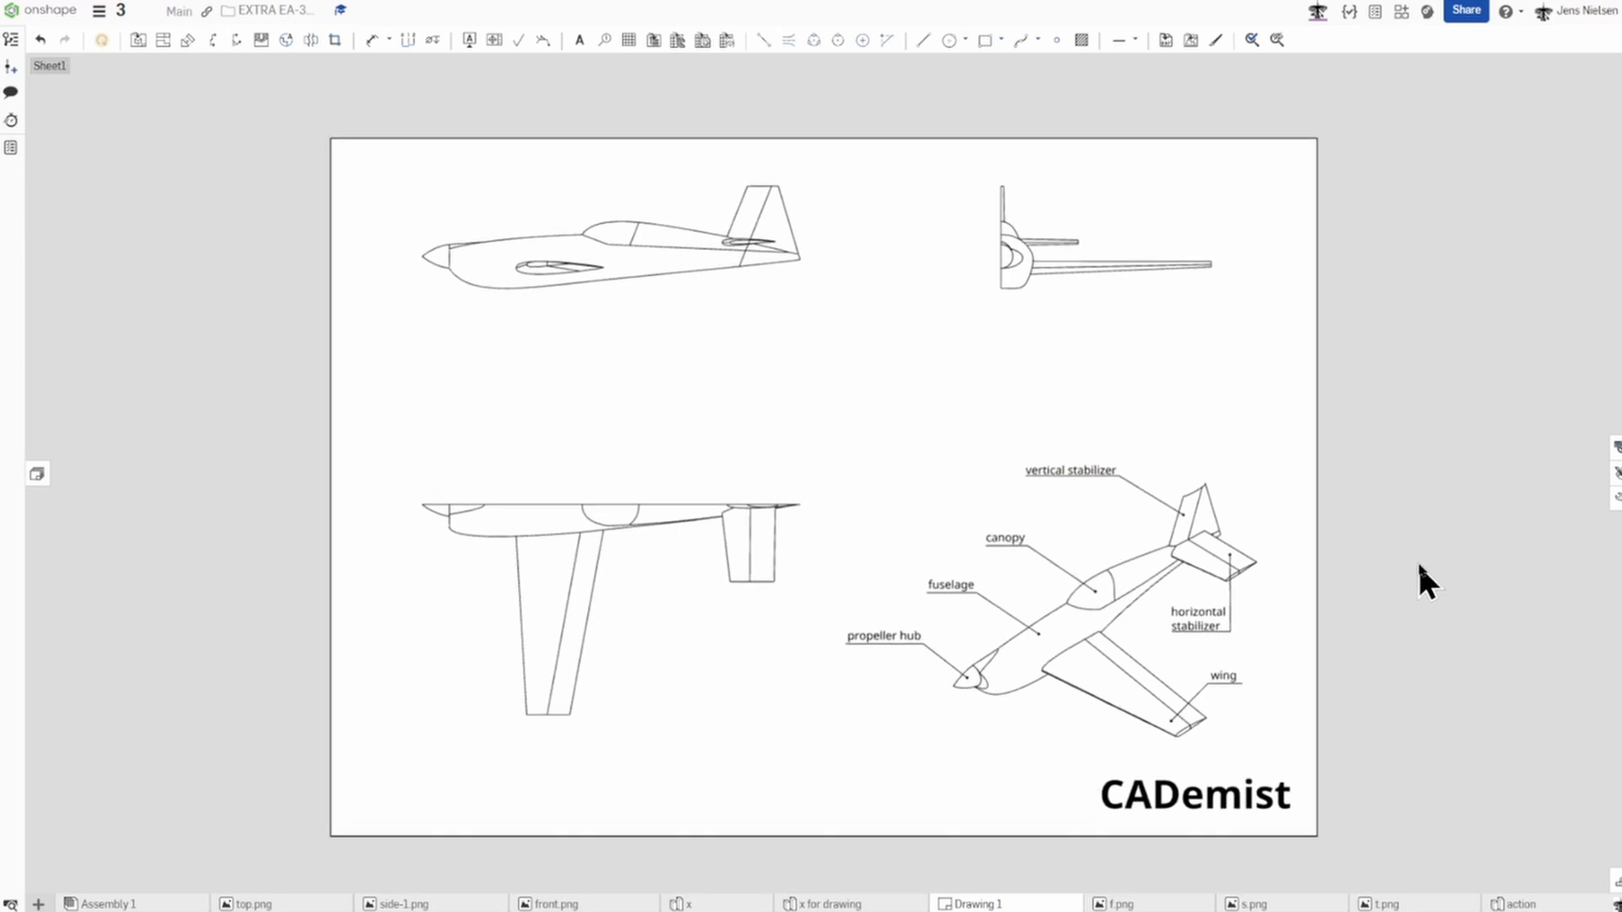
pyautogui.scroll(3, 1427, 554)
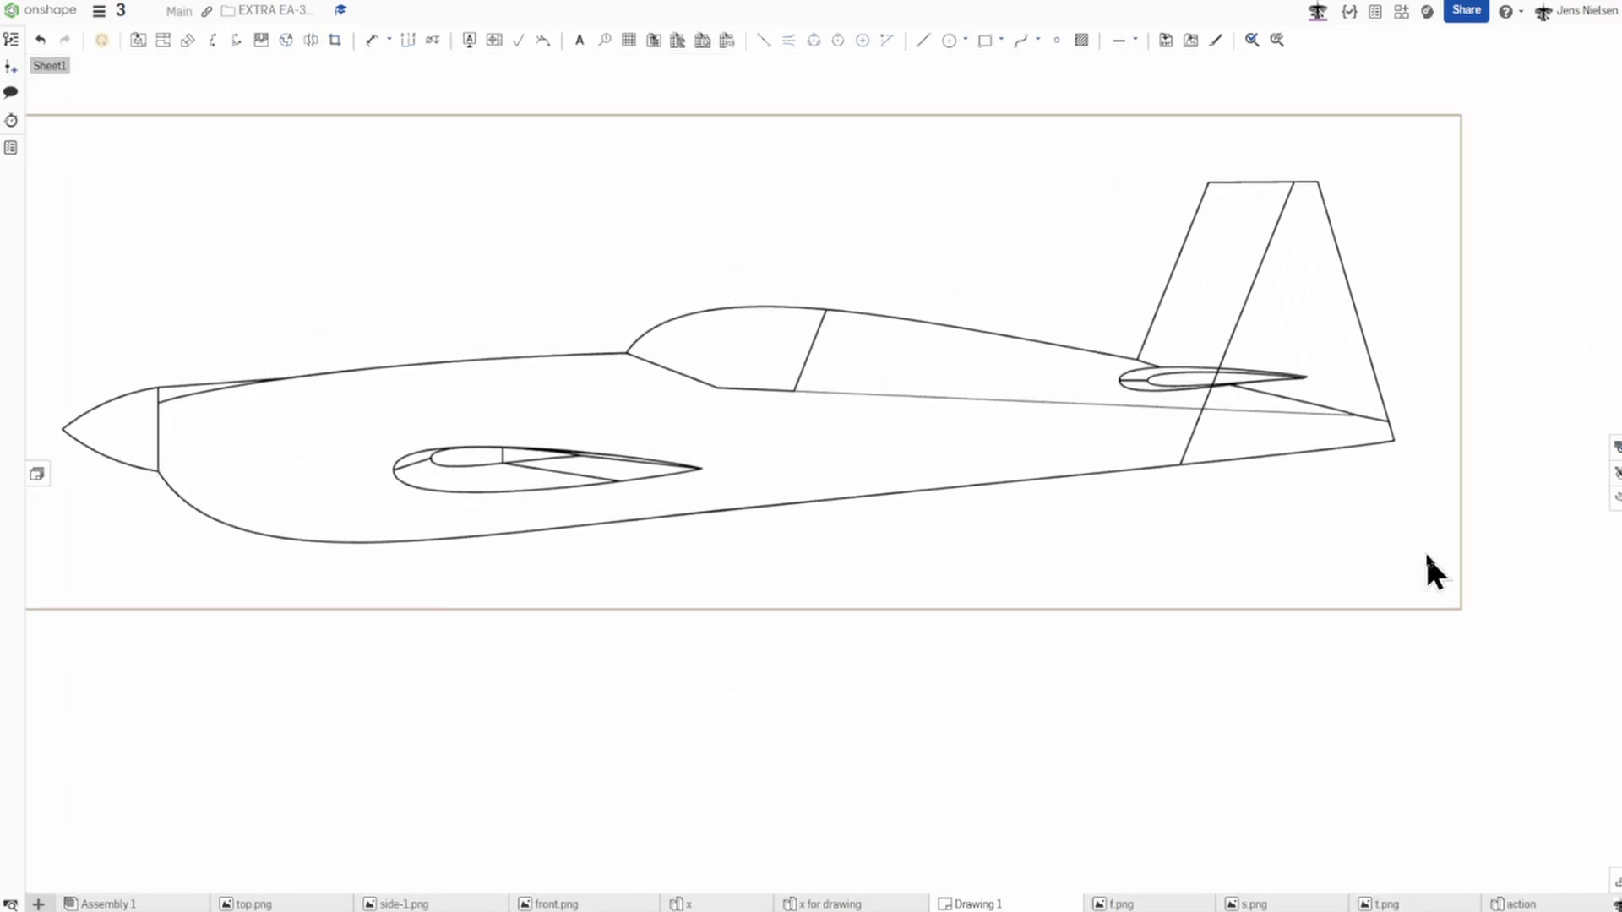
pyautogui.scroll(-5, 1418, 667)
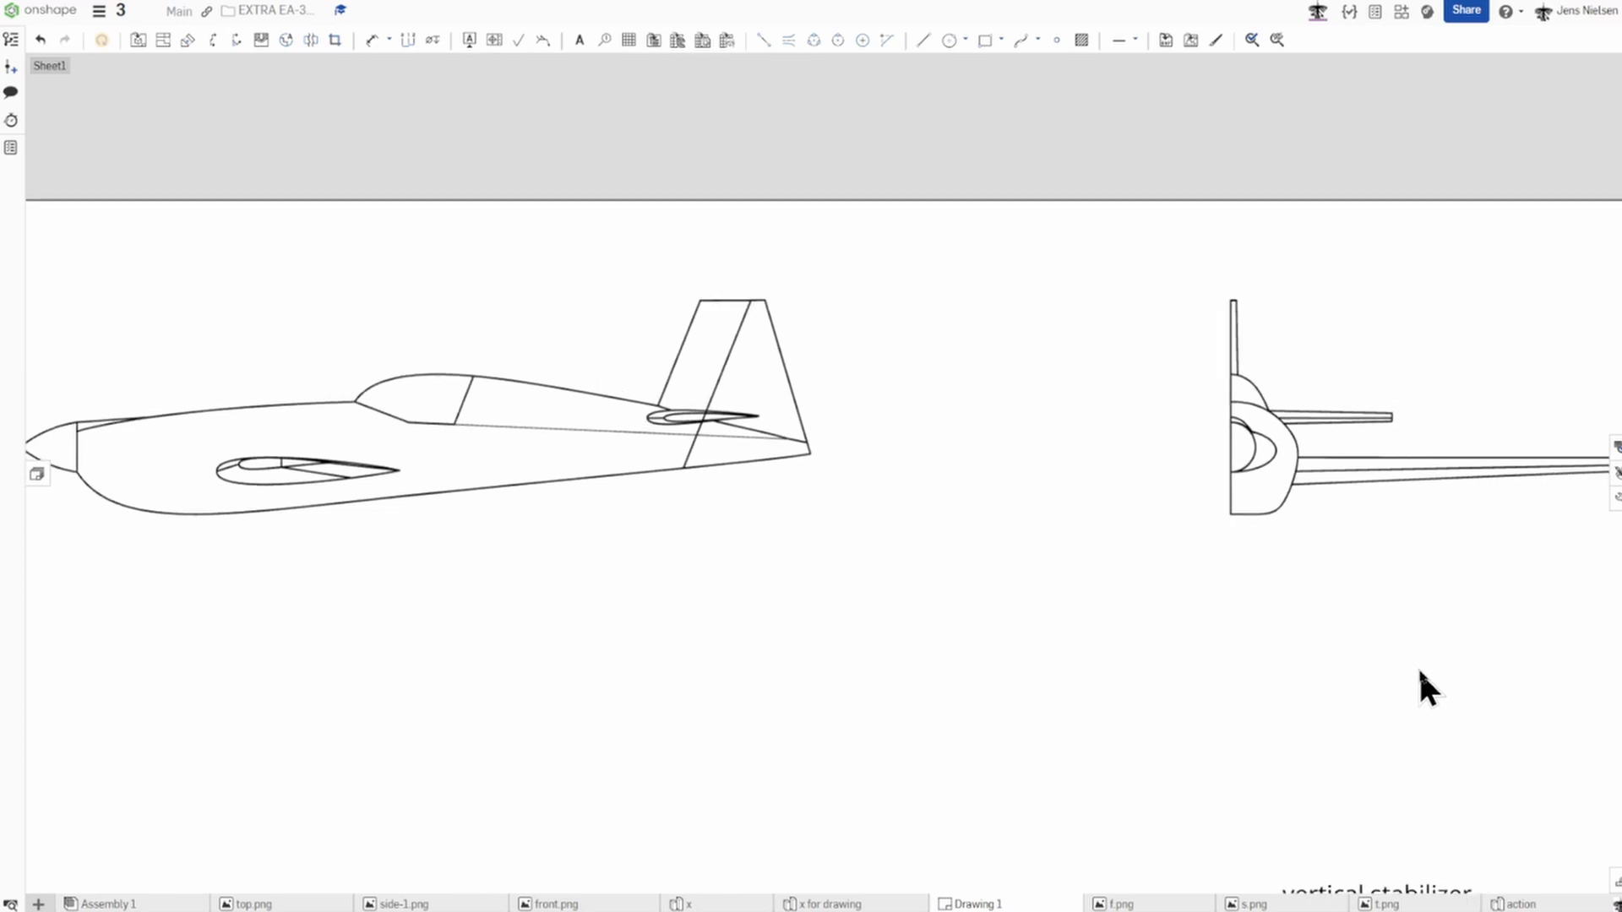
pyautogui.scroll(5, 1418, 667)
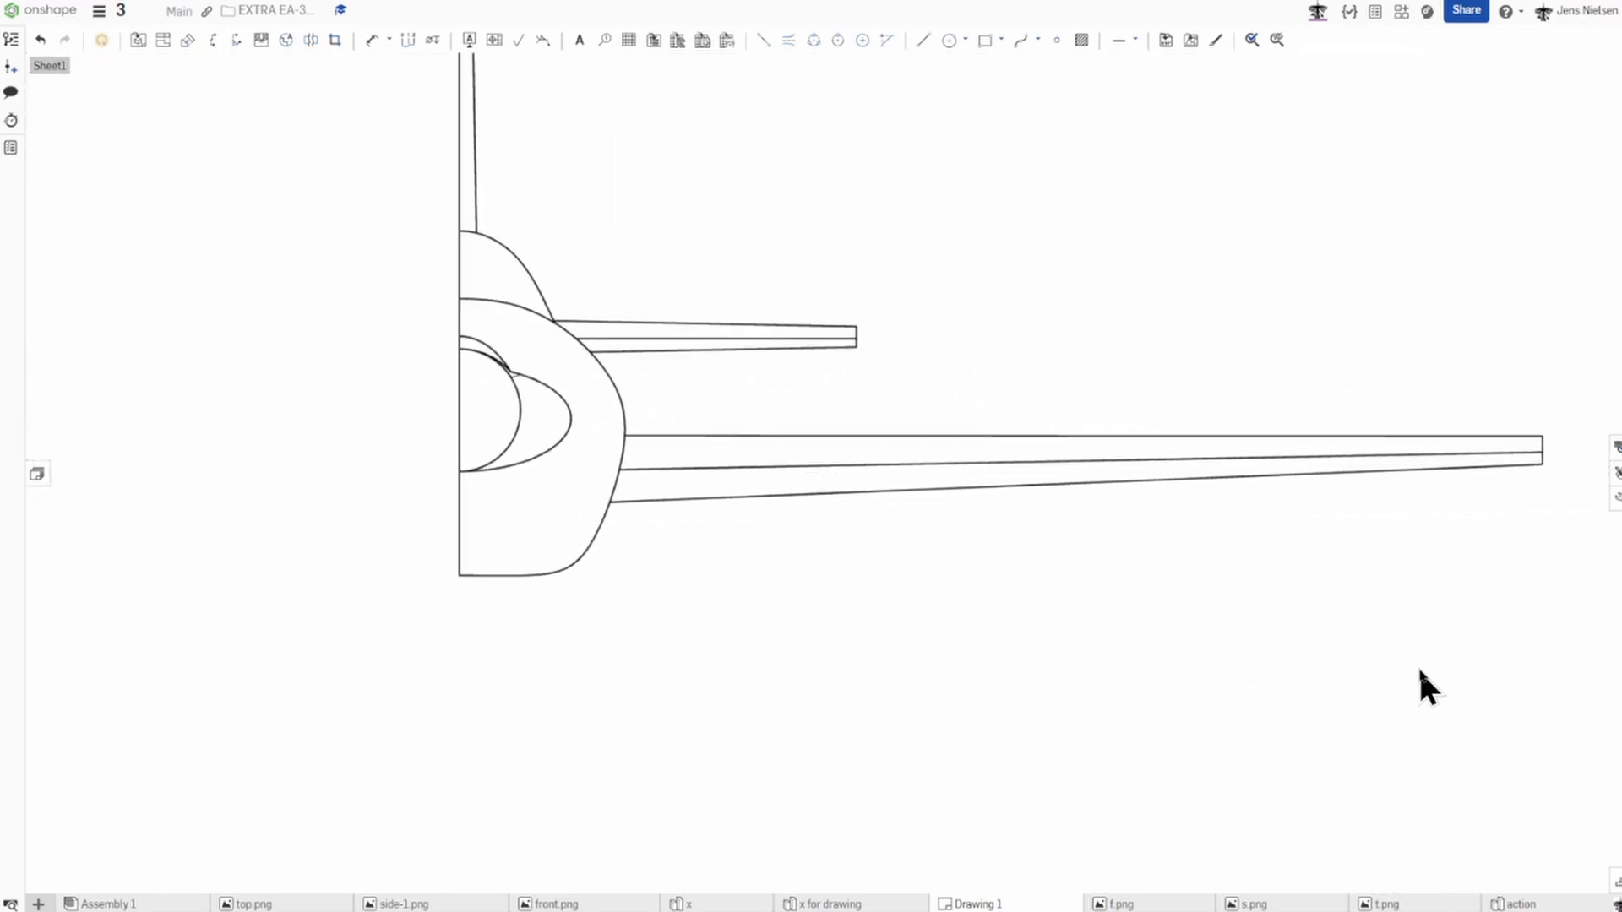
pyautogui.scroll(3, 1418, 667)
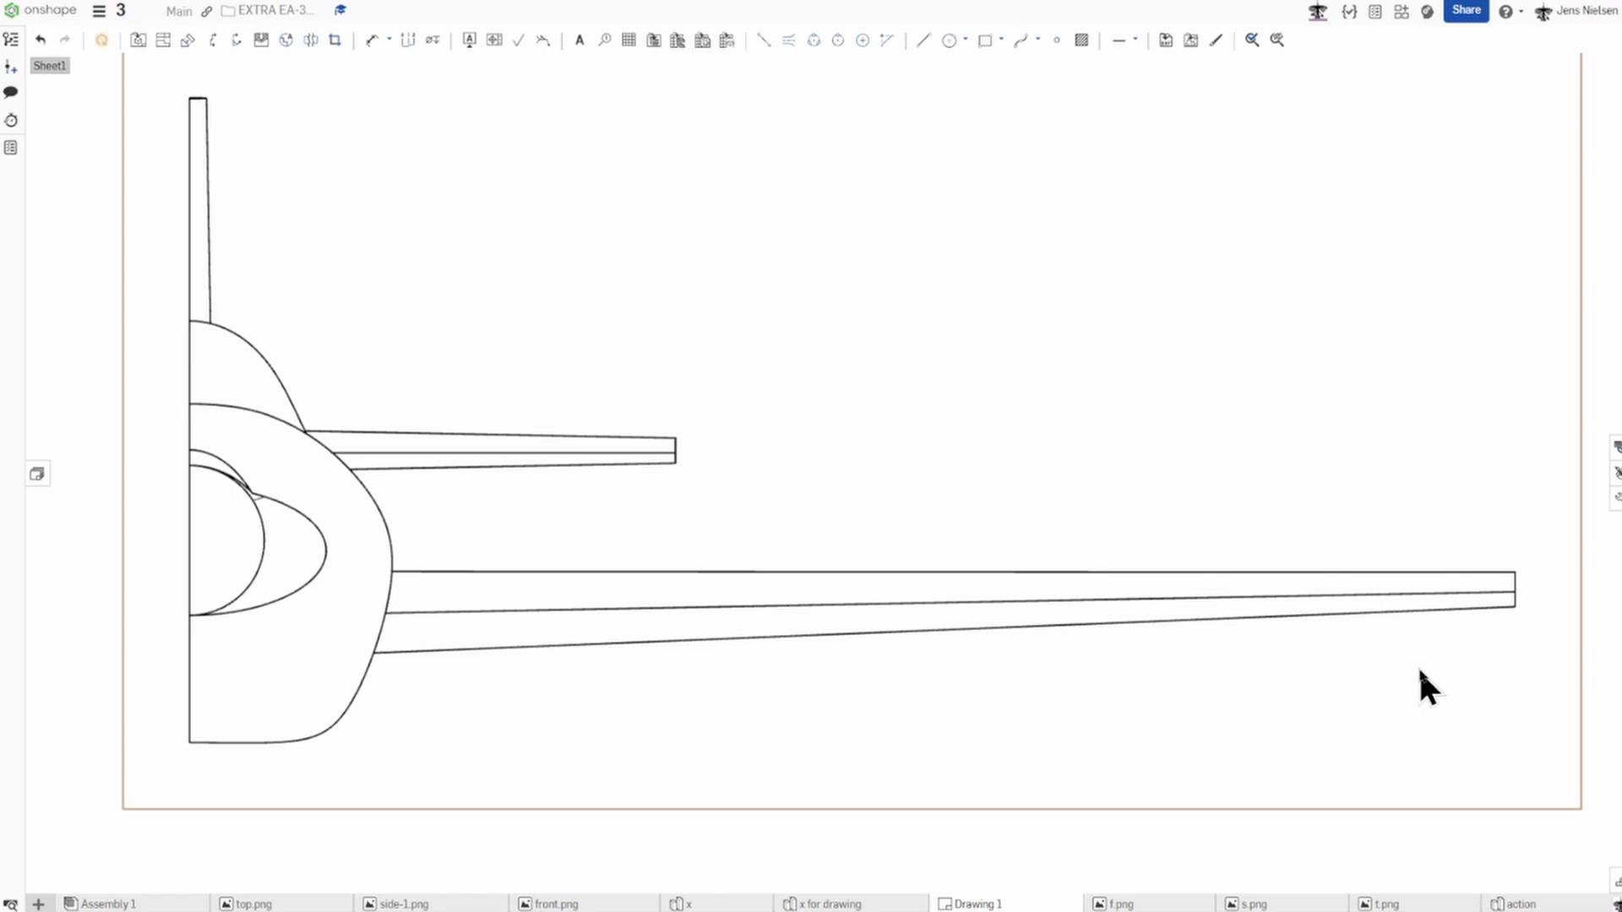
pyautogui.scroll(-5, 1418, 667)
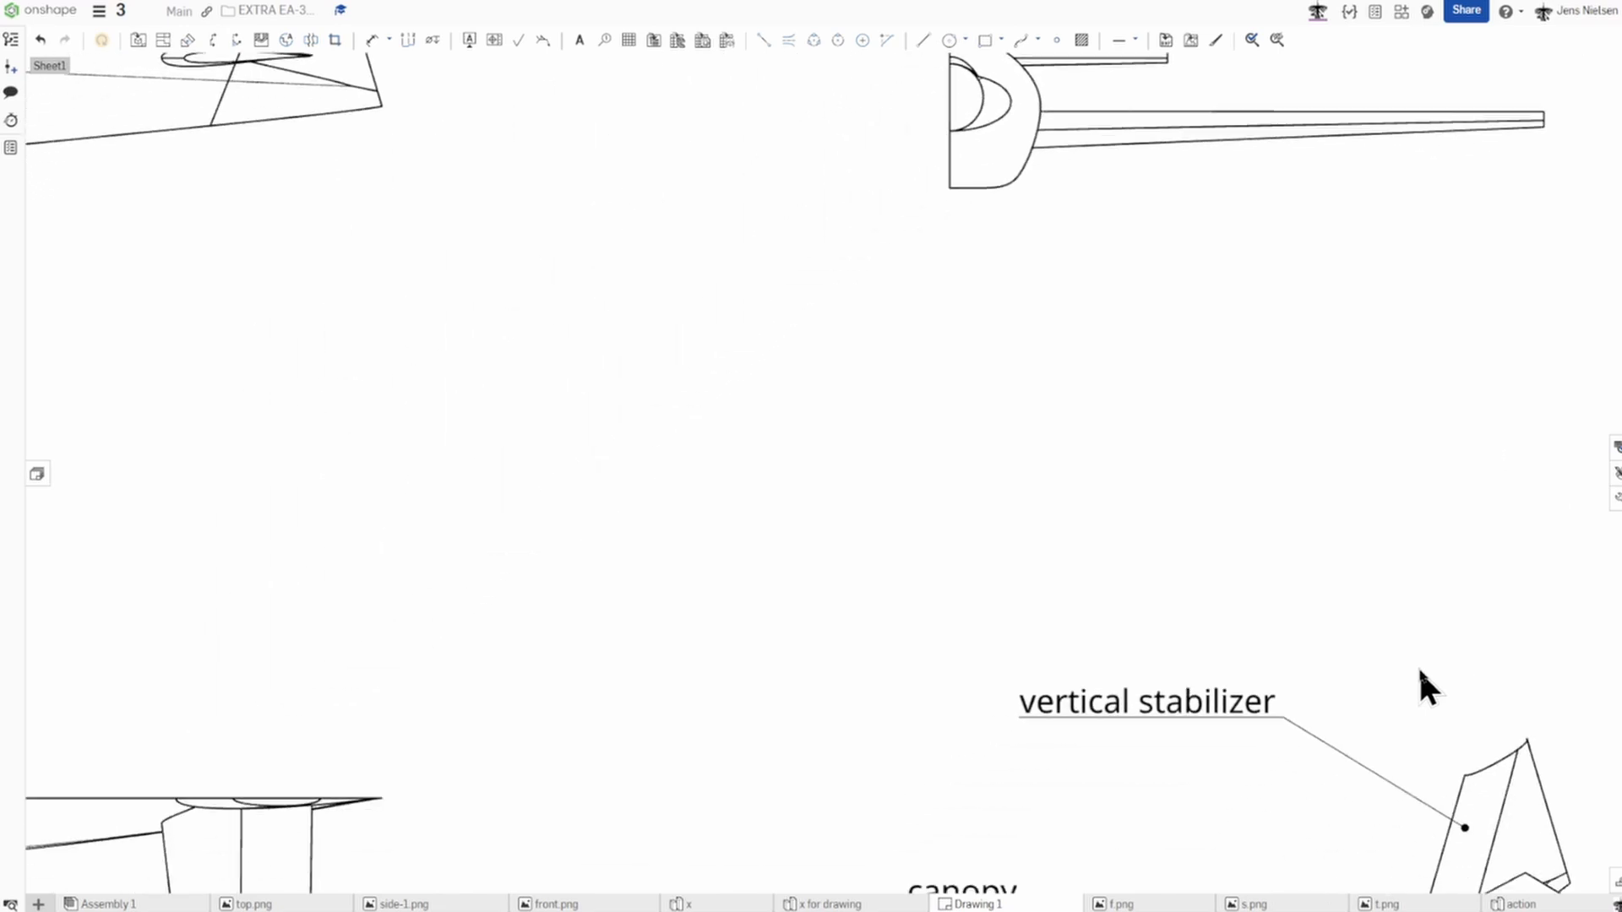
pyautogui.scroll(5, 1417, 666)
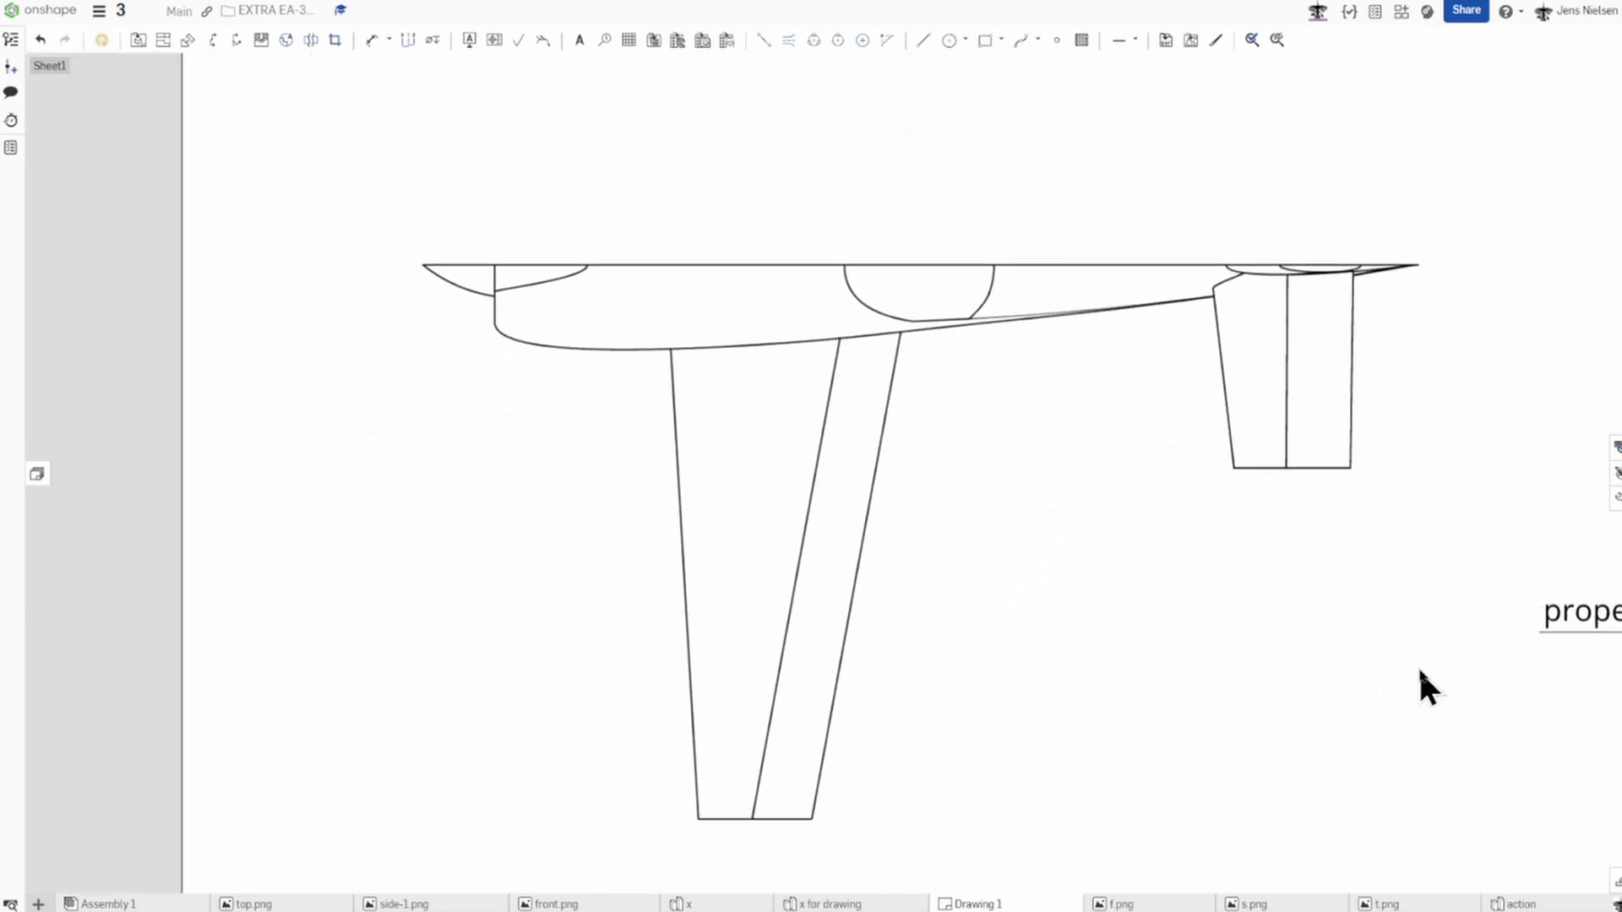
pyautogui.scroll(3, 1418, 666)
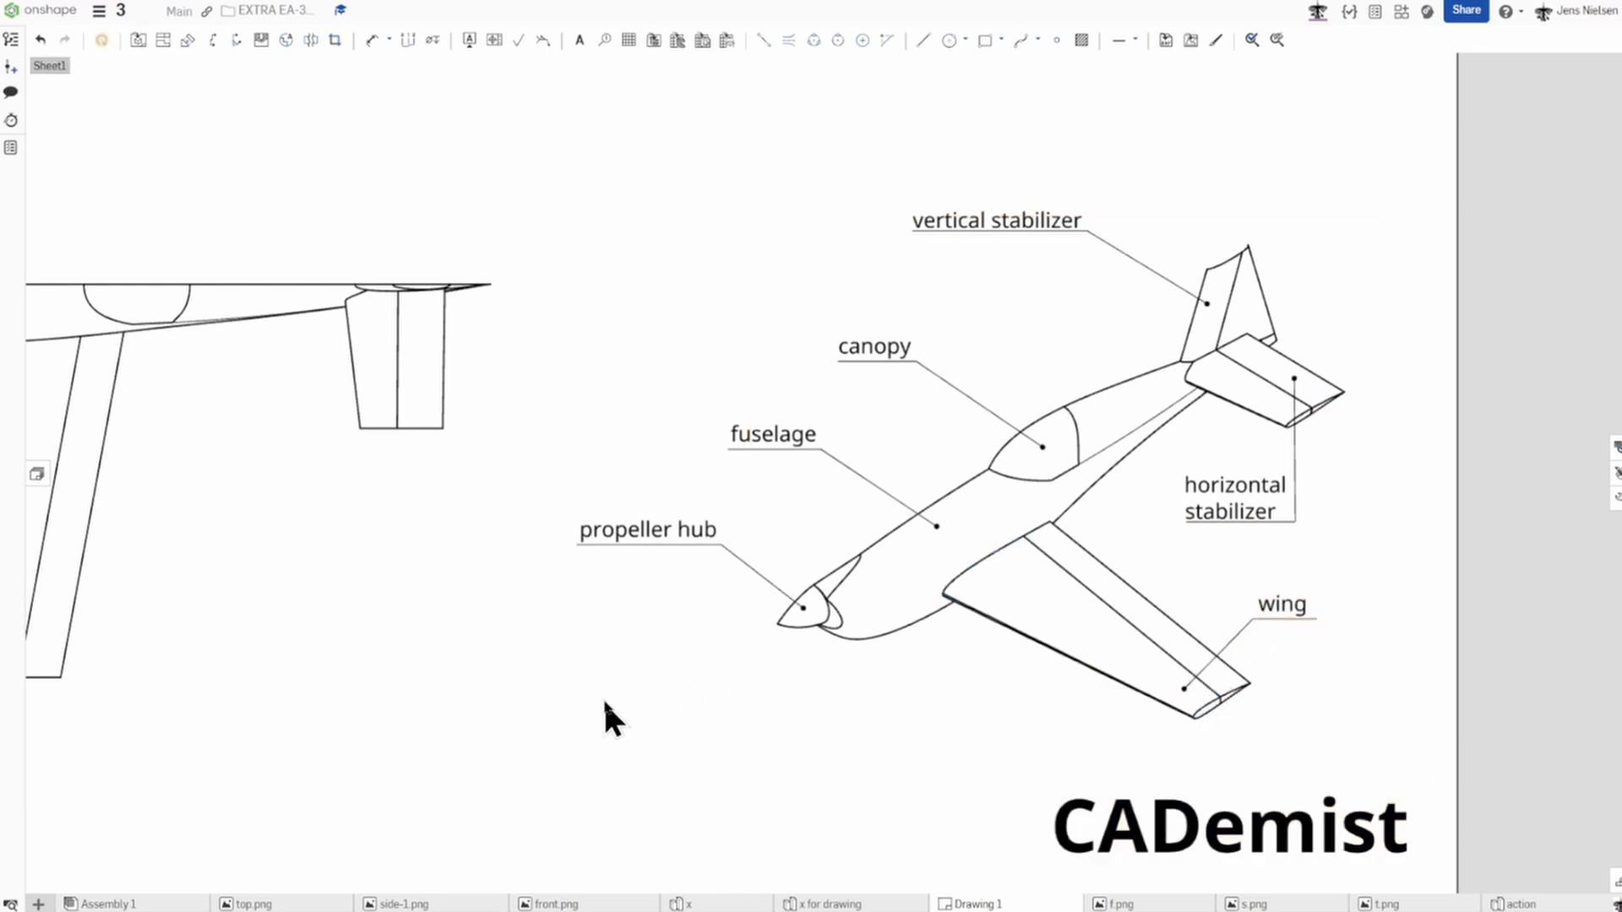
pyautogui.scroll(3, 605, 703)
pyautogui.scroll(1, 605, 703)
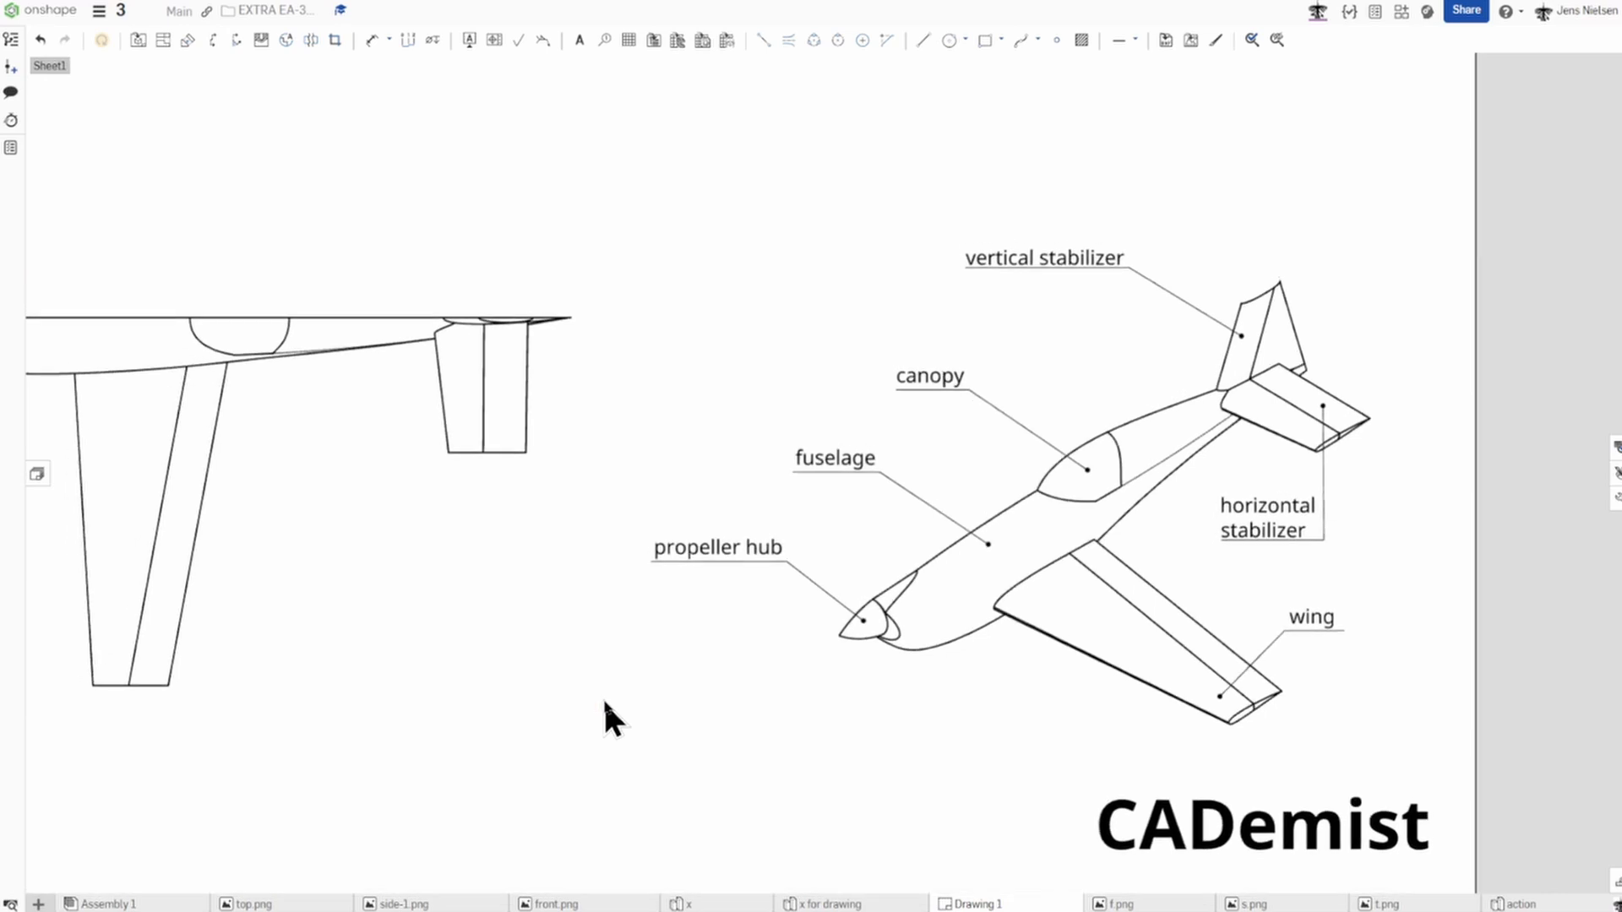
pyautogui.scroll(-4, 605, 703)
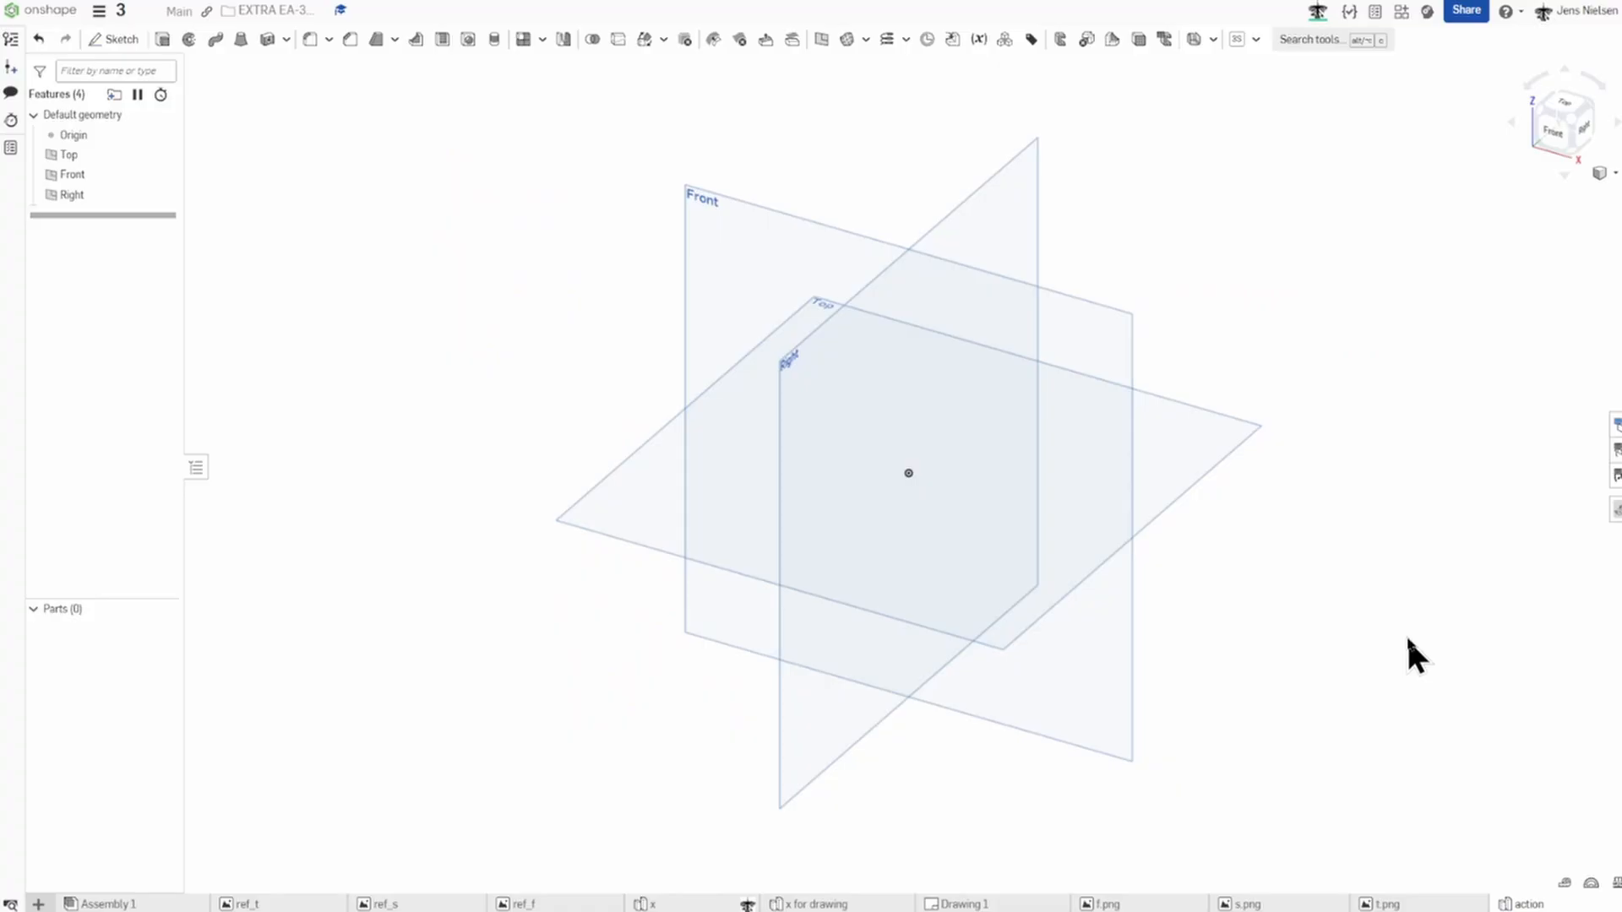
# Start a new sketch on the Right plane, viewed straight on with the default planes hidden.
pyautogui.press('s')
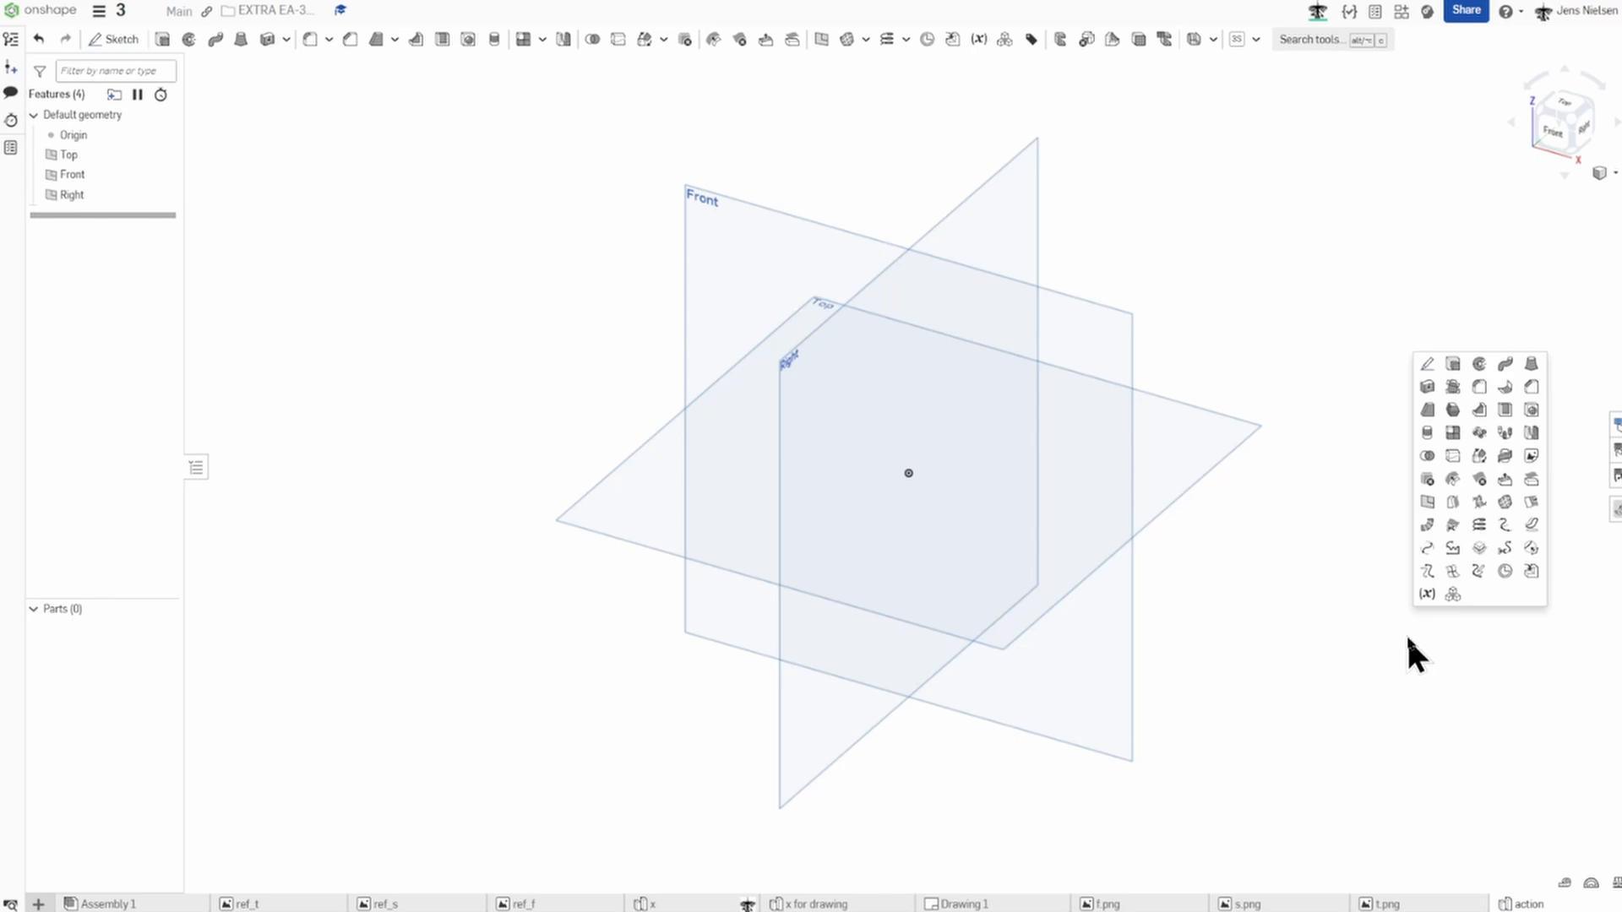
pyautogui.click(1426, 365)
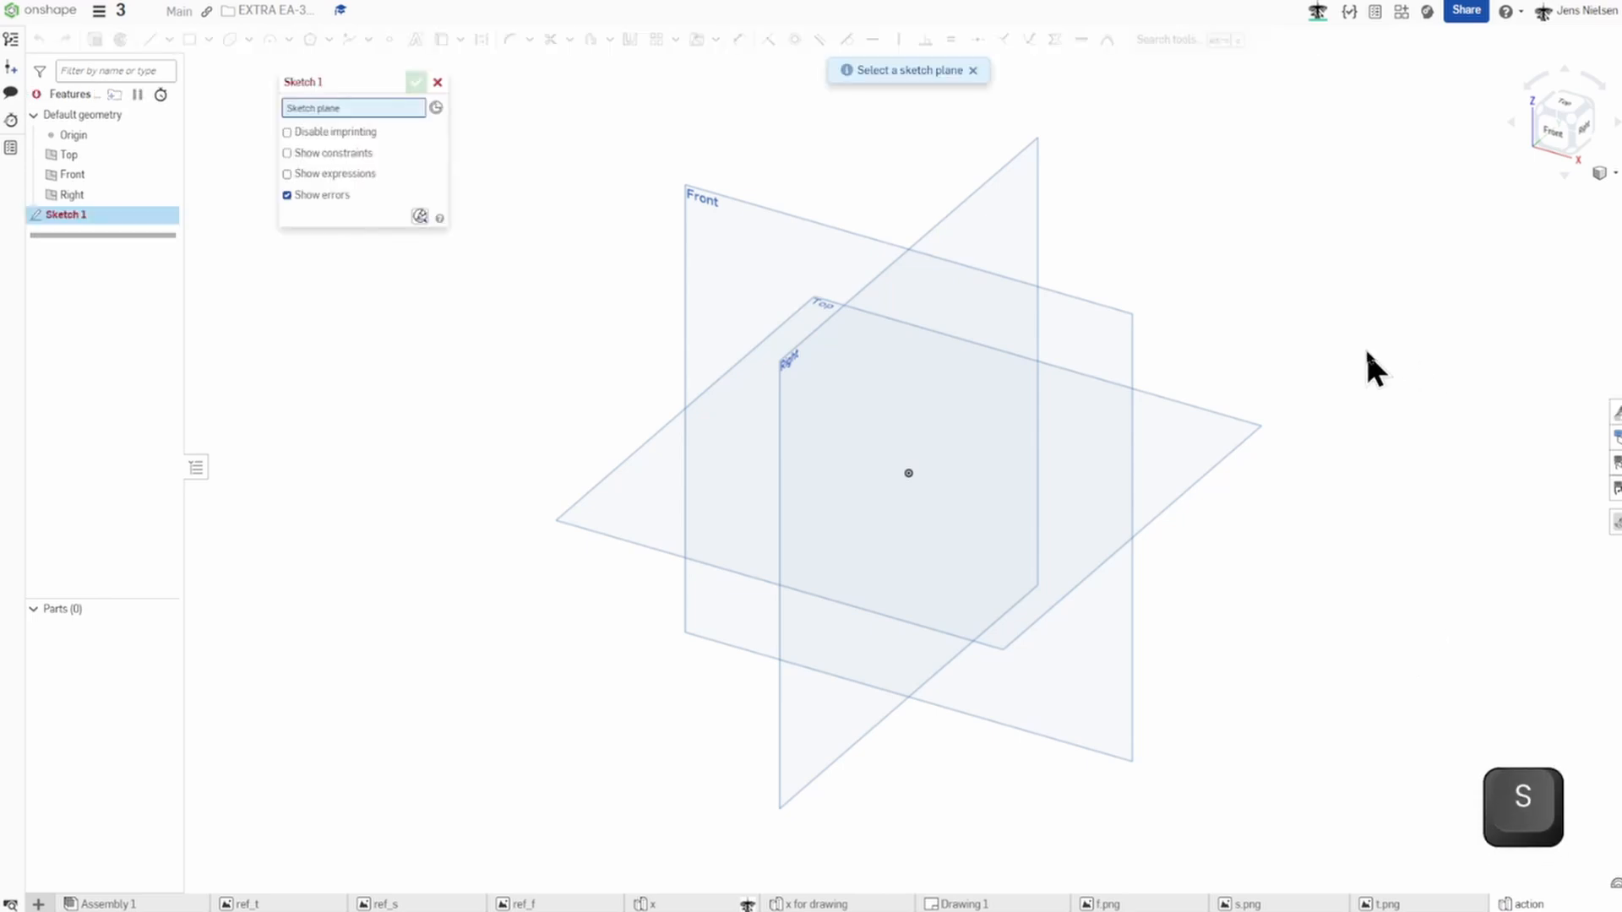
pyautogui.click(966, 214)
pyautogui.press('n')
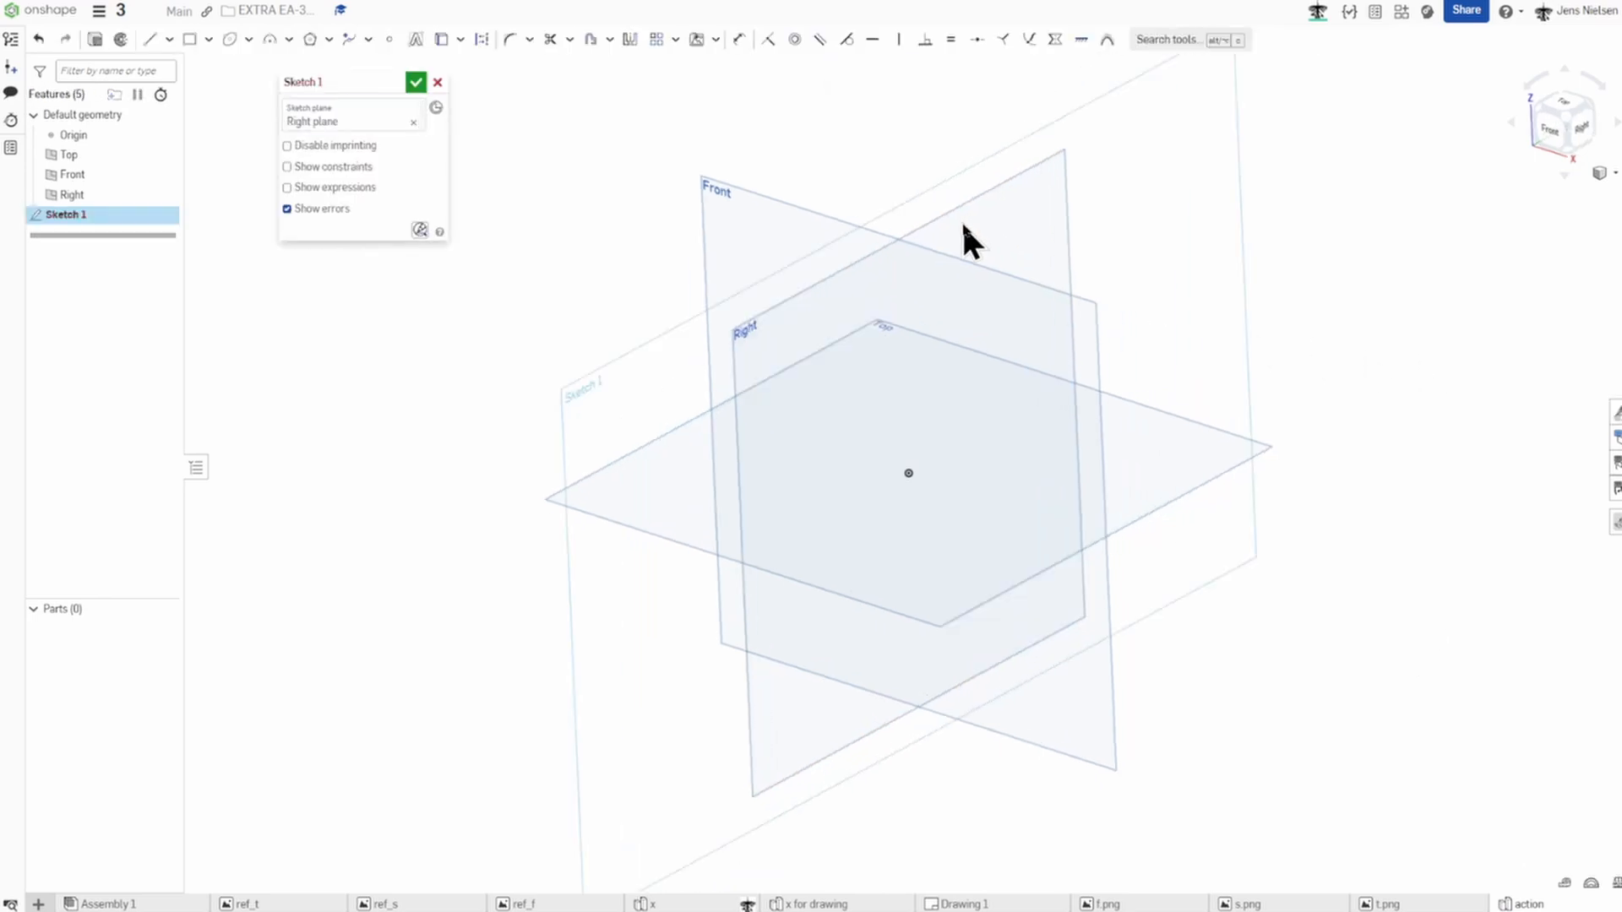
pyautogui.press('p')
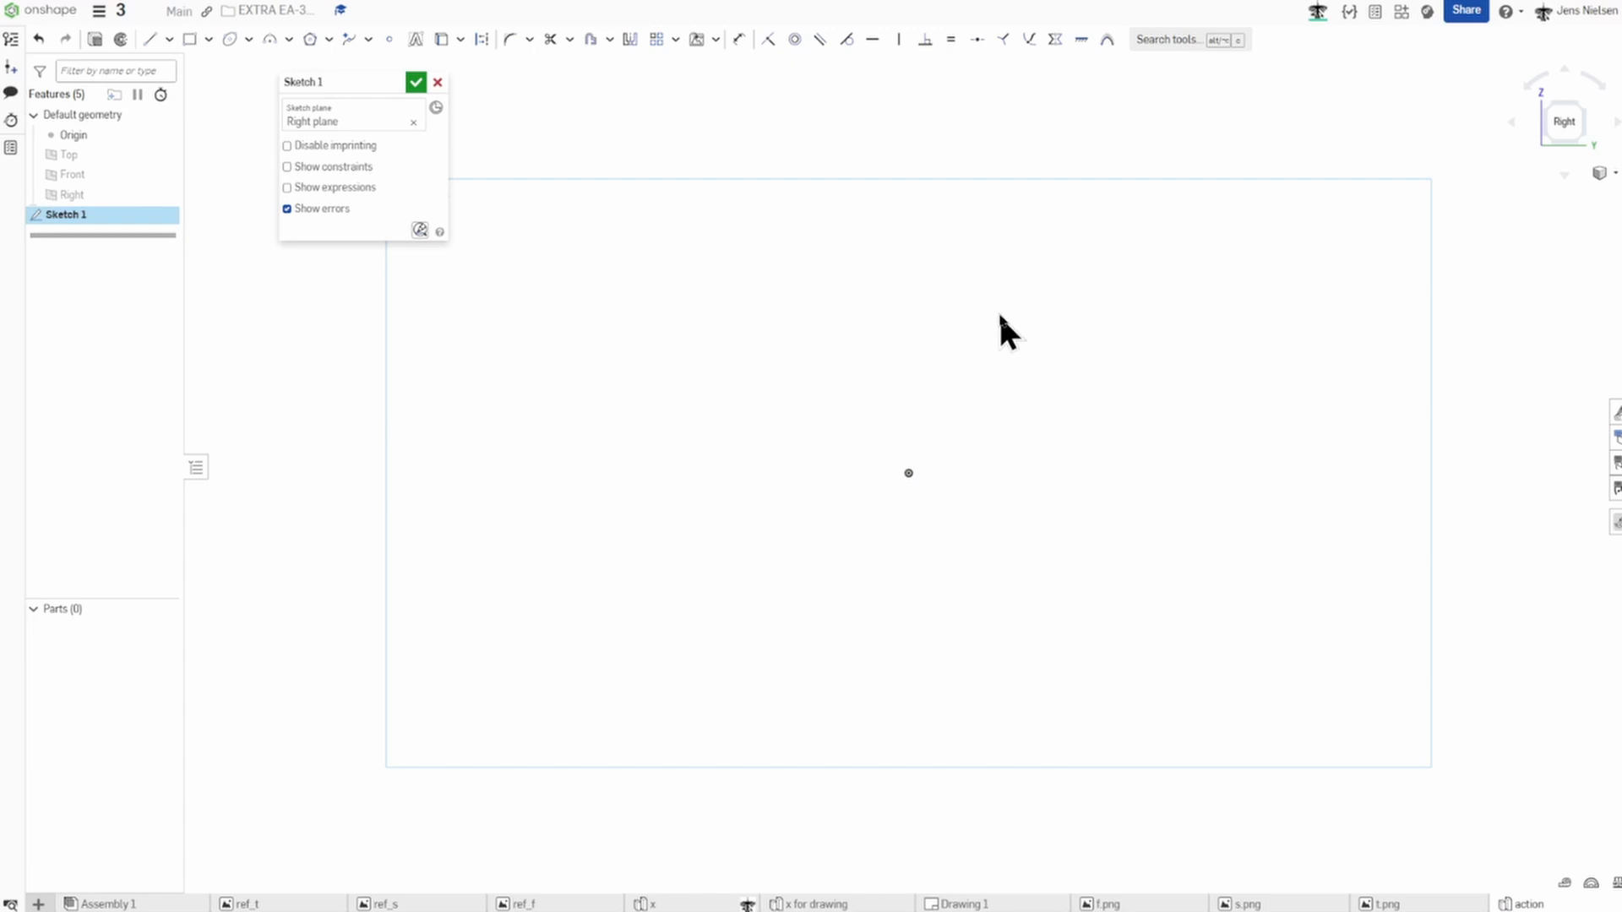
# Draw a construction line about 97 mm long from the origin along the positive Y direction and constrain it horizontal.
pyautogui.press('l')
pyautogui.press('q')
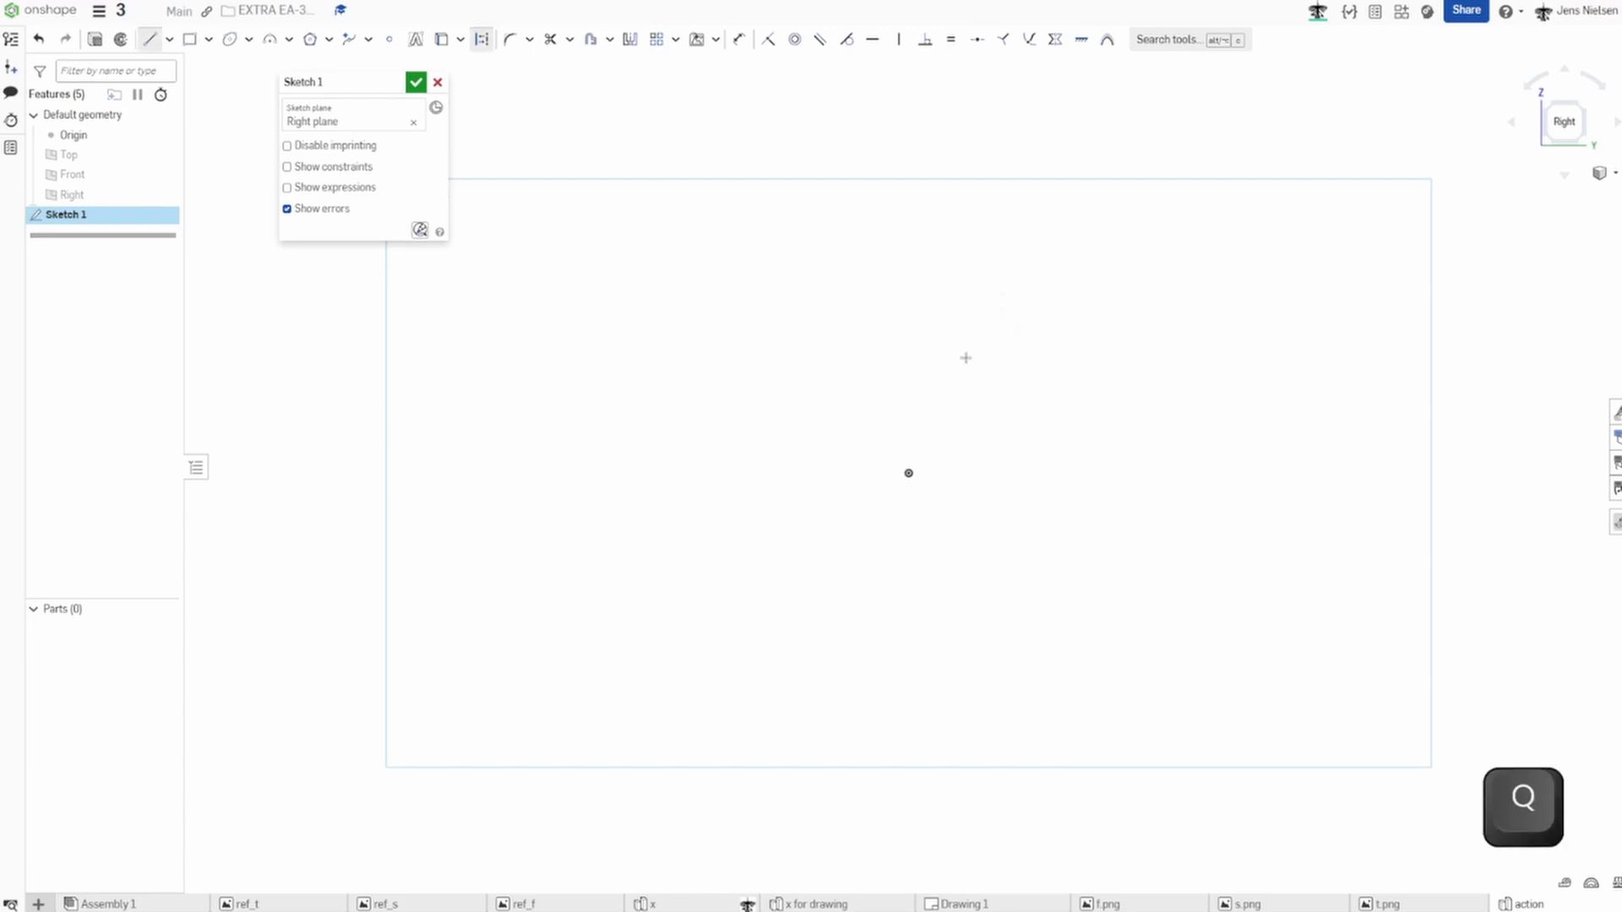
pyautogui.click(908, 474)
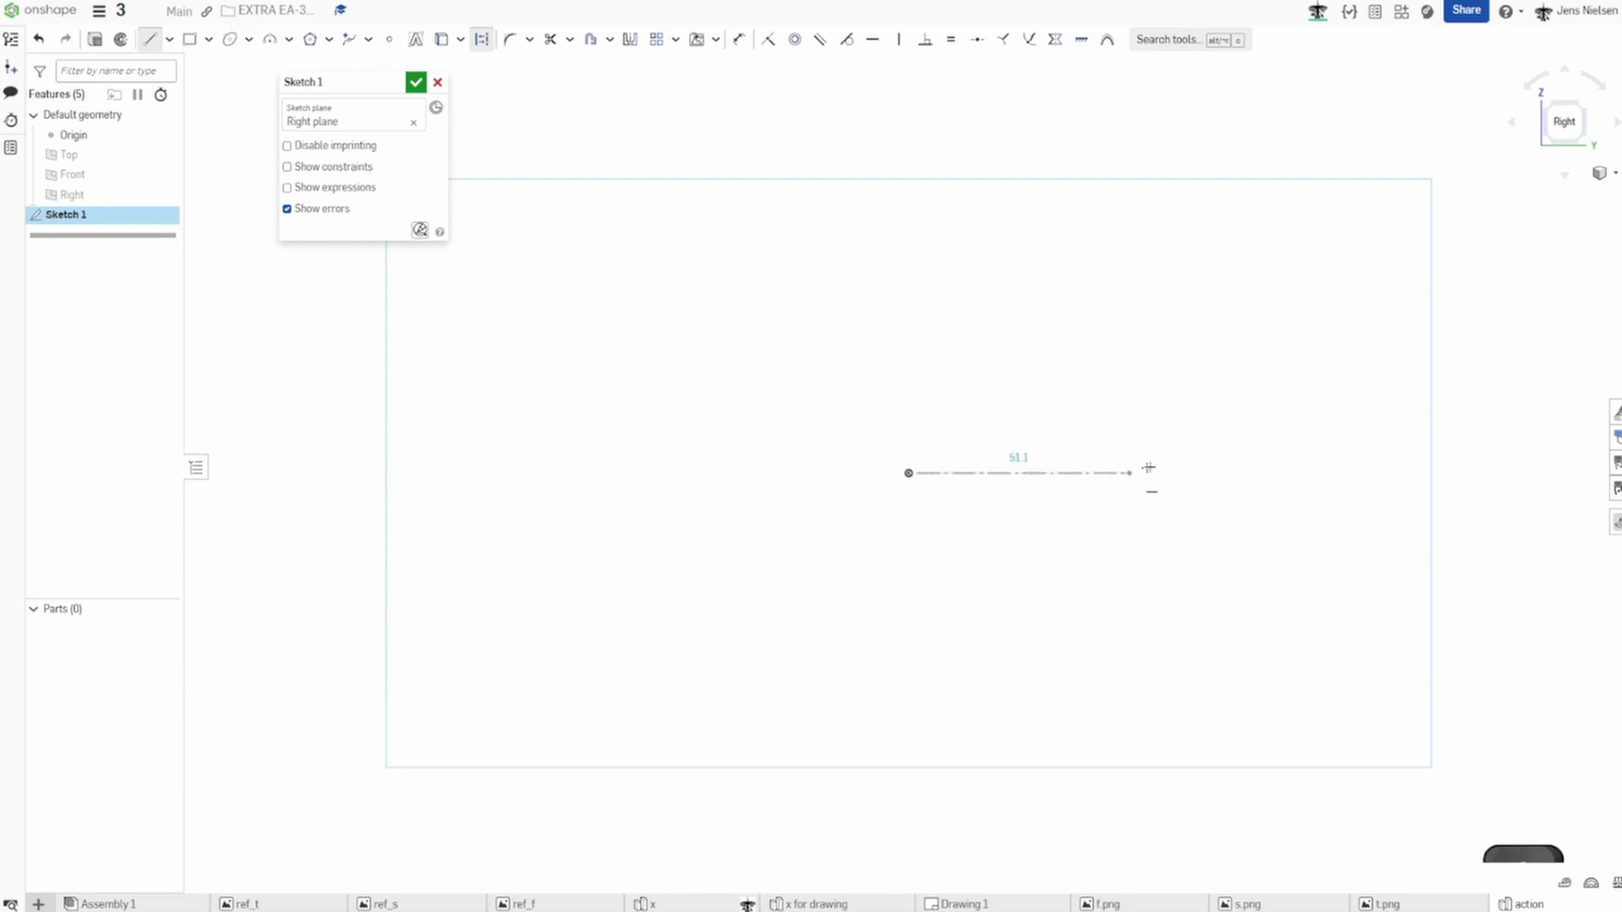
pyautogui.click(1242, 480)
pyautogui.press('Escape')
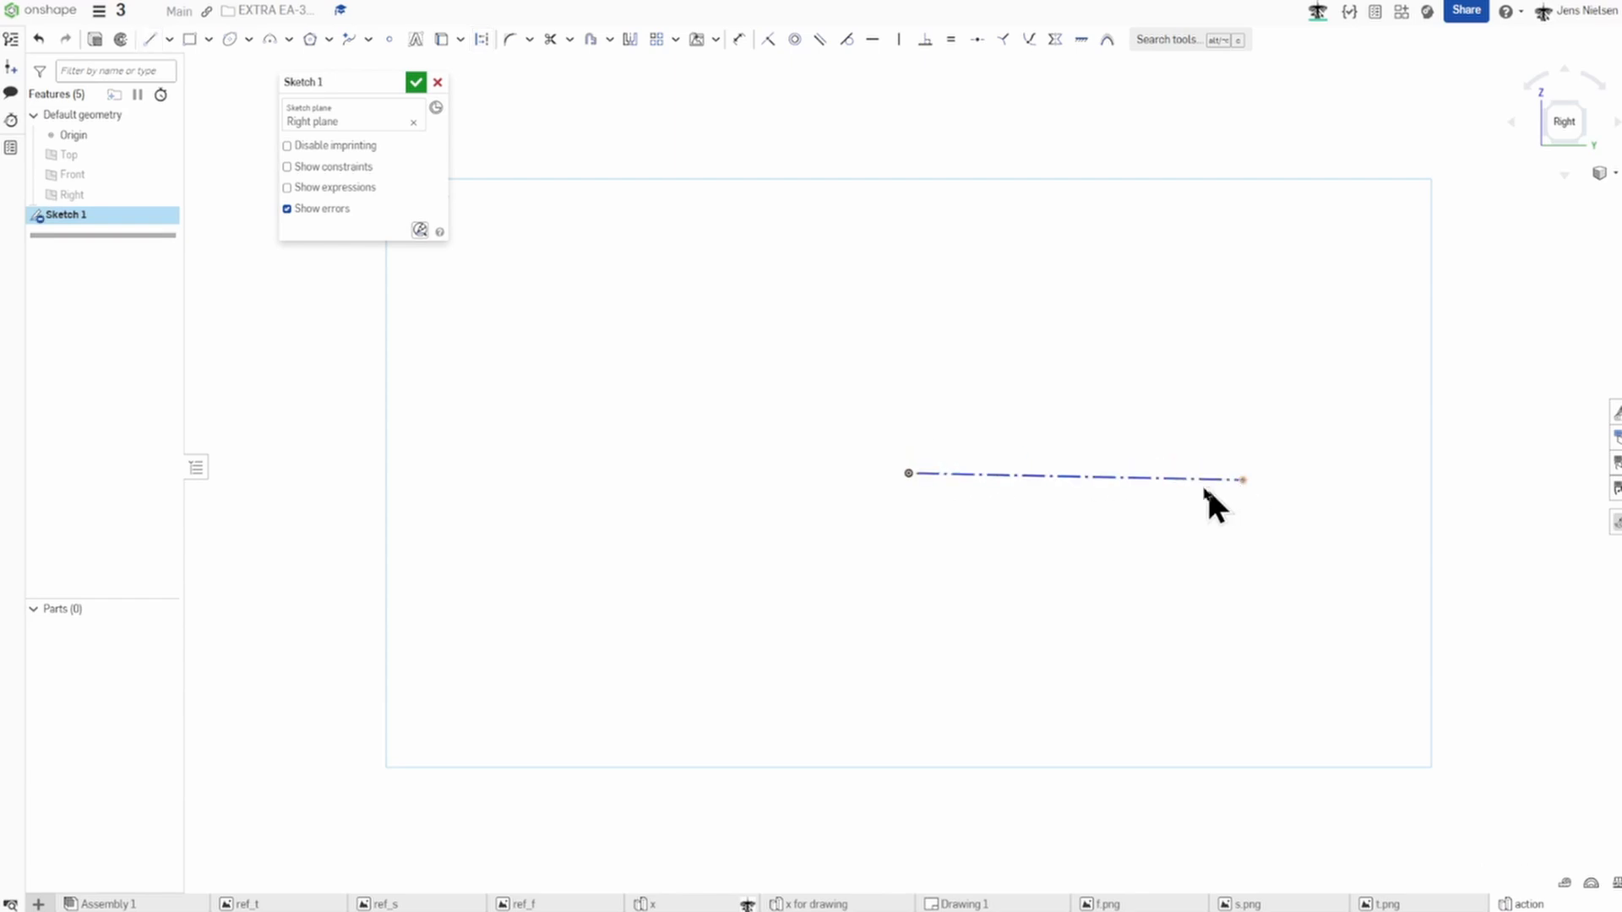
pyautogui.click(1173, 480)
pyautogui.press('h')
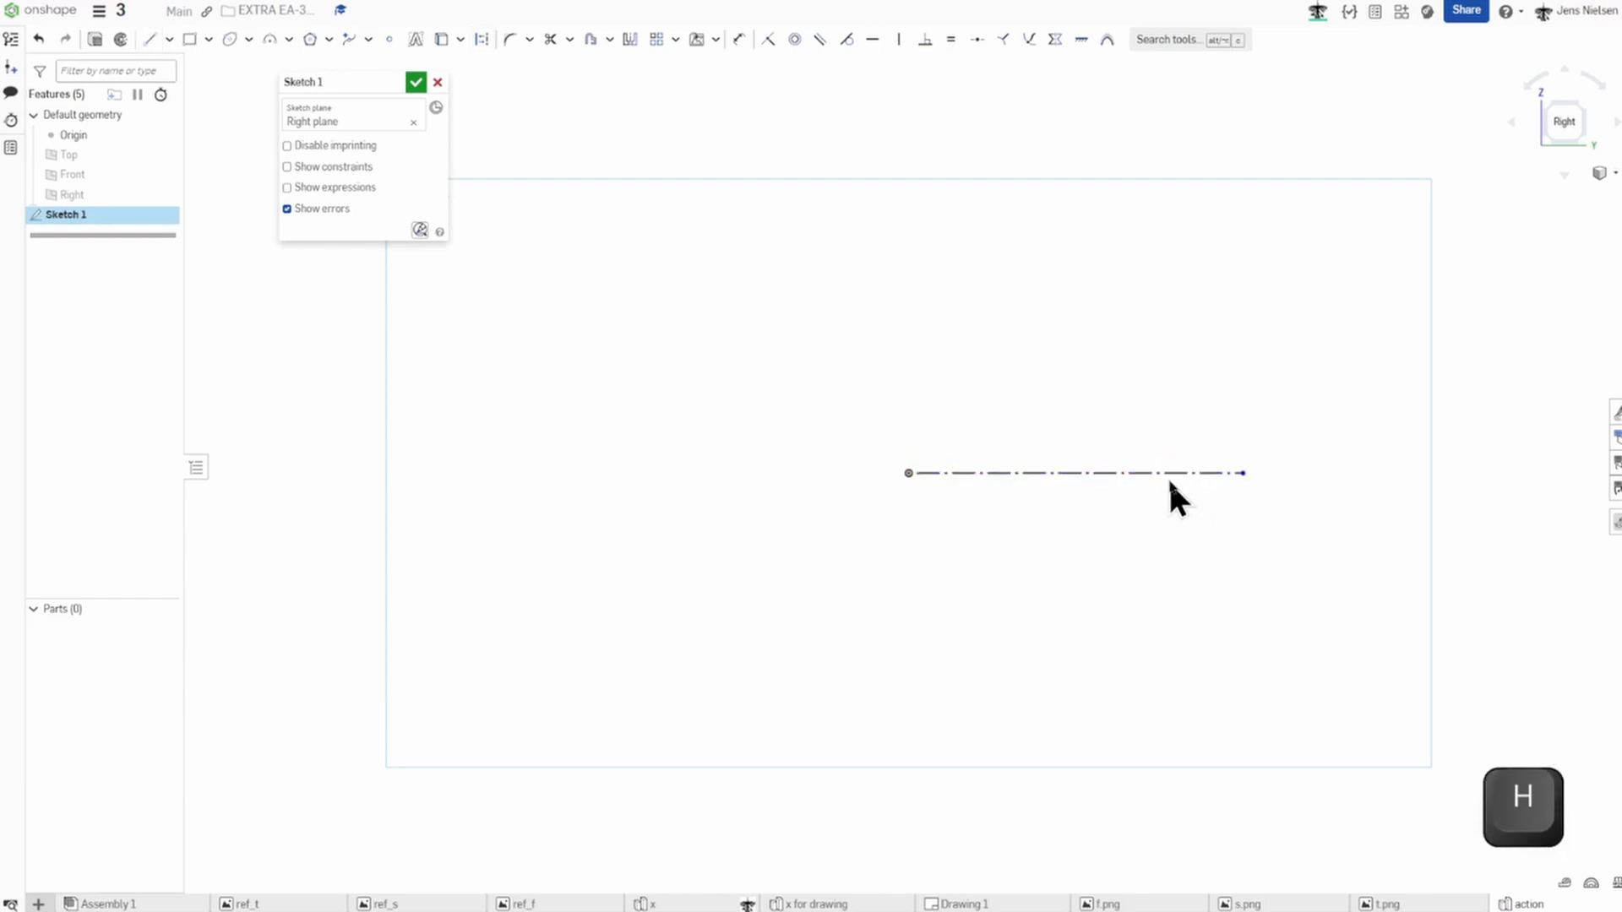
# Dimension the construction line to 7000 mm and place the dimension clear below the line.
pyautogui.press('d')
pyautogui.click(1169, 473)
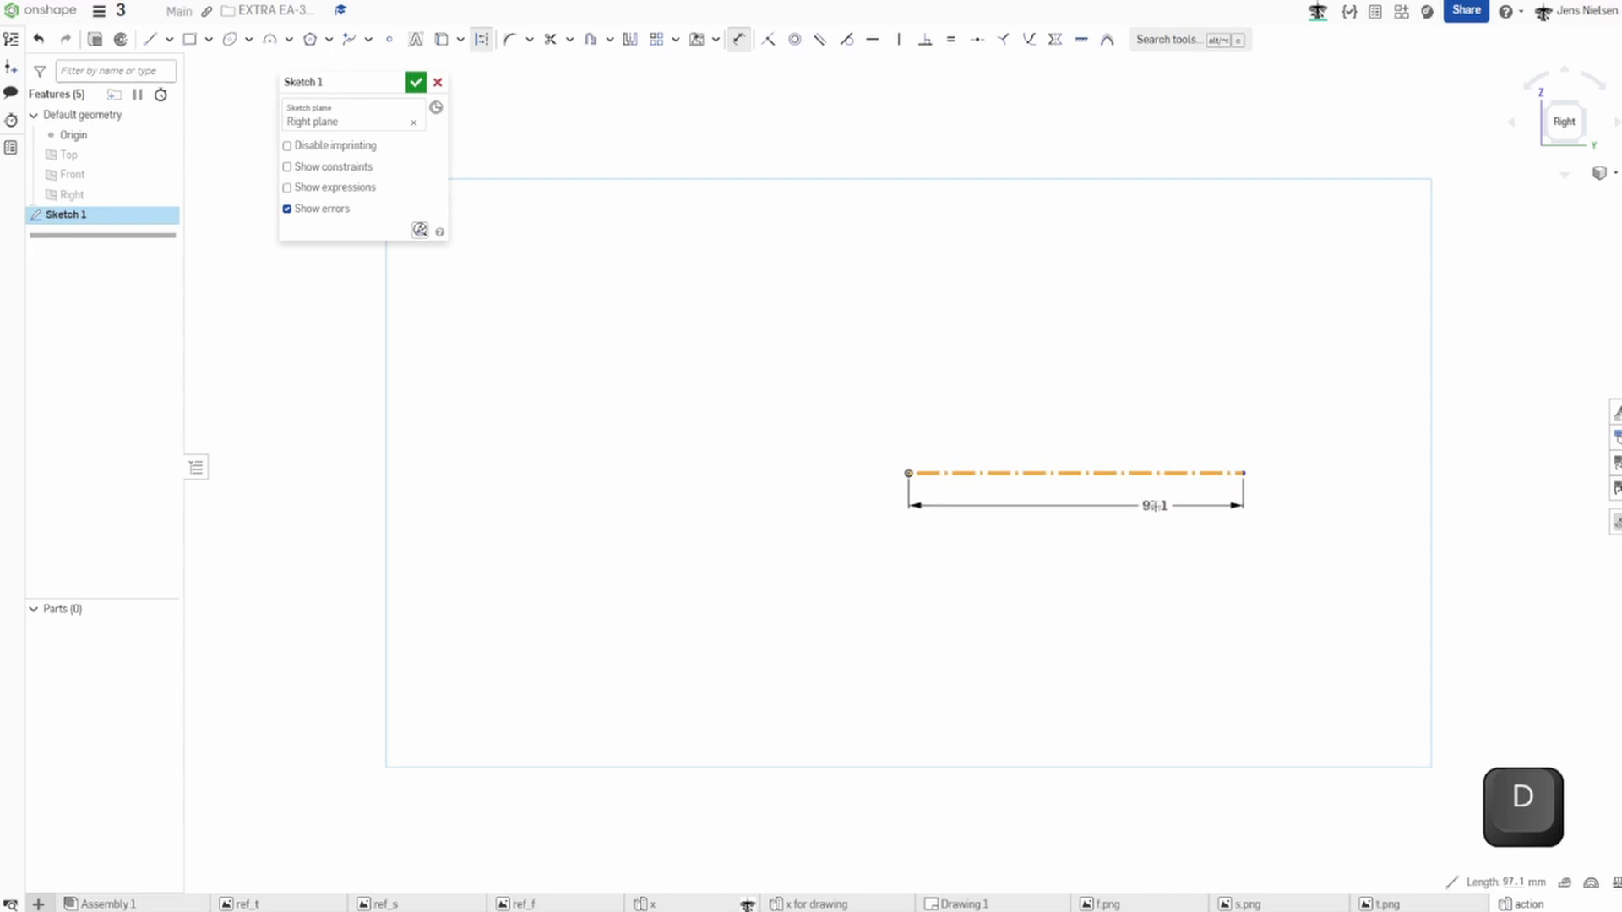
pyautogui.click(1156, 507)
pyautogui.write('7000')
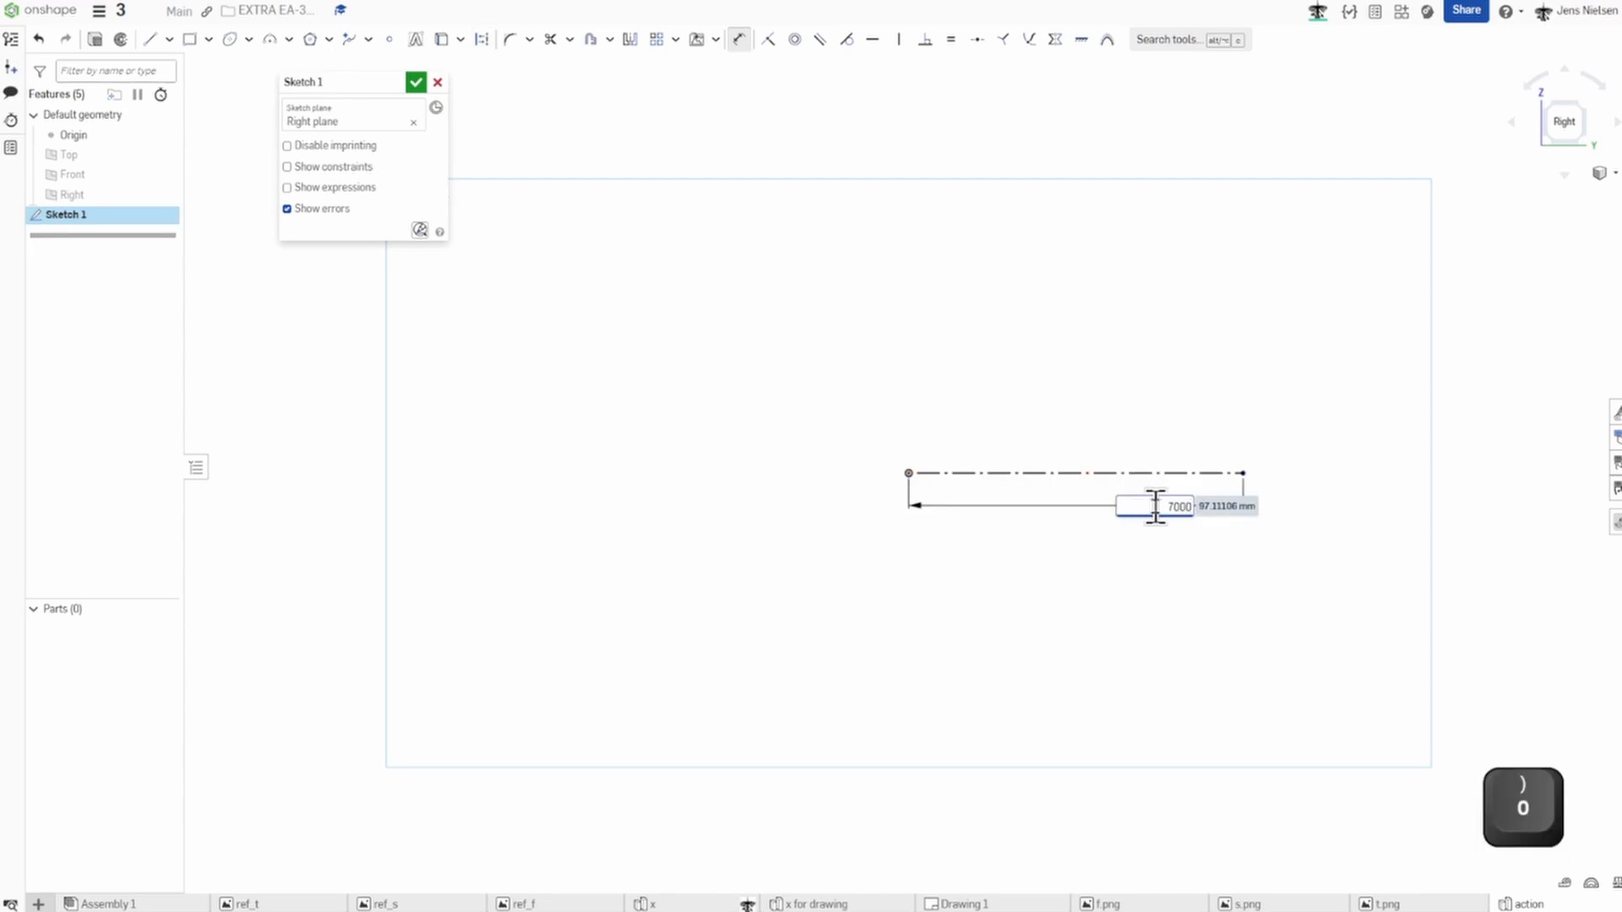
pyautogui.press('Return')
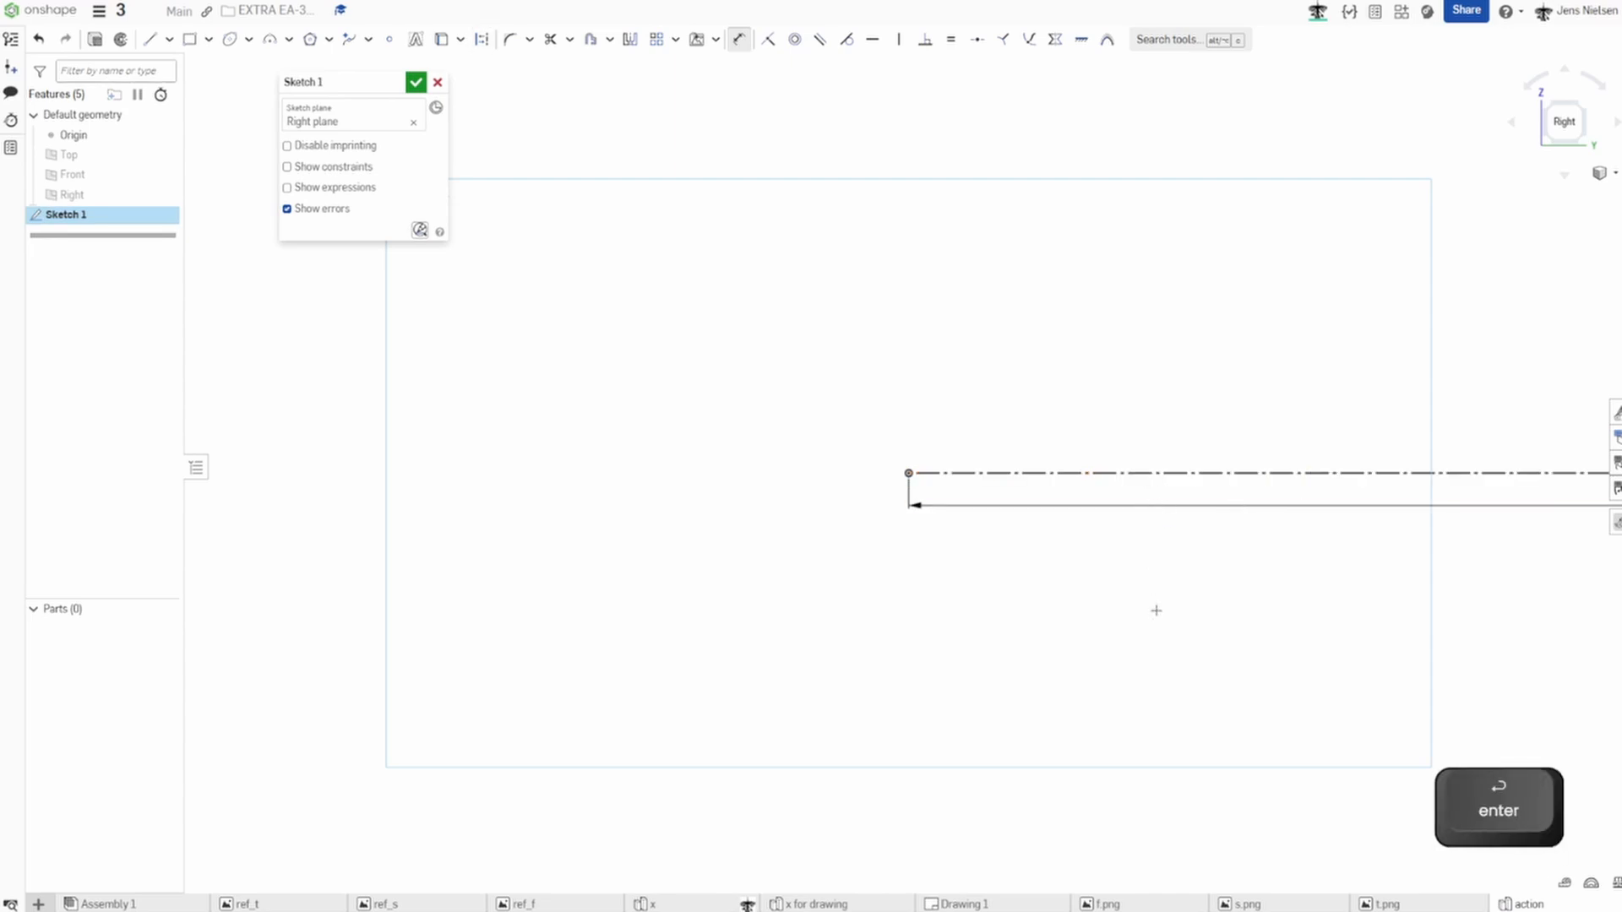
pyautogui.press('Escape')
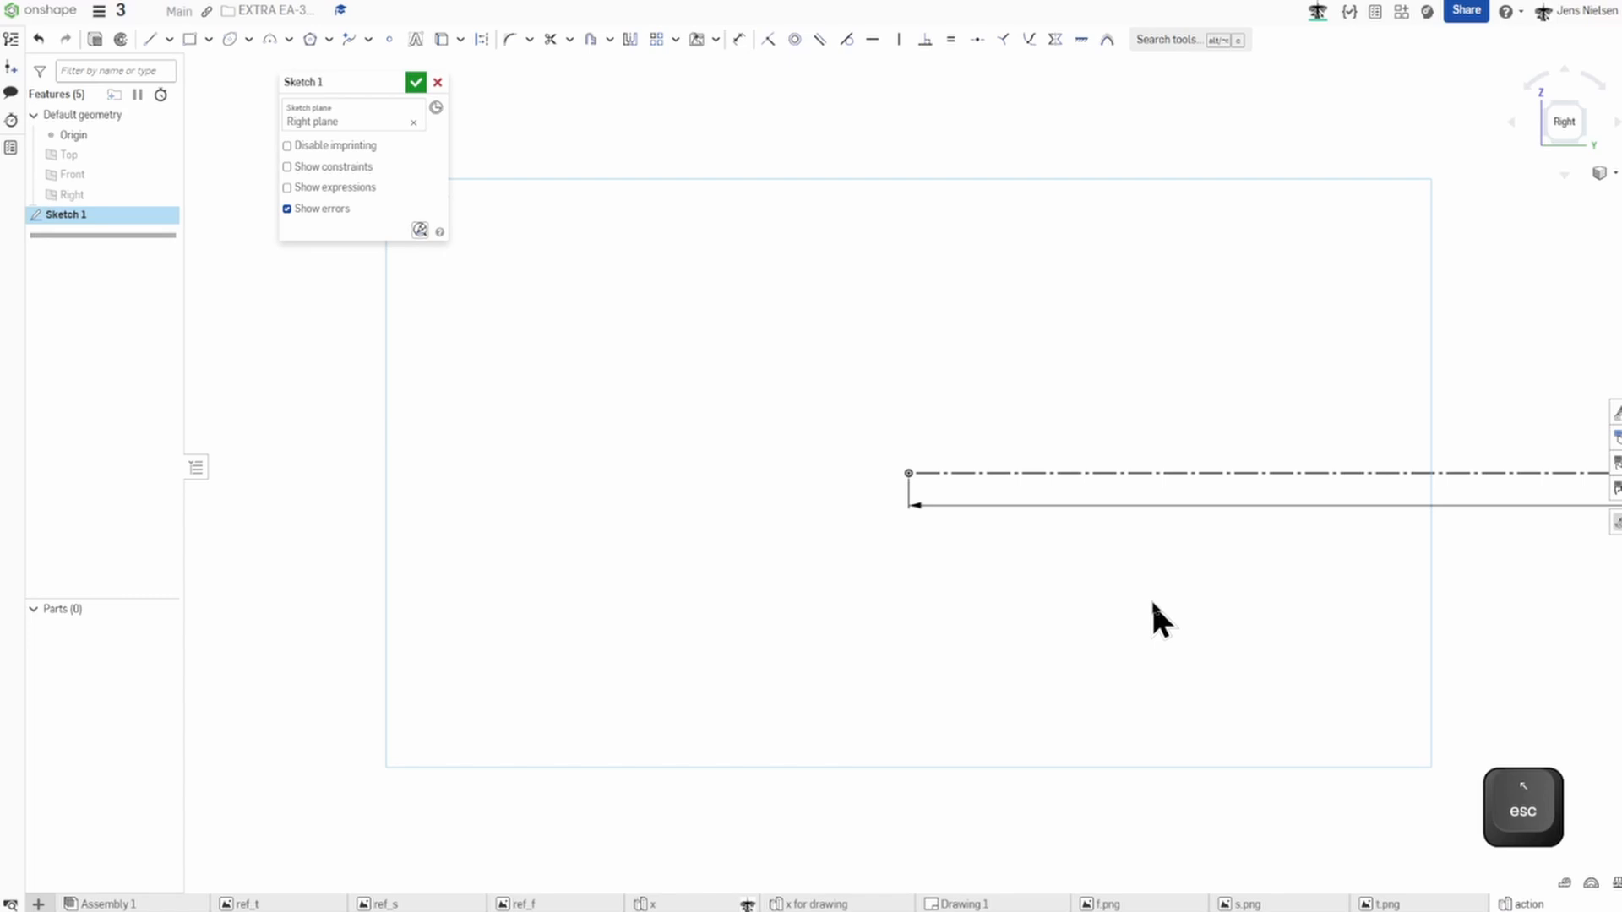
pyautogui.press('f')
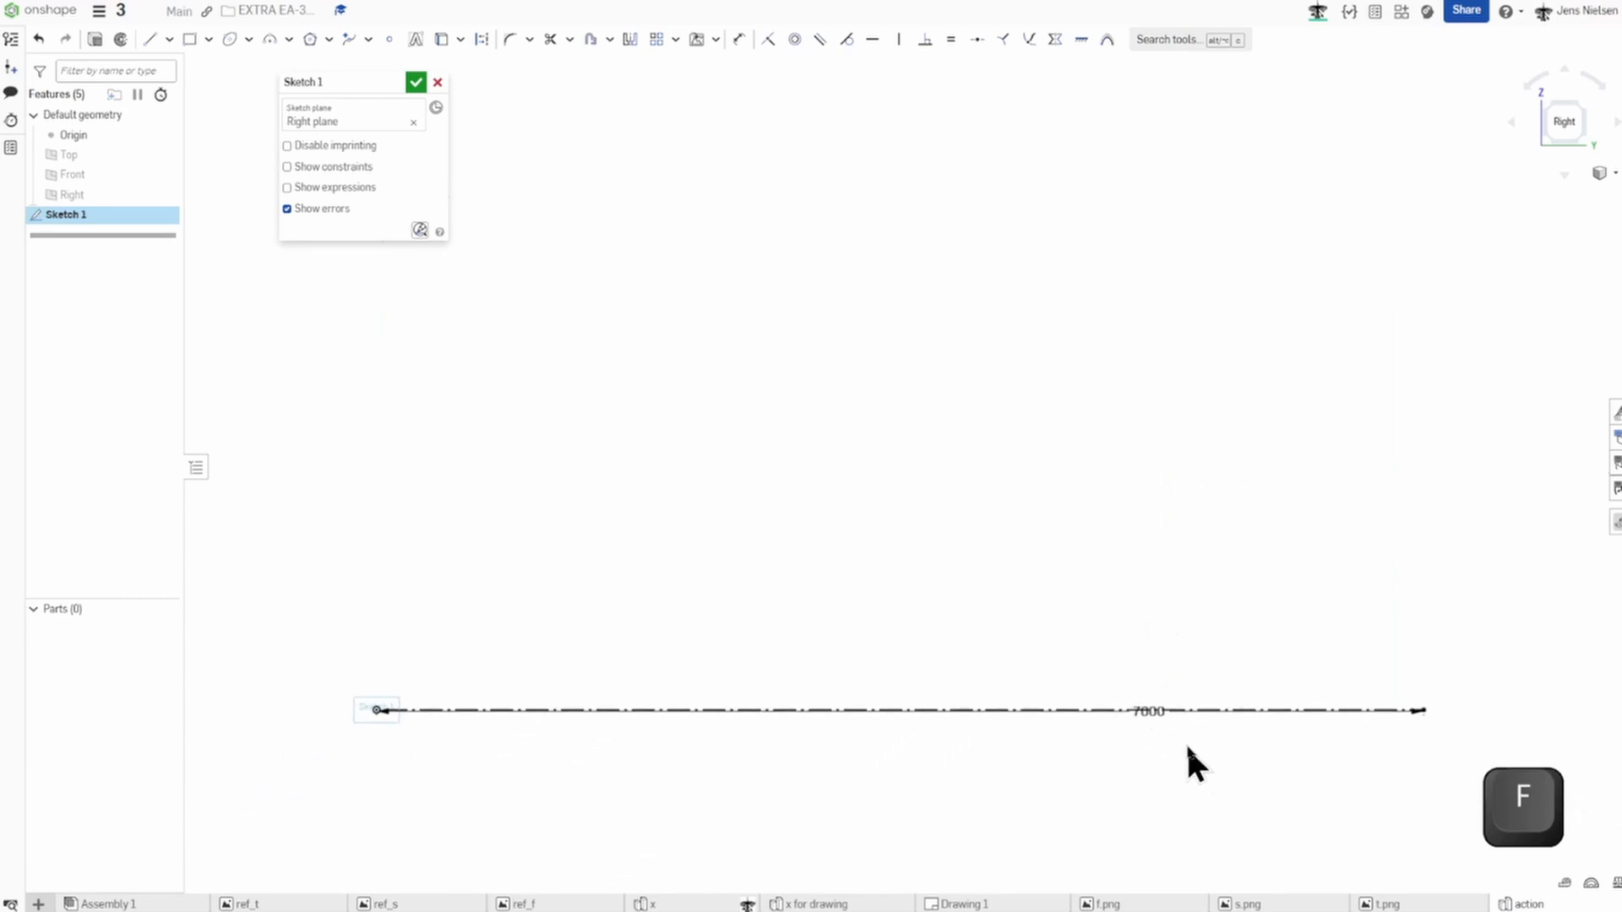
pyautogui.moveTo(1141, 707); pyautogui.dragTo(1130, 792)
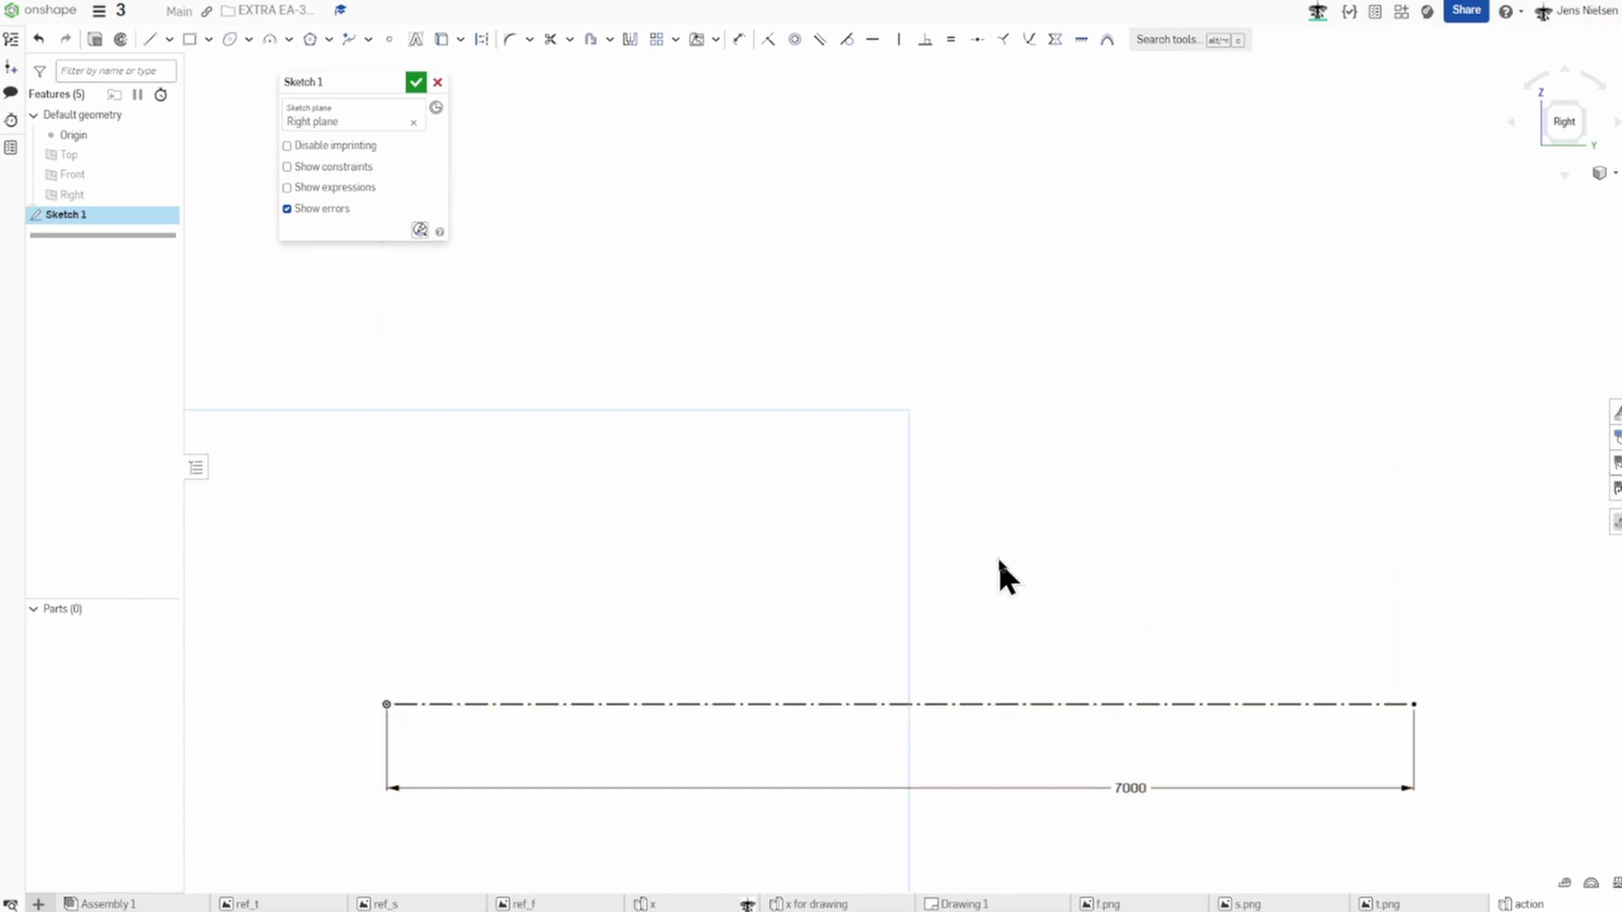
# Insert the side-view image s.png into the sketch above the construction line, spanning roughly the line's length.
pyautogui.press('s')
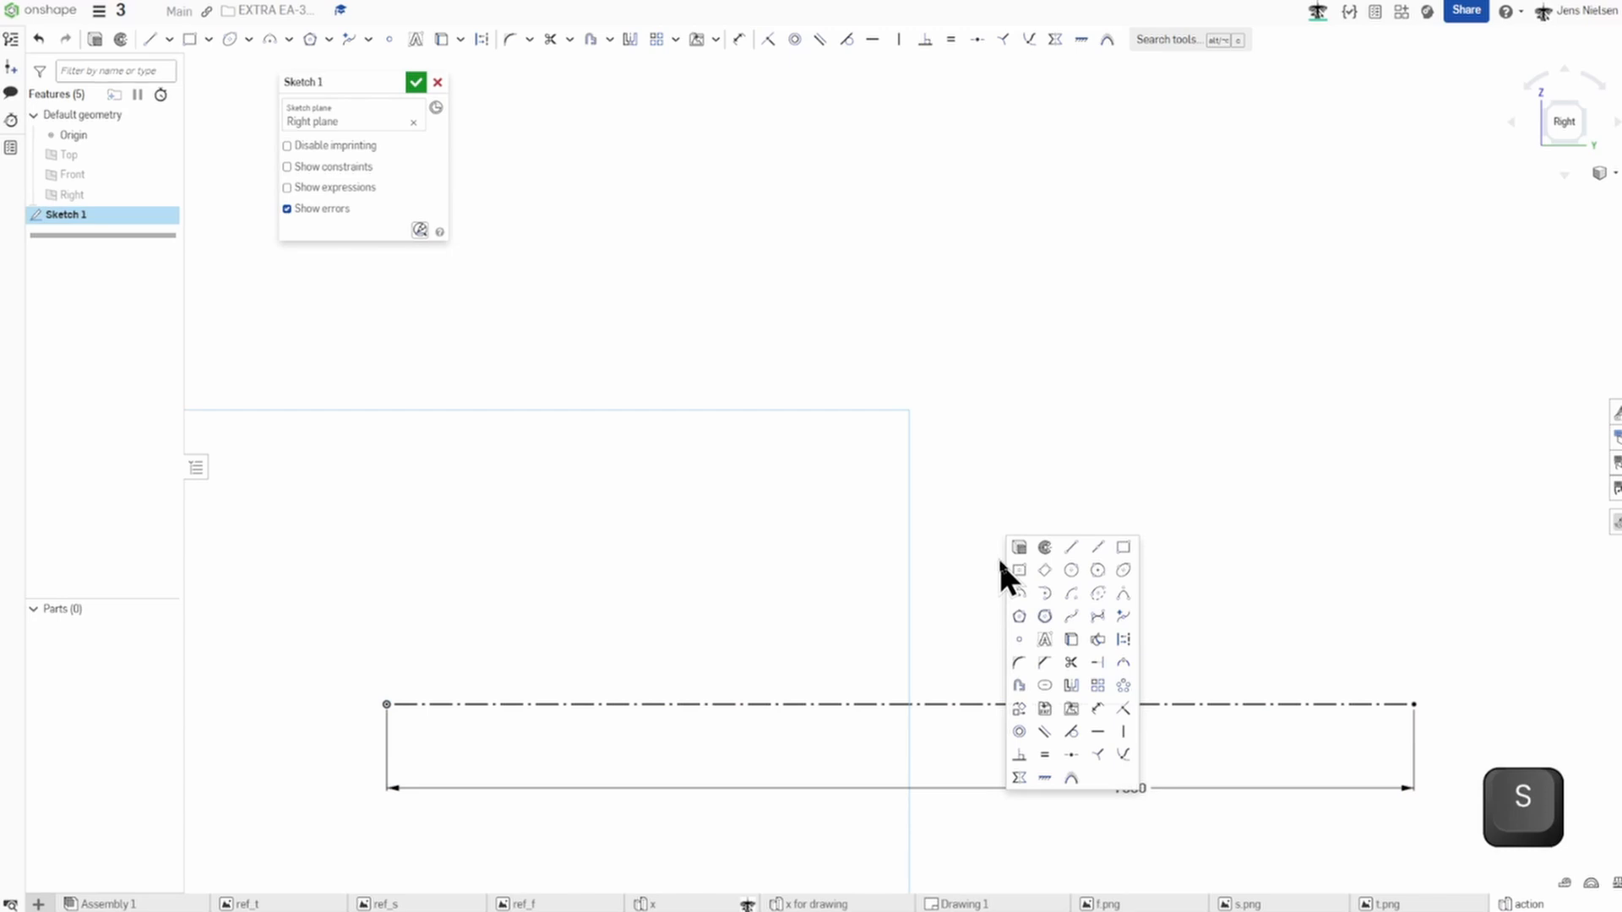
pyautogui.click(1072, 709)
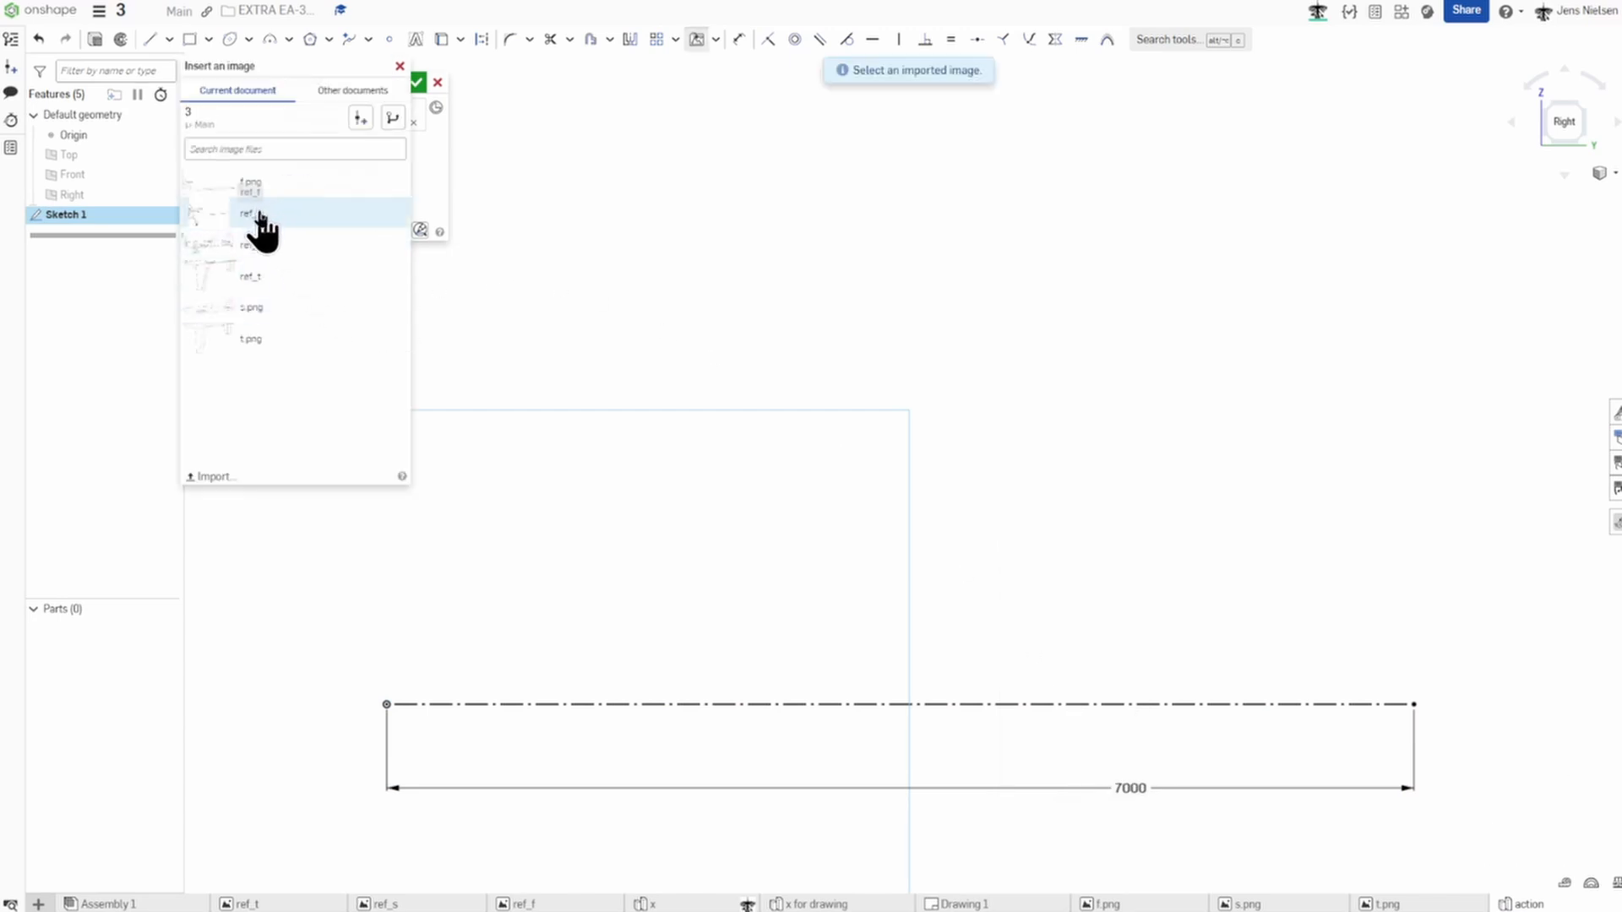
pyautogui.click(253, 308)
pyautogui.click(460, 604)
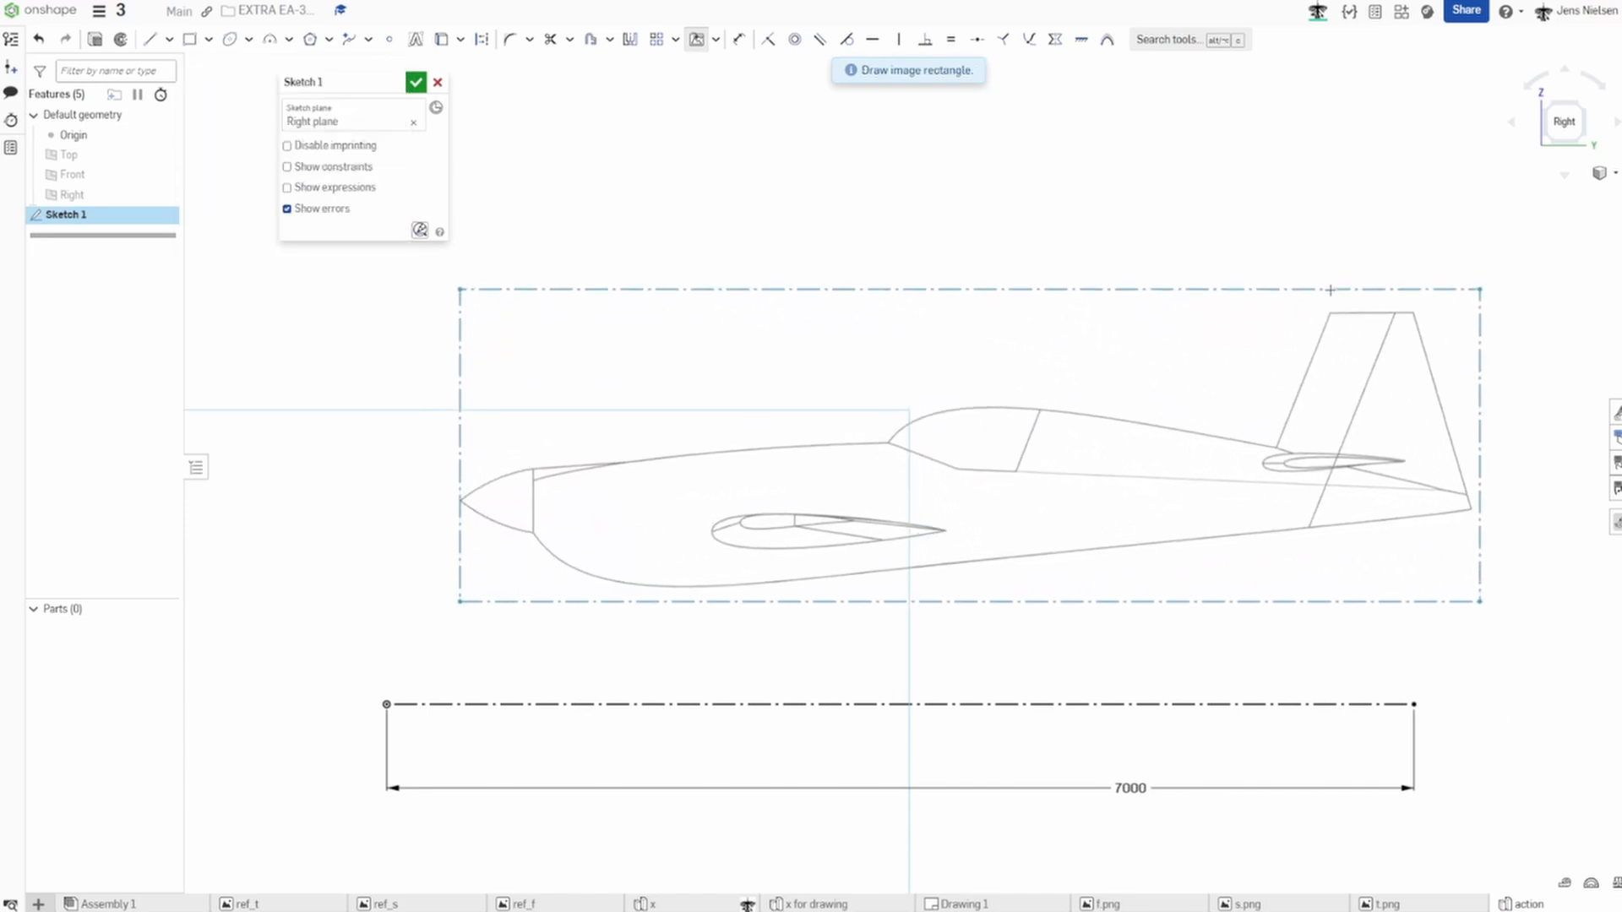
pyautogui.click(1330, 289)
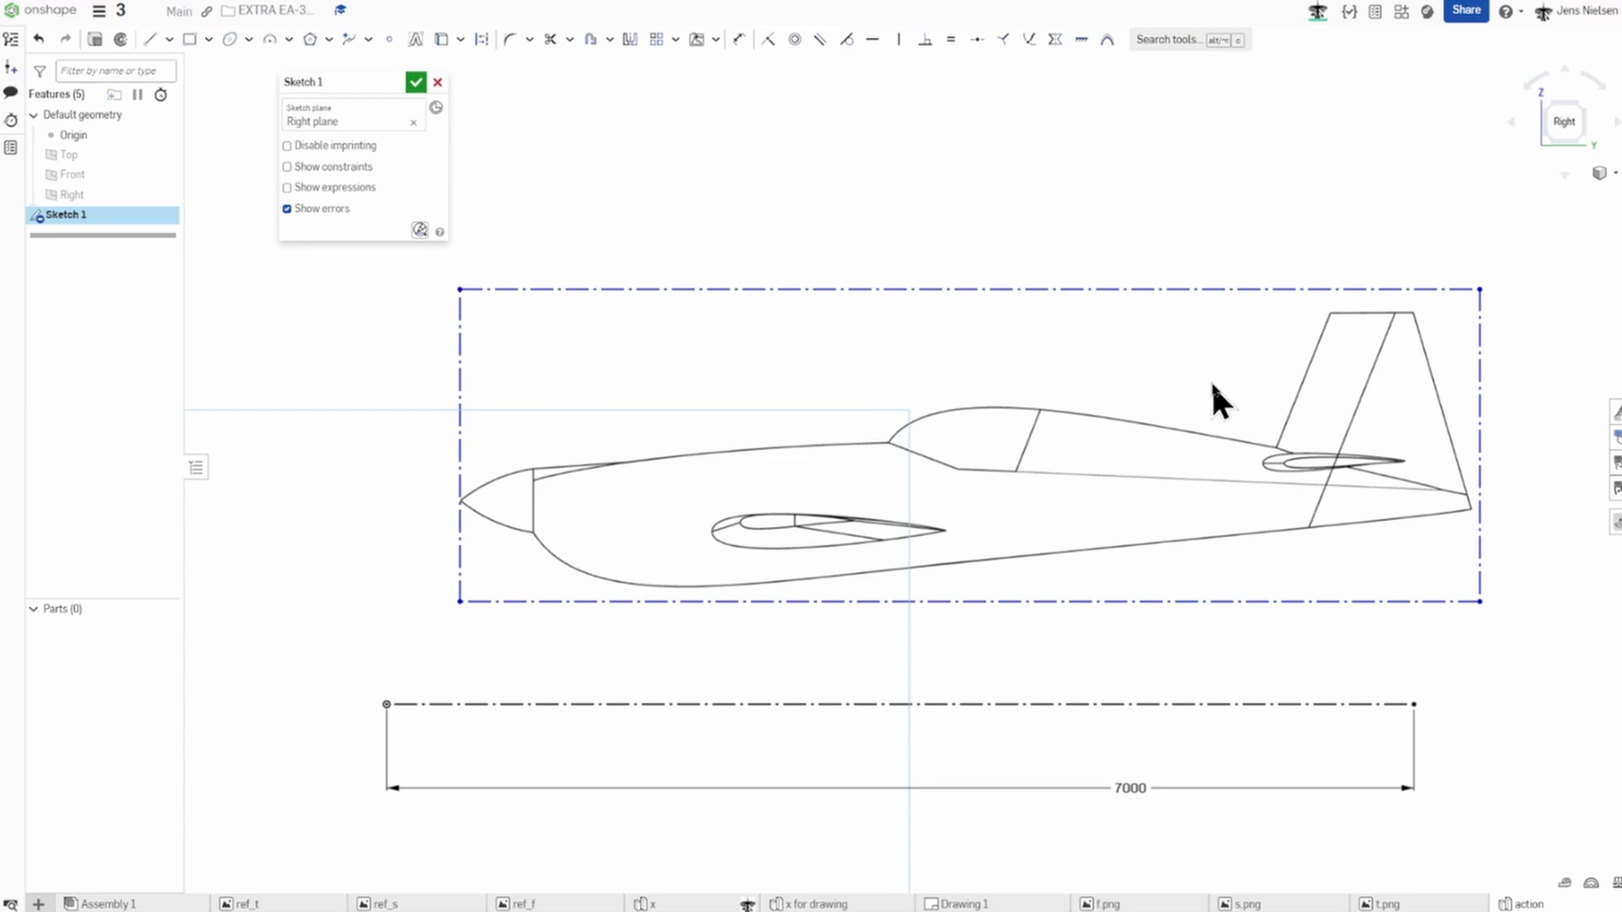
# Make the nose-side edge of the image frame coincident with the origin.
pyautogui.press('l')
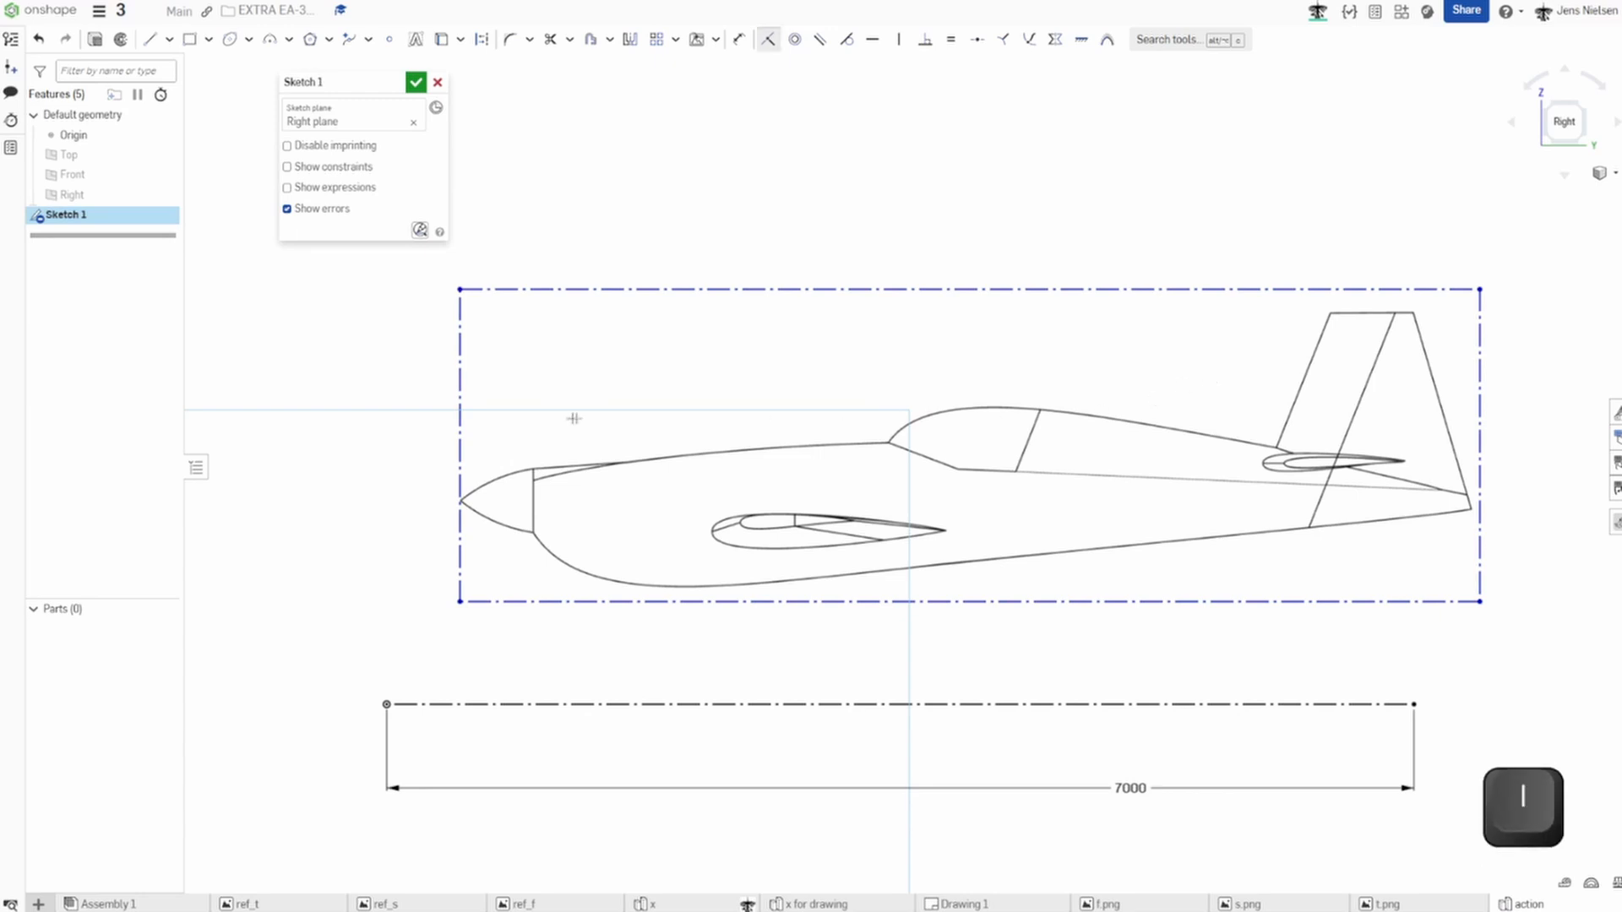
pyautogui.click(462, 432)
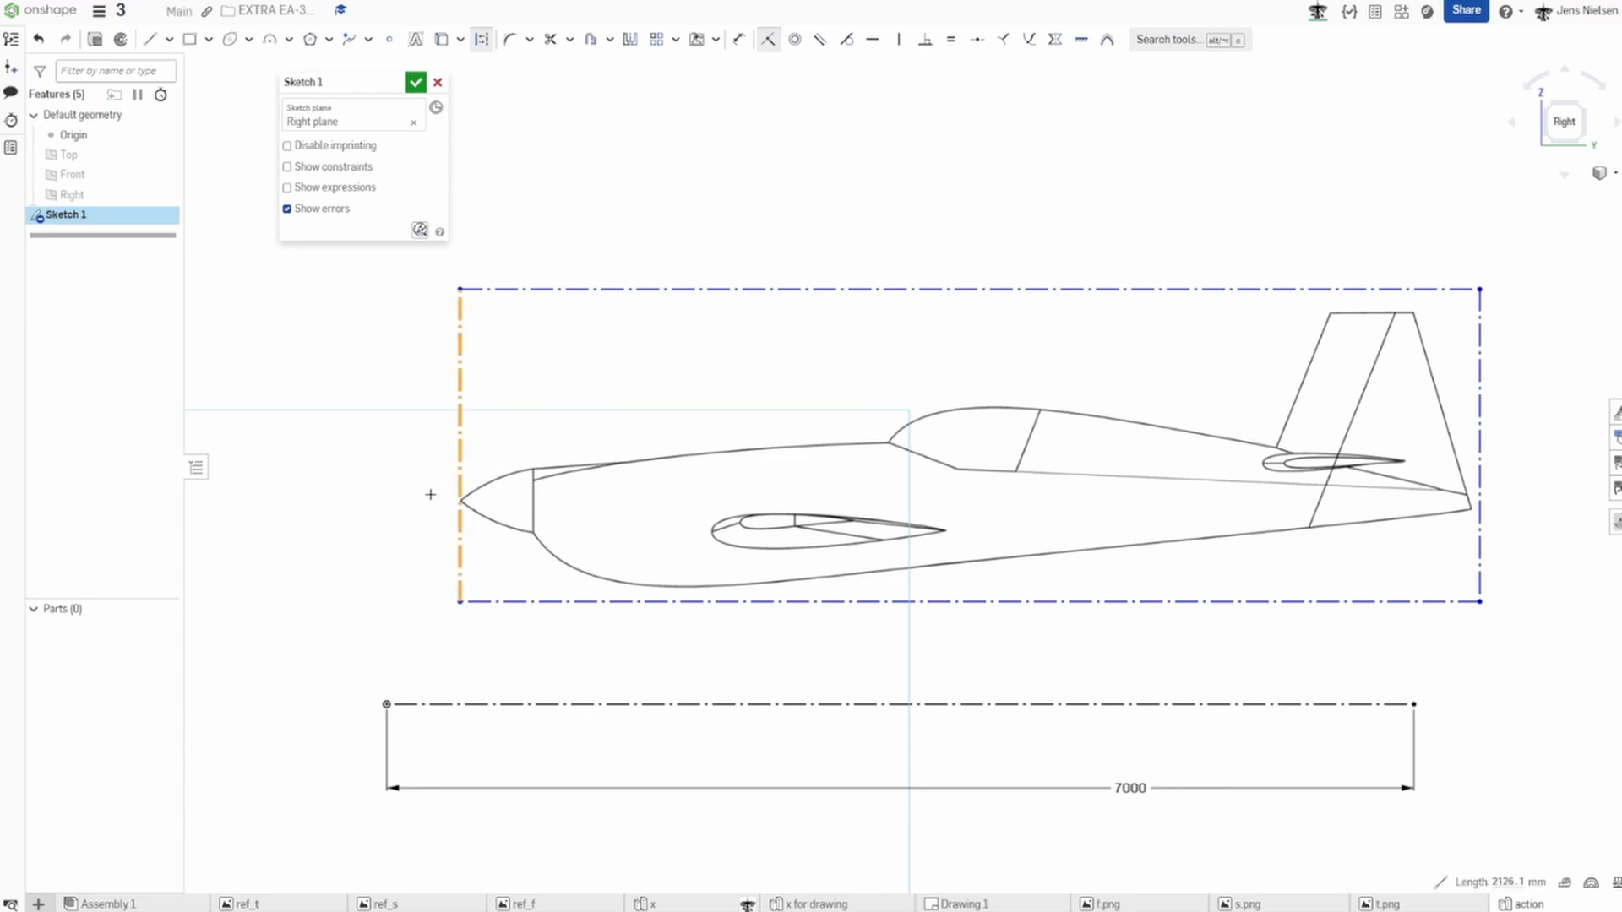
pyautogui.click(386, 704)
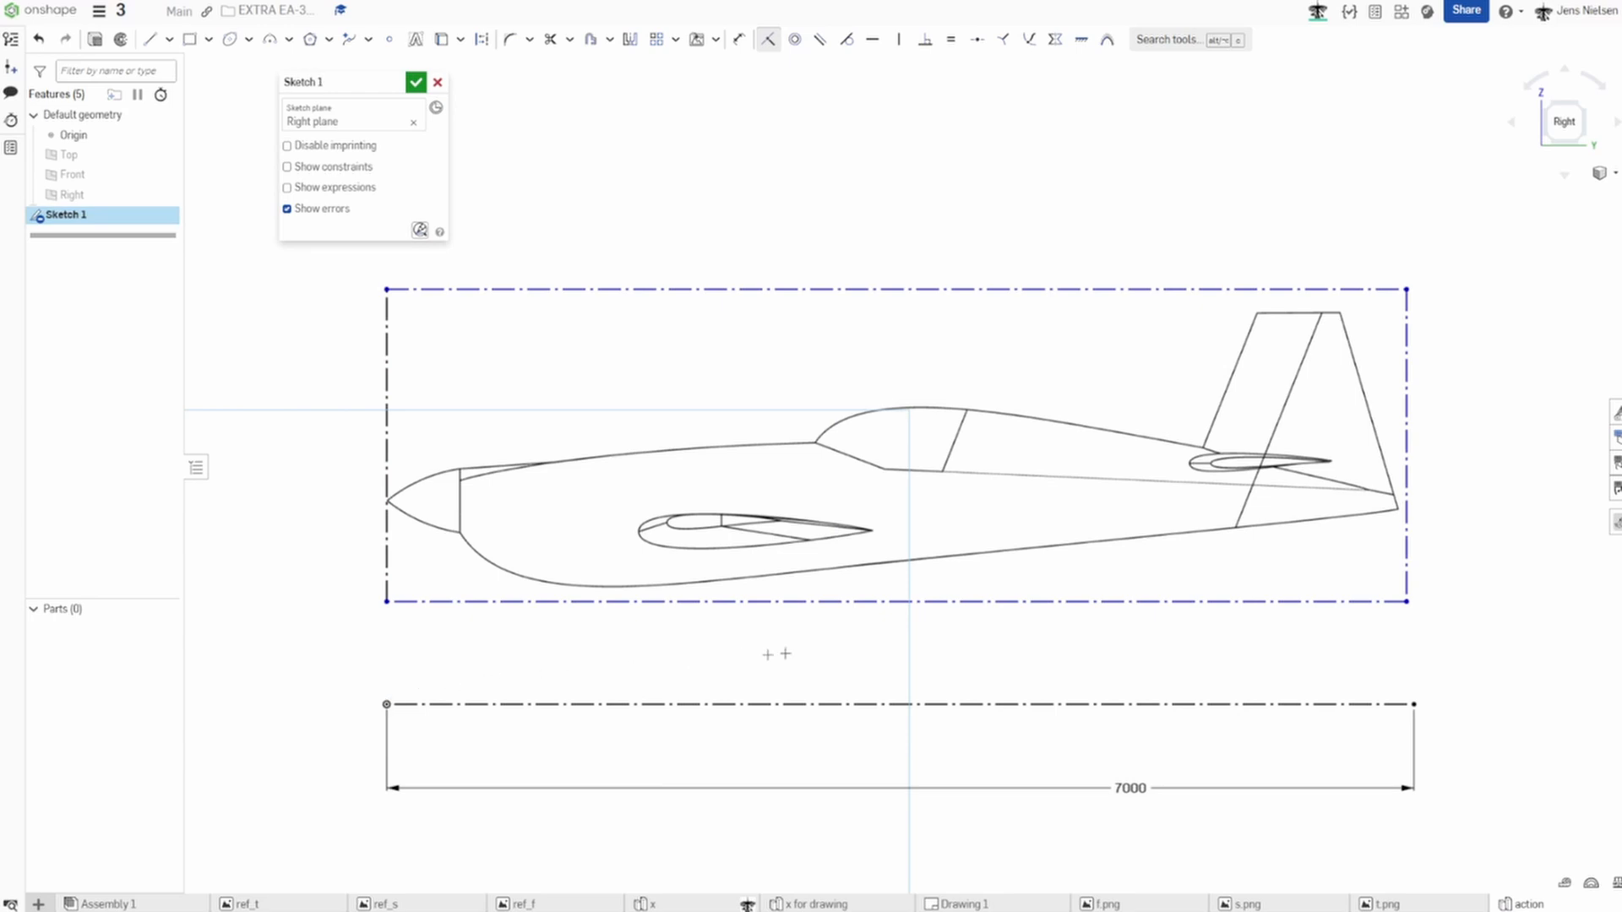
# Resize and shift the image so its tail-side edge meets the construction line's end and the nose tip lies on the origin.
pyautogui.scroll(-1, 1019, 645)
pyautogui.scroll(-2, 1019, 645)
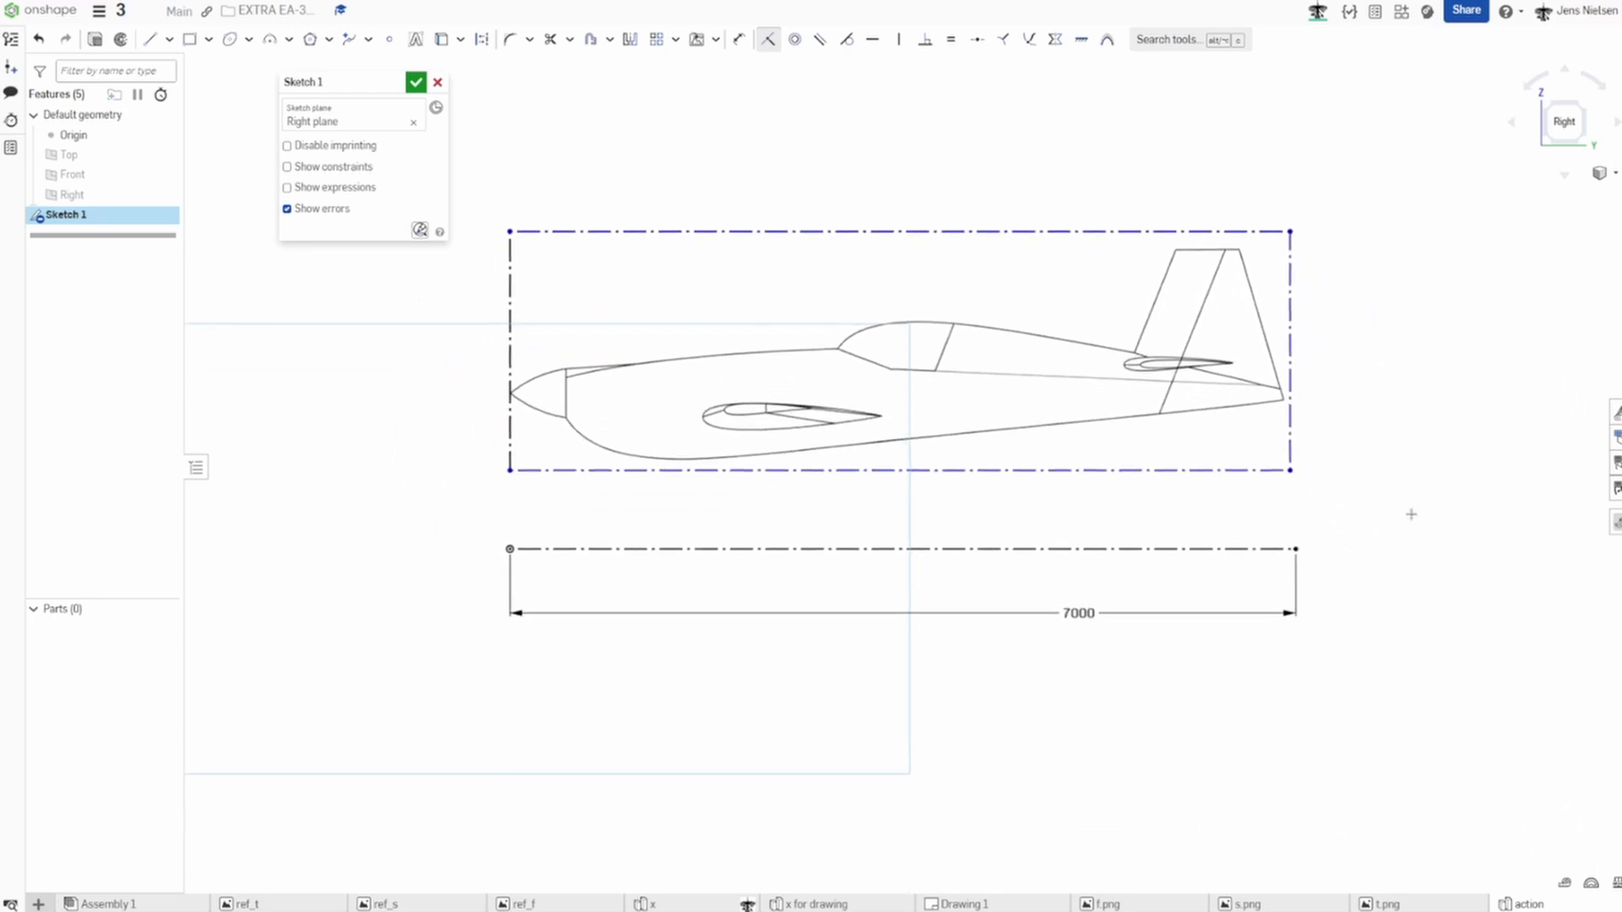
pyautogui.press('Escape')
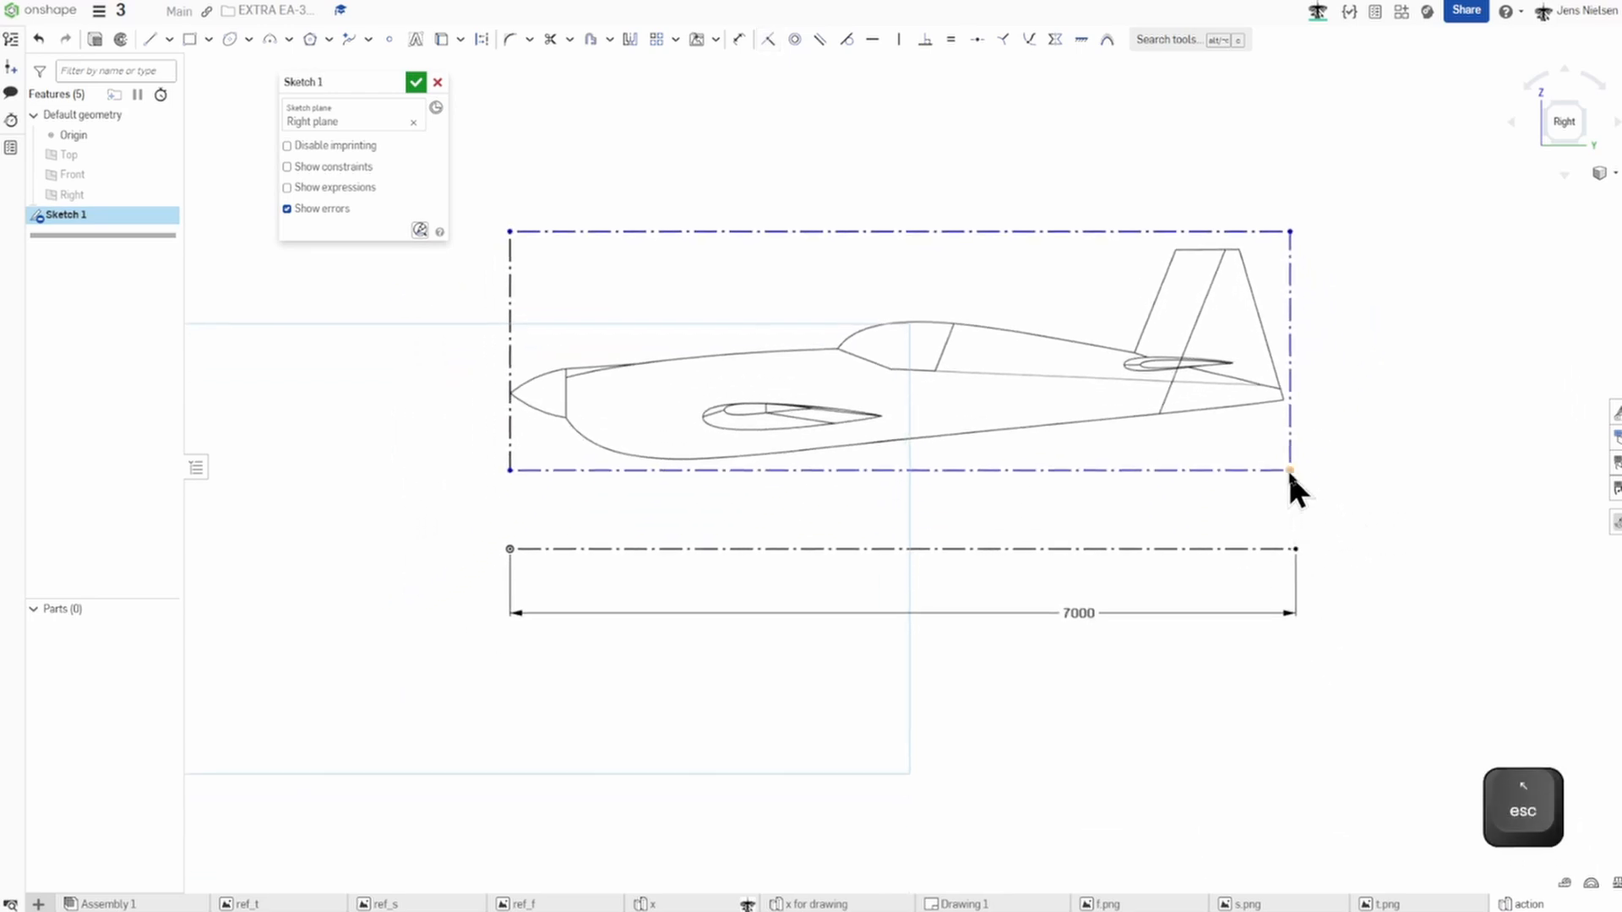
pyautogui.moveTo(1290, 470); pyautogui.dragTo(1296, 625)
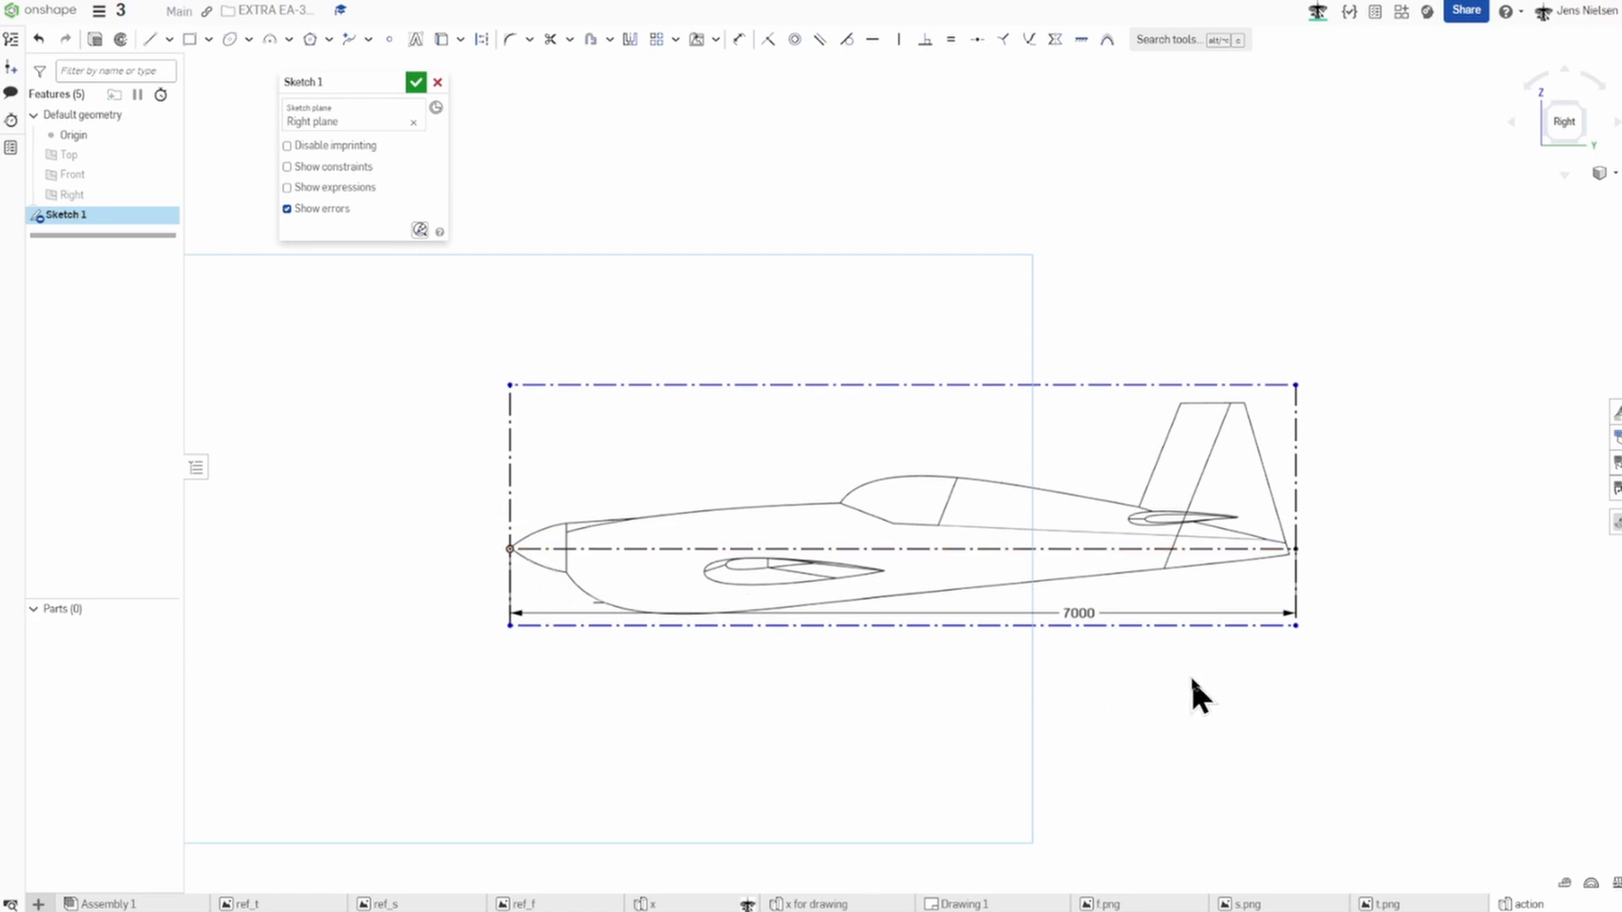
# Place the 7000 mm dimension below the image frame and draw a horizontal construction line along the fuselage's lowest point from the nose-side edge.
pyautogui.moveTo(1072, 615); pyautogui.dragTo(1062, 674)
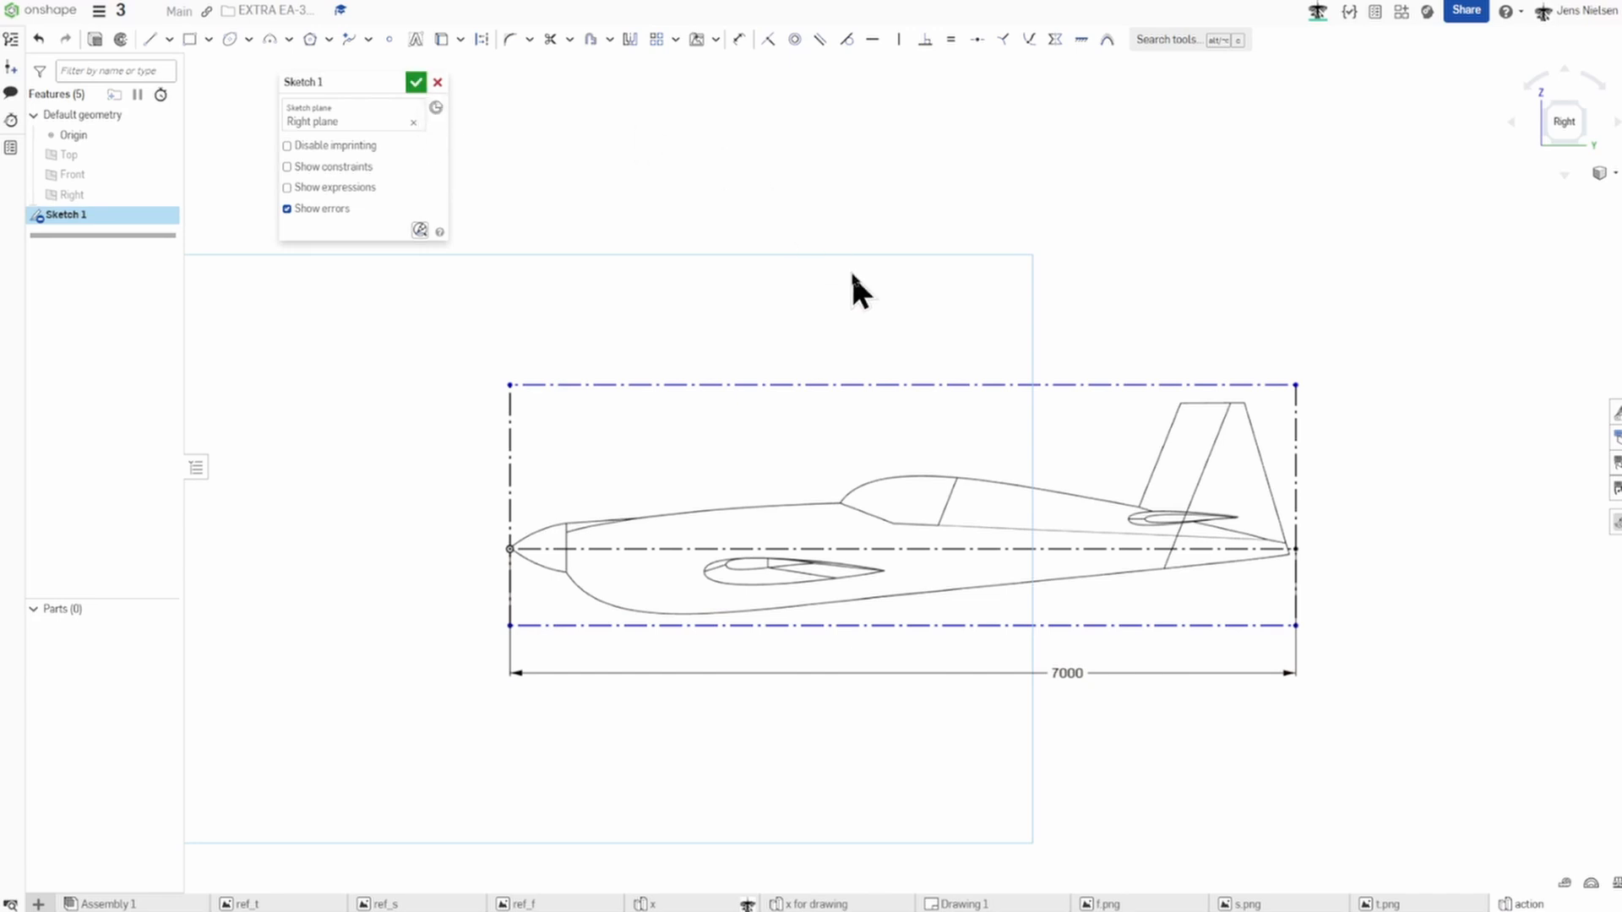
pyautogui.press('l')
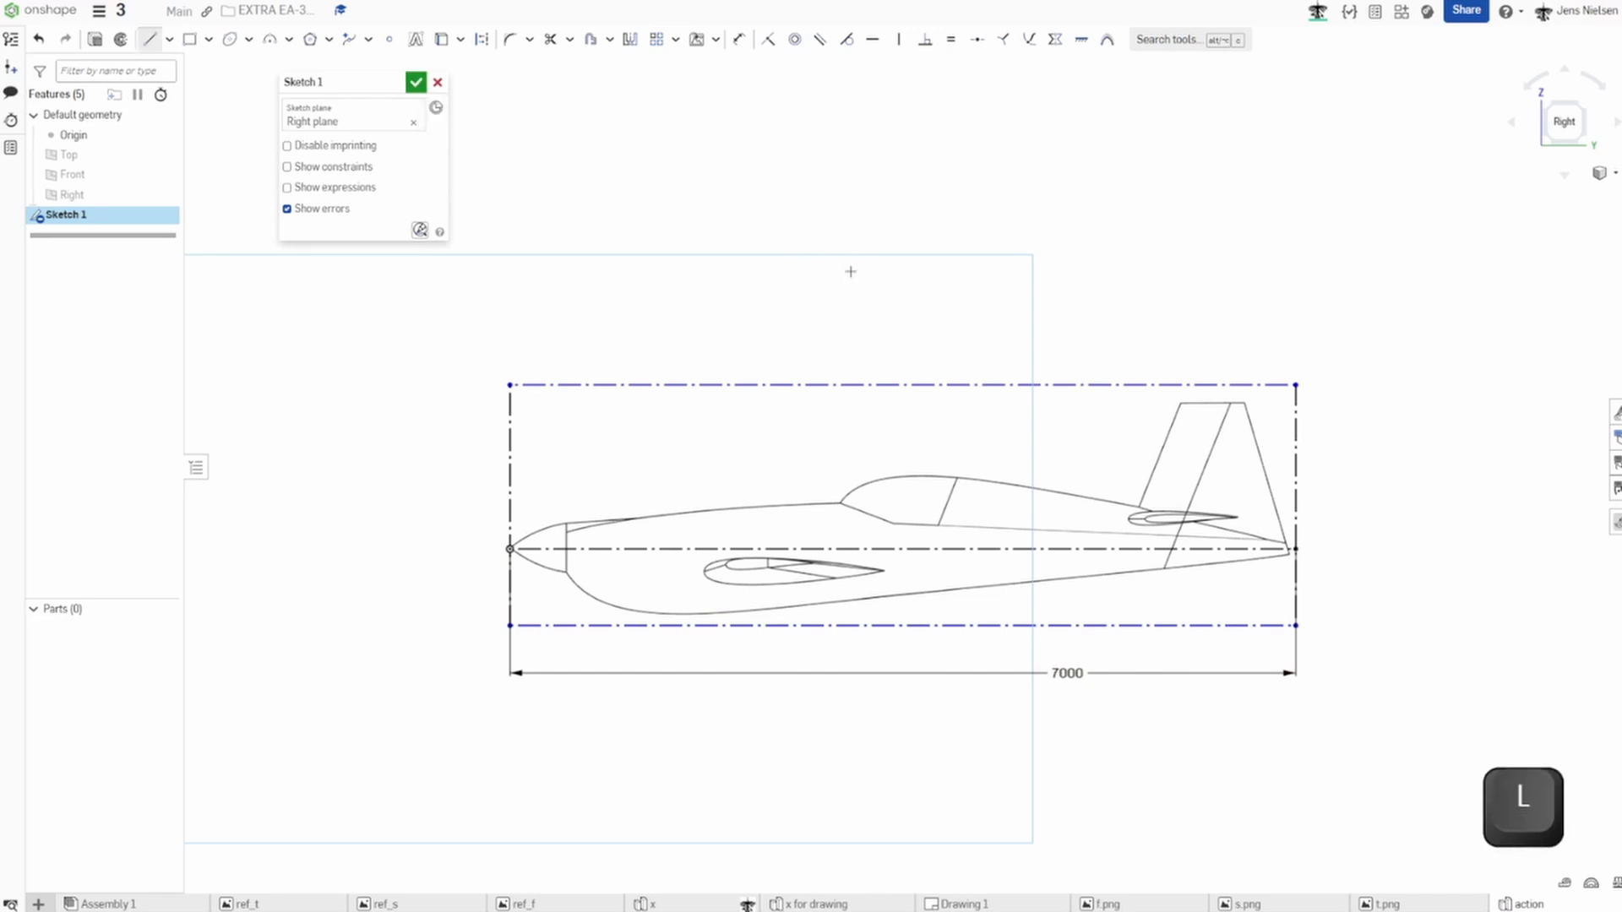
pyautogui.press('q')
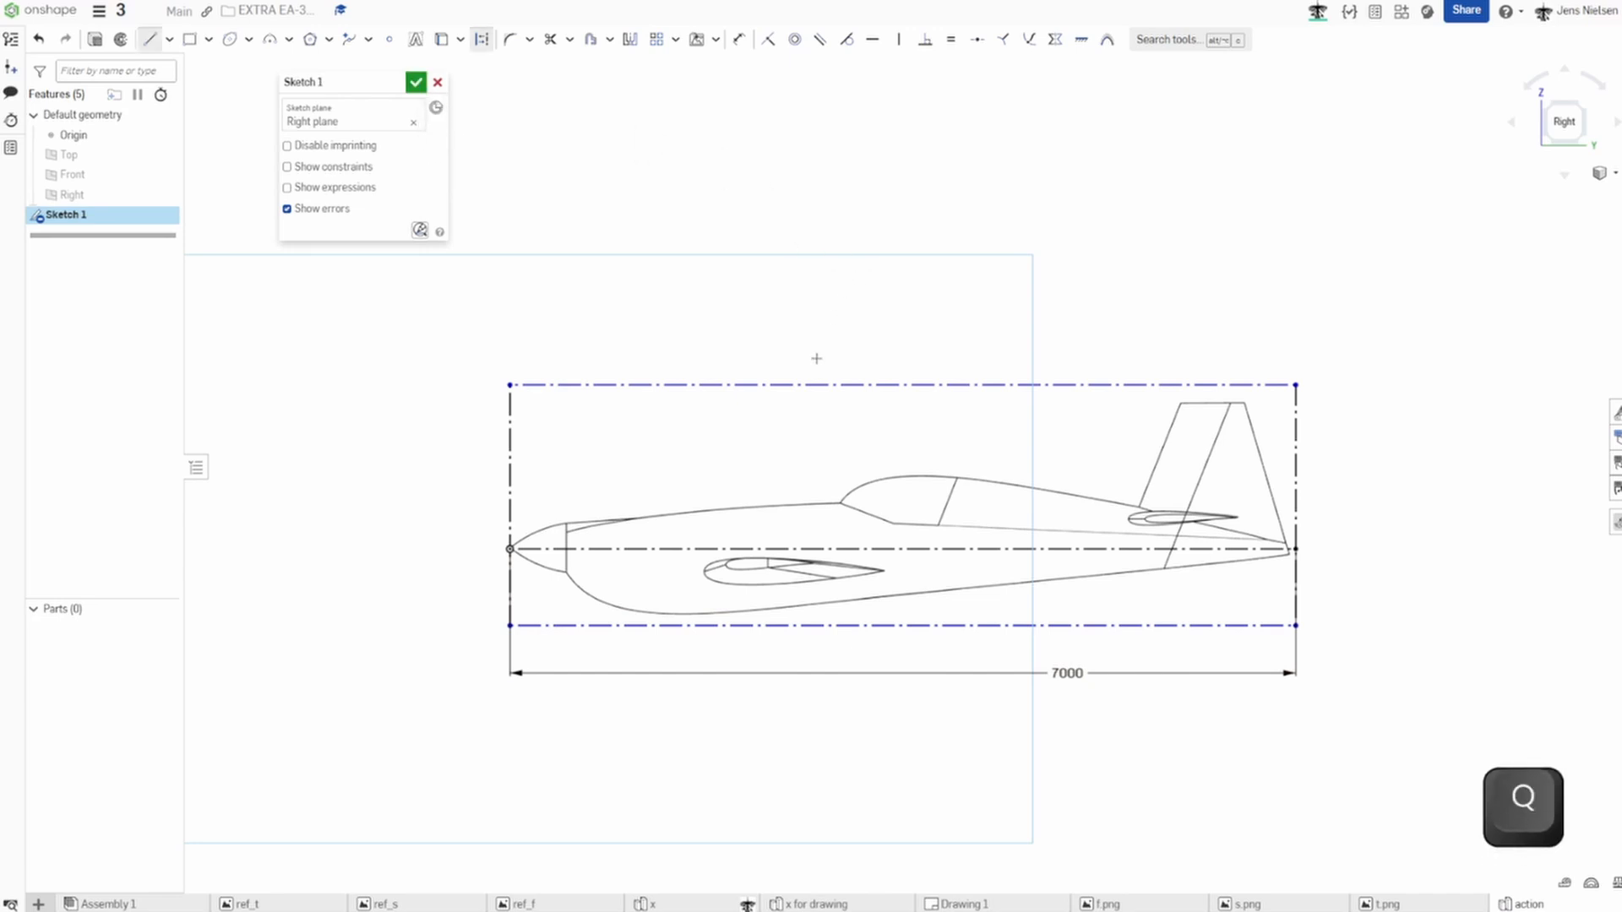
pyautogui.click(510, 613)
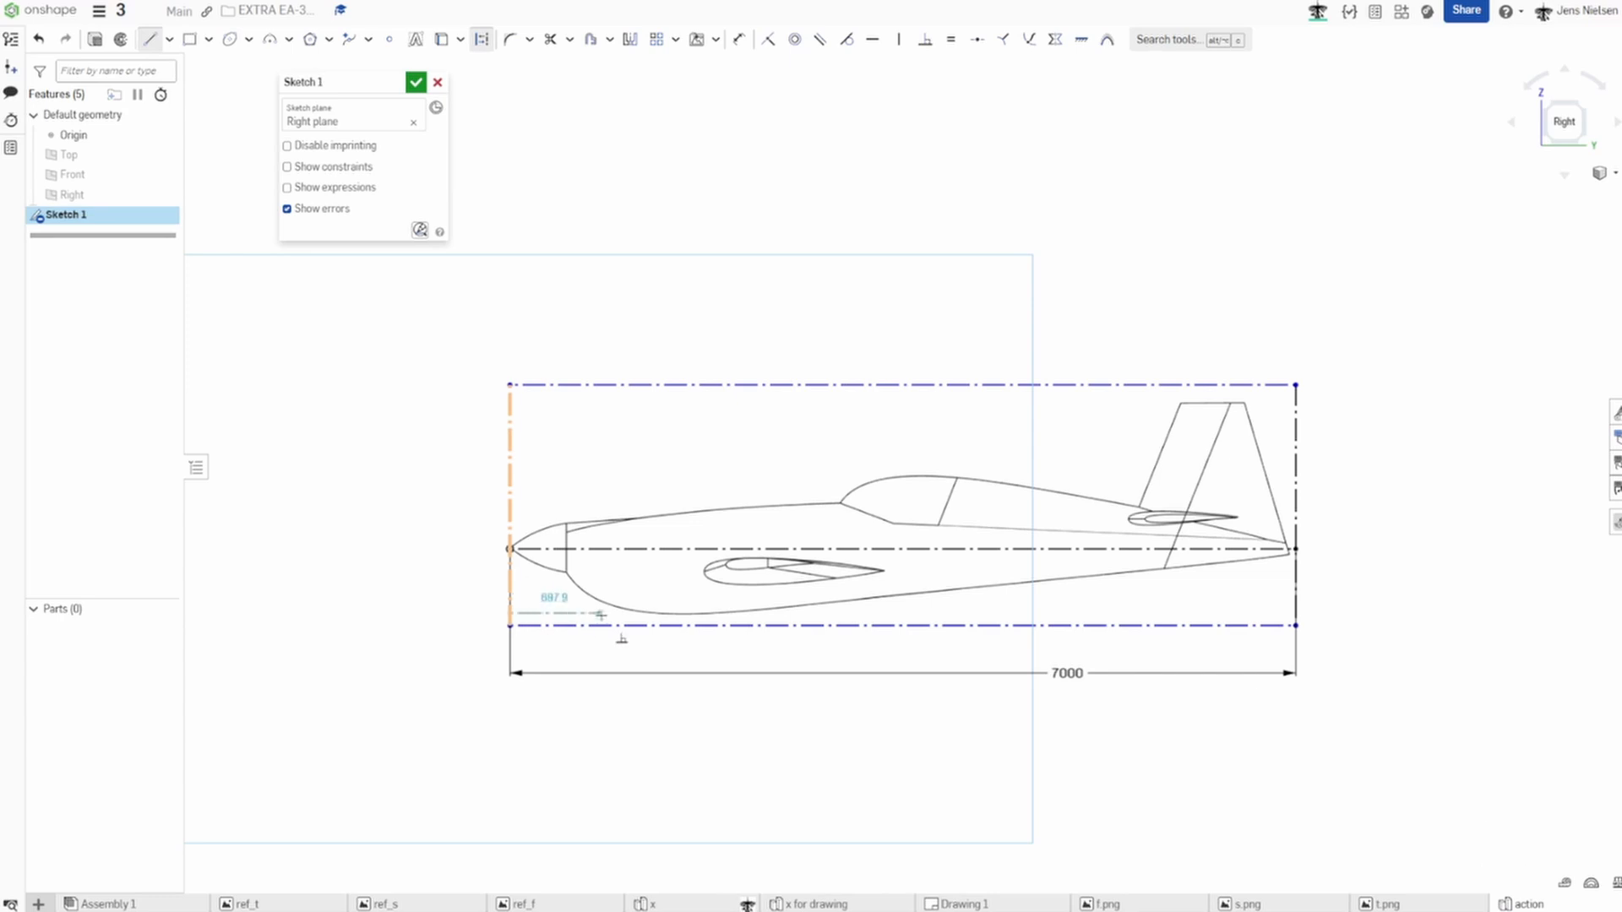
pyautogui.click(821, 614)
pyautogui.press('Escape')
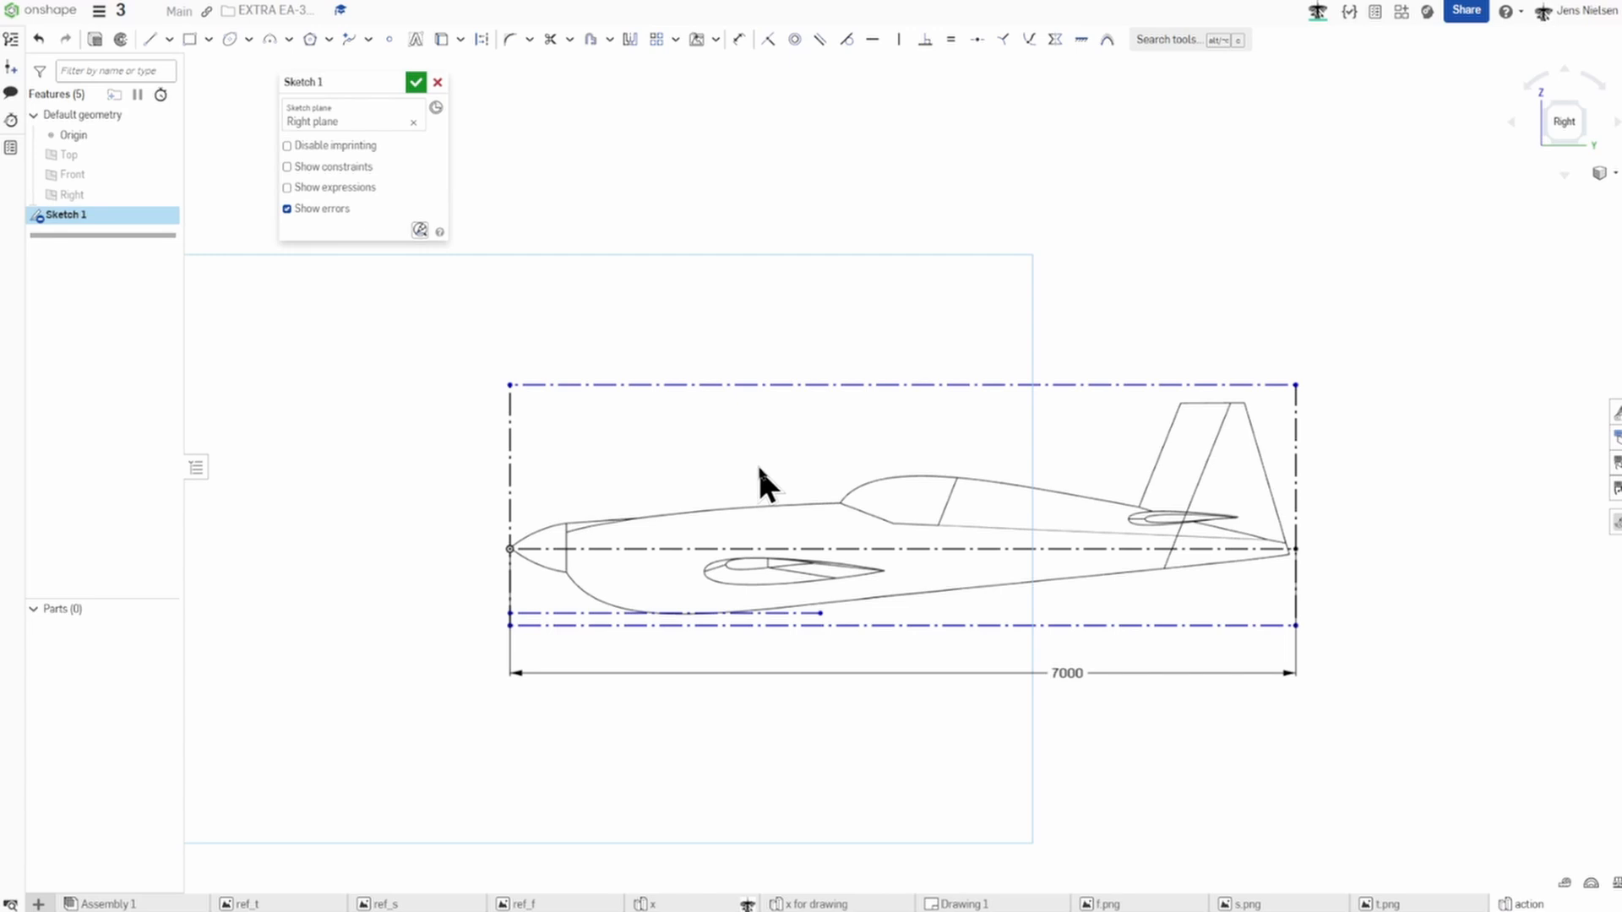
pyautogui.click(416, 82)
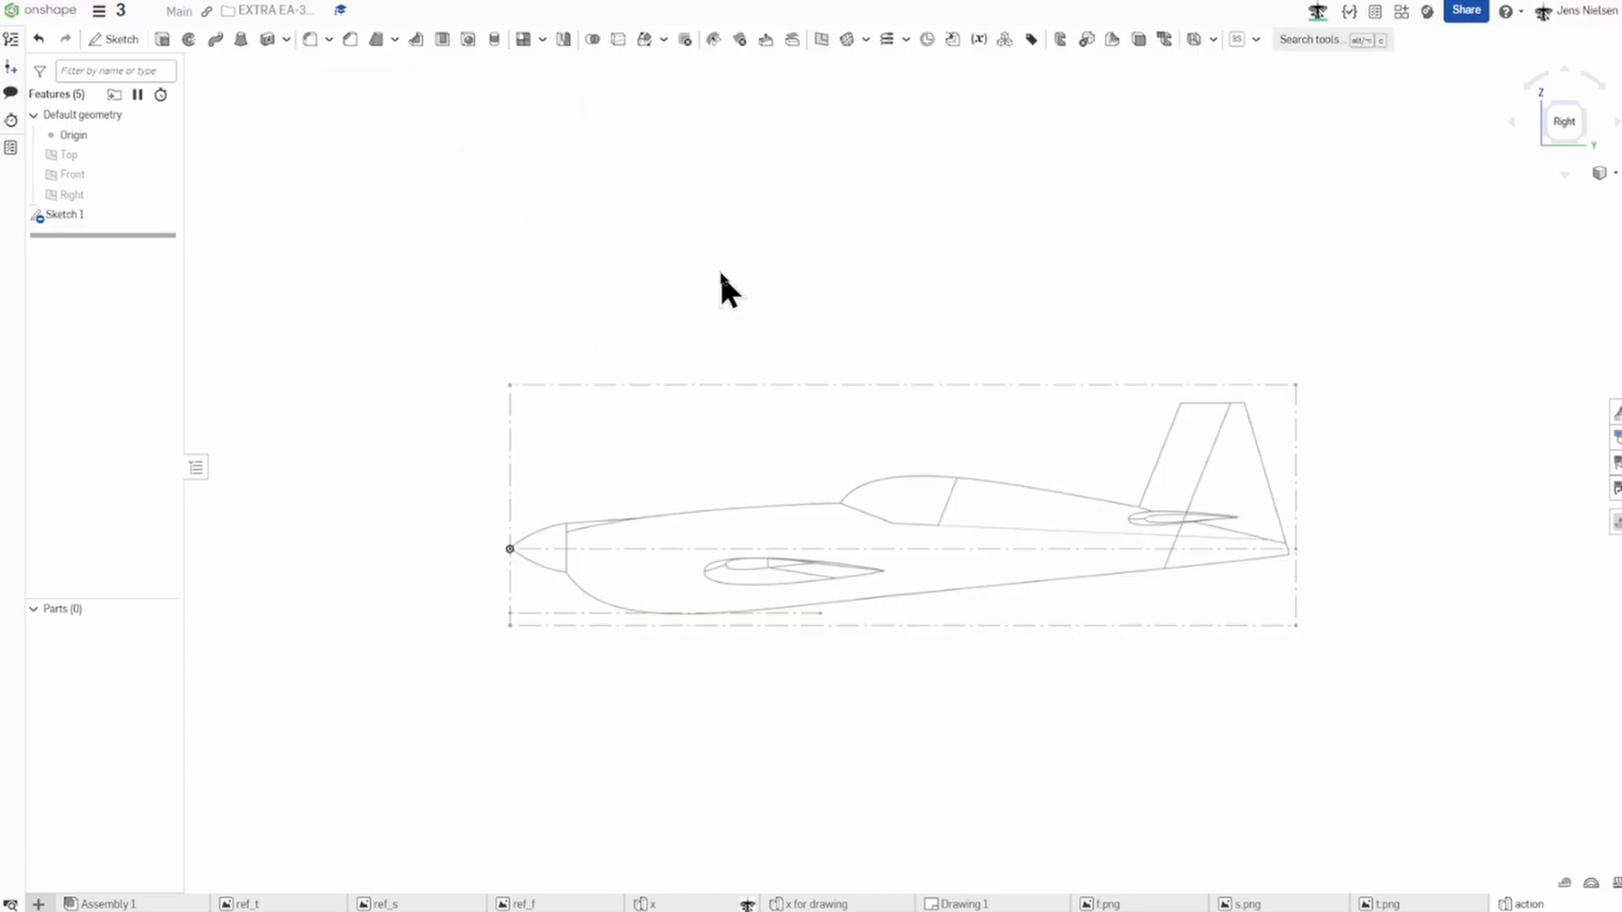
# Start a sketch on the Top plane and insert the top-view image t.png in free space beside the side view.
pyautogui.moveTo(733, 284); pyautogui.dragTo(749, 294, button='right')
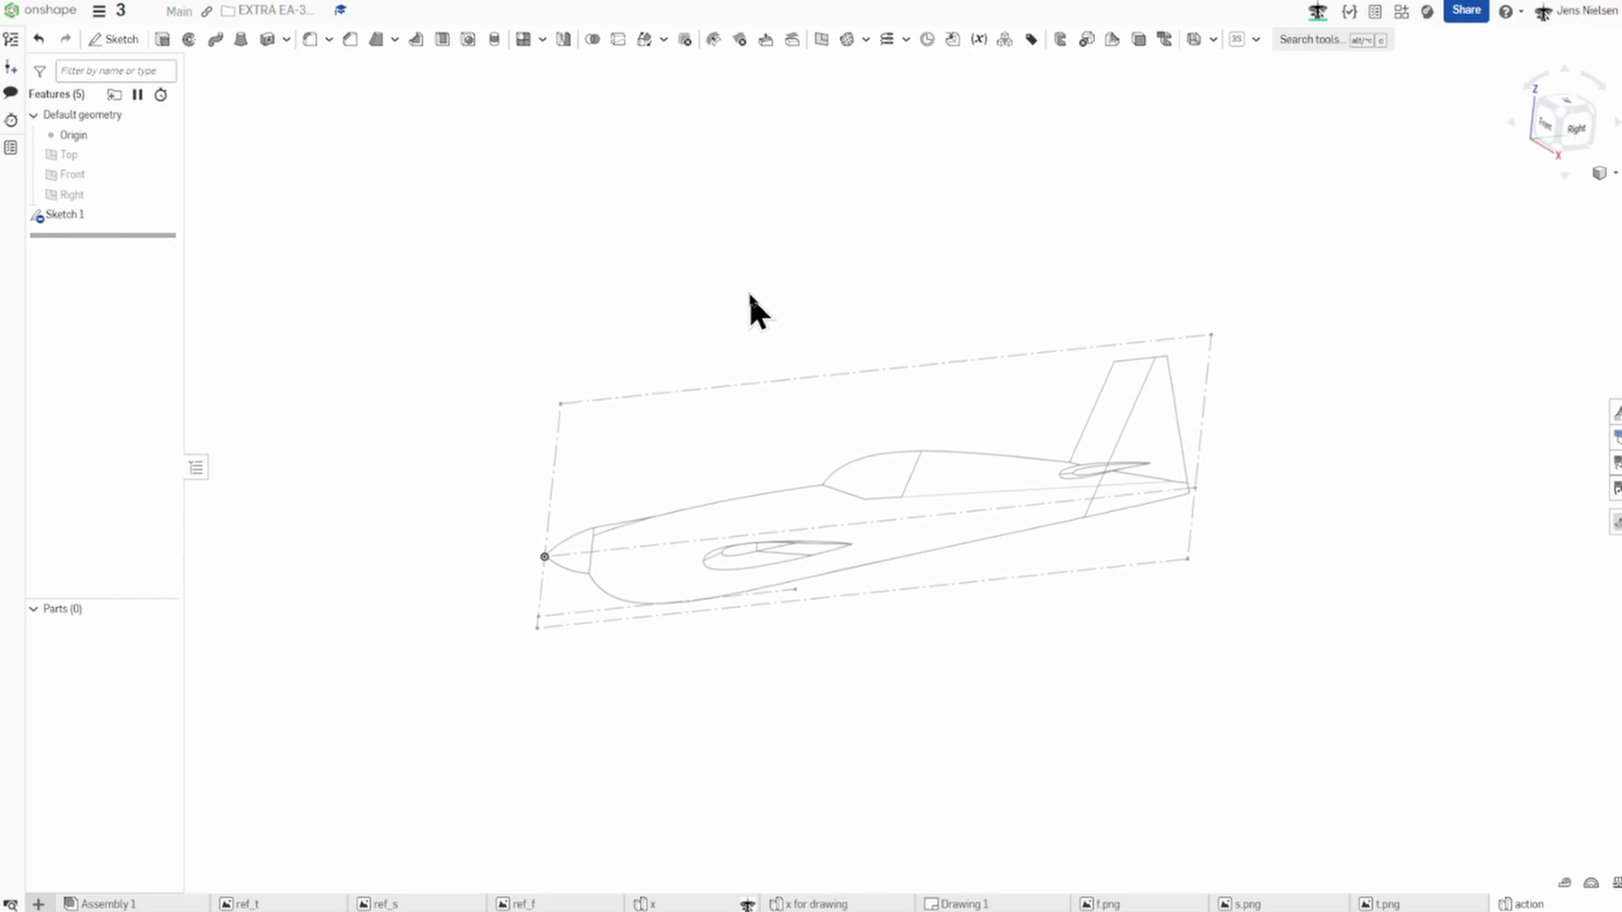
pyautogui.press('s')
pyautogui.click(764, 281)
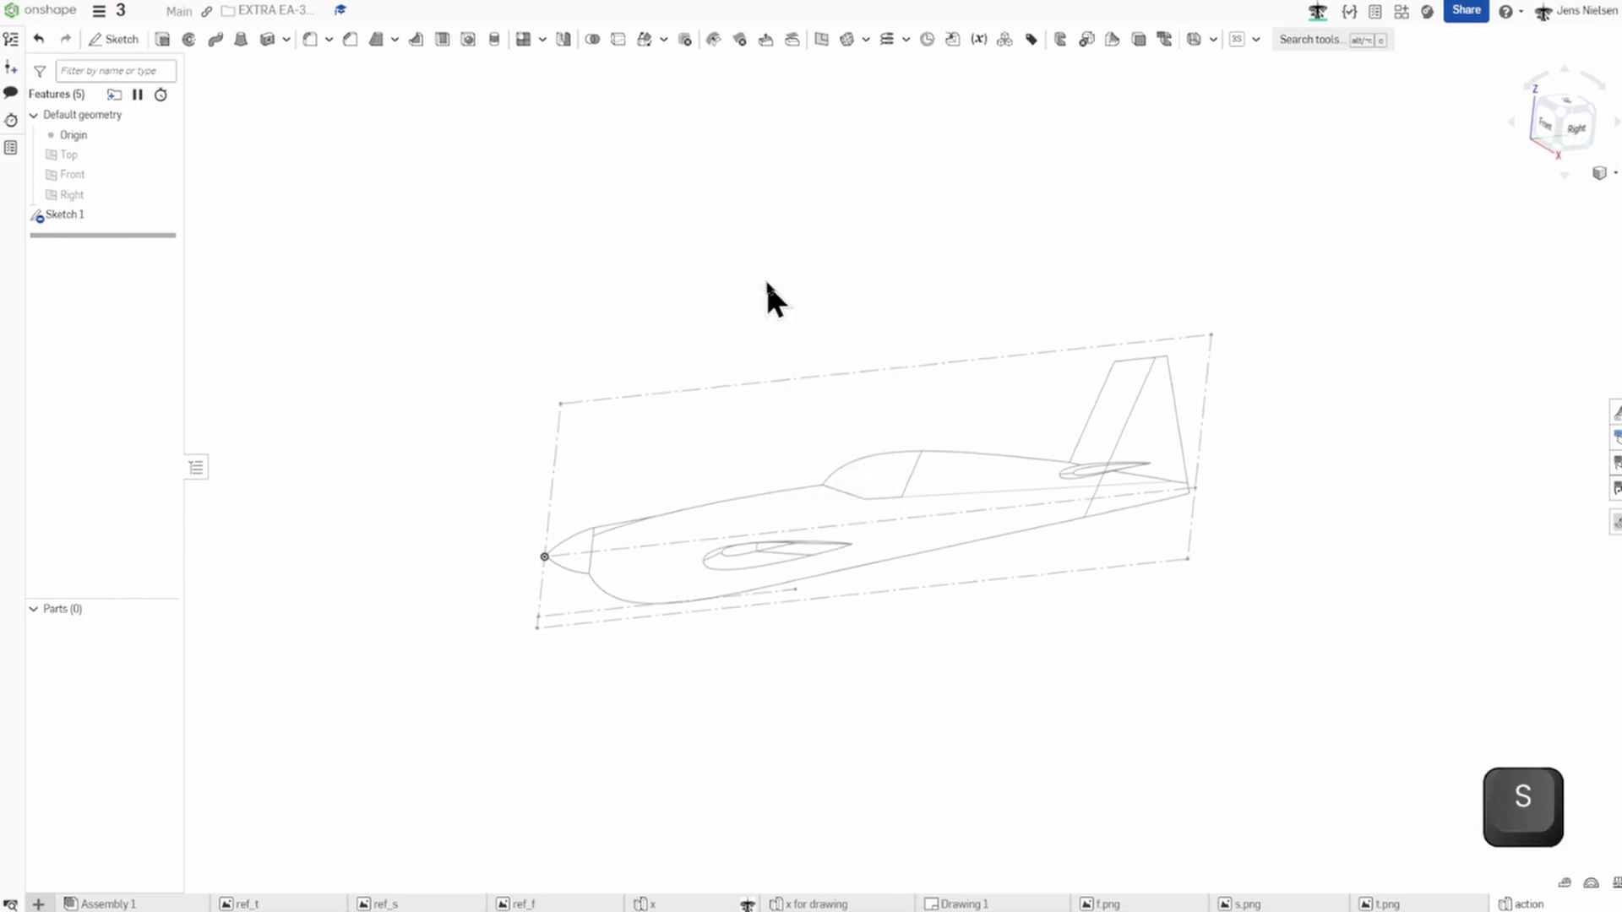
pyautogui.click(108, 155)
pyautogui.press('s')
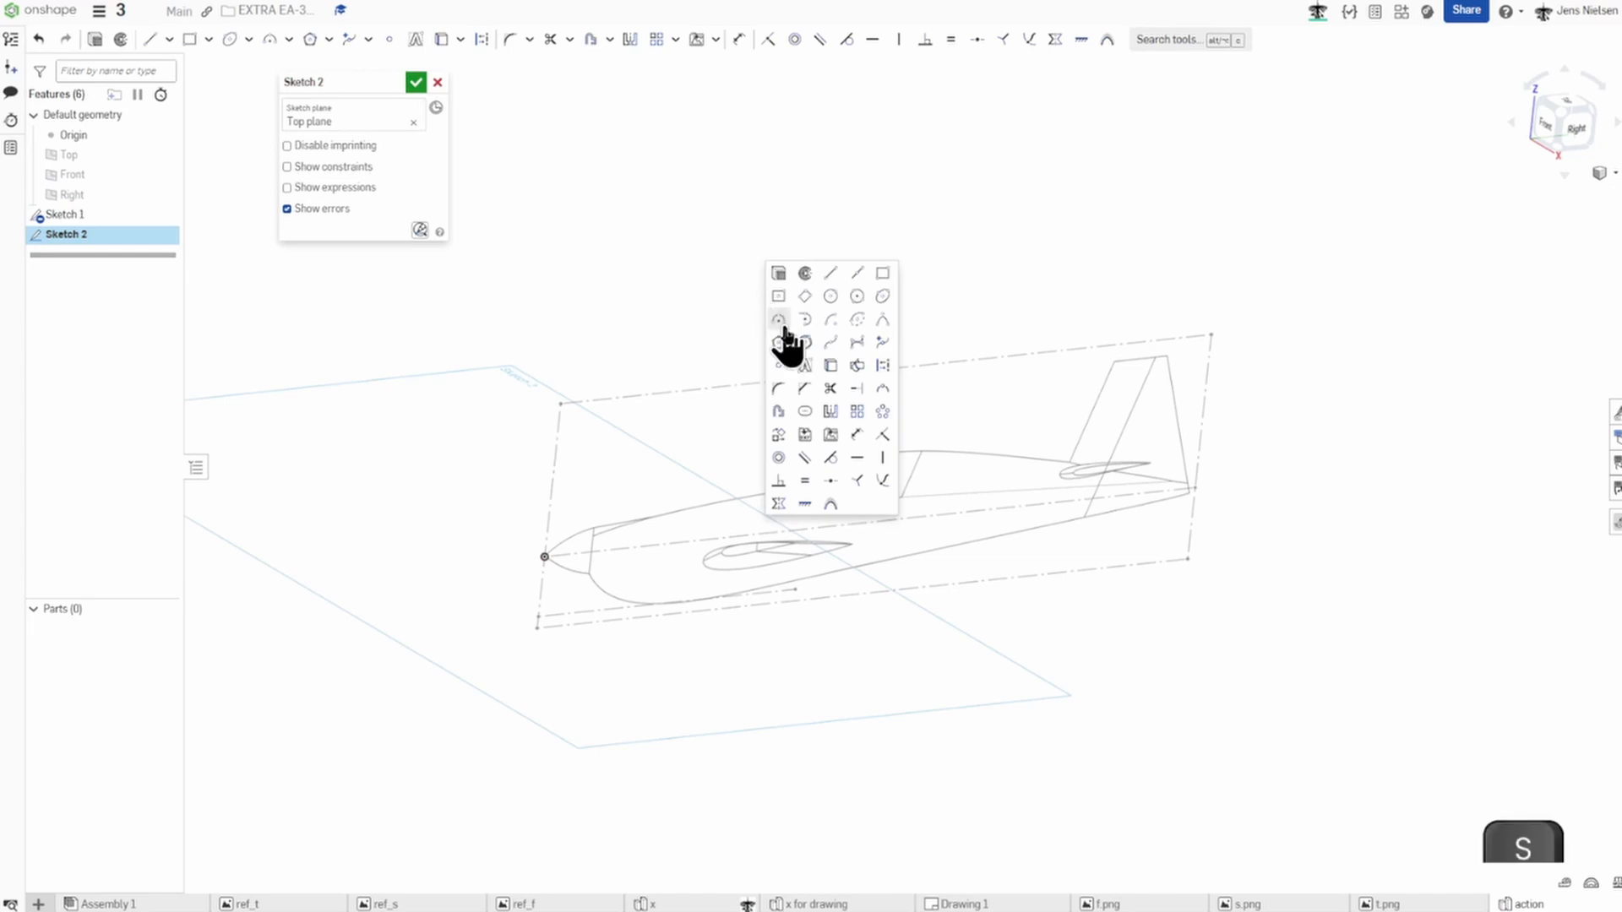
pyautogui.click(831, 436)
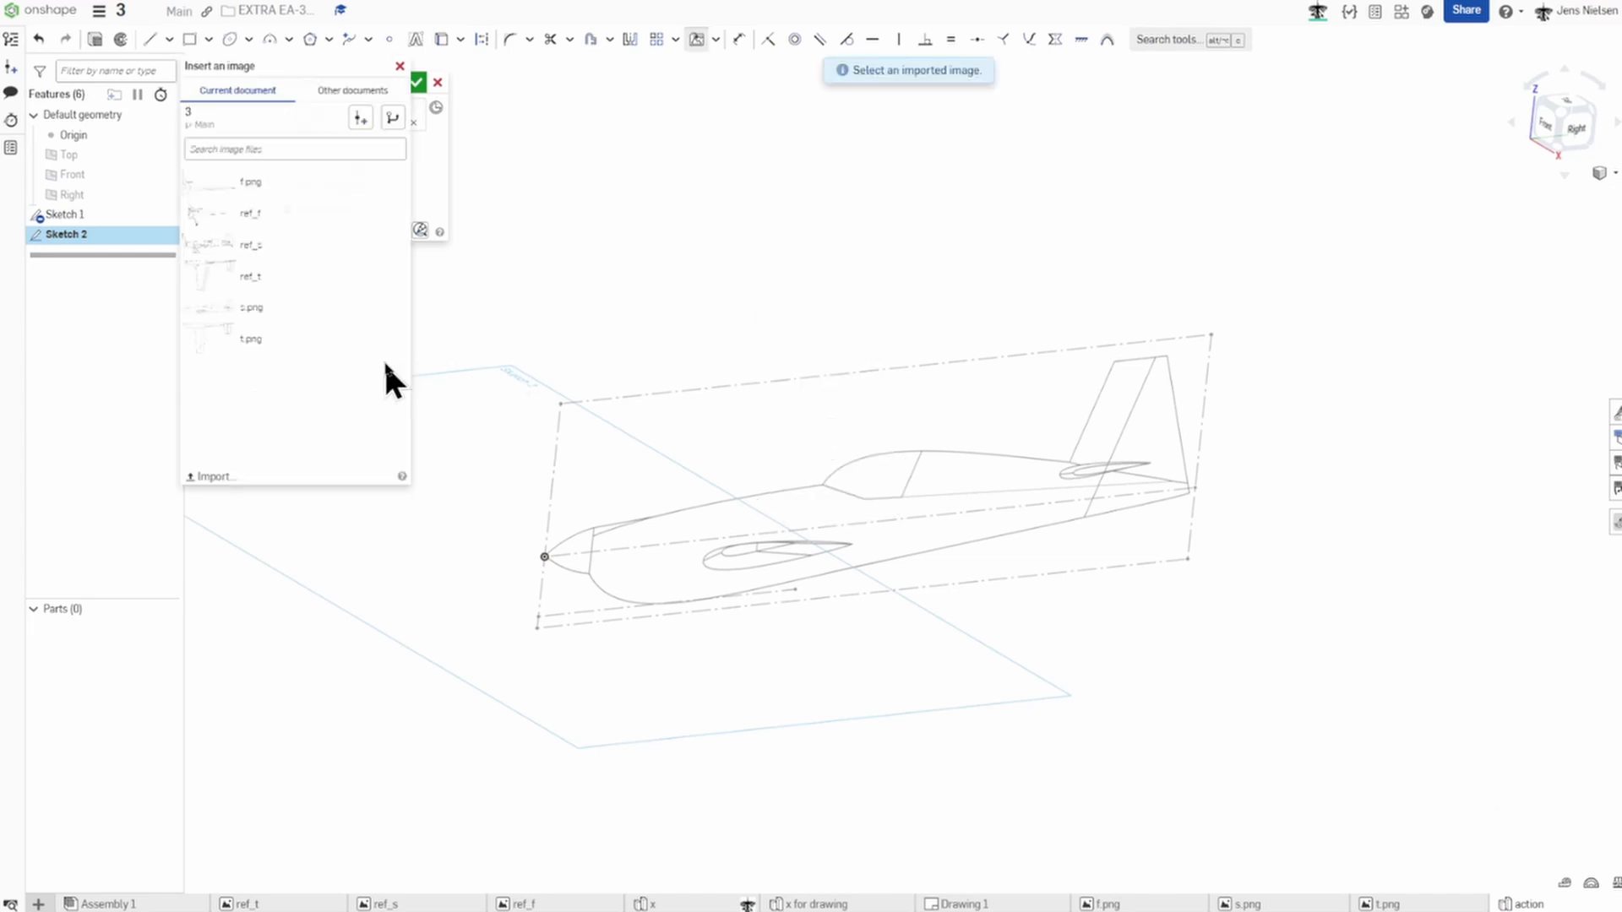
pyautogui.click(260, 343)
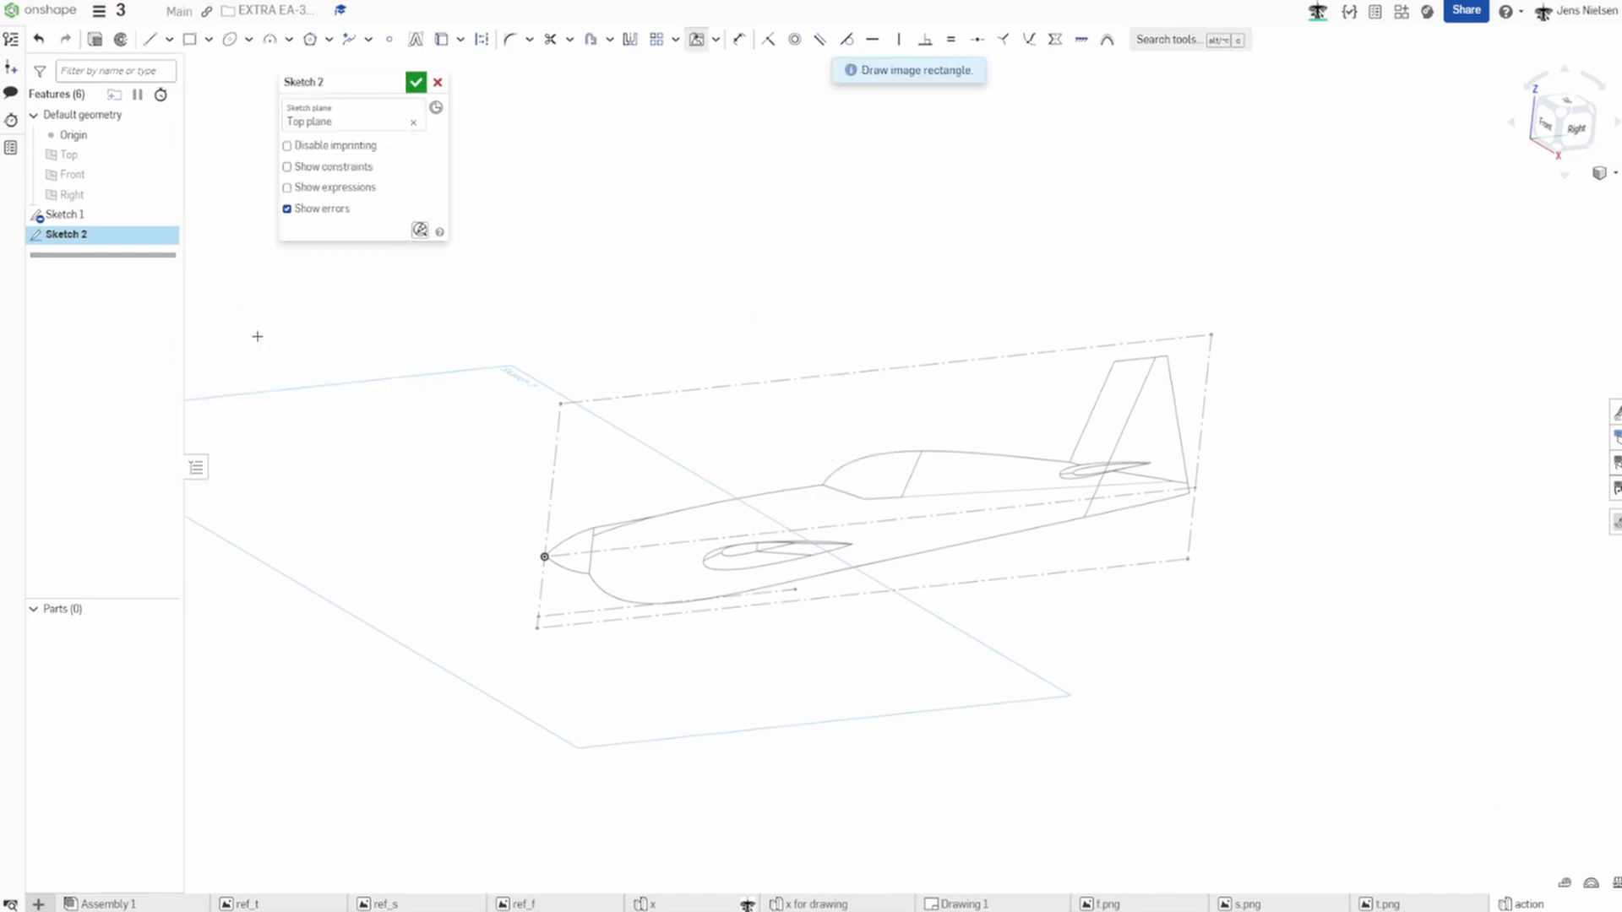
pyautogui.click(645, 667)
pyautogui.click(1069, 668)
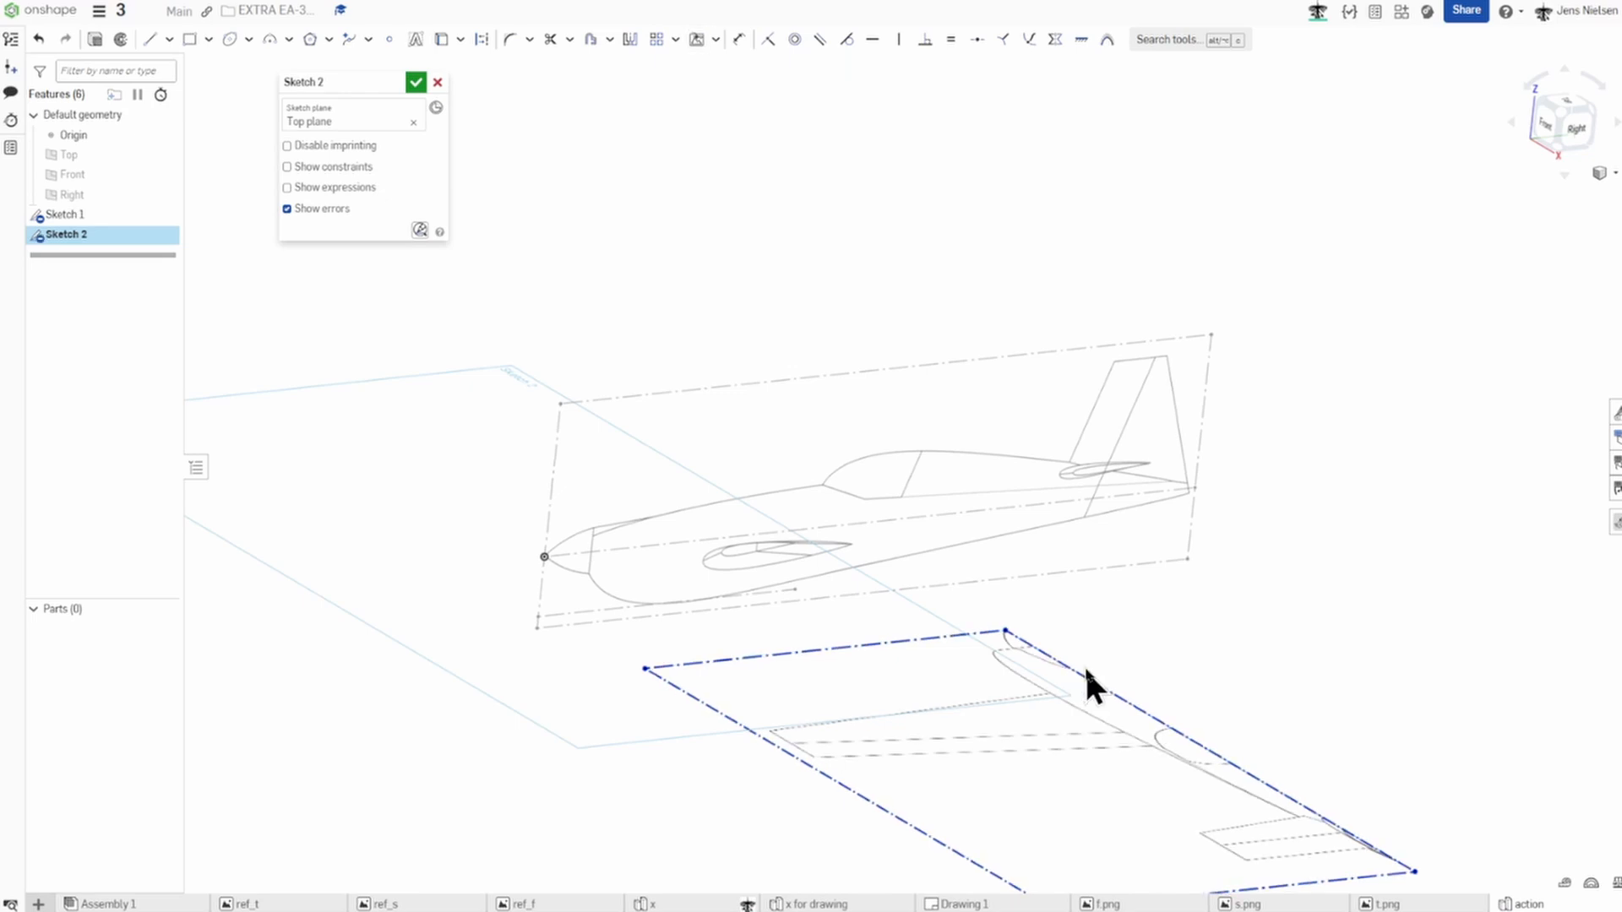
# Delete the top-view image frame's horizontal constraint and make its nose corner coincident with the origin.
pyautogui.scroll(-3, 1132, 662)
pyautogui.moveTo(1229, 649); pyautogui.dragTo(1264, 559, button='right')
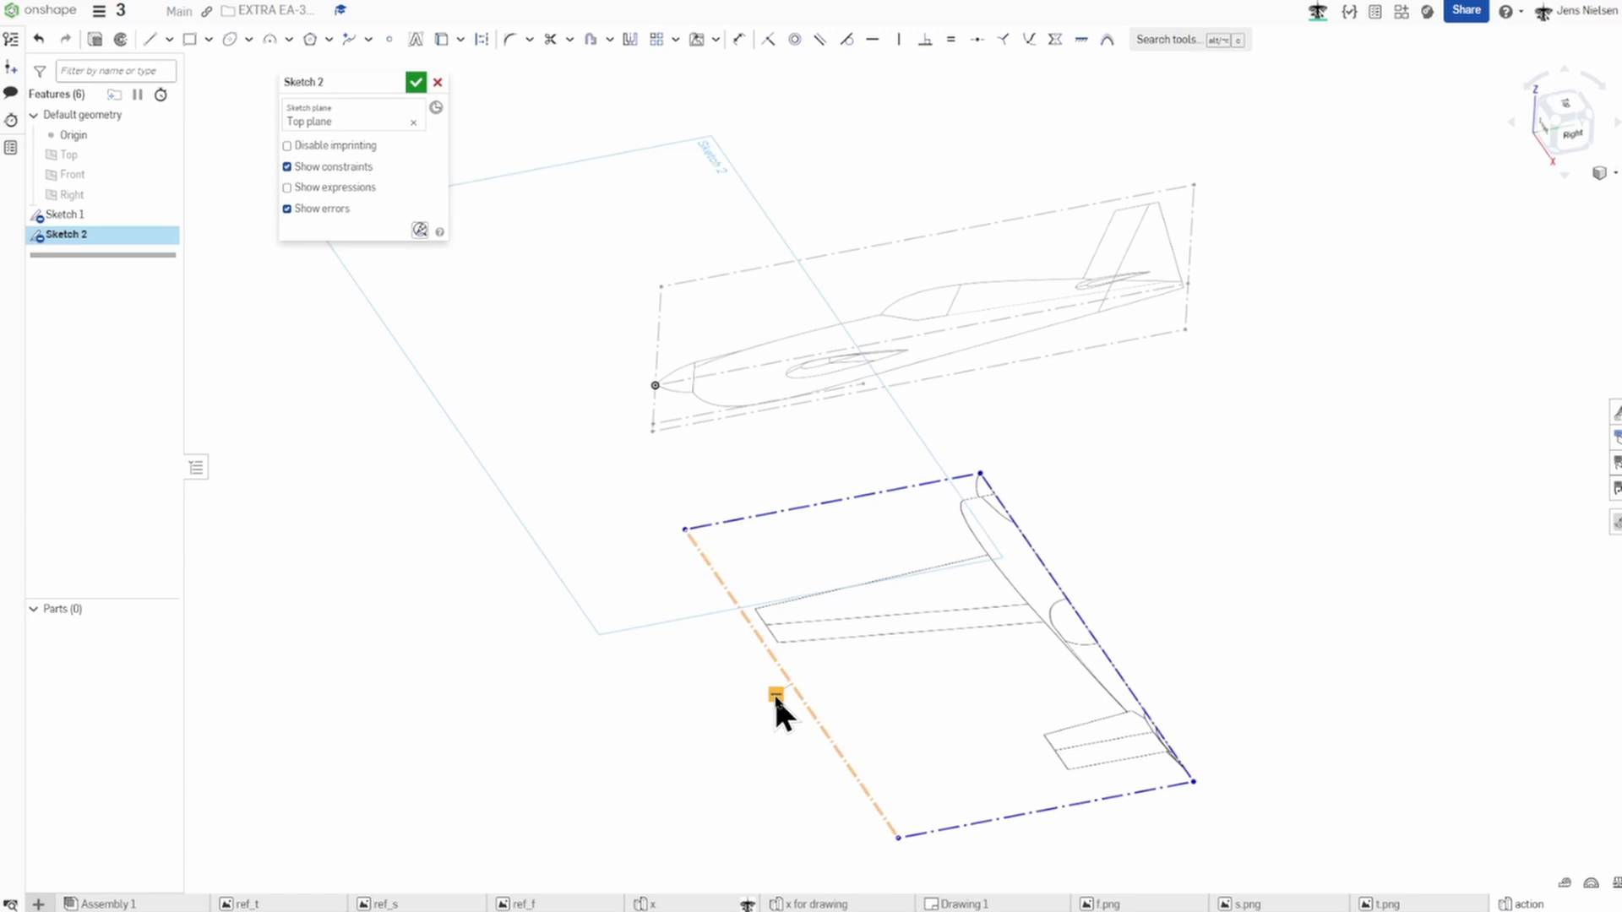
pyautogui.press('Delete')
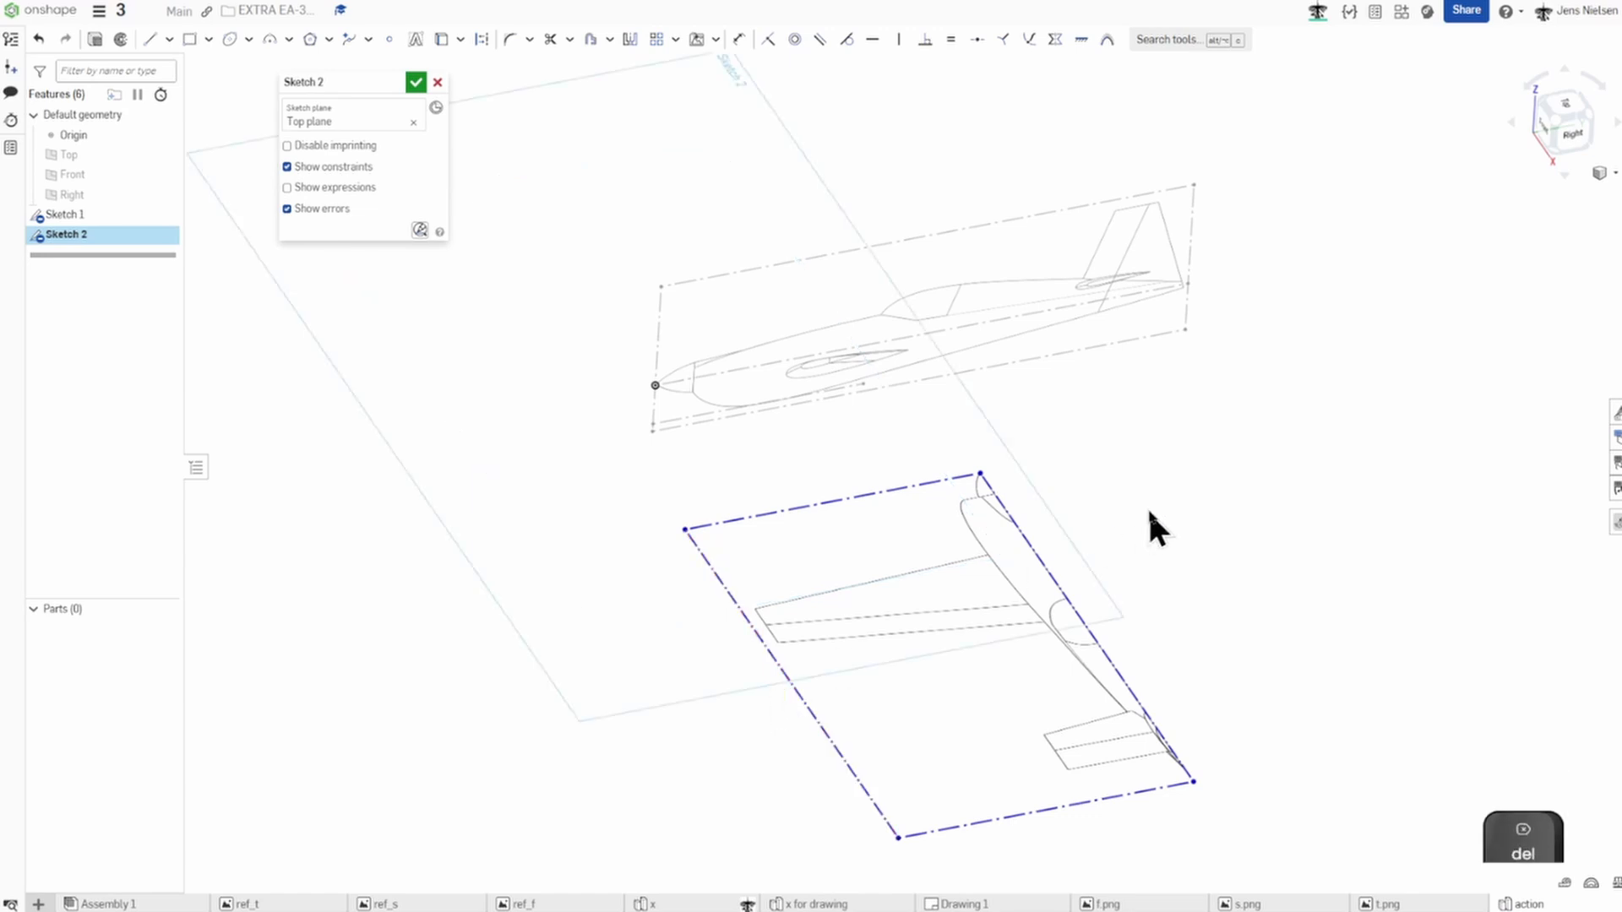
pyautogui.press('i')
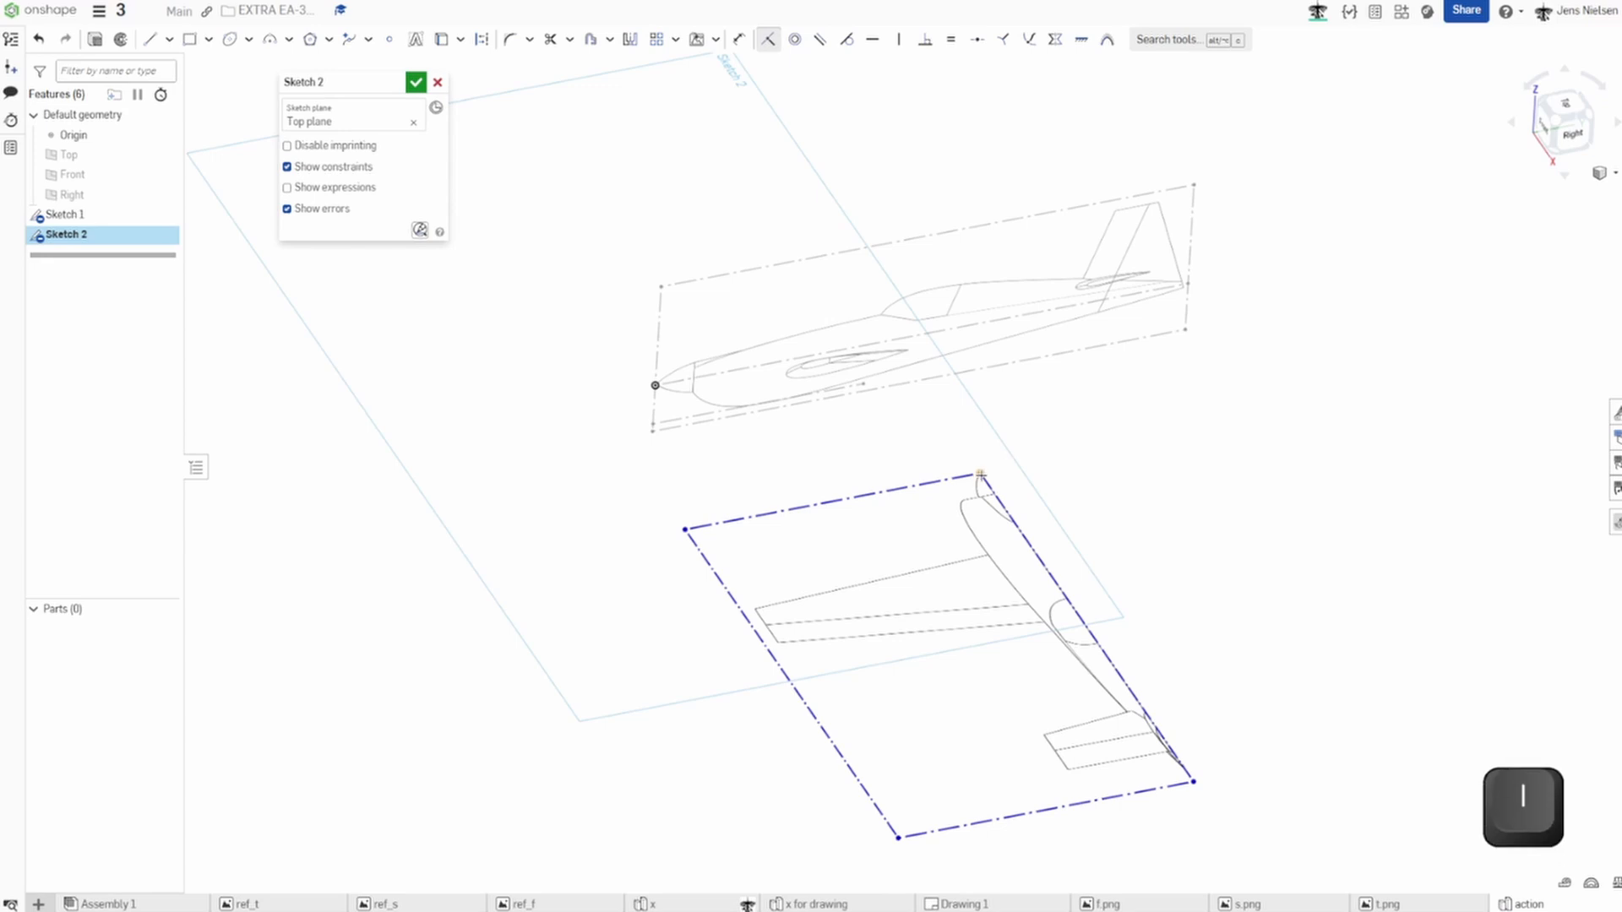
pyautogui.click(980, 473)
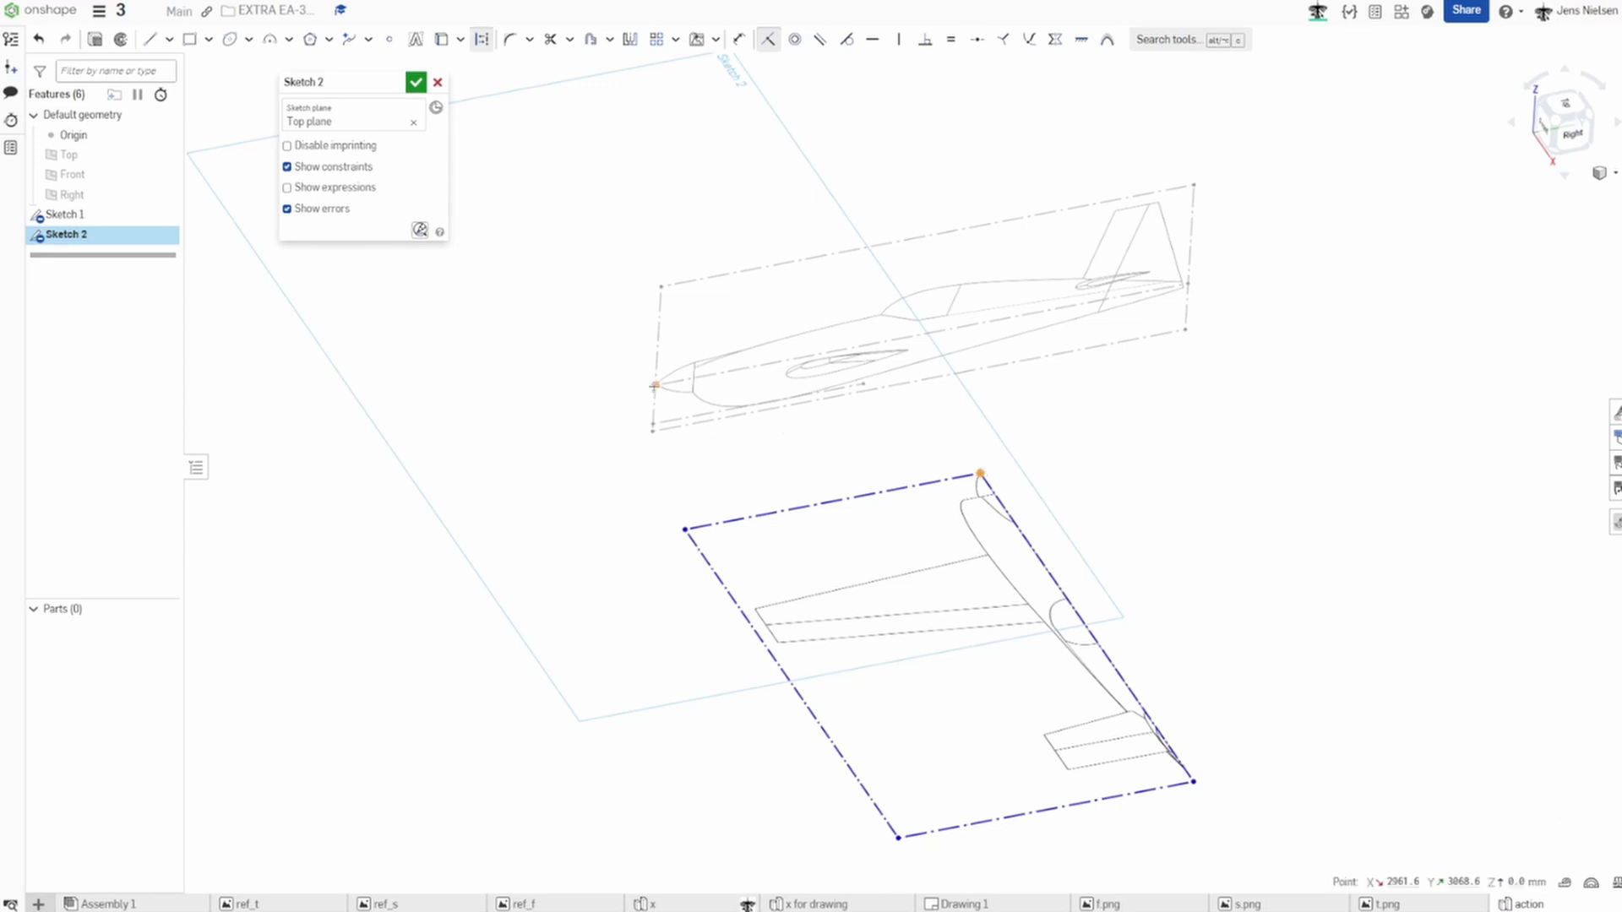
pyautogui.click(655, 387)
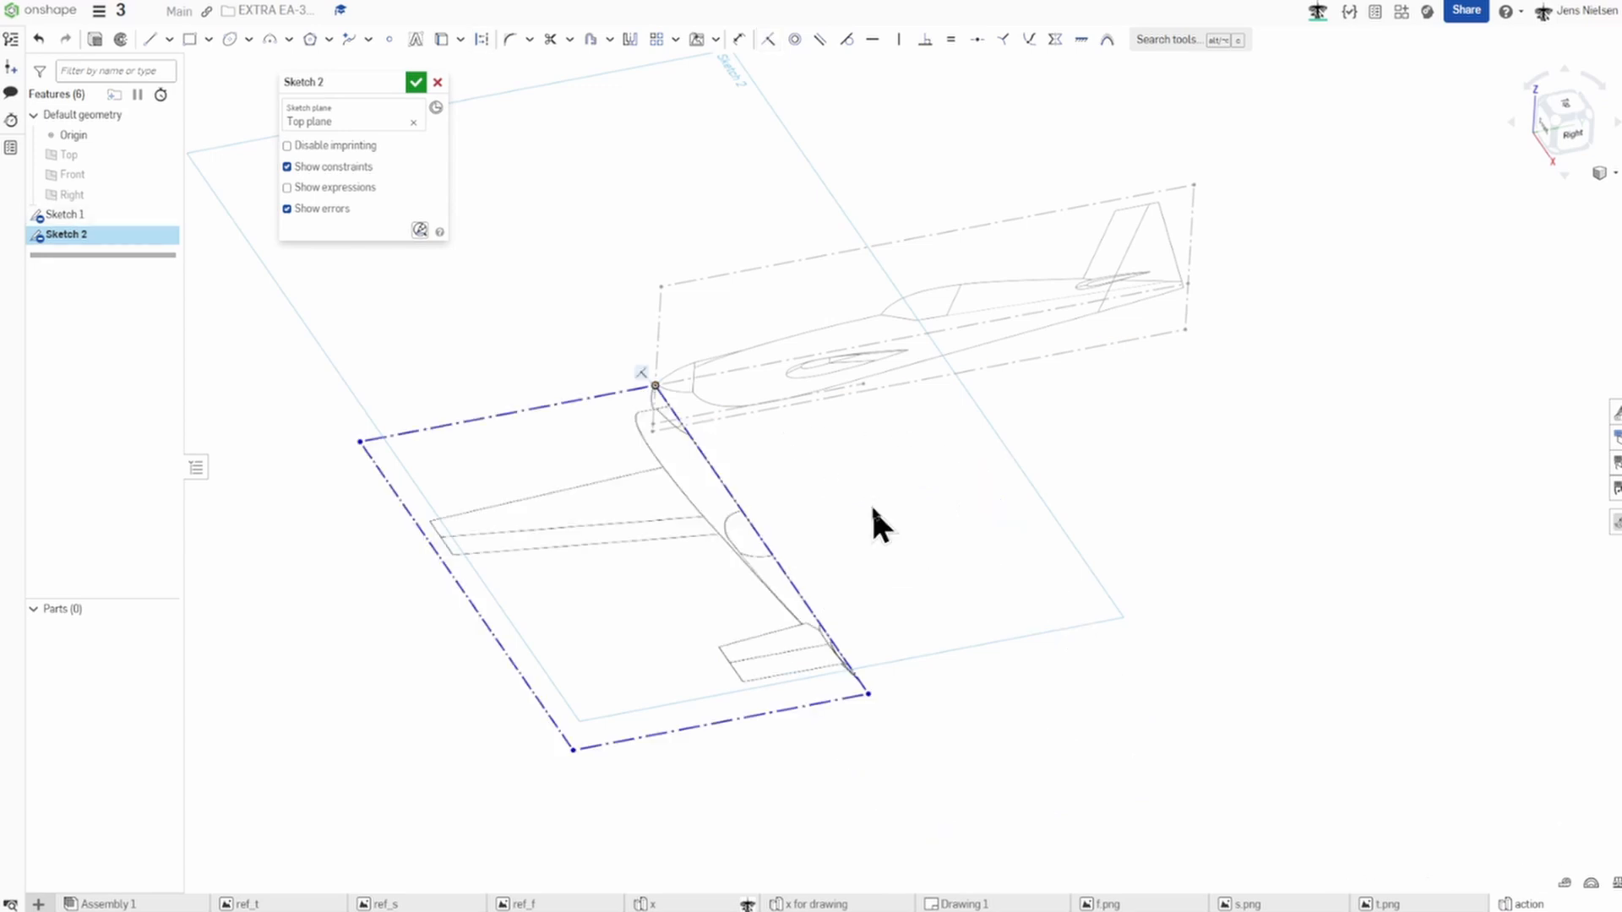
# Rotate the top-view image toward the side view's fuselage and constrain its centreline edge vertical.
pyautogui.press('Escape')
pyautogui.moveTo(867, 694); pyautogui.dragTo(1256, 440)
pyautogui.click(1059, 420)
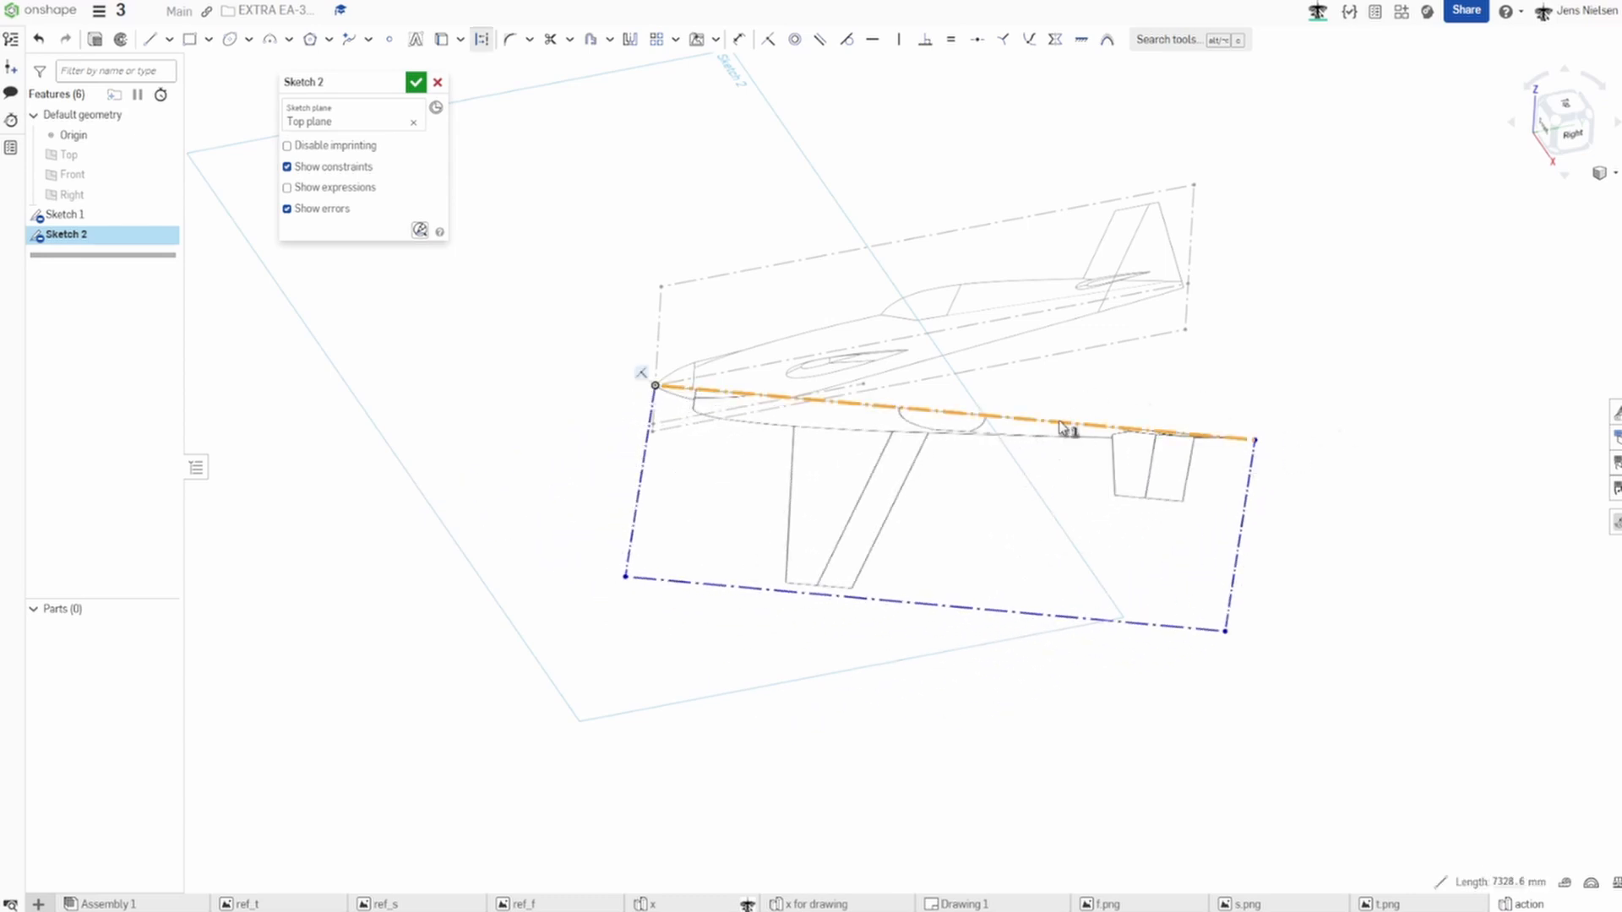
pyautogui.press('v')
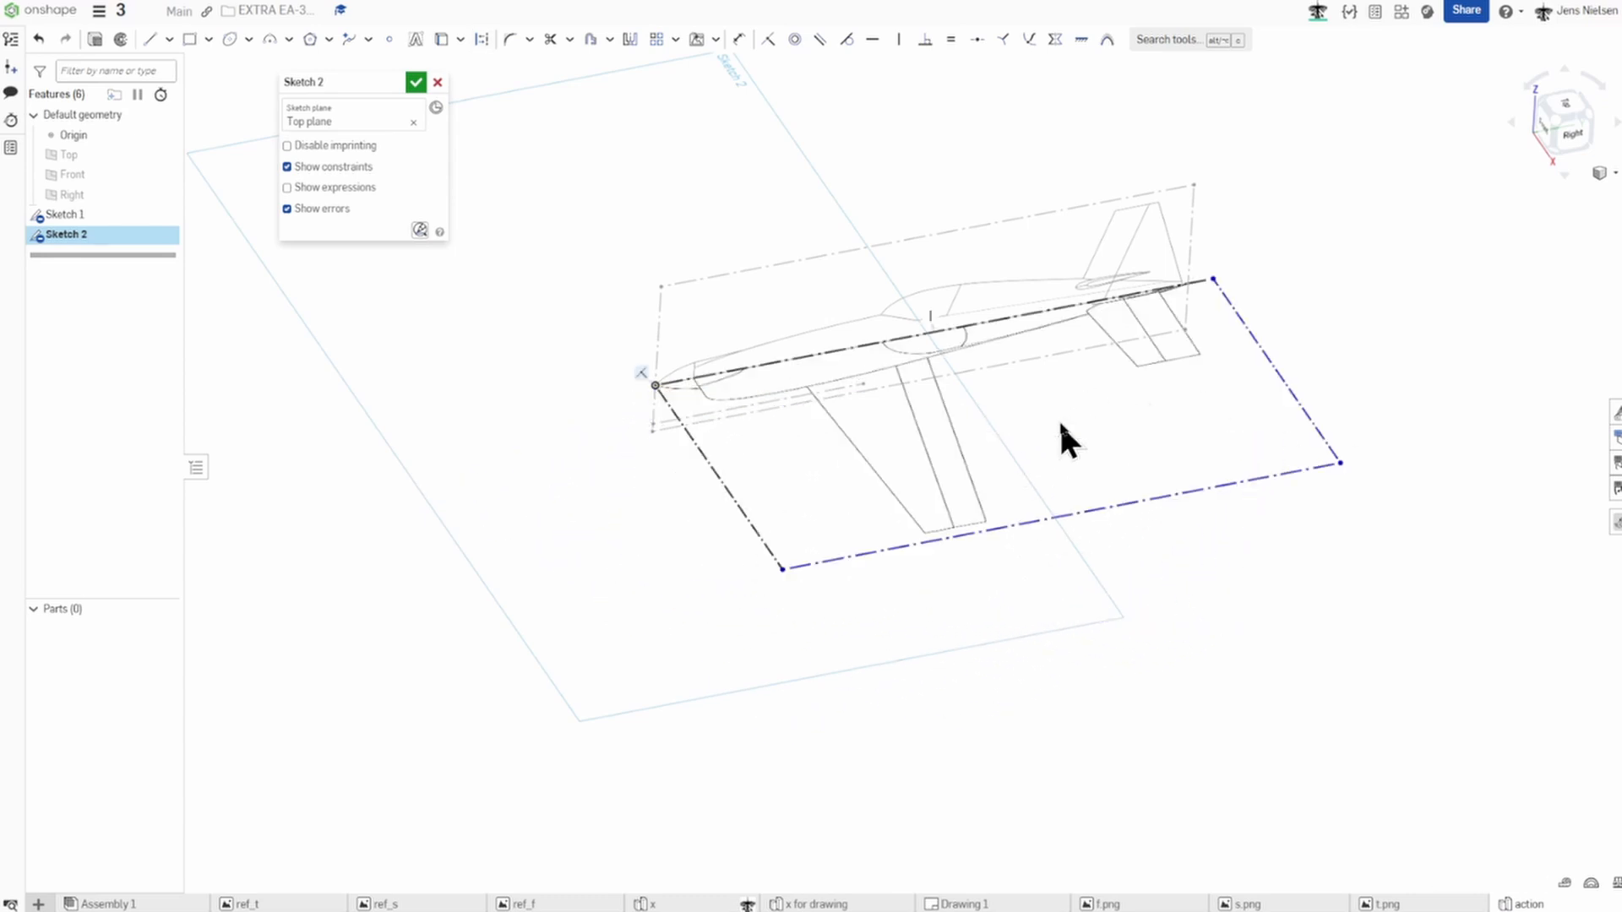
pyautogui.press('Escape')
# Resize the top-view image at its tail corner so the aircraft's length matches the side view, and finish the sketch.
pyautogui.scroll(5, 1401, 544)
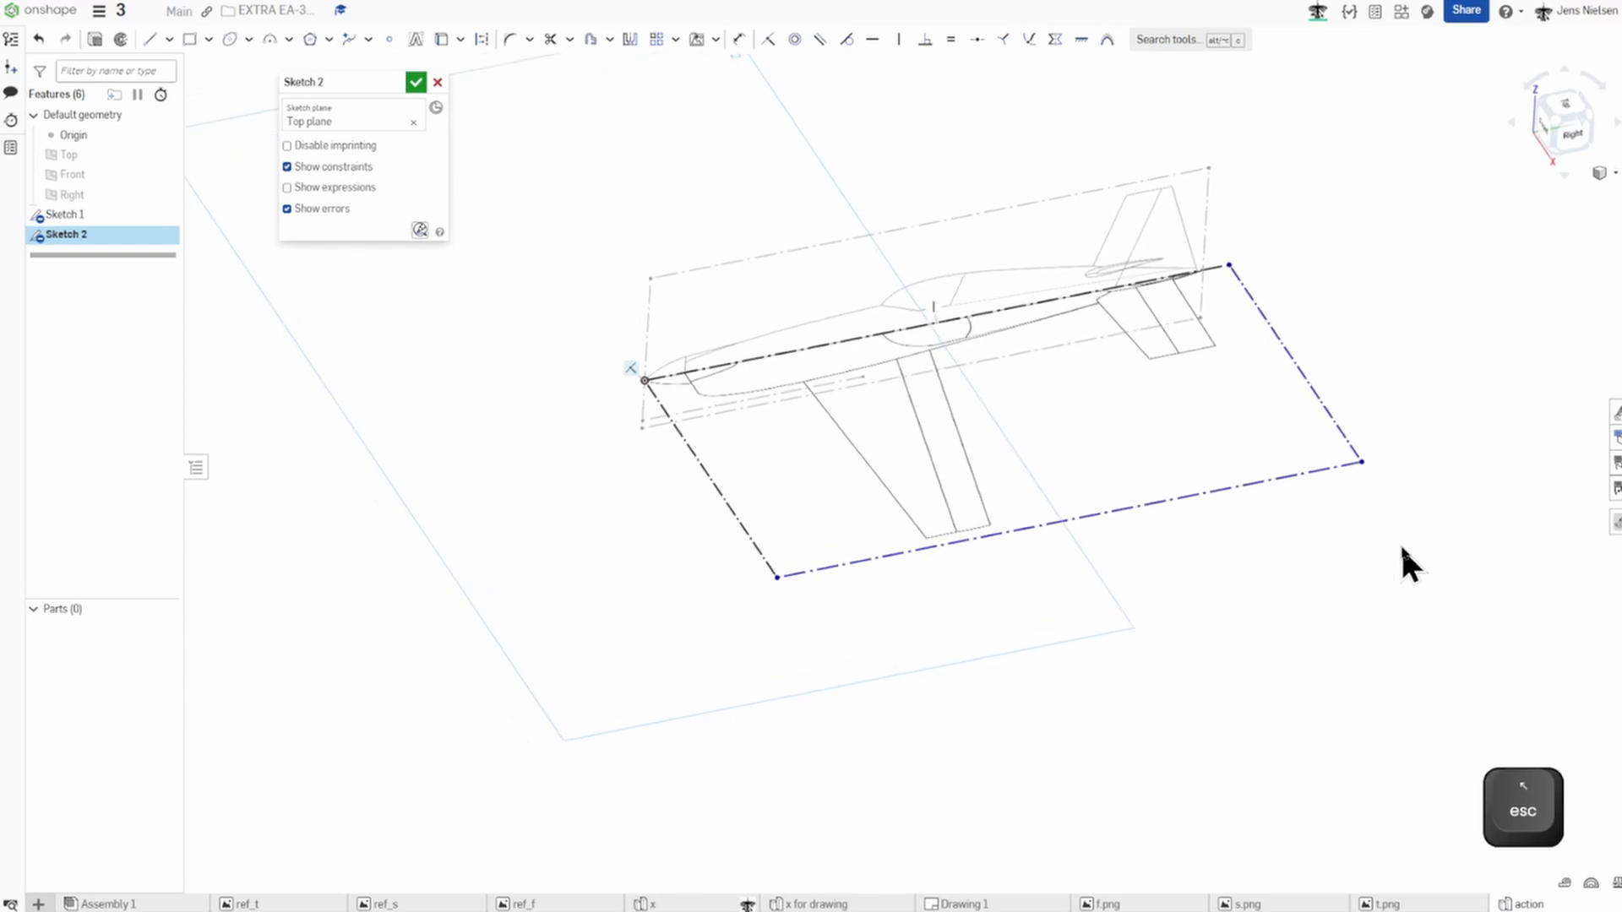
pyautogui.moveTo(1400, 517)
pyautogui.mouseDown(button='right')
pyautogui.moveTo(1326, 449)
pyautogui.moveTo(1307, 373)
pyautogui.moveTo(1292, 406)
pyautogui.mouseUp(button='right')
pyautogui.moveTo(1529, 389); pyautogui.dragTo(1457, 394, button='middle')
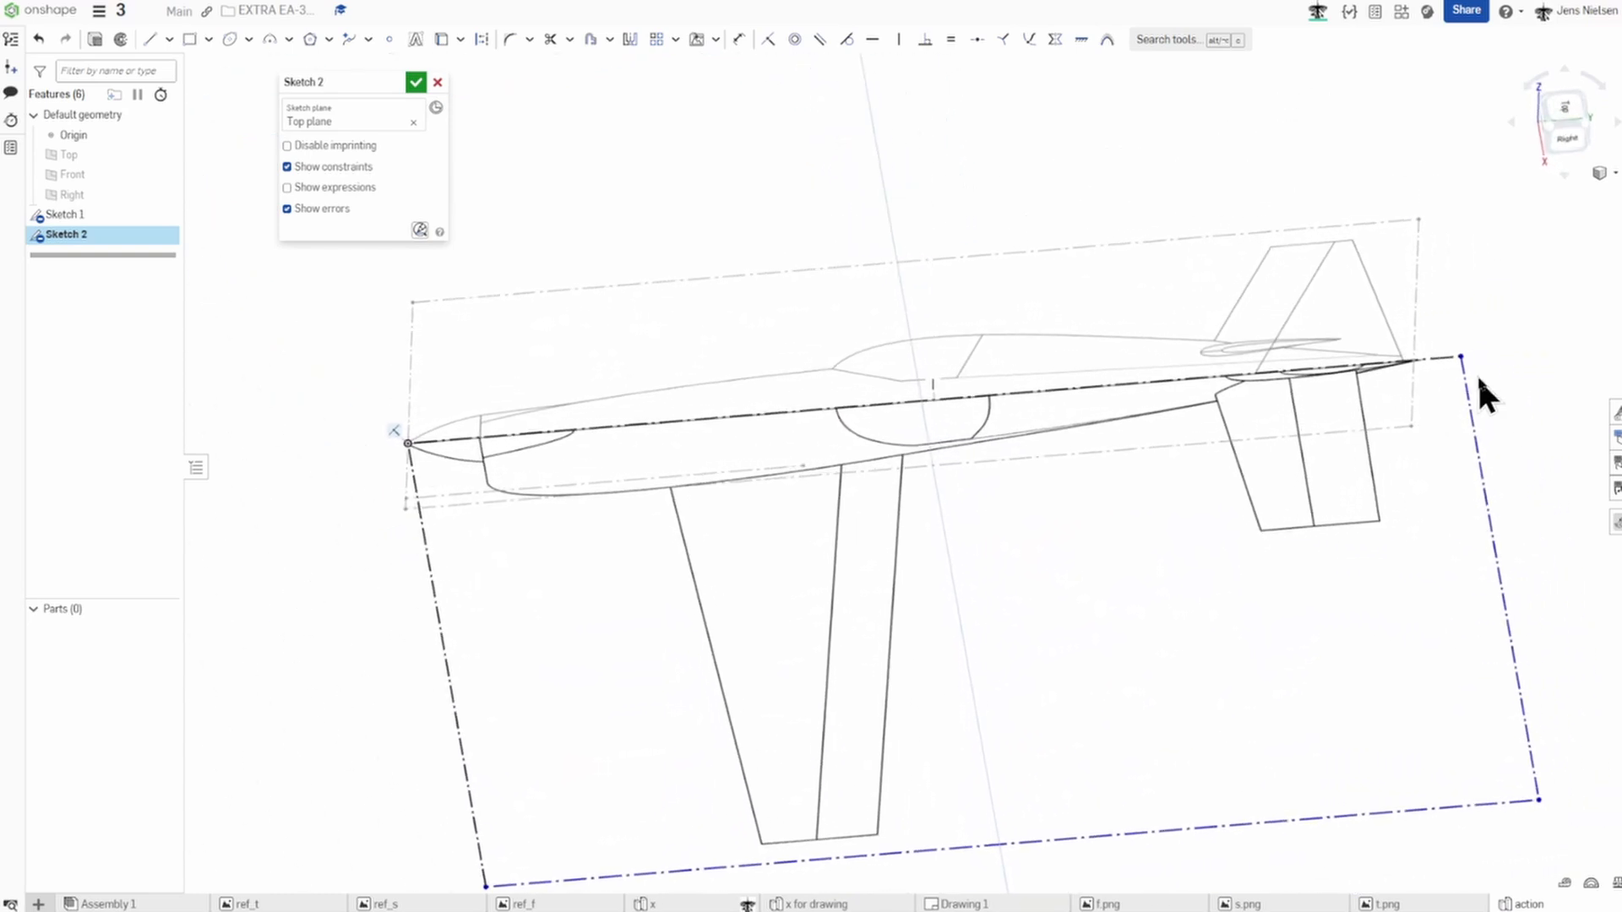
pyautogui.moveTo(1478, 375); pyautogui.dragTo(1478, 376, button='right')
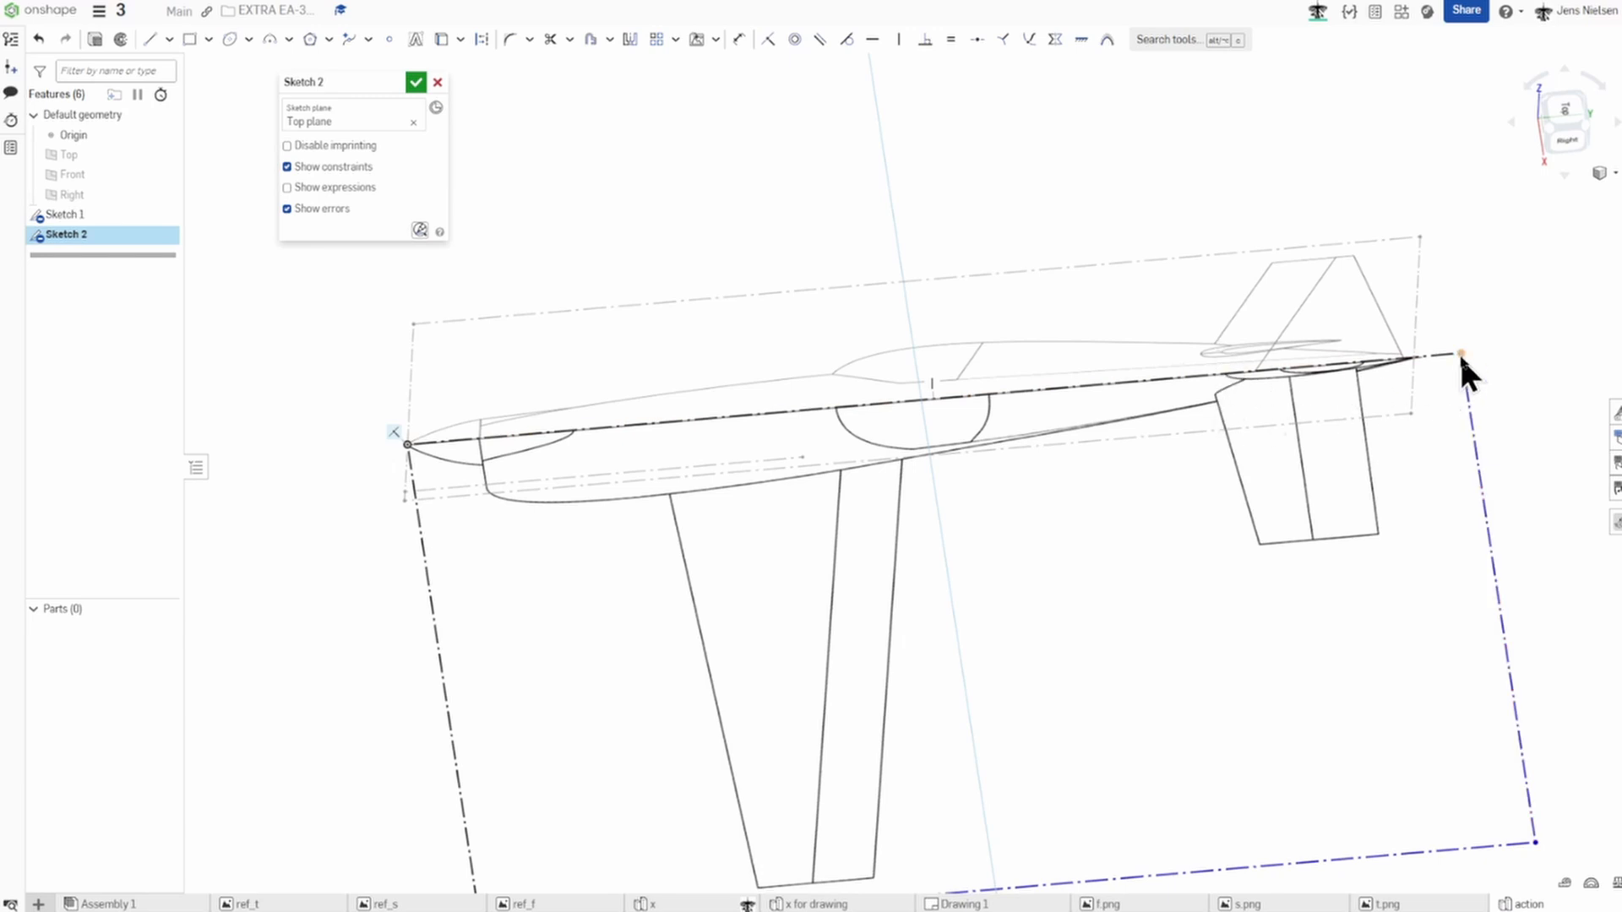
pyautogui.moveTo(1460, 354); pyautogui.dragTo(1466, 353)
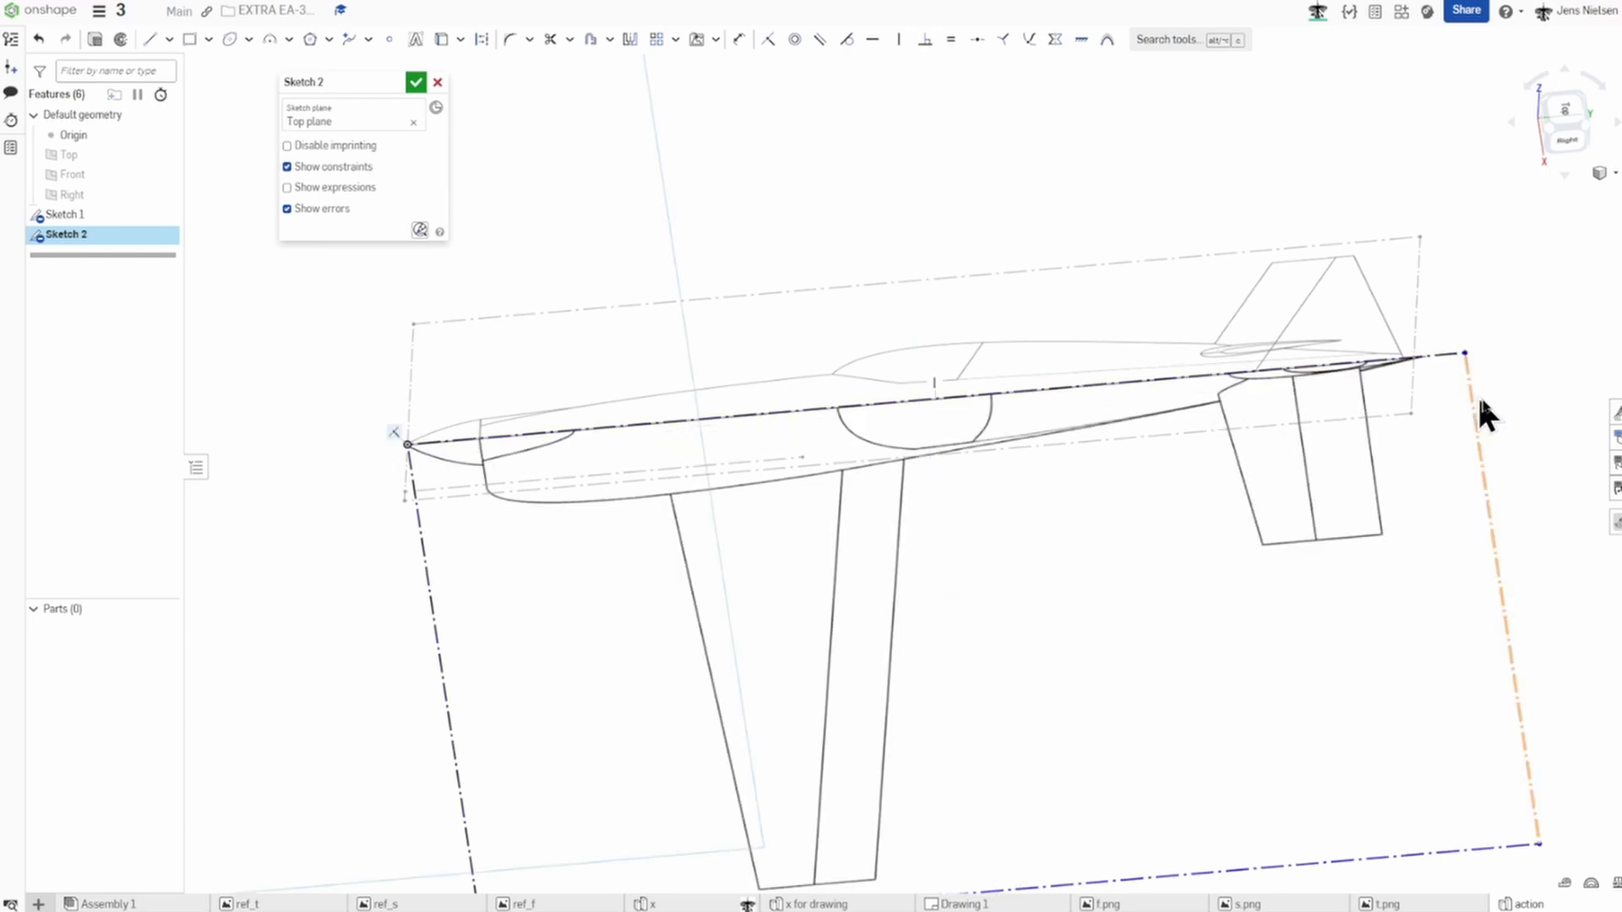
pyautogui.moveTo(1492, 419)
pyautogui.mouseDown(button='right')
pyautogui.moveTo(889, 333)
pyautogui.moveTo(557, 225)
pyautogui.moveTo(488, 184)
pyautogui.mouseUp(button='right')
pyautogui.click(416, 82)
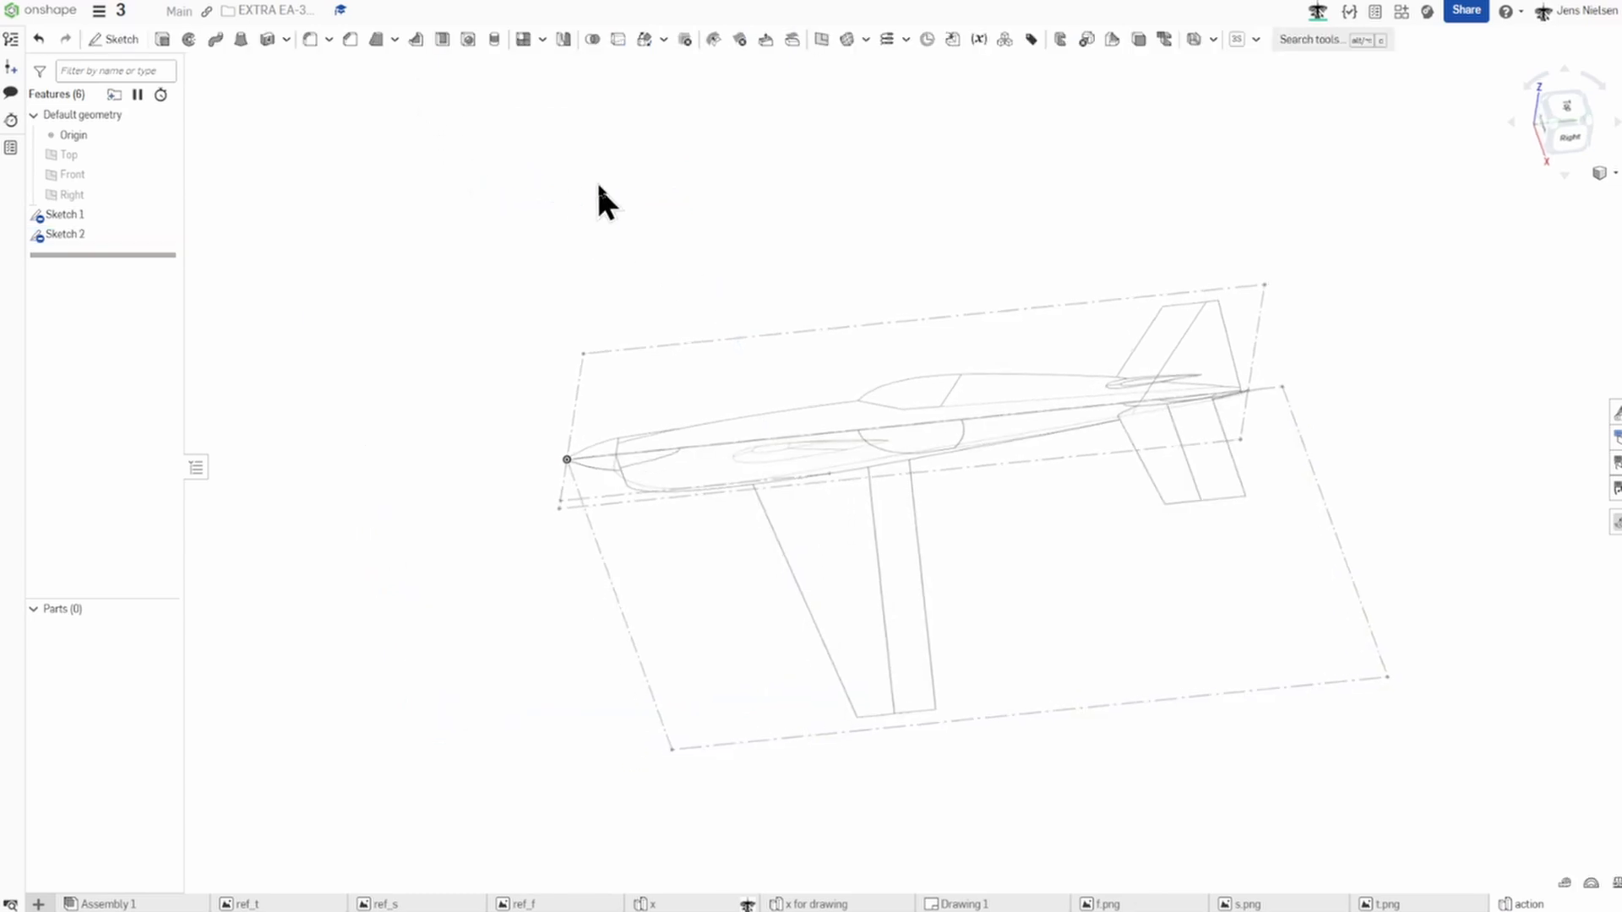
# Start a sketch on the Front plane and insert the front-view image near the nose.
pyautogui.press('s')
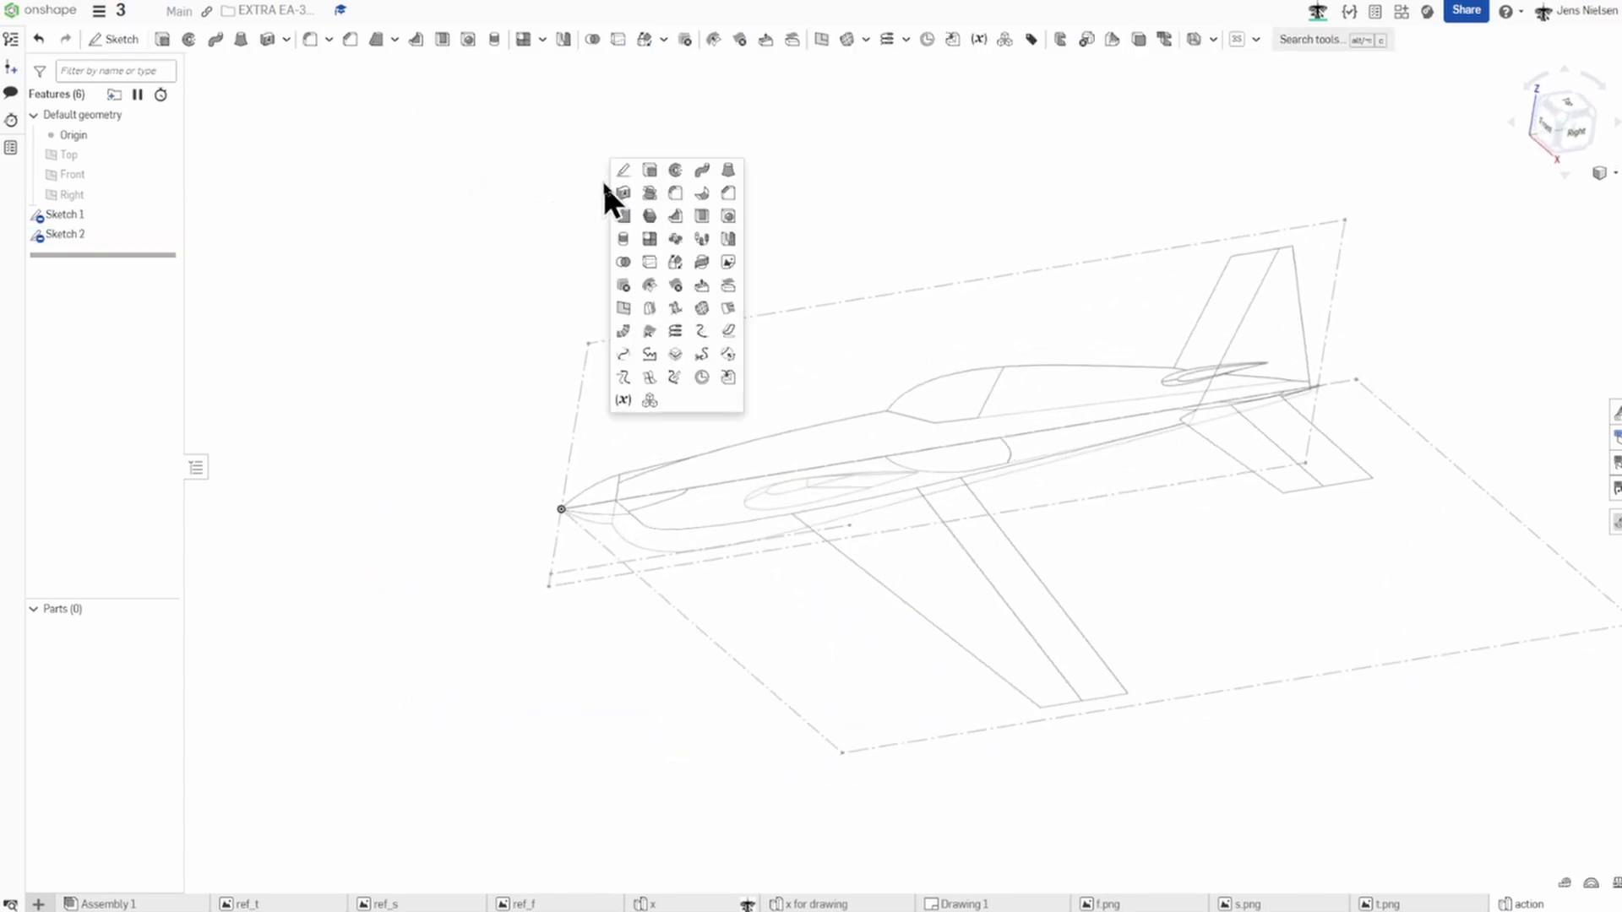
pyautogui.click(617, 172)
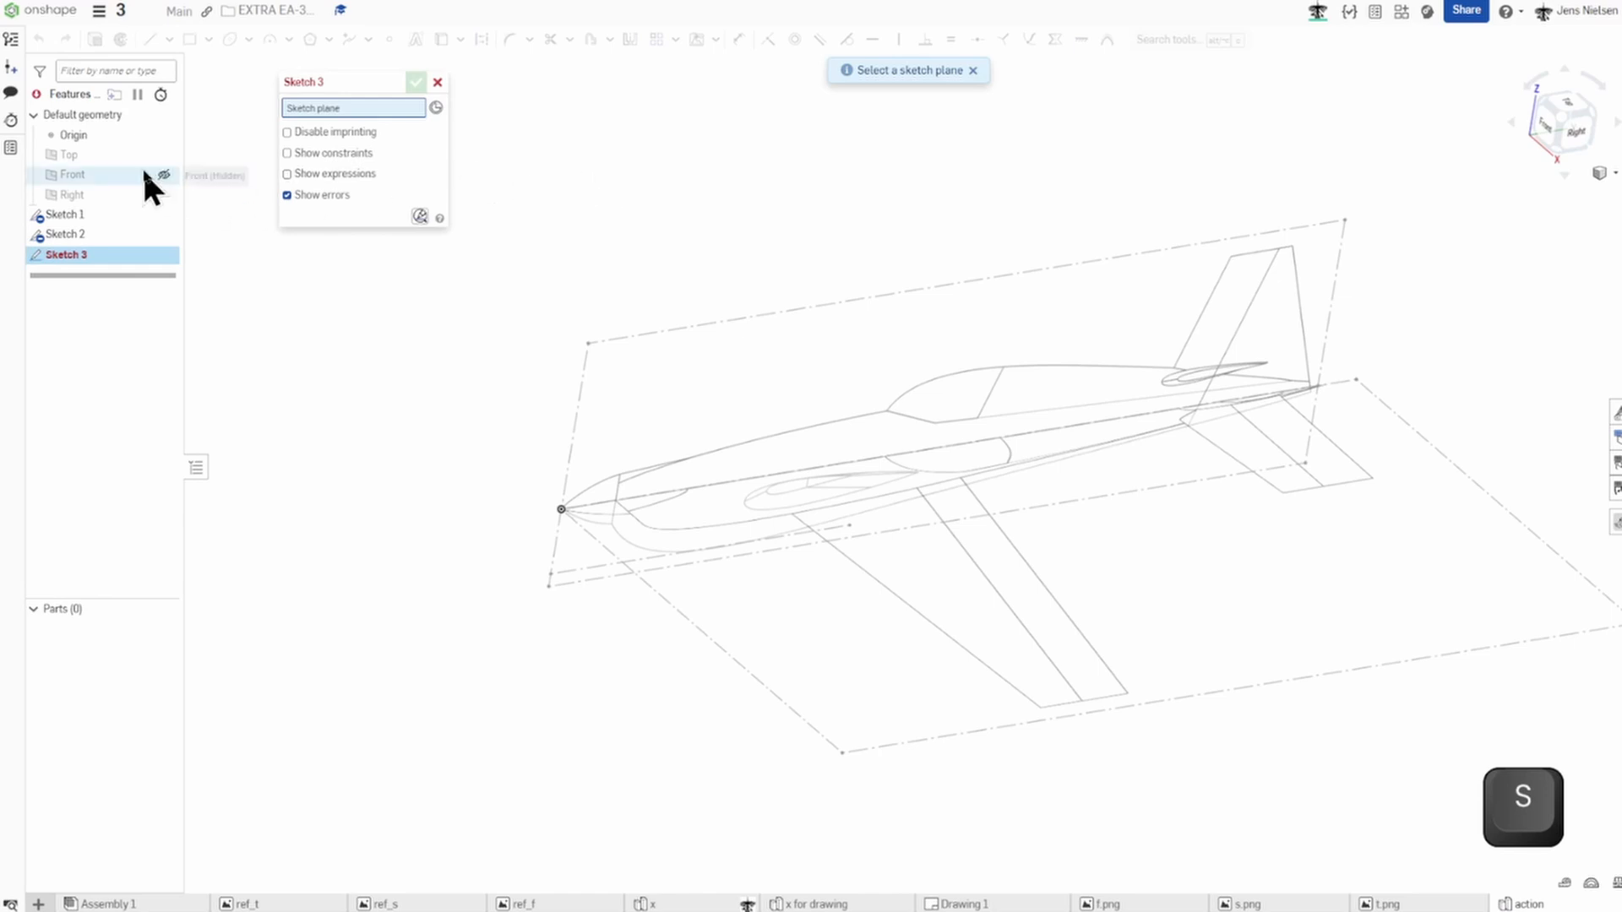
pyautogui.click(98, 170)
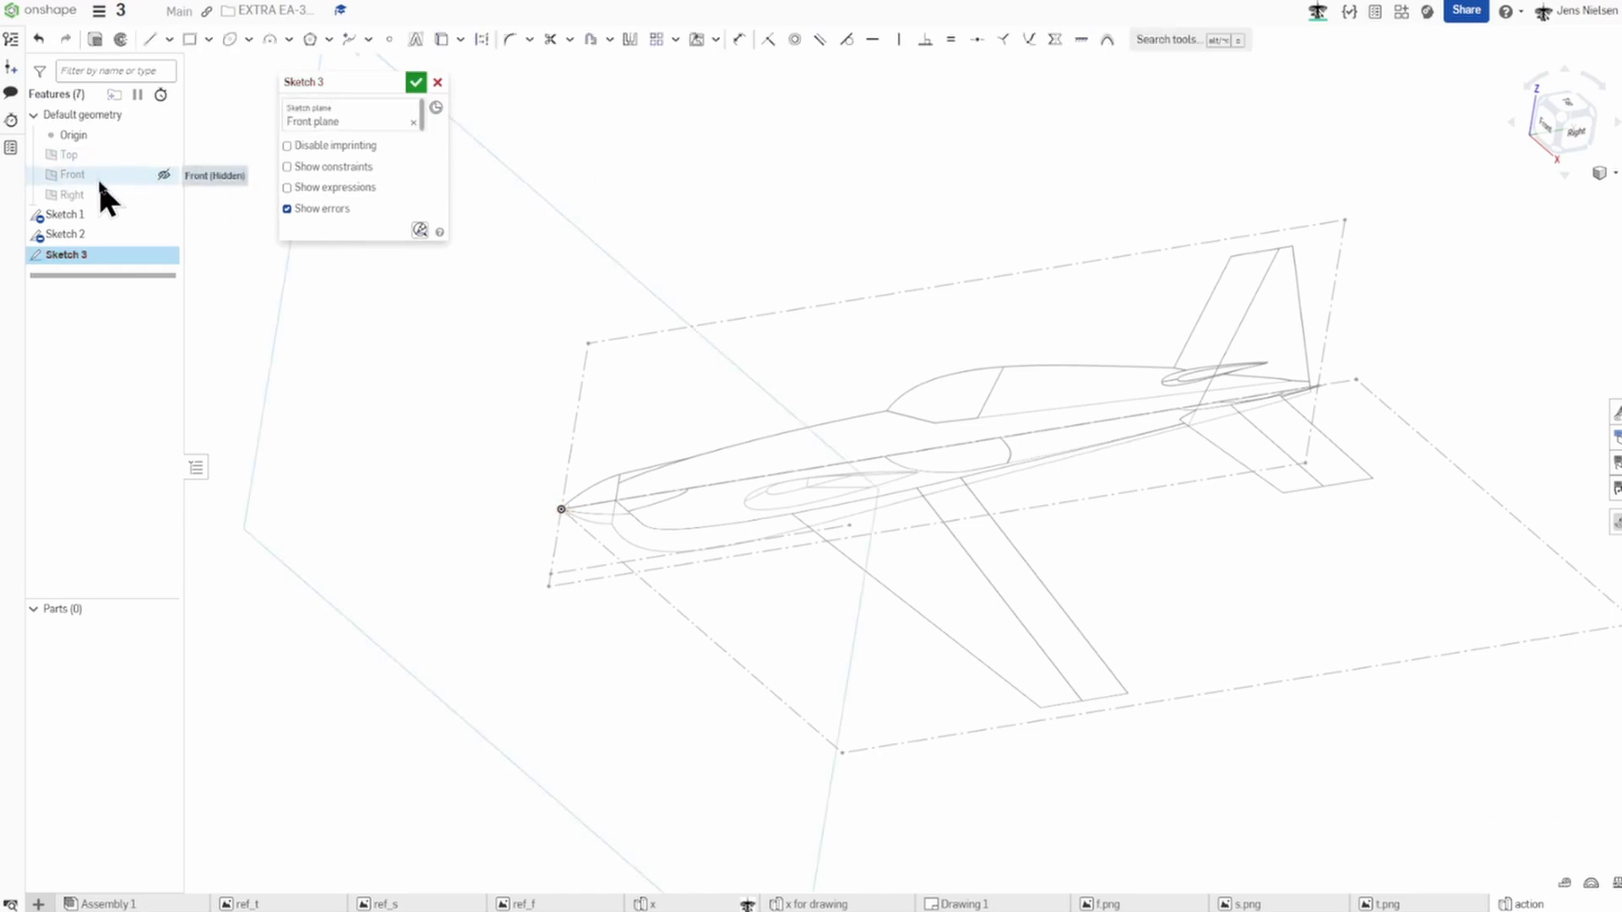
pyautogui.press('s')
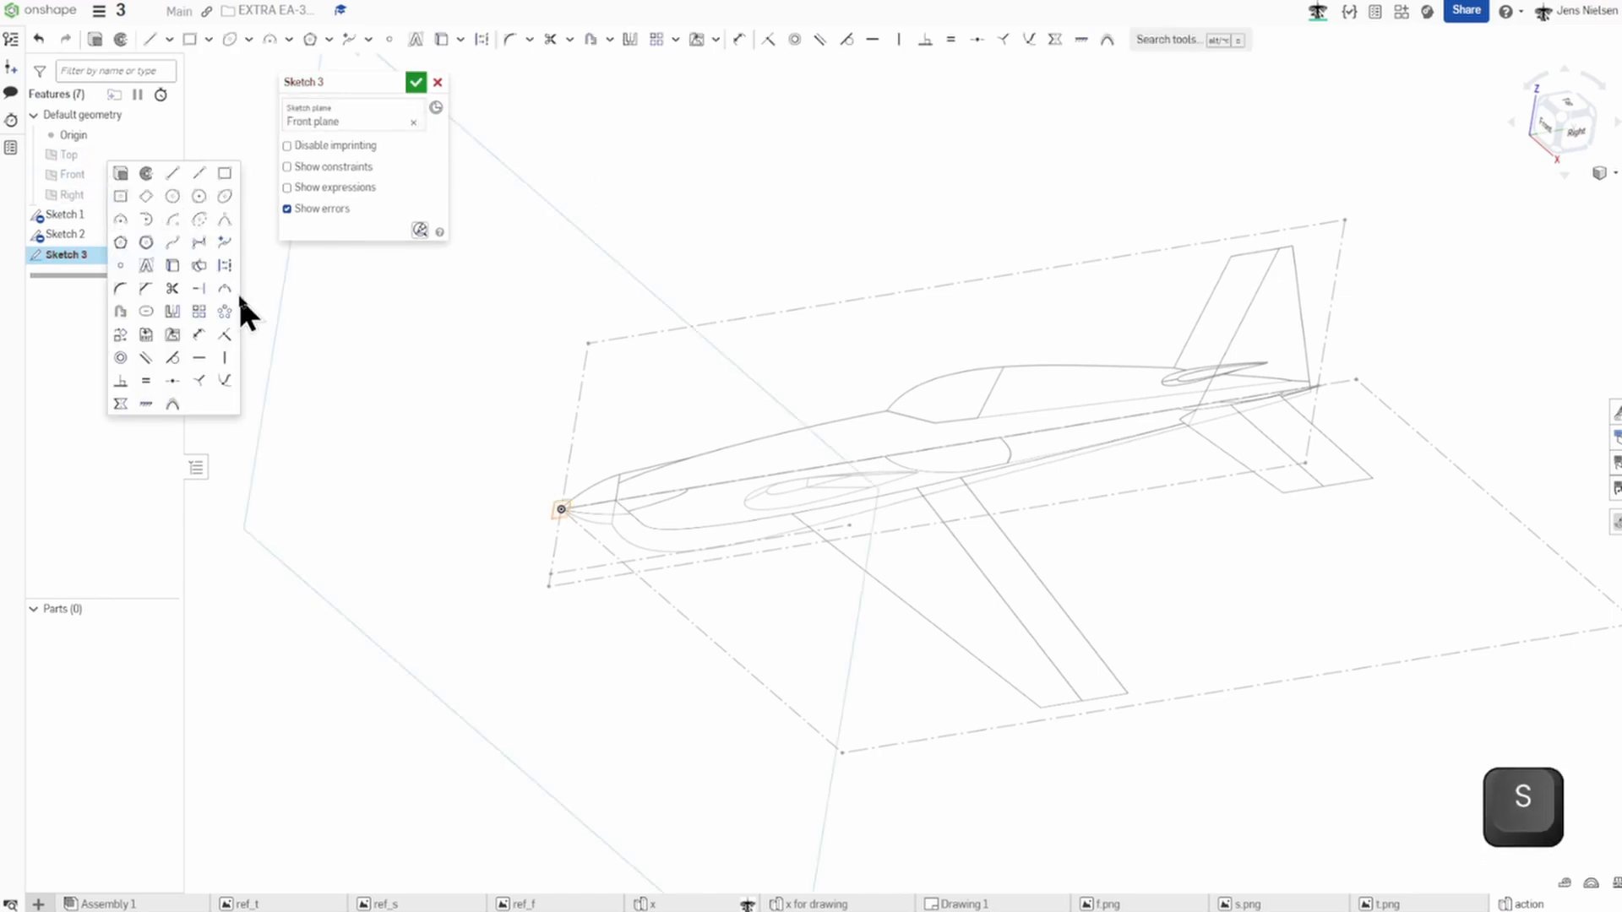
pyautogui.click(173, 335)
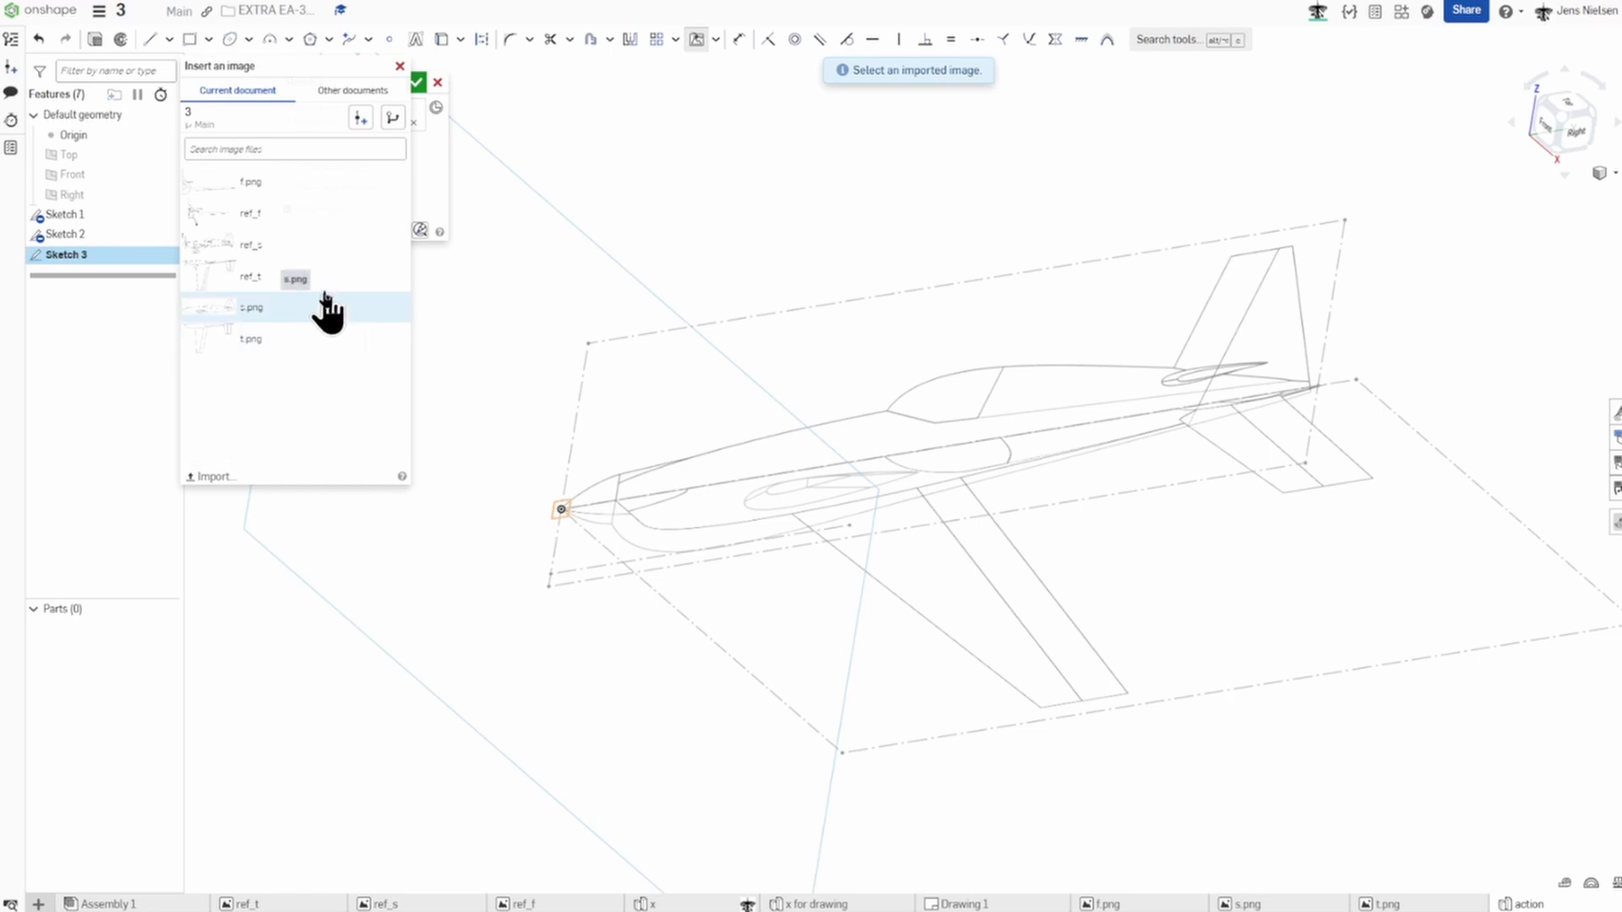
pyautogui.click(281, 213)
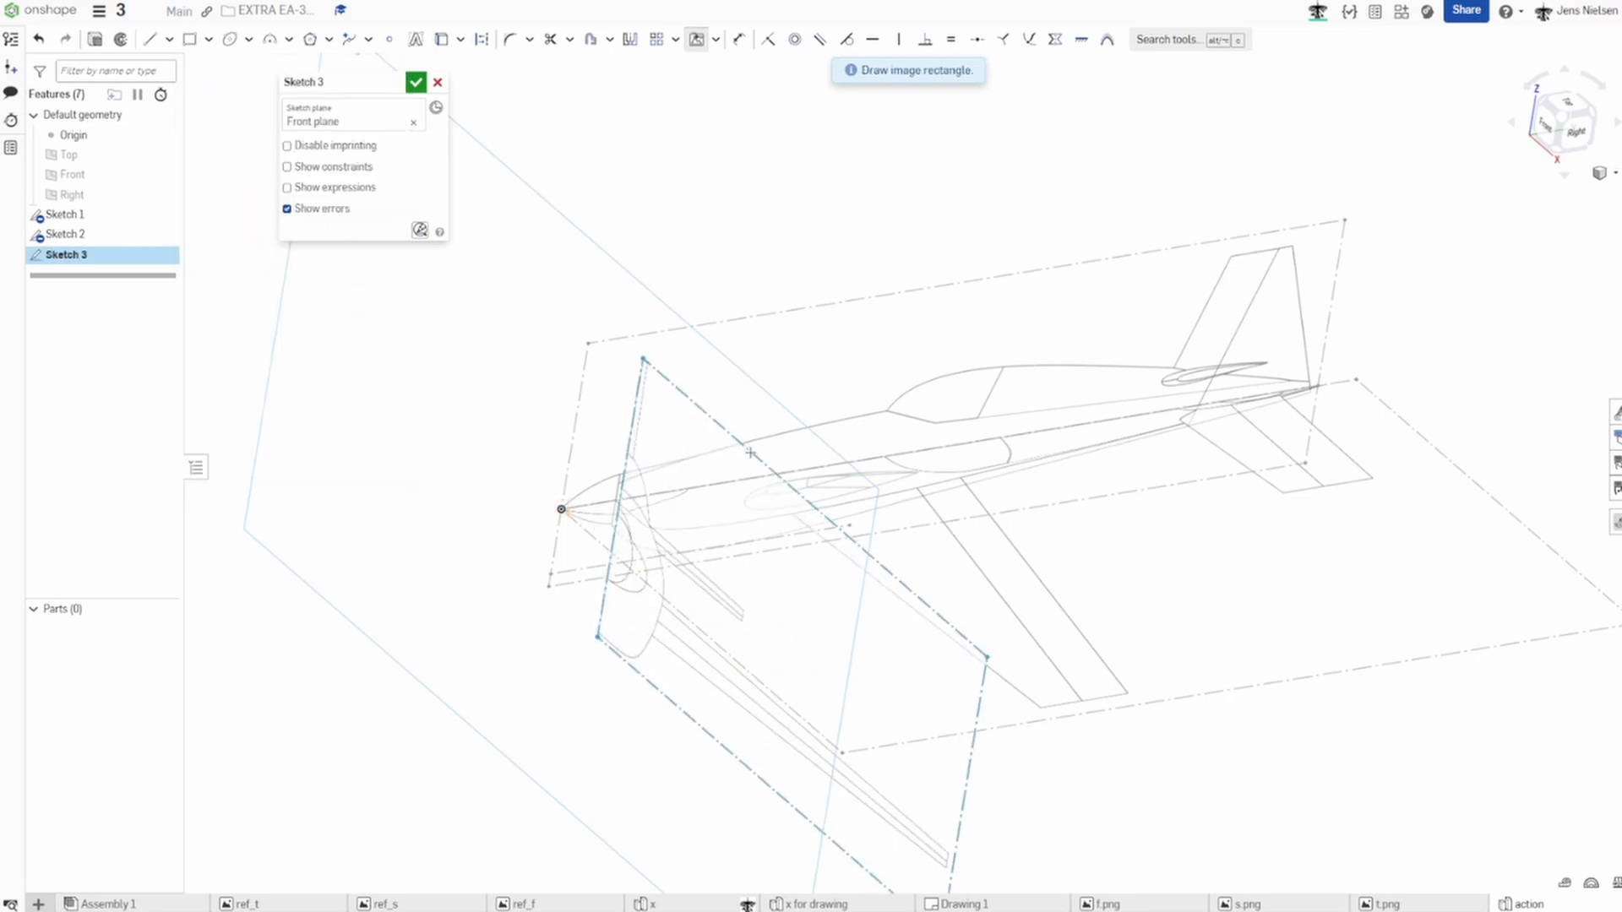
pyautogui.click(936, 440)
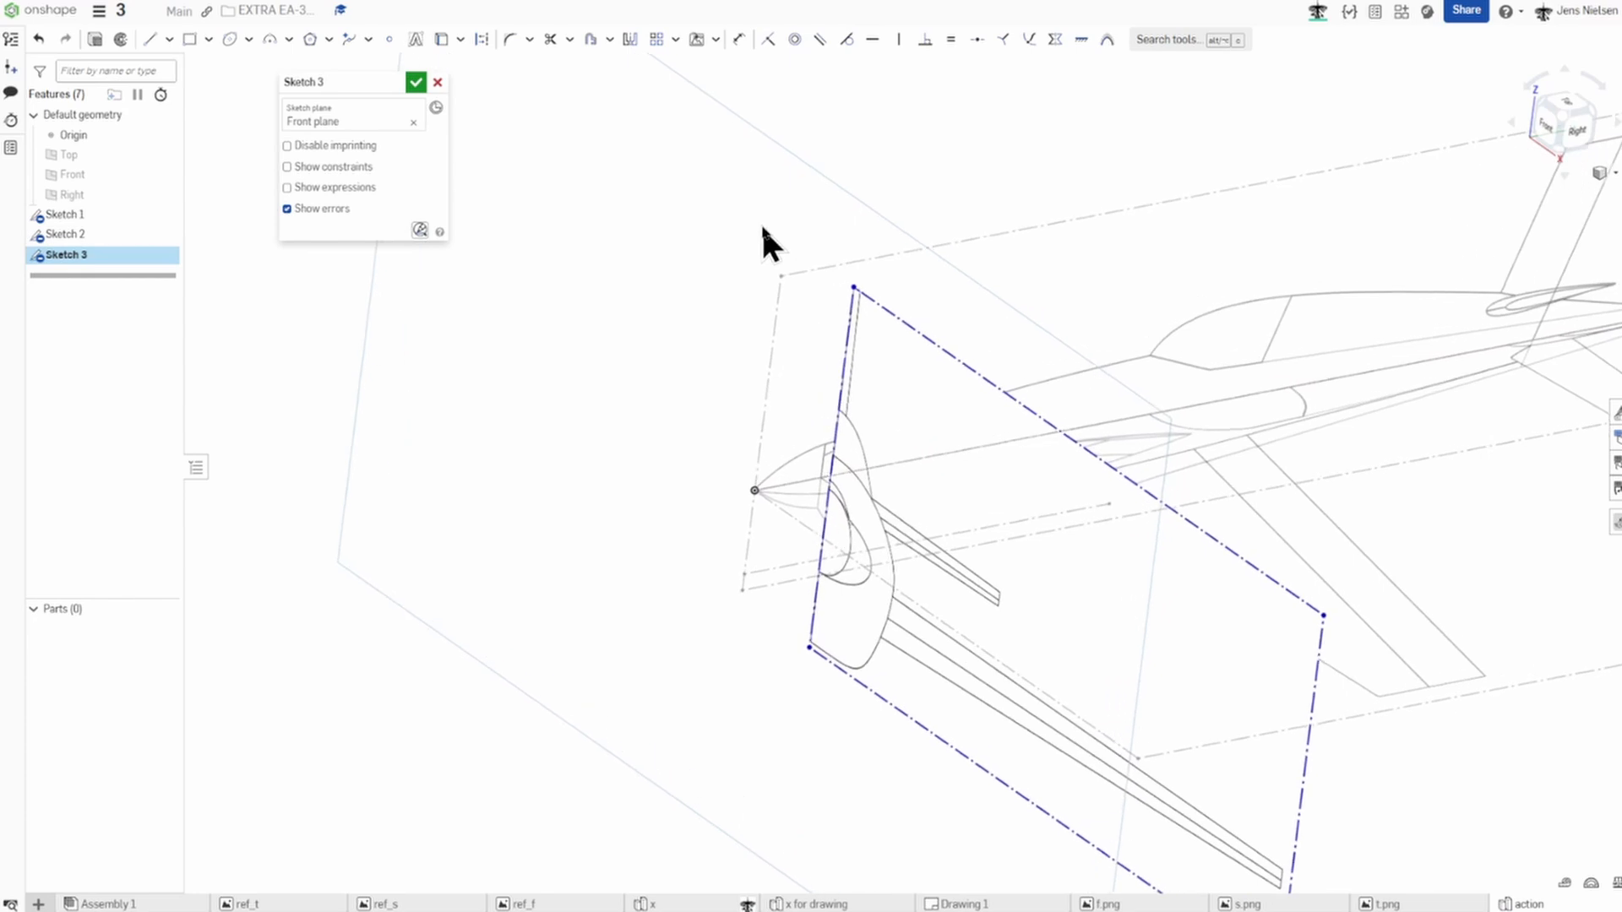
# Make the front-view image frame's centreline edge coincident with the origin.
pyautogui.press('i')
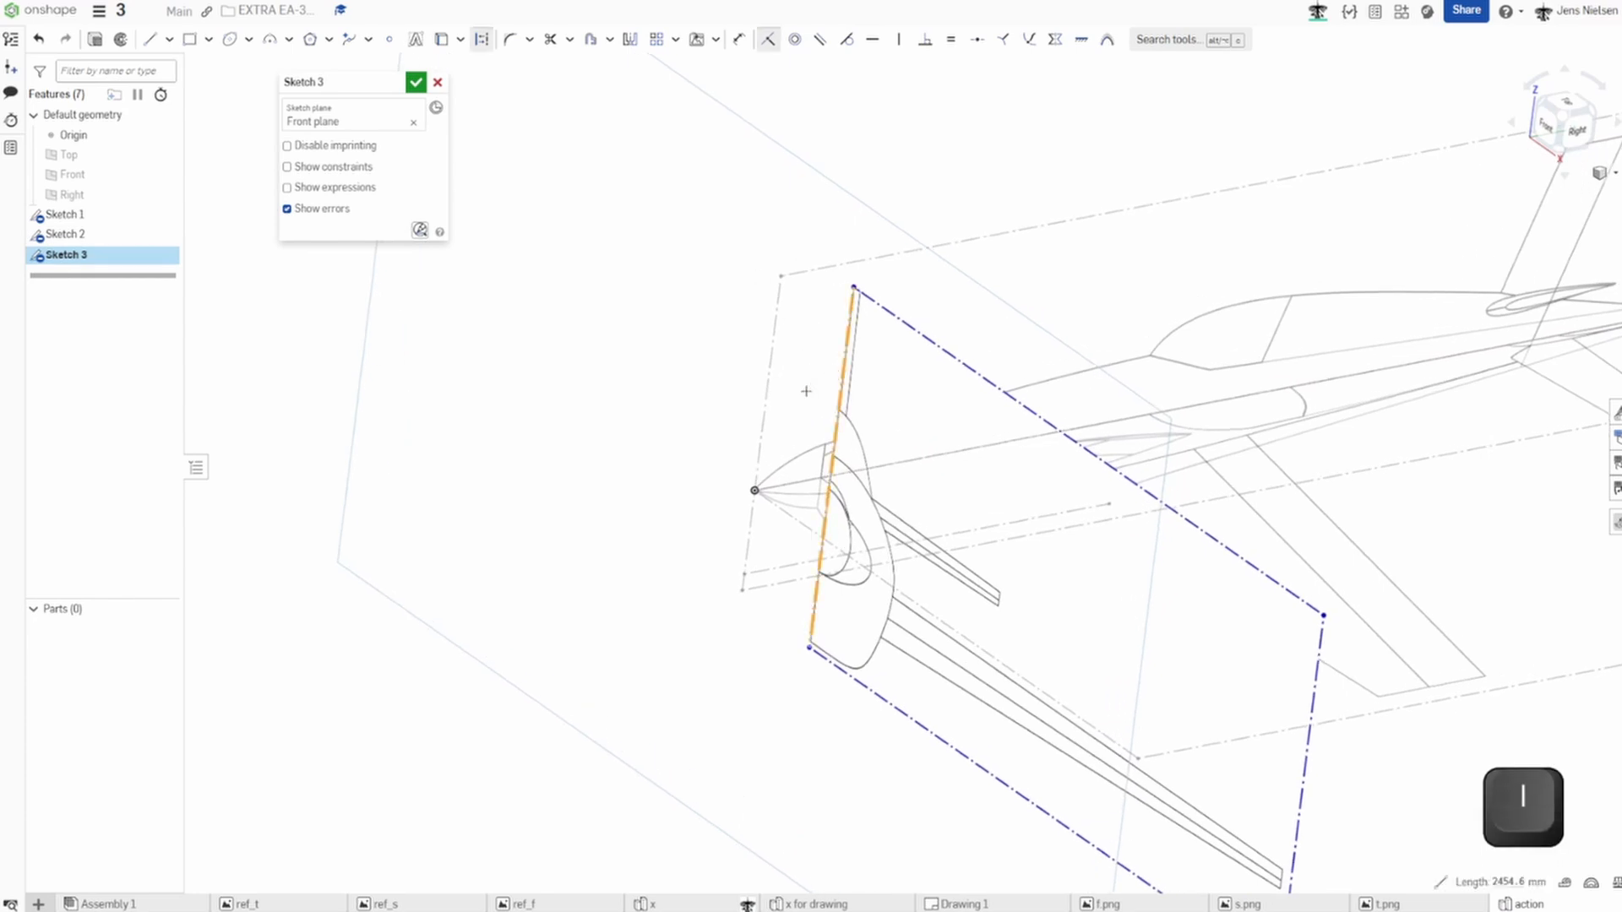
pyautogui.click(752, 489)
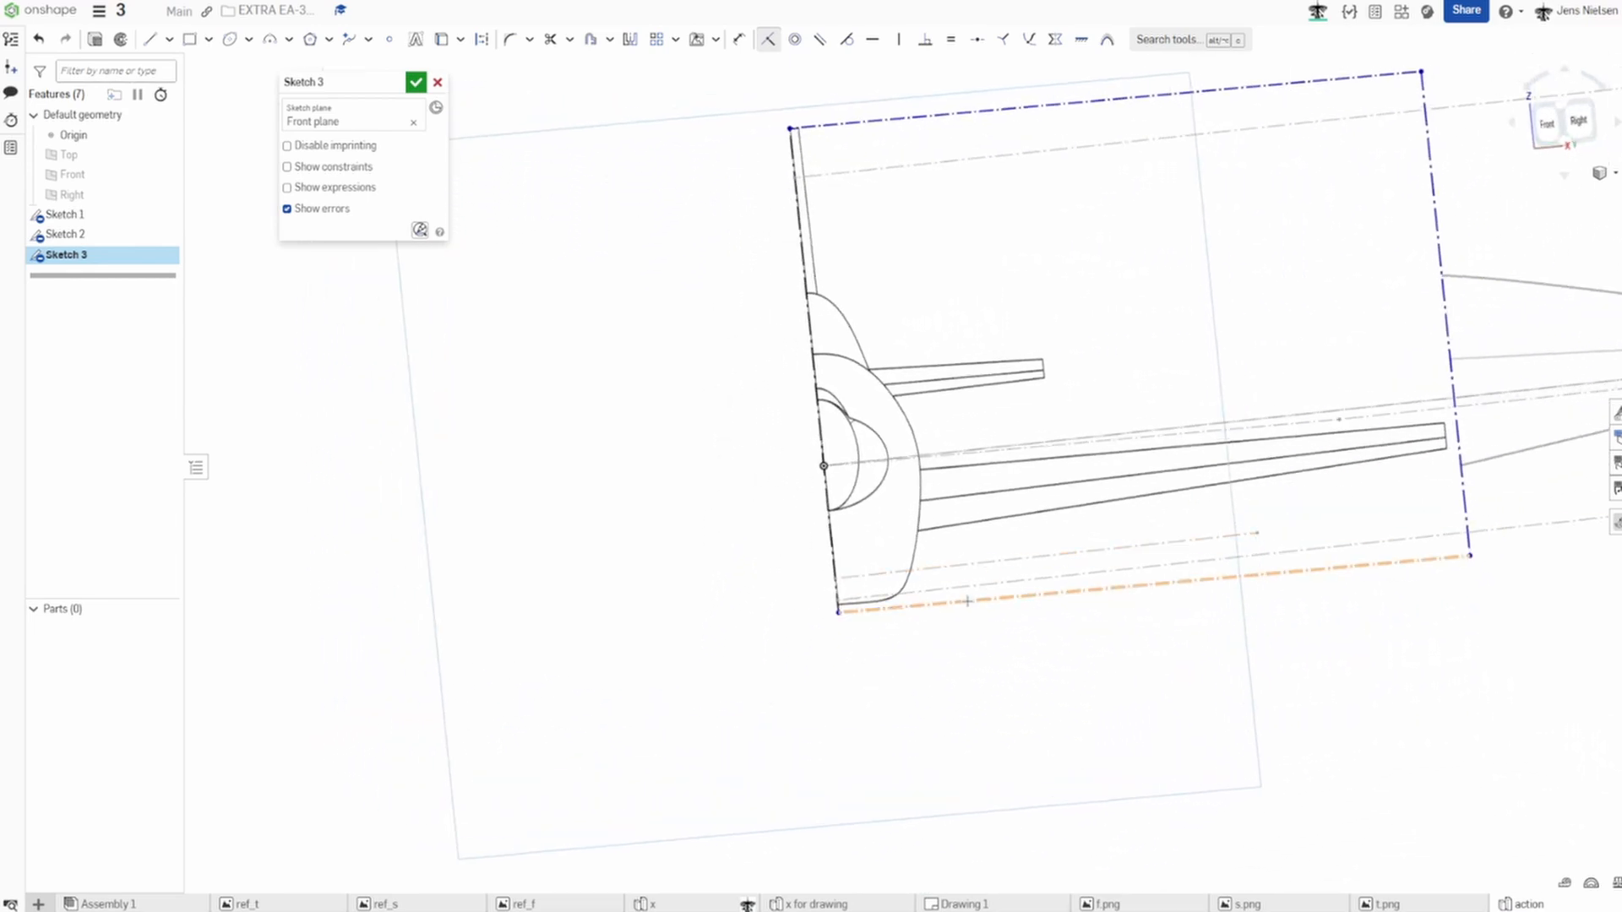
pyautogui.press('Escape')
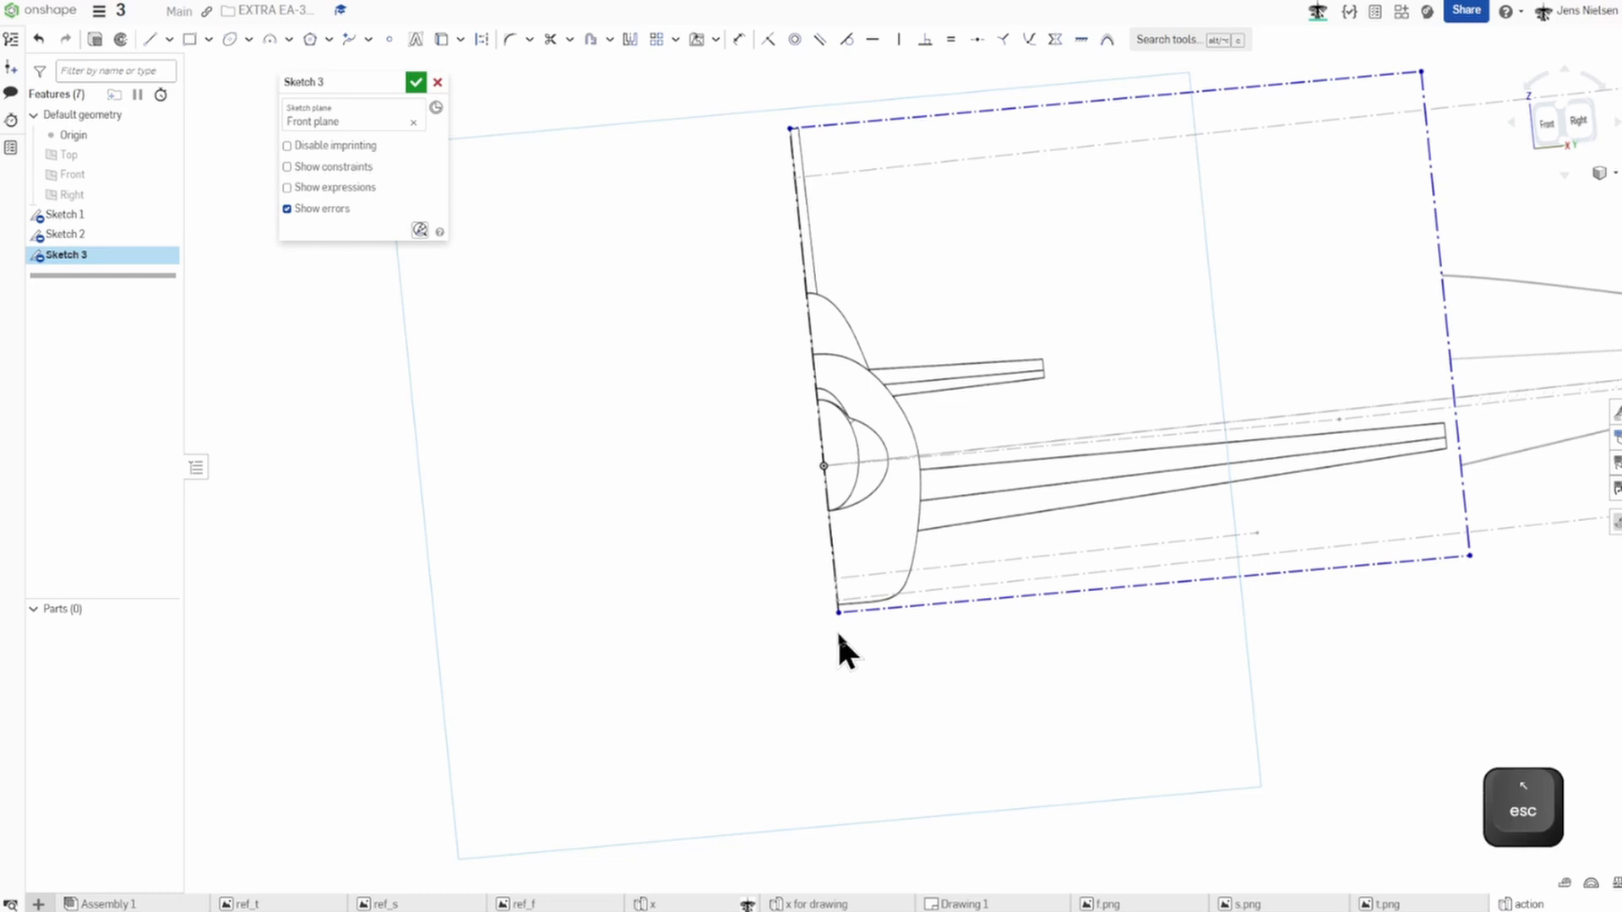
# Resize the front-view image by its corners so the wingtip matches the top view's half span.
pyautogui.moveTo(838, 613); pyautogui.dragTo(843, 591)
pyautogui.moveTo(844, 588)
pyautogui.mouseDown(button='right')
pyautogui.moveTo(940, 589)
pyautogui.moveTo(980, 627)
pyautogui.mouseUp(button='right')
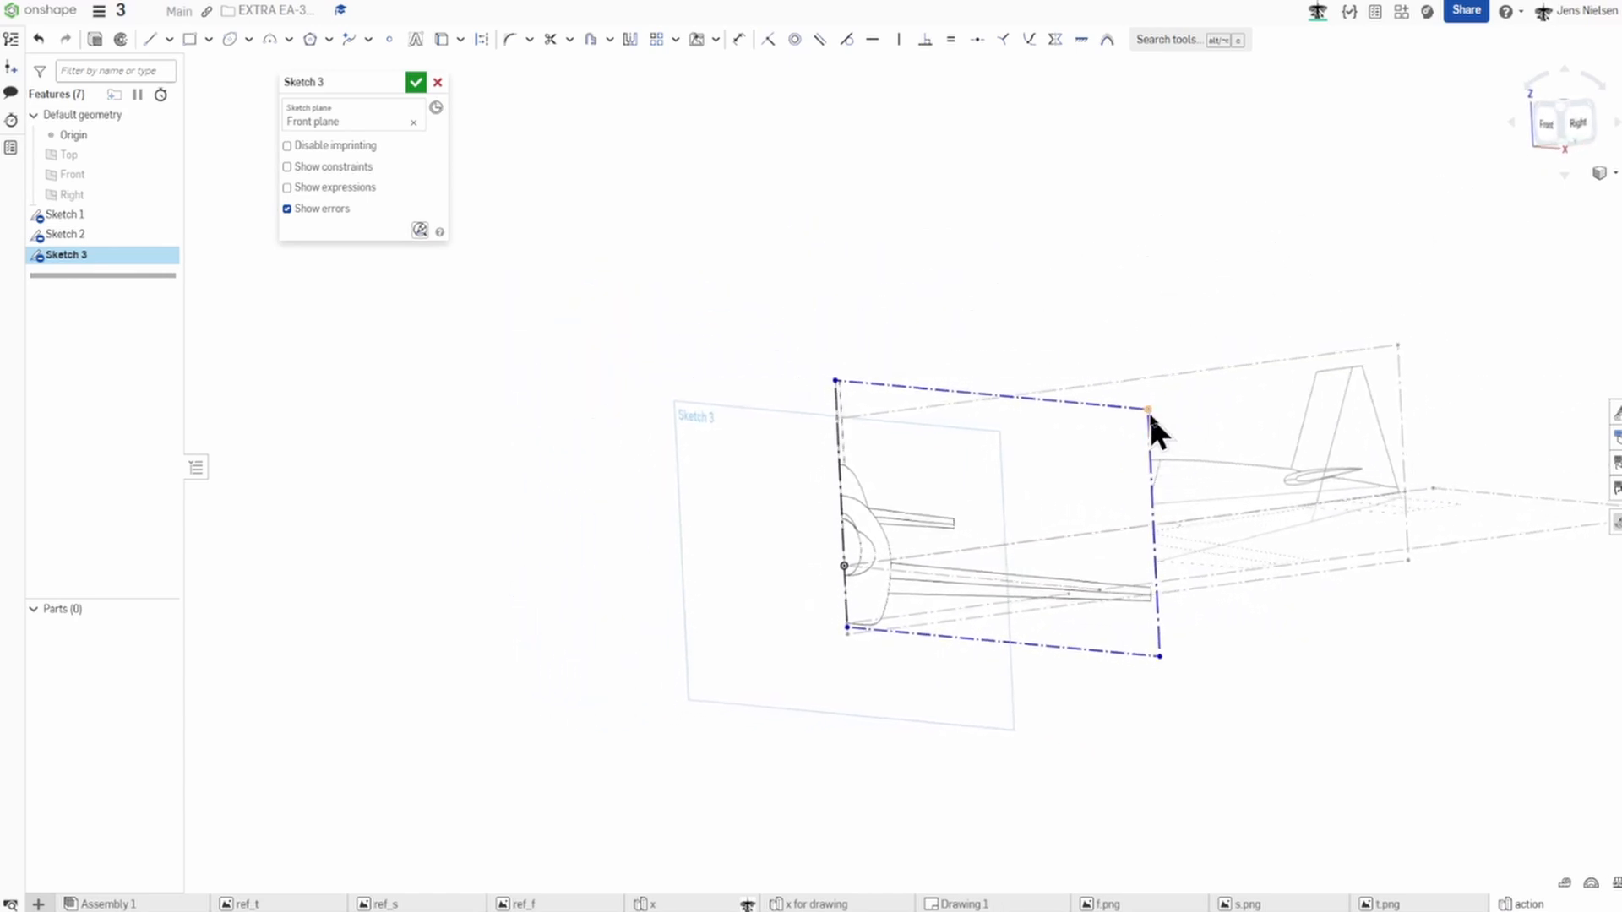
pyautogui.moveTo(1148, 412); pyautogui.dragTo(1112, 453)
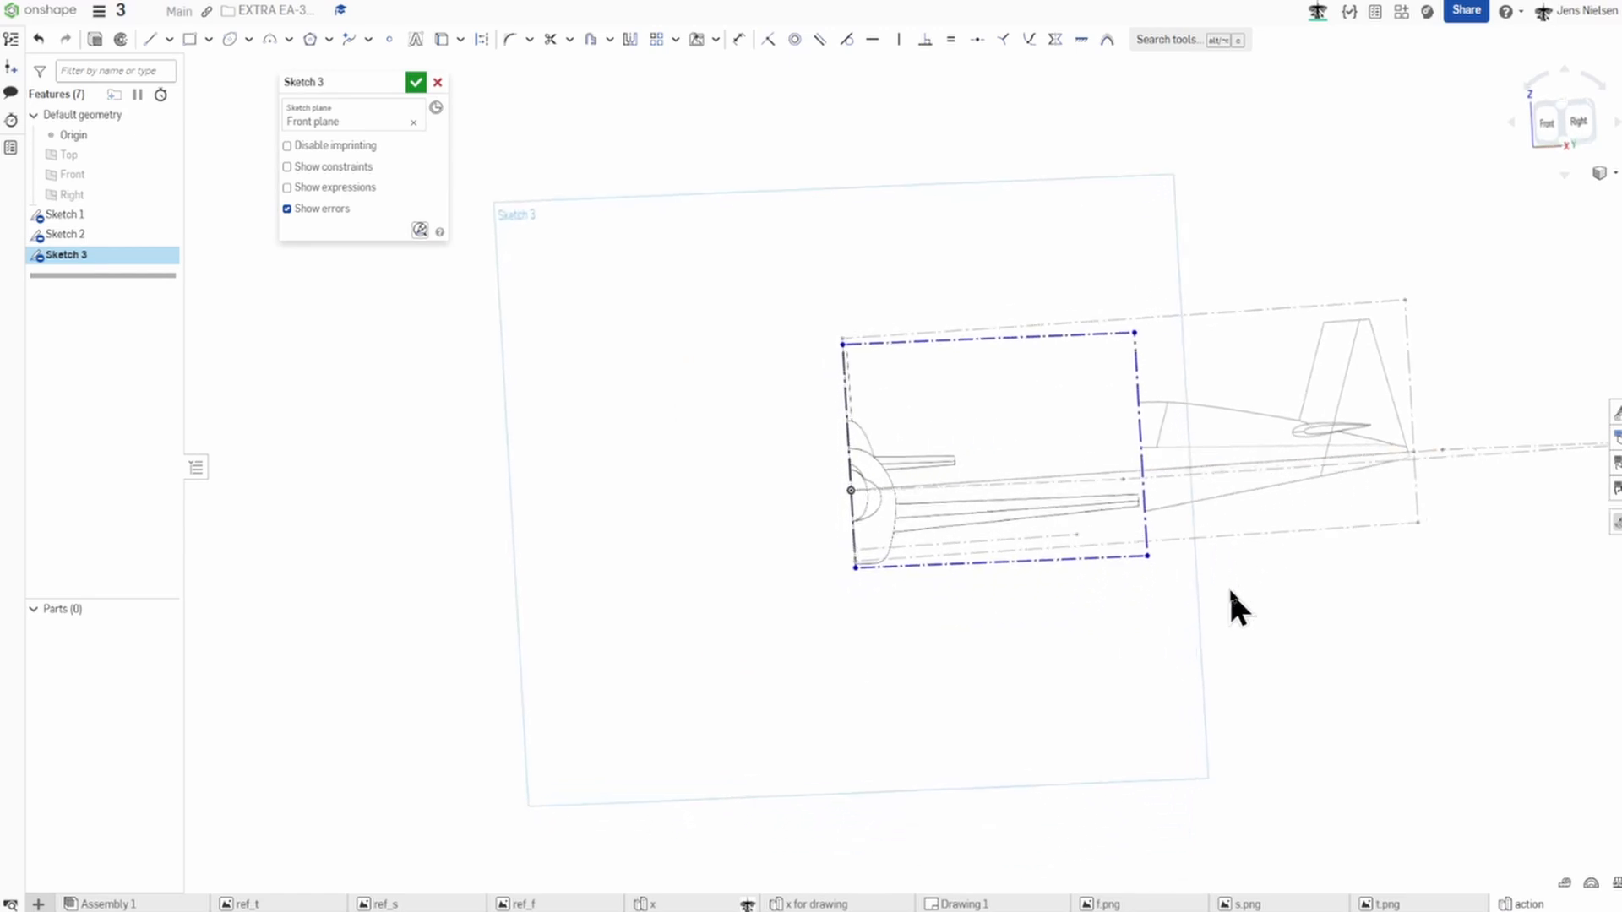
pyautogui.scroll(3, 1228, 586)
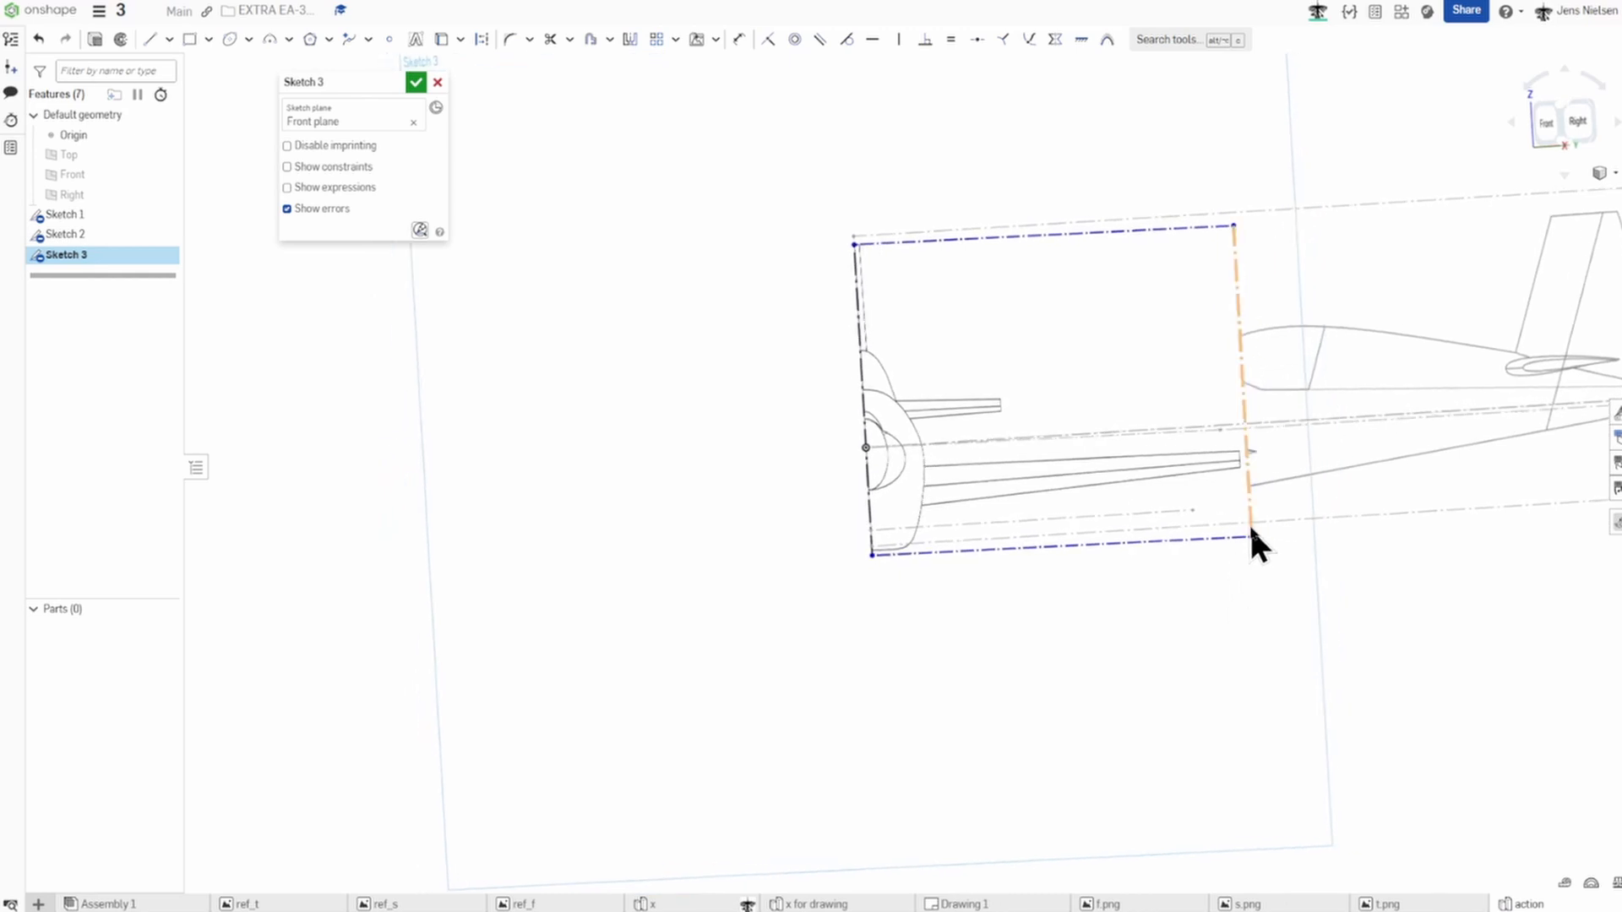
pyautogui.moveTo(1252, 534); pyautogui.dragTo(1245, 534)
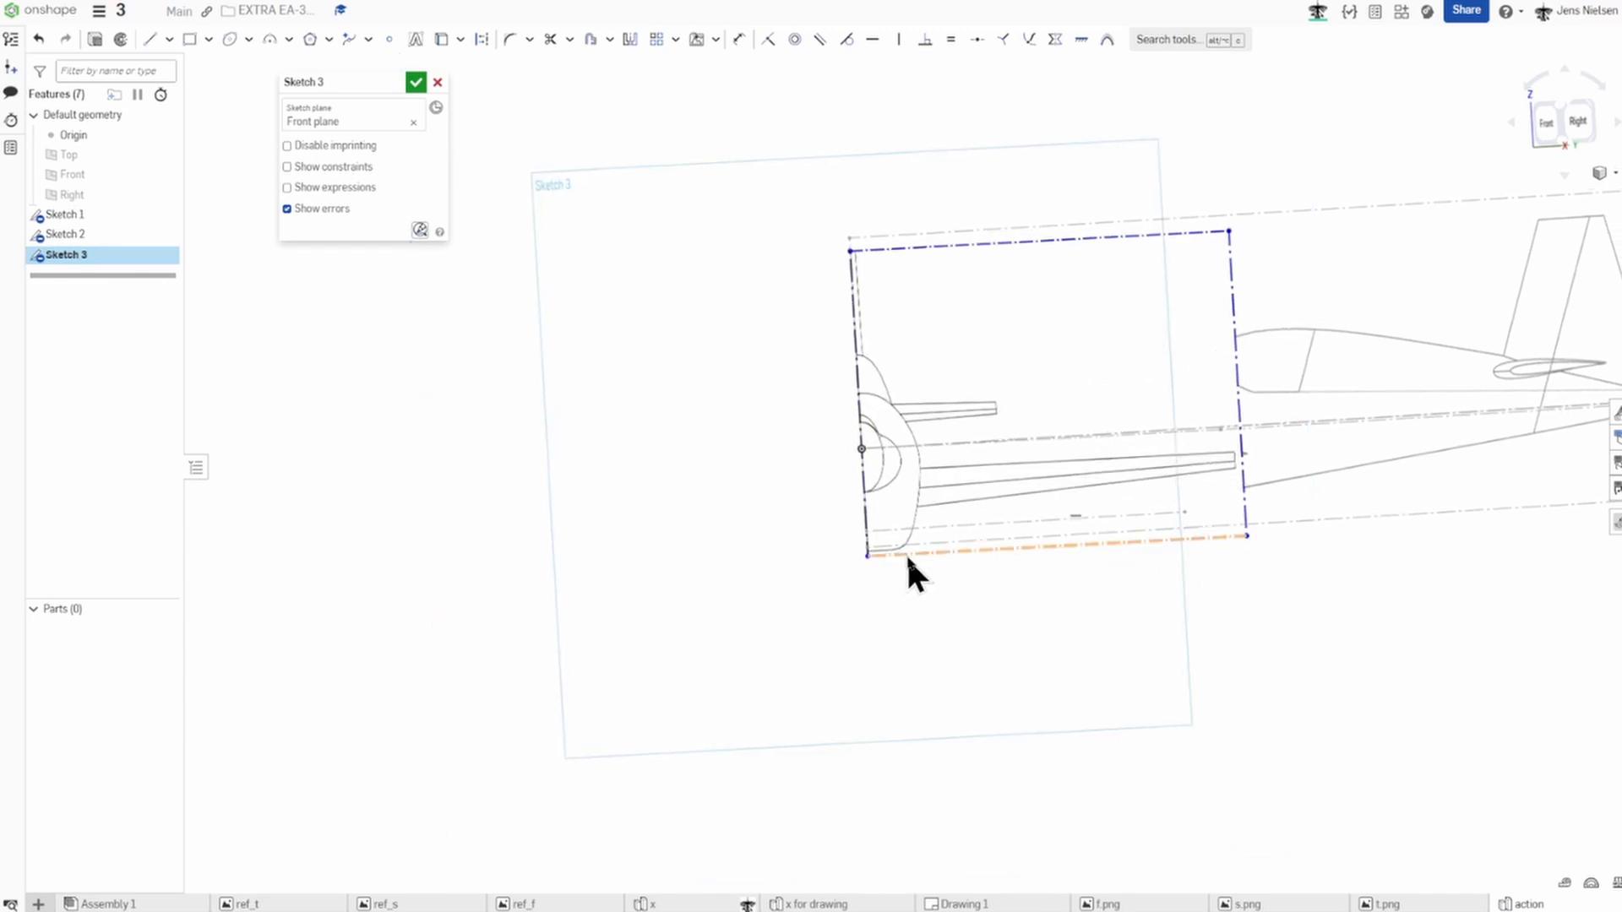
# Shift the front-view image along its centreline so the fuselage belly lines up with the side view.
pyautogui.moveTo(907, 557); pyautogui.dragTo(908, 552)
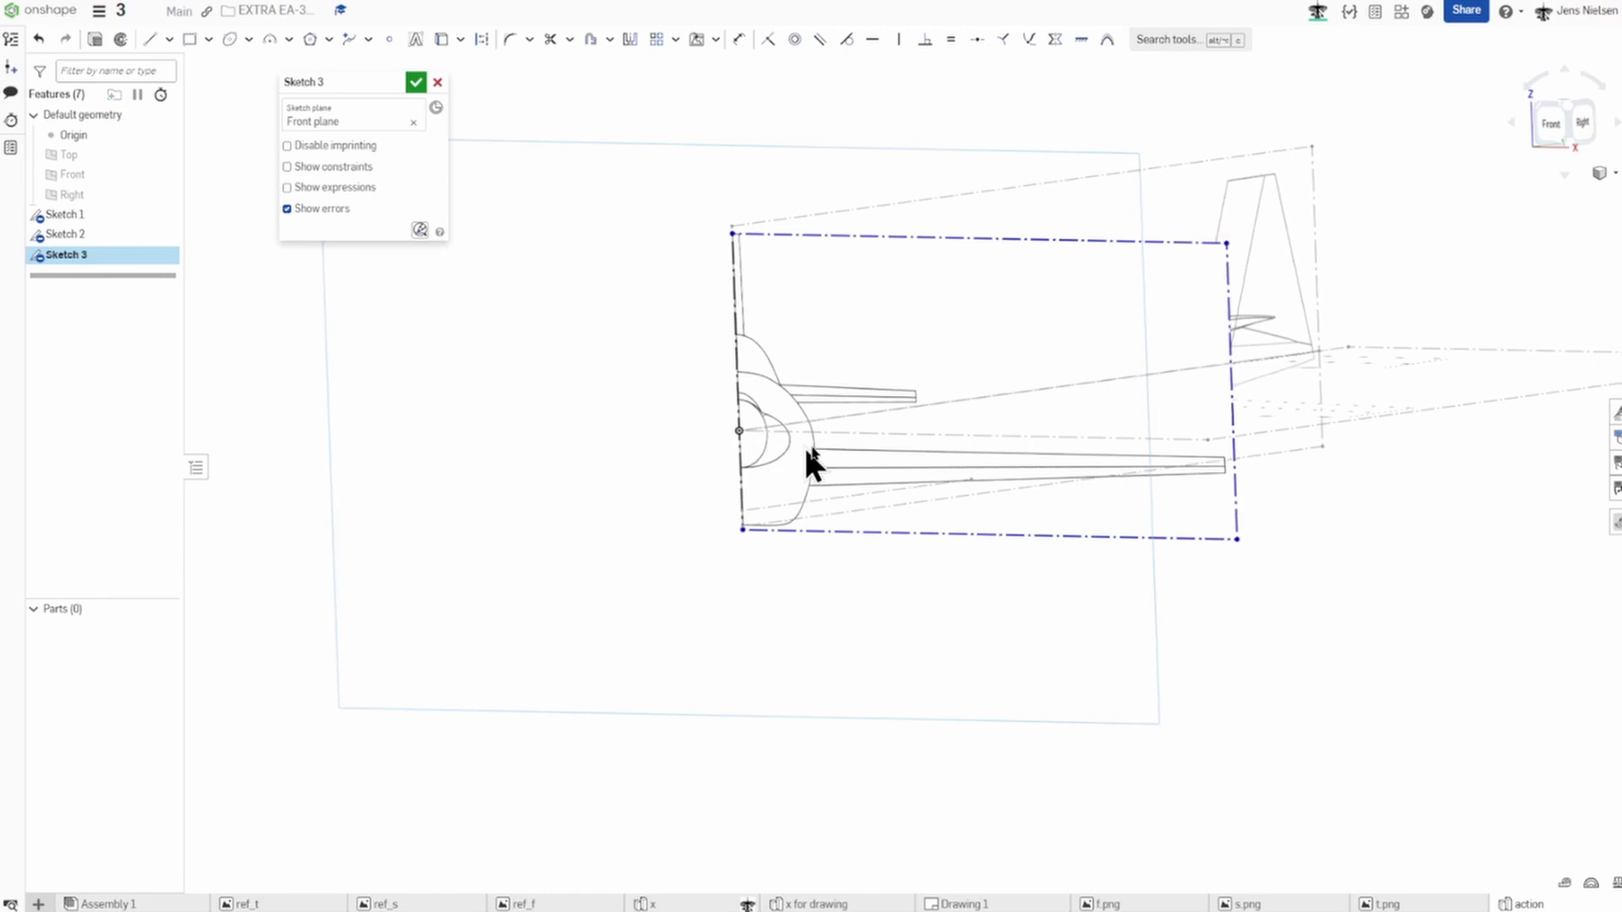
pyautogui.moveTo(1009, 526); pyautogui.dragTo(859, 544, button='right')
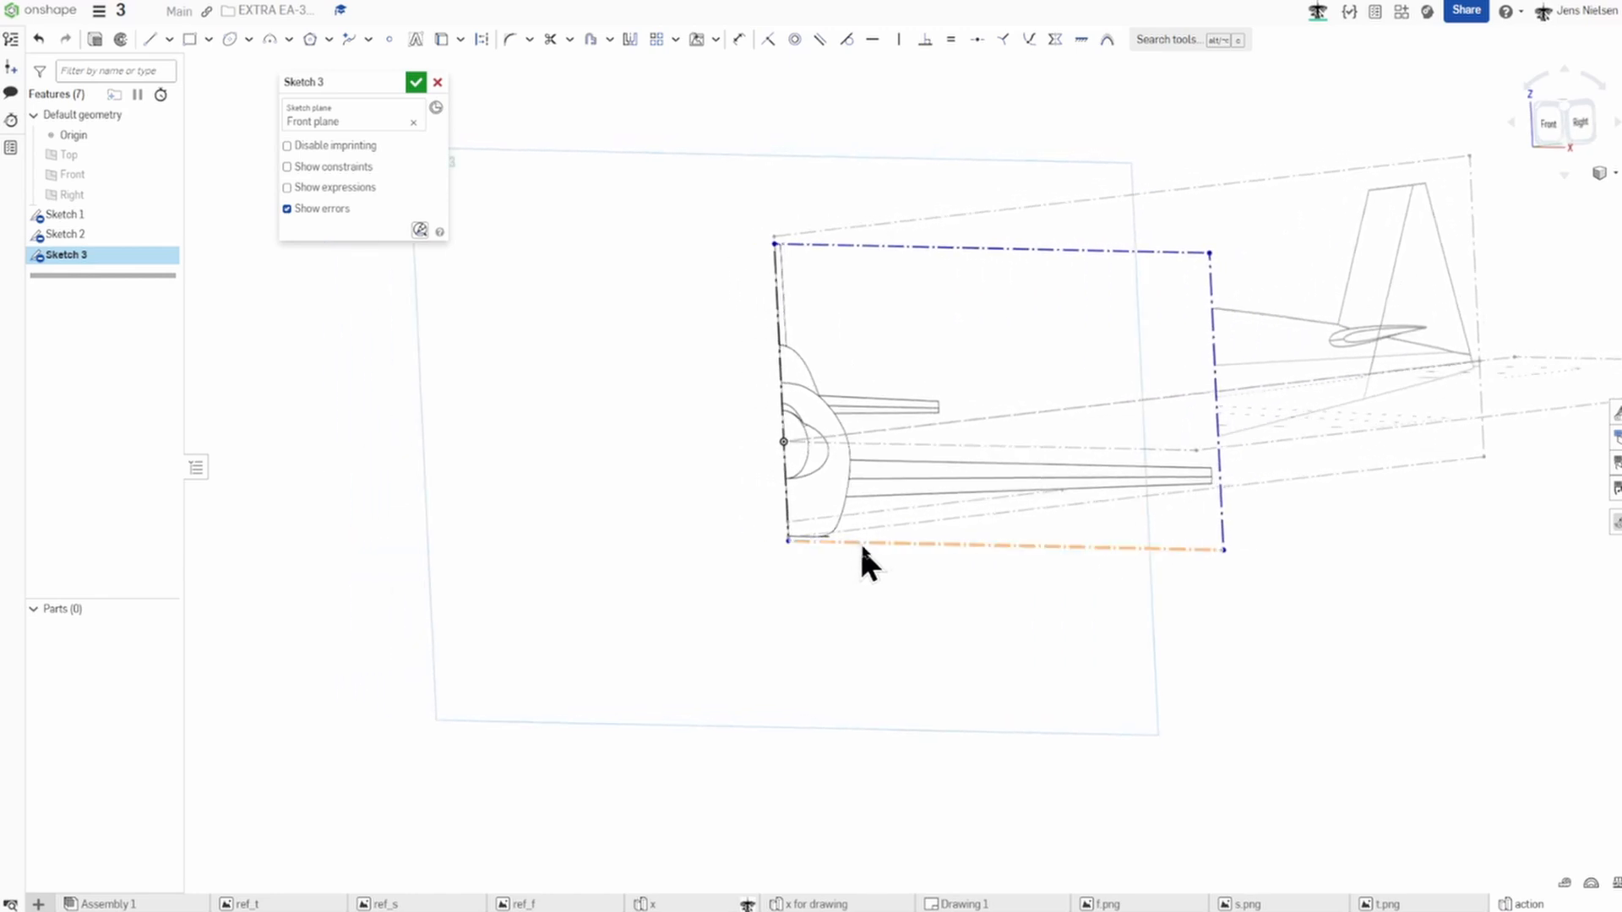
pyautogui.moveTo(869, 543); pyautogui.dragTo(874, 530)
pyautogui.moveTo(884, 561)
pyautogui.mouseDown(button='right')
pyautogui.moveTo(971, 590)
pyautogui.moveTo(1259, 614)
pyautogui.mouseUp(button='right')
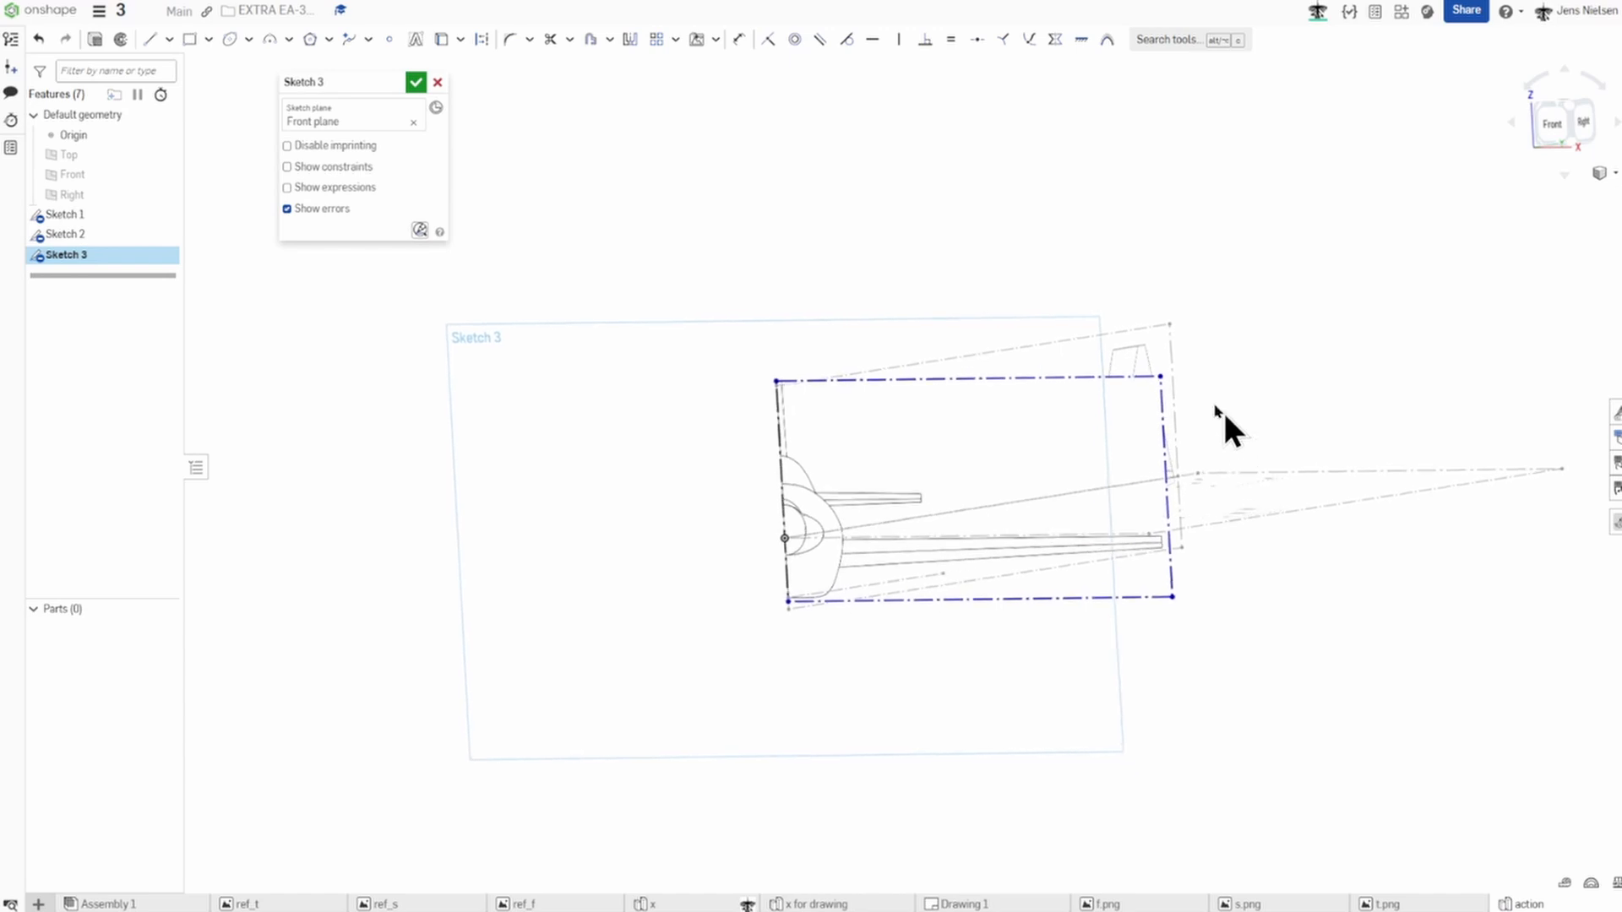
# Fine-tune the front-view image's size at its upper wingtip corner and its height, and finish the sketch.
pyautogui.moveTo(1177, 395); pyautogui.dragTo(1157, 404)
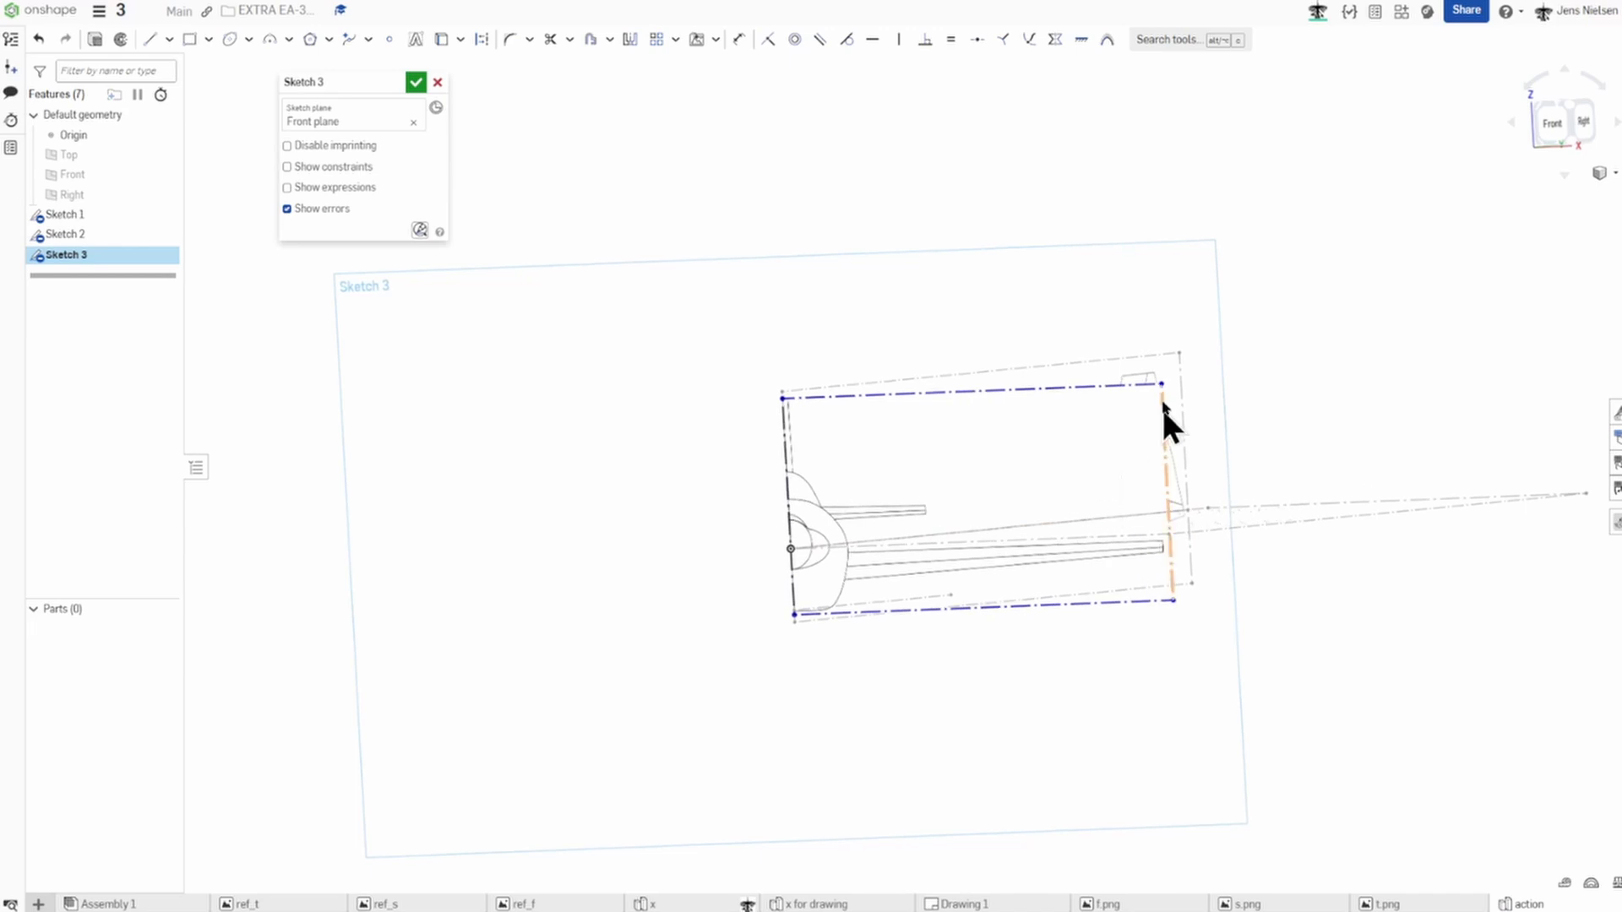
pyautogui.moveTo(1159, 383); pyautogui.dragTo(1154, 388)
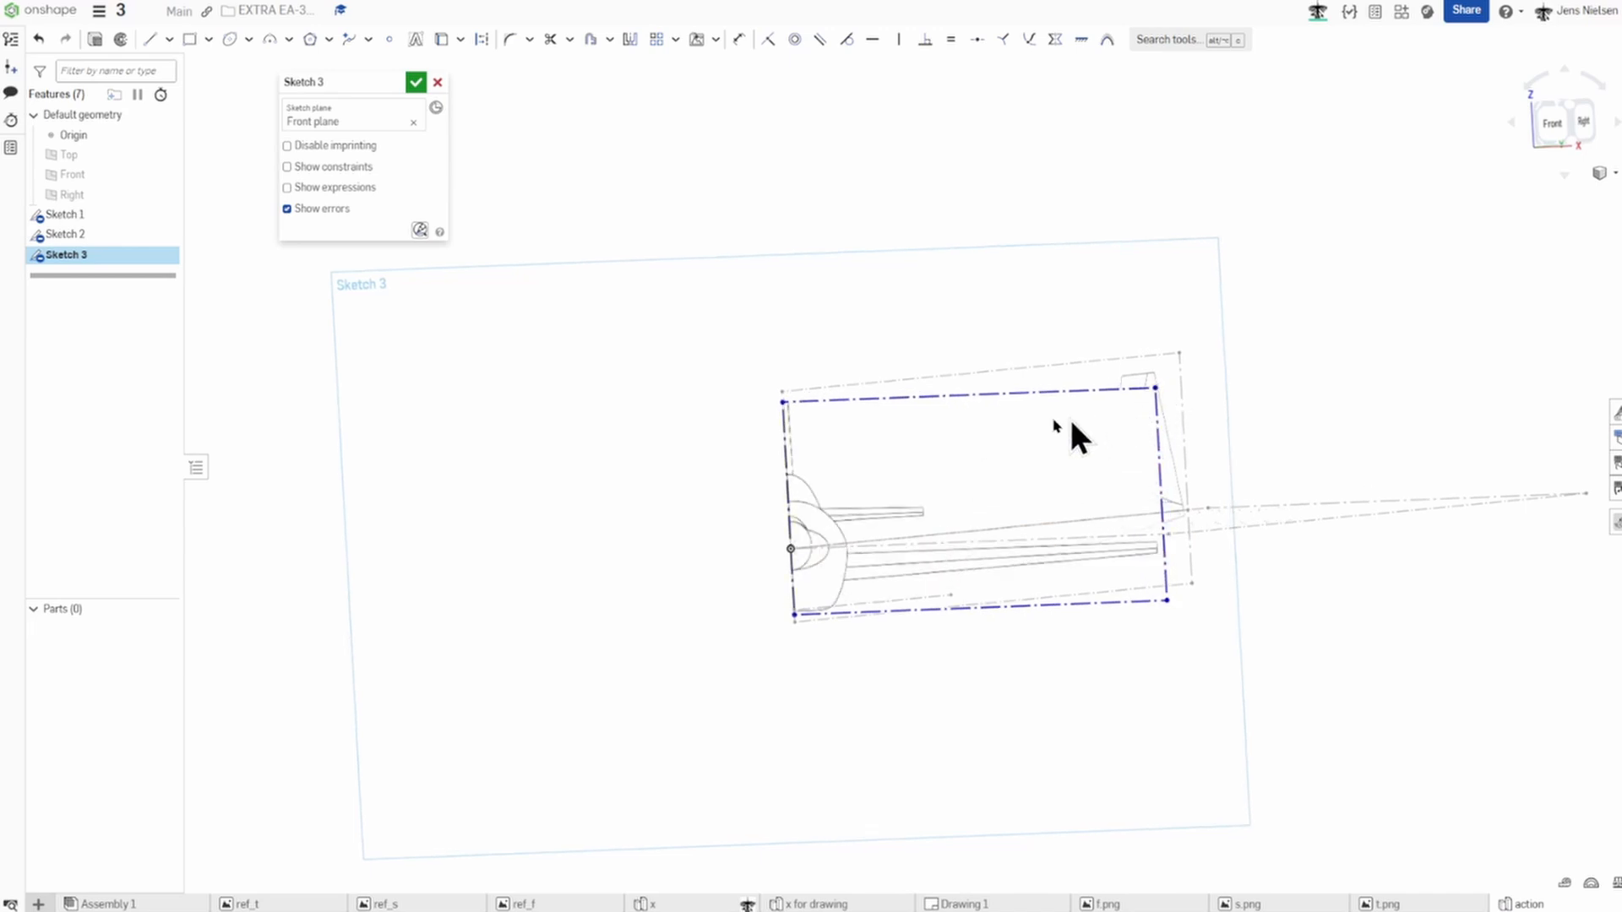
pyautogui.moveTo(983, 395); pyautogui.dragTo(985, 397)
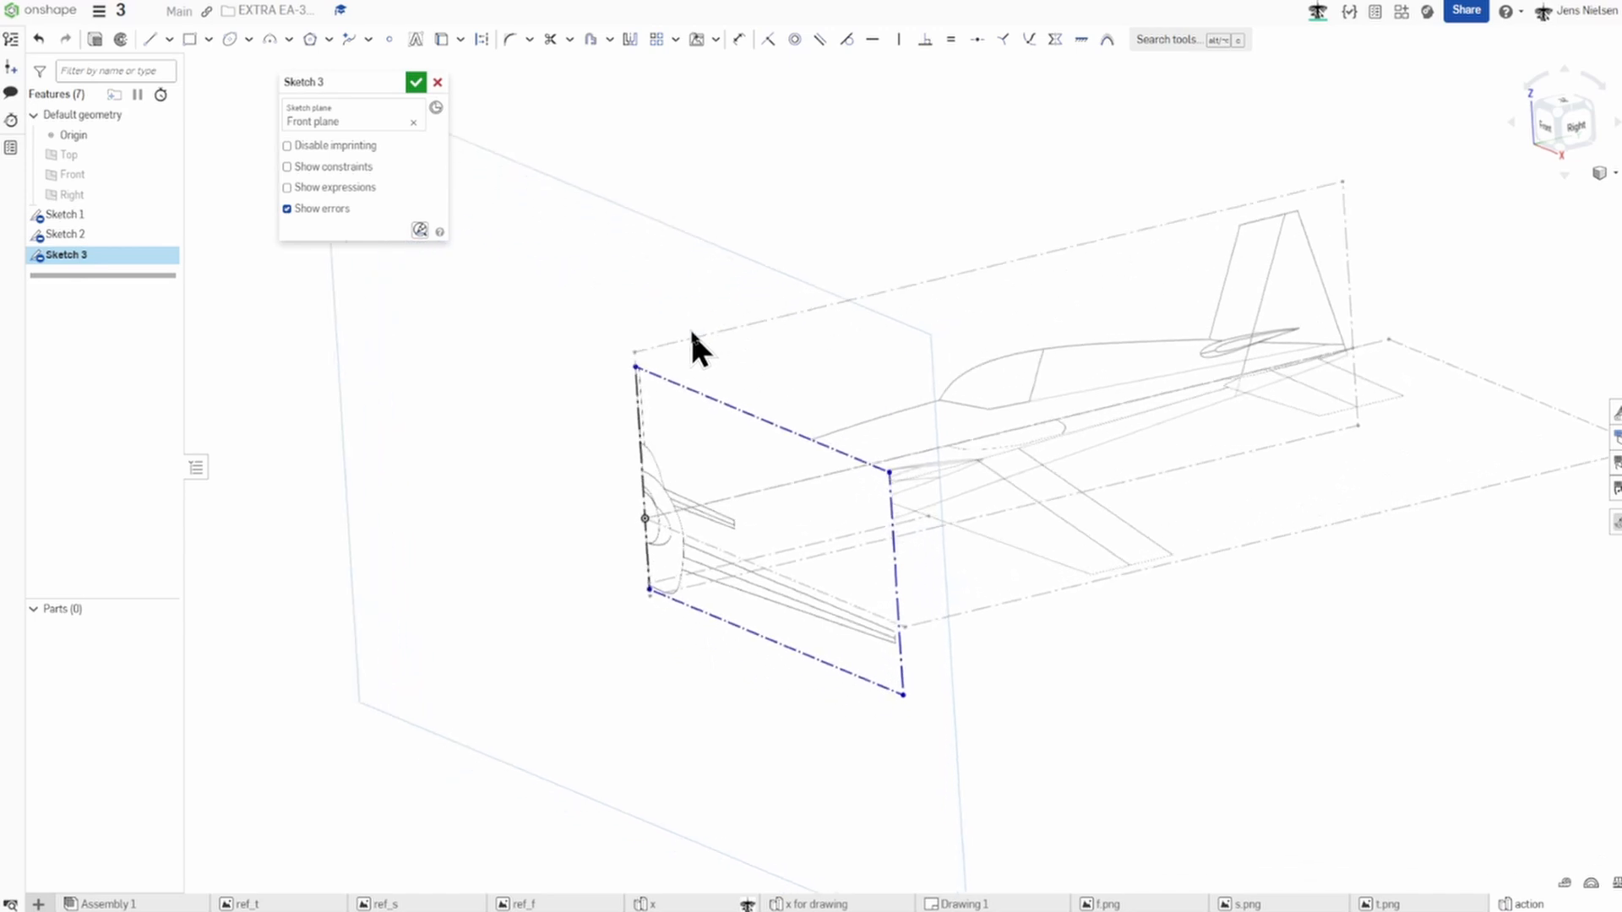
pyautogui.click(415, 83)
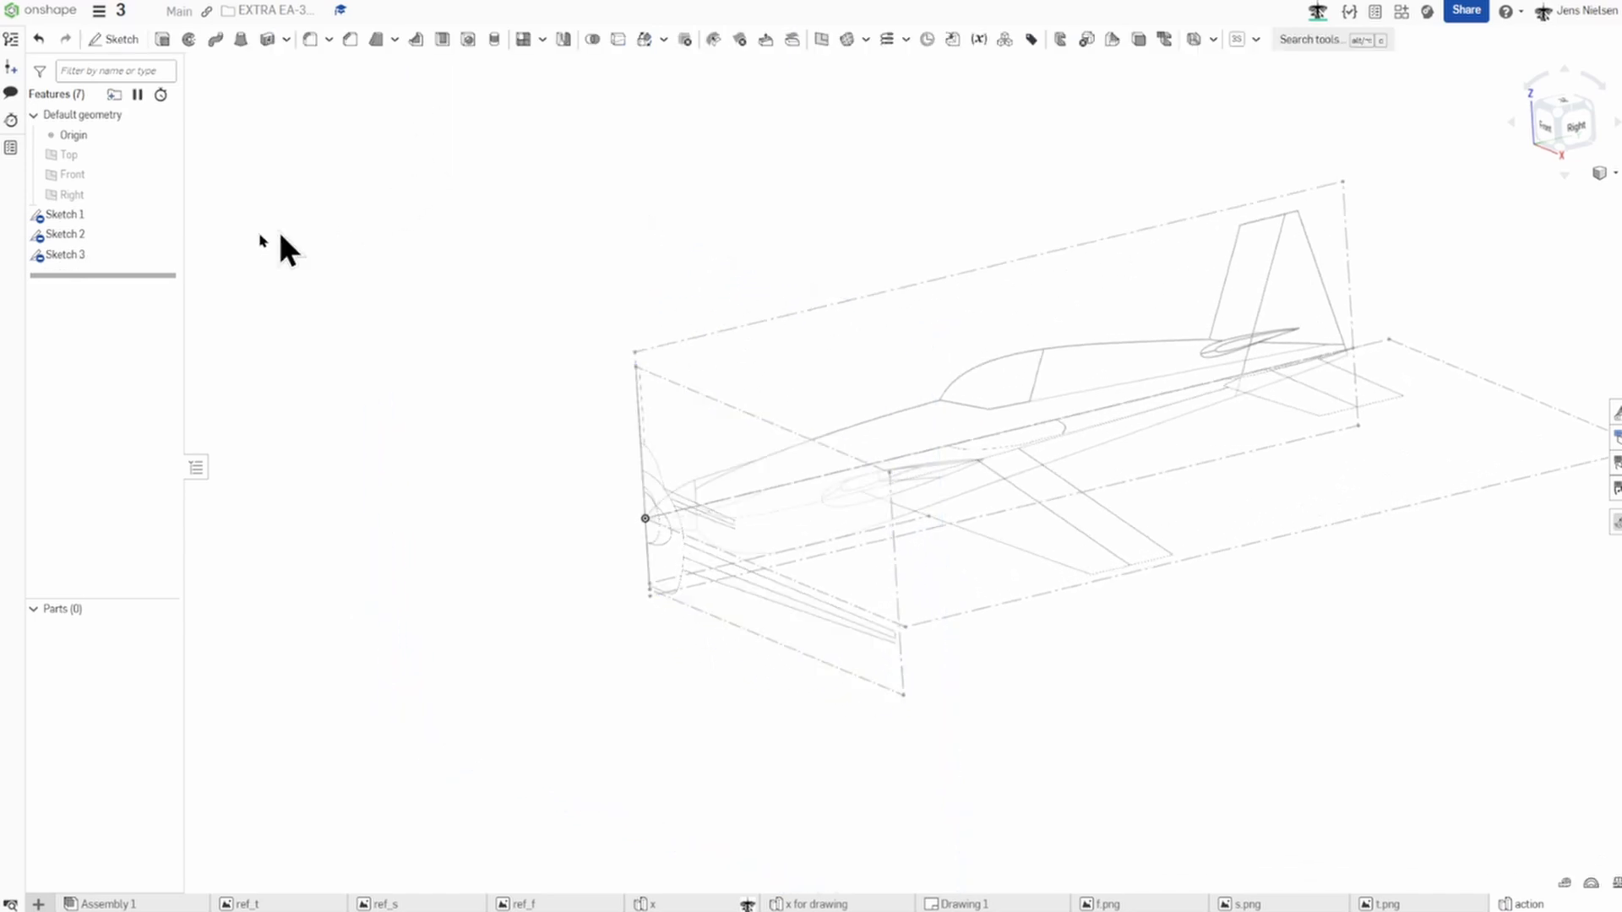
# Rename the side, top and front reference sketches to s, t and f.
pyautogui.rightClick(108, 217)
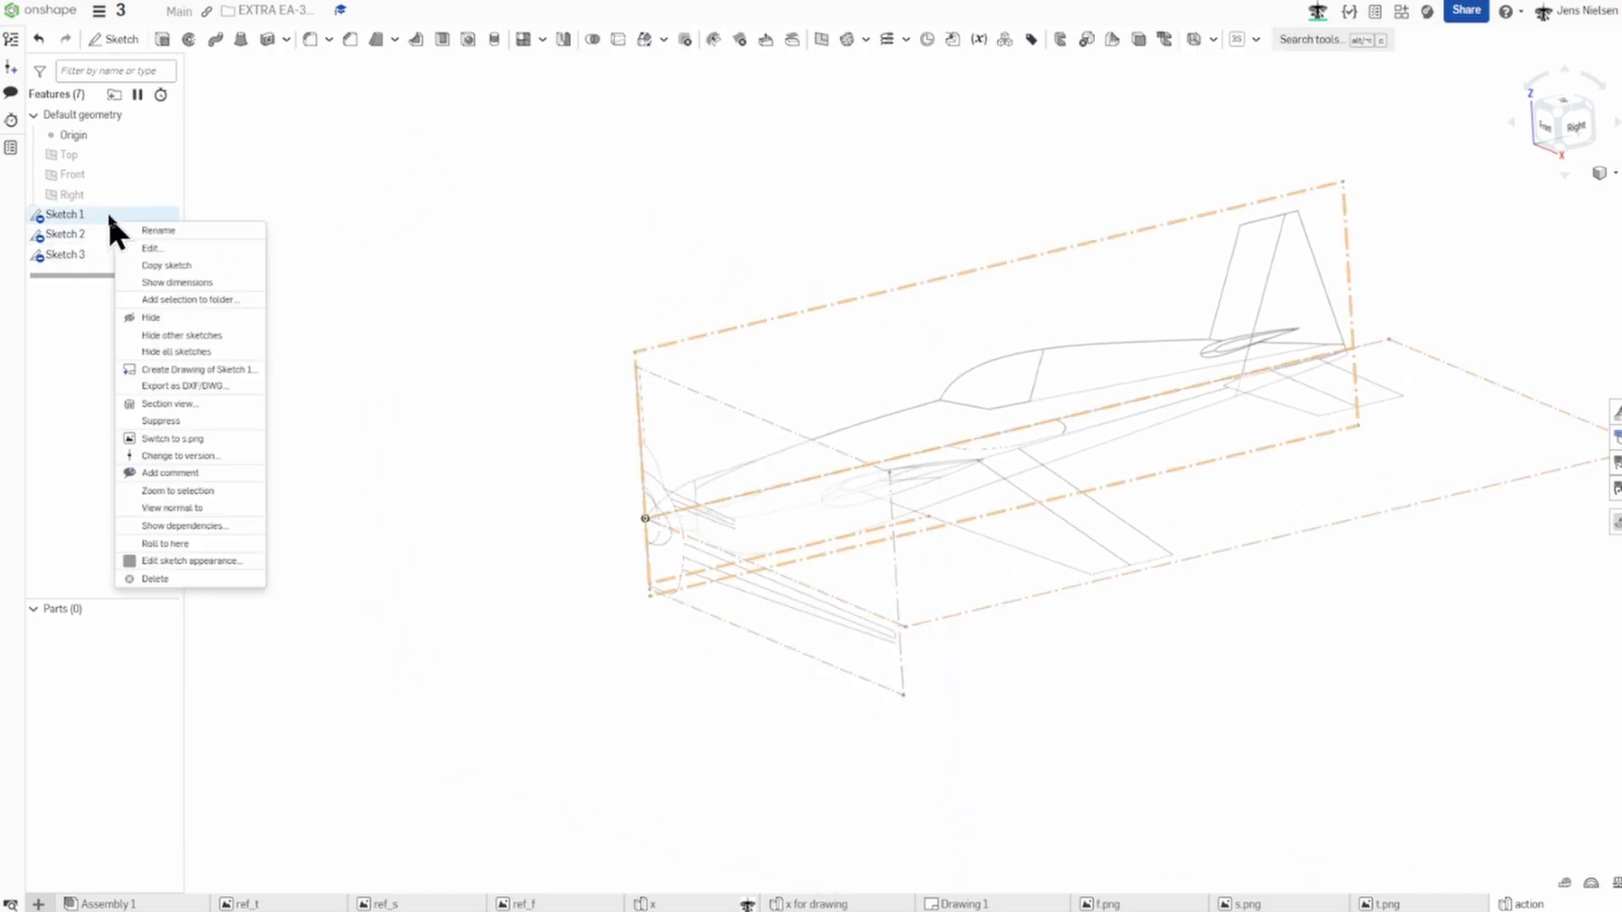
pyautogui.click(154, 230)
pyautogui.write('s')
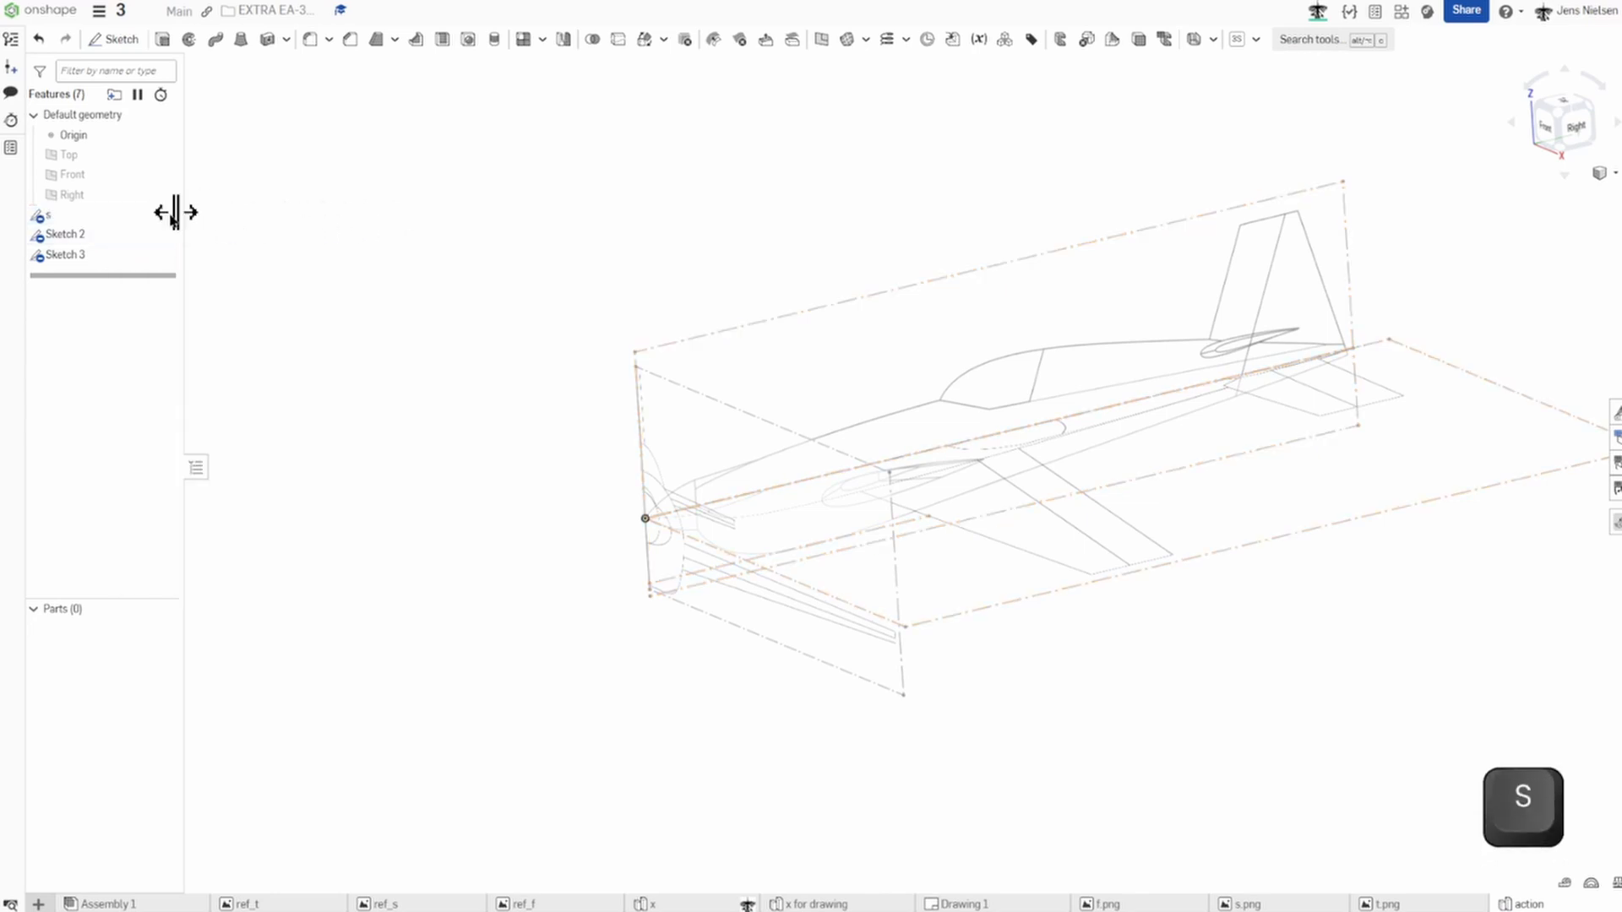
pyautogui.click(89, 237)
pyautogui.rightClick(90, 238)
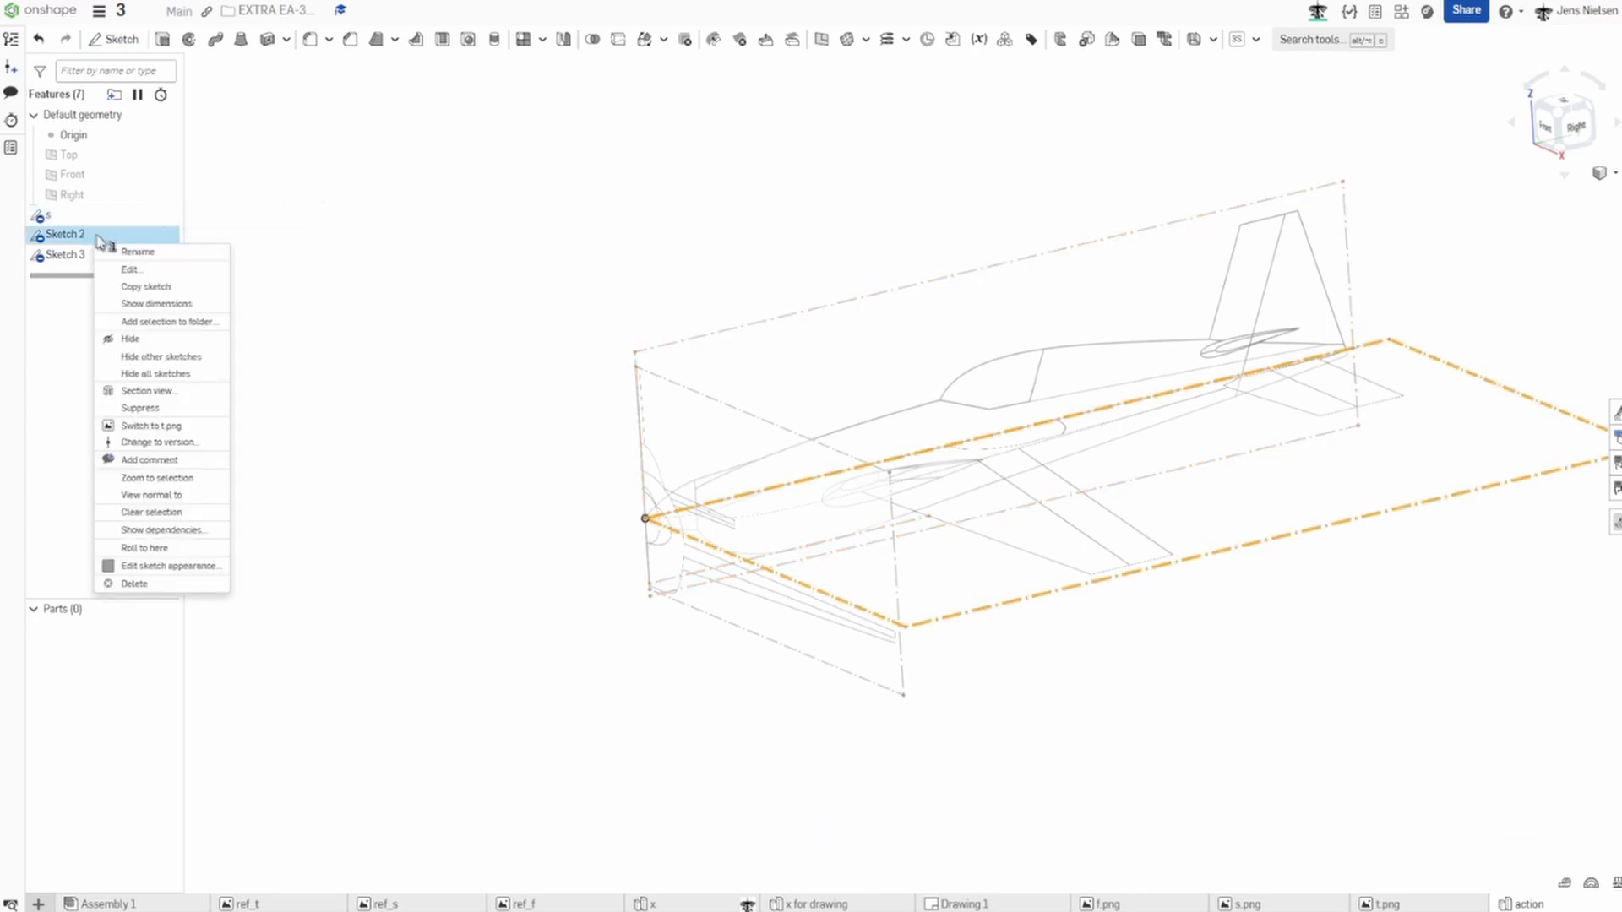
pyautogui.click(145, 253)
pyautogui.write('t')
pyautogui.press('Return')
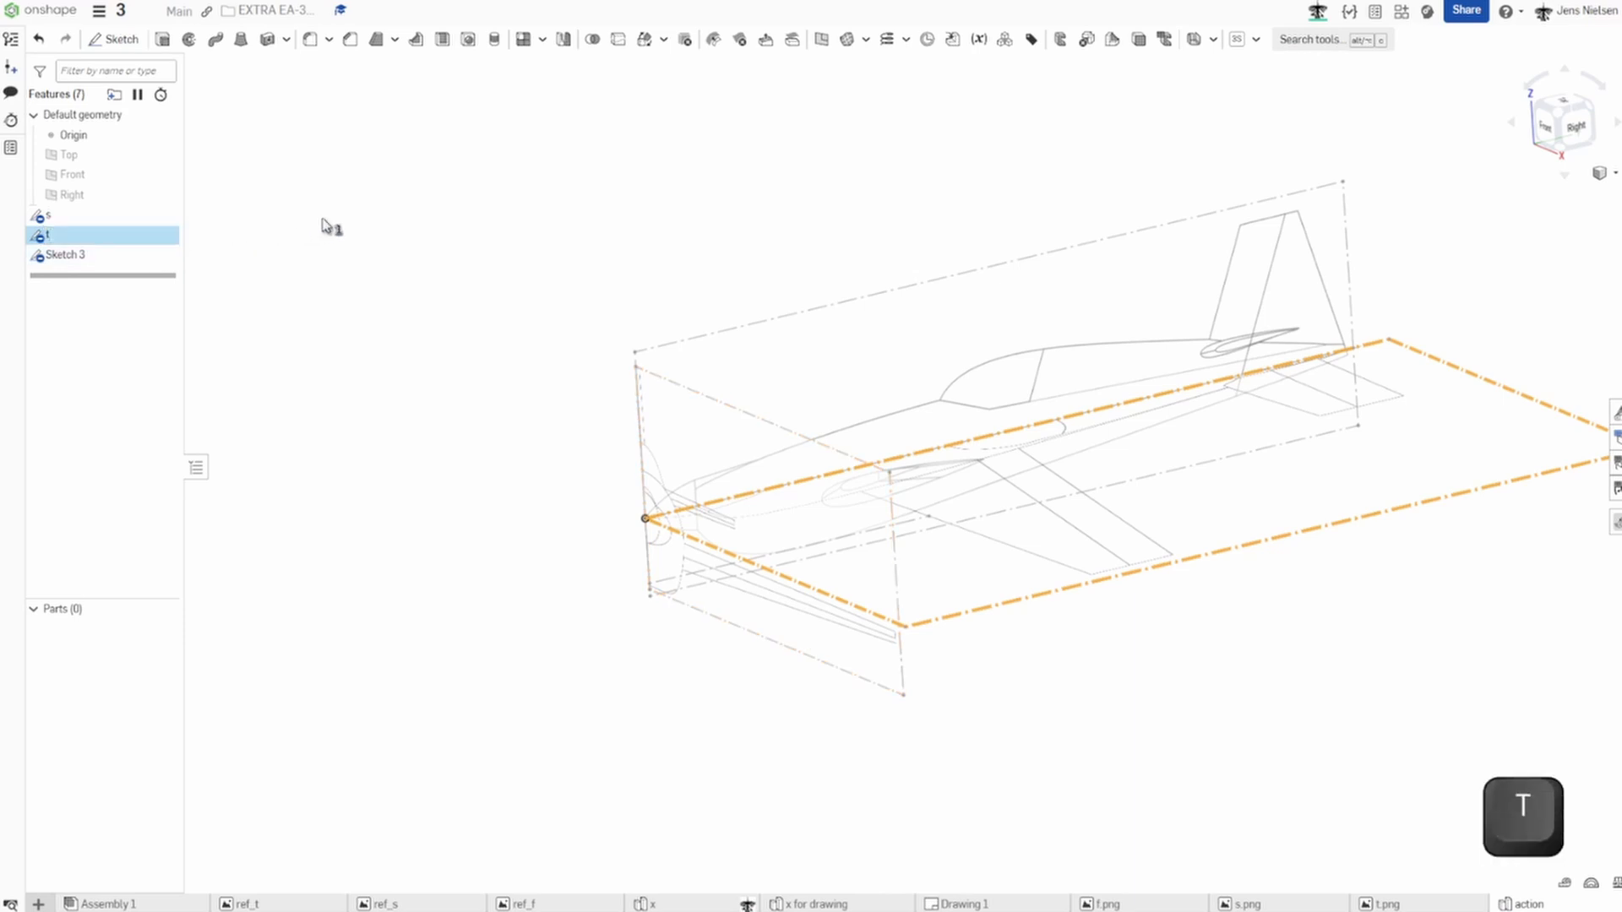
pyautogui.rightClick(73, 251)
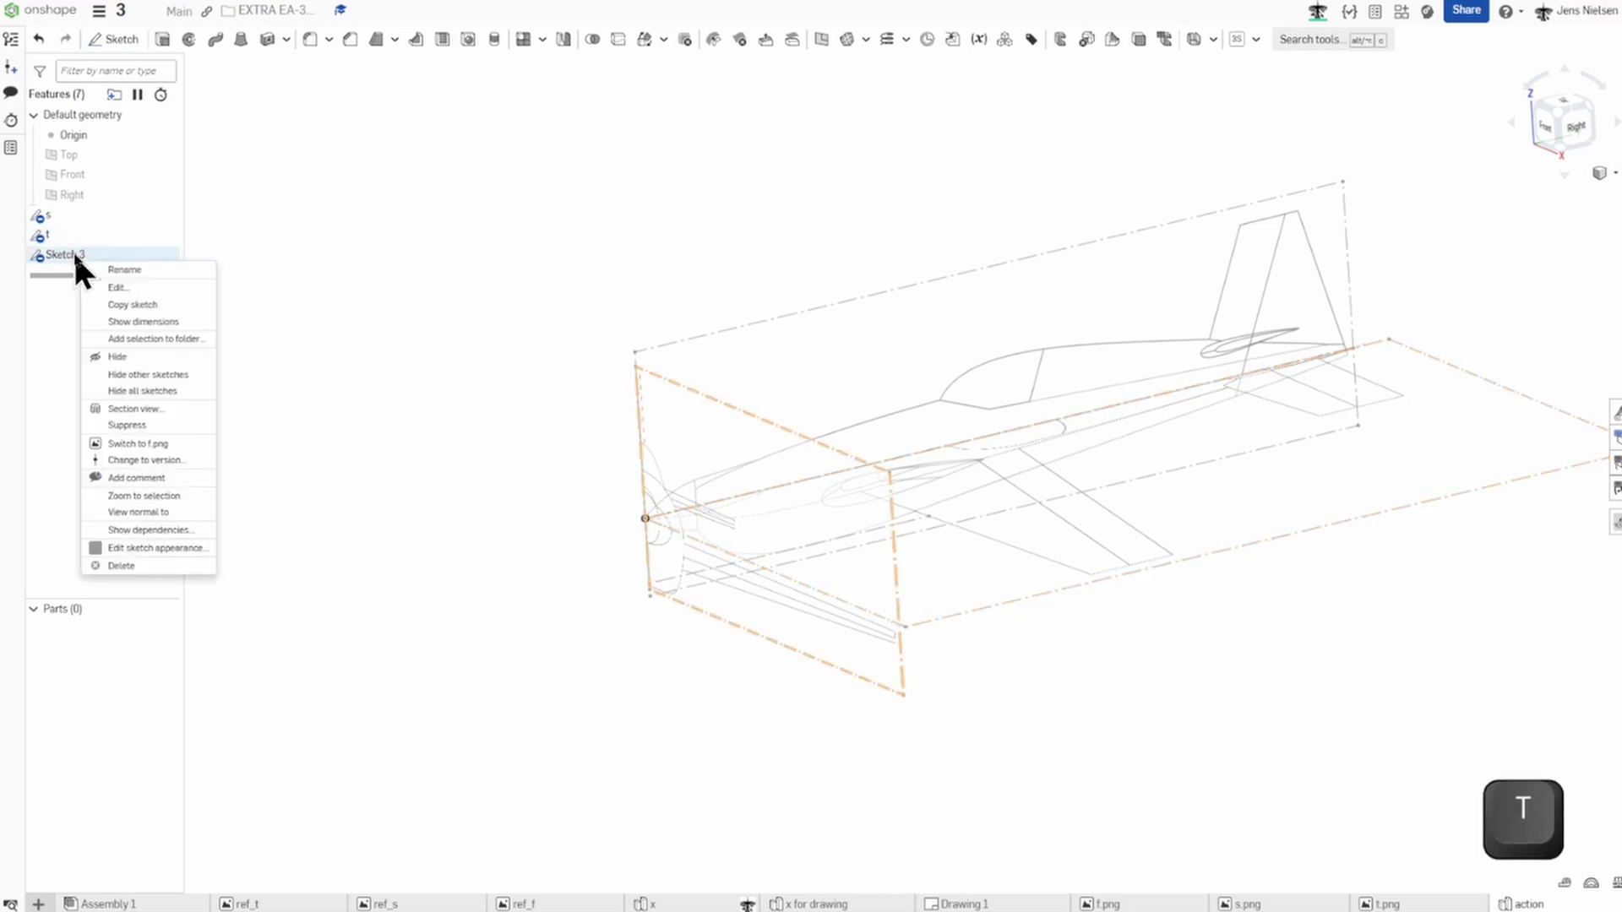
pyautogui.click(118, 269)
pyautogui.write('f')
pyautogui.press('Return')
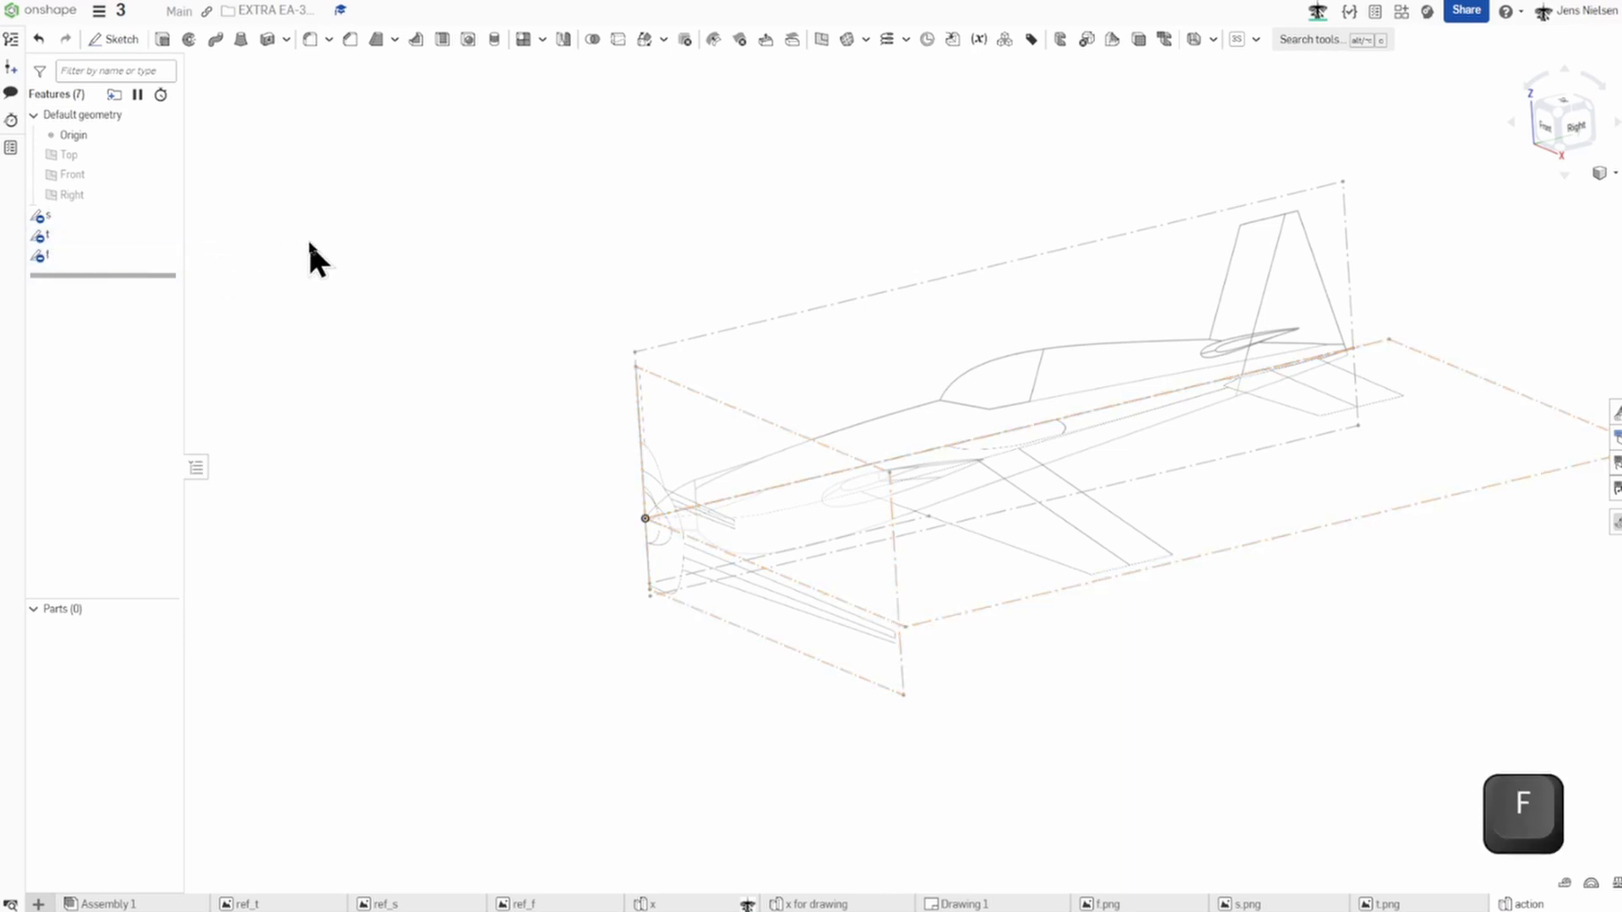
# Group the sketches s, t and f in a new folder named v.
pyautogui.click(78, 216)
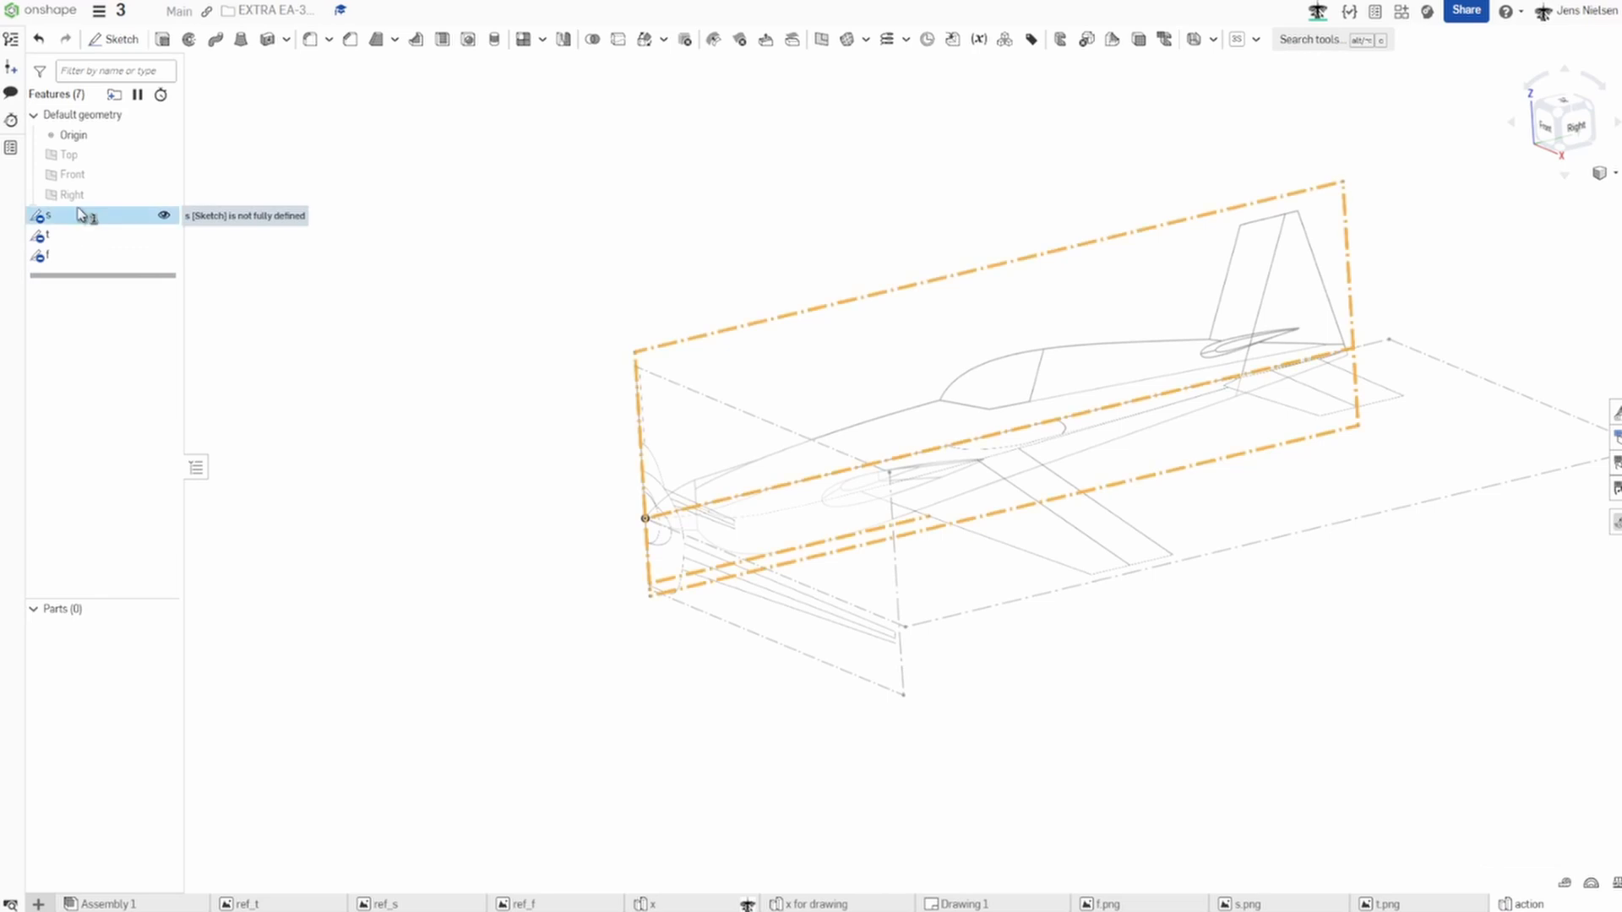
pyautogui.keyDown('shift'); pyautogui.click(74, 255); pyautogui.keyUp('shift')
pyautogui.rightClick(77, 260)
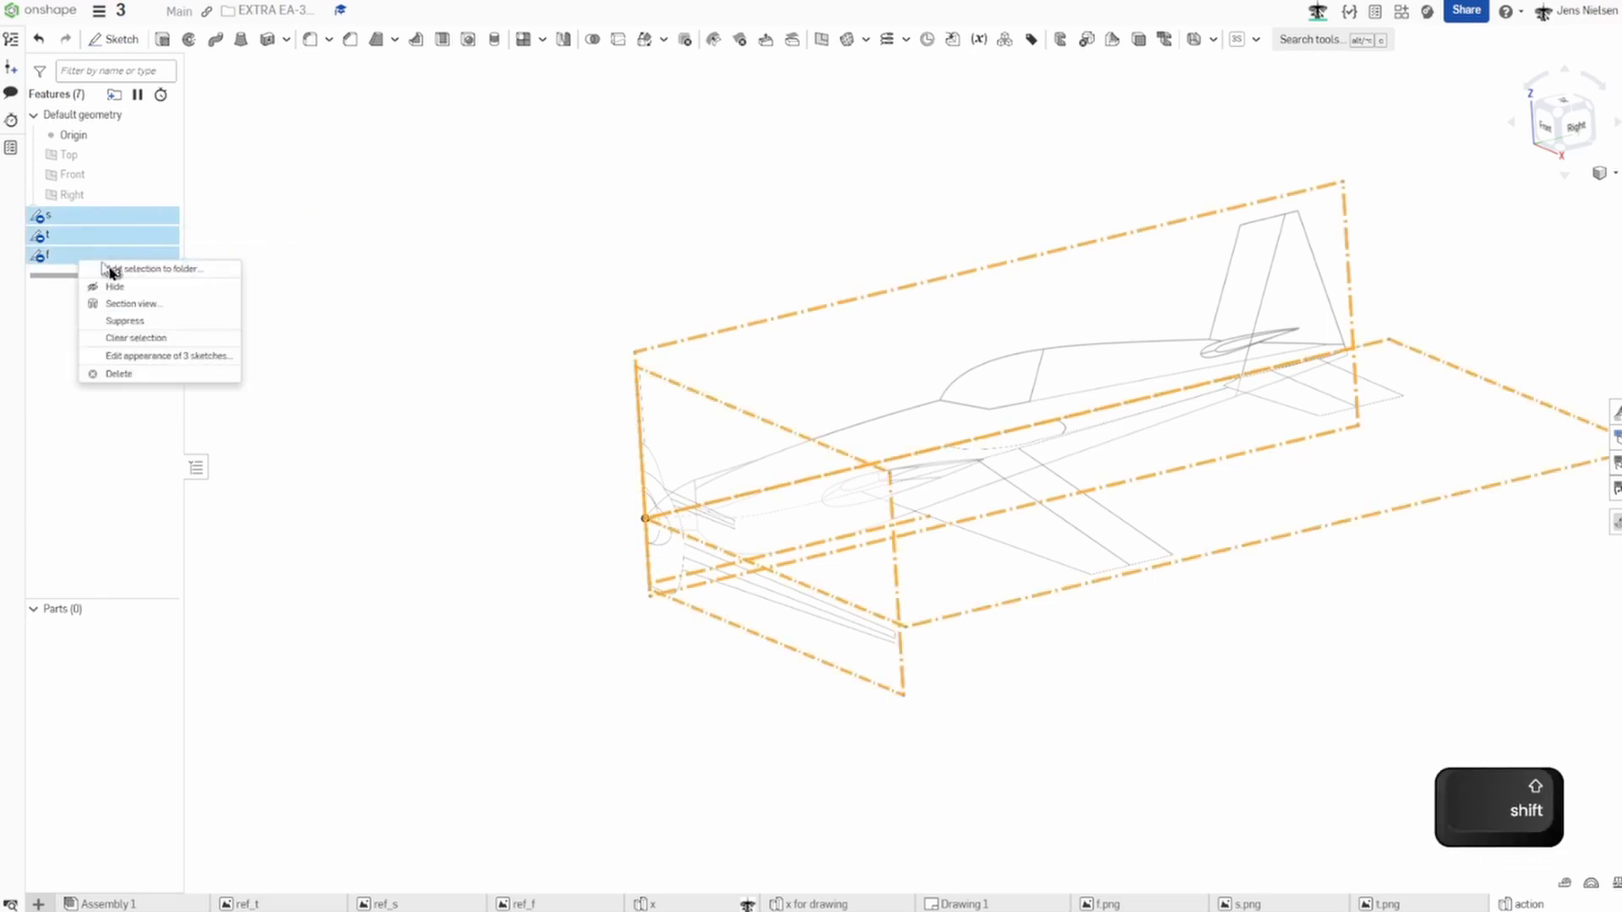
pyautogui.click(140, 270)
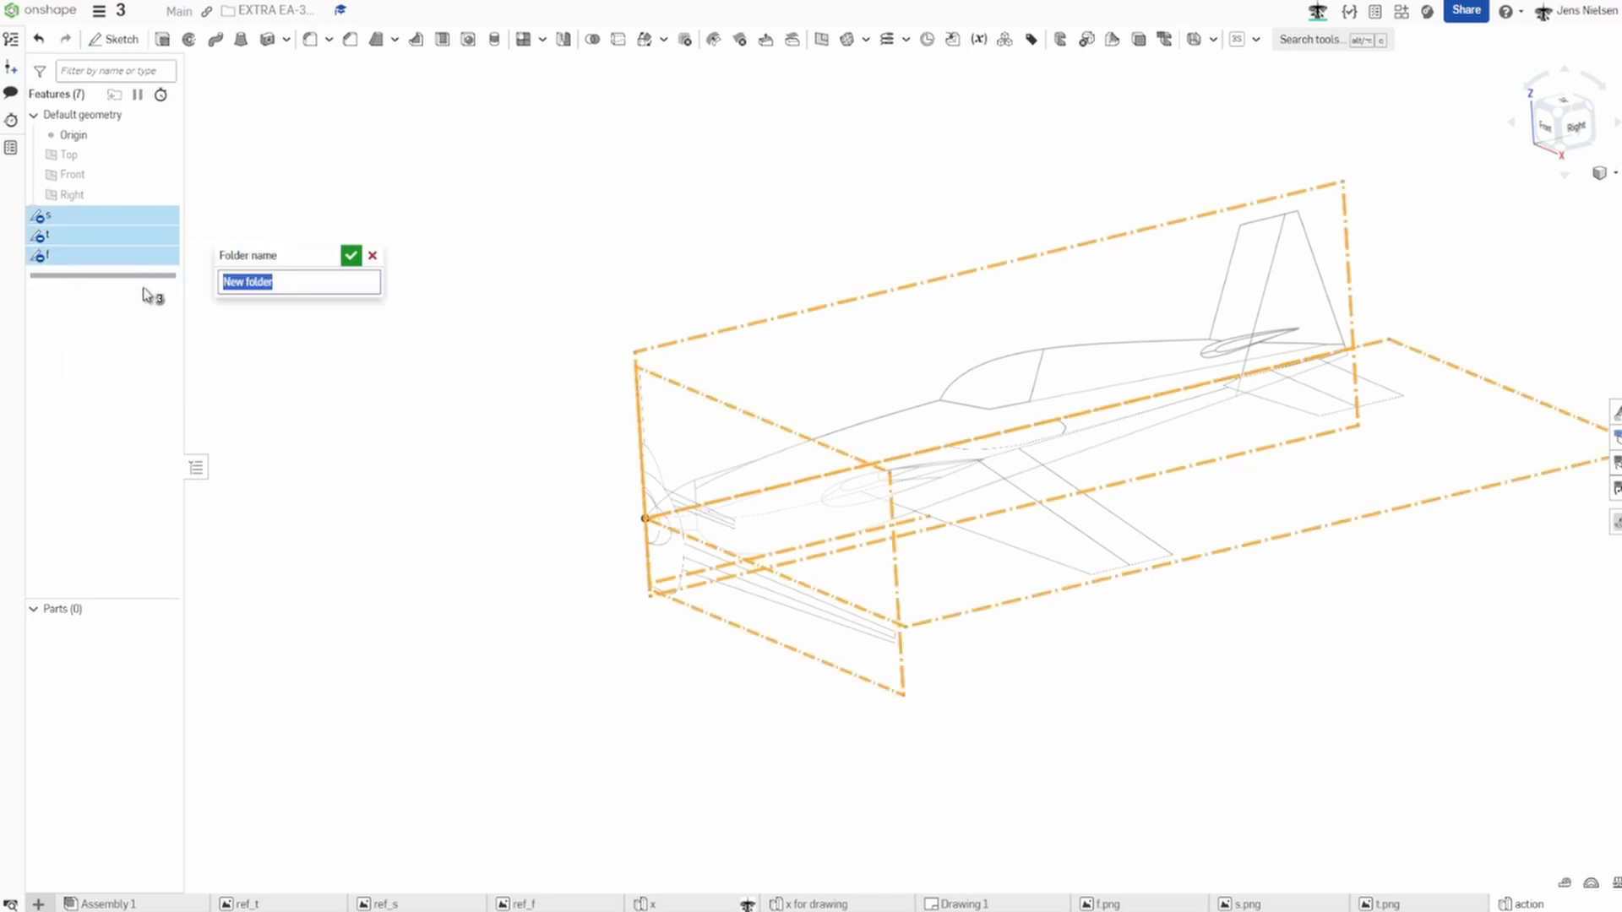
pyautogui.write('v')
pyautogui.click(350, 255)
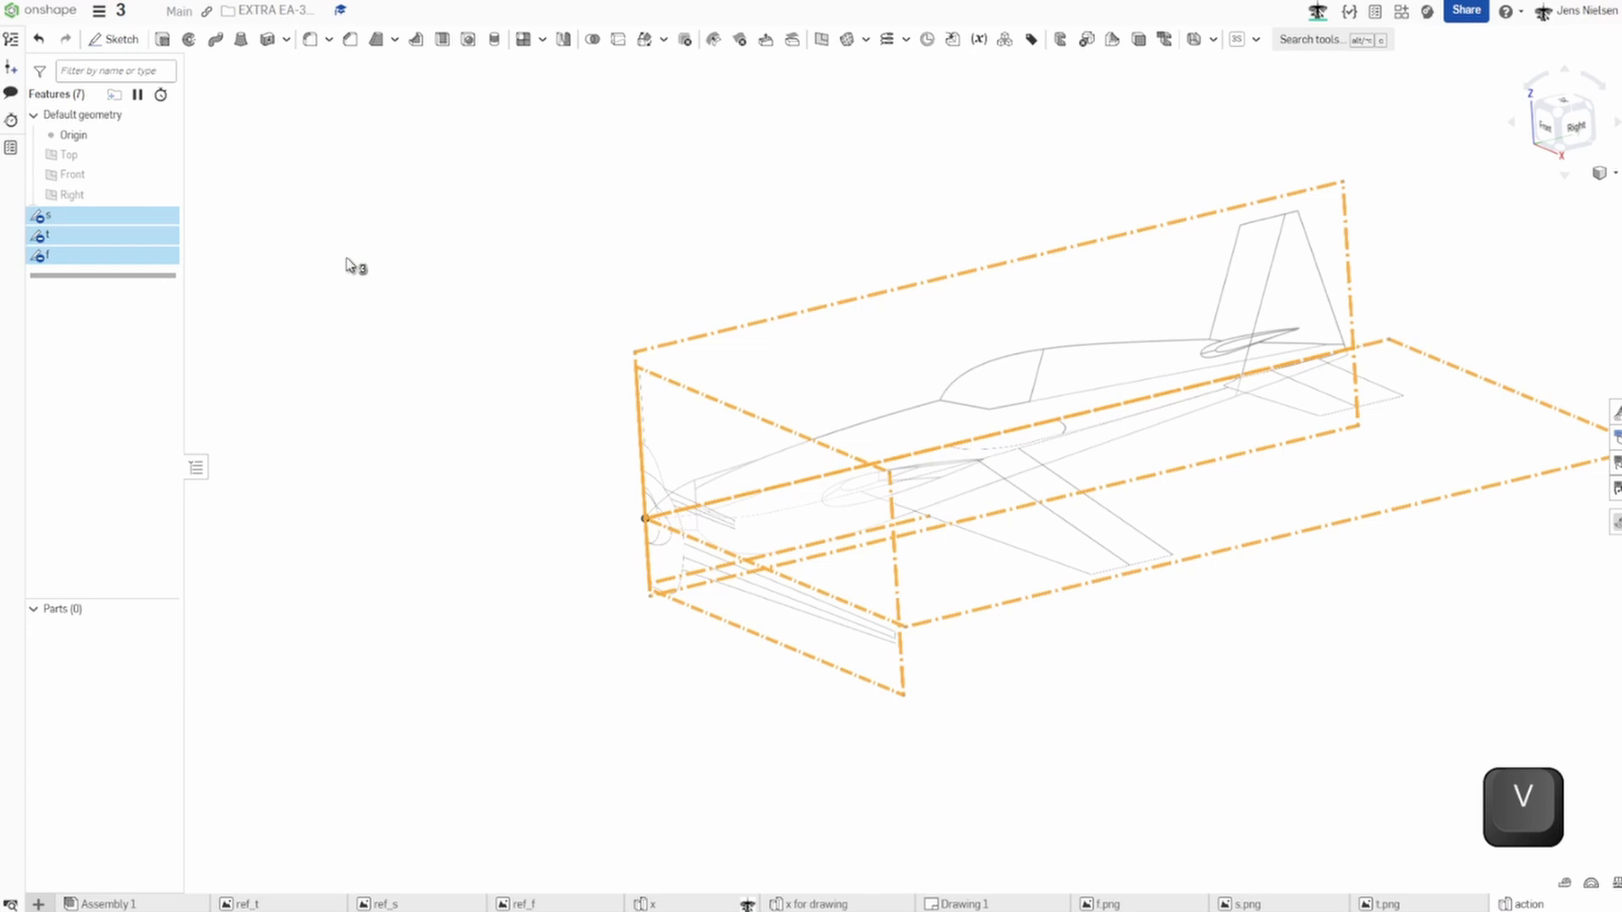
pyautogui.click(337, 321)
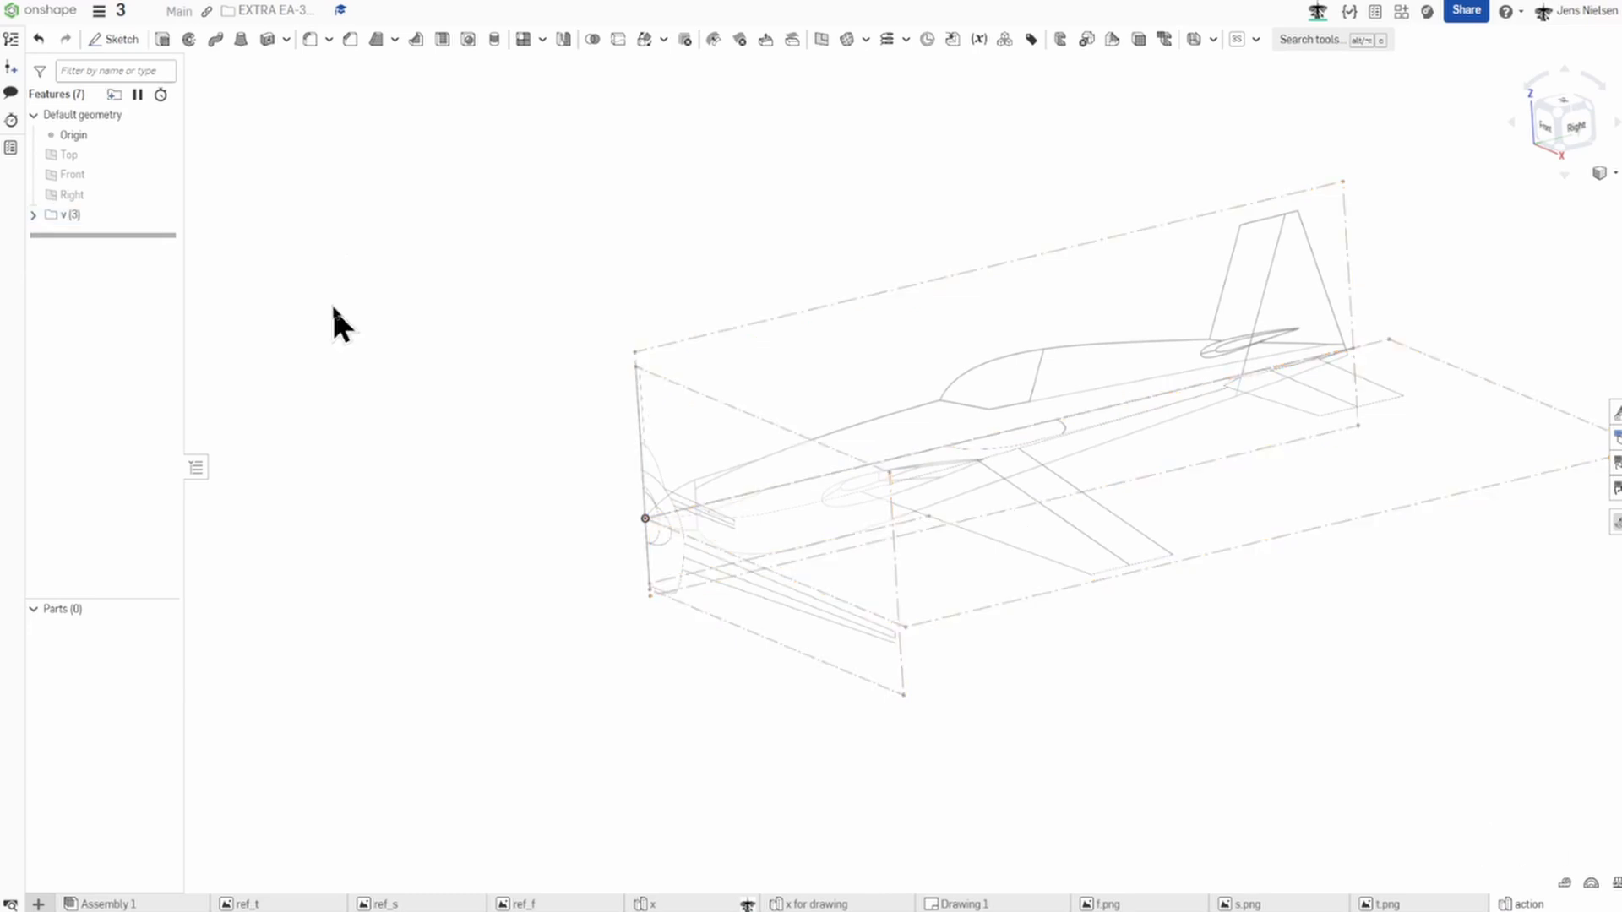
# Expand folder v and hide the top-view and front-view sketches t and f.
pyautogui.click(35, 216)
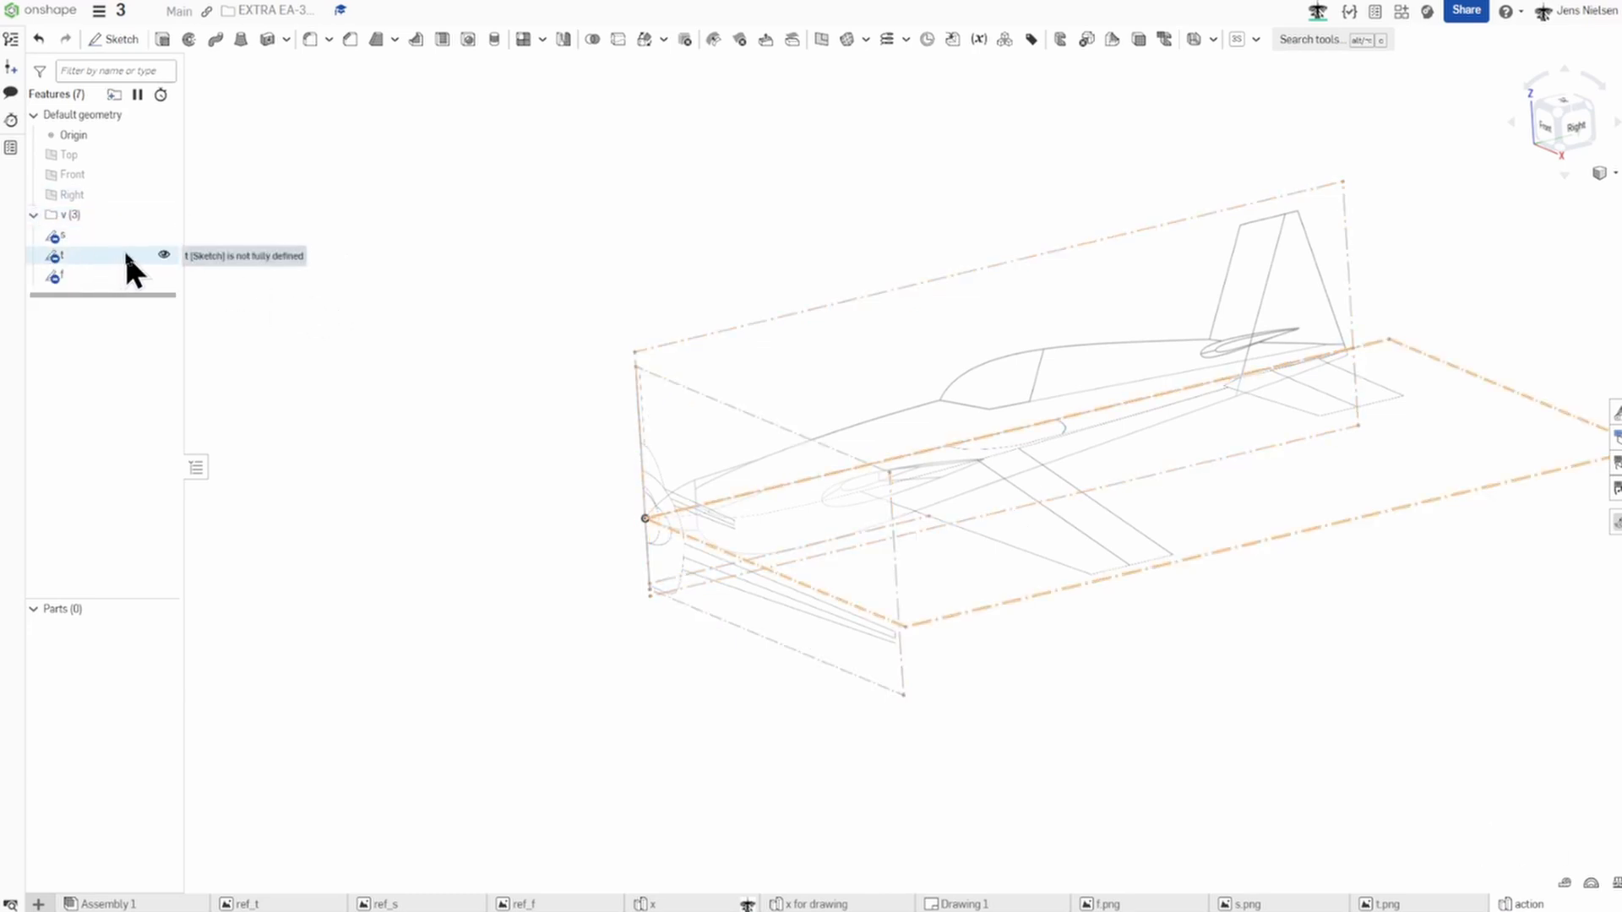
pyautogui.click(164, 254)
pyautogui.click(157, 276)
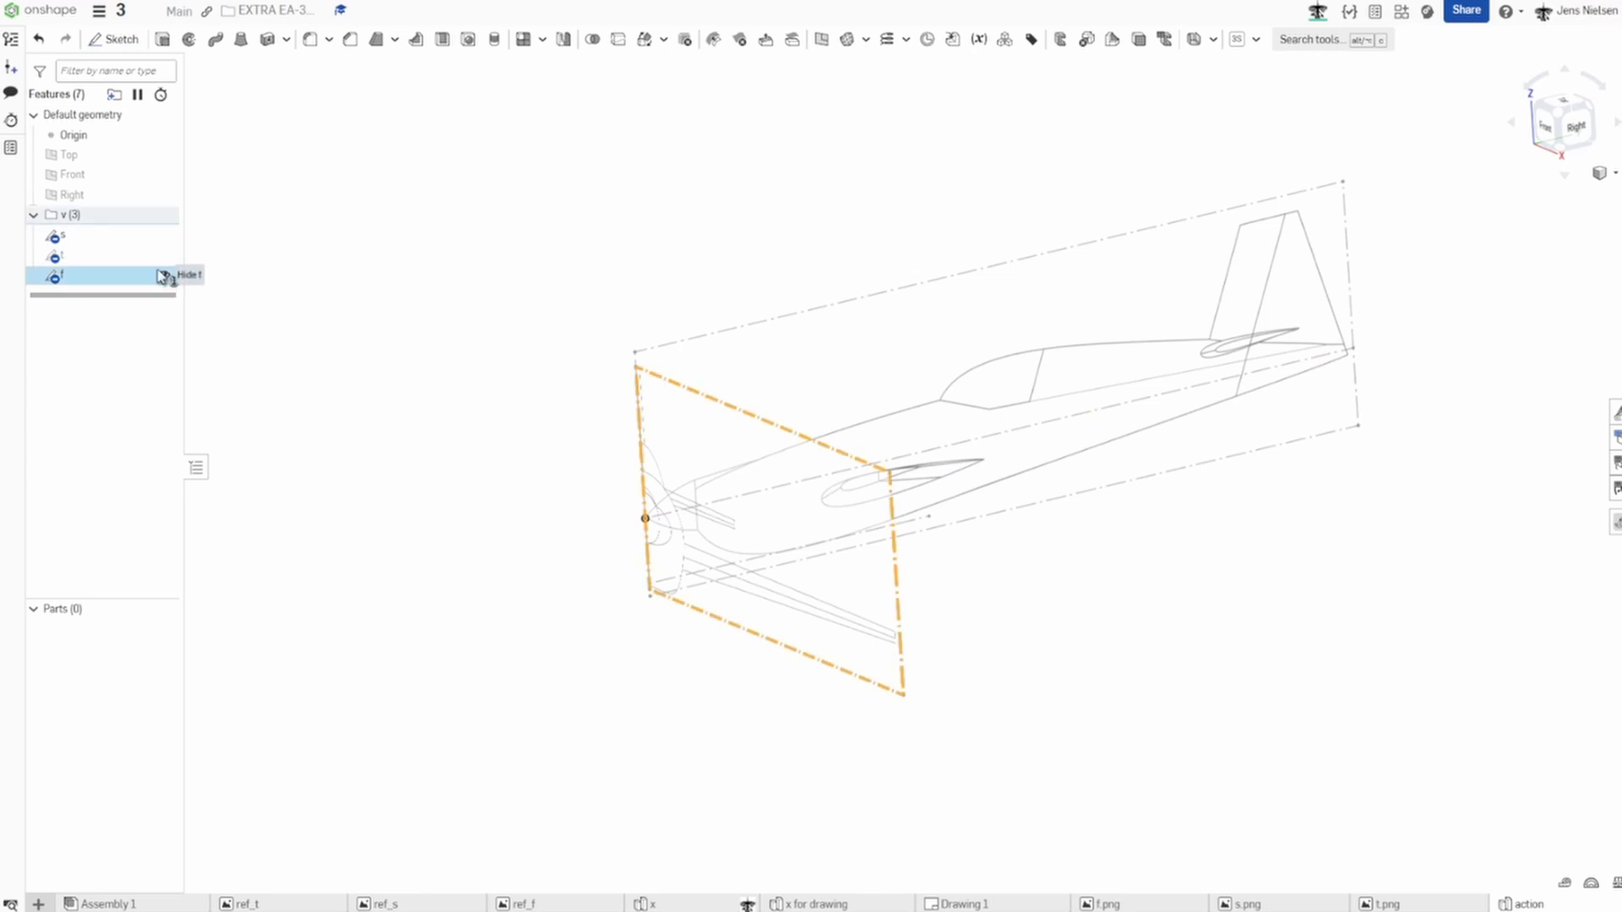
pyautogui.click(165, 279)
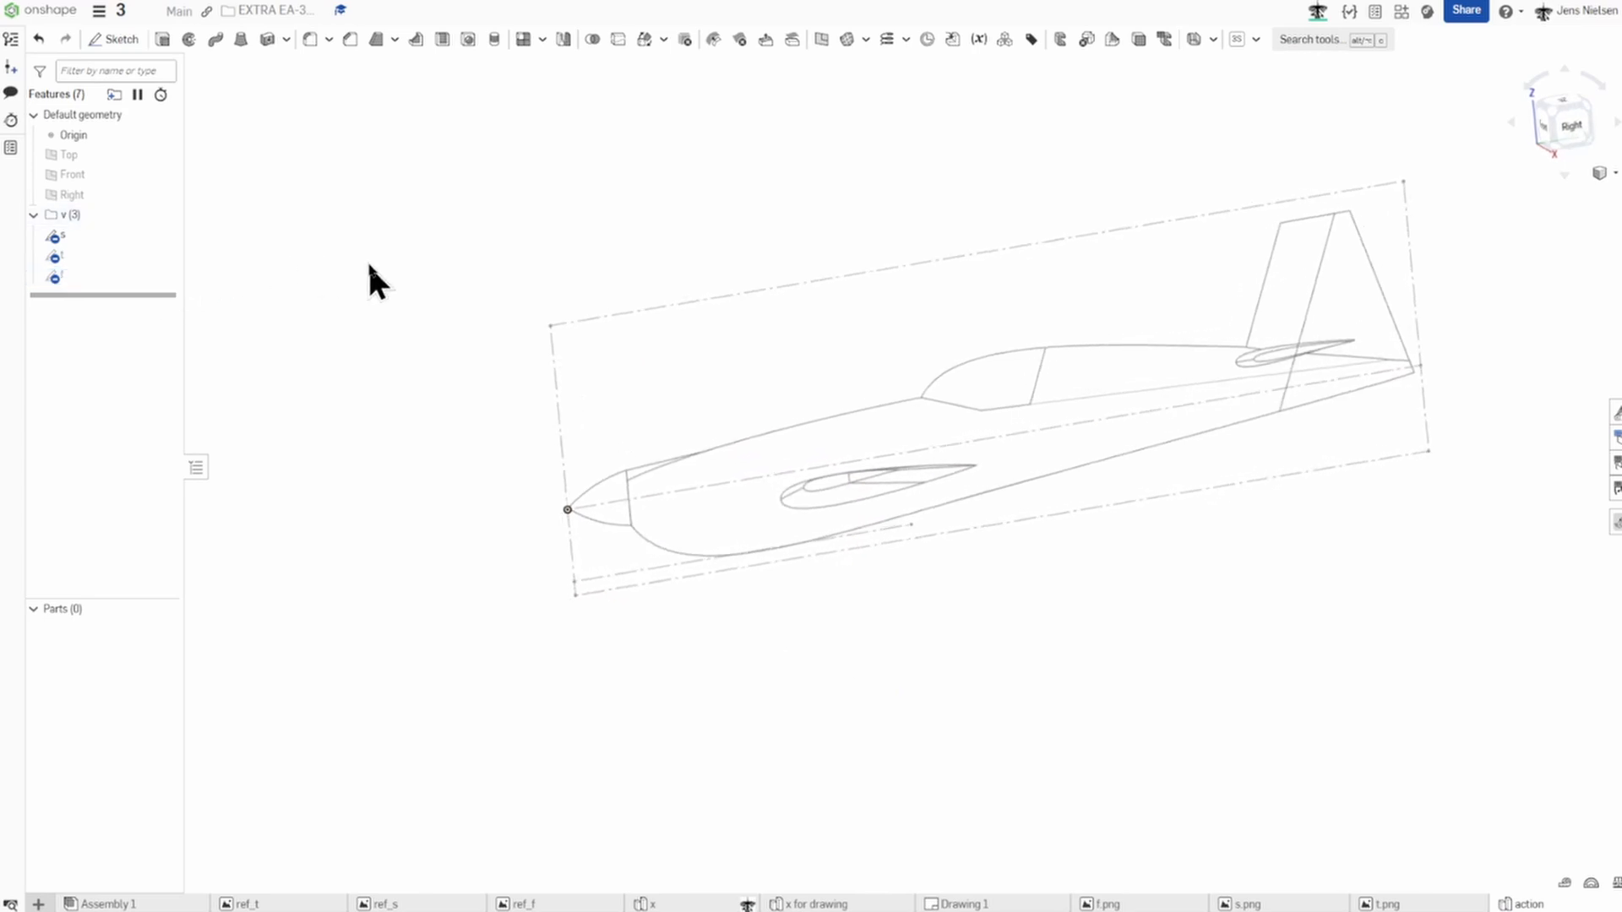
# Start a sketch on the Right plane and draw a vertical construction line between the cowling's lower and upper edges at the spinner's rear.
pyautogui.press('s')
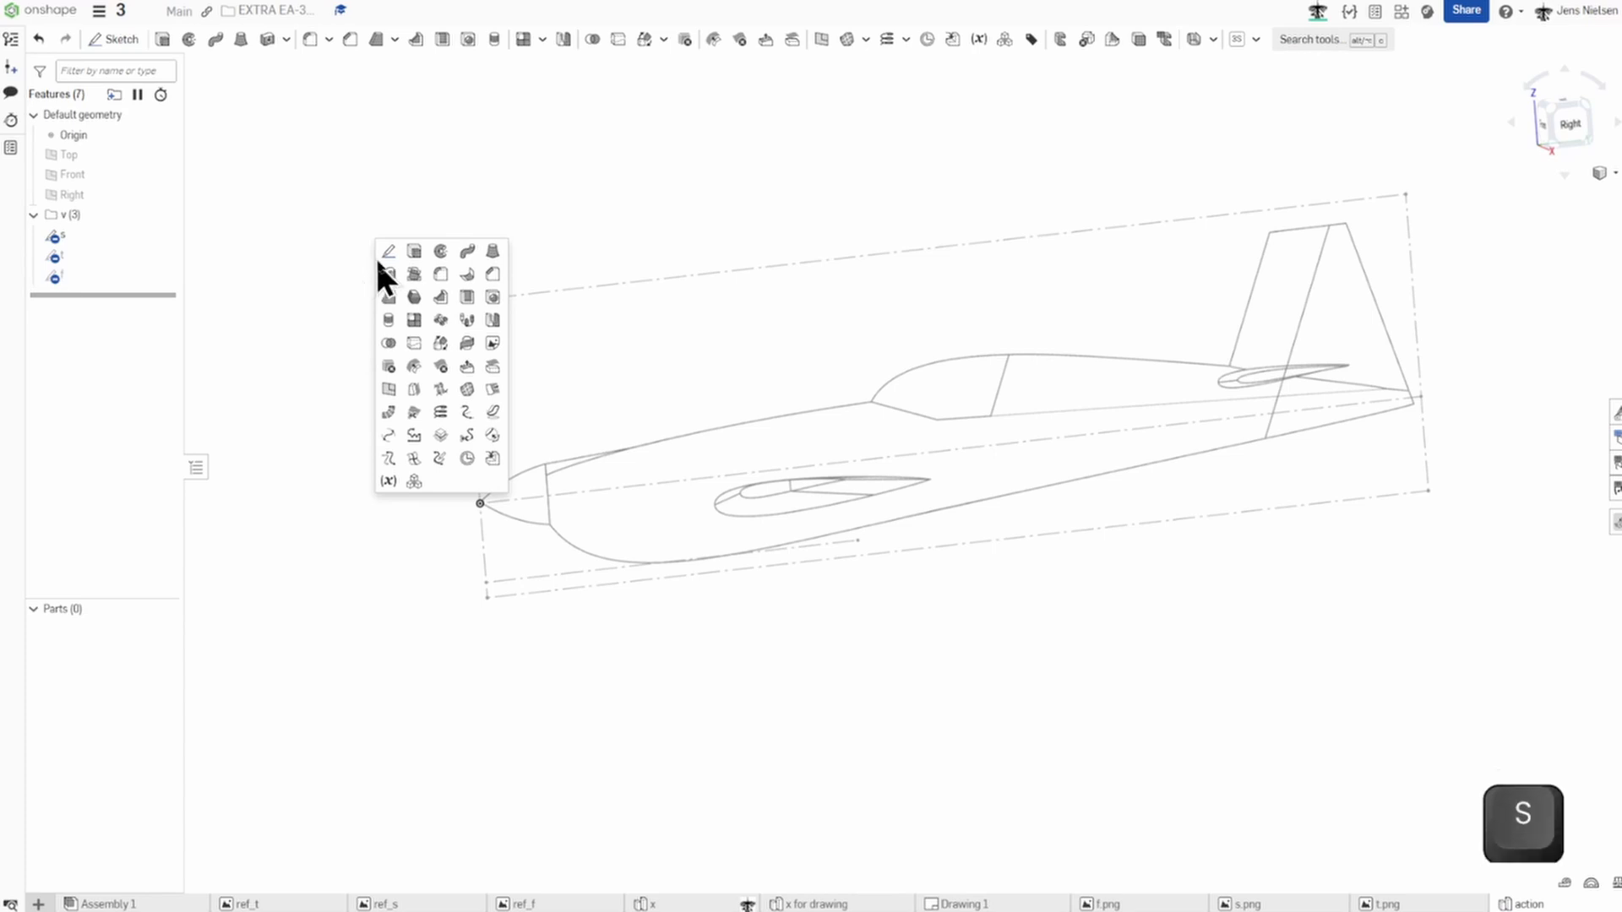
pyautogui.click(387, 252)
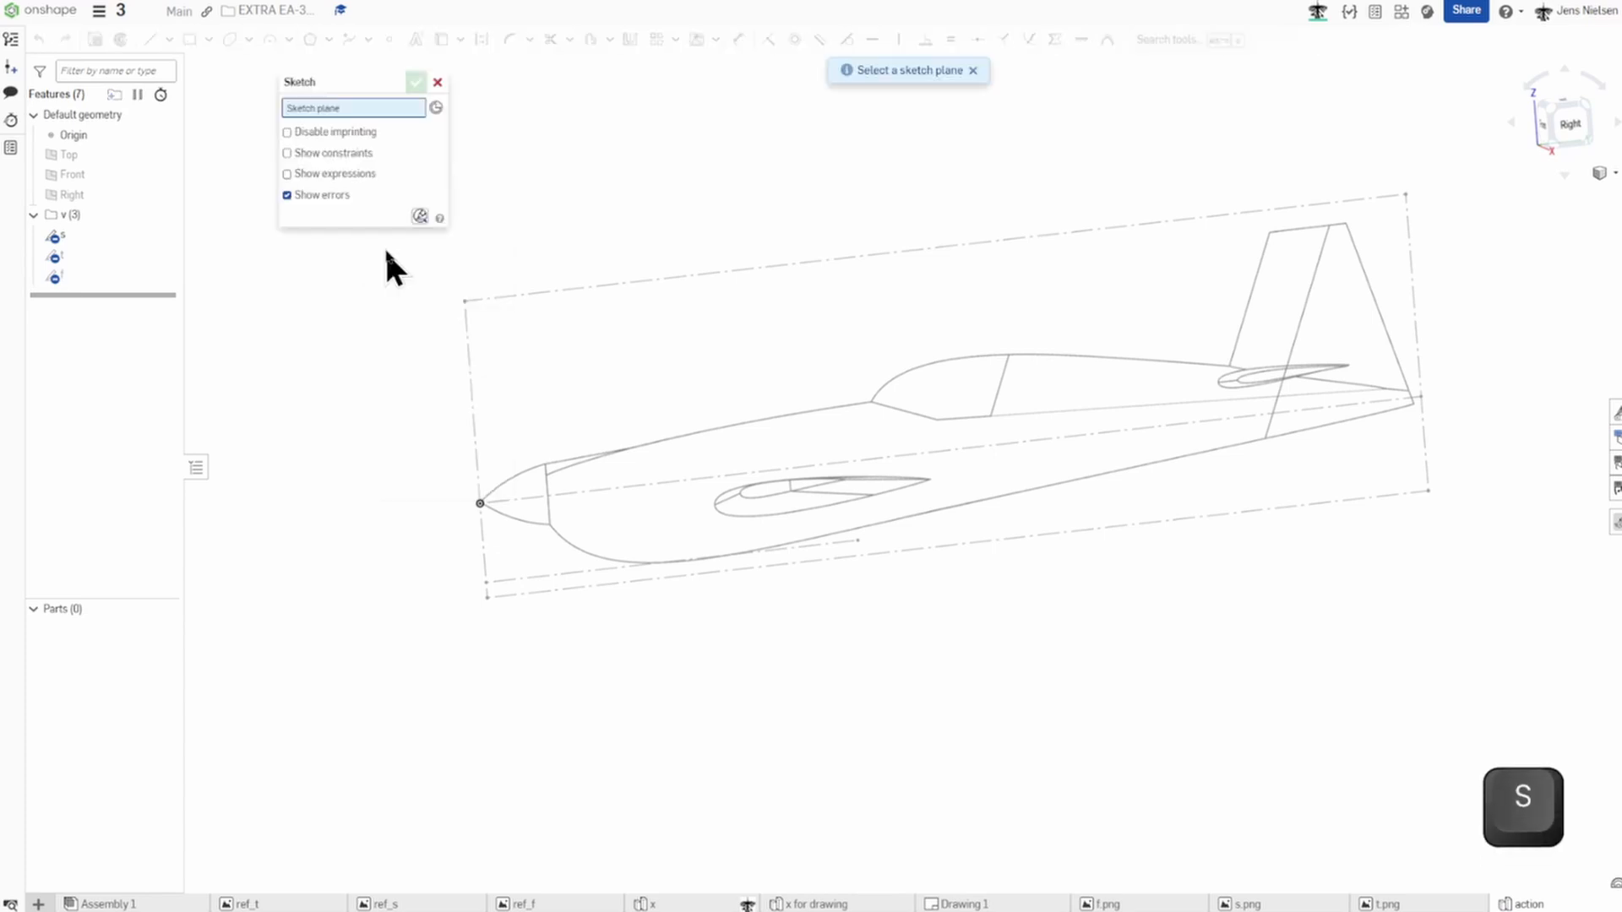
pyautogui.click(111, 194)
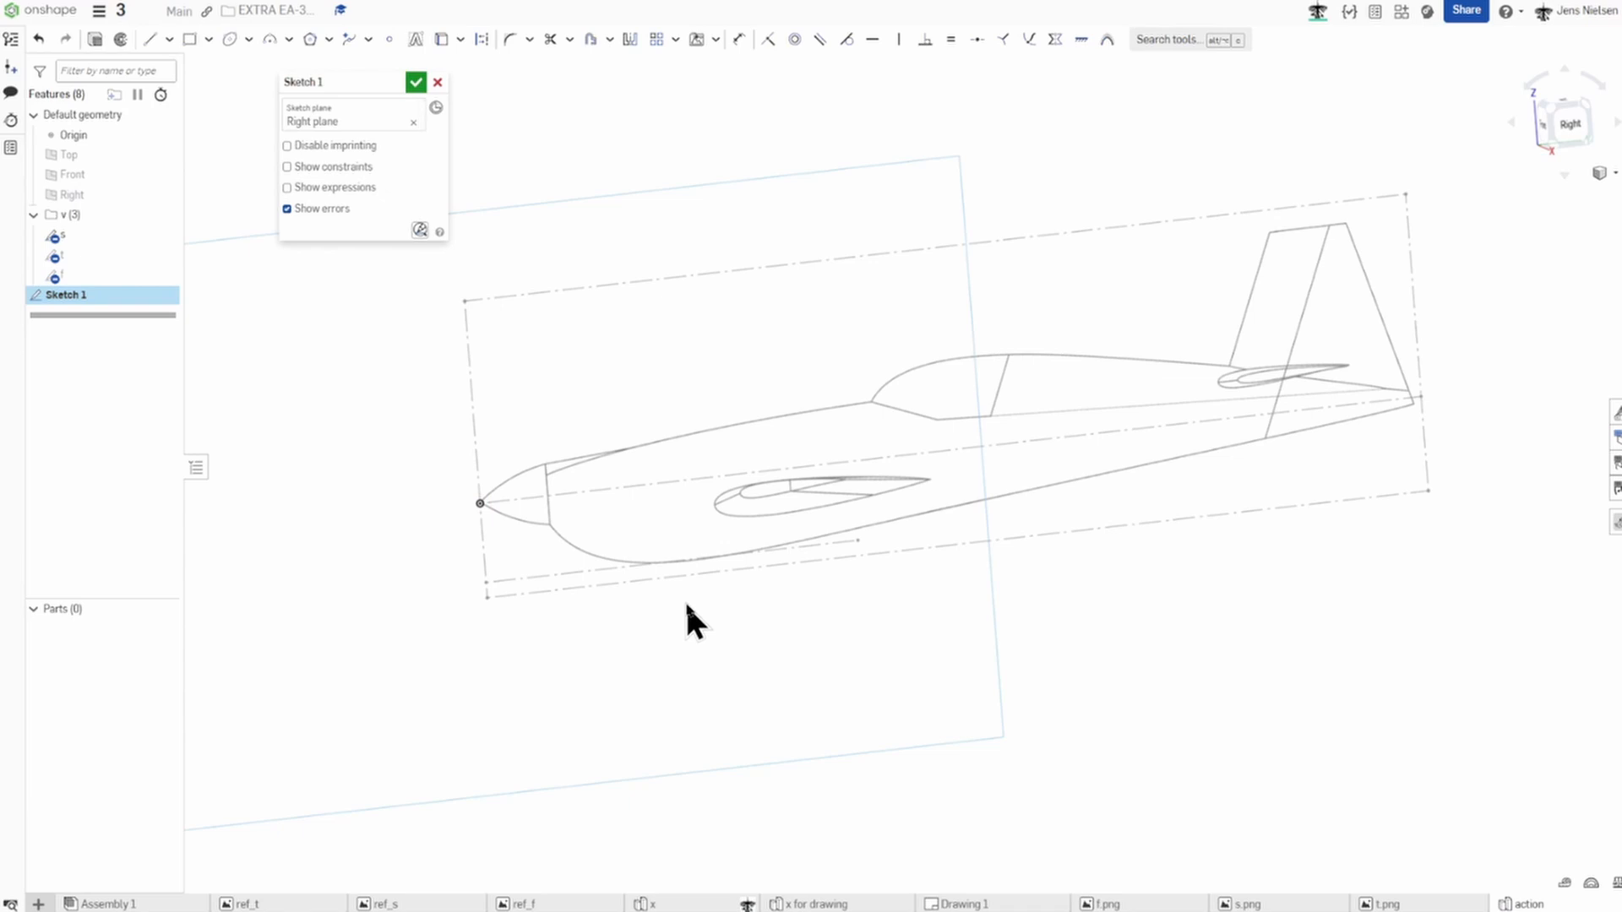
pyautogui.press('q')
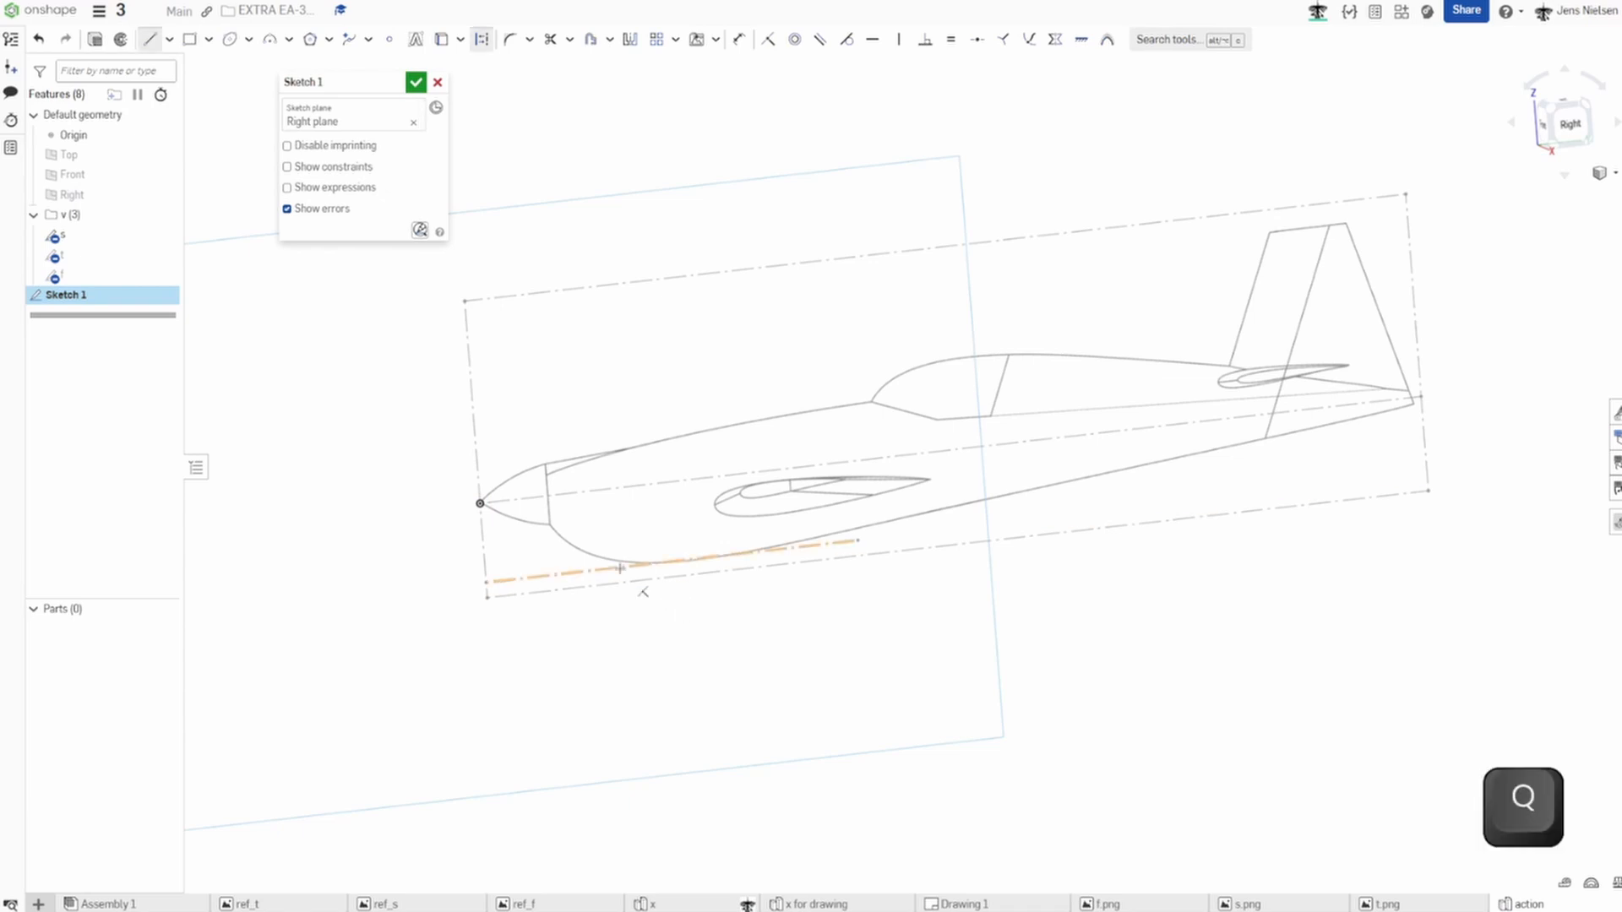
pyautogui.scroll(5, 617, 570)
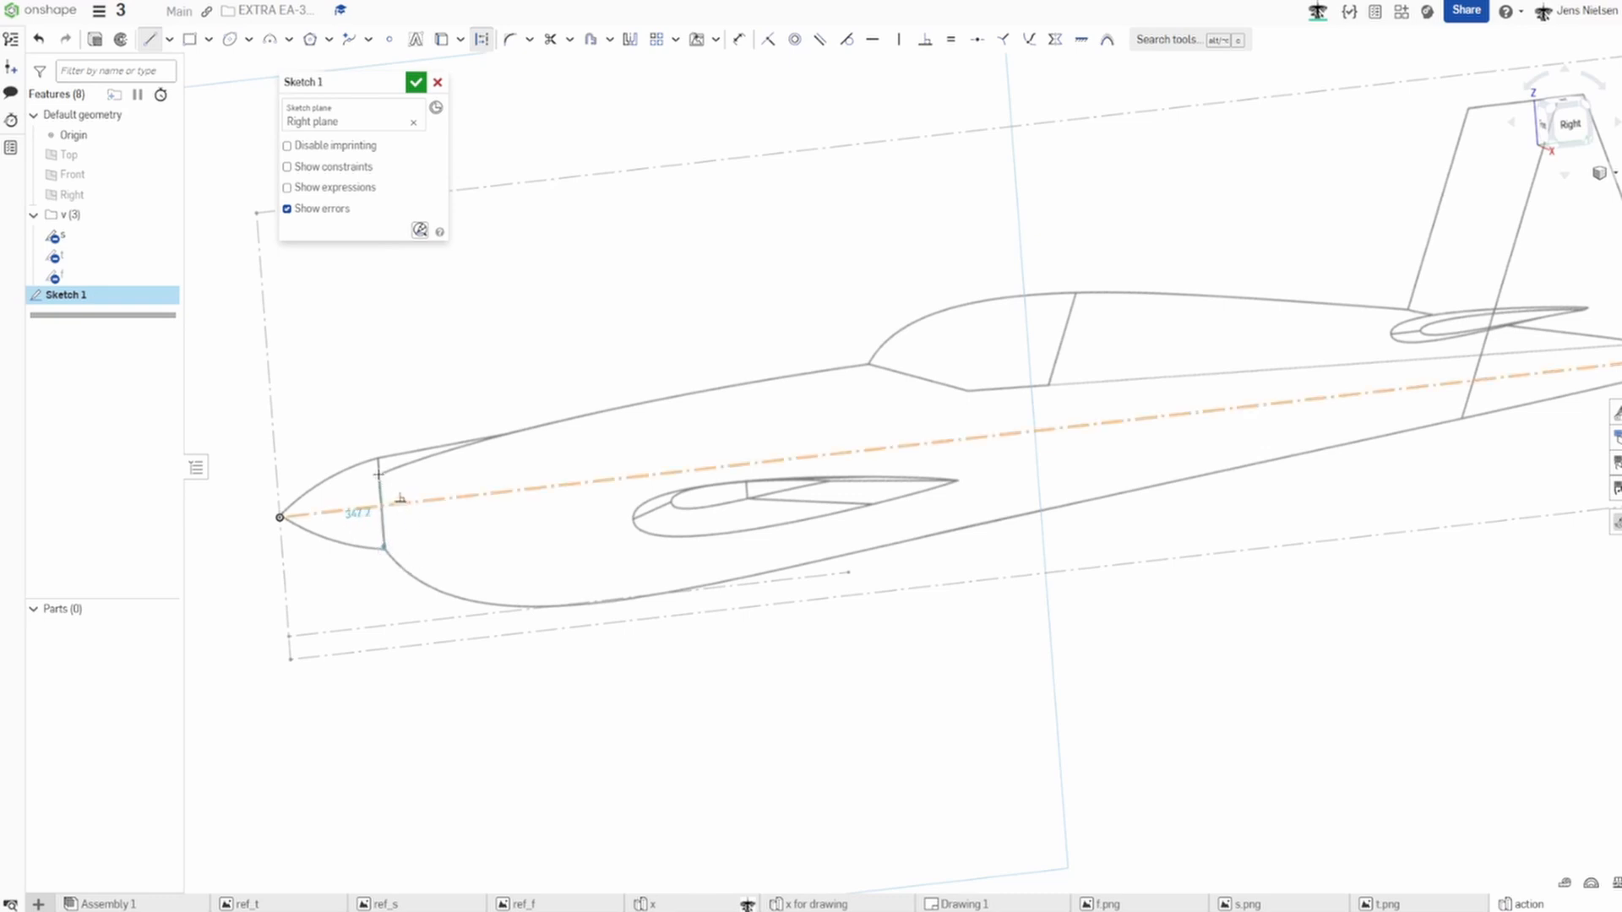
pyautogui.click(401, 498)
pyautogui.press('Escape')
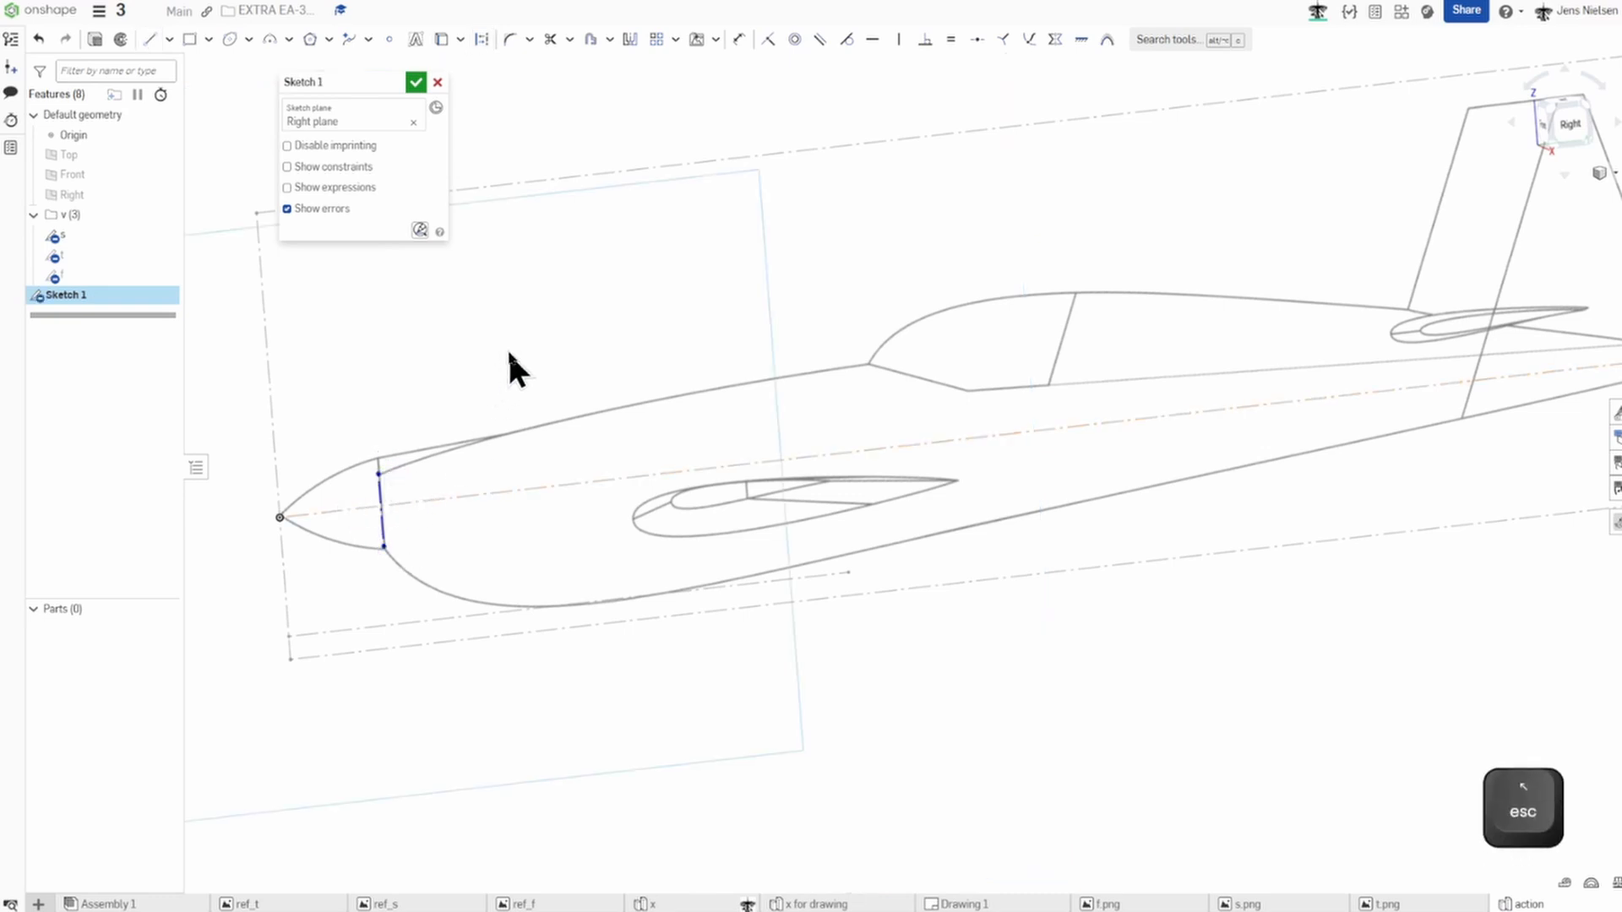
# Draw a spline along the fuselage belly from the construction line's lower end to the tail's lower corner, and shape its front handle to the reference.
pyautogui.scroll(-3, 505, 349)
pyautogui.press('n')
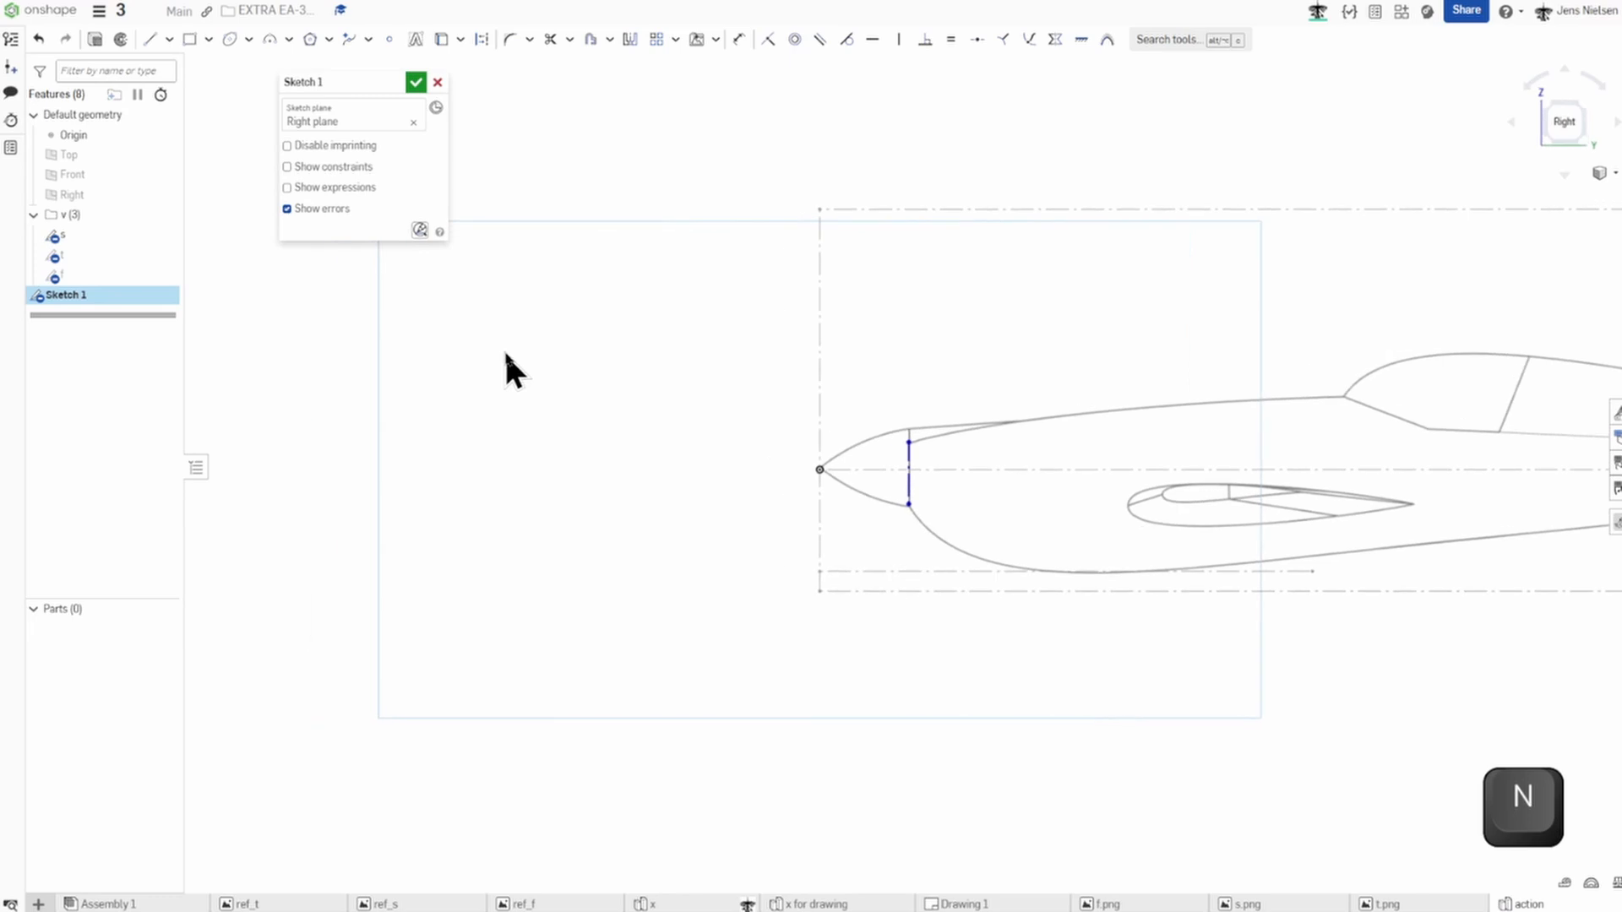
pyautogui.press('f')
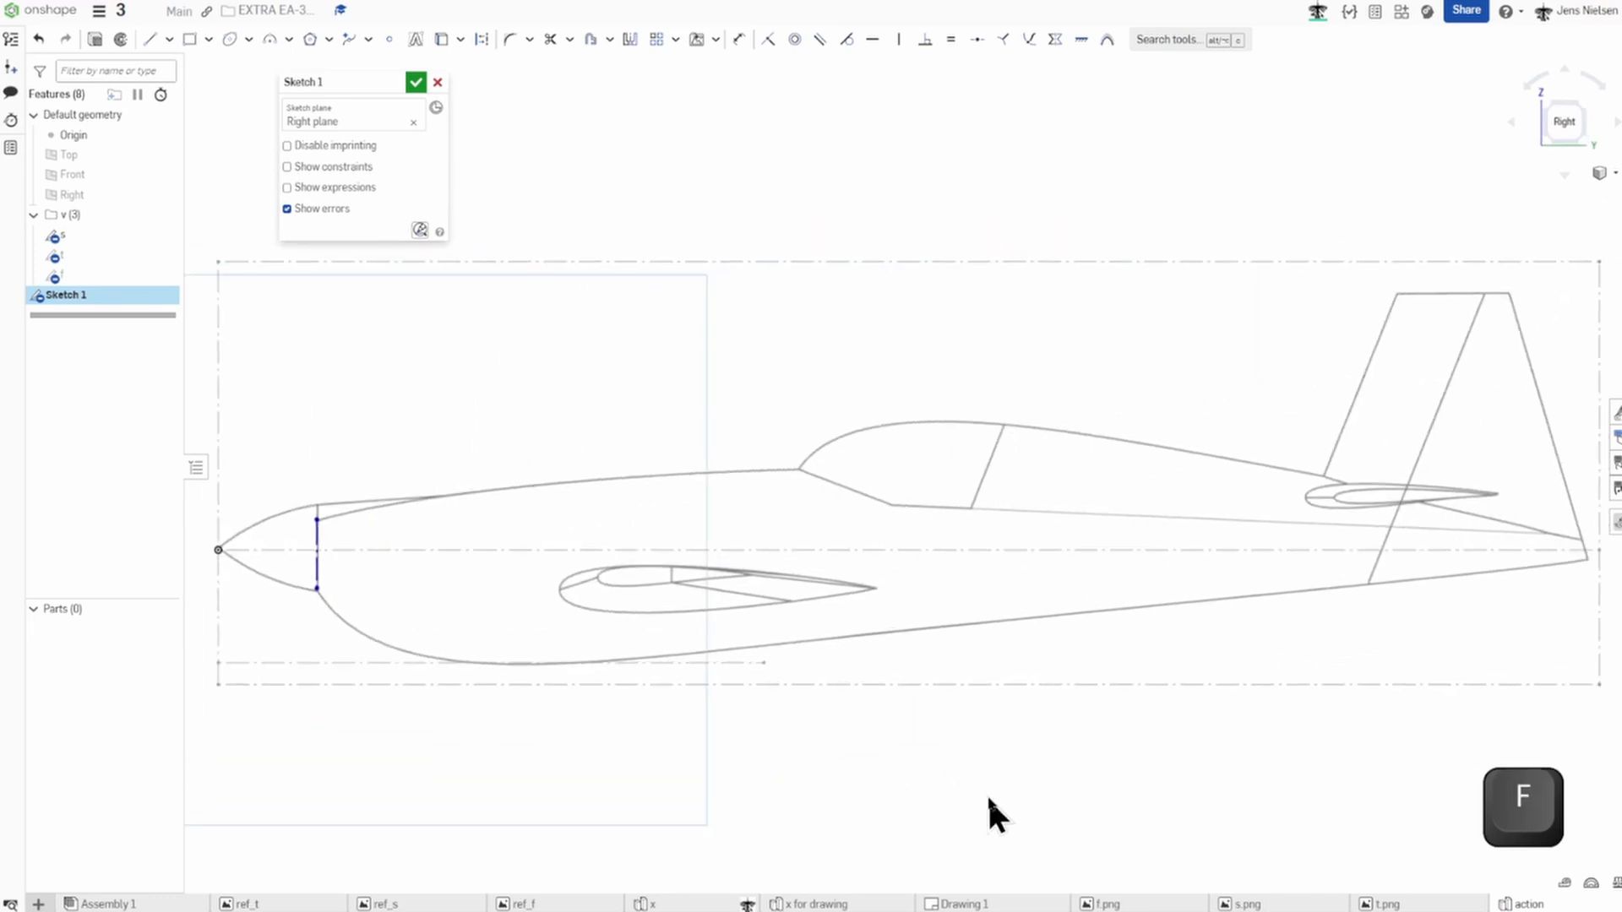
pyautogui.press('s')
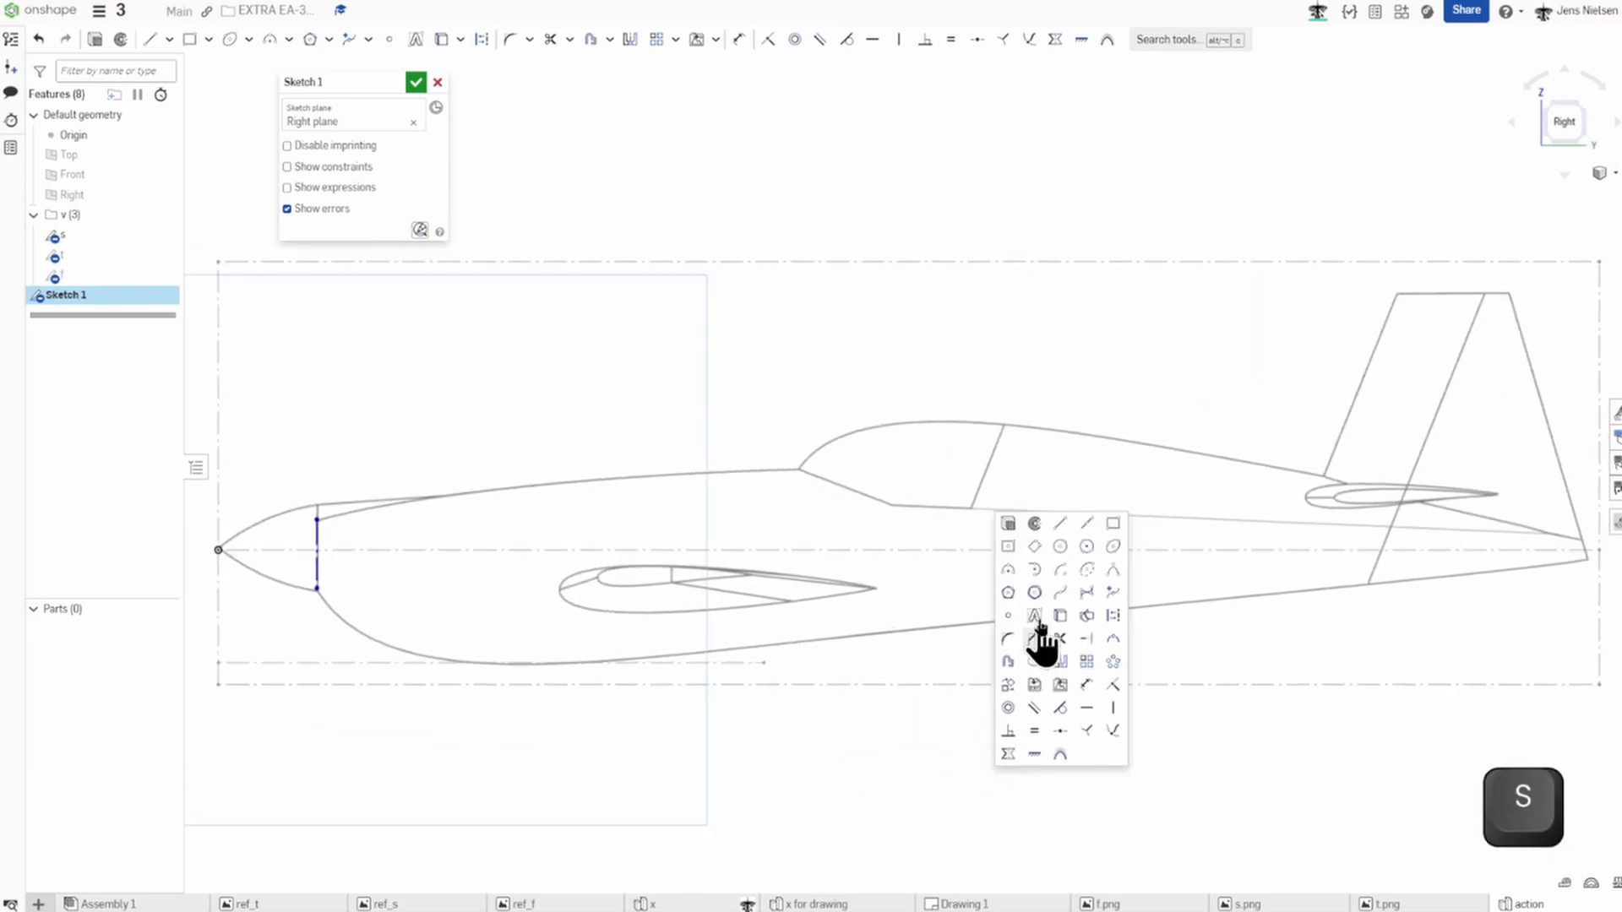
pyautogui.click(1063, 591)
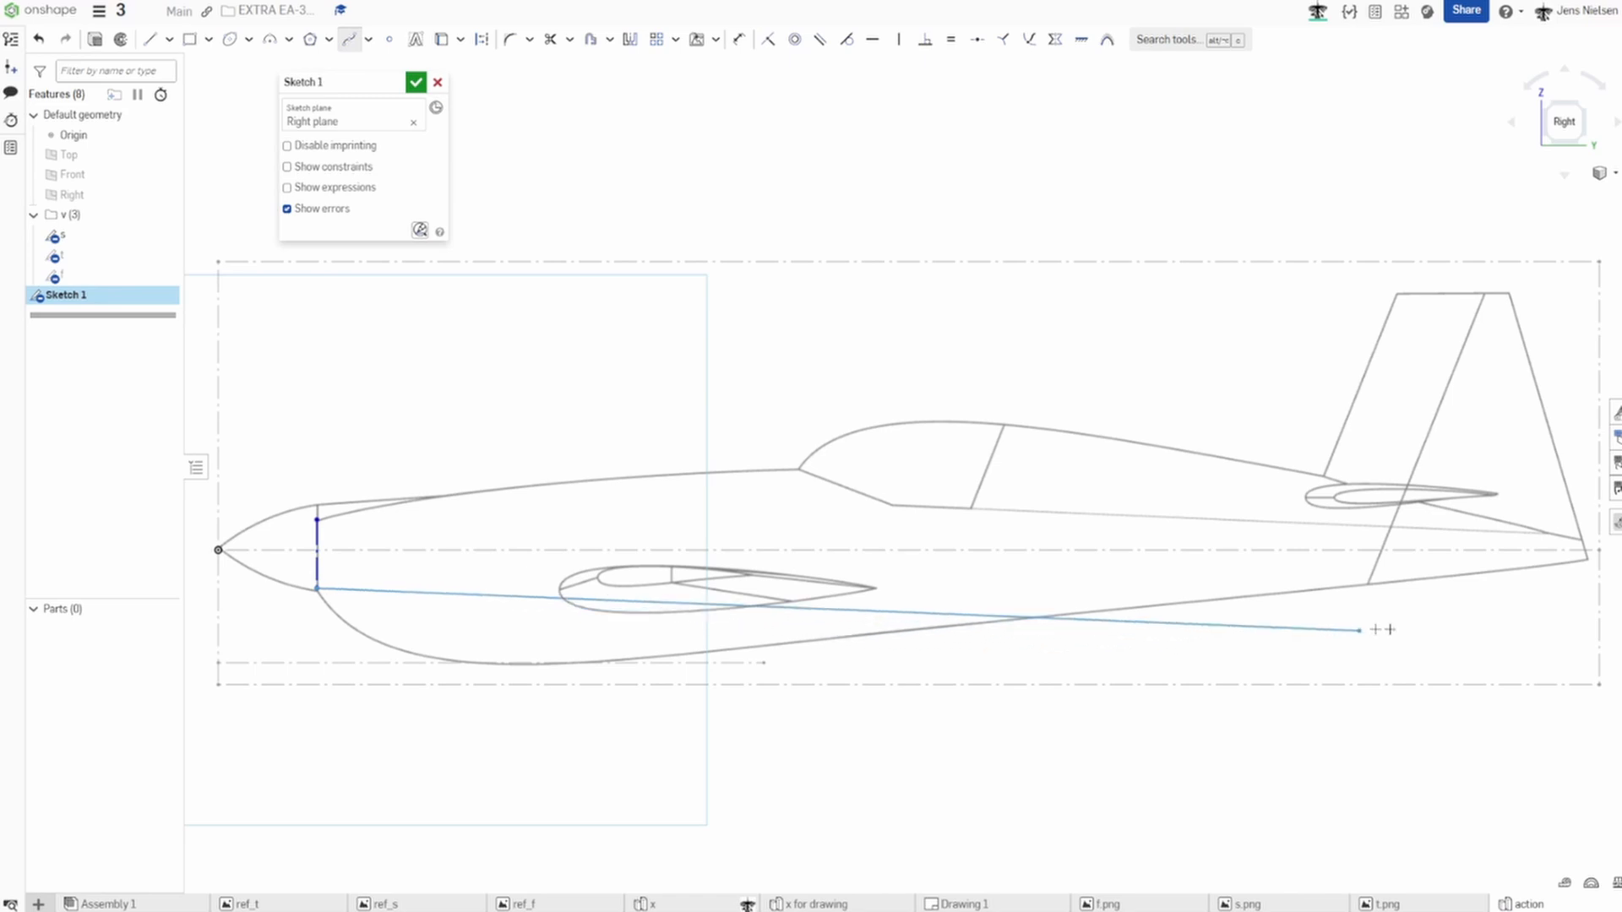
pyautogui.click(973, 624)
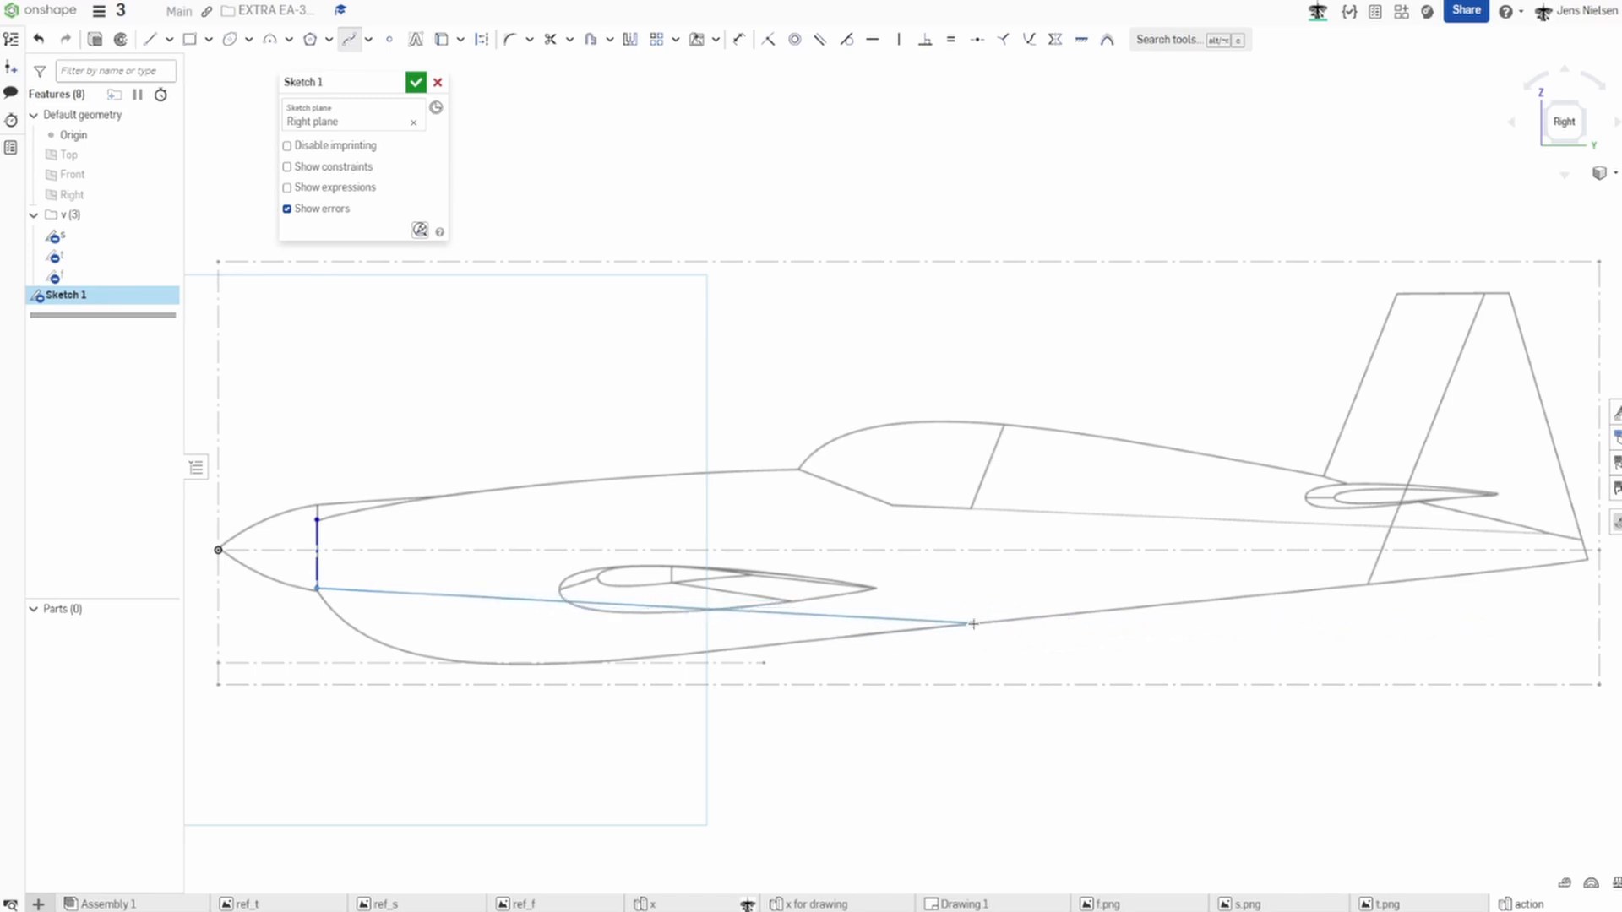
pyautogui.doubleClick(1588, 562)
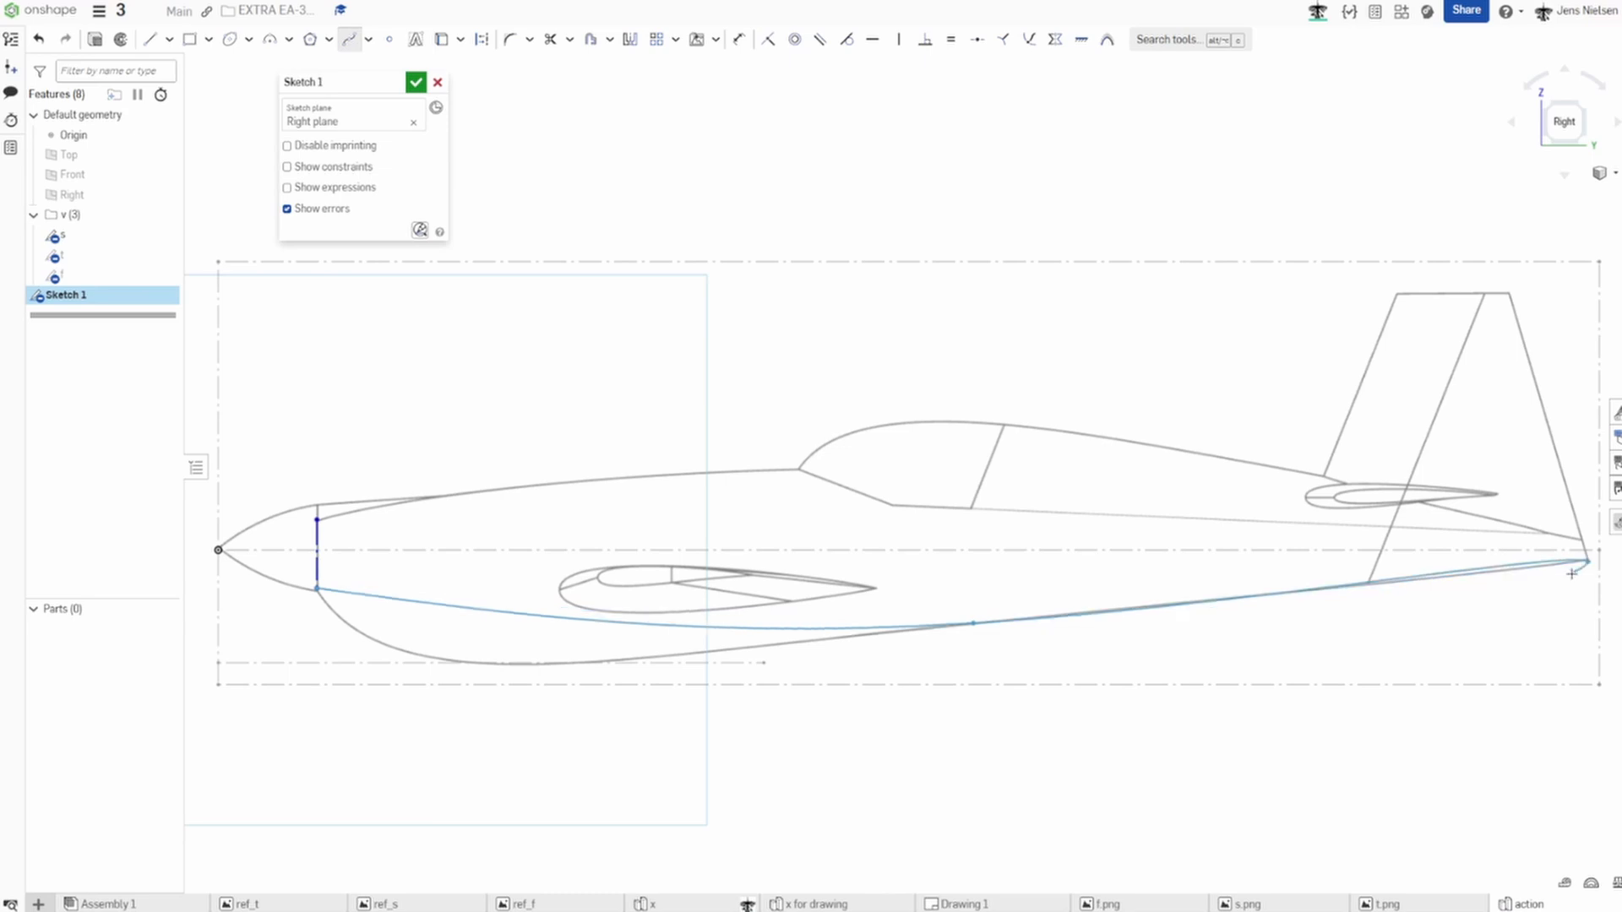
pyautogui.press('Escape')
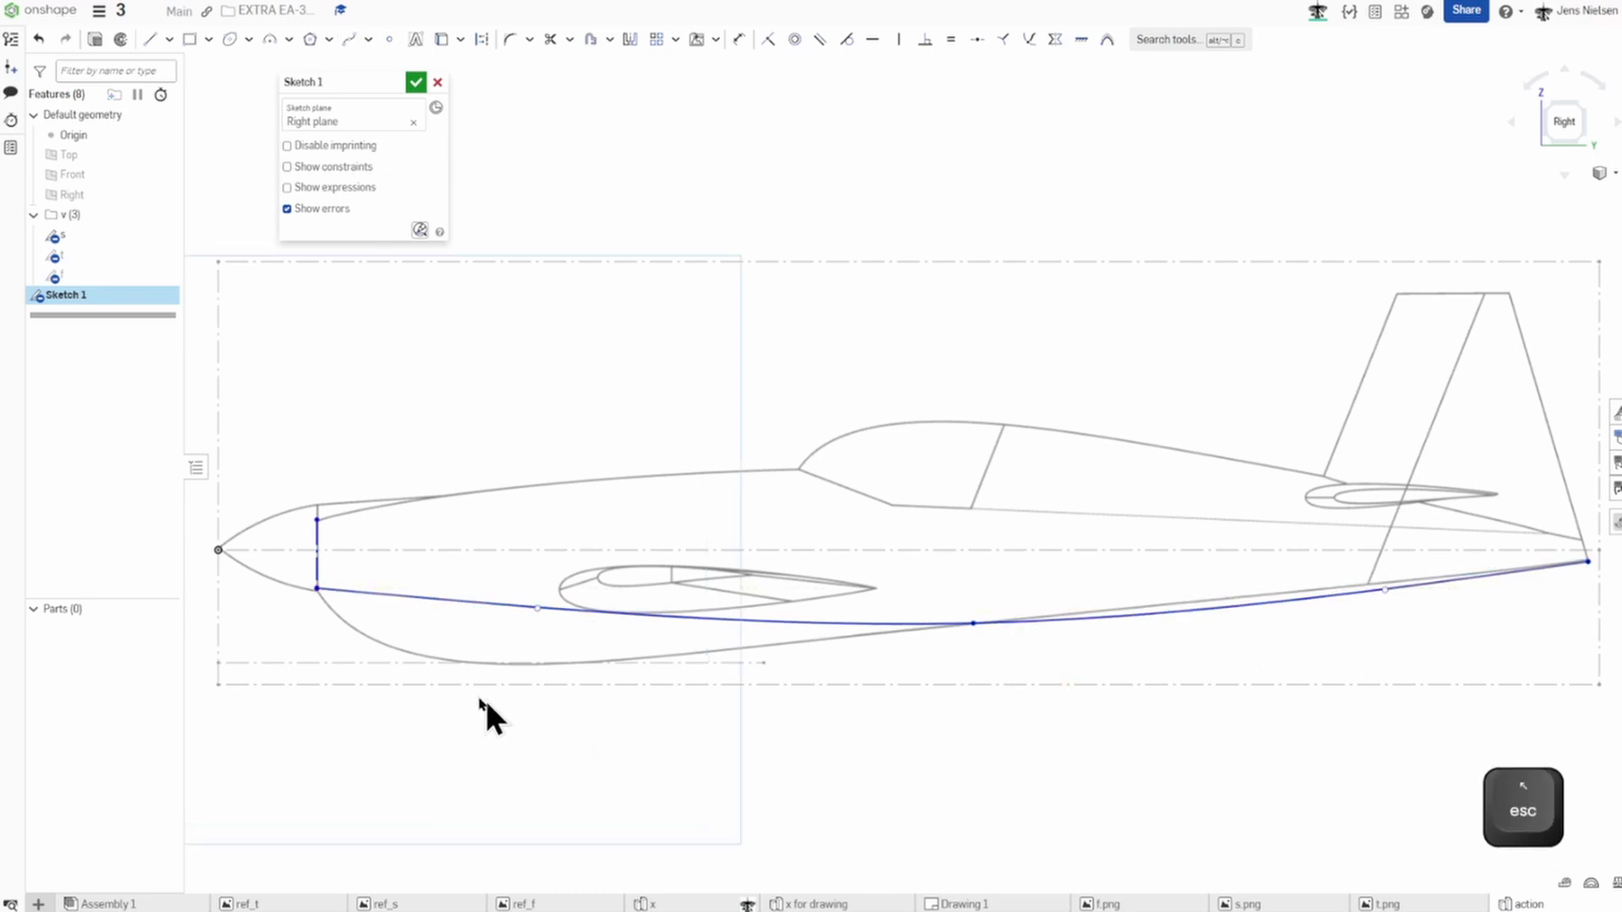
pyautogui.moveTo(535, 607); pyautogui.dragTo(392, 712)
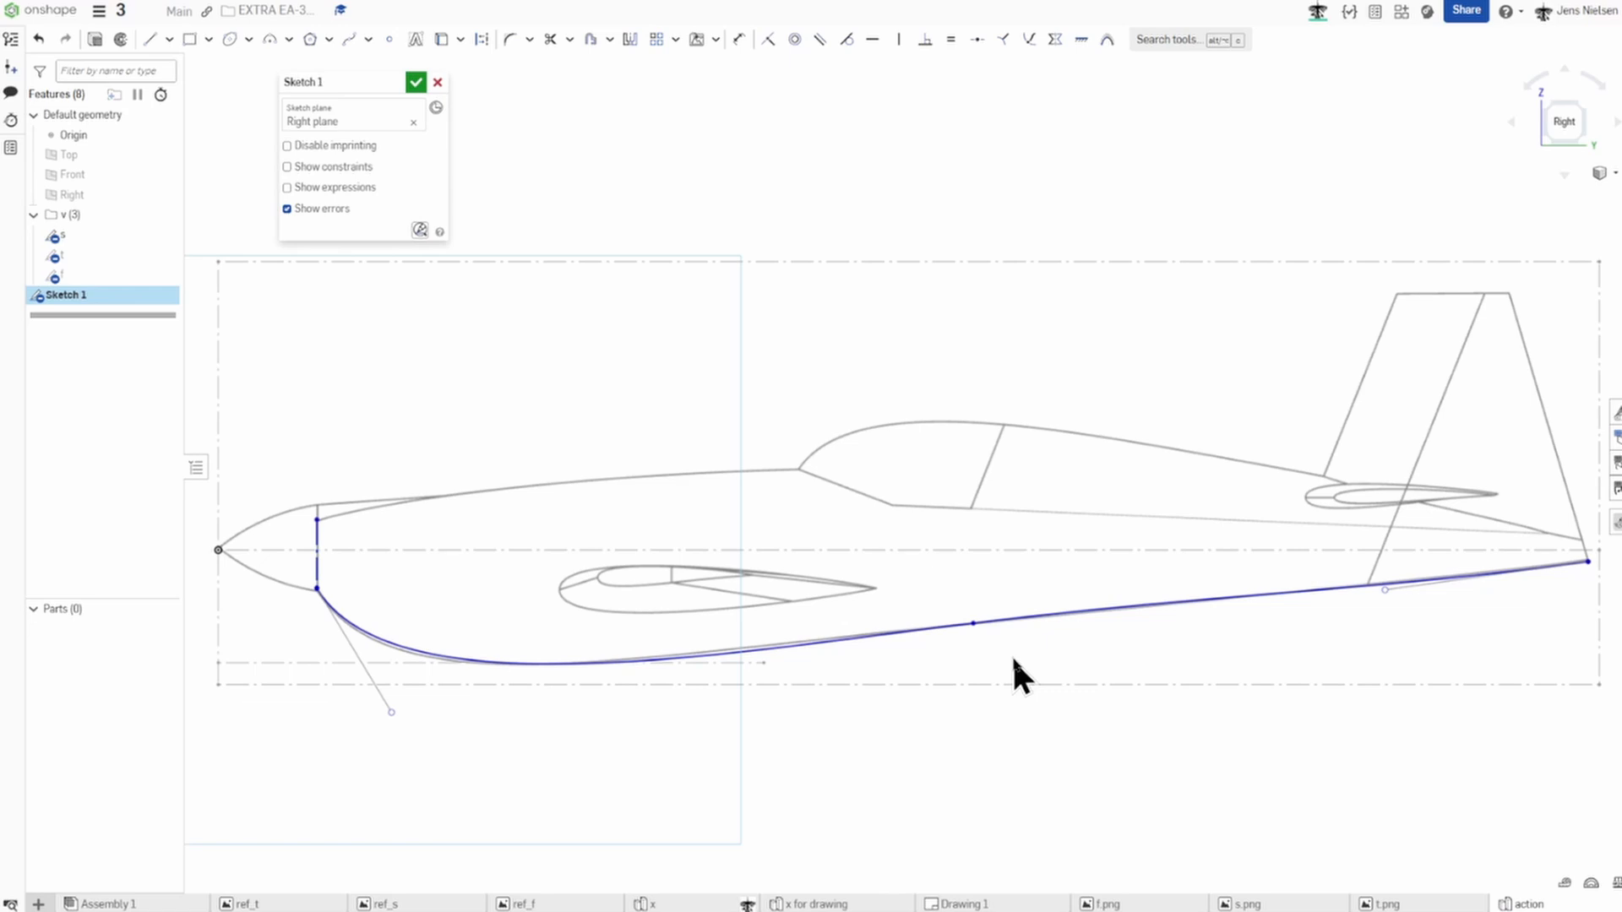
# Draw a two-point spline from the construction line's upper end to the tail's upper corner, and adjust both handles so it follows the cowling top.
pyautogui.press('s')
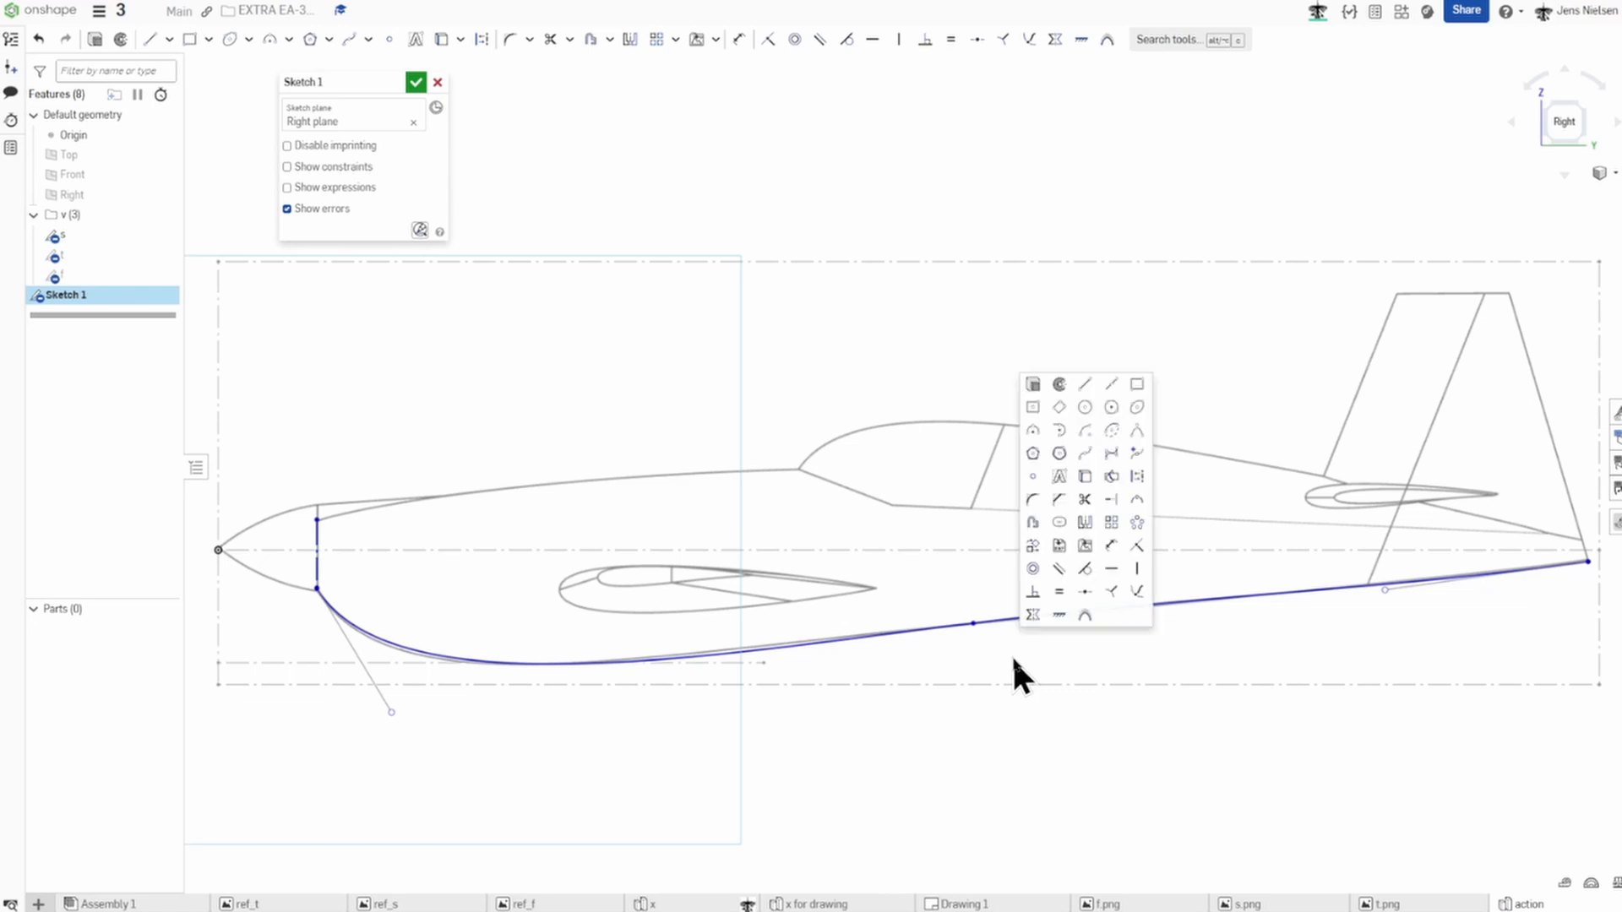
pyautogui.click(1073, 461)
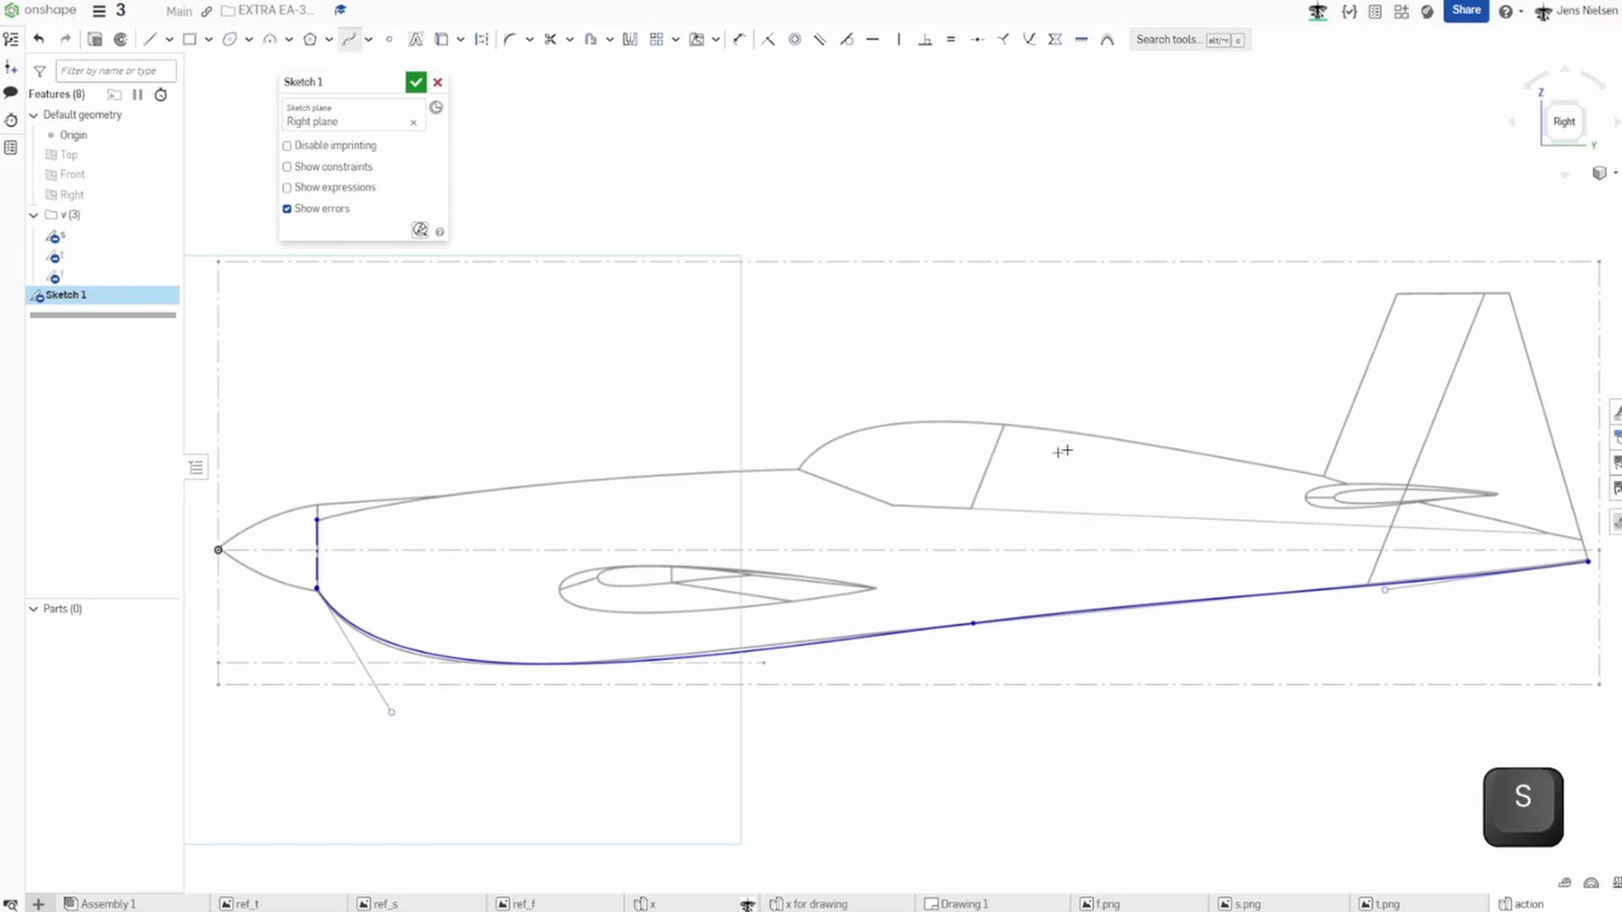
pyautogui.click(317, 520)
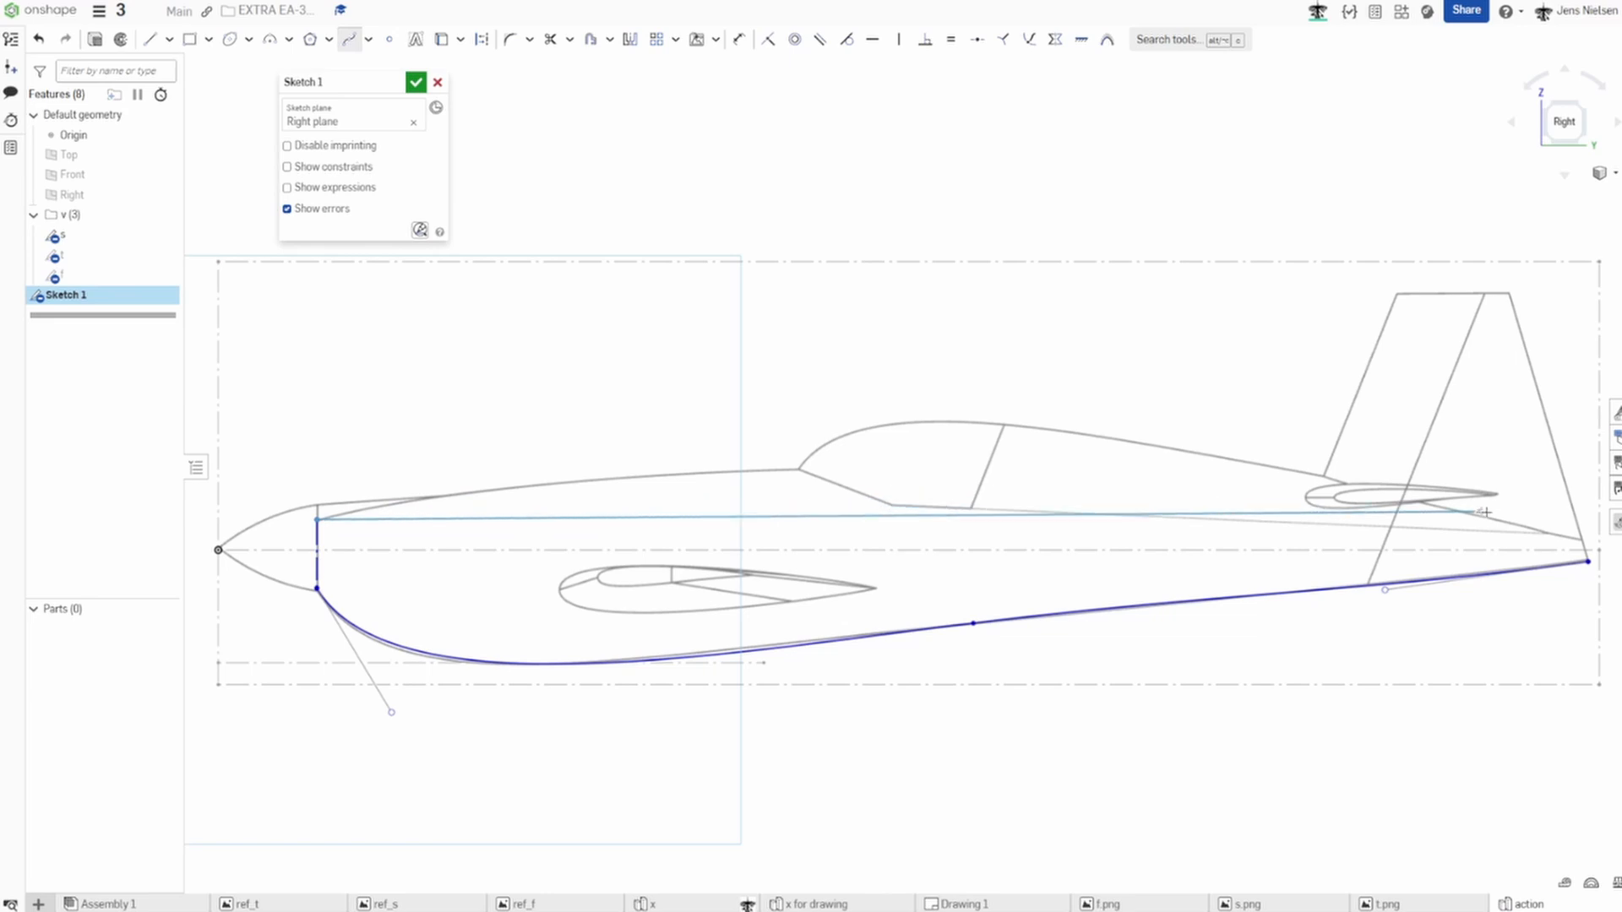
pyautogui.click(1581, 538)
pyautogui.press('Escape')
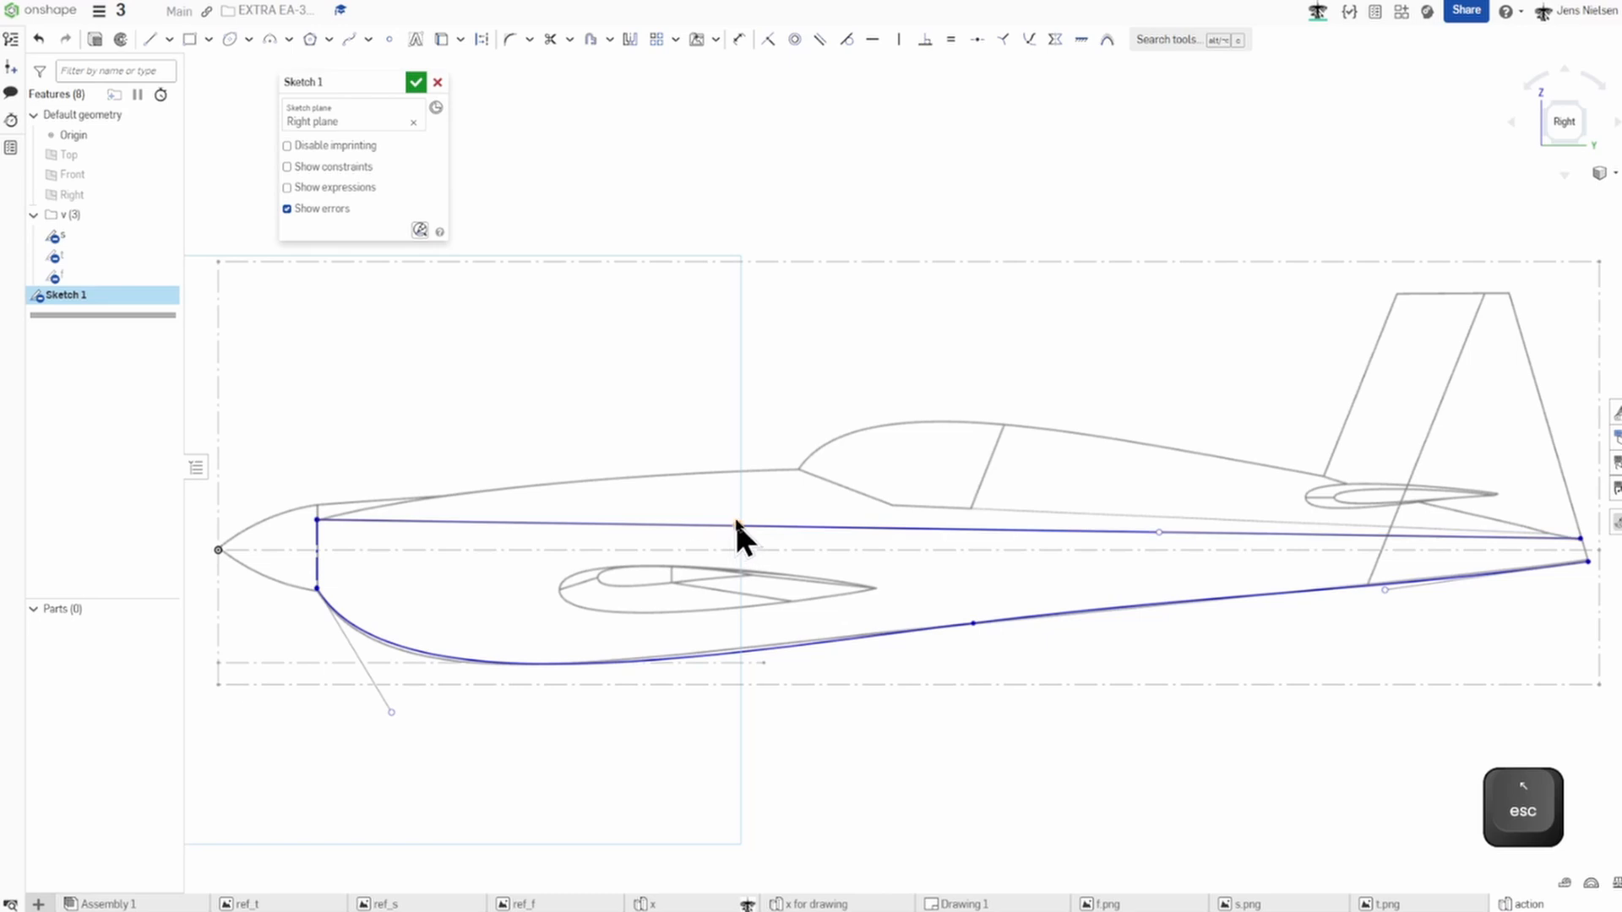
pyautogui.moveTo(738, 525); pyautogui.dragTo(791, 404)
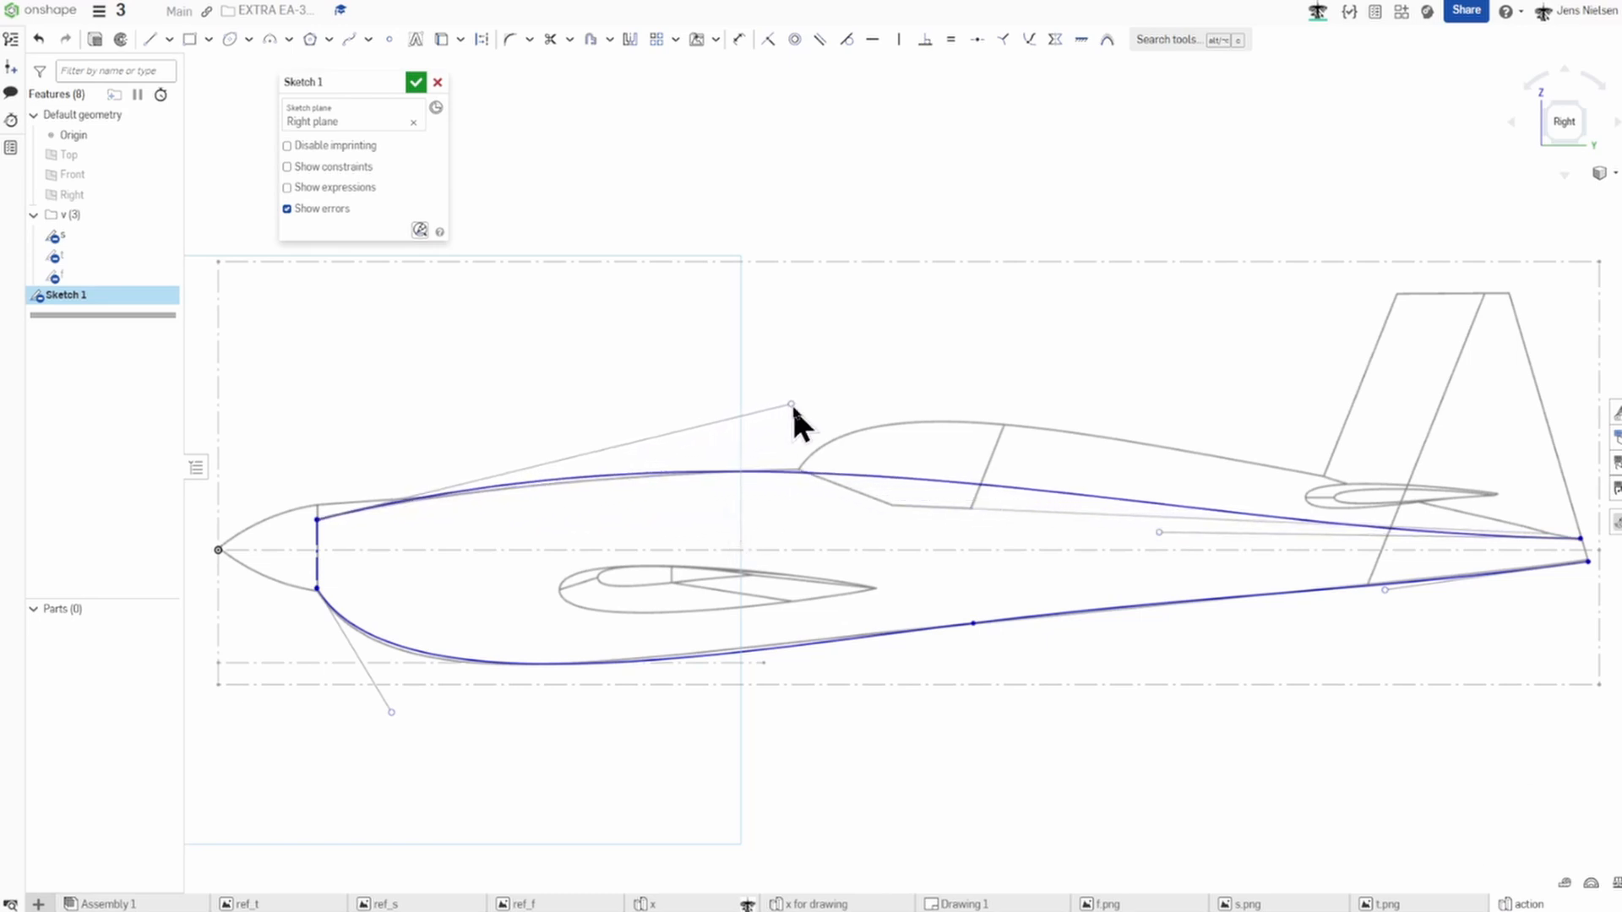
pyautogui.moveTo(1159, 532); pyautogui.dragTo(1269, 487)
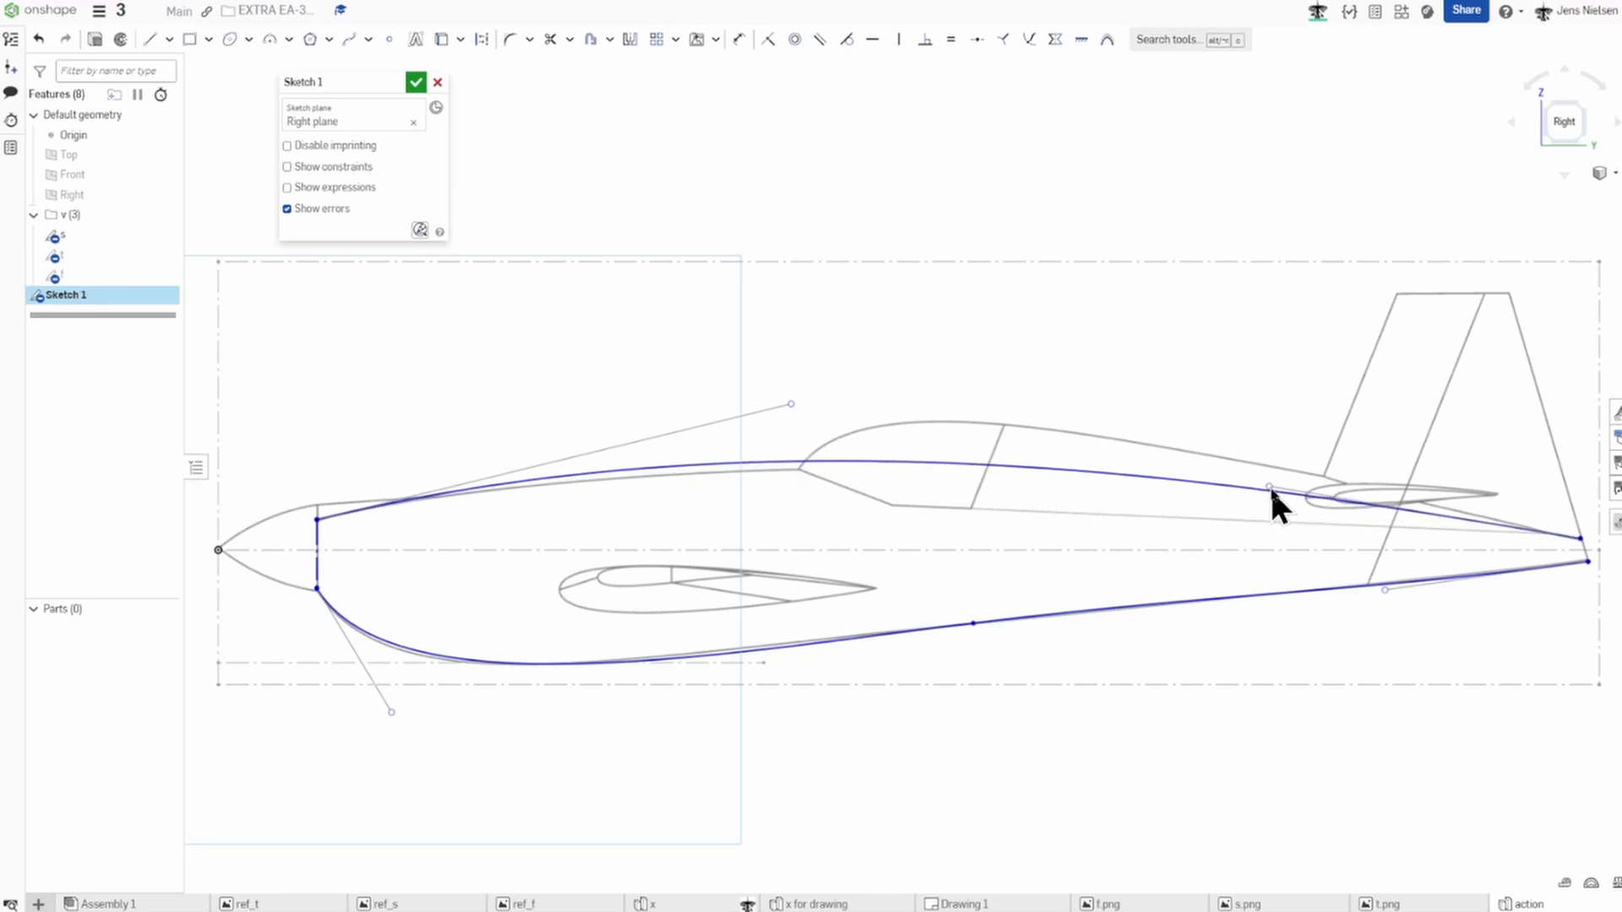
pyautogui.moveTo(795, 405); pyautogui.dragTo(791, 425)
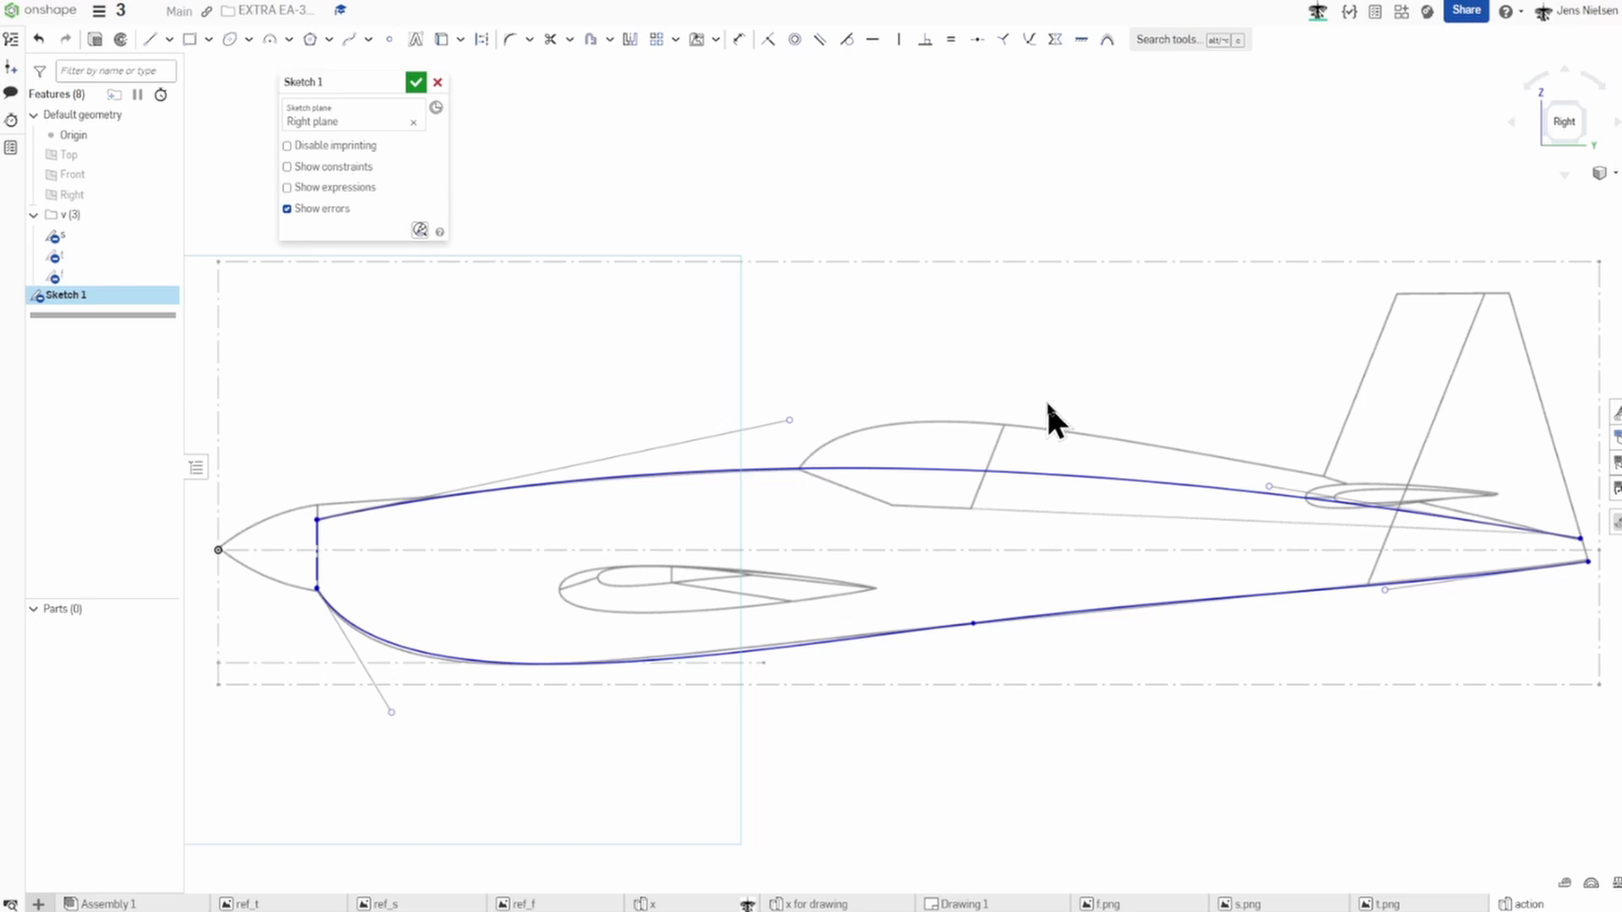
# Draw a spline from the canopy's front over its highest part to the upper tail point, and shape its front handle to the canopy outline.
pyautogui.press('s')
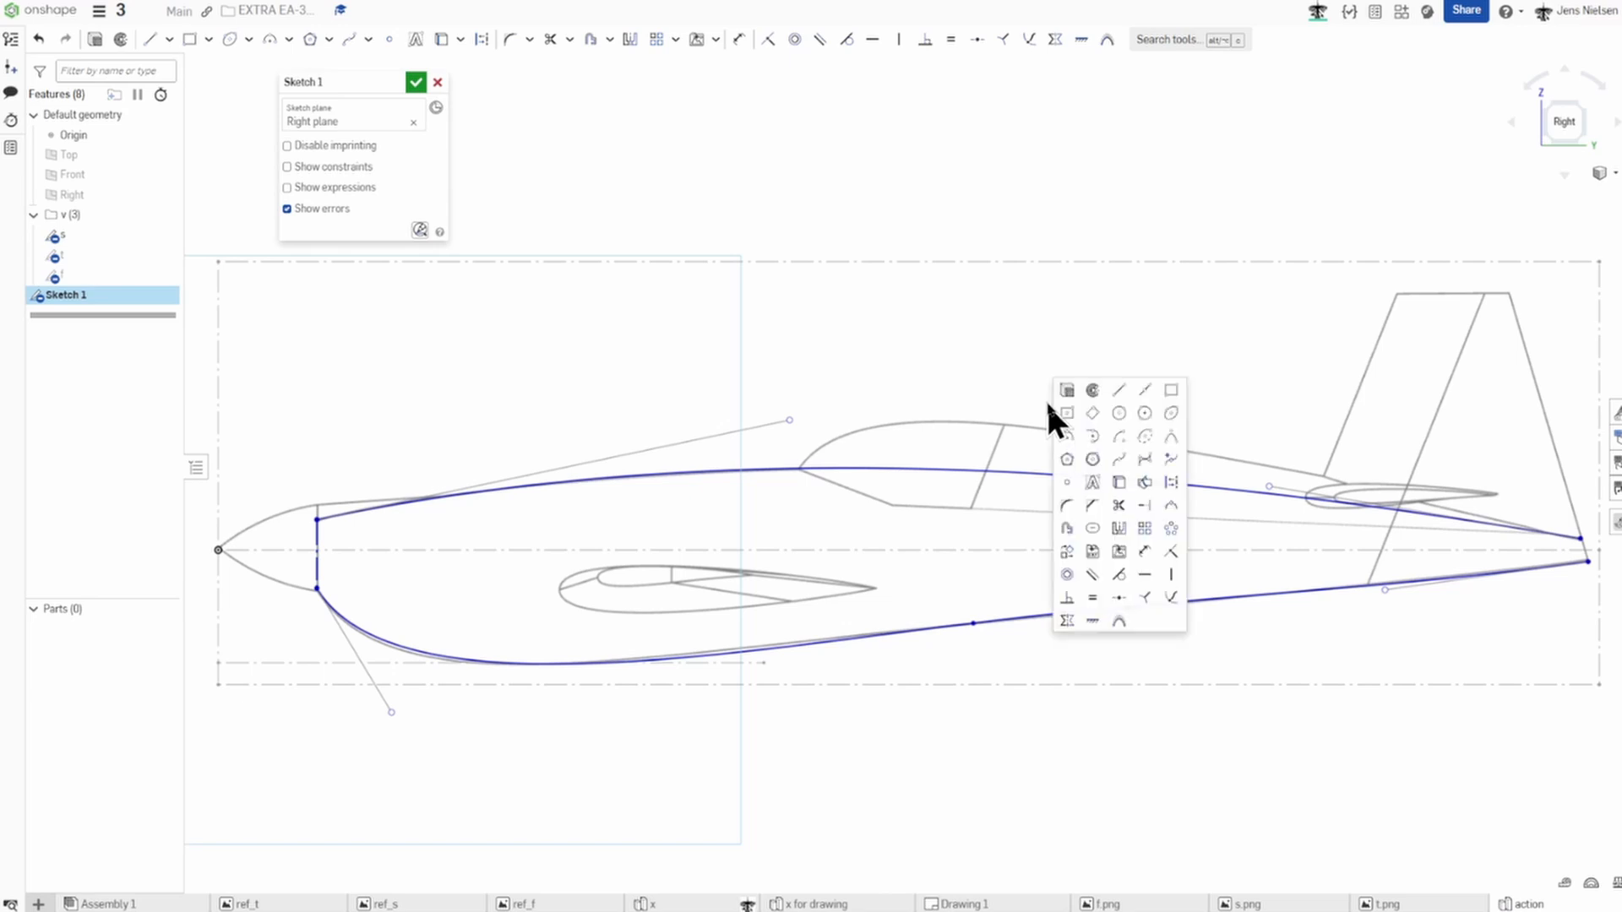
pyautogui.click(1119, 439)
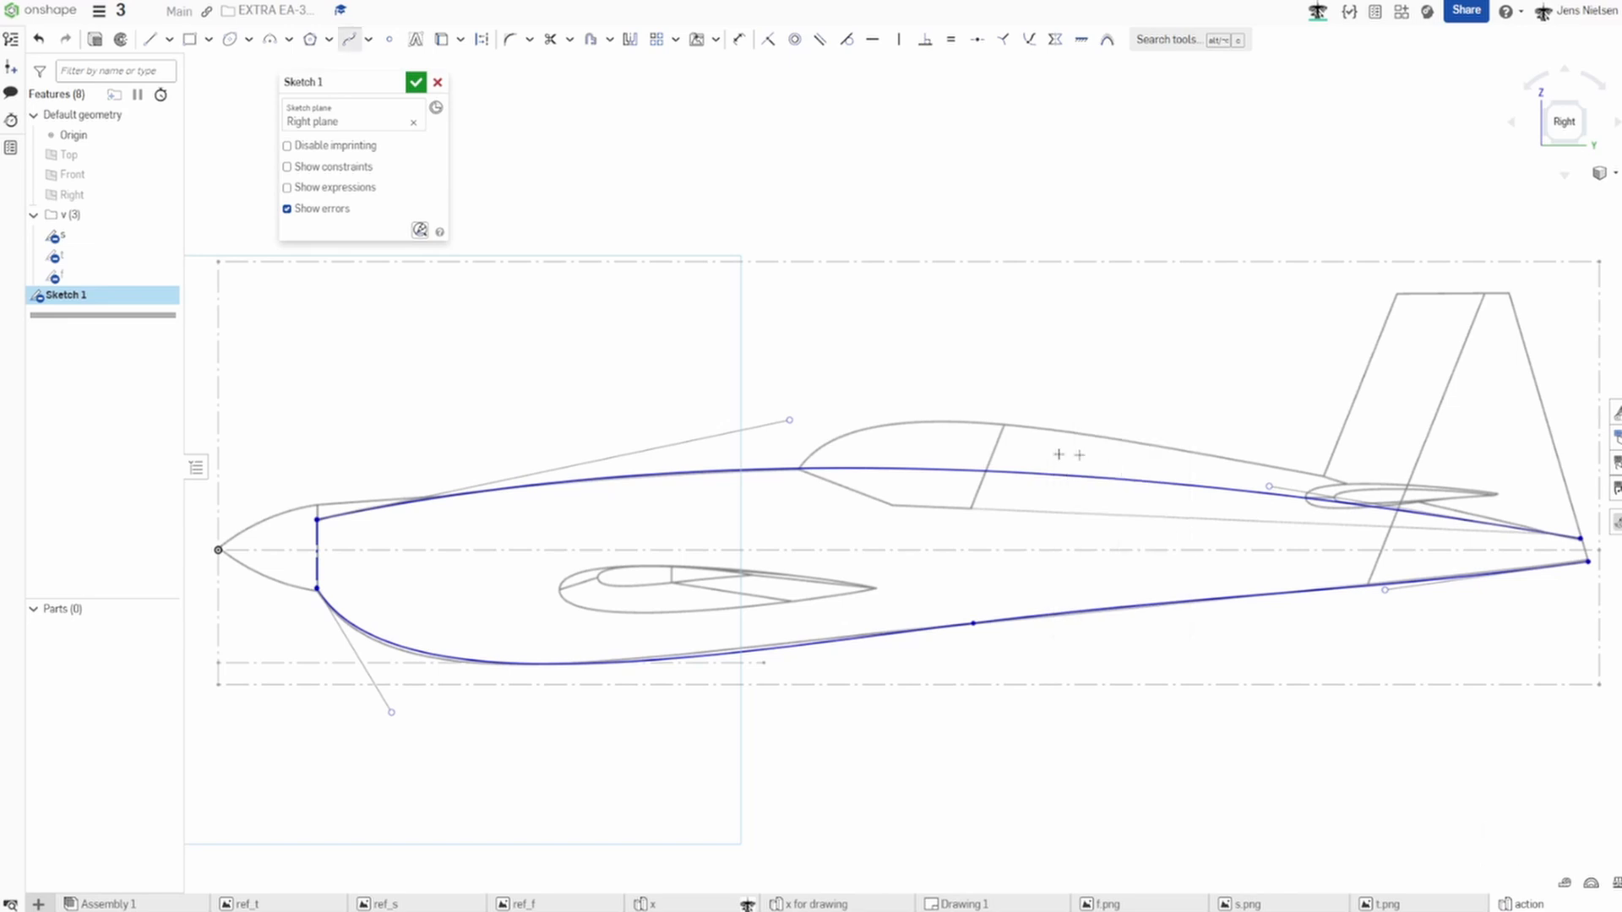
pyautogui.click(801, 470)
pyautogui.moveTo(932, 422); pyautogui.dragTo(882, 422, button='middle')
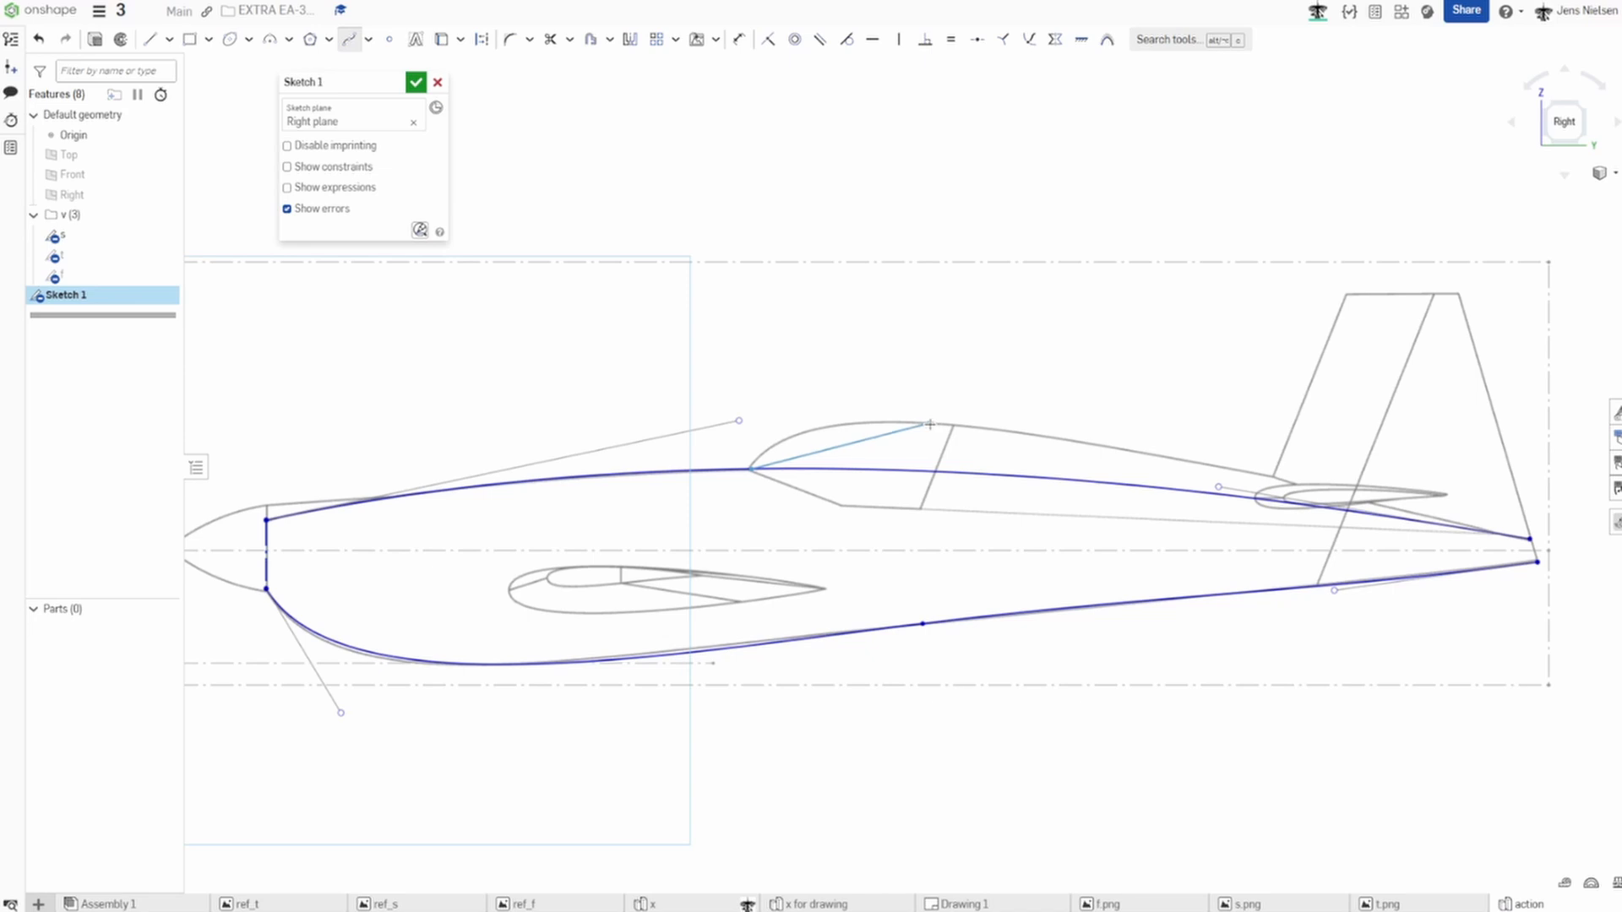
pyautogui.click(930, 424)
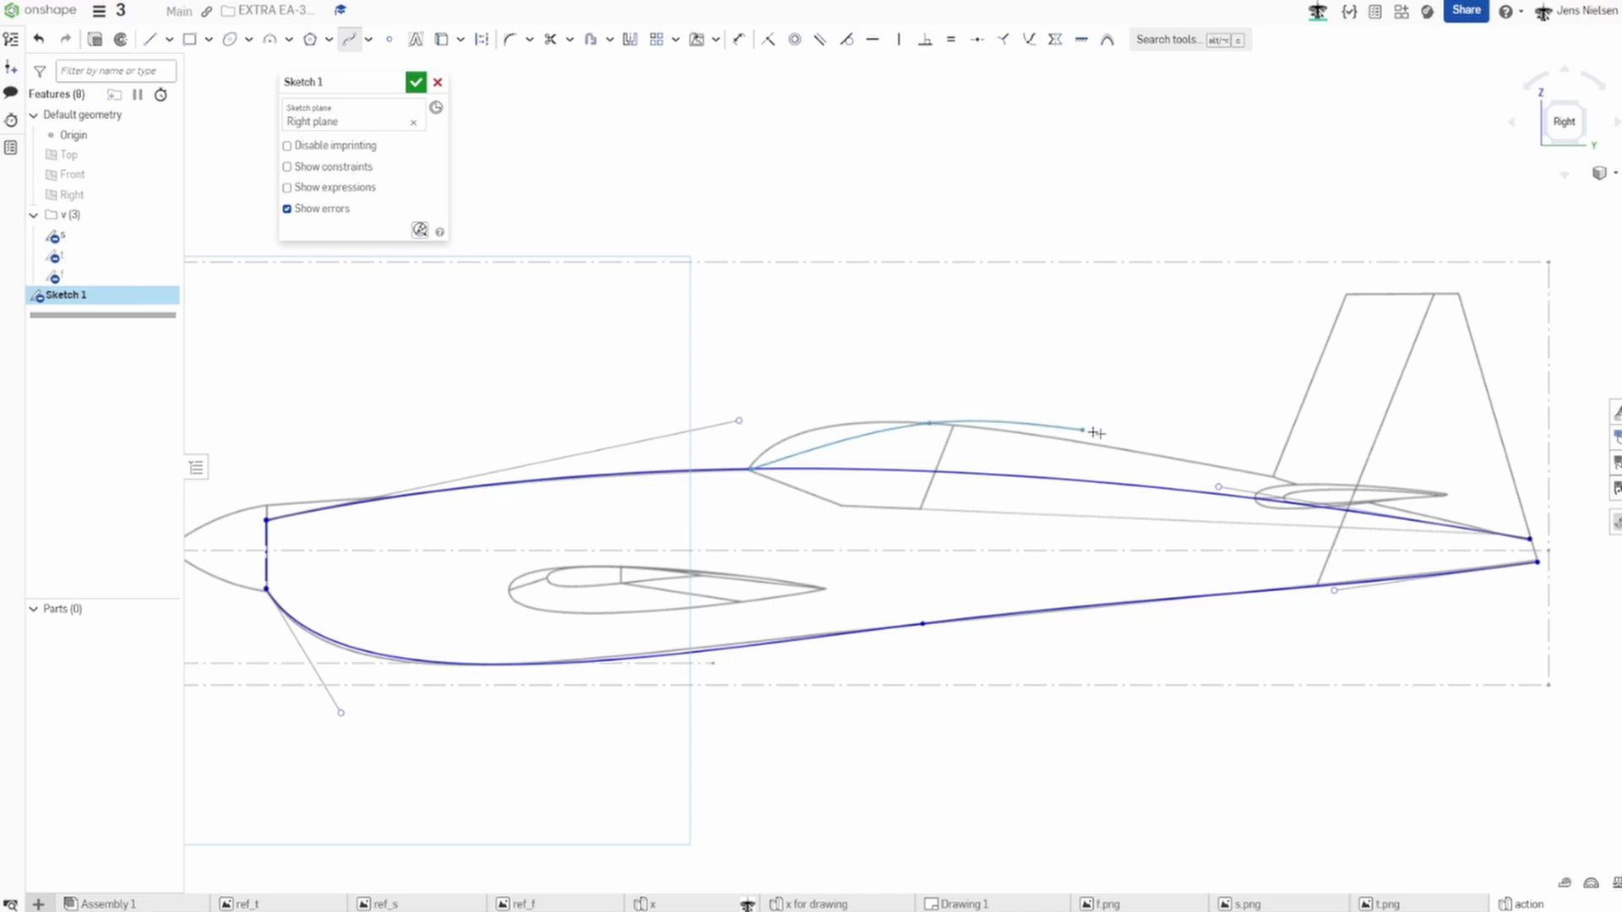
pyautogui.click(1529, 537)
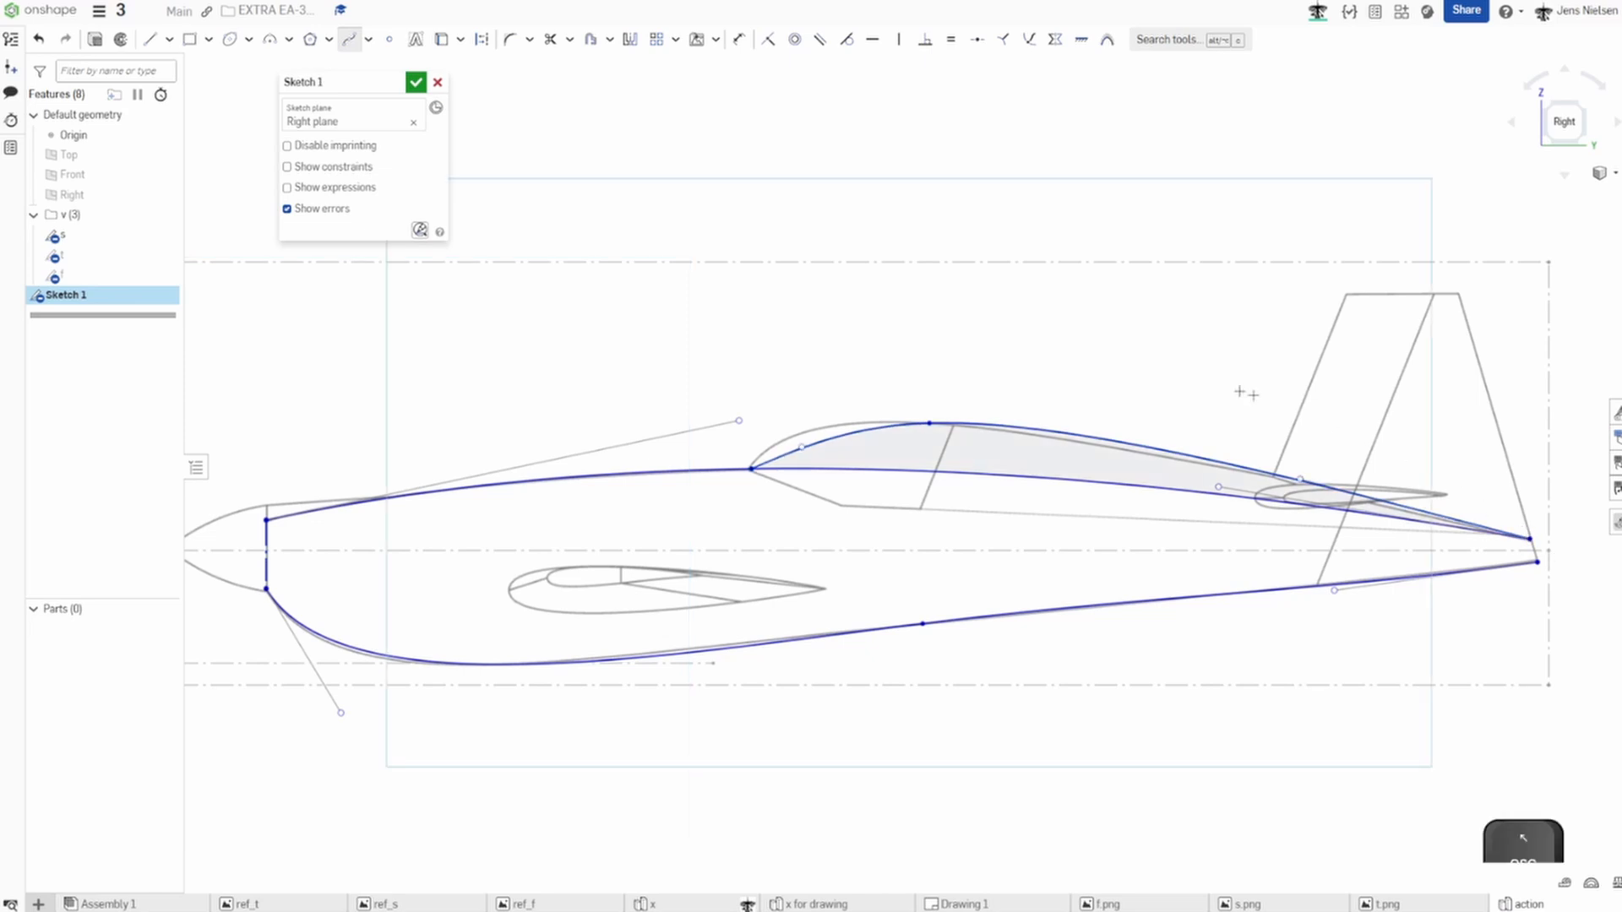
pyautogui.press('Escape')
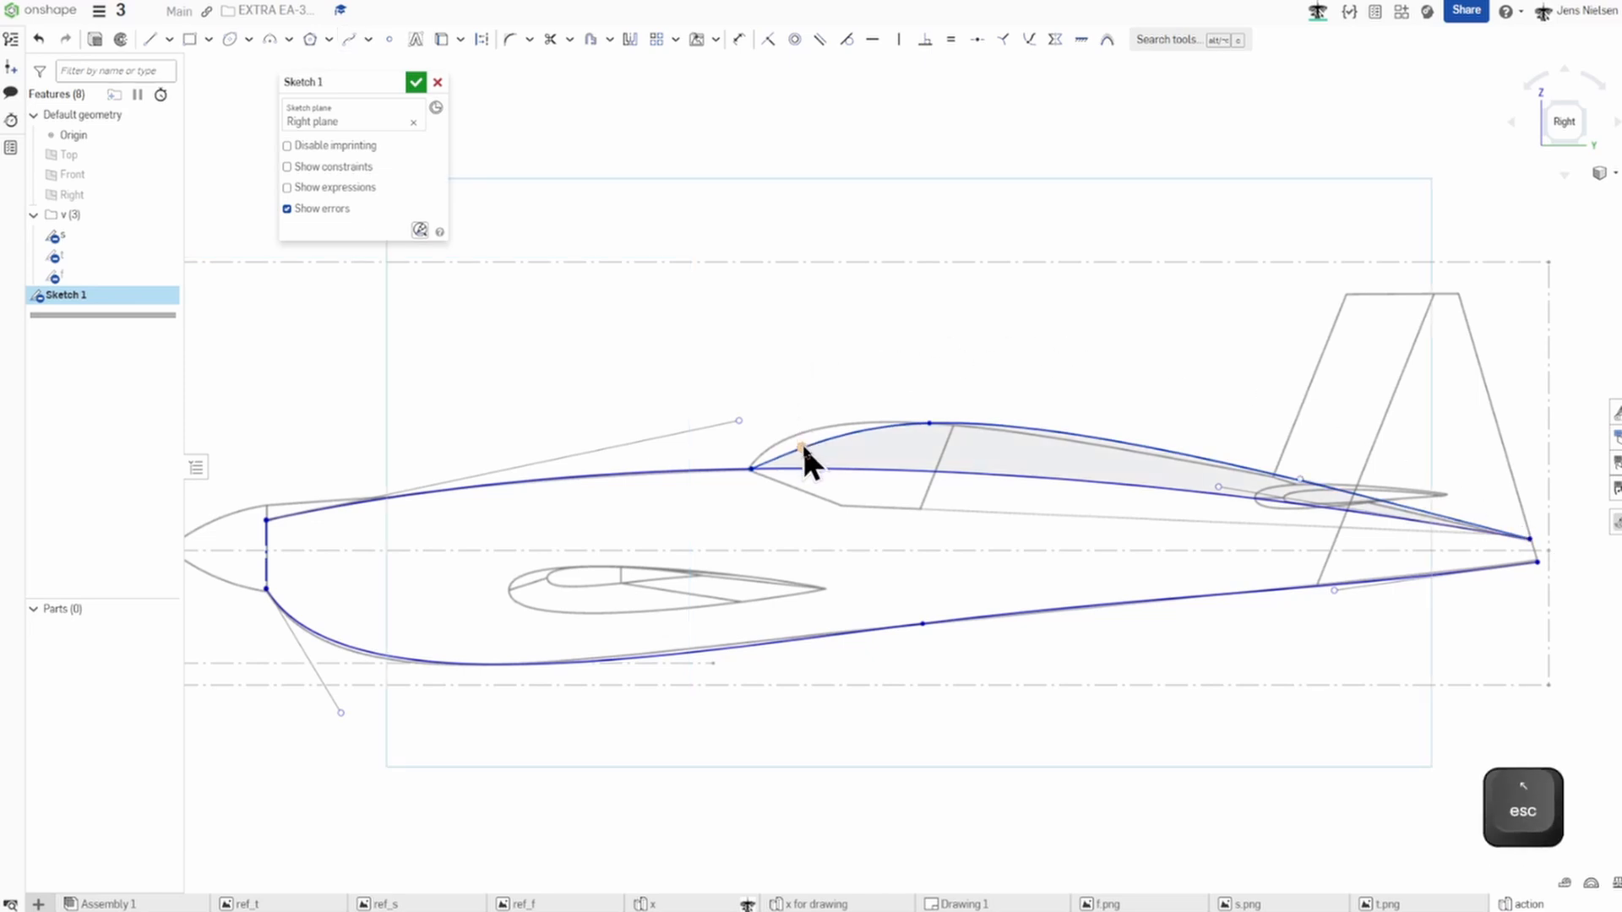
pyautogui.moveTo(802, 443); pyautogui.dragTo(789, 422)
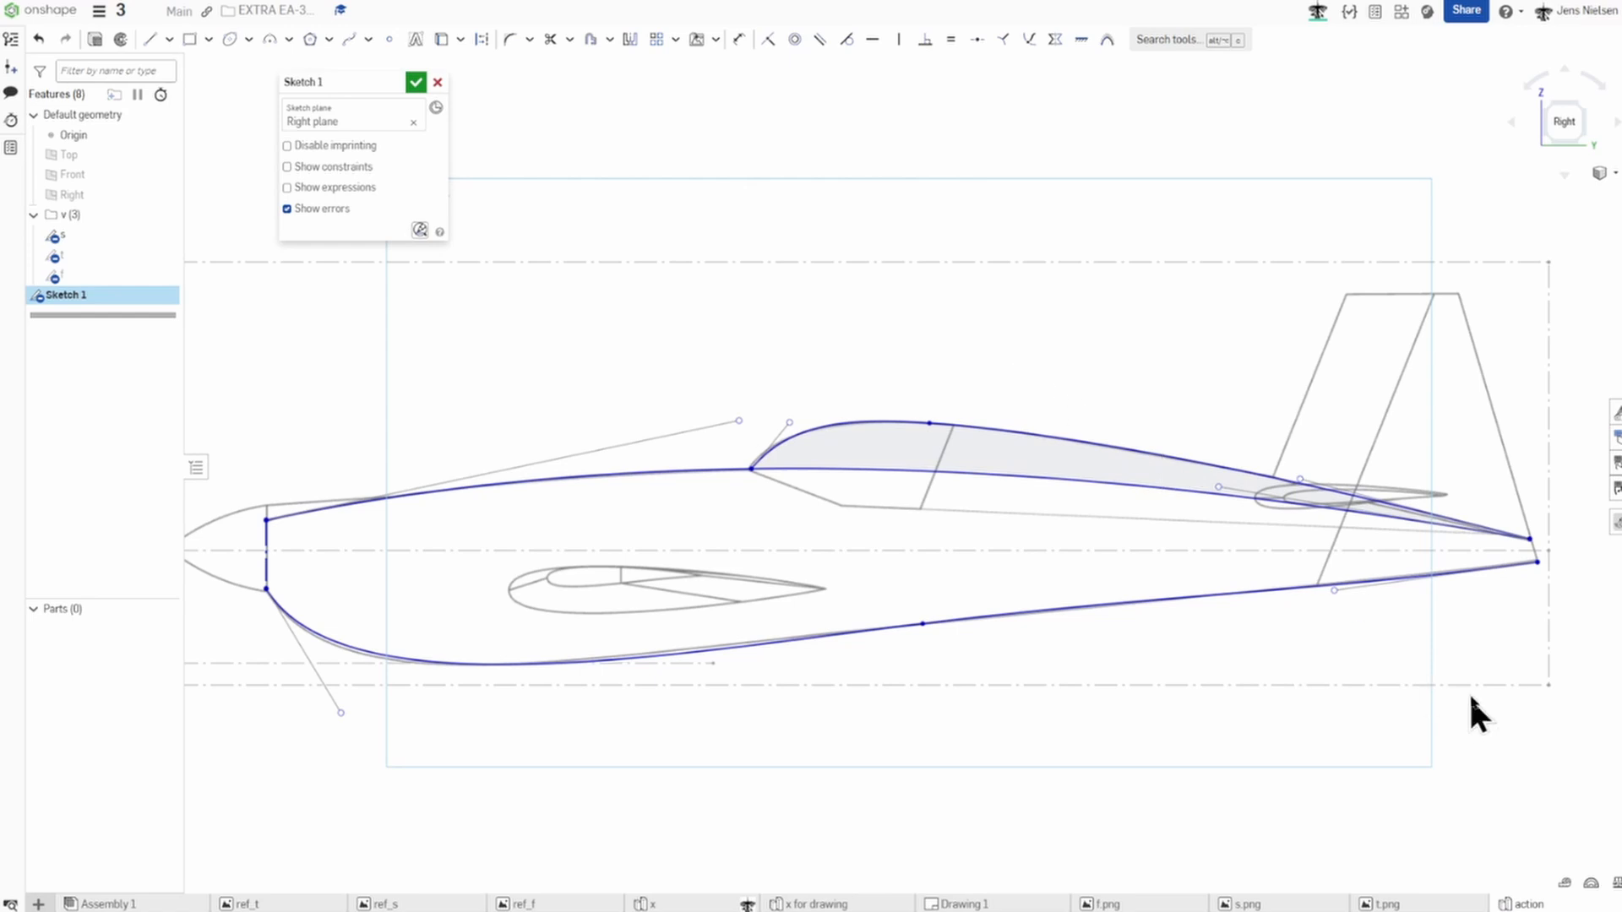
# Close the tail end with a line between the lower and upper spline endpoints, and align its upper end with the reference corner.
pyautogui.scroll(5, 1464, 676)
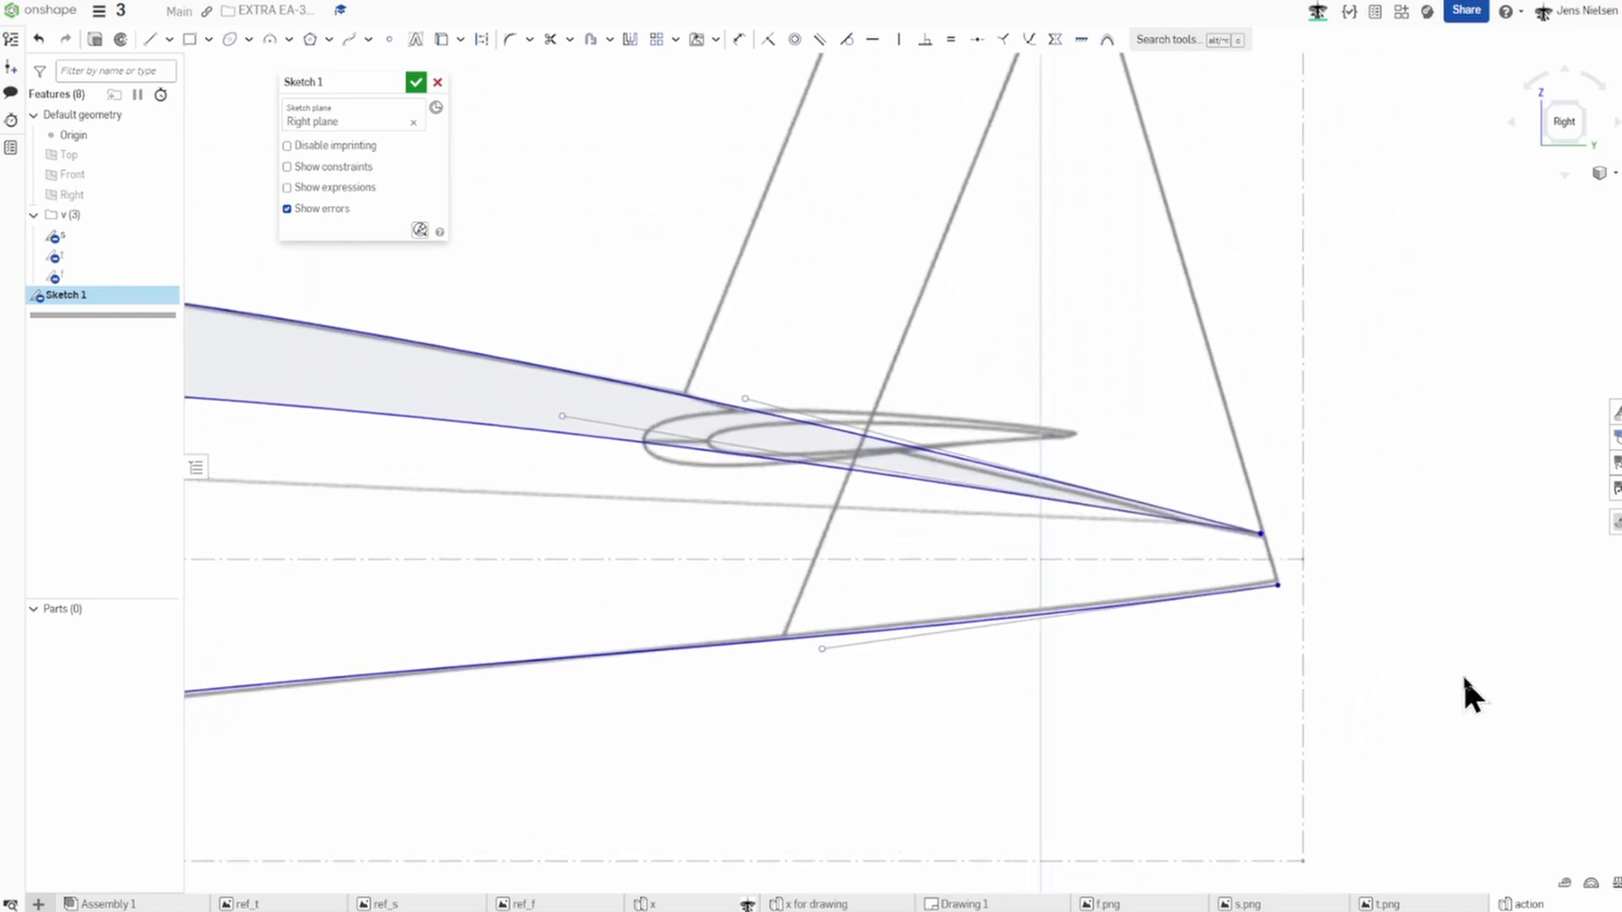
pyautogui.scroll(1, 1462, 674)
pyautogui.press('l')
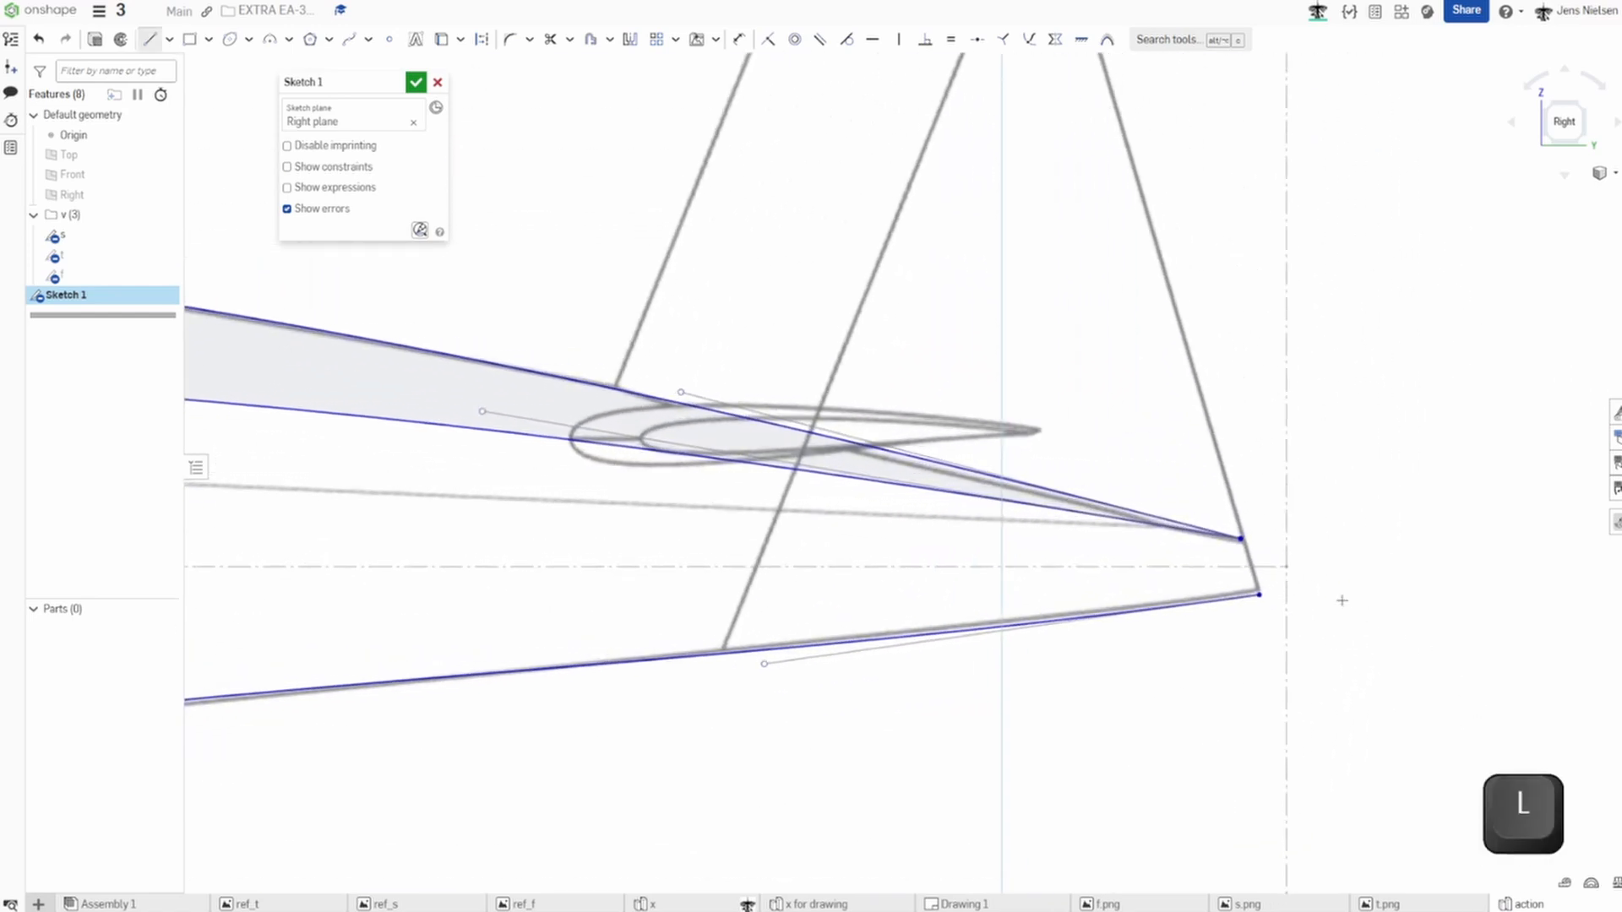
pyautogui.click(1258, 596)
pyautogui.click(1241, 539)
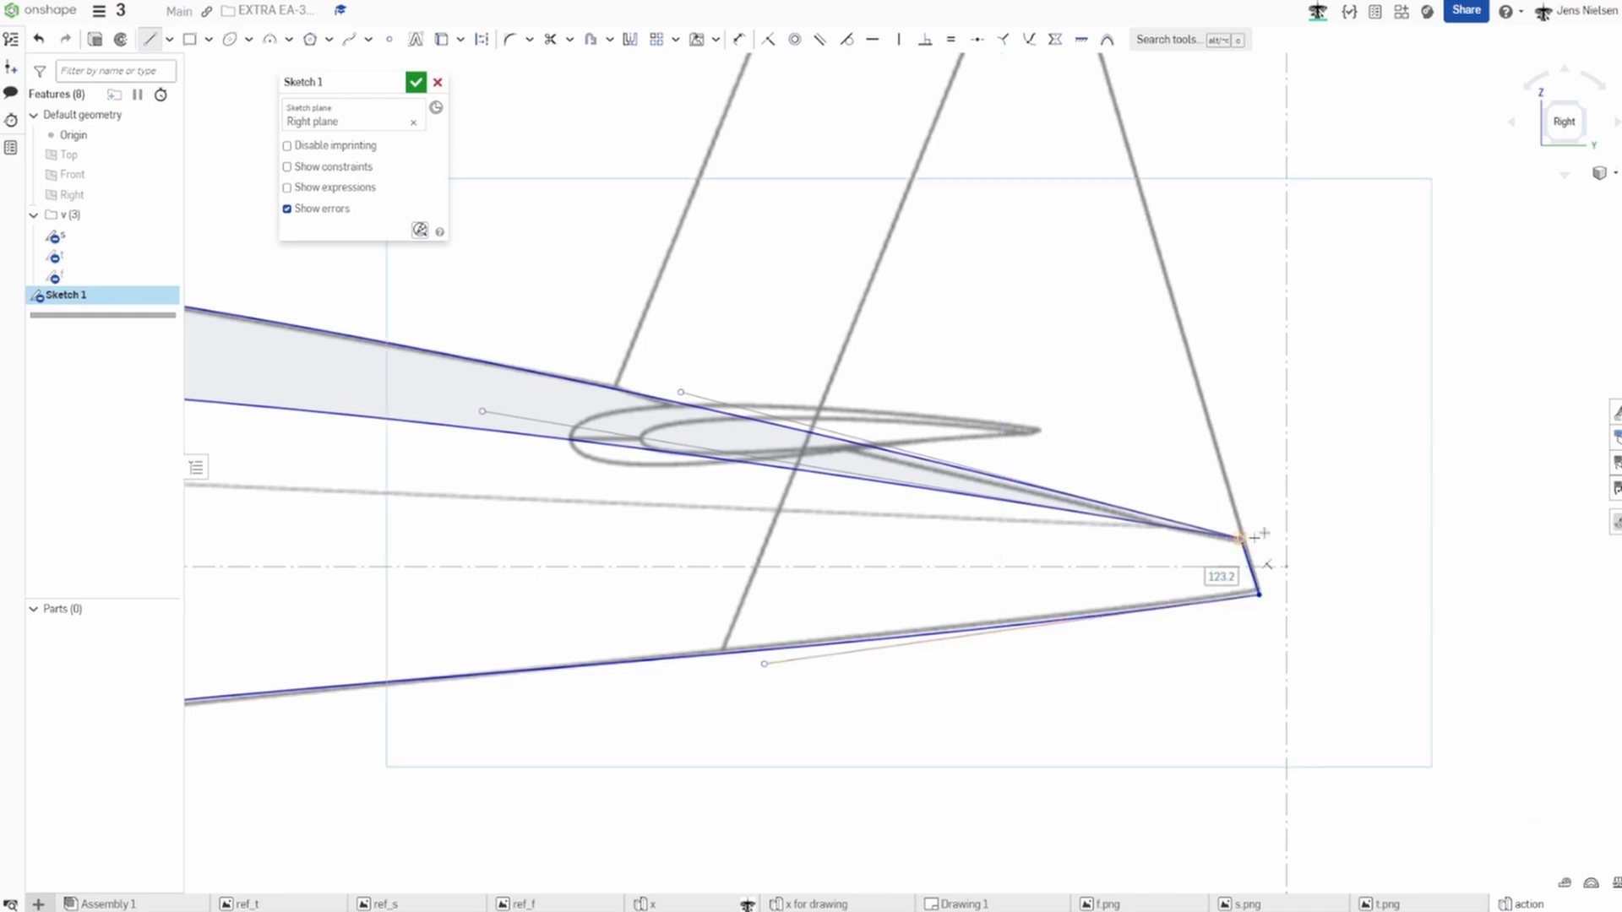
pyautogui.press('Escape')
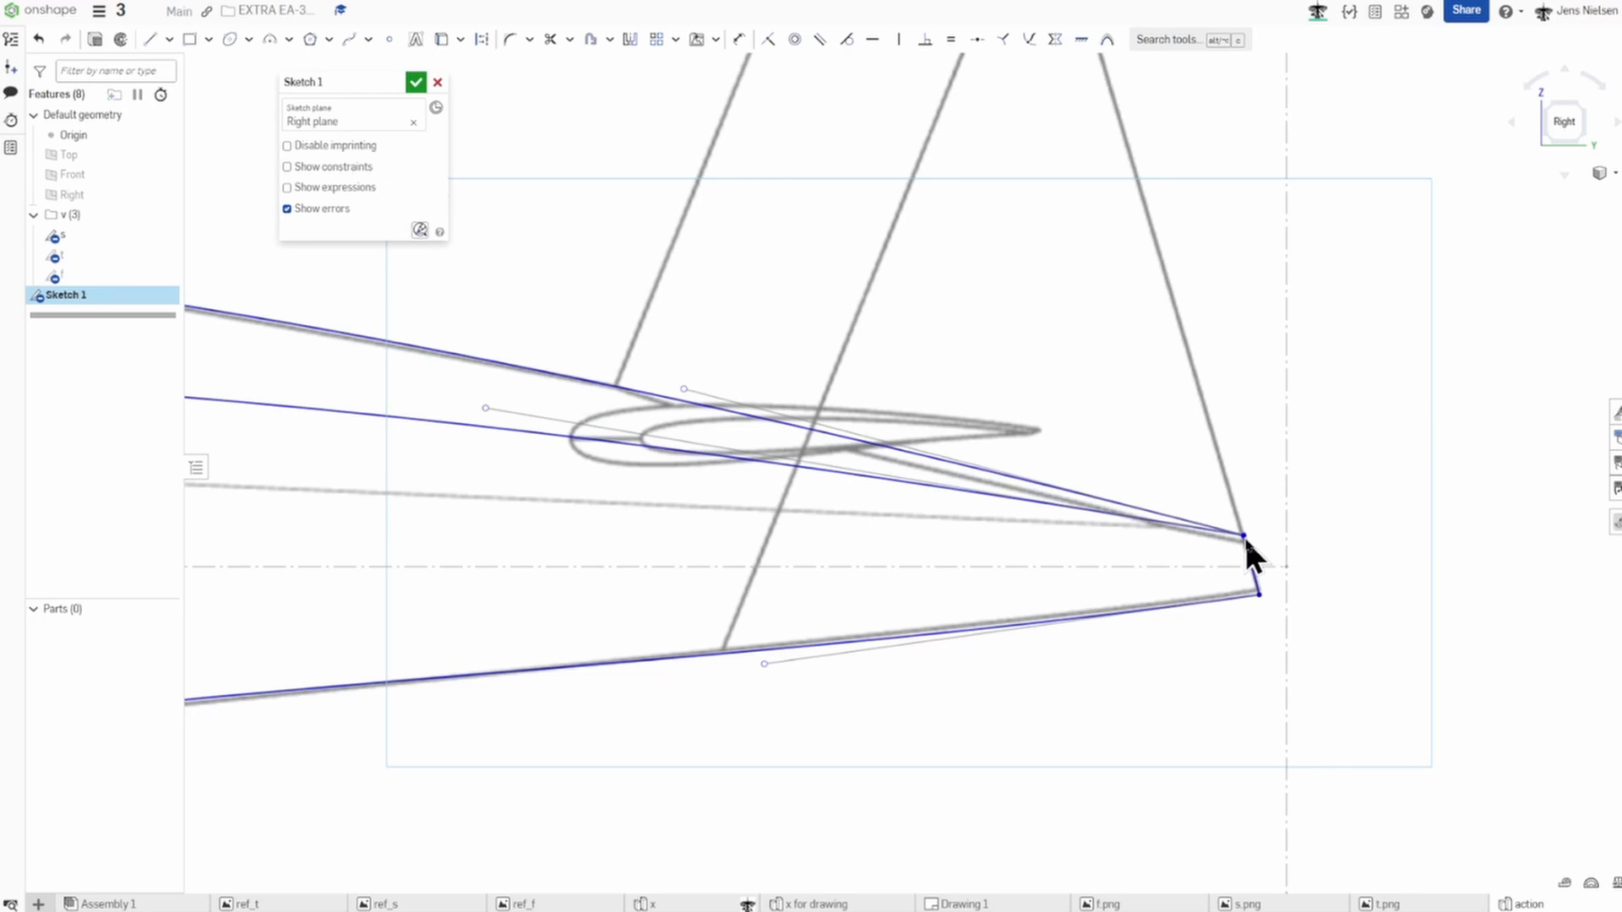
pyautogui.moveTo(1243, 541); pyautogui.dragTo(1243, 543)
pyautogui.scroll(-5, 1360, 562)
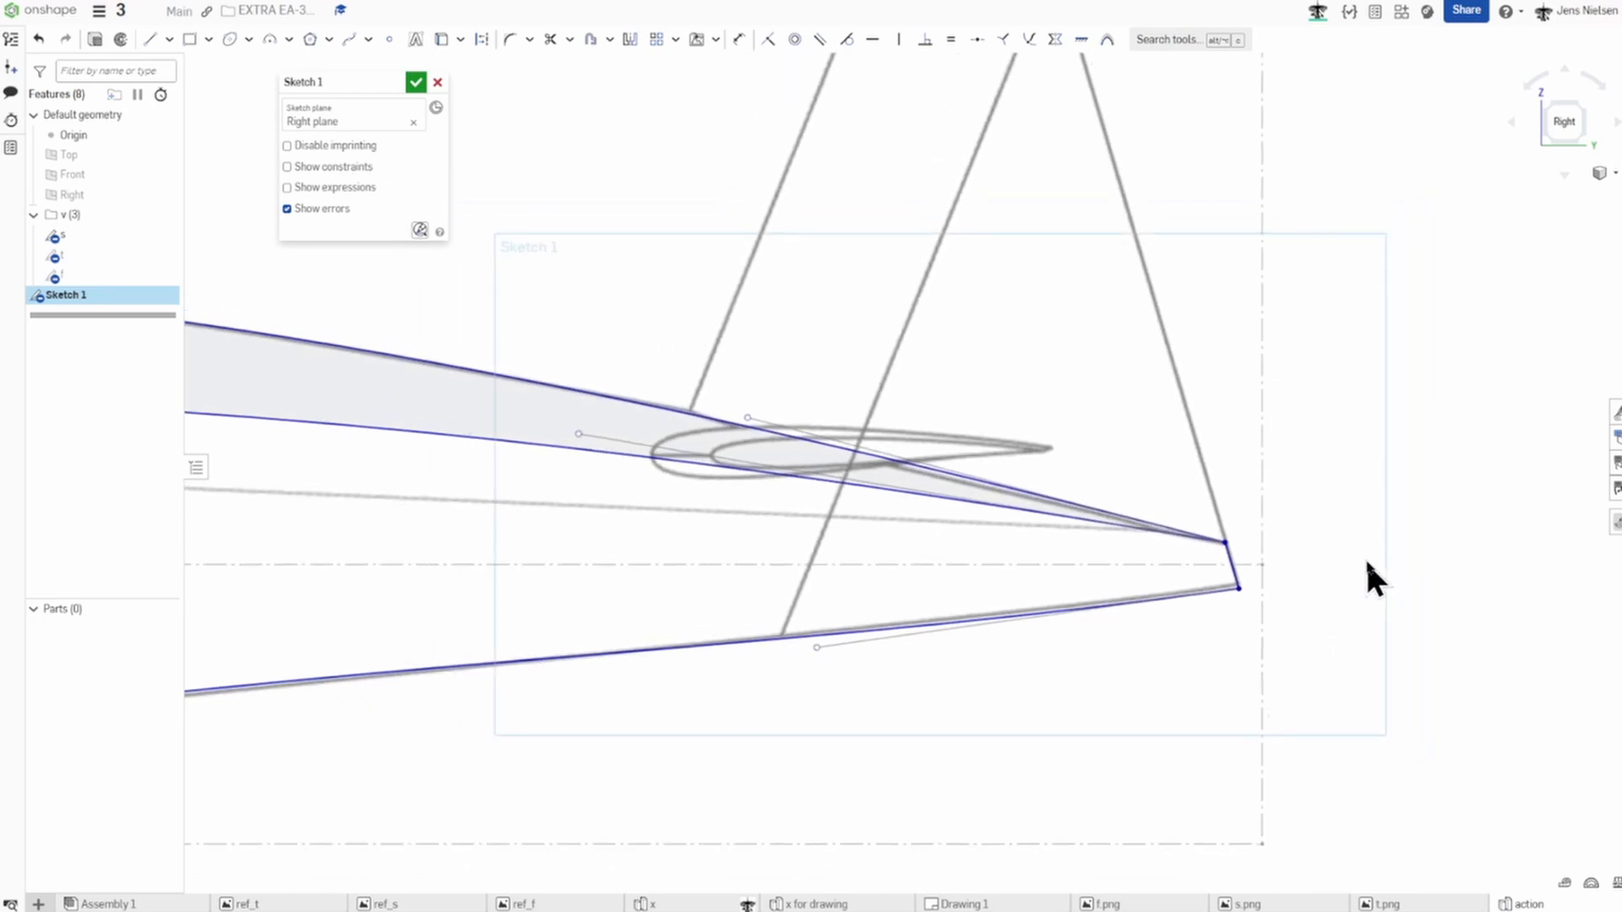
# Draw a slanted construction line about 830 long along the canopy's rear frame, extending past both ends, and finish the sketch.
pyautogui.press('f')
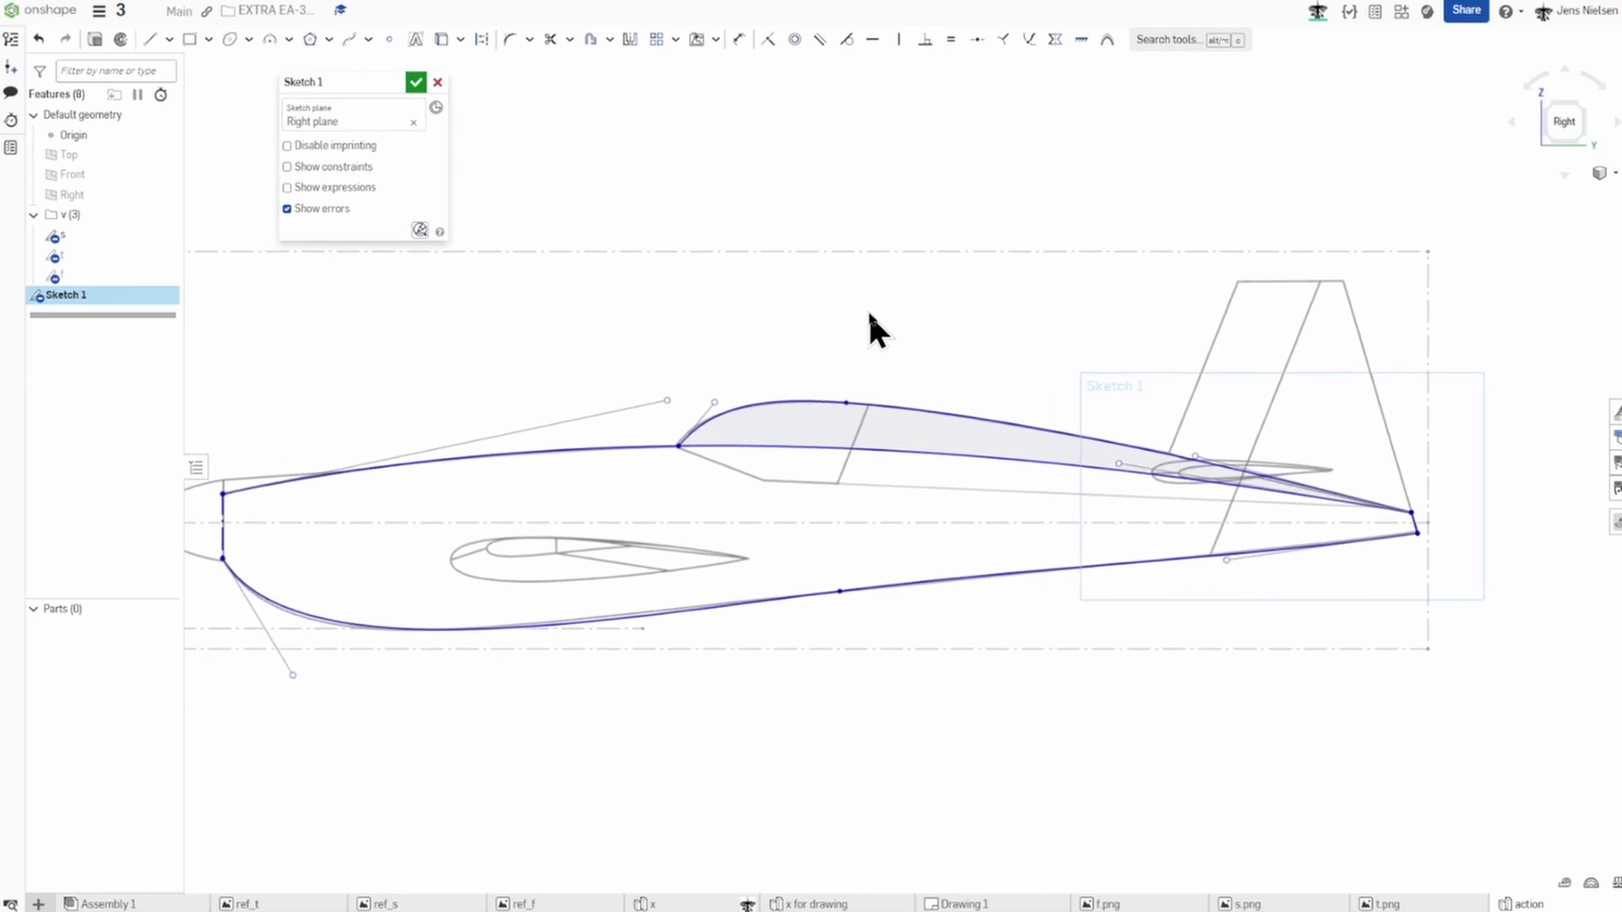
pyautogui.moveTo(889, 312); pyautogui.dragTo(948, 329, button='middle')
pyautogui.press('l')
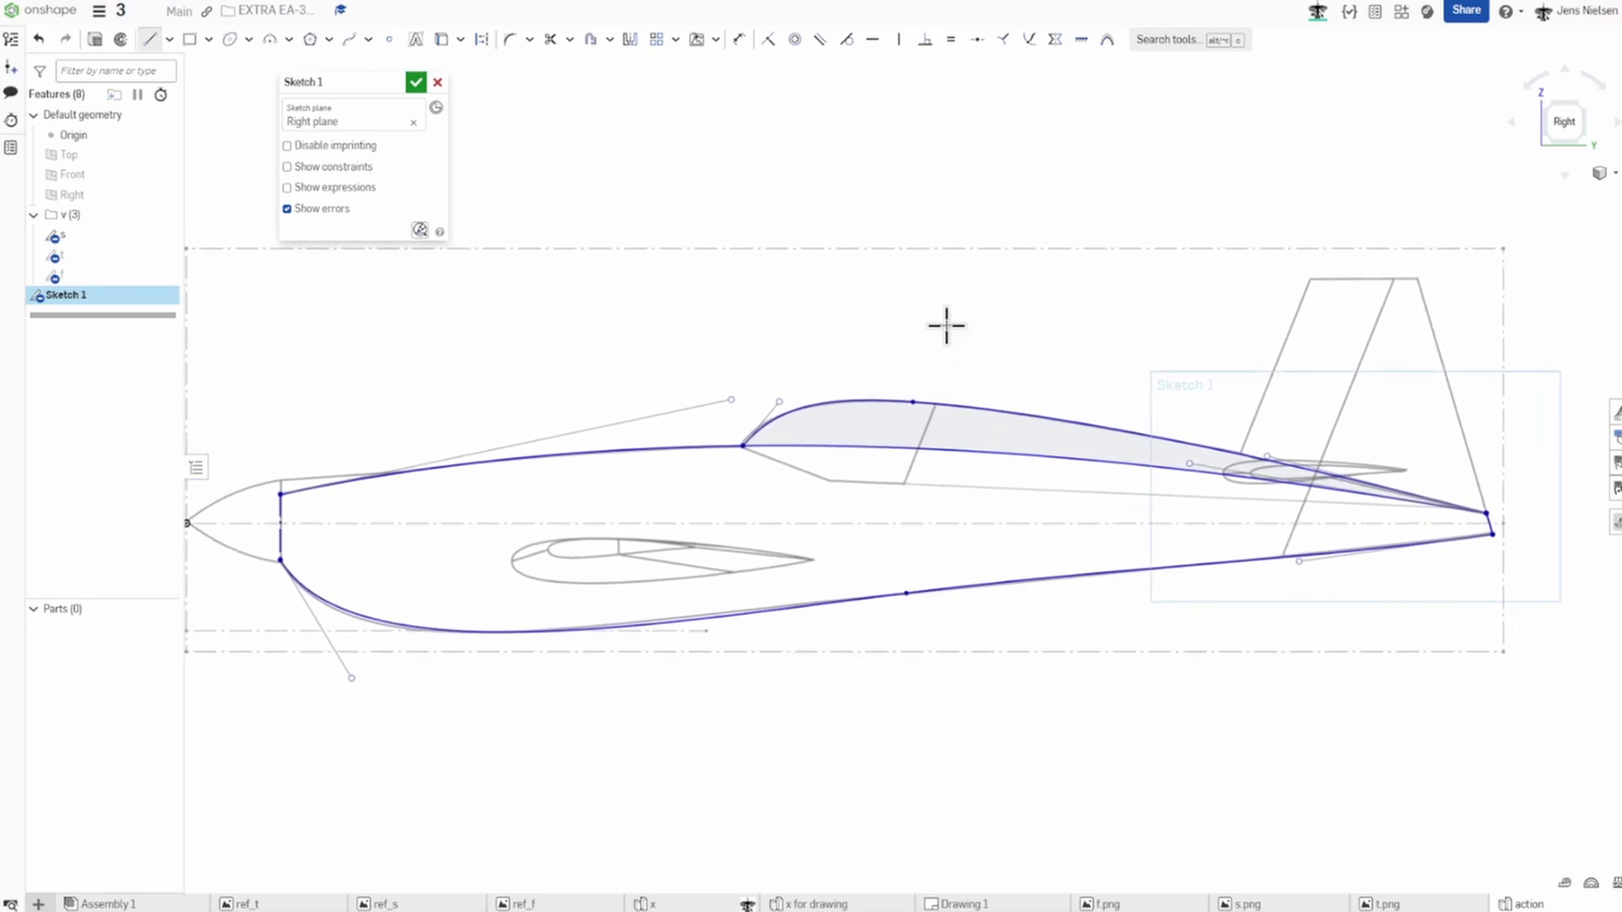
pyautogui.press('q')
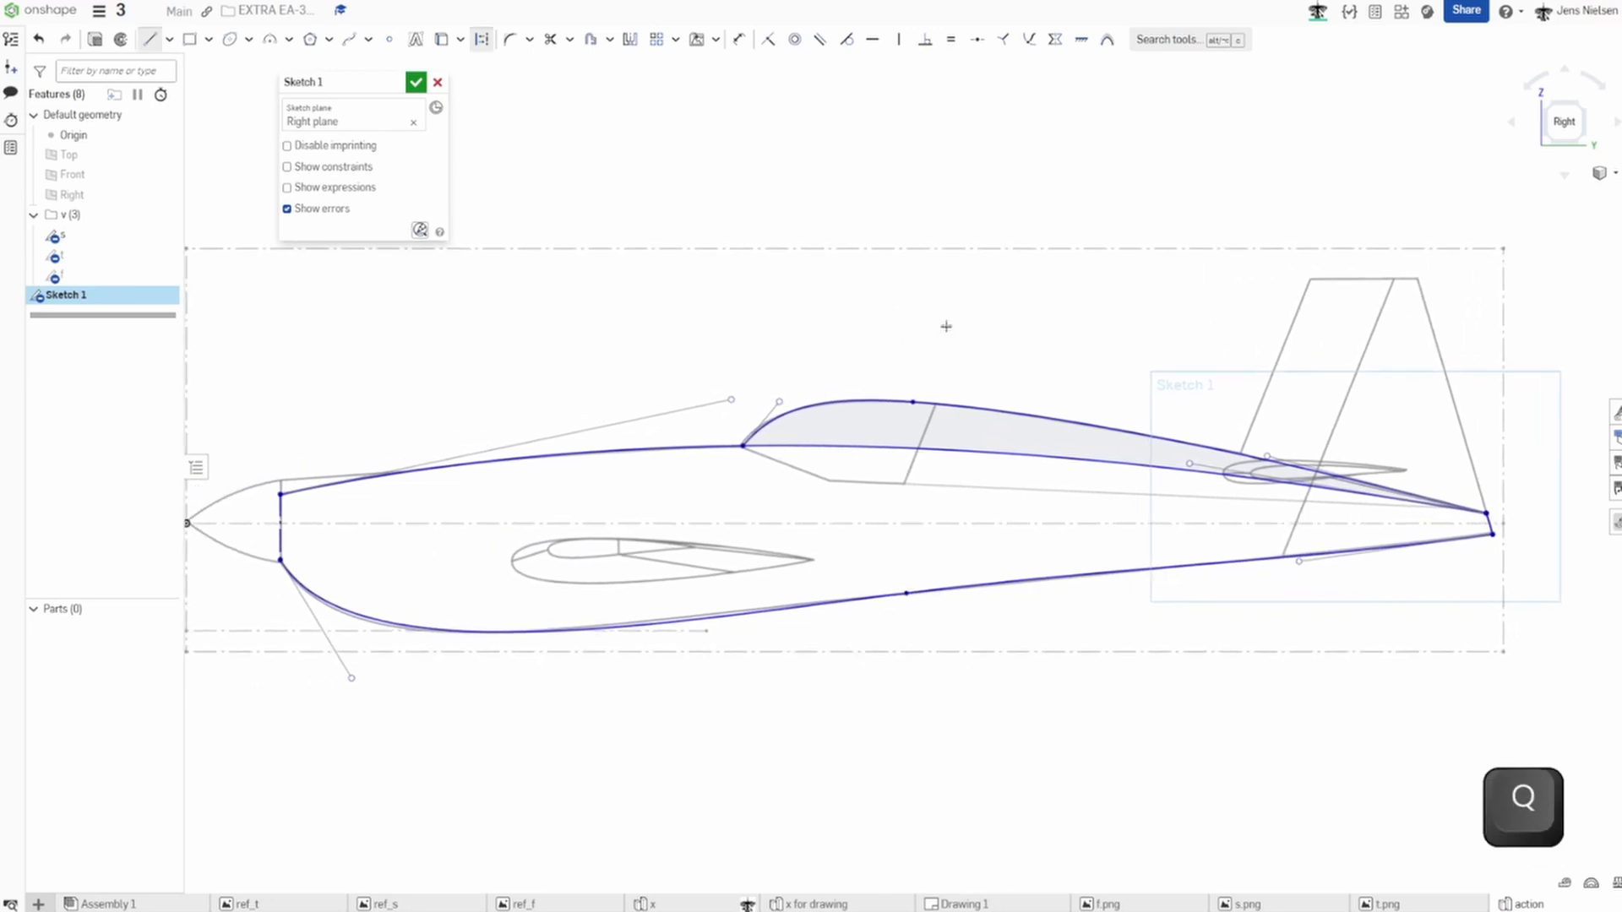
pyautogui.click(951, 369)
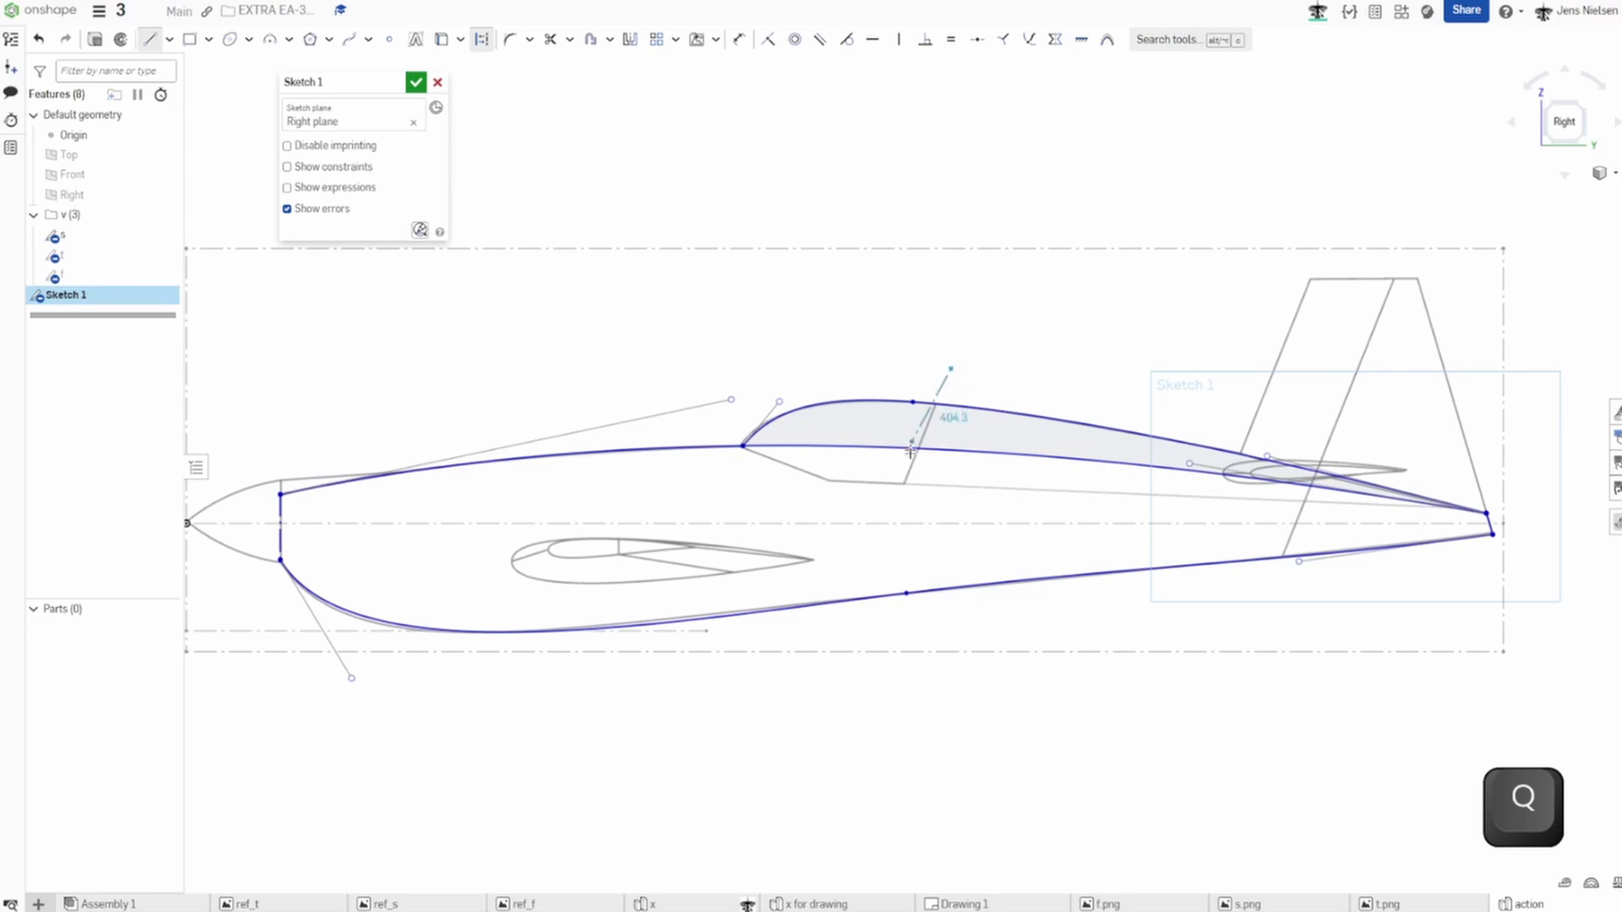
pyautogui.click(892, 514)
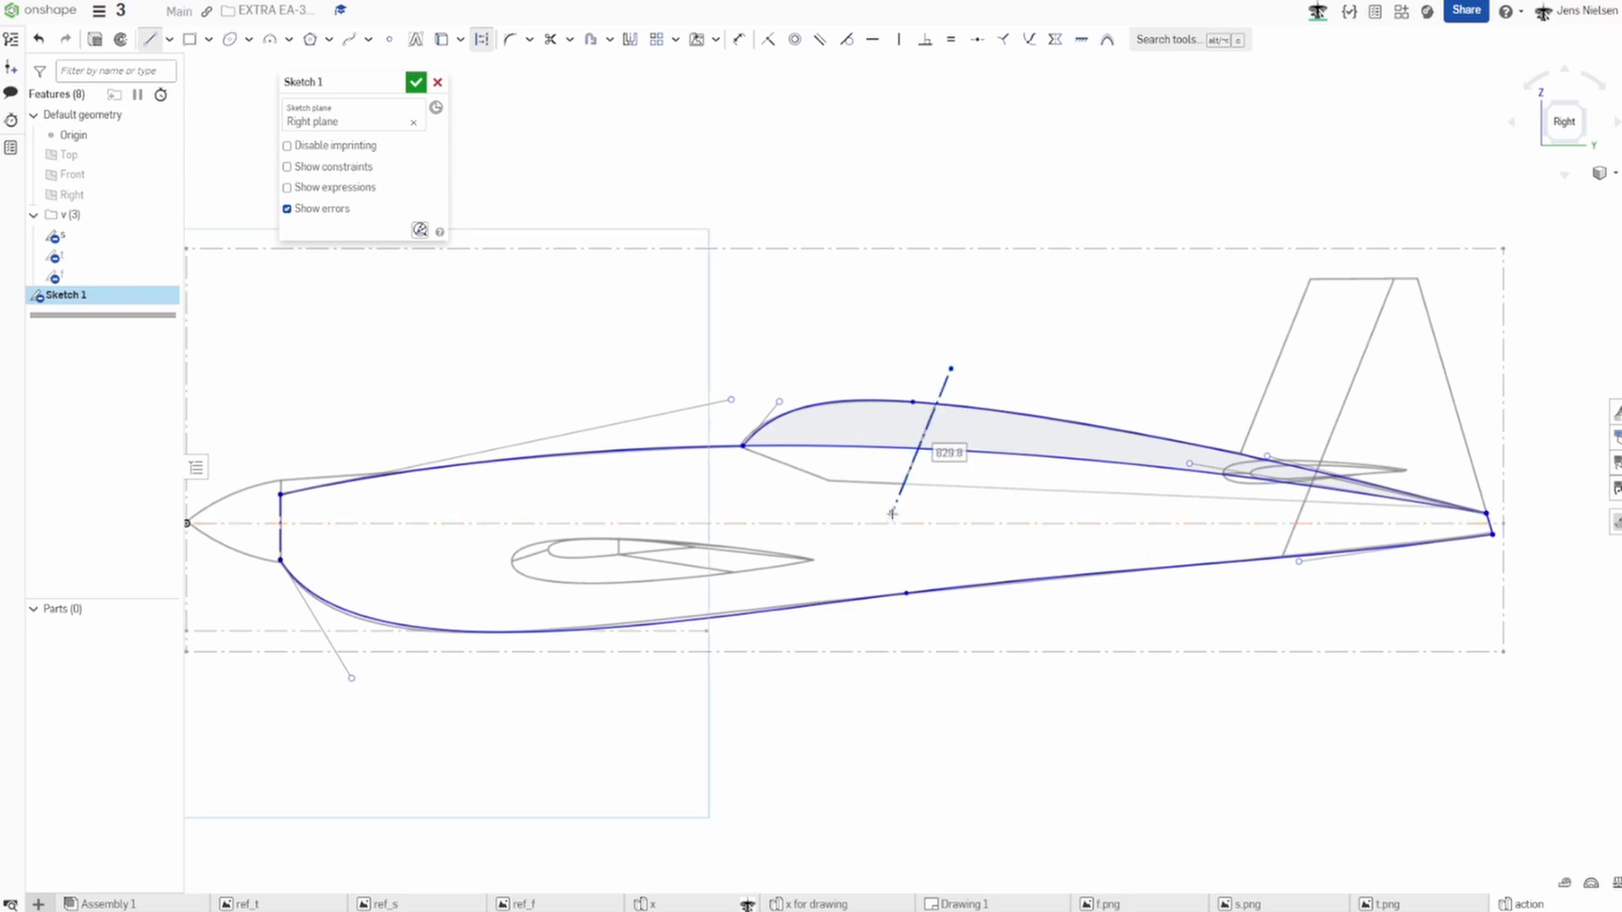
pyautogui.press('Escape')
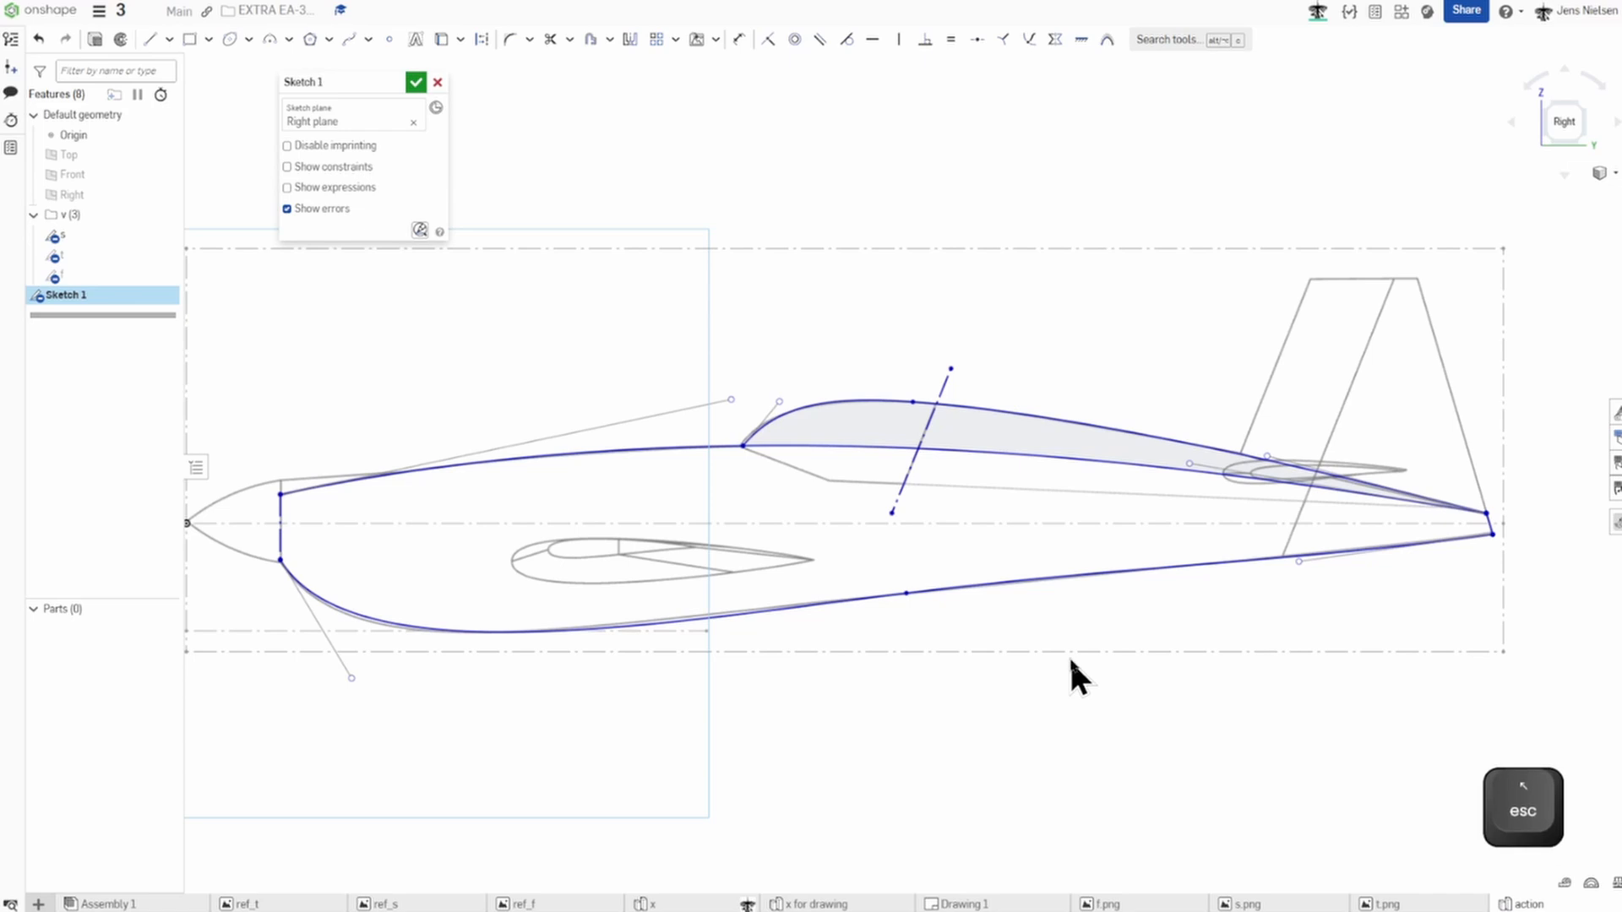
pyautogui.scroll(-3, 1071, 660)
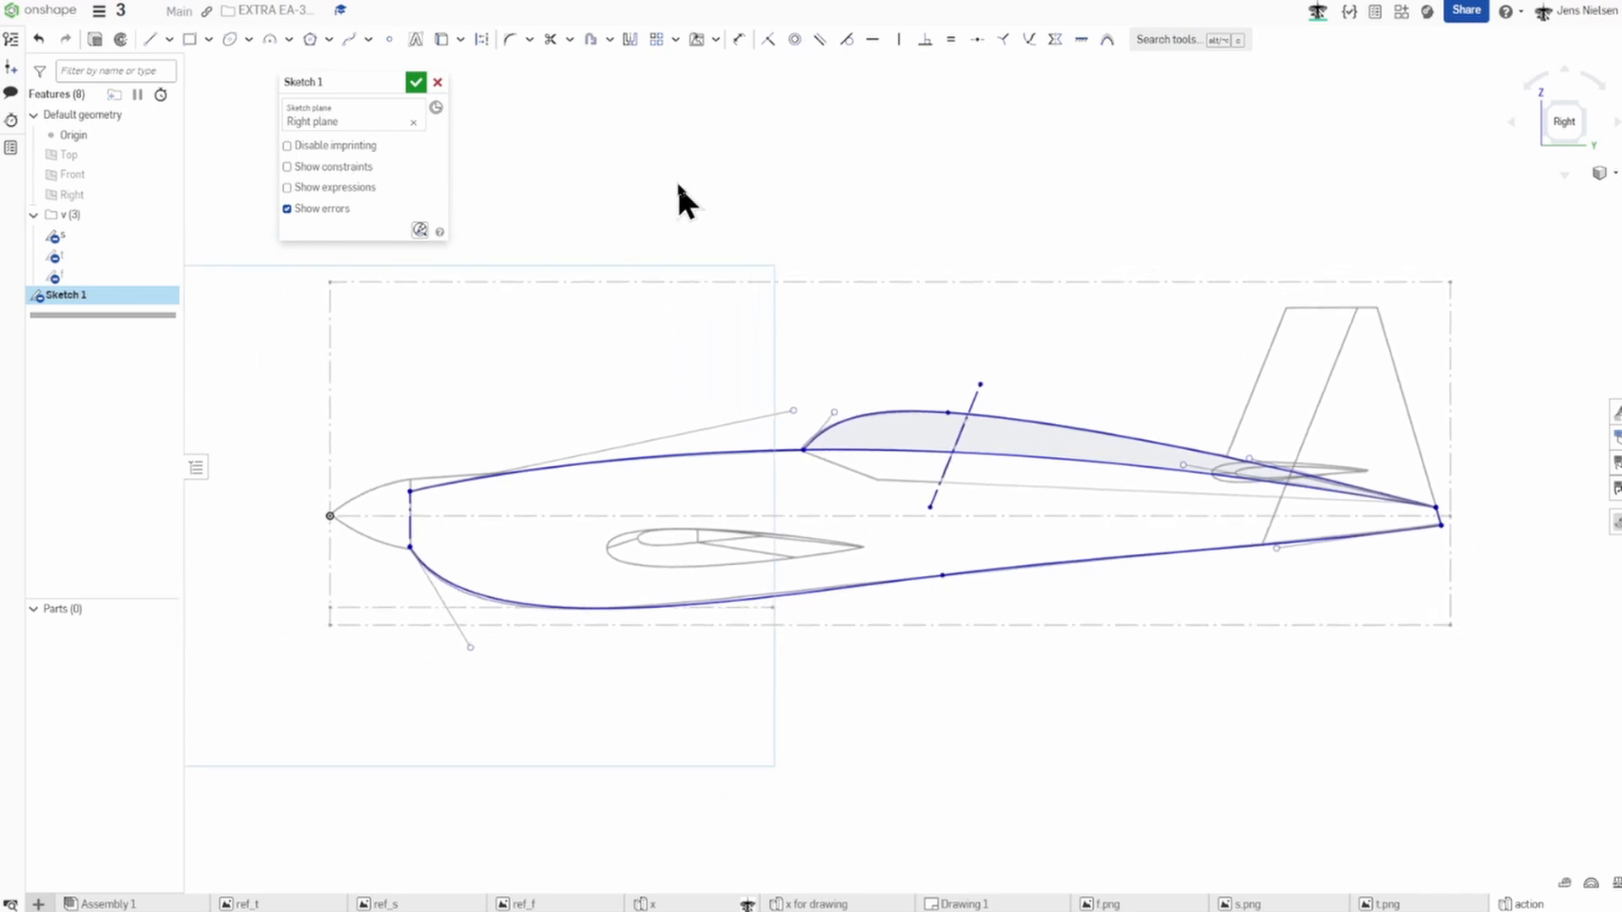
pyautogui.click(416, 82)
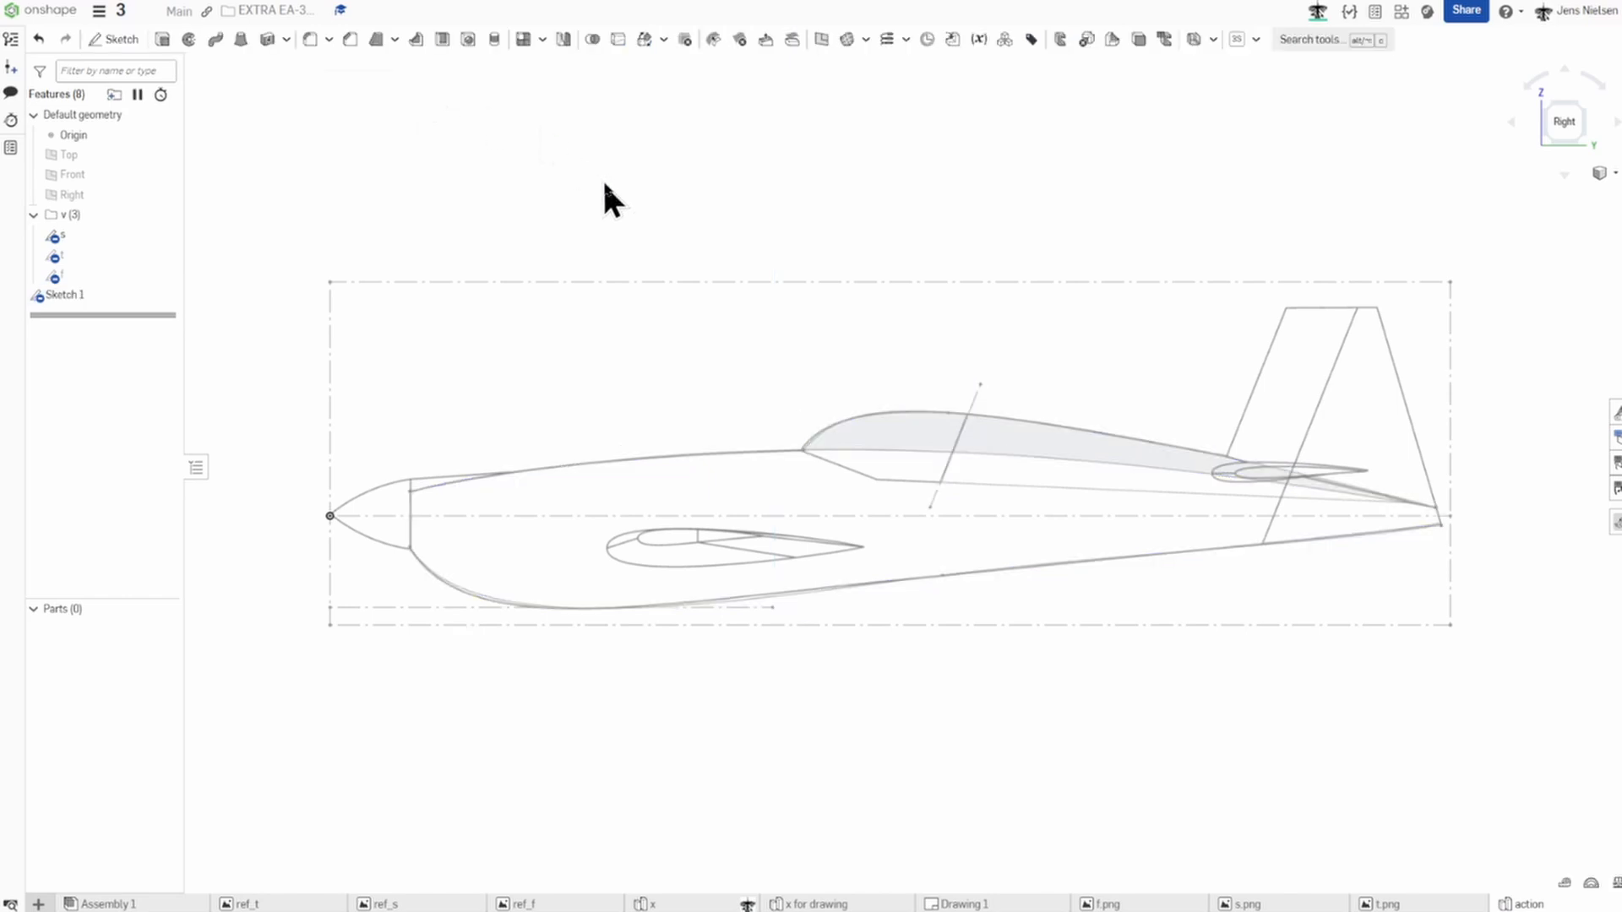
# Change the fuselage profile sketch's appearance to red.
pyautogui.rightClick(124, 296)
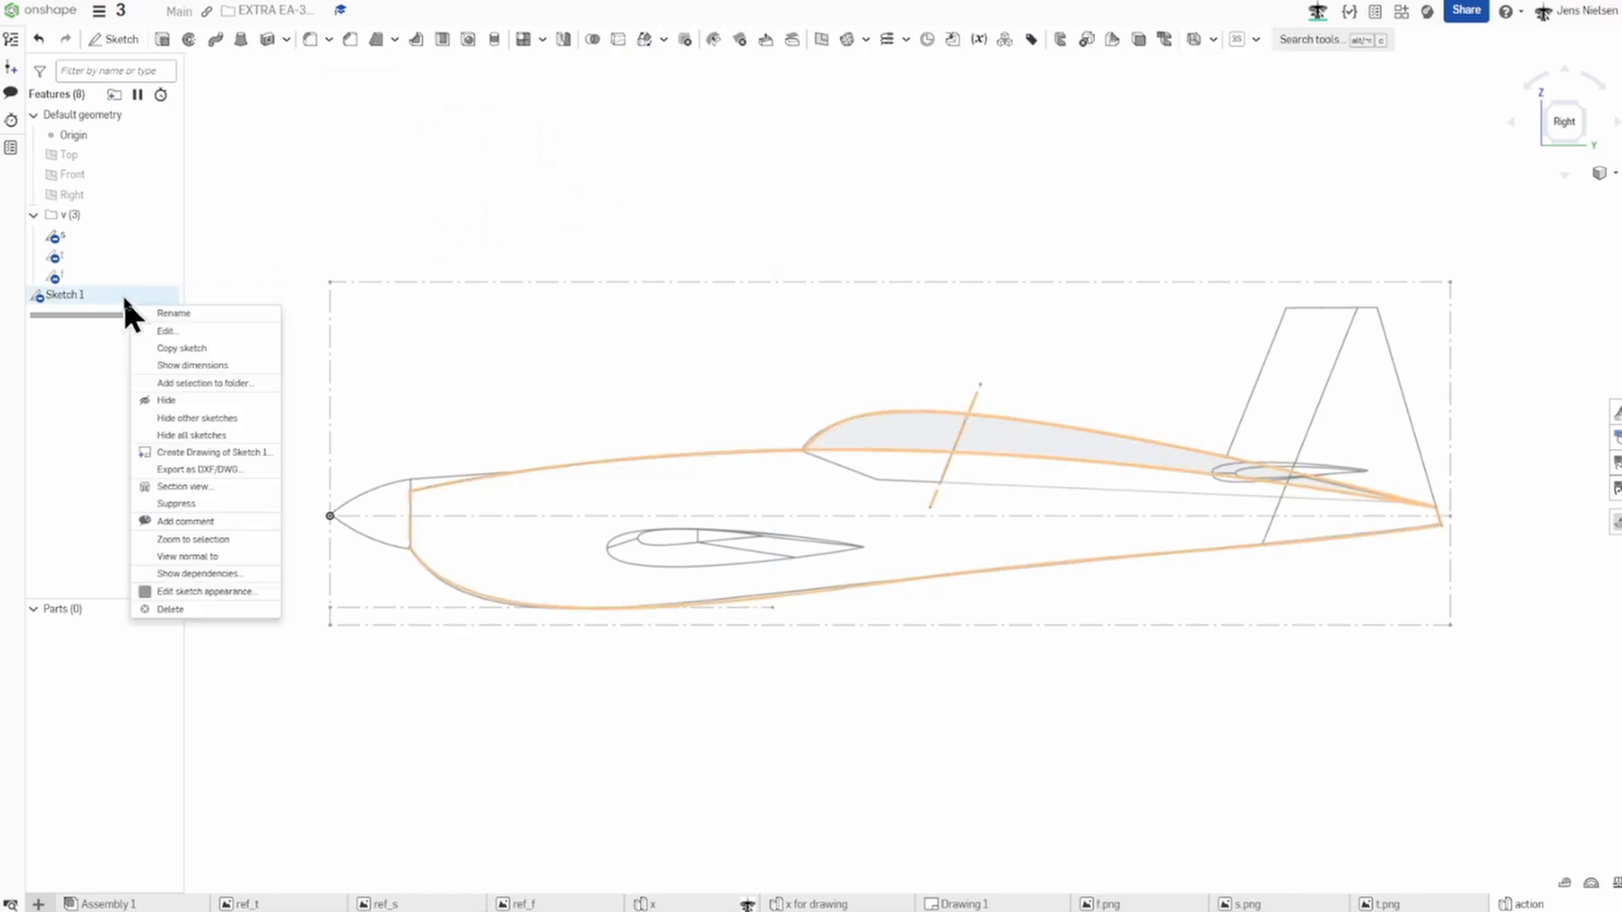
pyautogui.click(247, 592)
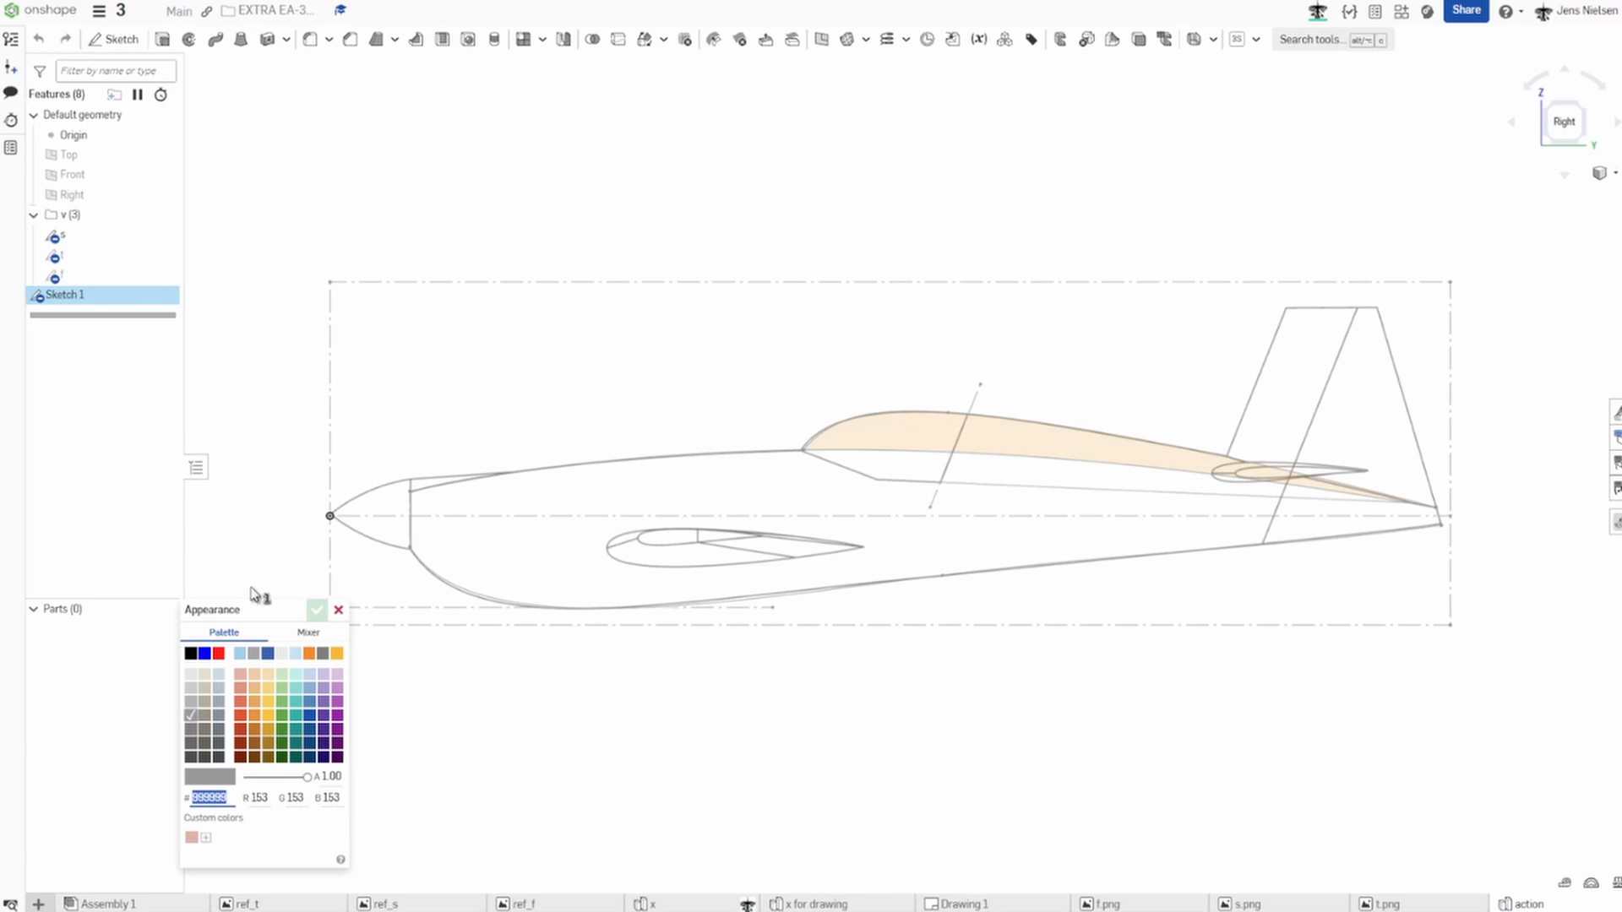
pyautogui.click(219, 653)
pyautogui.click(316, 609)
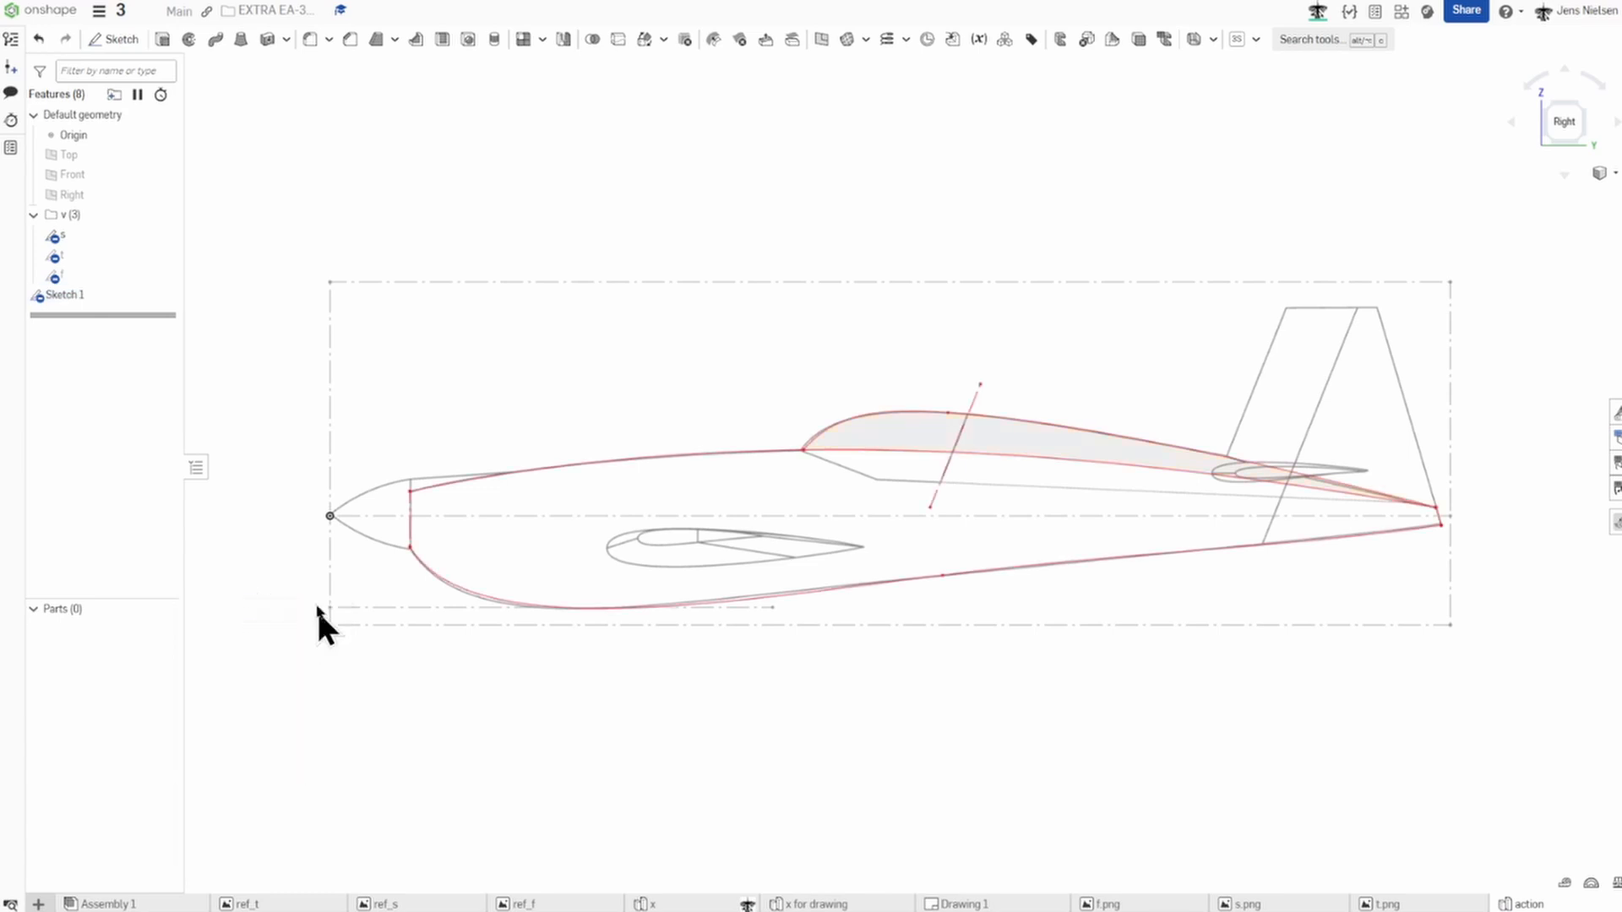
# Rename the fuselage profile sketch as s.
pyautogui.rightClick(75, 293)
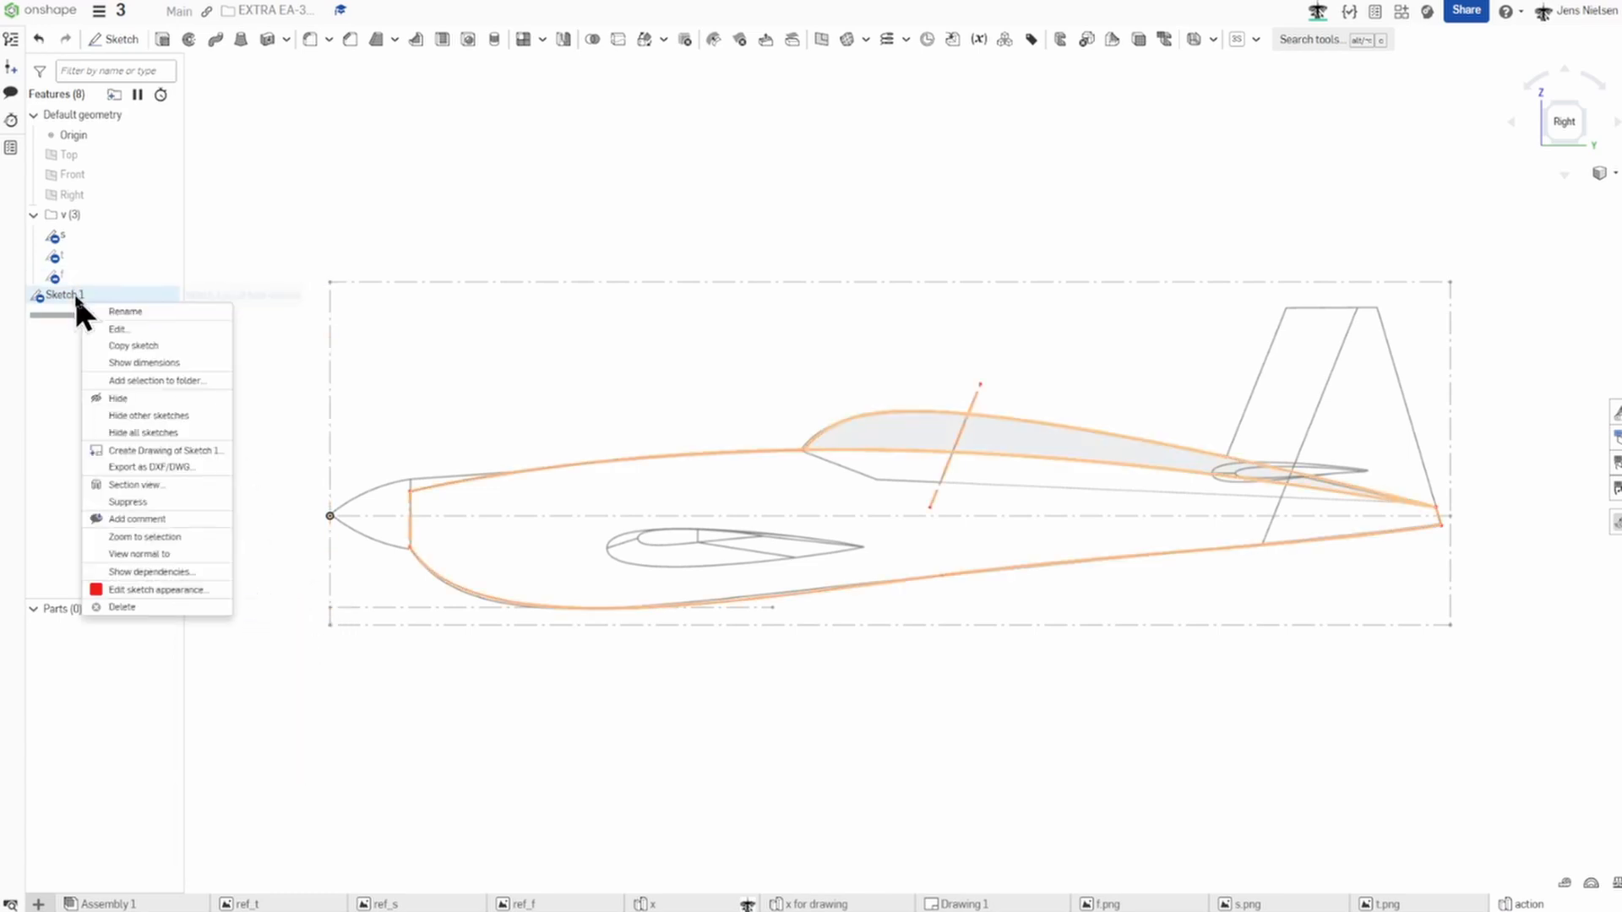
pyautogui.click(129, 310)
pyautogui.write('s')
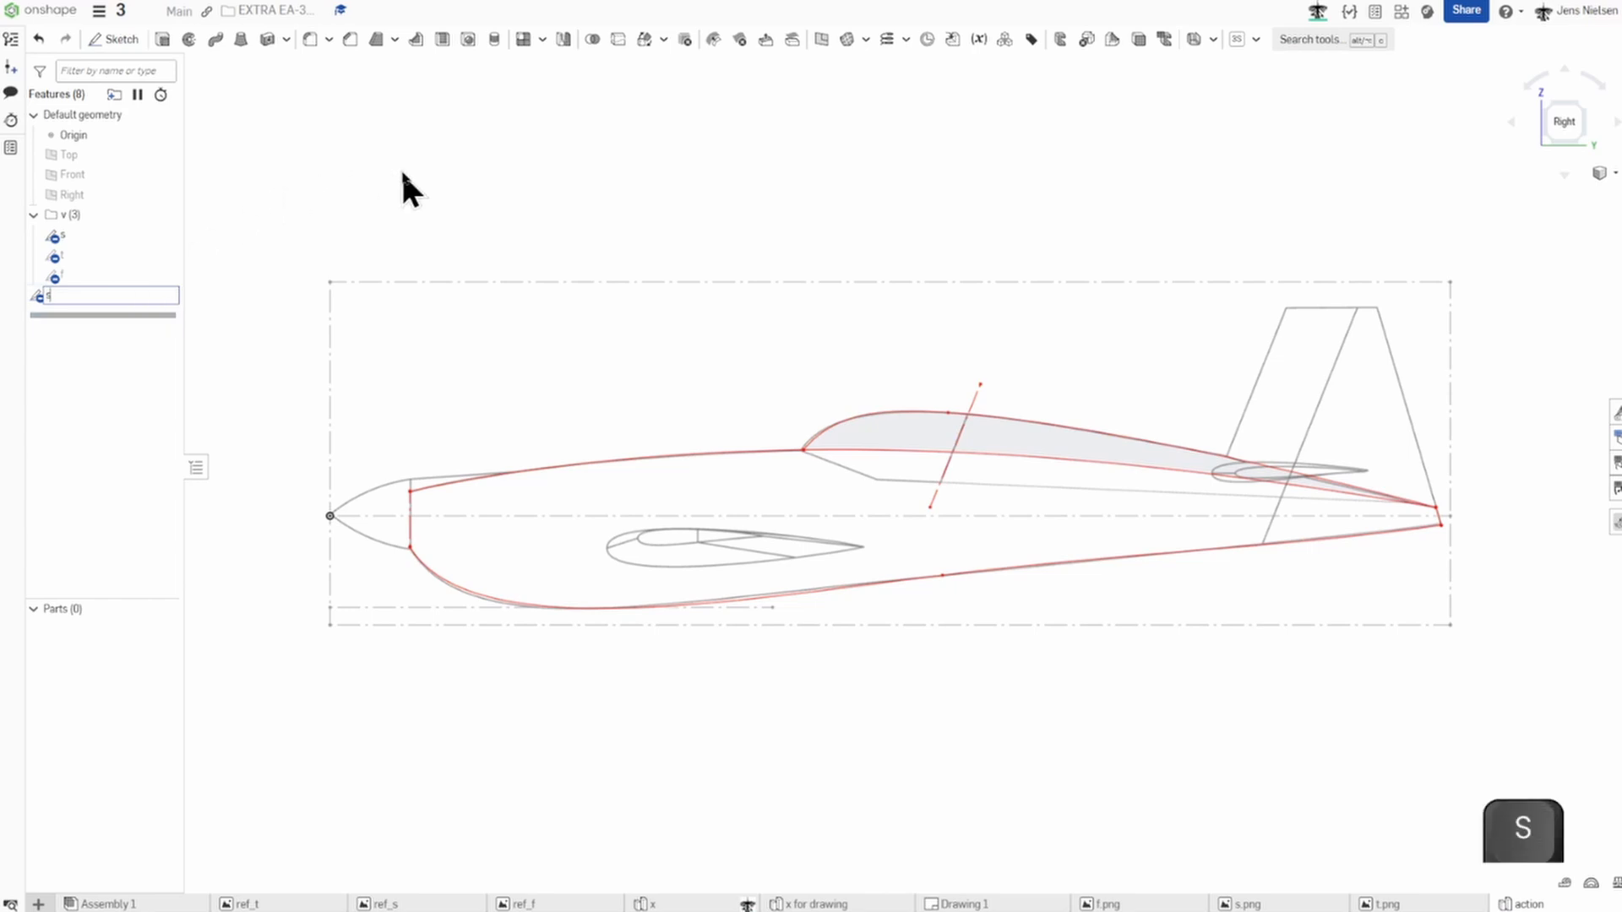
pyautogui.click(422, 198)
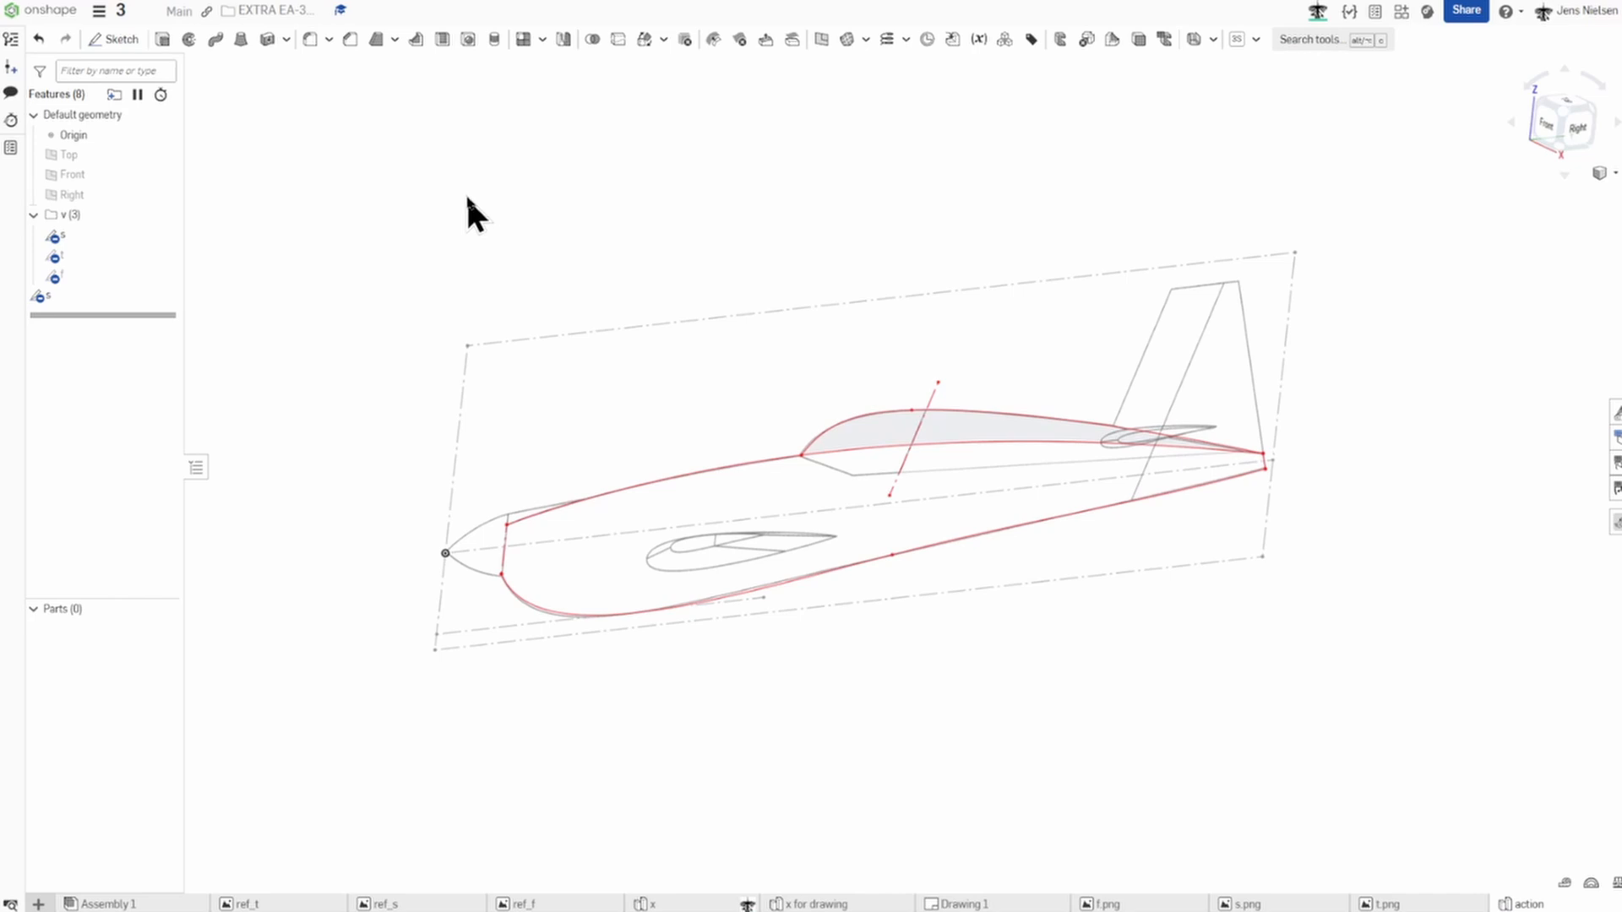
# Create a line-angle plane at 90 degrees through the vertical construction line at the cowling front.
pyautogui.press('s')
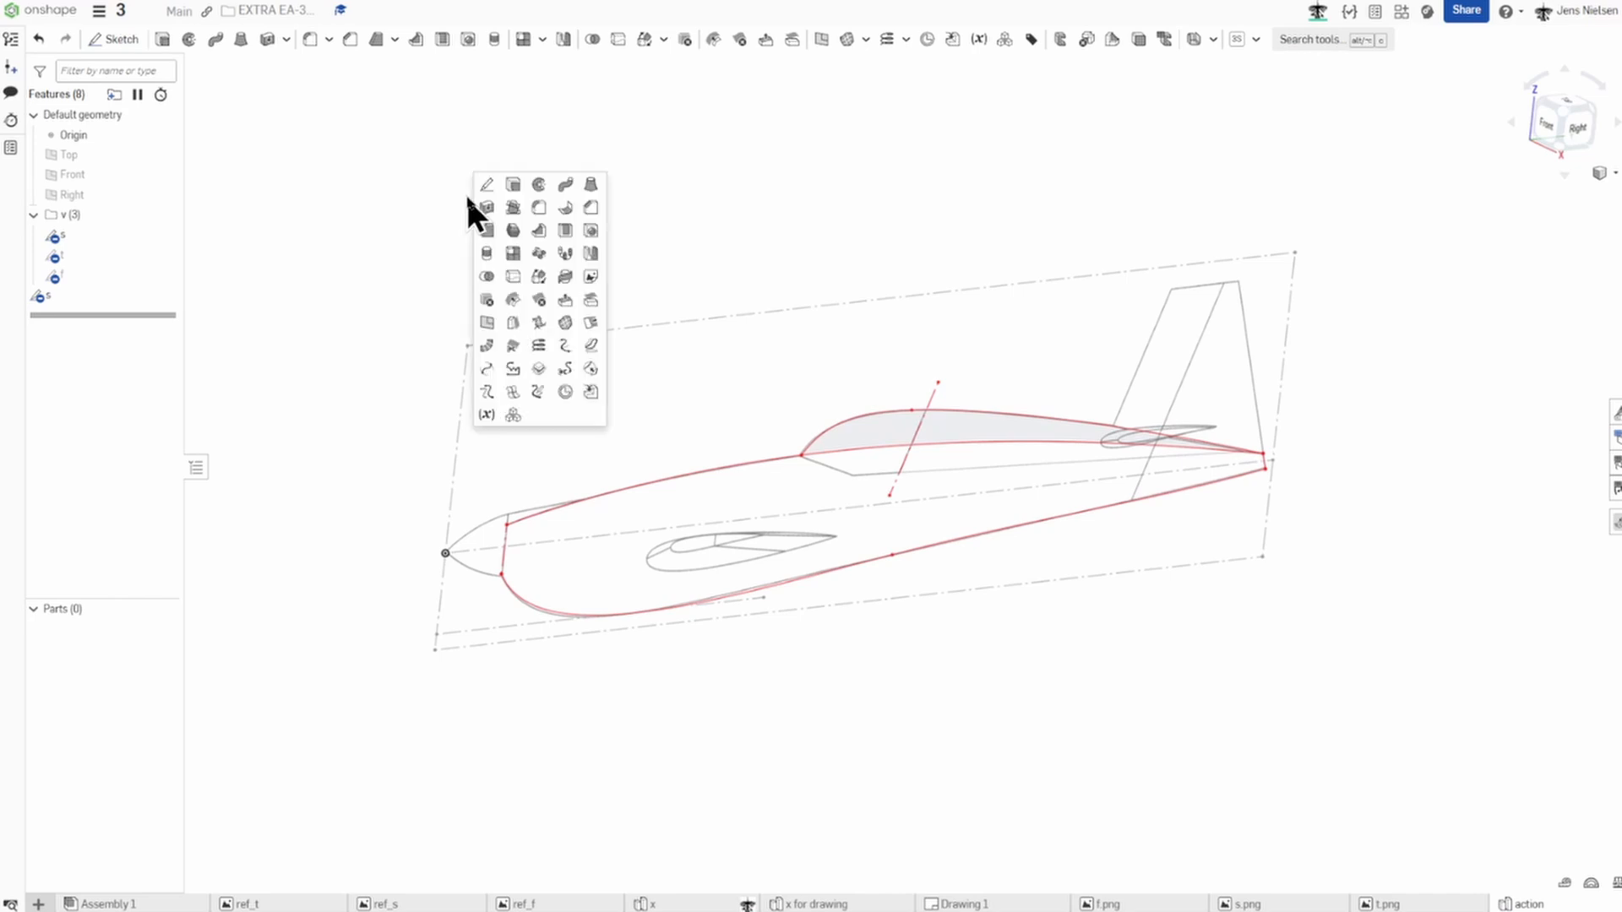
pyautogui.click(488, 321)
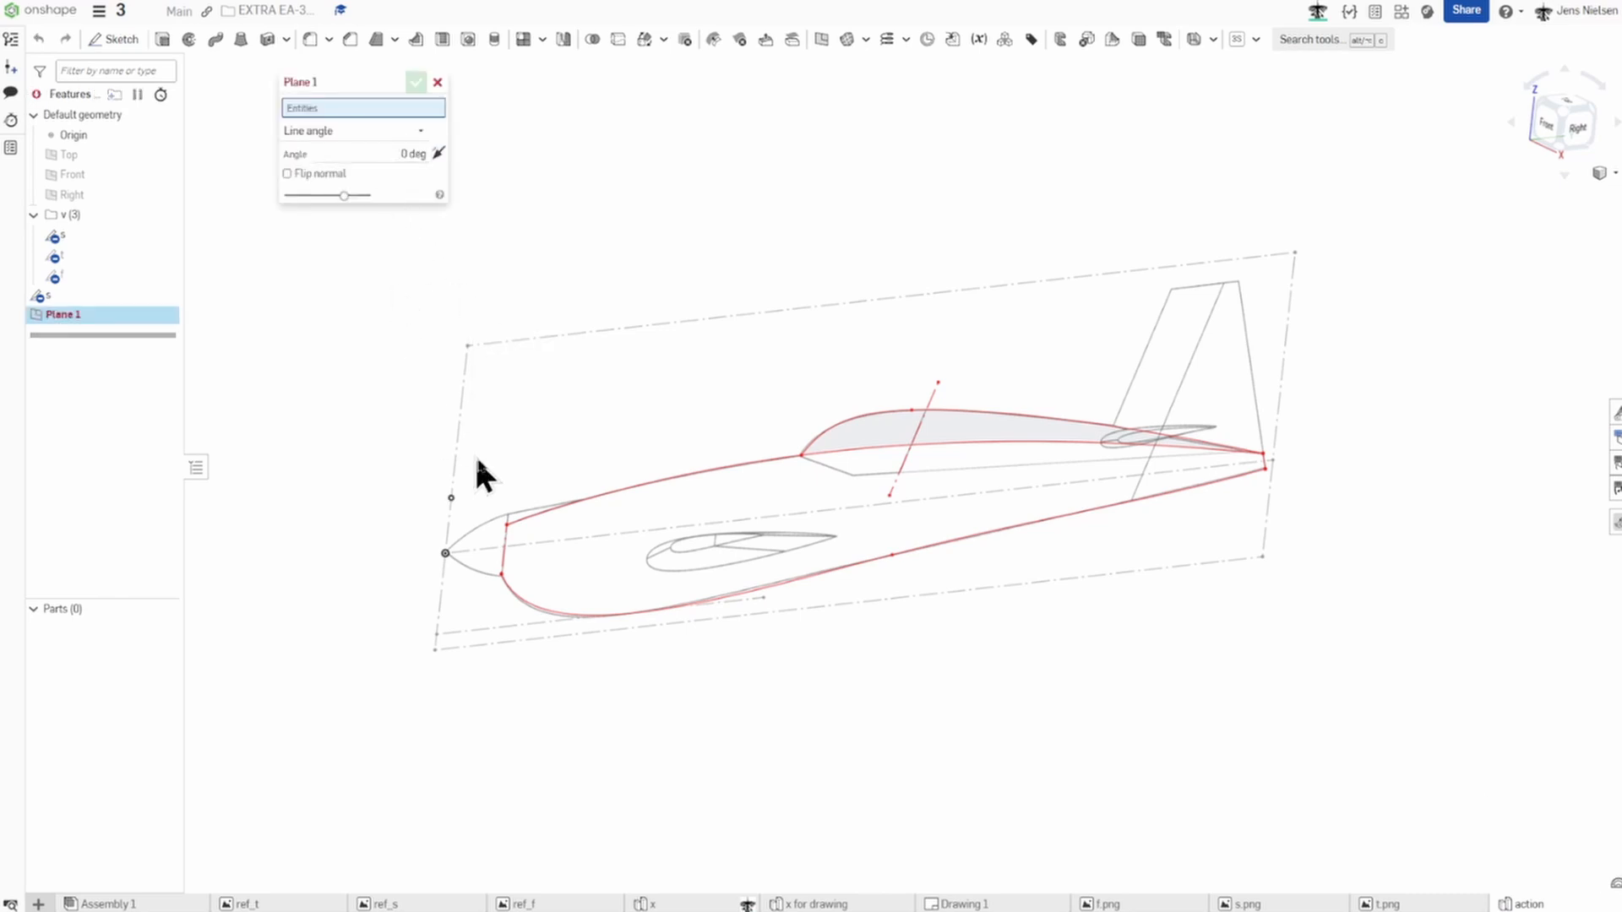
pyautogui.scroll(3, 545, 520)
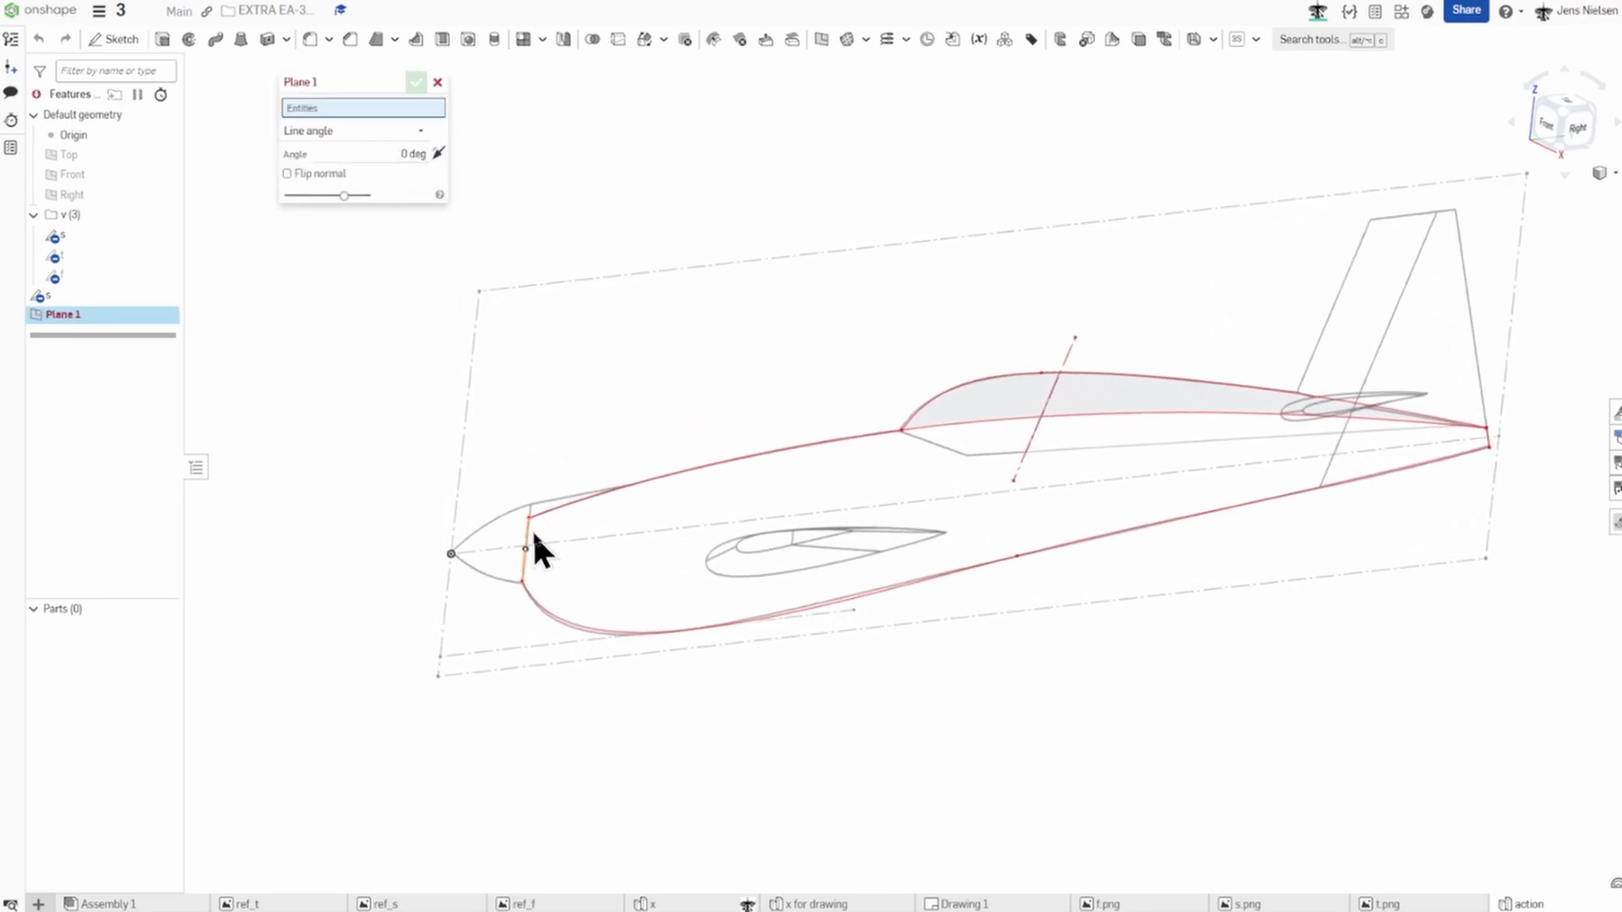
pyautogui.click(526, 533)
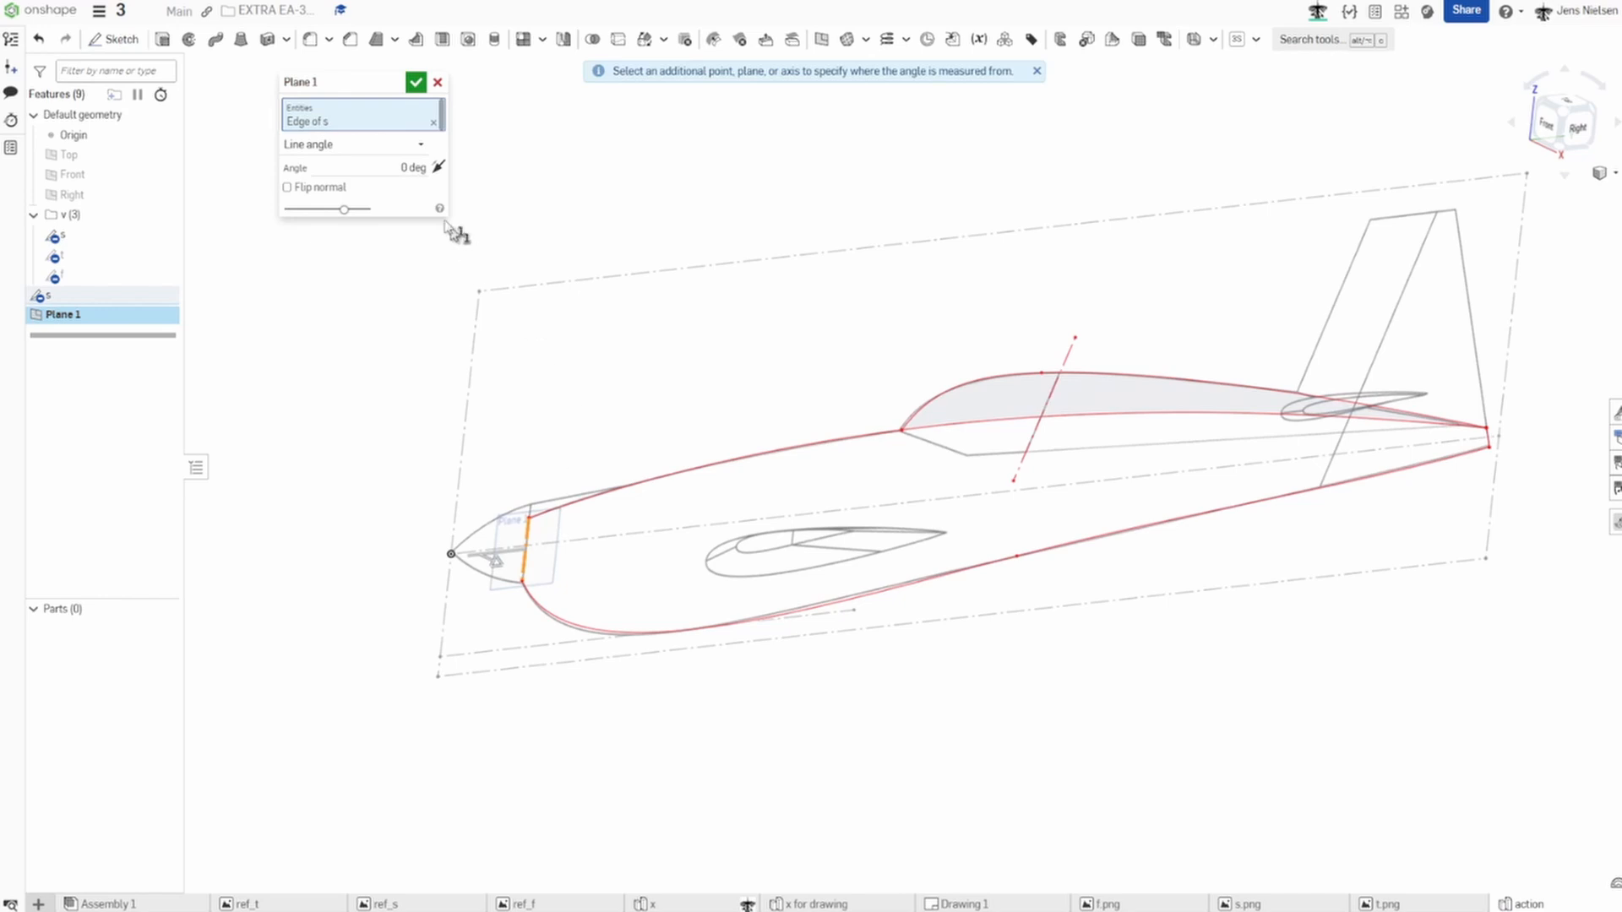
pyautogui.click(402, 166)
pyautogui.write('90')
pyautogui.press('Tab')
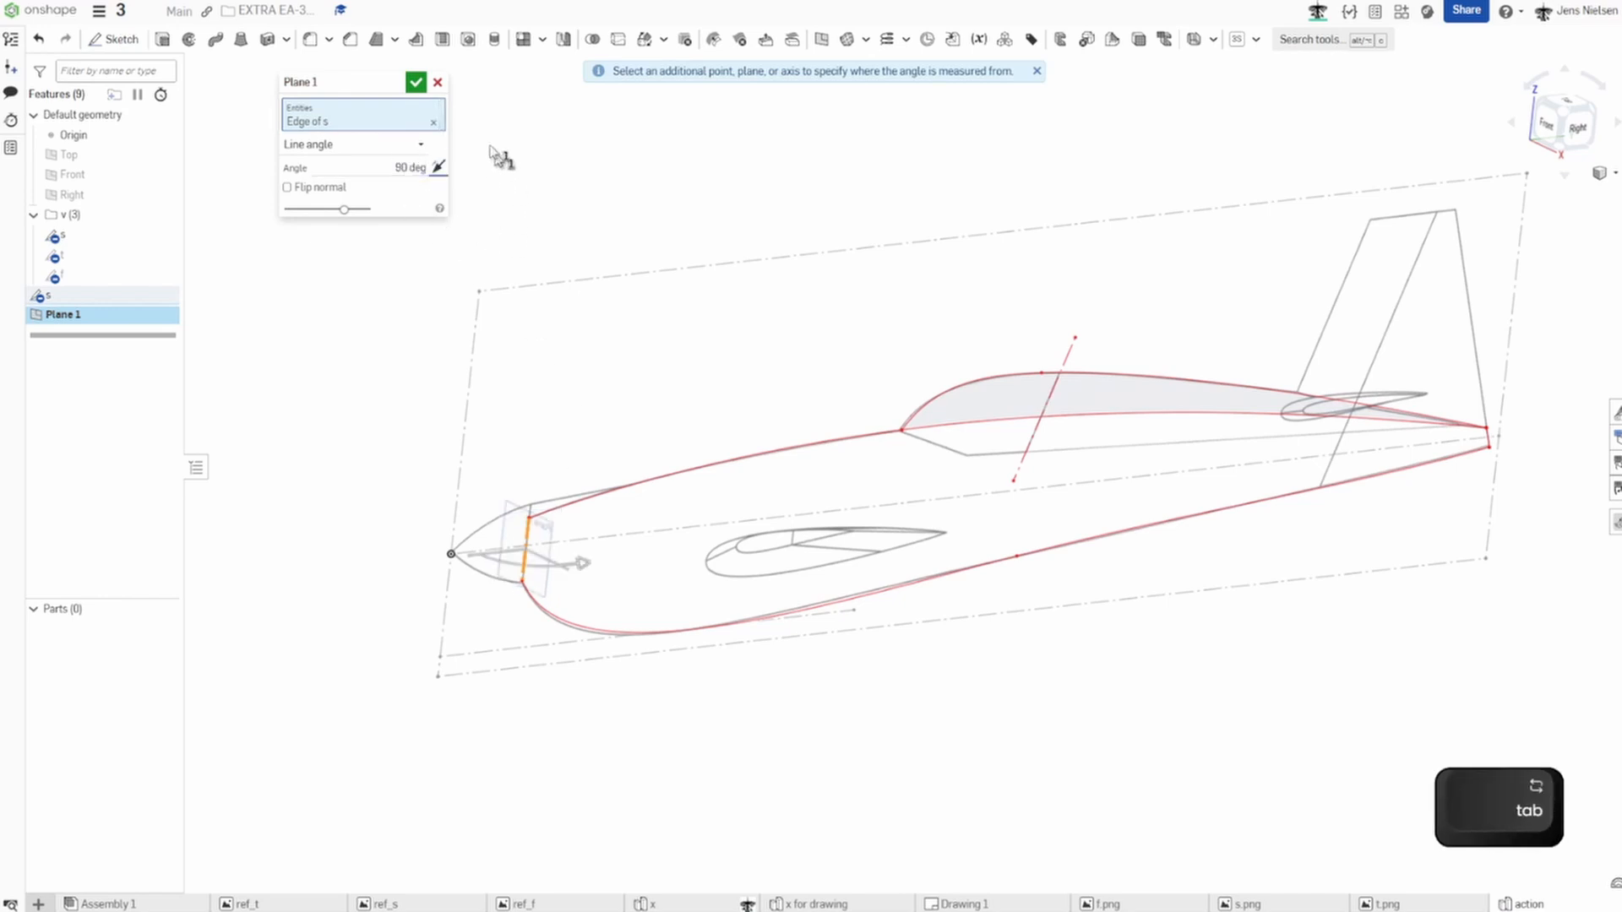
pyautogui.click(415, 82)
# Start a sketch on the new nose plane and draw an ellipse centred on the vertical line's midpoint, with a horizontal semi-axis about 633 long.
pyautogui.scroll(3, 590, 302)
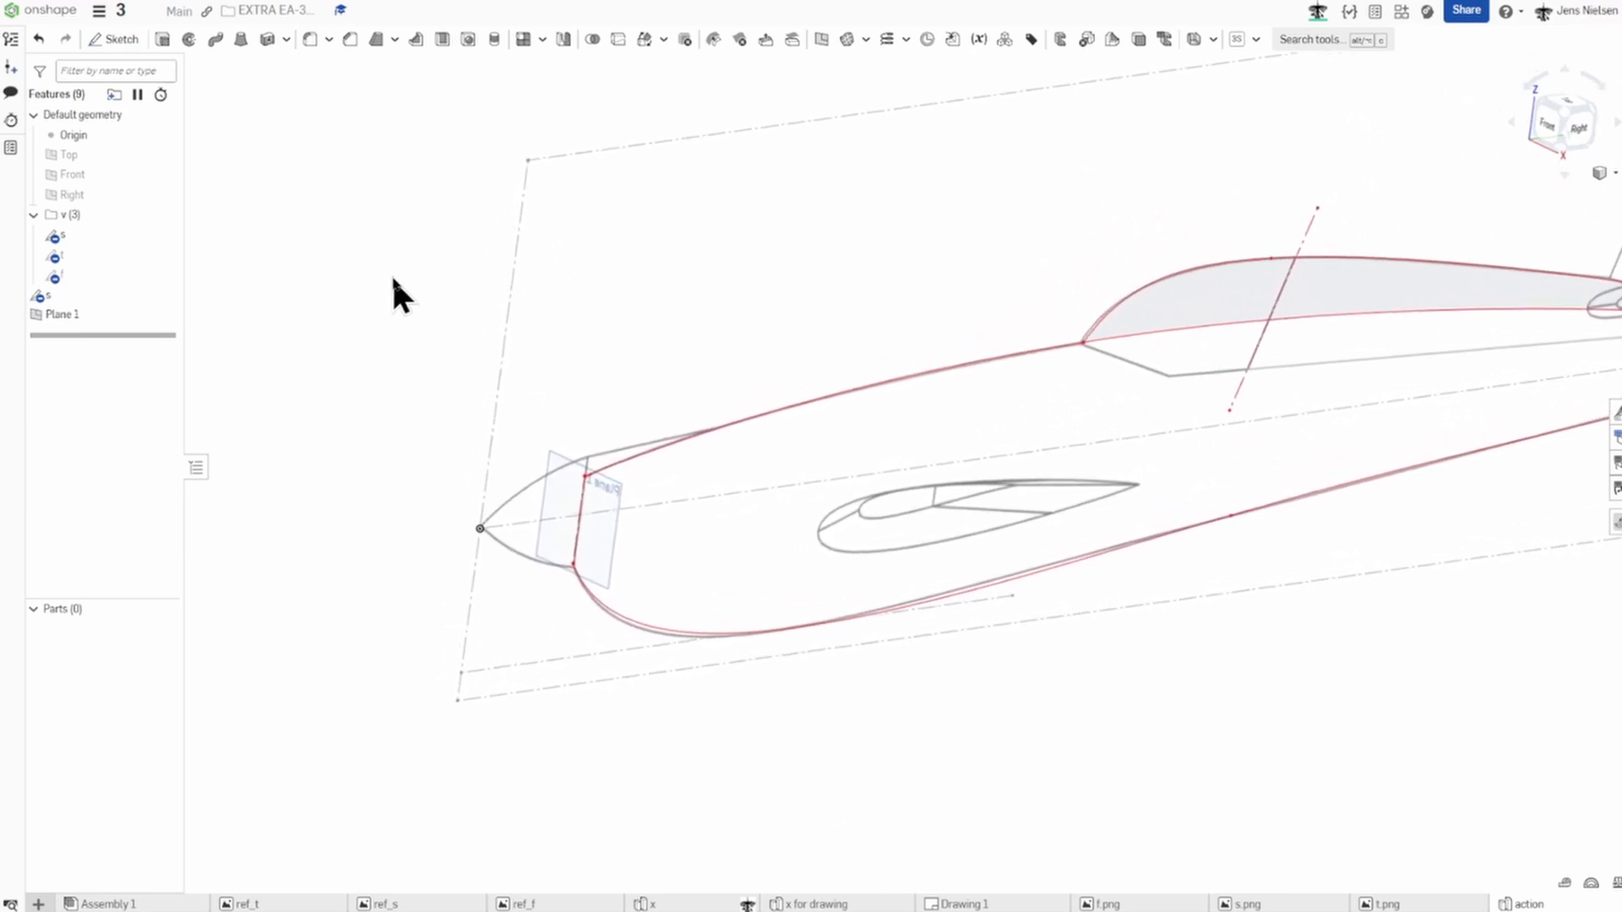
pyautogui.scroll(3, 392, 276)
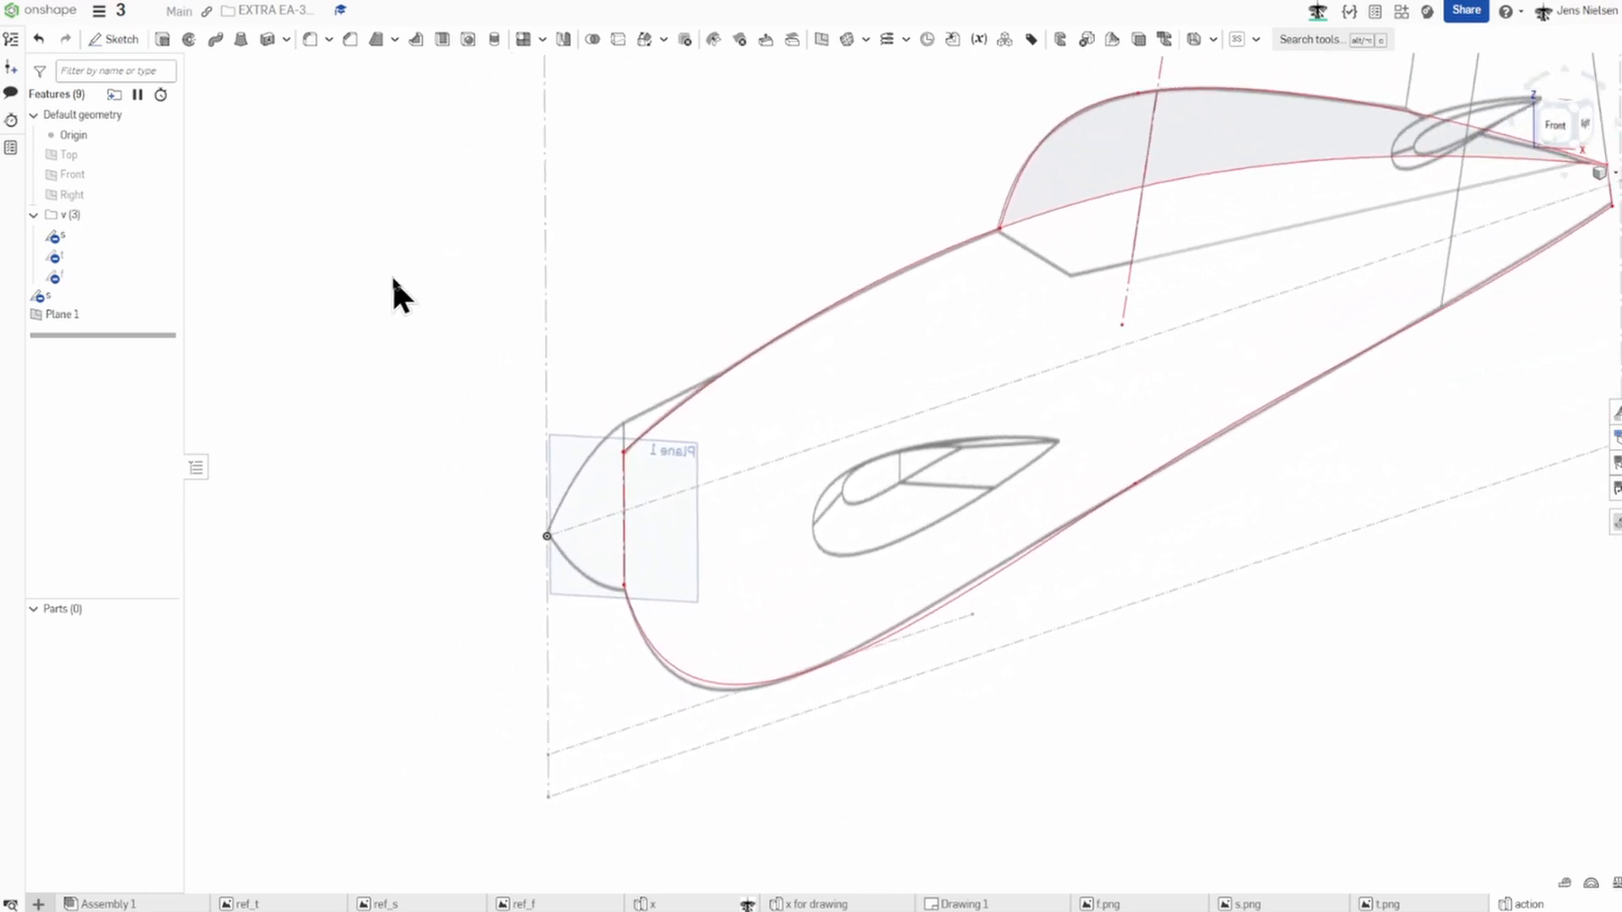
pyautogui.press('s')
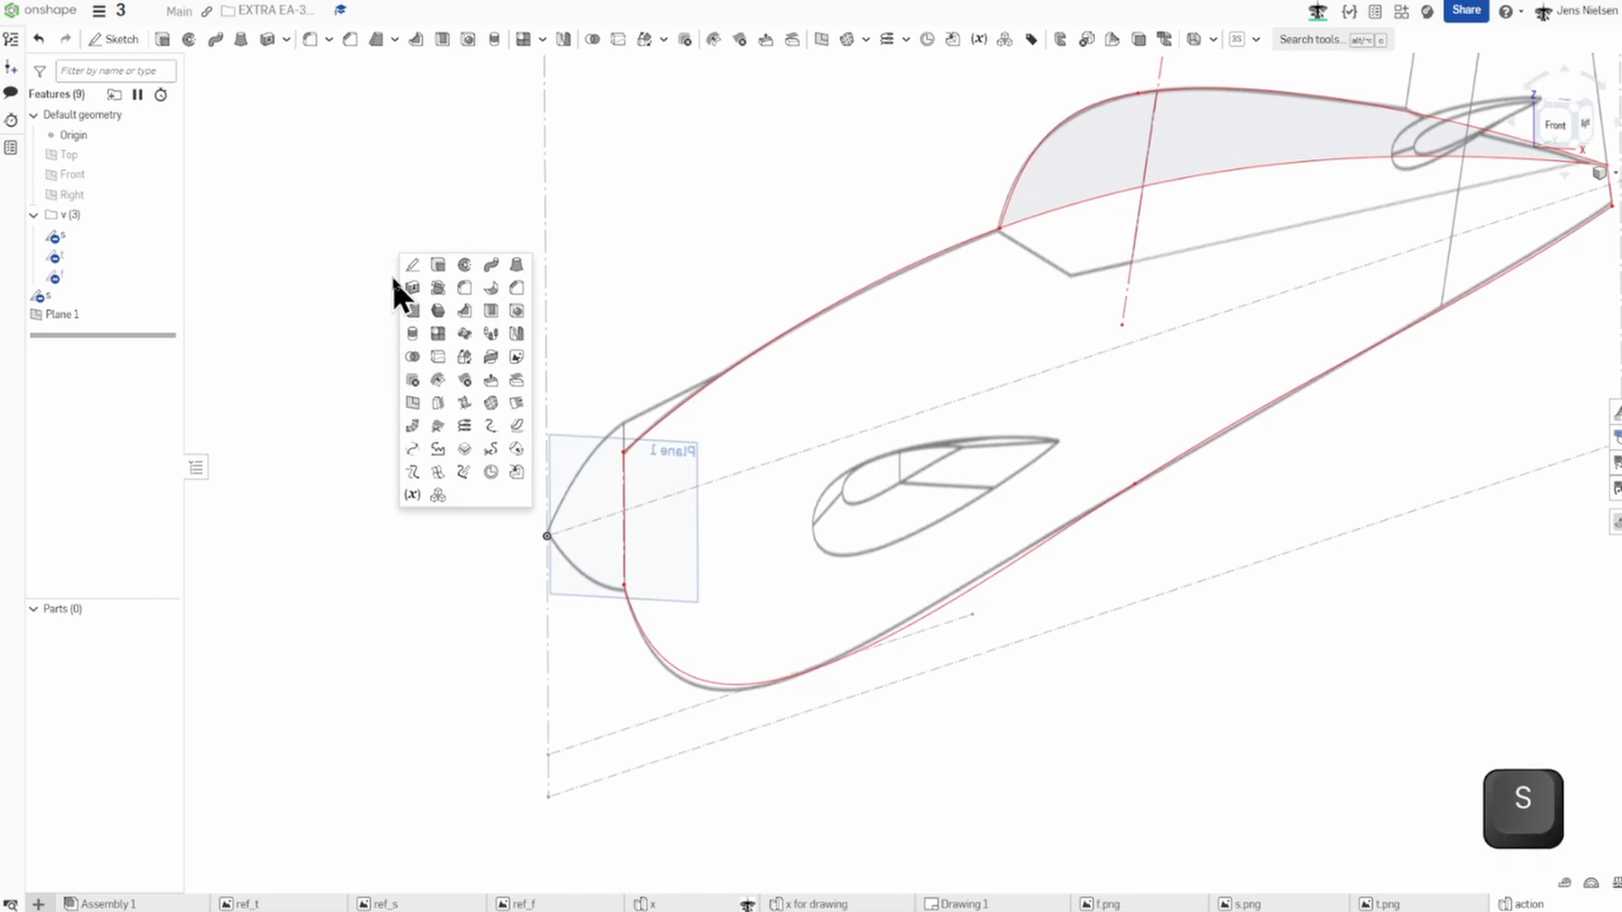
pyautogui.click(407, 269)
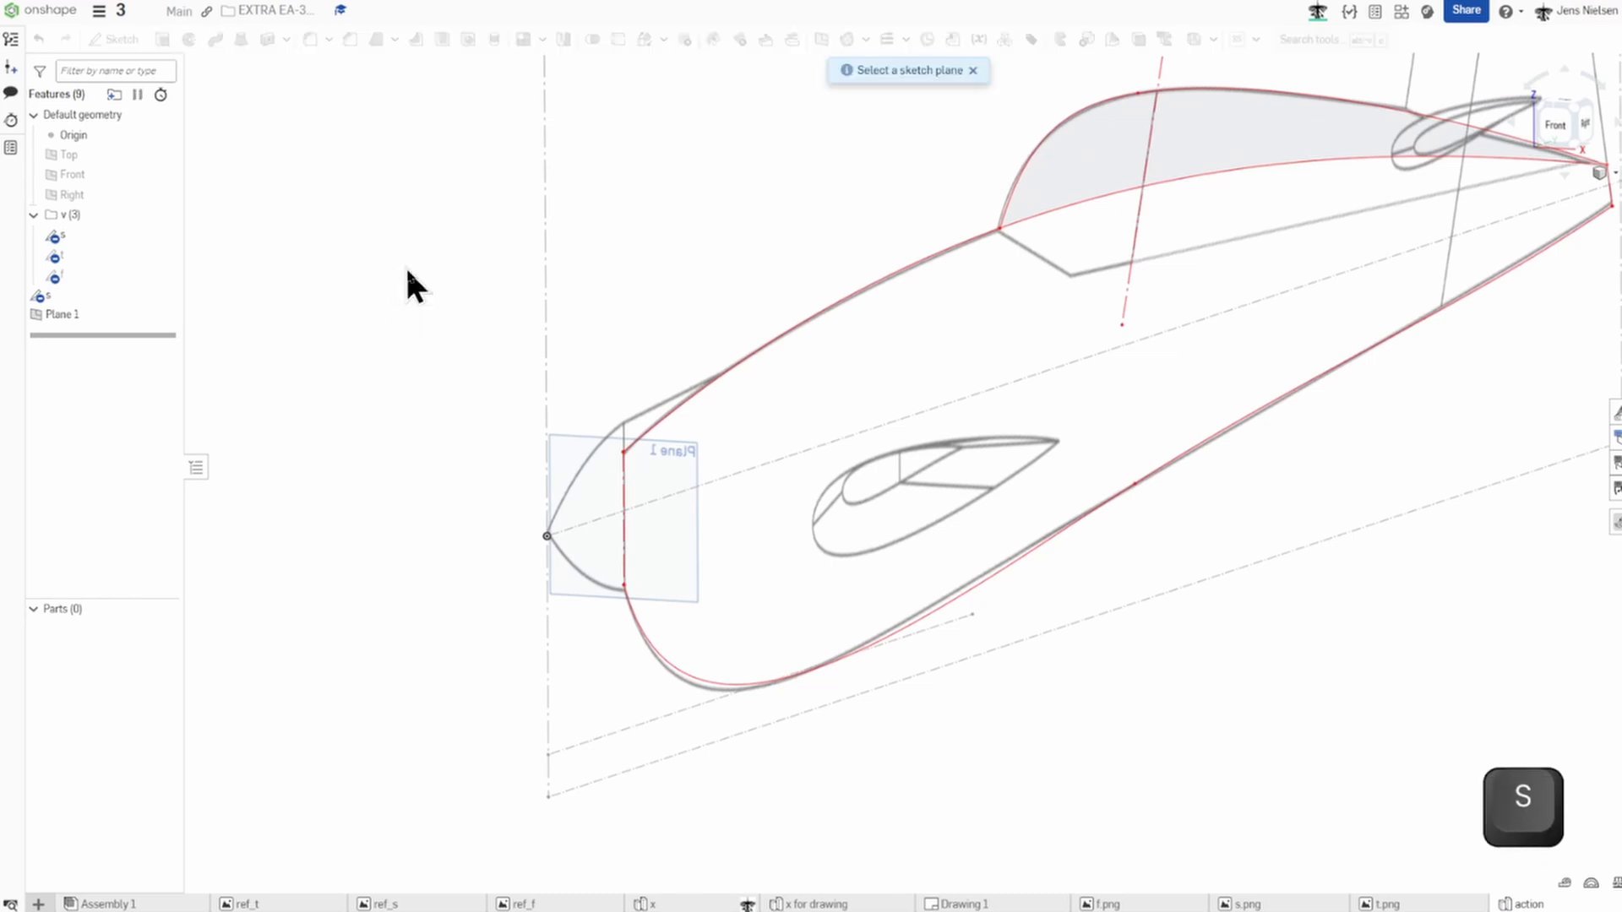
pyautogui.click(556, 440)
pyautogui.press('s')
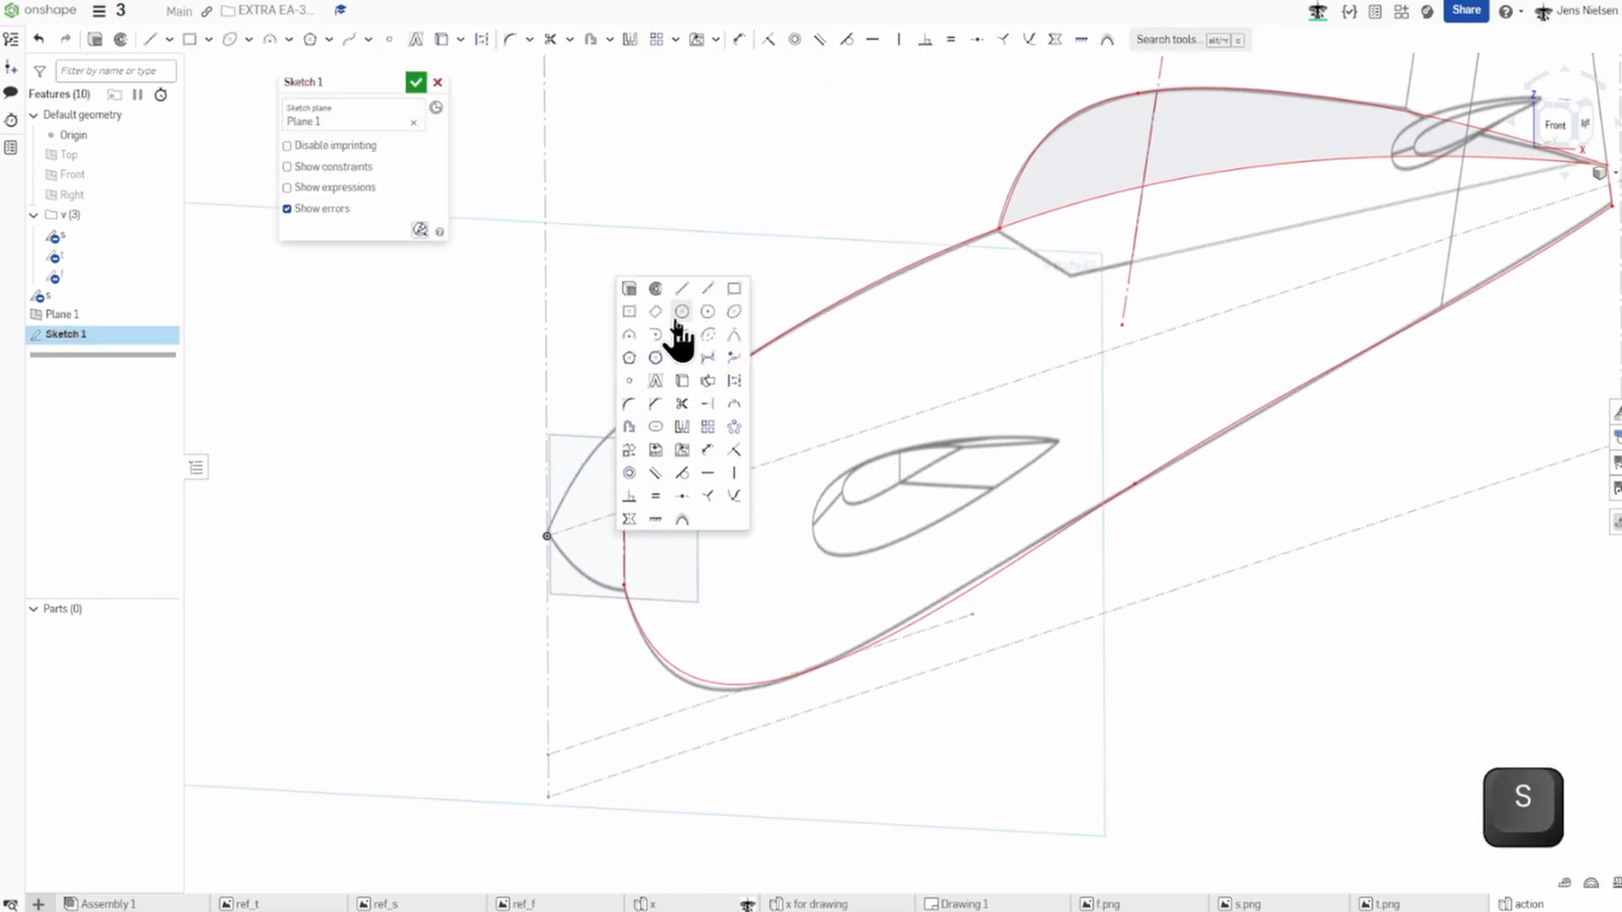
pyautogui.click(734, 312)
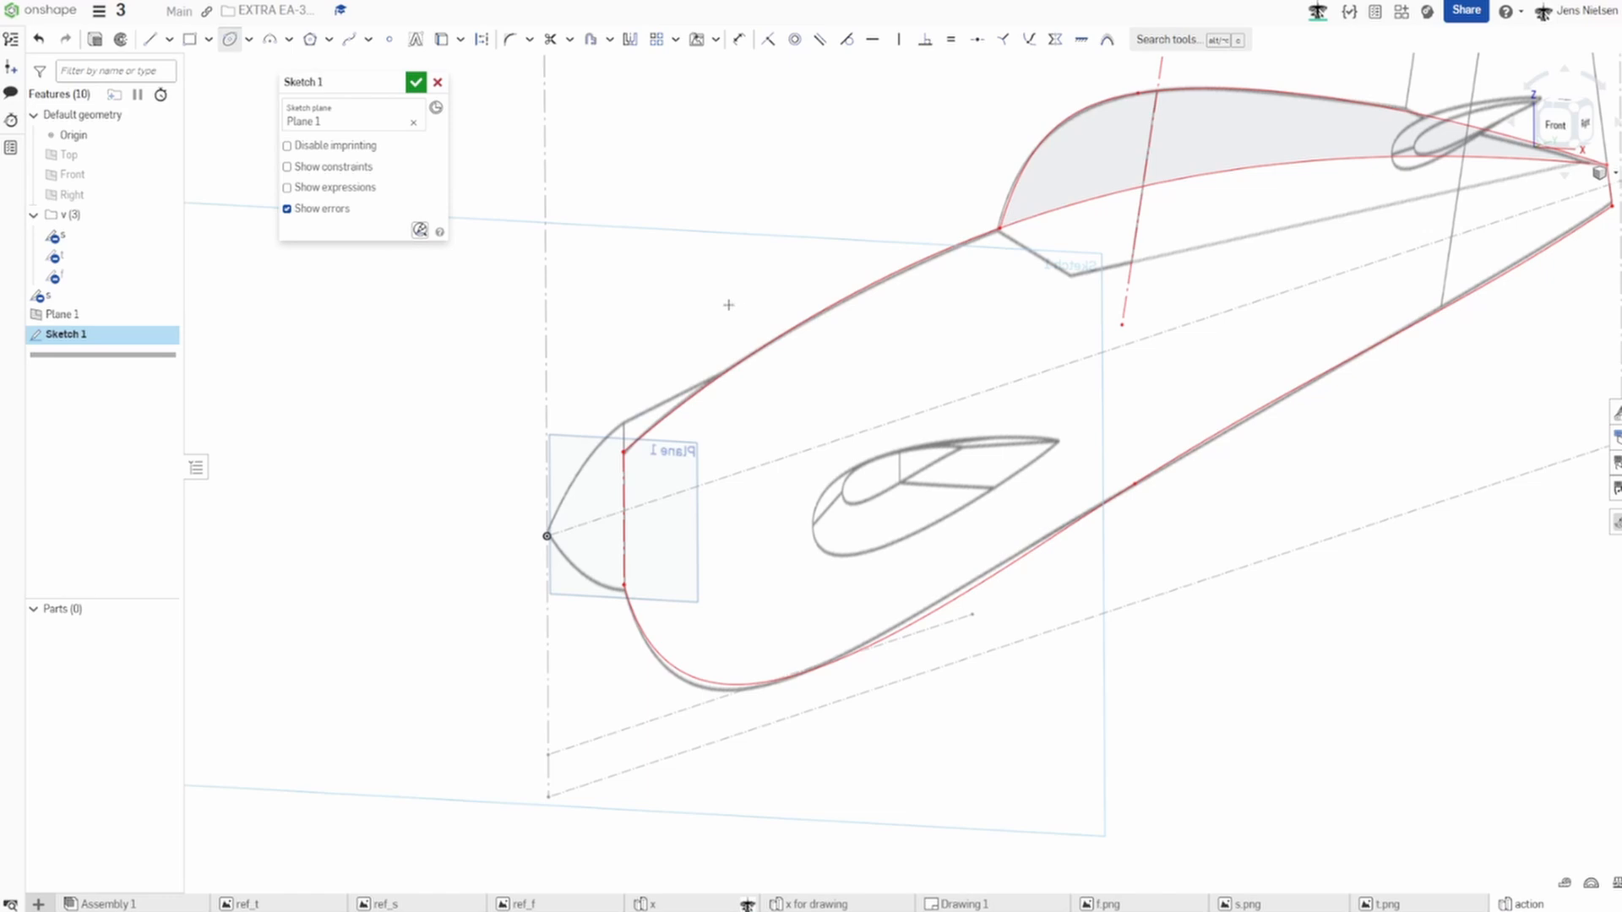
pyautogui.click(624, 518)
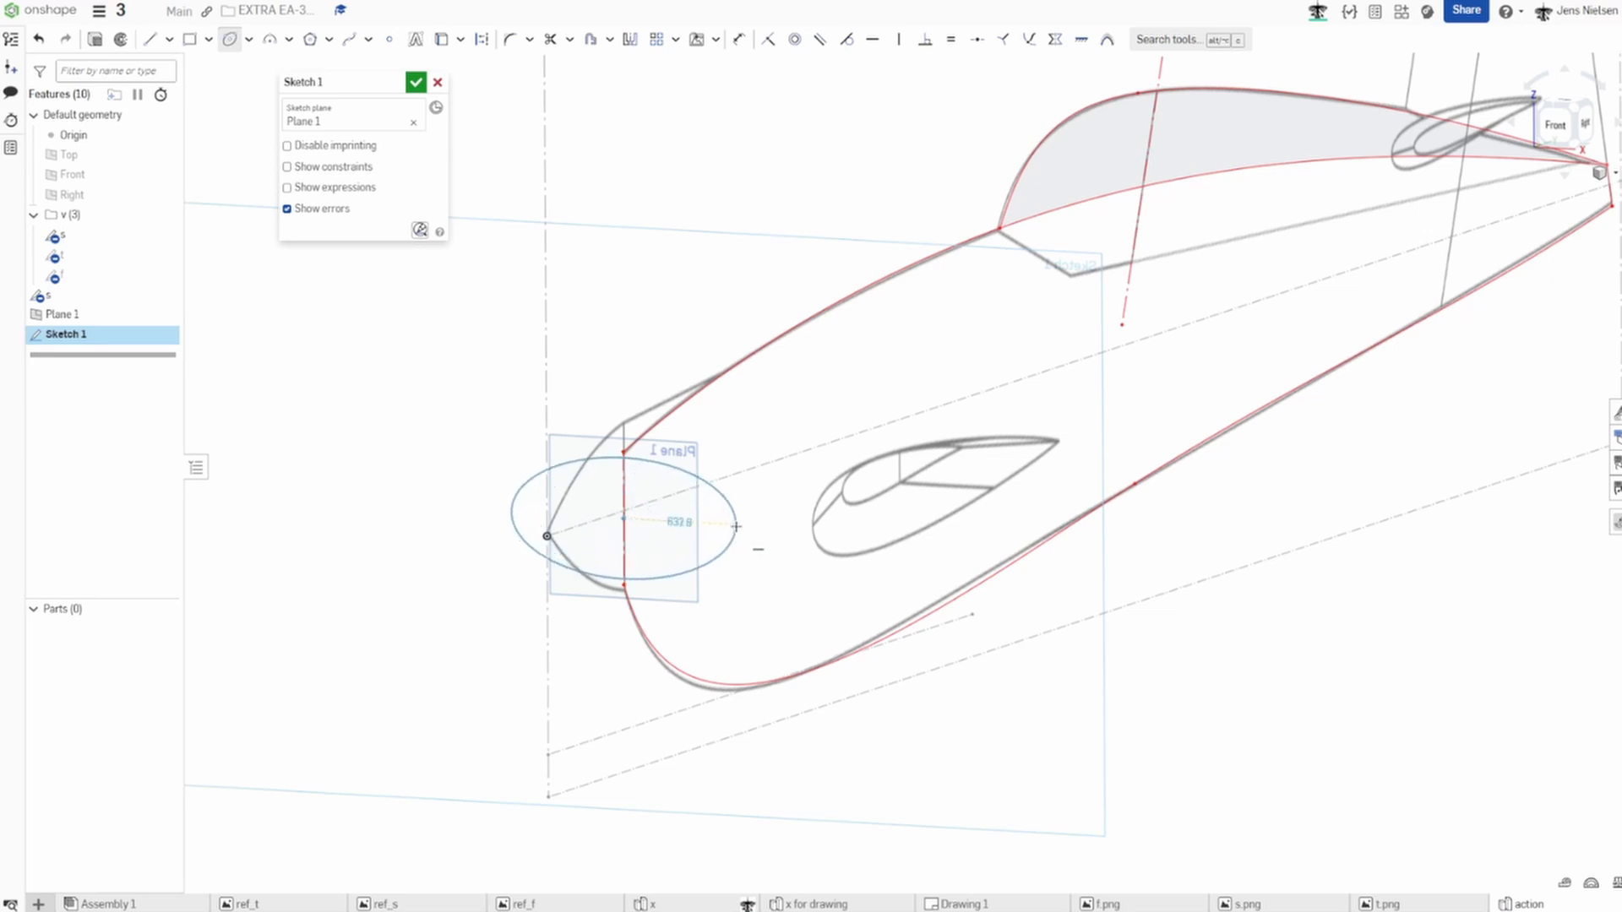
pyautogui.click(737, 526)
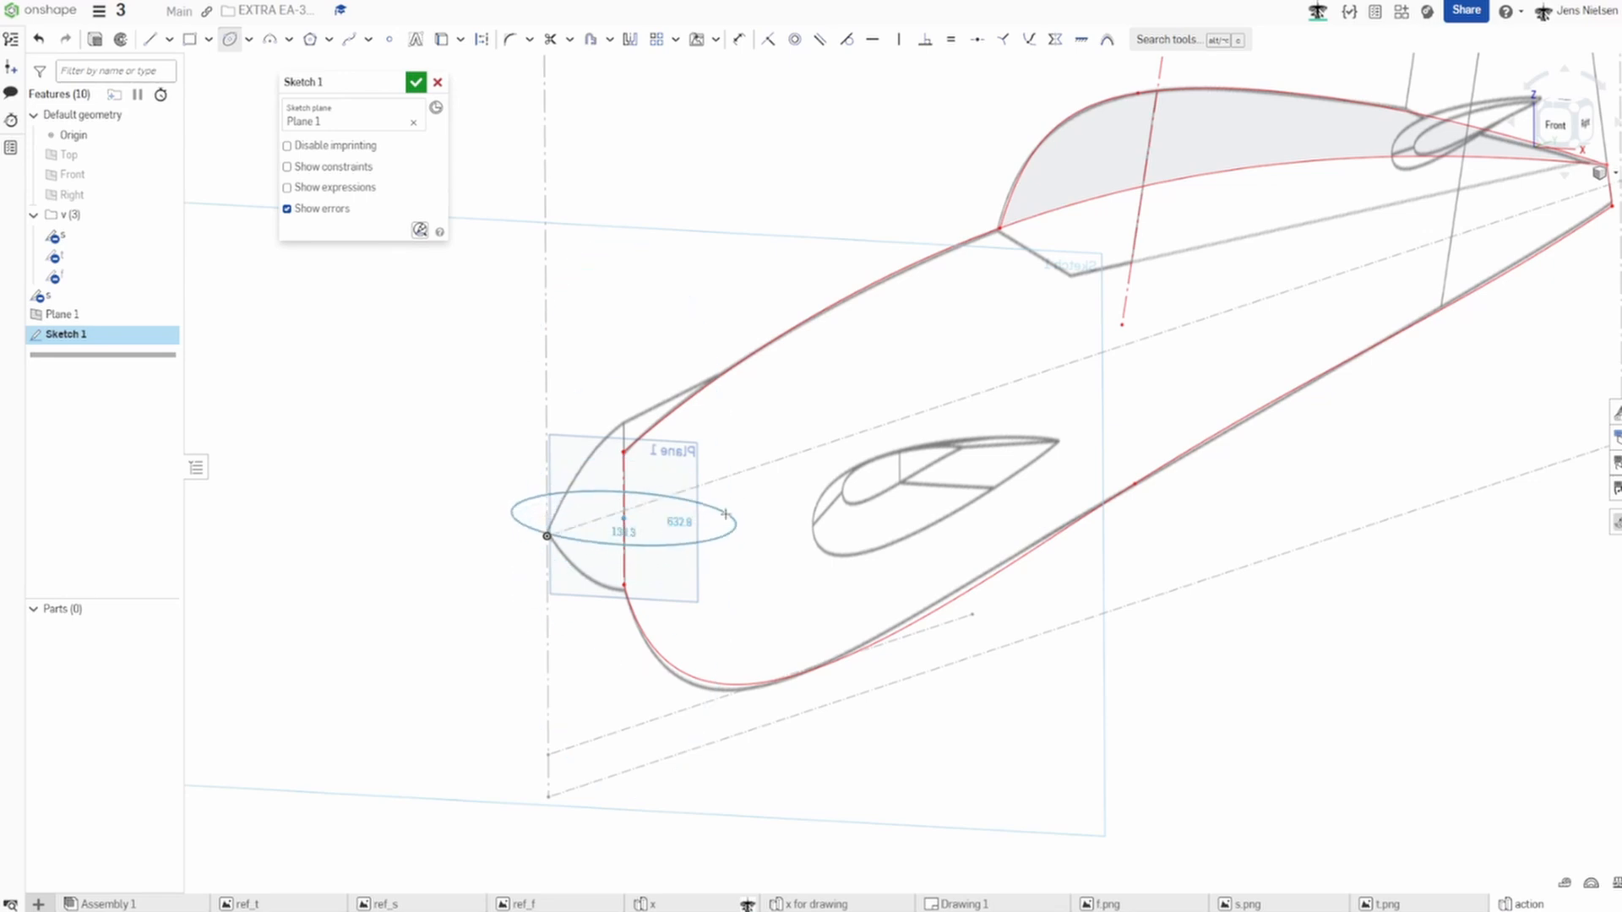
pyautogui.click(718, 503)
pyautogui.press('Escape')
# Make the ellipse coincident with the upper endpoint of the vertical line at the cowling front.
pyautogui.scroll(5, 790, 373)
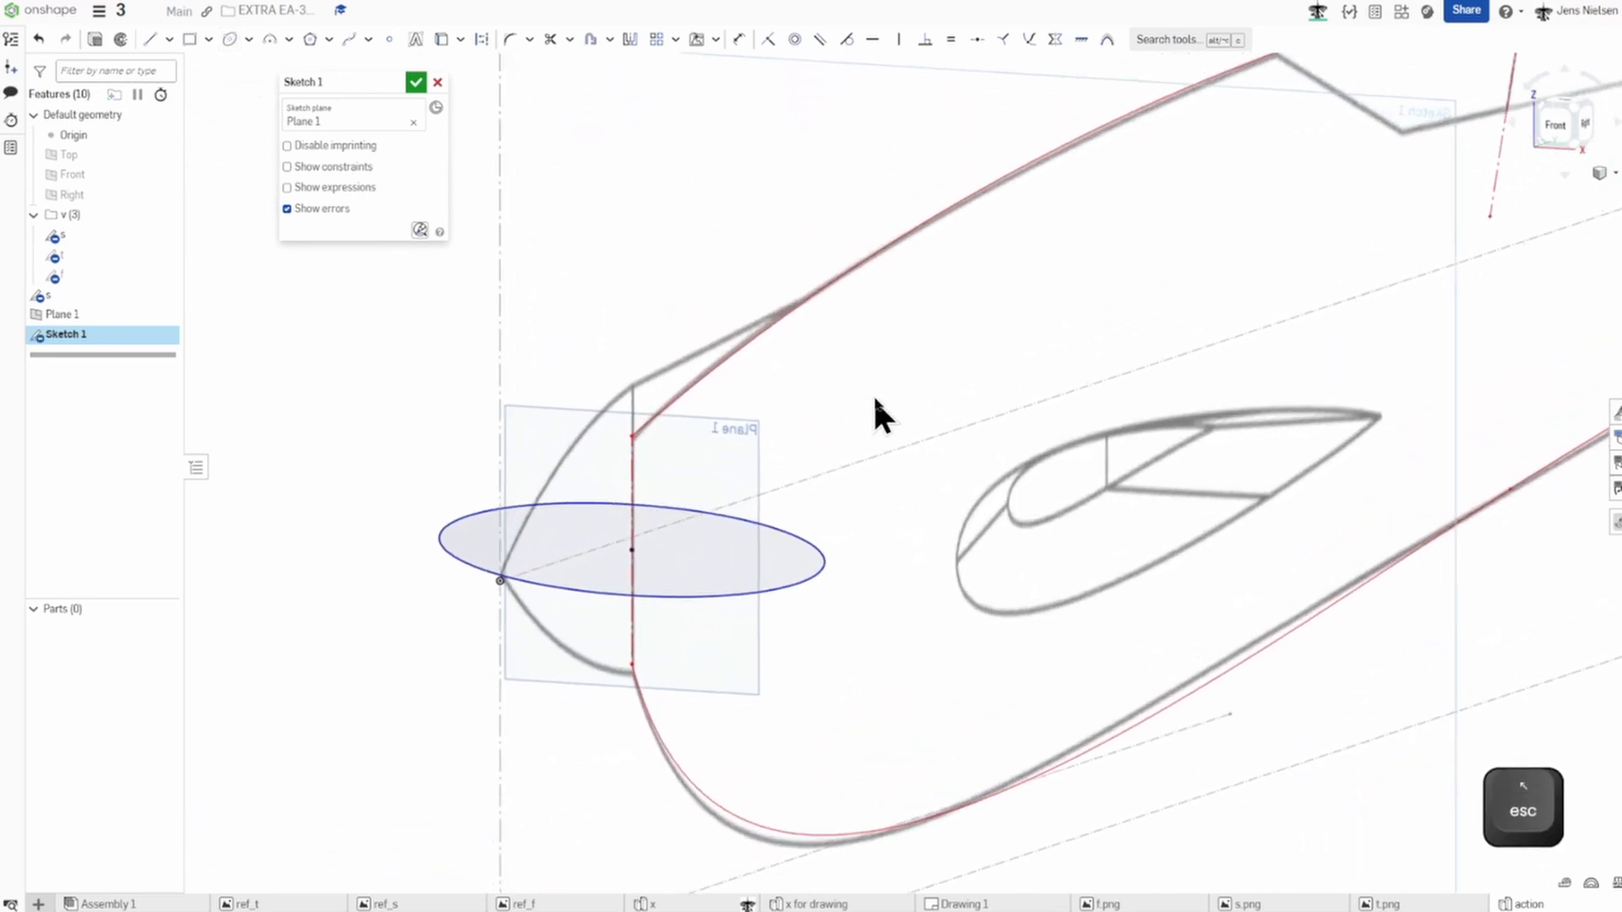
pyautogui.press('i')
pyautogui.click(644, 510)
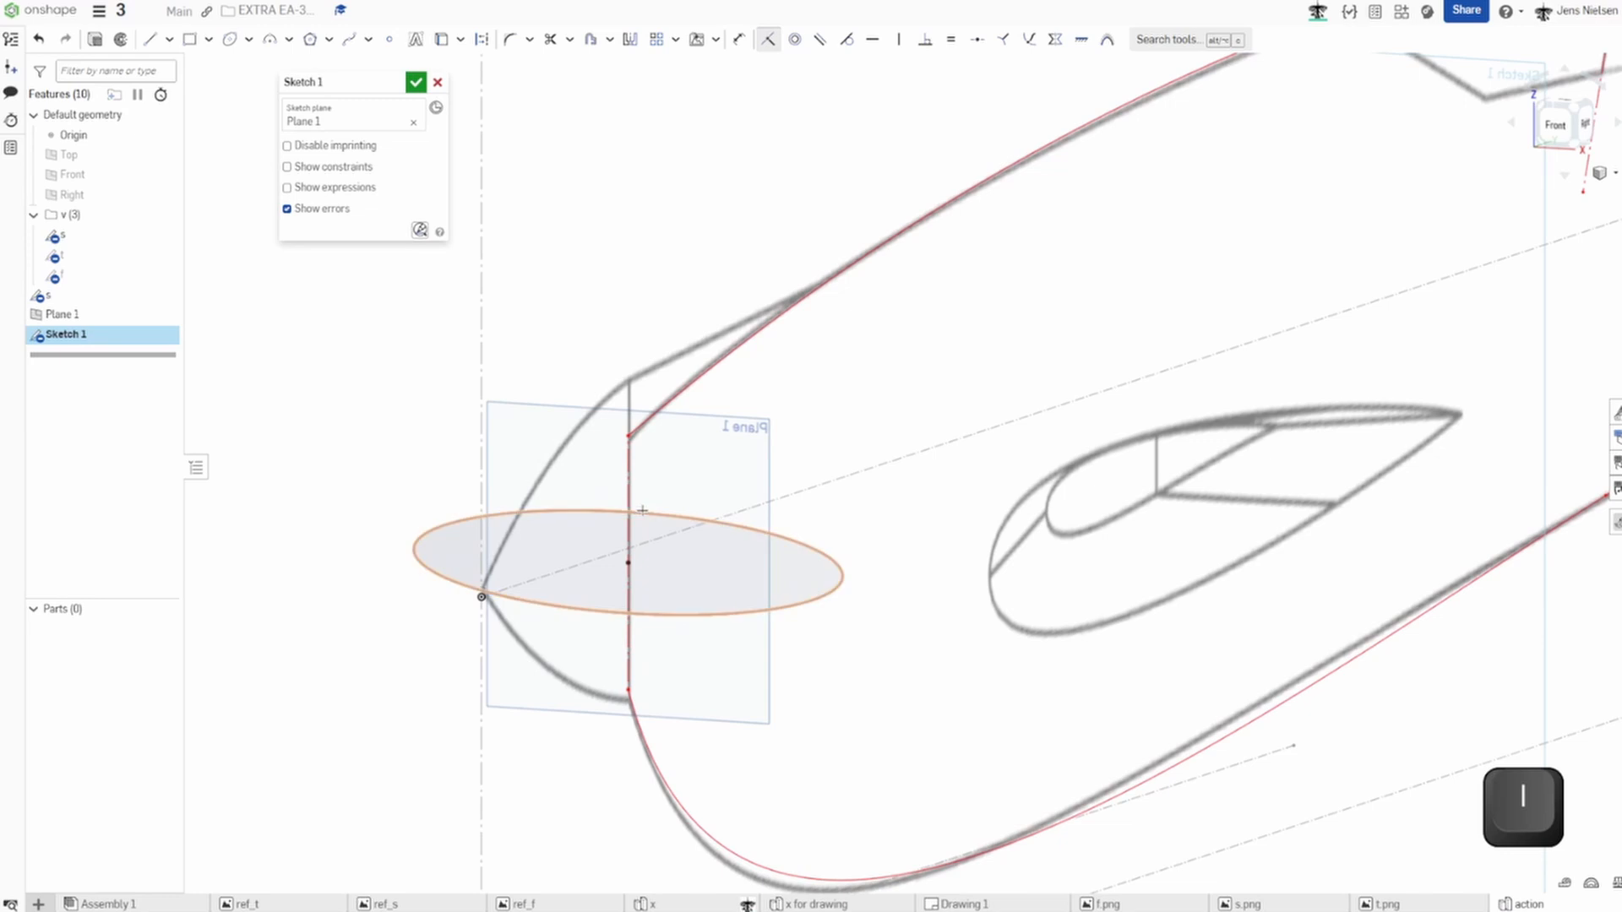
pyautogui.click(630, 437)
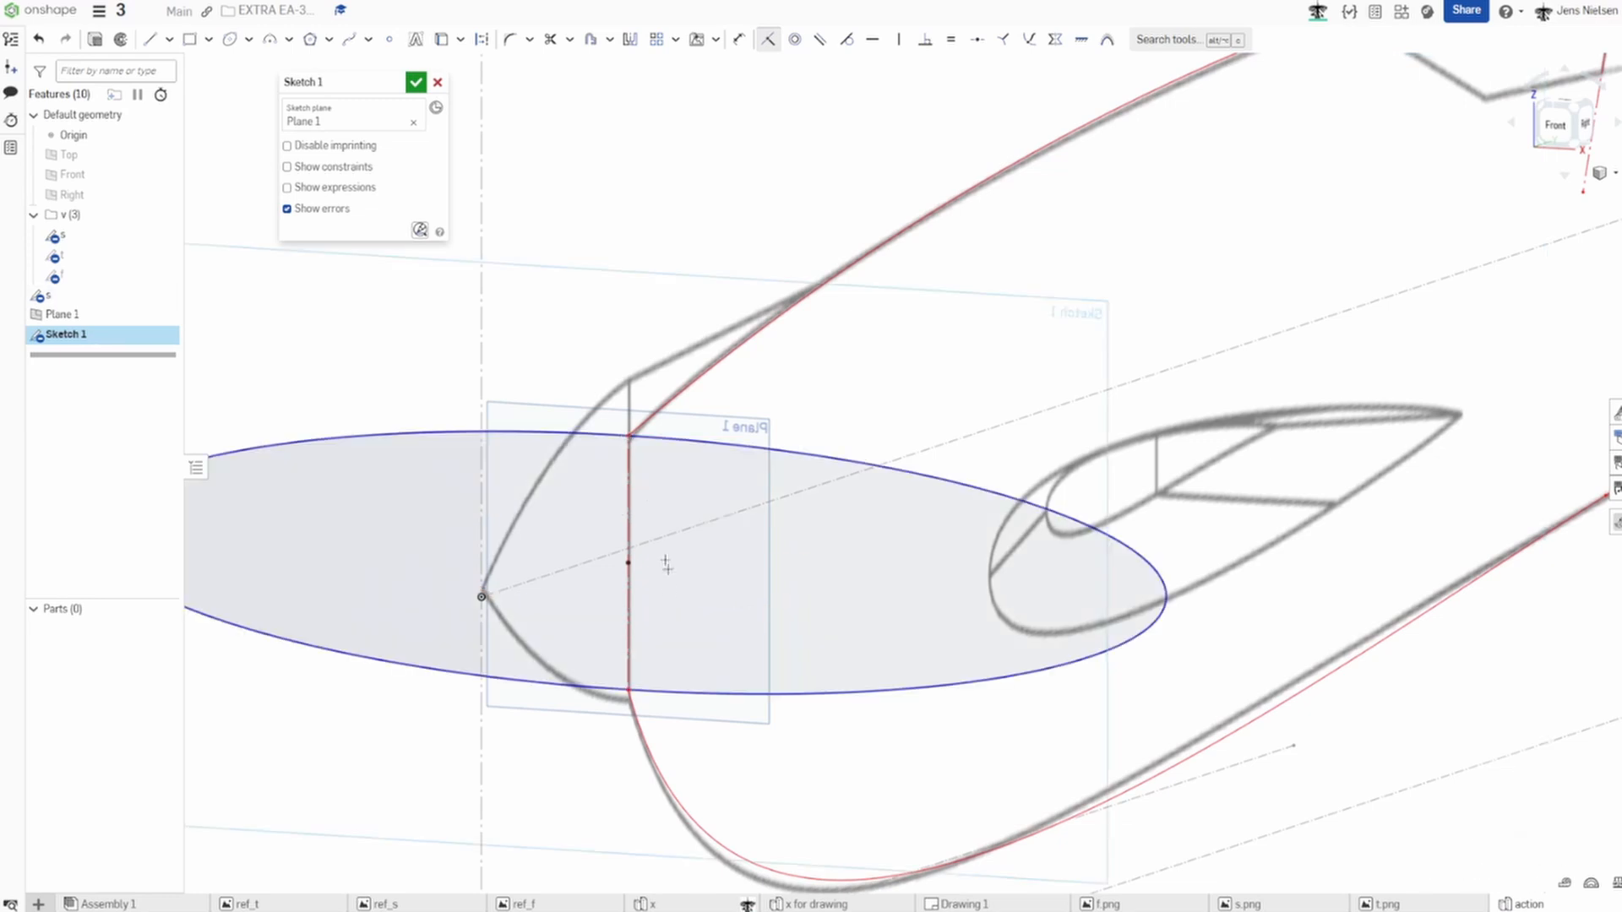
pyautogui.scroll(-5, 707, 551)
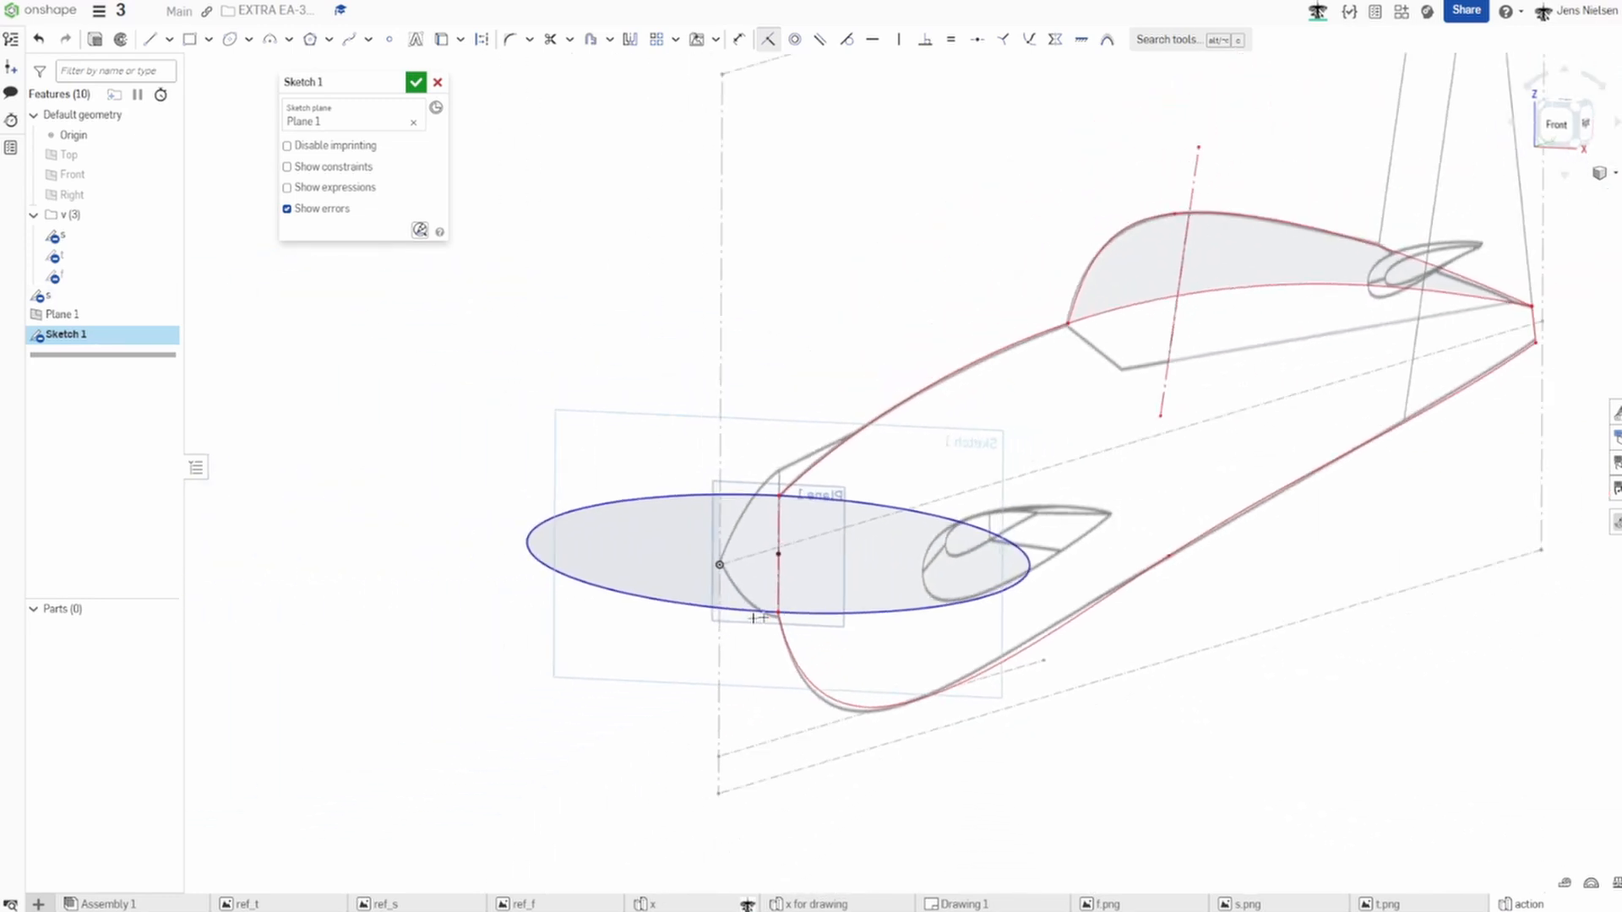
pyautogui.press('Escape')
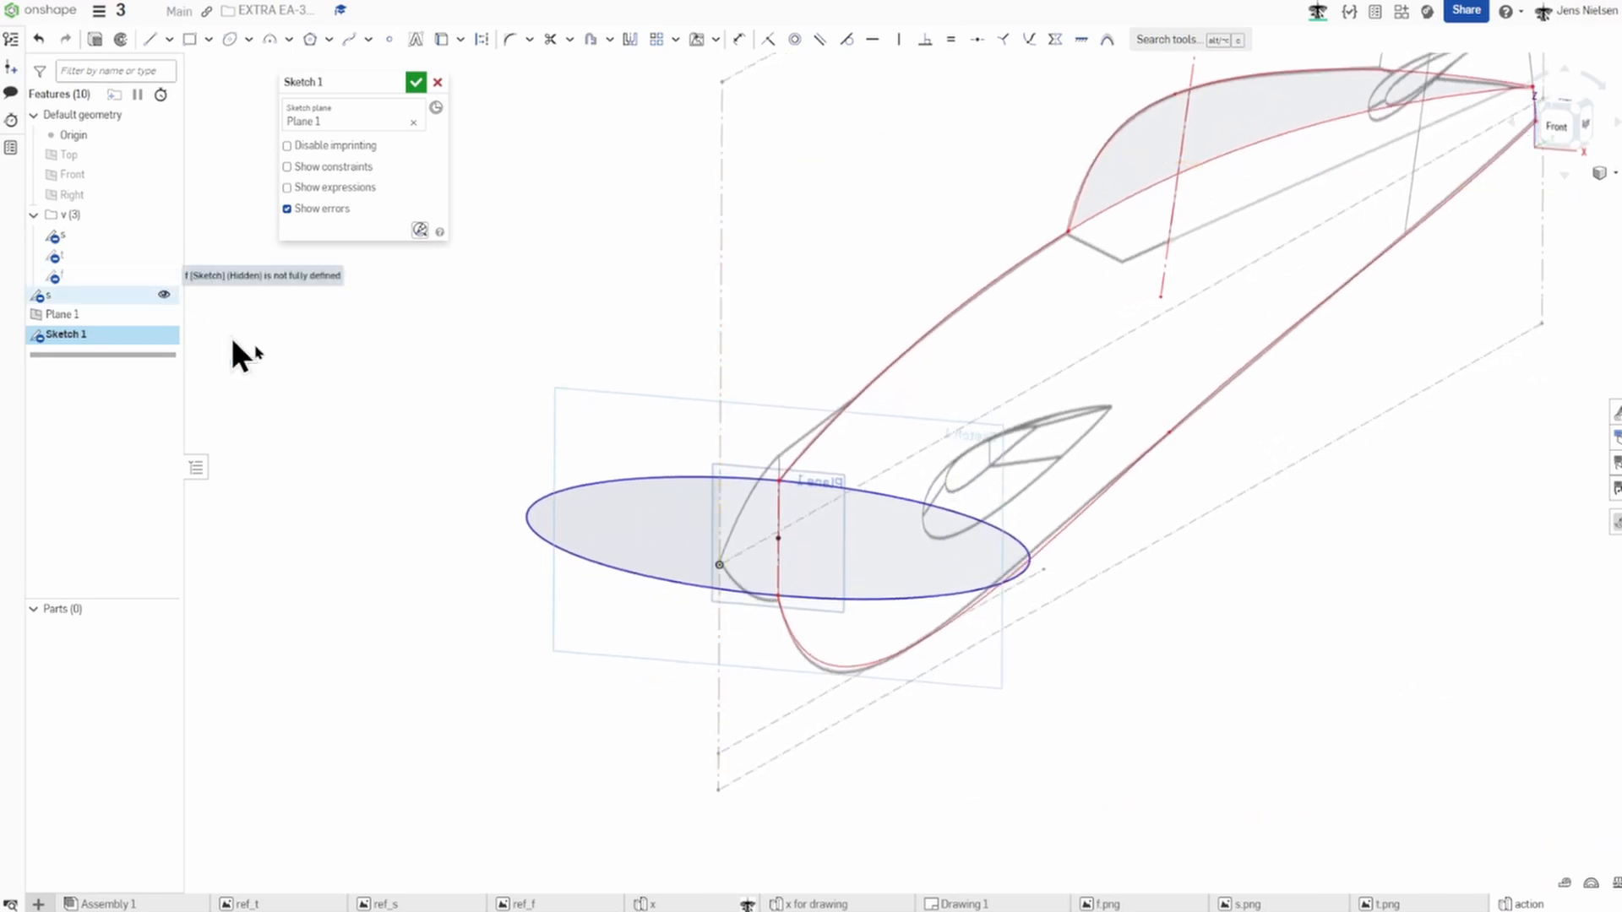
# Show reference sketch f and narrow the ellipse to match the cowling width in the front view.
pyautogui.click(163, 275)
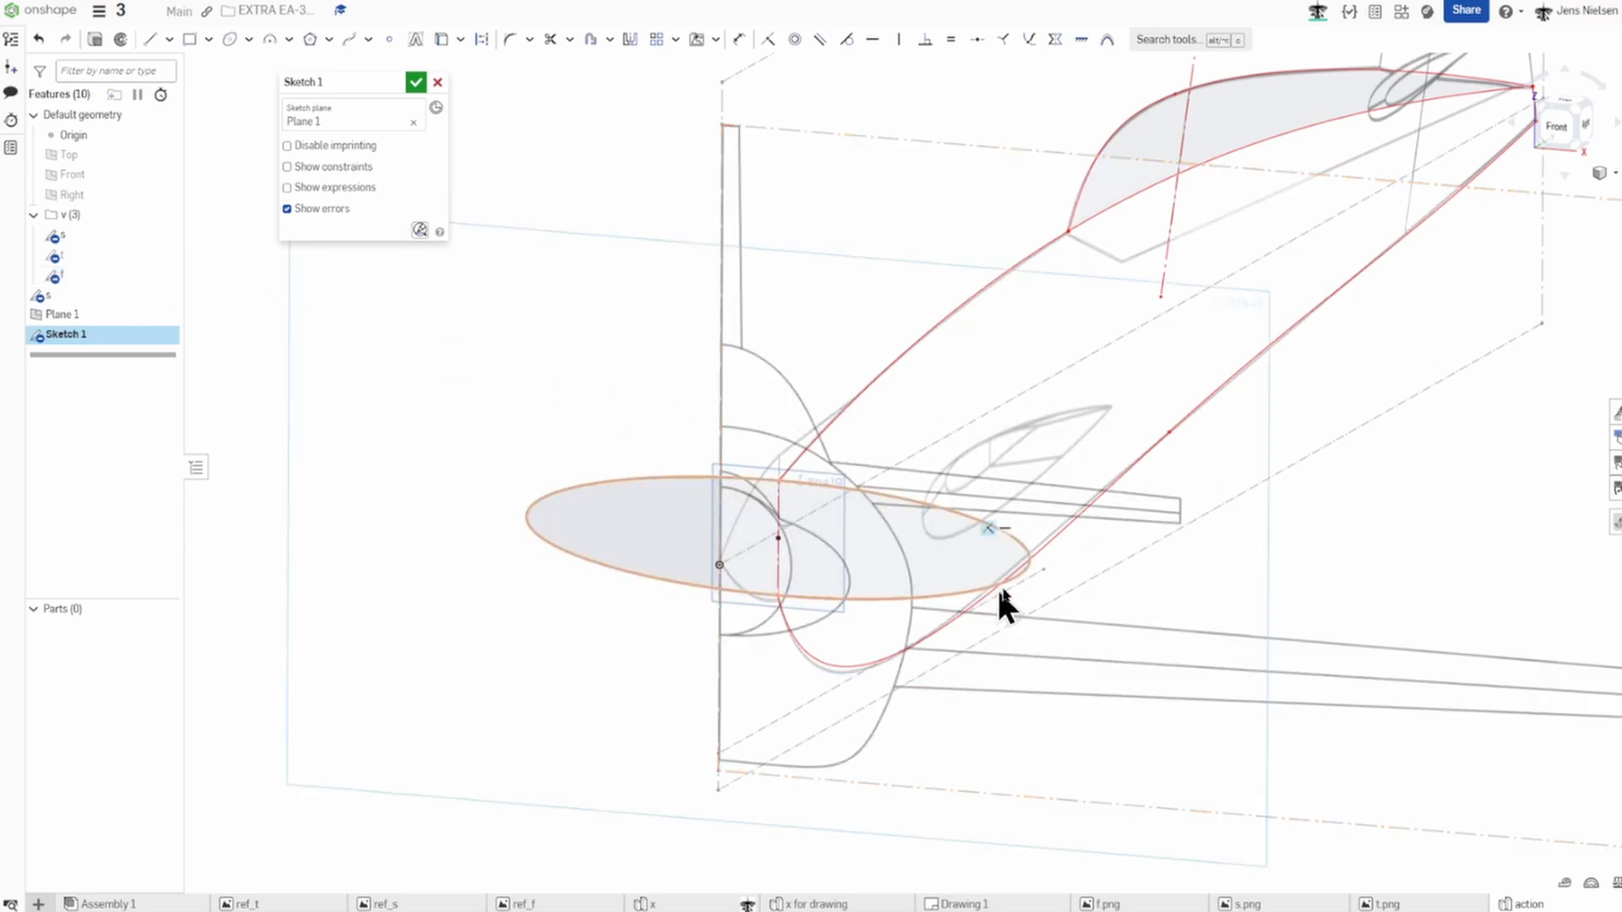
pyautogui.press('Escape')
pyautogui.moveTo(1093, 584); pyautogui.dragTo(996, 571, button='right')
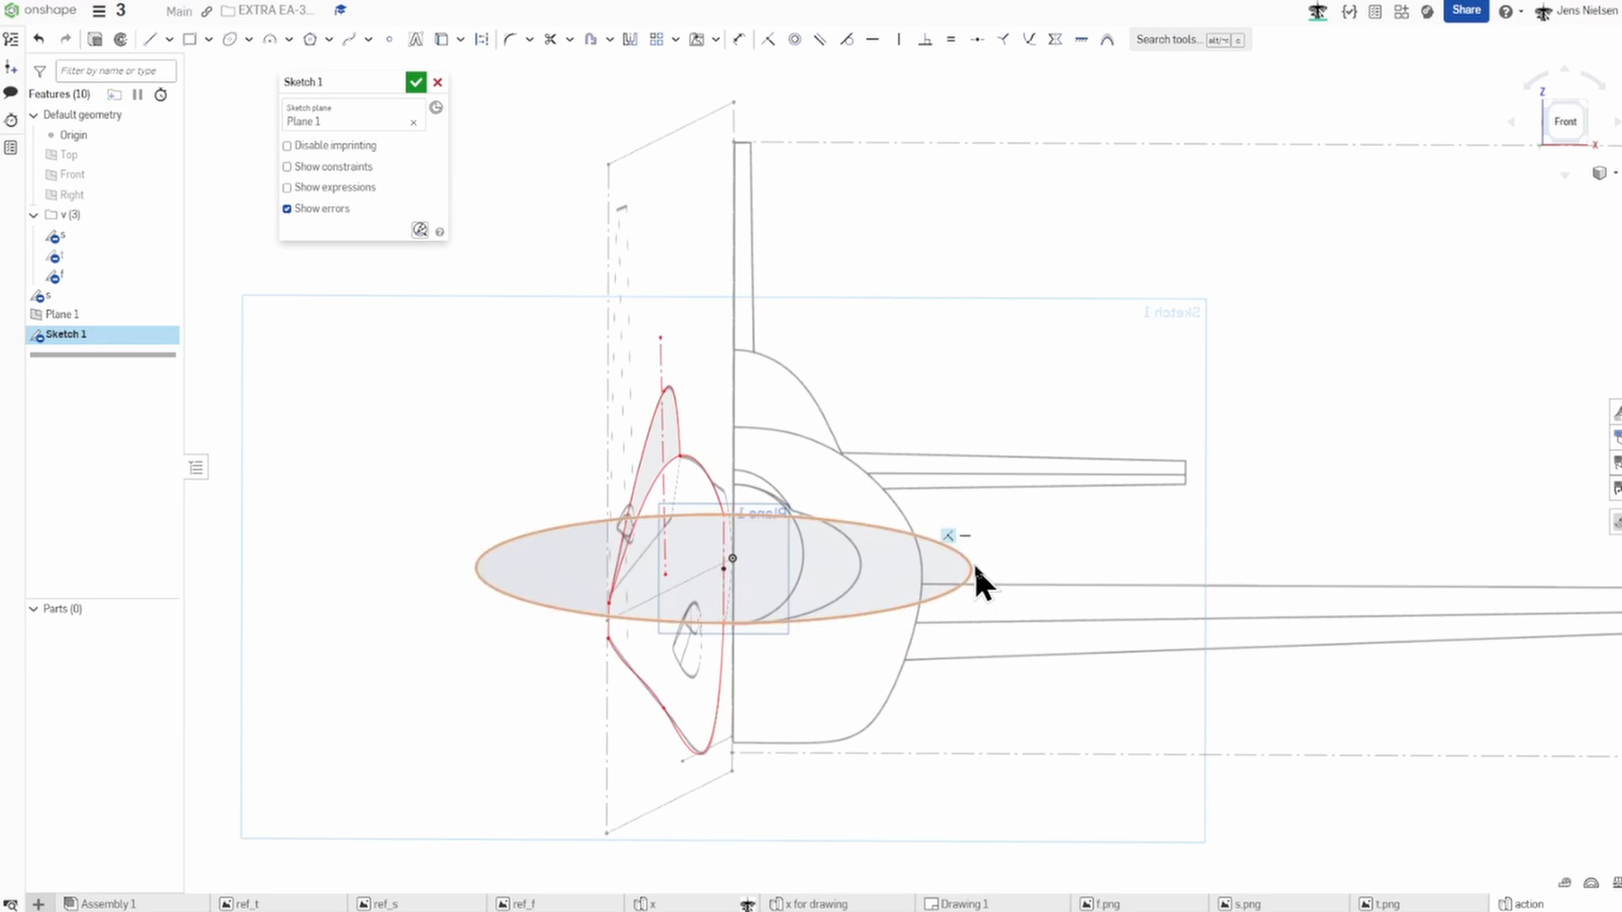
pyautogui.moveTo(968, 568); pyautogui.dragTo(857, 556)
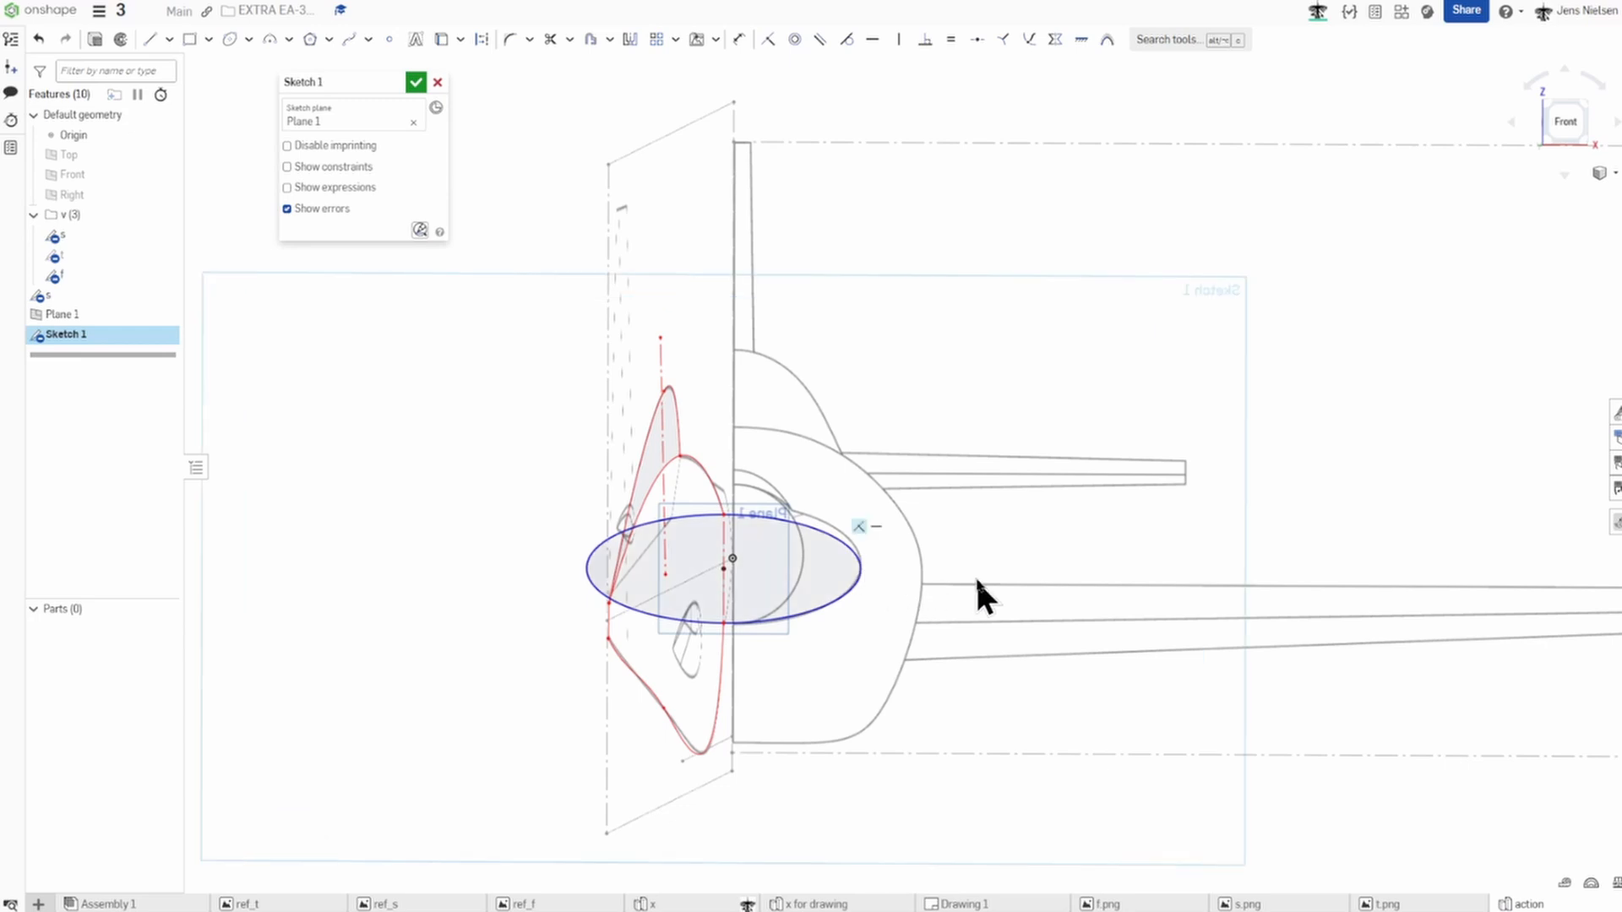
# Draw a horizontal construction line from the ellipse's centre to its outer side point.
pyautogui.moveTo(1060, 553); pyautogui.dragTo(1056, 548, button='right')
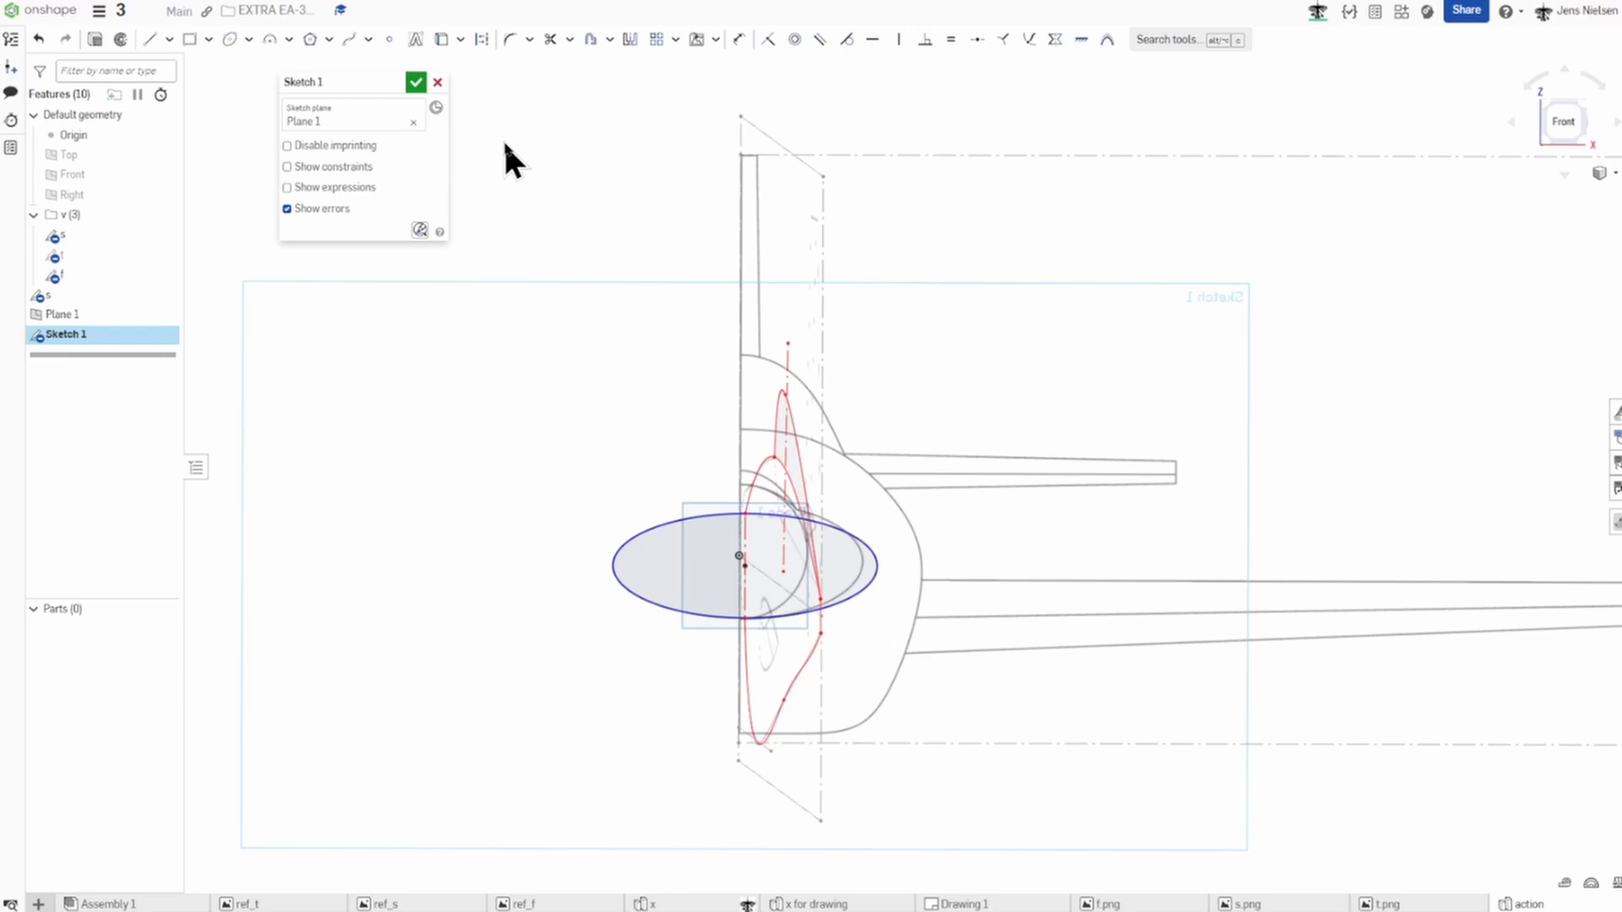
pyautogui.press('l')
pyautogui.press('q')
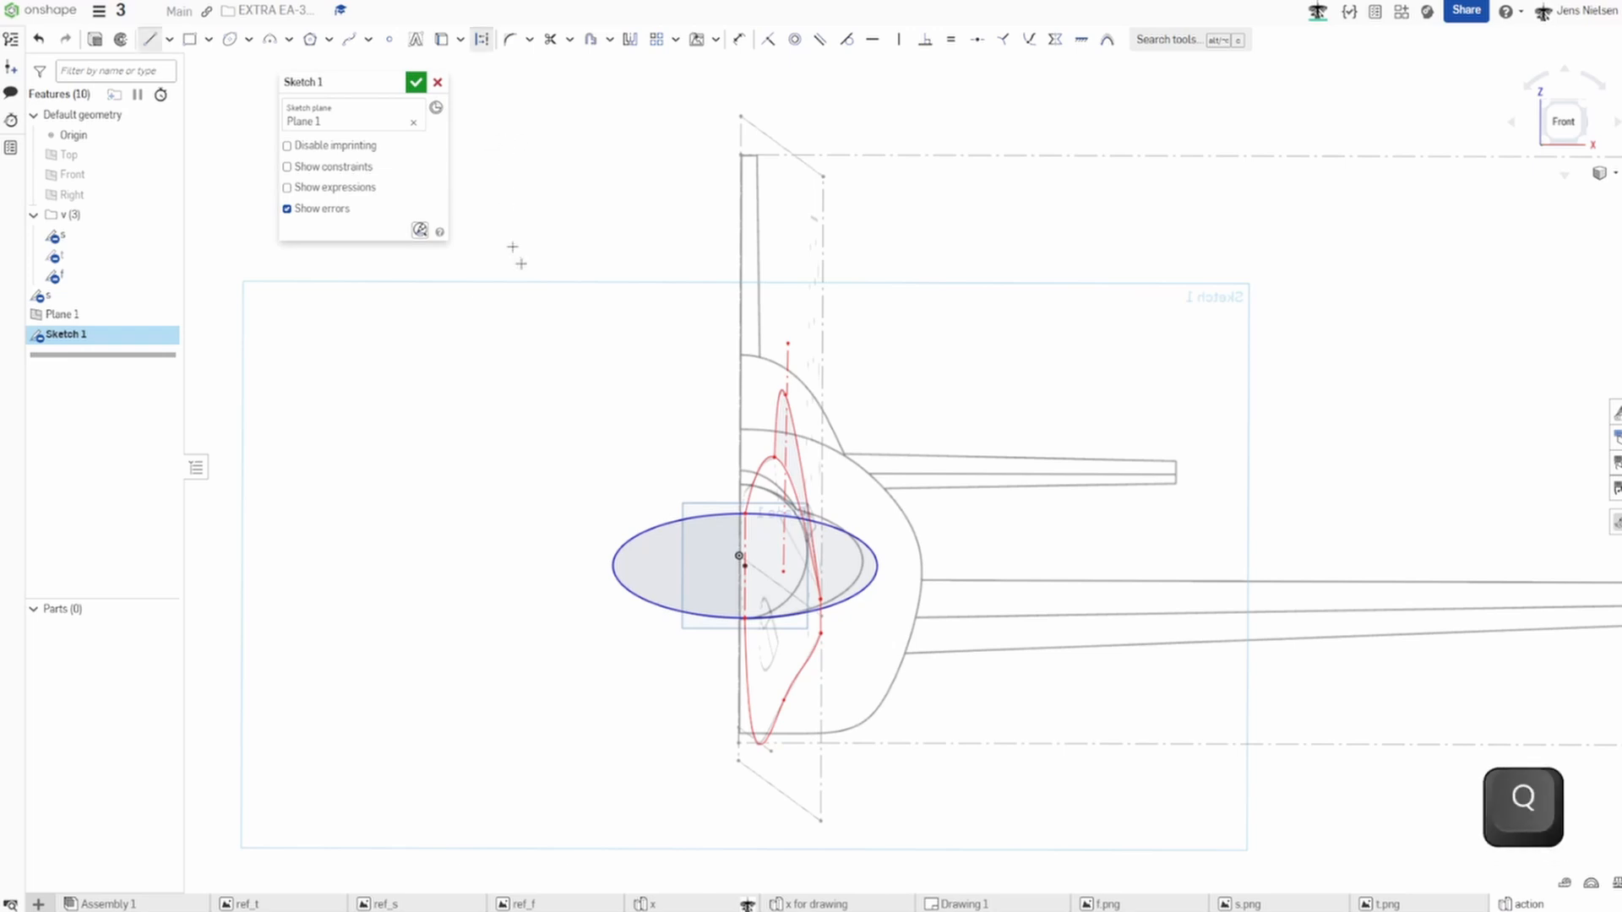
pyautogui.click(744, 566)
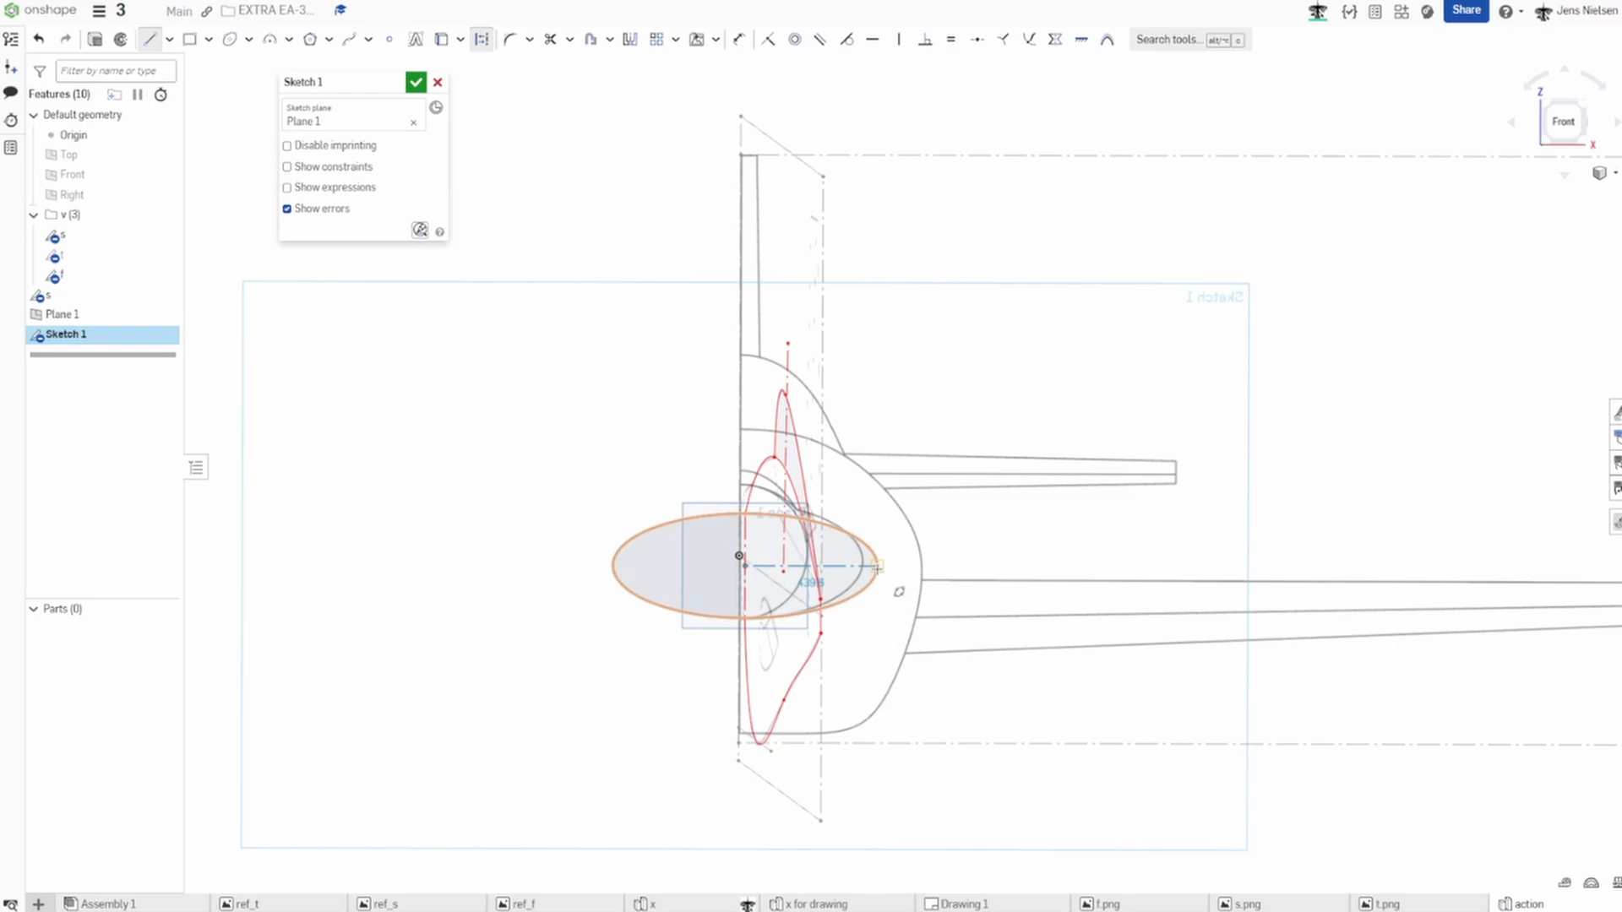
pyautogui.click(877, 567)
pyautogui.press('Escape')
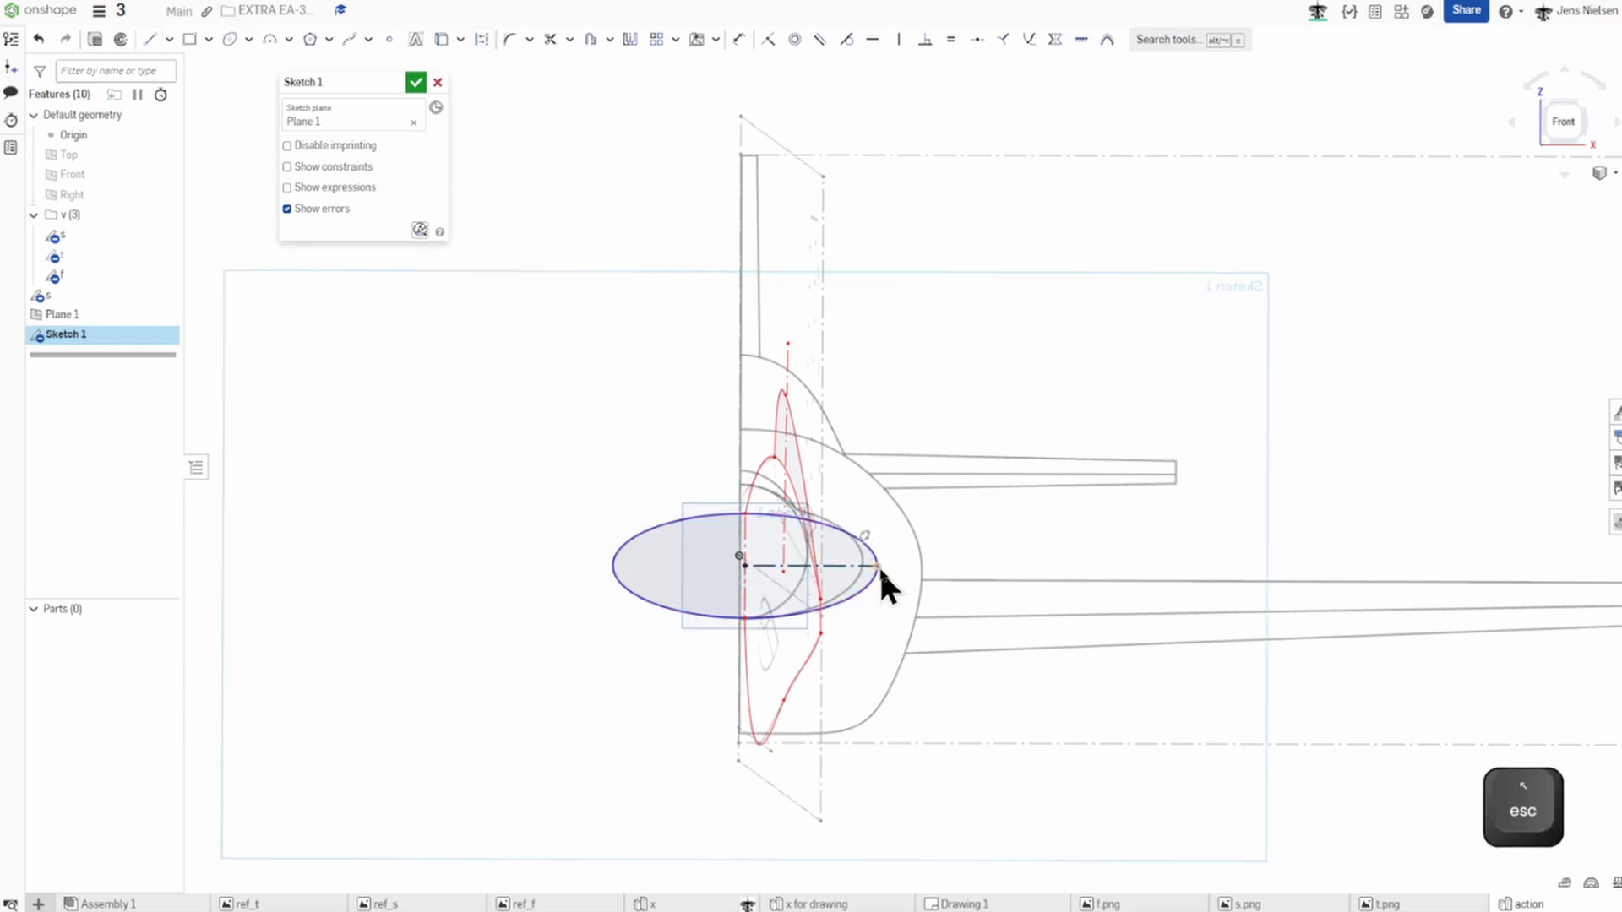
# Project the vertical nose line into the sketch and trim away the ellipse half opposite the reference outline.
pyautogui.scroll(4, 877, 565)
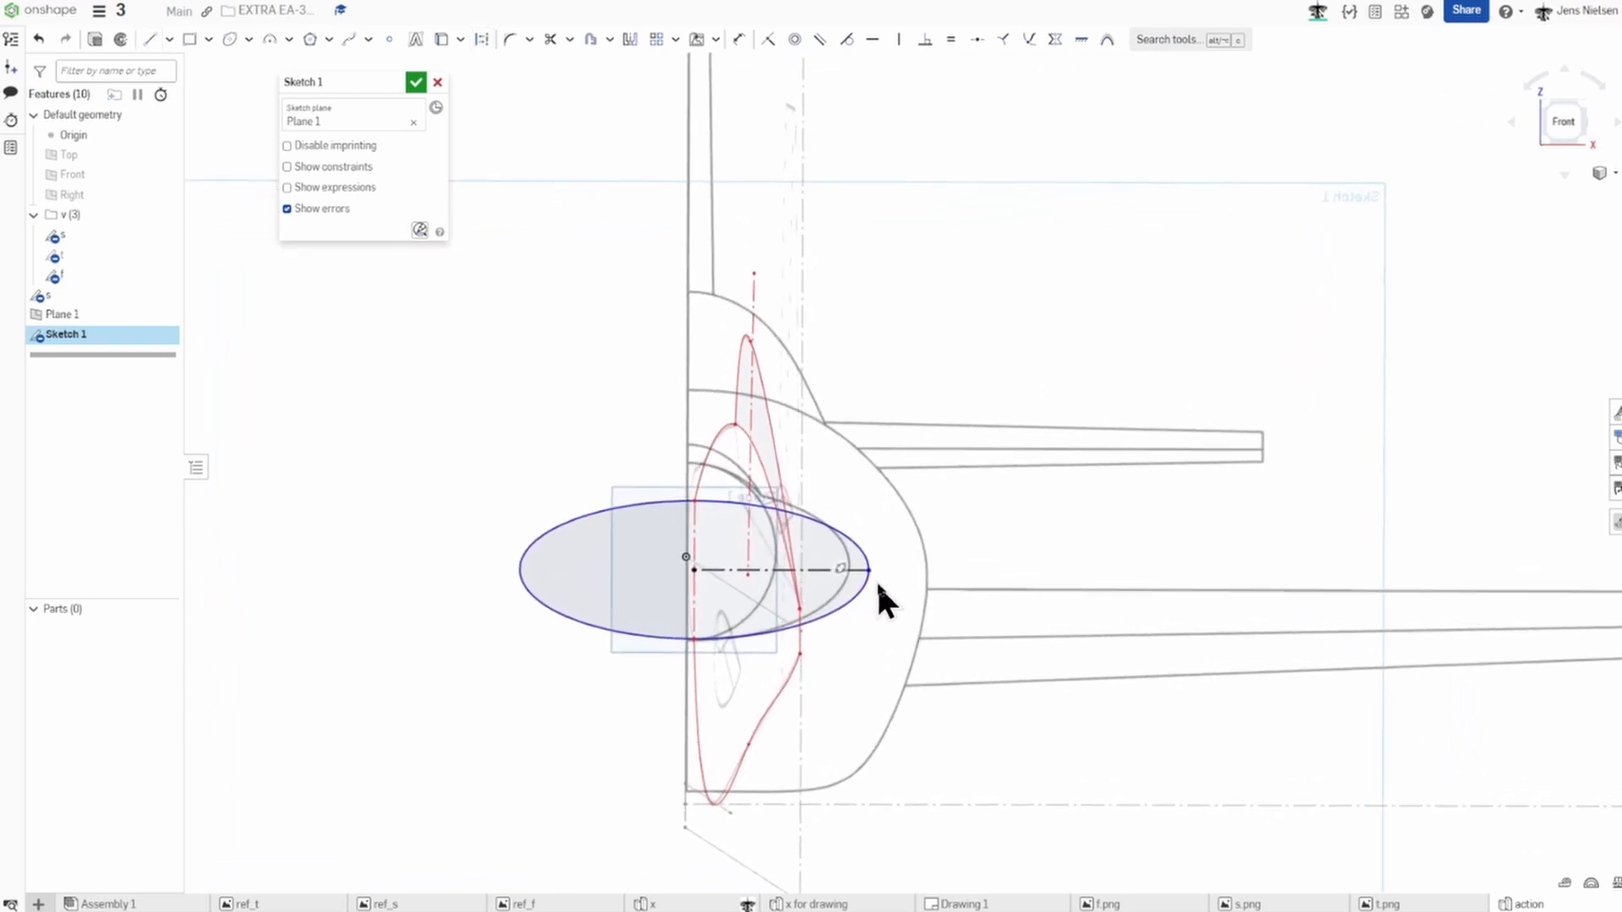
pyautogui.scroll(3, 875, 581)
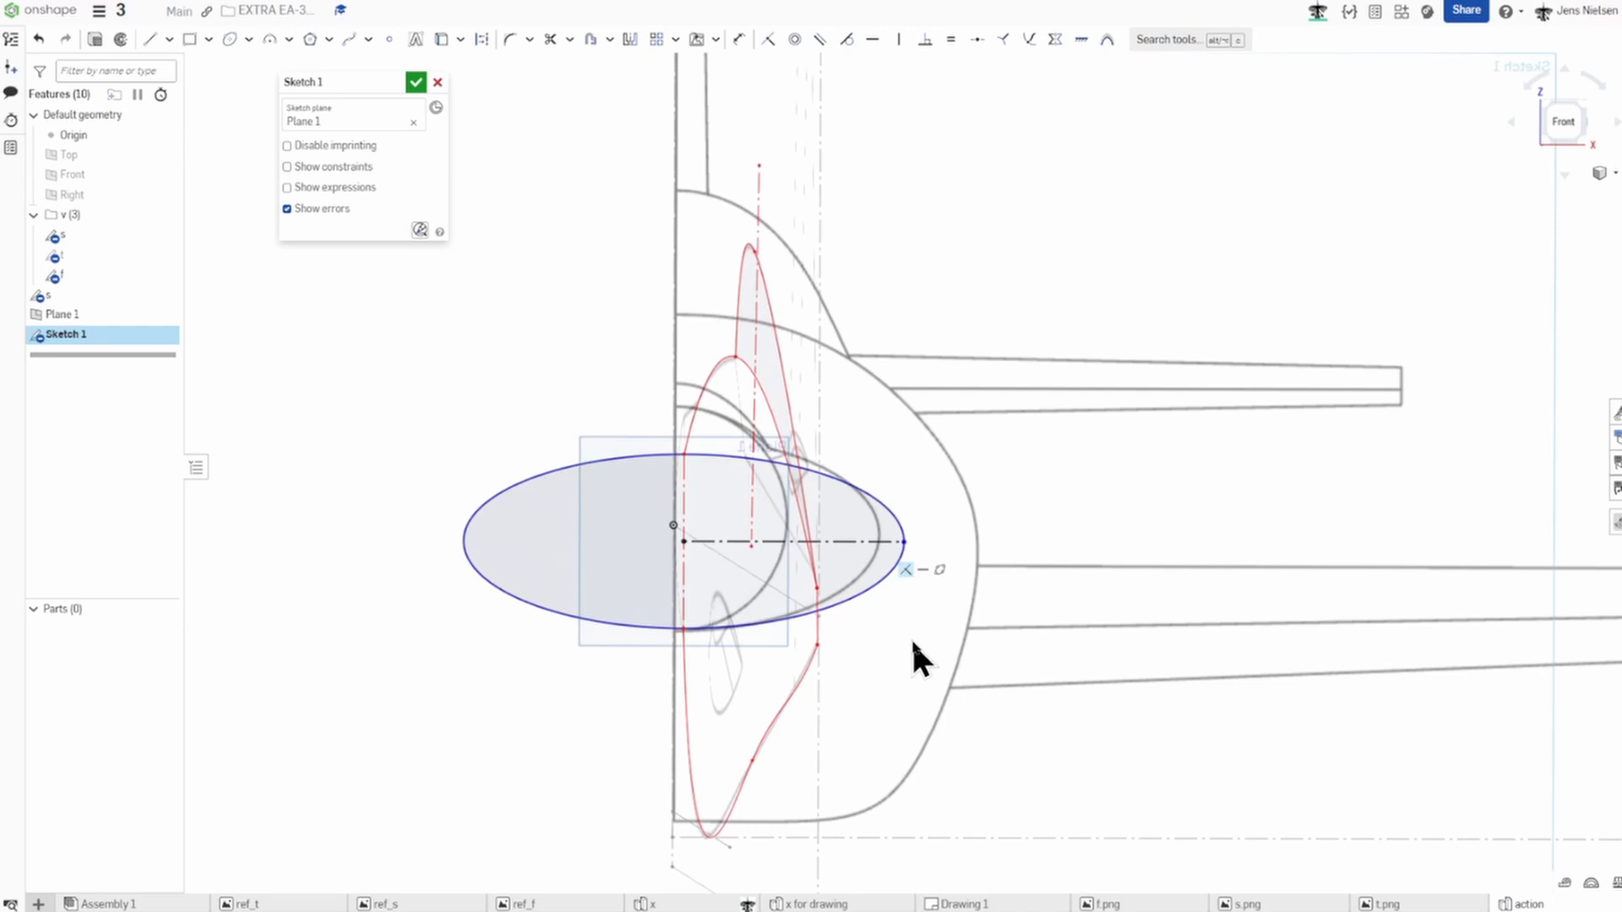
pyautogui.press('u')
pyautogui.click(683, 574)
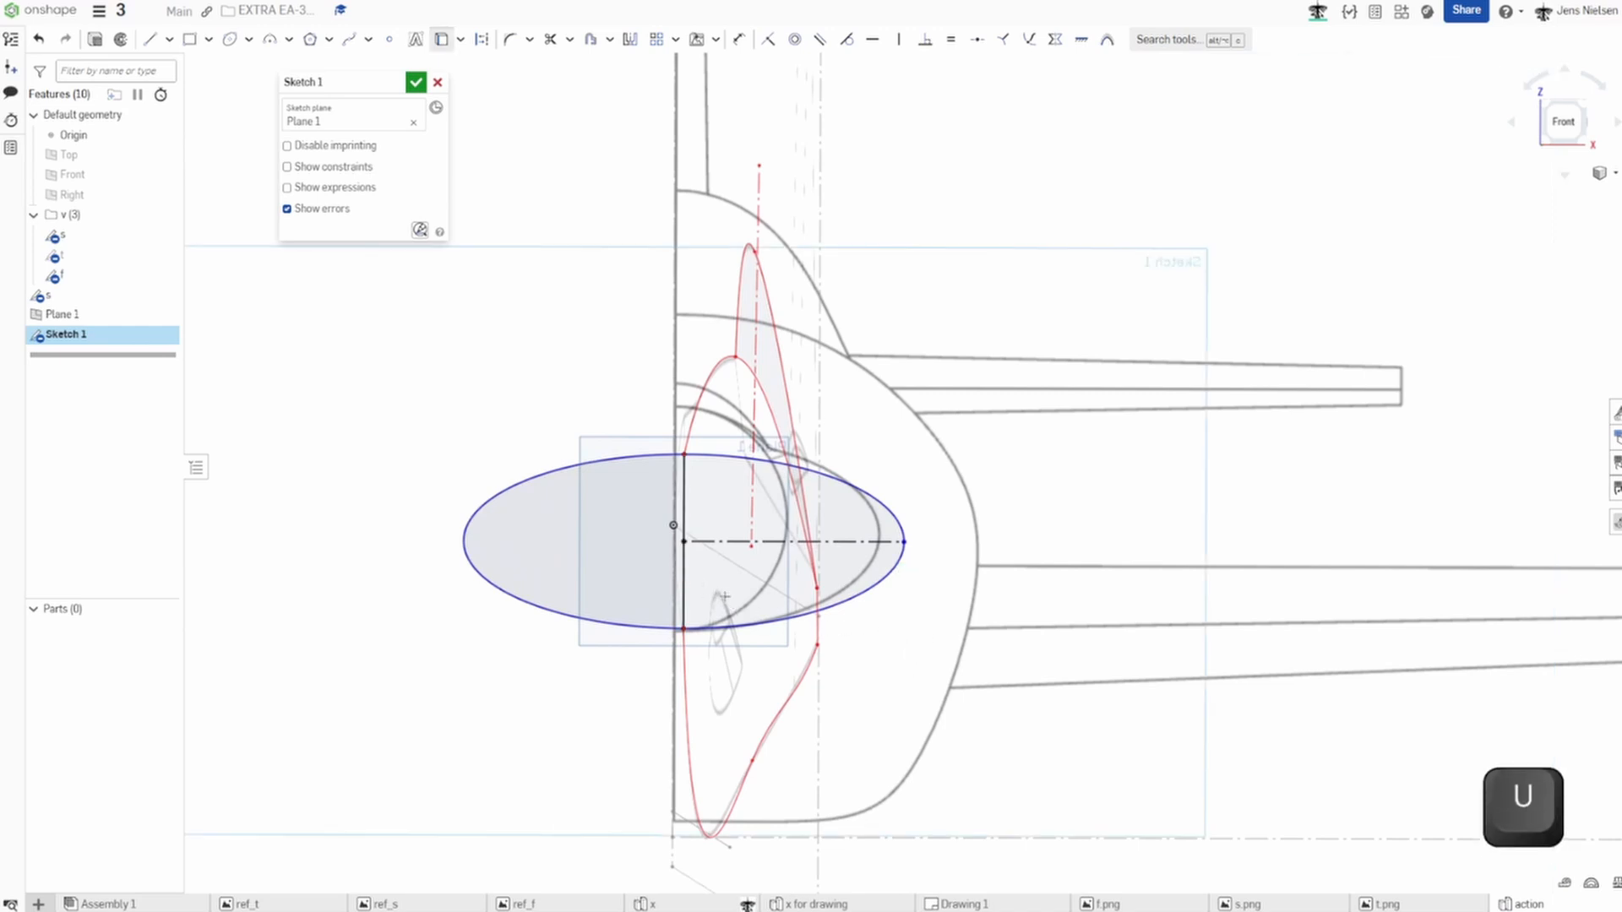
pyautogui.press('m')
pyautogui.moveTo(546, 660); pyautogui.dragTo(574, 586)
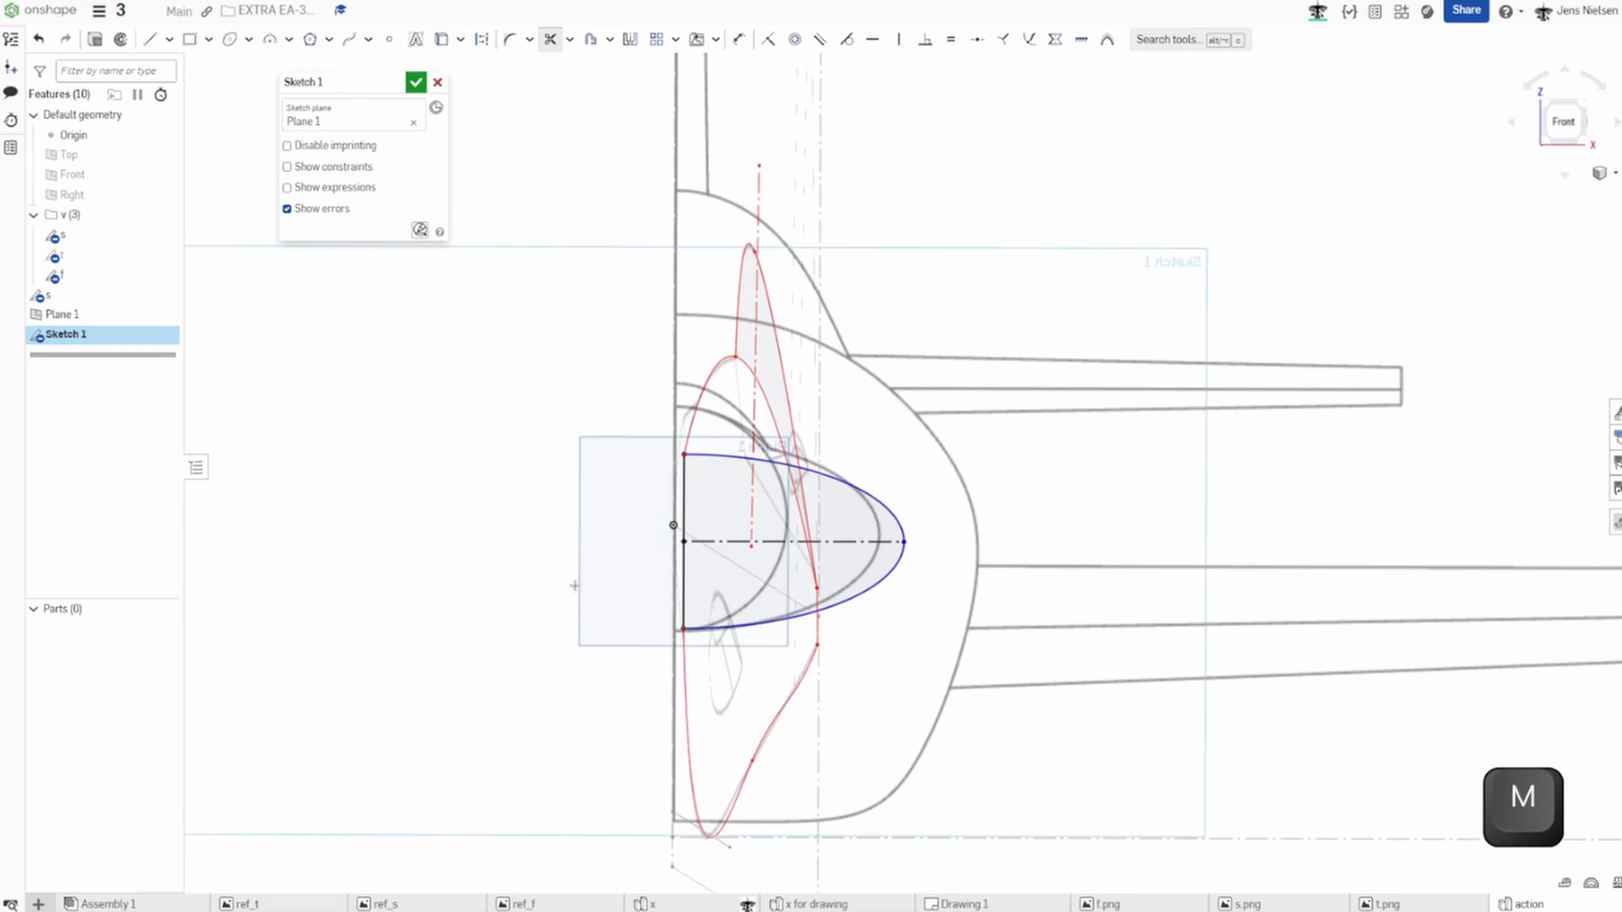
# Convert the projected vertical nose line to construction geometry and finish the half-ellipse sketch.
pyautogui.press('Escape')
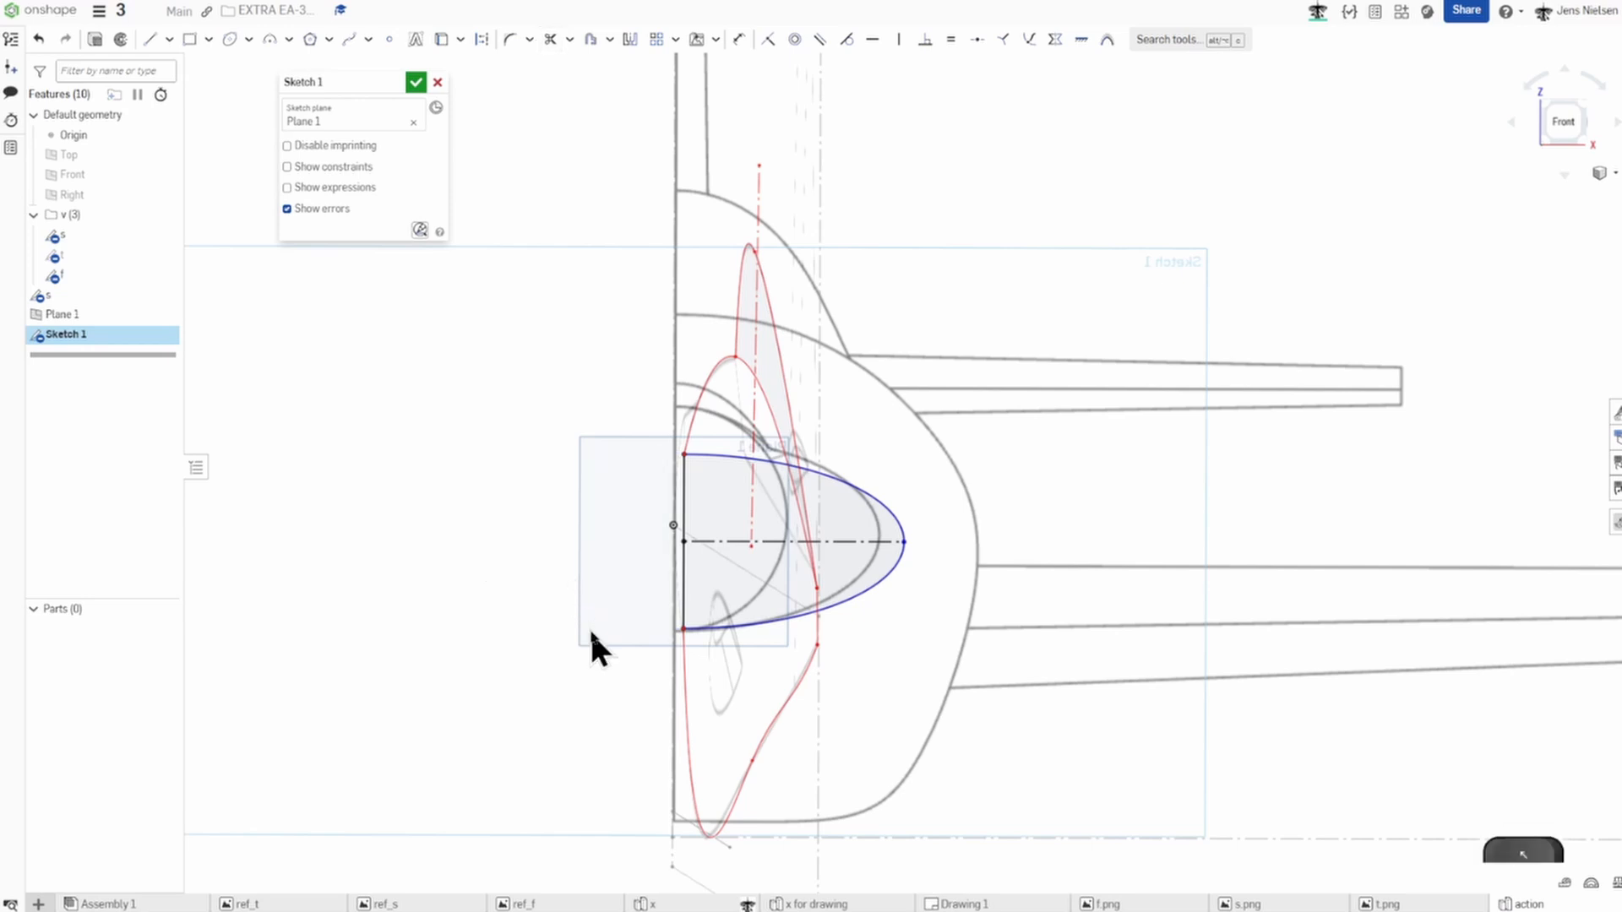
pyautogui.click(682, 581)
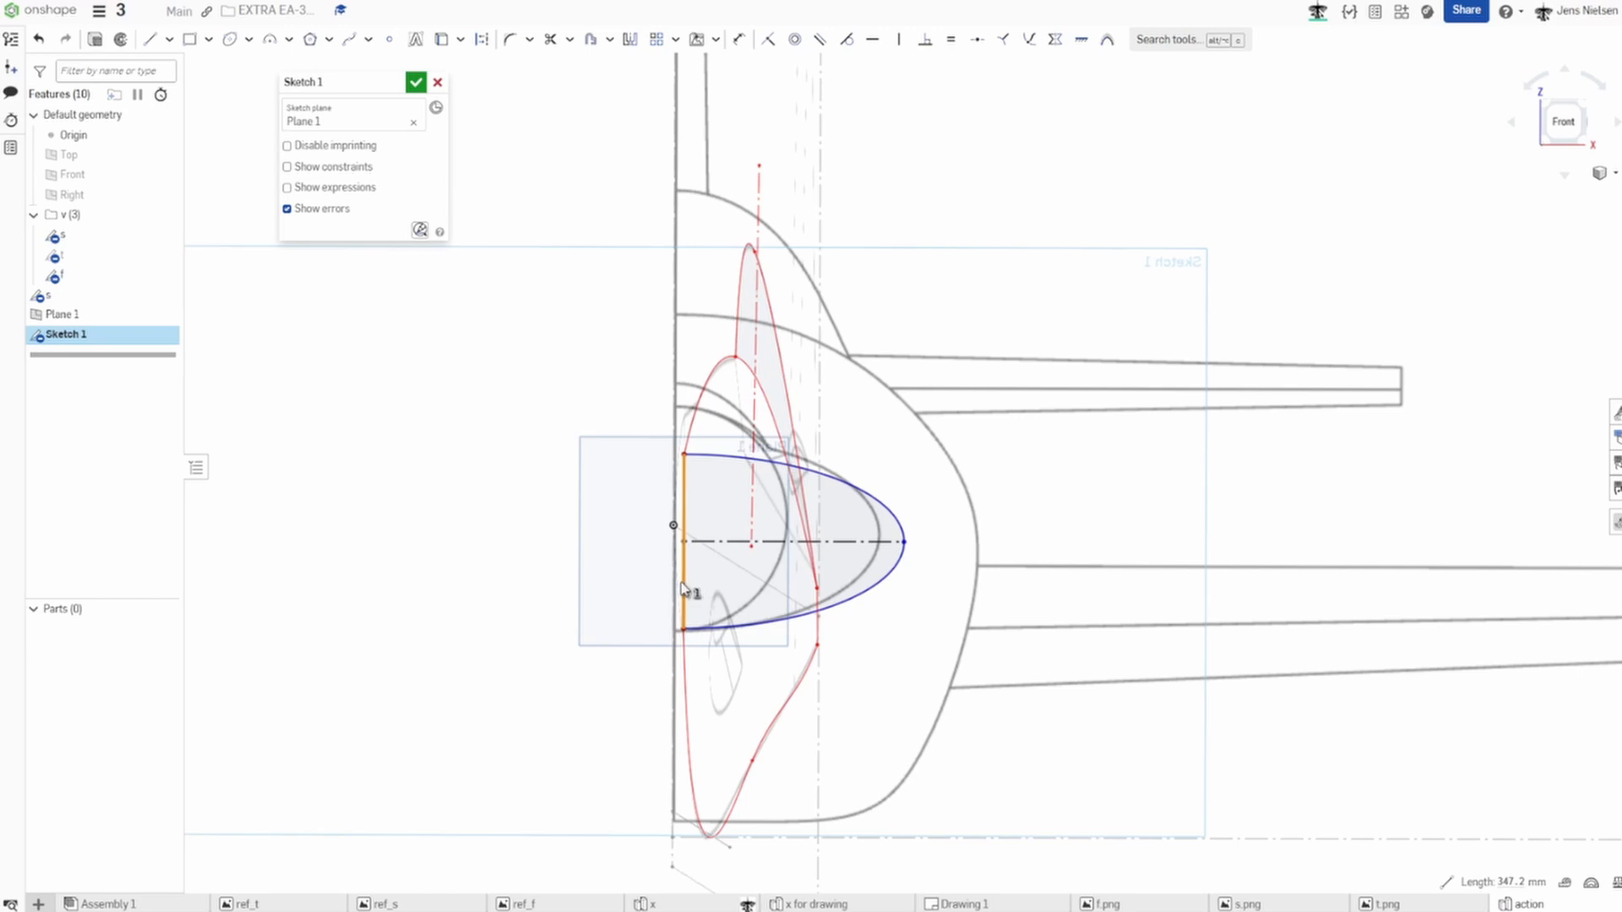
pyautogui.press('q')
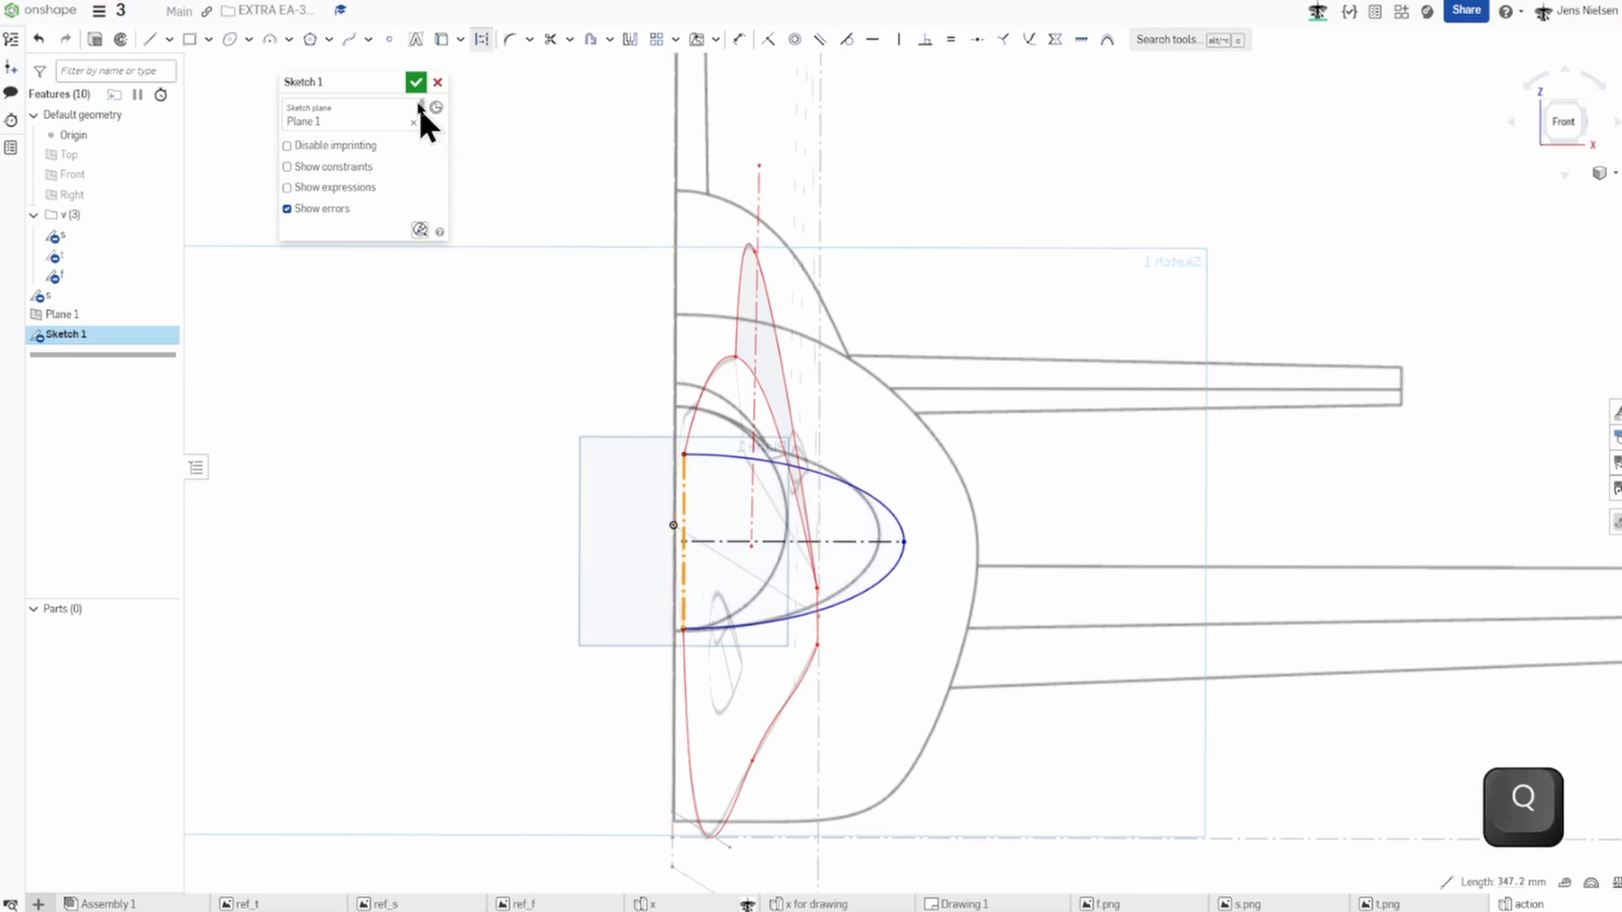
pyautogui.click(417, 82)
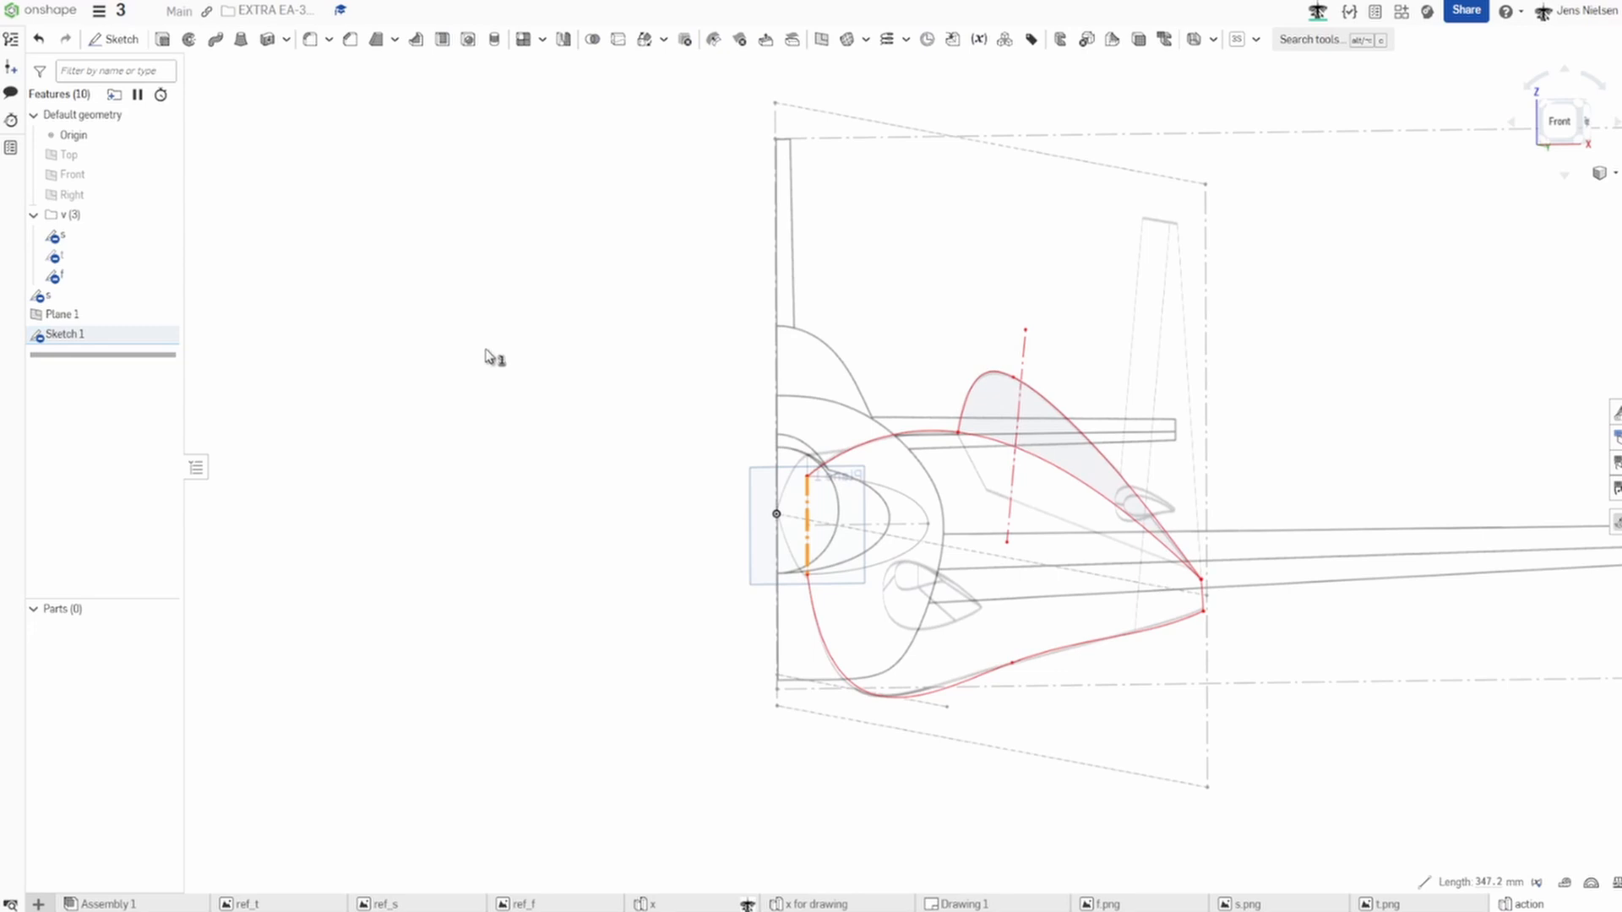
# Hide reference sketch f and start a line-angle plane using the vertical nose line and the half-ellipse's horizontal construction line.
pyautogui.hotkey('shift', '7')
pyautogui.press('f')
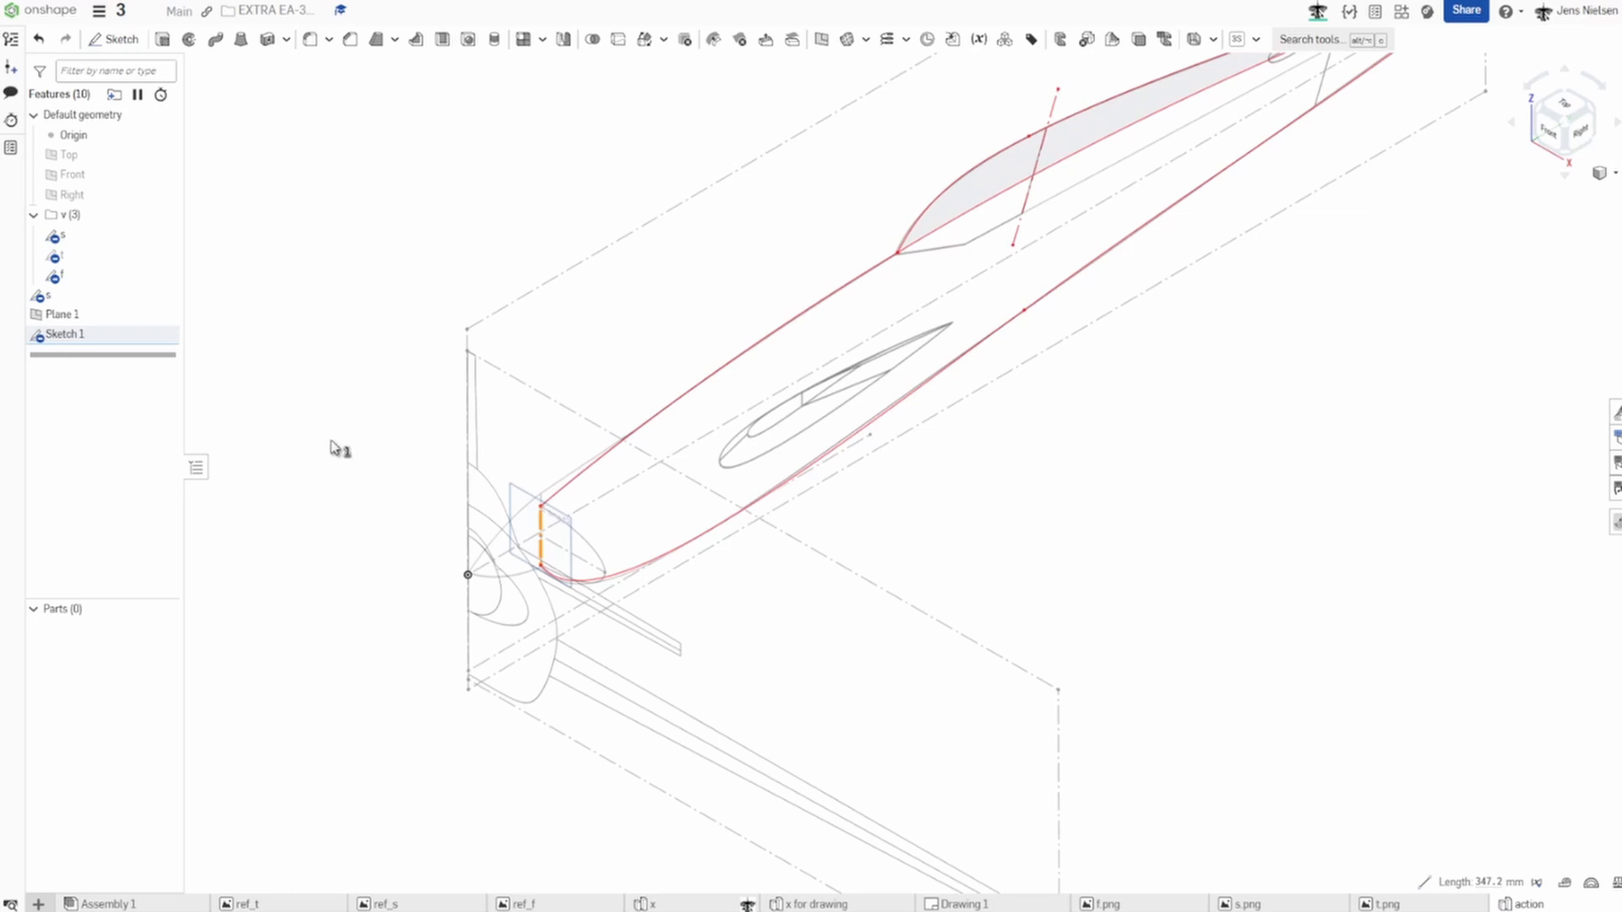
pyautogui.click(164, 290)
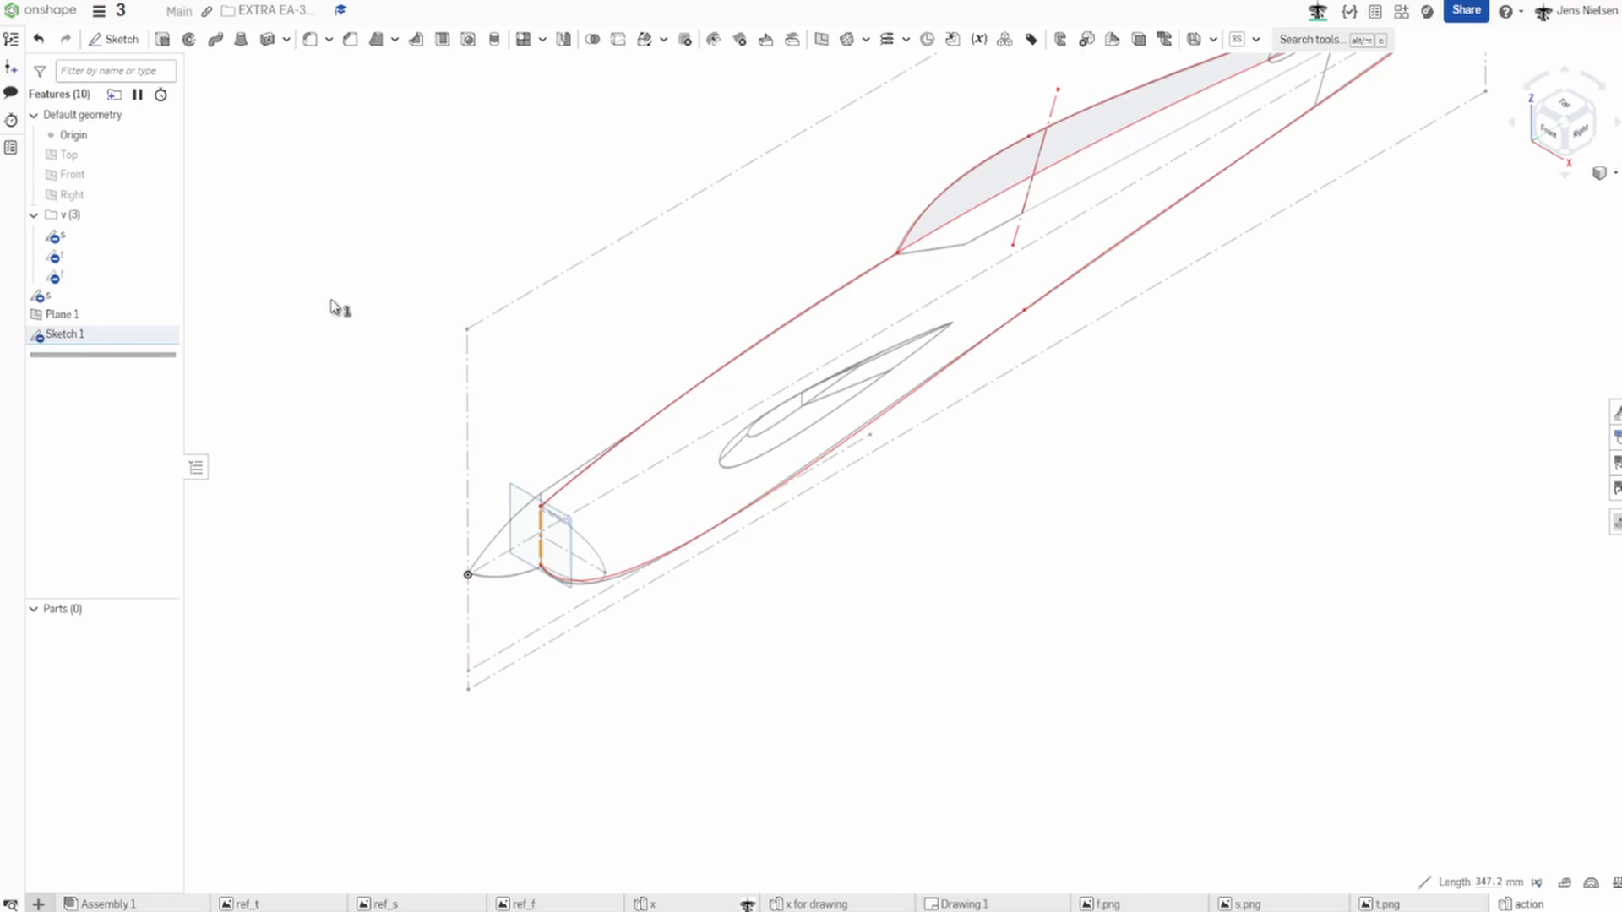
pyautogui.press('s')
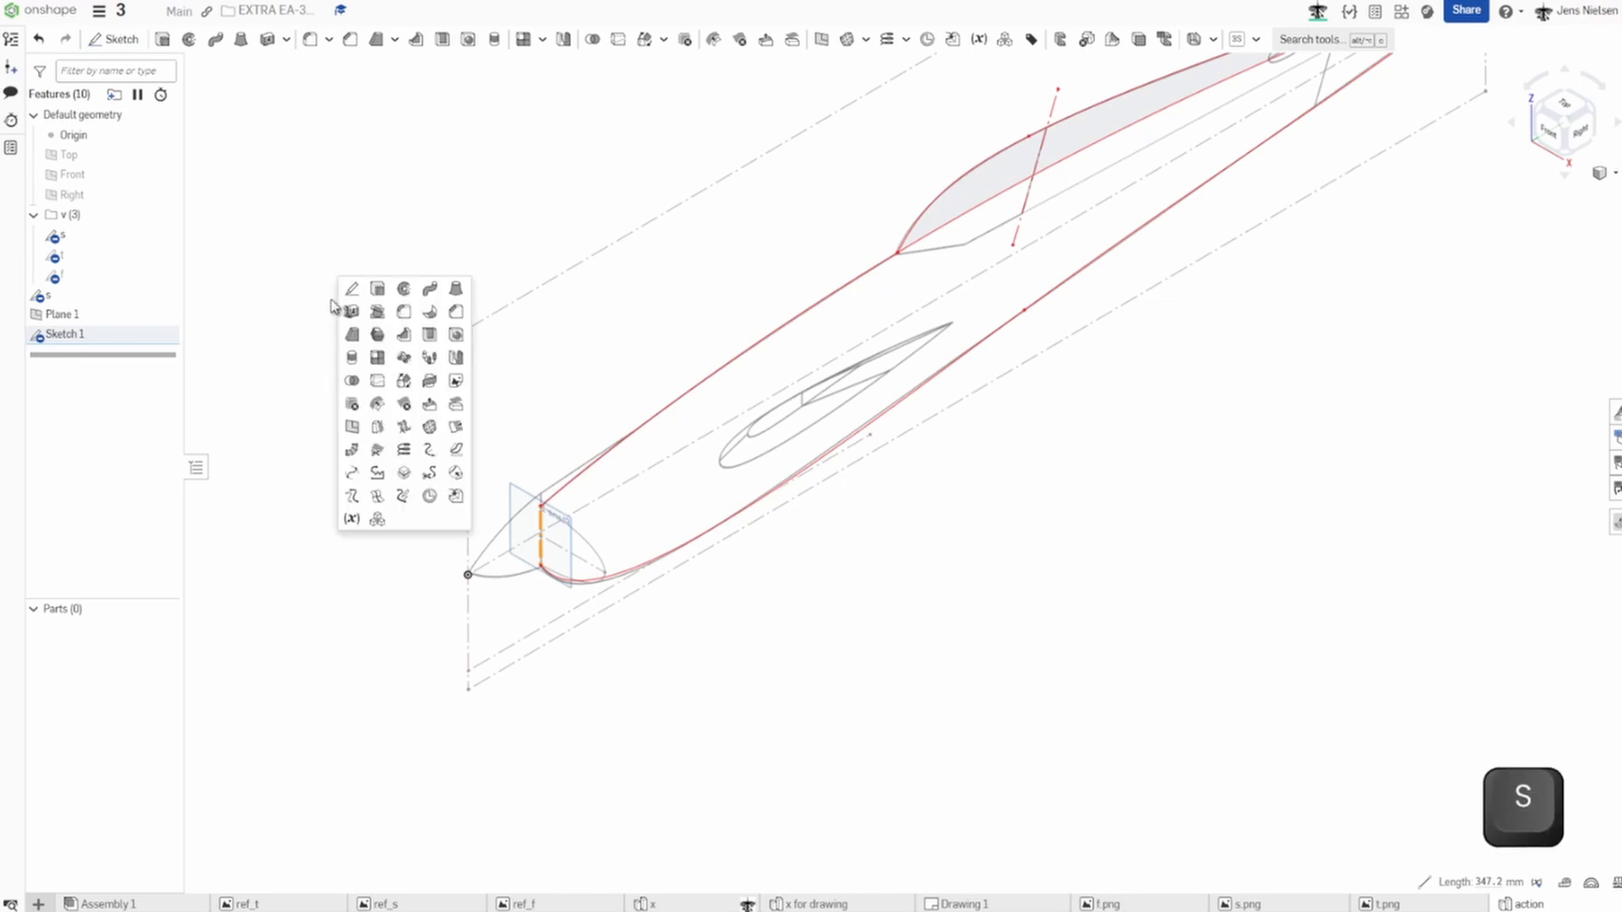
pyautogui.click(353, 428)
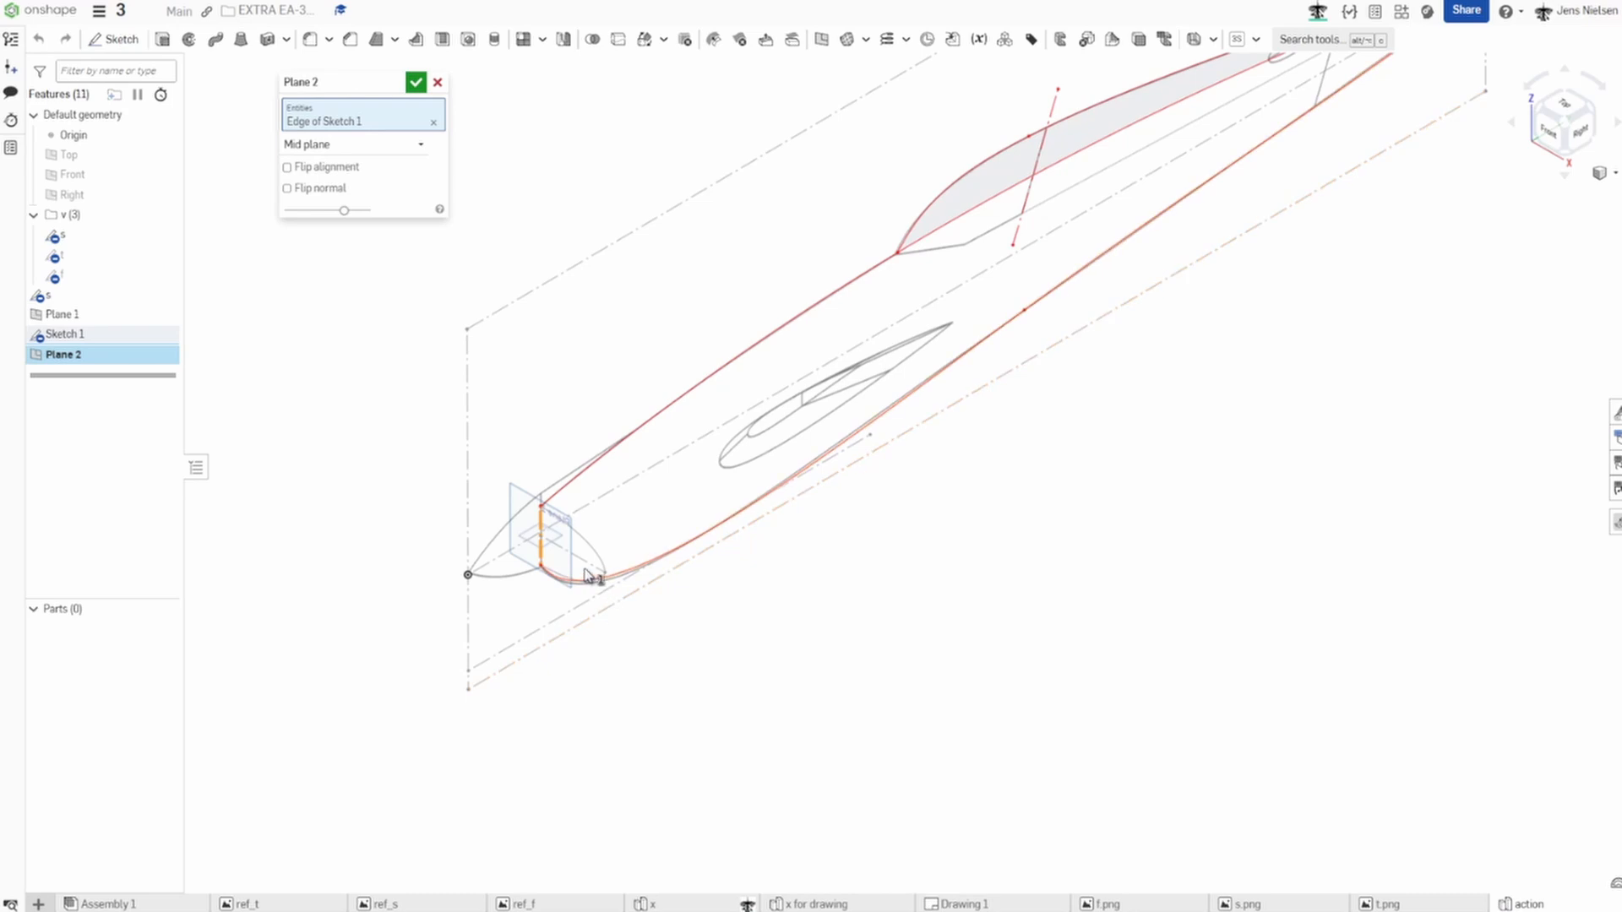
pyautogui.click(422, 141)
pyautogui.click(364, 209)
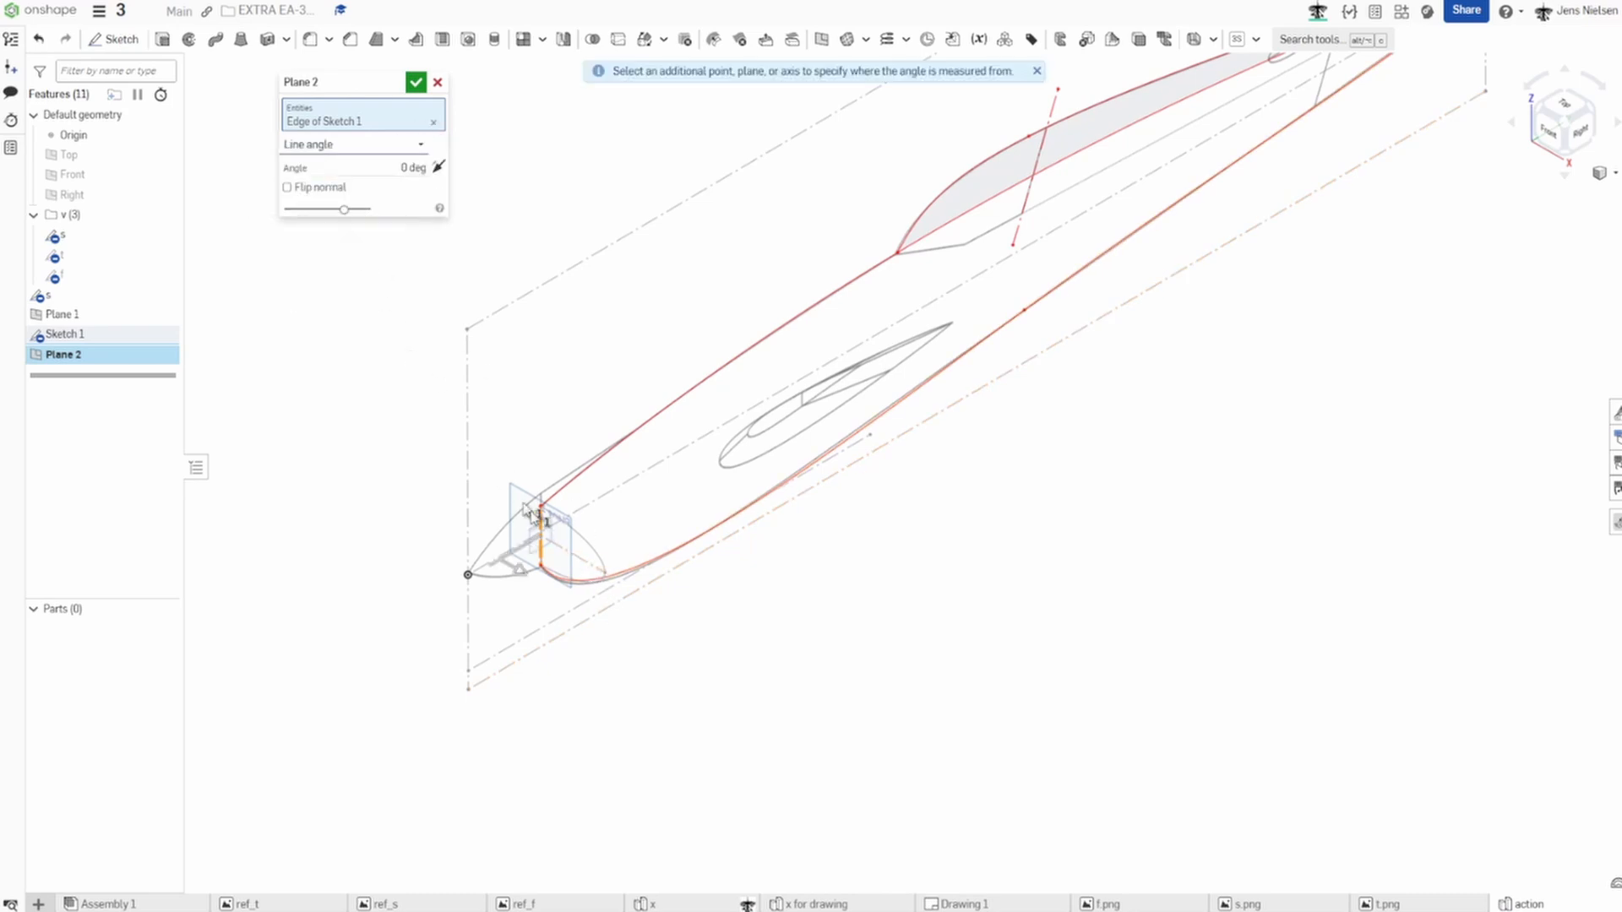
pyautogui.click(586, 567)
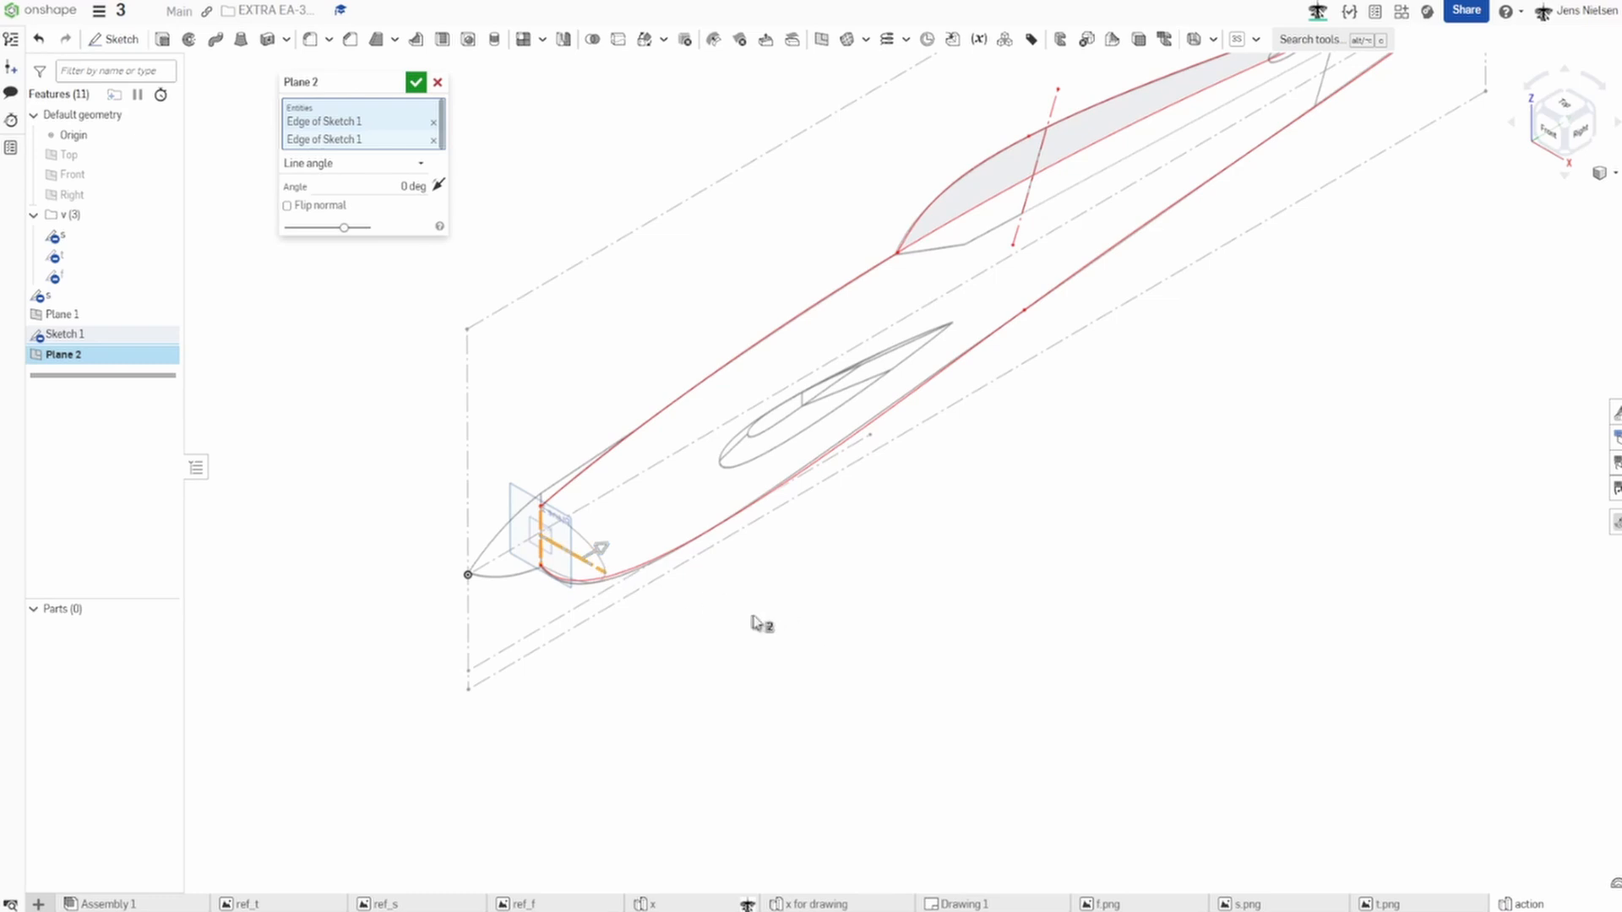
# Add the tail edge's midpoint as a plane reference, remove the vertical nose line from the selection, and create the plane.
pyautogui.scroll(10, 1369, 478)
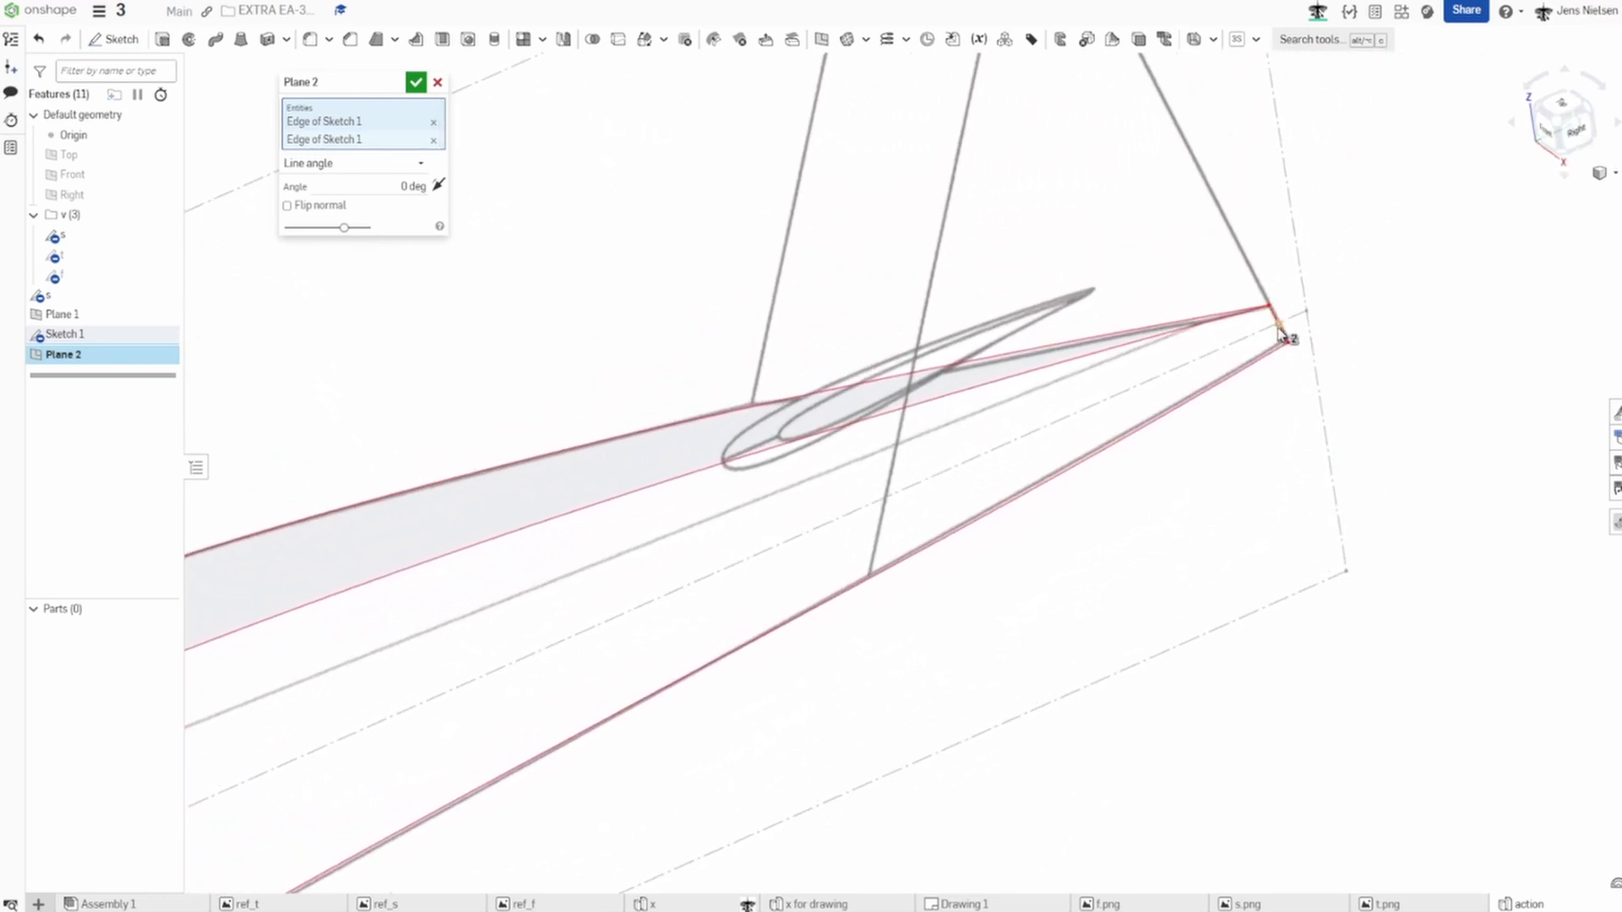
pyautogui.click(1279, 328)
pyautogui.scroll(-5, 1394, 427)
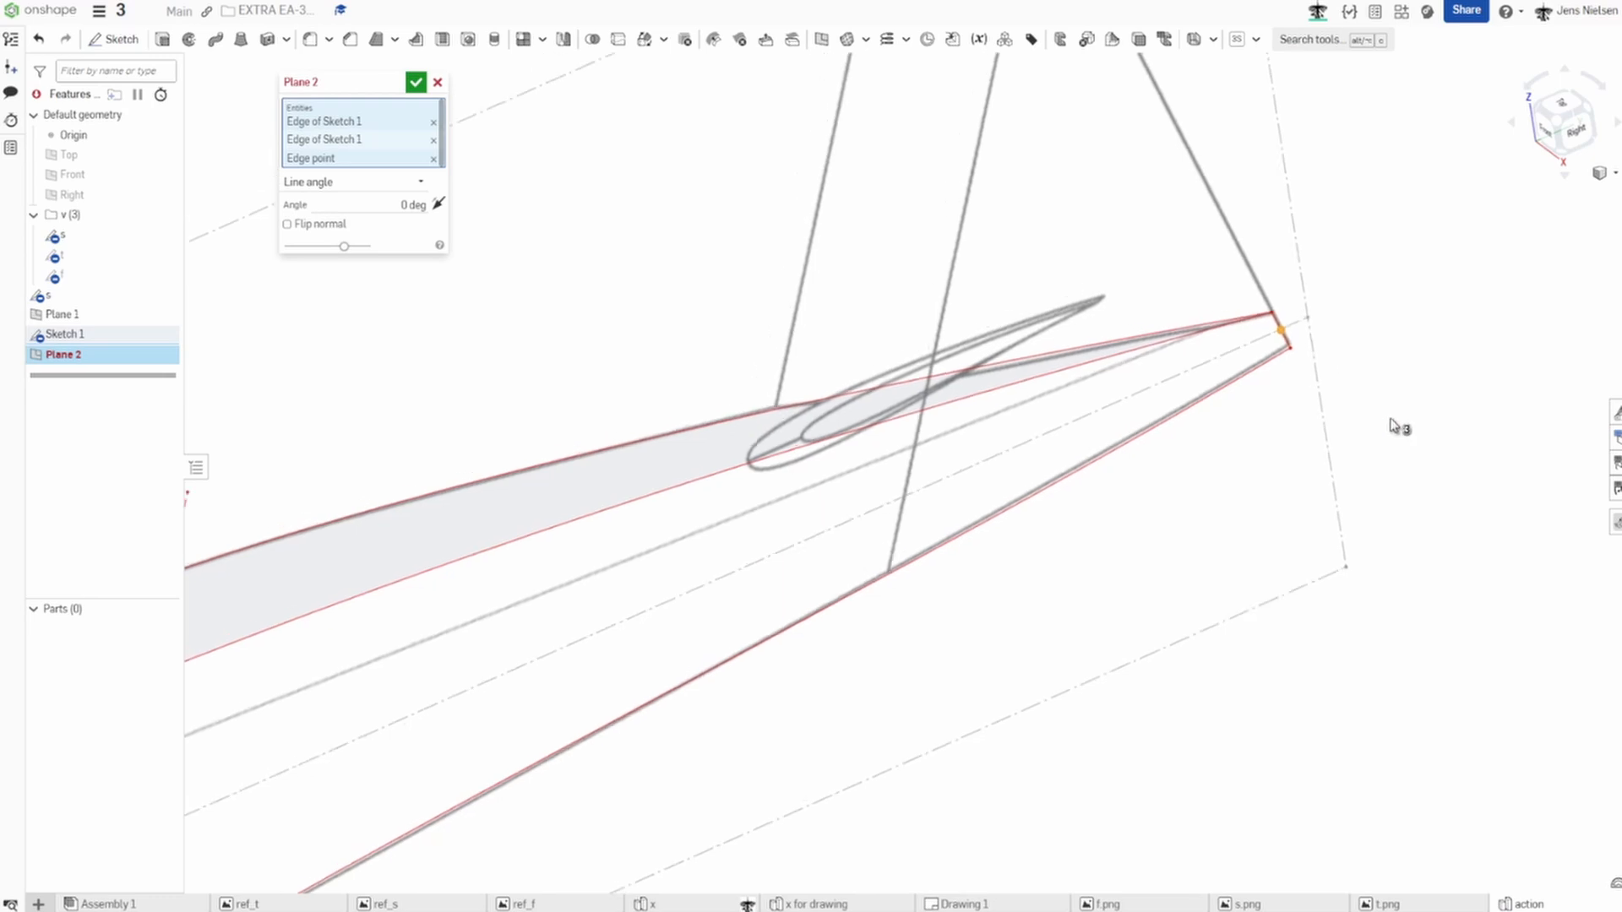
pyautogui.scroll(-5, 1393, 425)
pyautogui.moveTo(706, 217); pyautogui.dragTo(634, 217, button='right')
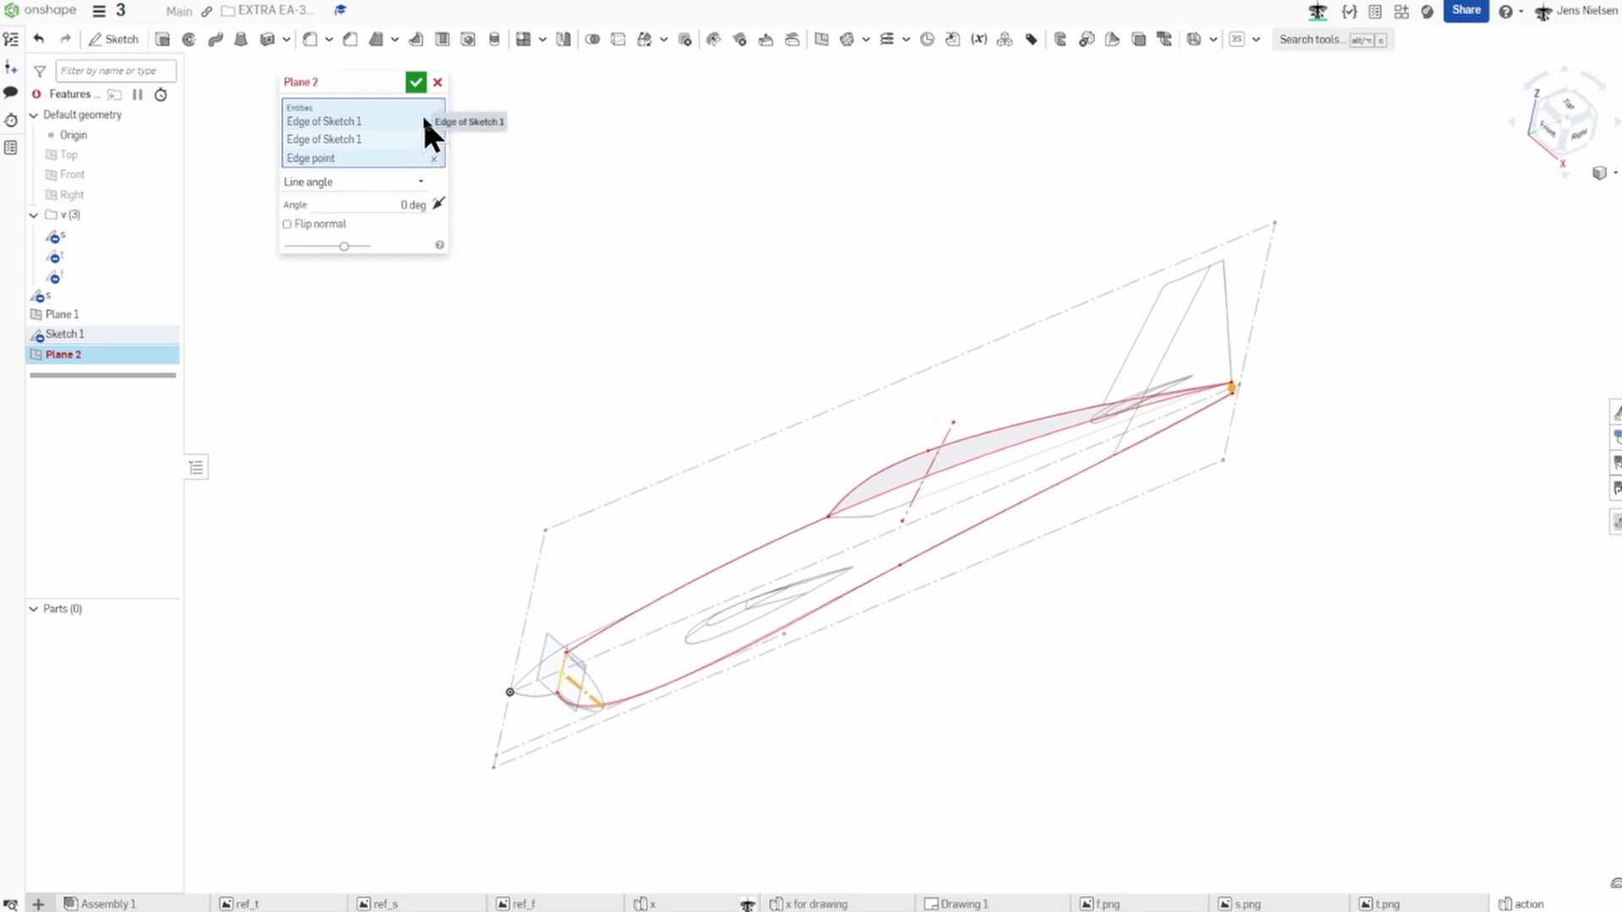
pyautogui.click(433, 123)
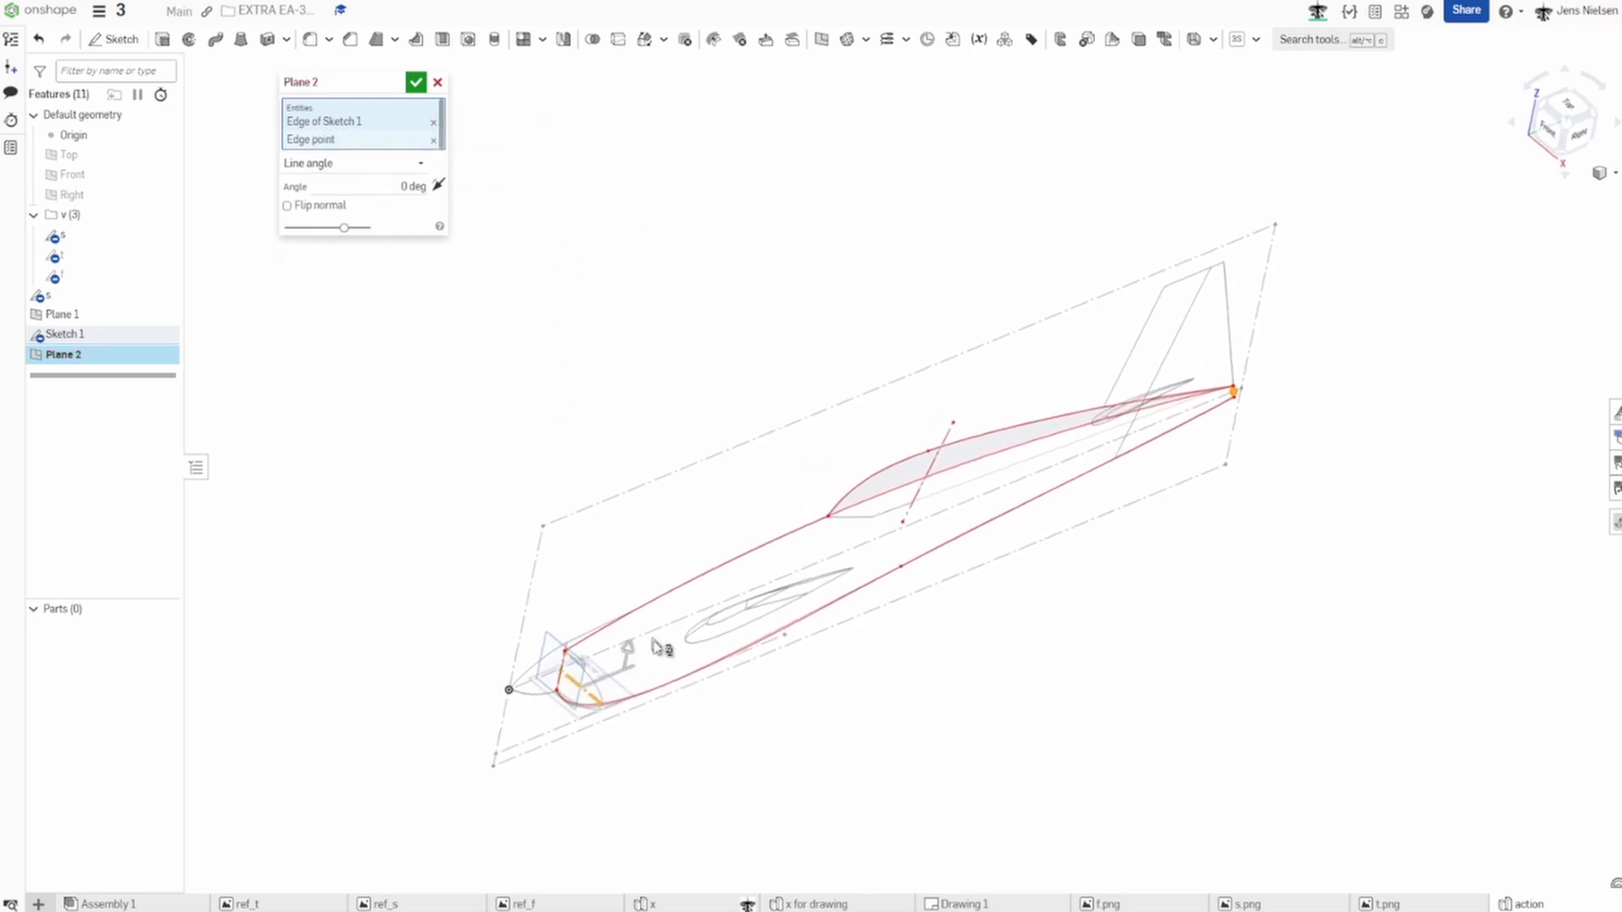
pyautogui.moveTo(653, 641); pyautogui.dragTo(640, 635, button='right')
pyautogui.click(416, 82)
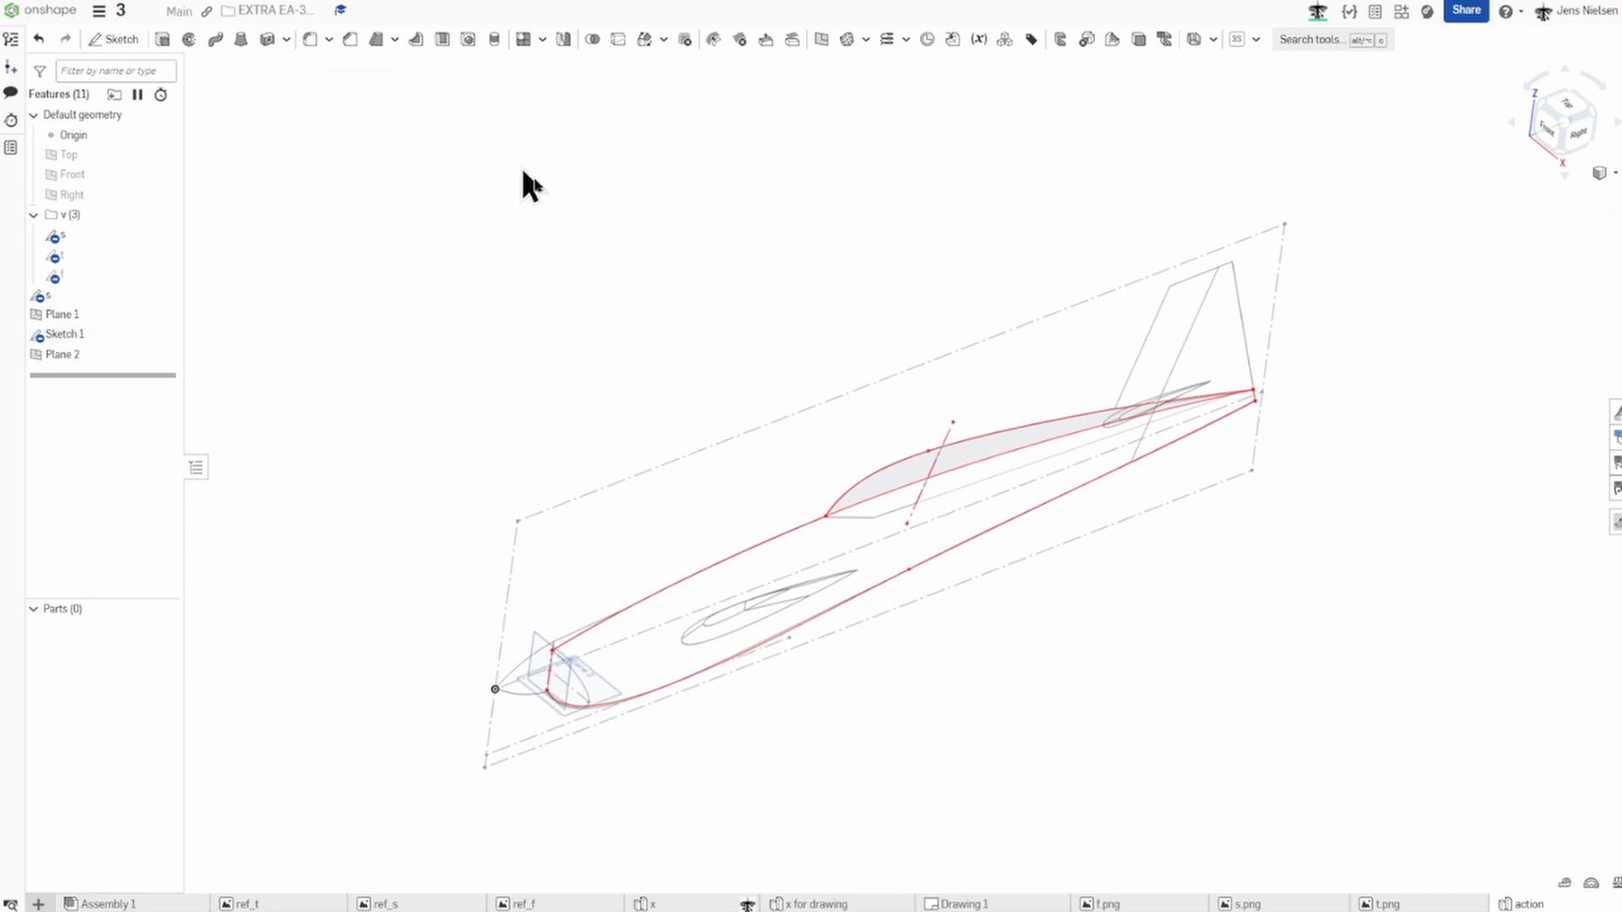
# Show reference sketch t and start a new sketch on Plane 2, viewed normal to the plane.
pyautogui.moveTo(525, 181); pyautogui.dragTo(593, 250, button='right')
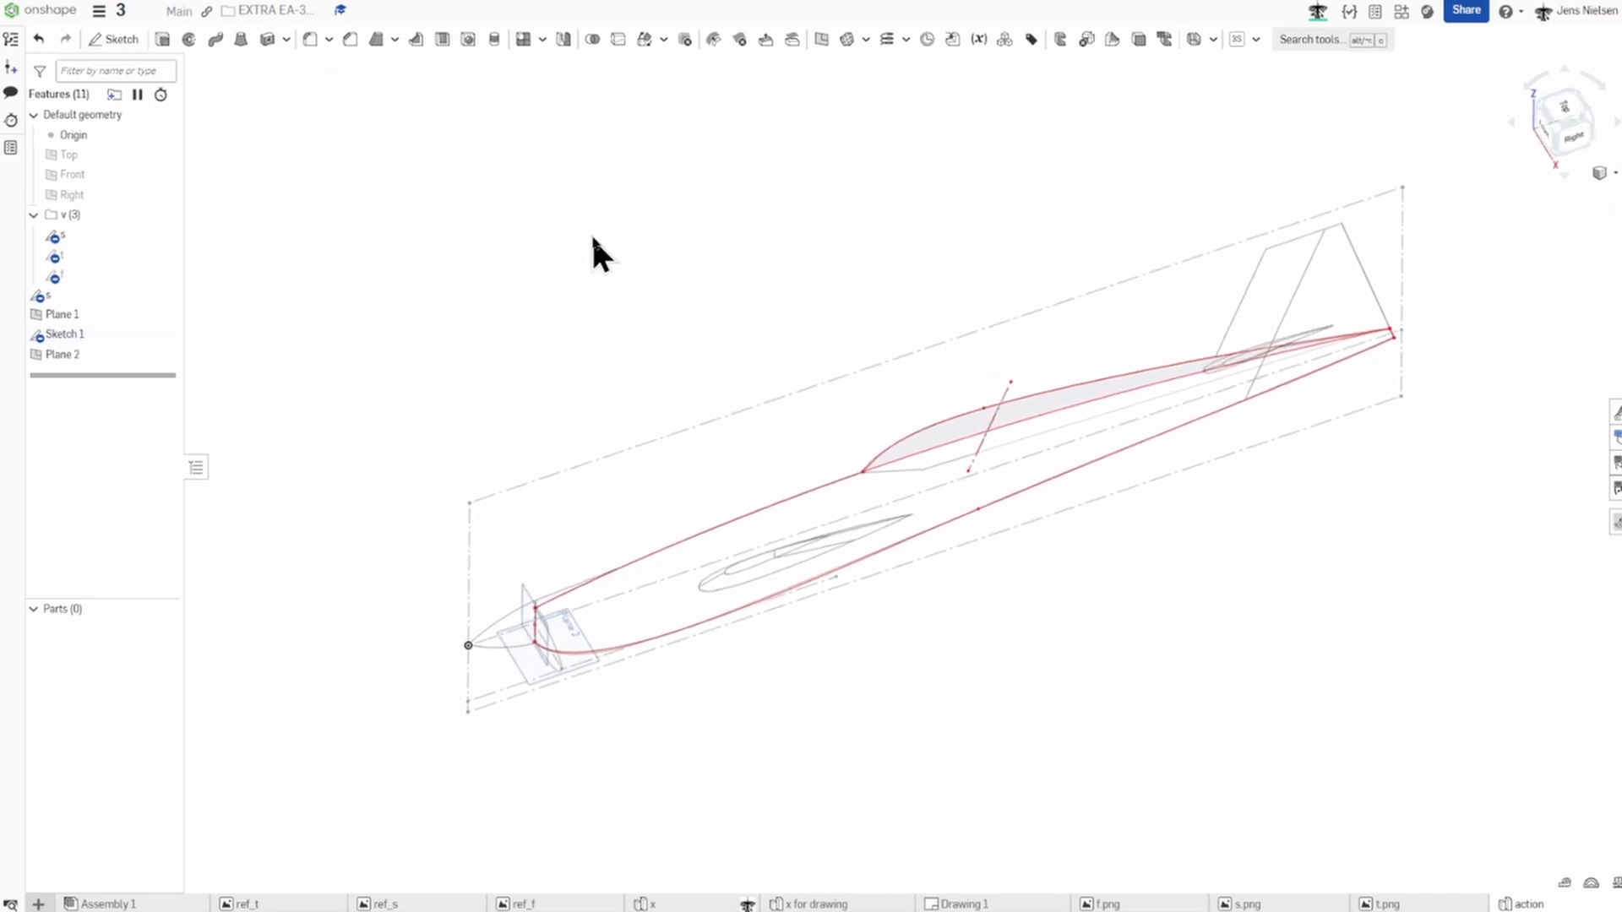
pyautogui.scroll(3, 591, 233)
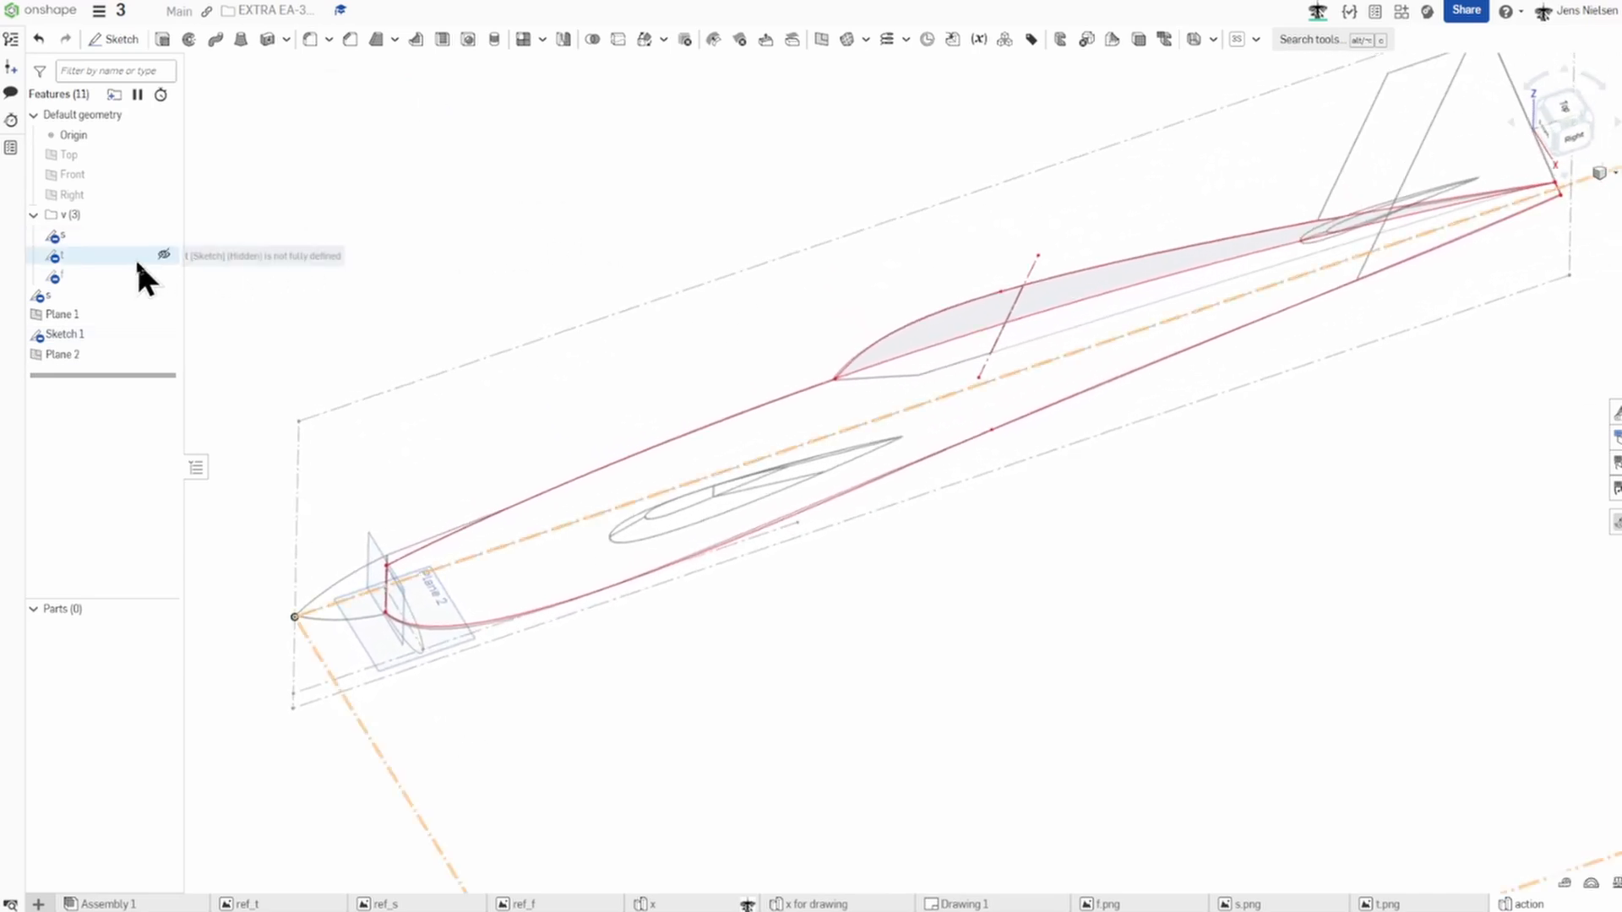
pyautogui.click(163, 255)
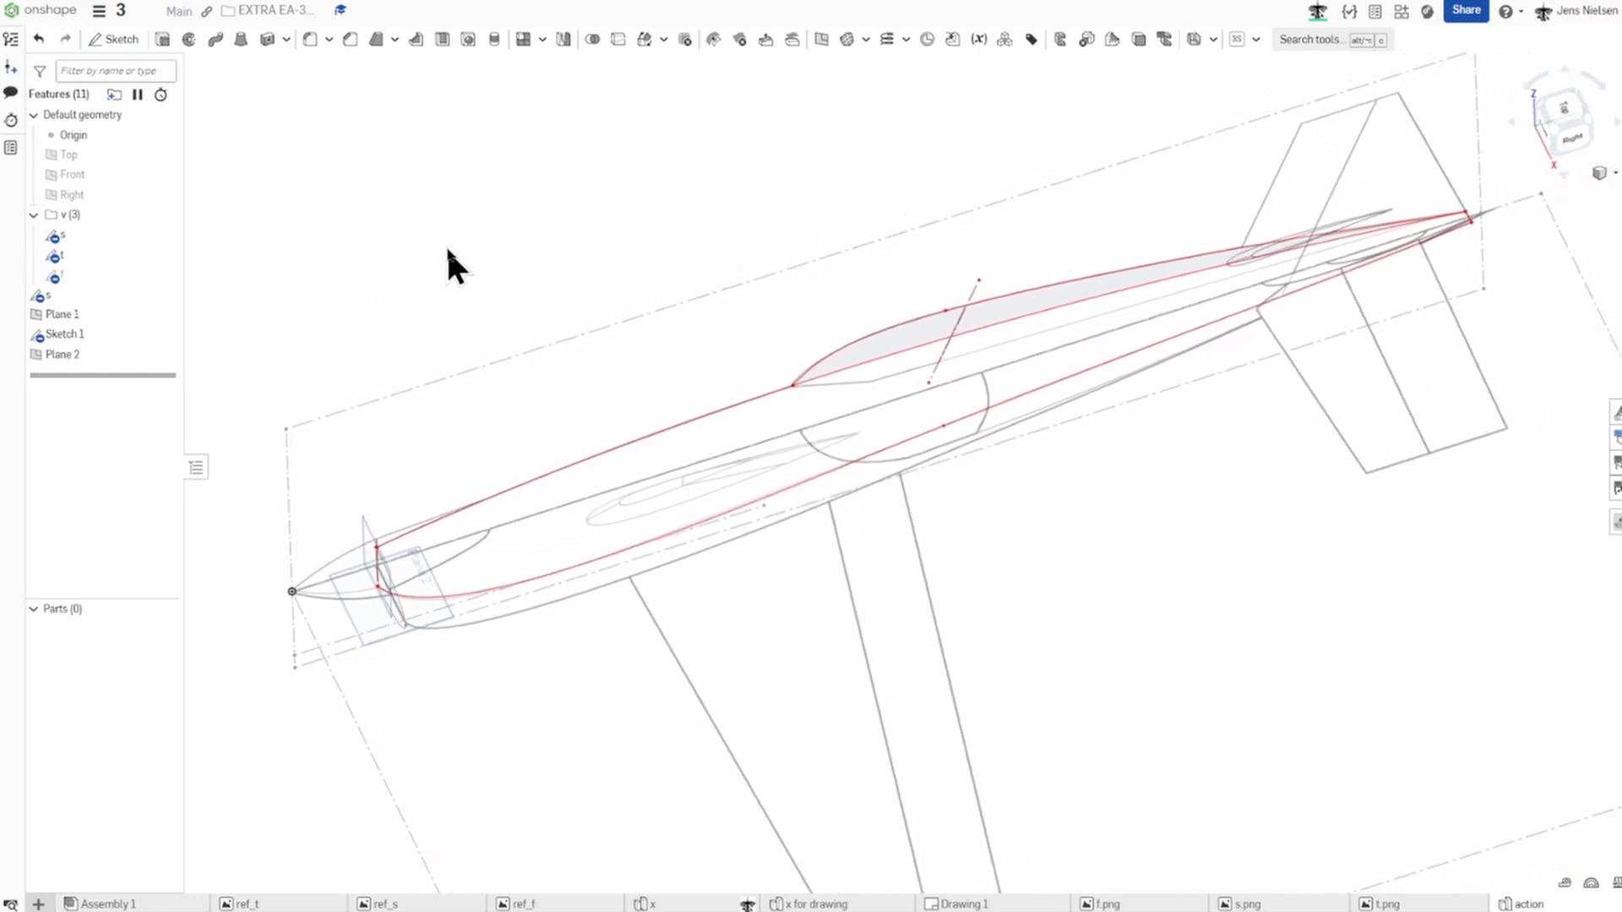
pyautogui.press('s')
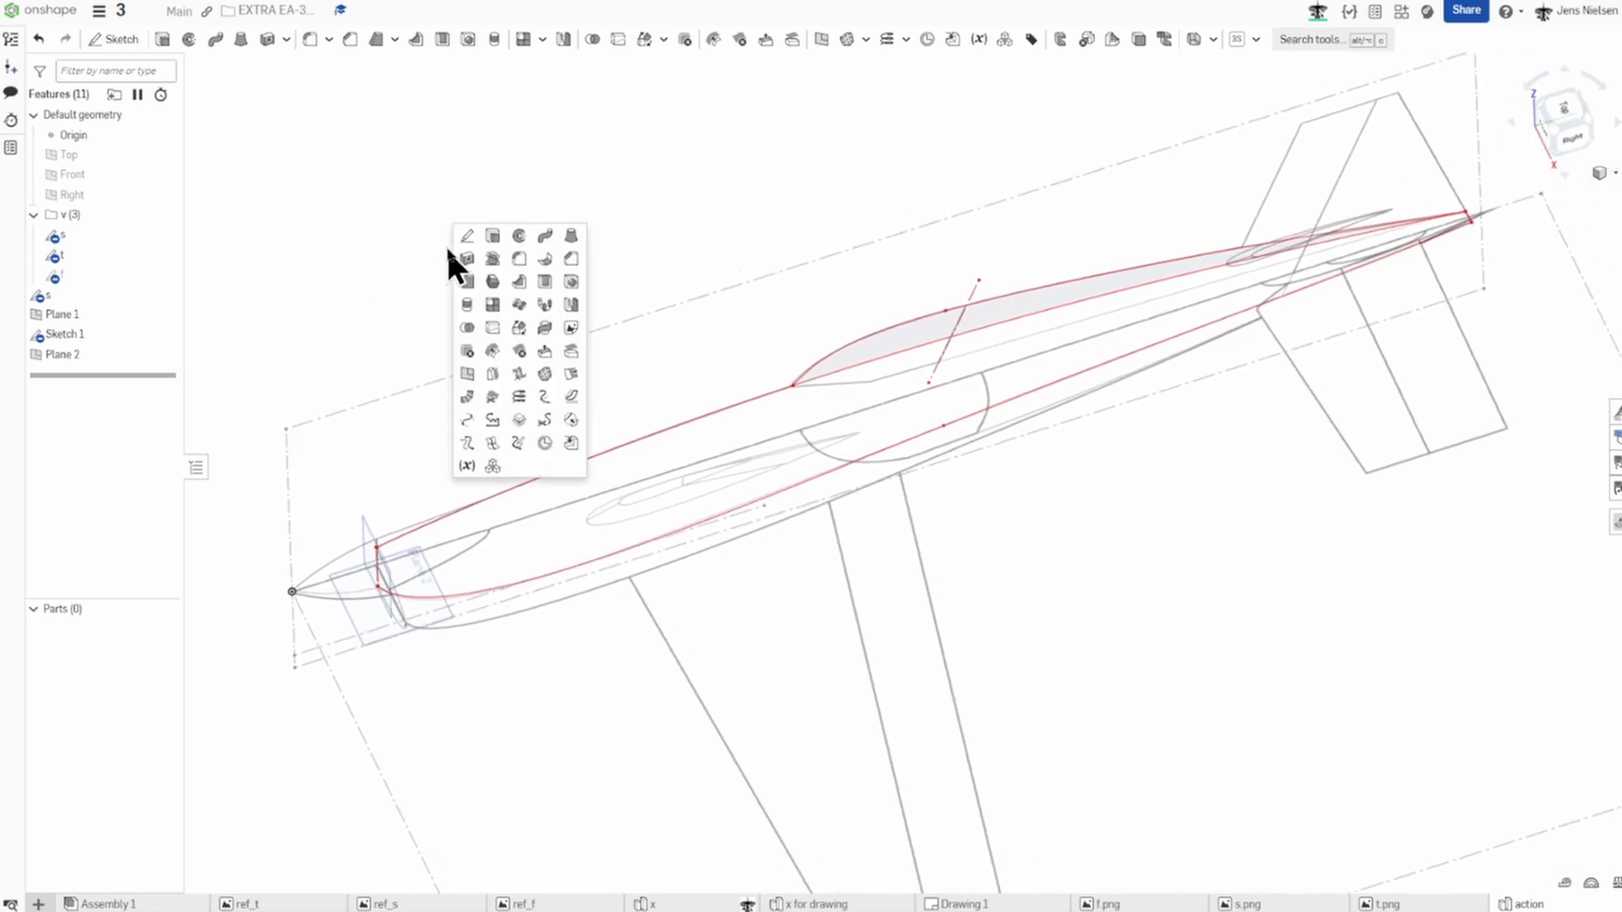
pyautogui.click(463, 239)
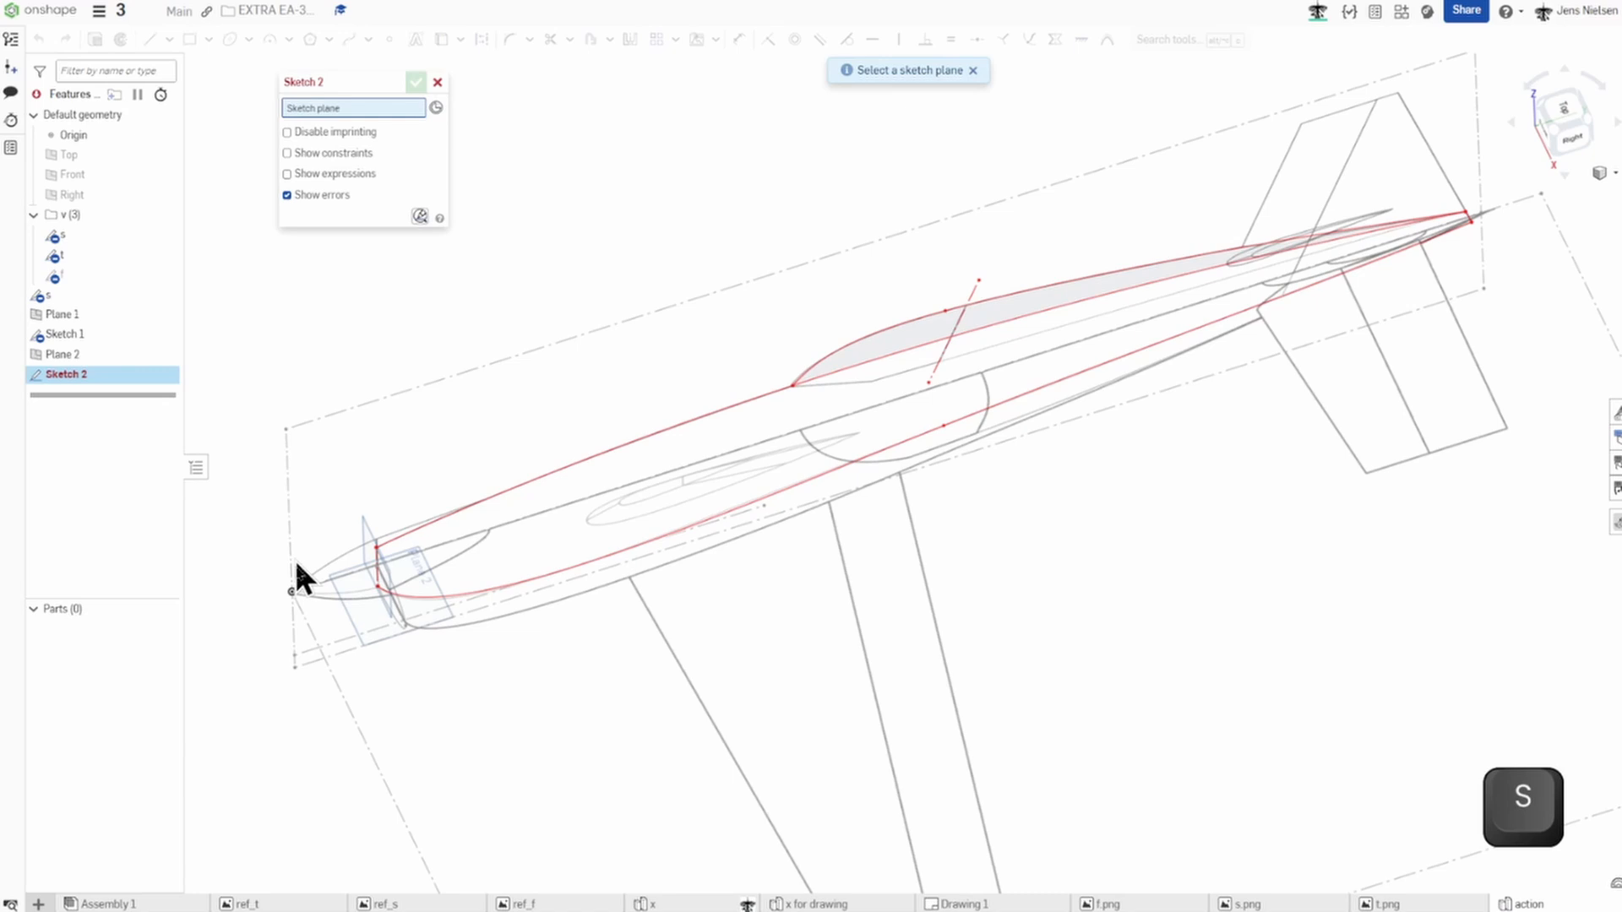
pyautogui.click(356, 624)
pyautogui.press('n')
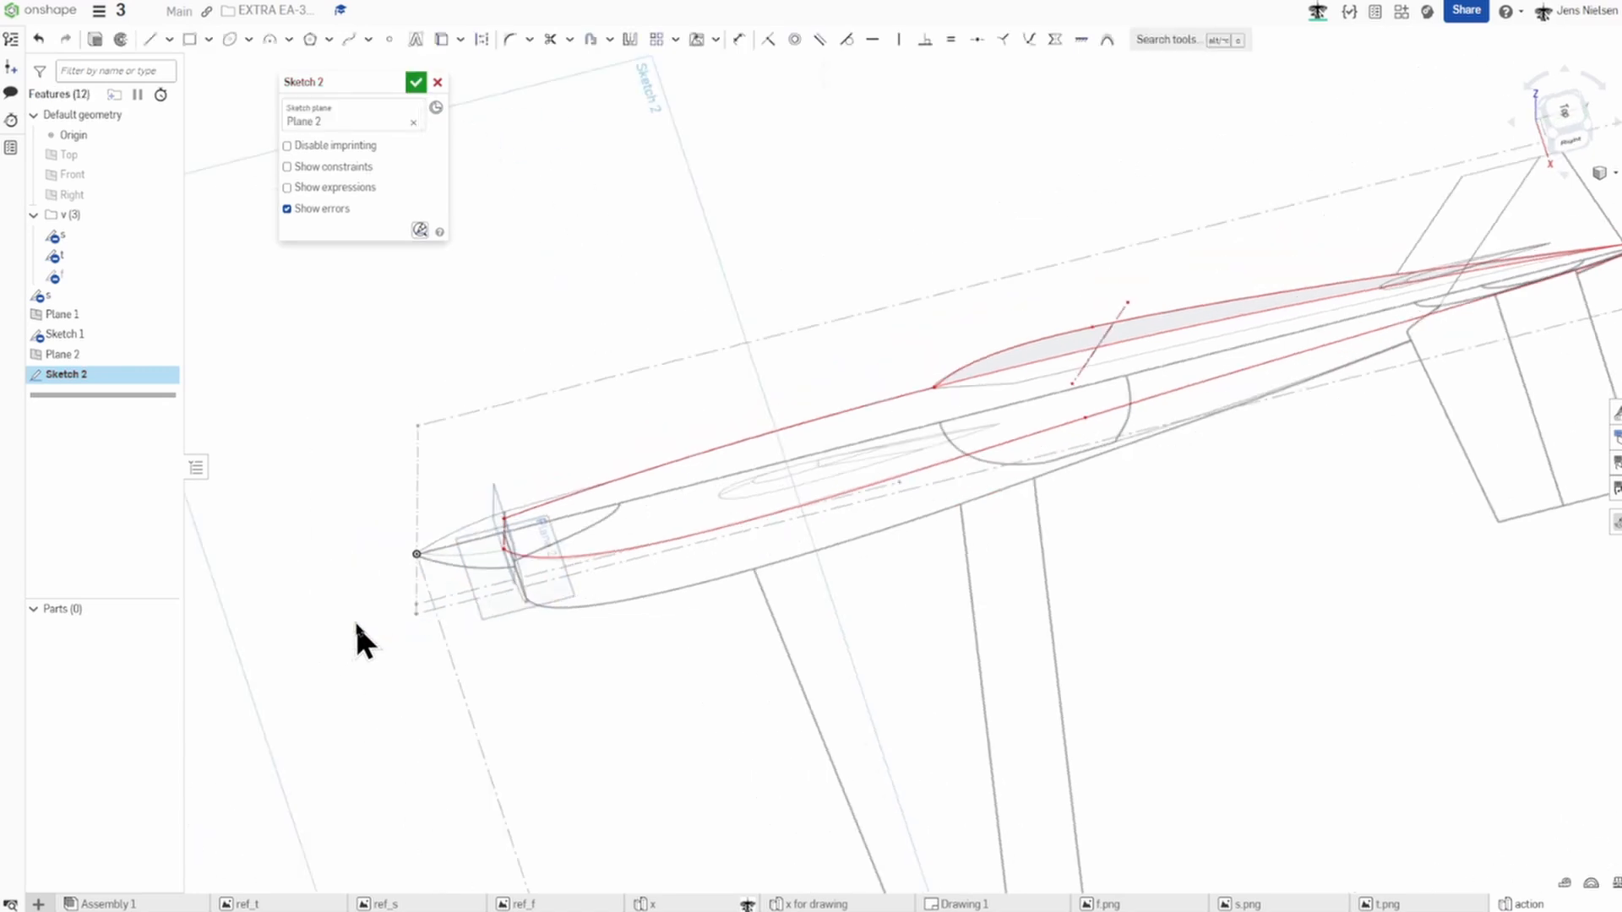
pyautogui.press('f')
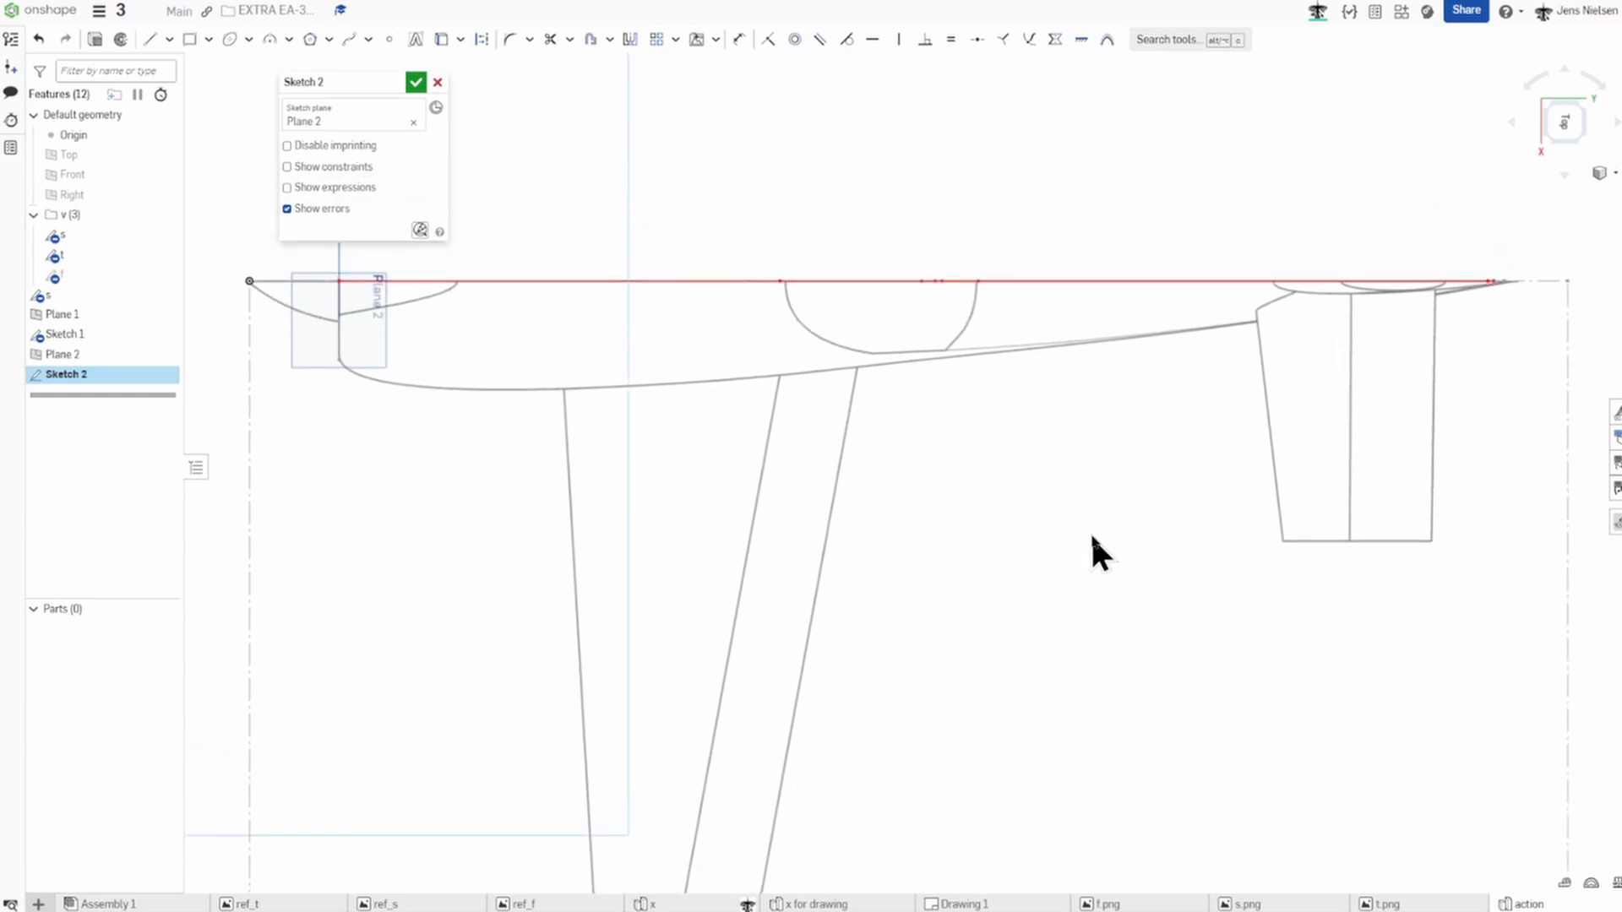
# Draw a two-point spline from the side of the cowling front to just beyond the tail end.
pyautogui.press('s')
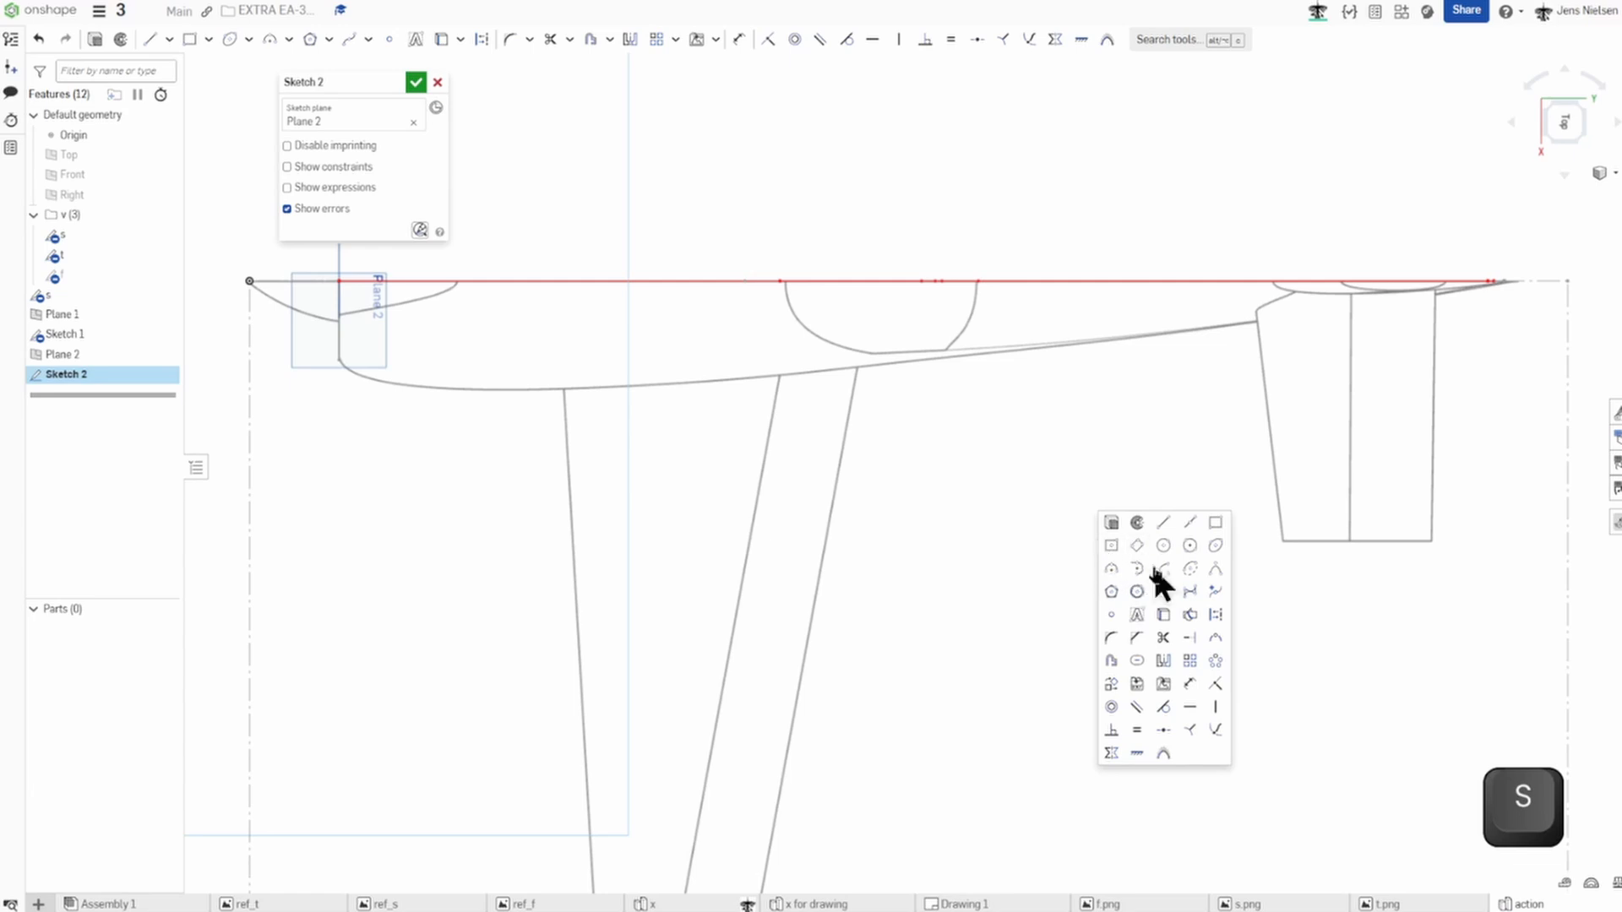
pyautogui.click(1163, 591)
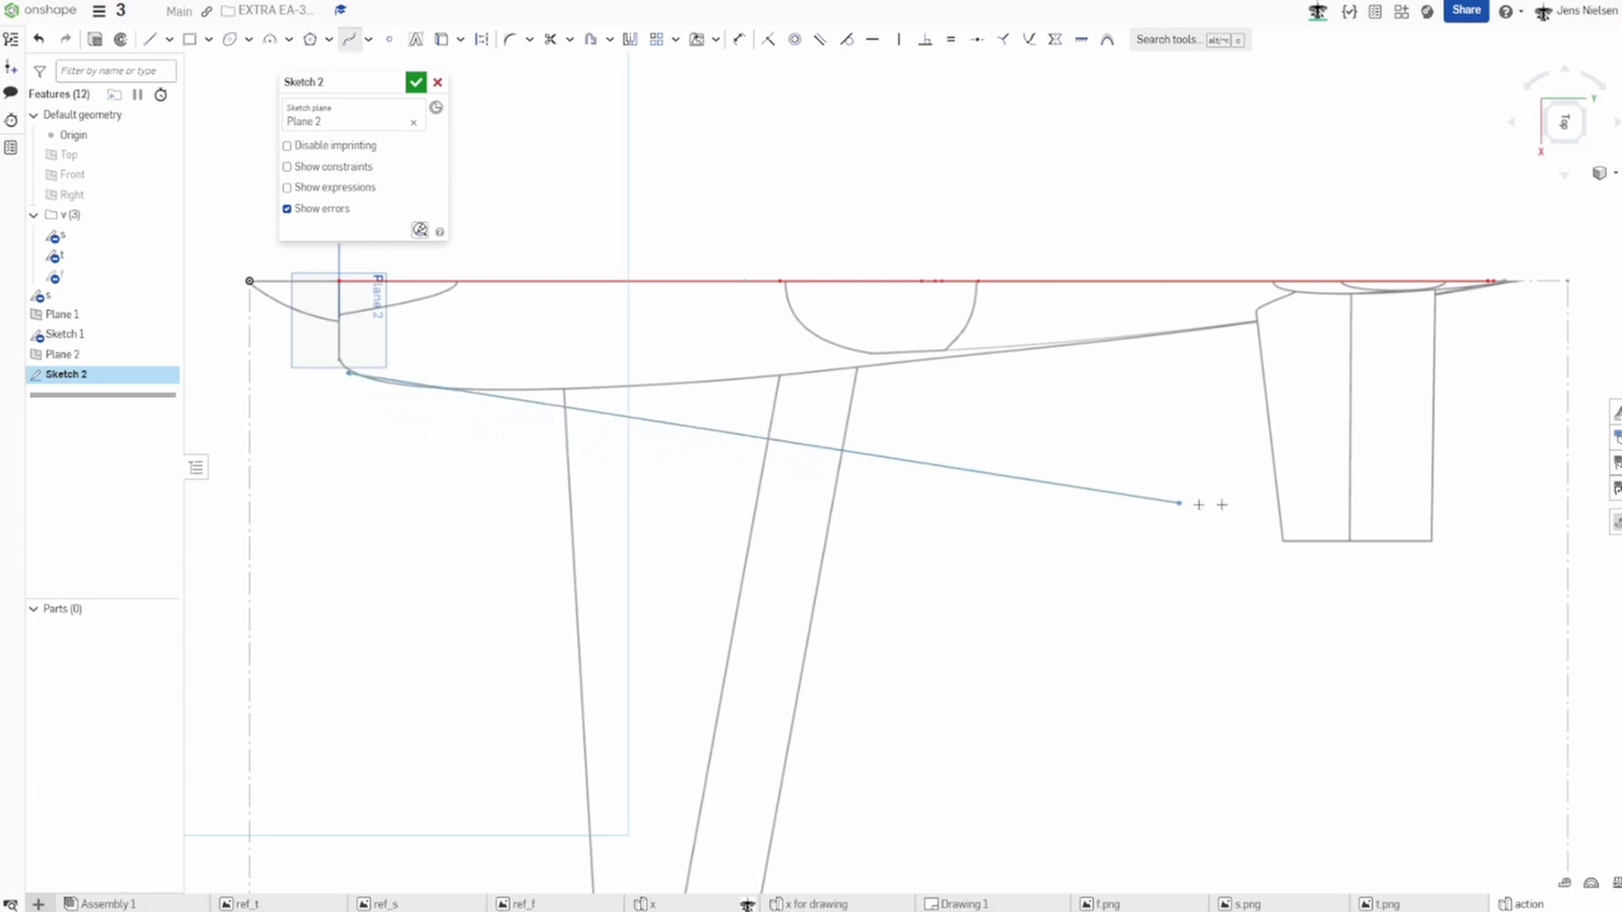
pyautogui.doubleClick(1515, 305)
pyautogui.scroll(3, 904, 586)
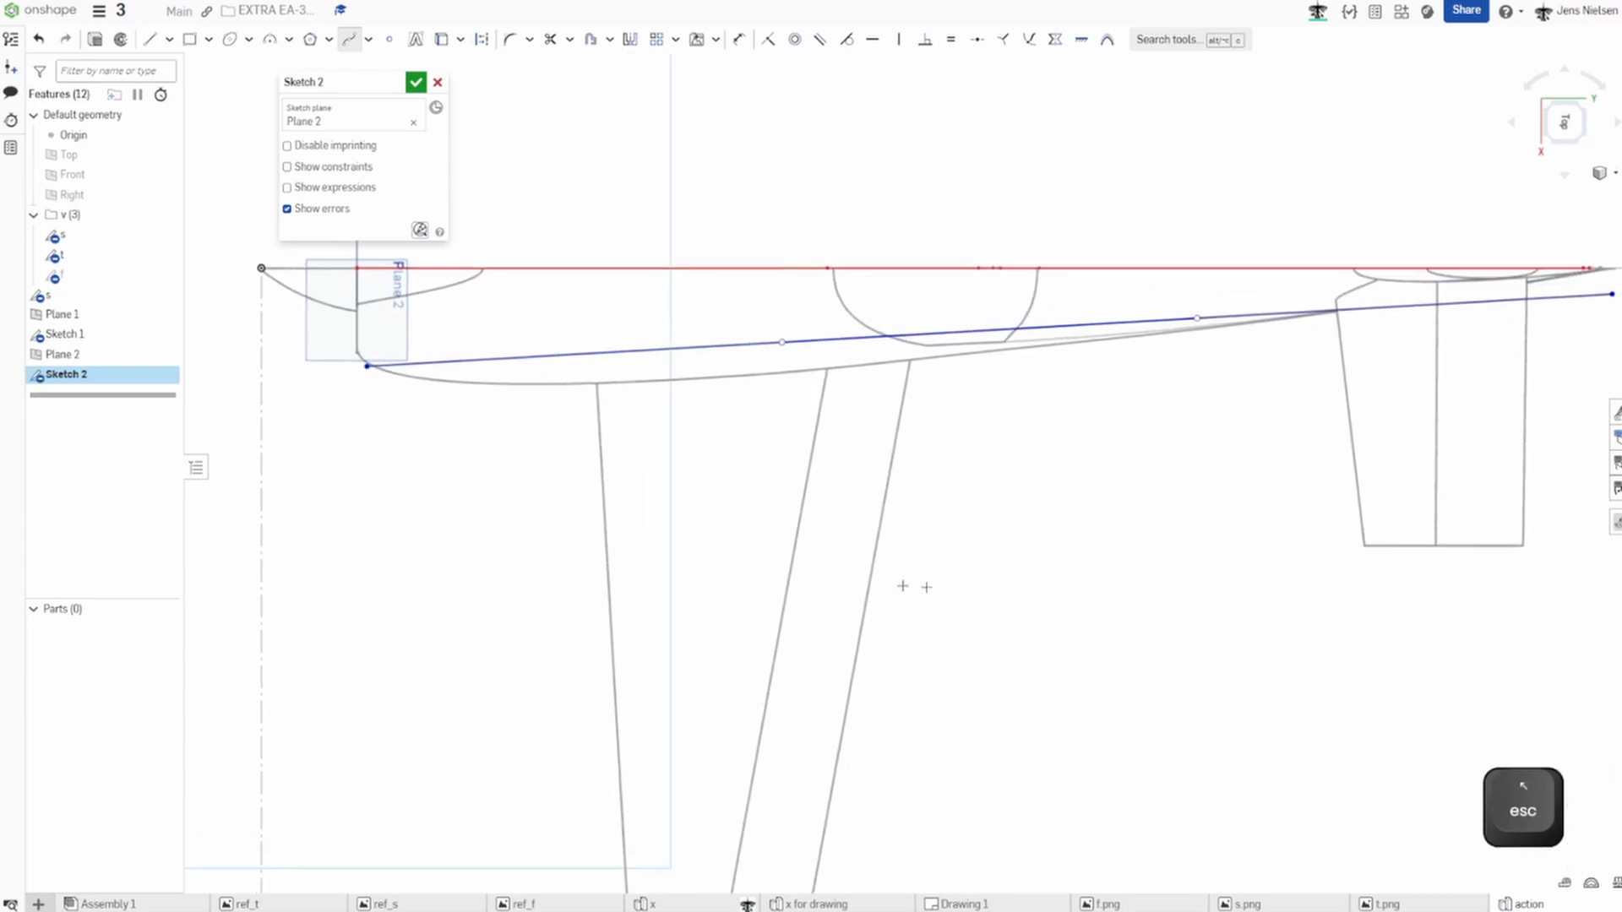
pyautogui.scroll(-3, 536, 550)
# Hide the planes and apply a Pierce constraint between the spline's front endpoint and the half-ellipse of Sketch 1.
pyautogui.moveTo(525, 547)
pyautogui.mouseDown(button='right')
pyautogui.moveTo(552, 530)
pyautogui.moveTo(670, 670)
pyautogui.mouseUp(button='right')
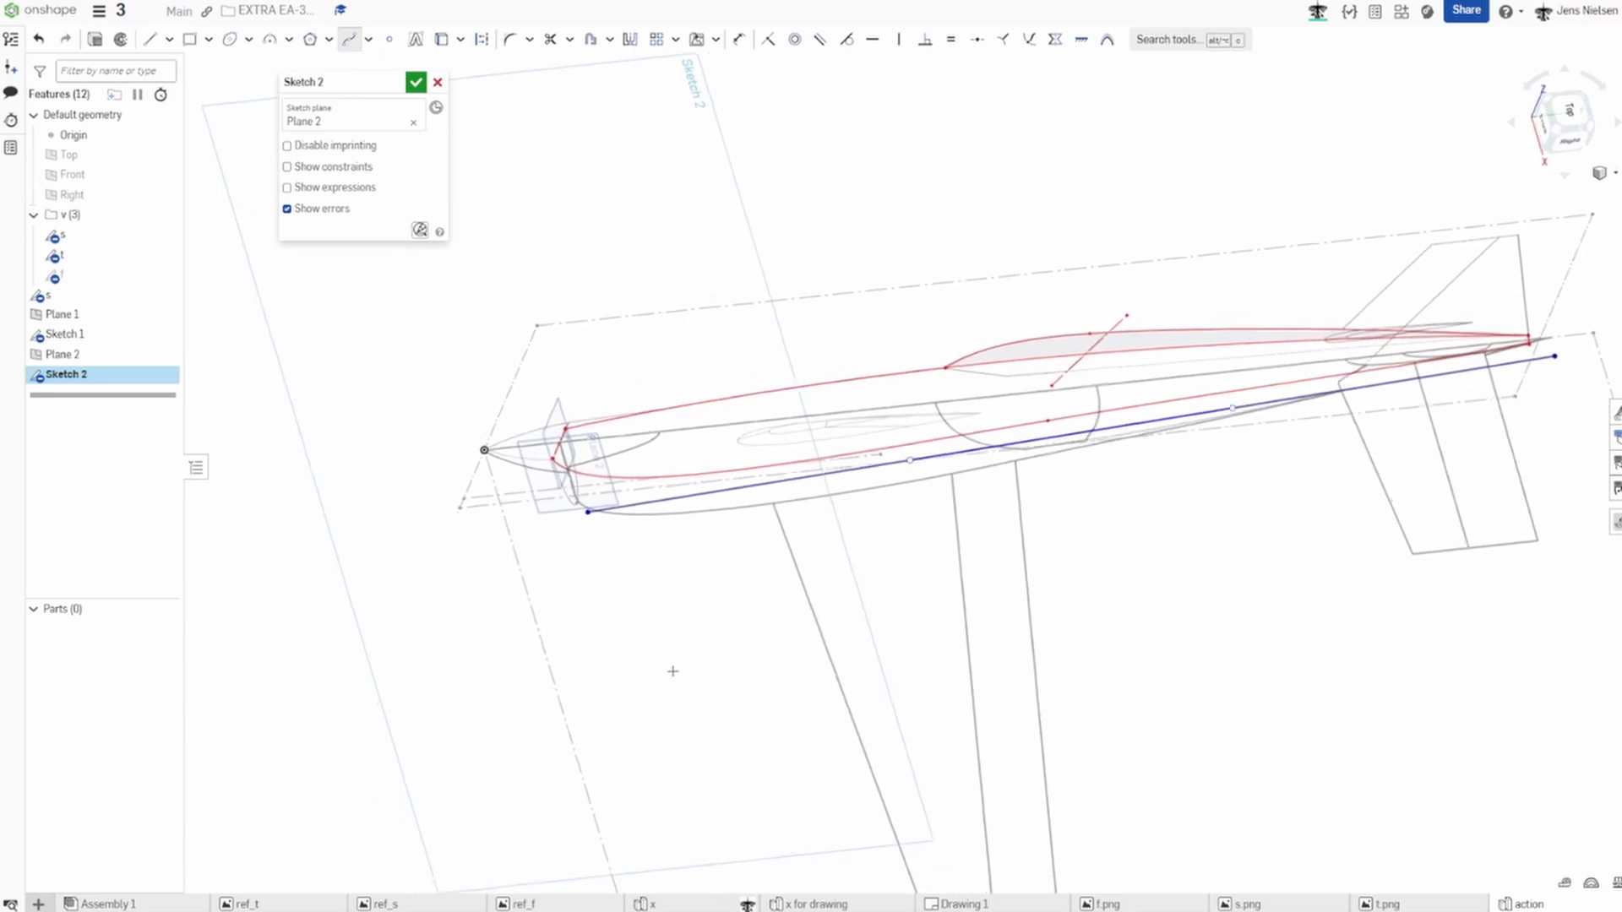
pyautogui.scroll(4, 672, 670)
pyautogui.scroll(2, 673, 671)
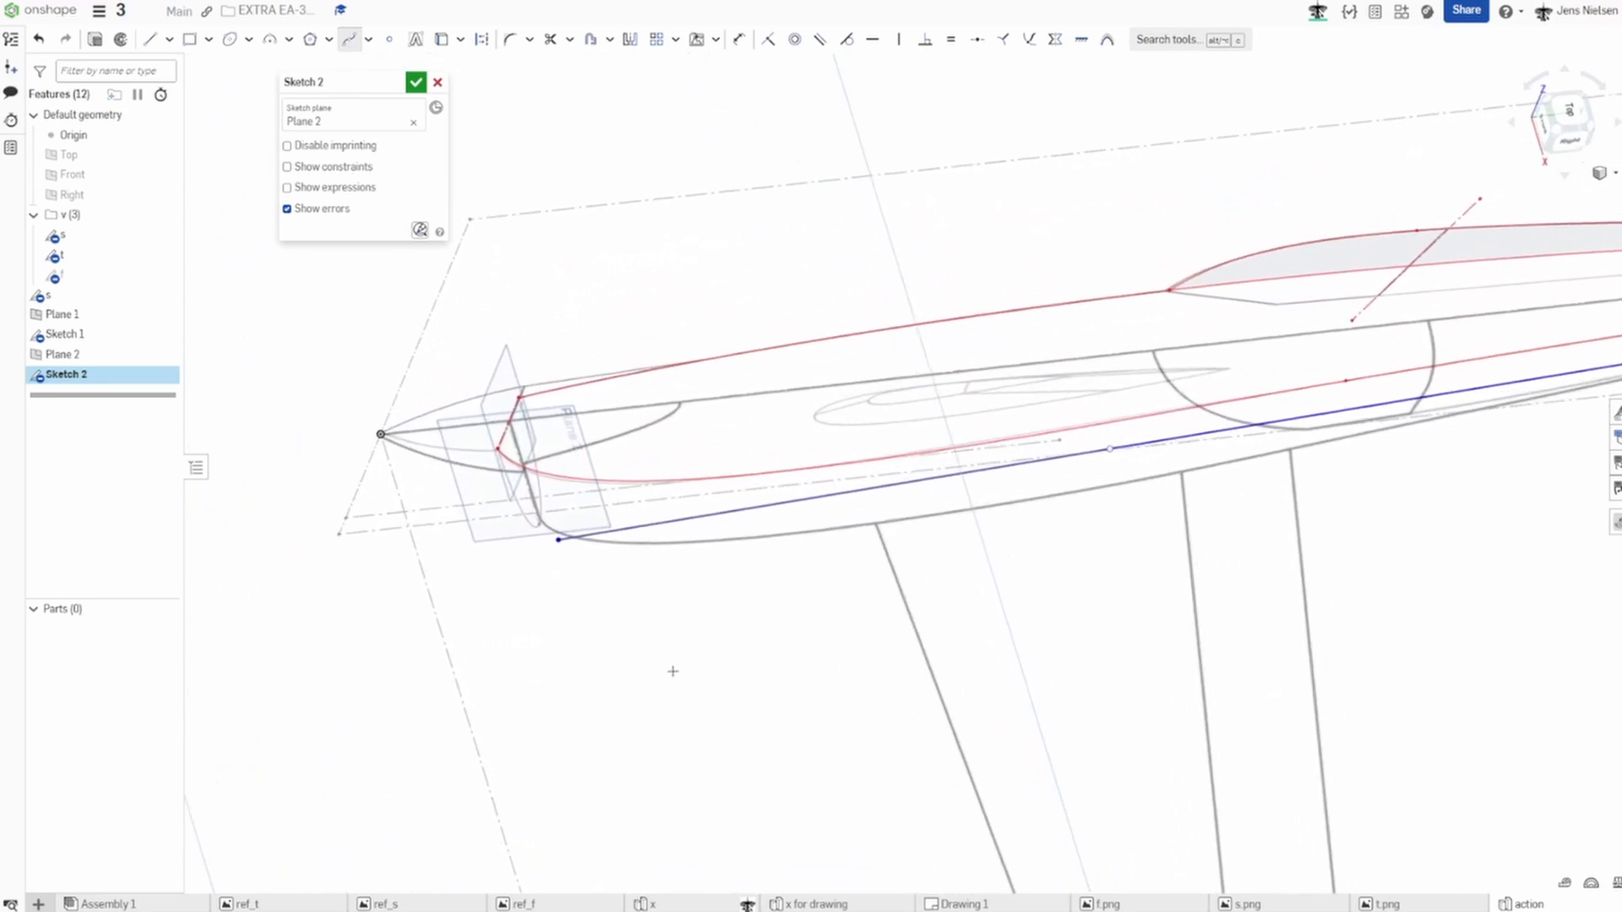
pyautogui.press('p')
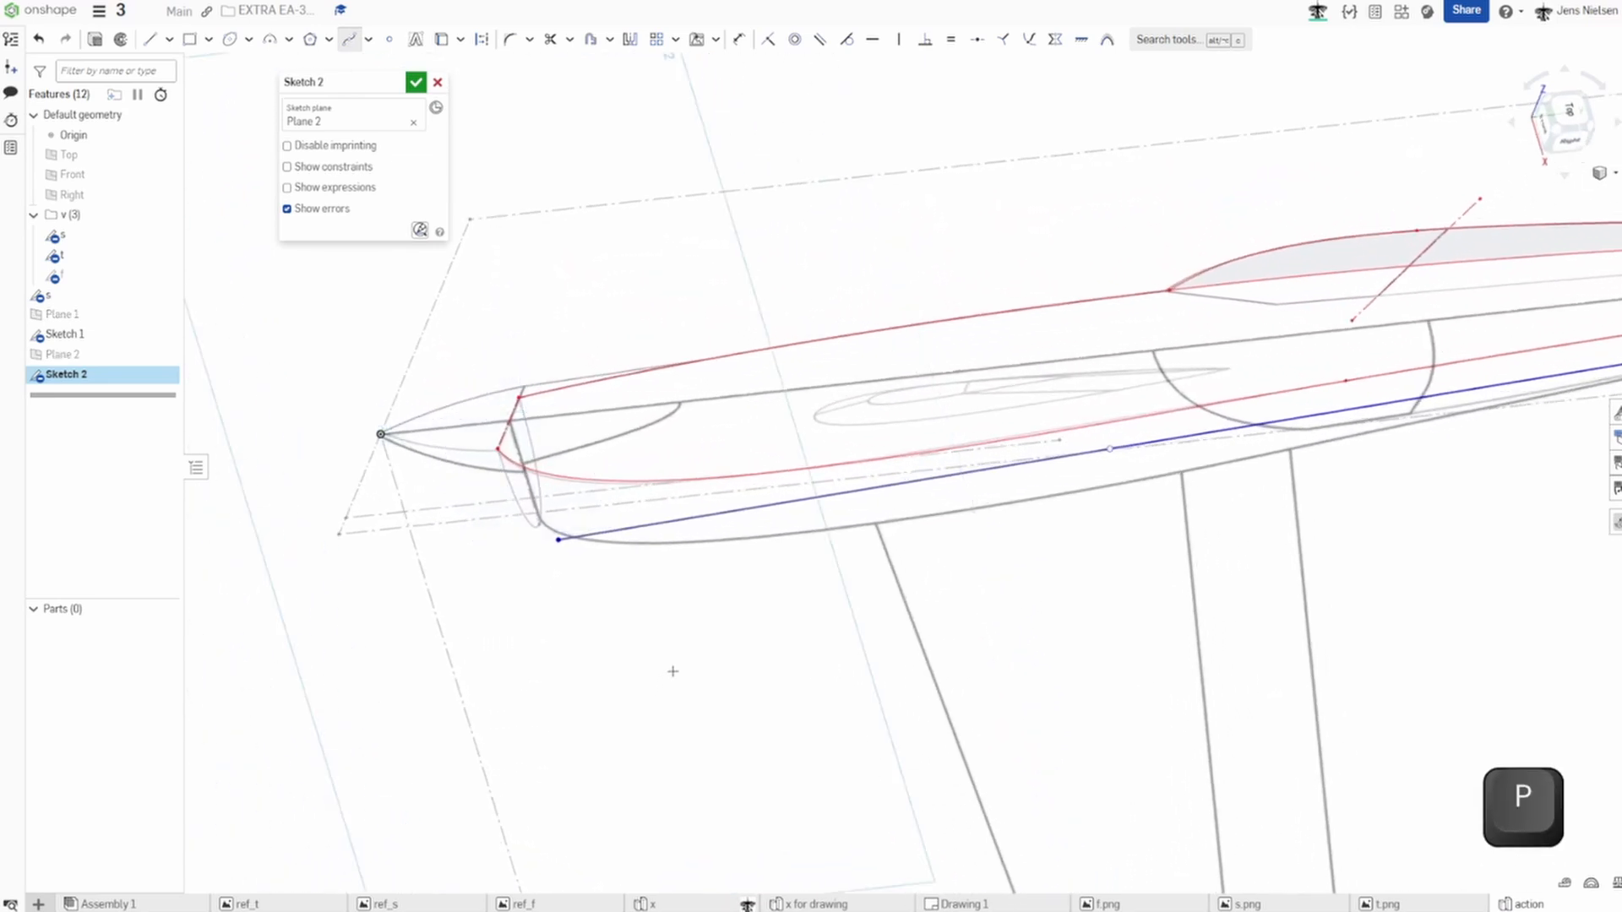
pyautogui.scroll(3, 674, 671)
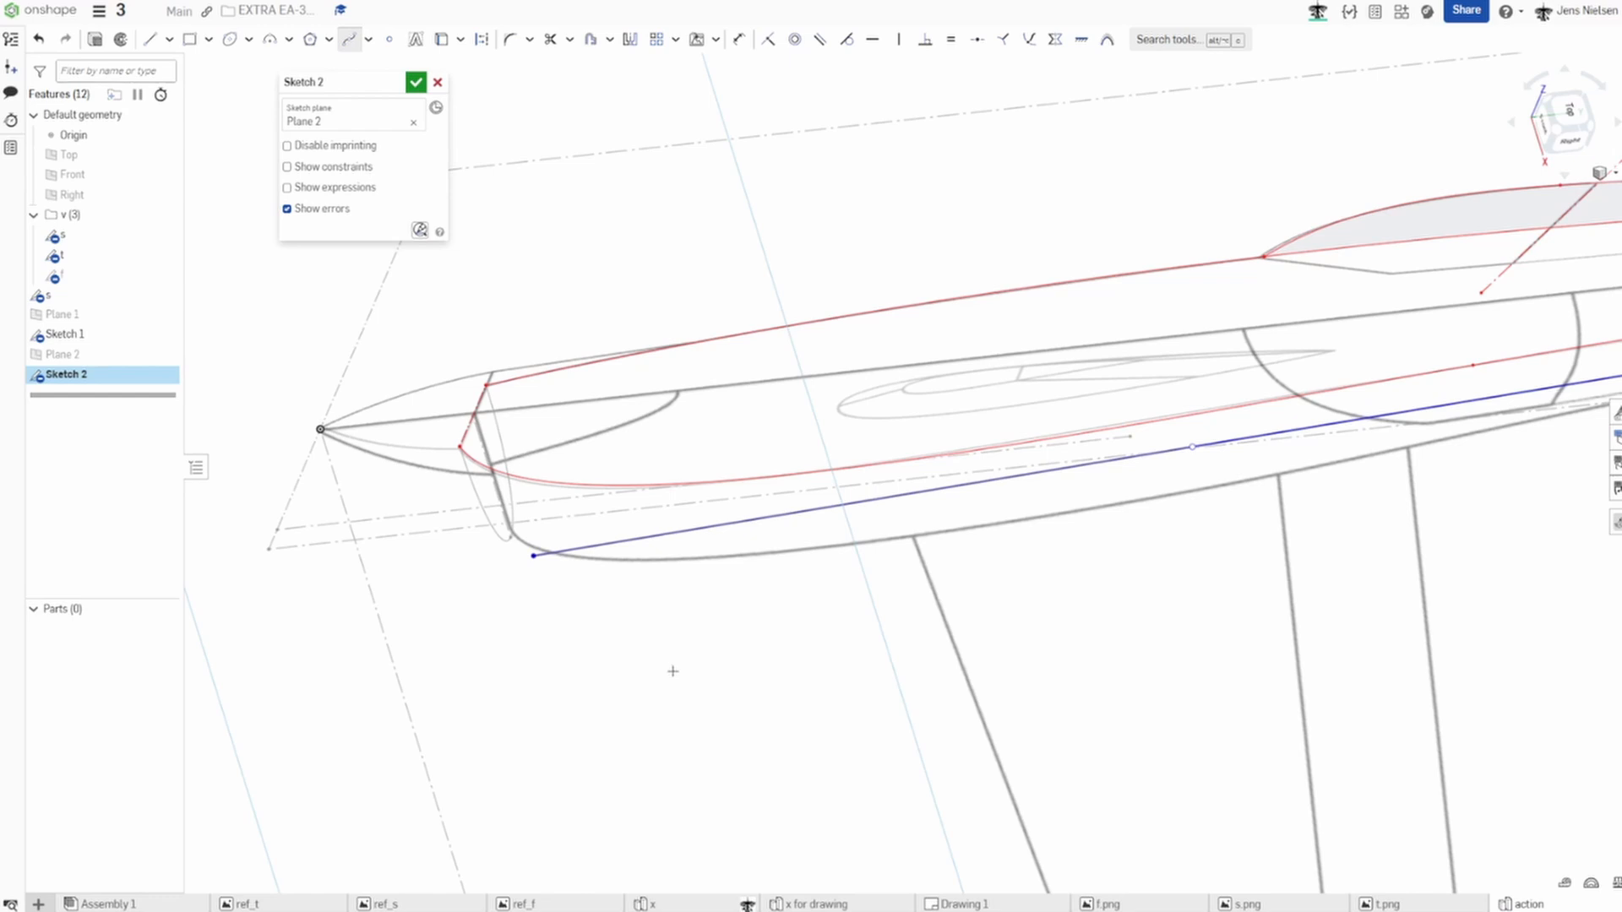
pyautogui.hotkey('shift', 'g')
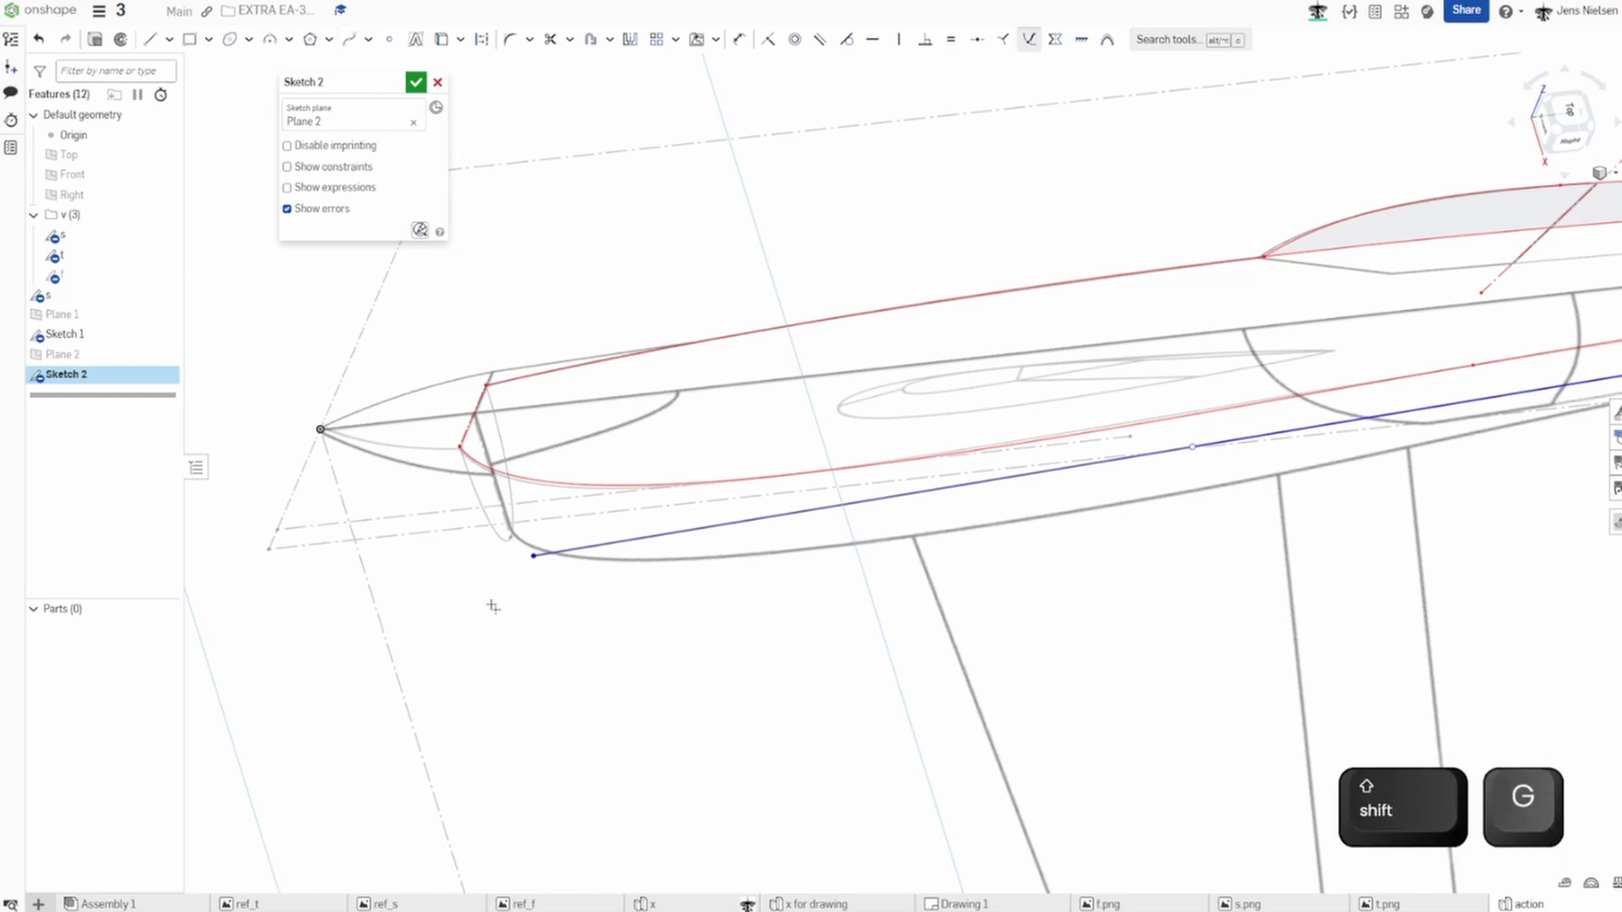
pyautogui.click(513, 528)
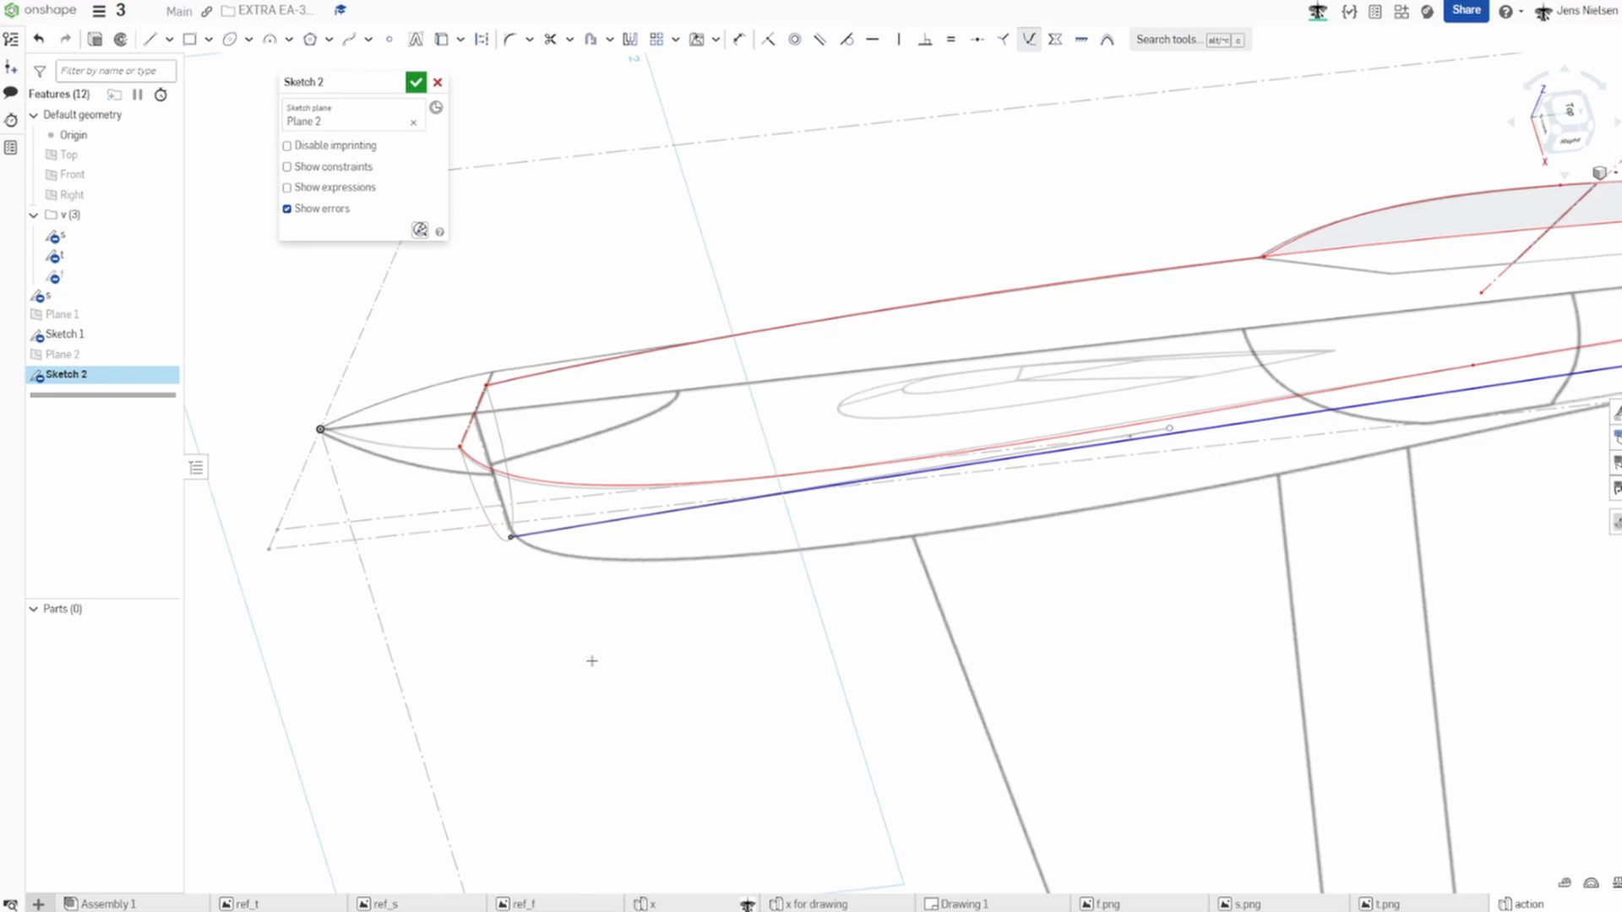
pyautogui.press('Escape')
pyautogui.scroll(-1, 972, 574)
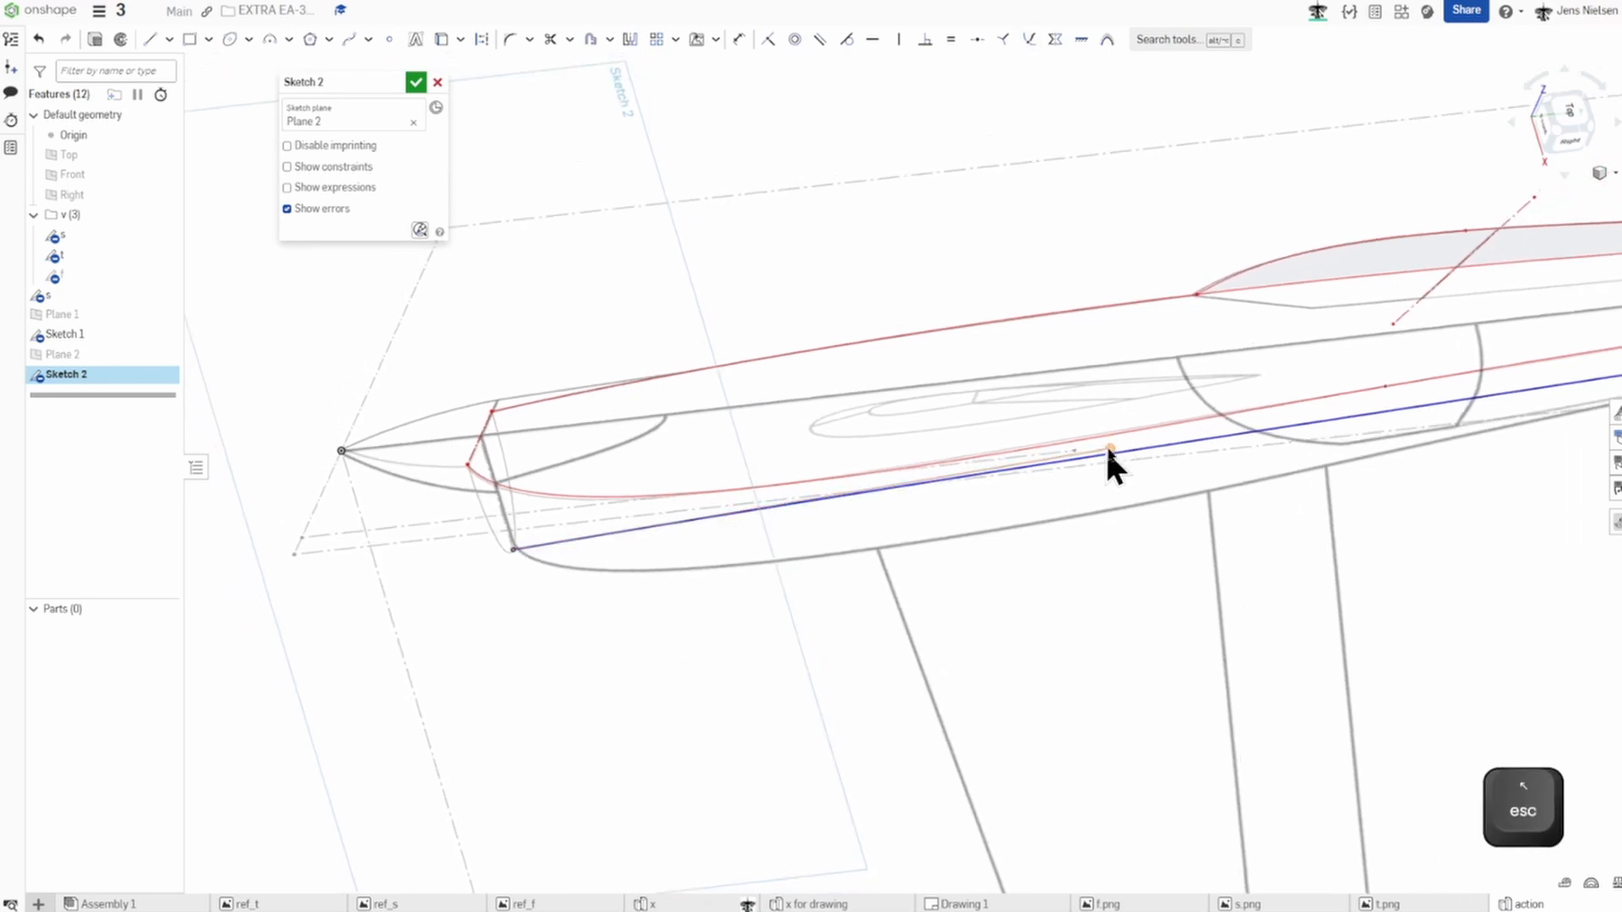
# Move the spline's front control point outward so the curve follows the fuselage's side outline in the top-view reference.
pyautogui.moveTo(1109, 448); pyautogui.dragTo(649, 636)
pyautogui.scroll(-1, 1049, 622)
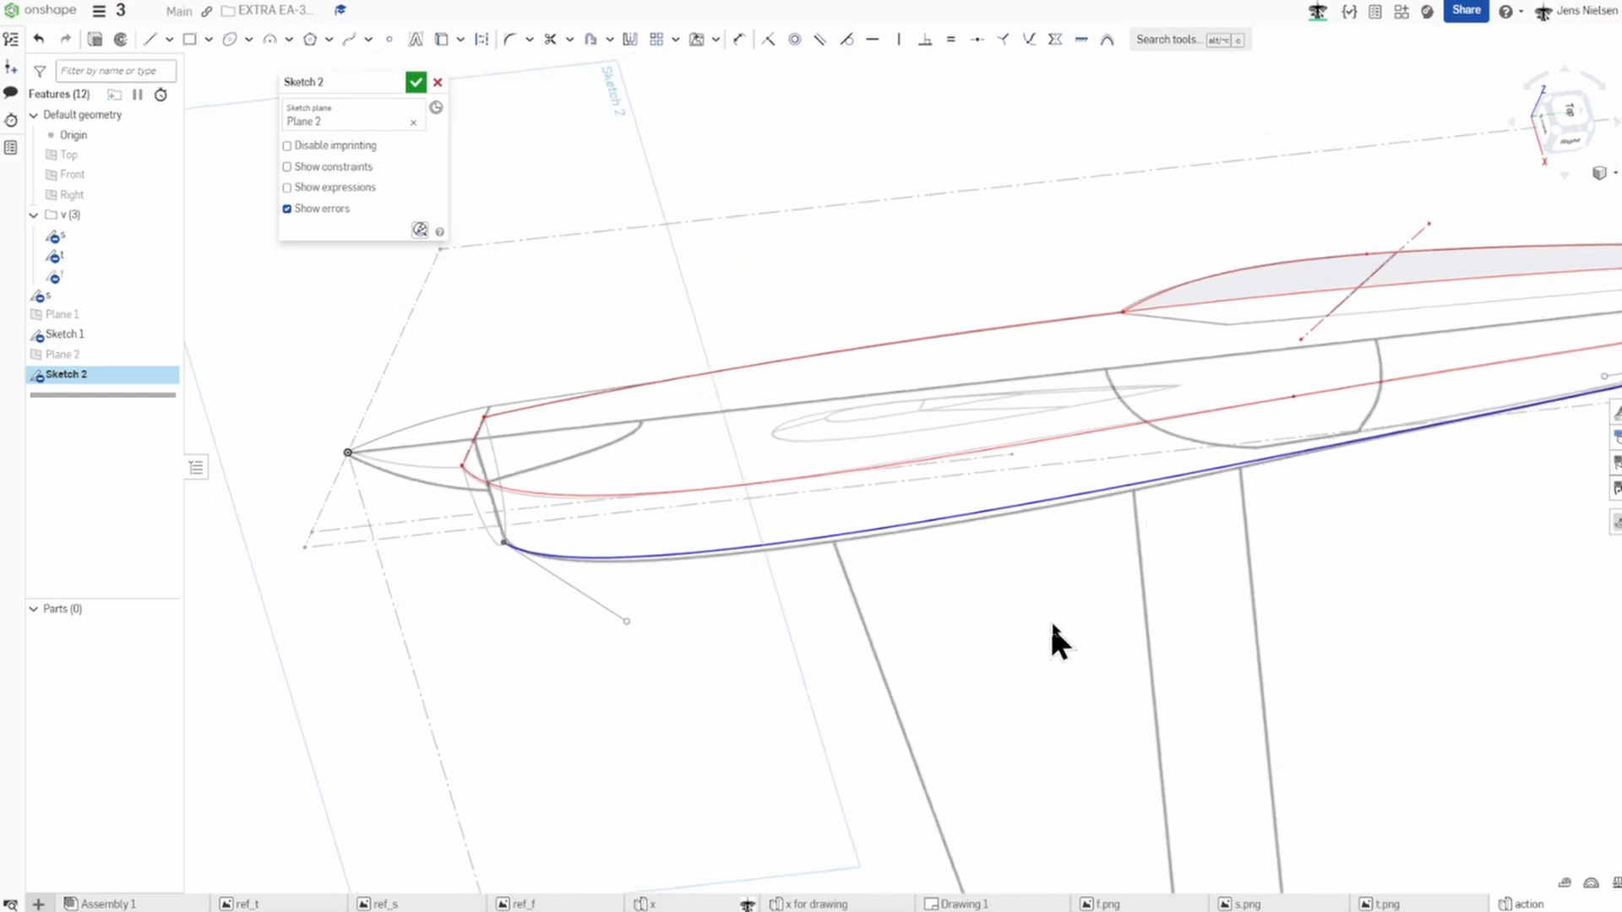
pyautogui.scroll(-3, 1049, 622)
pyautogui.moveTo(1049, 622); pyautogui.dragTo(1128, 585, button='right')
pyautogui.scroll(2, 1533, 465)
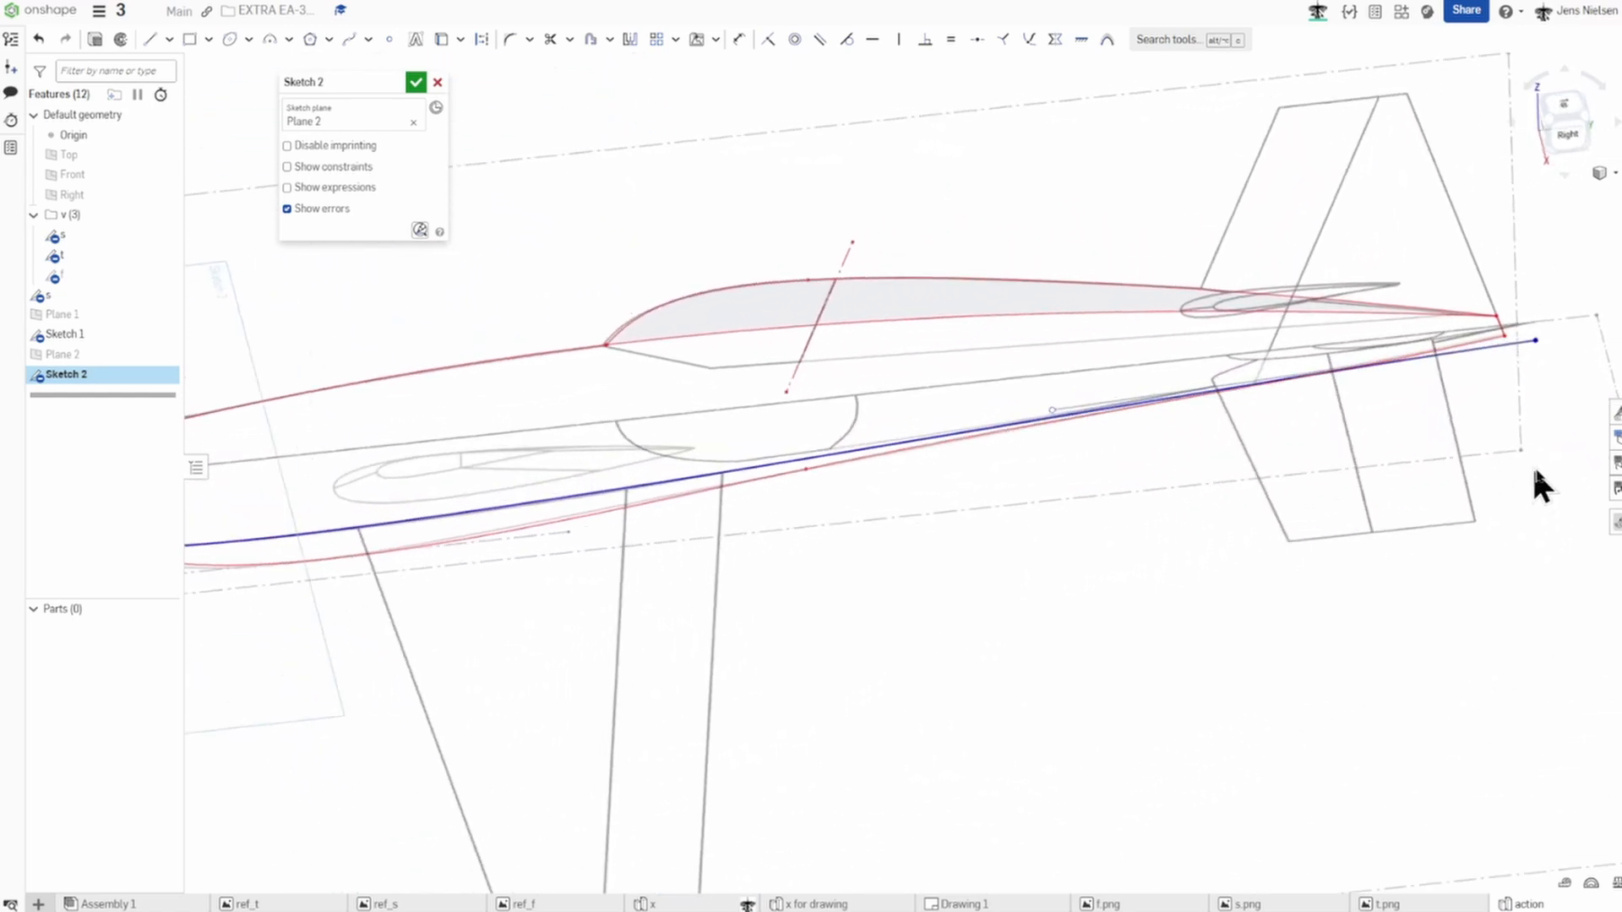
pyautogui.scroll(2, 1534, 469)
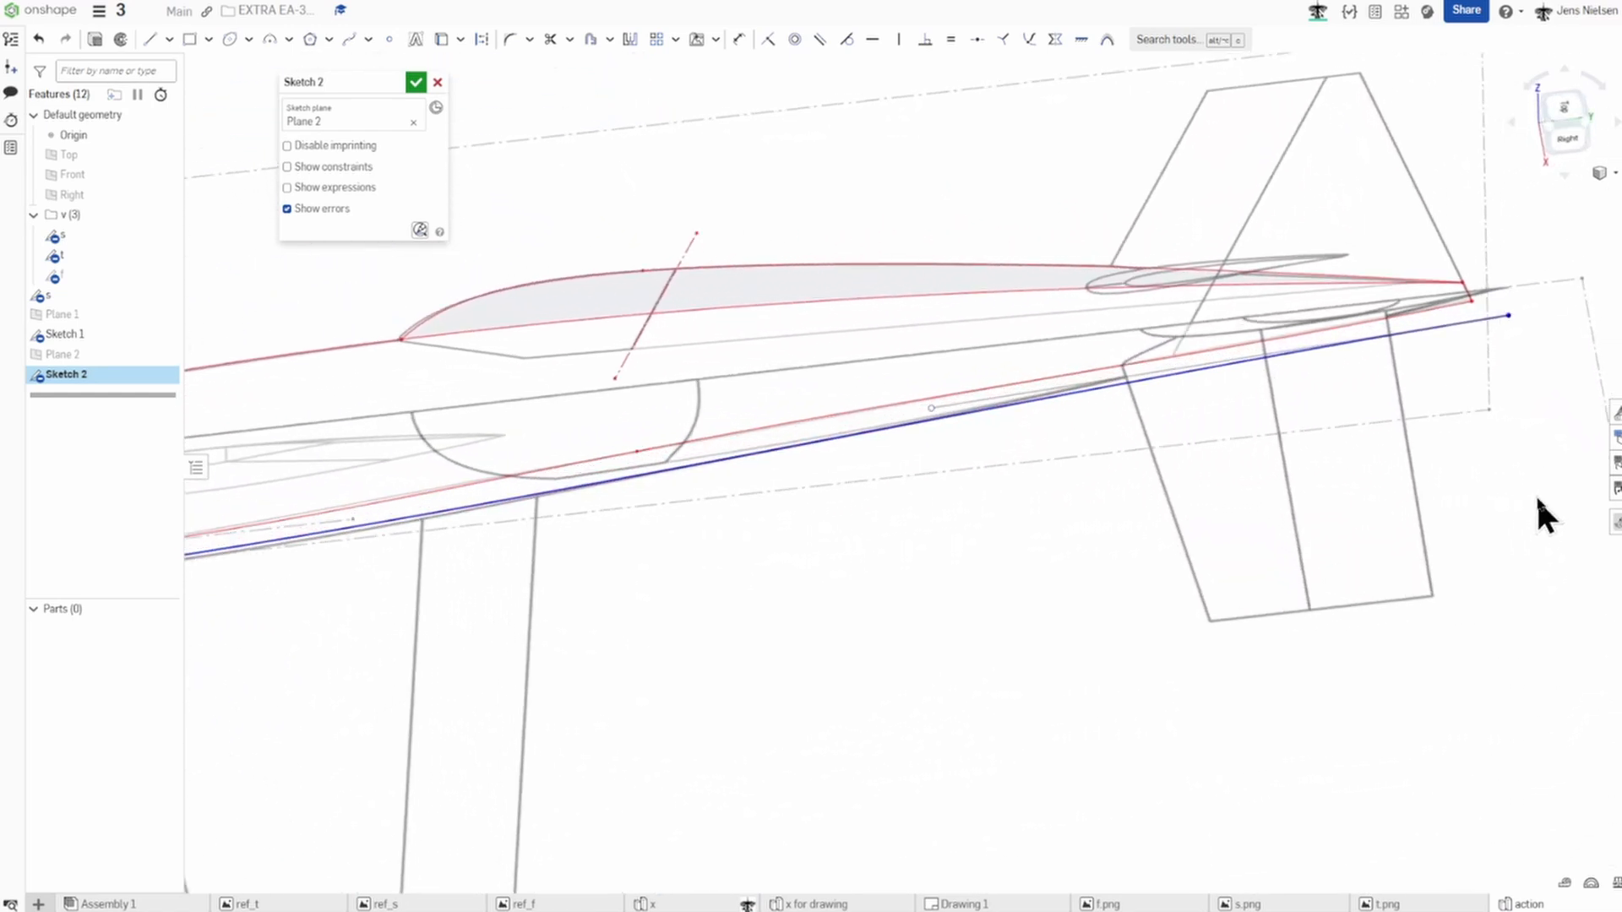
# Apply a Pierce constraint between the spline's rear endpoint and the short tail-end line of sketch s.
pyautogui.hotkey('shift', 'g')
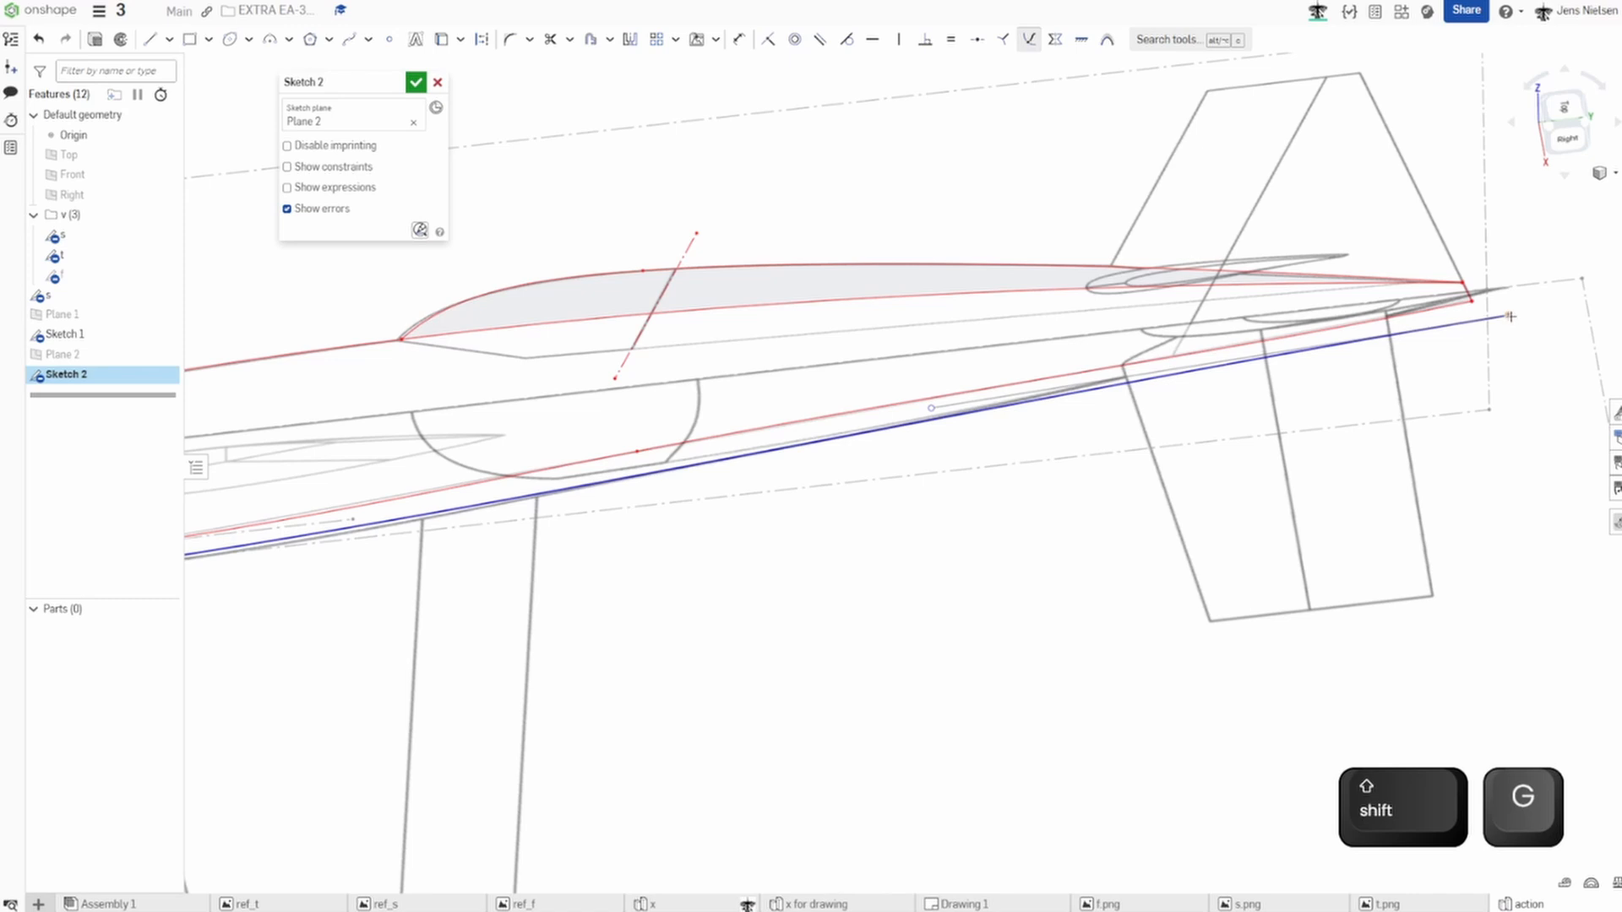
pyautogui.scroll(4, 1510, 316)
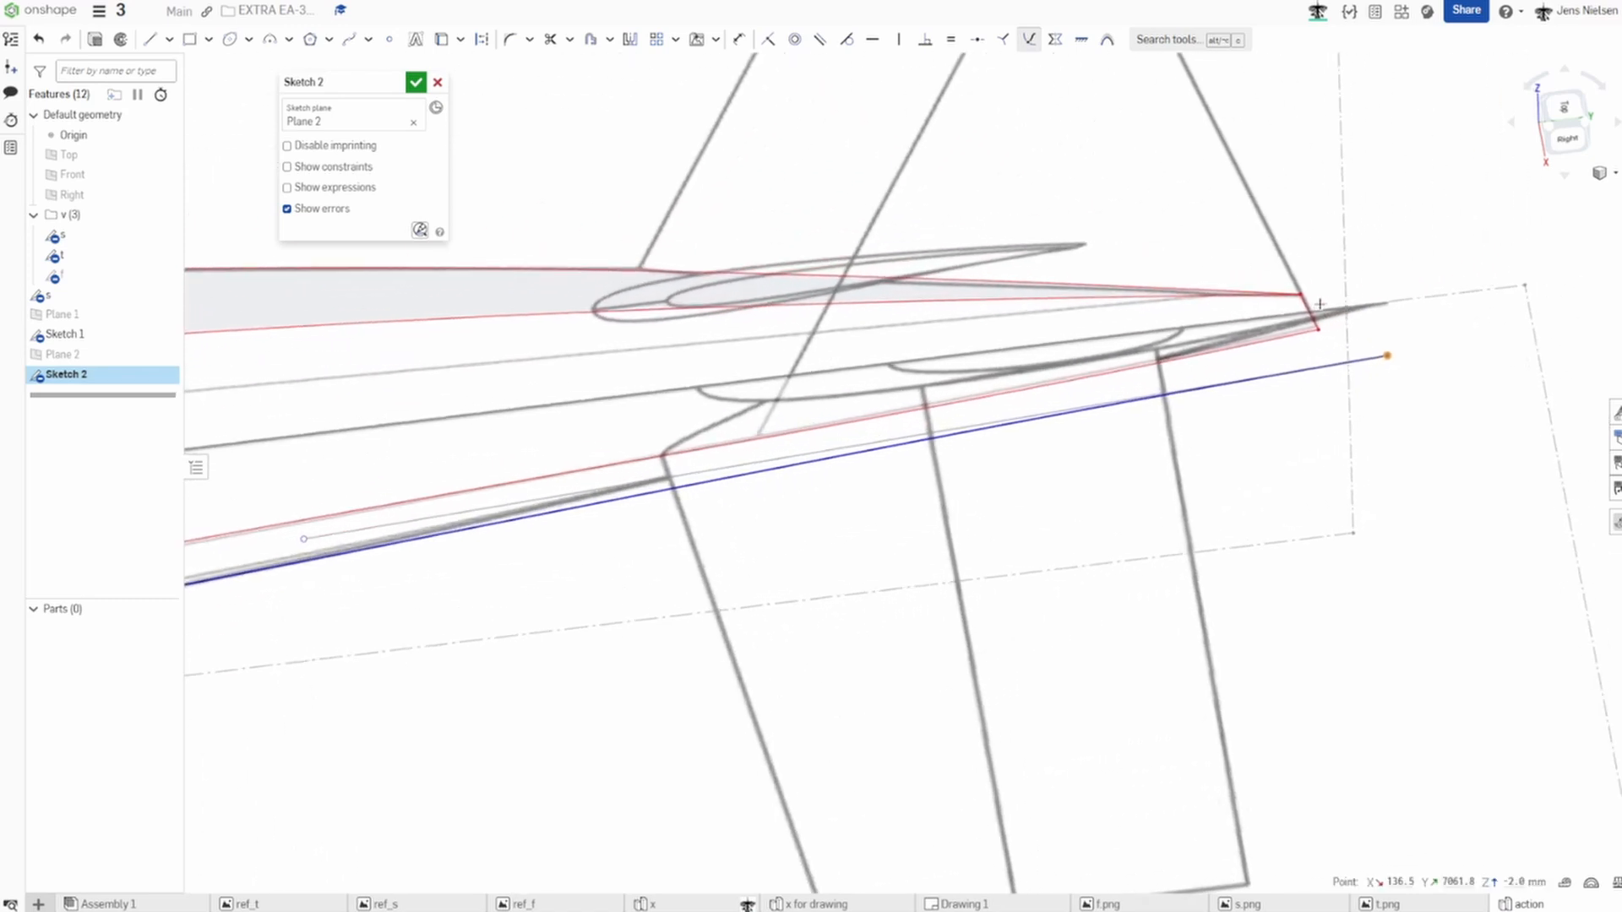
pyautogui.click(1311, 305)
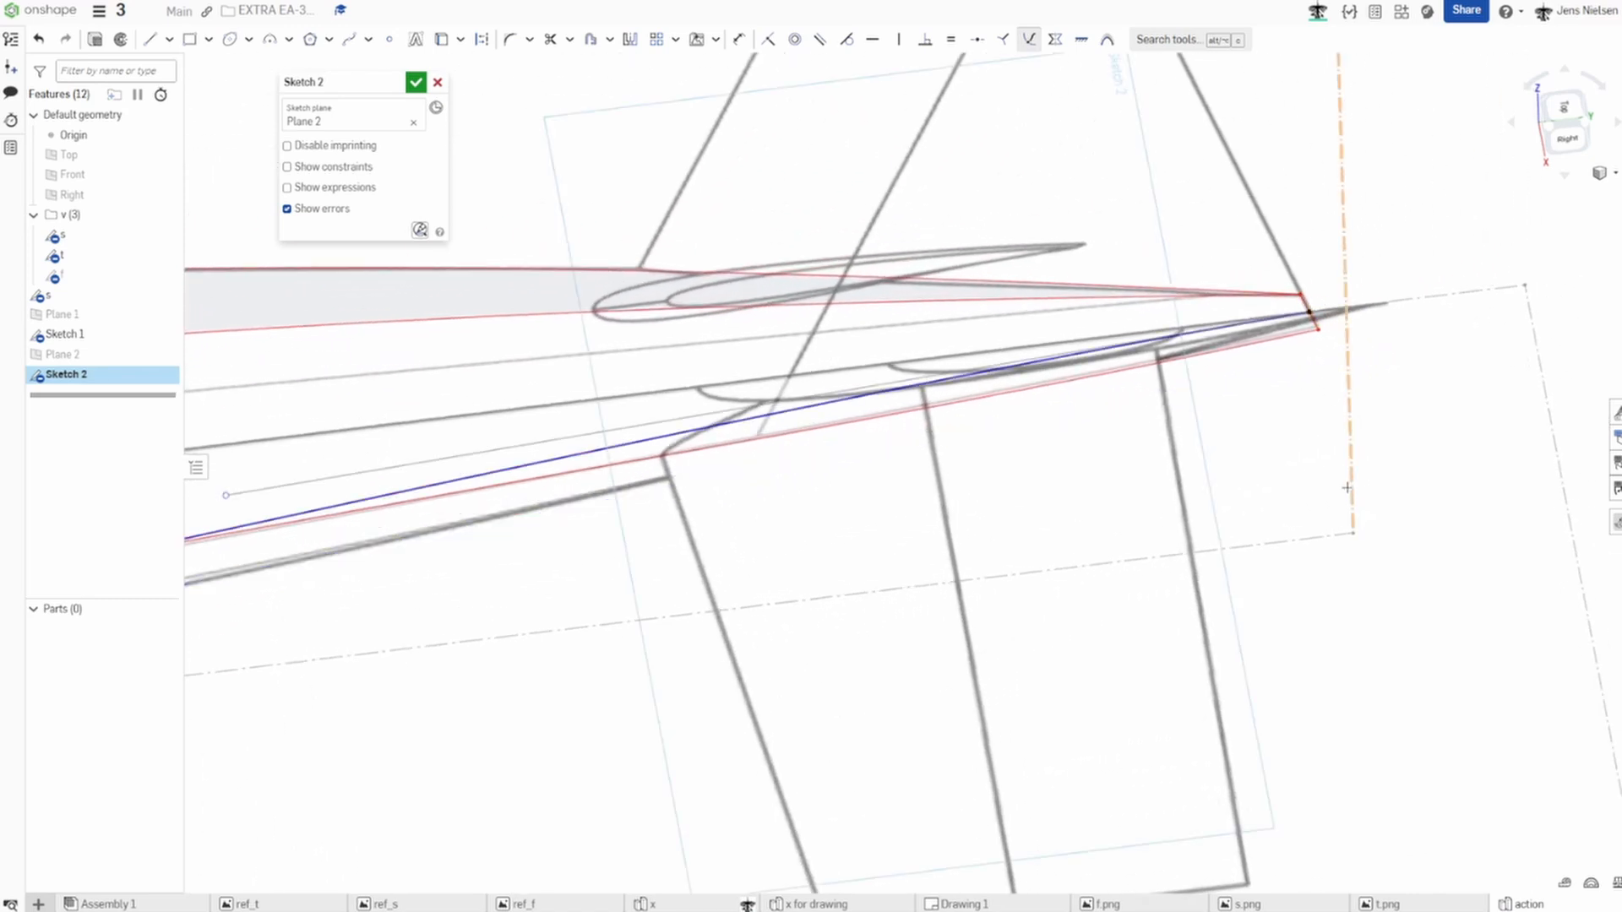
pyautogui.press('Escape')
# Adjust the spline's rear and front control points so the curve follows the fuselage side outline in the top-view reference.
pyautogui.scroll(-2, 831, 477)
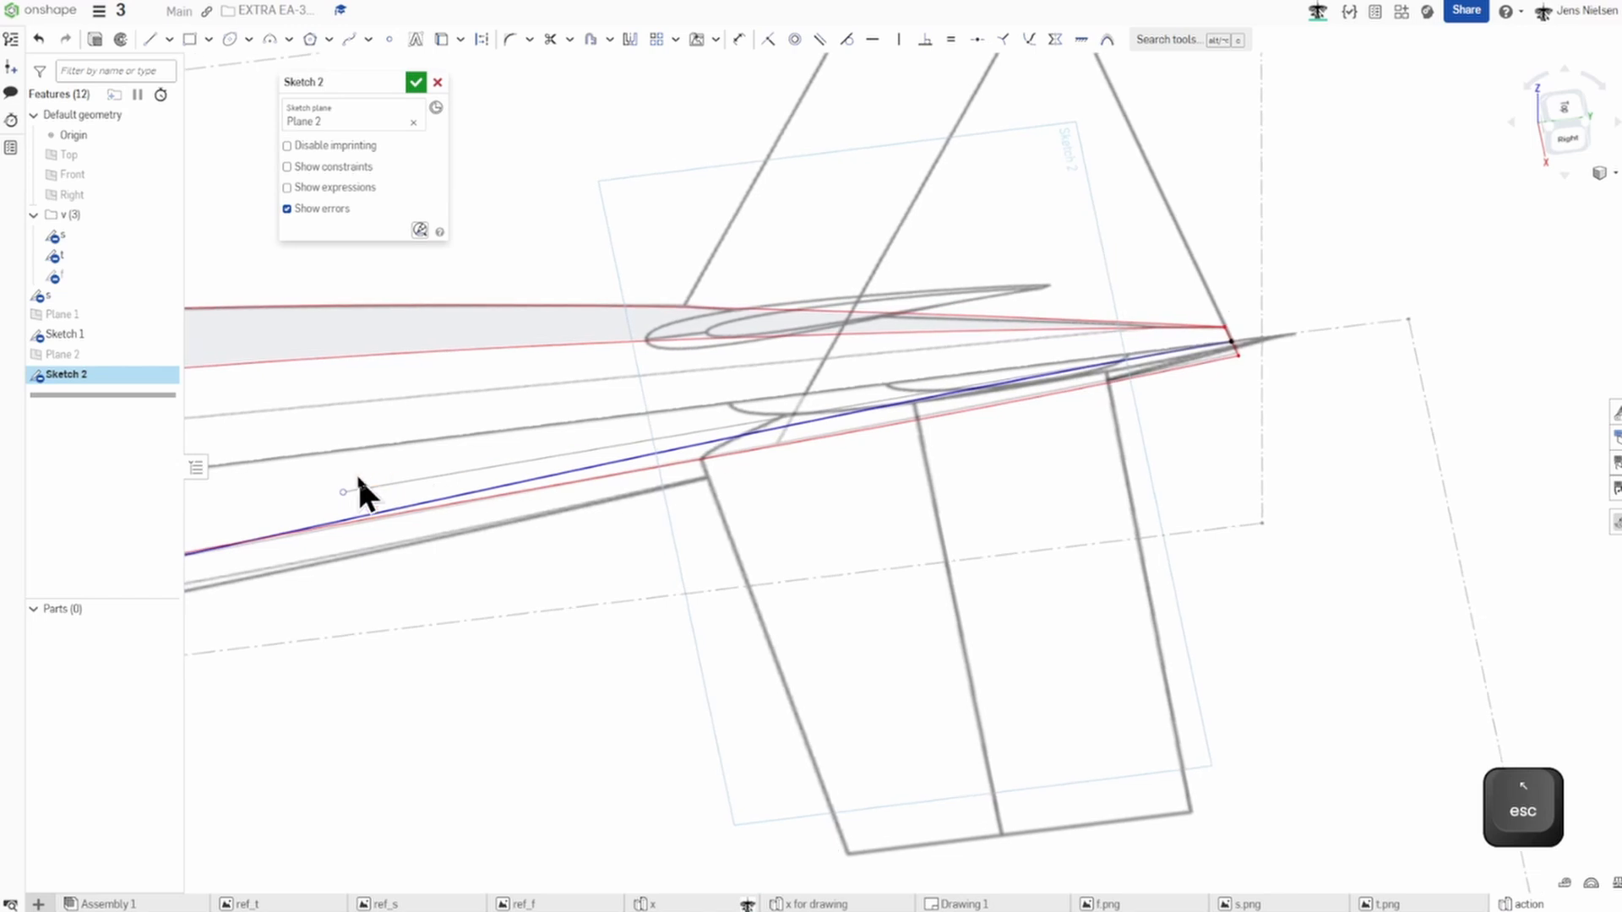
pyautogui.moveTo(342, 490); pyautogui.dragTo(422, 563)
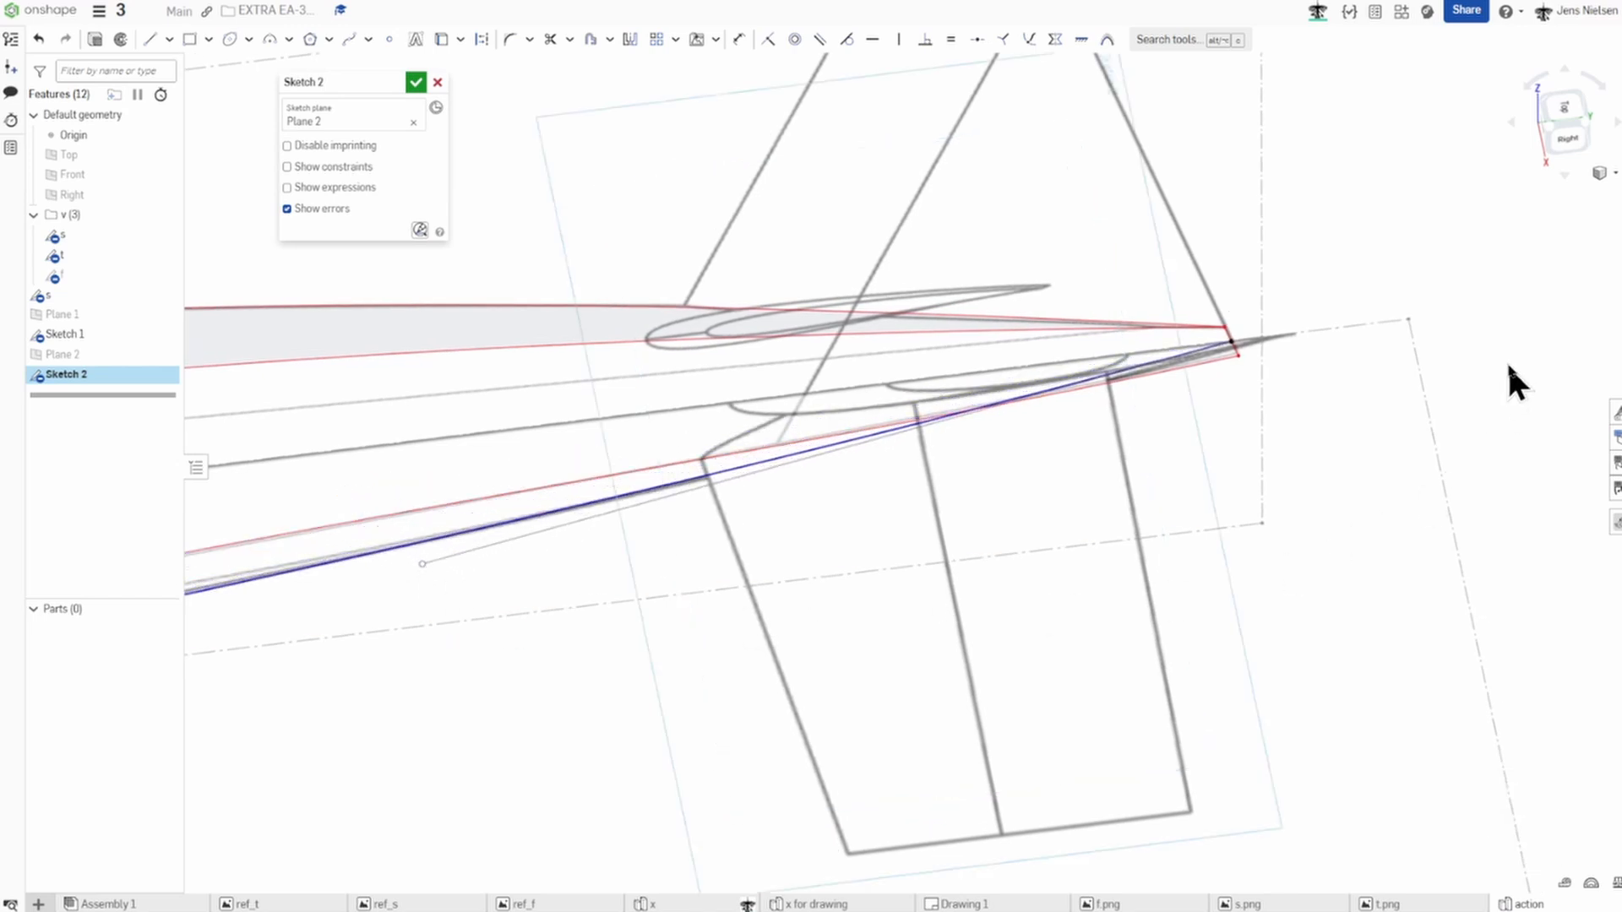
pyautogui.moveTo(1551, 200); pyautogui.dragTo(1534, 260, button='right')
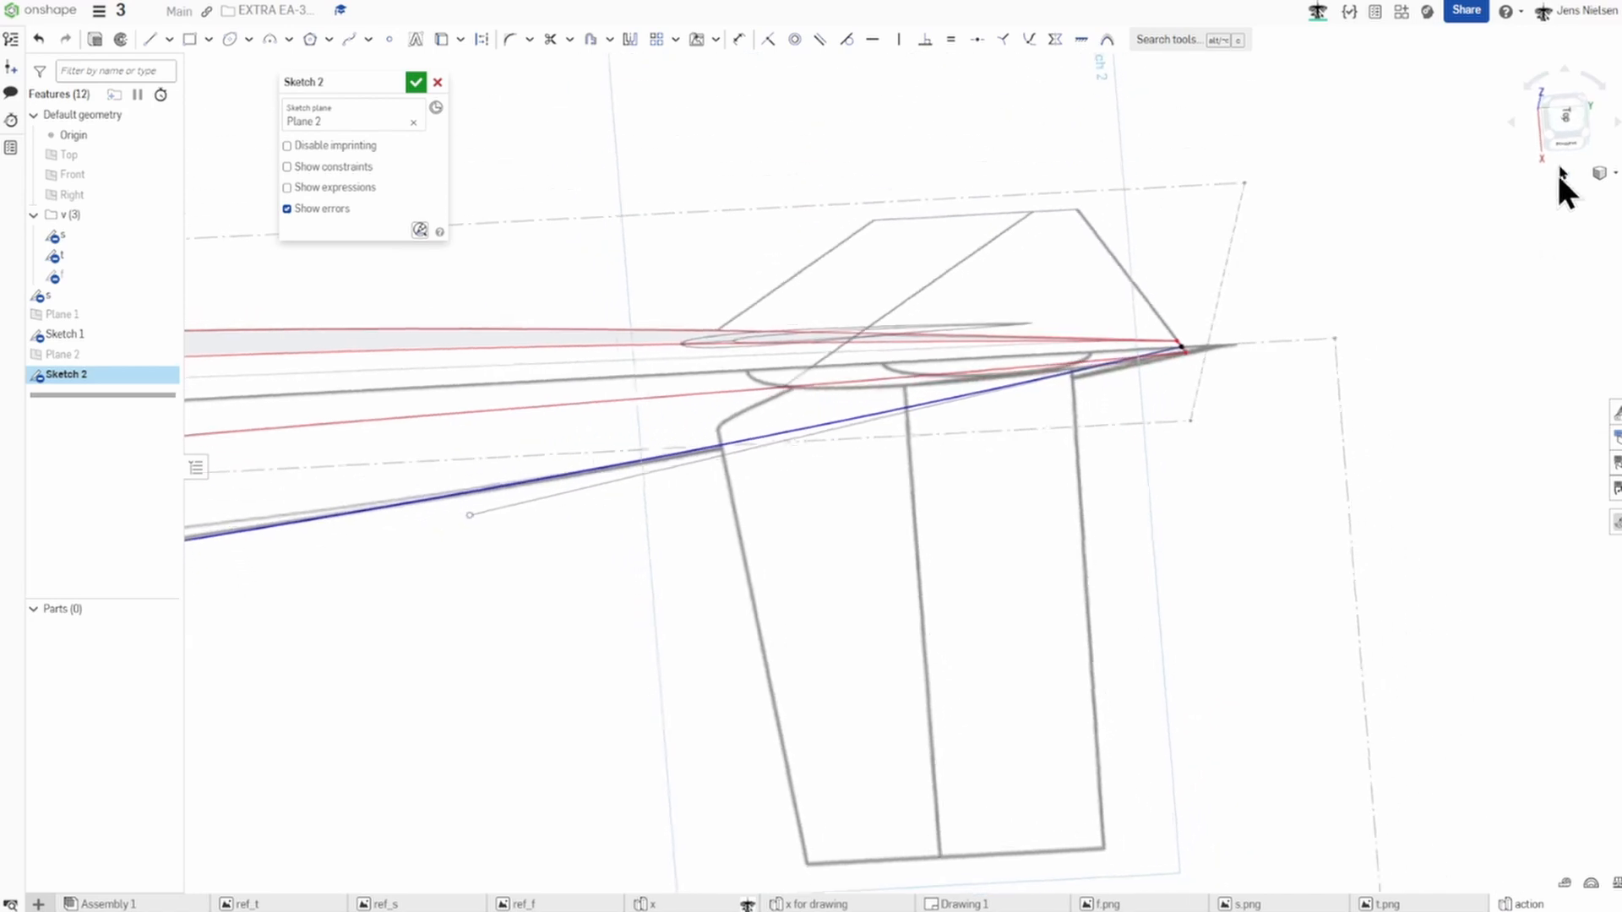
pyautogui.click(1573, 108)
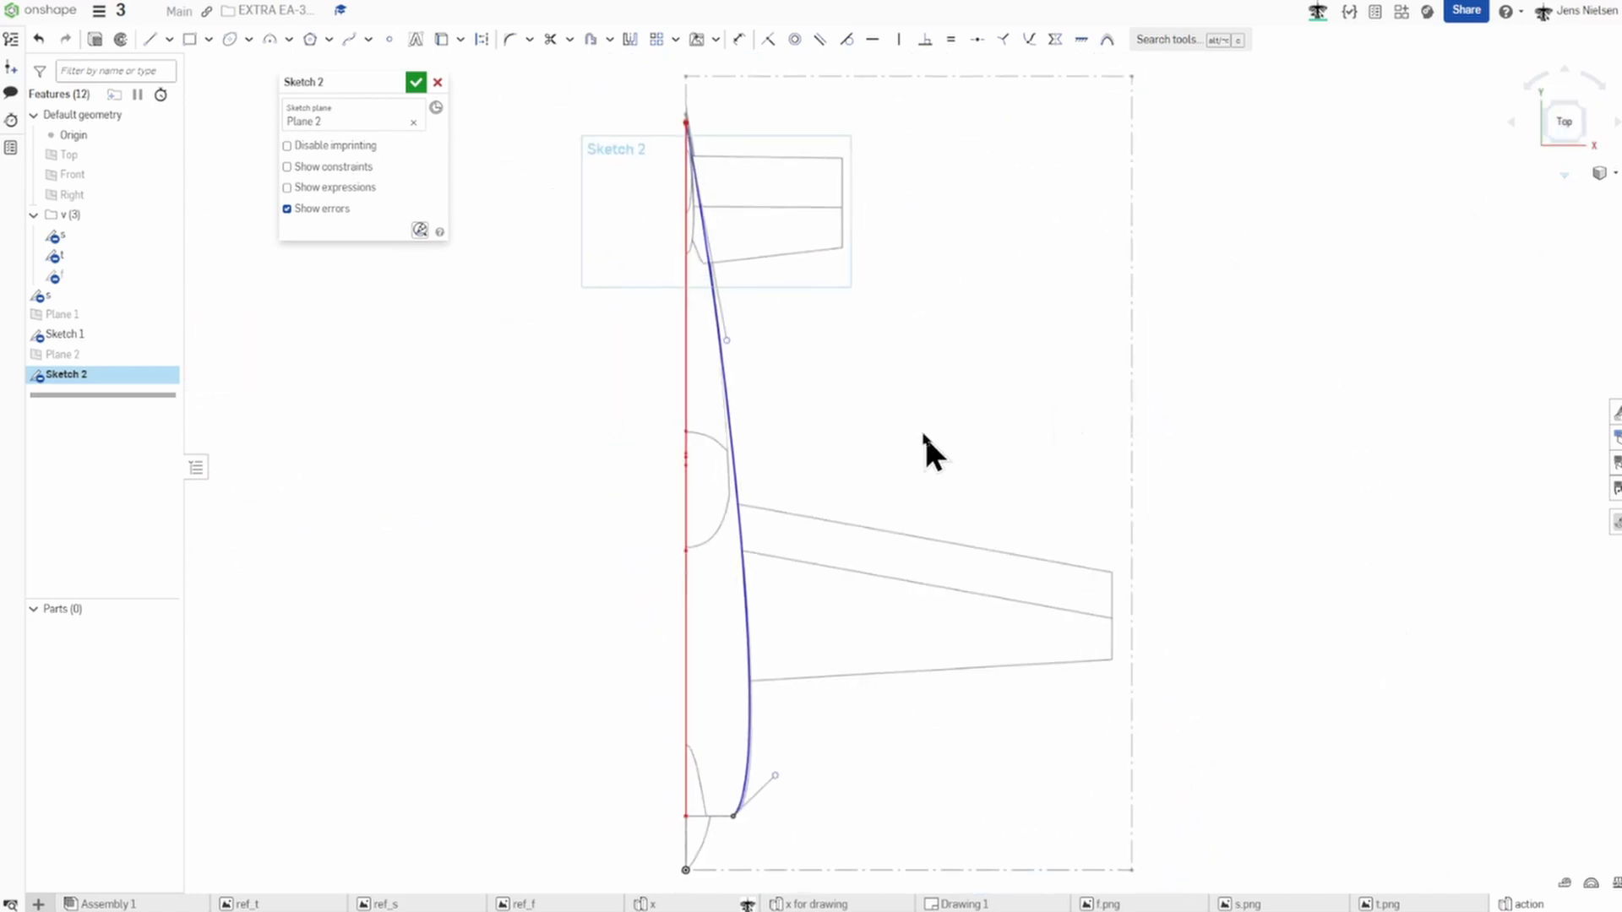
pyautogui.press('Escape')
pyautogui.moveTo(727, 340); pyautogui.dragTo(730, 334)
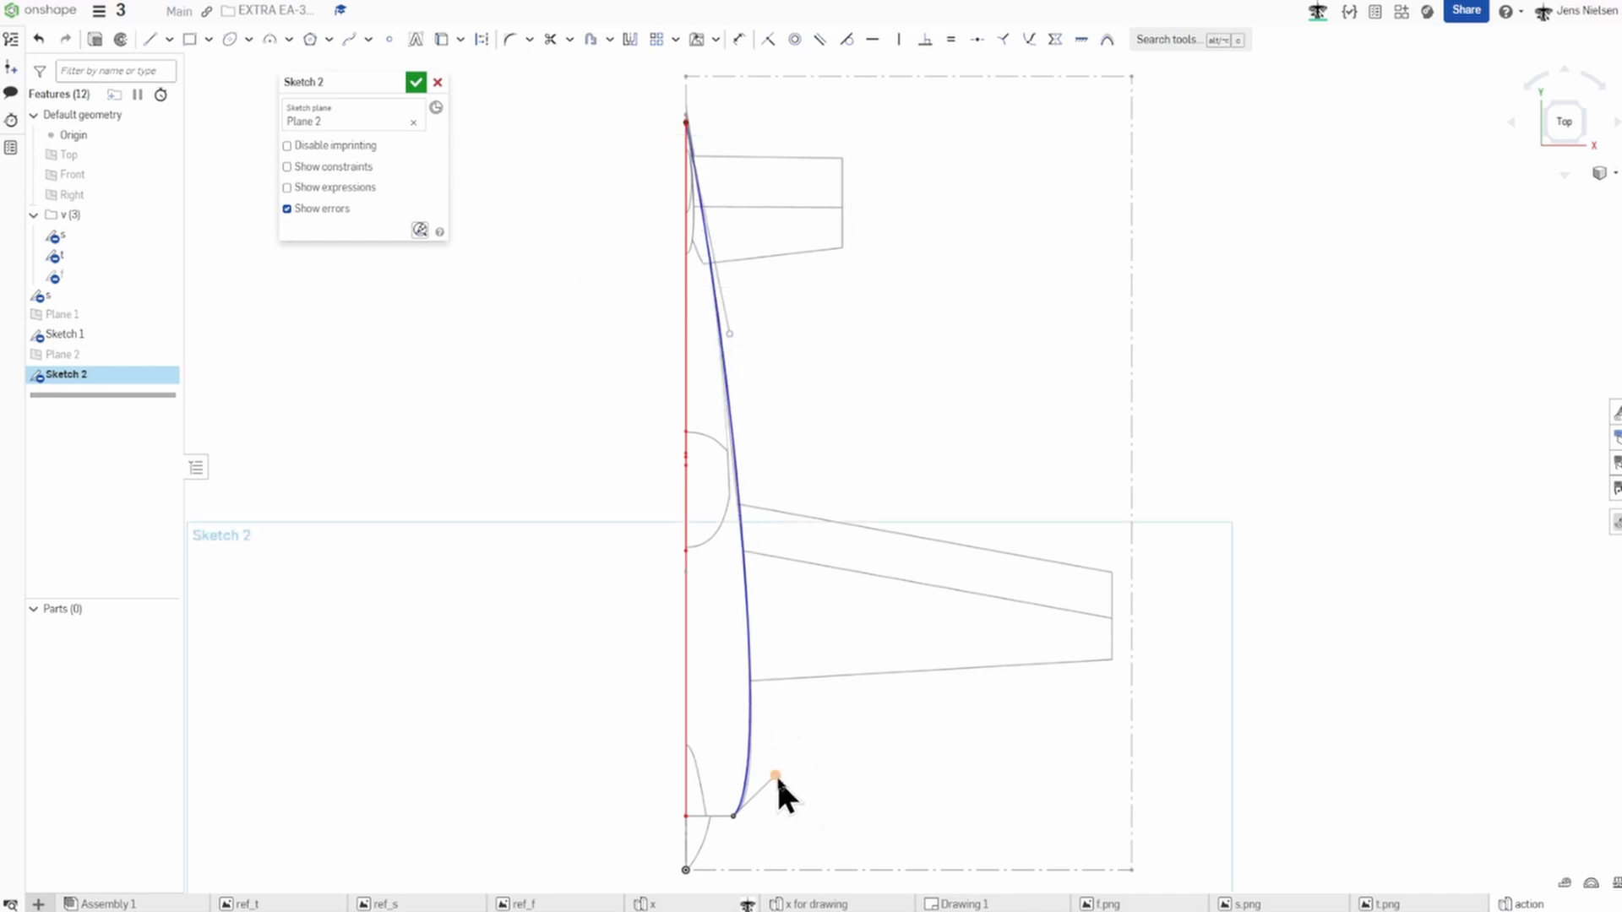
pyautogui.moveTo(775, 775); pyautogui.dragTo(782, 782)
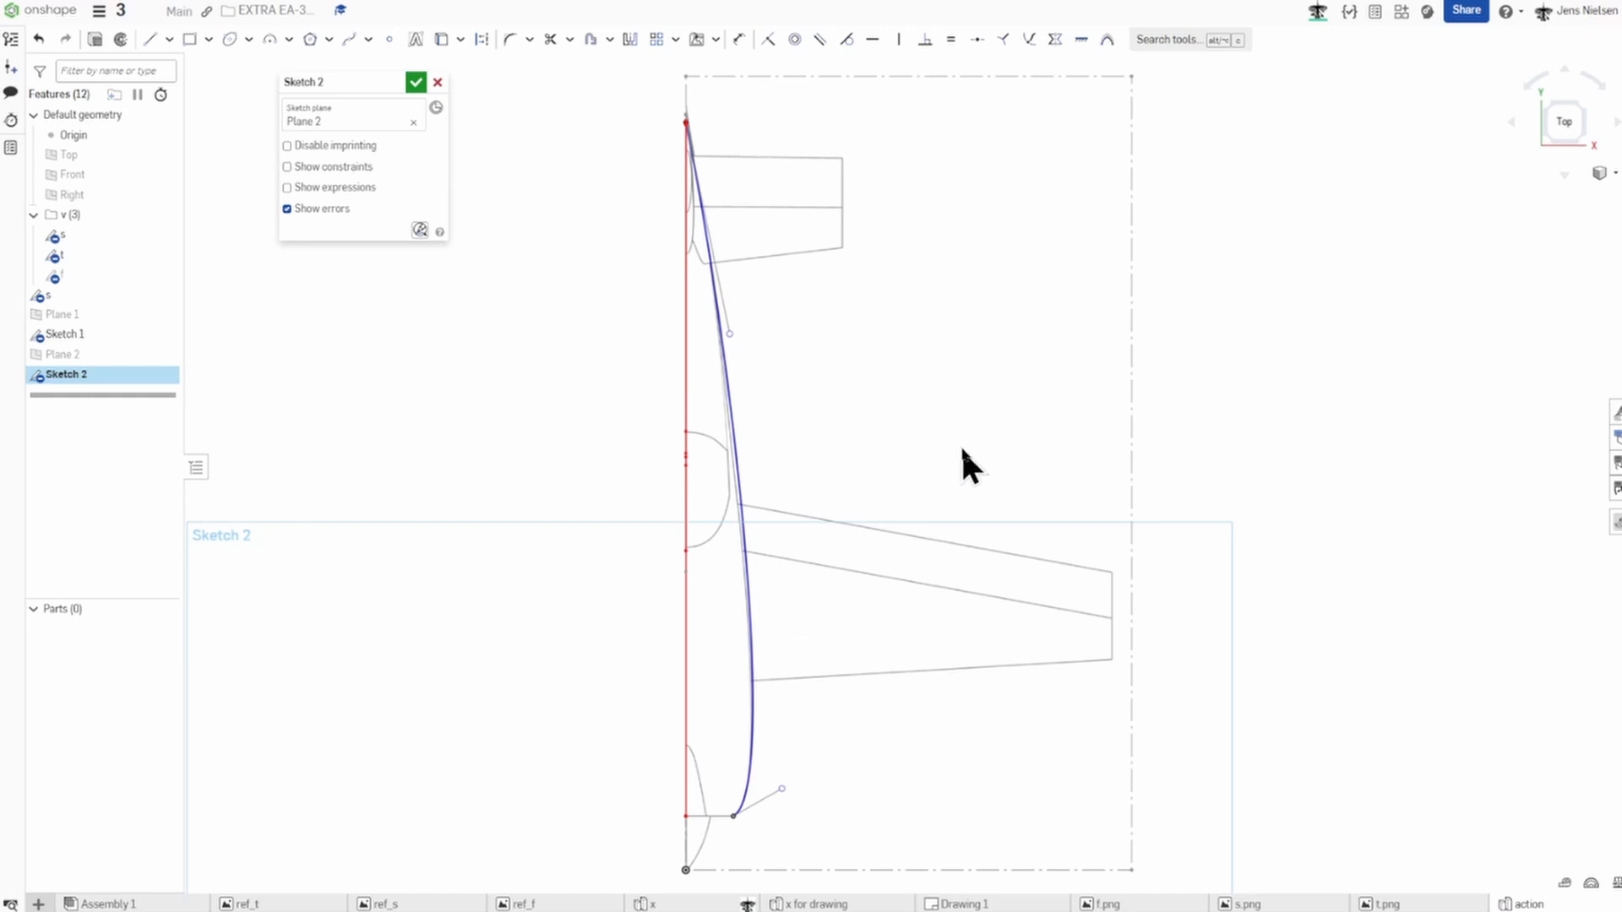
# Place sketch points on the outer edges of the wing and the tailplane, and finish Sketch 2.
pyautogui.press('s')
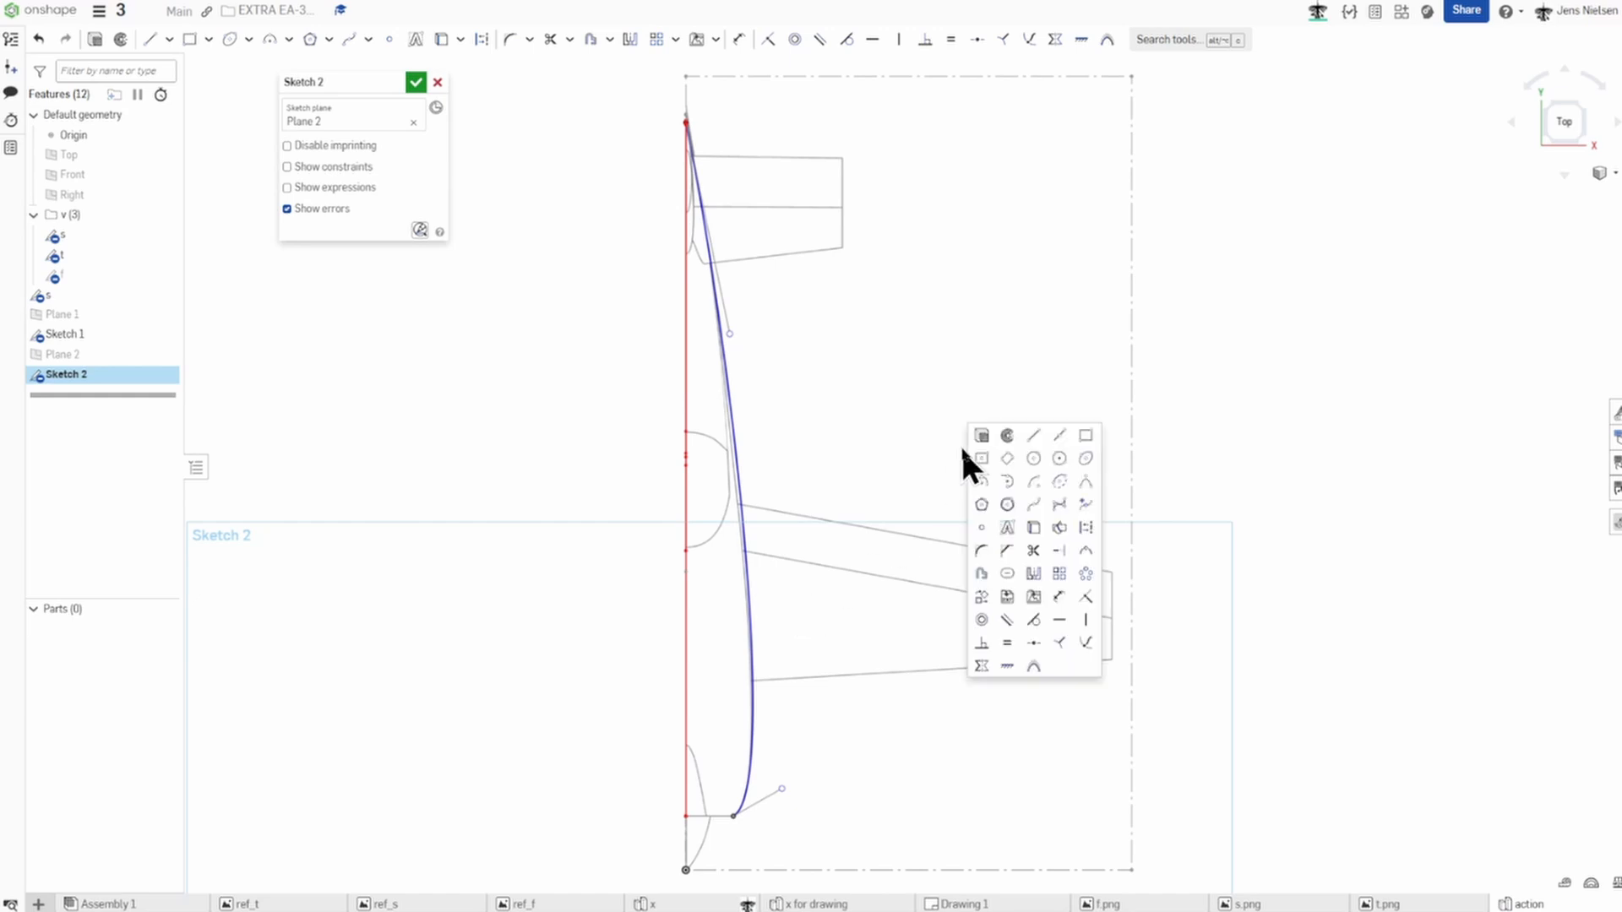
pyautogui.click(981, 529)
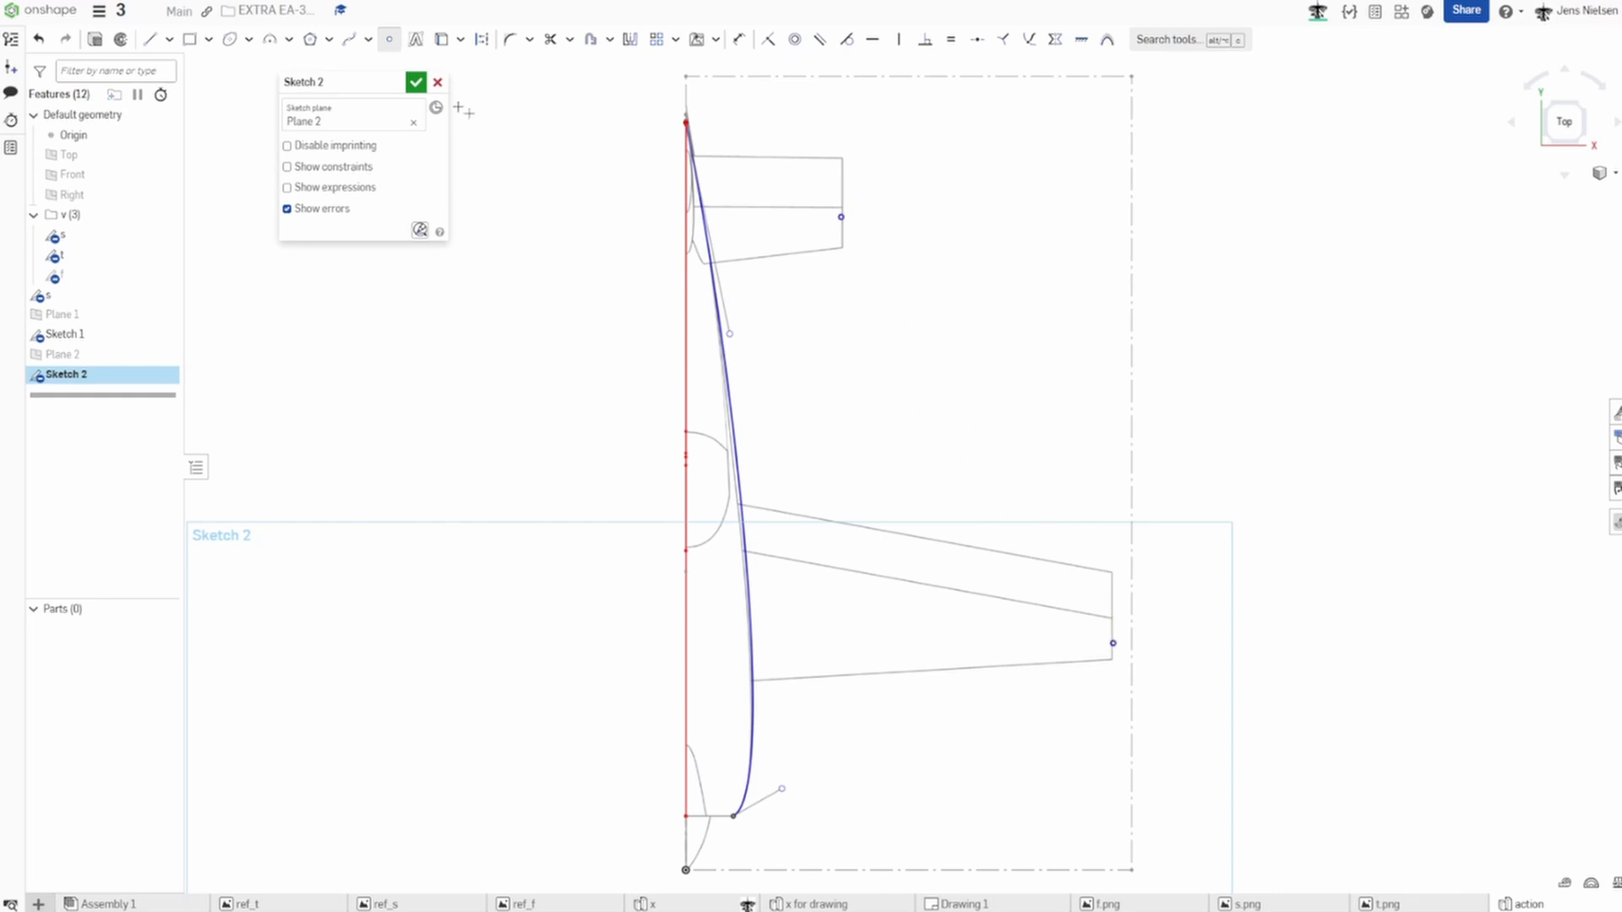
pyautogui.click(416, 82)
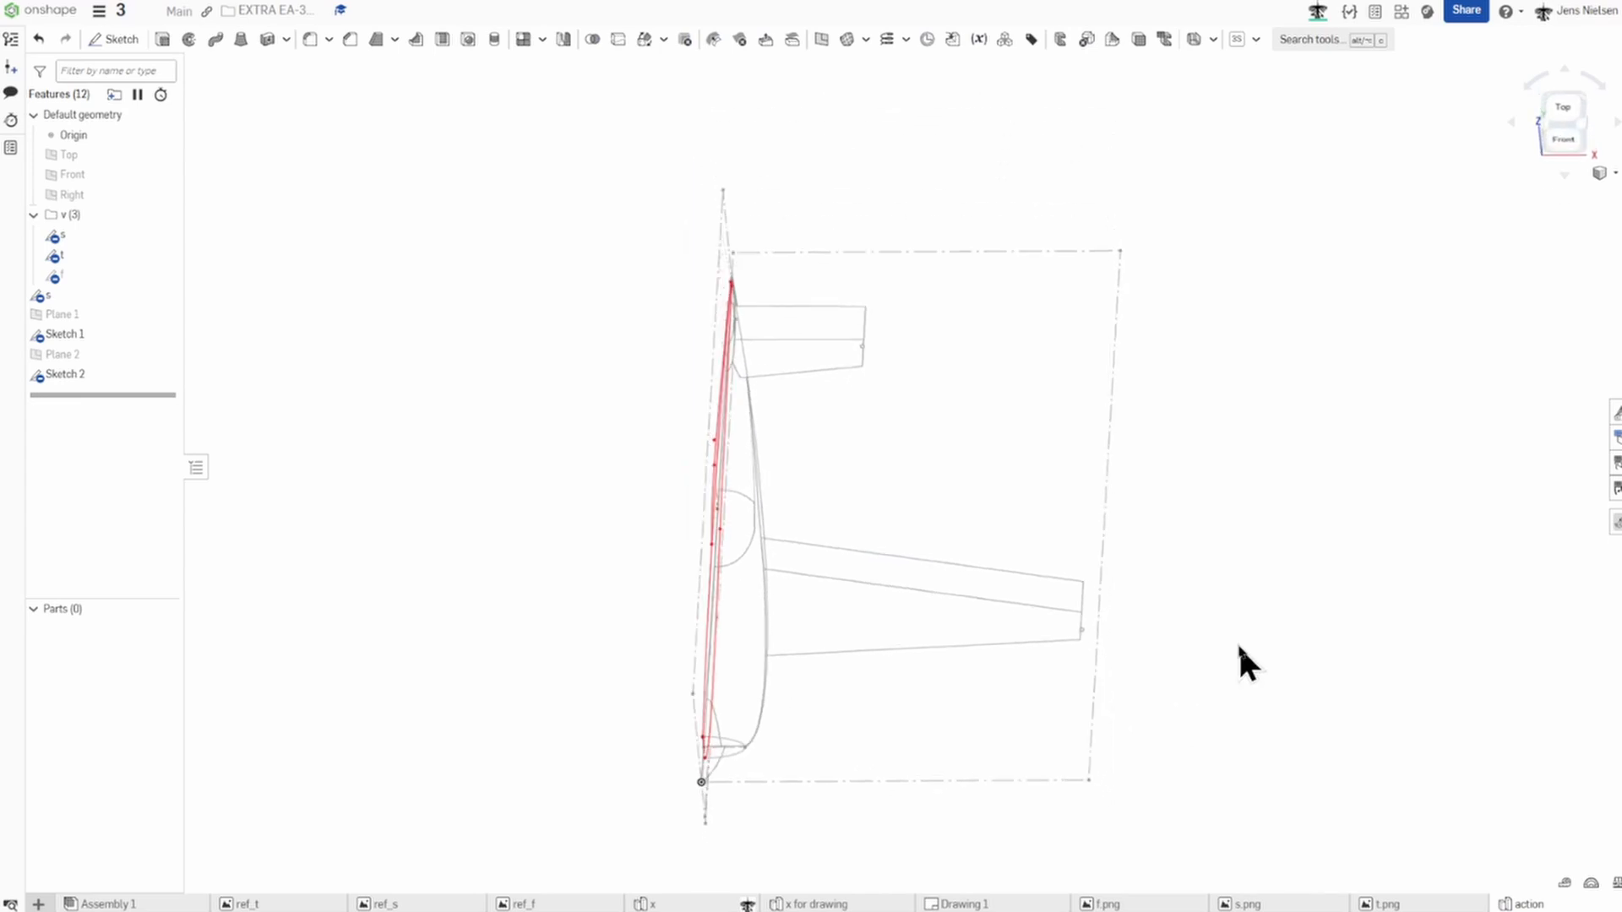
# Create a Plane point plane through the canopy's front vertex in sketch s, parallel to the Front plane.
pyautogui.moveTo(1070, 632); pyautogui.dragTo(951, 676, button='right')
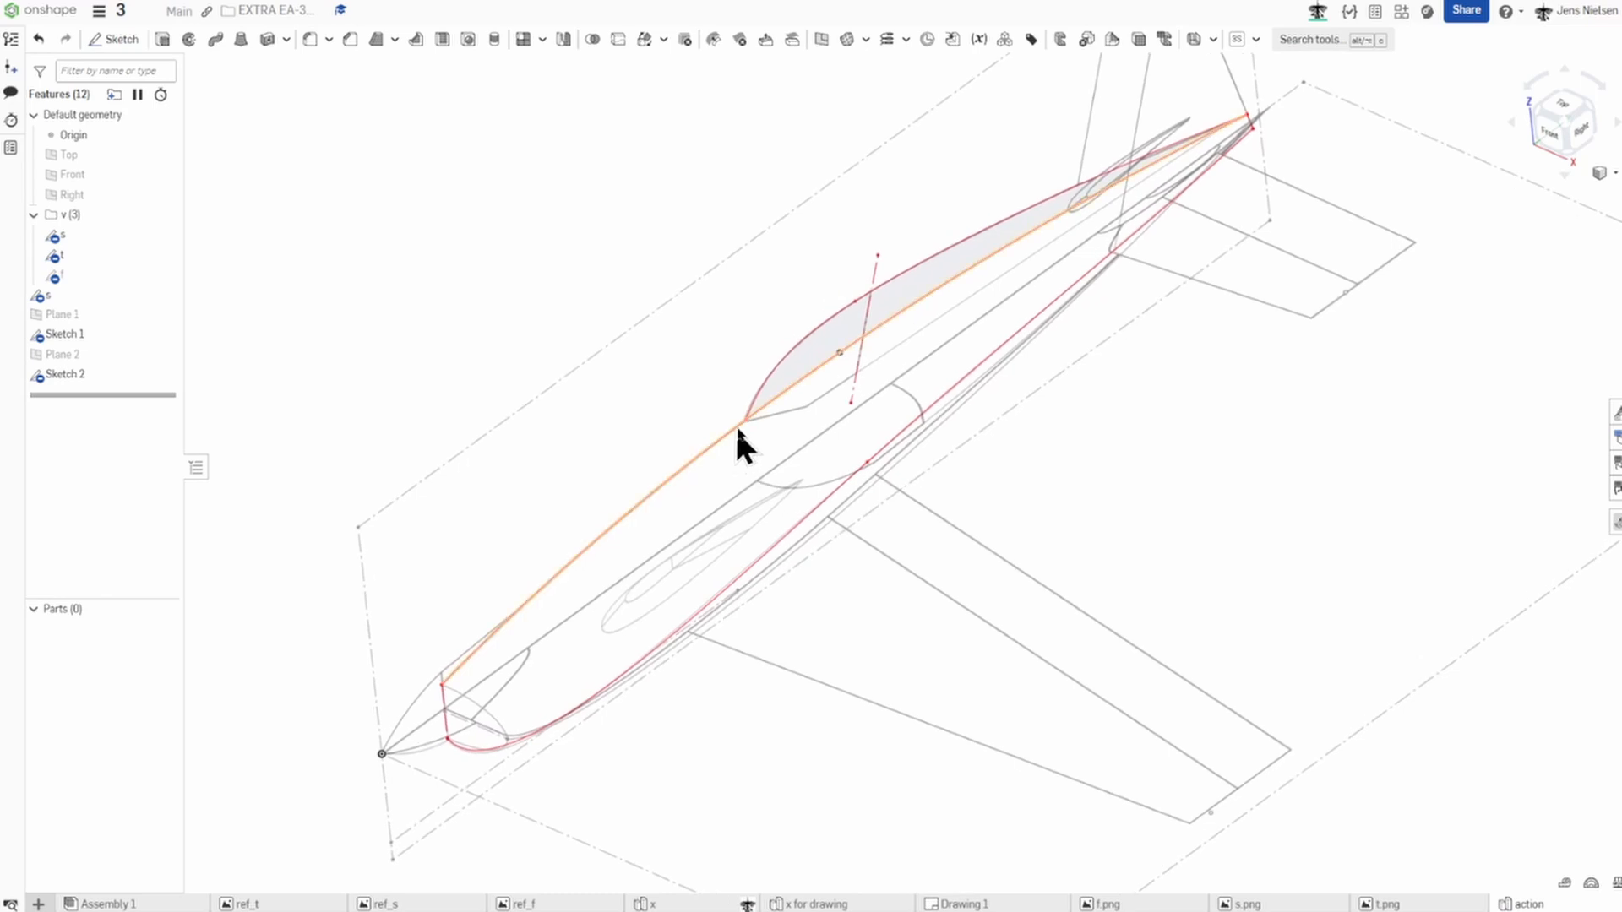
pyautogui.click(743, 424)
pyautogui.press('s')
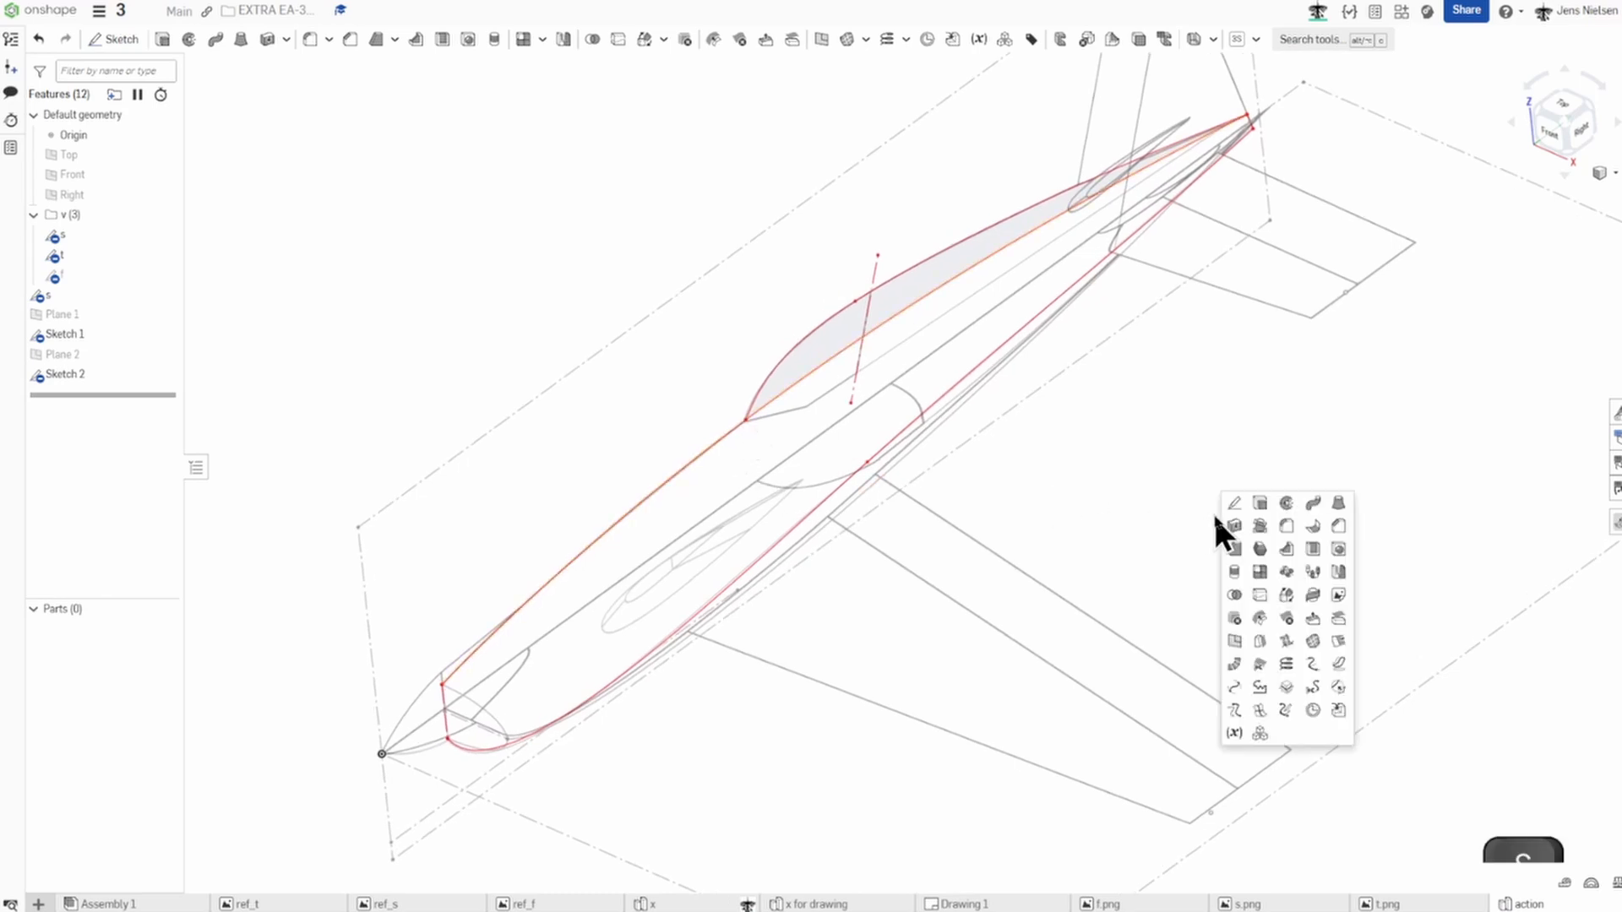
pyautogui.click(1236, 621)
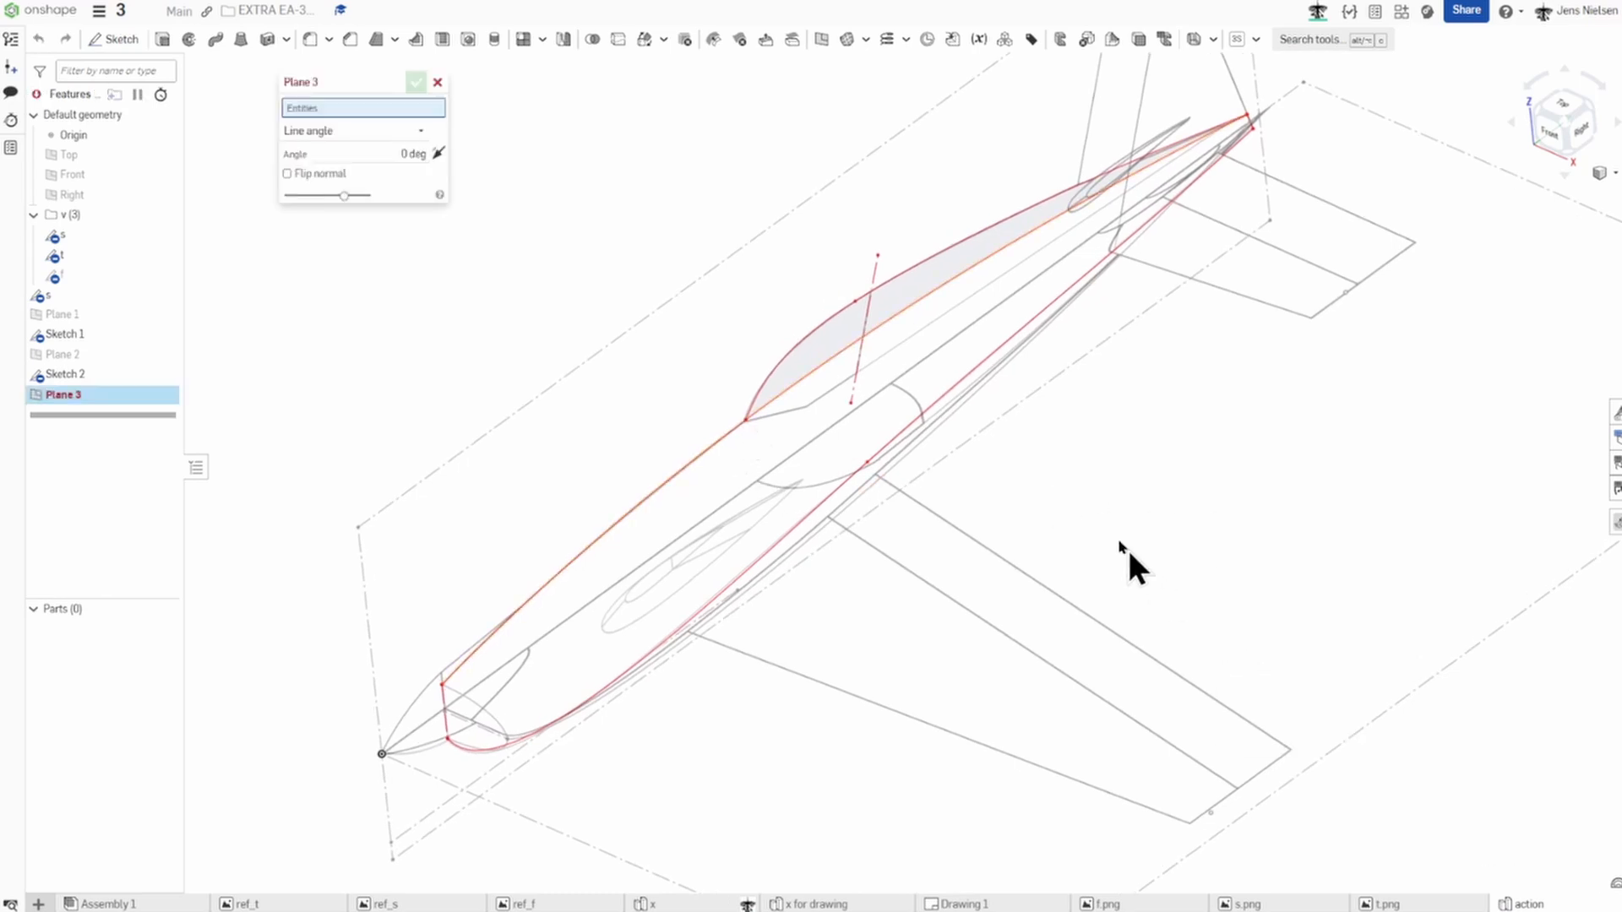
pyautogui.click(421, 134)
pyautogui.click(372, 174)
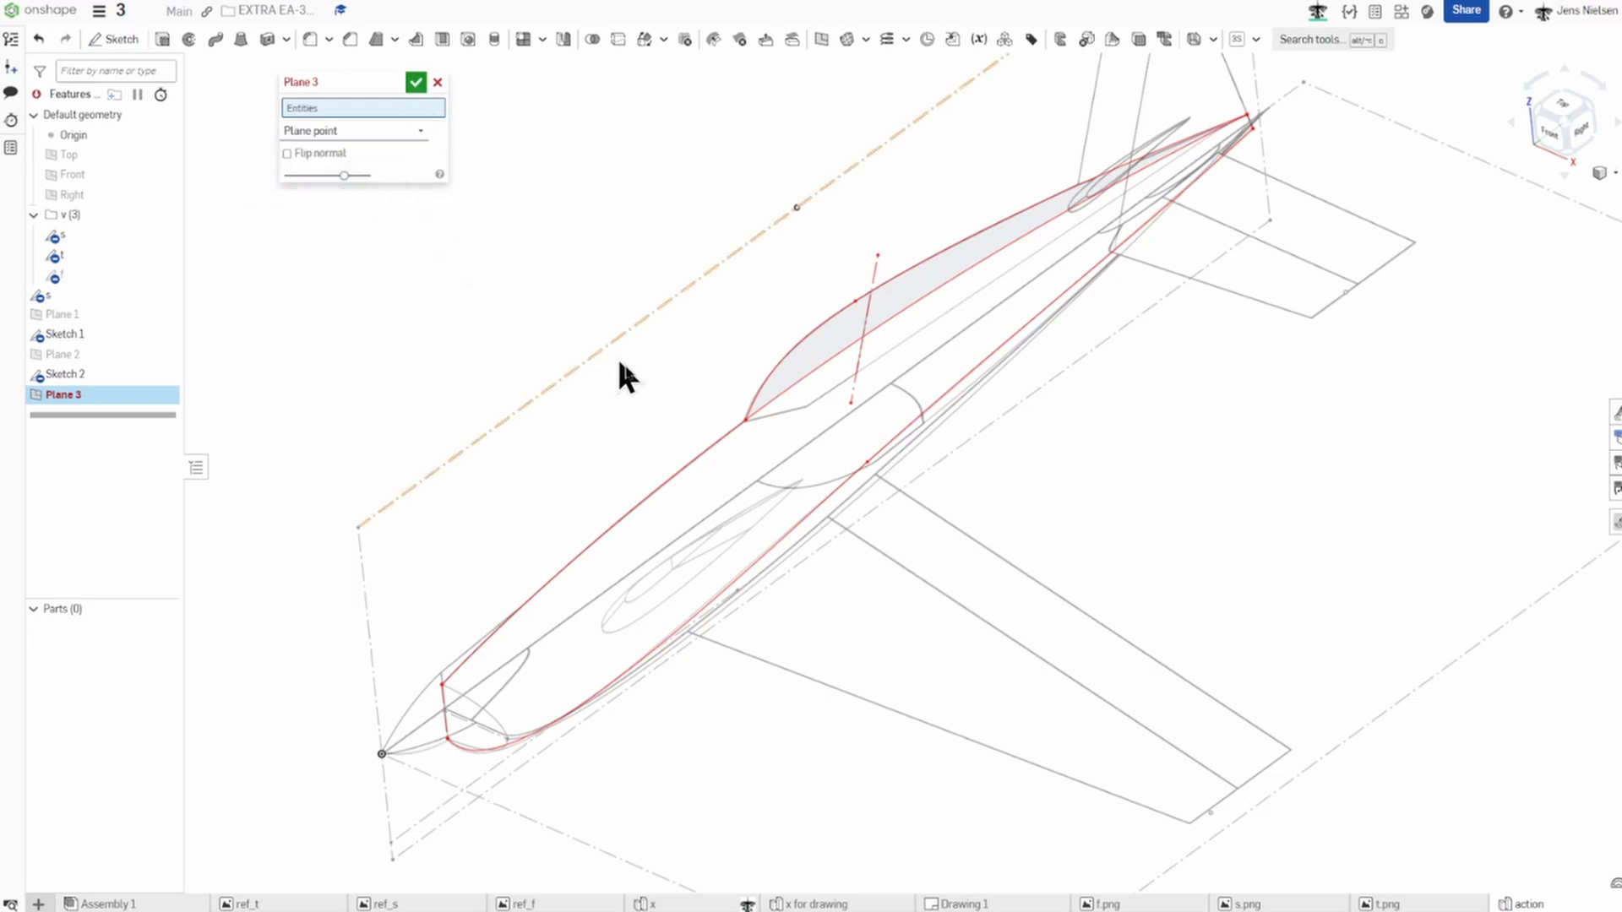
pyautogui.click(747, 418)
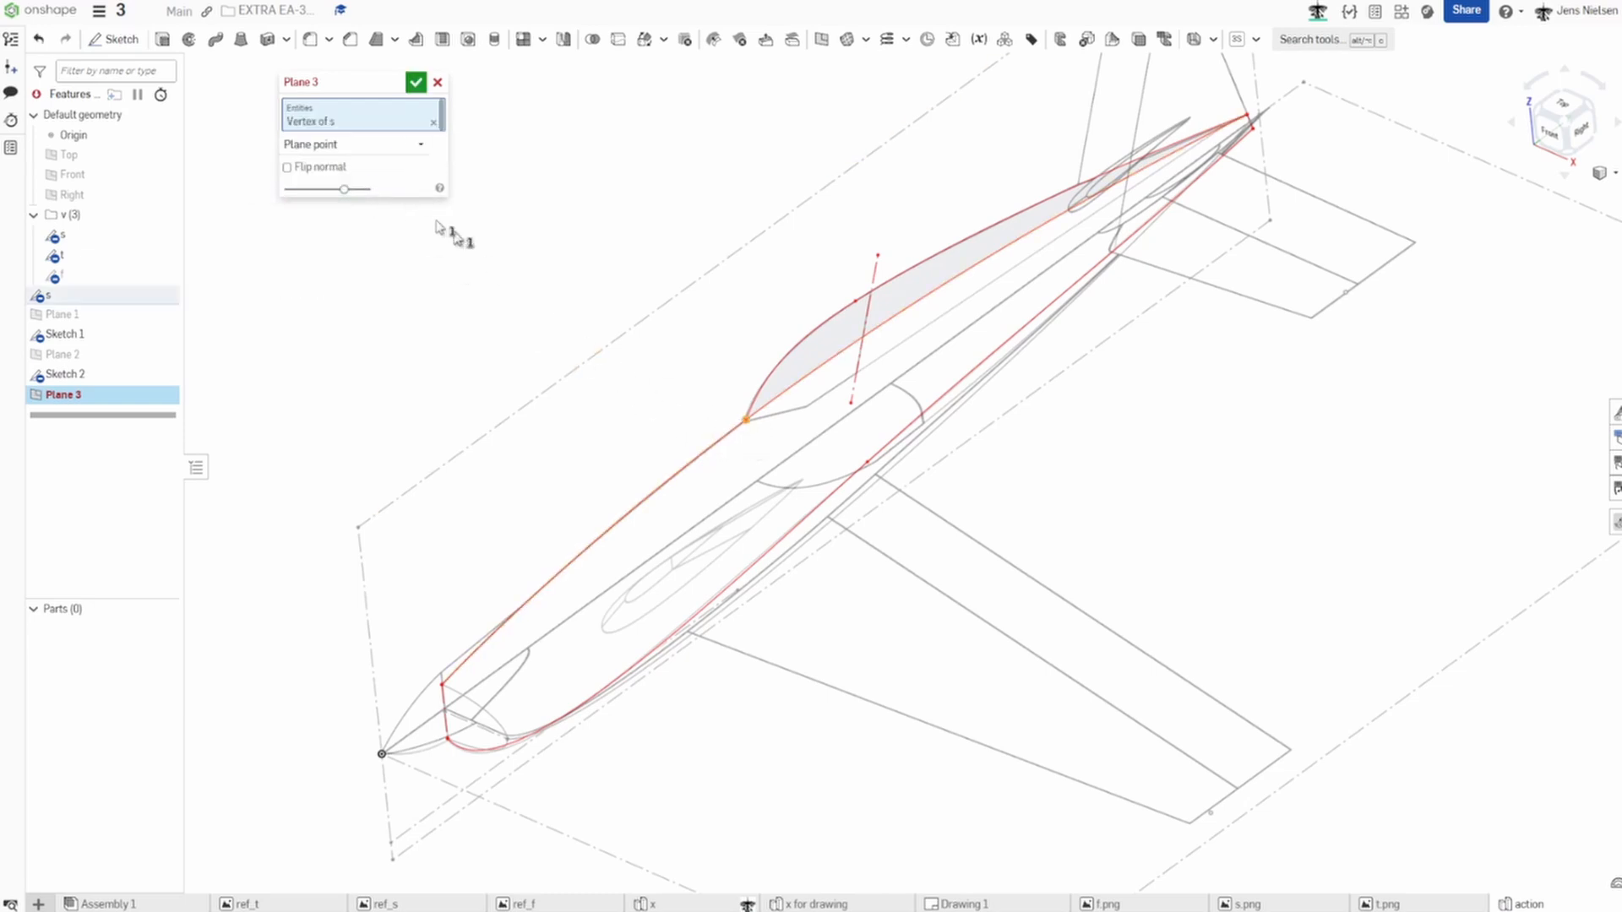
pyautogui.click(127, 186)
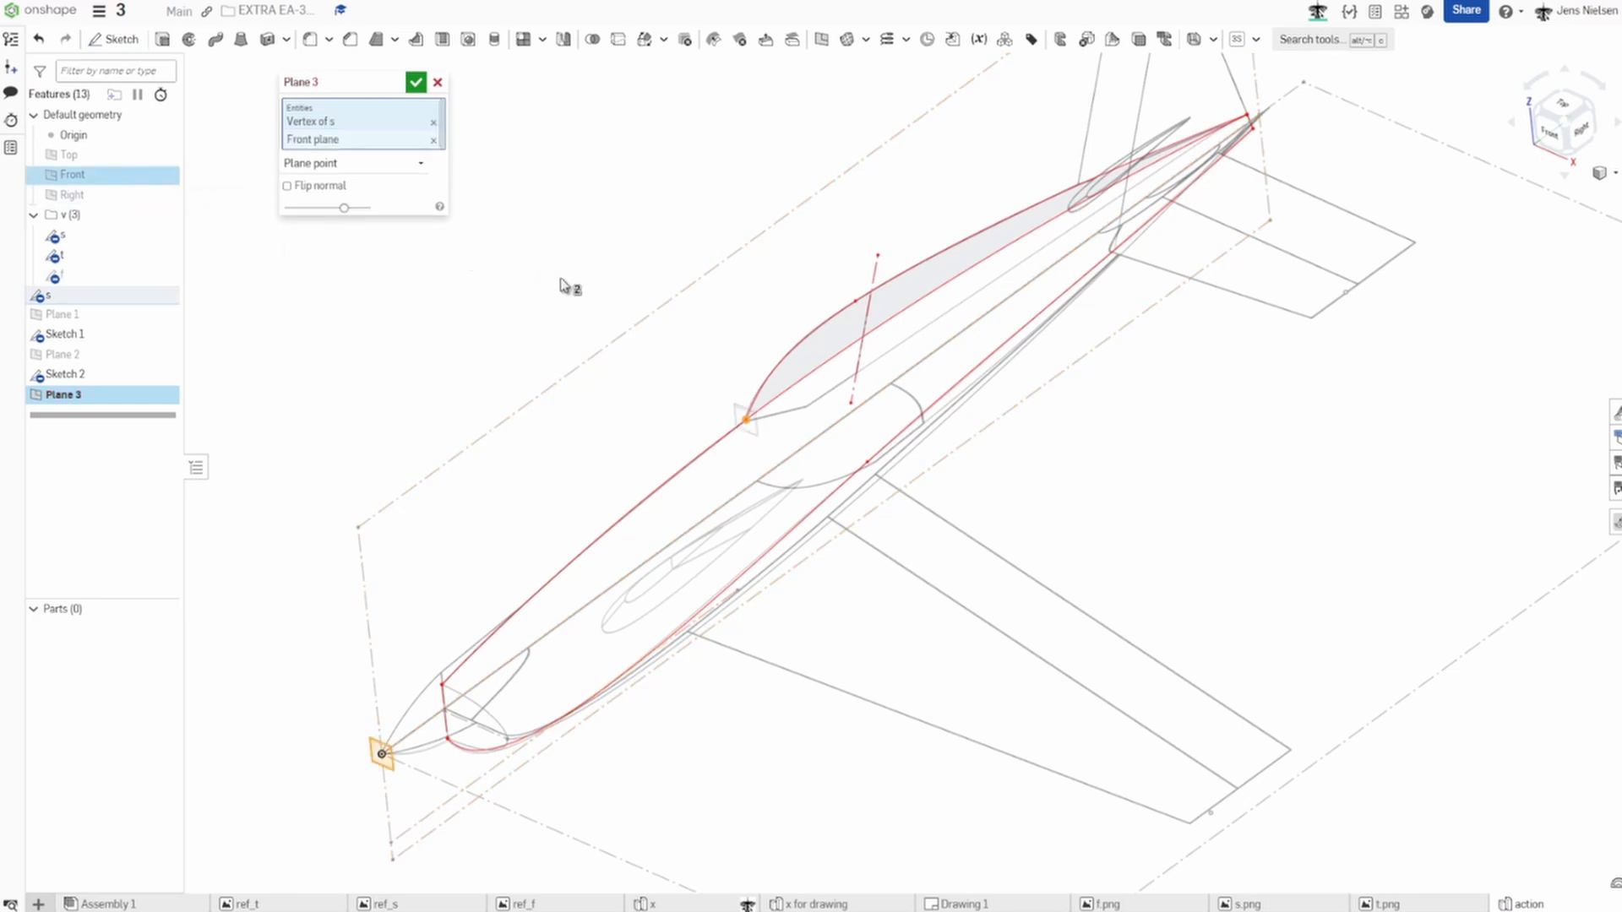
pyautogui.click(415, 82)
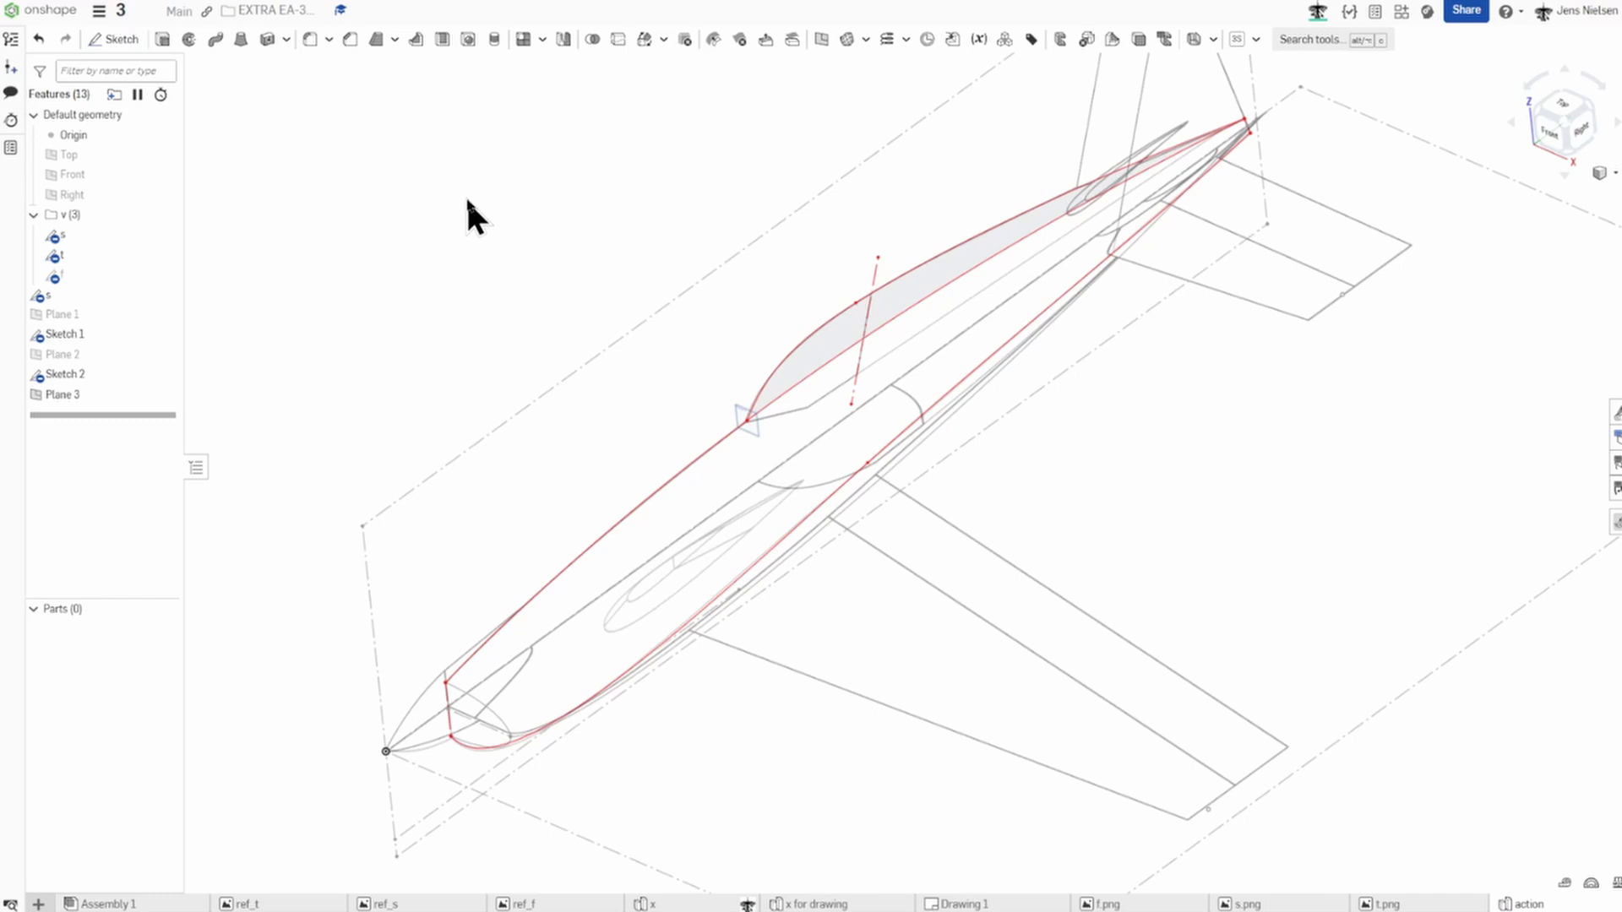
# Create a Mid plane between Plane 3 and Plane 1.
pyautogui.press('s')
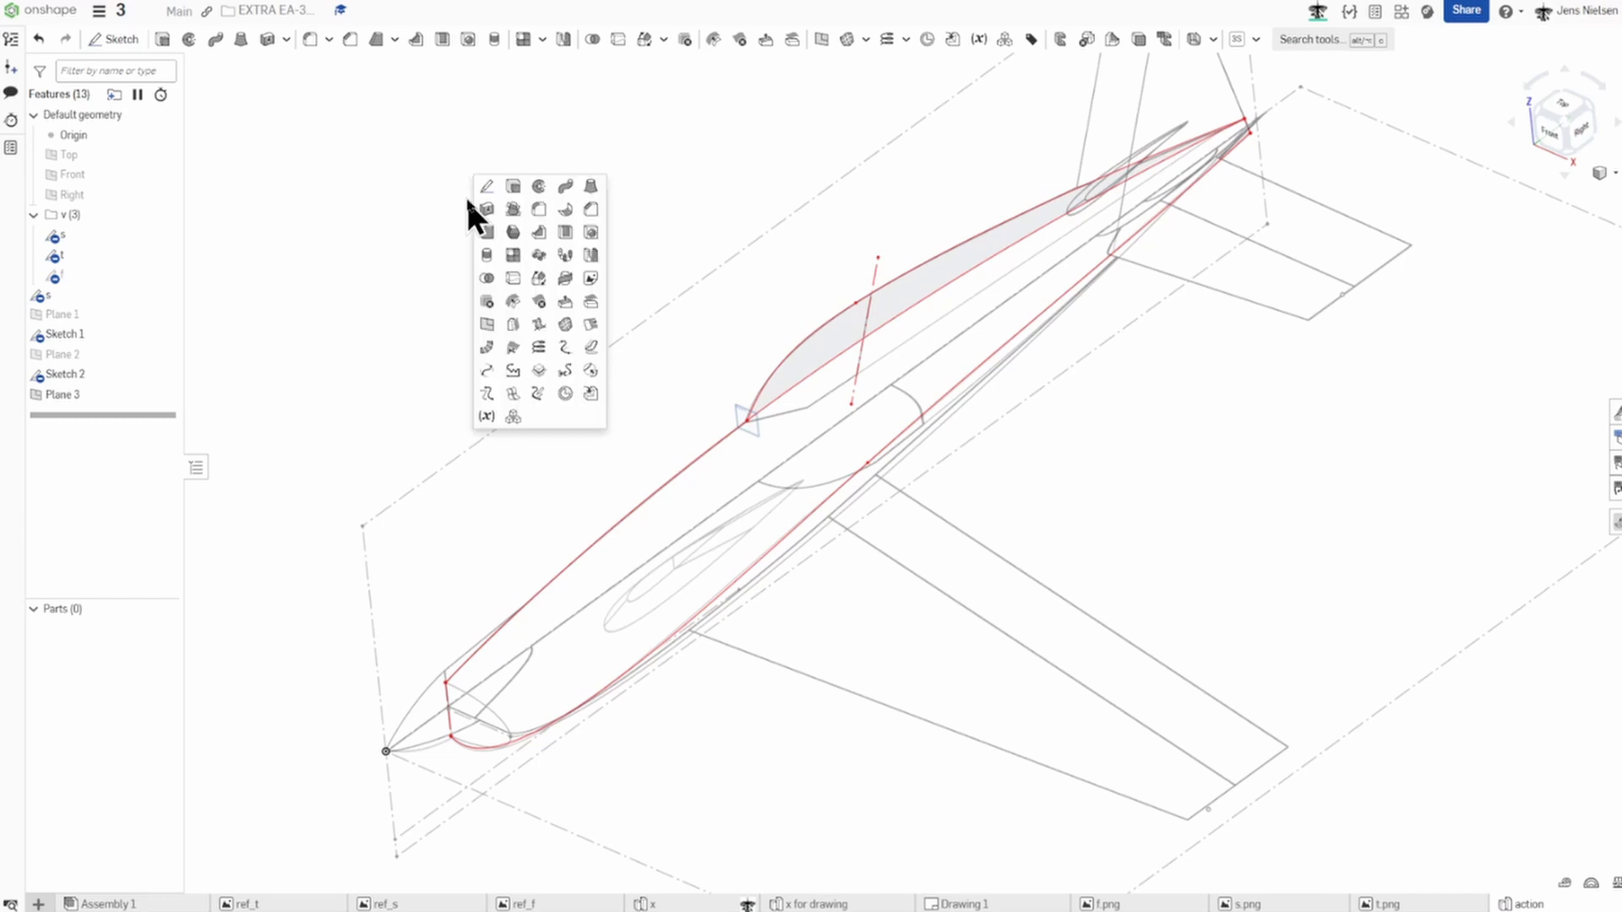
pyautogui.click(487, 324)
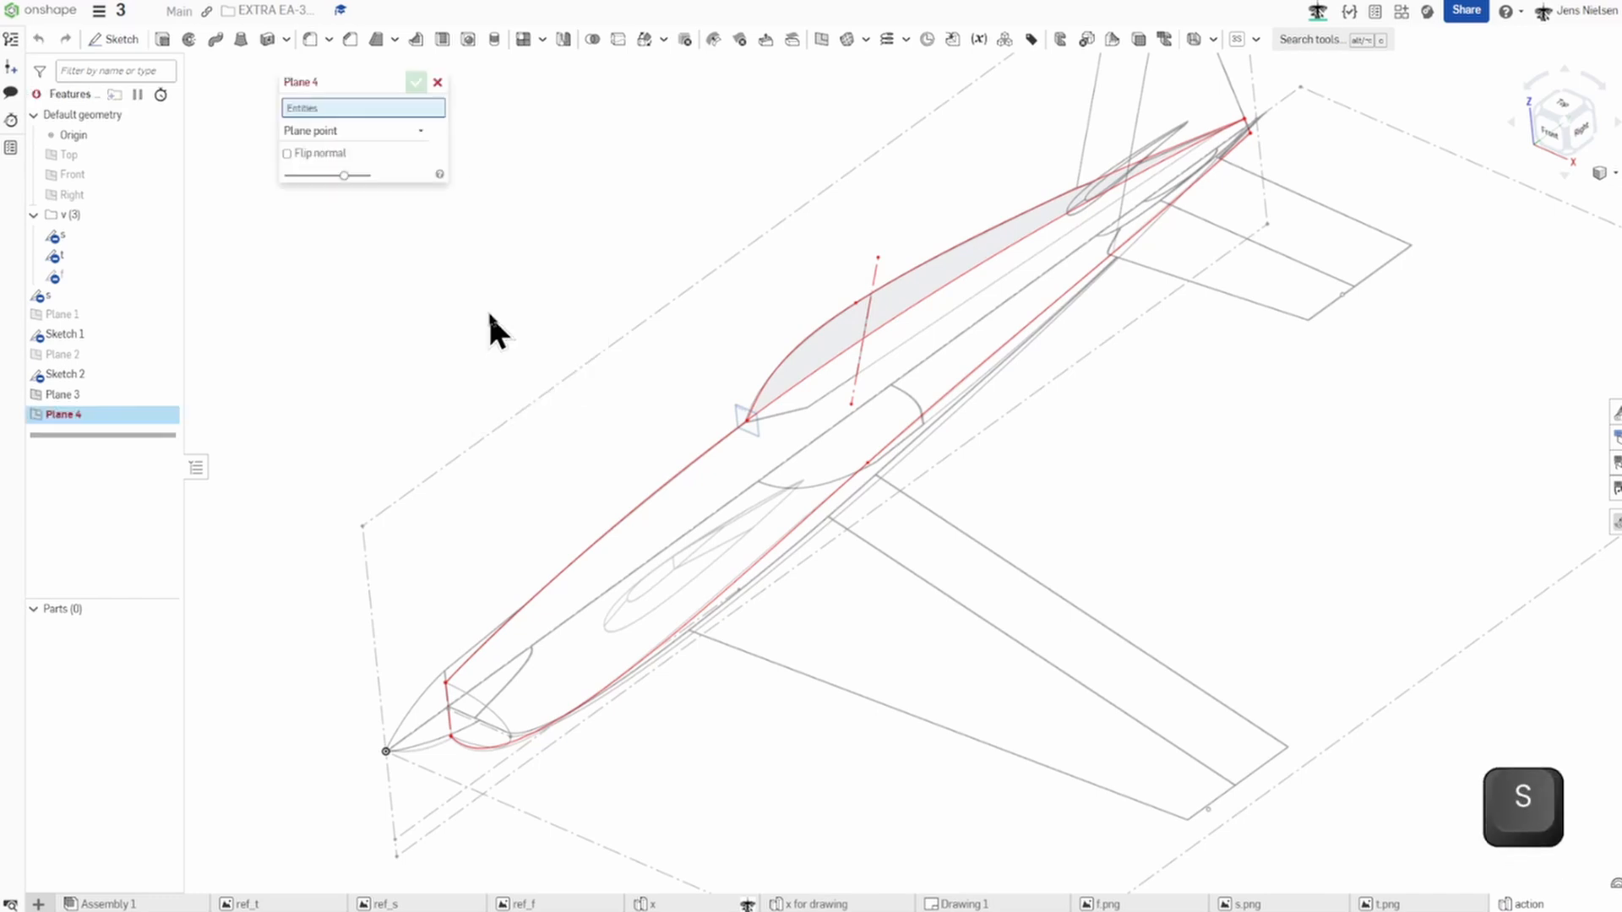
pyautogui.click(422, 133)
pyautogui.click(342, 252)
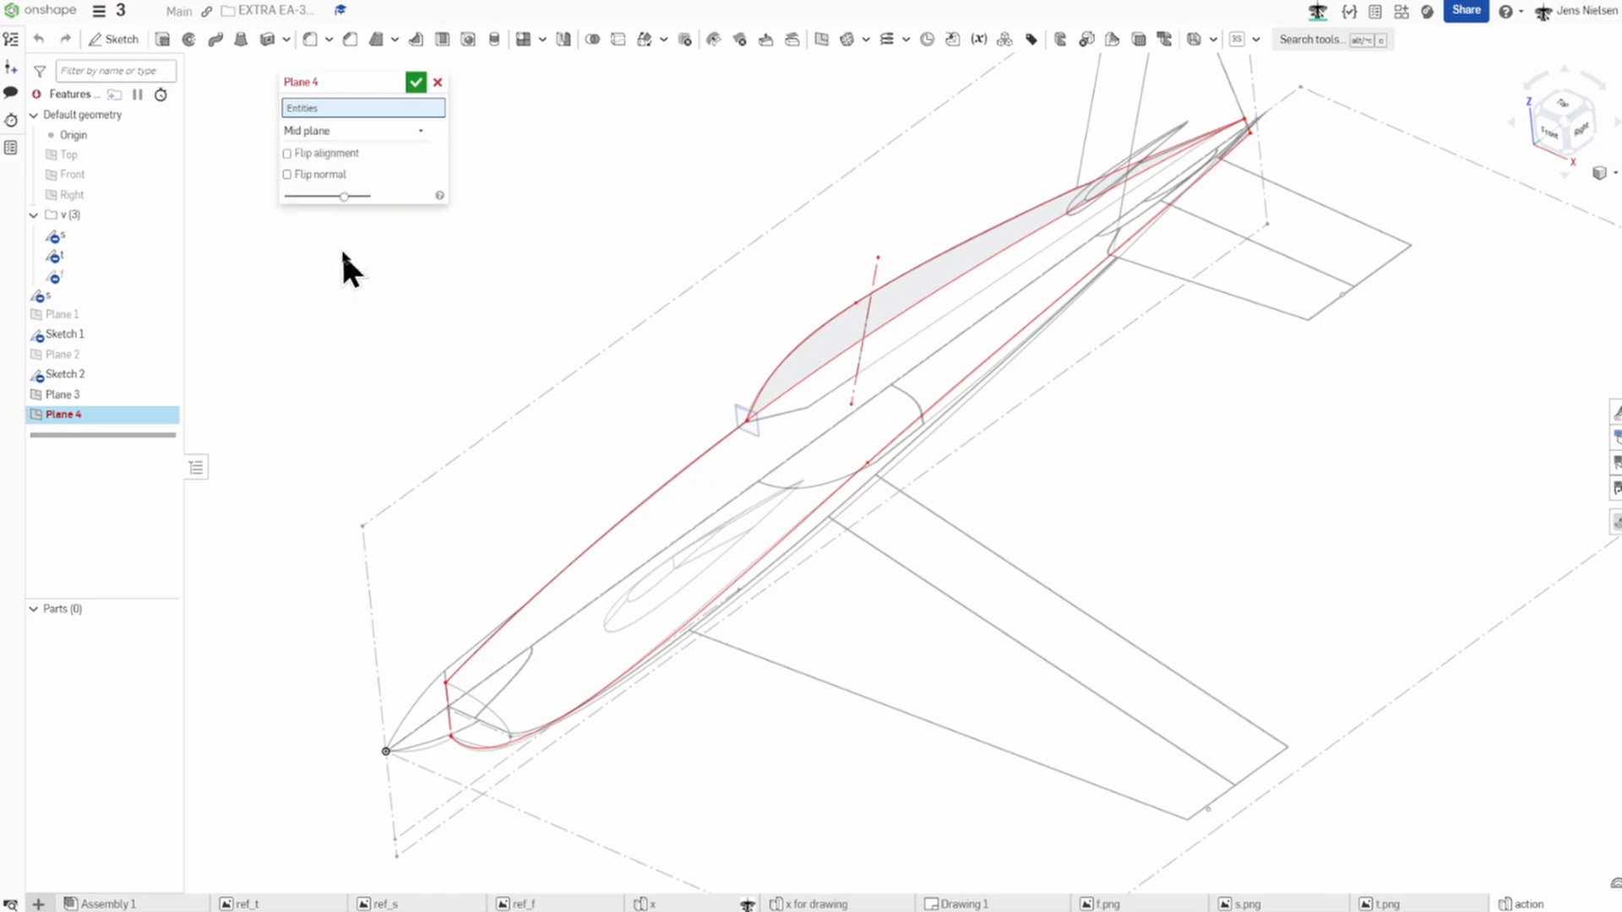
pyautogui.click(736, 413)
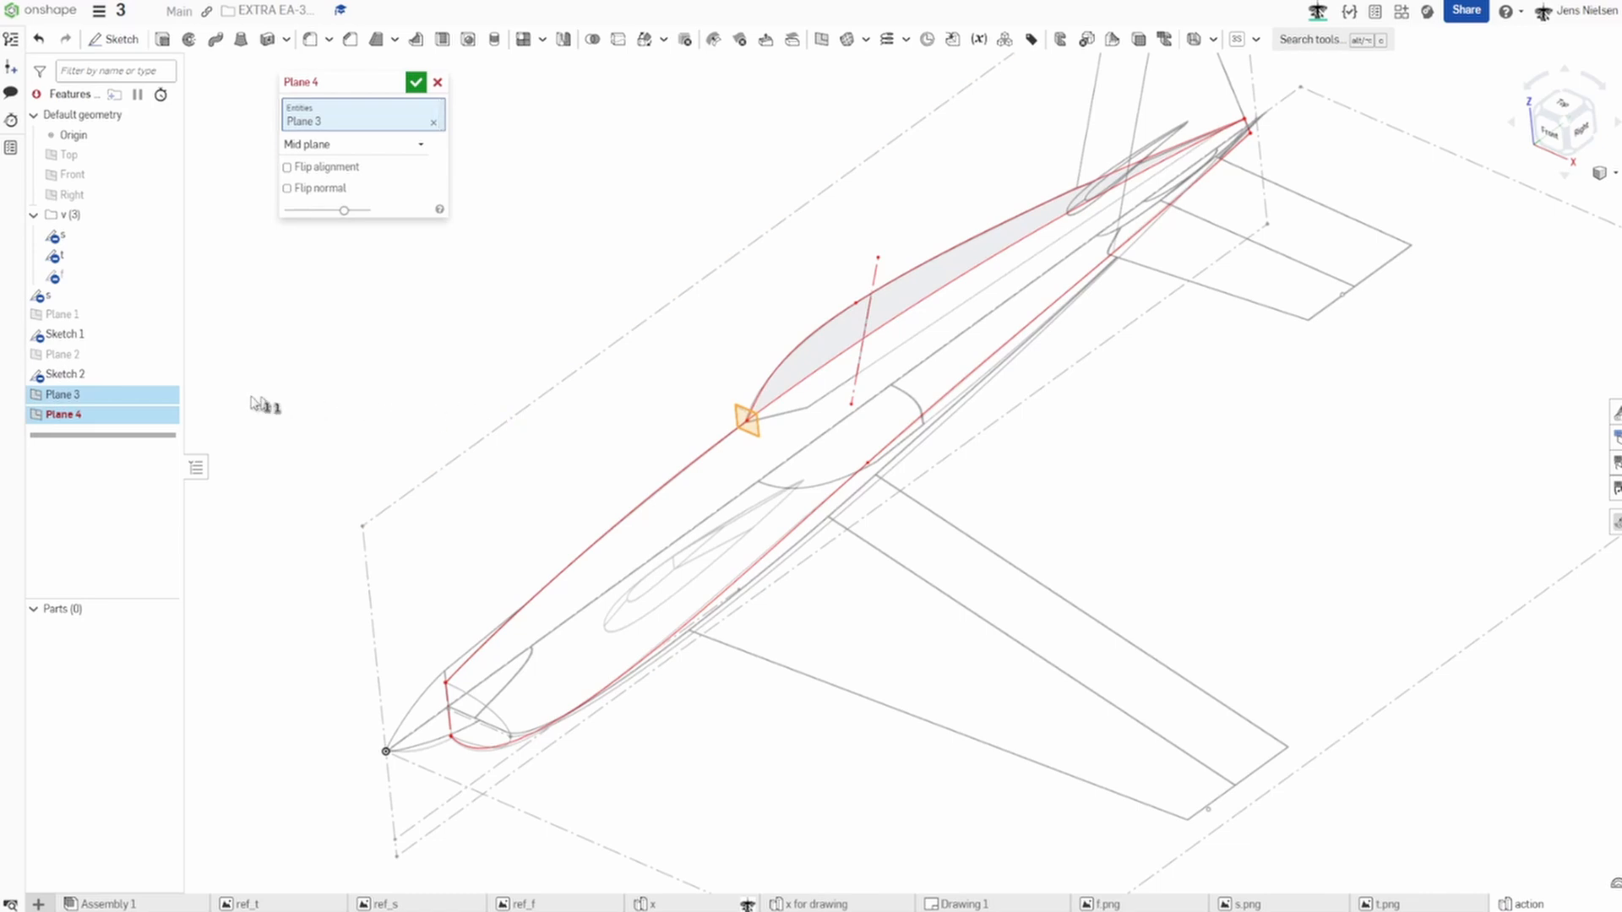
pyautogui.click(133, 319)
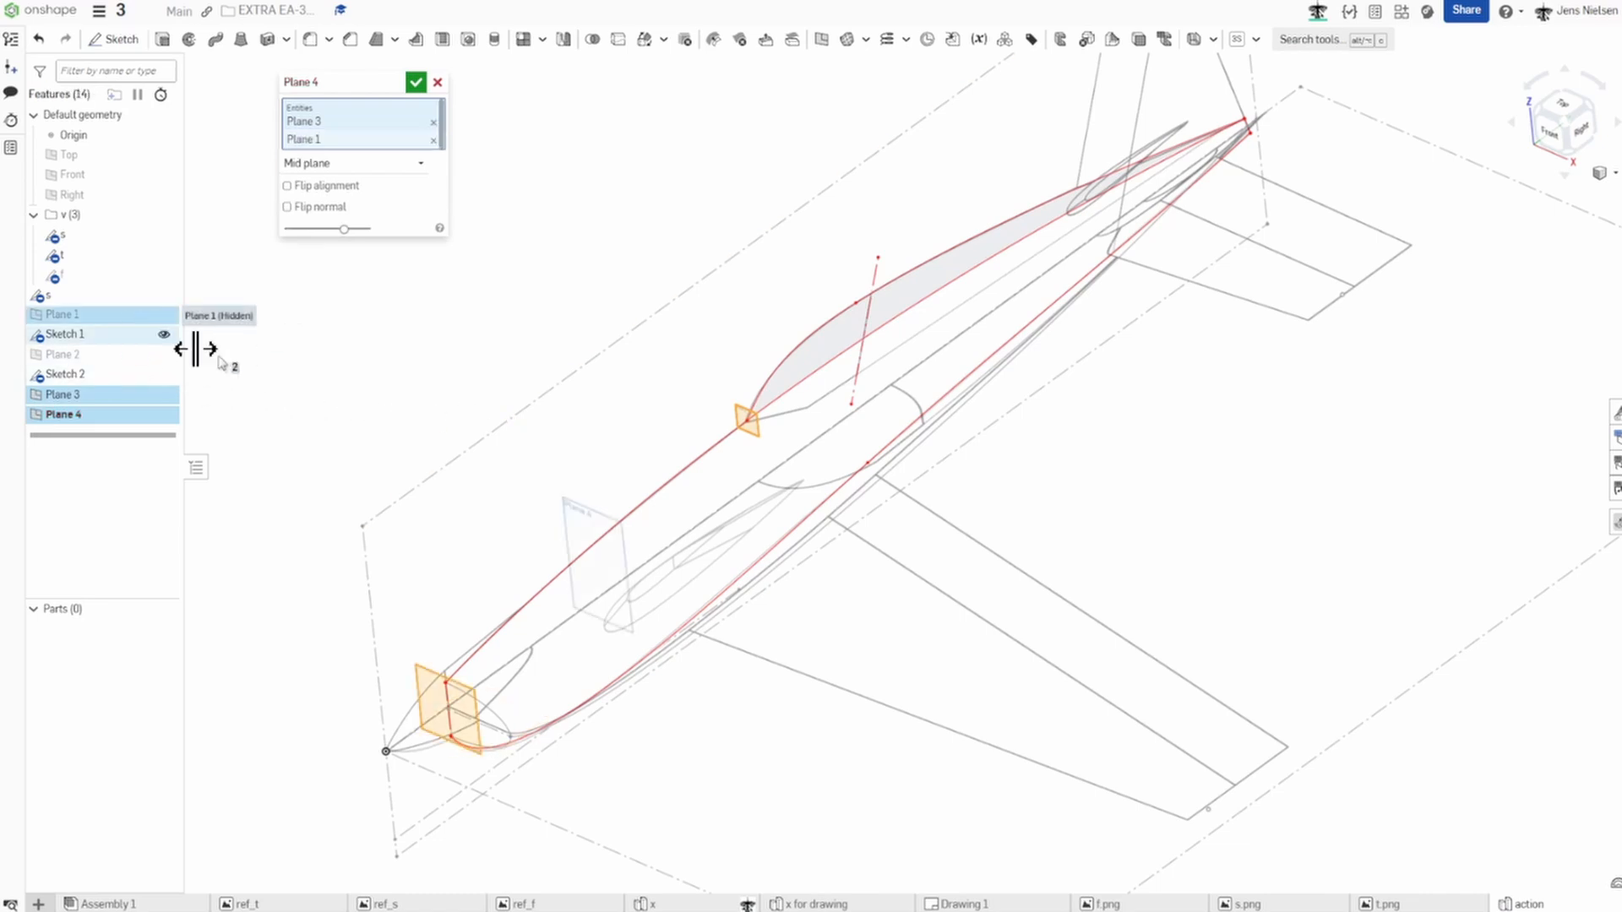
pyautogui.click(418, 84)
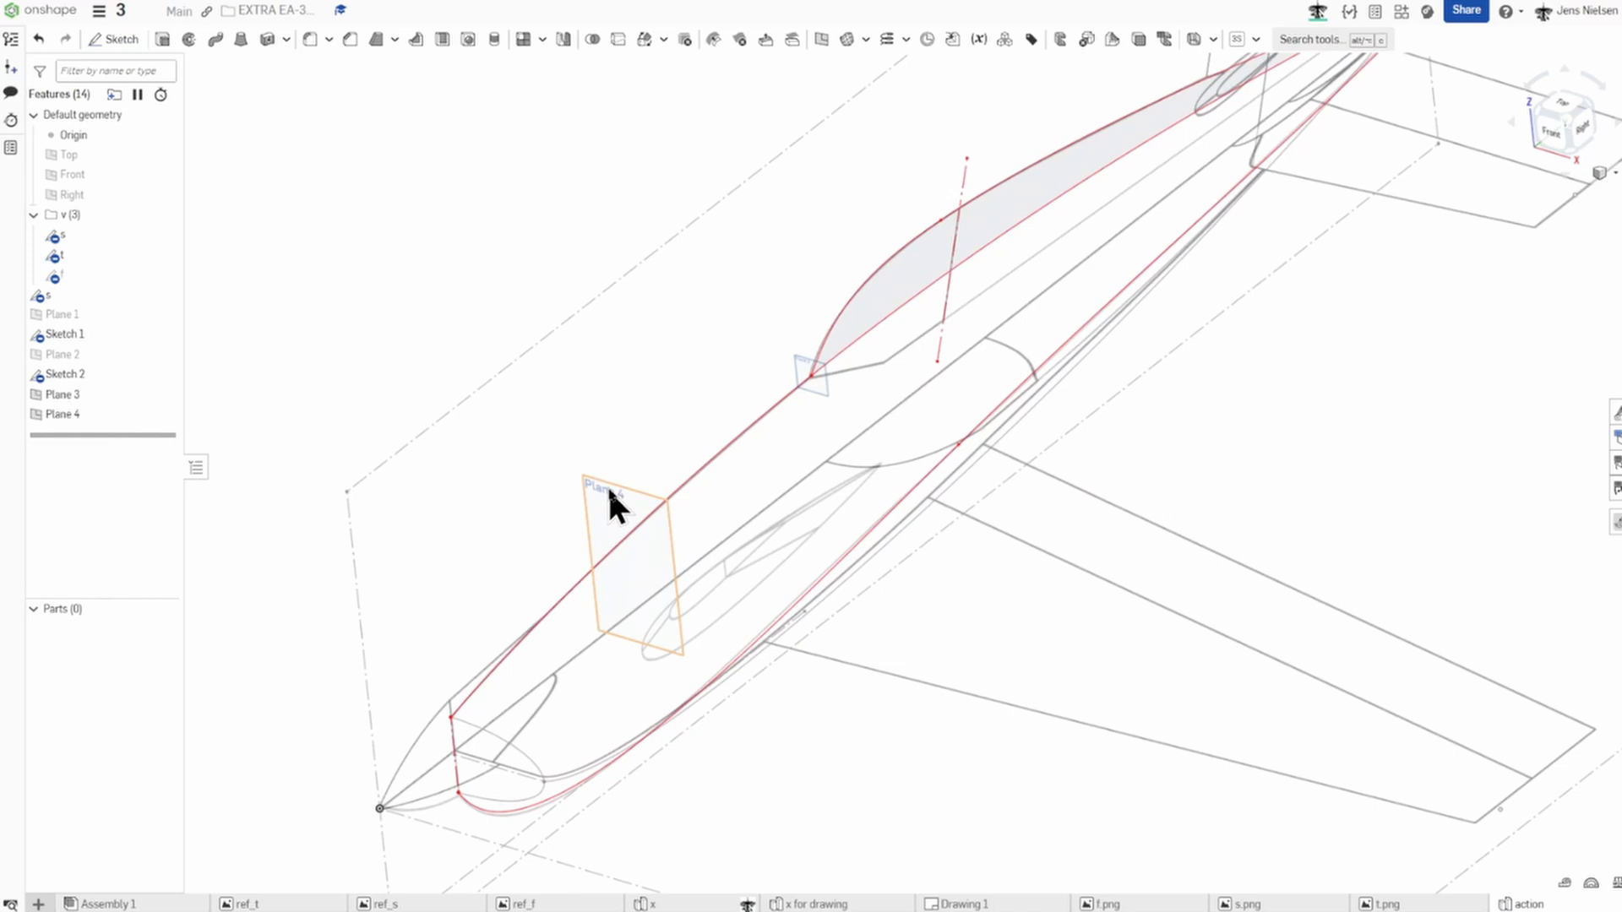
# Start a new sketch on Plane 4 and draw a two-point spline across the fuselage's side.
pyautogui.press('s')
pyautogui.click(674, 389)
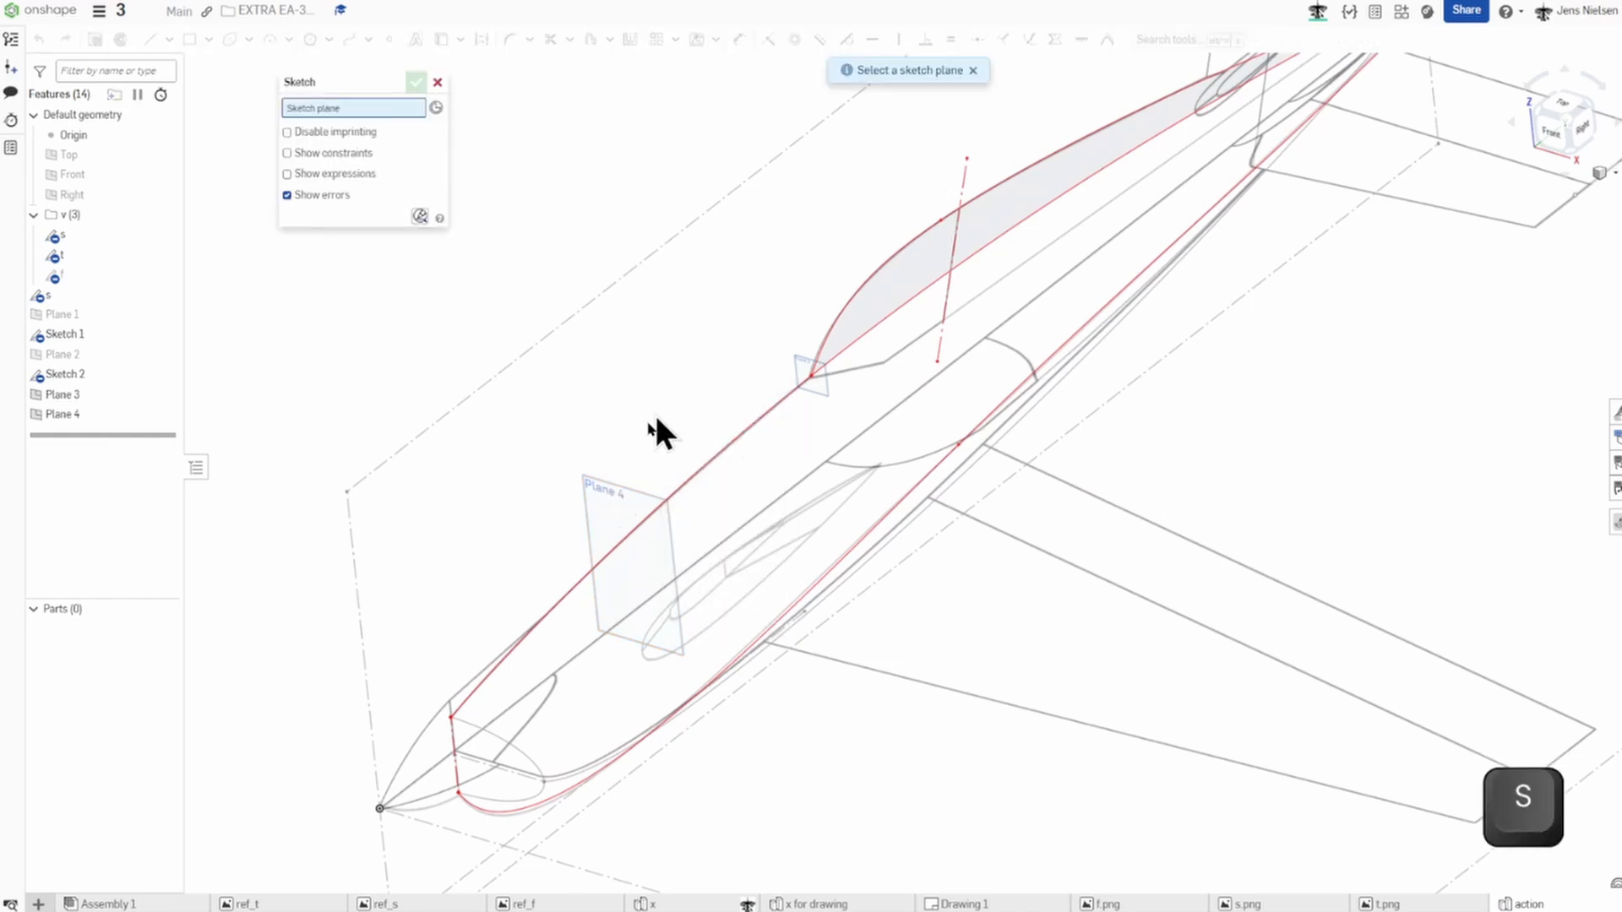
pyautogui.click(606, 500)
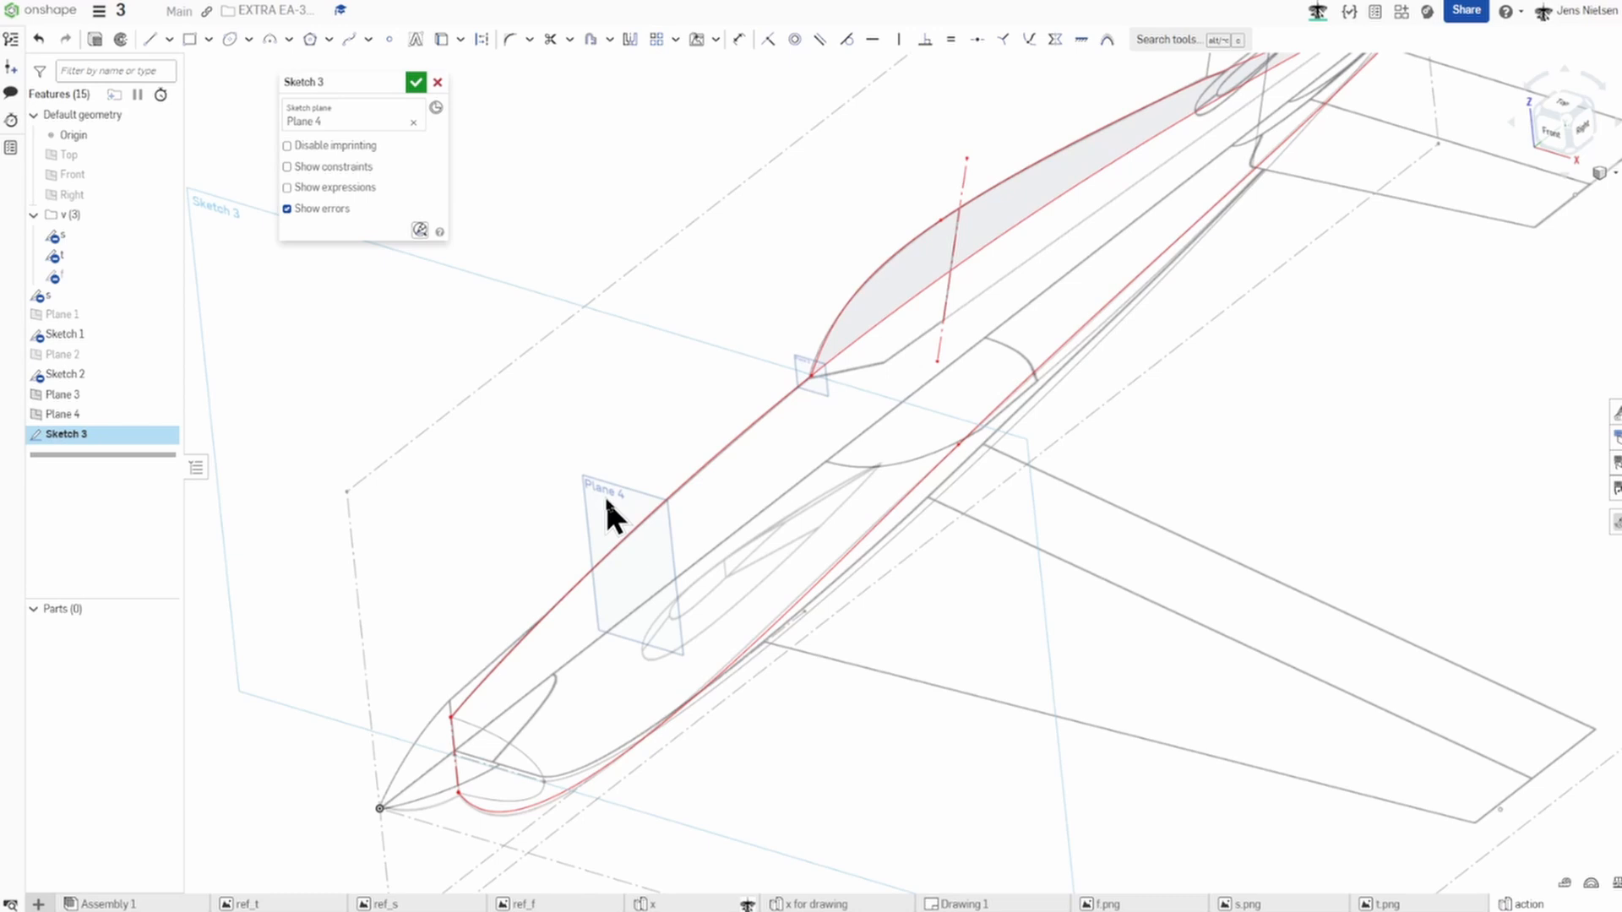
pyautogui.press('s')
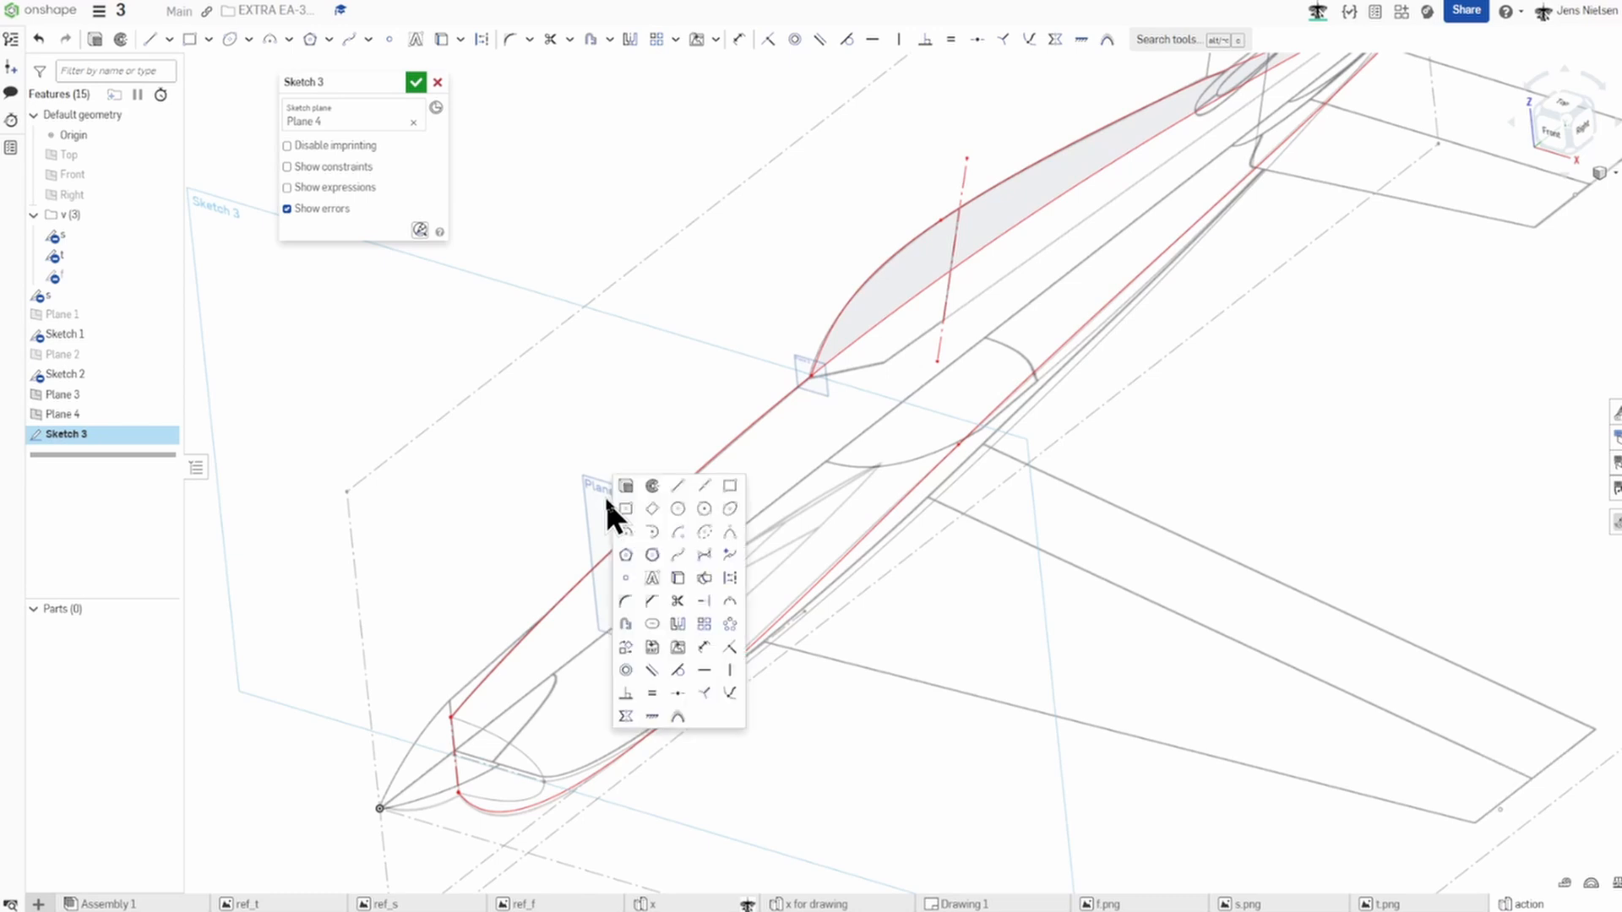
pyautogui.click(681, 555)
pyautogui.moveTo(678, 551); pyautogui.dragTo(727, 501, button='right')
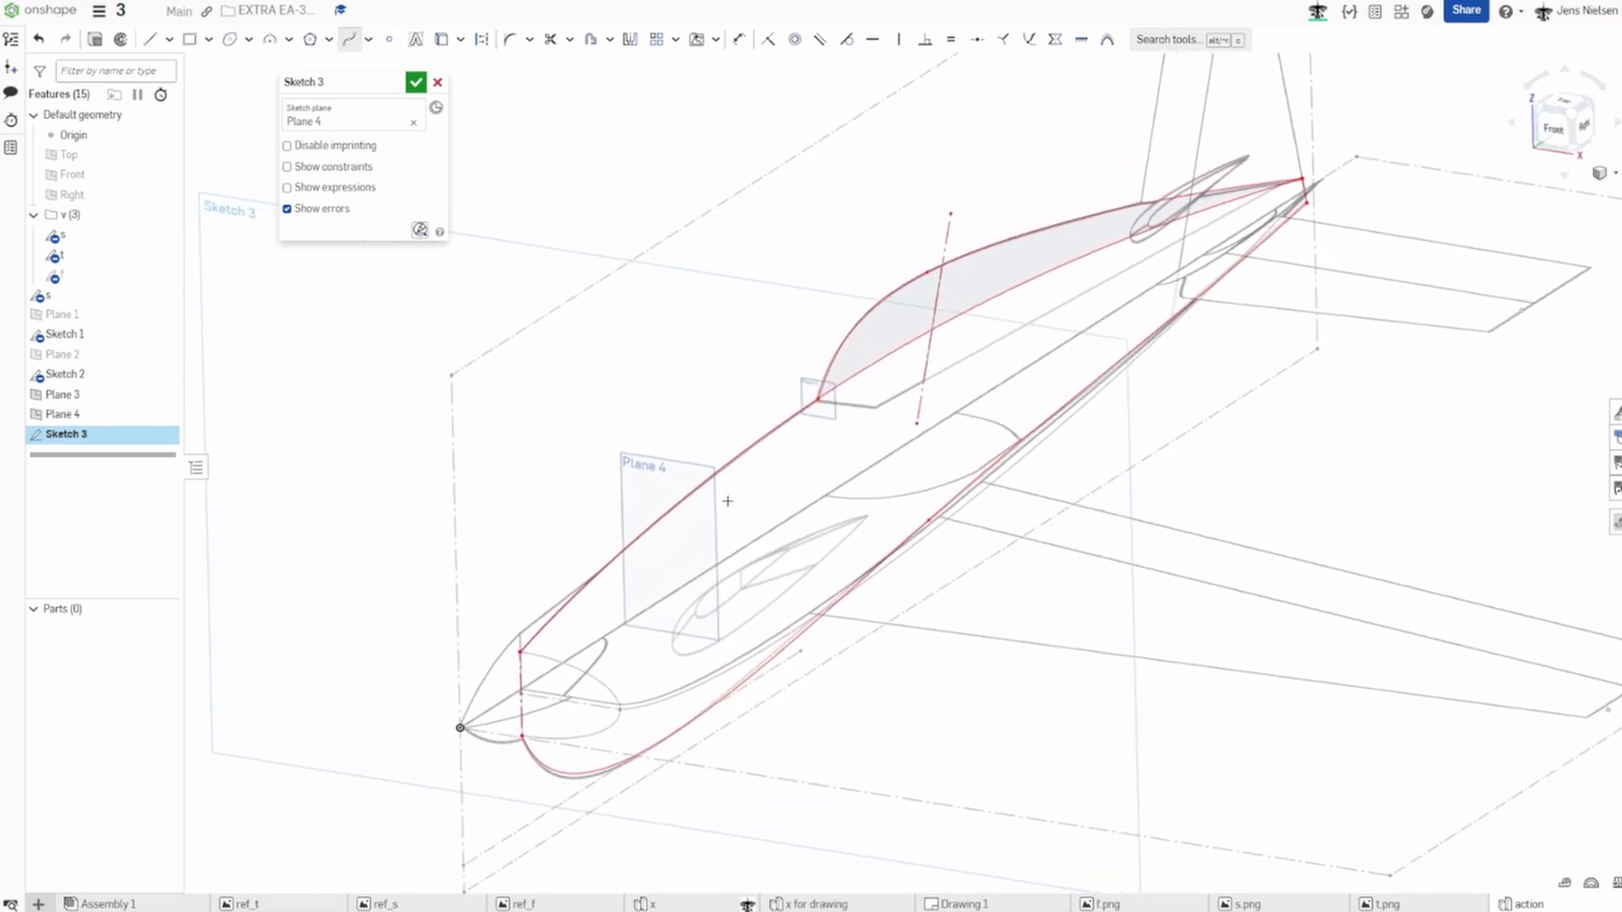
pyautogui.click(788, 673)
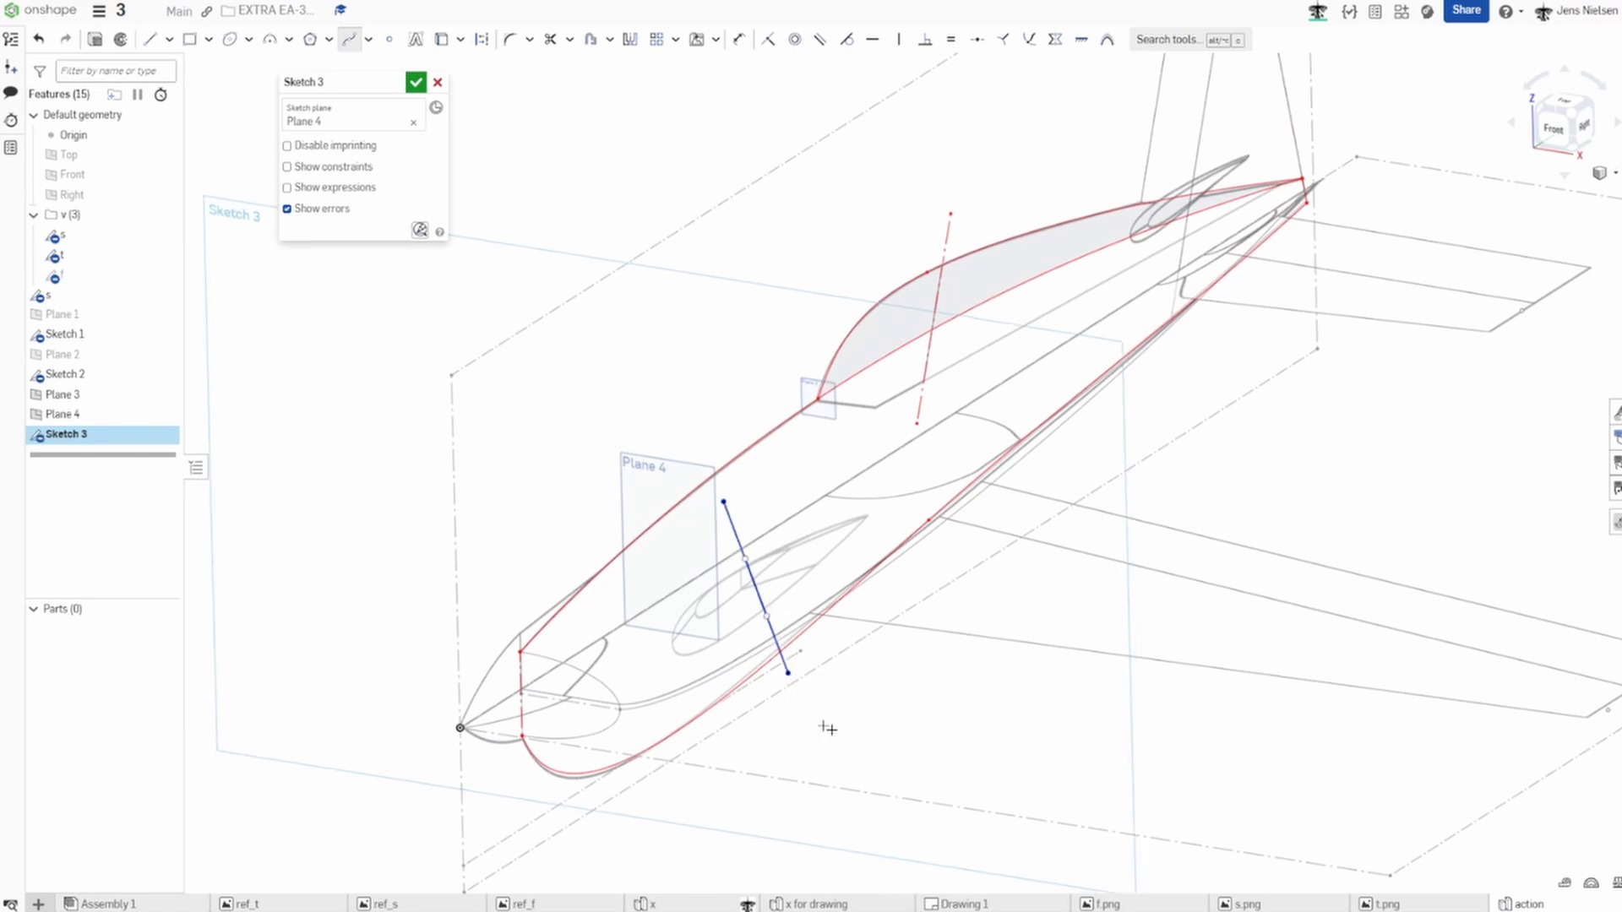
pyautogui.press('Escape')
# Apply Pierce constraints between the spline's endpoints and the fuselage's upper and lower profile curves.
pyautogui.press('n')
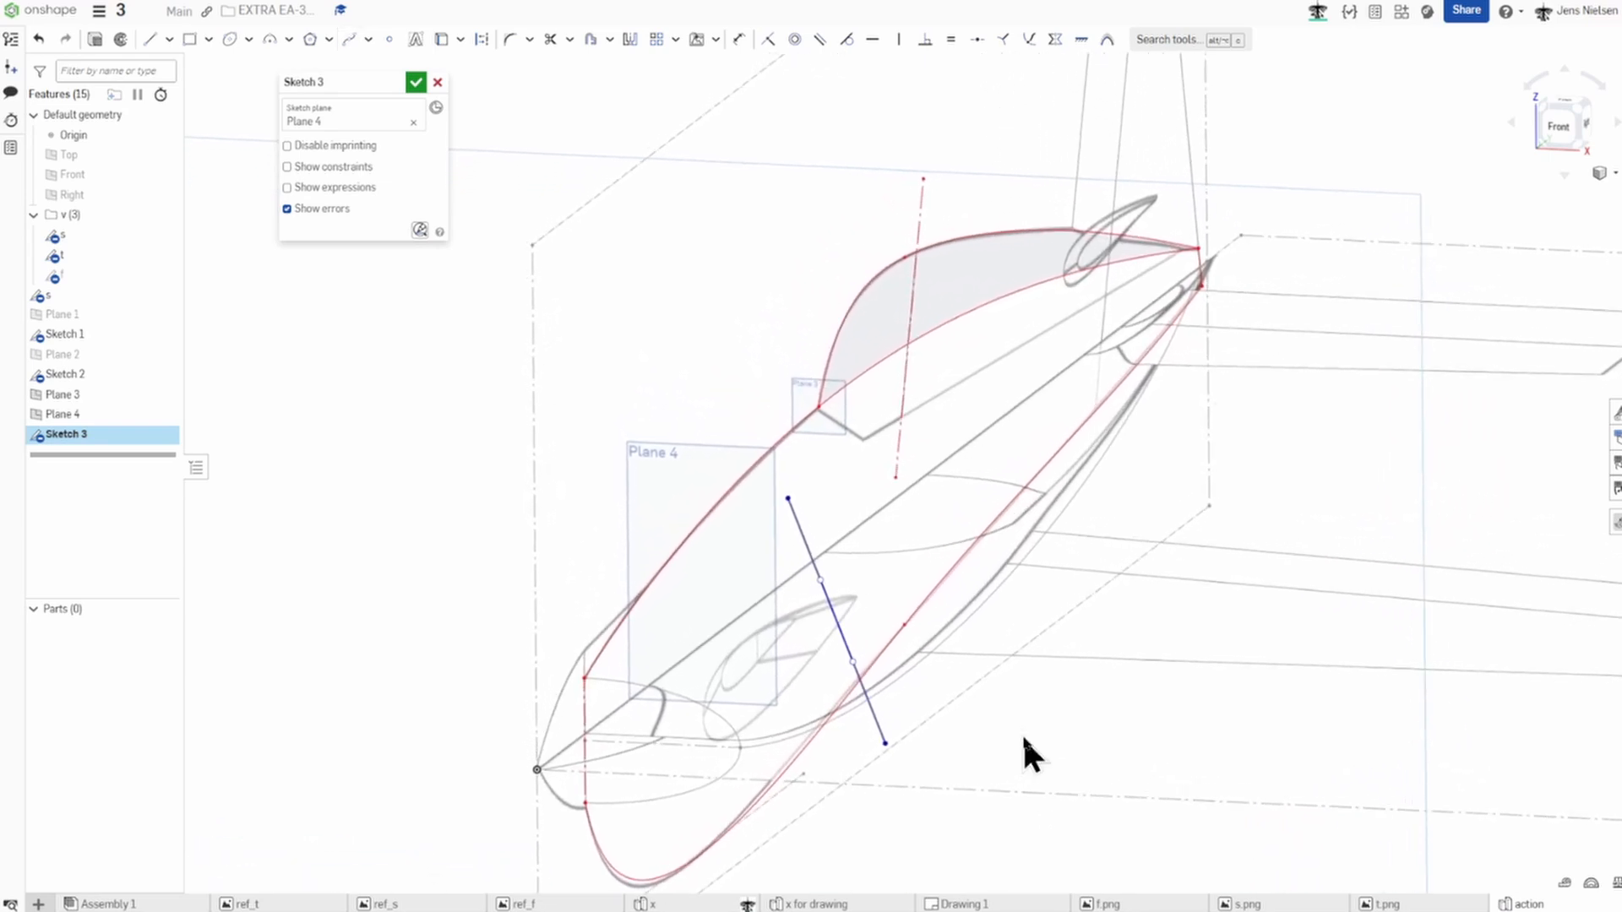
pyautogui.press('Escape')
pyautogui.hotkey('shift', 'g')
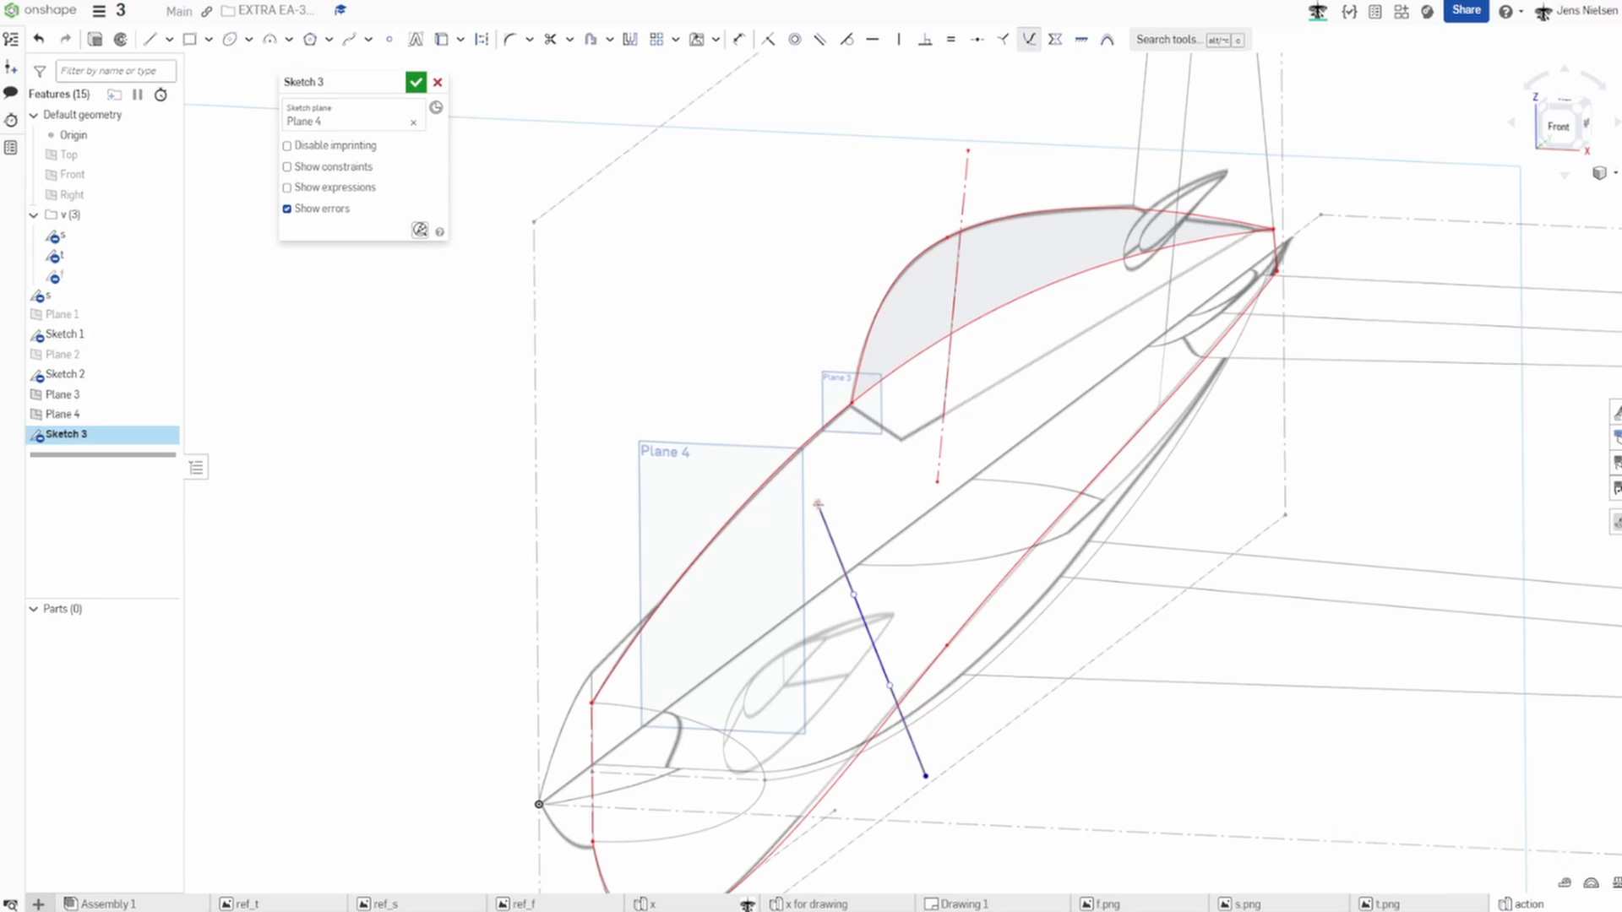
pyautogui.click(810, 439)
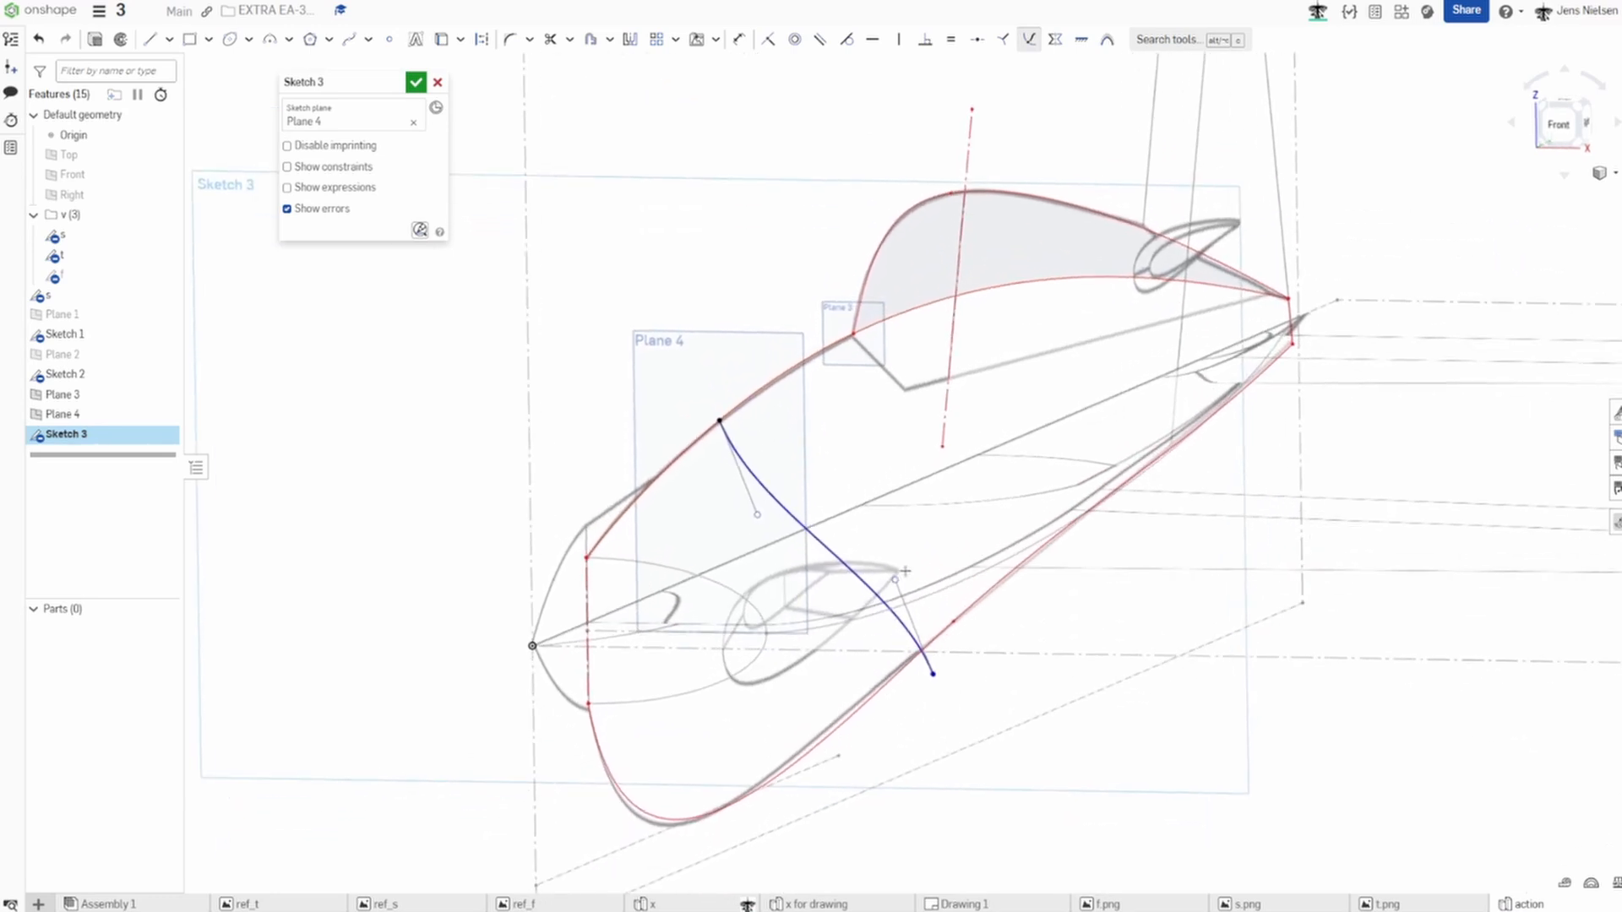
pyautogui.click(932, 677)
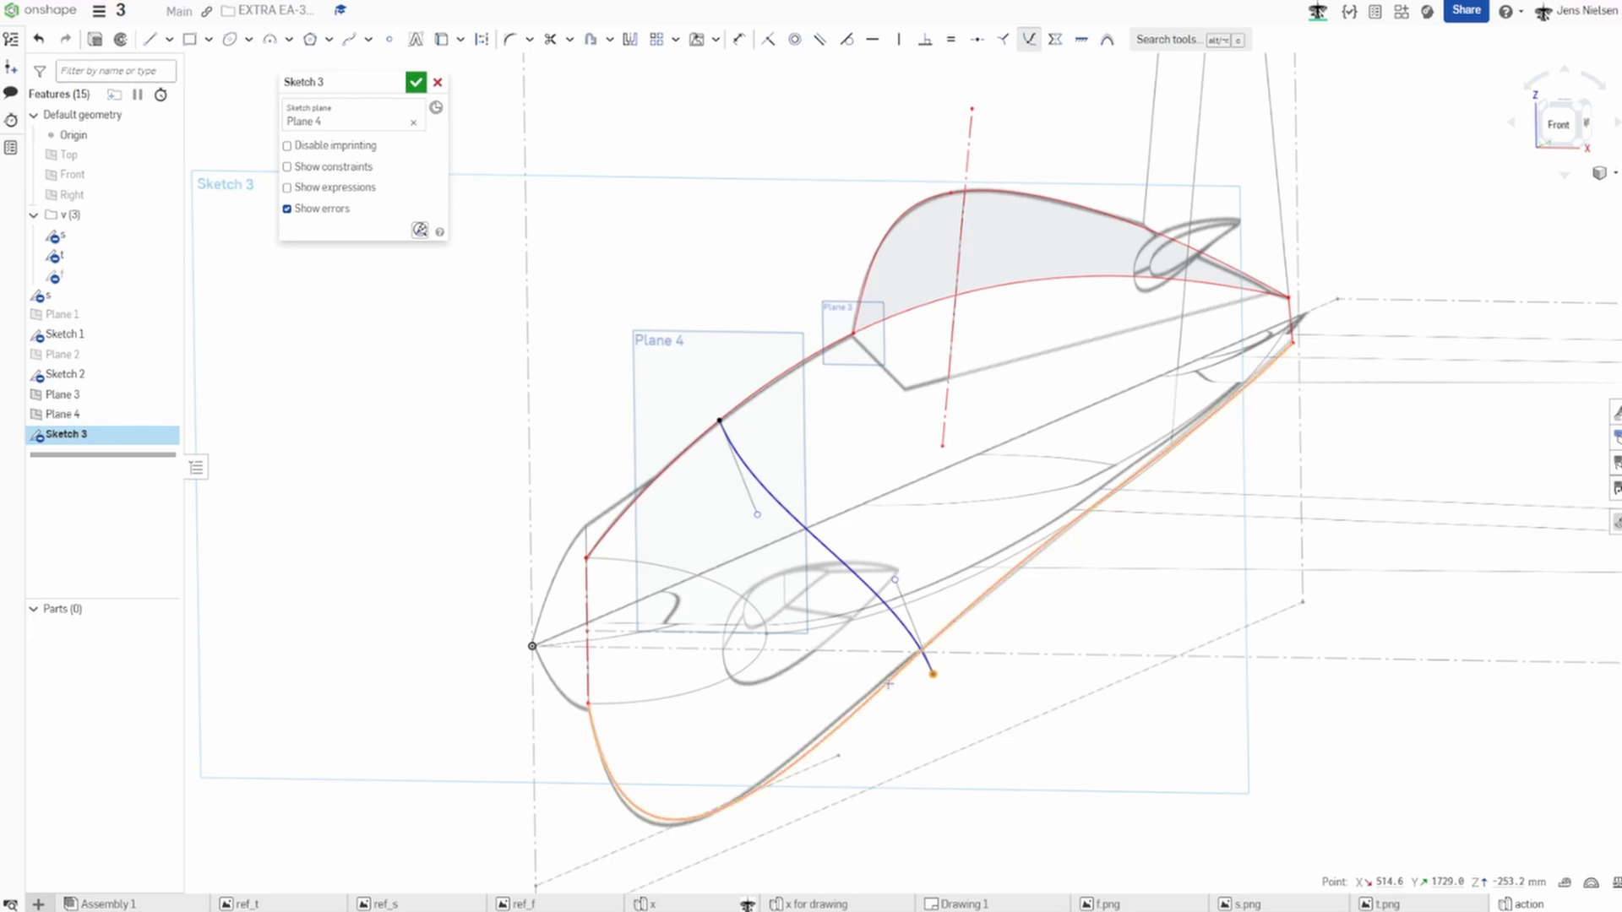
pyautogui.click(892, 678)
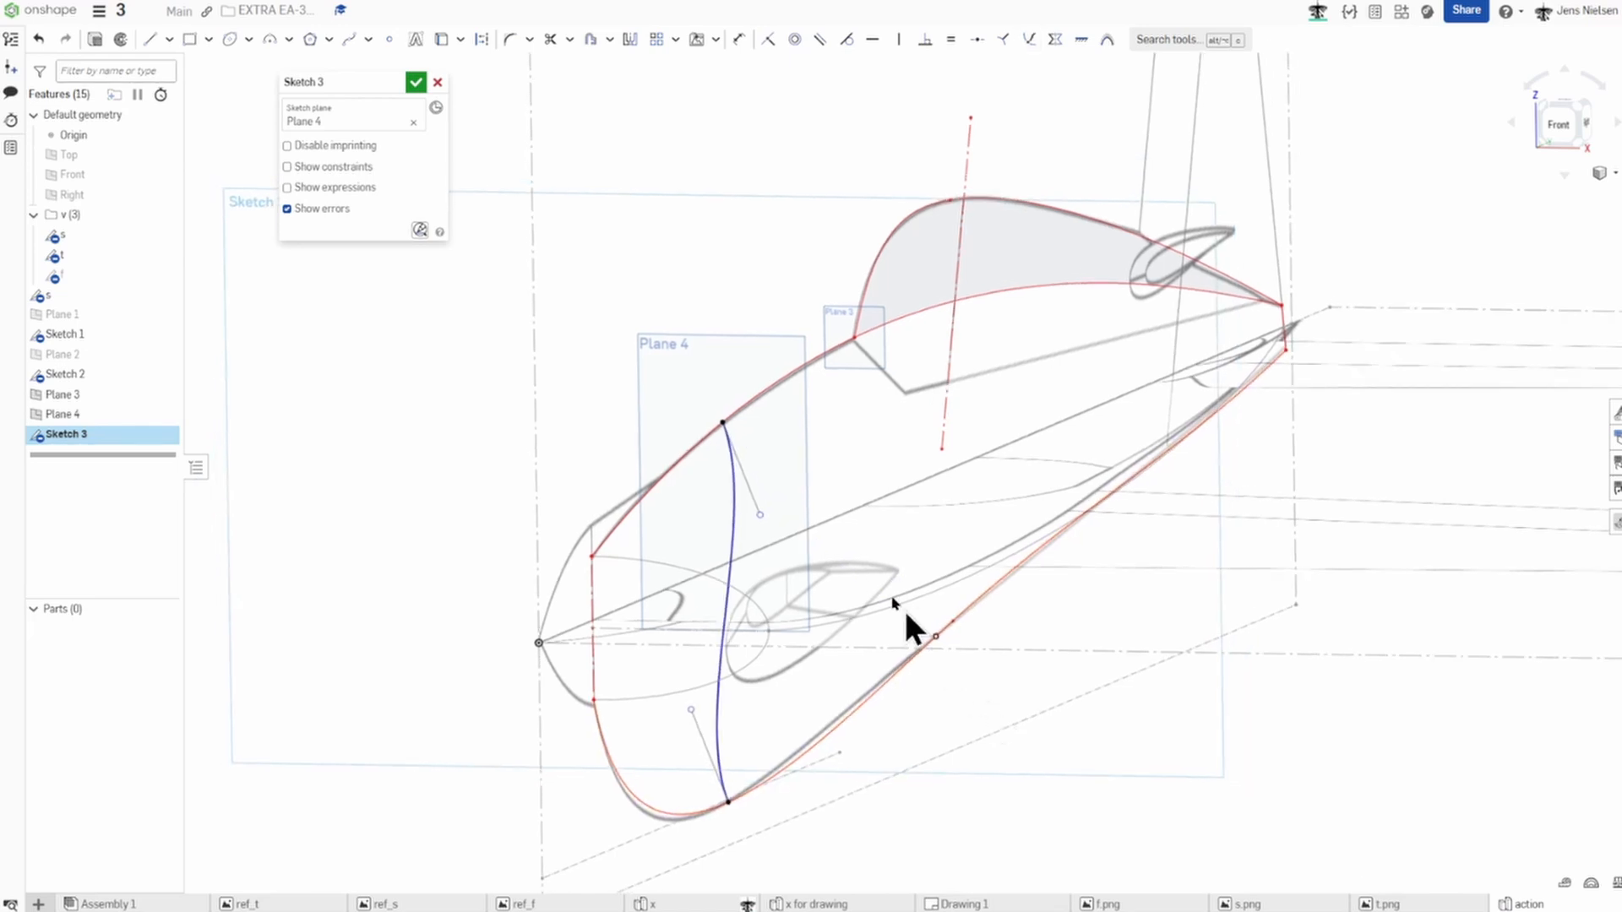
# Pull the spline's upper and lower end handles outward from the fuselage and constrain both handles horizontal.
pyautogui.press('Escape')
pyautogui.moveTo(761, 517); pyautogui.dragTo(797, 461)
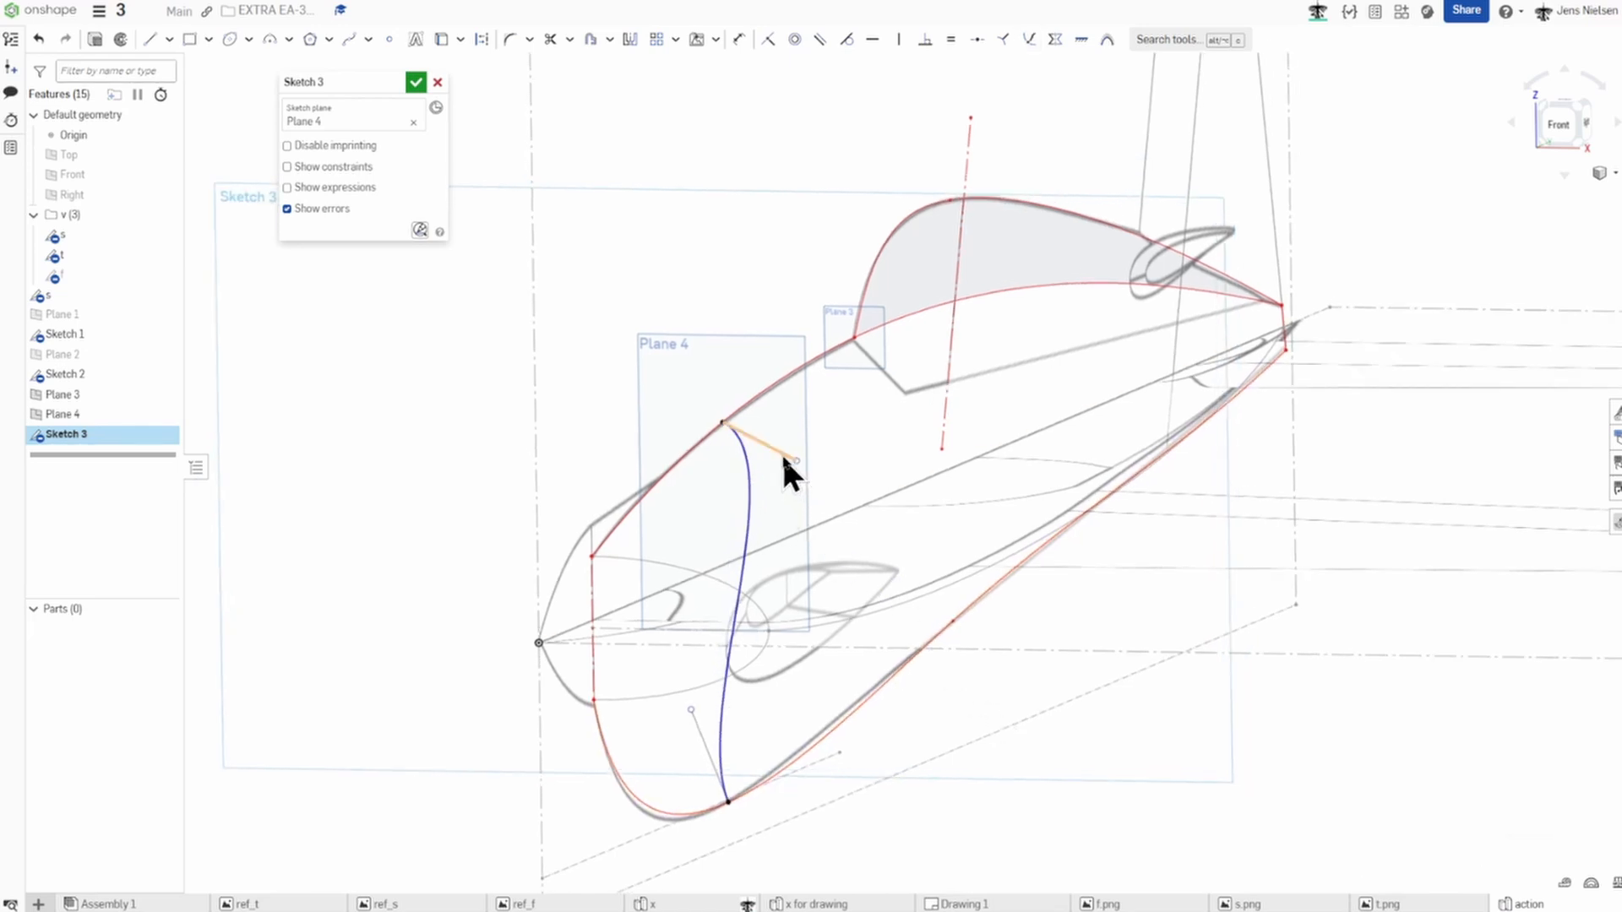
pyautogui.press('h')
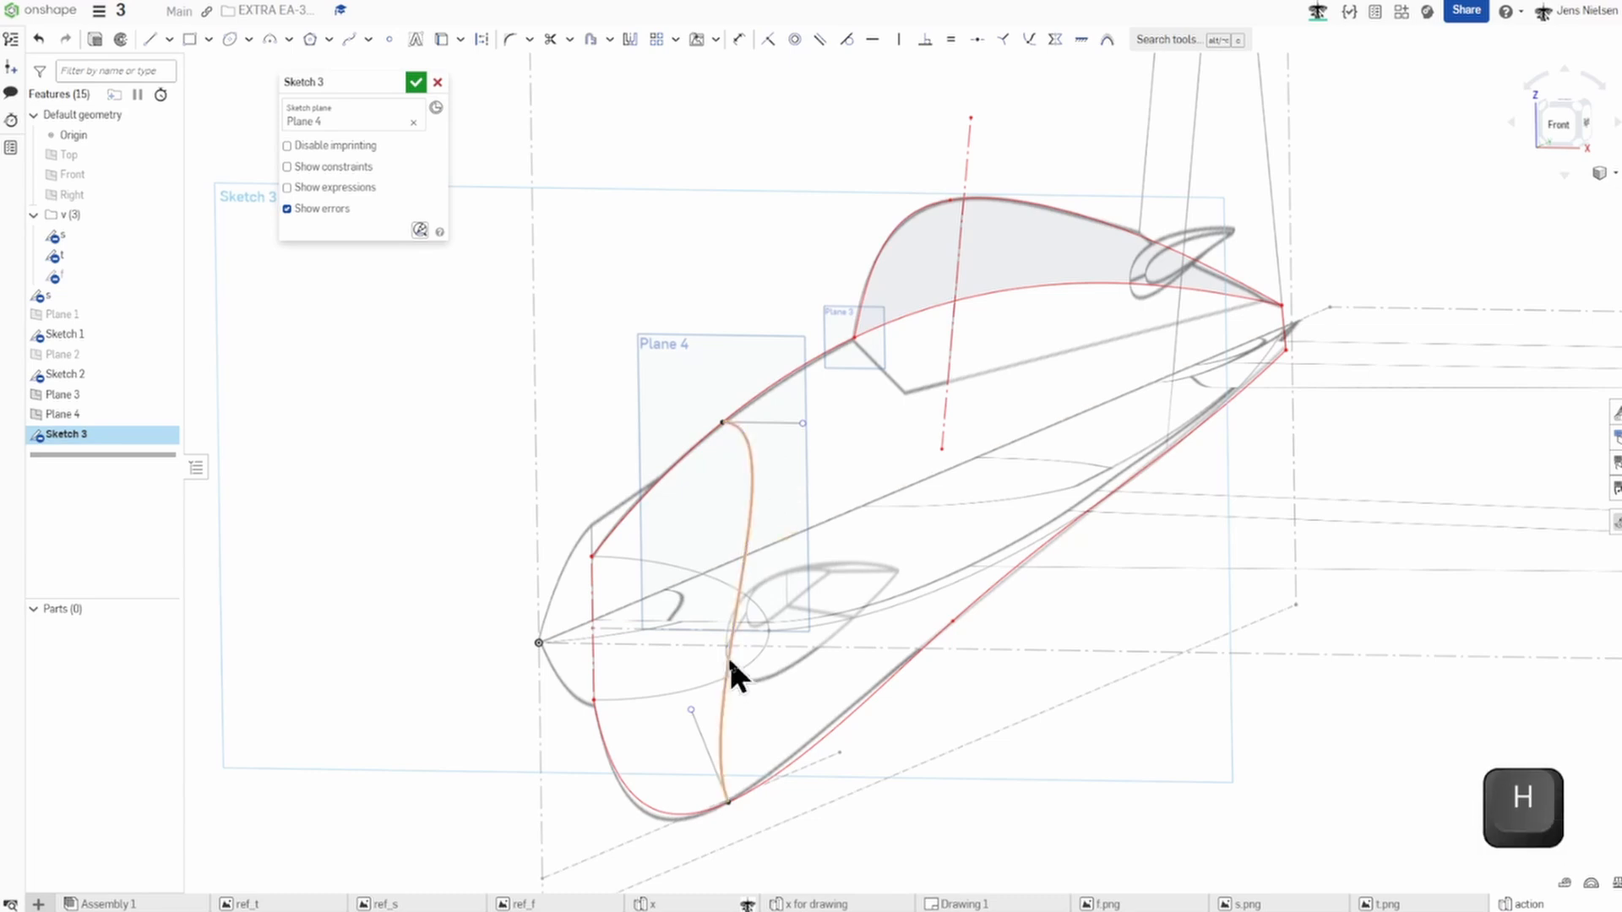
pyautogui.moveTo(693, 710); pyautogui.dragTo(783, 801)
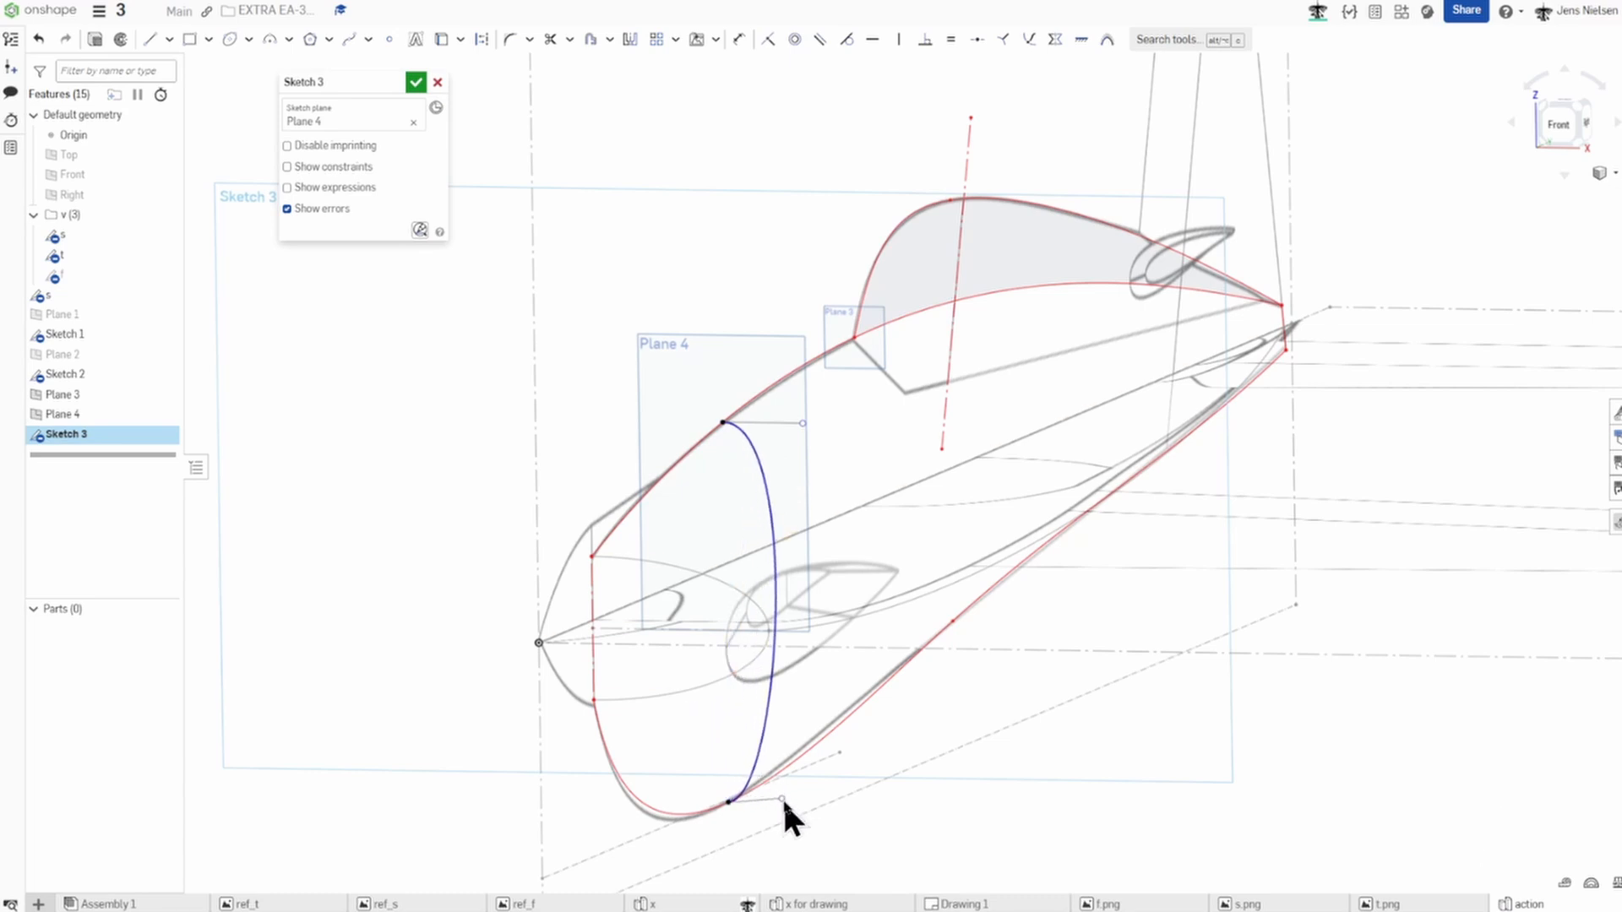
pyautogui.press('h')
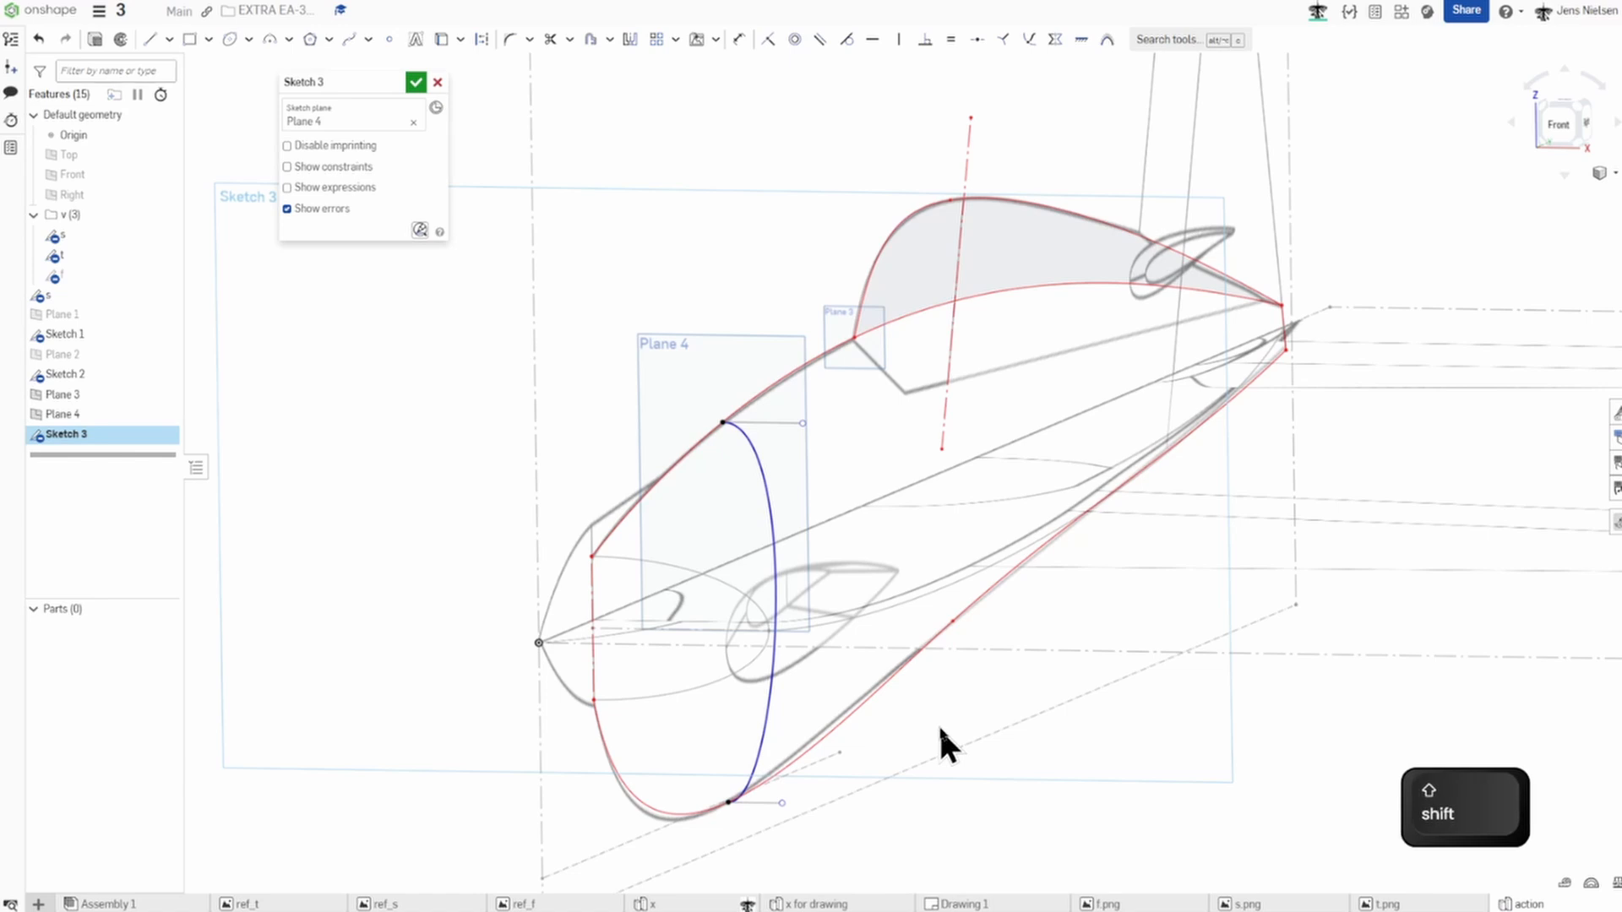
# Apply a Pierce constraint between the Plane 4 spline and the fuselage's side guide curve.
pyautogui.hotkey('shift', 'g')
pyautogui.moveTo(938, 725); pyautogui.dragTo(872, 678, button='right')
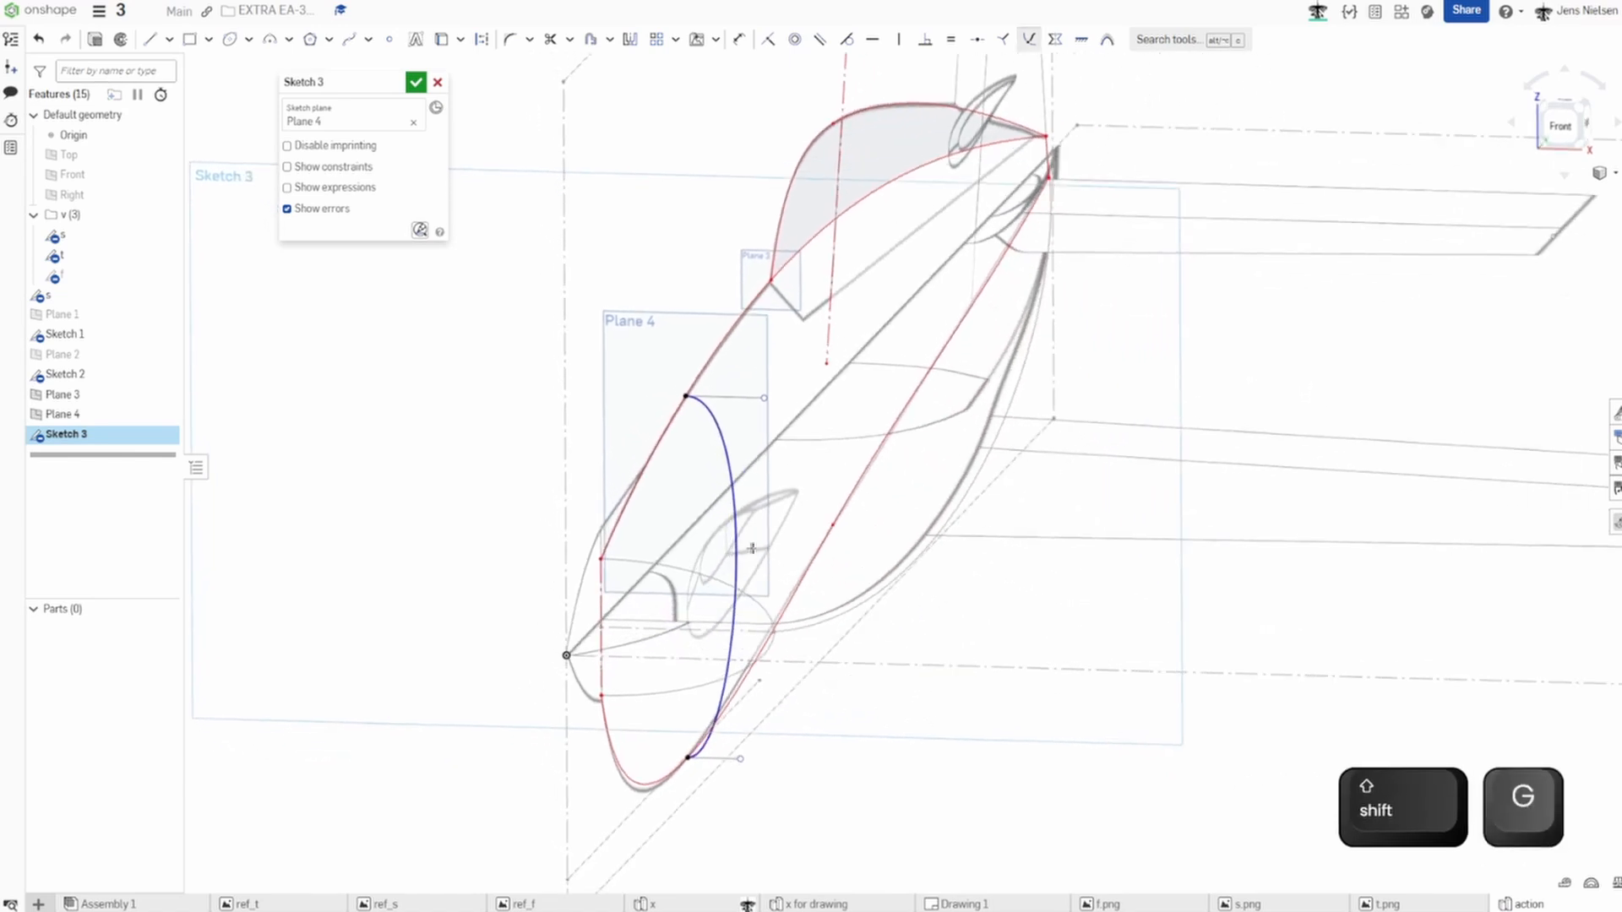
pyautogui.click(737, 546)
pyautogui.moveTo(805, 599); pyautogui.dragTo(1038, 642, button='right')
pyautogui.click(864, 597)
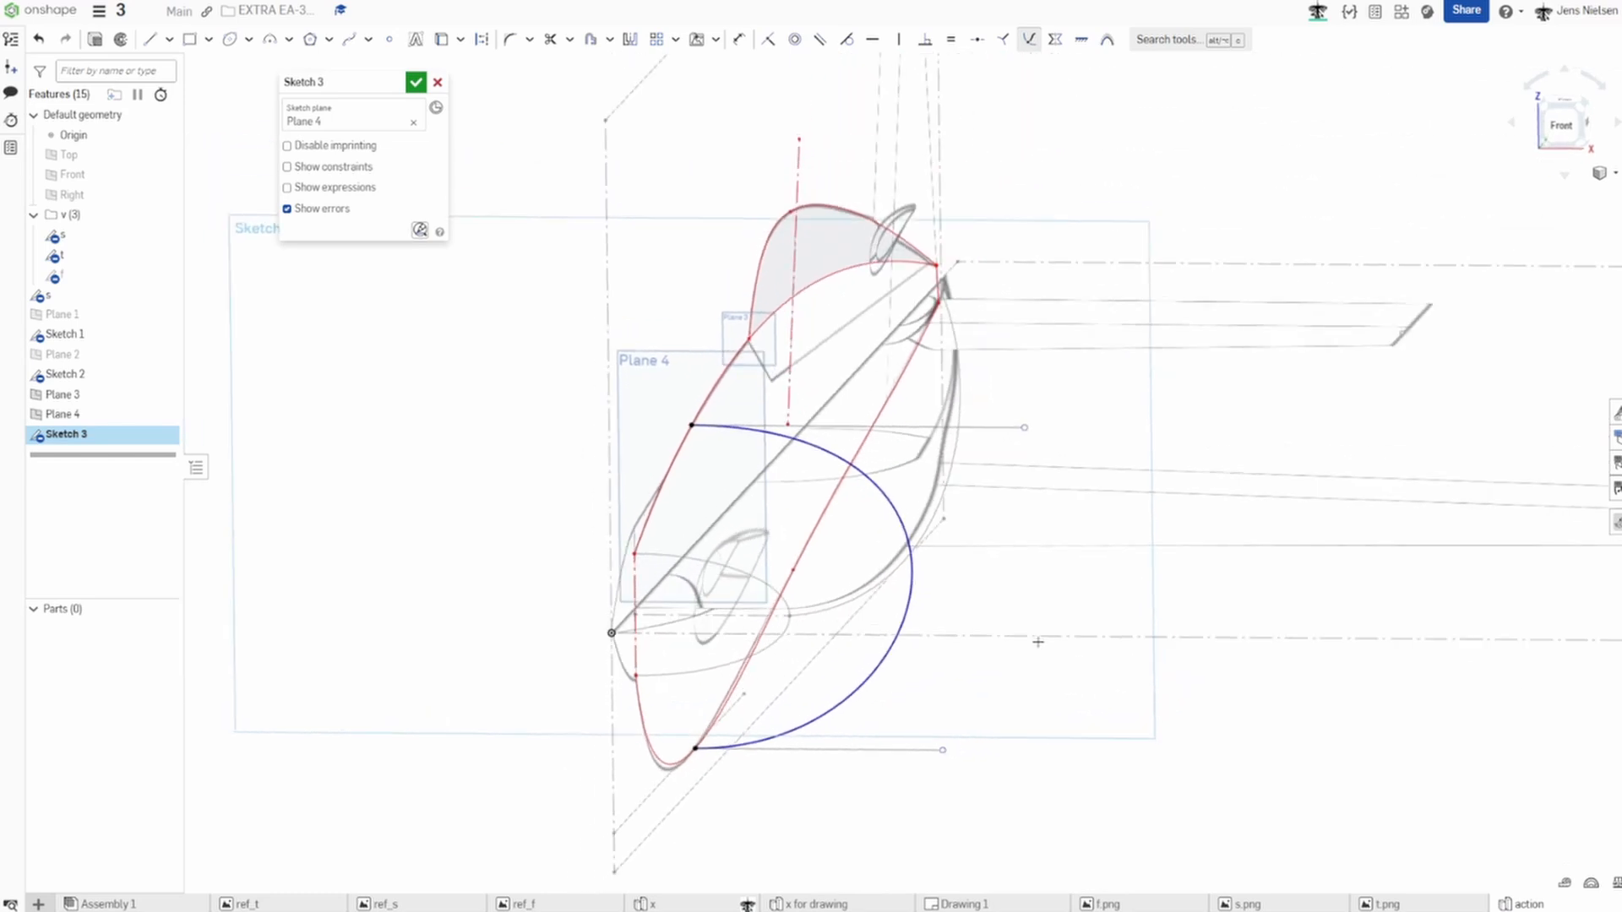
pyautogui.press('Escape')
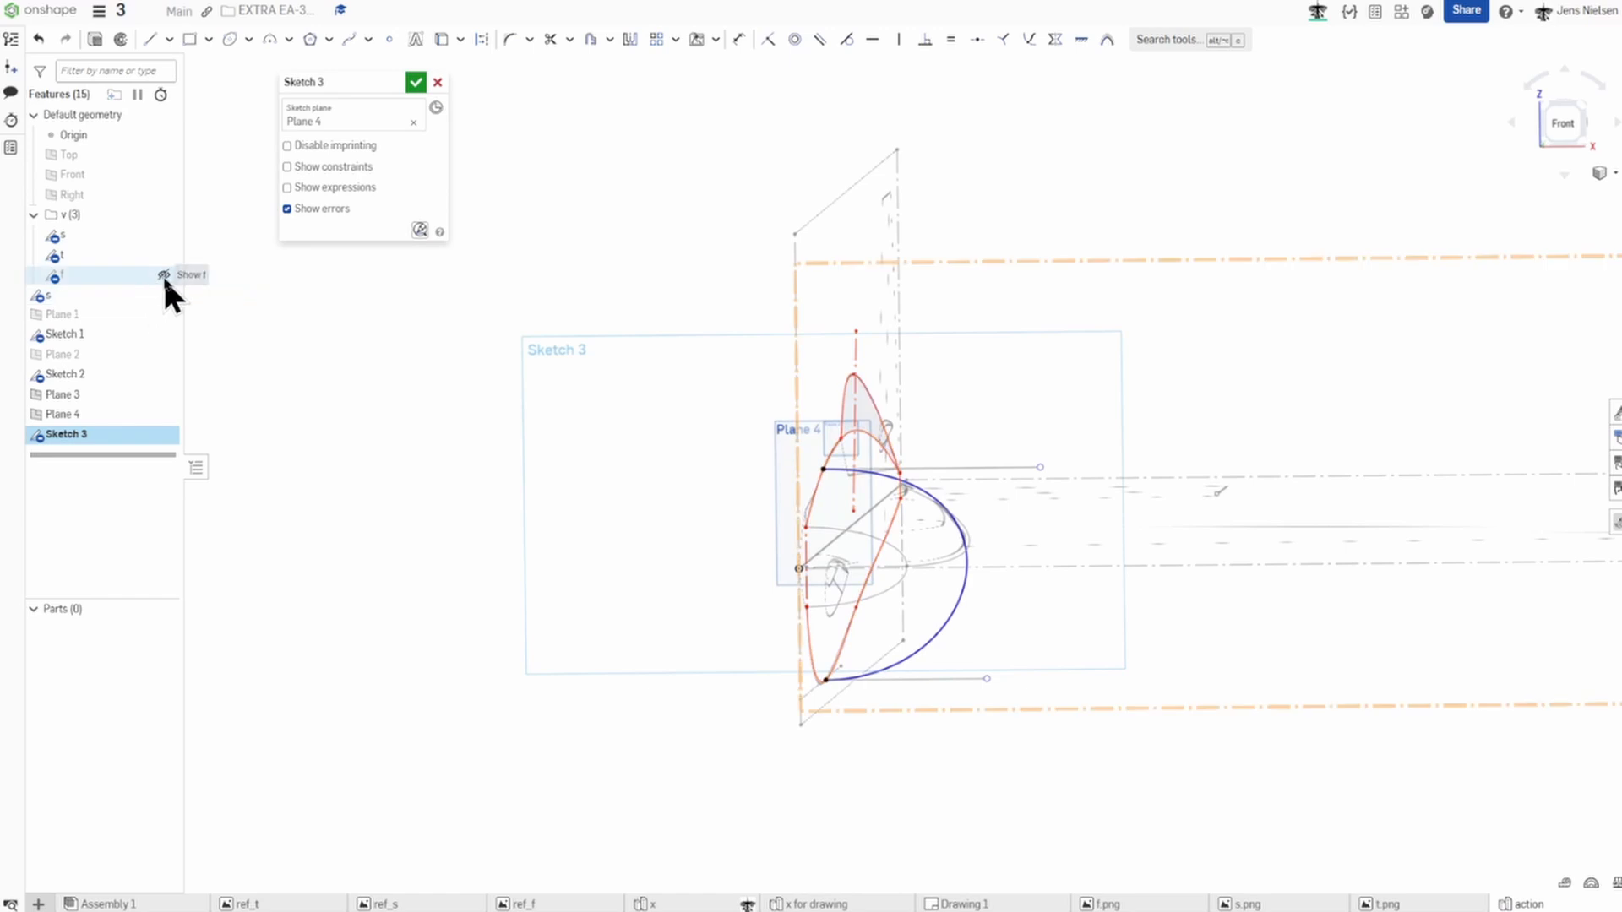
# Show the front reference sketch f and view the cross-section from the Front.
pyautogui.click(164, 276)
pyautogui.moveTo(786, 678); pyautogui.dragTo(1120, 730, button='right')
pyautogui.scroll(4, 1126, 725)
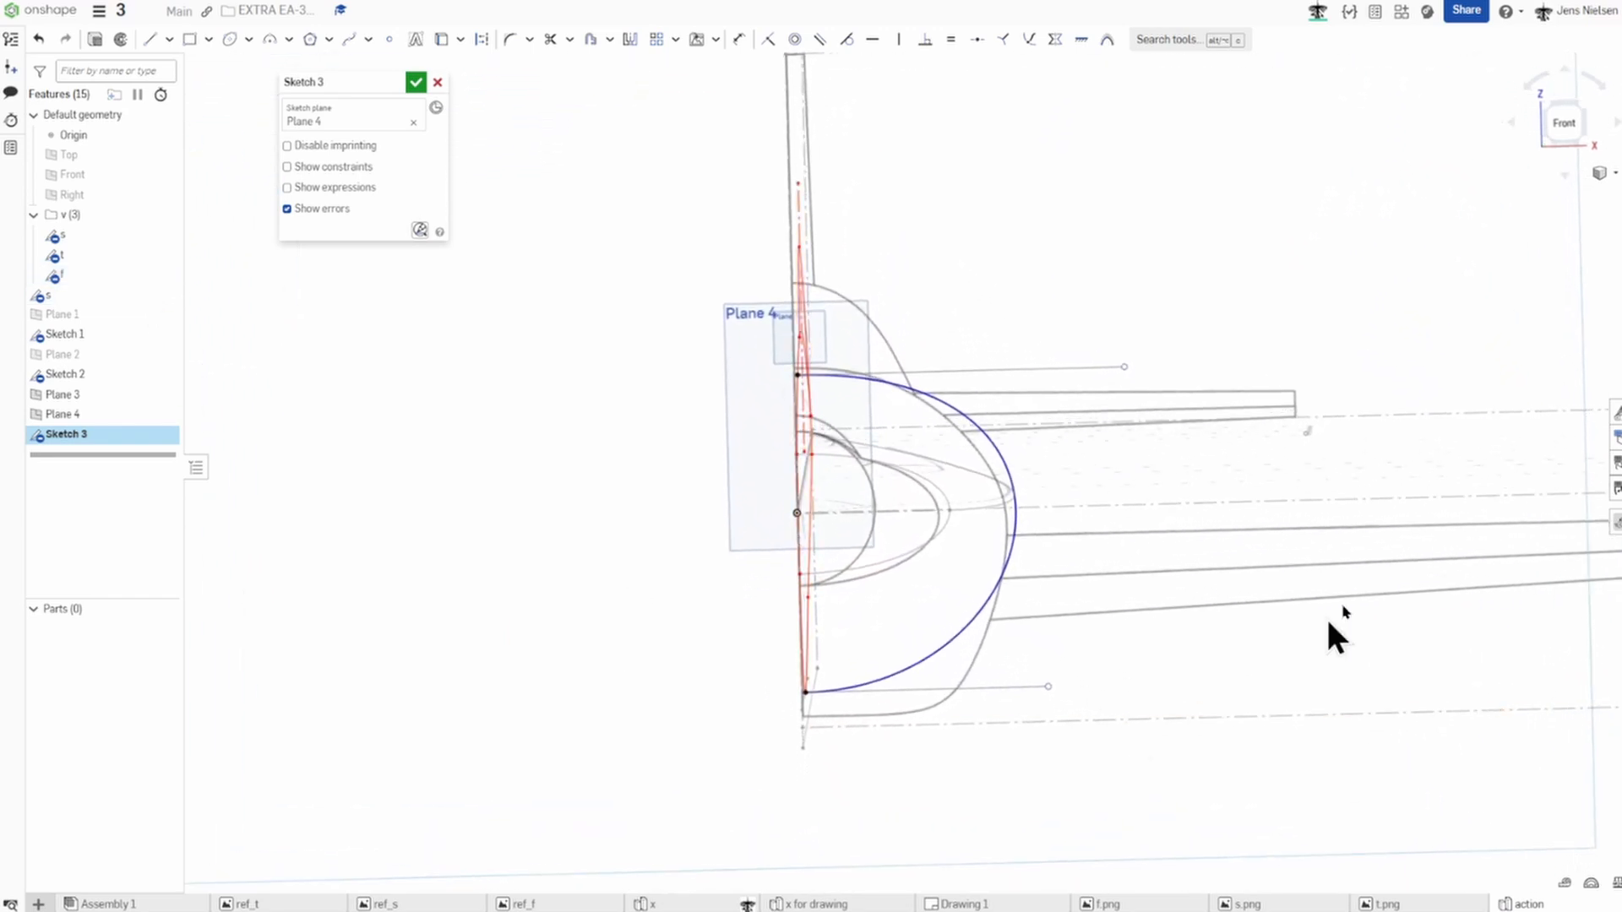
pyautogui.click(1568, 125)
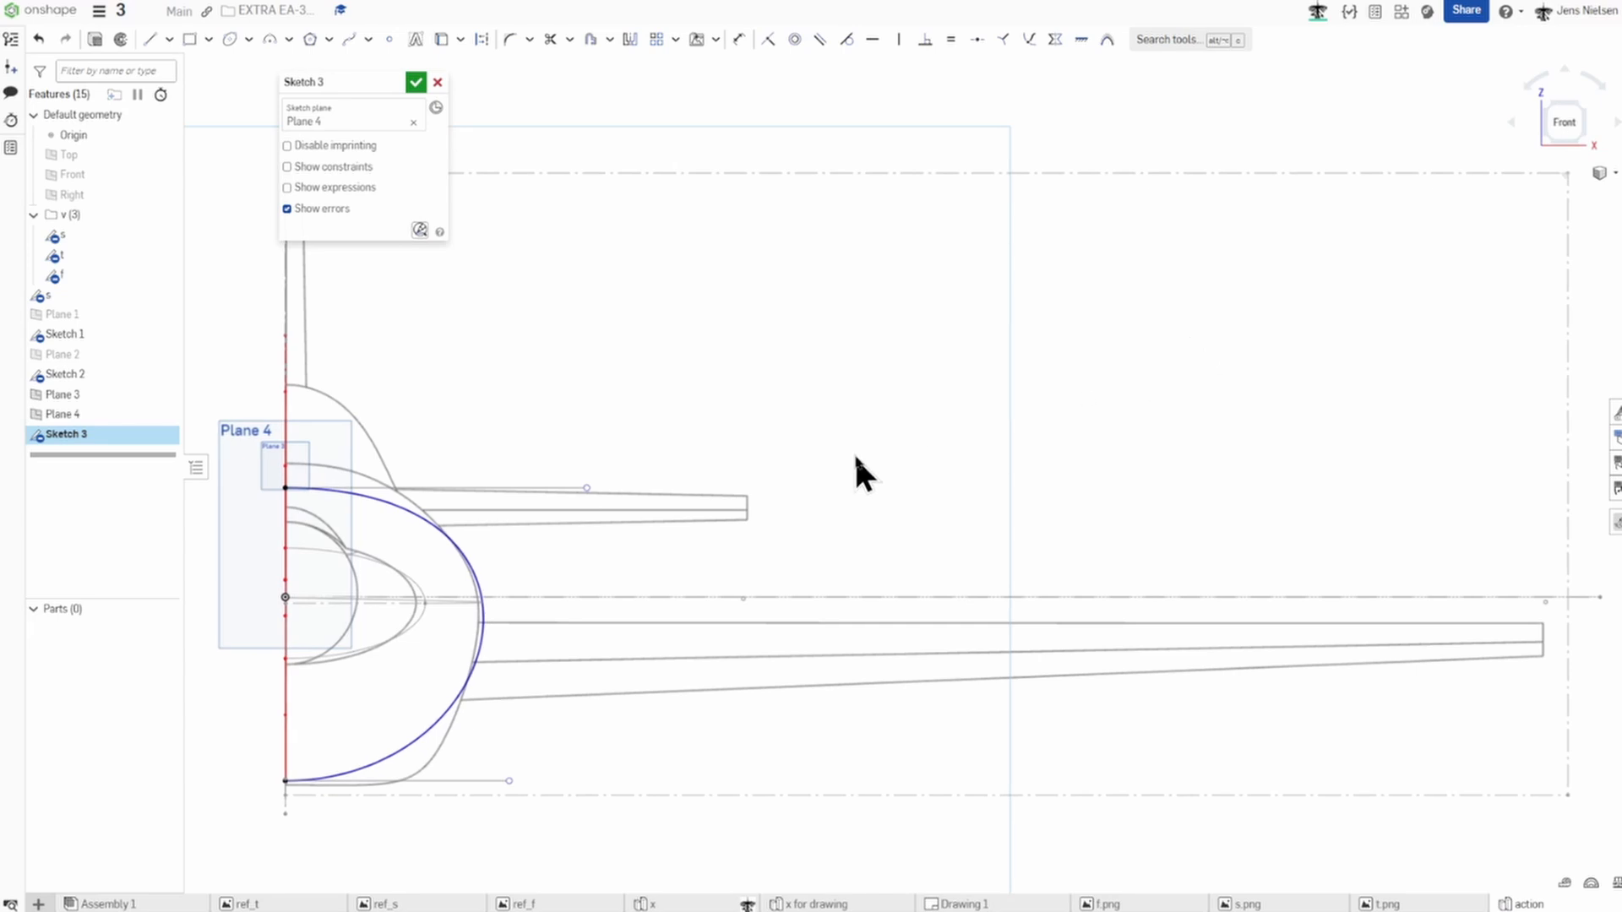
pyautogui.scroll(5, 853, 453)
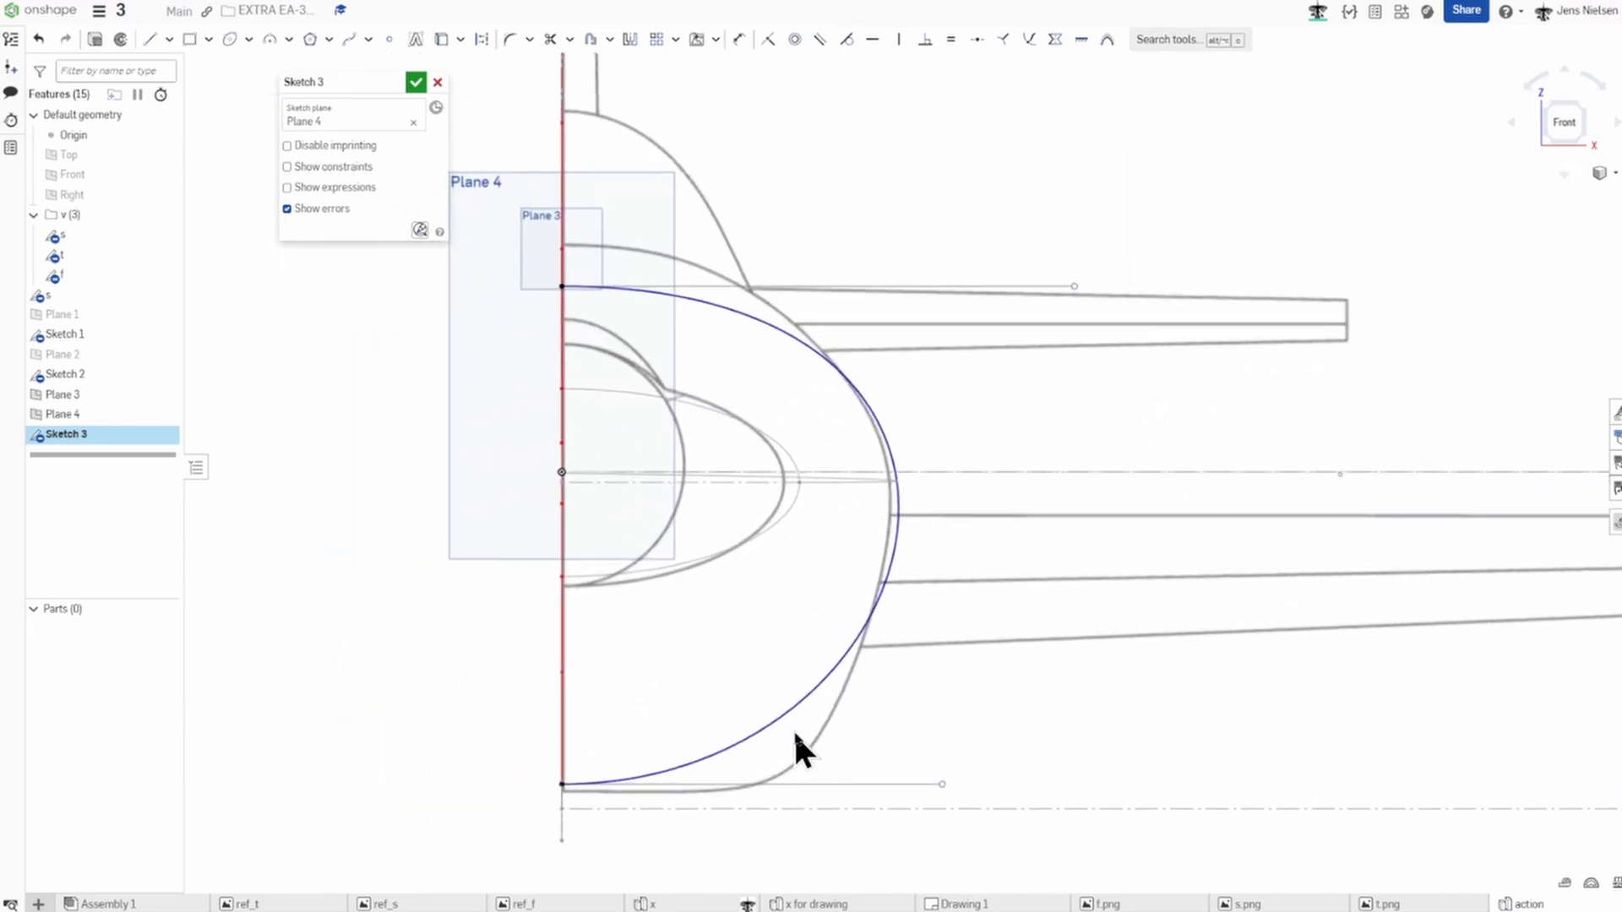
# Insert a spline point on the curve's lower part, move it onto the front reference outline, fine-tune the bottom curvature and finish the sketch.
pyautogui.rightClick(767, 718)
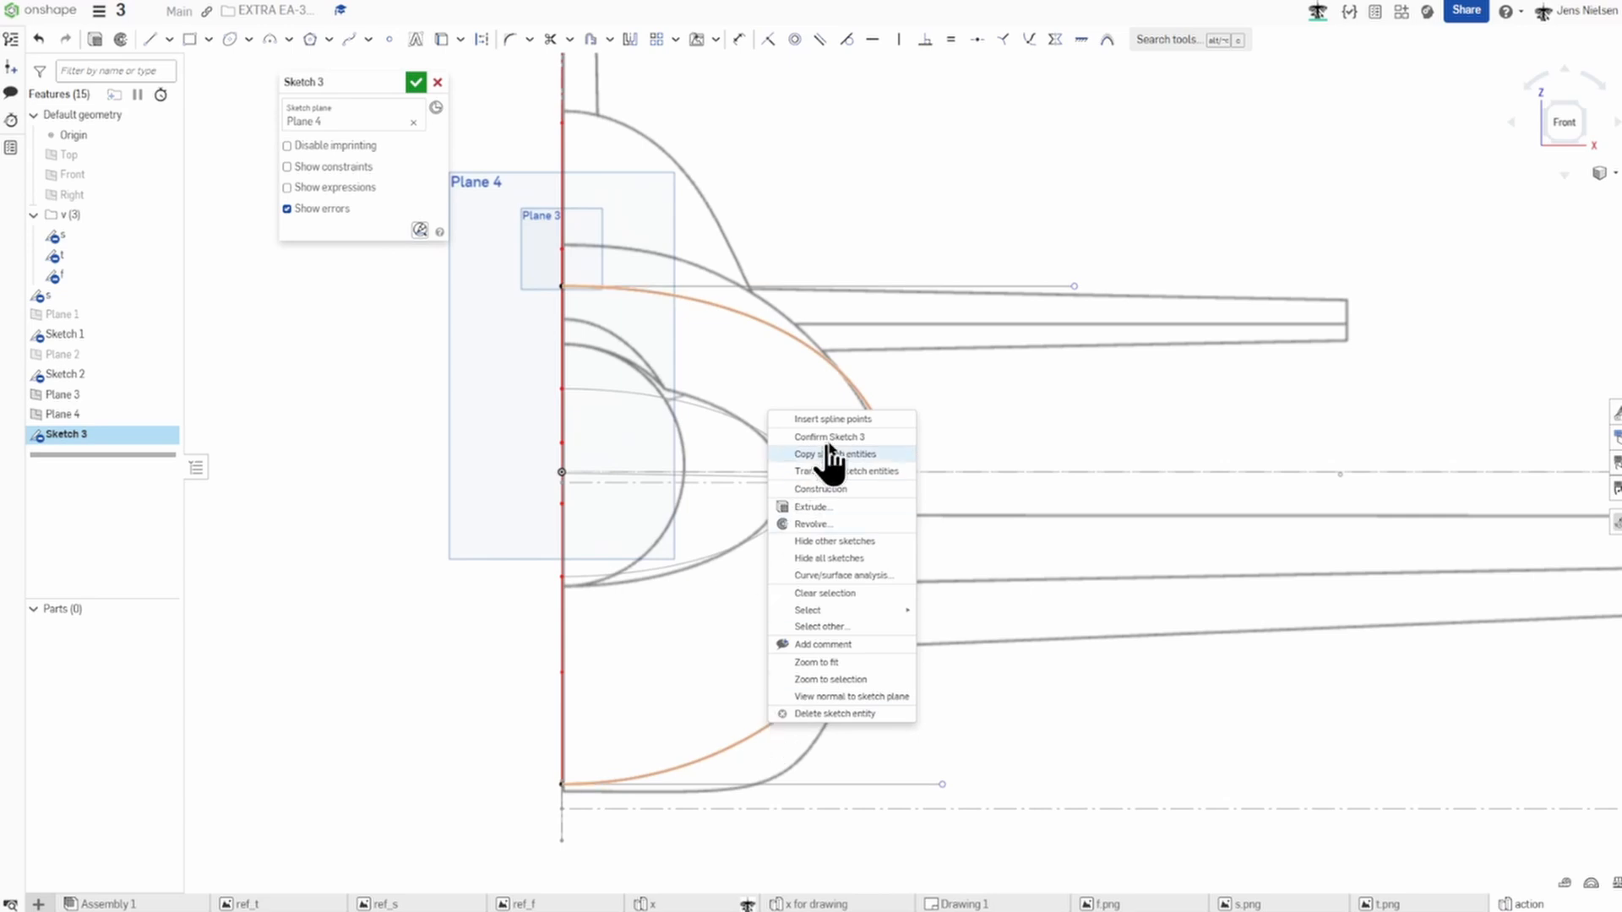
pyautogui.click(826, 422)
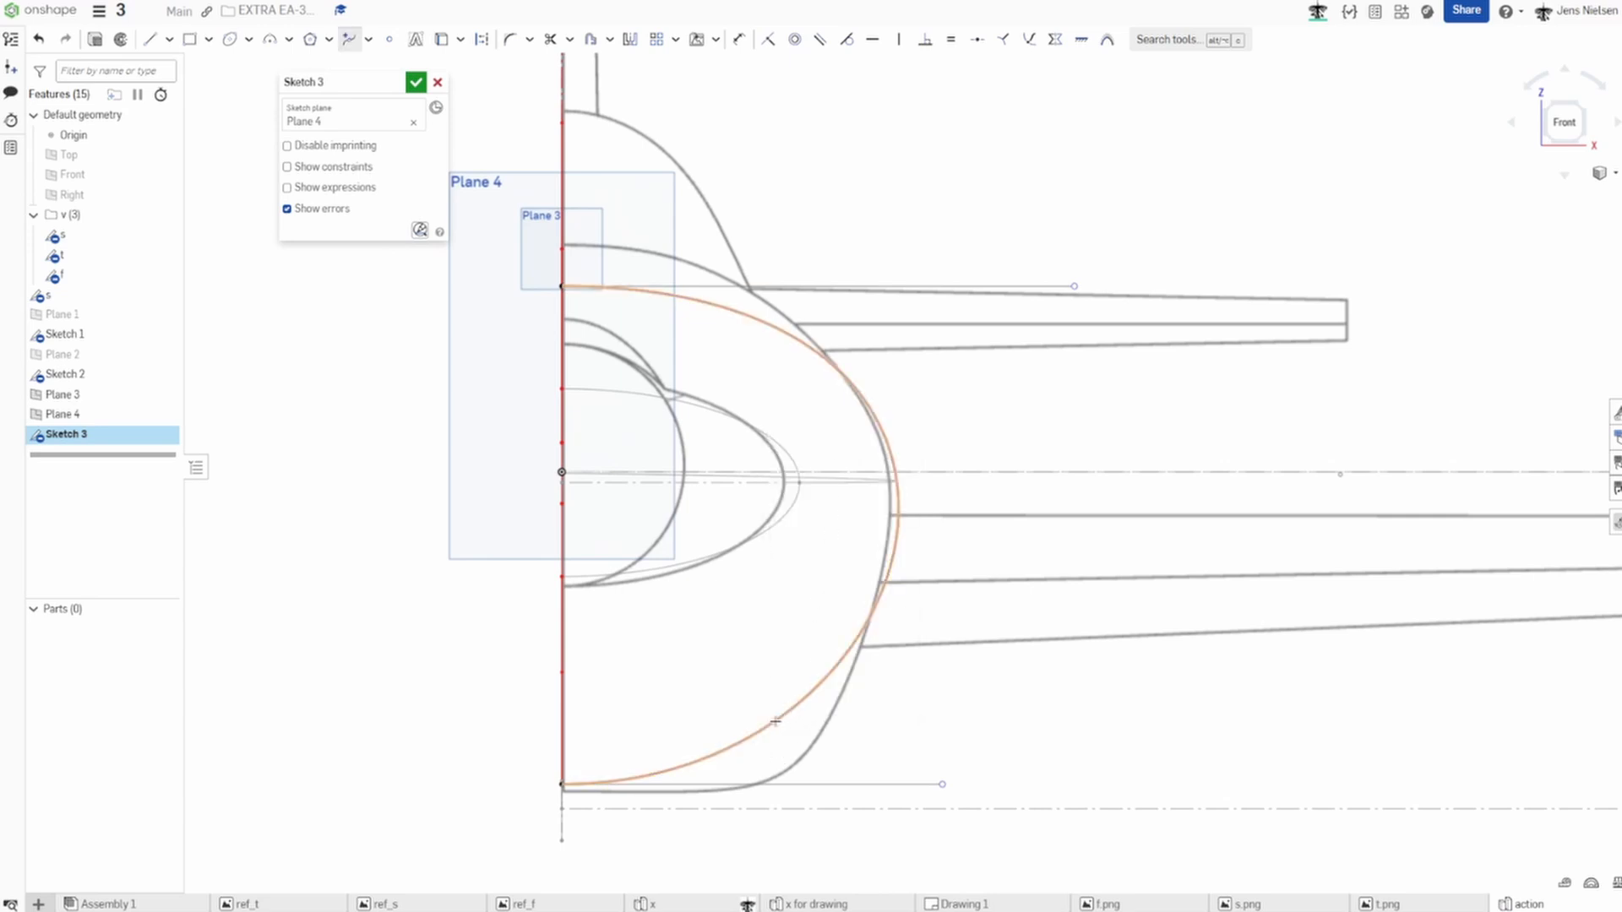
pyautogui.click(773, 723)
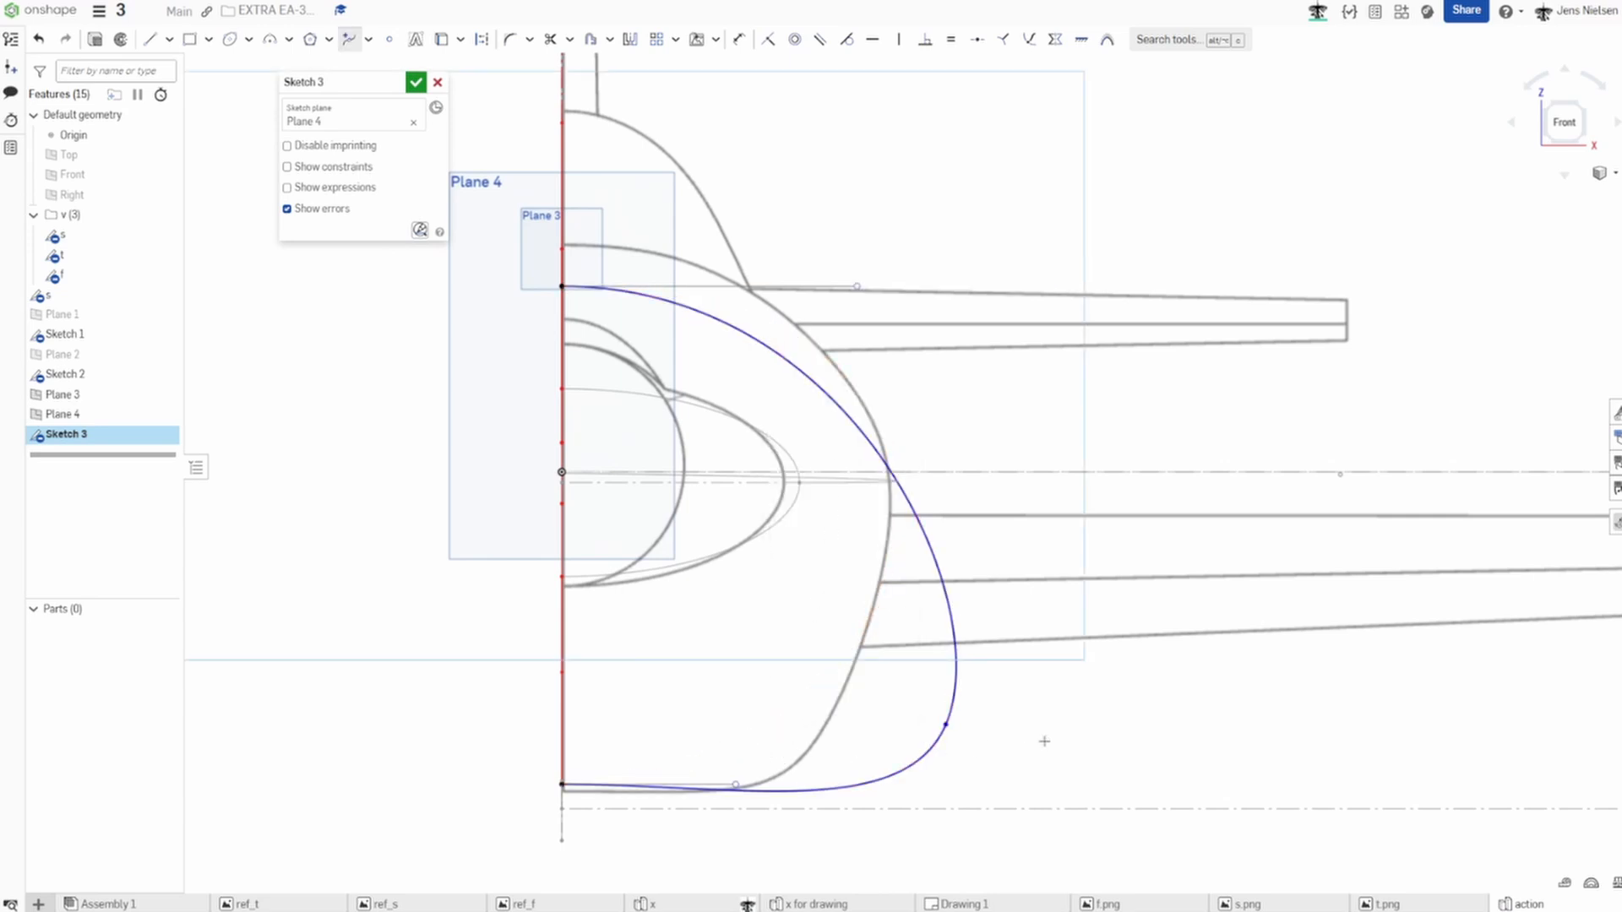
pyautogui.press('Escape')
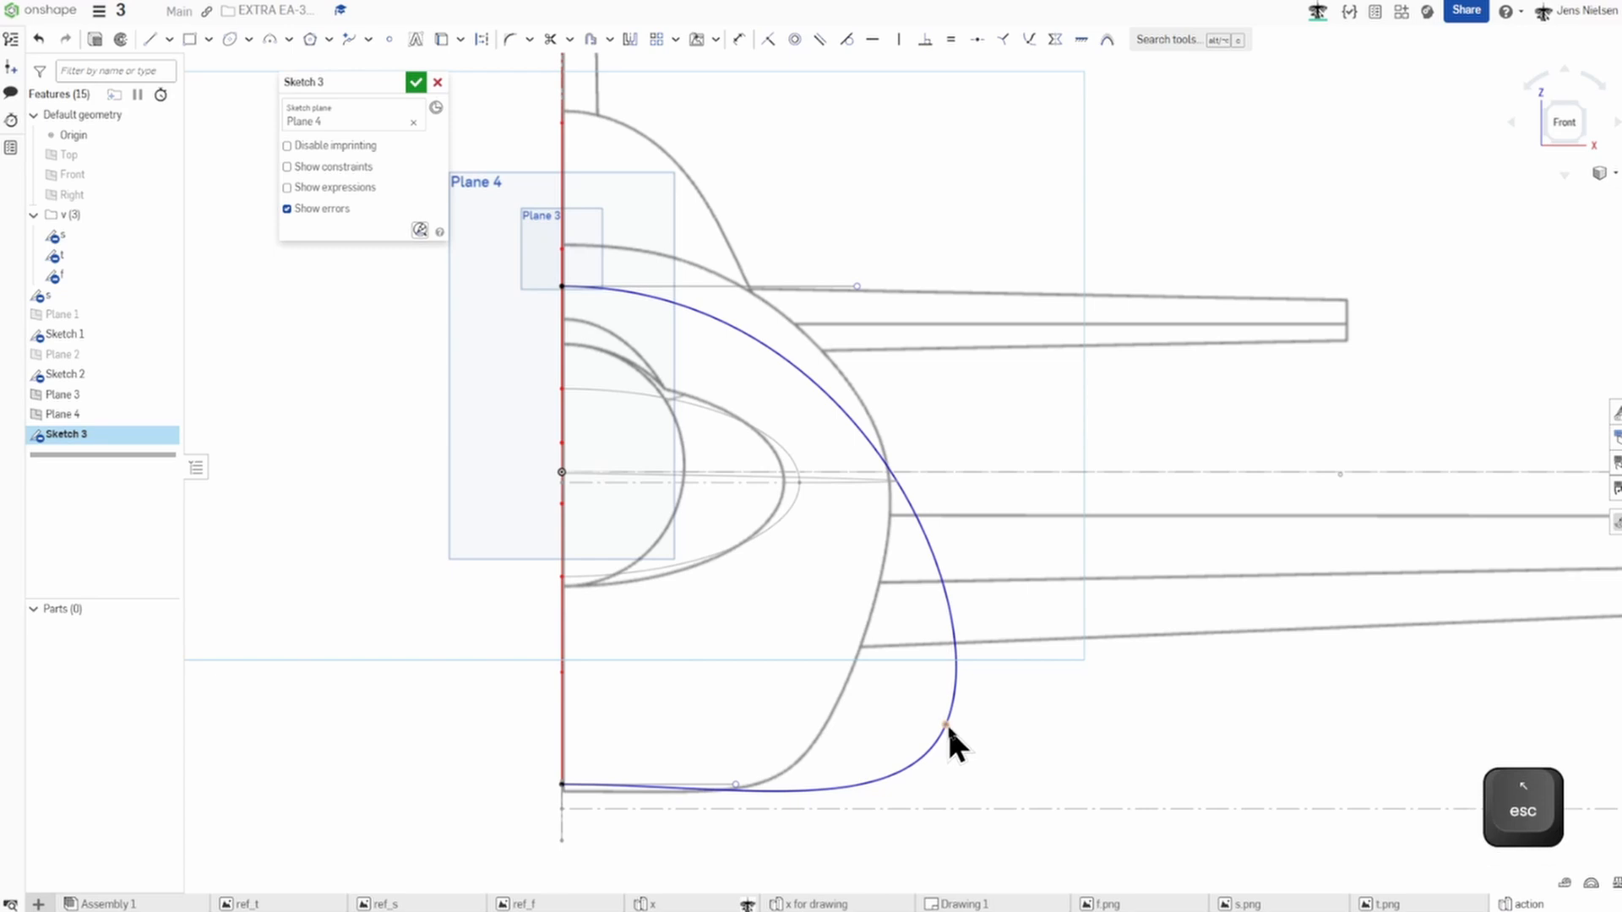
pyautogui.moveTo(946, 724); pyautogui.dragTo(838, 706)
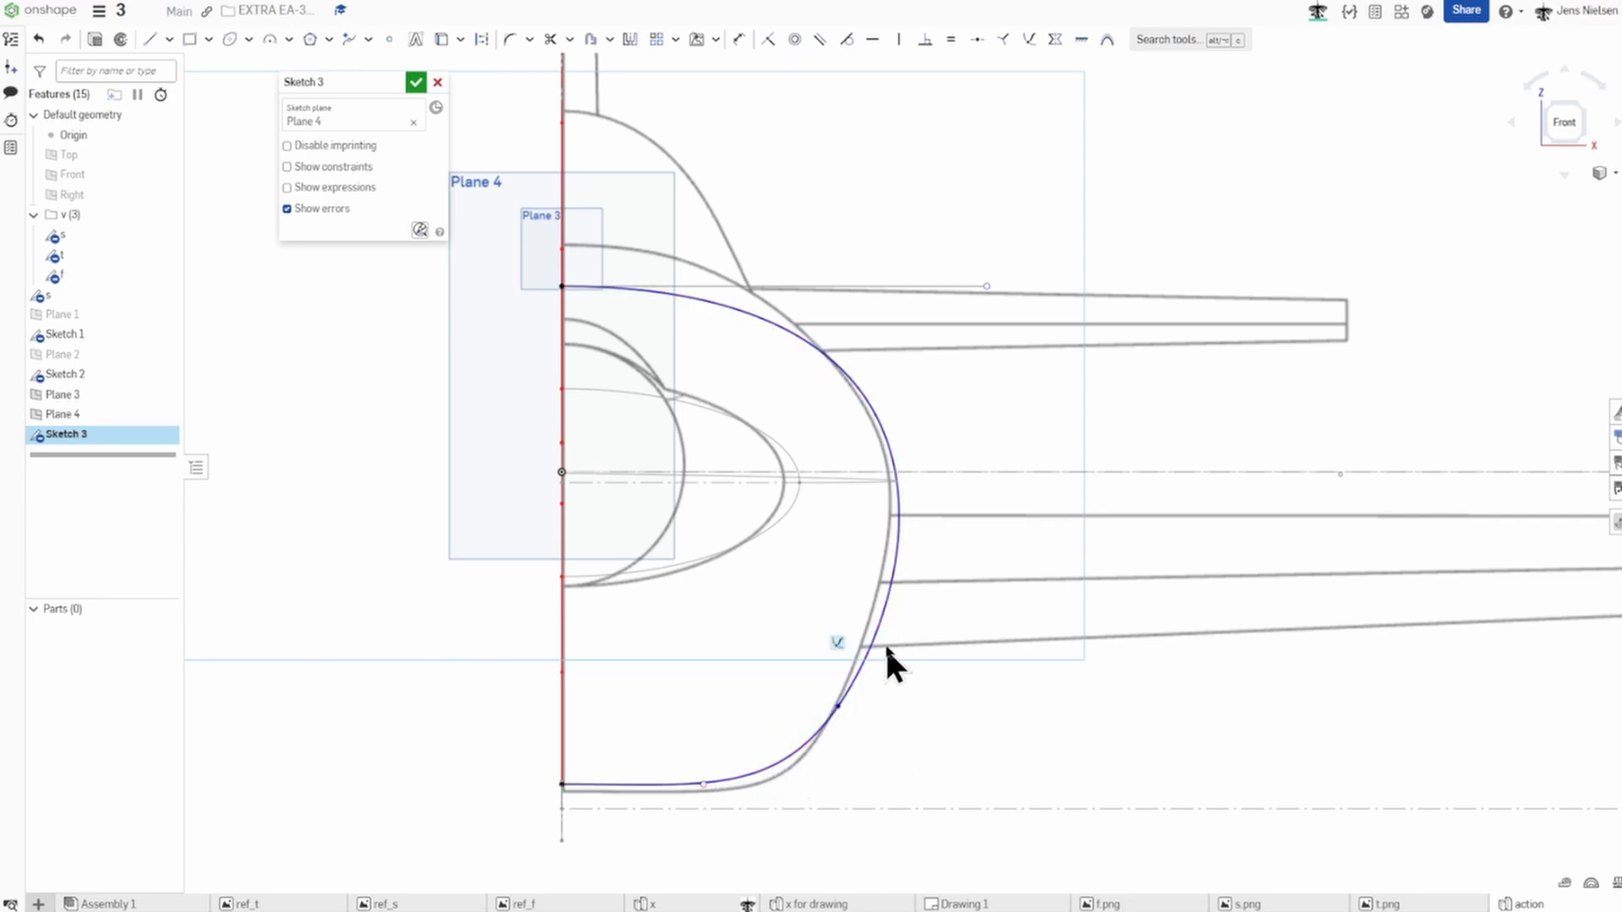
pyautogui.click(838, 706)
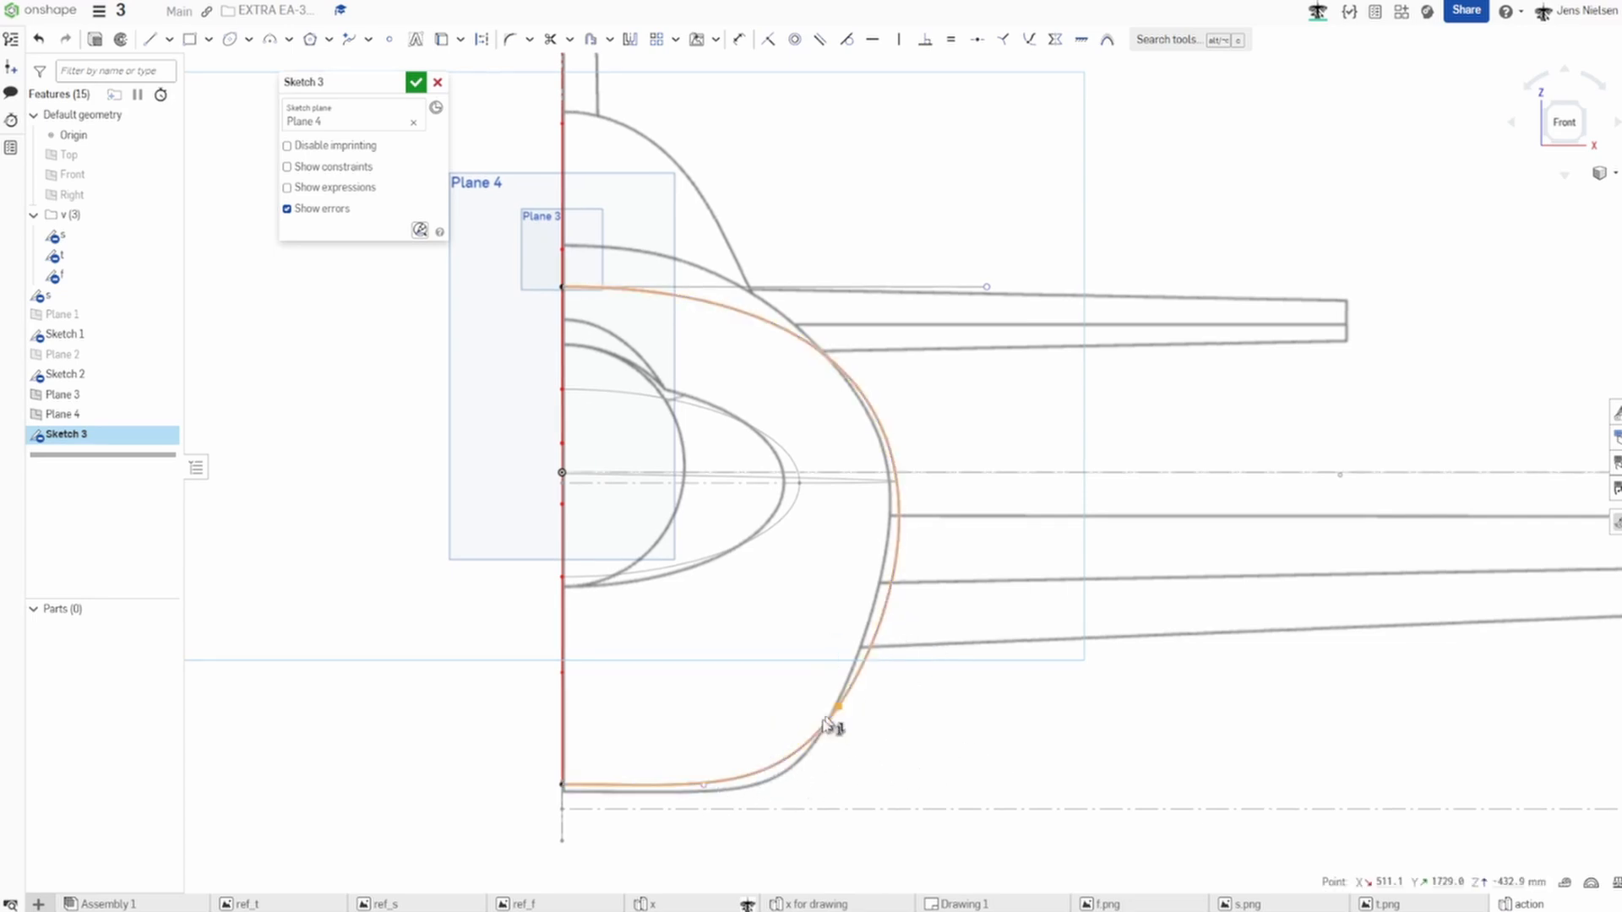
pyautogui.moveTo(706, 790)
pyautogui.mouseDown()
pyautogui.moveTo(720, 791)
pyautogui.moveTo(705, 794)
pyautogui.mouseUp()
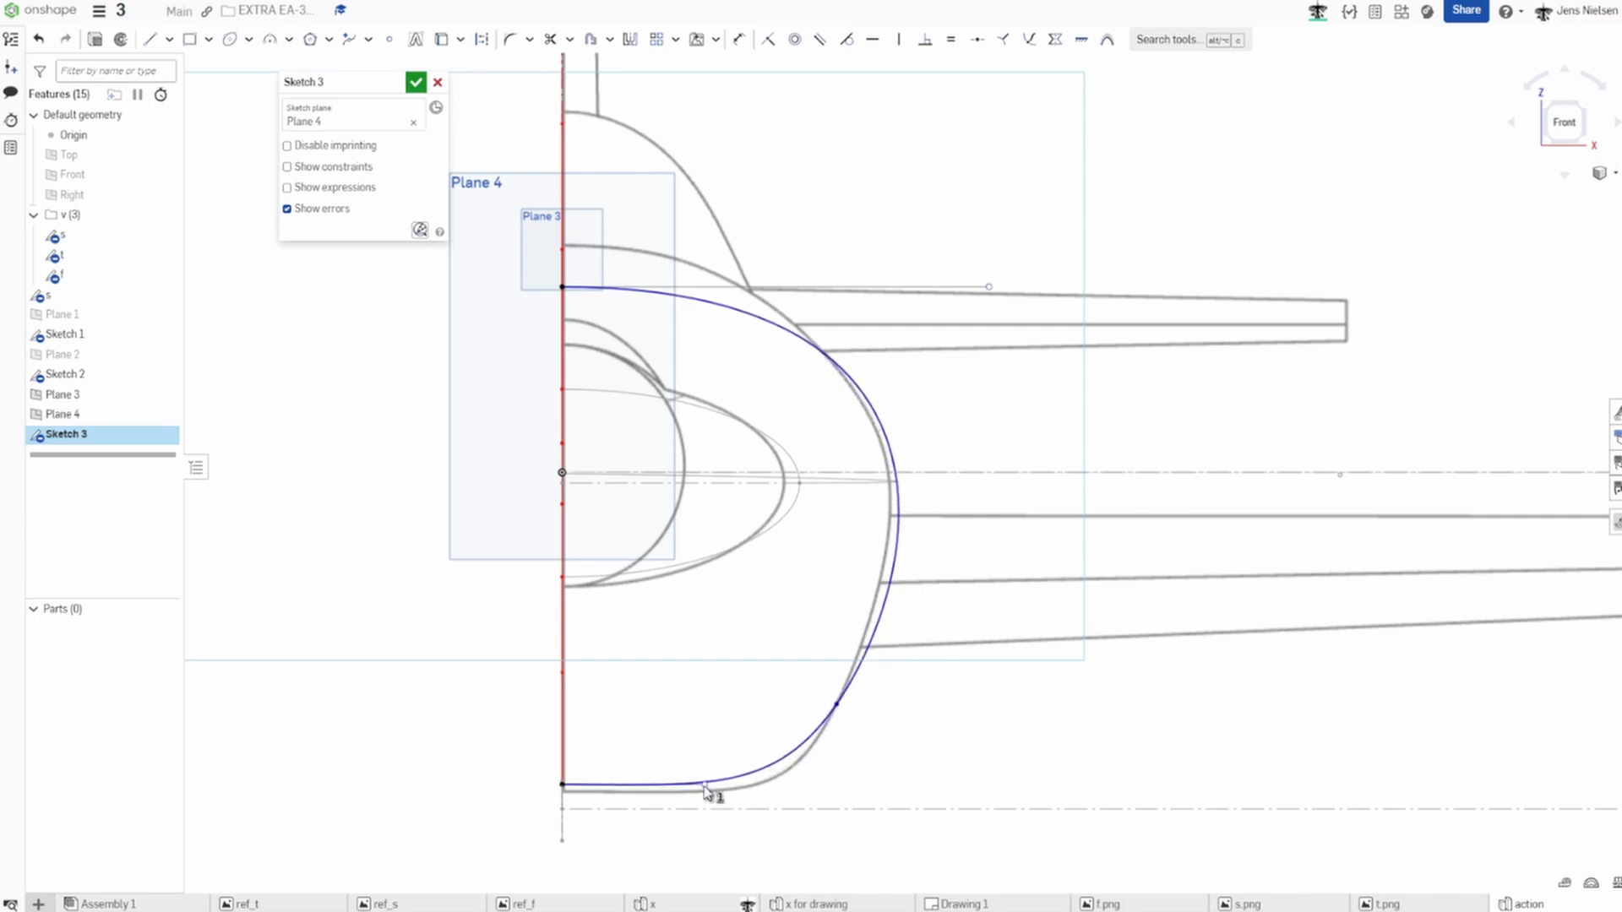
pyautogui.scroll(-2, 945, 728)
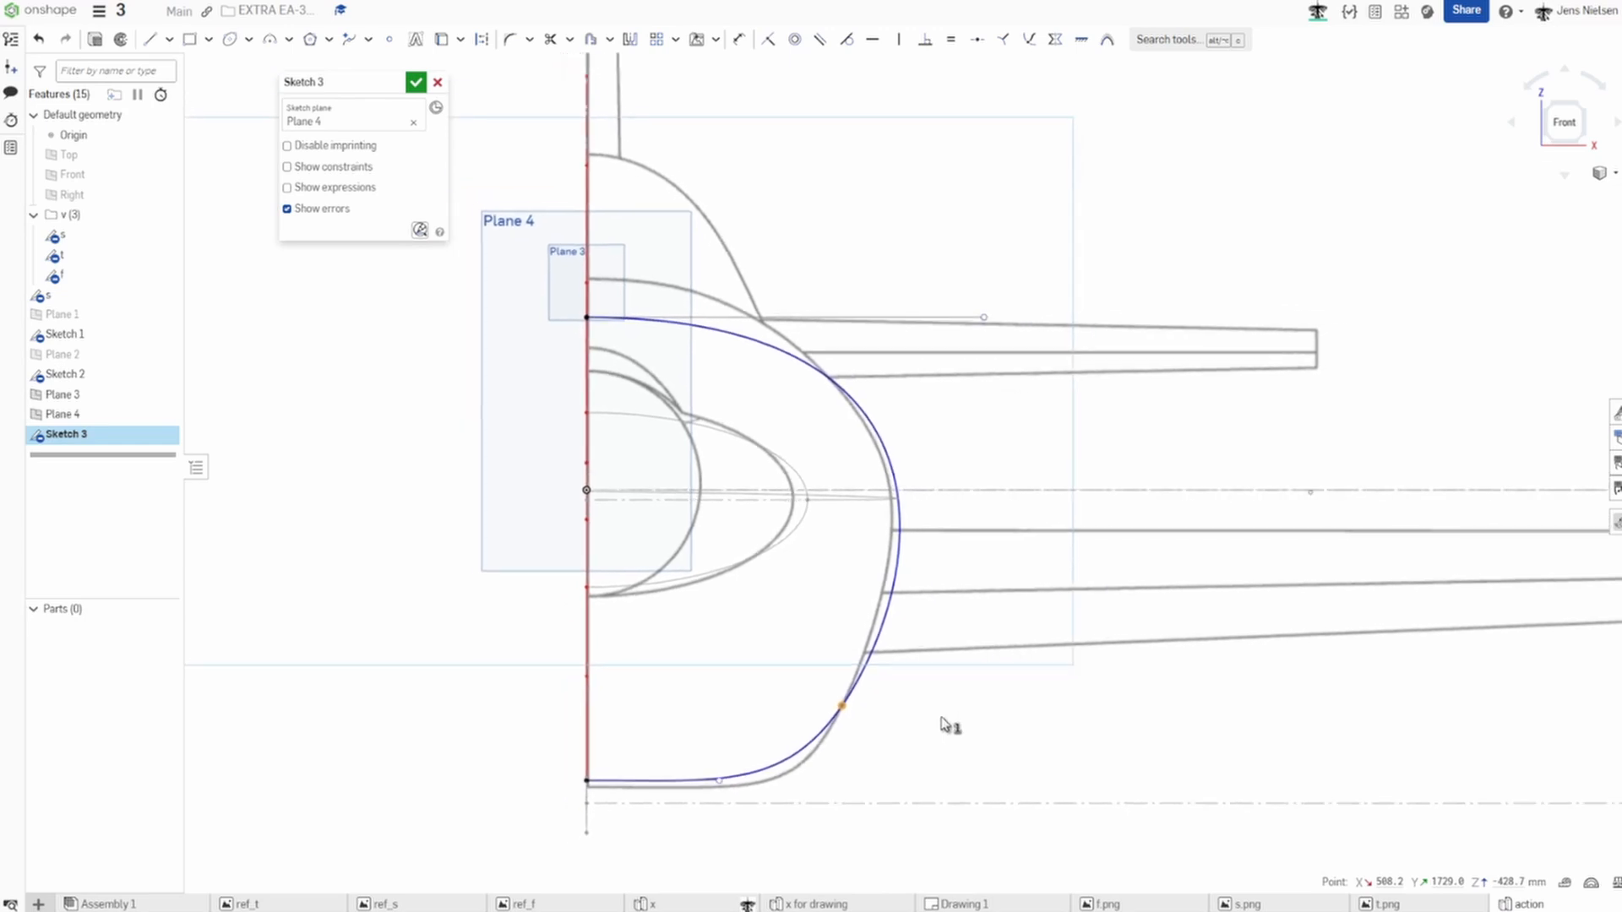
pyautogui.scroll(-1, 945, 728)
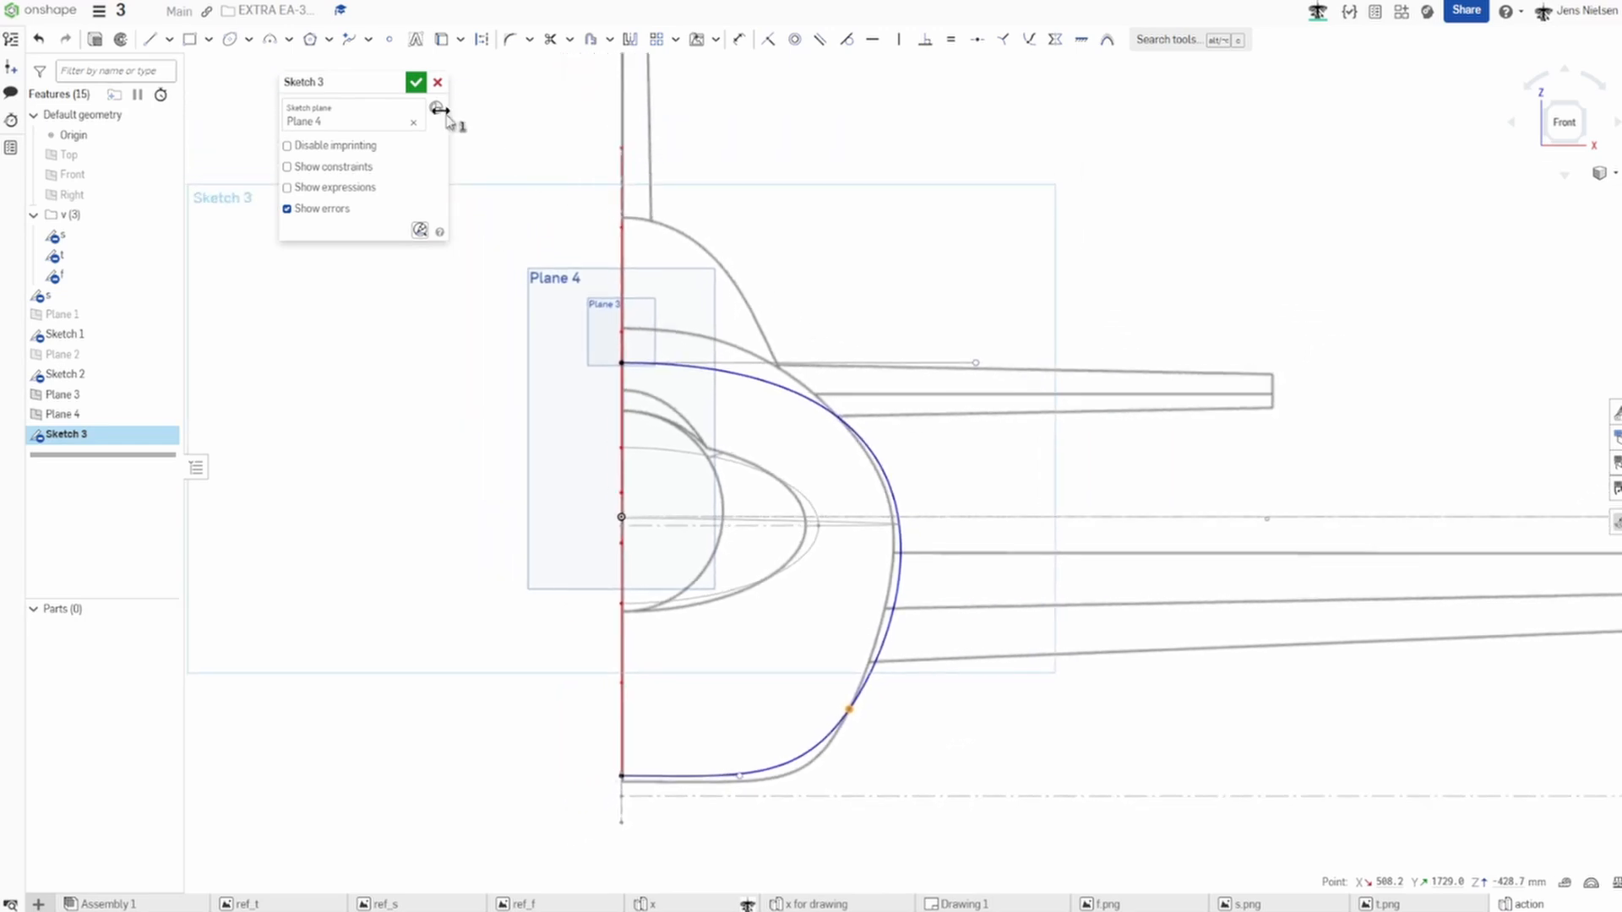
pyautogui.click(416, 82)
# Start a new sketch on Plane 3 at the canopy's front vertex.
pyautogui.scroll(-2, 1090, 291)
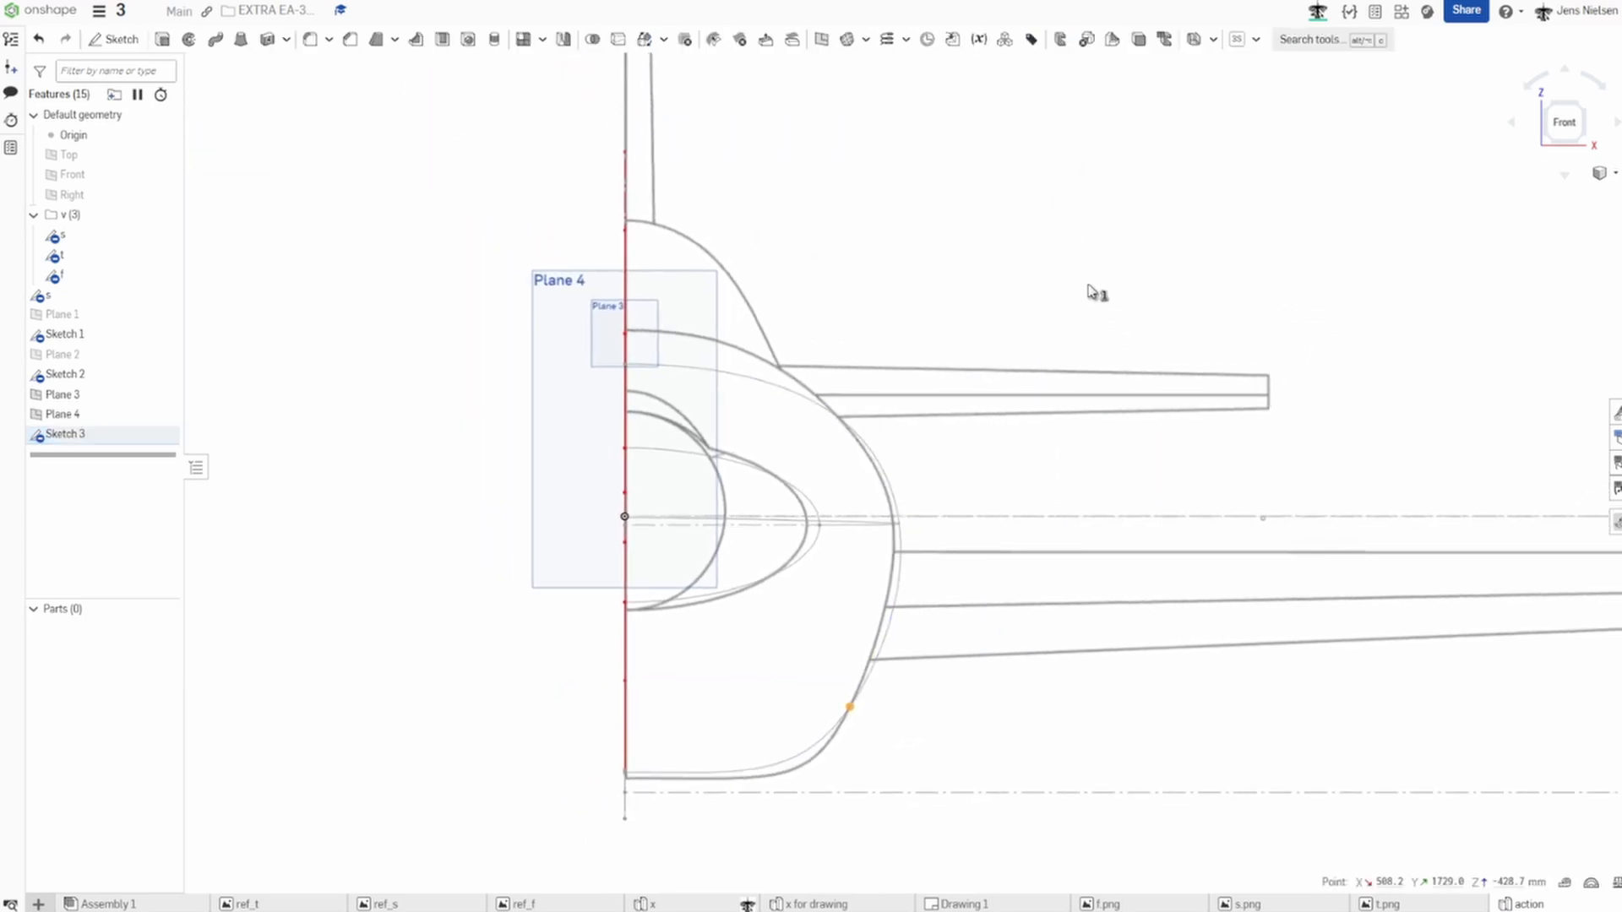
pyautogui.moveTo(1089, 287); pyautogui.dragTo(1060, 302, button='right')
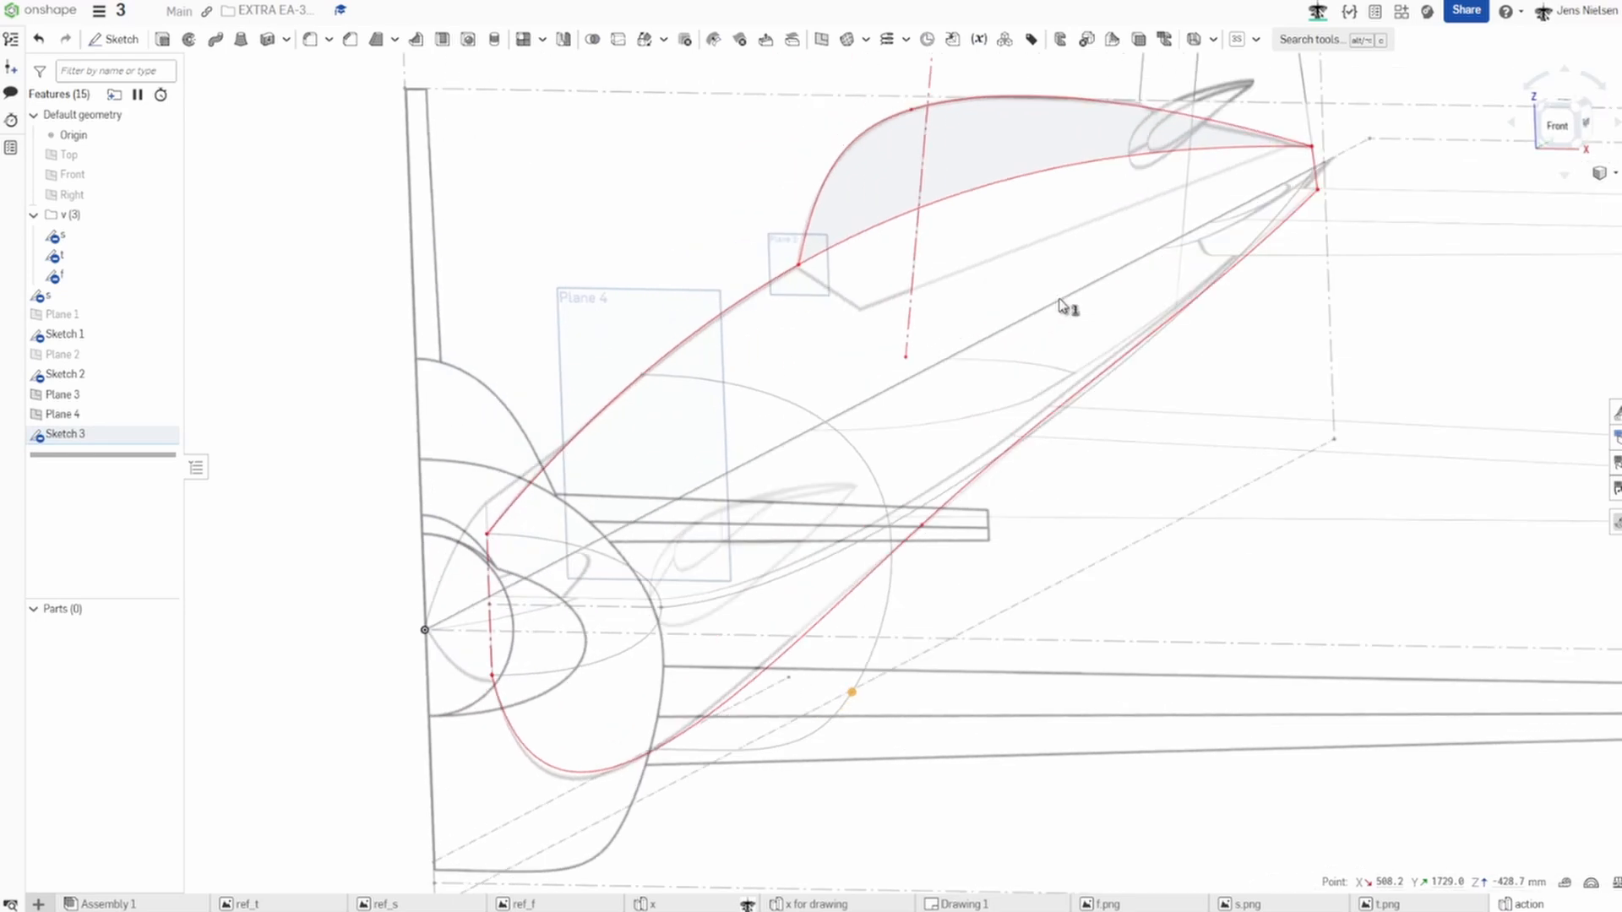
pyautogui.scroll(-2, 1049, 309)
pyautogui.scroll(-2, 980, 473)
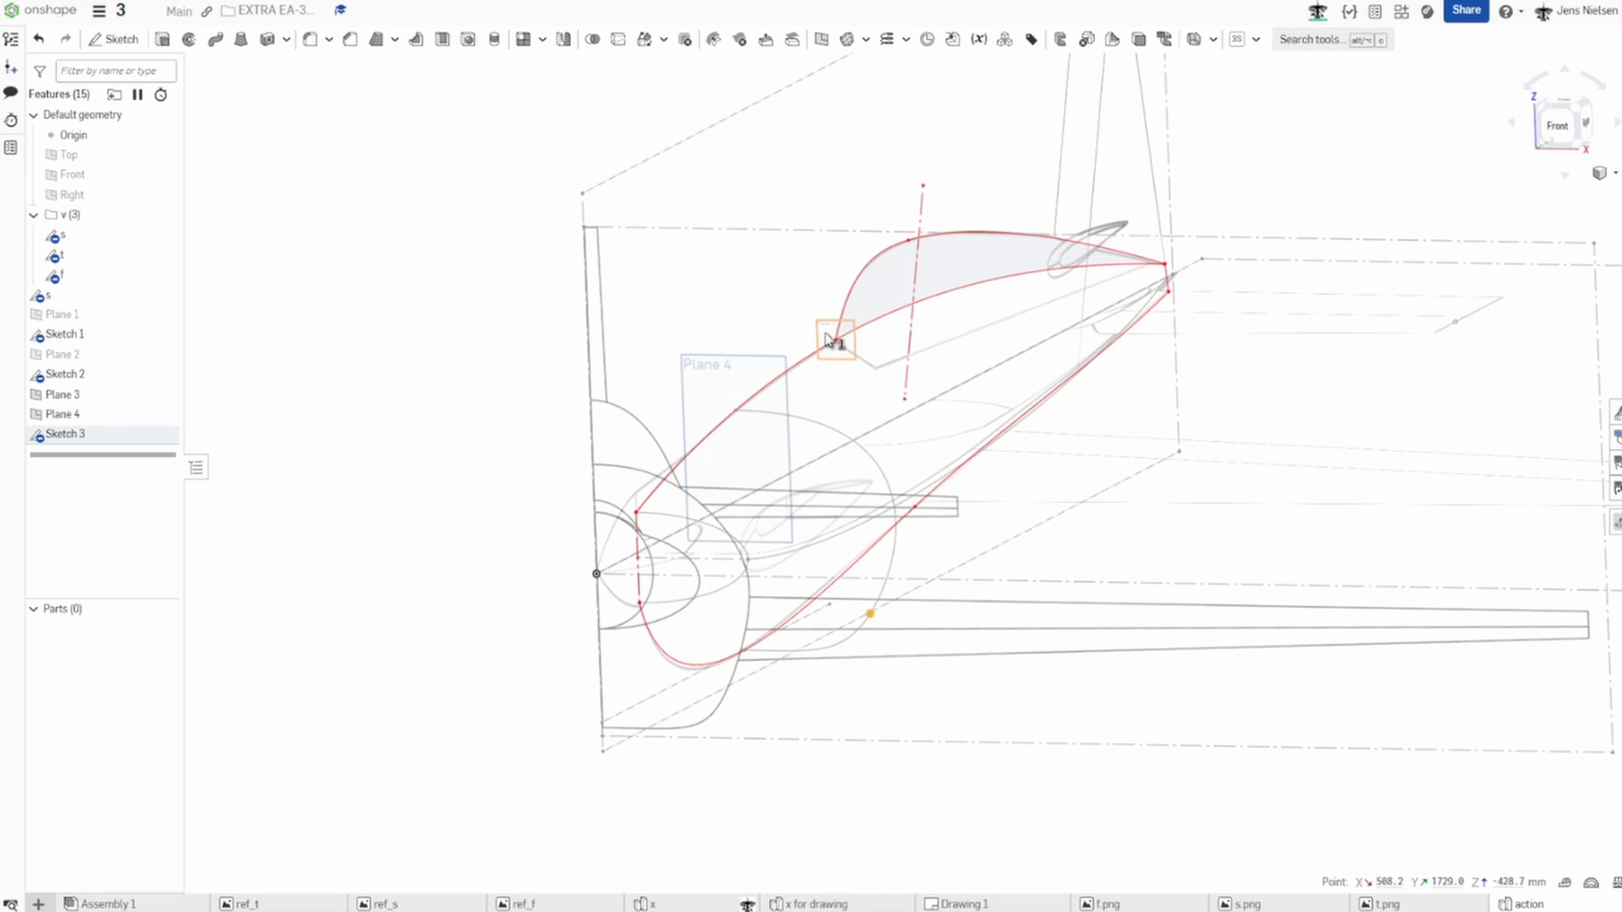
pyautogui.click(828, 341)
pyautogui.press('s')
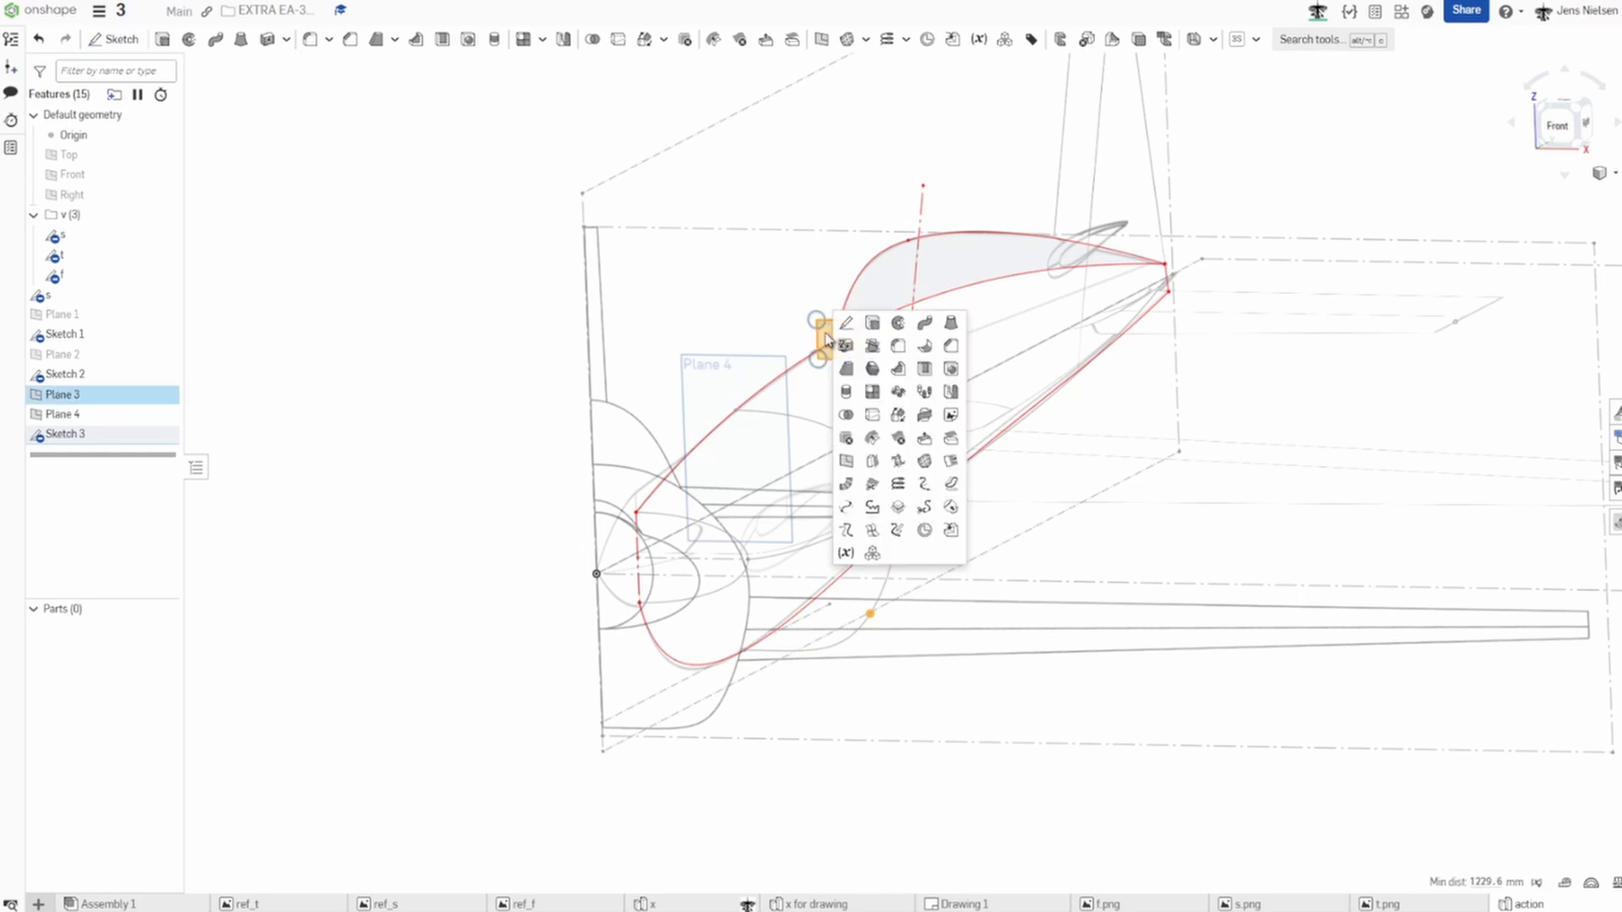
pyautogui.click(847, 326)
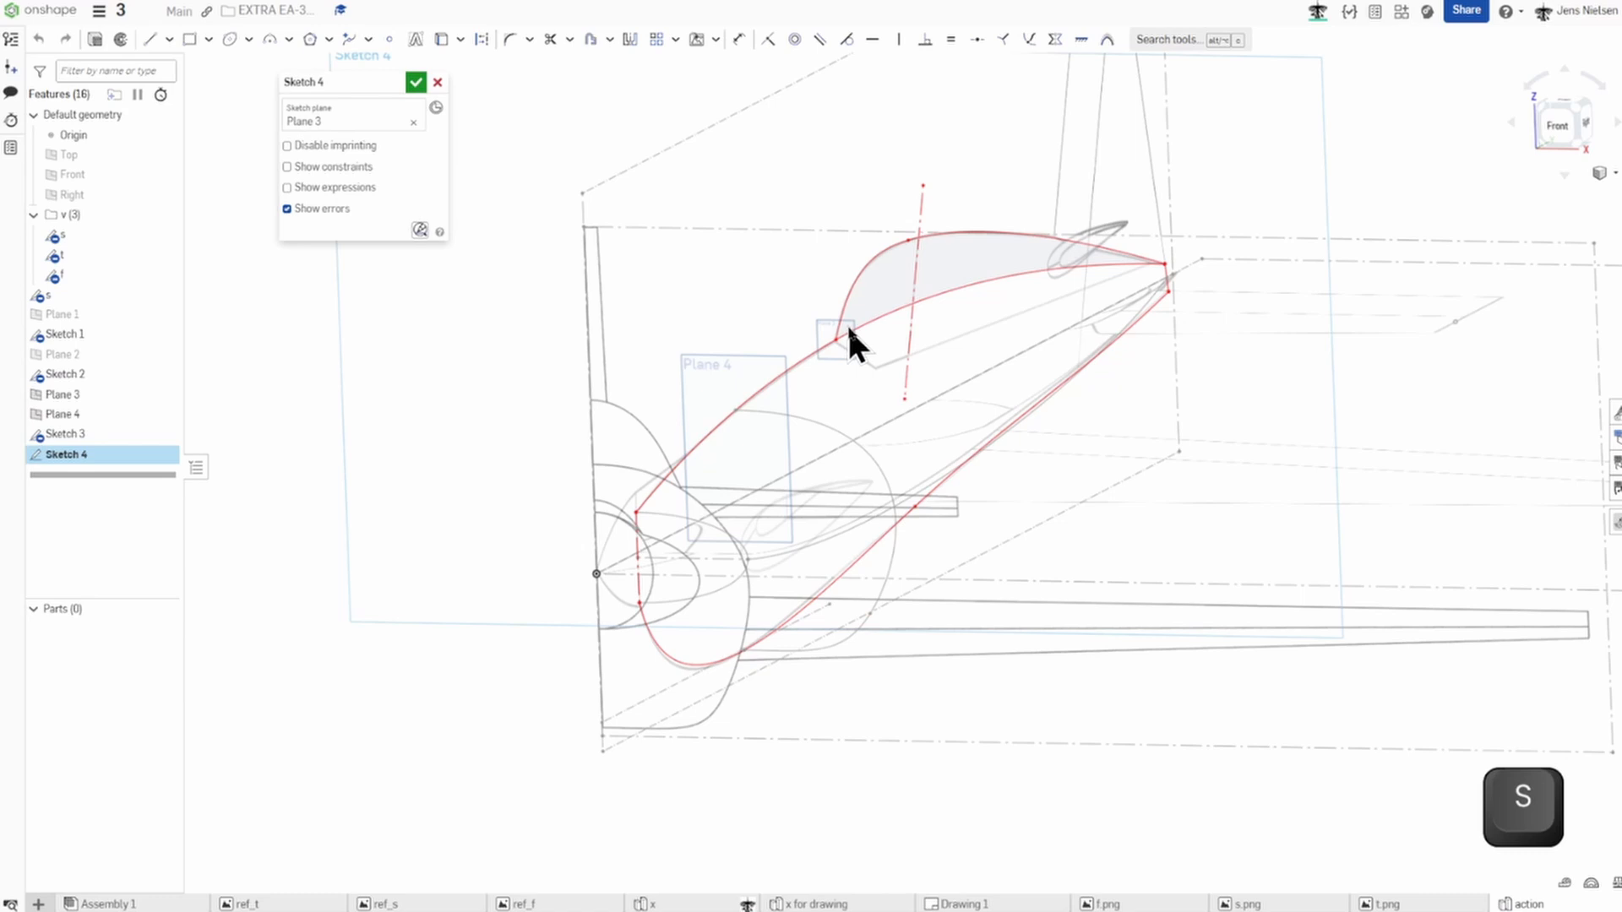
pyautogui.moveTo(1053, 479); pyautogui.dragTo(1056, 482, button='right')
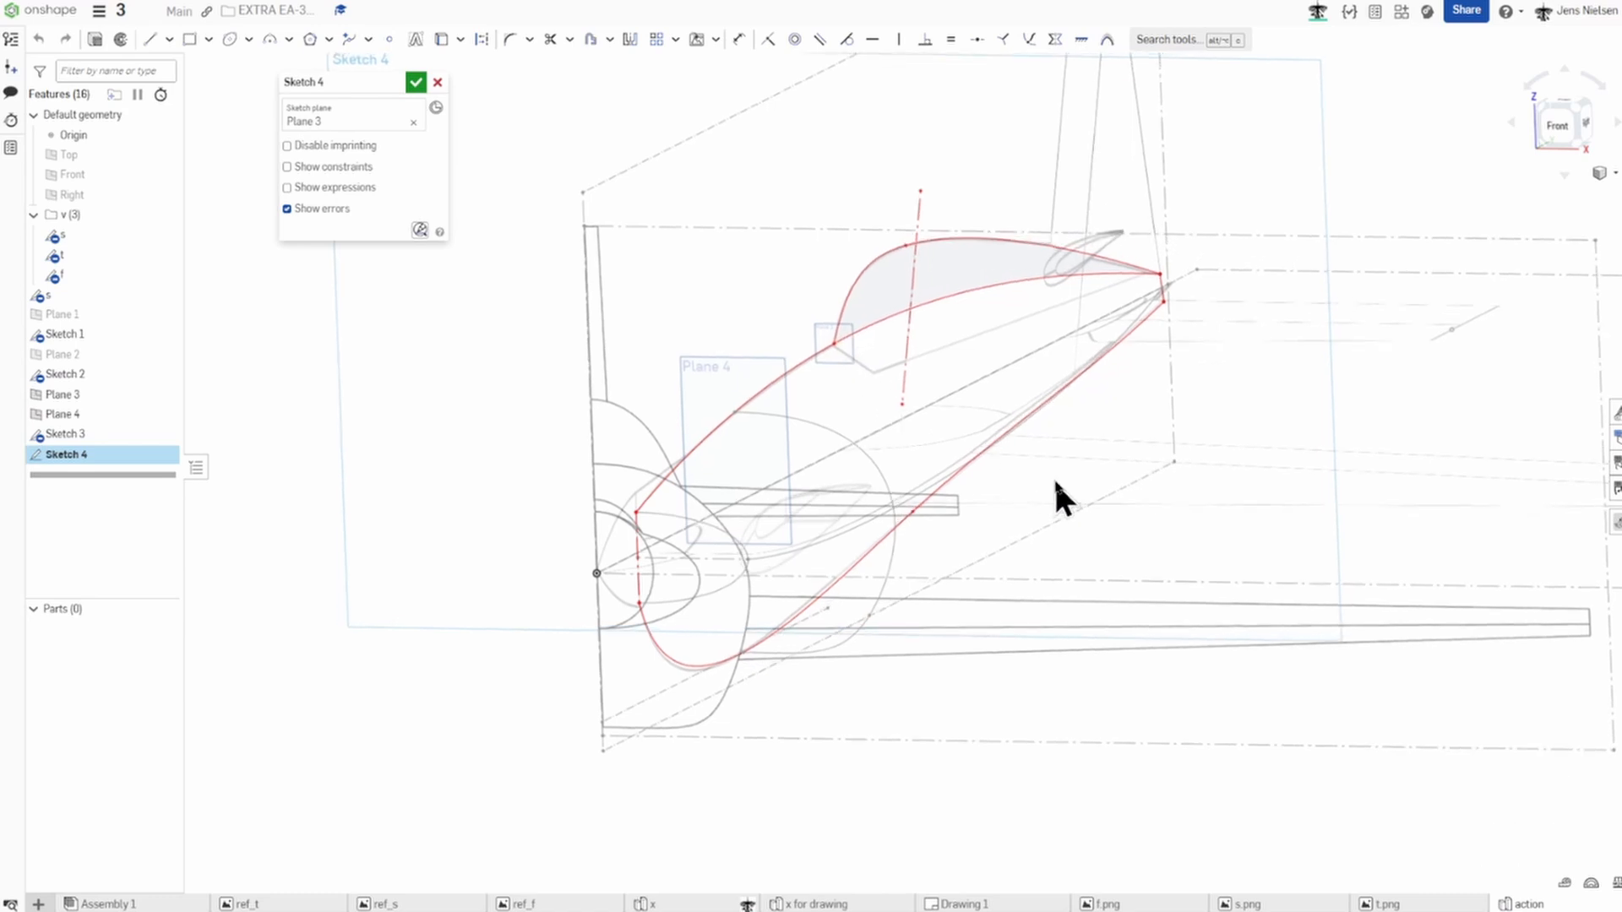
pyautogui.press('s')
pyautogui.click(1126, 517)
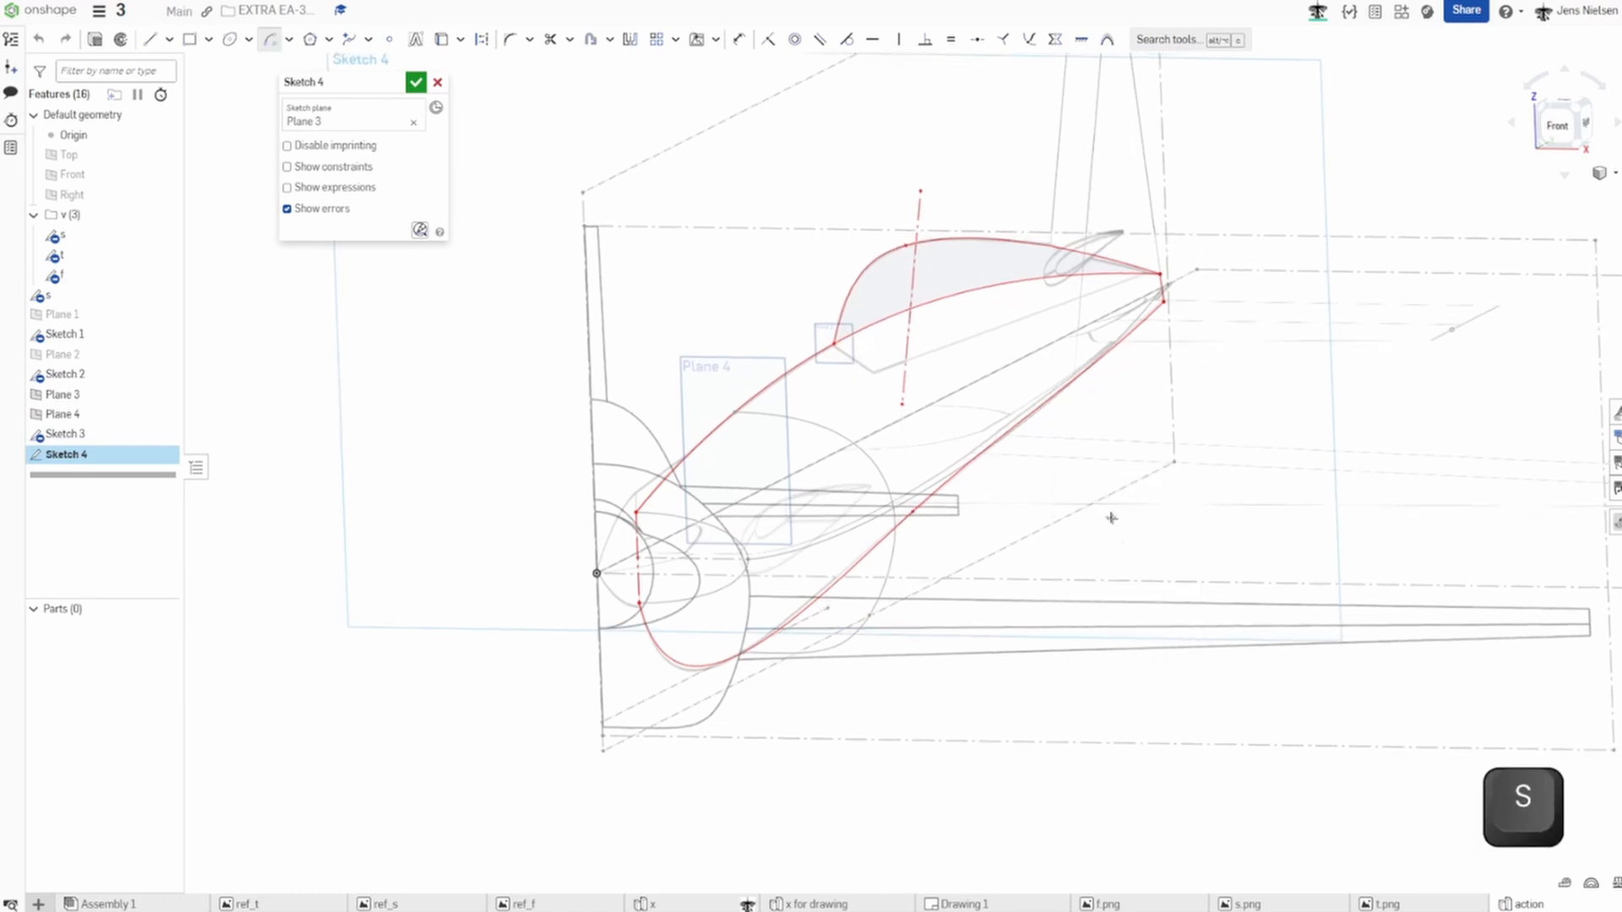
pyautogui.scroll(5, 891, 418)
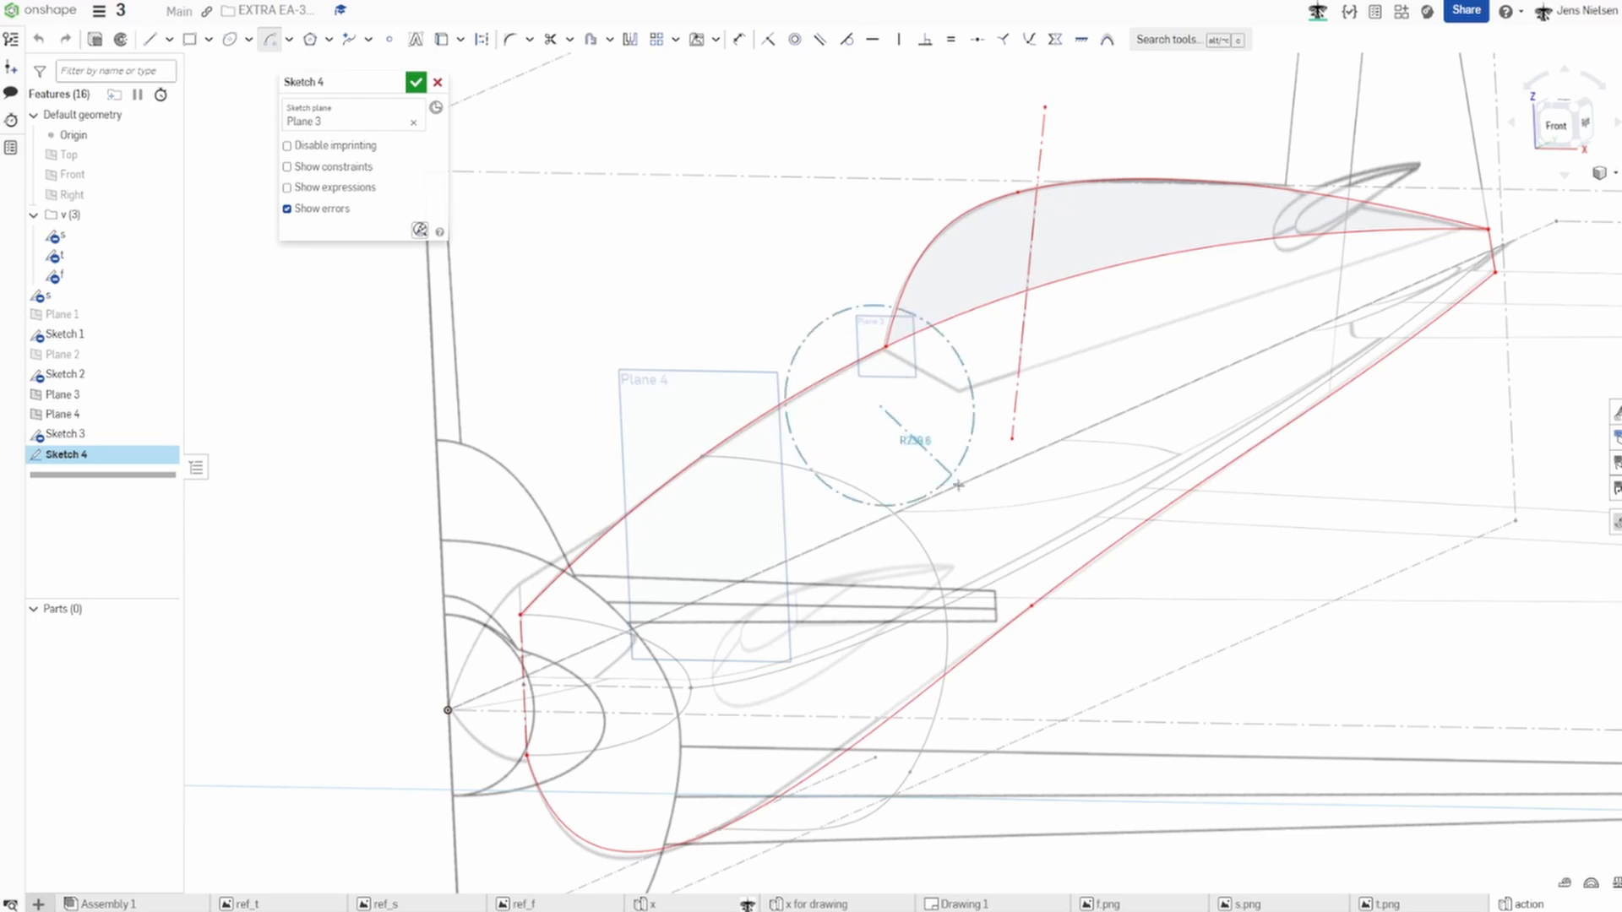
pyautogui.press('Escape')
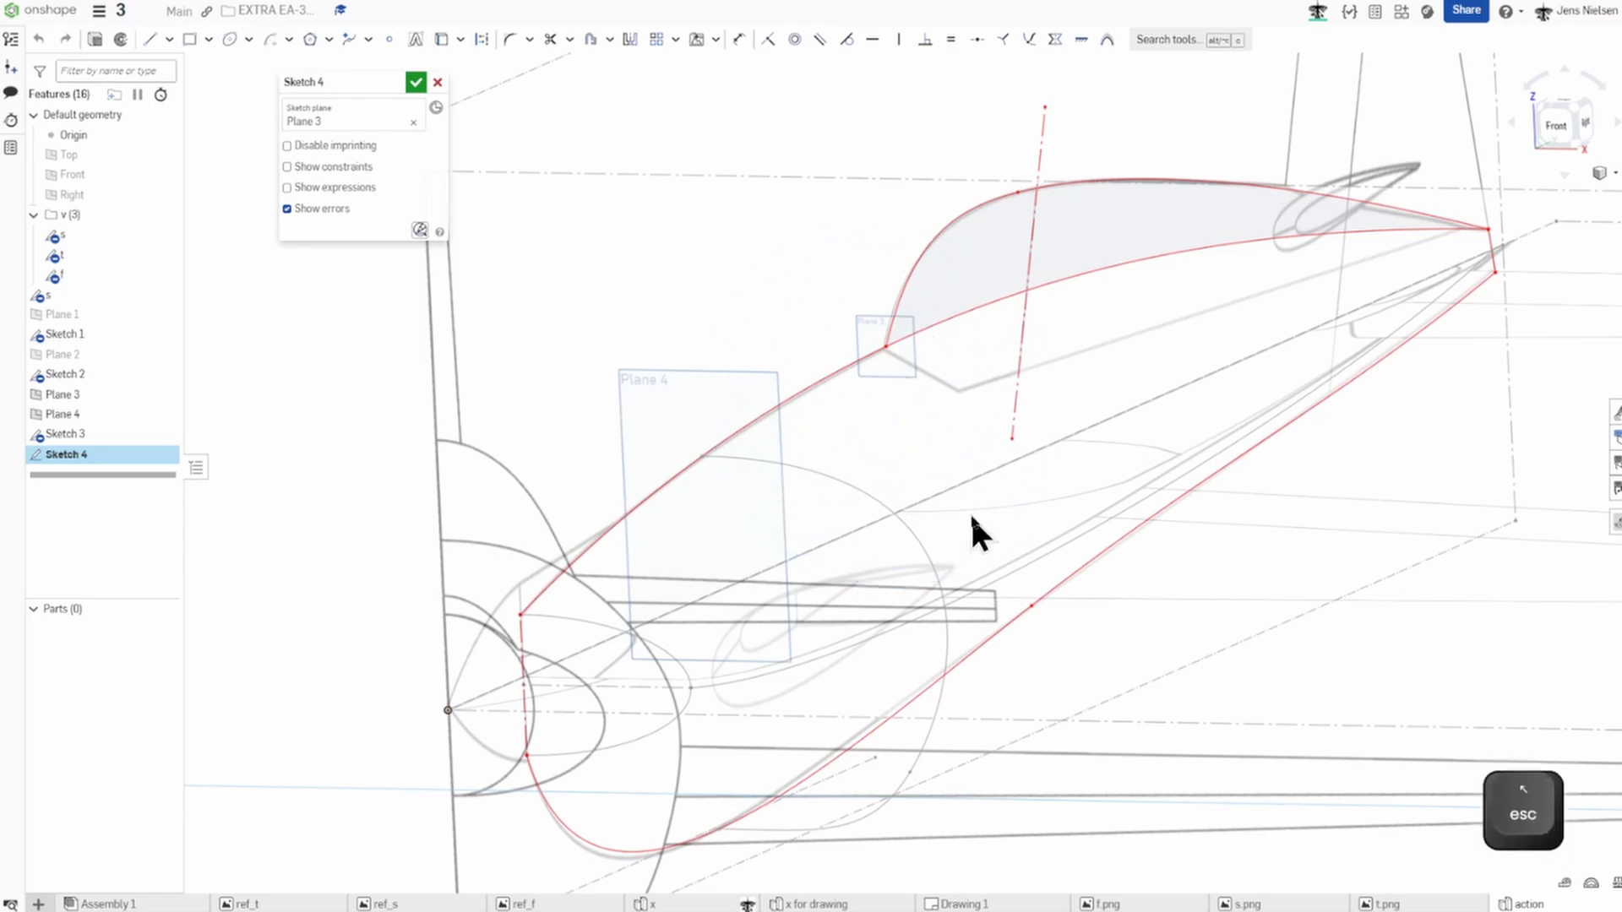
# Draw a two-point spline across the fuselage's side below the canopy's front vertex.
pyautogui.press('s')
pyautogui.click(1034, 573)
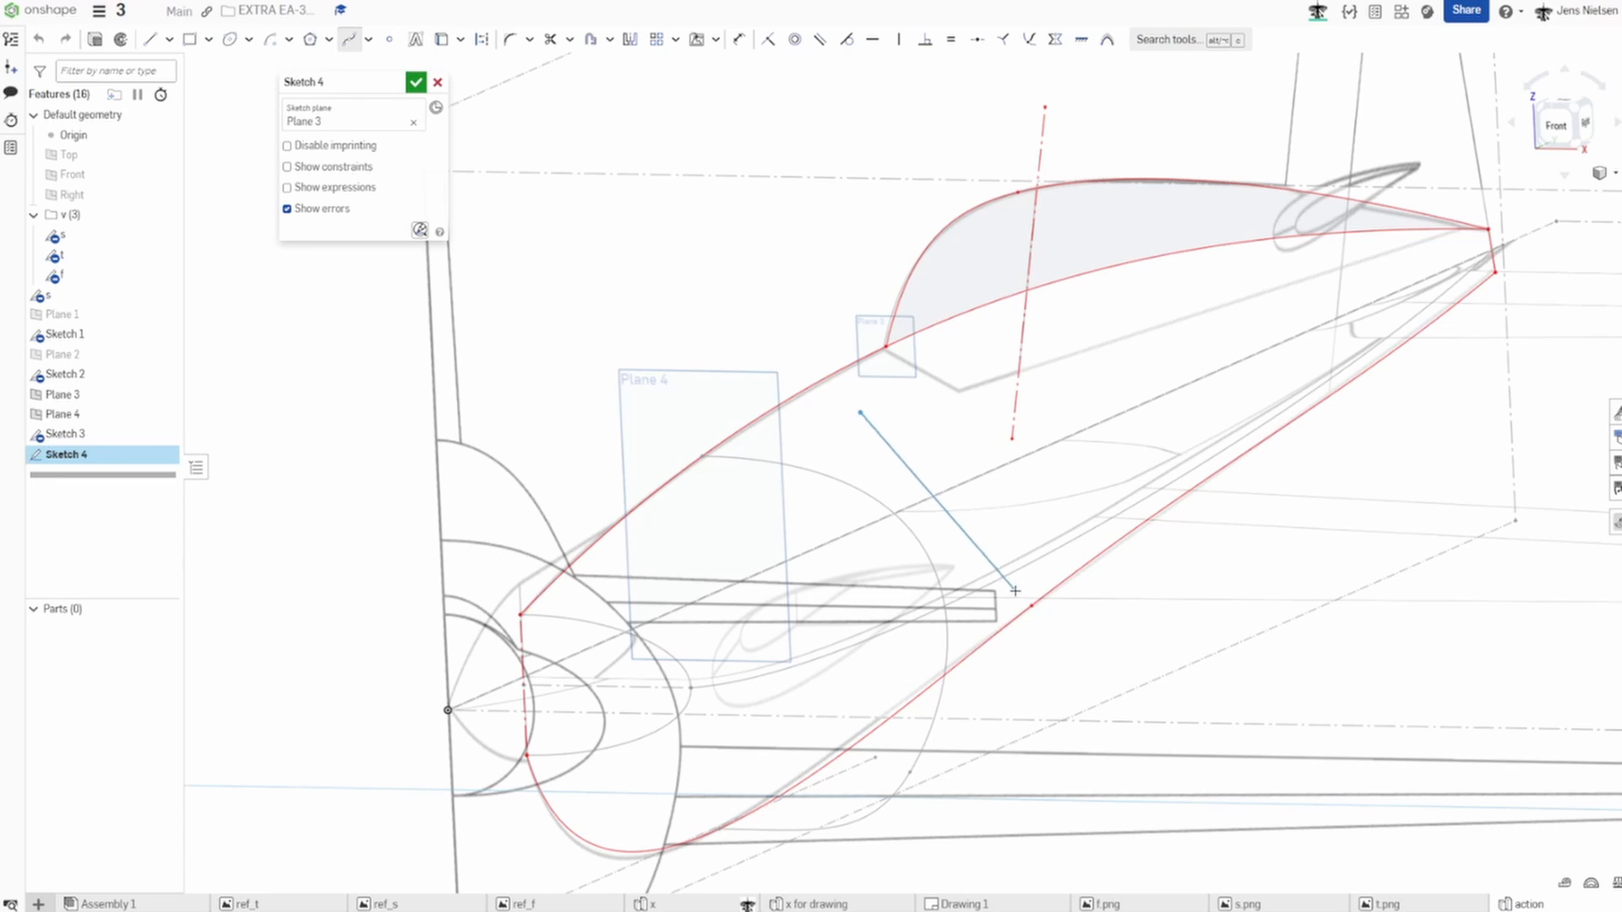
pyautogui.click(1015, 591)
pyautogui.press('Escape')
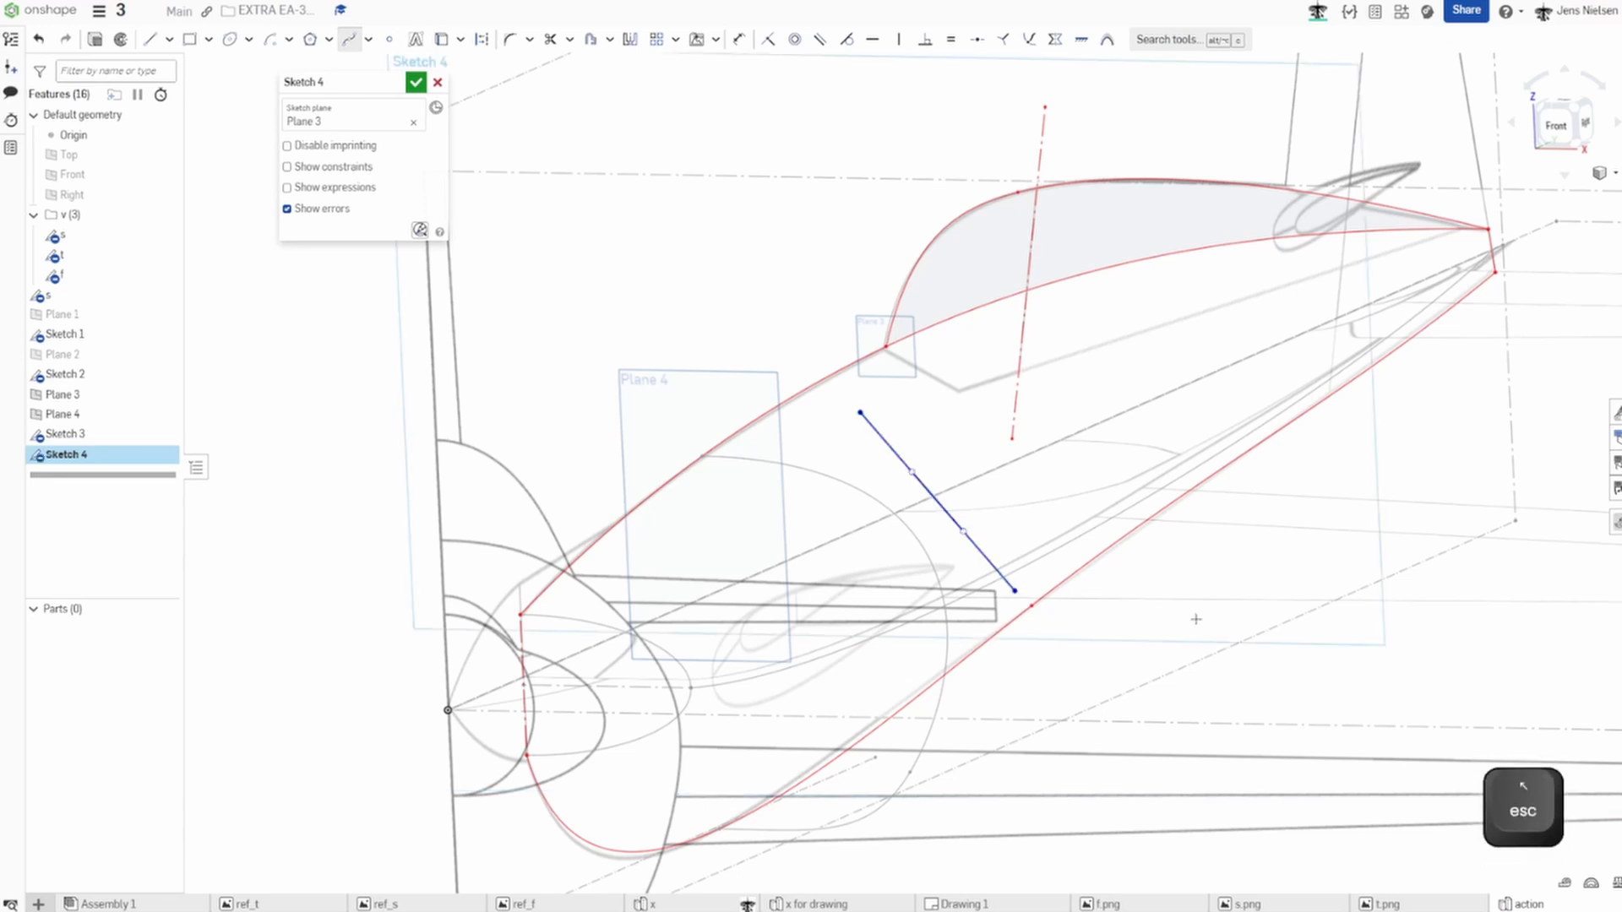
# Apply Pierce constraints from the new spline's endpoints to the fuselage's upper and lower profile curves.
pyautogui.hotkey('shift', 'g')
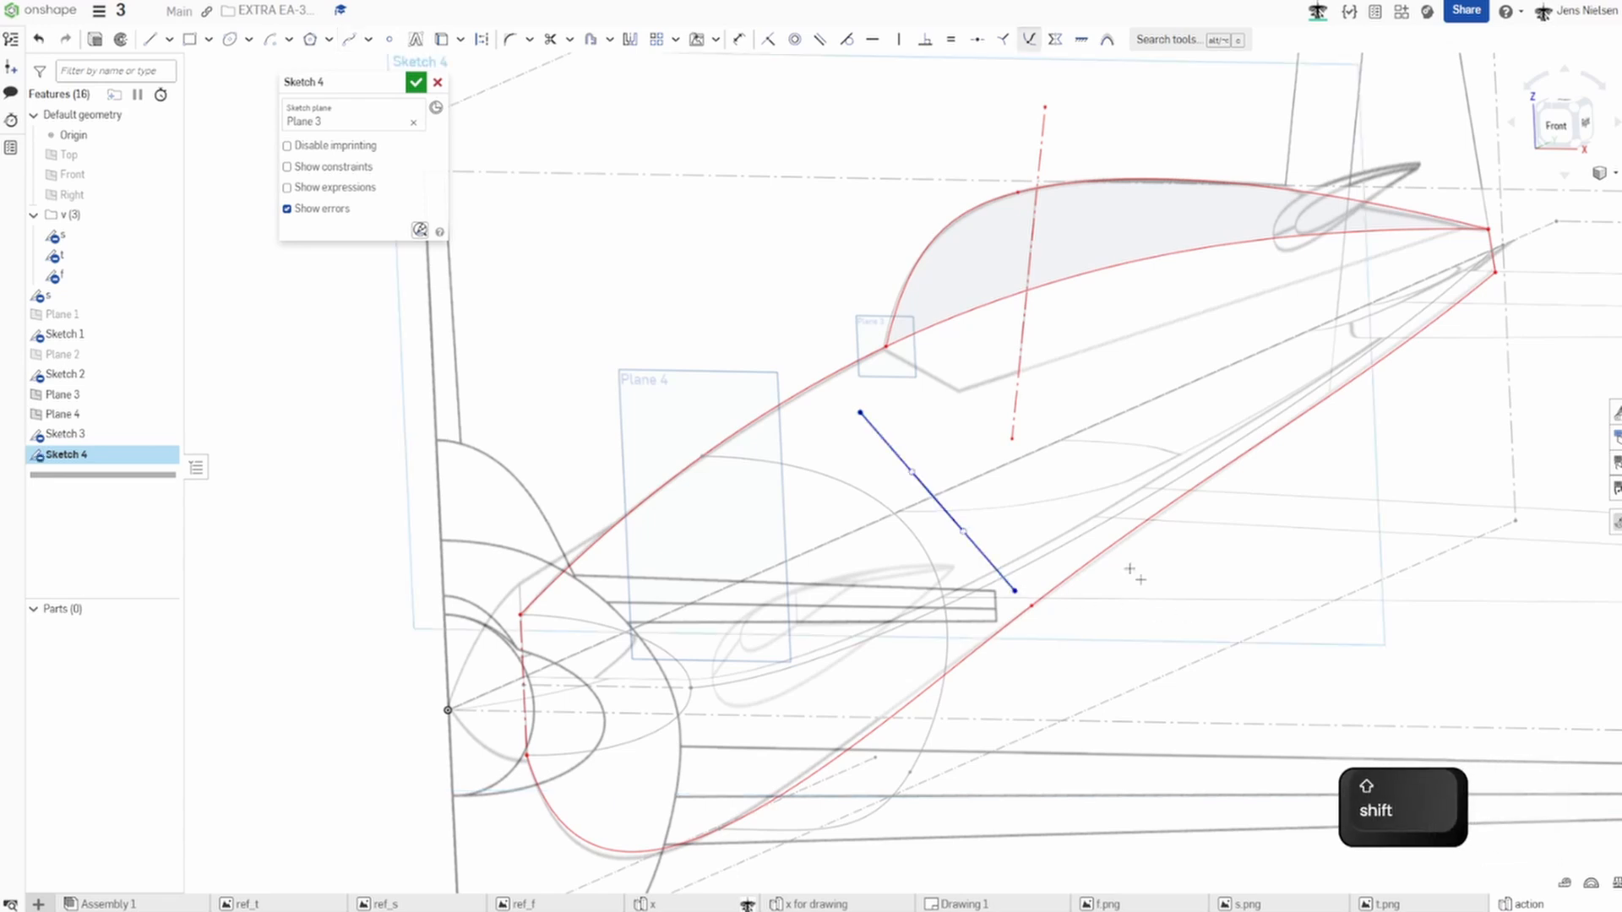
pyautogui.click(859, 411)
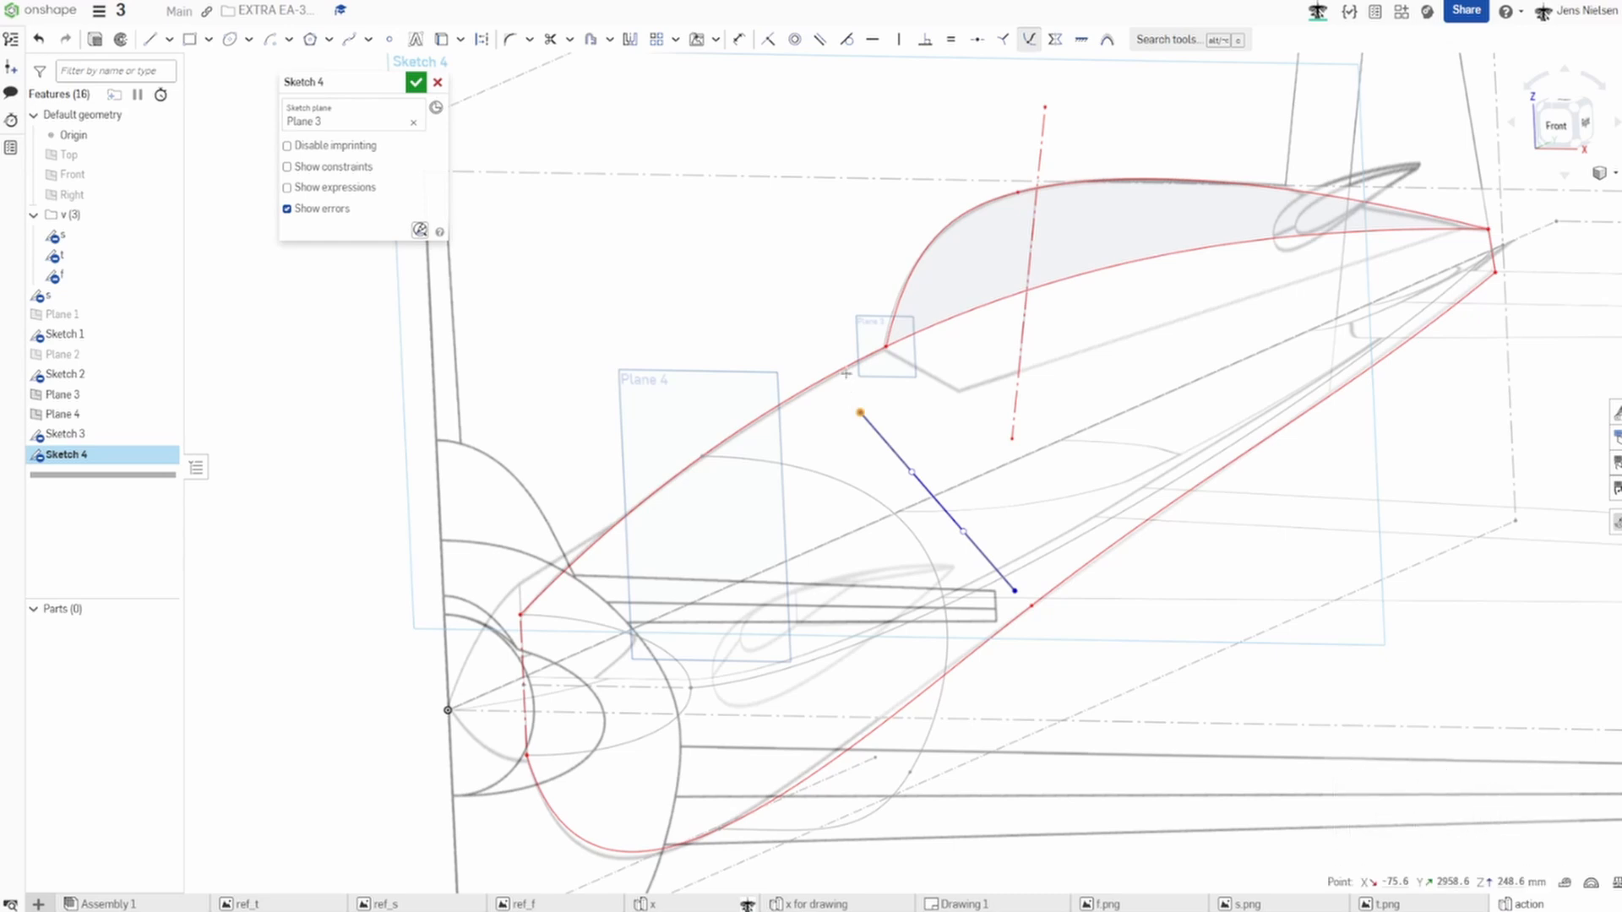
pyautogui.click(854, 365)
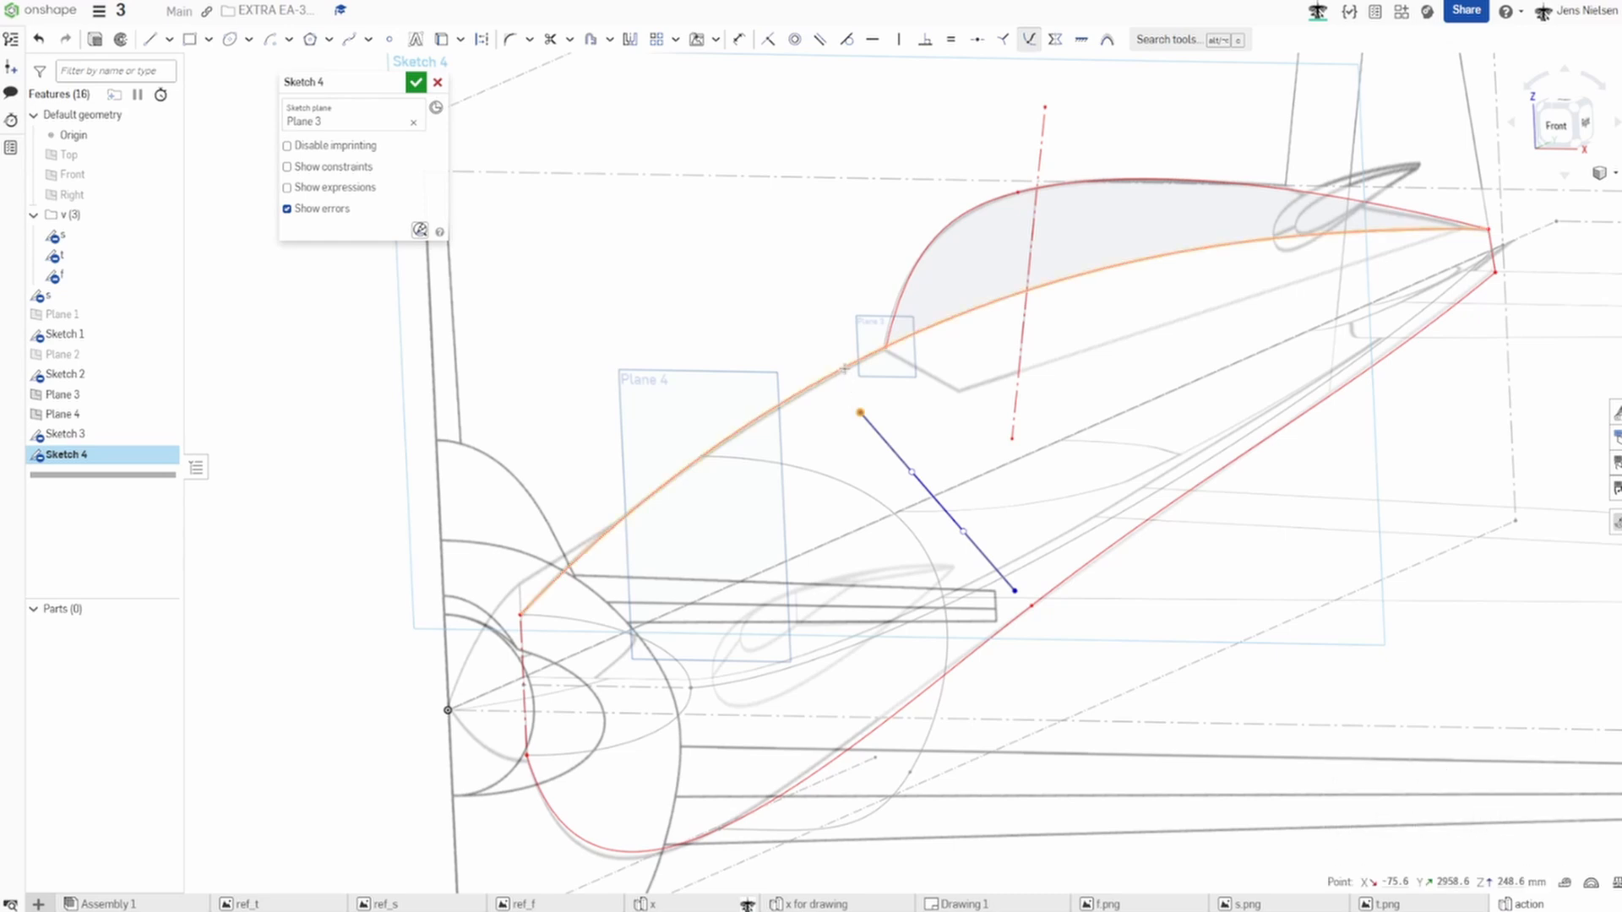
pyautogui.click(1013, 591)
pyautogui.click(1013, 614)
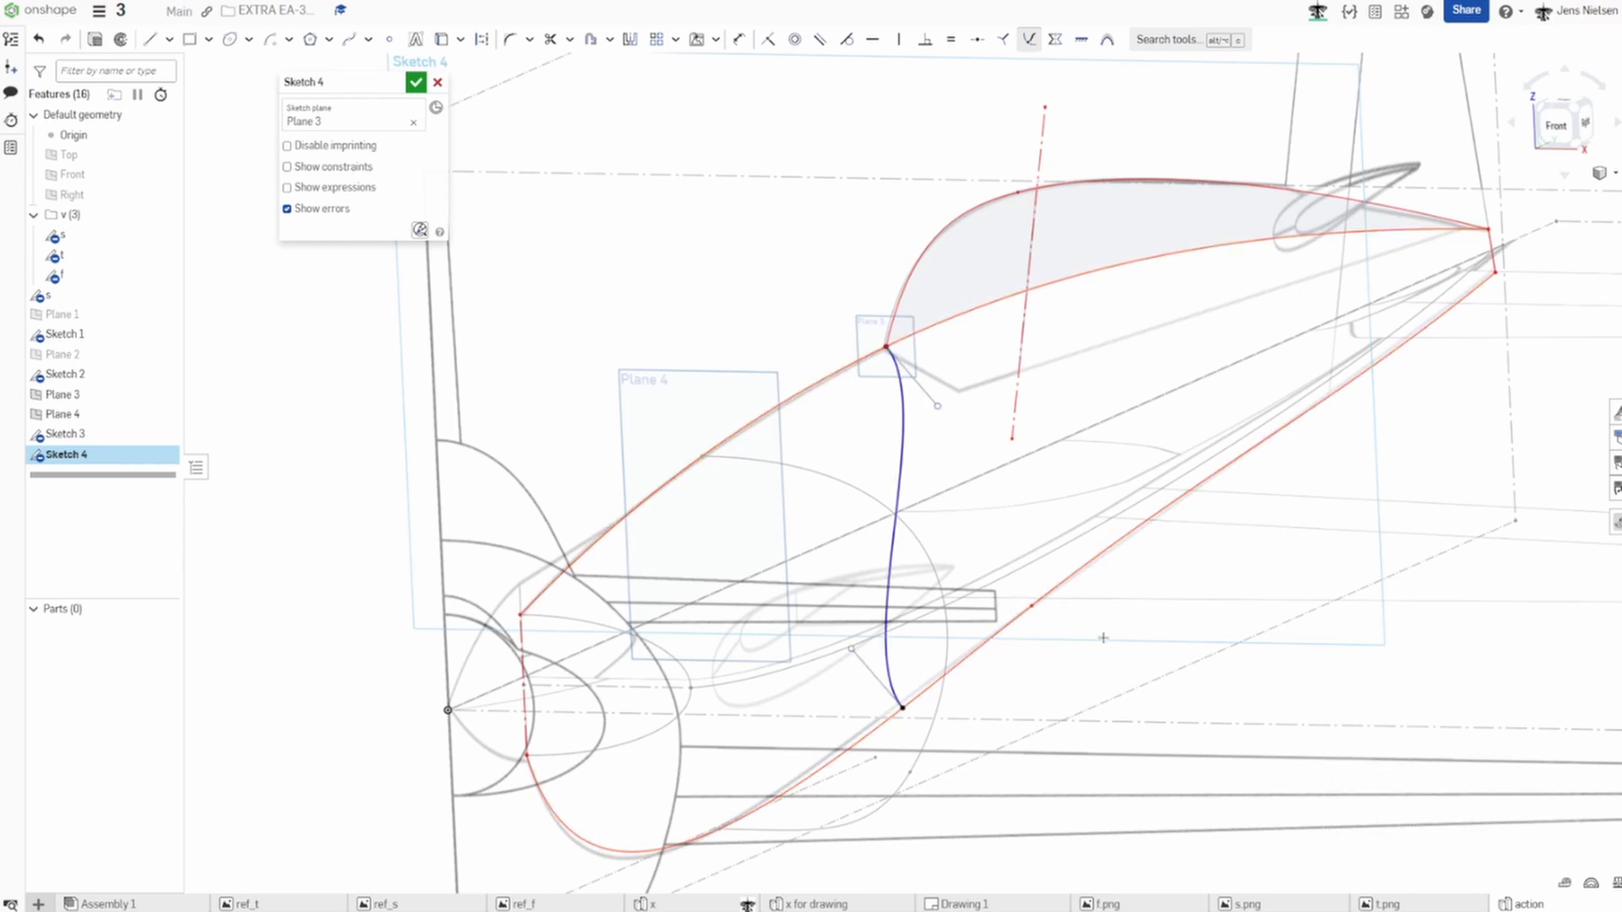
# Swing the spline's lower end handle outward, and constrain both the lower and upper end handles horizontal.
pyautogui.press('Escape')
pyautogui.moveTo(852, 648); pyautogui.dragTo(970, 687)
pyautogui.click(953, 702)
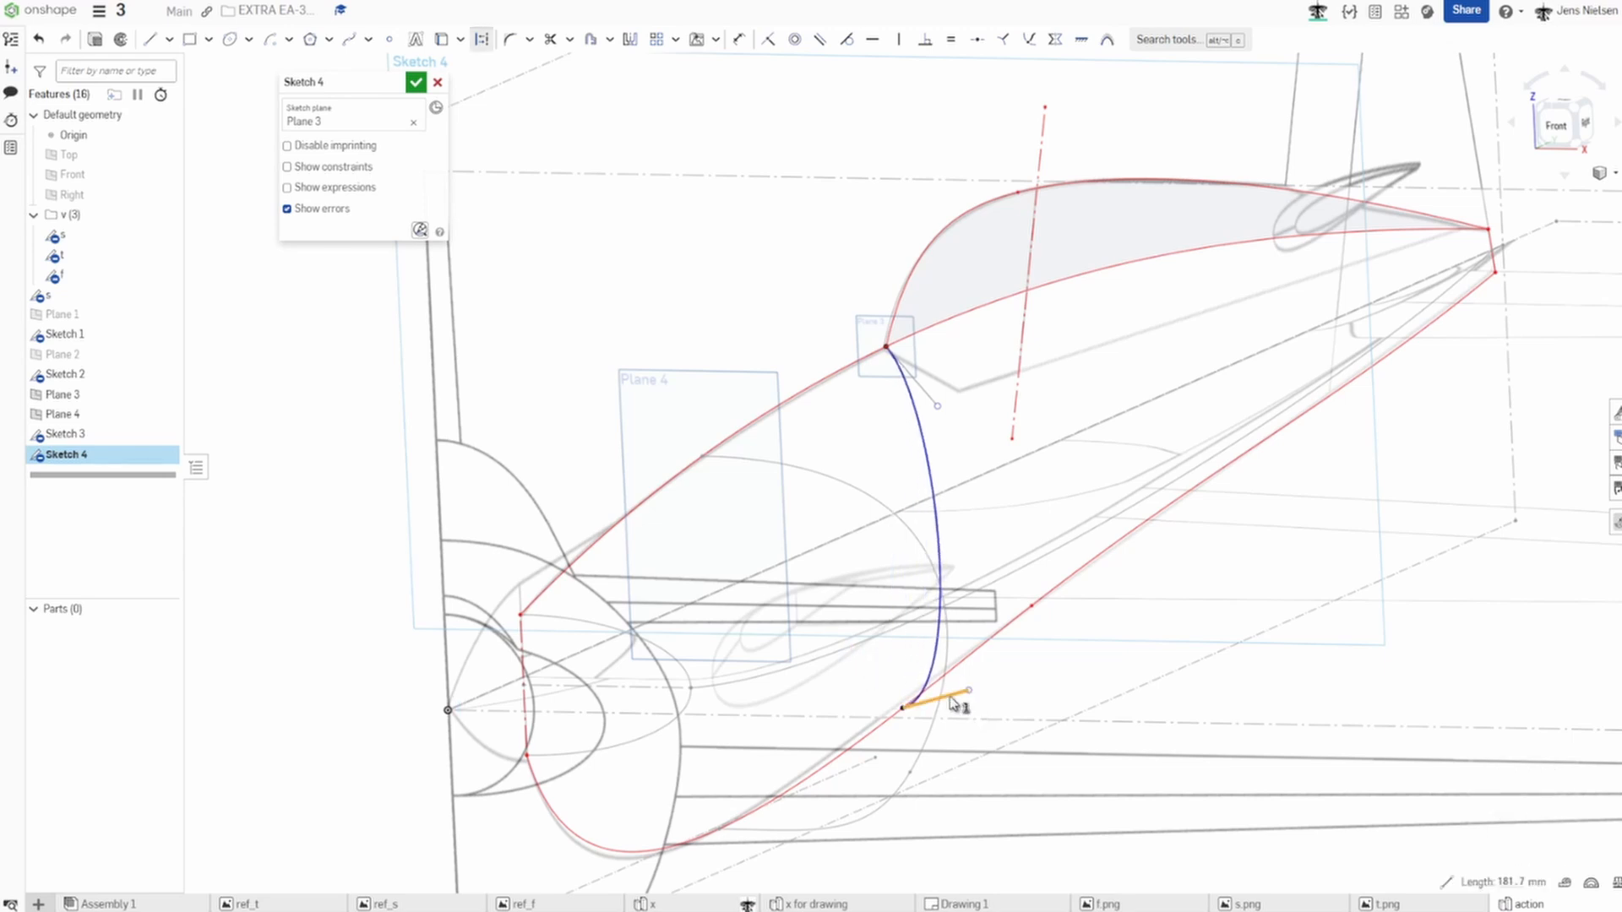
pyautogui.press('h')
pyautogui.click(922, 395)
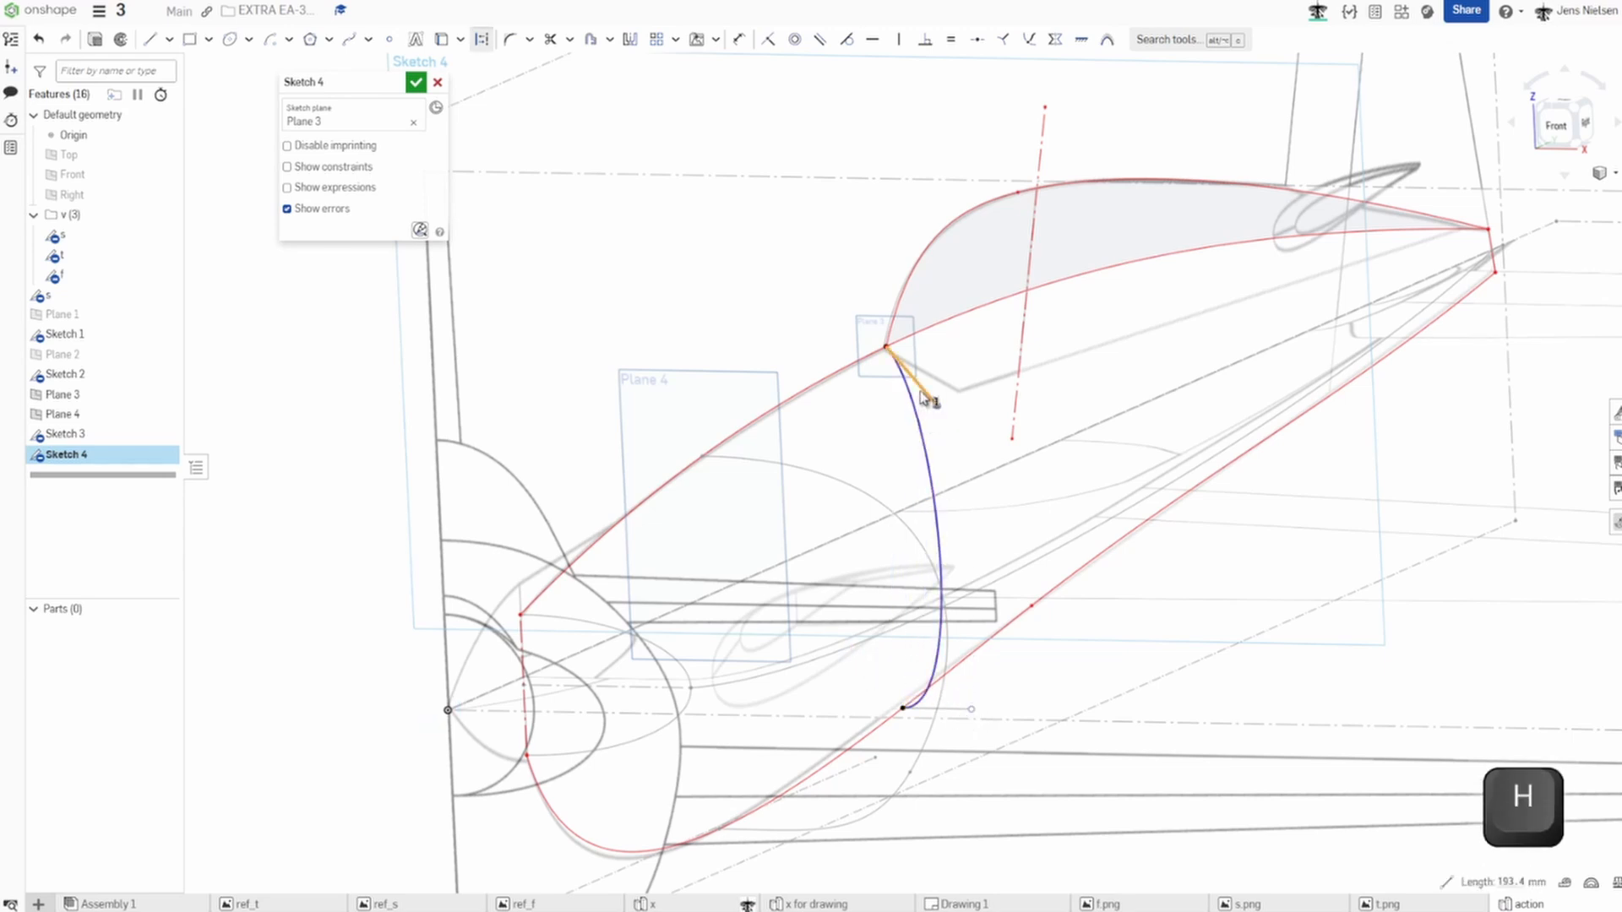
pyautogui.press('h')
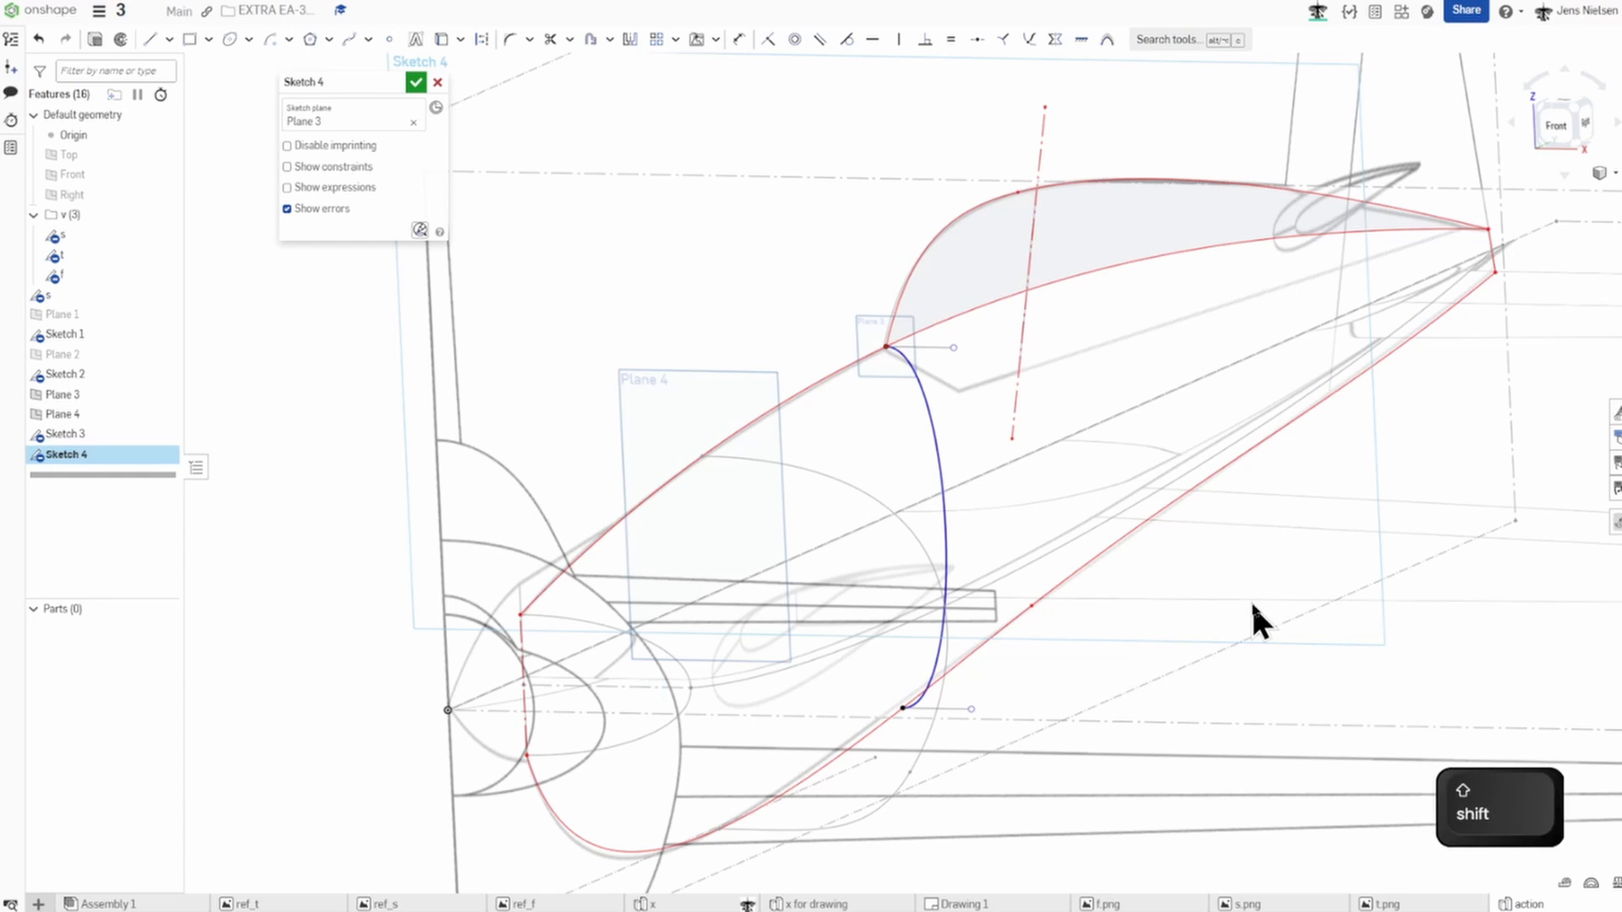
# Pierce the Sketch 4 spline to the fuselage's side guide curve and fine-tune its tangent handles in the front view.
pyautogui.hotkey('shift', 'g')
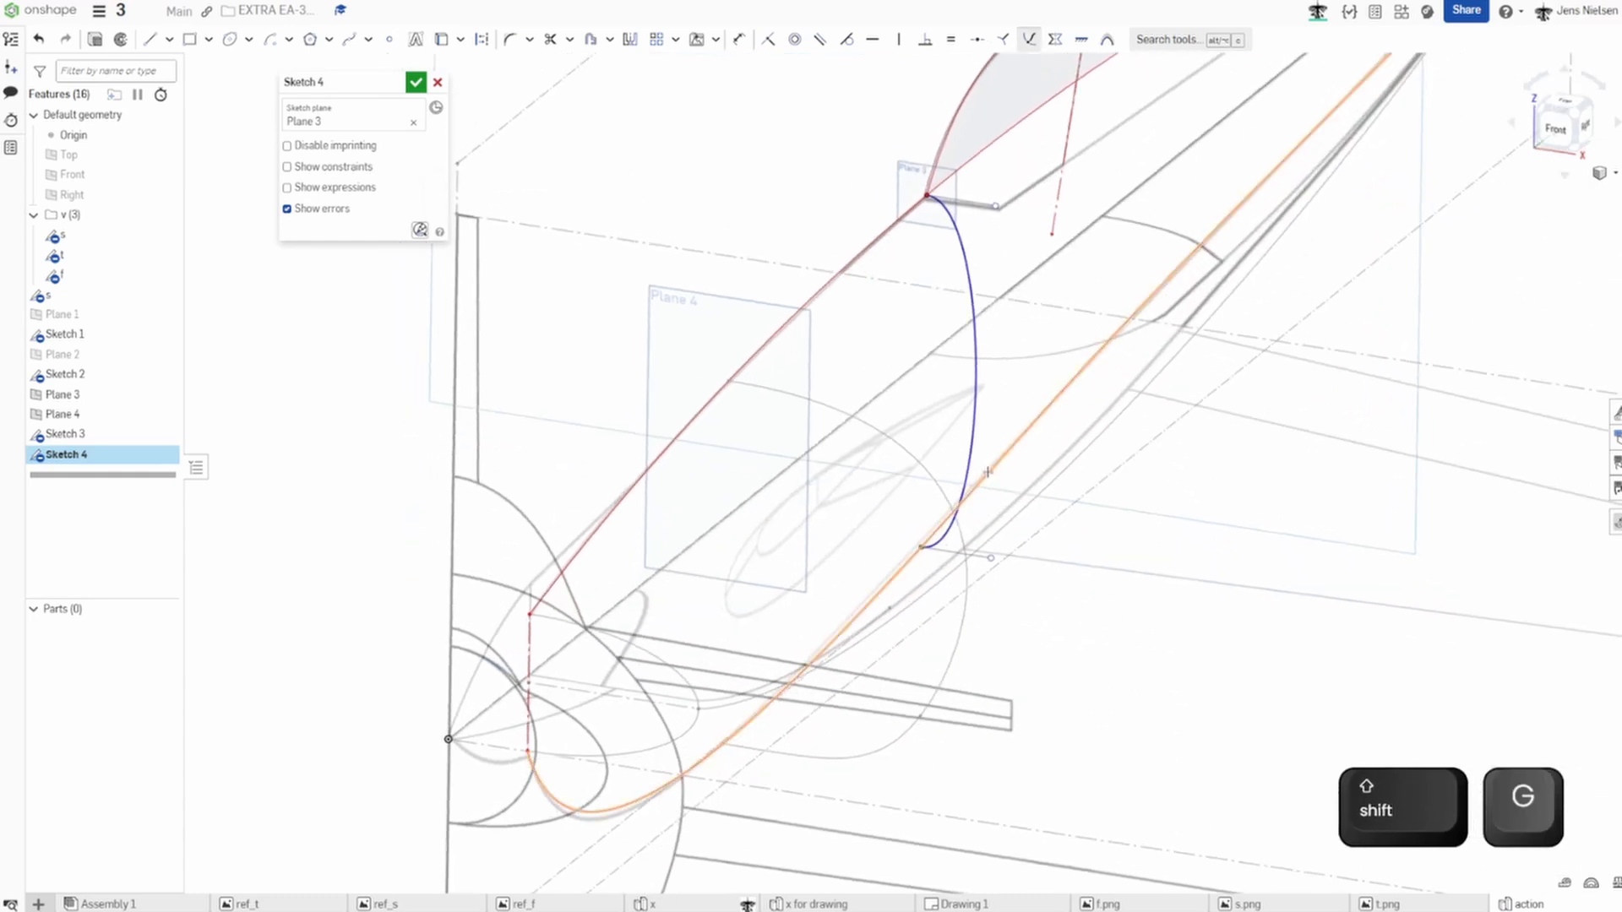
pyautogui.click(980, 469)
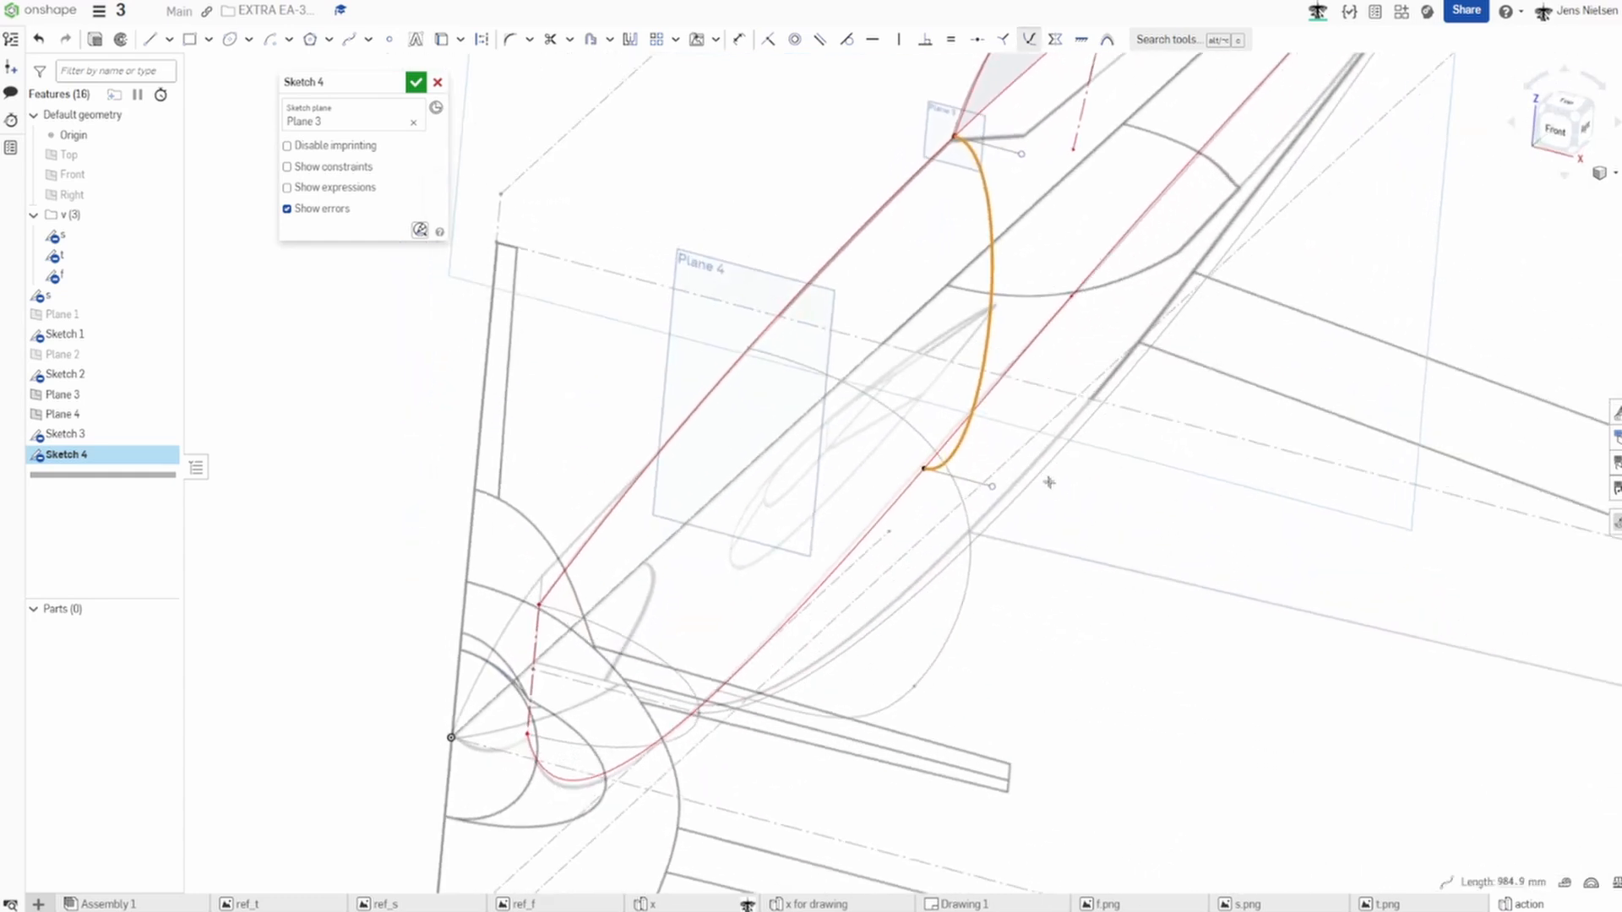
pyautogui.moveTo(987, 507); pyautogui.dragTo(1186, 558)
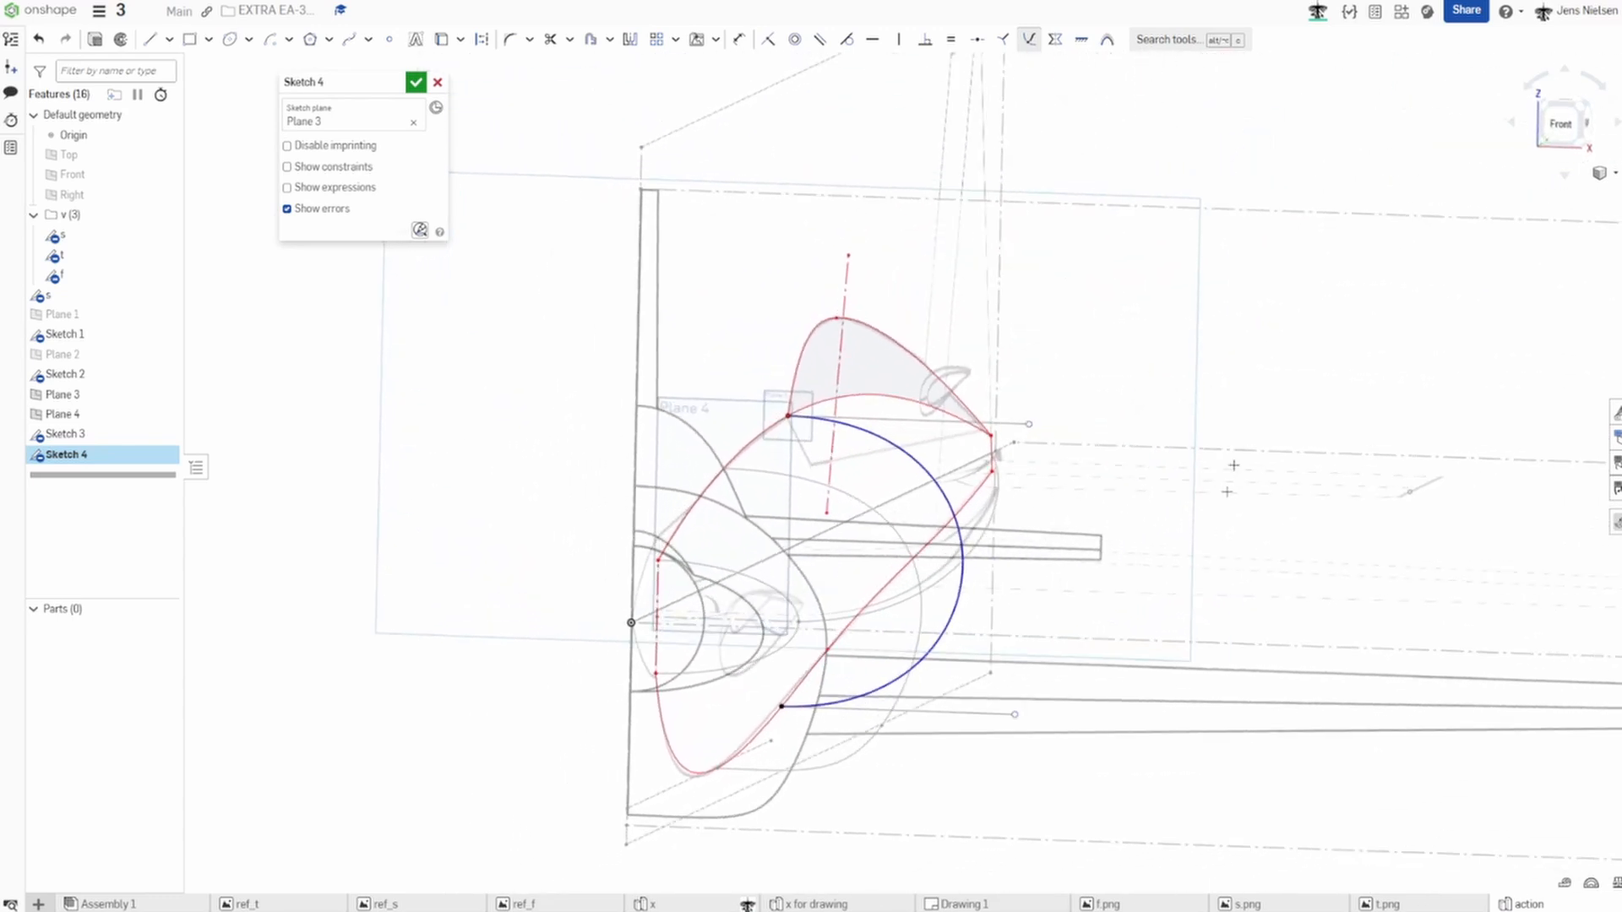
pyautogui.click(1567, 128)
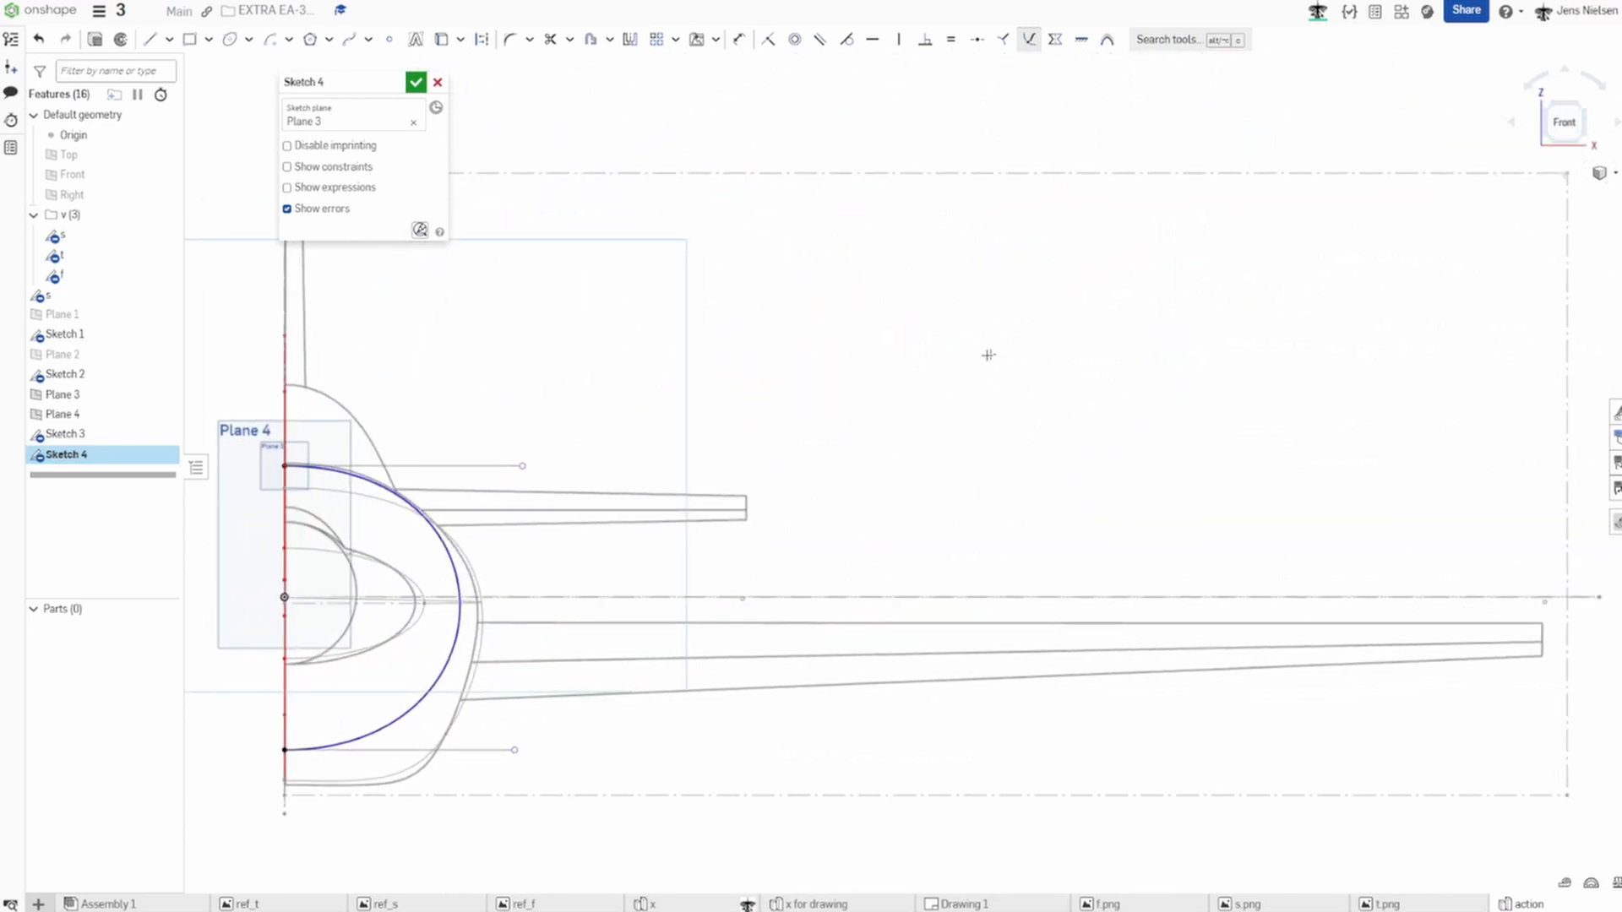
pyautogui.press('Escape')
pyautogui.moveTo(519, 467); pyautogui.dragTo(515, 465)
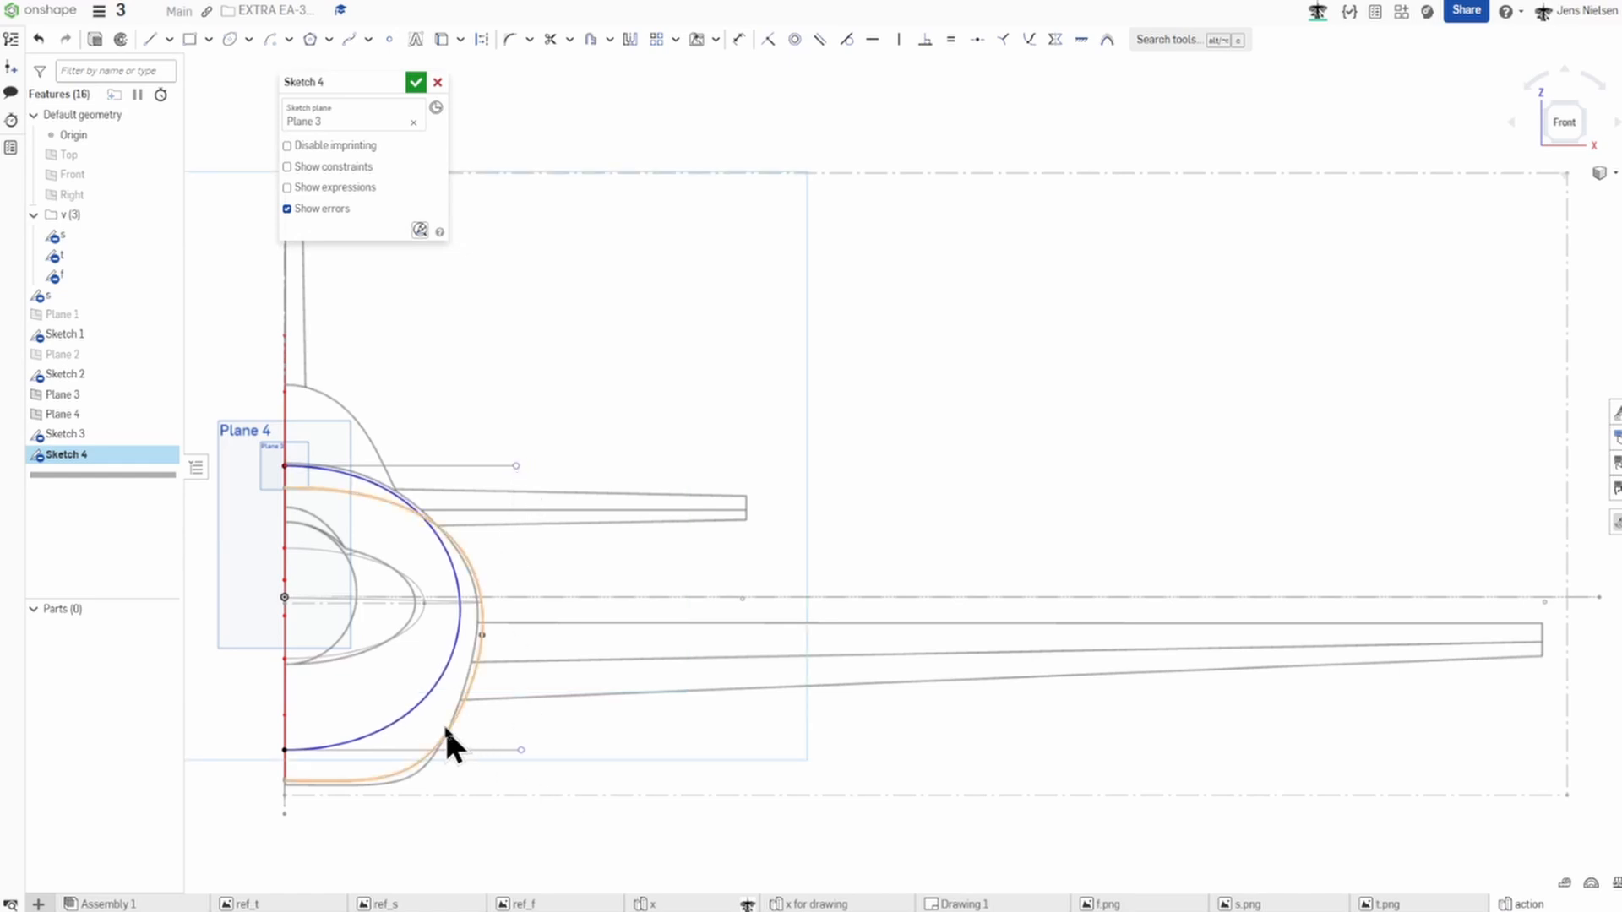
# Insert a spline point on the curve's lower part, move it to give the section a fuller lower corner, and finish the sketch.
pyautogui.rightClick(414, 715)
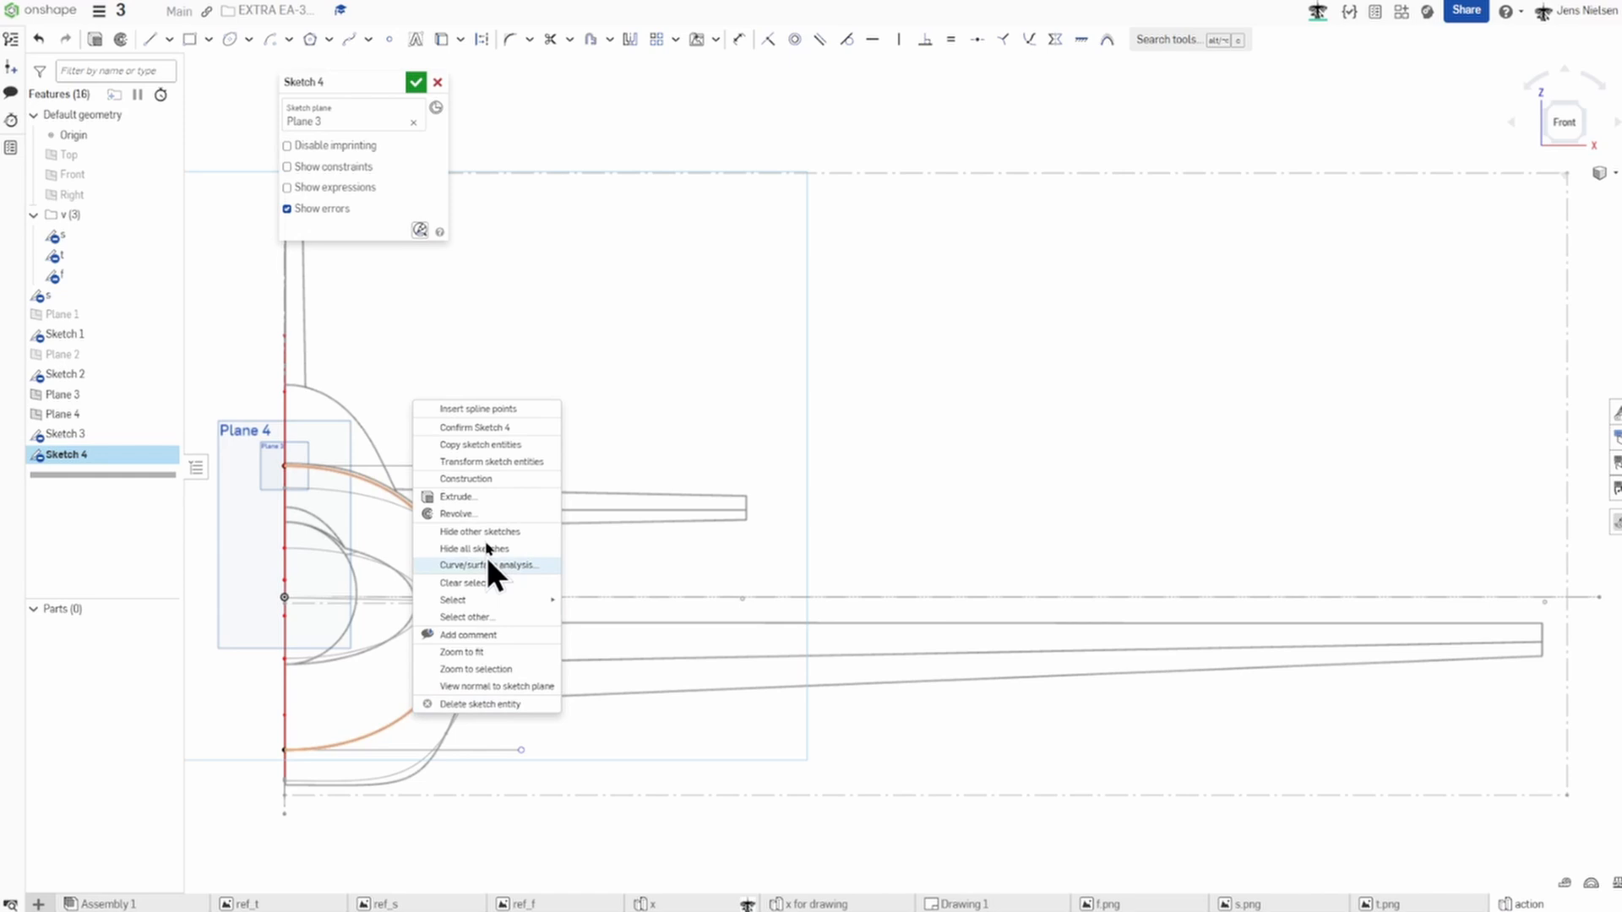
pyautogui.click(501, 411)
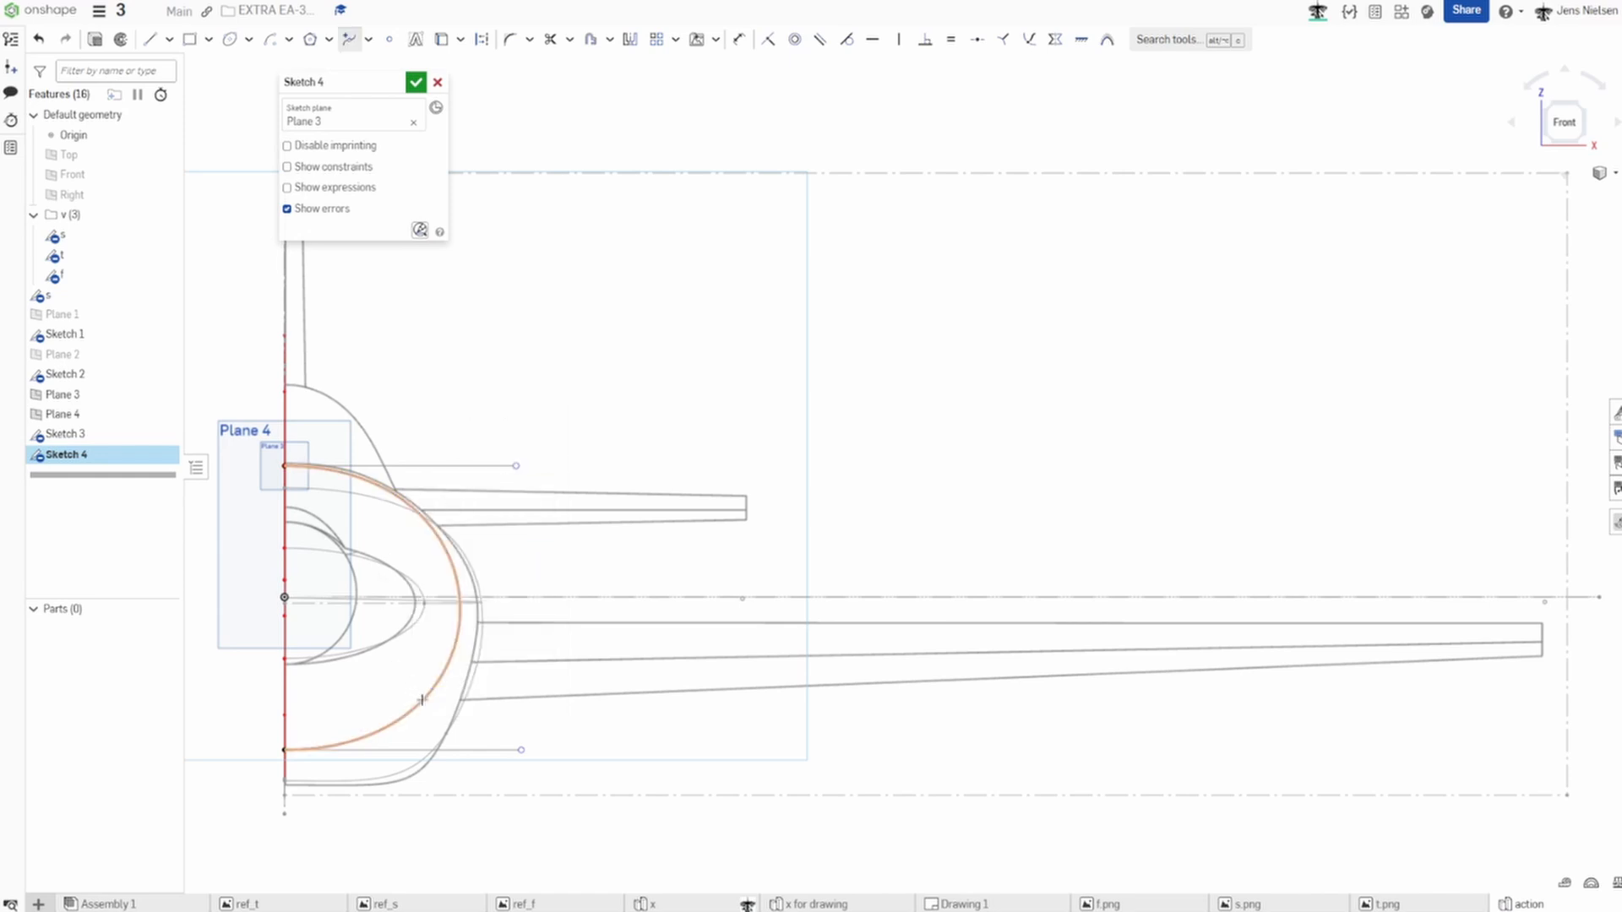
pyautogui.click(423, 699)
pyautogui.press('Escape')
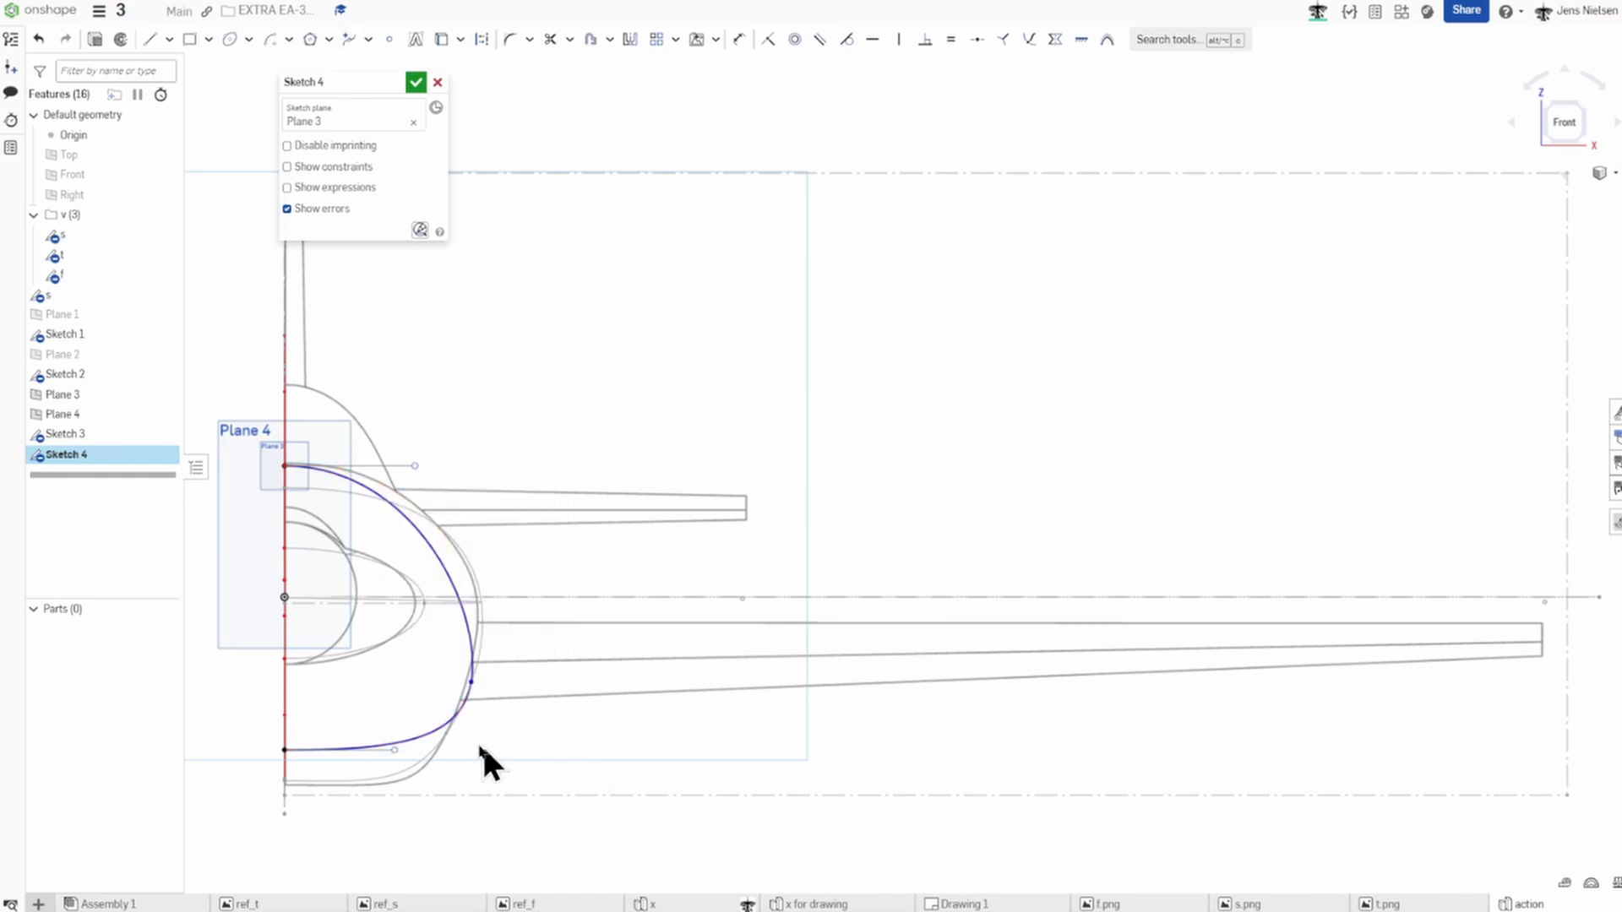
pyautogui.moveTo(469, 681); pyautogui.dragTo(447, 688)
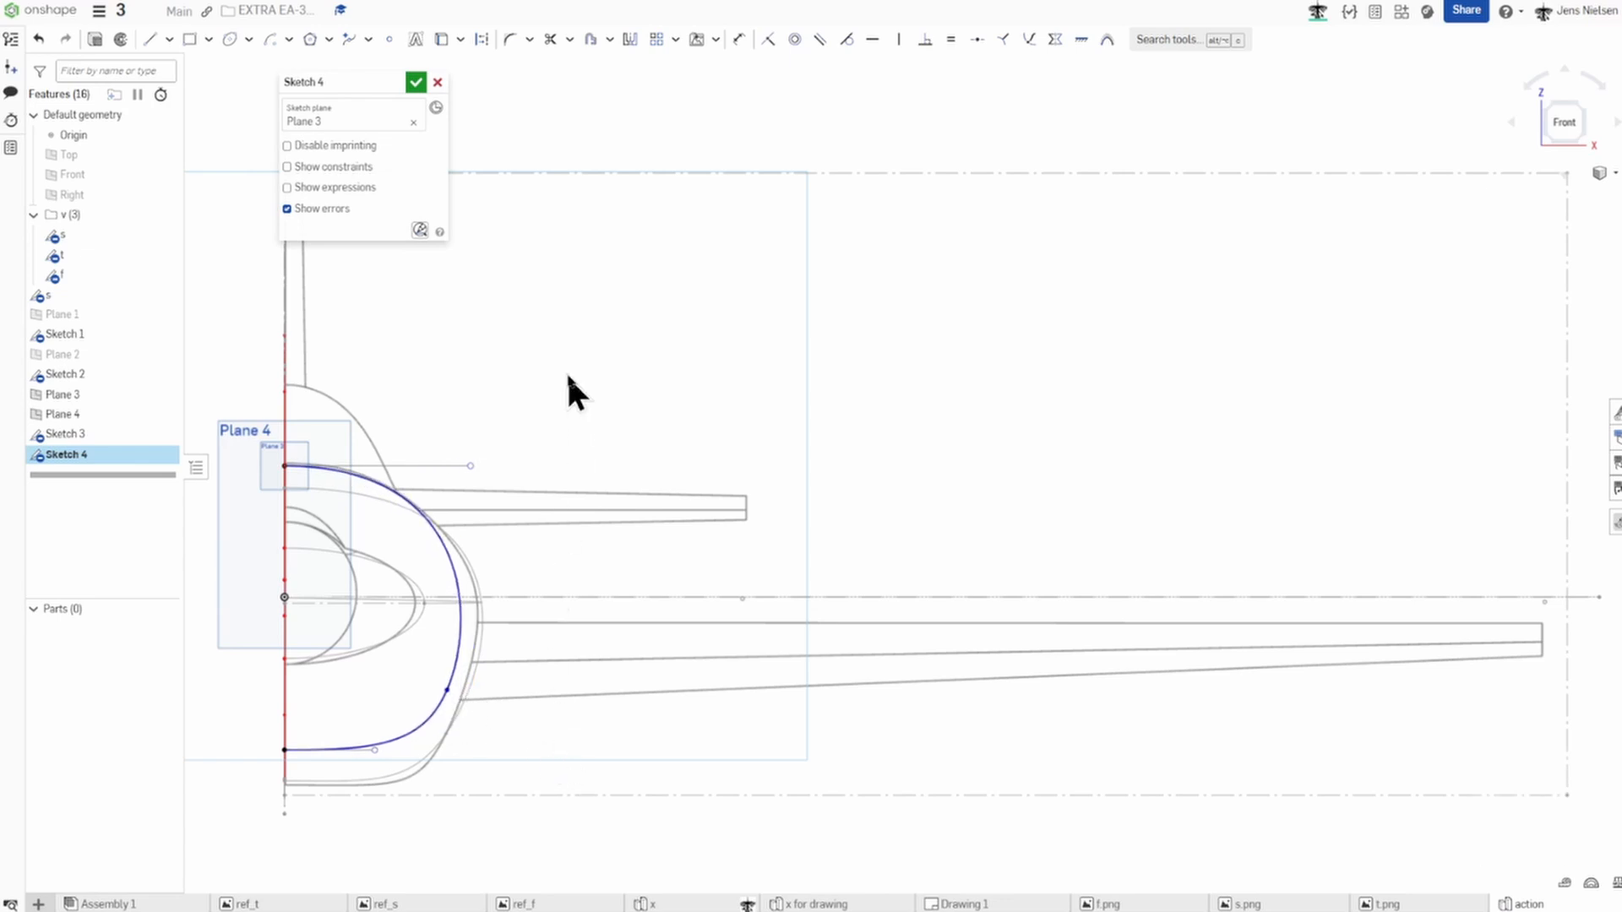
pyautogui.click(415, 82)
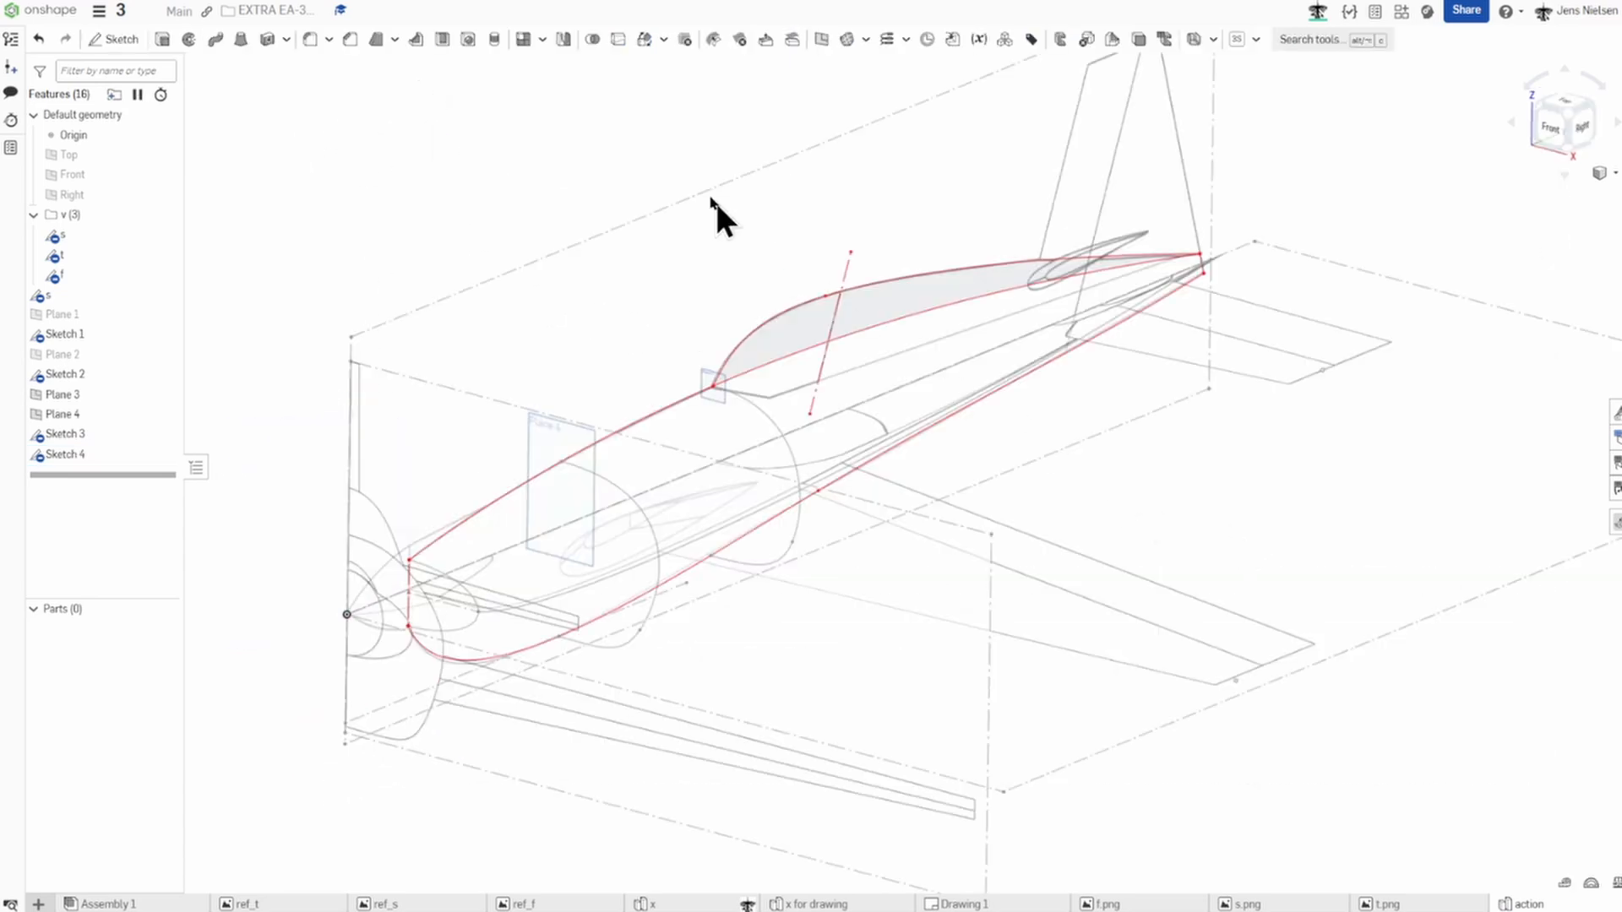
# Mirror Plane 4 about Plane 3 with a Feature mirror.
pyautogui.click(566, 41)
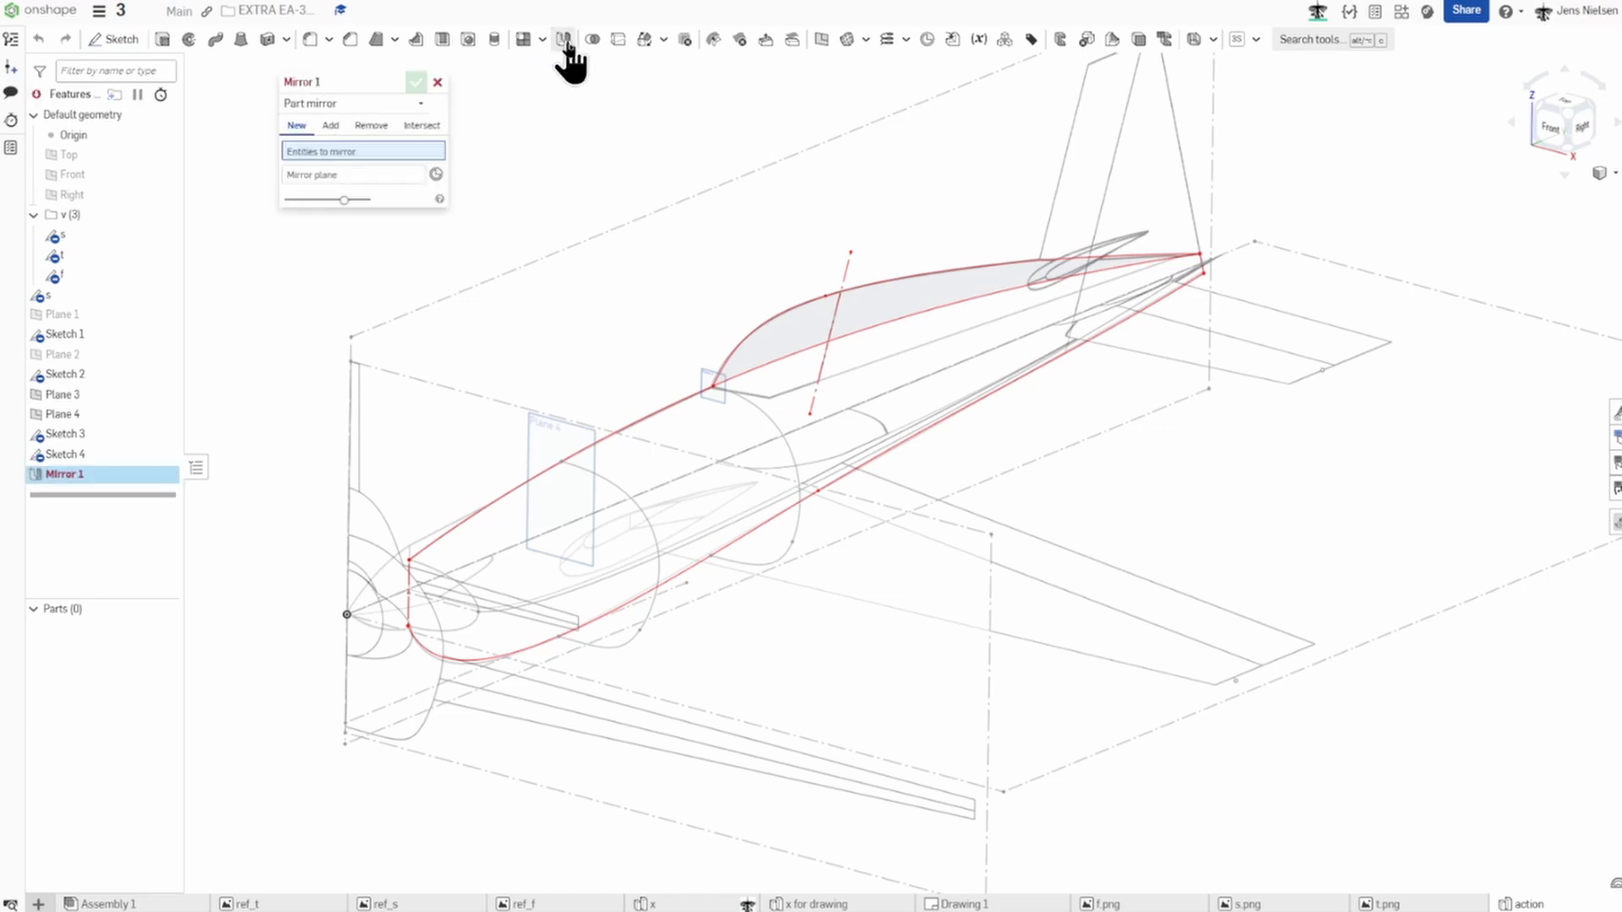
pyautogui.click(421, 103)
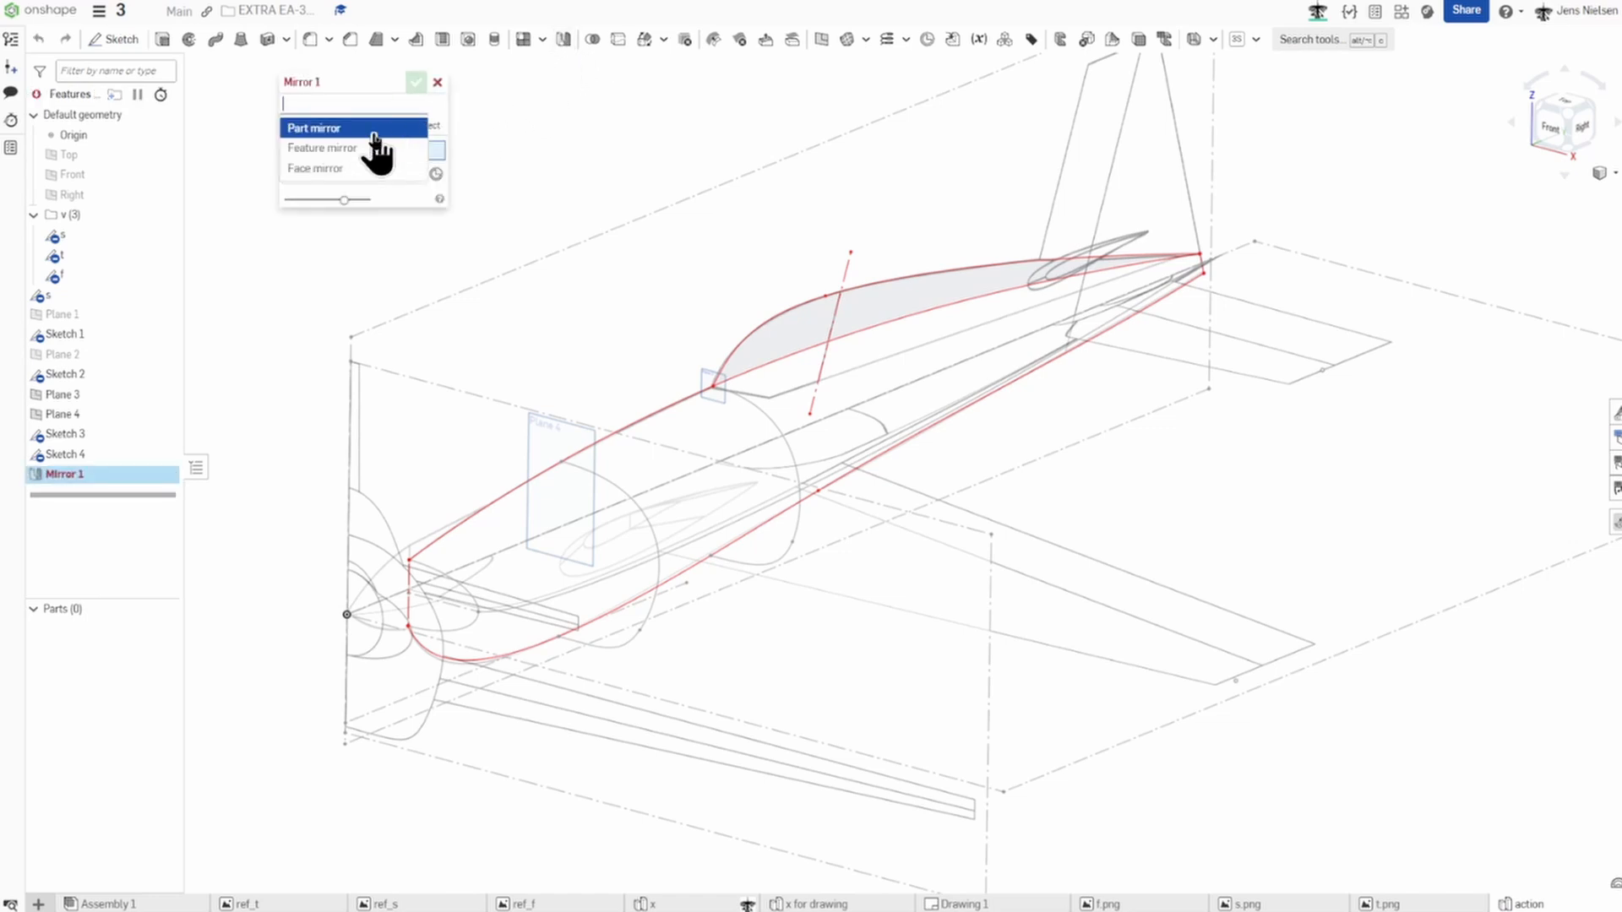
pyautogui.click(372, 149)
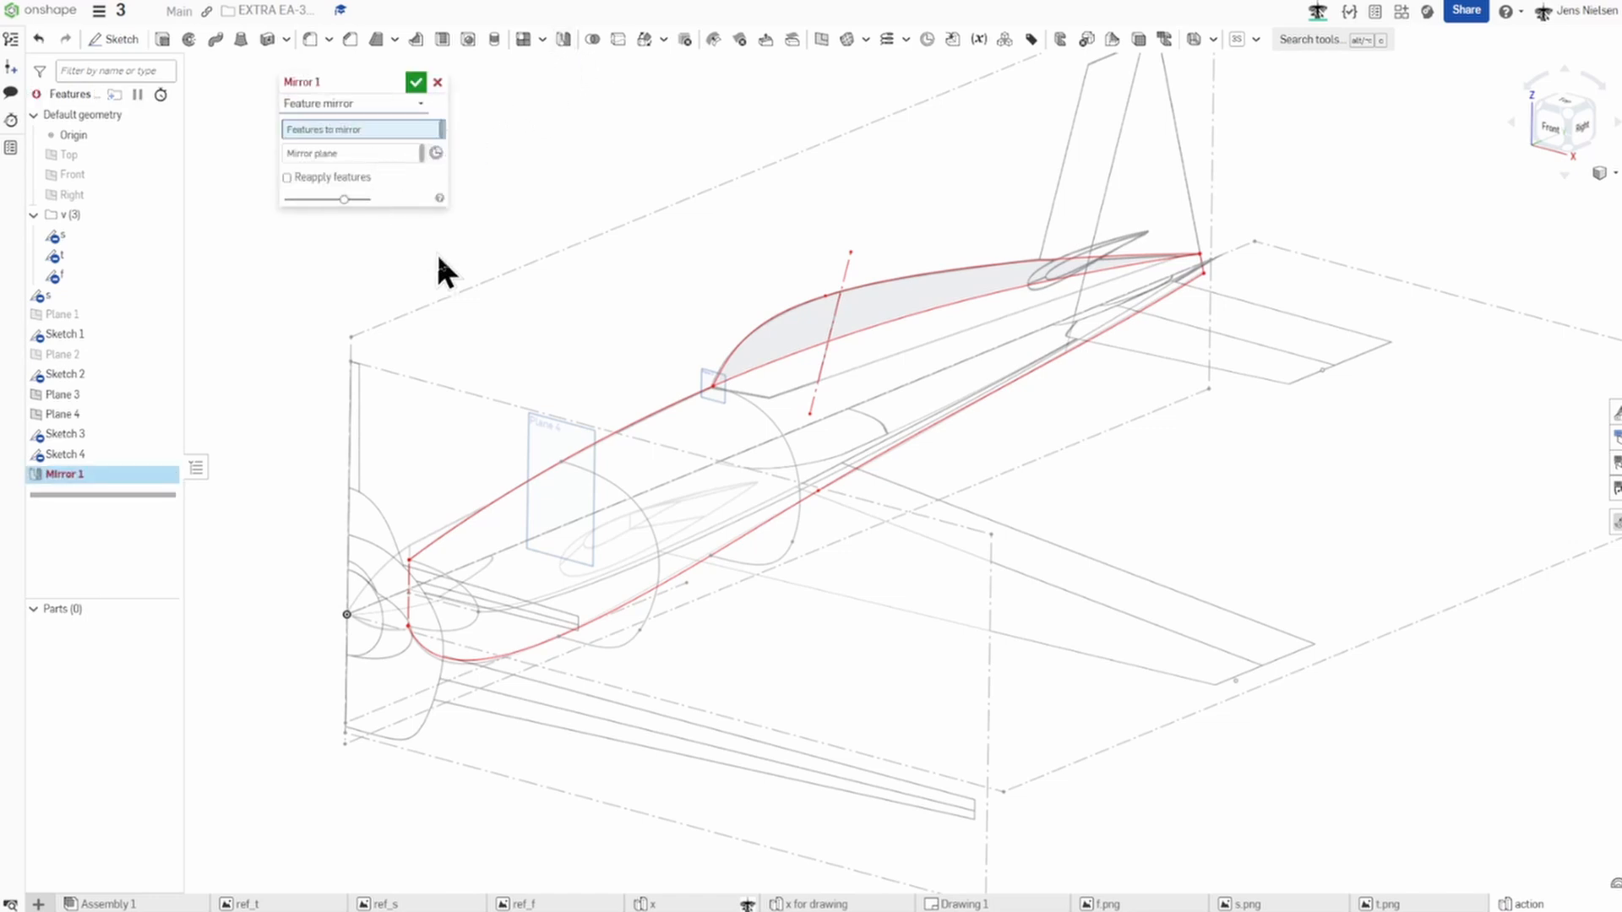
pyautogui.click(538, 439)
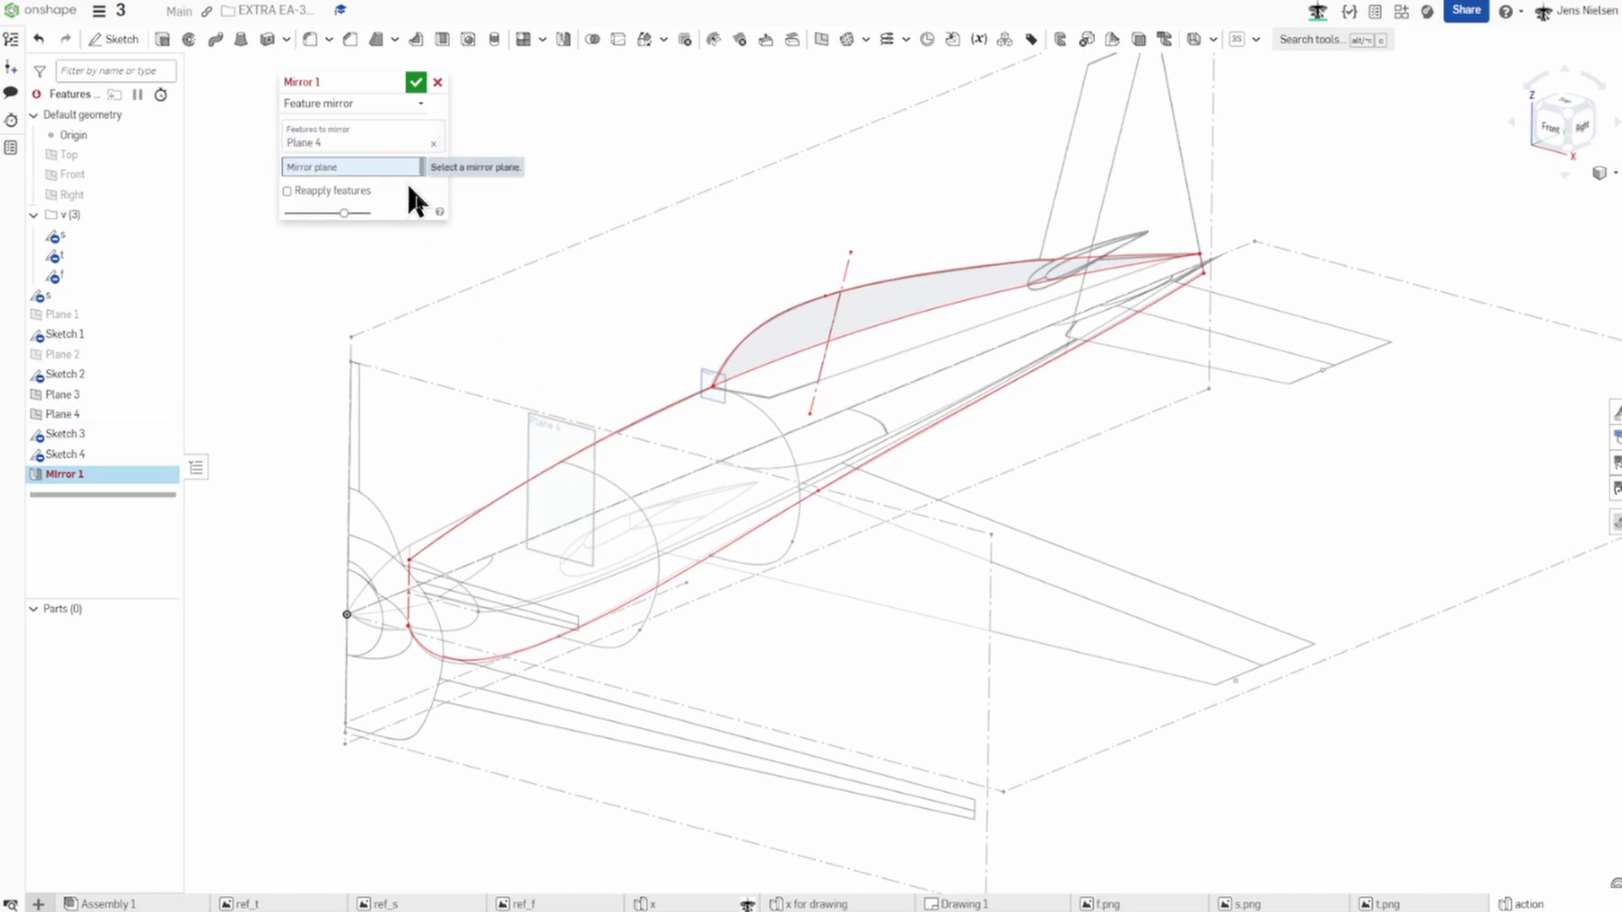
pyautogui.click(710, 381)
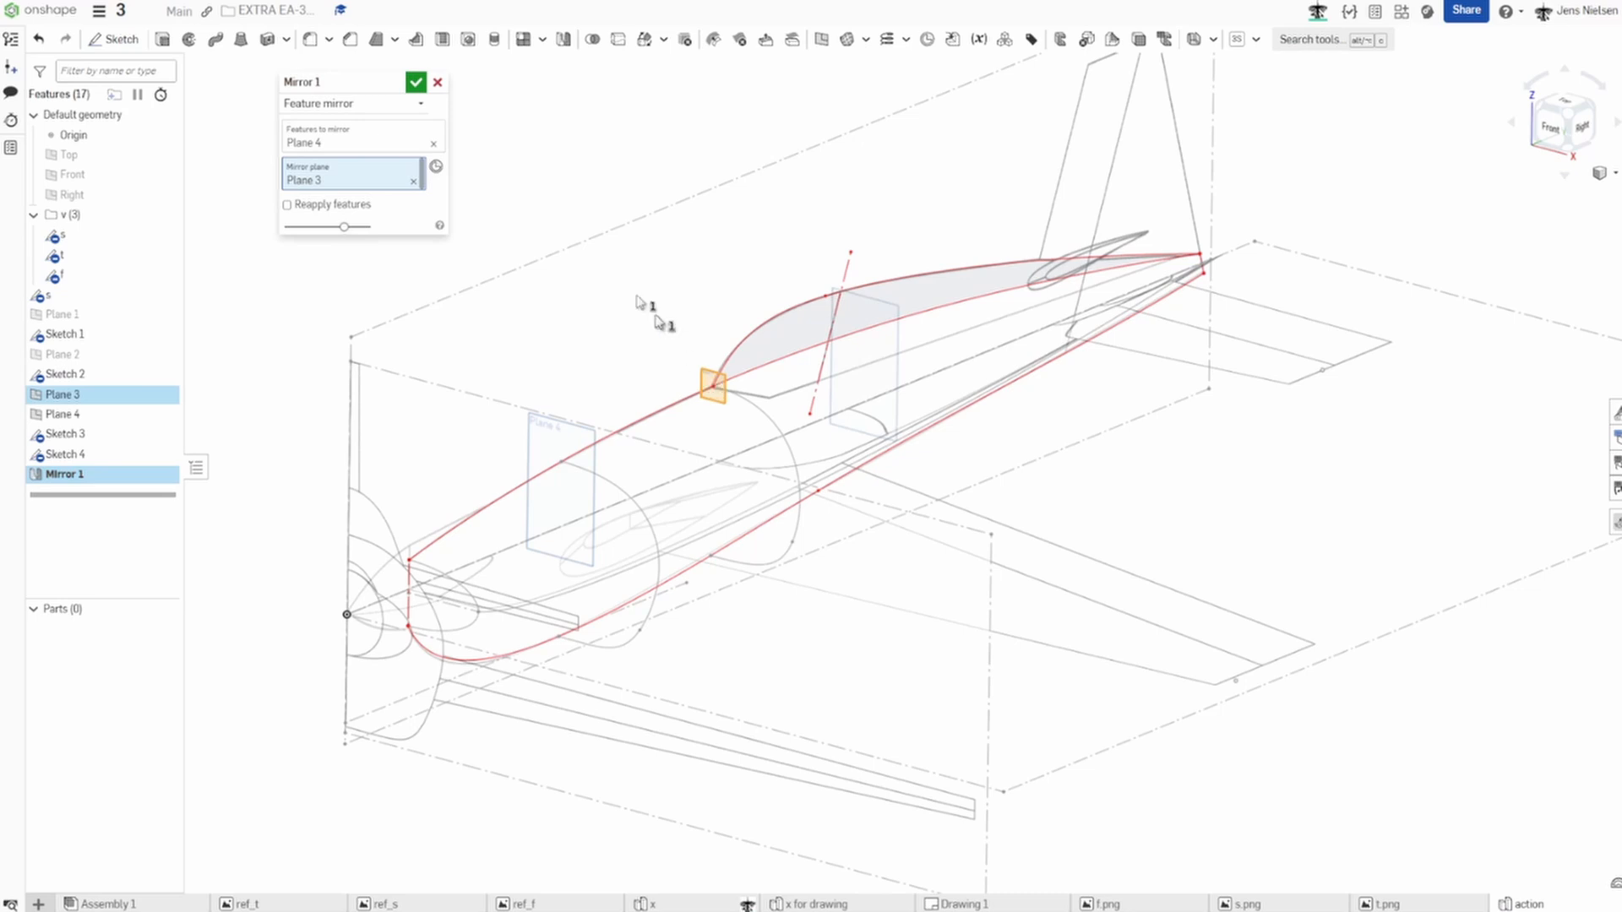
pyautogui.click(416, 83)
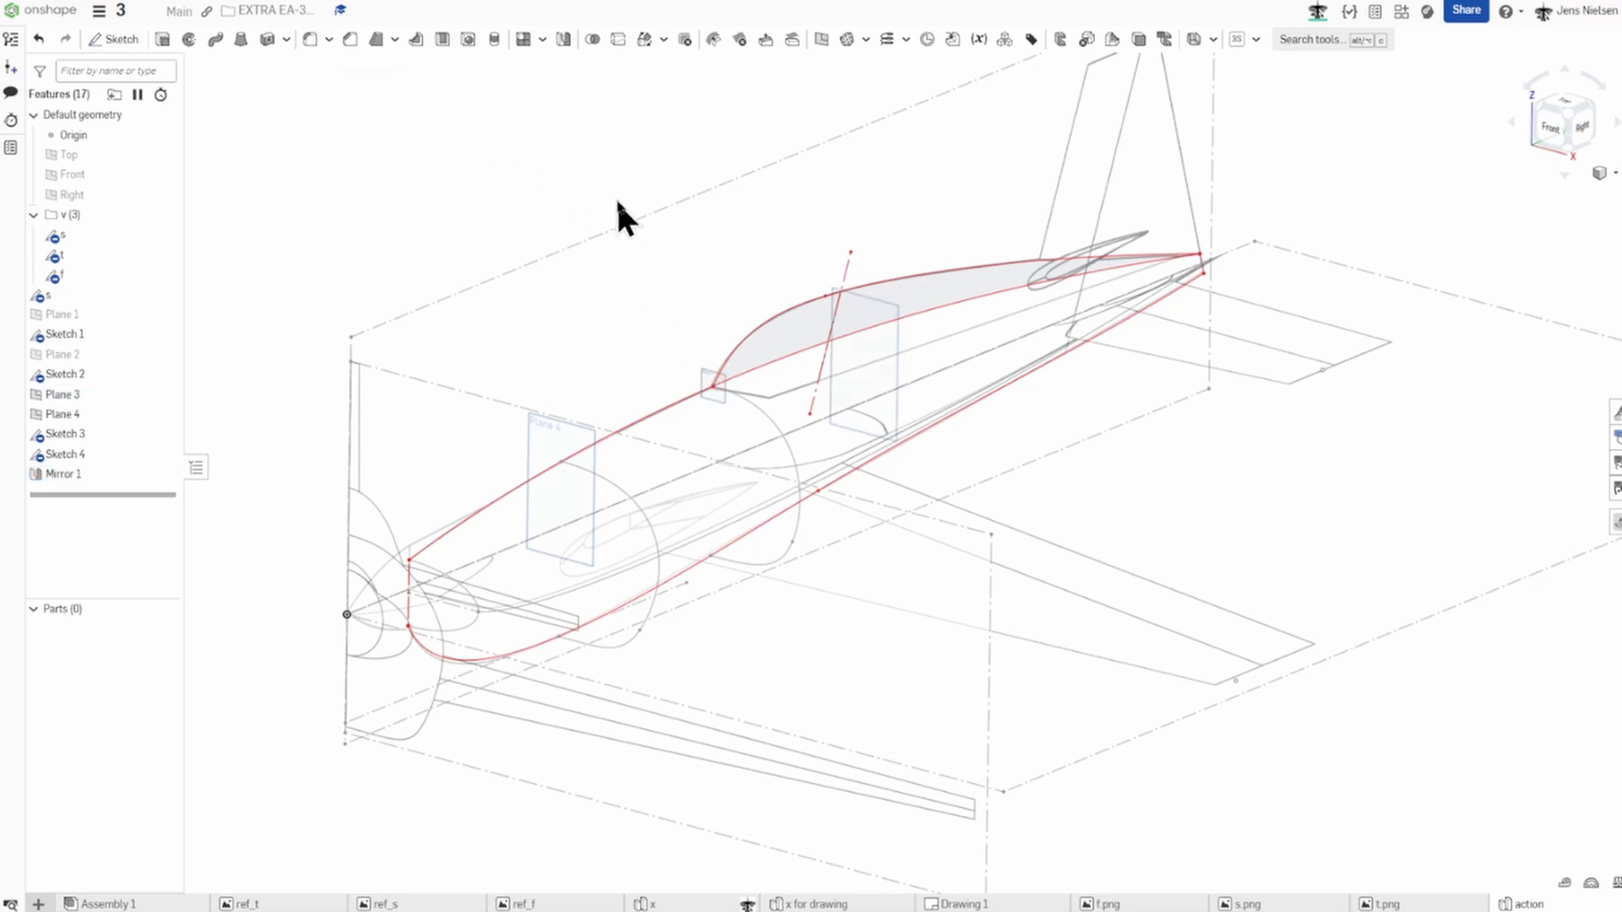
# Start a new sketch on the mirrored plane behind the canopy's front vertex.
pyautogui.press('s')
pyautogui.click(638, 188)
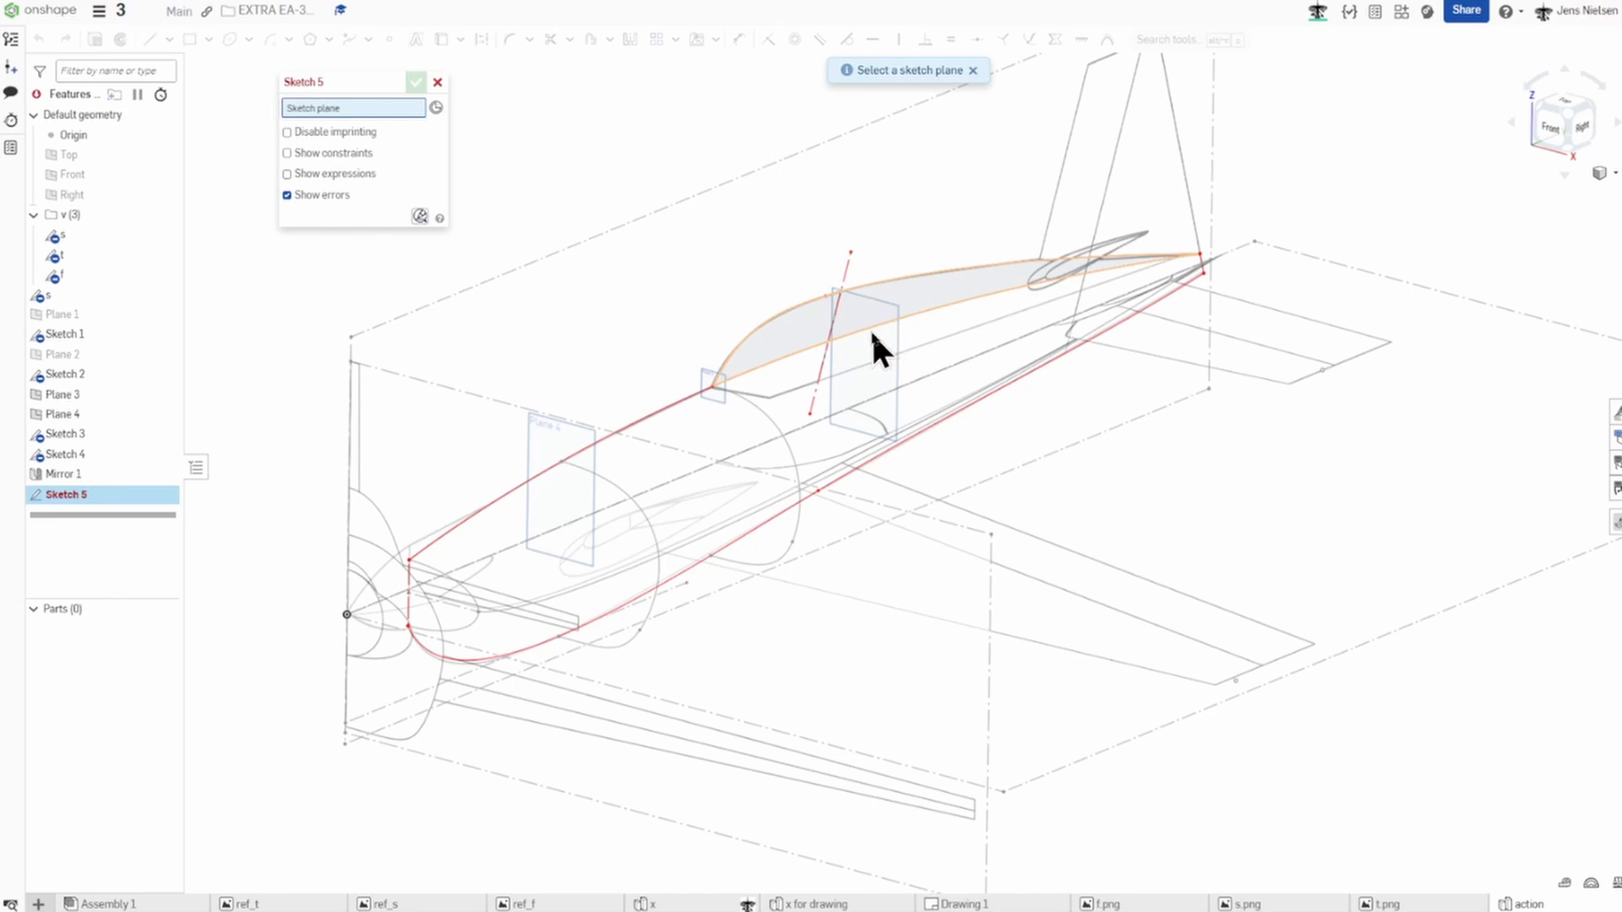
pyautogui.moveTo(792, 406)
pyautogui.mouseDown(button='right')
pyautogui.moveTo(926, 348)
pyautogui.moveTo(833, 359)
pyautogui.moveTo(688, 282)
pyautogui.mouseUp(button='right')
pyautogui.click(688, 285)
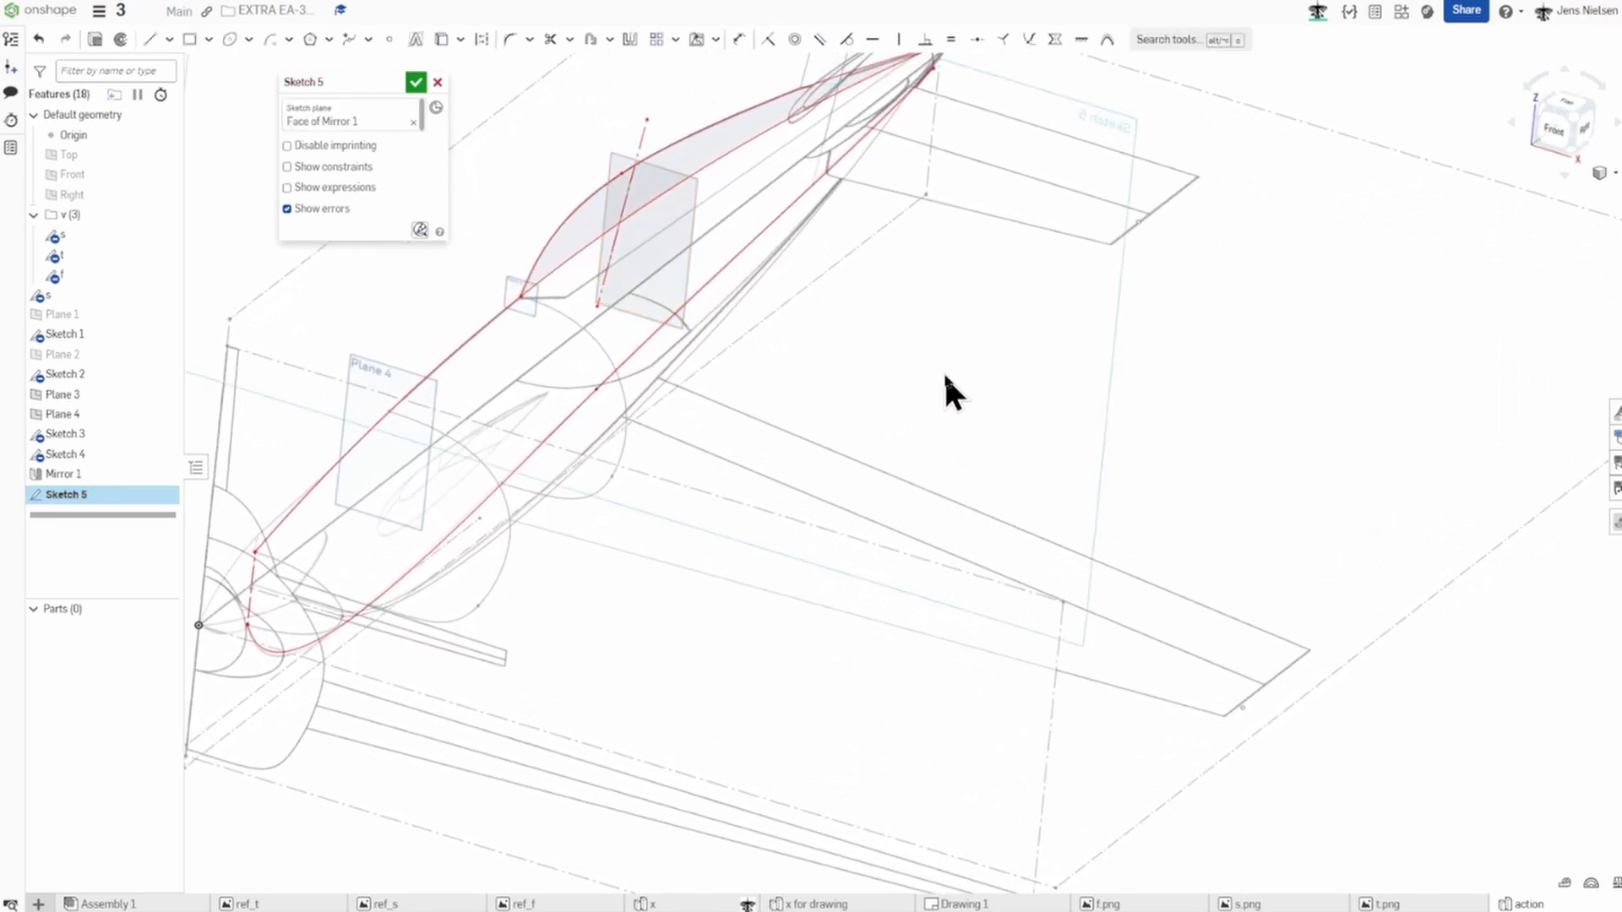
# Draw a two-point spline on the mirrored plane, running downward across the fuselage's side below the canopy.
pyautogui.press('s')
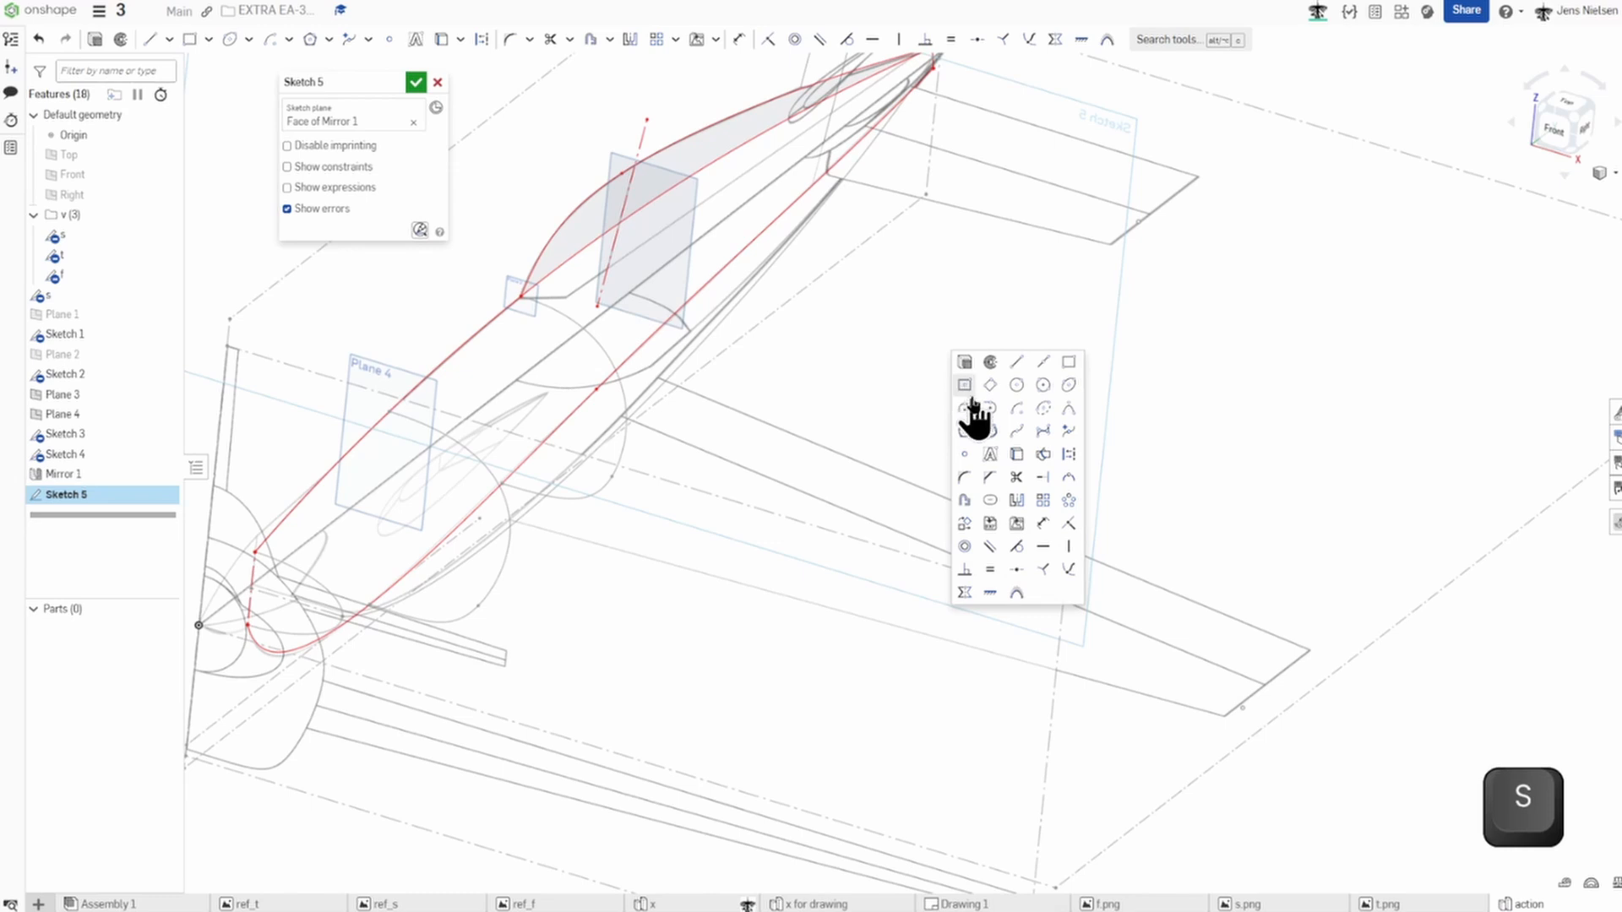
pyautogui.click(1015, 429)
pyautogui.moveTo(965, 390); pyautogui.dragTo(793, 442, button='right')
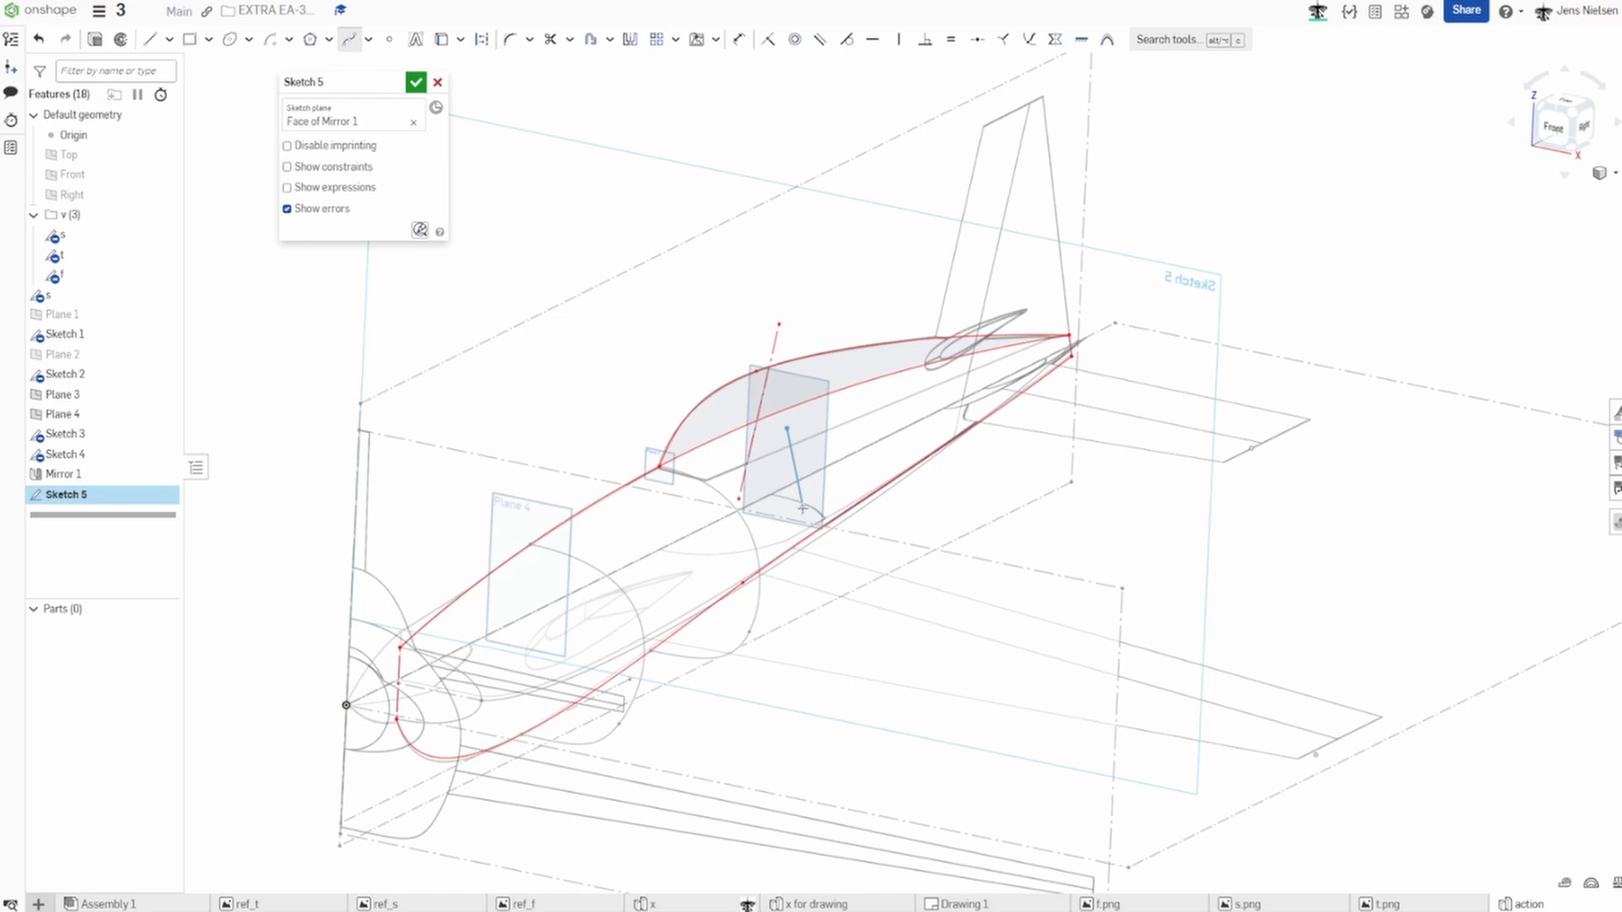
pyautogui.click(803, 508)
pyautogui.press('Escape')
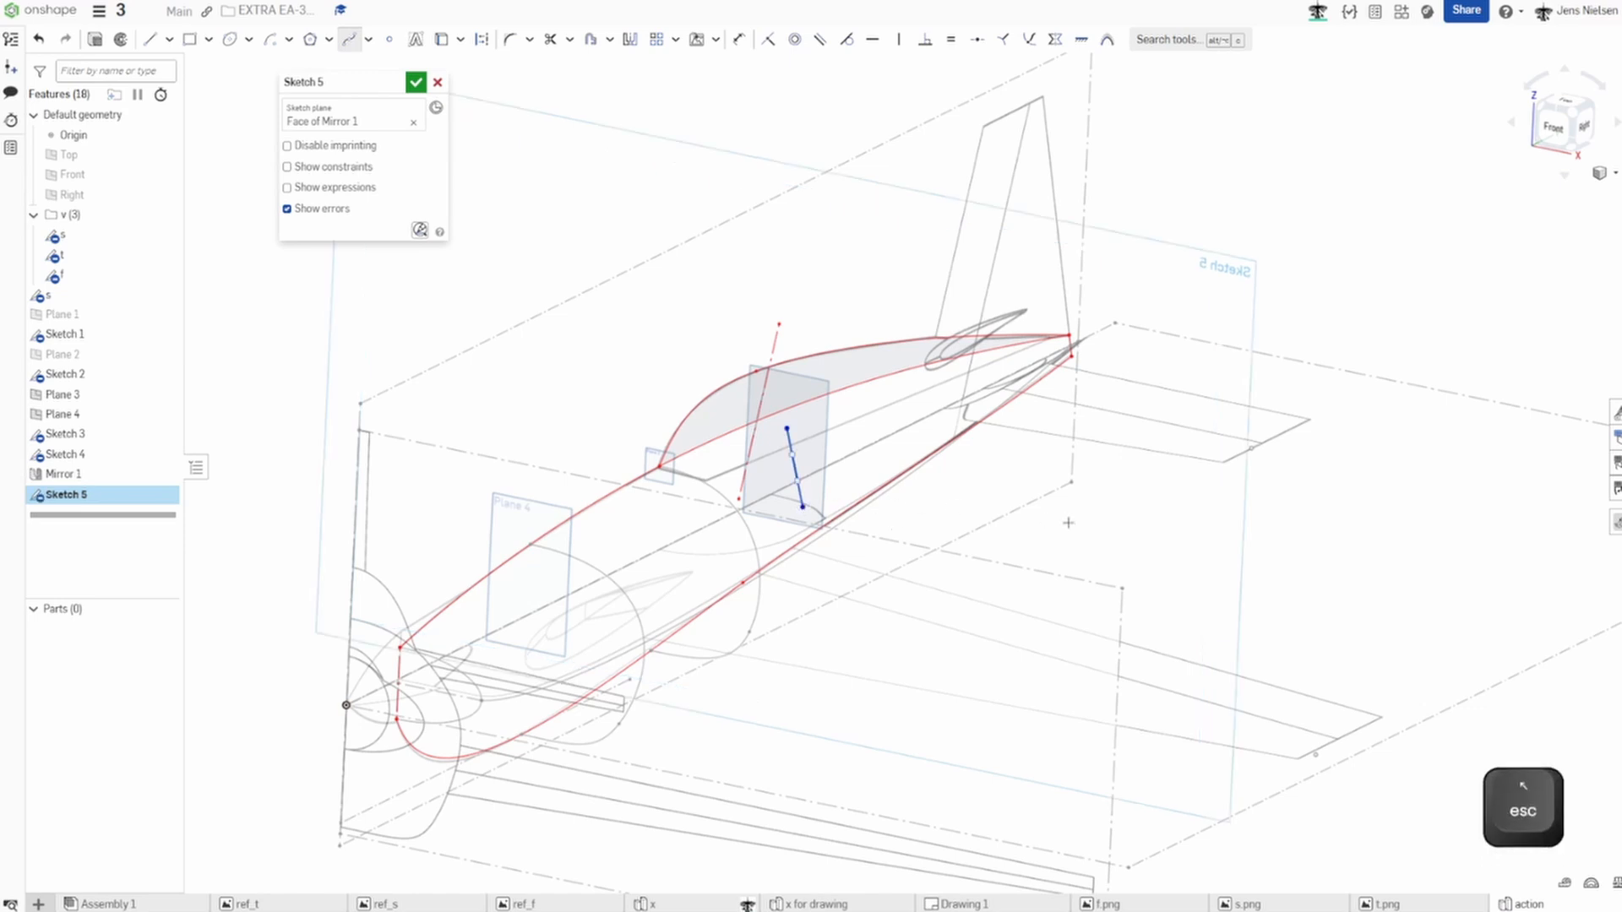
# Apply Pierce constraints from the Sketch 5 spline's endpoints to the fuselage's upper and lower profile curves.
pyautogui.hotkey('shift', 'g')
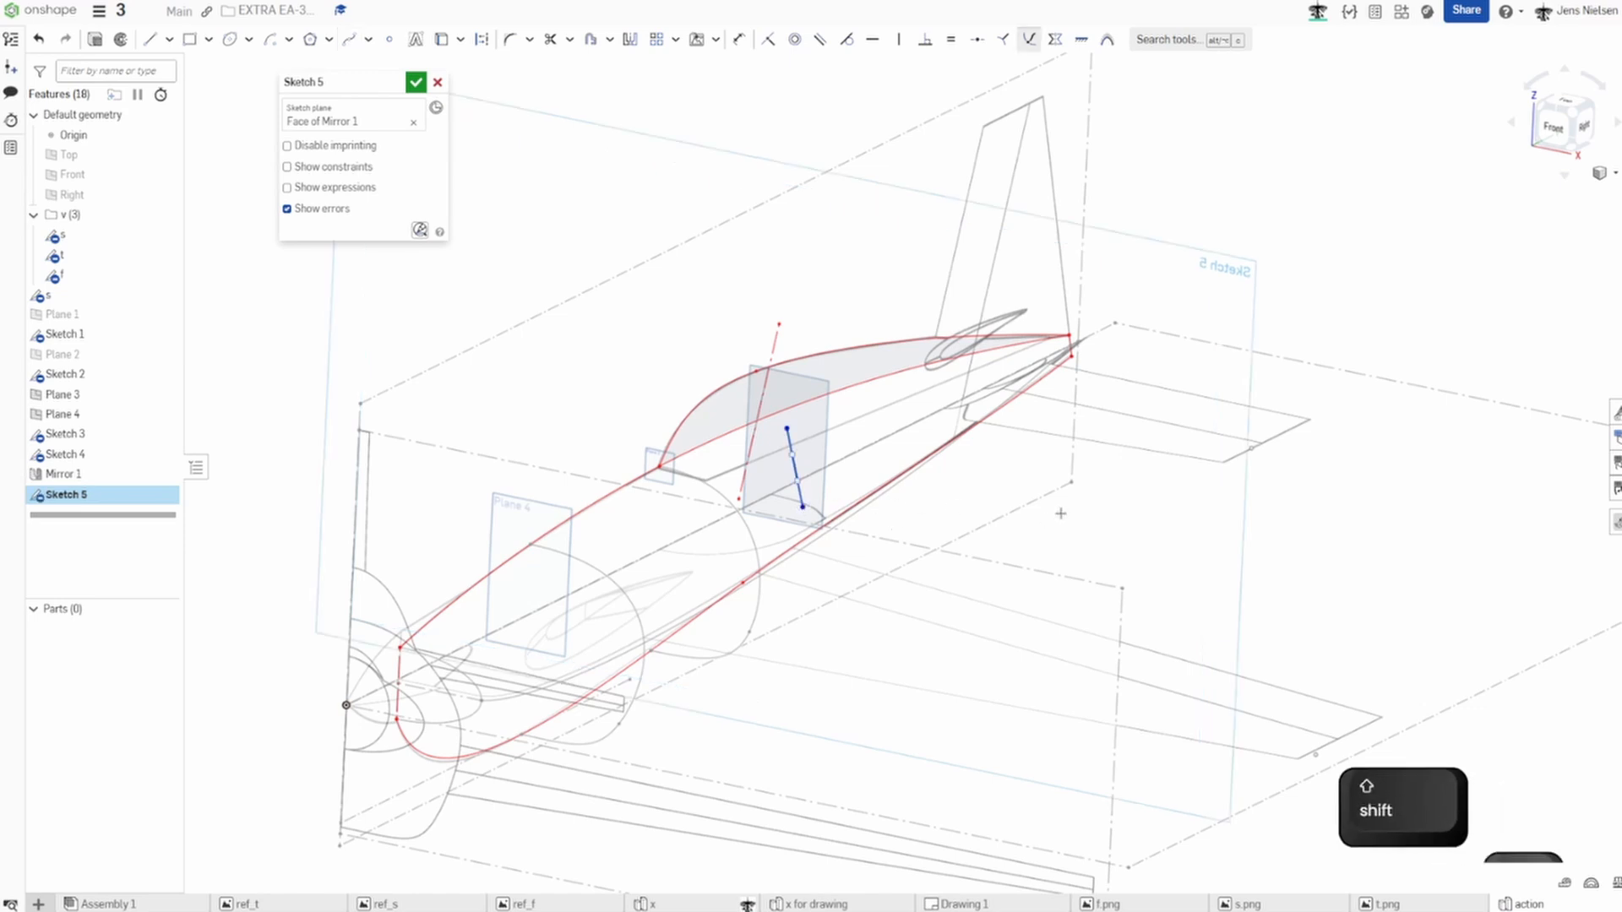
pyautogui.click(785, 428)
pyautogui.click(783, 413)
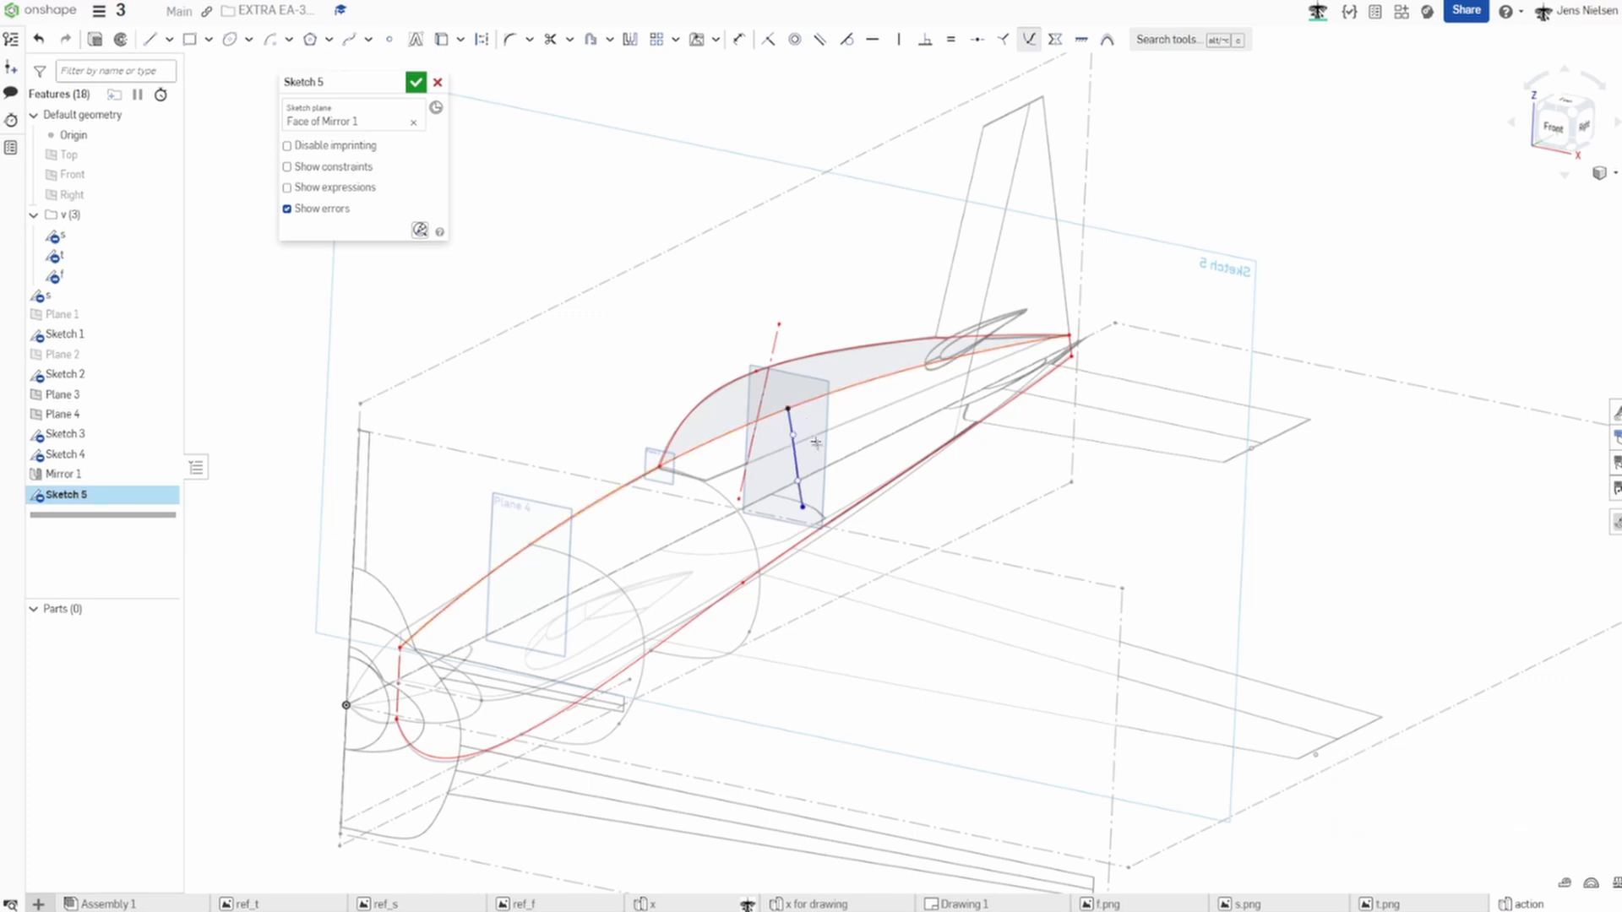
pyautogui.click(803, 507)
pyautogui.click(811, 537)
pyautogui.press('Escape')
# Pull the Sketch 5 spline's lower handle outward and constrain both of its end handles horizontal.
pyautogui.scroll(3, 968, 510)
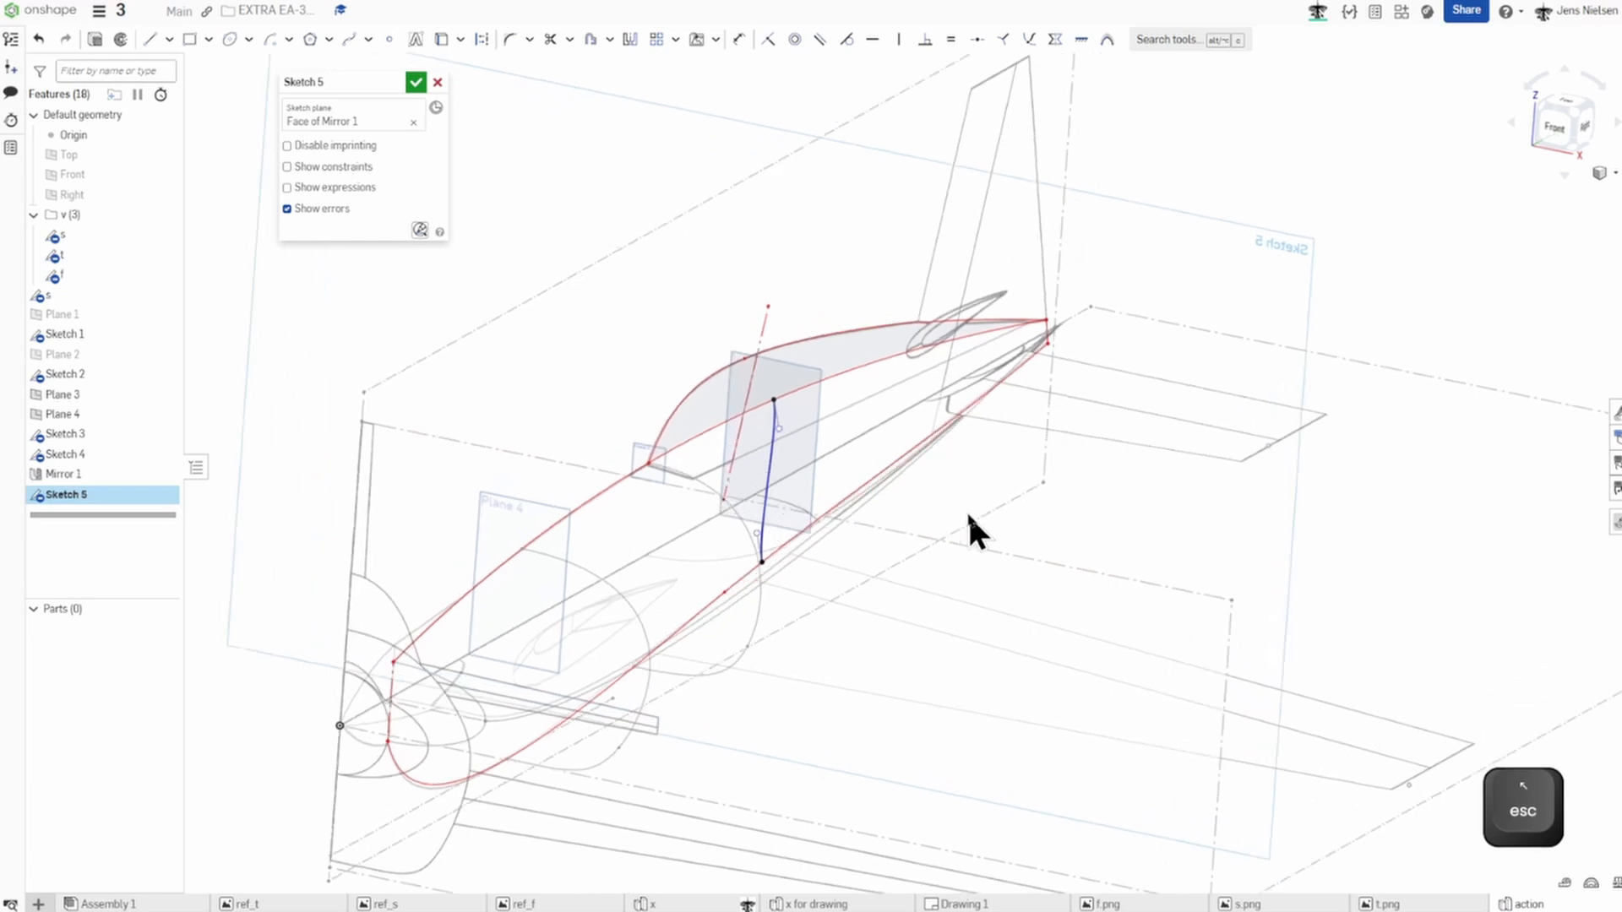
pyautogui.moveTo(738, 538); pyautogui.dragTo(776, 566)
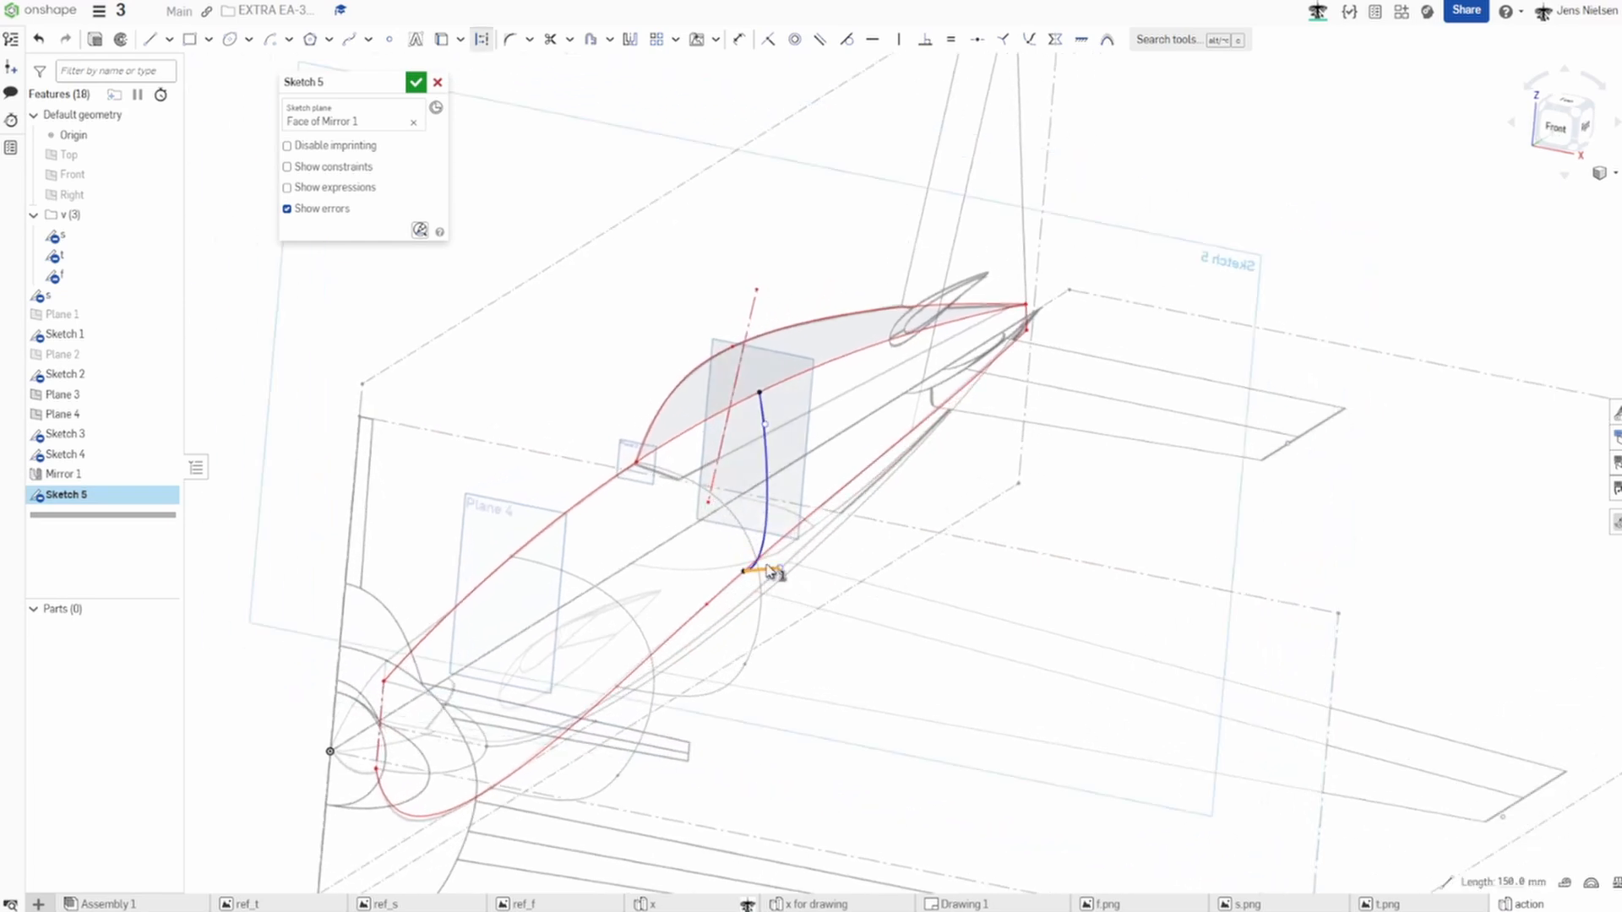
pyautogui.press('h')
pyautogui.click(768, 424)
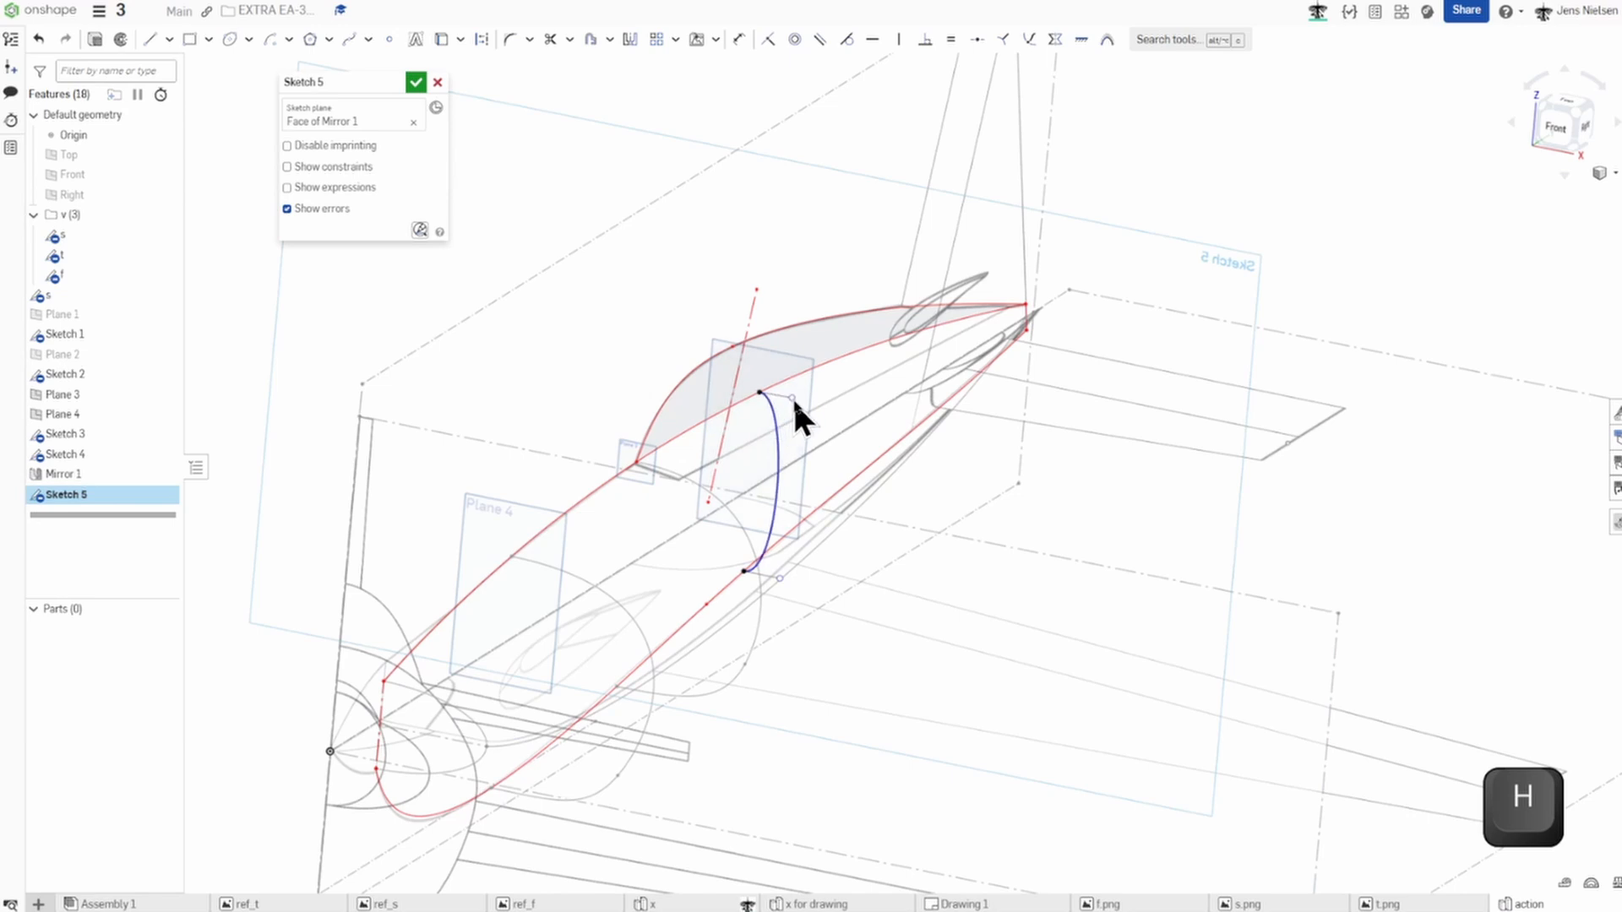
pyautogui.press('h')
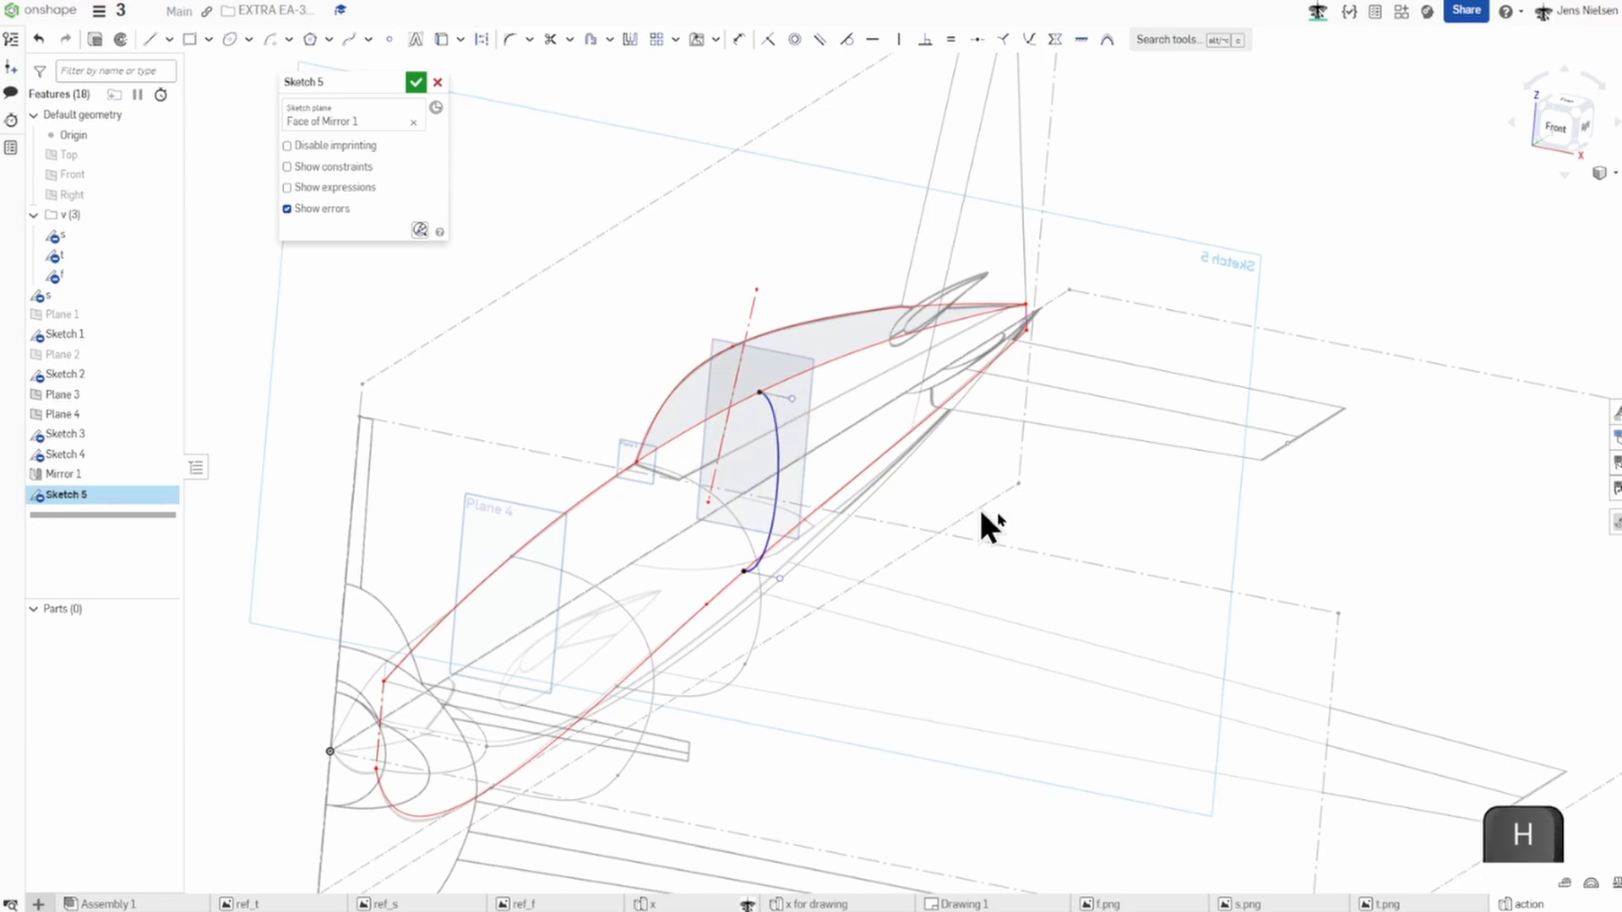
# Pierce the Sketch 5 spline to the fuselage's side guide curve and finish the sketch.
pyautogui.hotkey('shift', 'g')
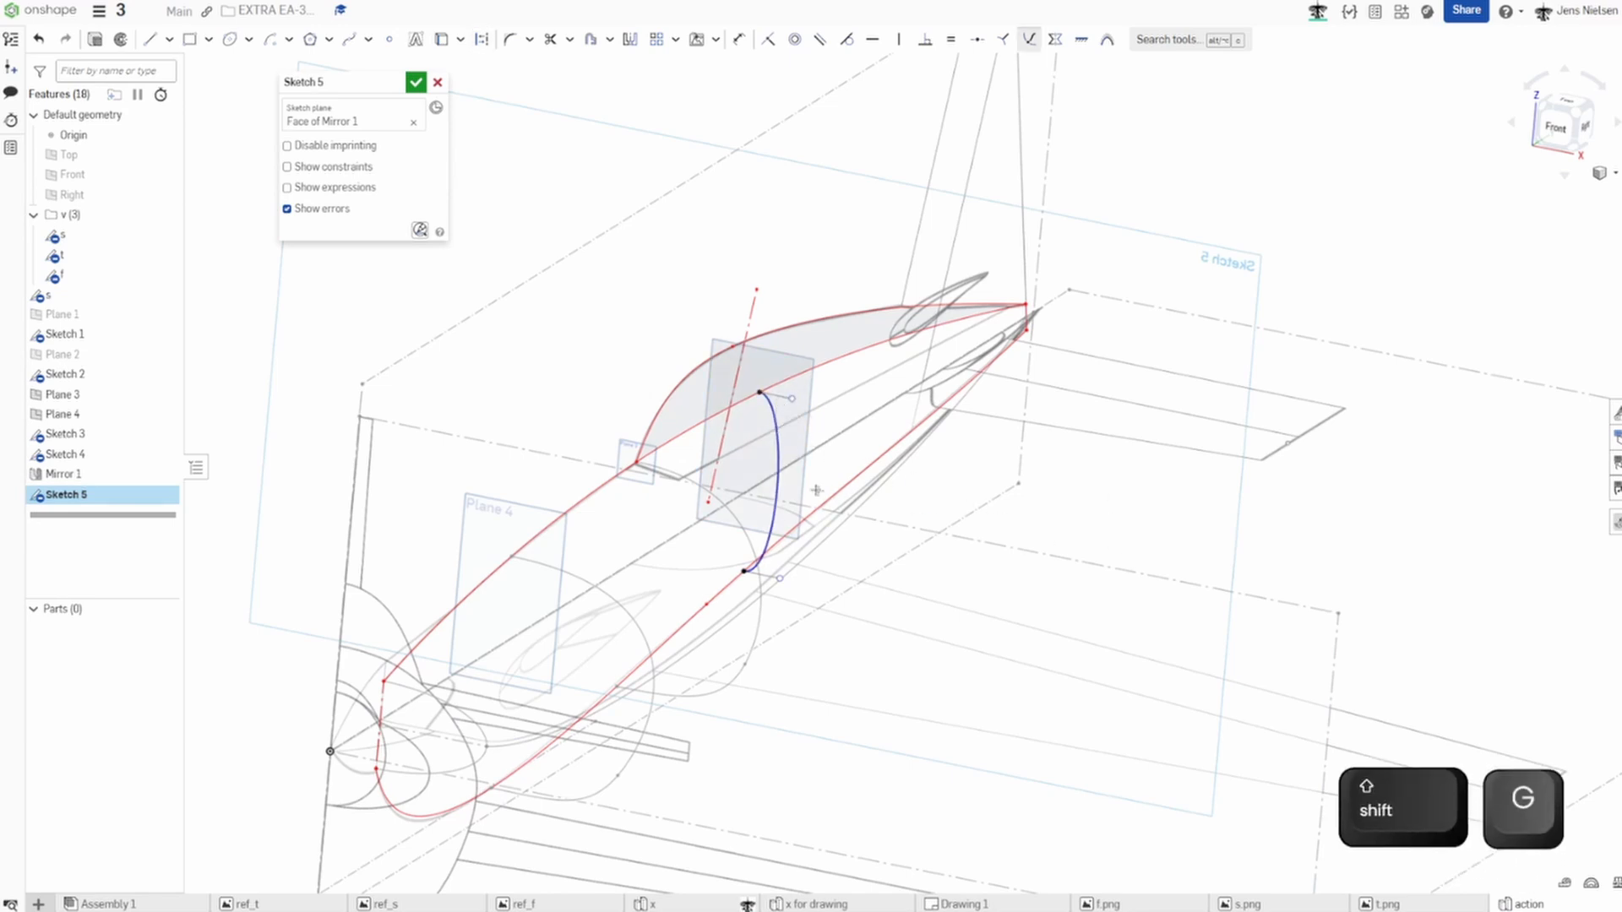
pyautogui.click(778, 484)
pyautogui.moveTo(854, 489); pyautogui.dragTo(851, 507, button='right')
pyautogui.click(846, 507)
pyautogui.moveTo(1036, 497); pyautogui.dragTo(475, 103, button='right')
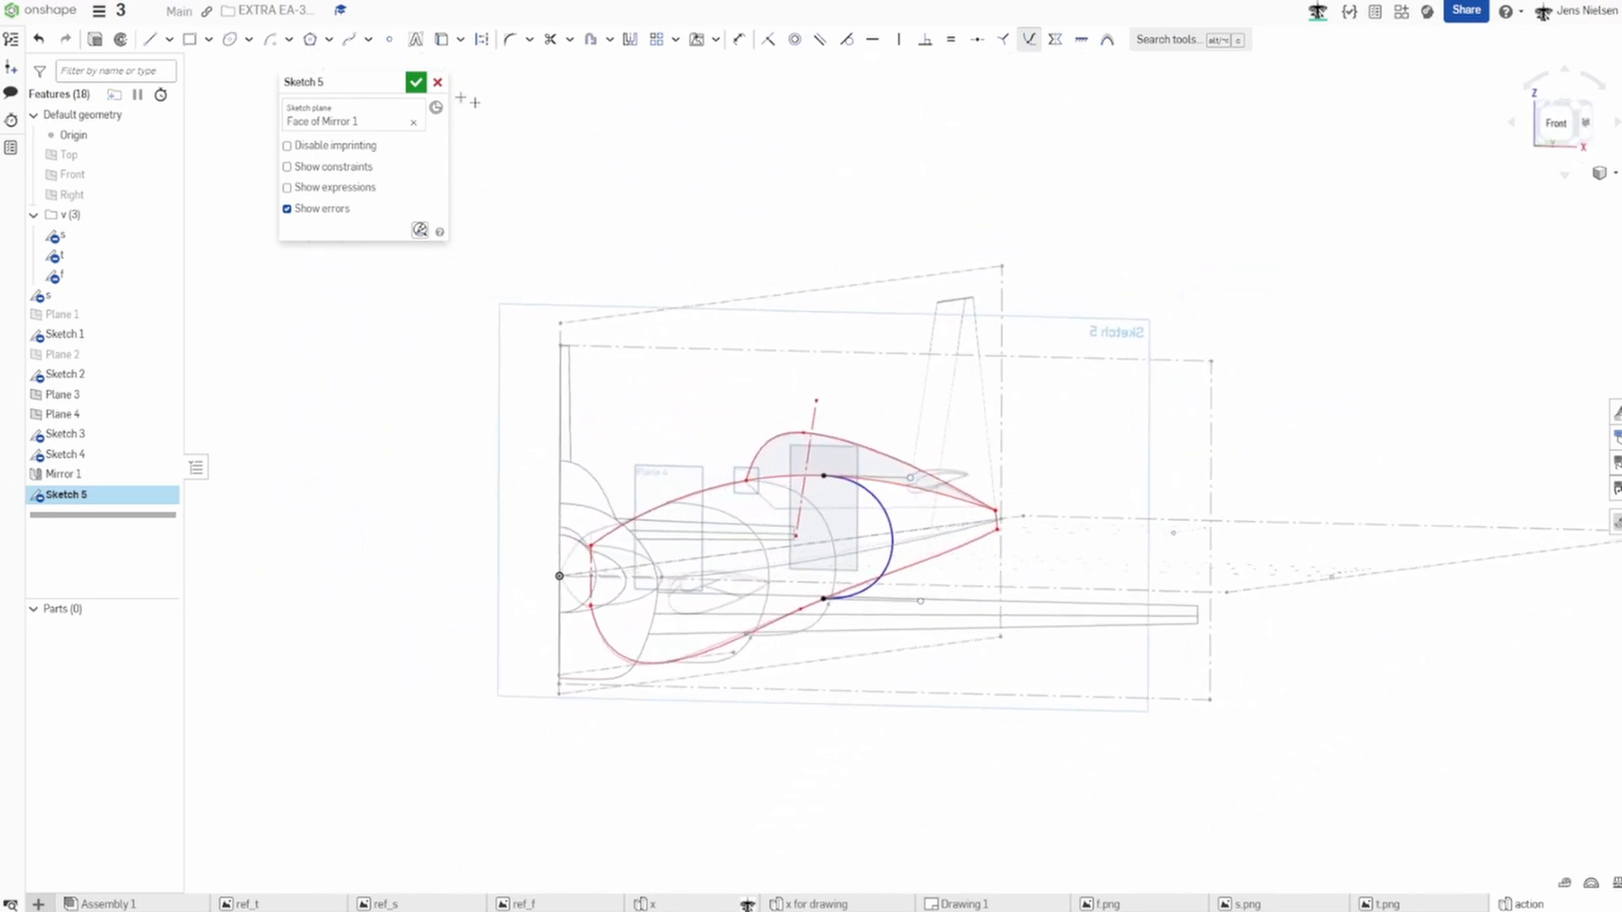
pyautogui.click(415, 82)
# Show the model in isometric view and hide the three reference sketches s, t and f in folder v.
pyautogui.hotkey('shift', '7')
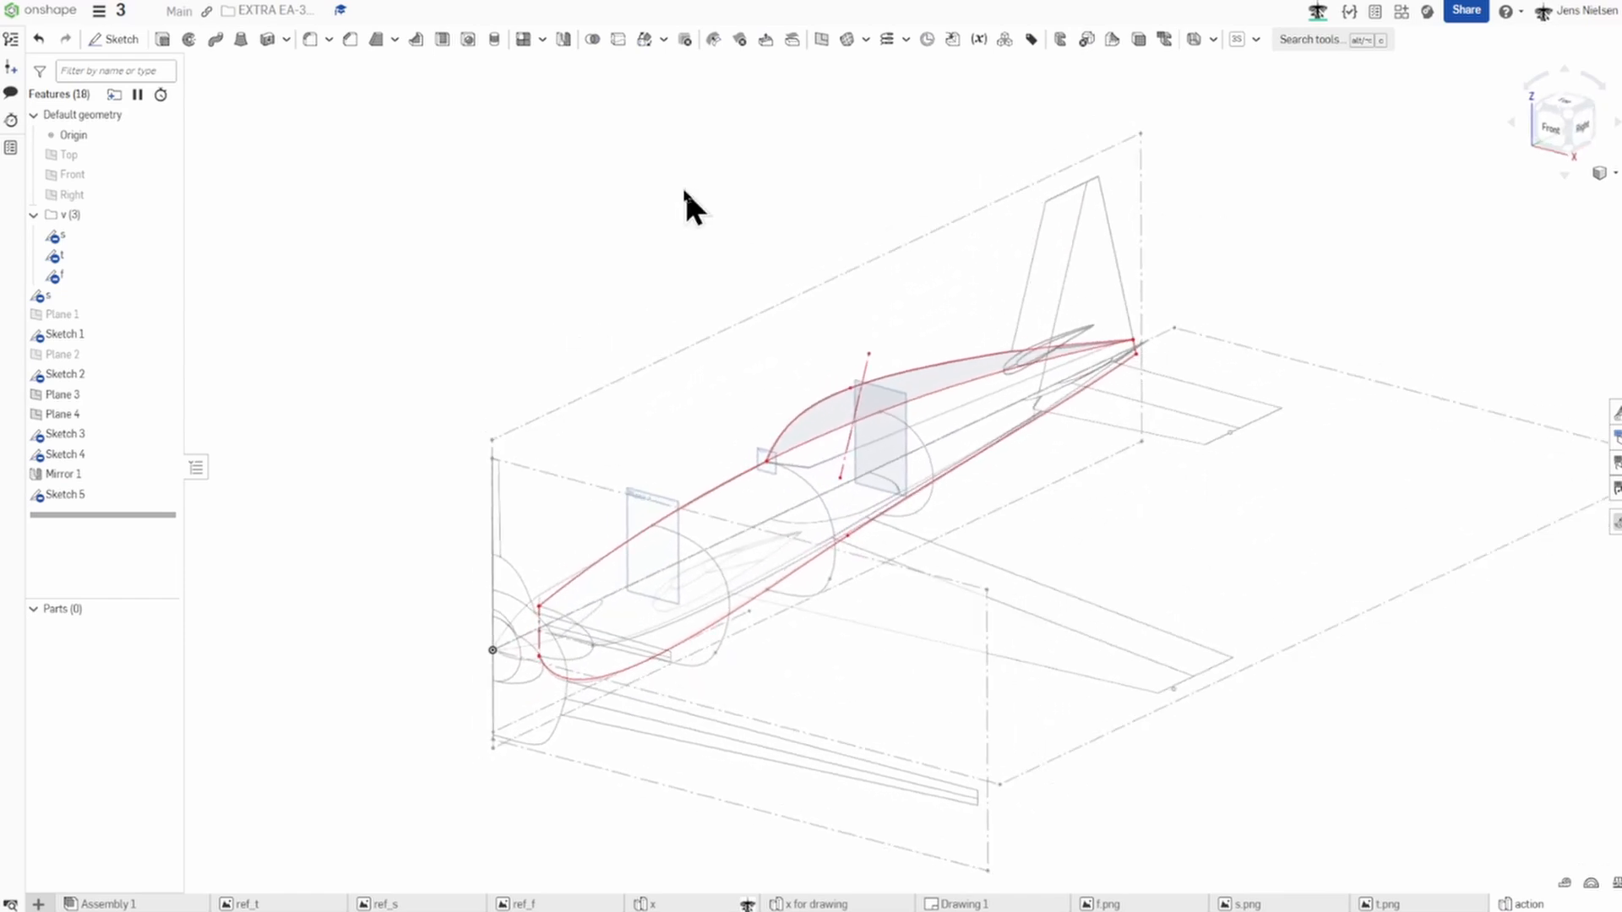
pyautogui.click(161, 235)
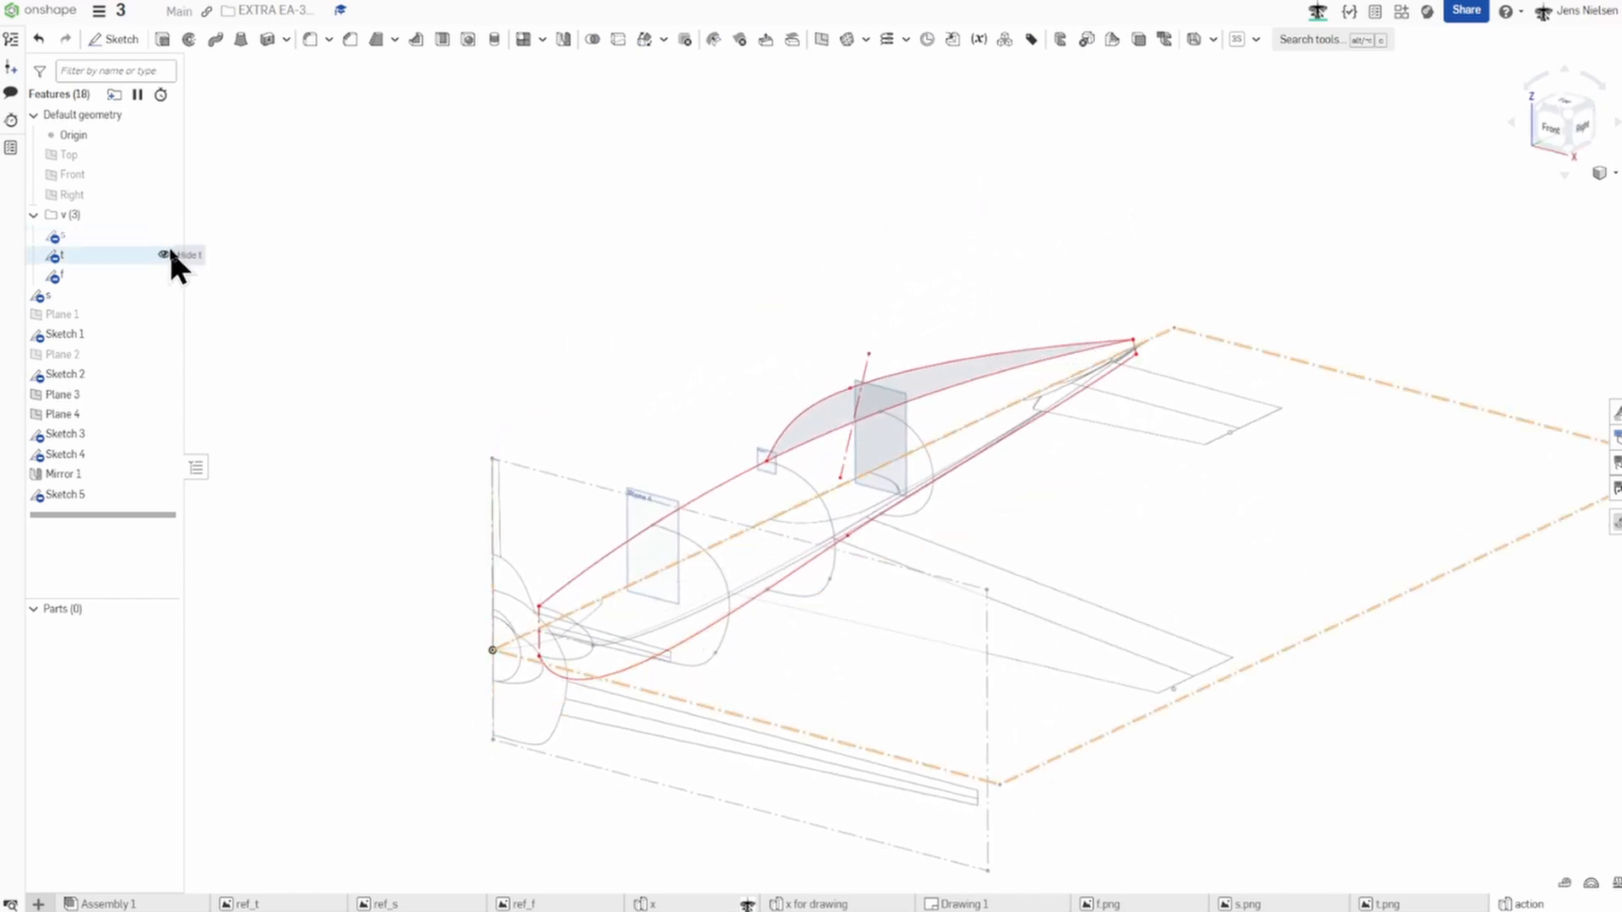
pyautogui.click(165, 255)
pyautogui.click(164, 276)
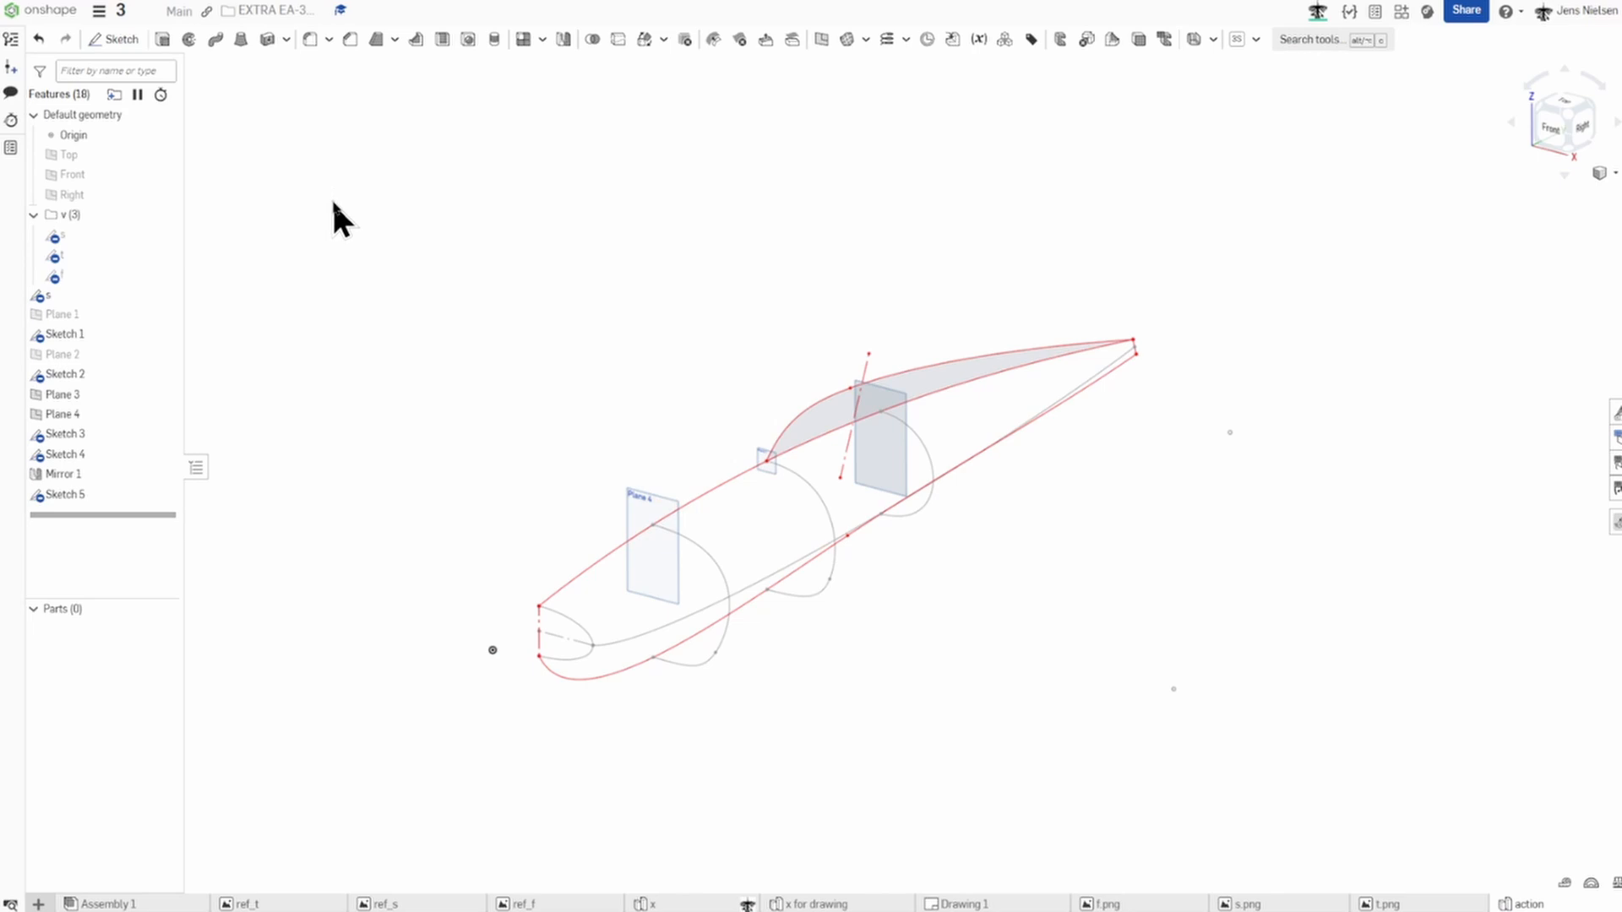
# Hide all construction planes and the Mirror 1 feature, and fit the fuselage sketches in view.
pyautogui.press('f')
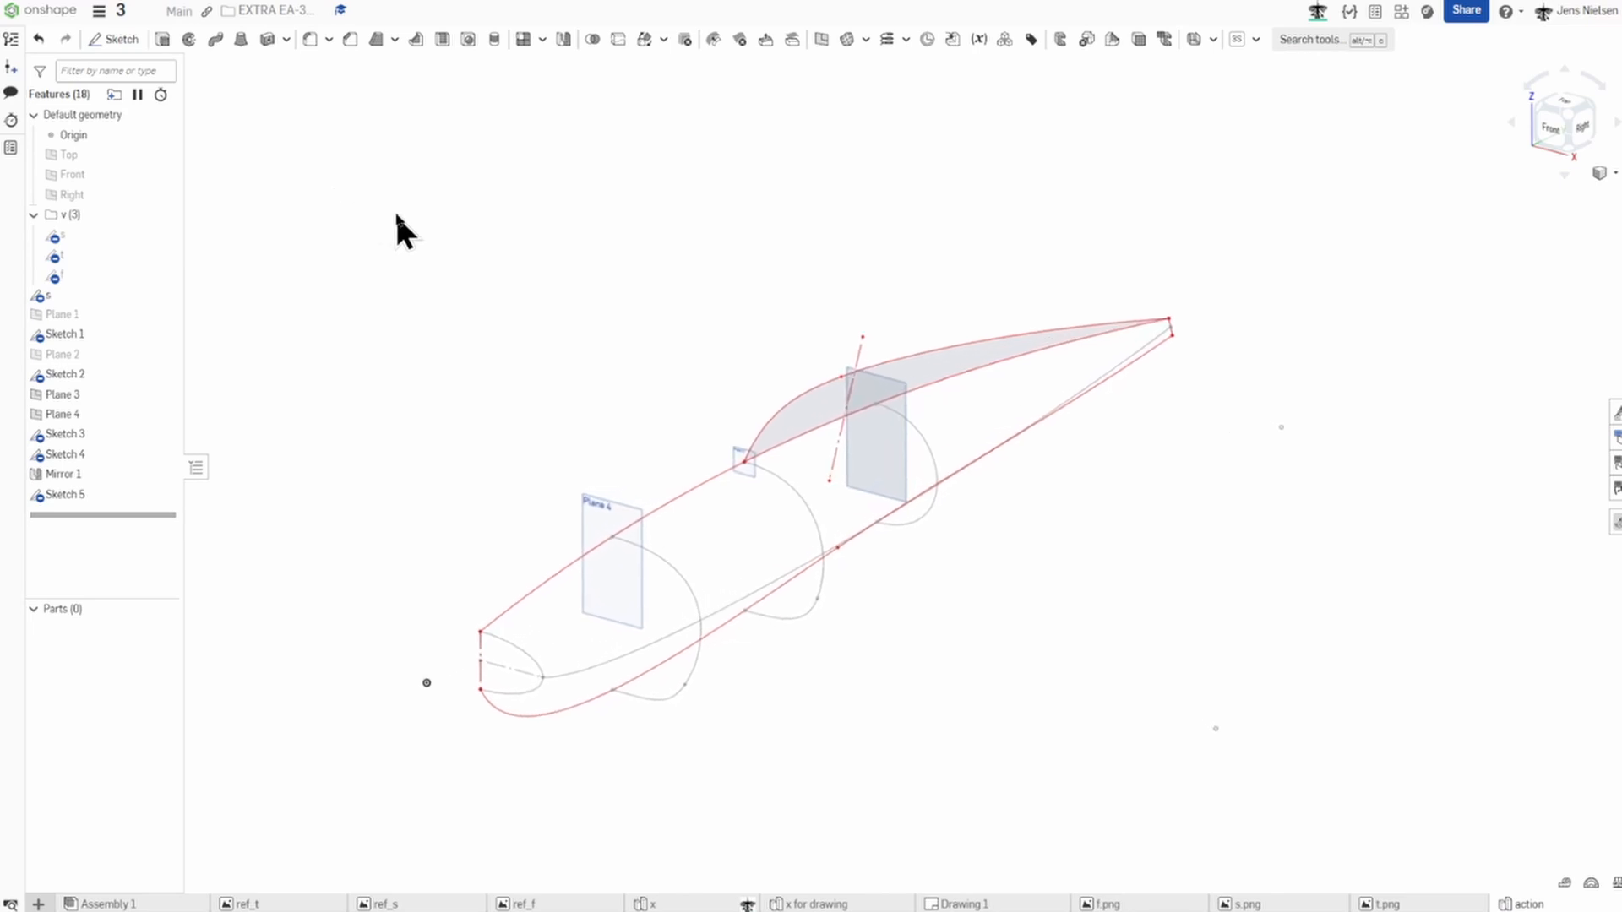
pyautogui.press('p')
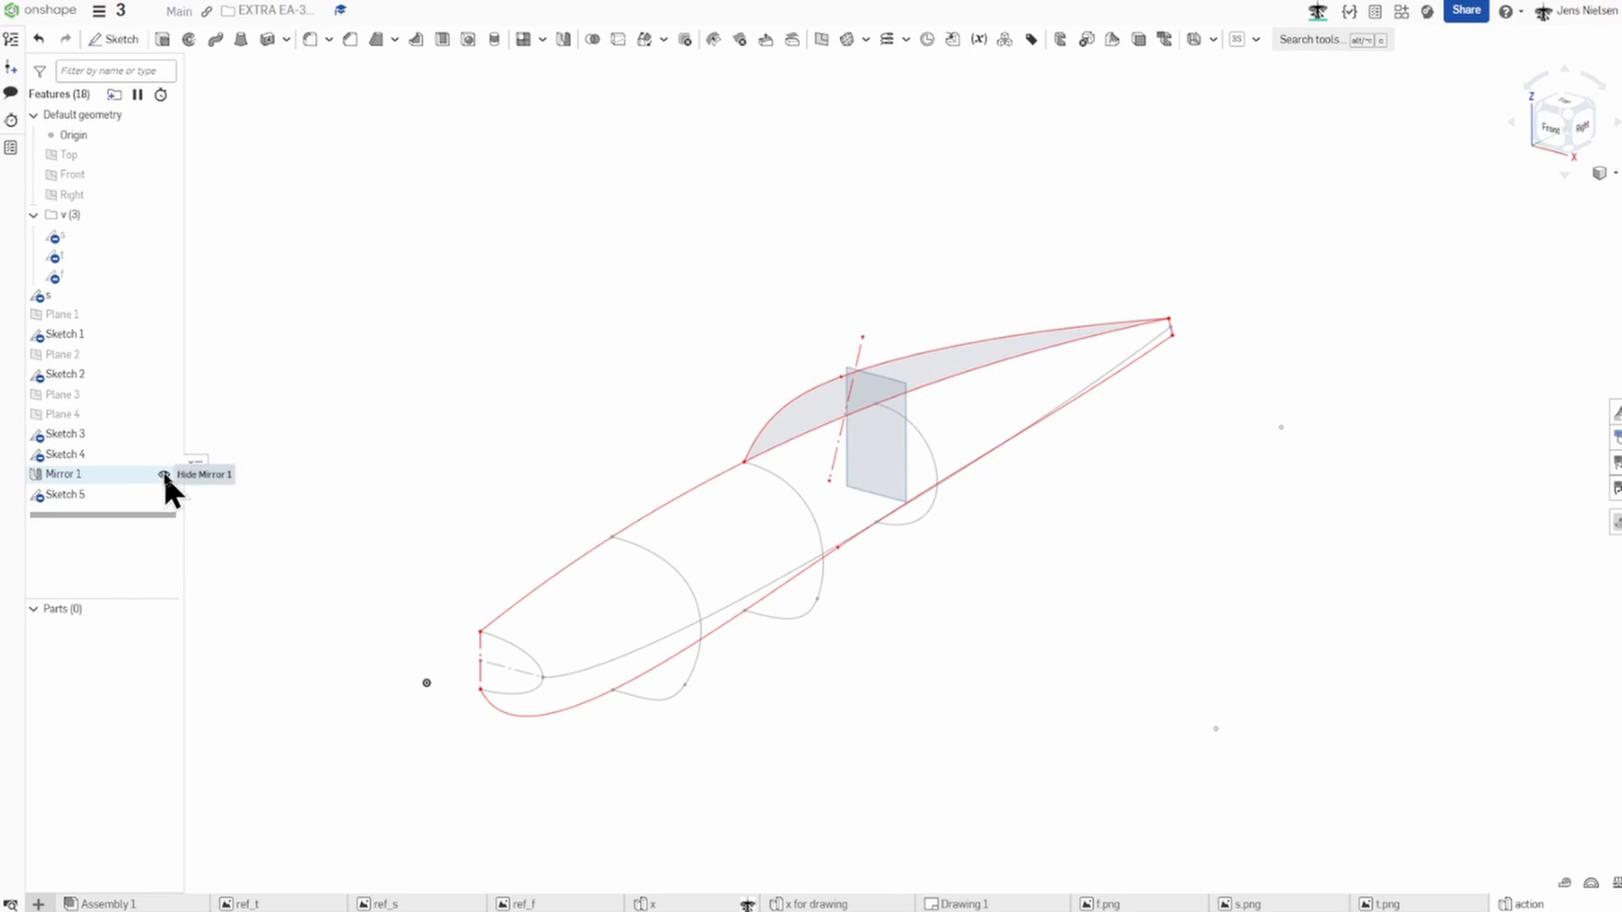
pyautogui.click(163, 473)
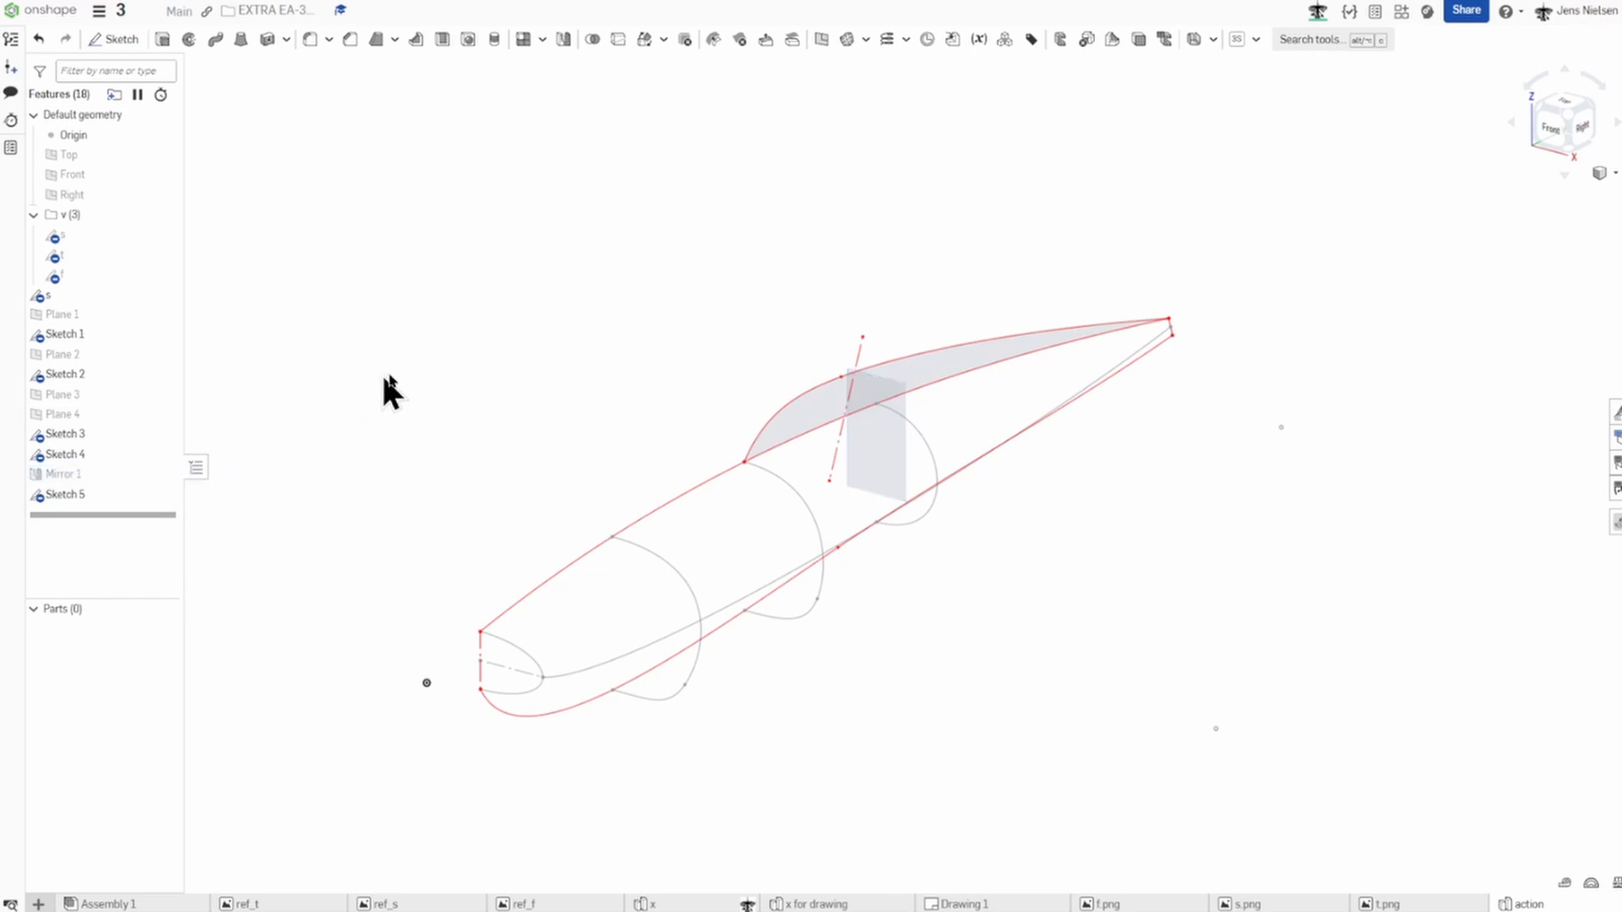
pyautogui.press('f')
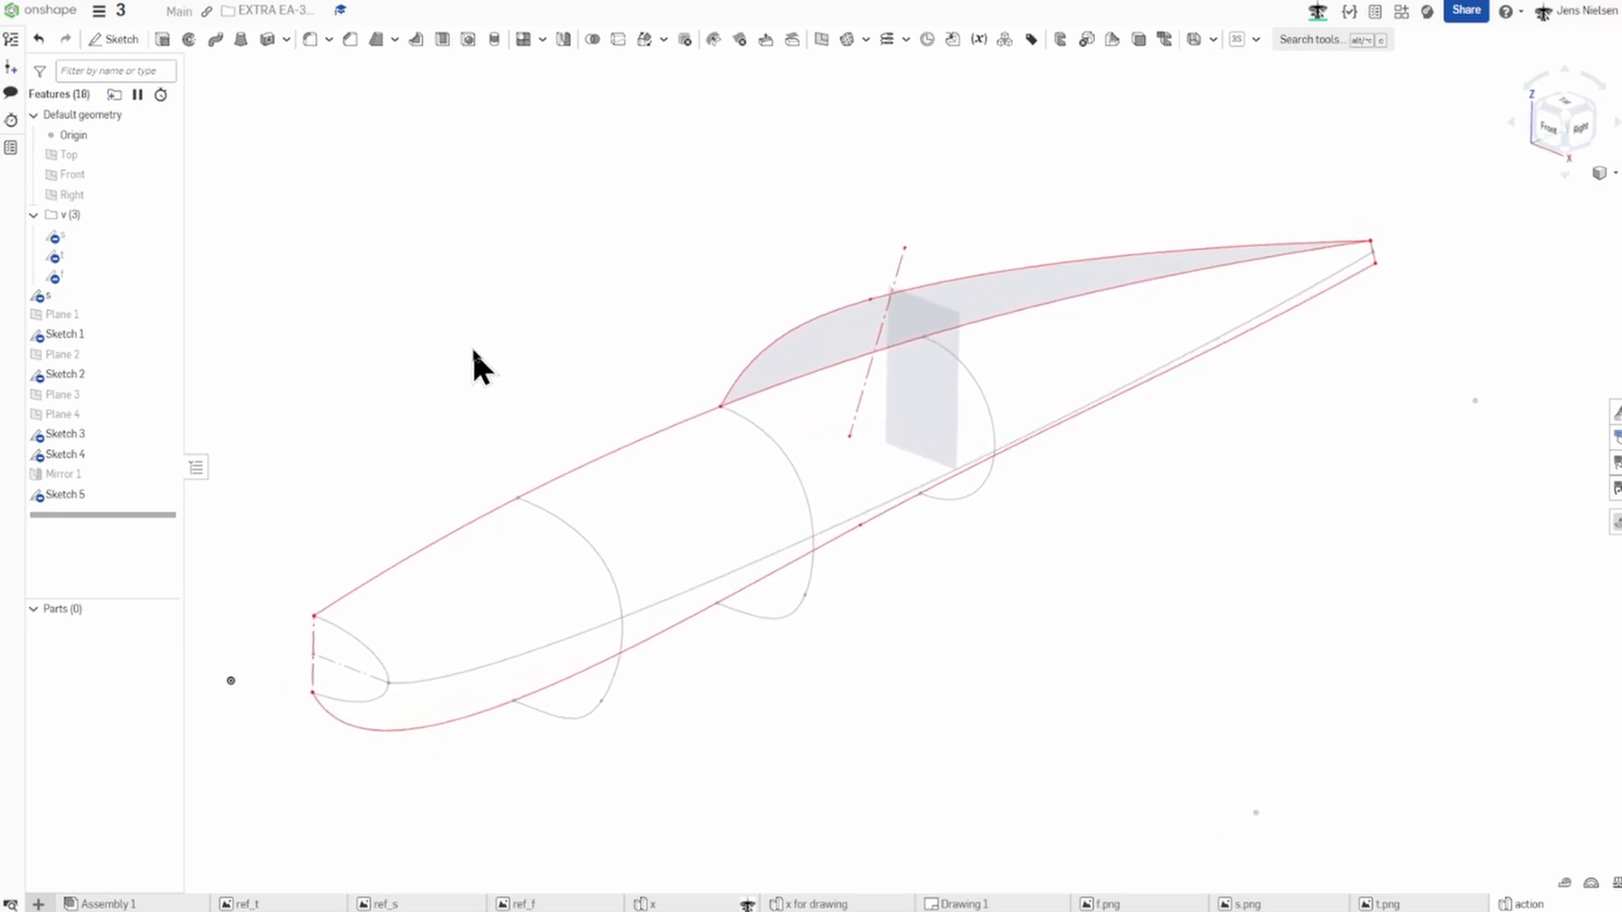
# Start a surface loft through the cross-sections of Sketch 1, Sketch 3, Sketch 4 and Sketch 5, ending at sketch s's short tail edge.
pyautogui.click(240, 51)
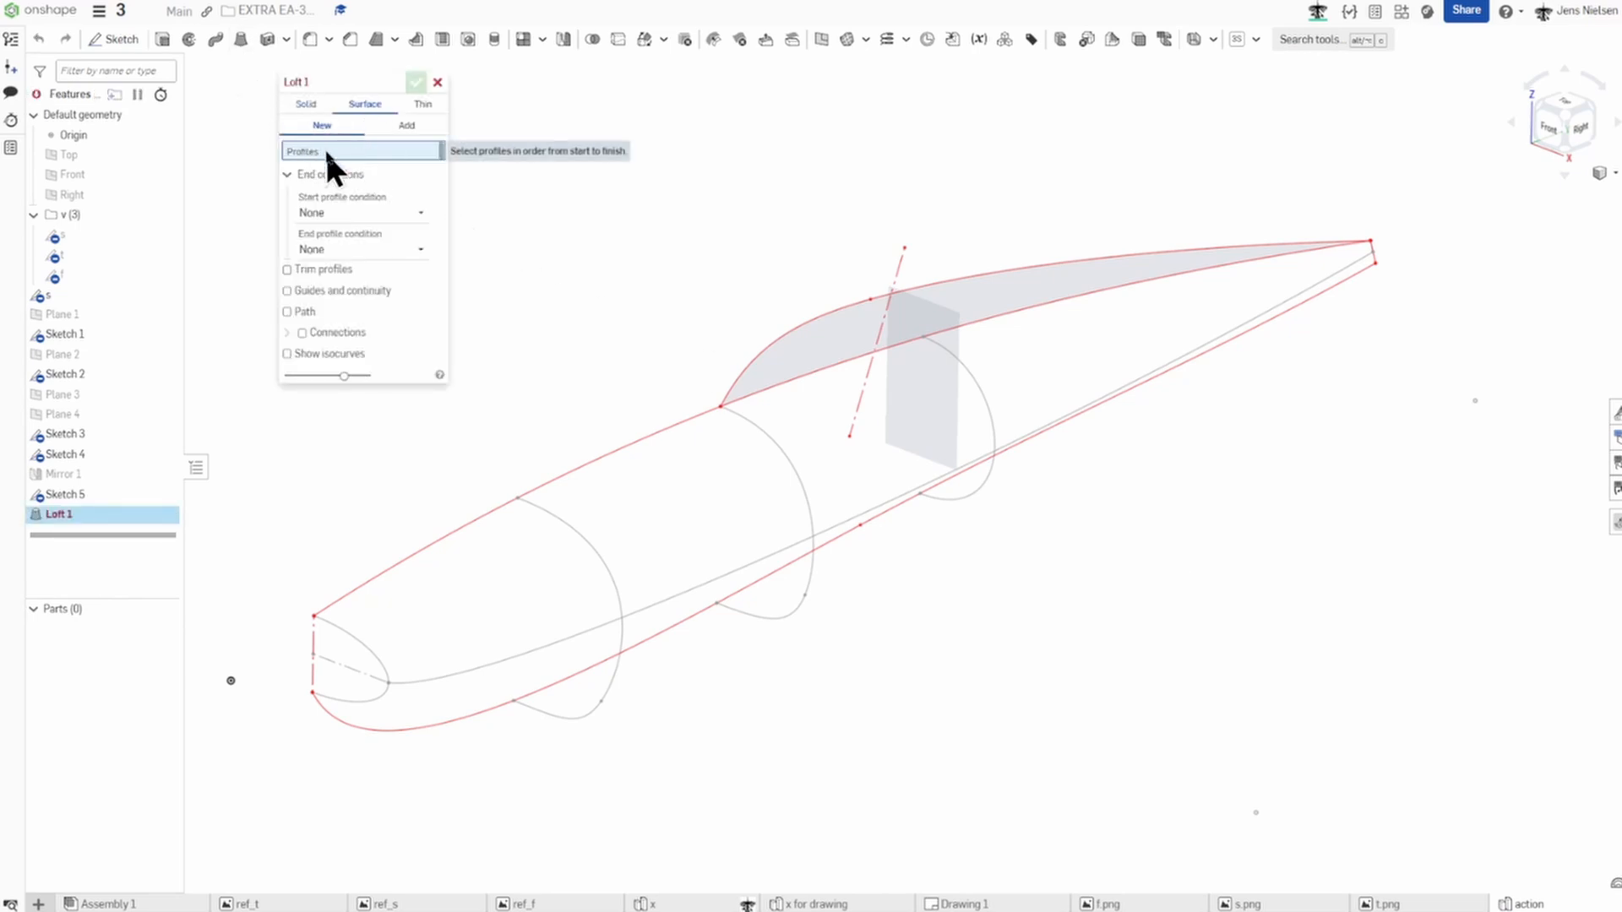
pyautogui.click(361, 641)
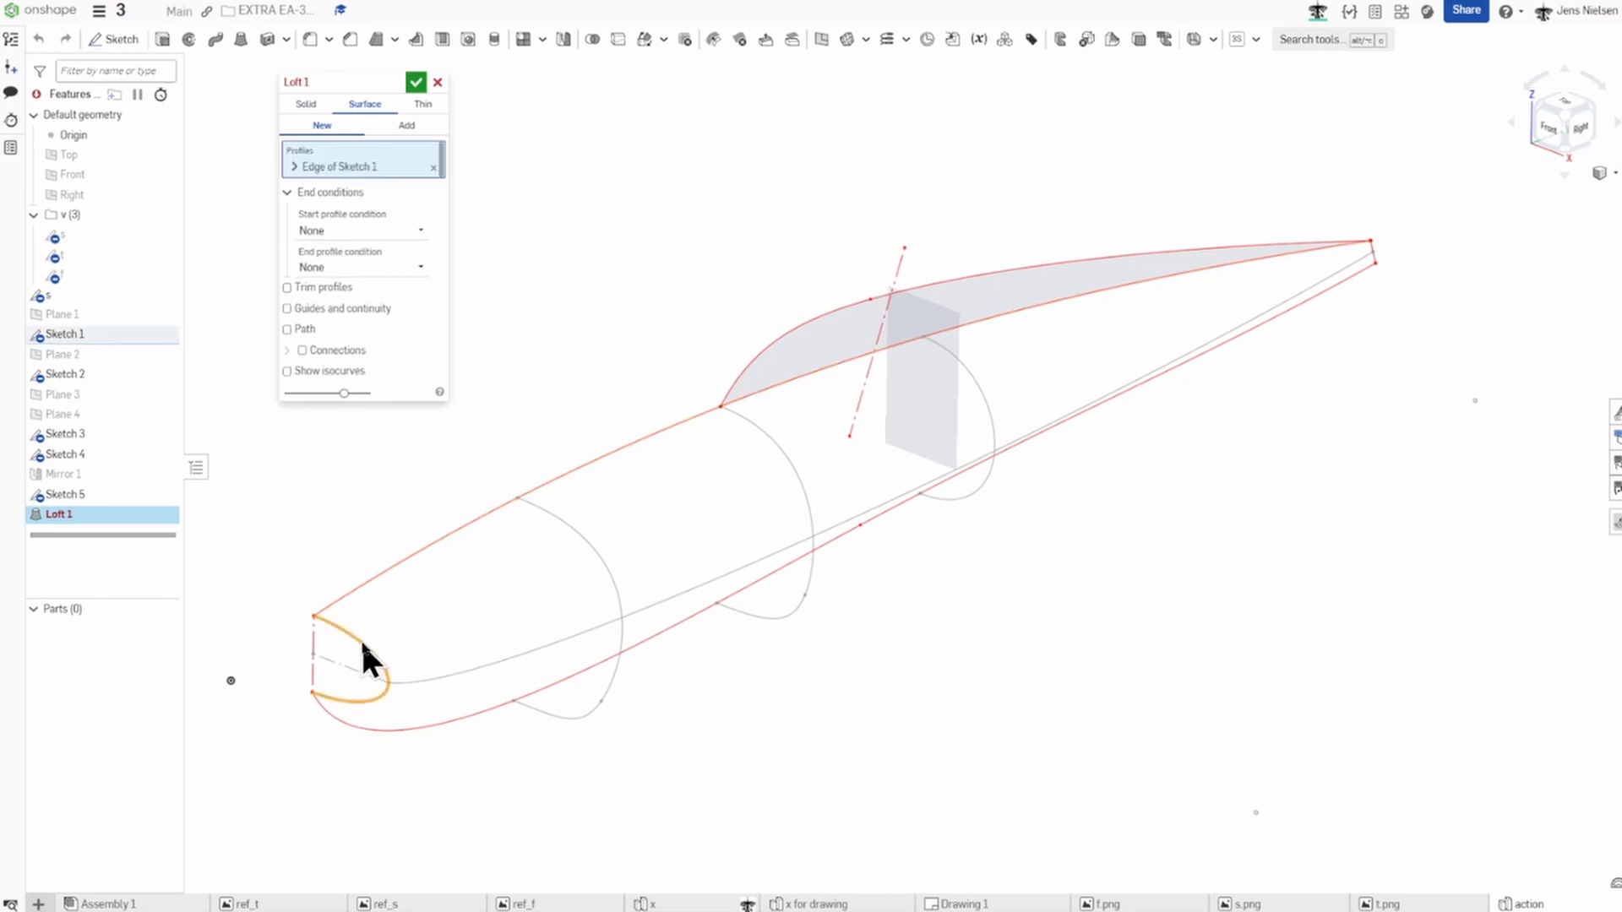
pyautogui.click(605, 560)
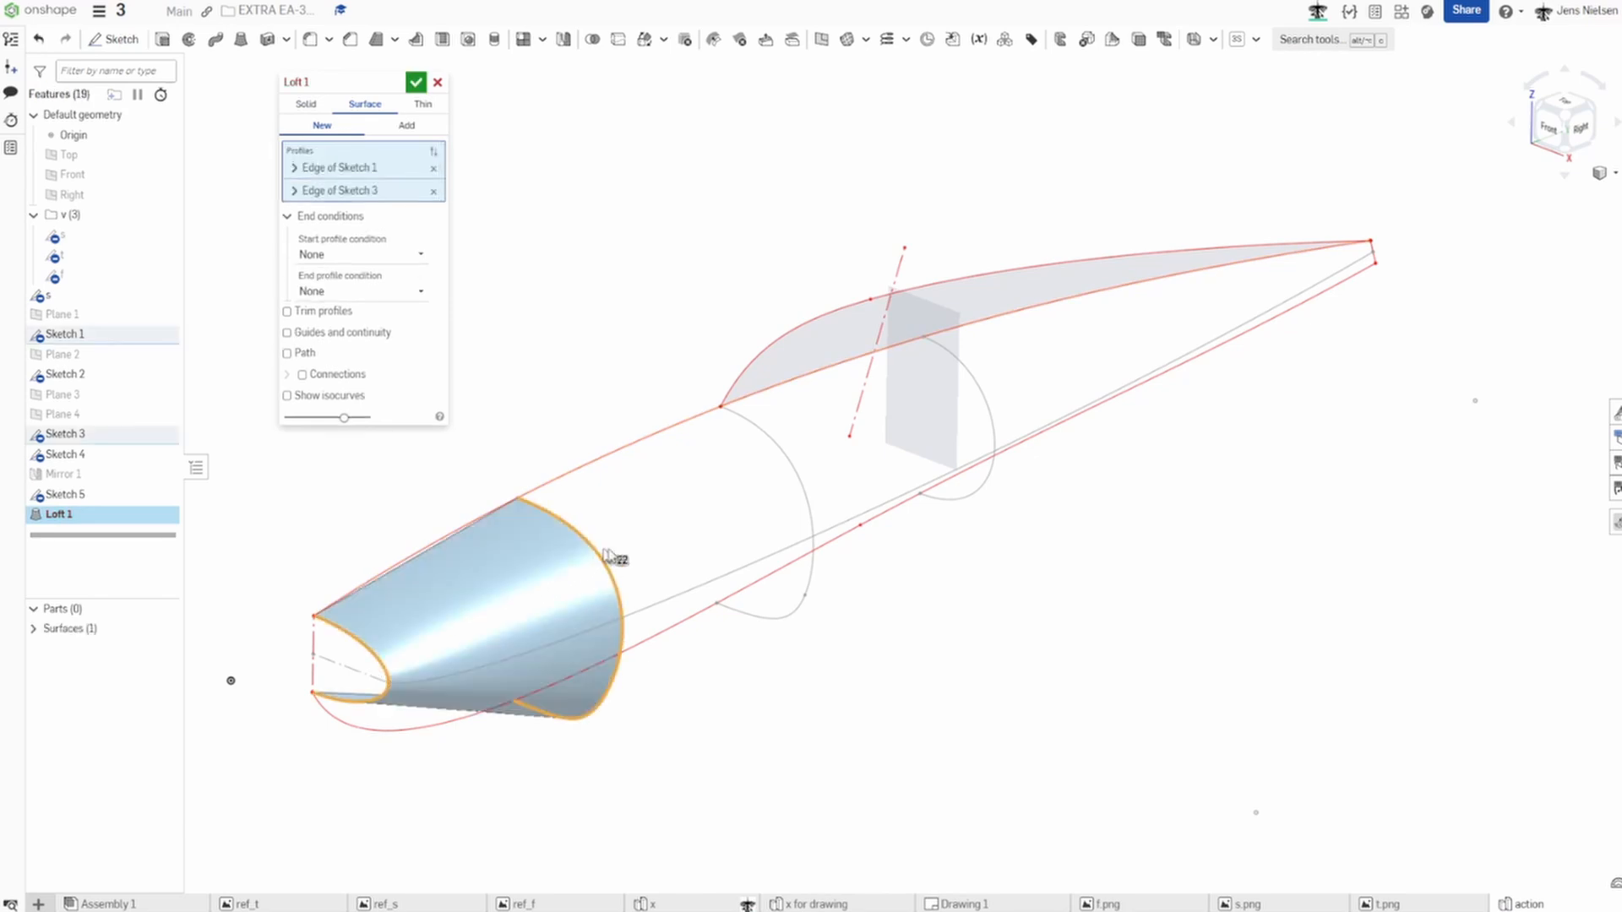
pyautogui.click(811, 499)
pyautogui.click(994, 425)
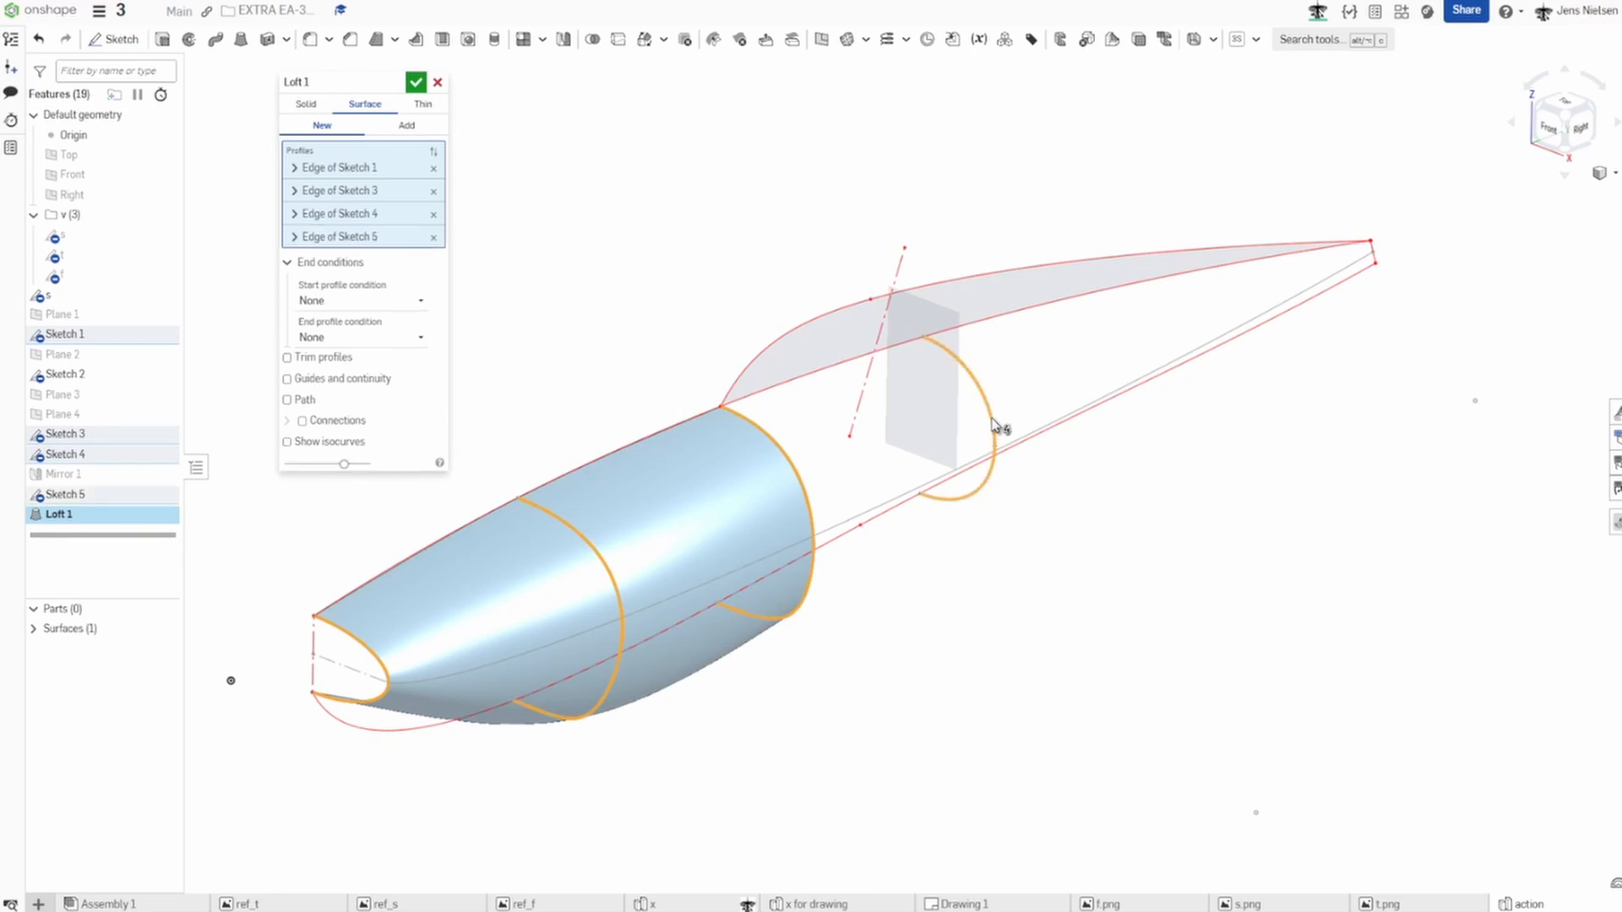
pyautogui.scroll(5, 1352, 442)
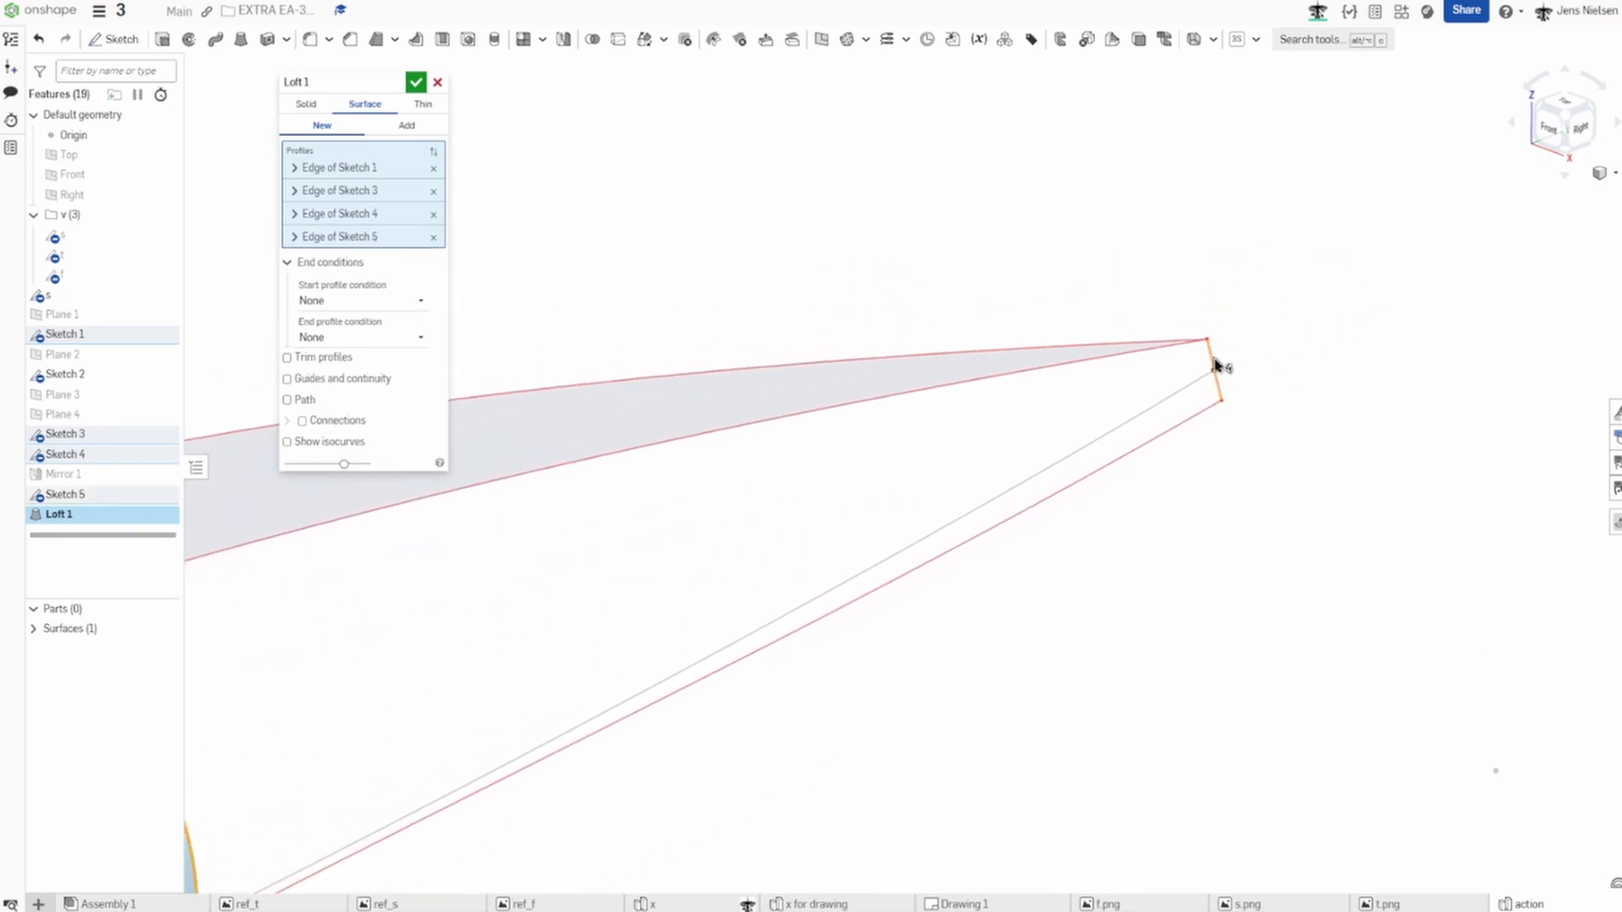
pyautogui.click(1217, 365)
pyautogui.scroll(-5, 1351, 481)
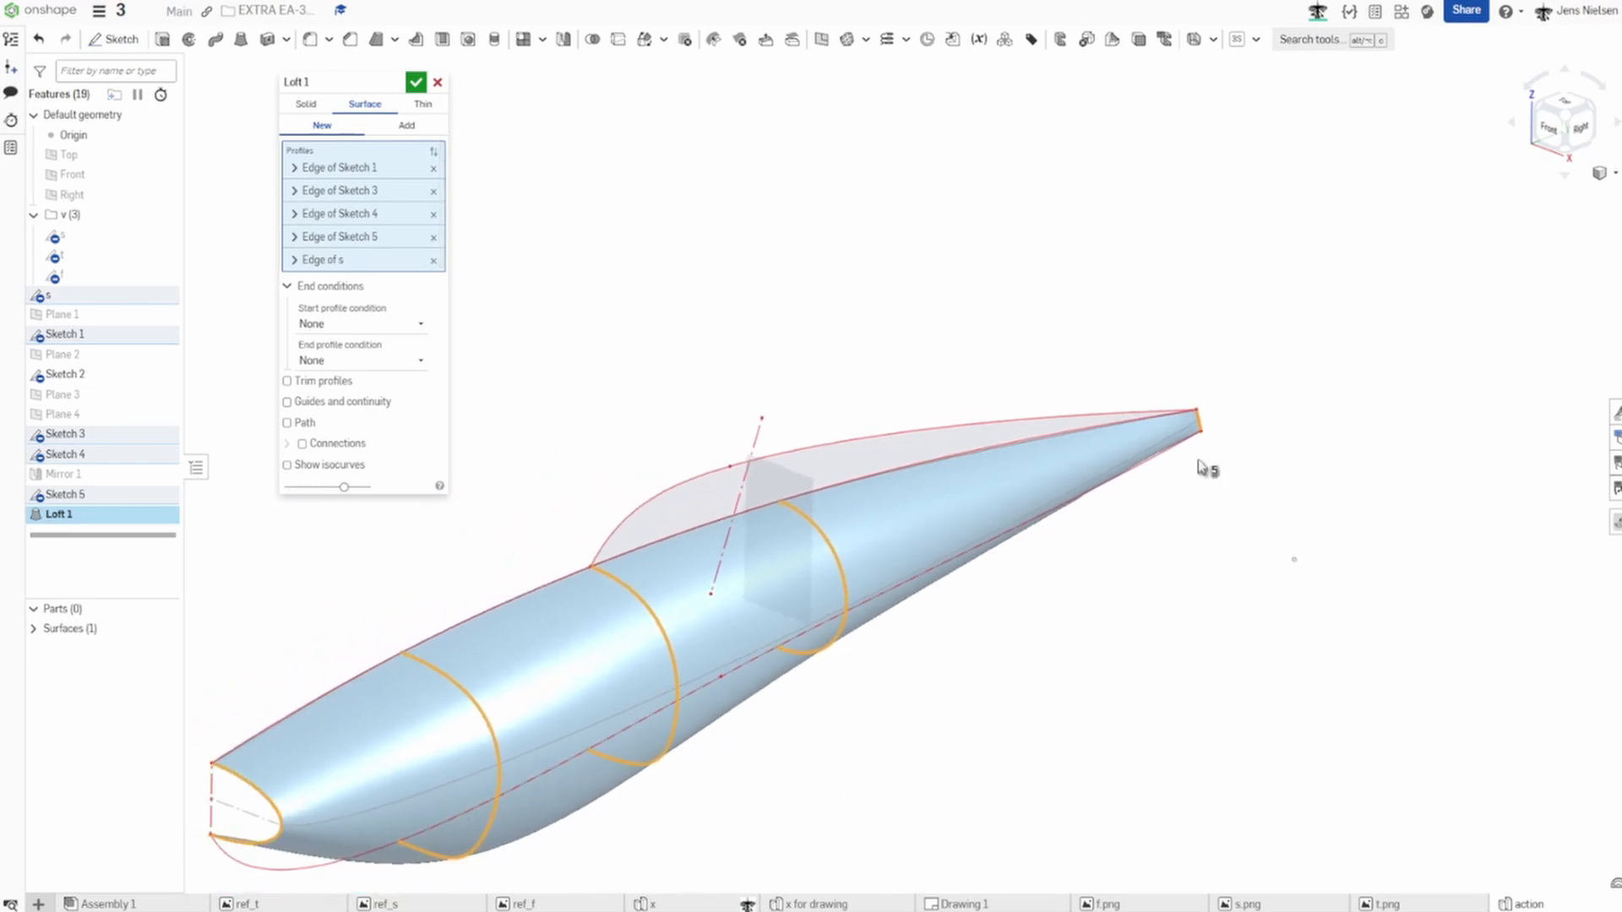
pyautogui.scroll(-3, 1208, 490)
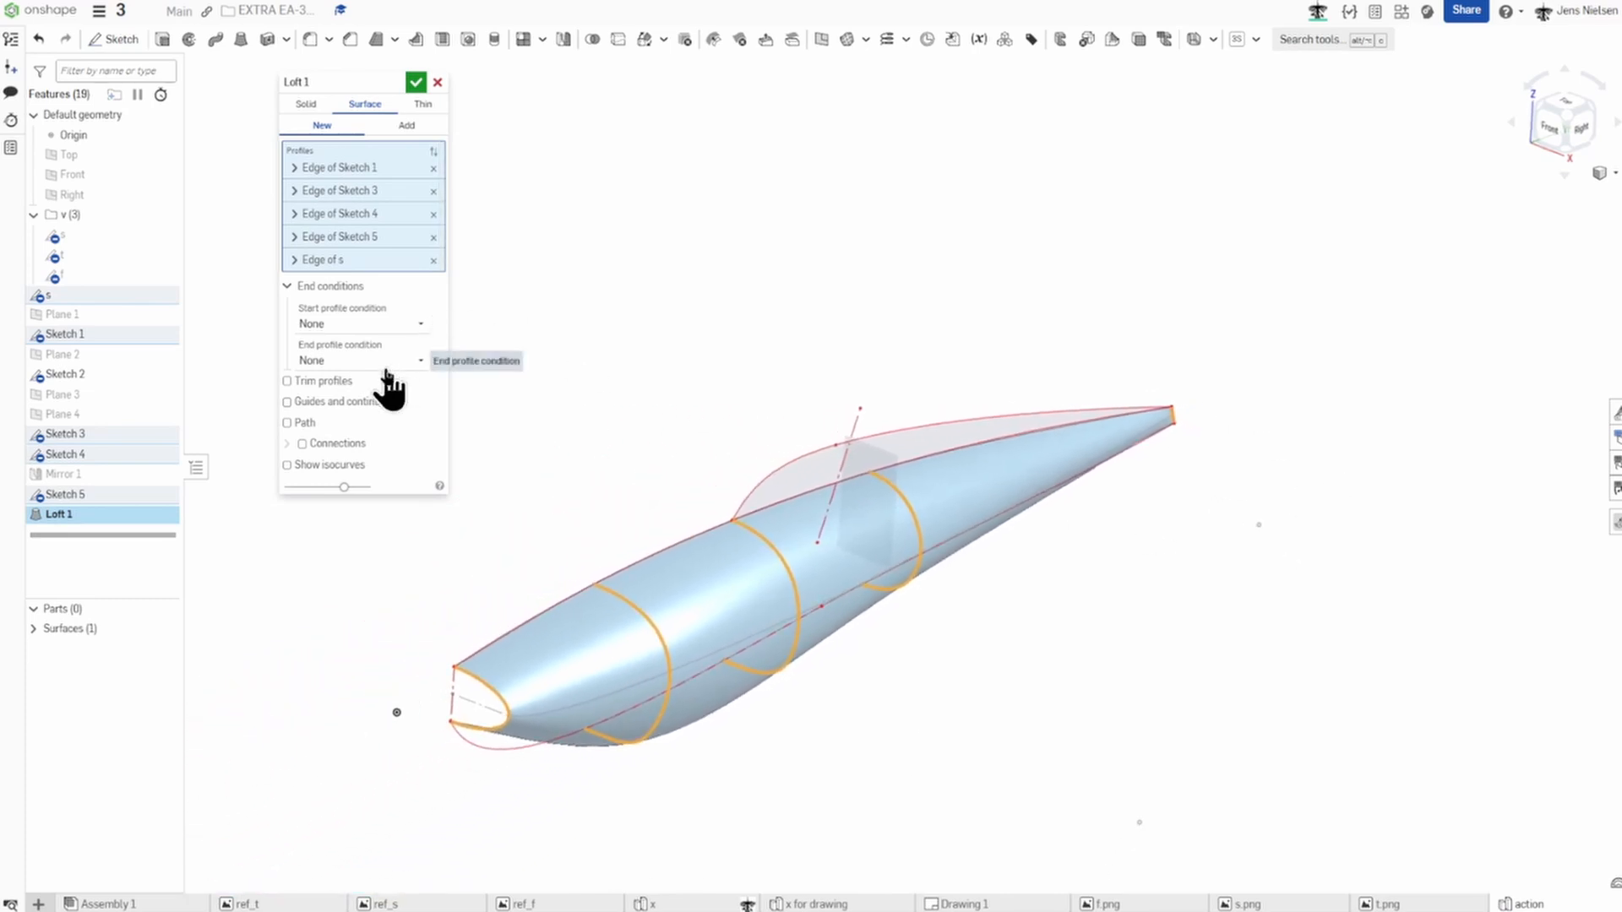
# Add the lower profile curve, the Sketch 2 side curve and the upper profile curve as loft guides and finish the loft.
pyautogui.click(287, 403)
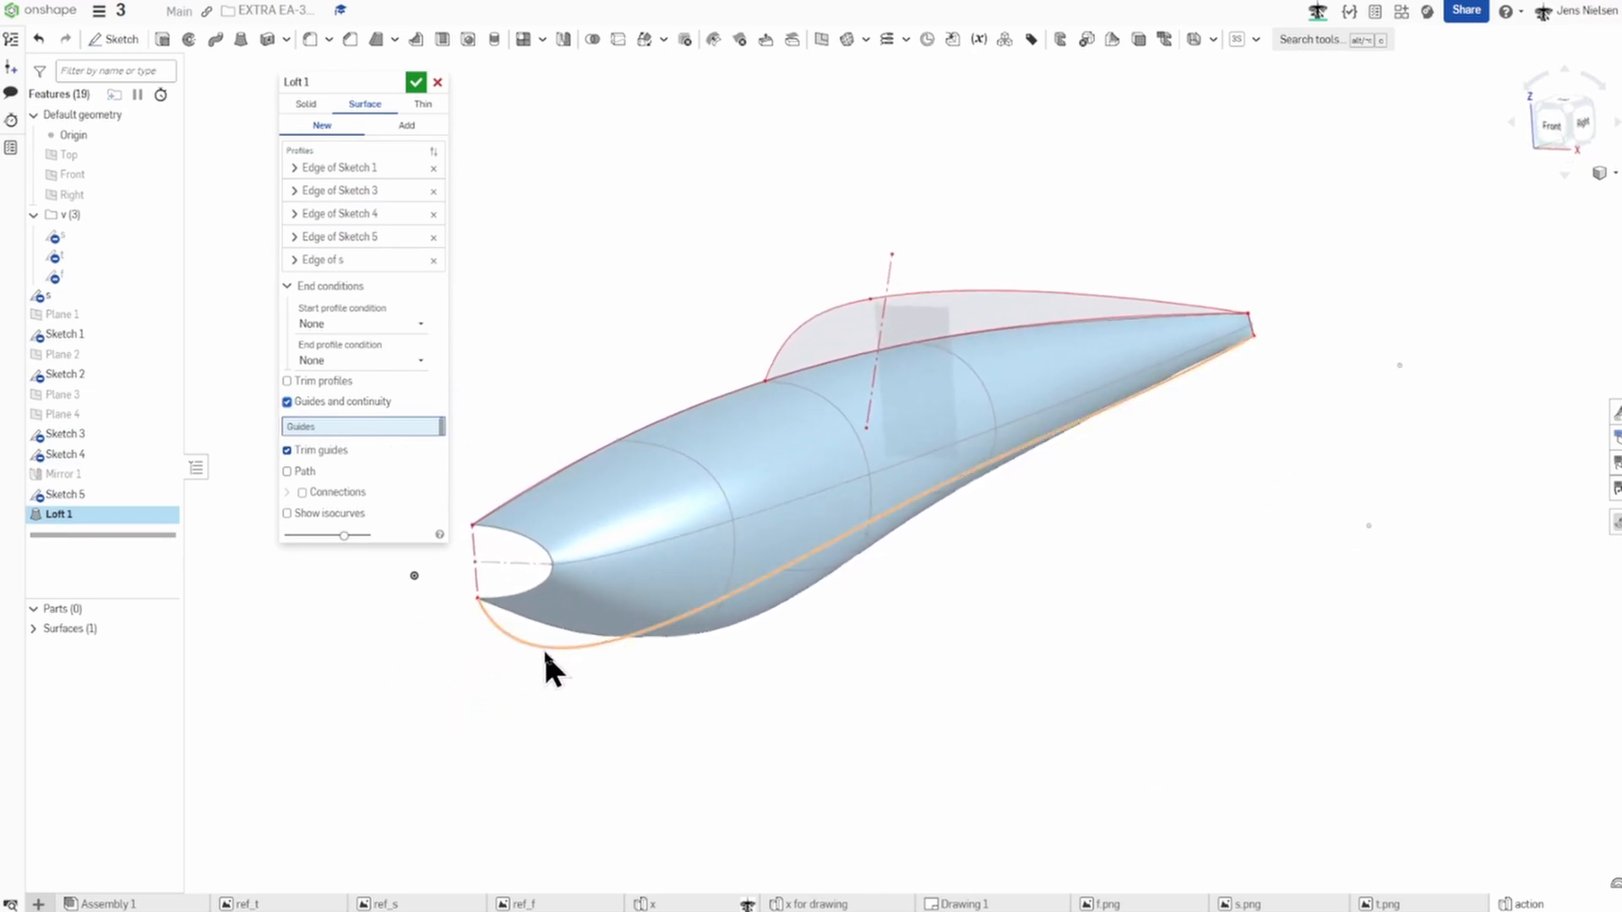
pyautogui.click(544, 650)
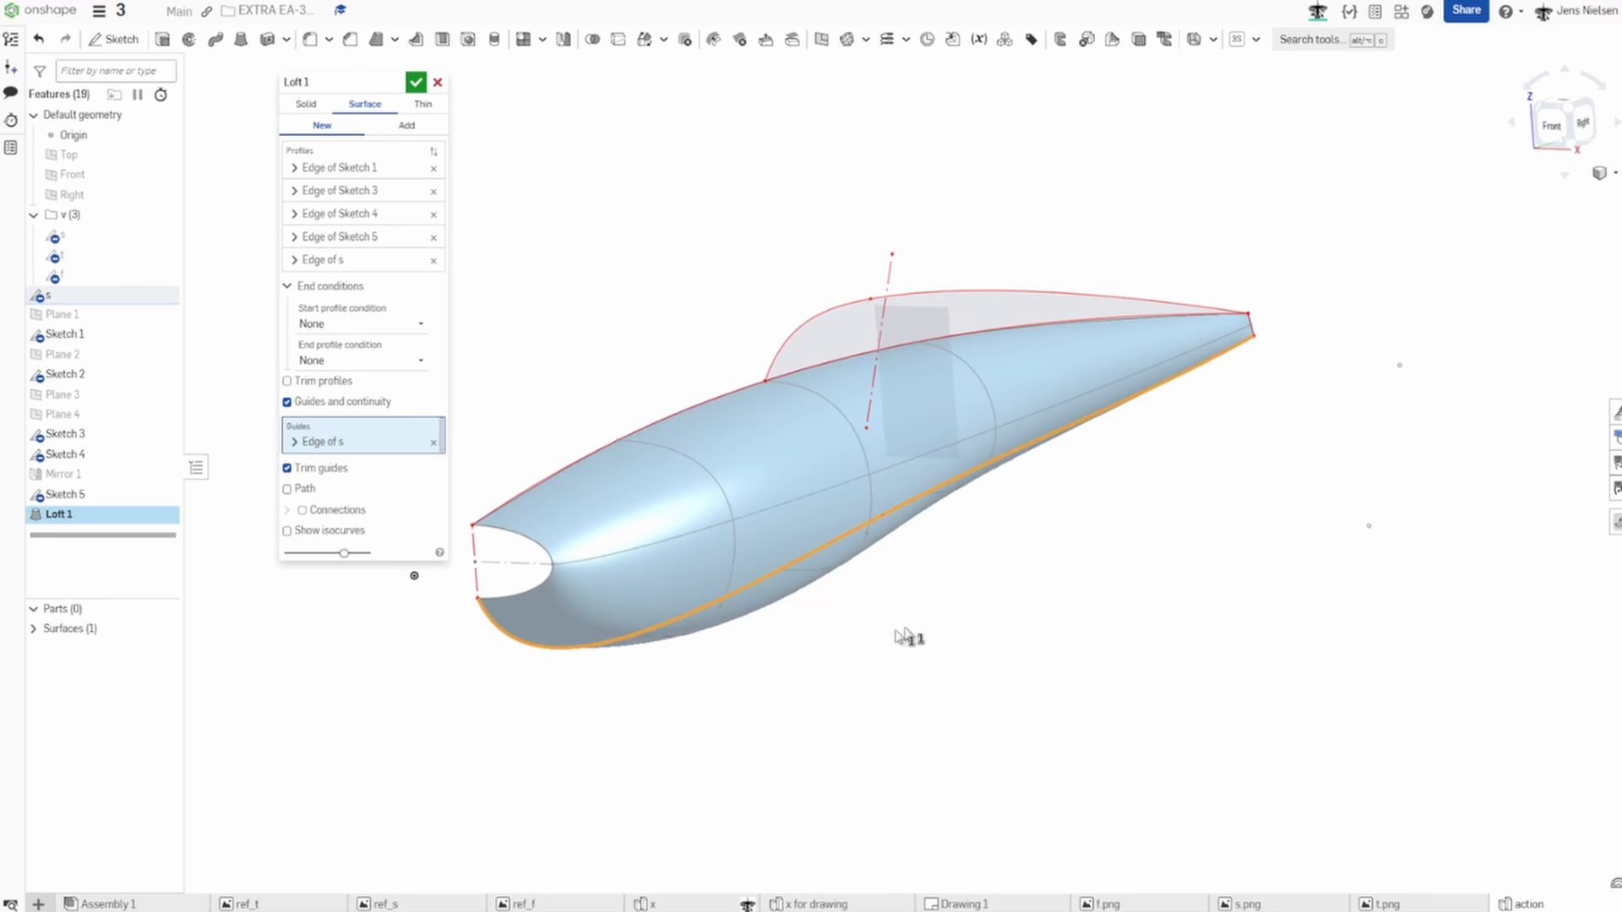
pyautogui.click(793, 506)
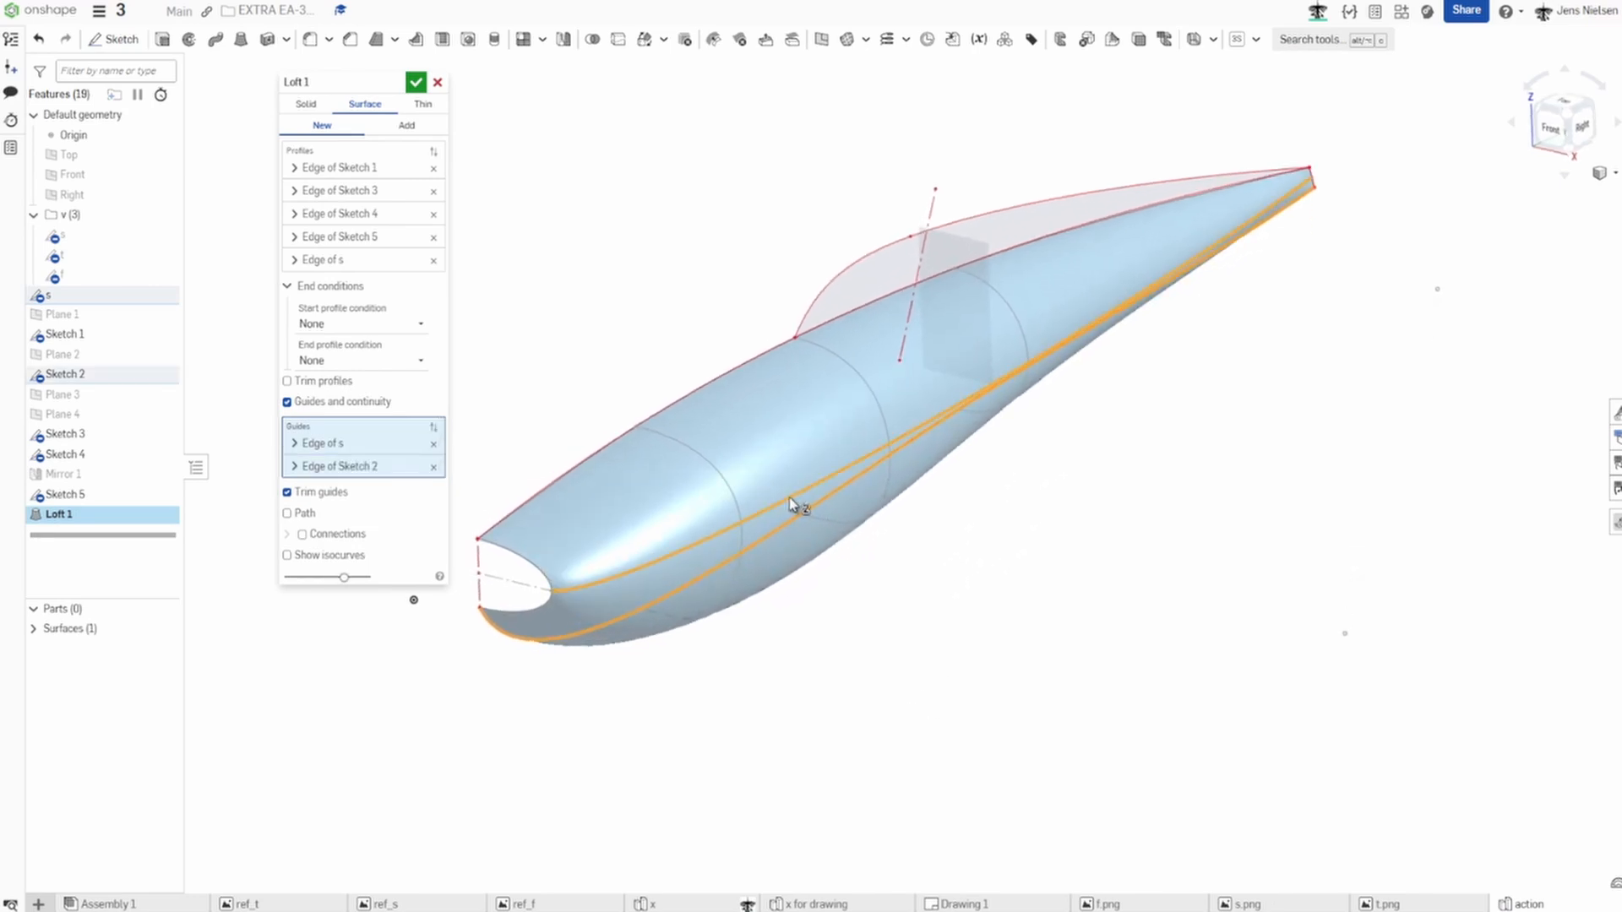
pyautogui.moveTo(857, 552); pyautogui.dragTo(1026, 549, button='right')
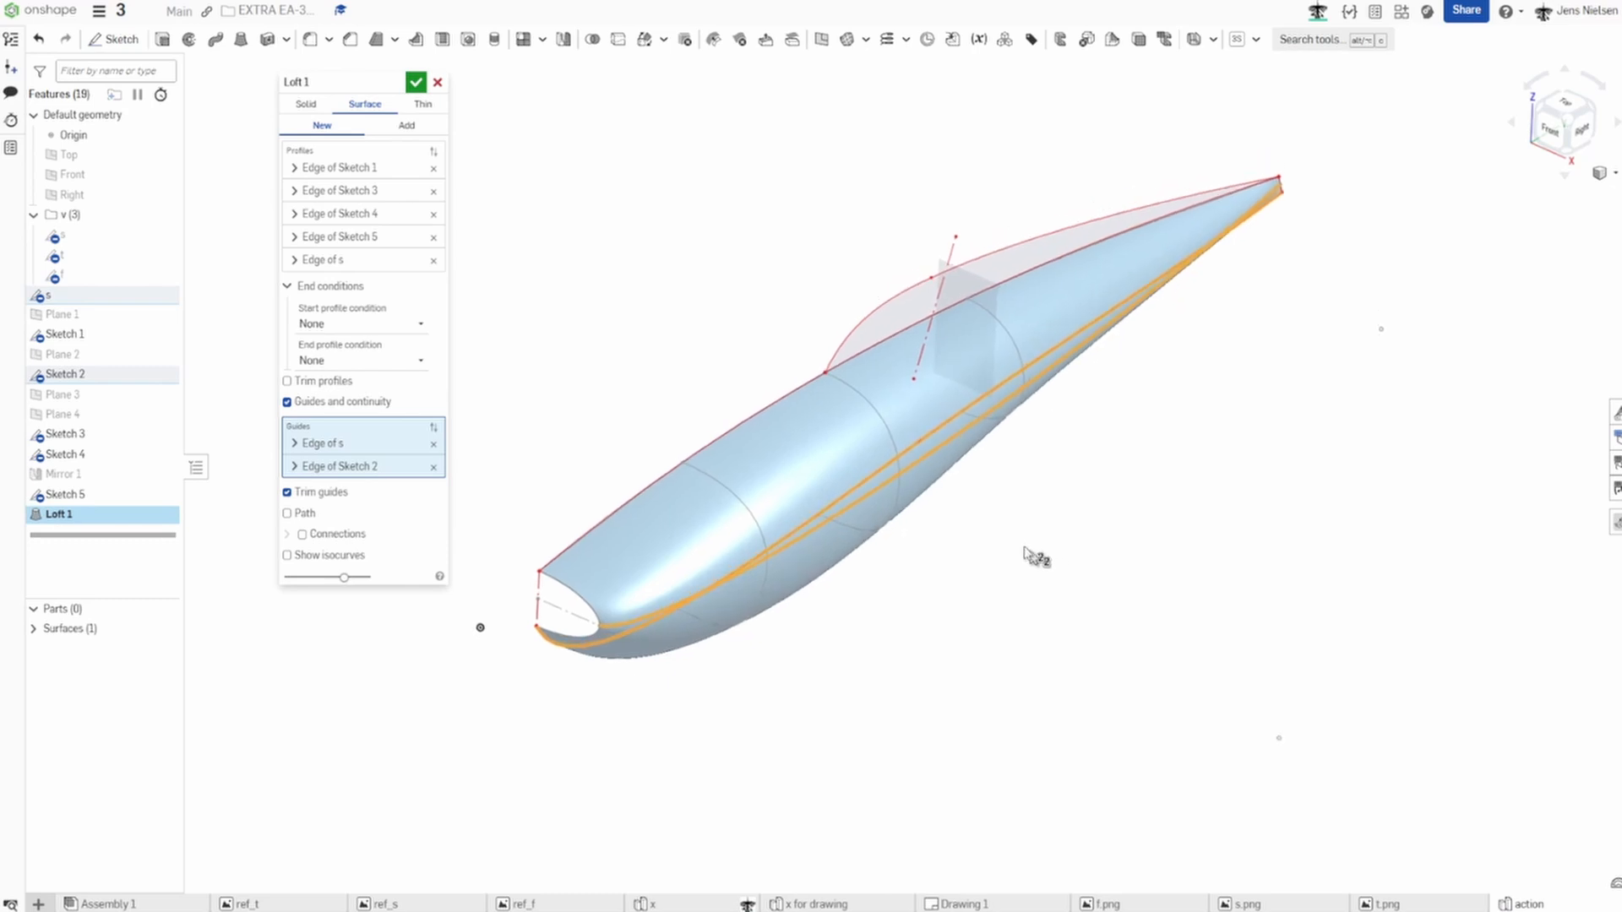
pyautogui.click(741, 431)
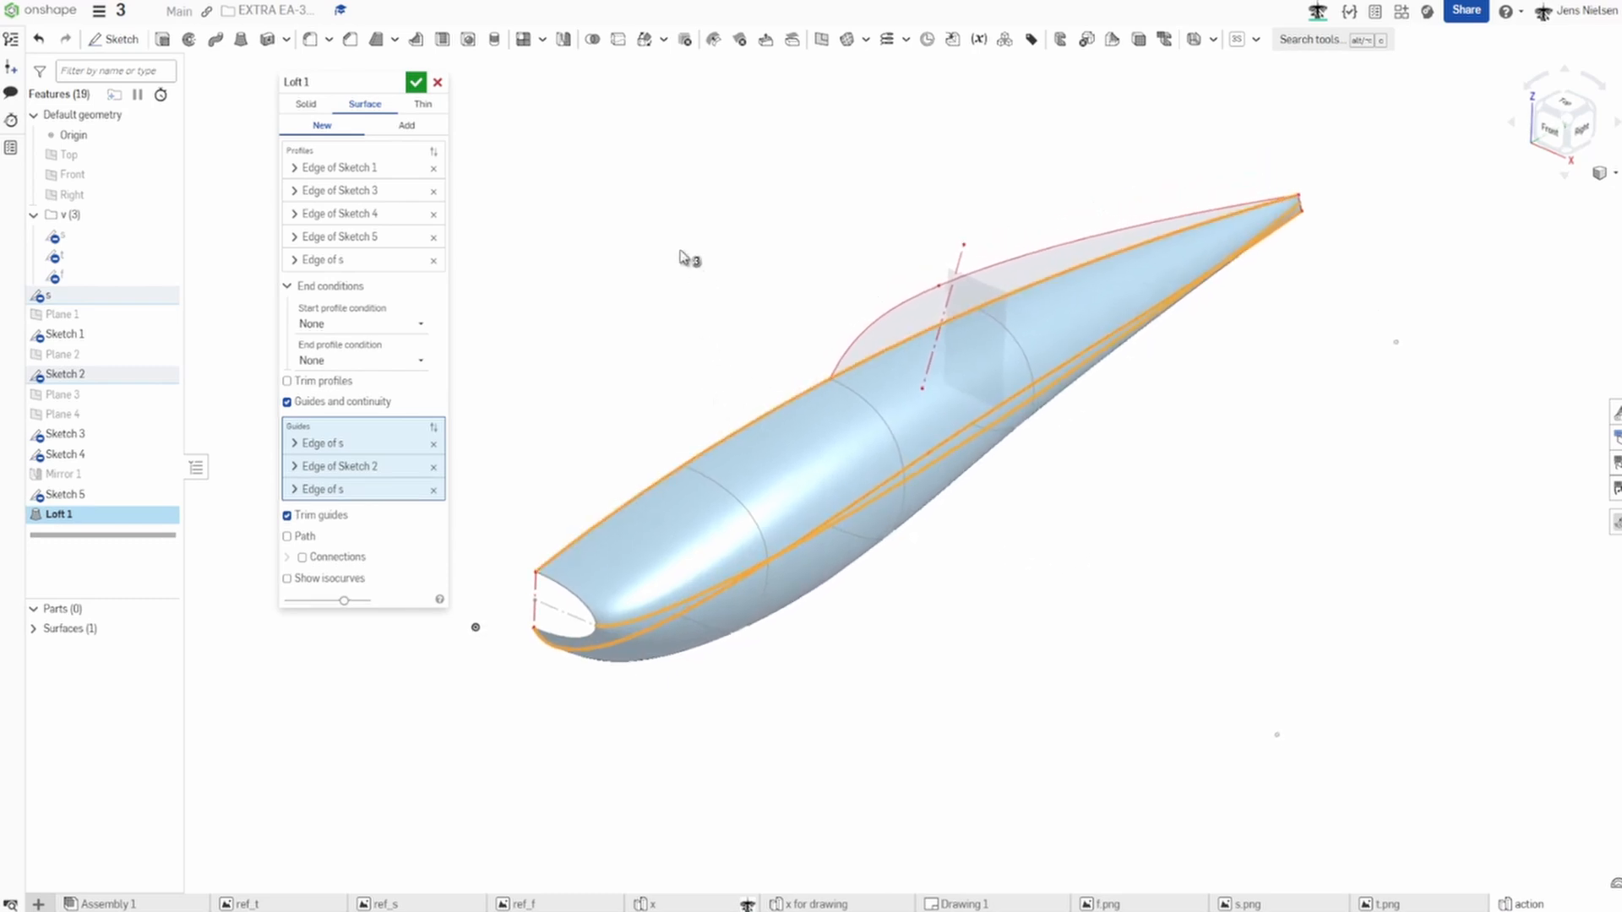
pyautogui.moveTo(683, 258); pyautogui.dragTo(683, 257, button='right')
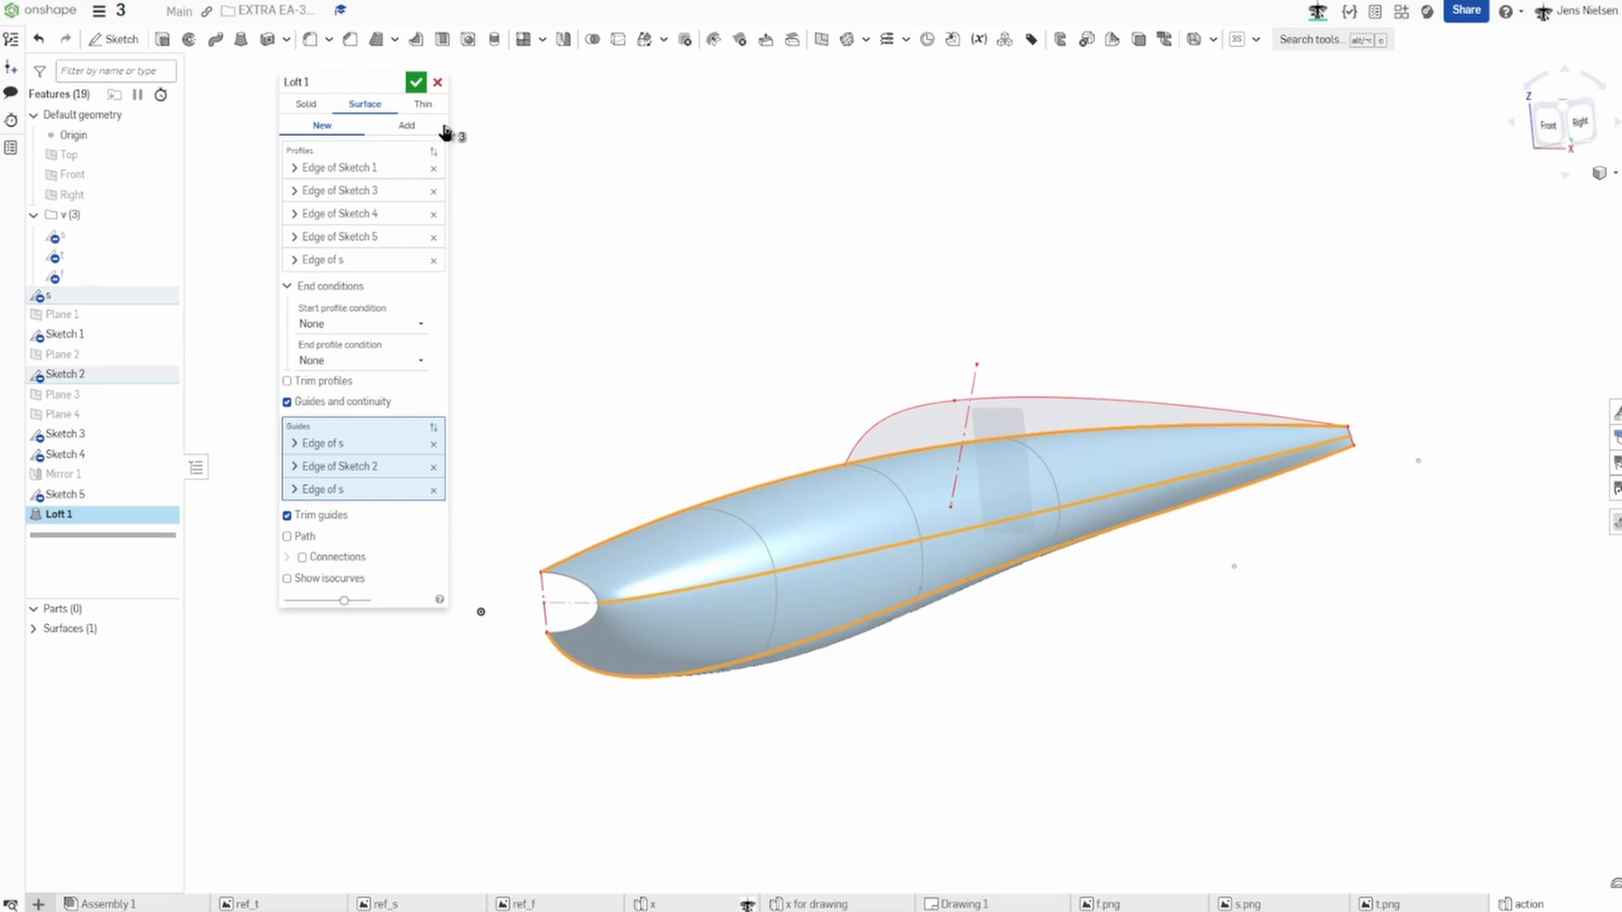
pyautogui.click(415, 82)
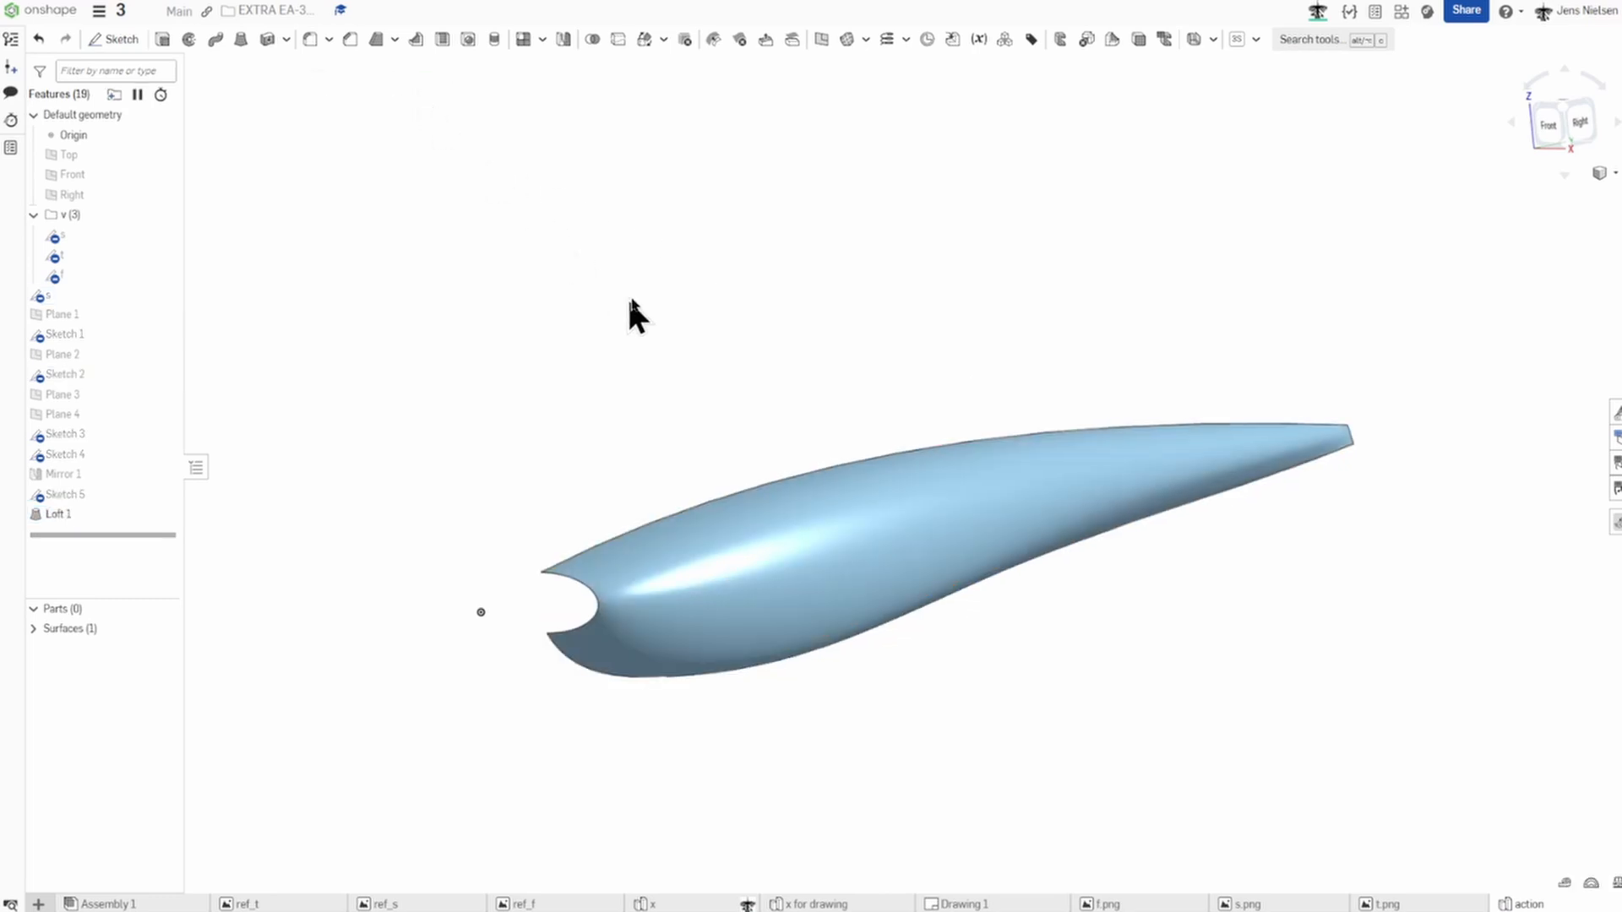
# Set the appearance of Surface 1 to green #488C29.
pyautogui.moveTo(629, 296); pyautogui.dragTo(574, 253, button='right')
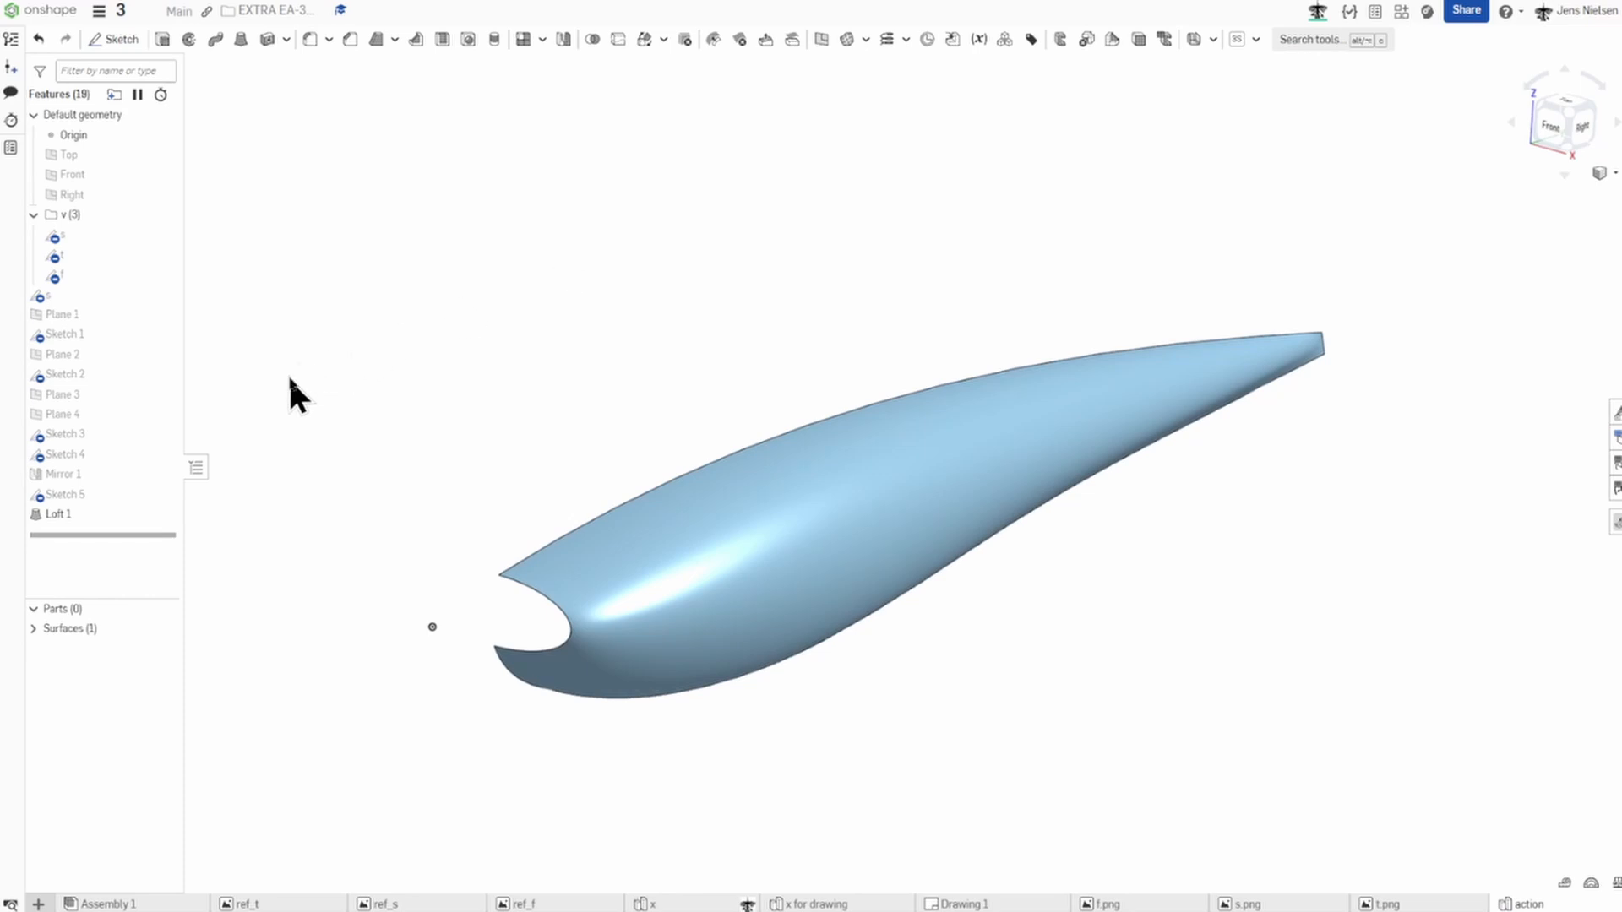
pyautogui.click(34, 629)
pyautogui.rightClick(82, 649)
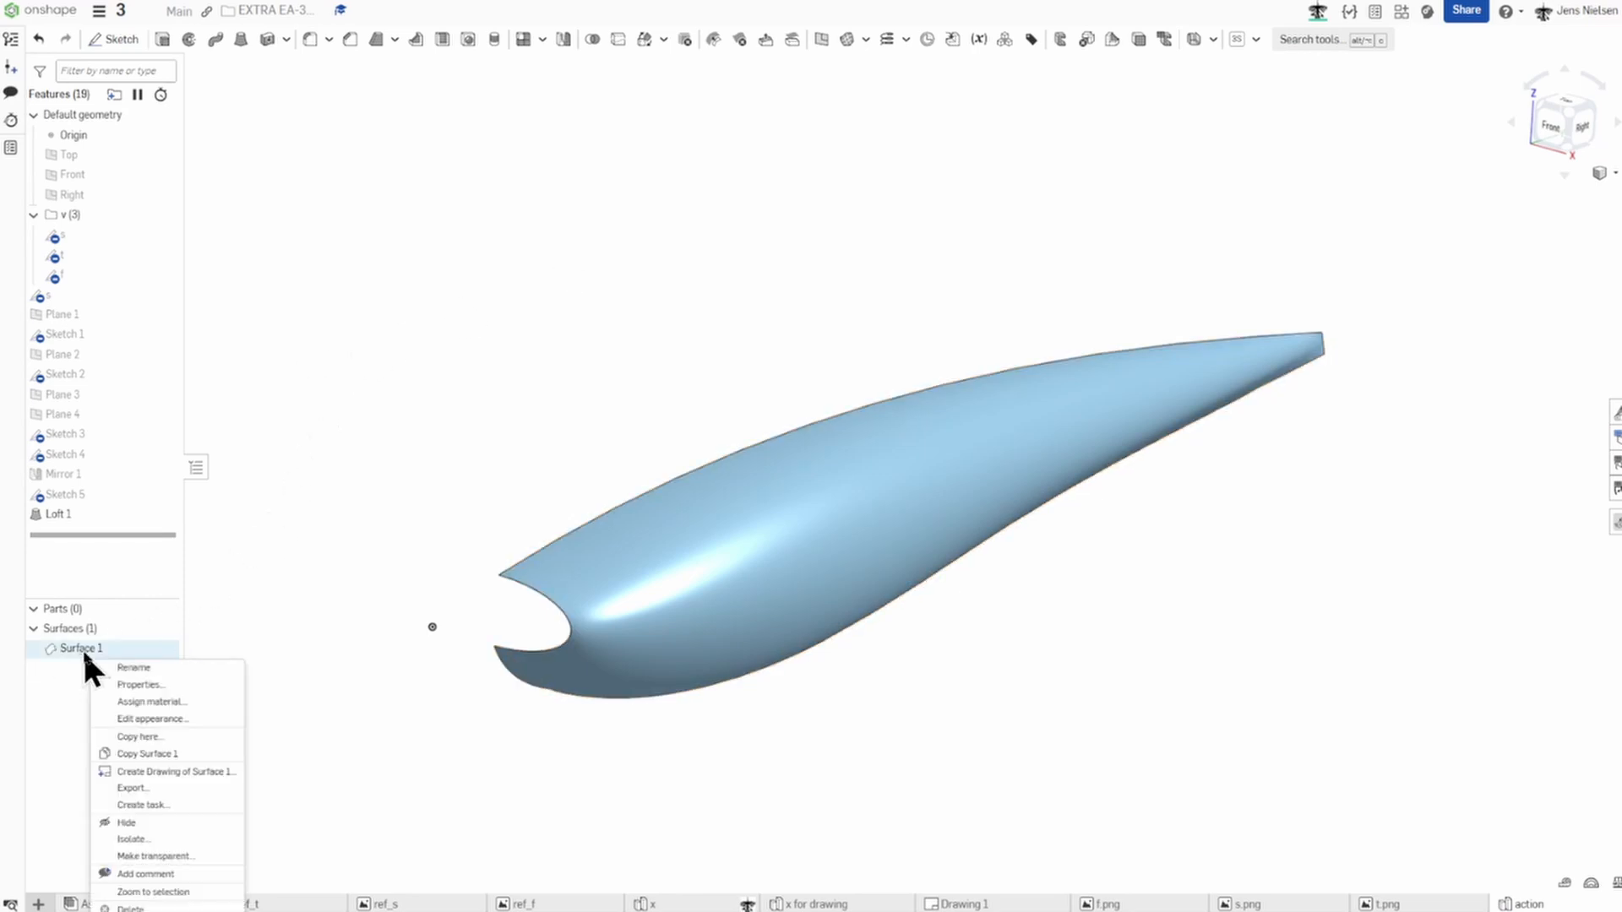
pyautogui.click(154, 719)
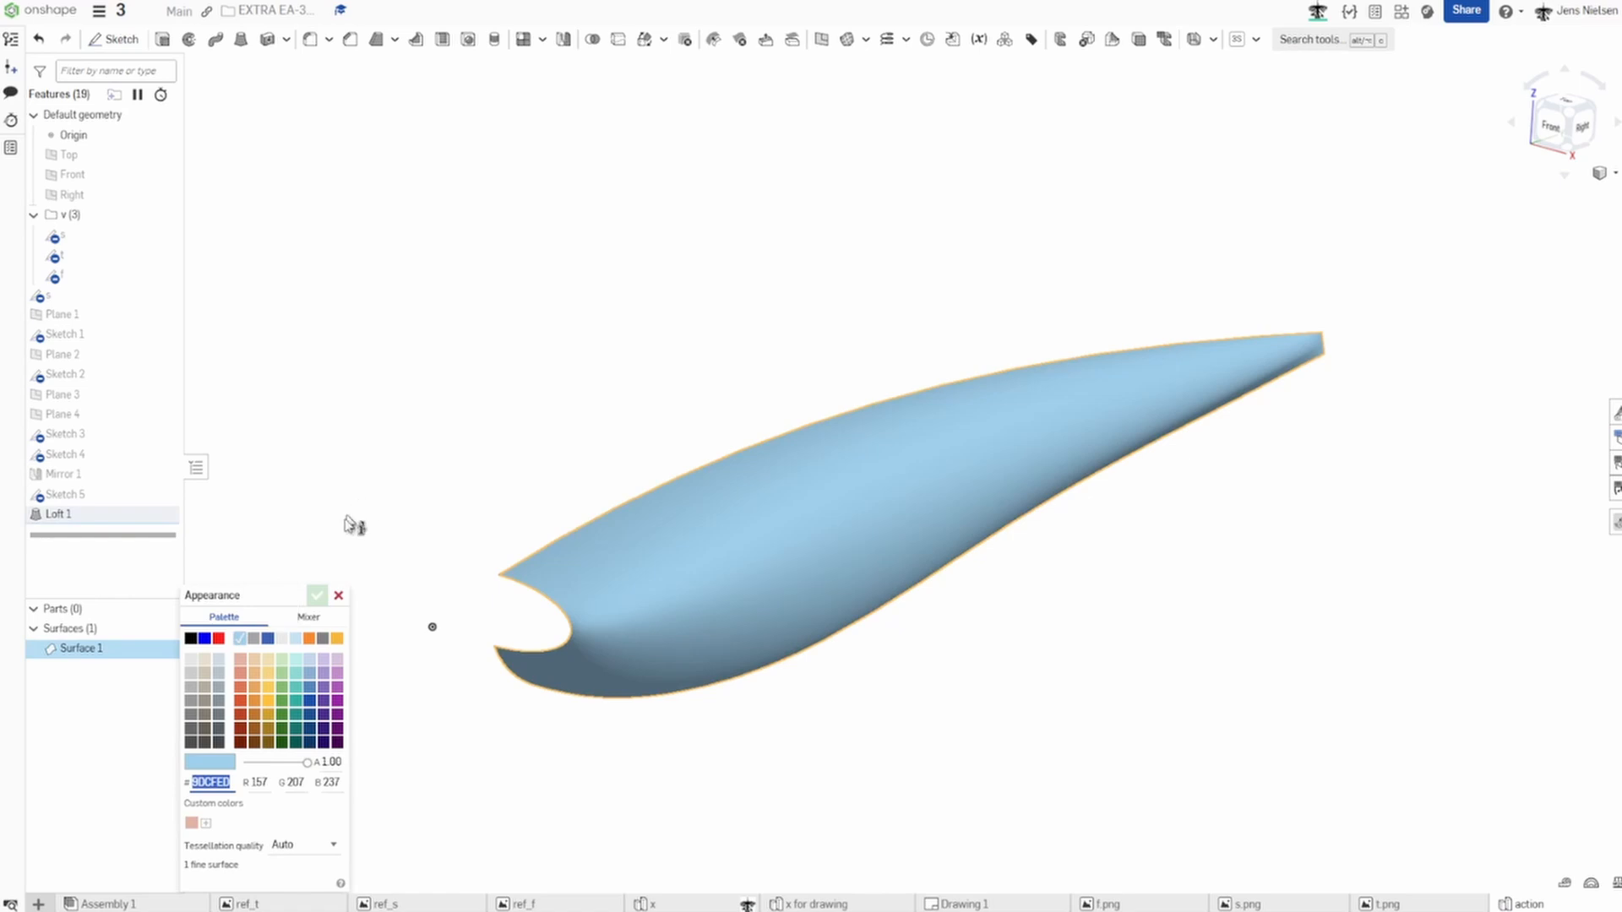
pyautogui.click(284, 714)
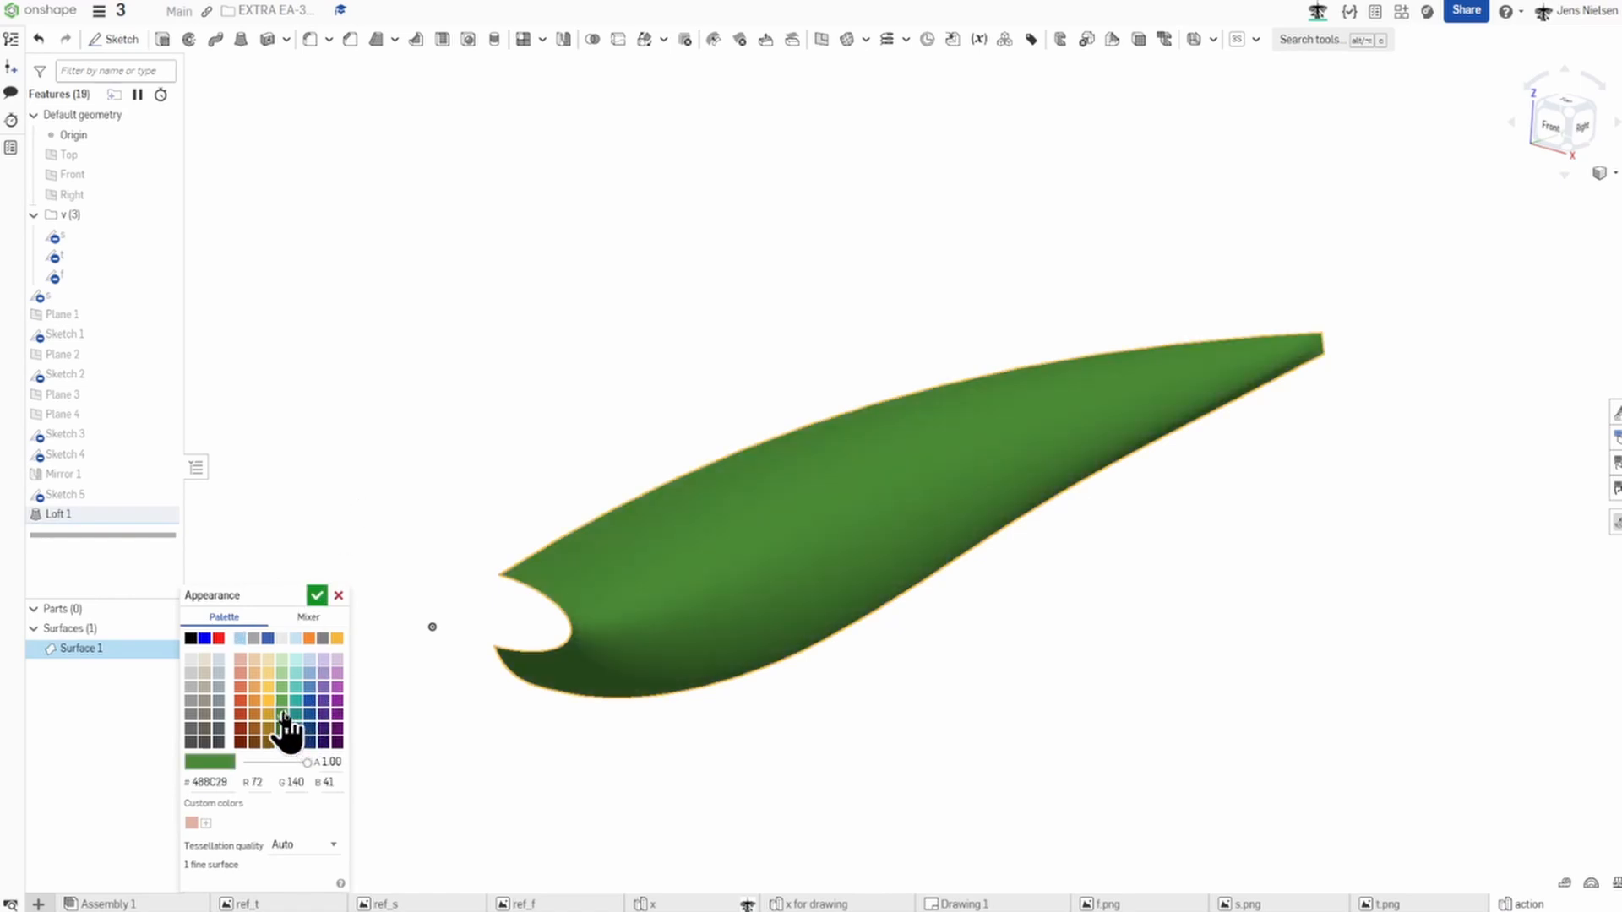
pyautogui.click(316, 596)
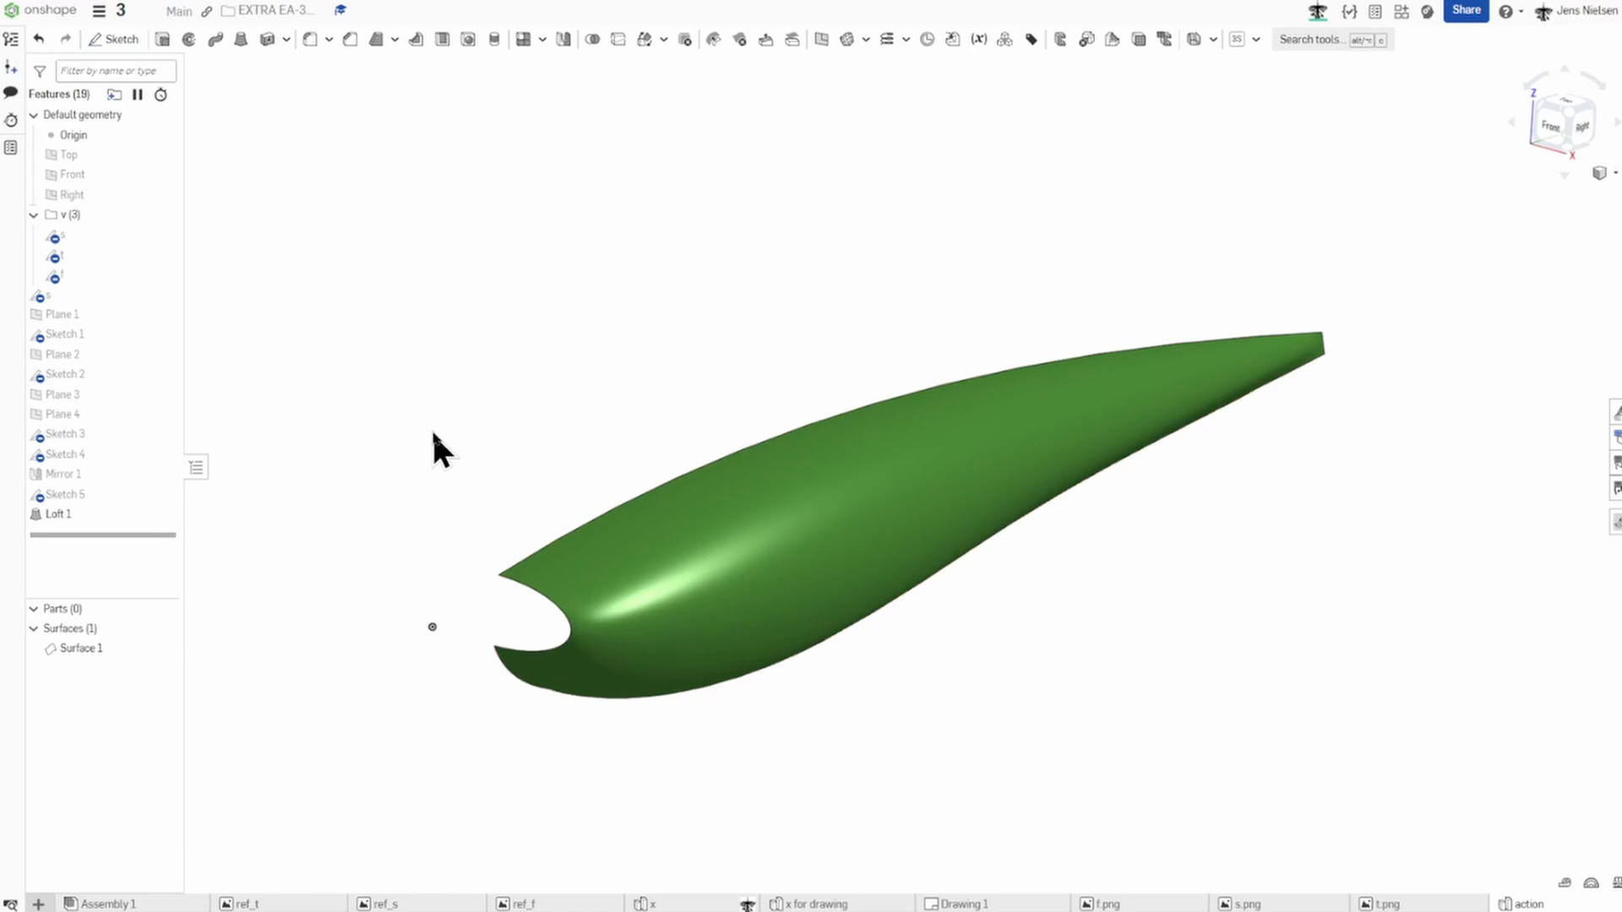
# Sketch a center-point arc on Plane 1, centred in the nose opening and starting about 129 mm above the loft's upper nose corner.
pyautogui.press('s')
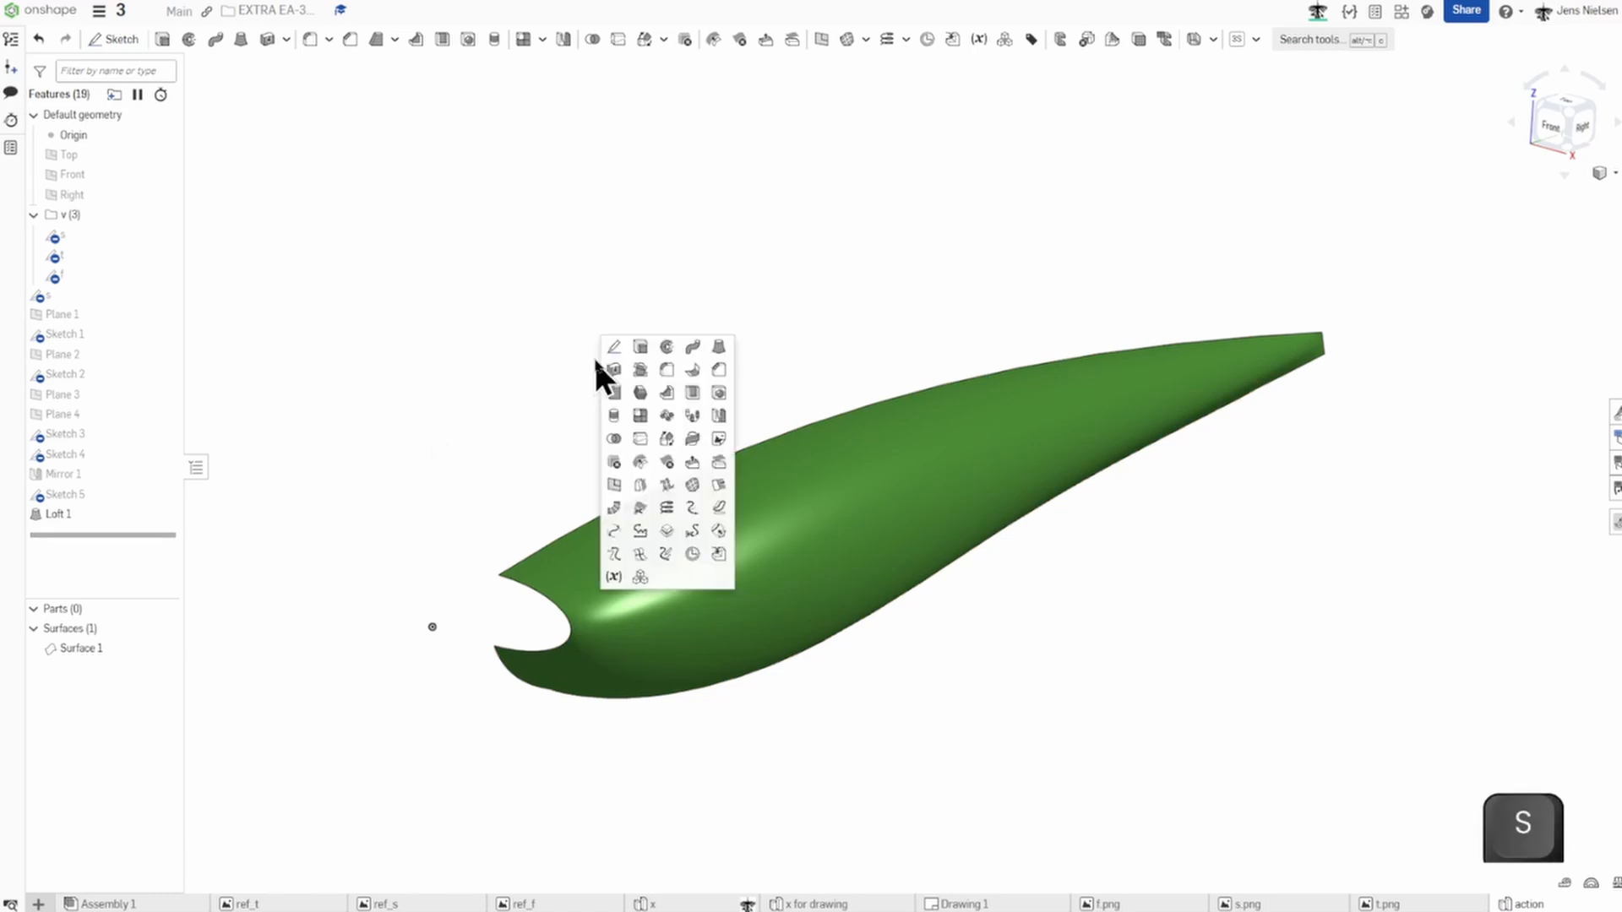
pyautogui.click(609, 345)
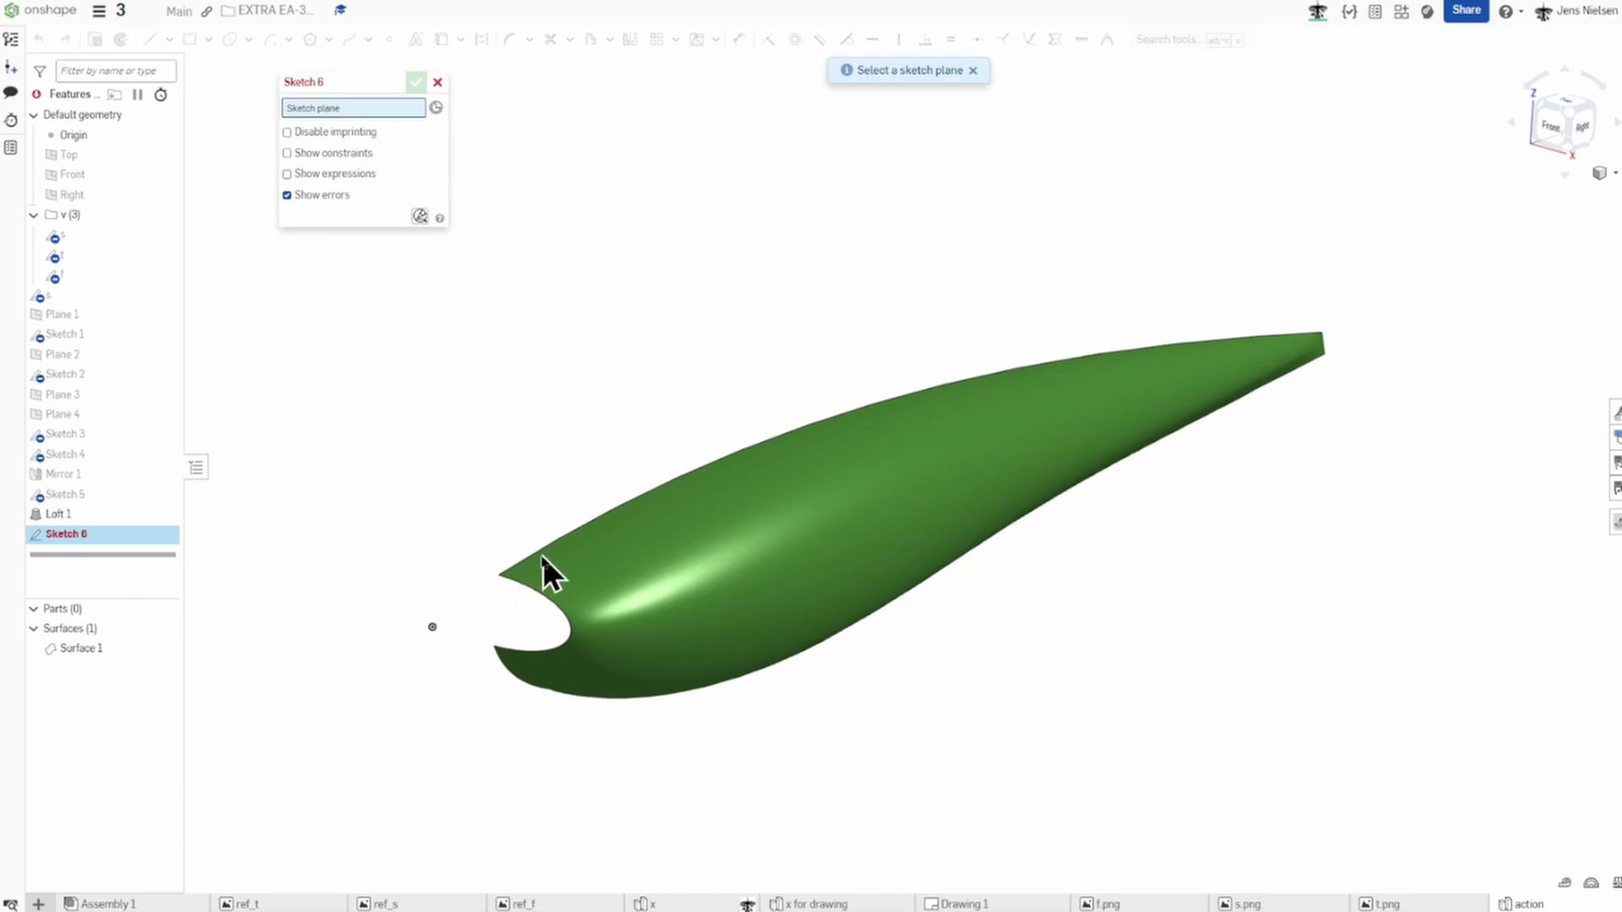
pyautogui.click(112, 311)
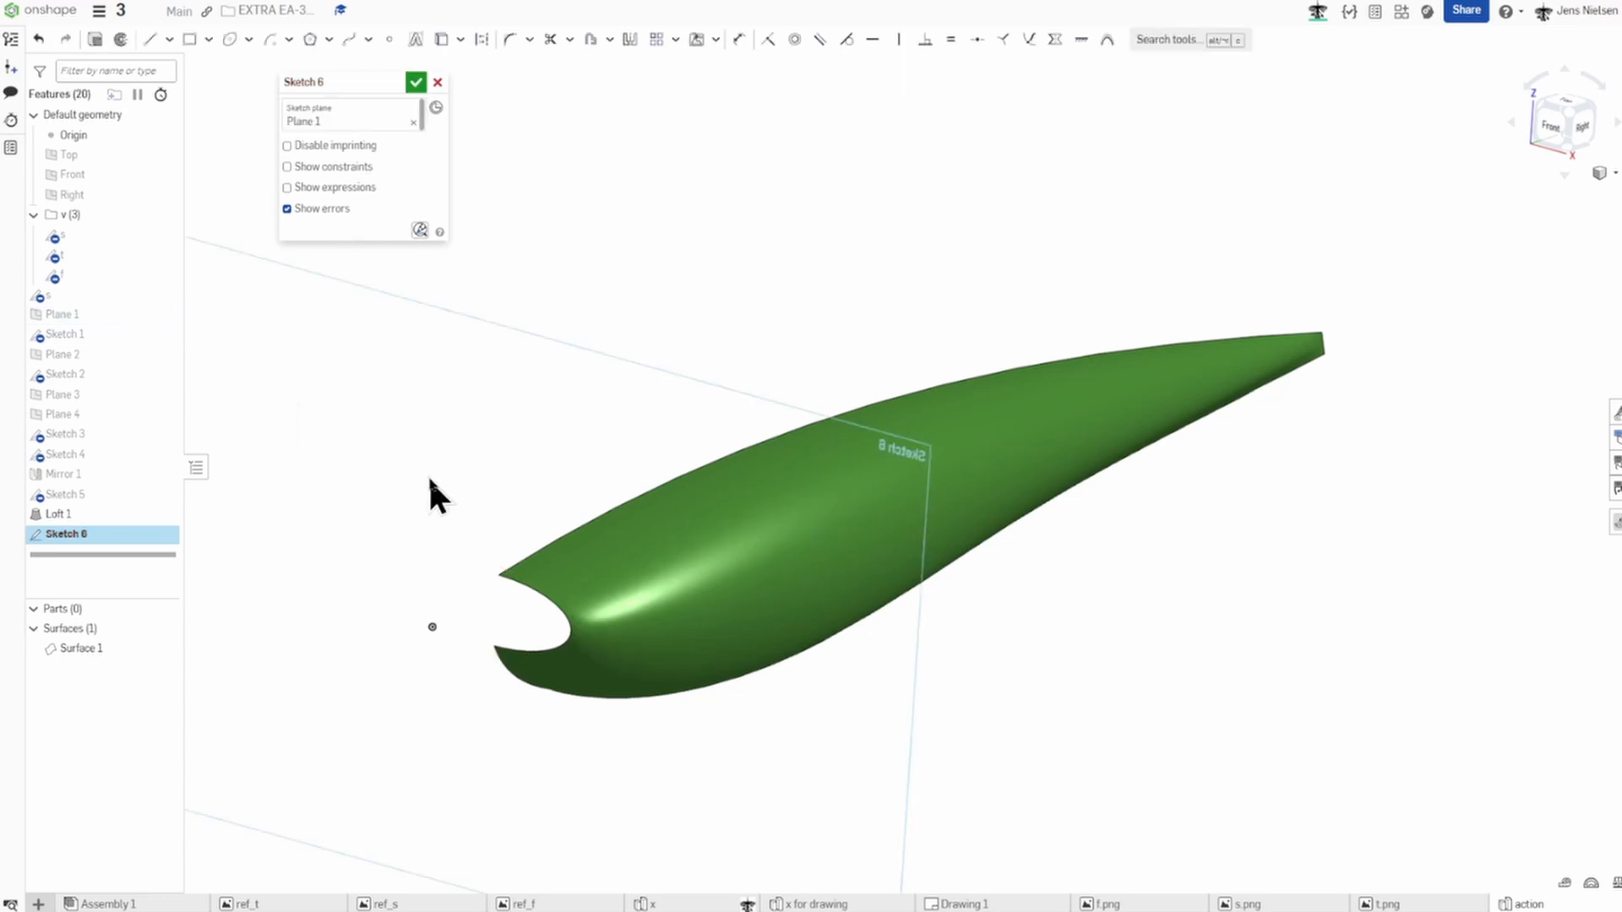
pyautogui.press('s')
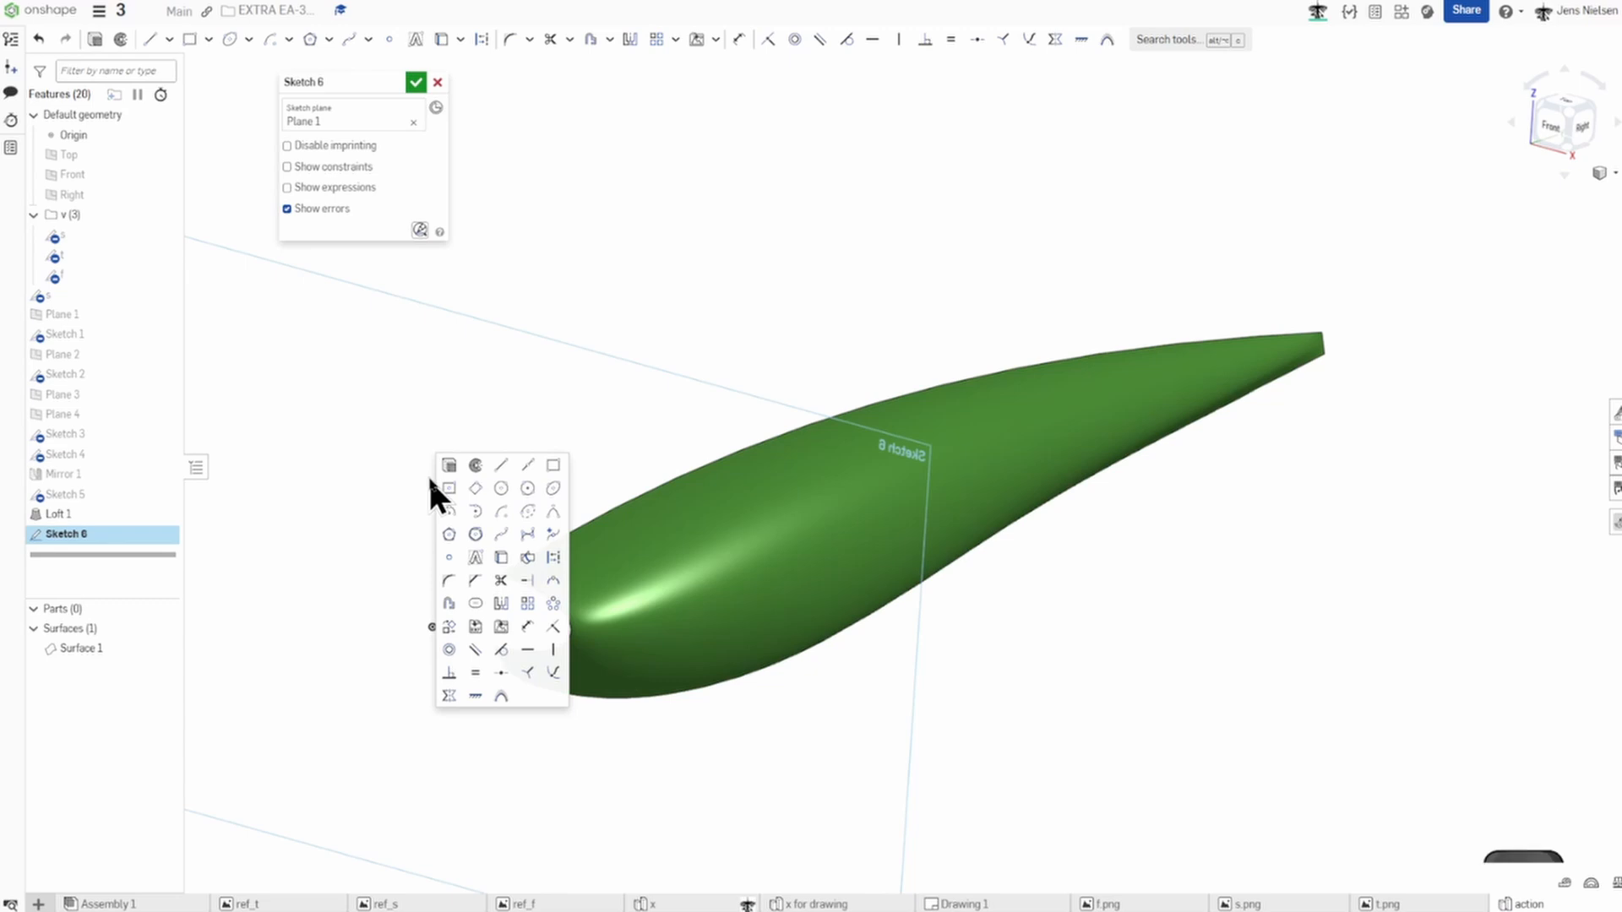
pyautogui.click(502, 513)
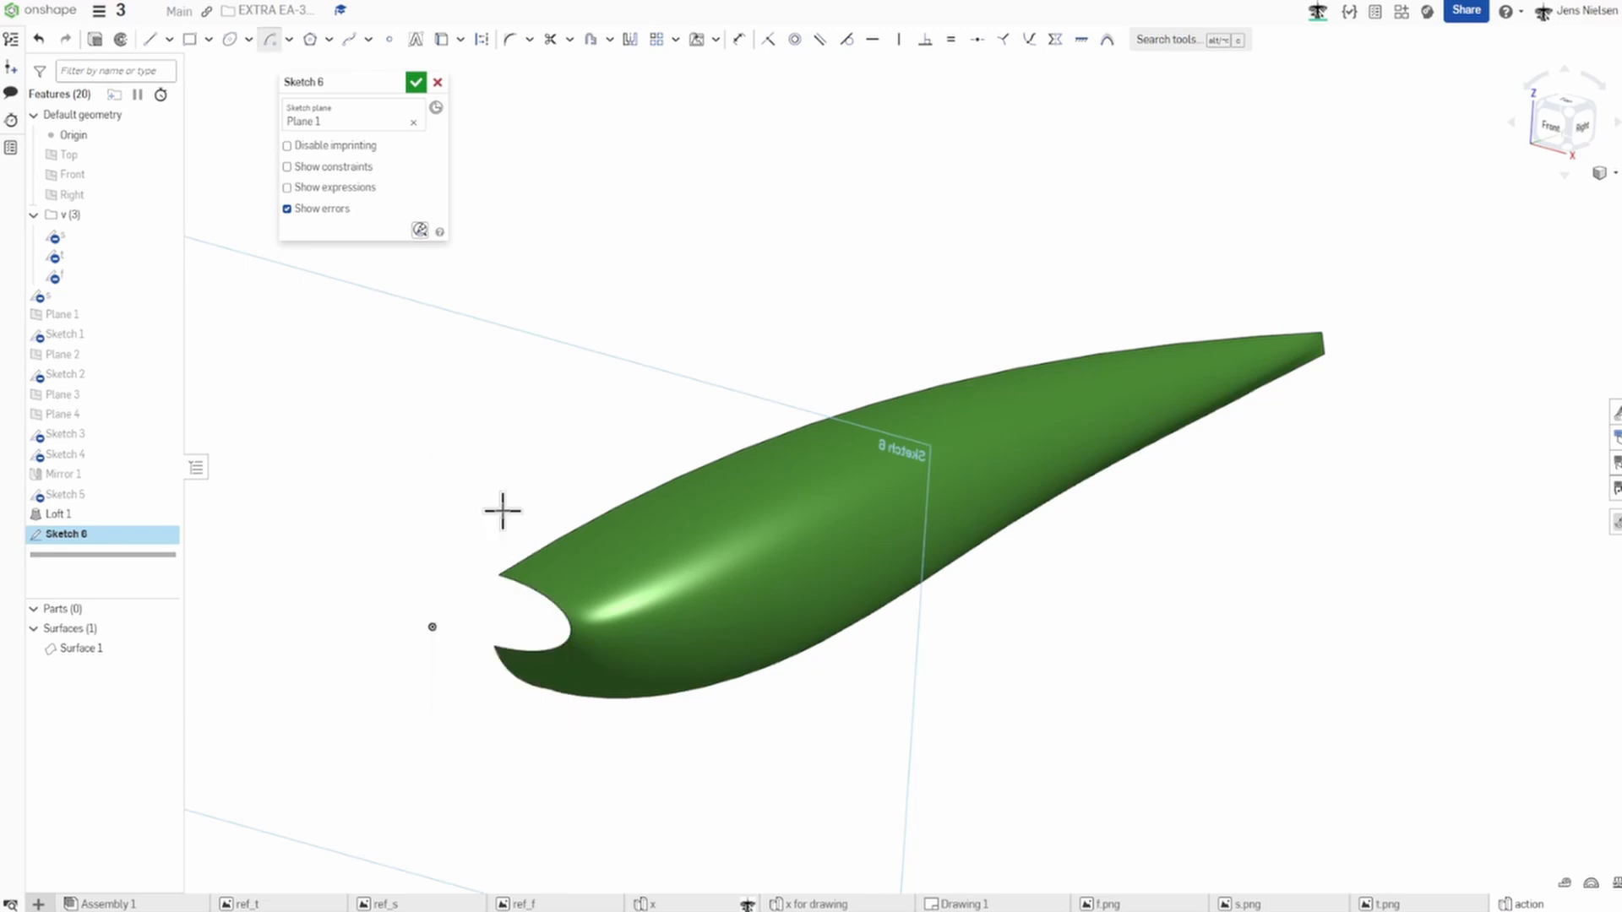
pyautogui.scroll(3, 507, 514)
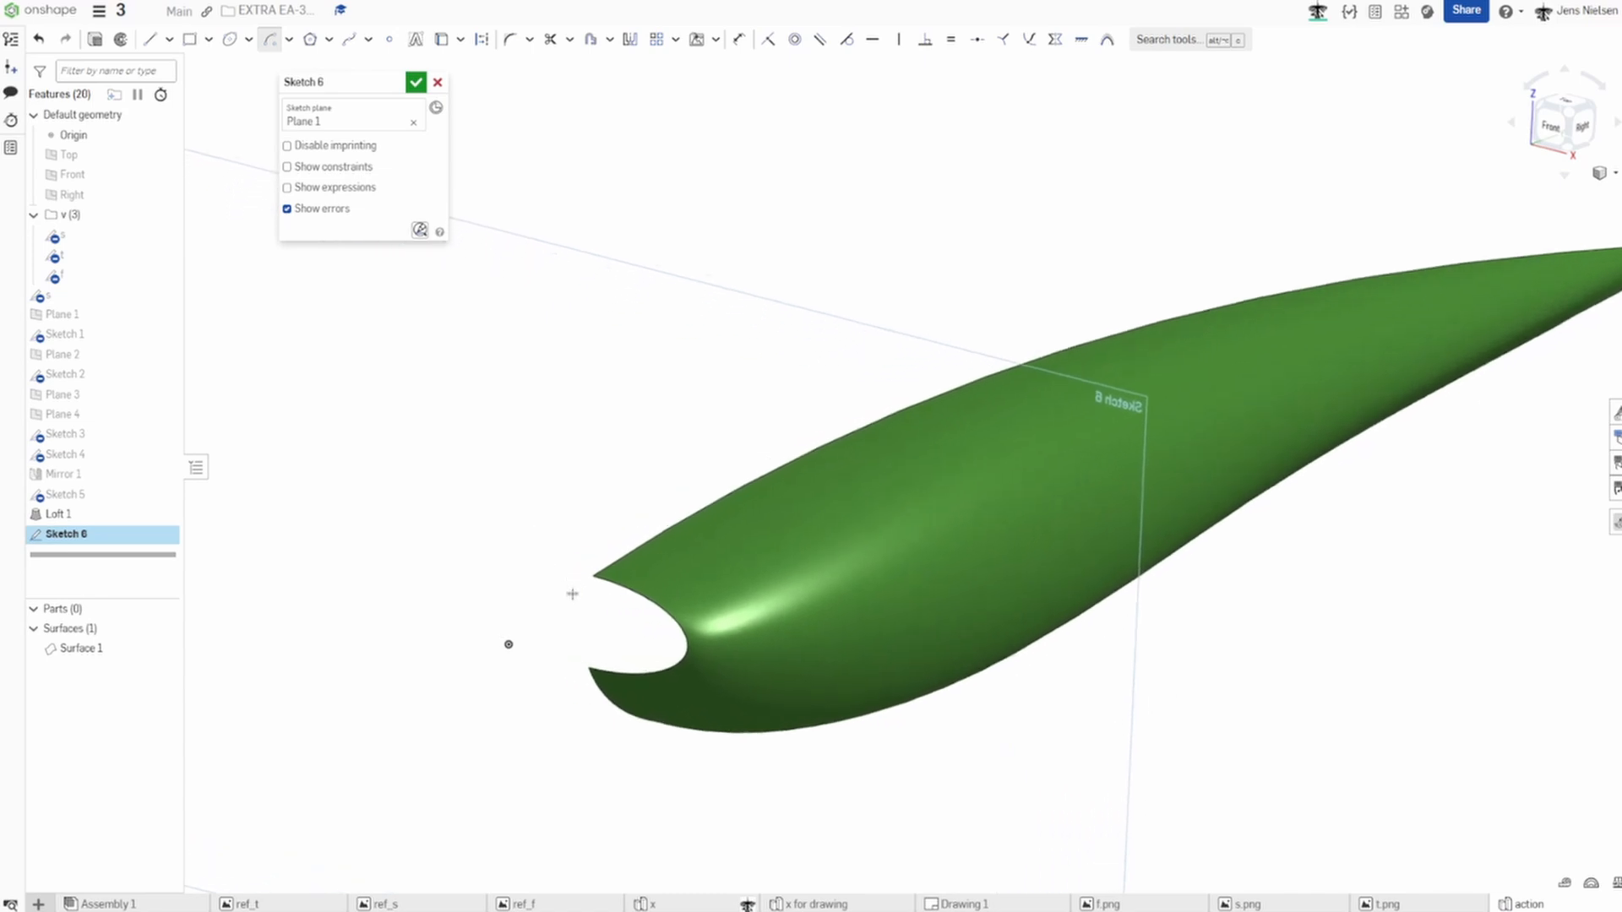
pyautogui.scroll(1, 572, 594)
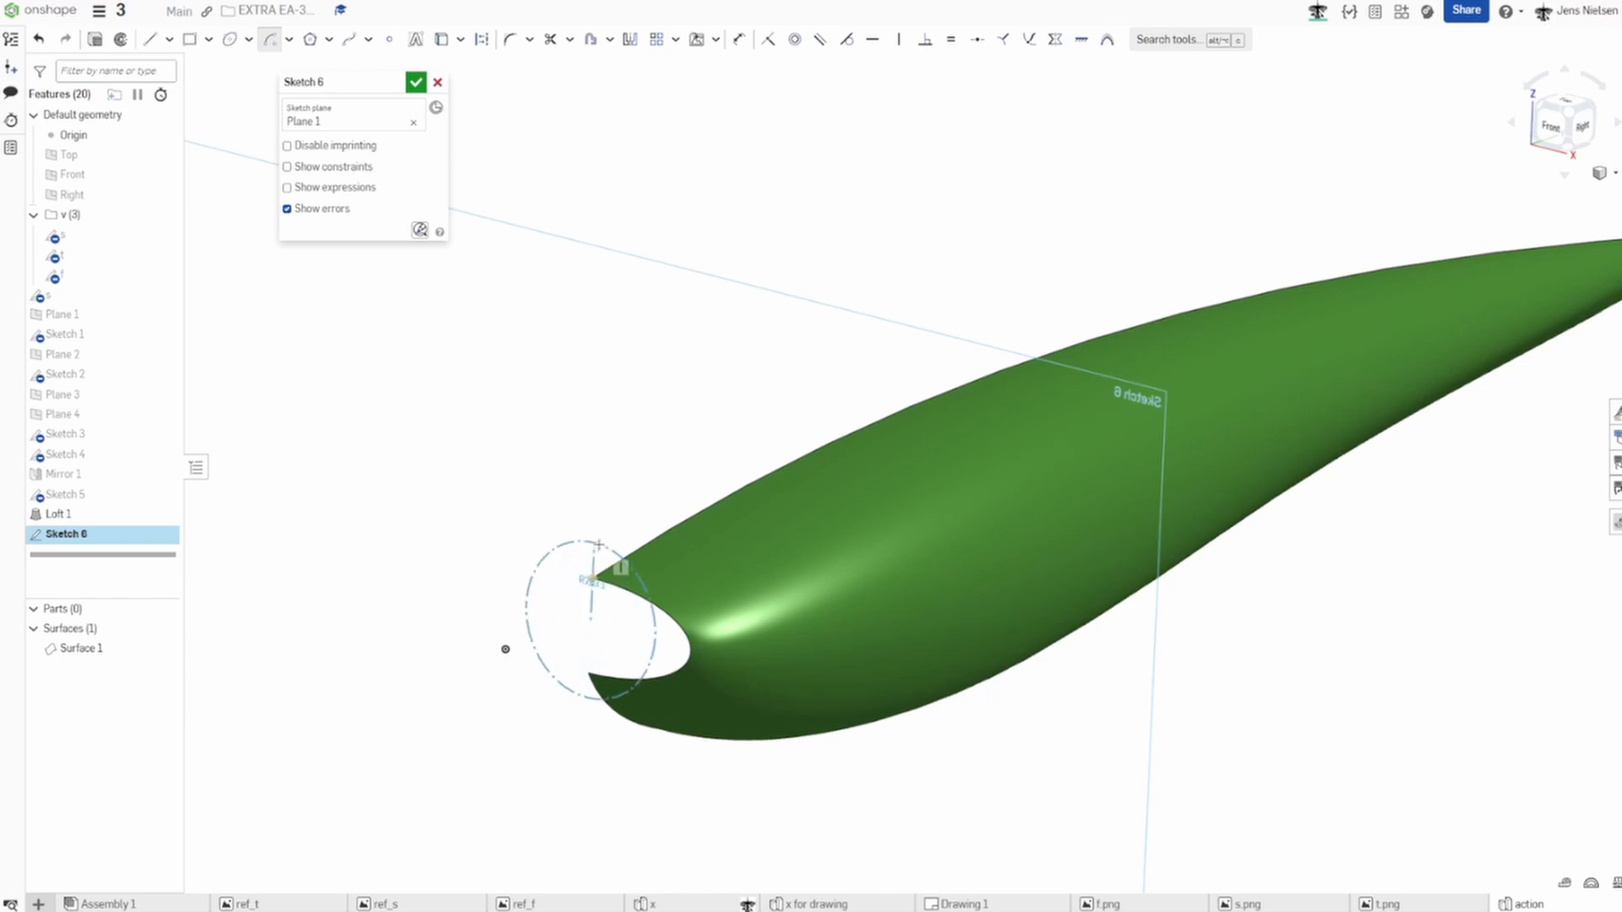
pyautogui.click(599, 545)
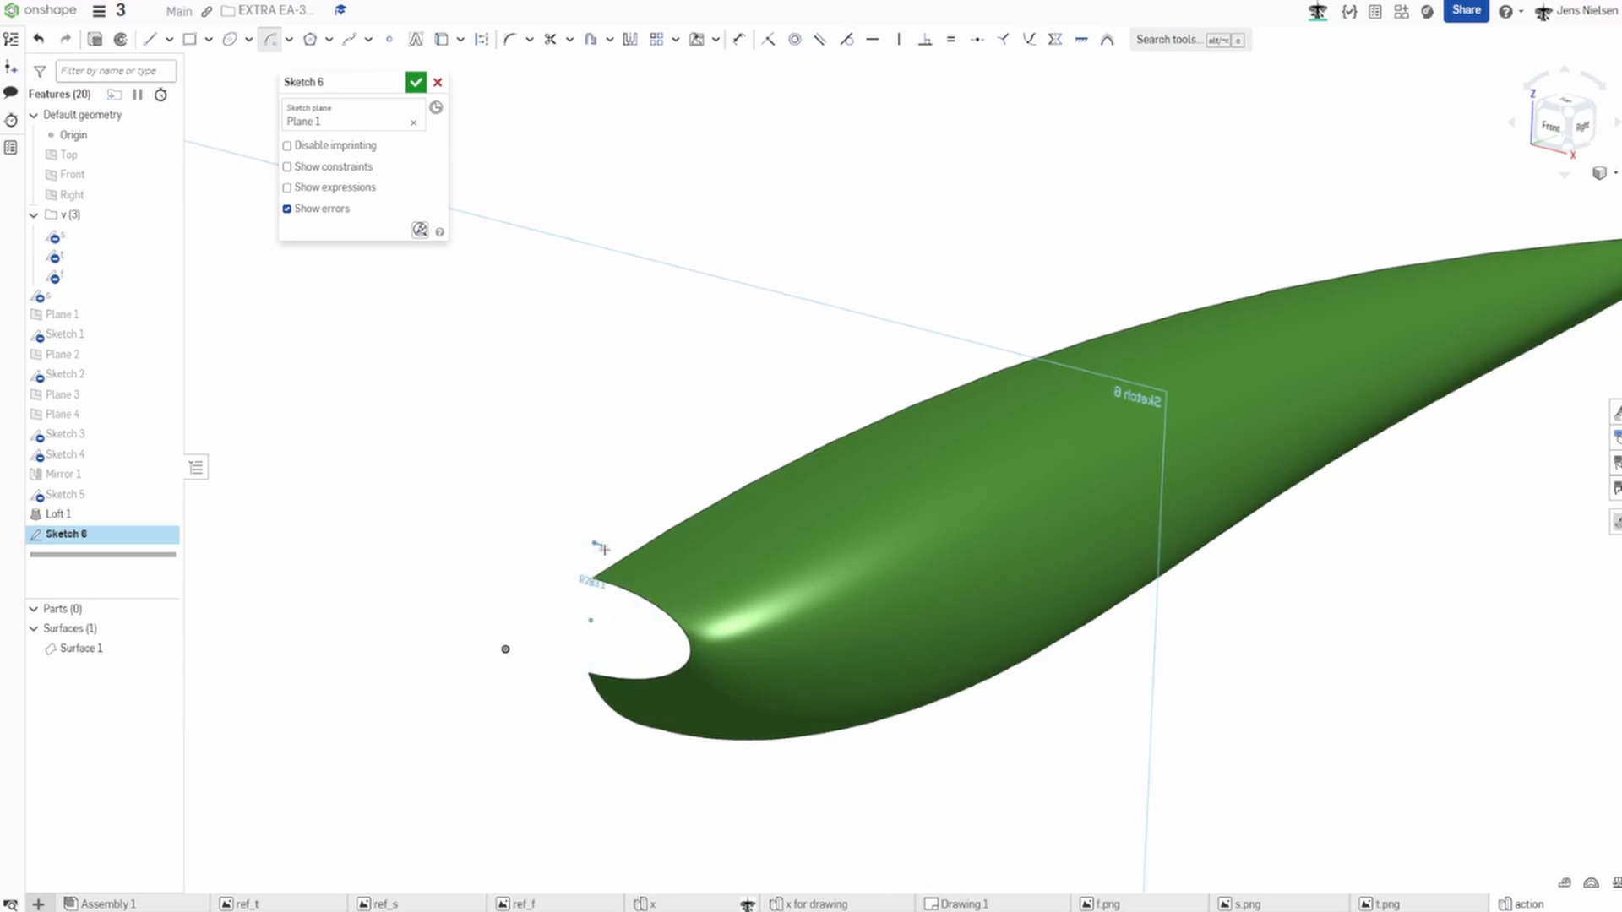
pyautogui.click(648, 602)
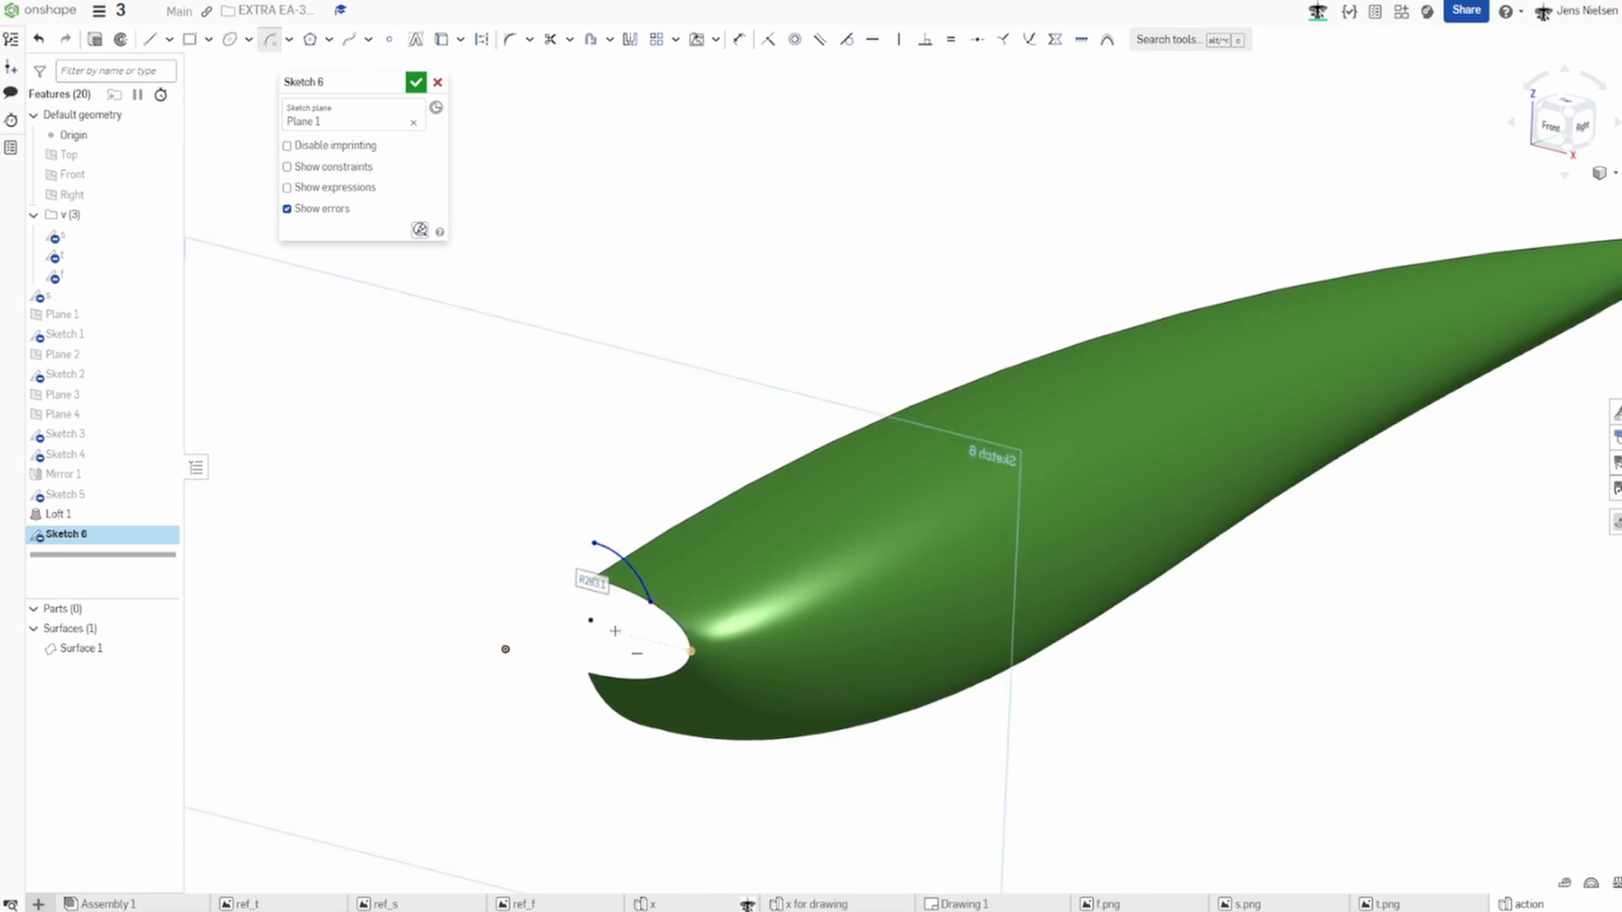
pyautogui.press('Escape')
# Dimension the vertical distance from the arc's upper endpoint to the loft's upper nose corner as 88 mm.
pyautogui.moveTo(622, 417); pyautogui.dragTo(628, 420, button='right')
pyautogui.scroll(3, 622, 418)
pyautogui.press('d')
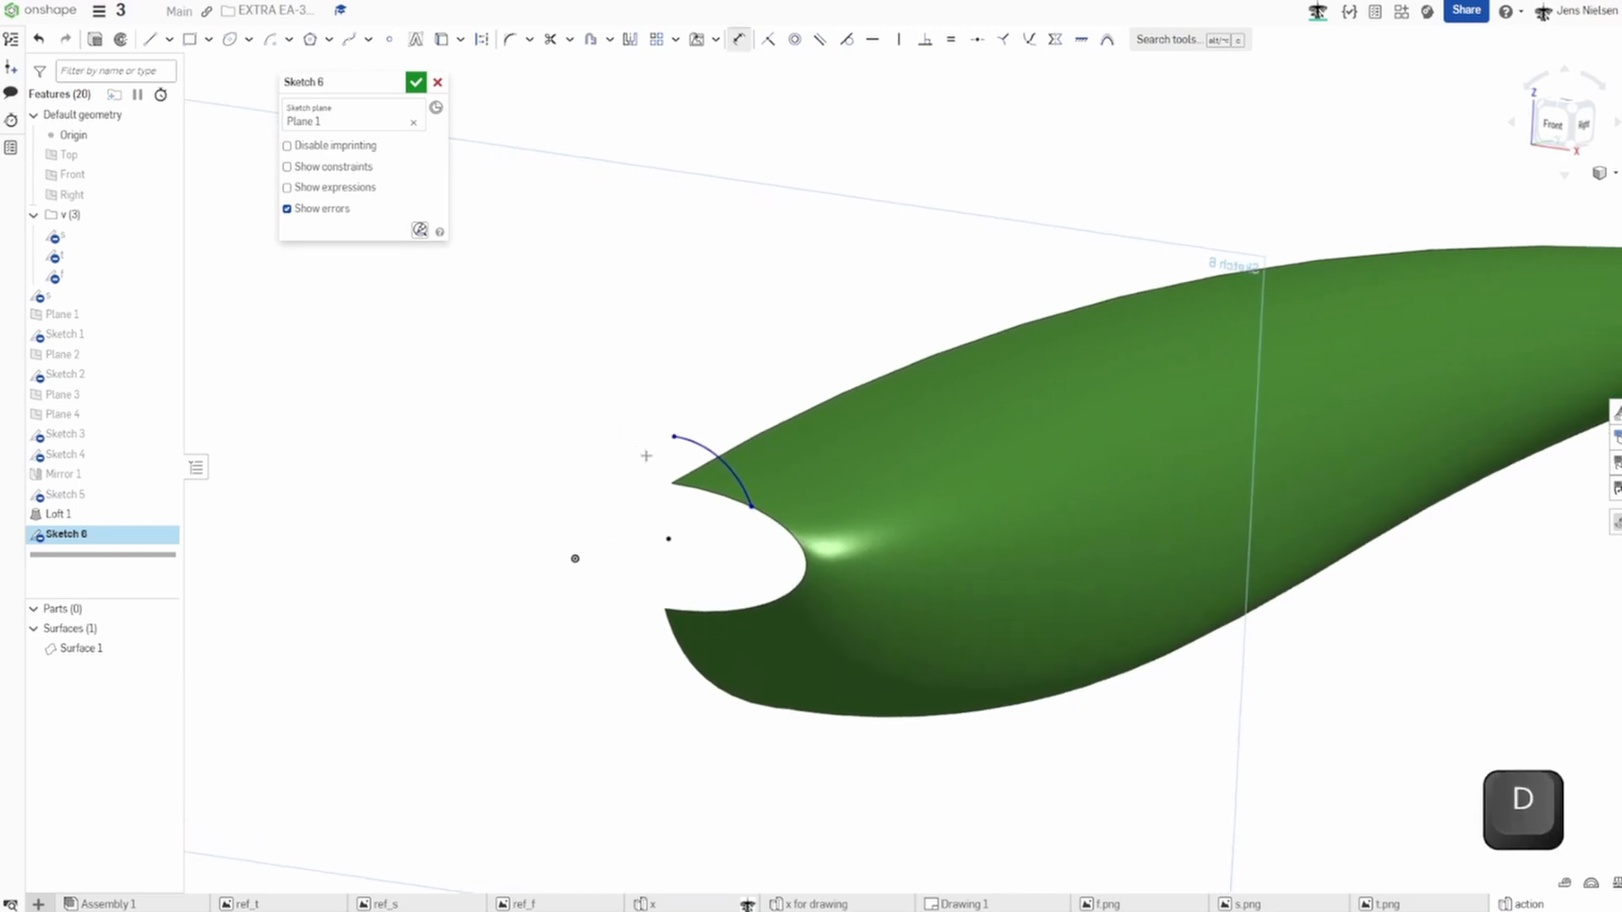
pyautogui.click(675, 436)
pyautogui.click(672, 482)
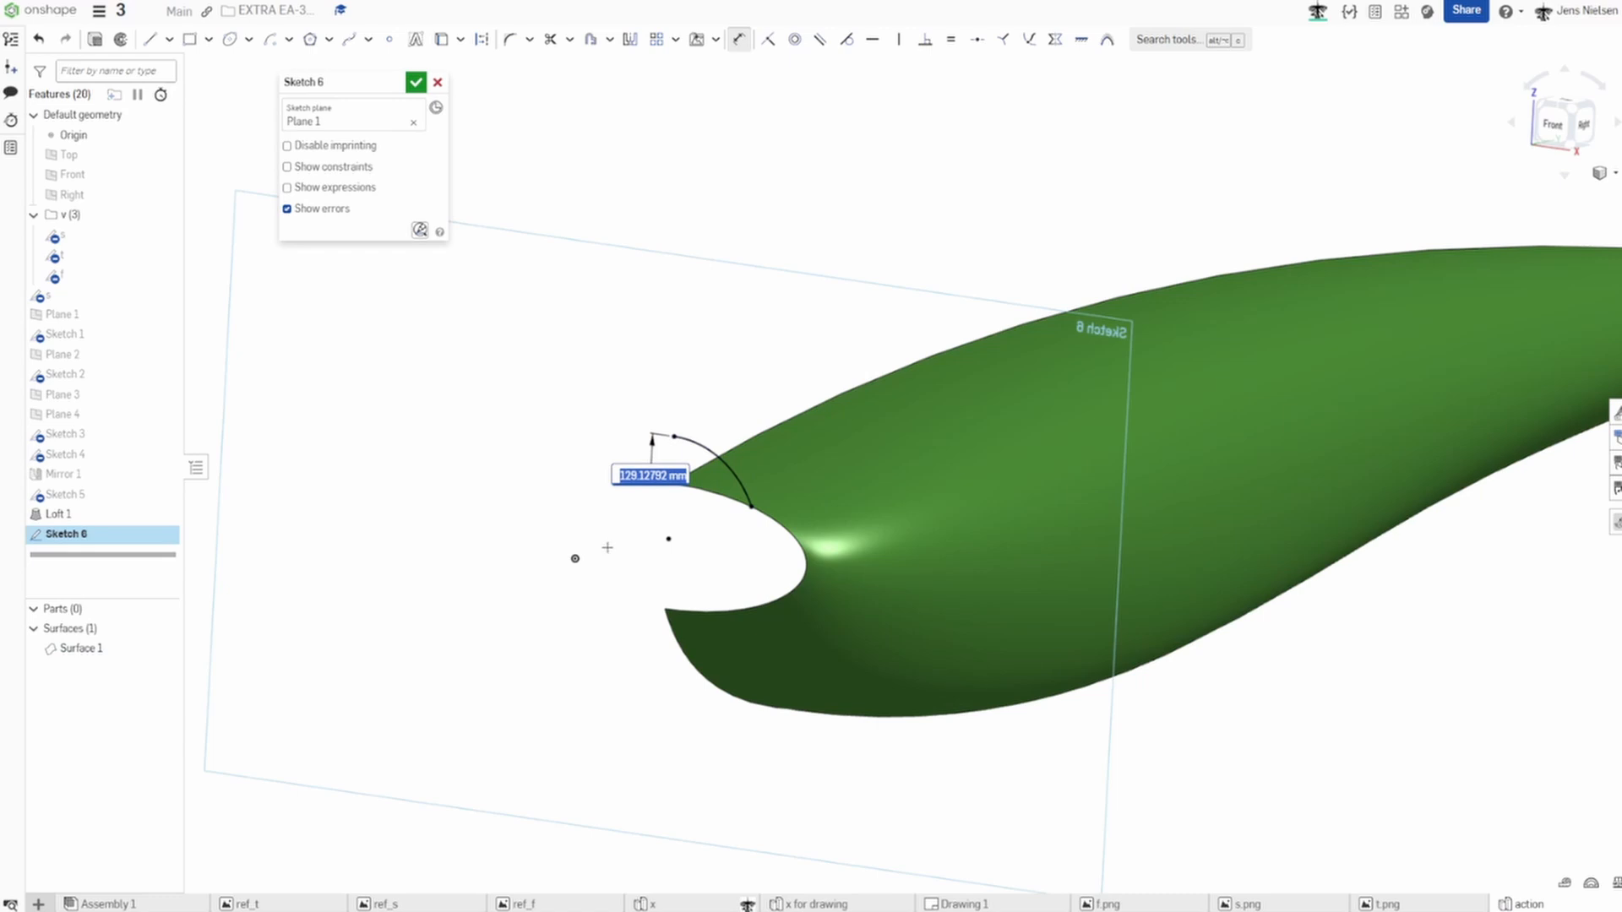
pyautogui.scroll(-3, 608, 548)
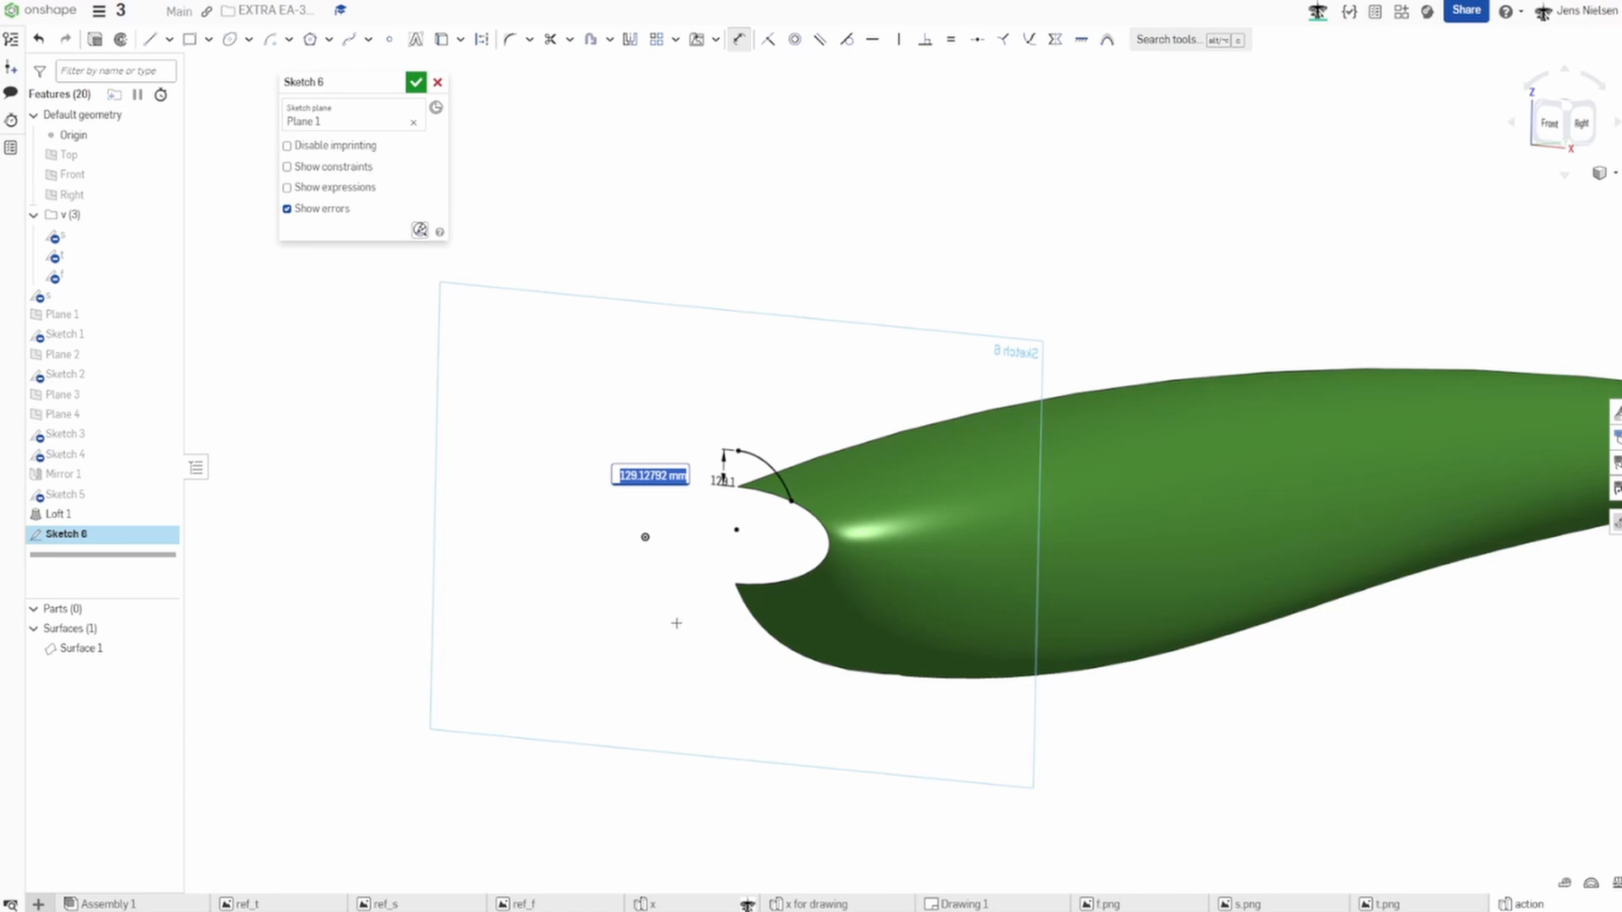
pyautogui.write('88')
pyautogui.press('Tab')
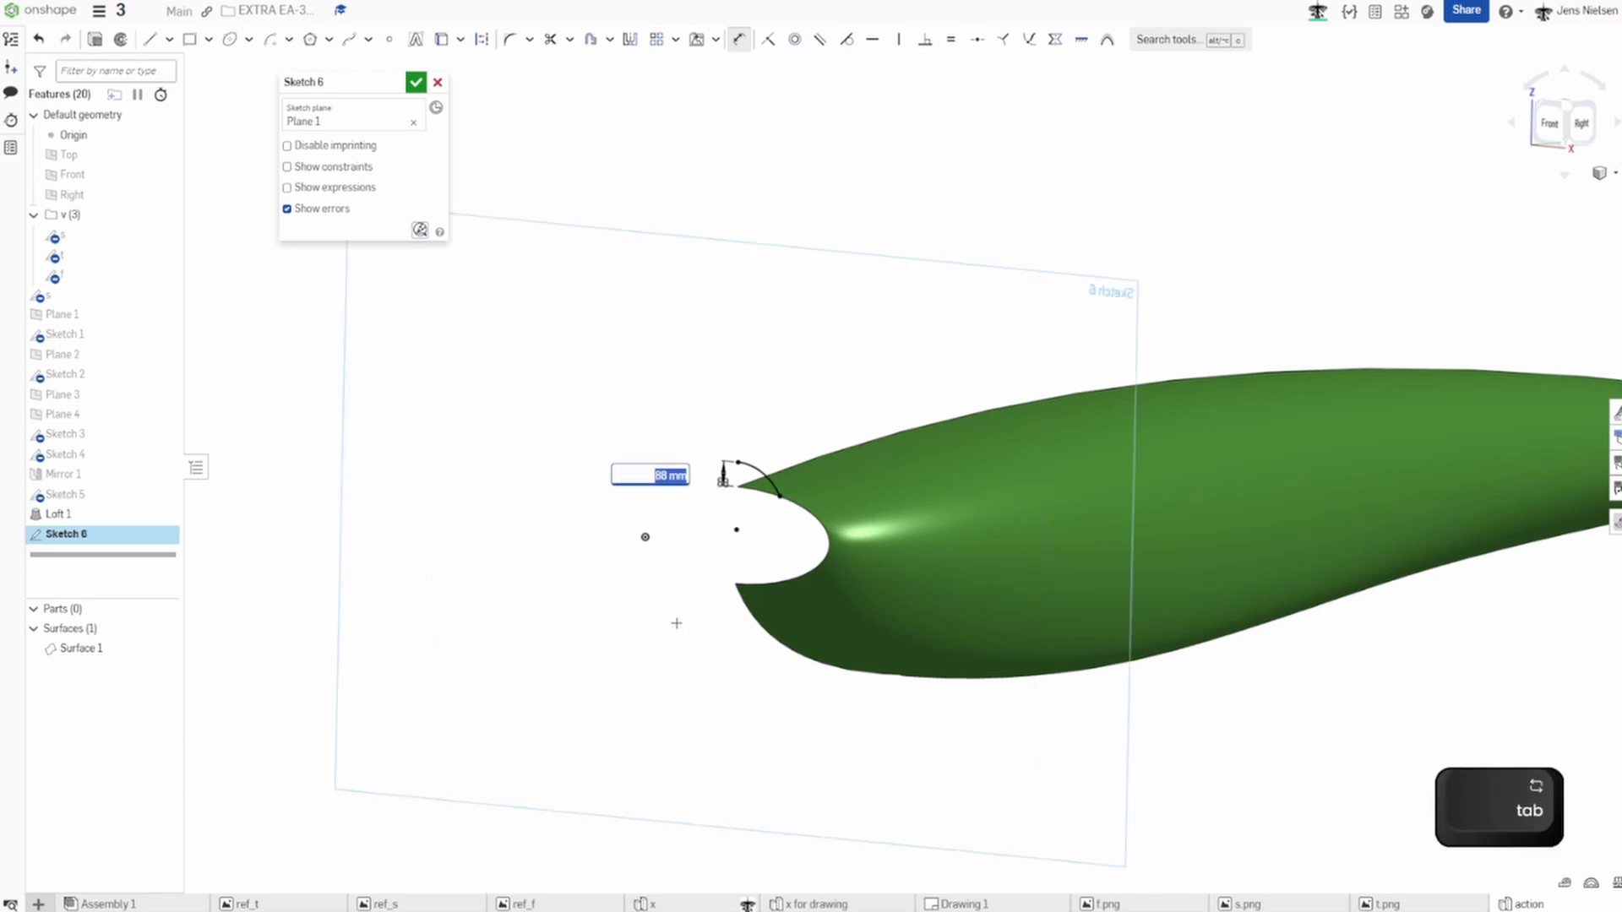
# Show the constraints on the nose arc and finish the sketch.
pyautogui.moveTo(691, 376)
pyautogui.mouseDown(button='right')
pyautogui.moveTo(702, 365)
pyautogui.moveTo(708, 399)
pyautogui.mouseUp(button='right')
pyautogui.scroll(3, 535, 479)
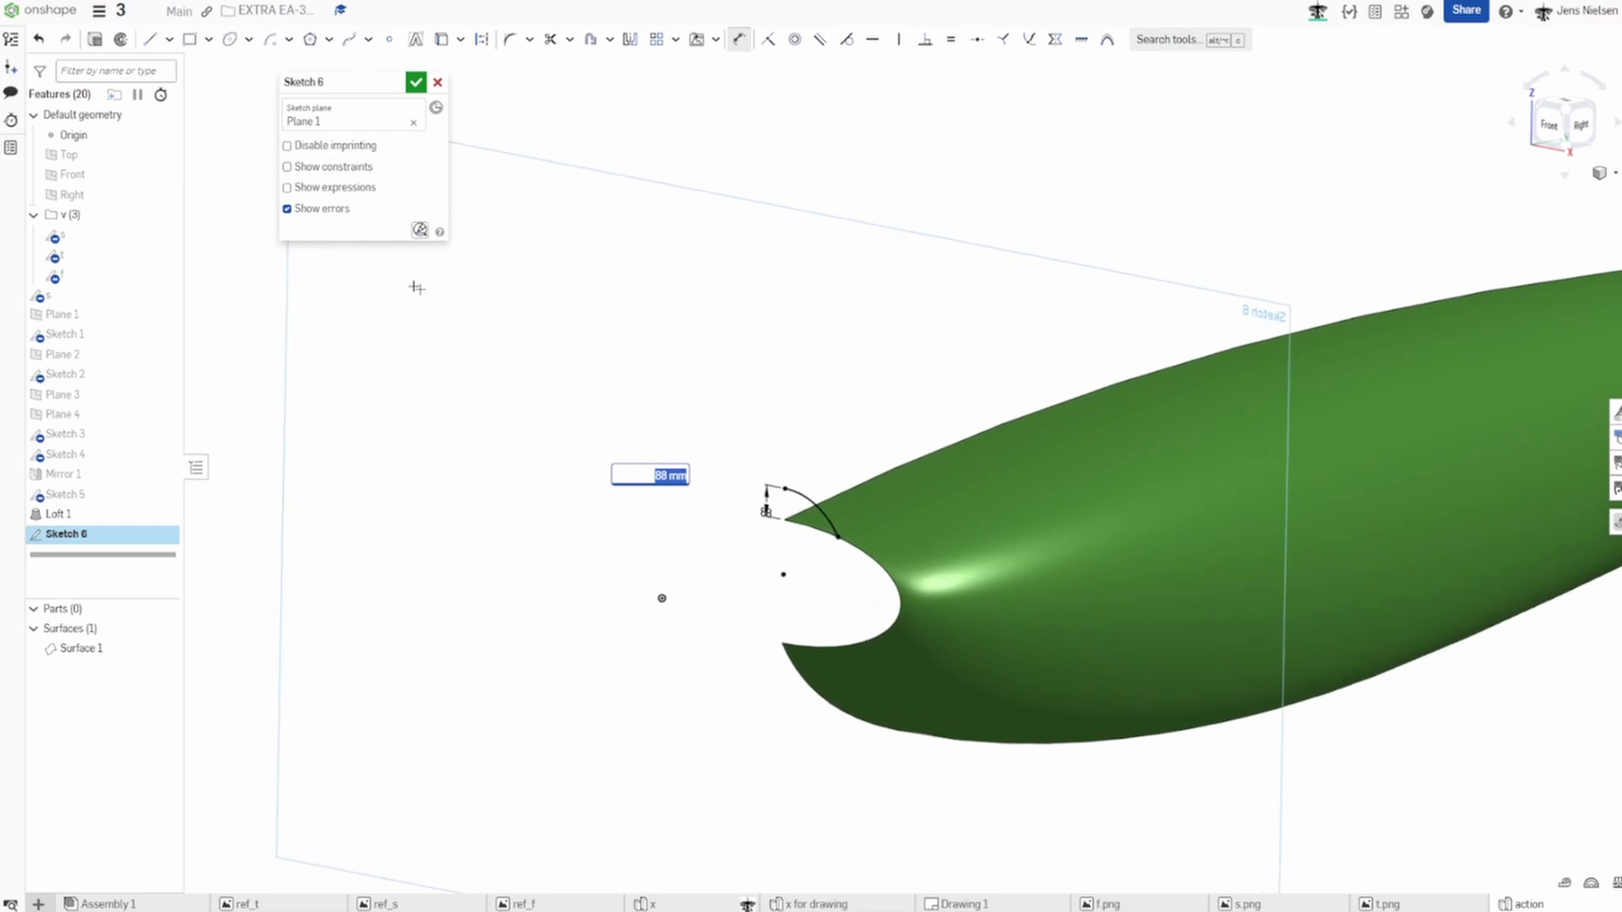
pyautogui.click(287, 168)
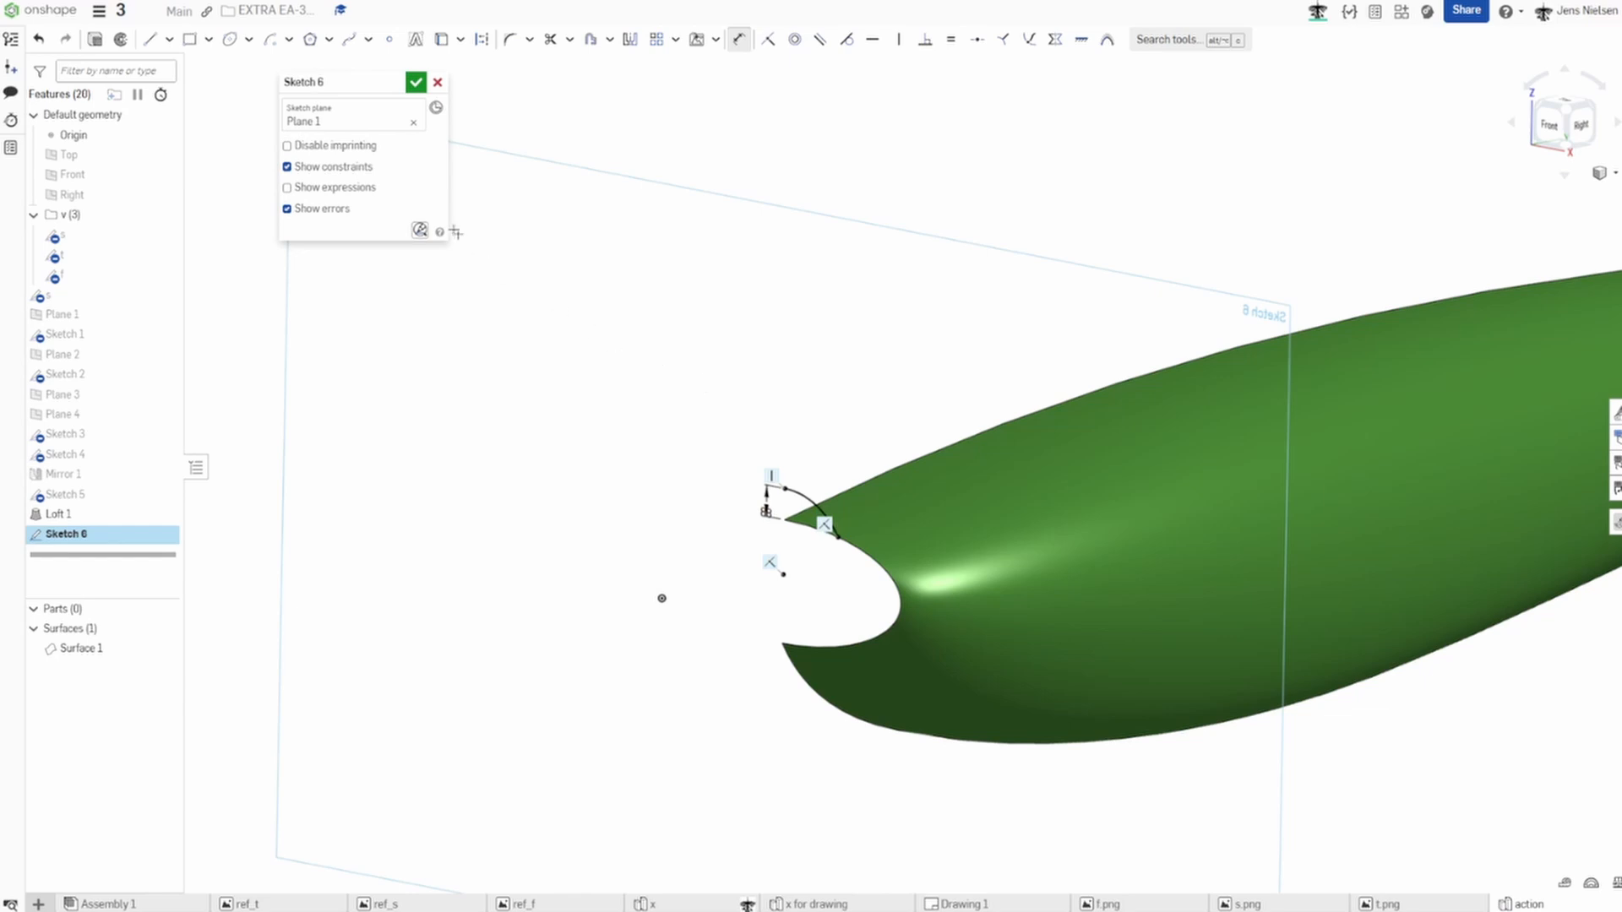
pyautogui.click(416, 82)
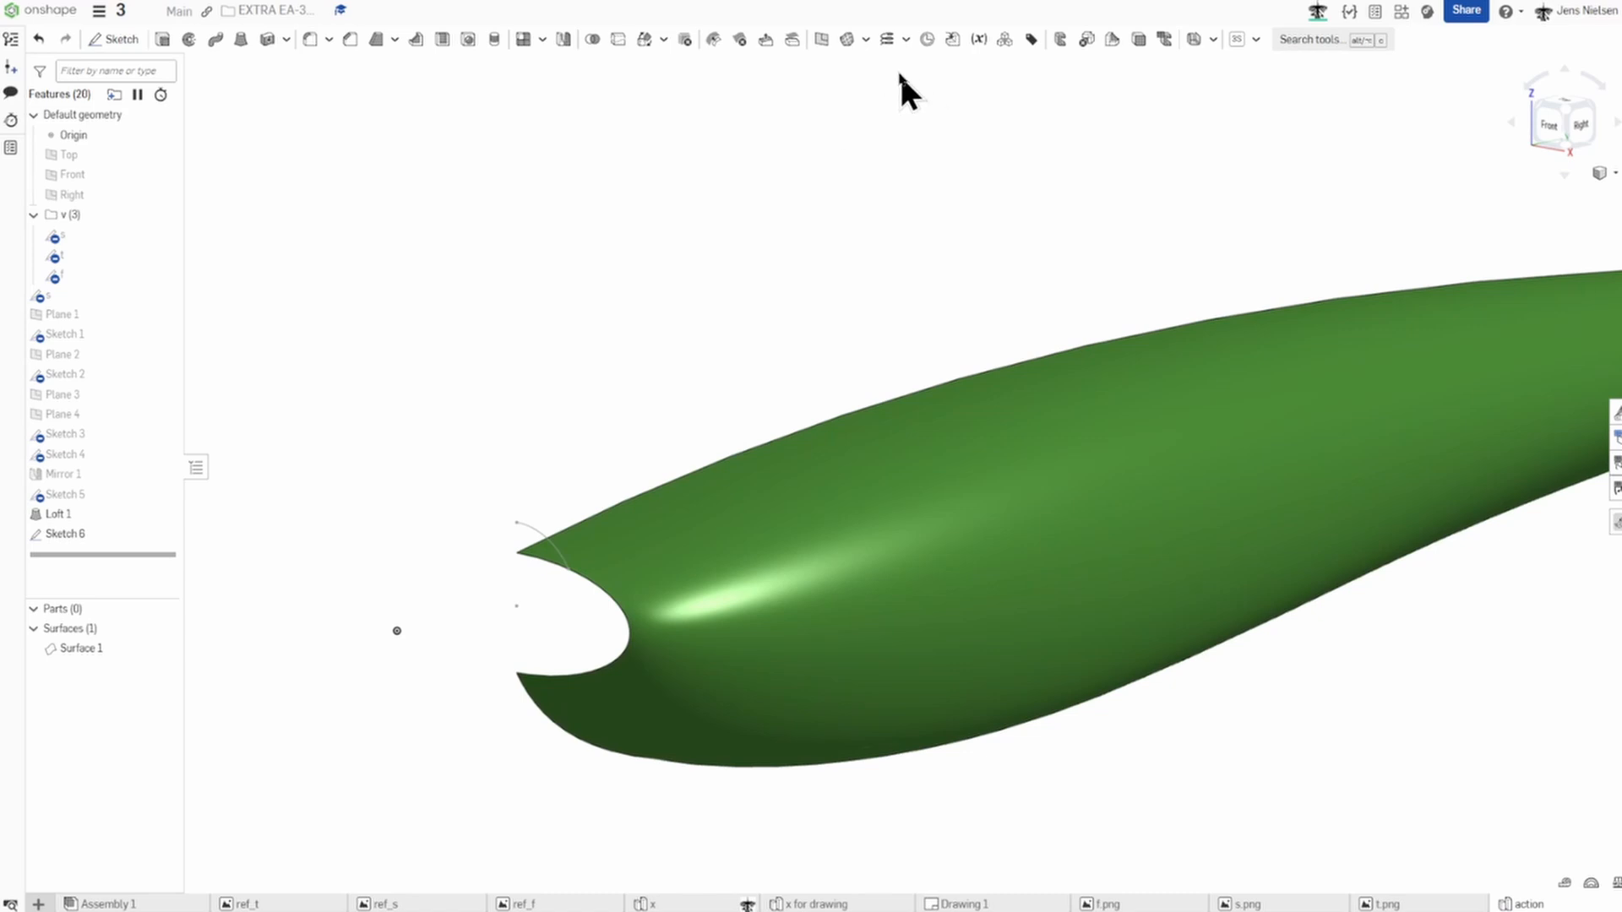
# Start a new Normal ruled surface from the Sketch 6 arc, extending about 507 mm back over the fuselage at a 0° angle.
pyautogui.click(866, 39)
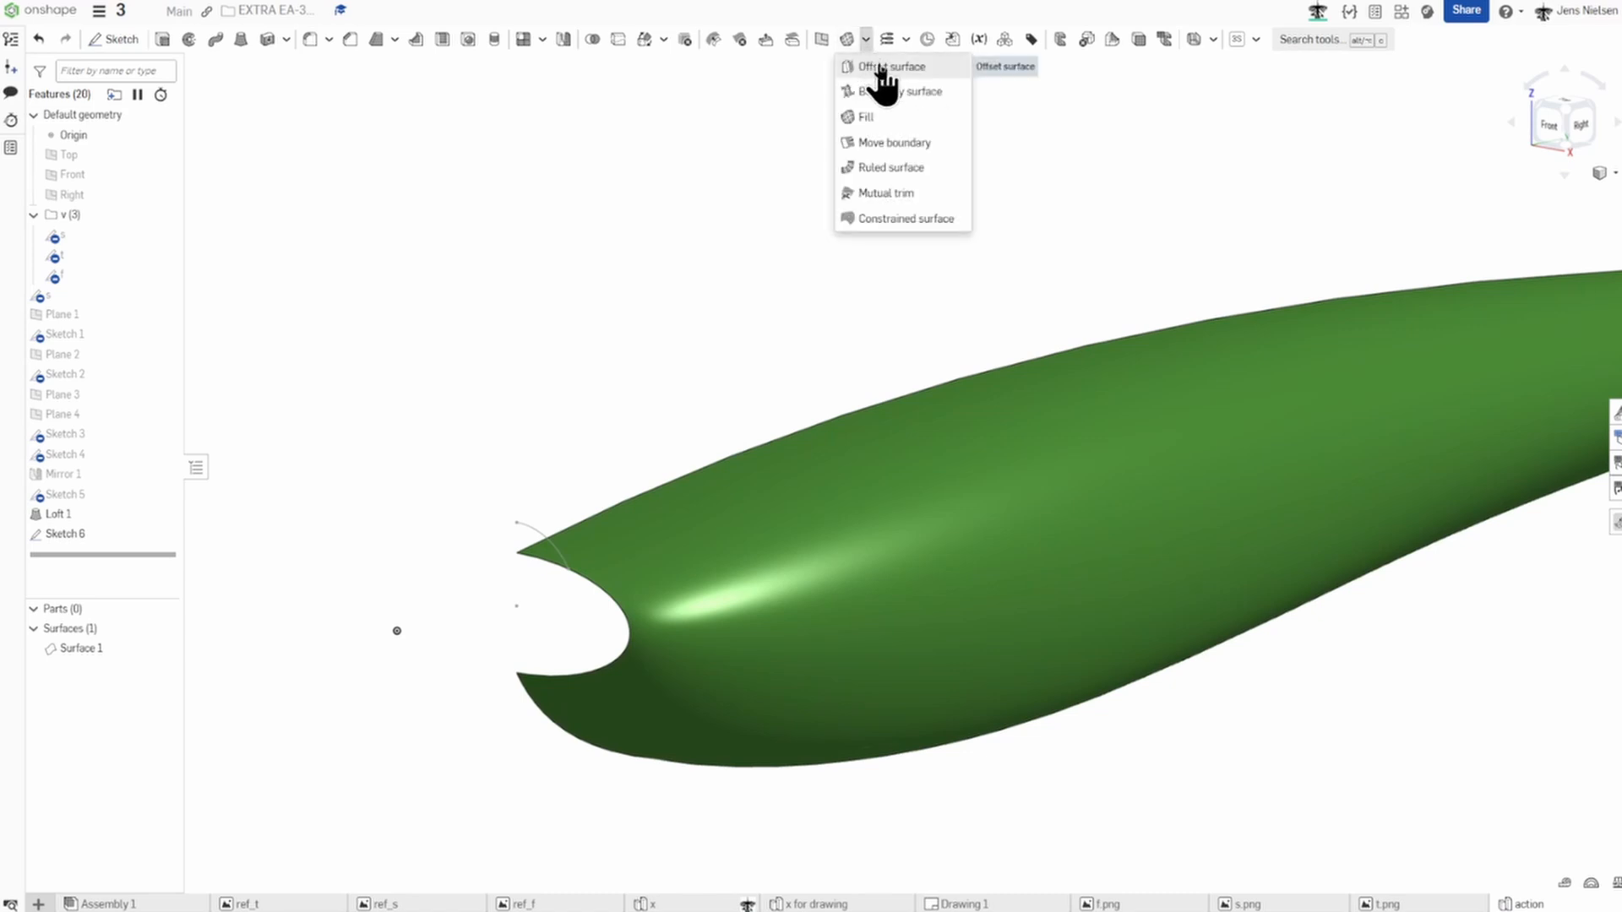
pyautogui.click(889, 168)
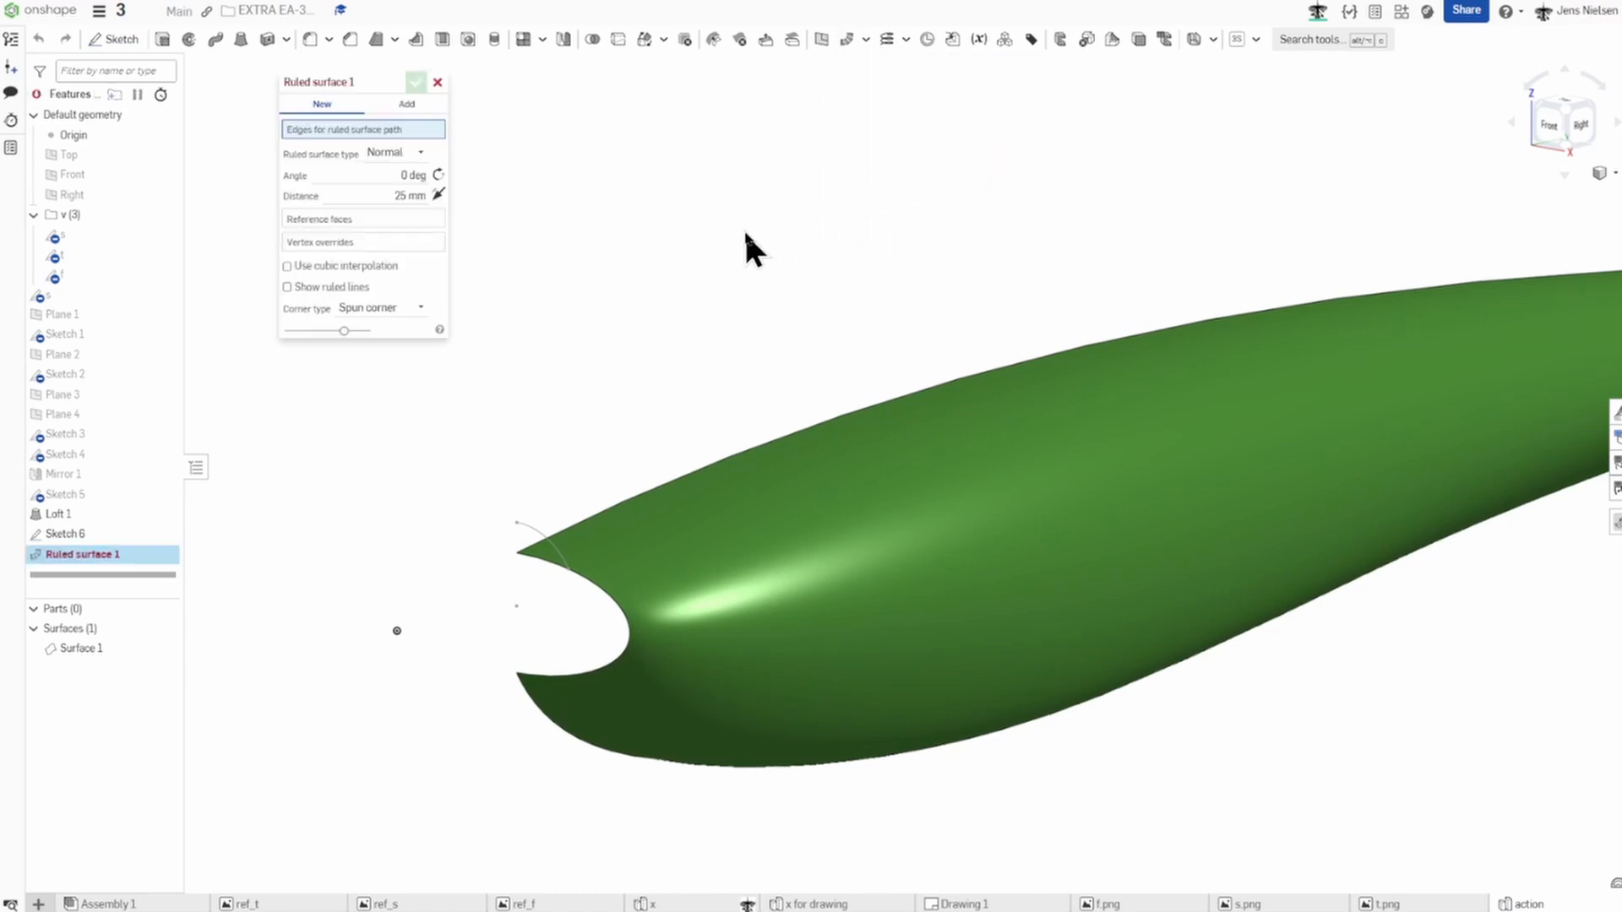
pyautogui.click(539, 529)
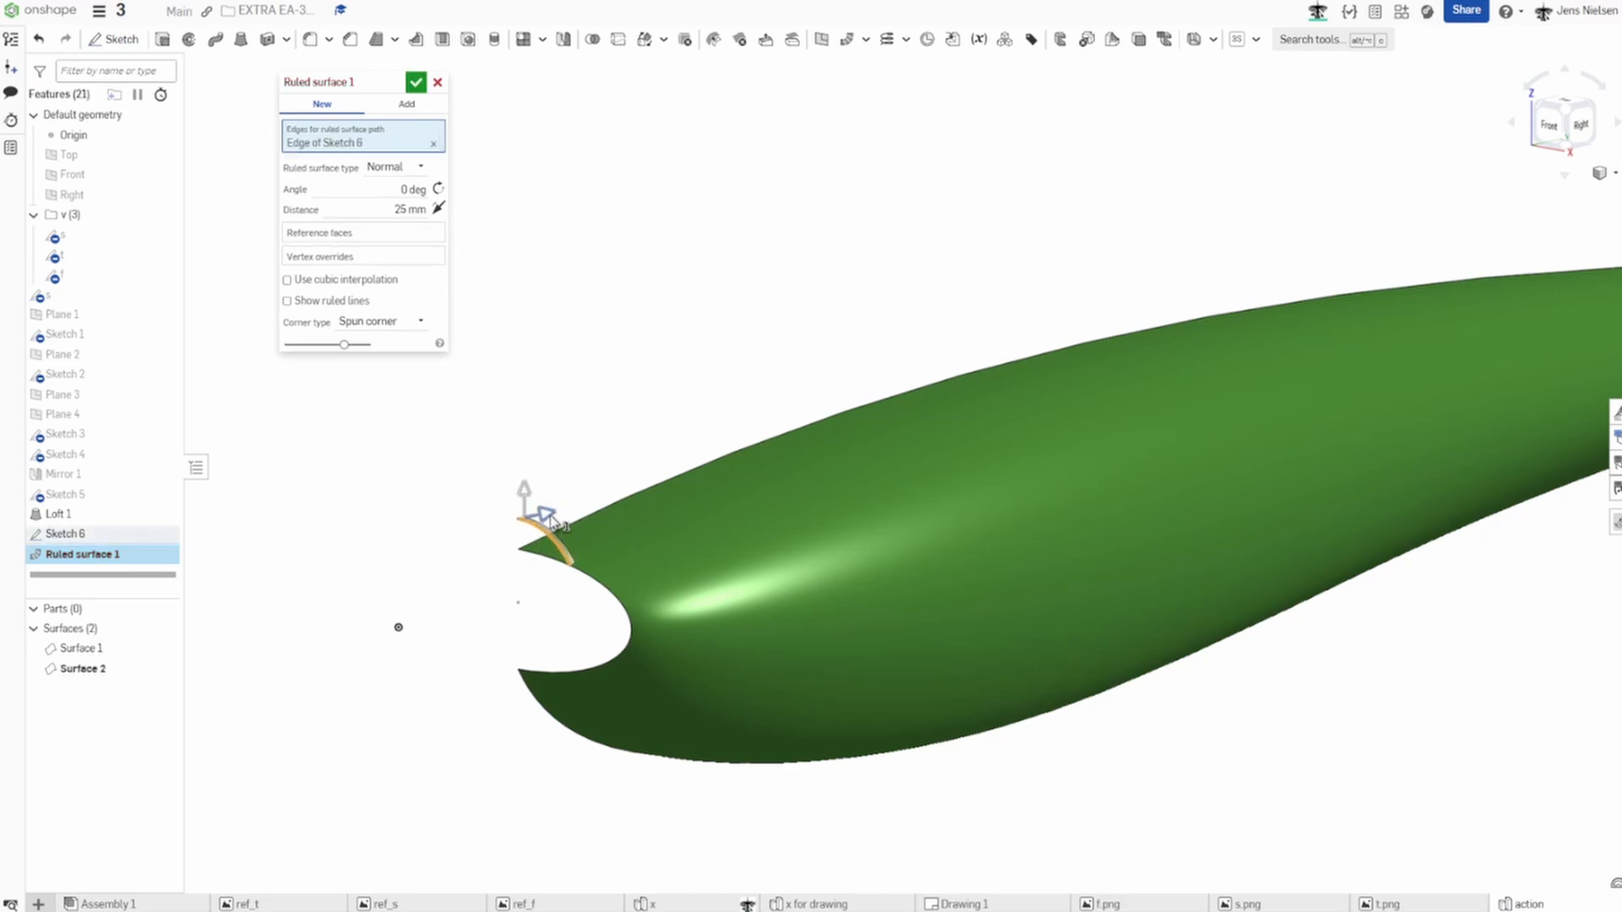
pyautogui.moveTo(550, 518); pyautogui.dragTo(666, 492)
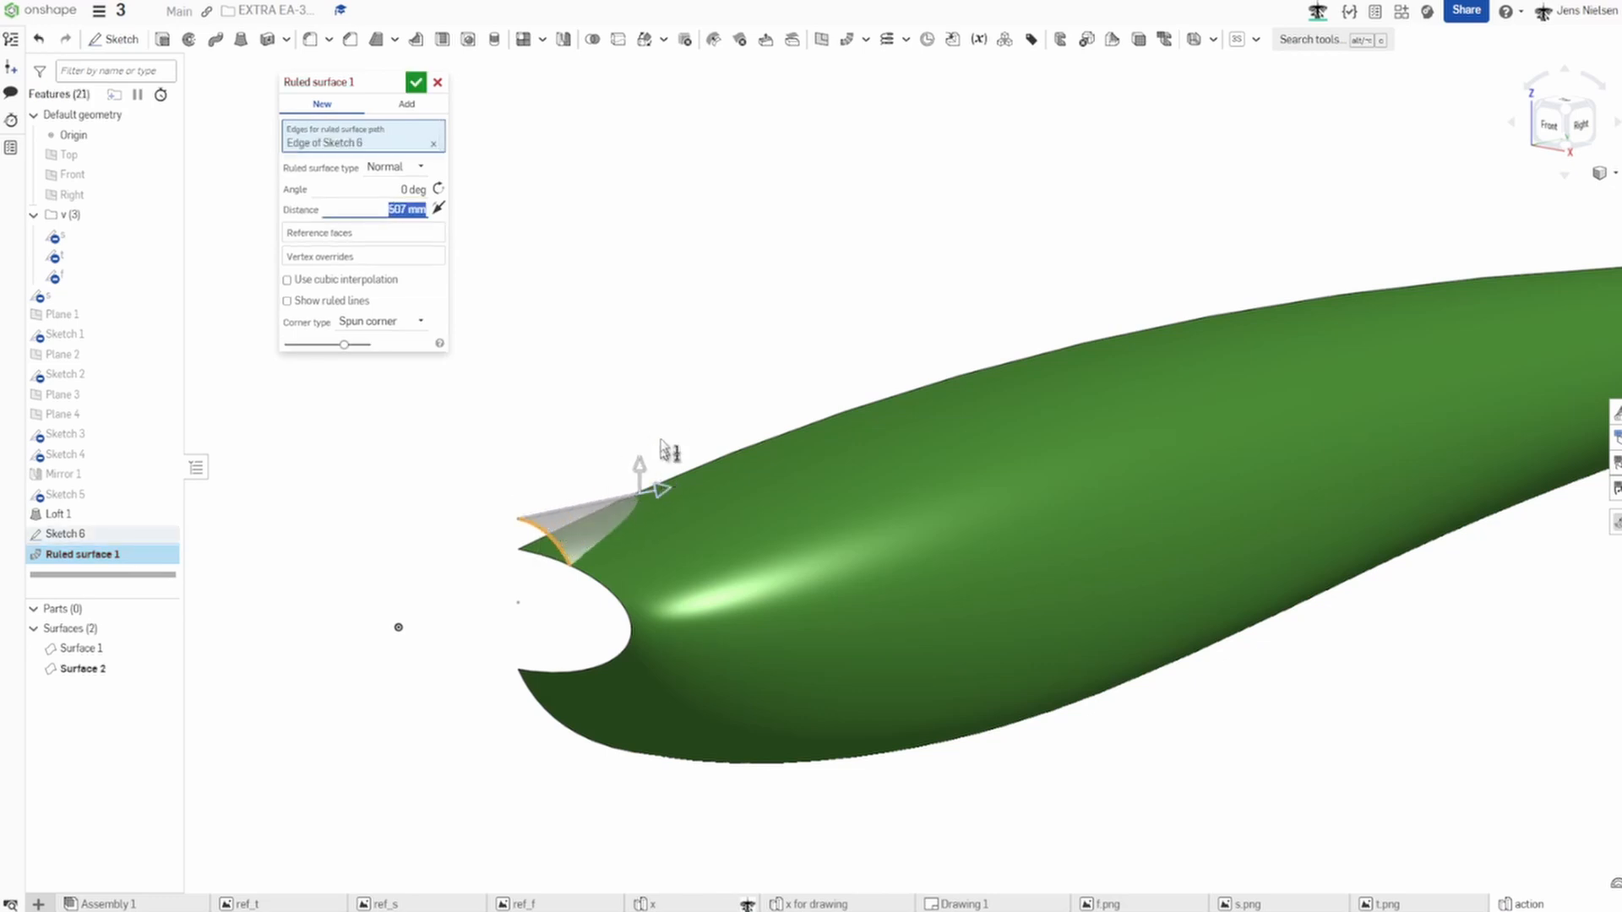
pyautogui.moveTo(662, 447)
pyautogui.mouseDown(button='right')
pyautogui.moveTo(677, 351)
pyautogui.moveTo(671, 439)
pyautogui.moveTo(574, 517)
pyautogui.moveTo(642, 472)
pyautogui.mouseUp(button='right')
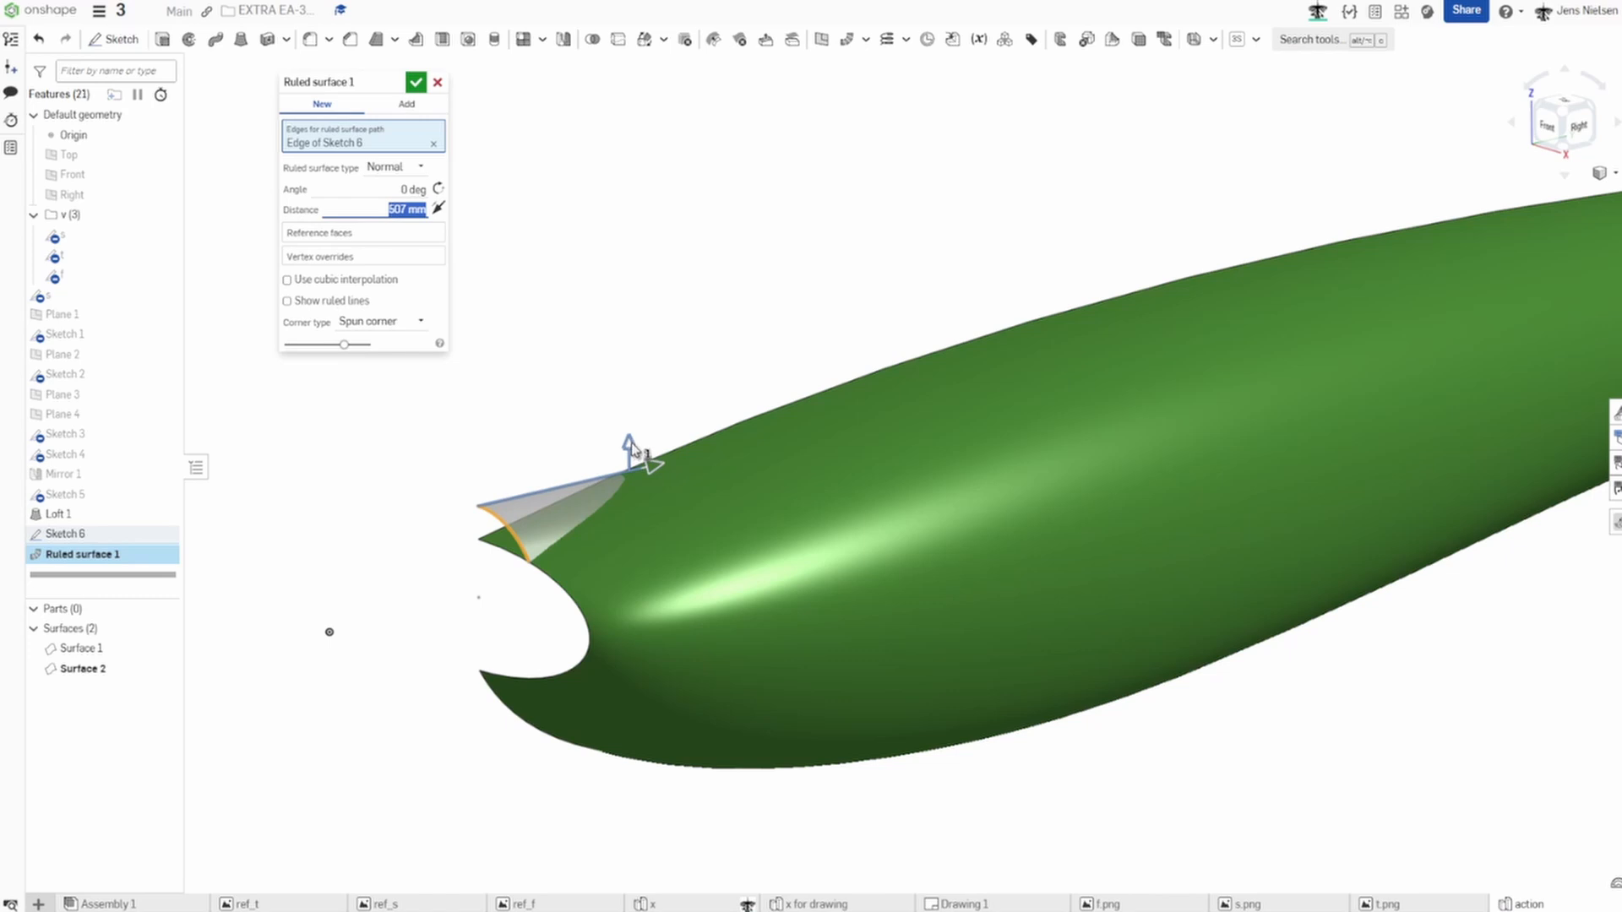
# Set the ruled surface's angle to 4 deg and extend its distance to 1104 mm so it reaches into the fuselage loft.
pyautogui.moveTo(630, 446); pyautogui.dragTo(629, 443)
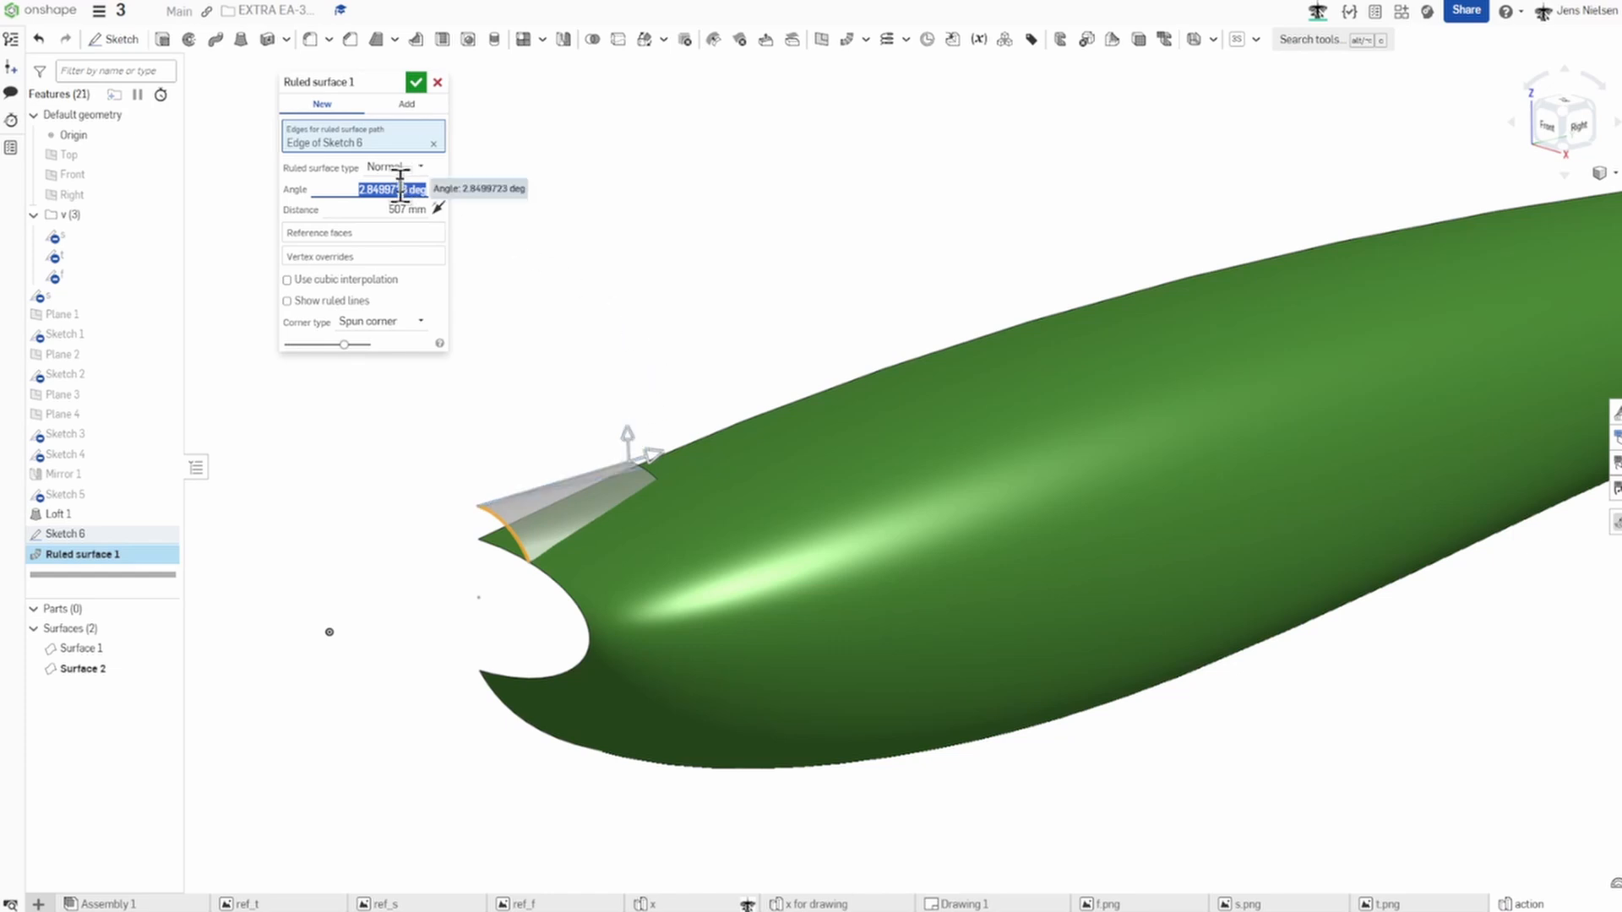
pyautogui.write('4')
pyautogui.press('Tab')
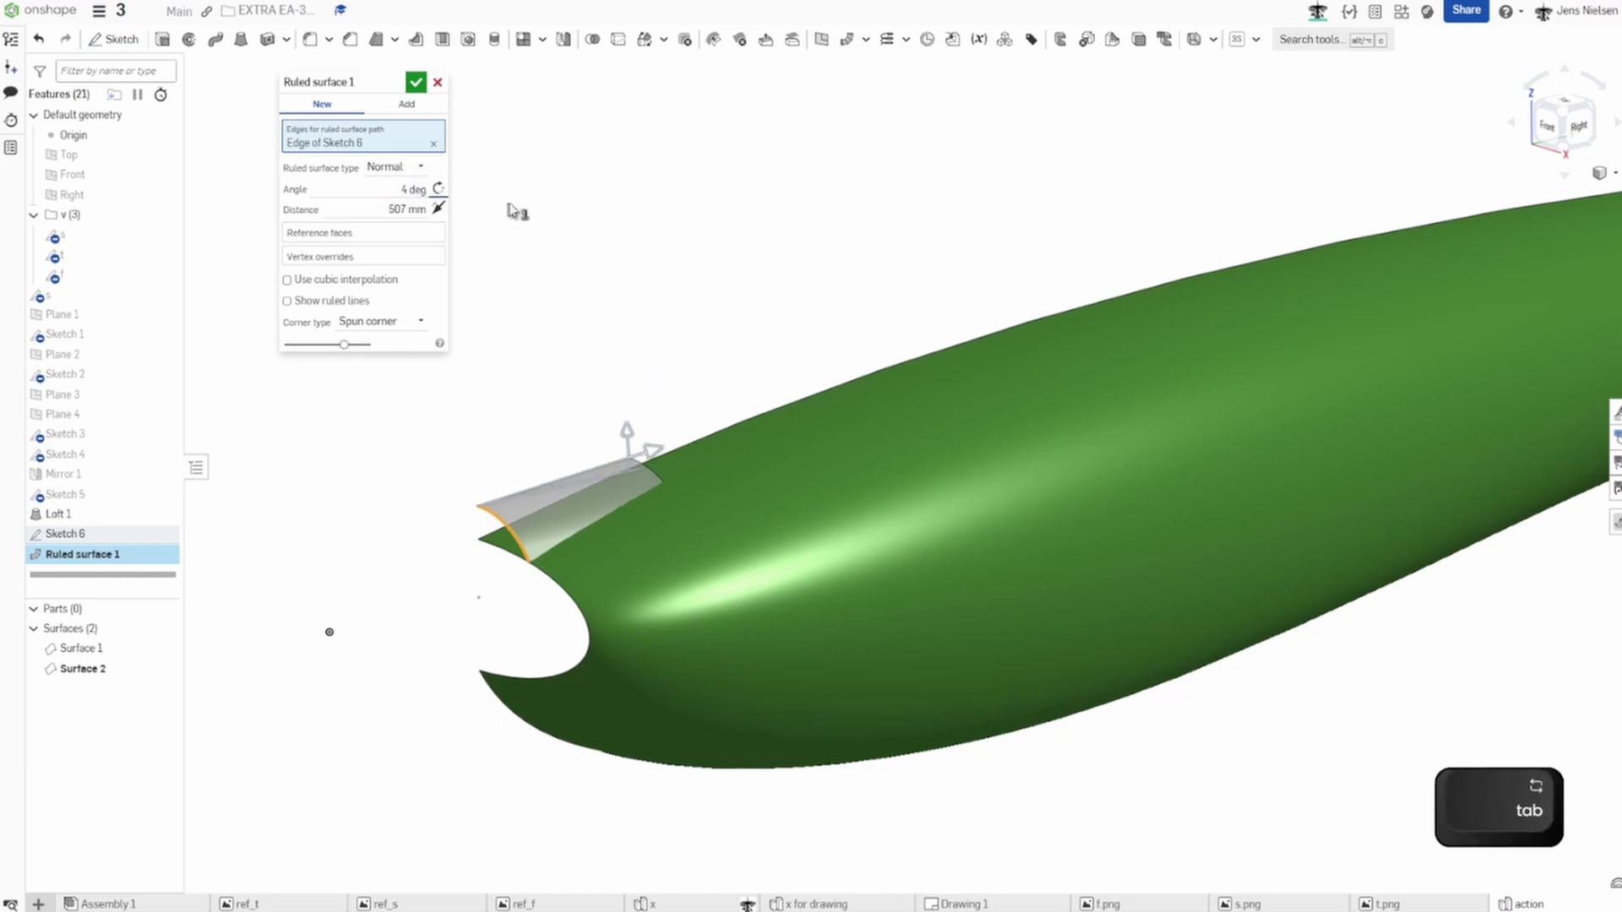
pyautogui.moveTo(652, 457); pyautogui.dragTo(820, 350)
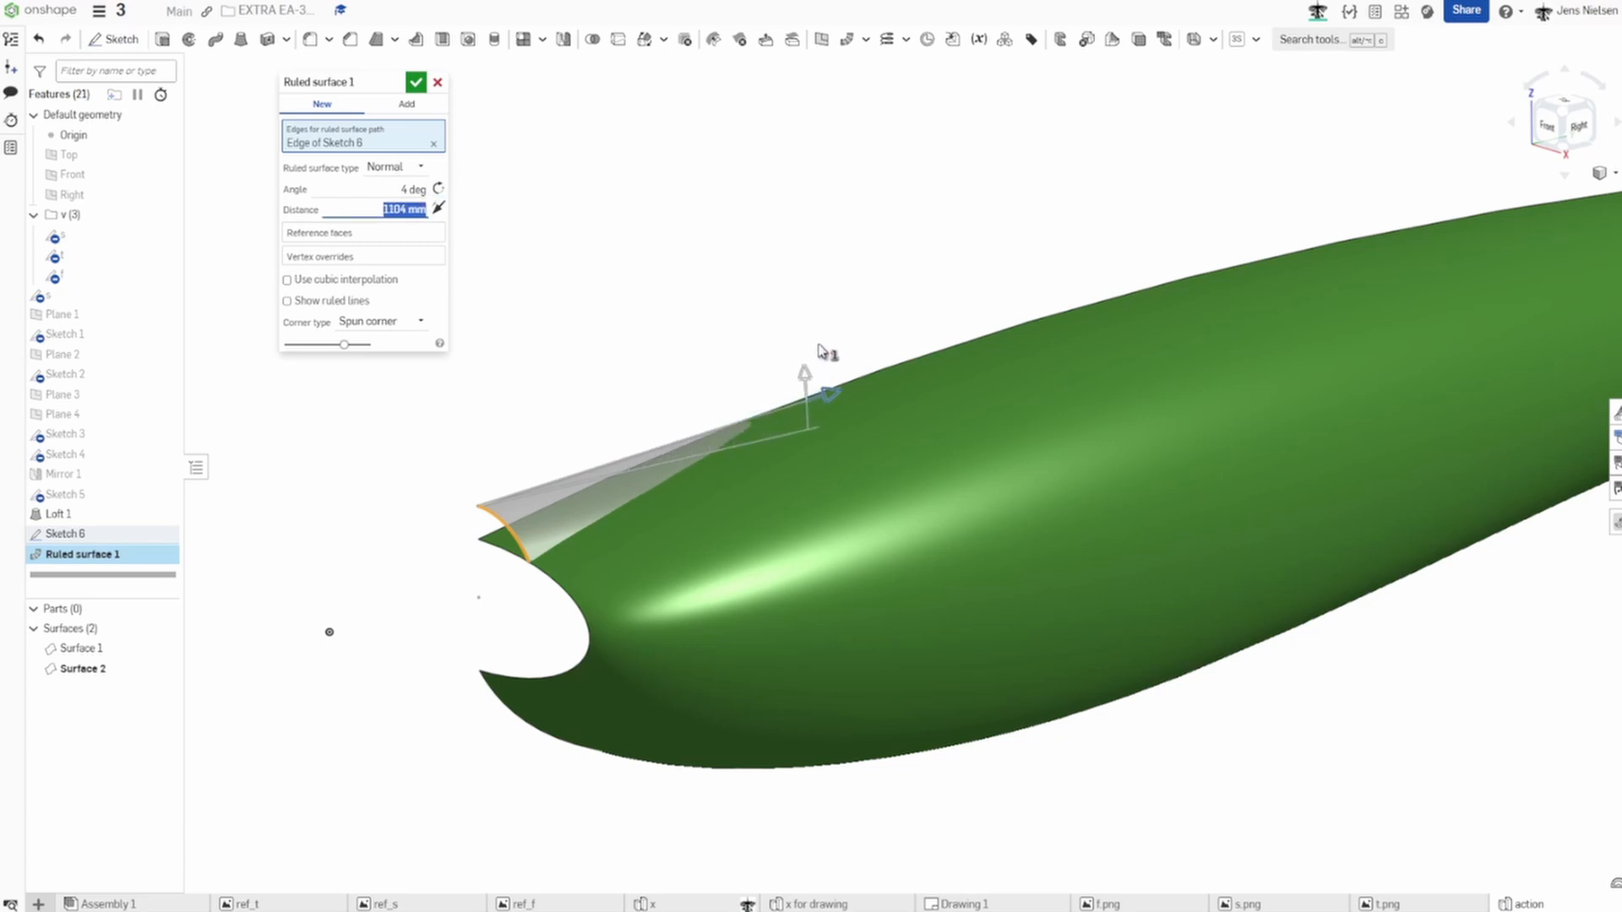
pyautogui.click(415, 82)
# Mutually trim the fuselage loft with the ruled surface, flipping the trimmed side of the loft and turning Merge off.
pyautogui.moveTo(651, 217); pyautogui.dragTo(804, 84, button='right')
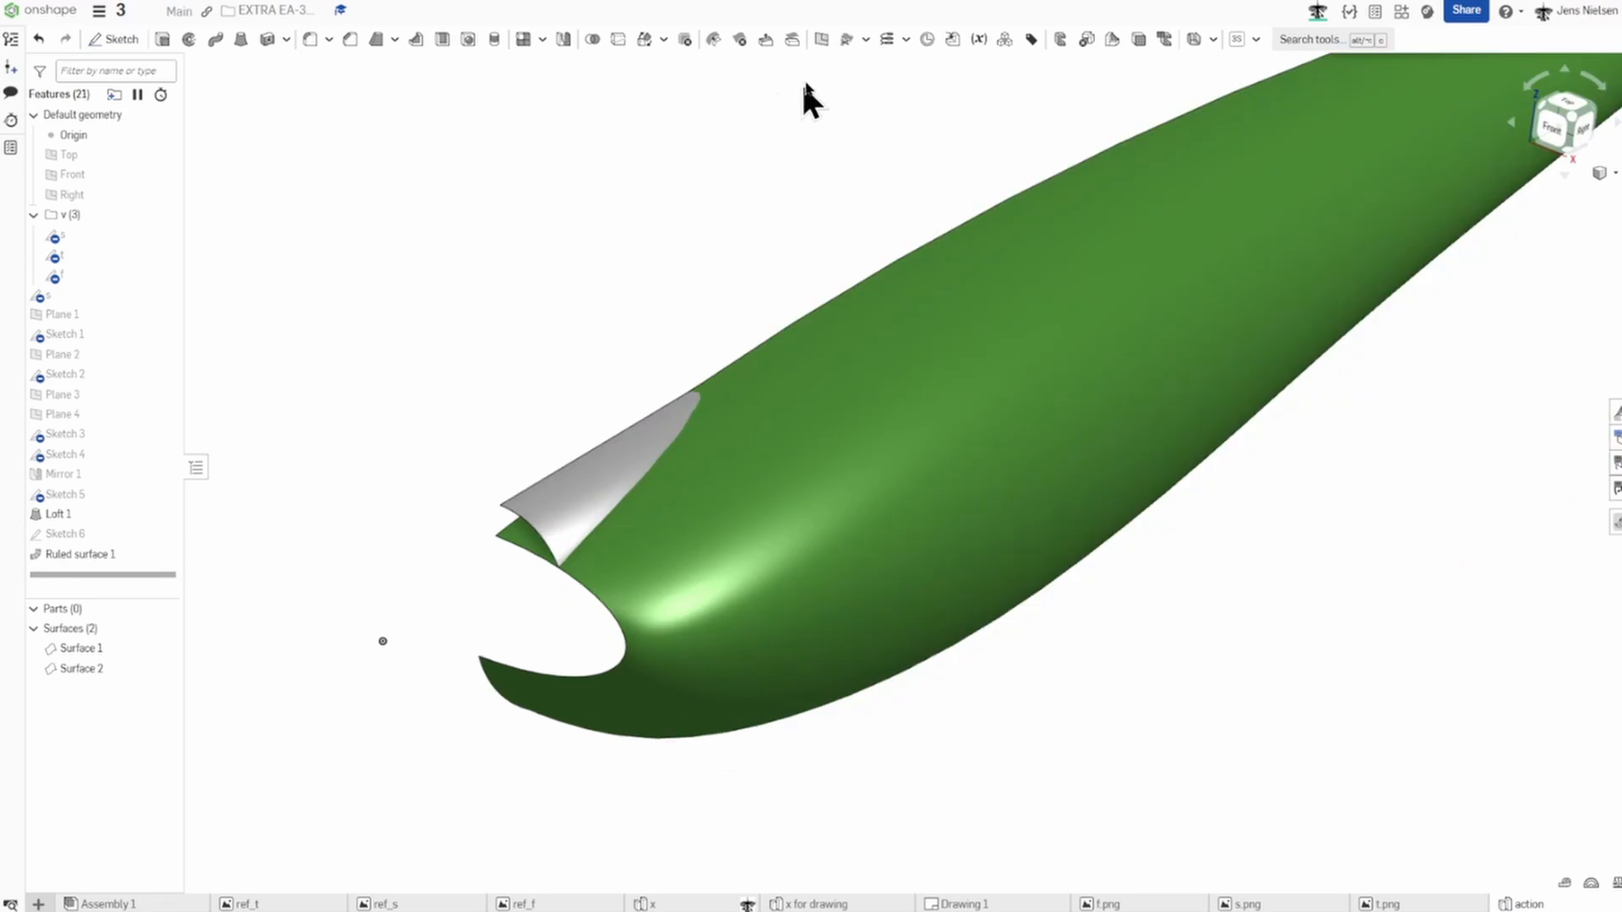
pyautogui.click(848, 40)
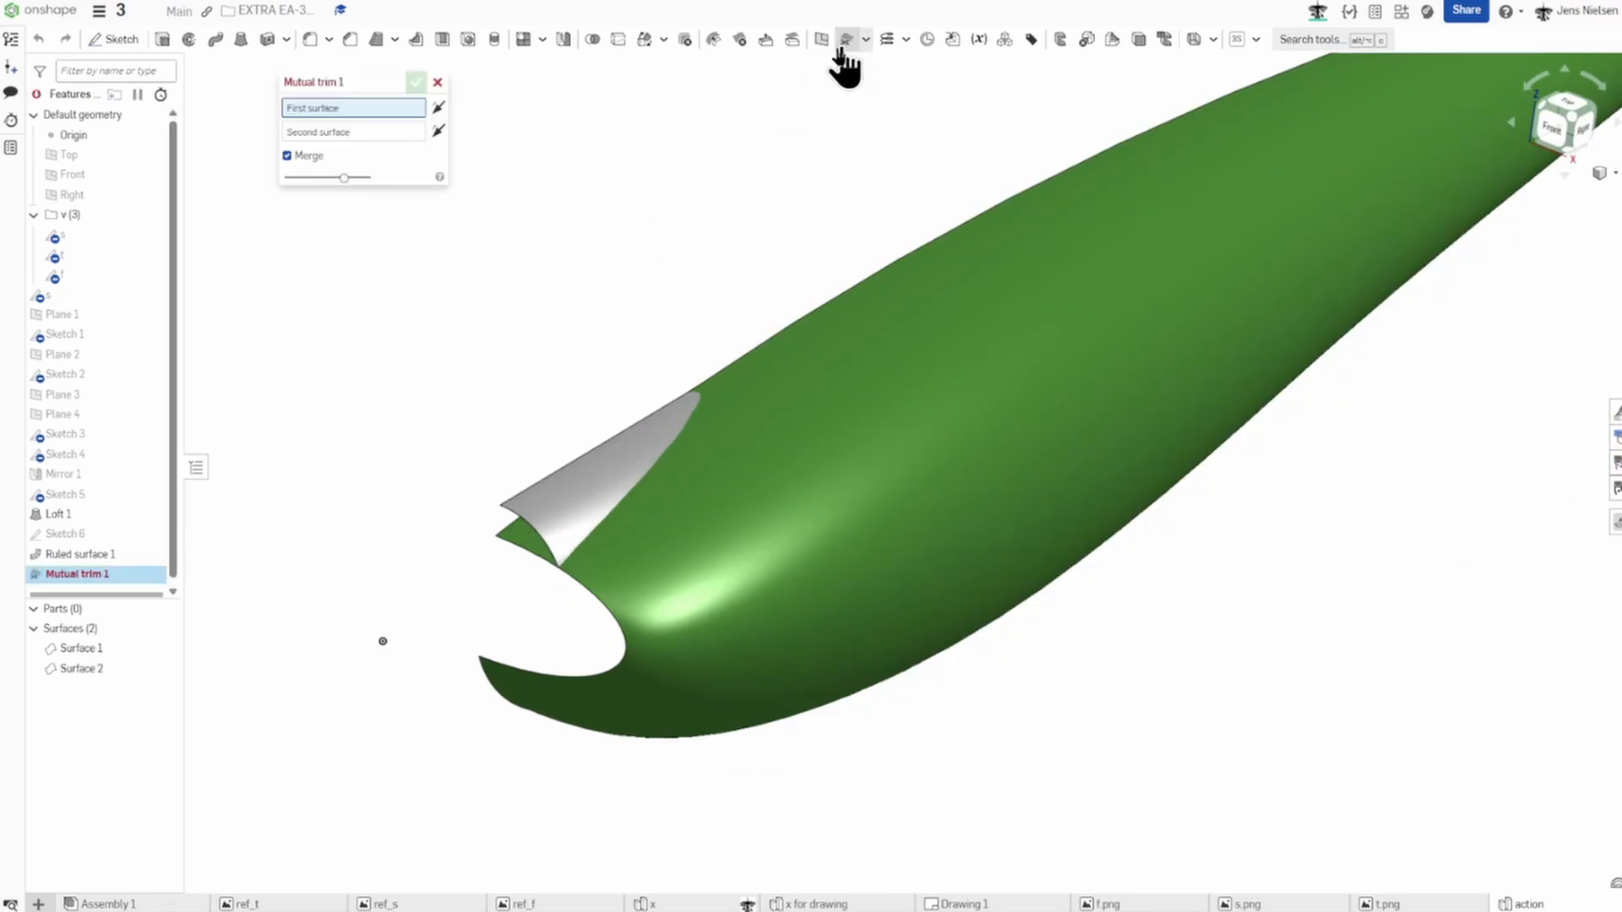
pyautogui.click(711, 517)
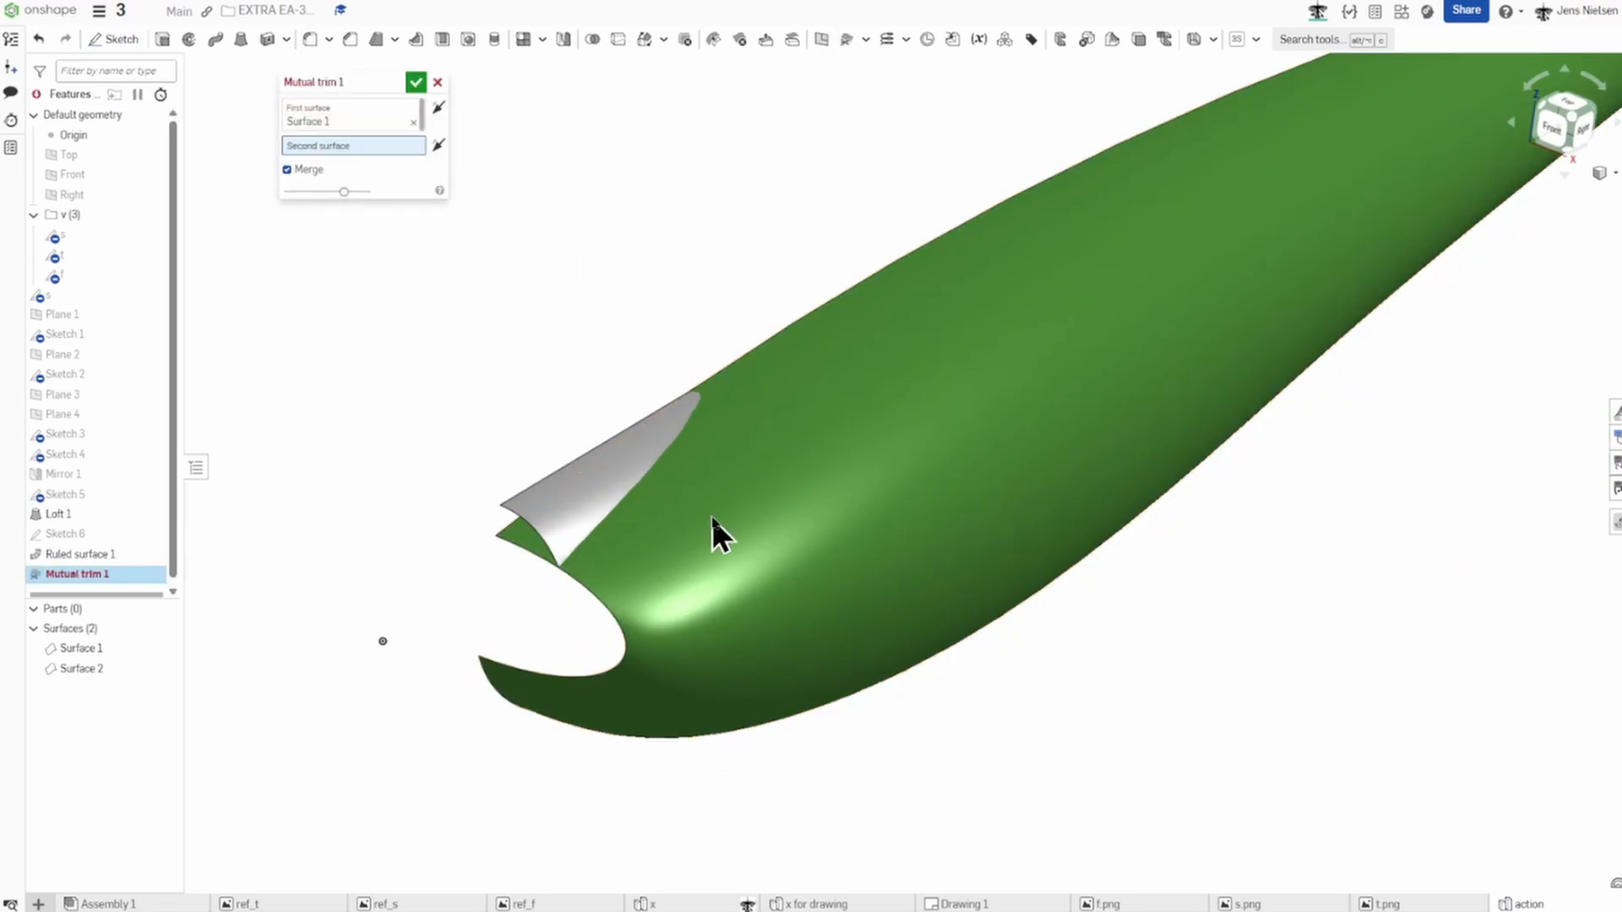
pyautogui.click(547, 492)
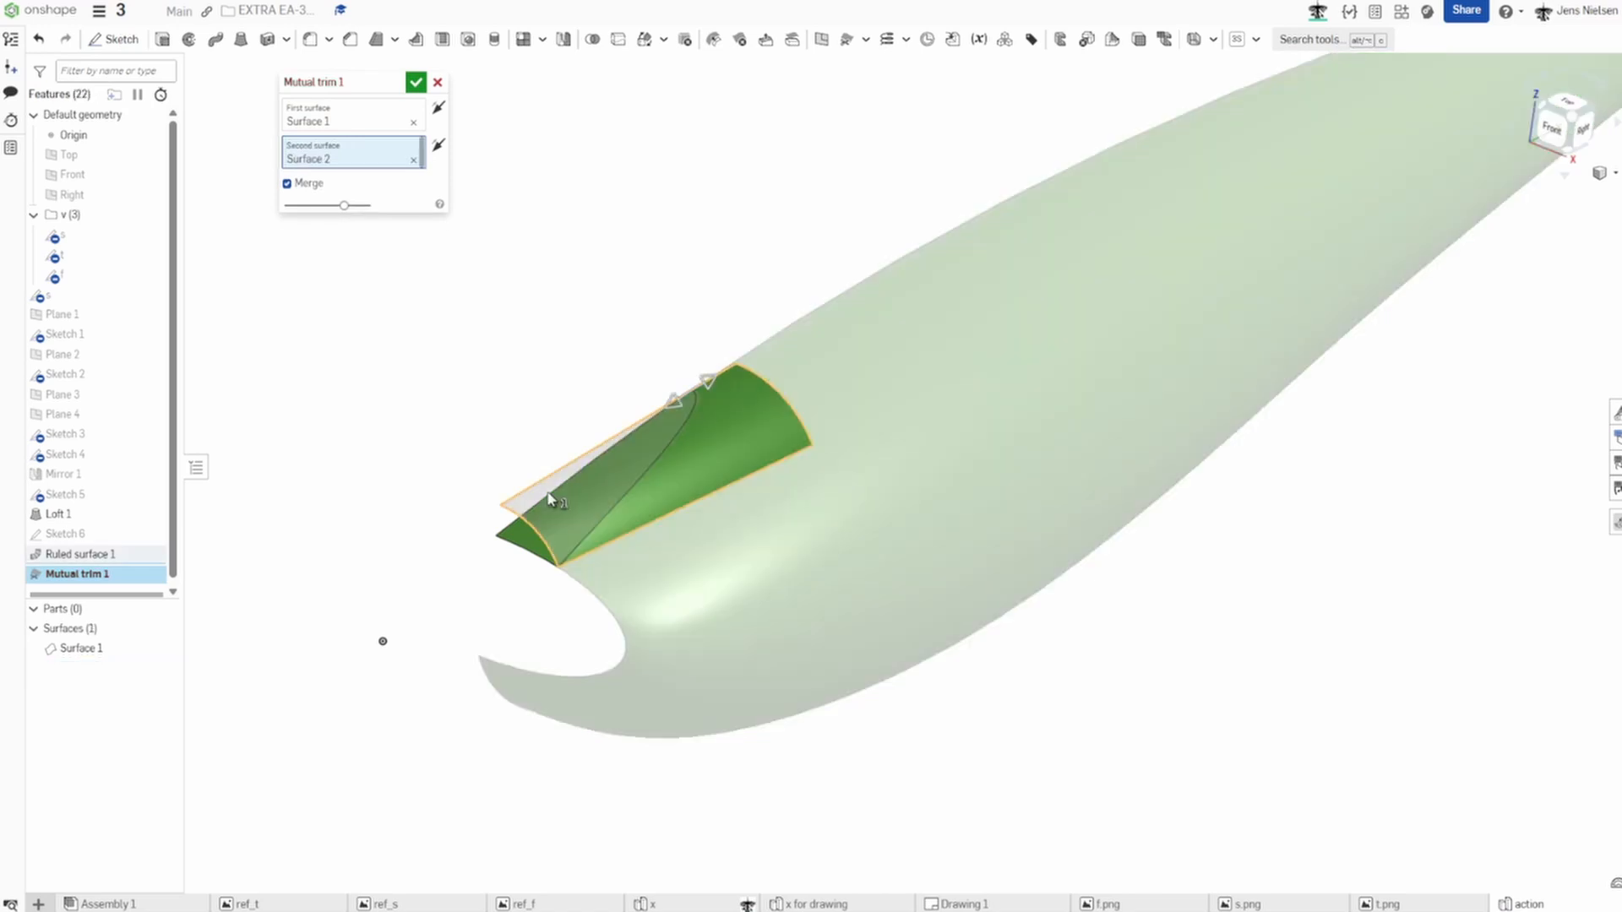
pyautogui.click(440, 108)
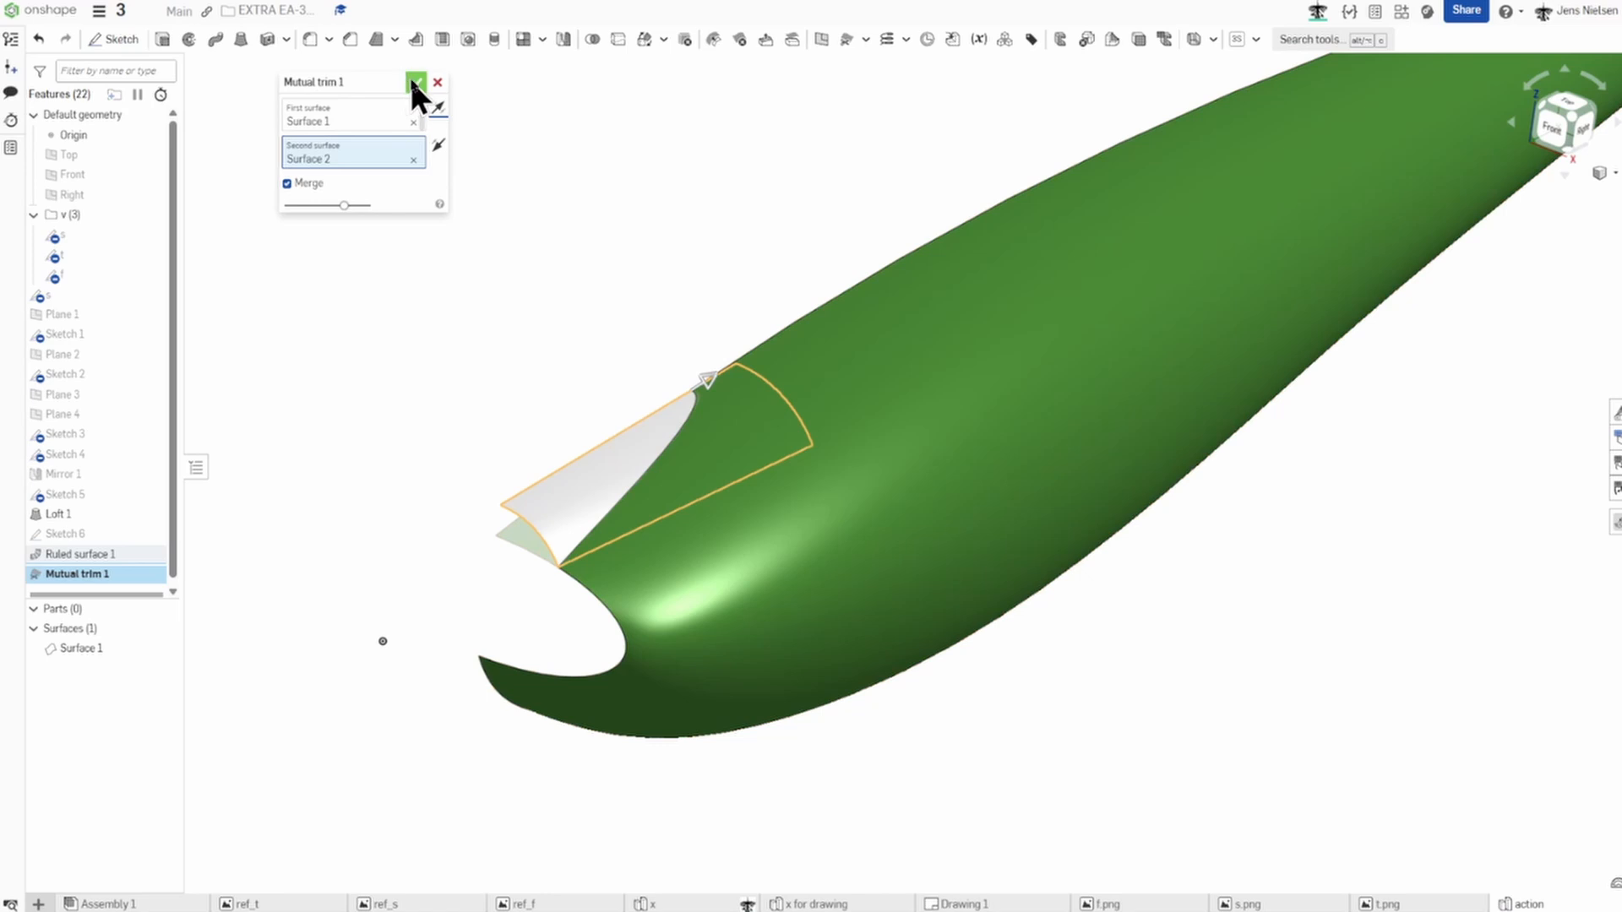
pyautogui.click(287, 184)
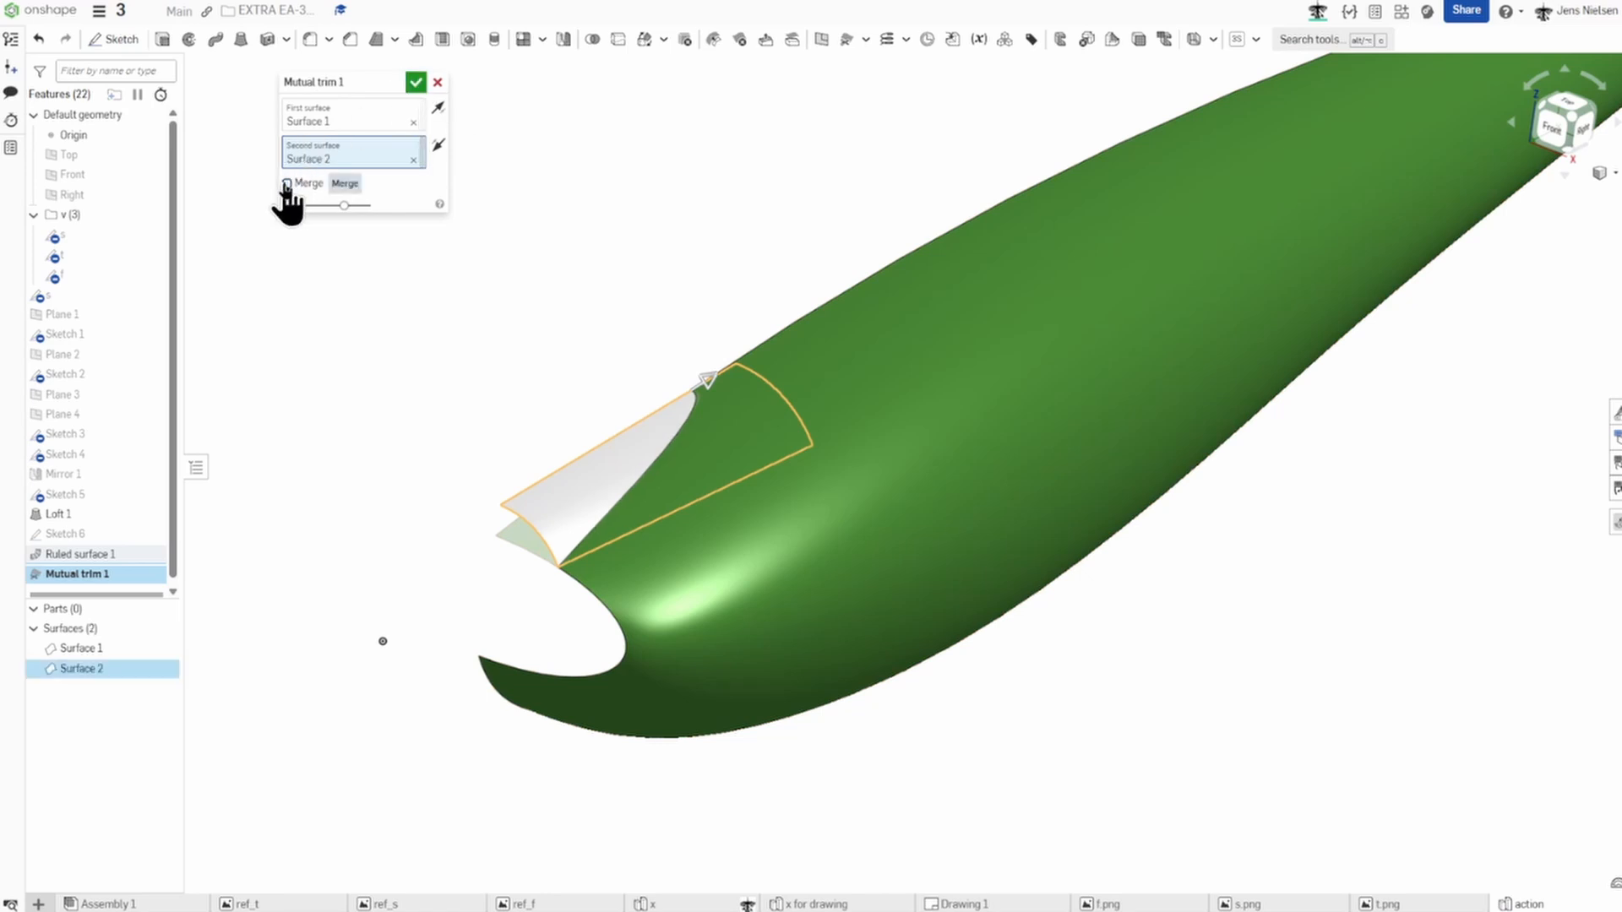
pyautogui.click(418, 82)
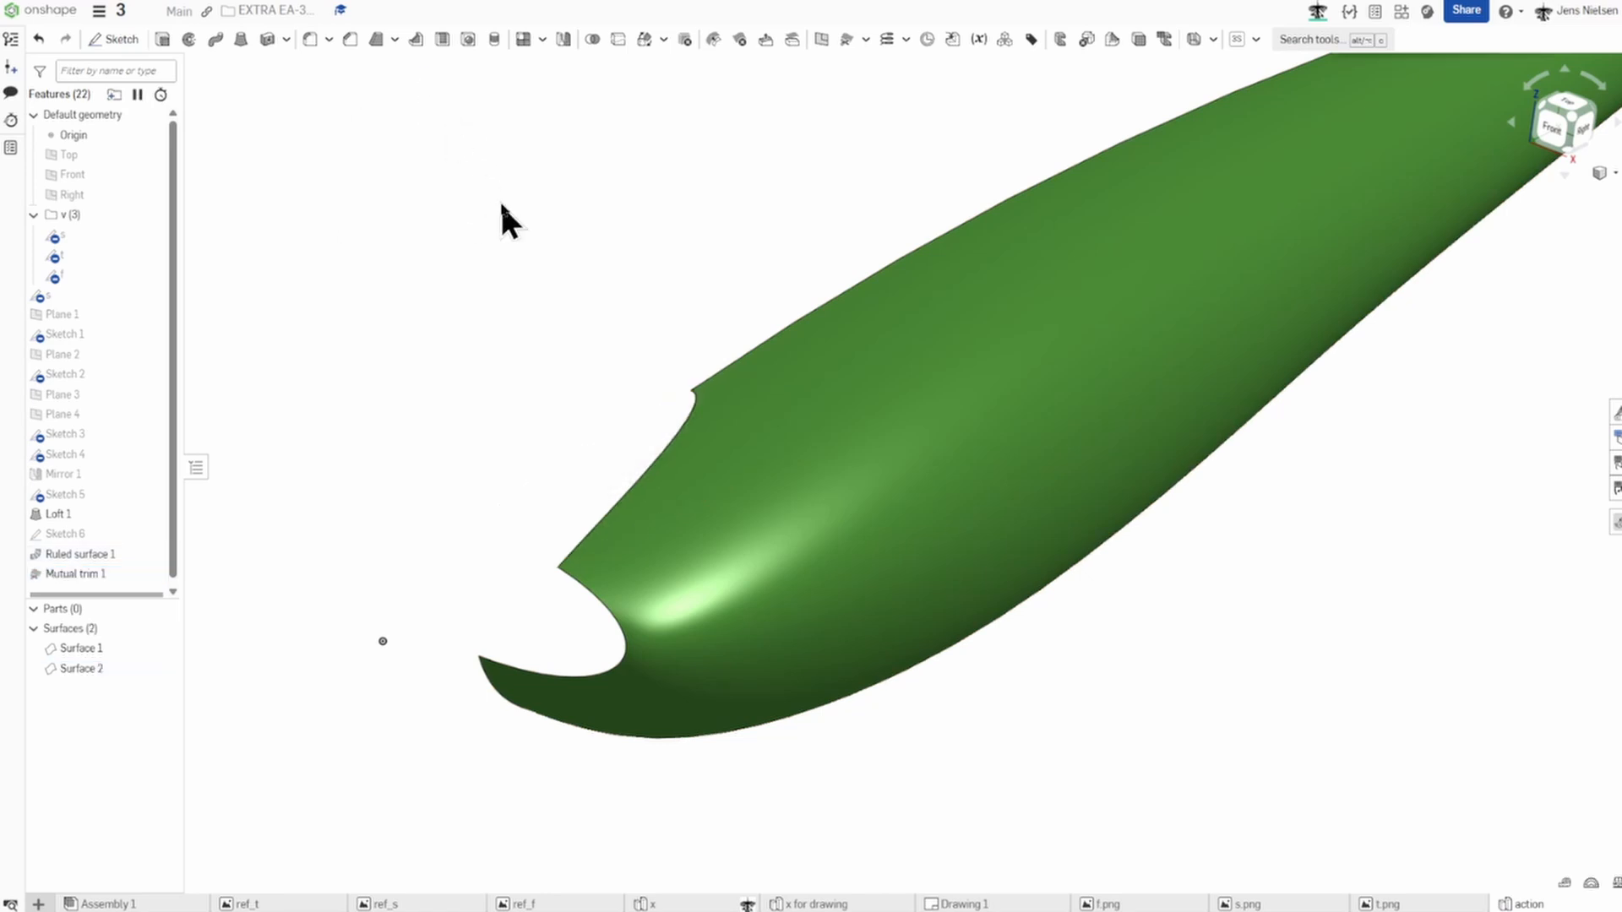
# Edit the mutual trim to flip which side of the ruled surface is kept.
pyautogui.rightClick(95, 569)
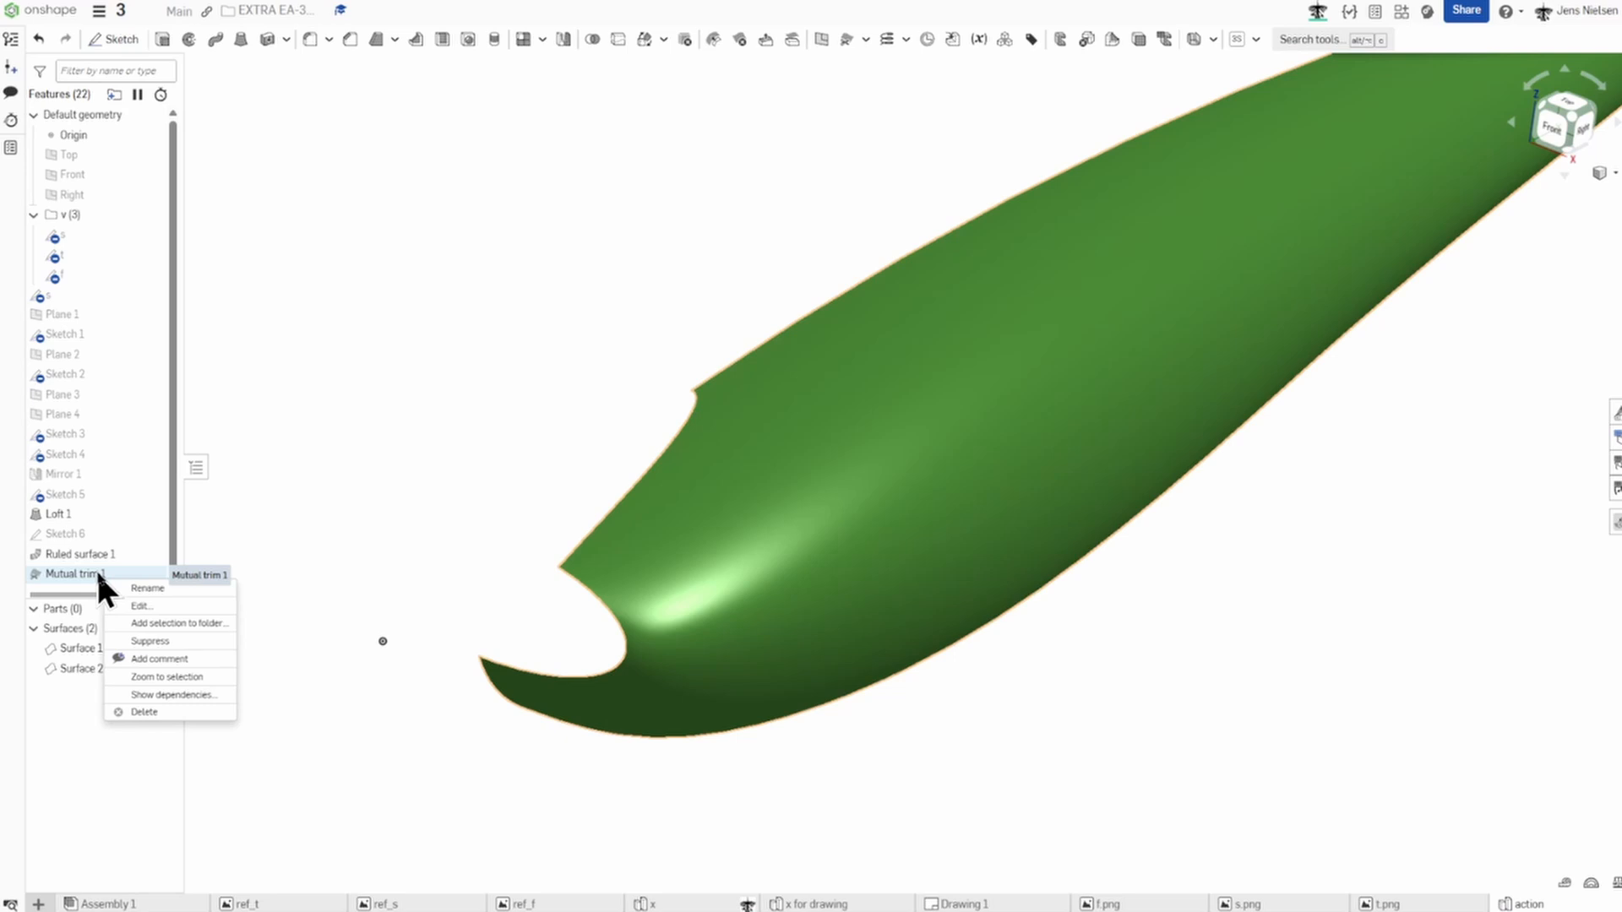
pyautogui.click(167, 589)
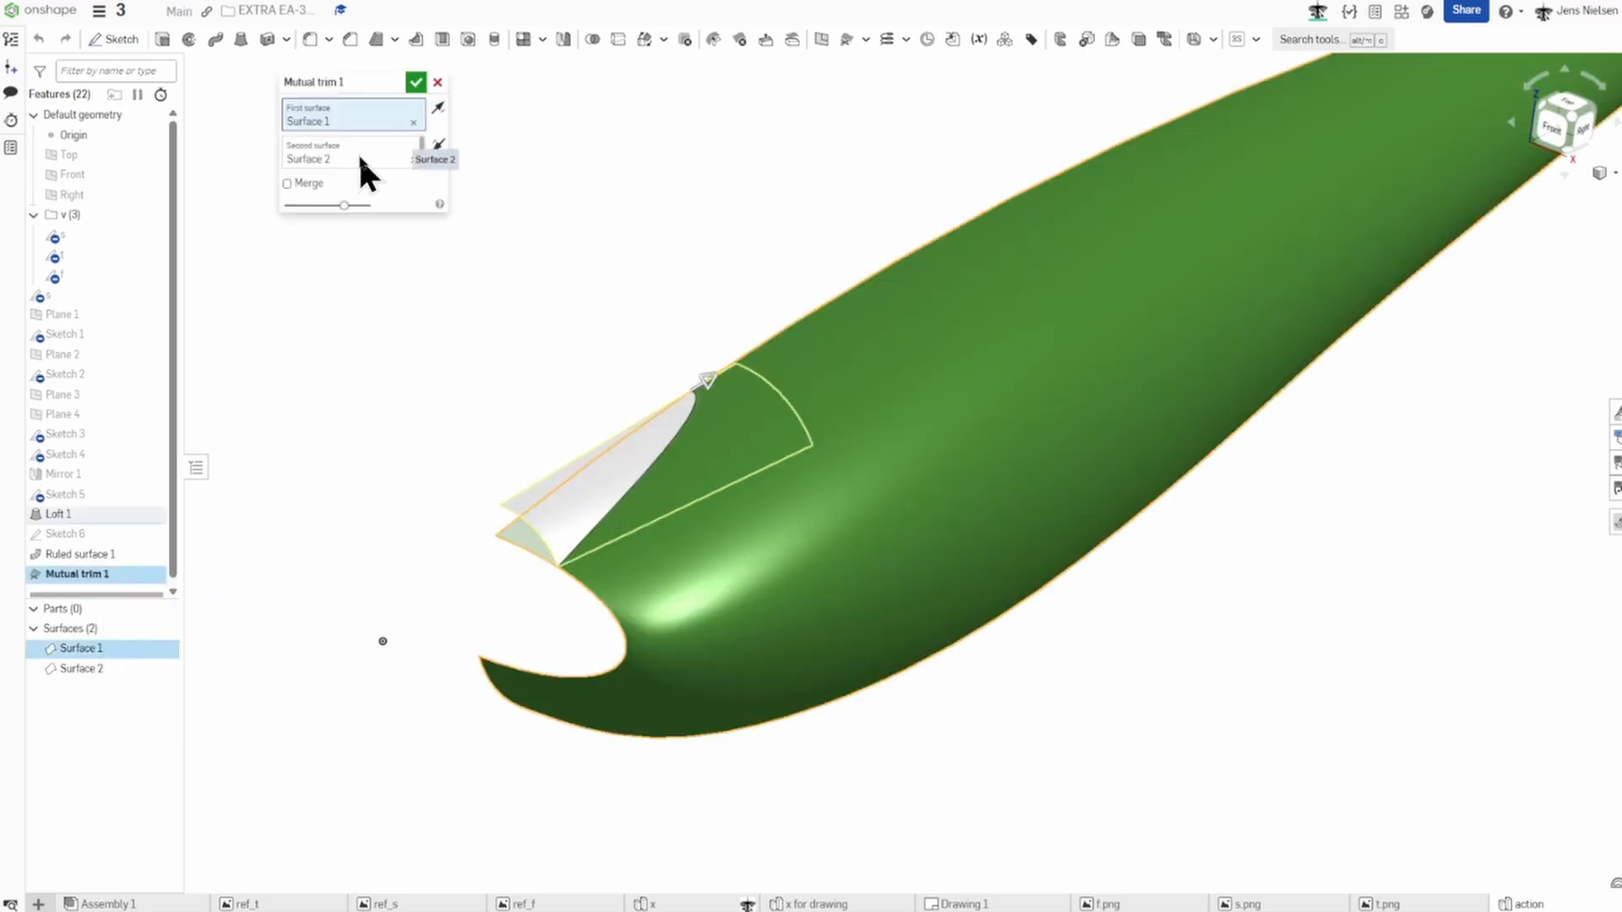
pyautogui.click(436, 144)
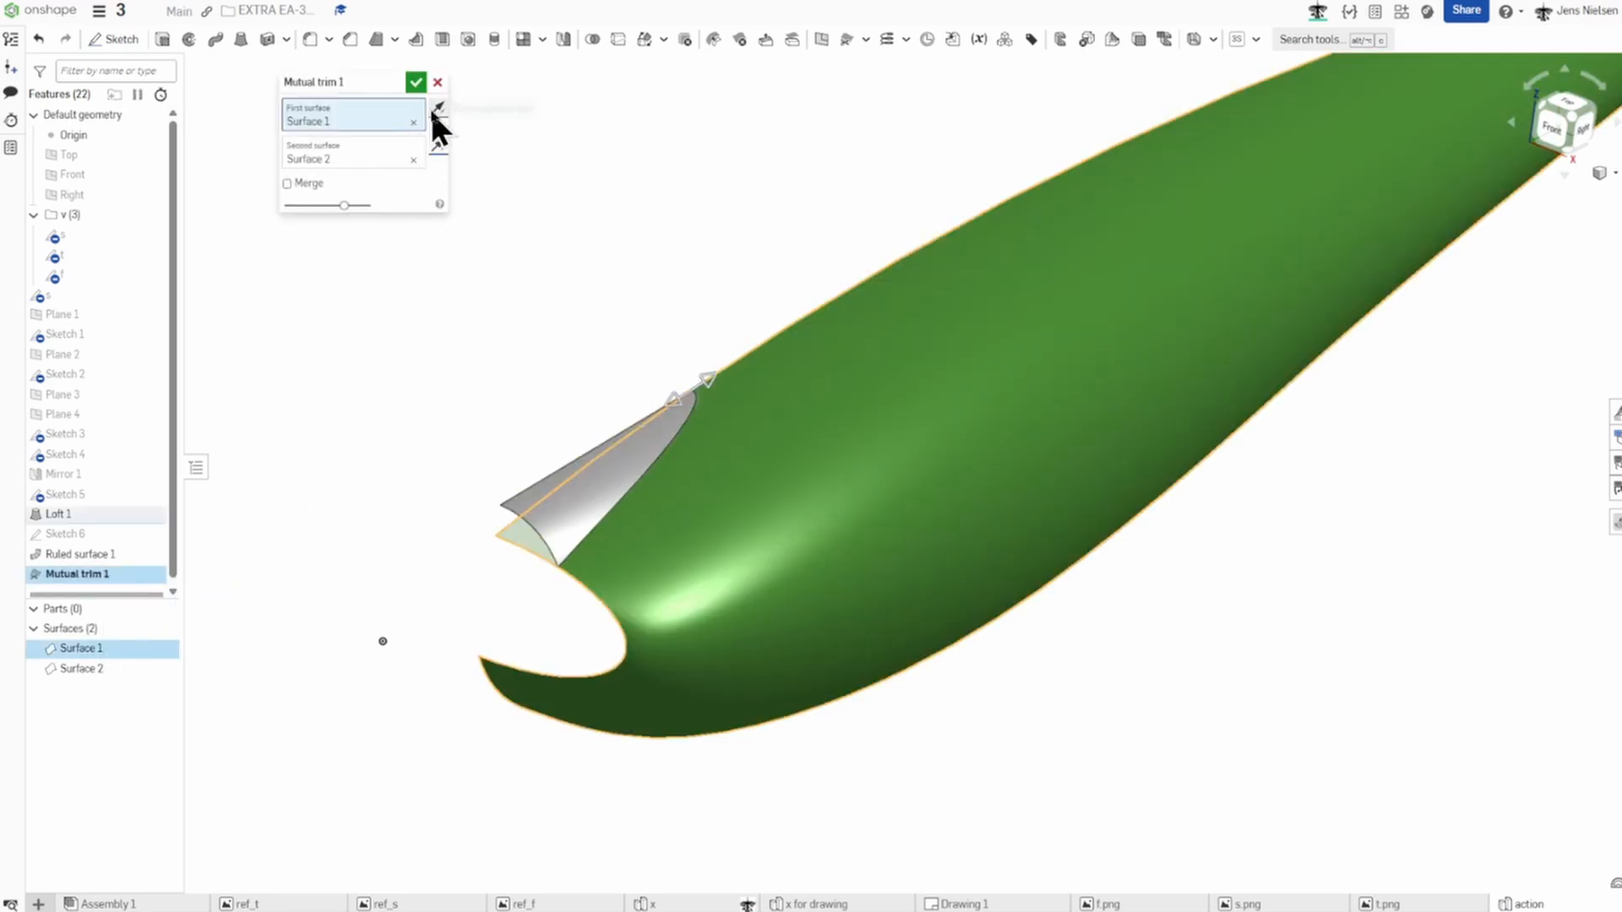
pyautogui.click(417, 82)
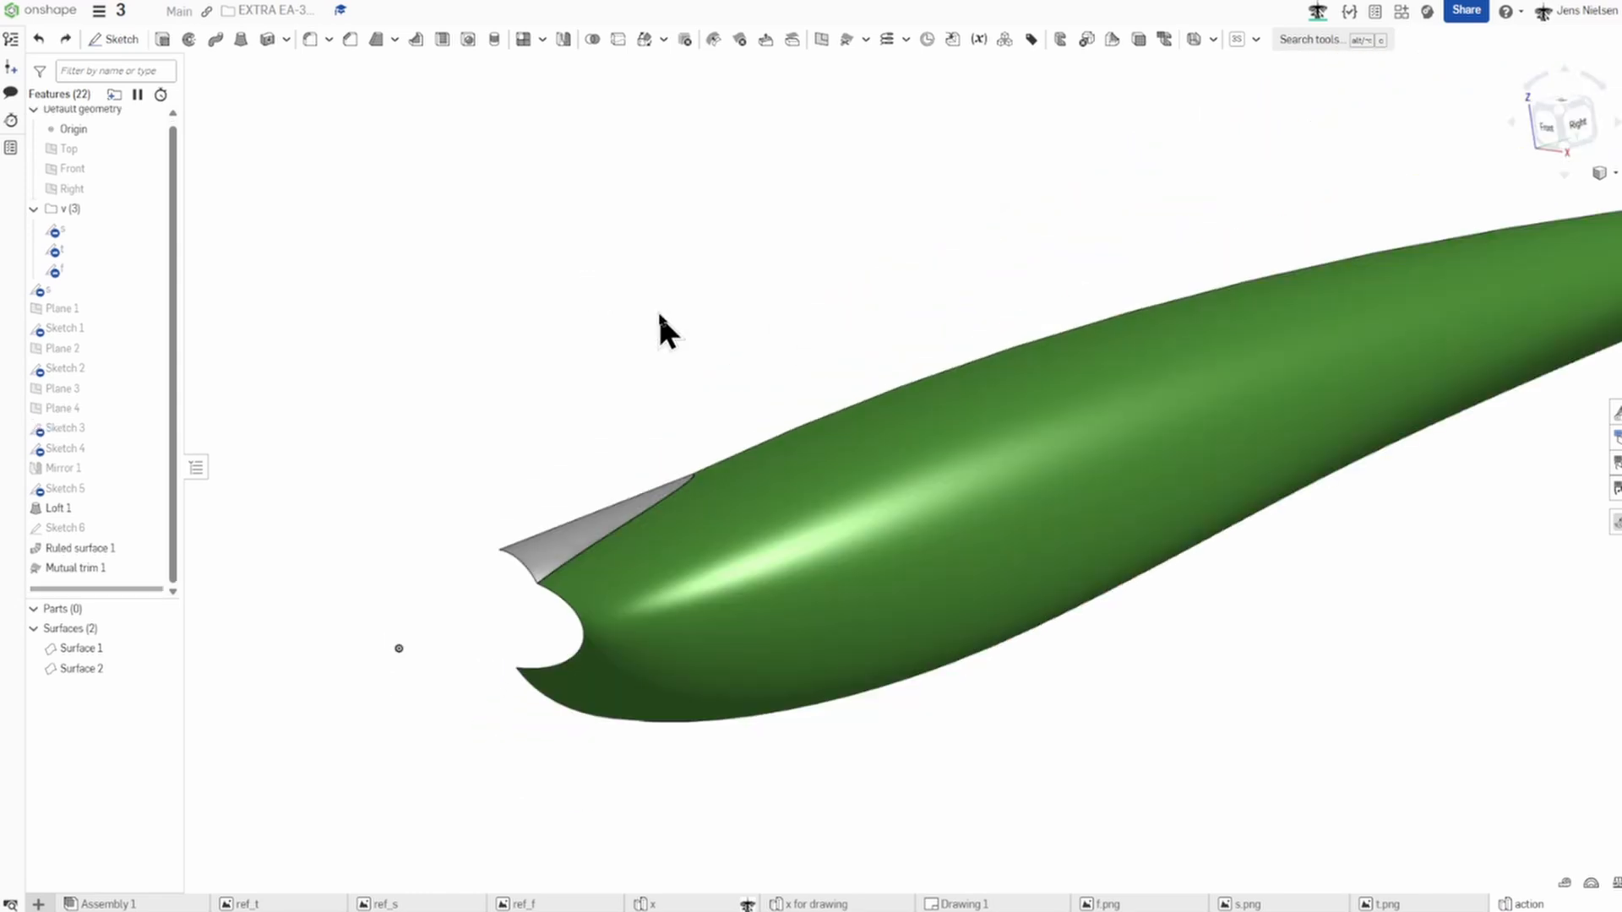
# Start a sketch on the Right plane and draw a construction line from the ruled surface's upper front point to the nose opening's lower point.
pyautogui.press('s')
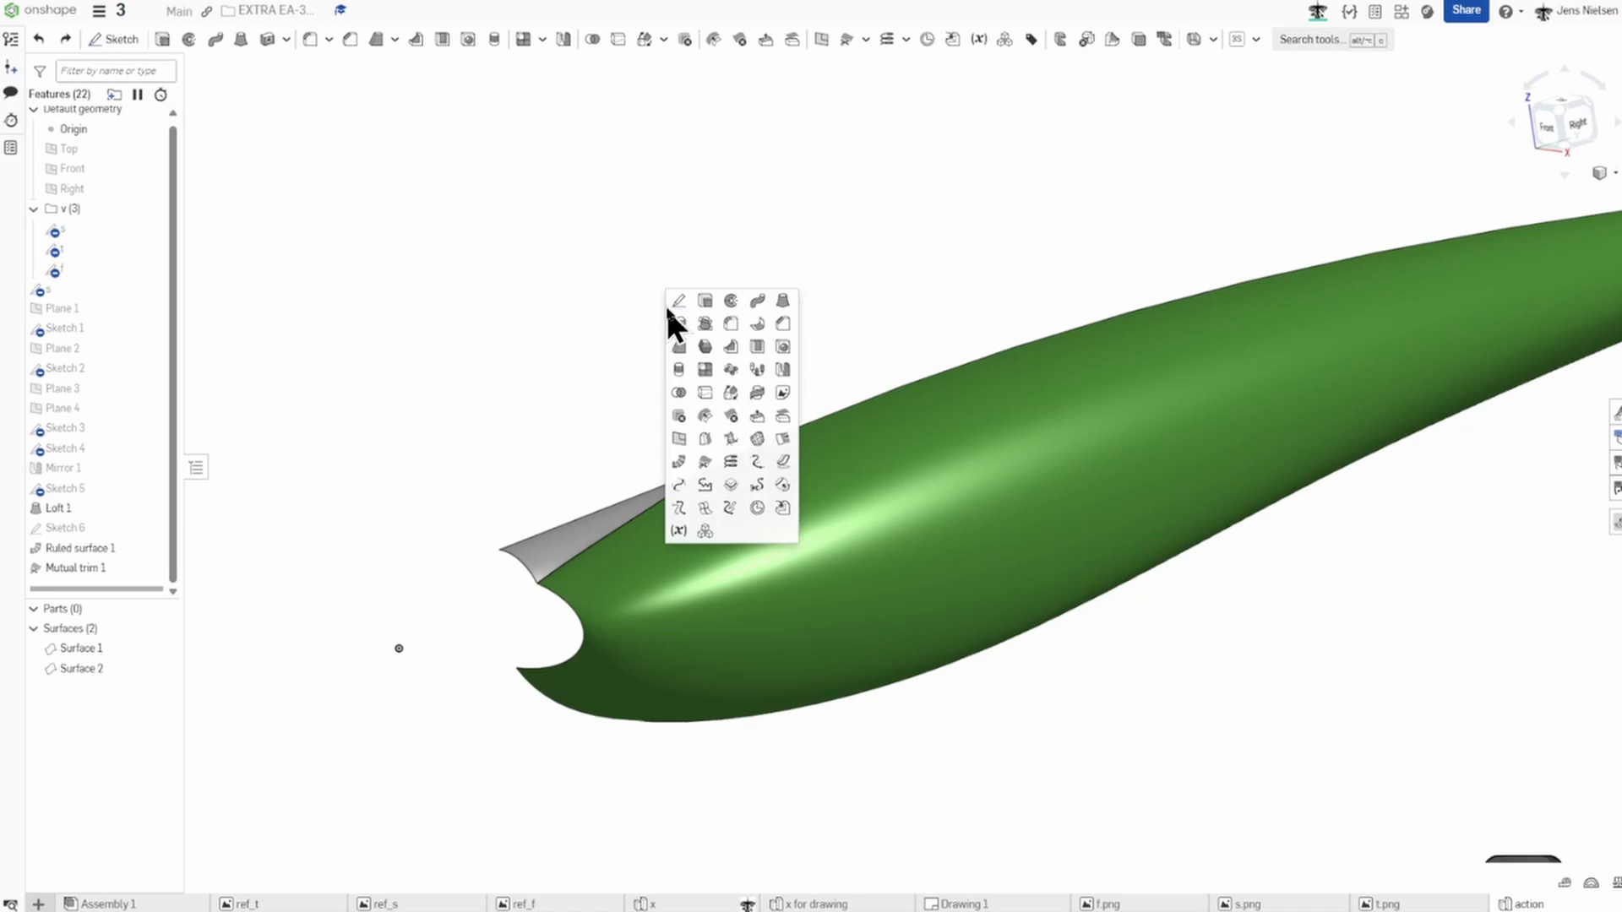
pyautogui.click(674, 300)
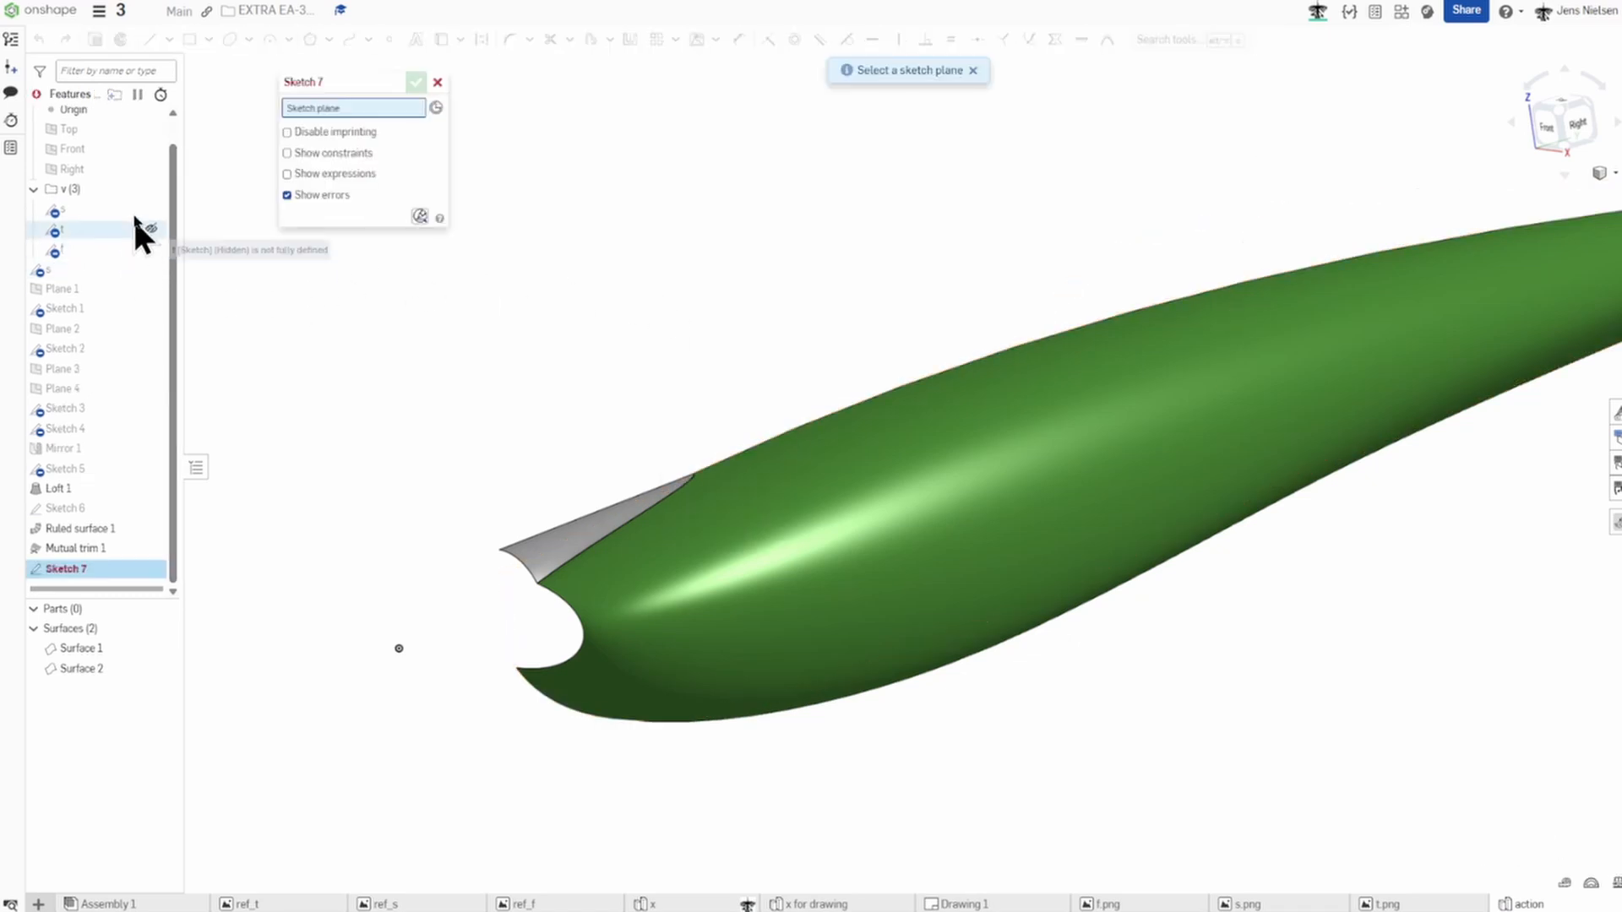
pyautogui.click(125, 174)
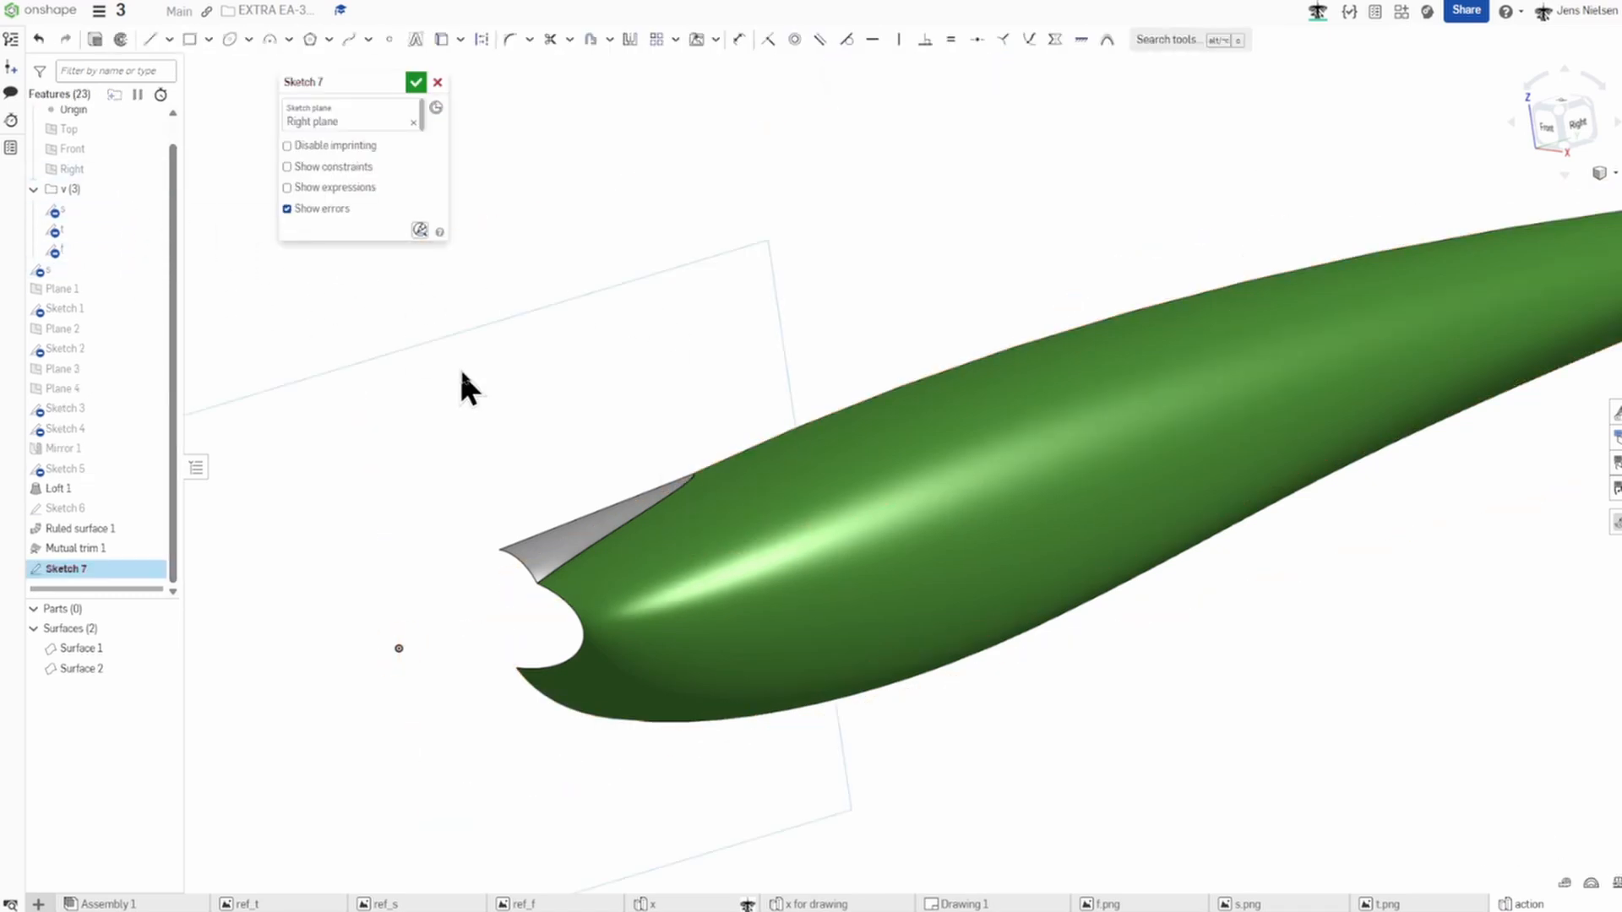
pyautogui.press('l')
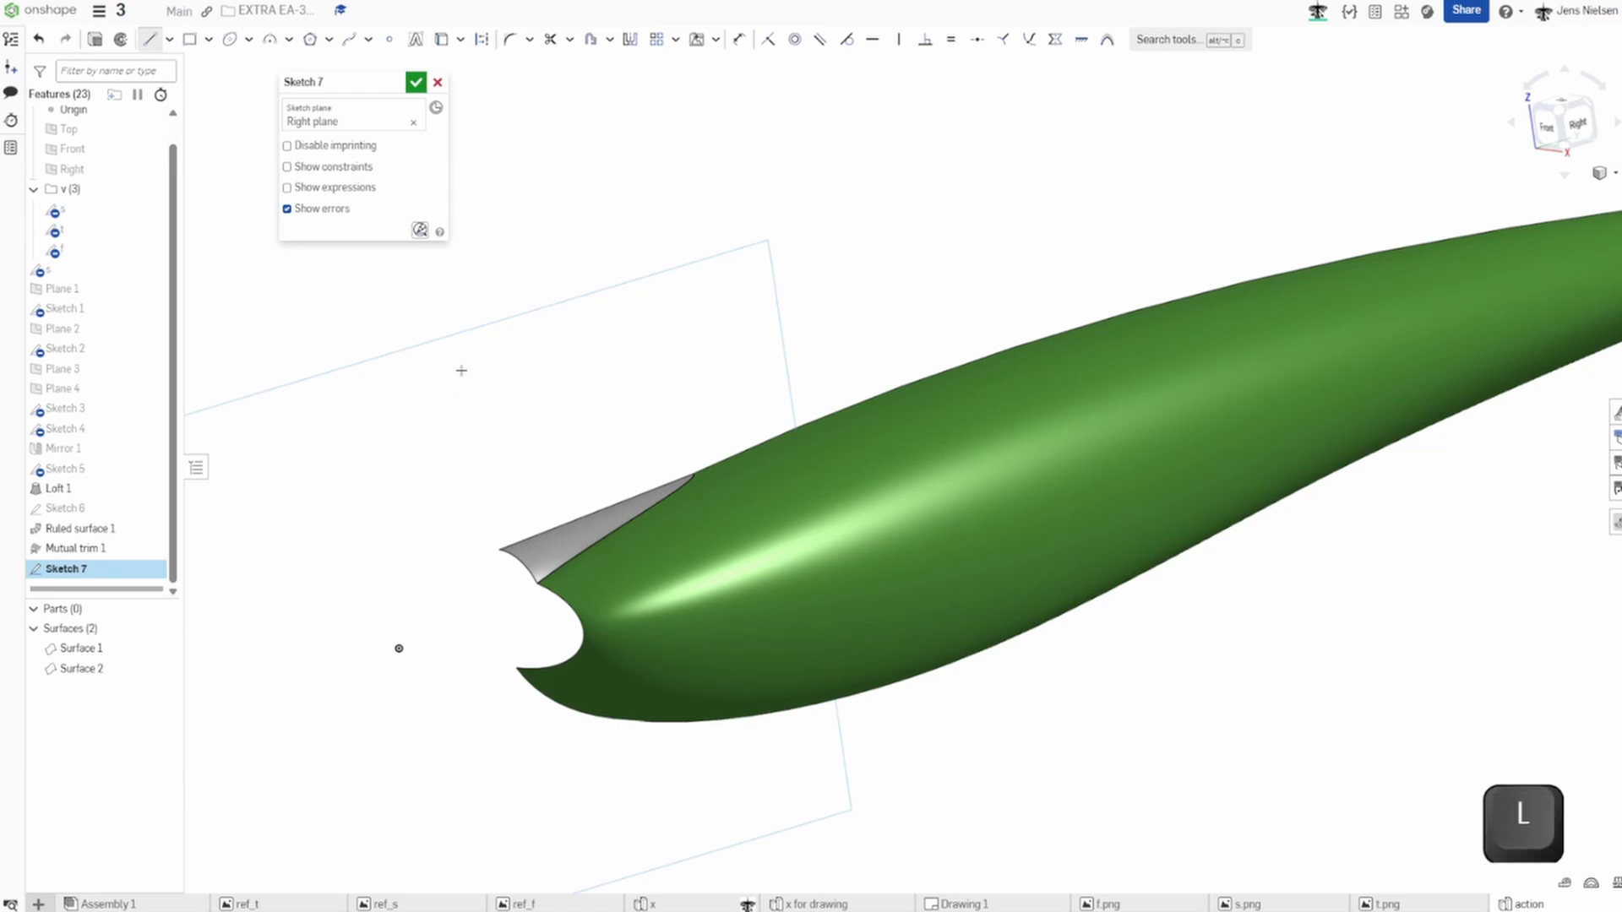
pyautogui.press('q')
pyautogui.scroll(3, 397, 481)
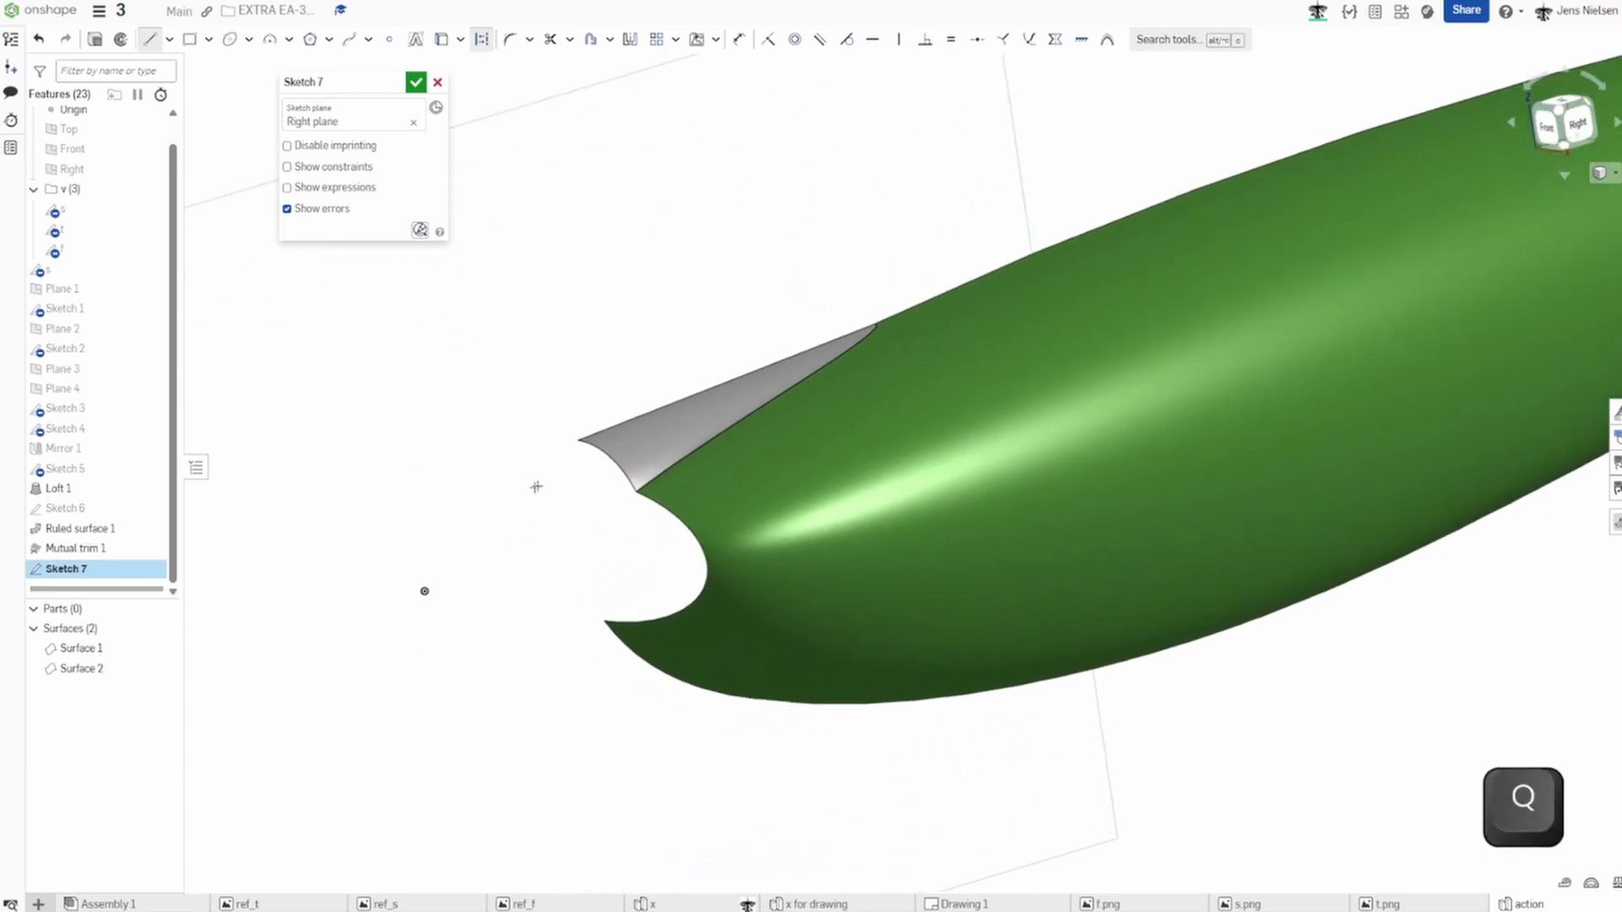
pyautogui.click(579, 425)
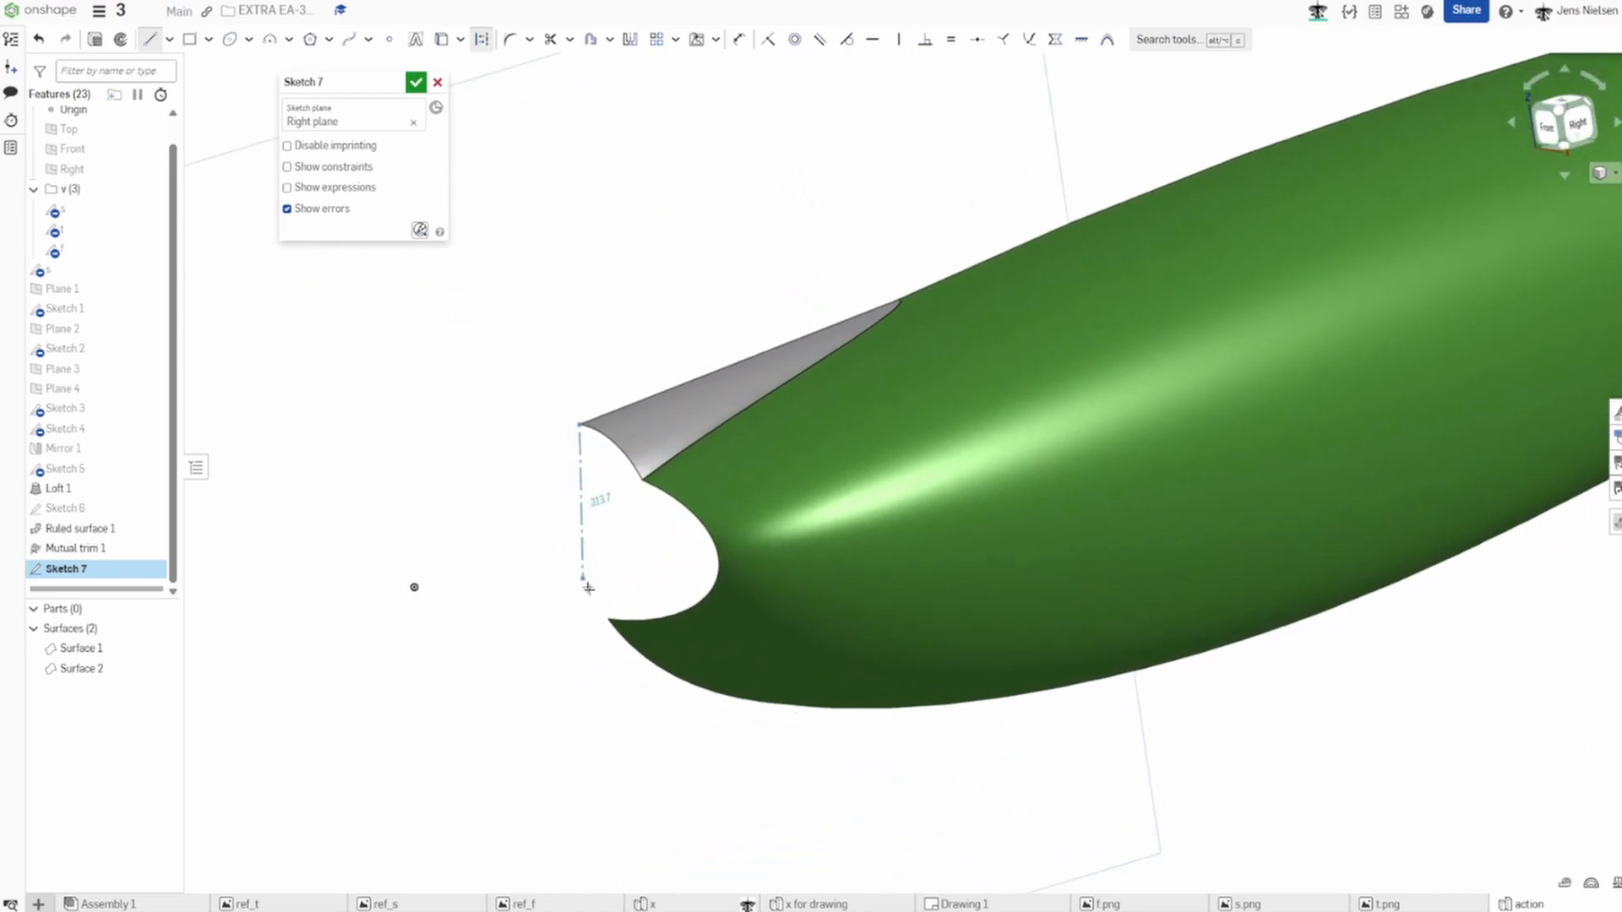
pyautogui.click(607, 619)
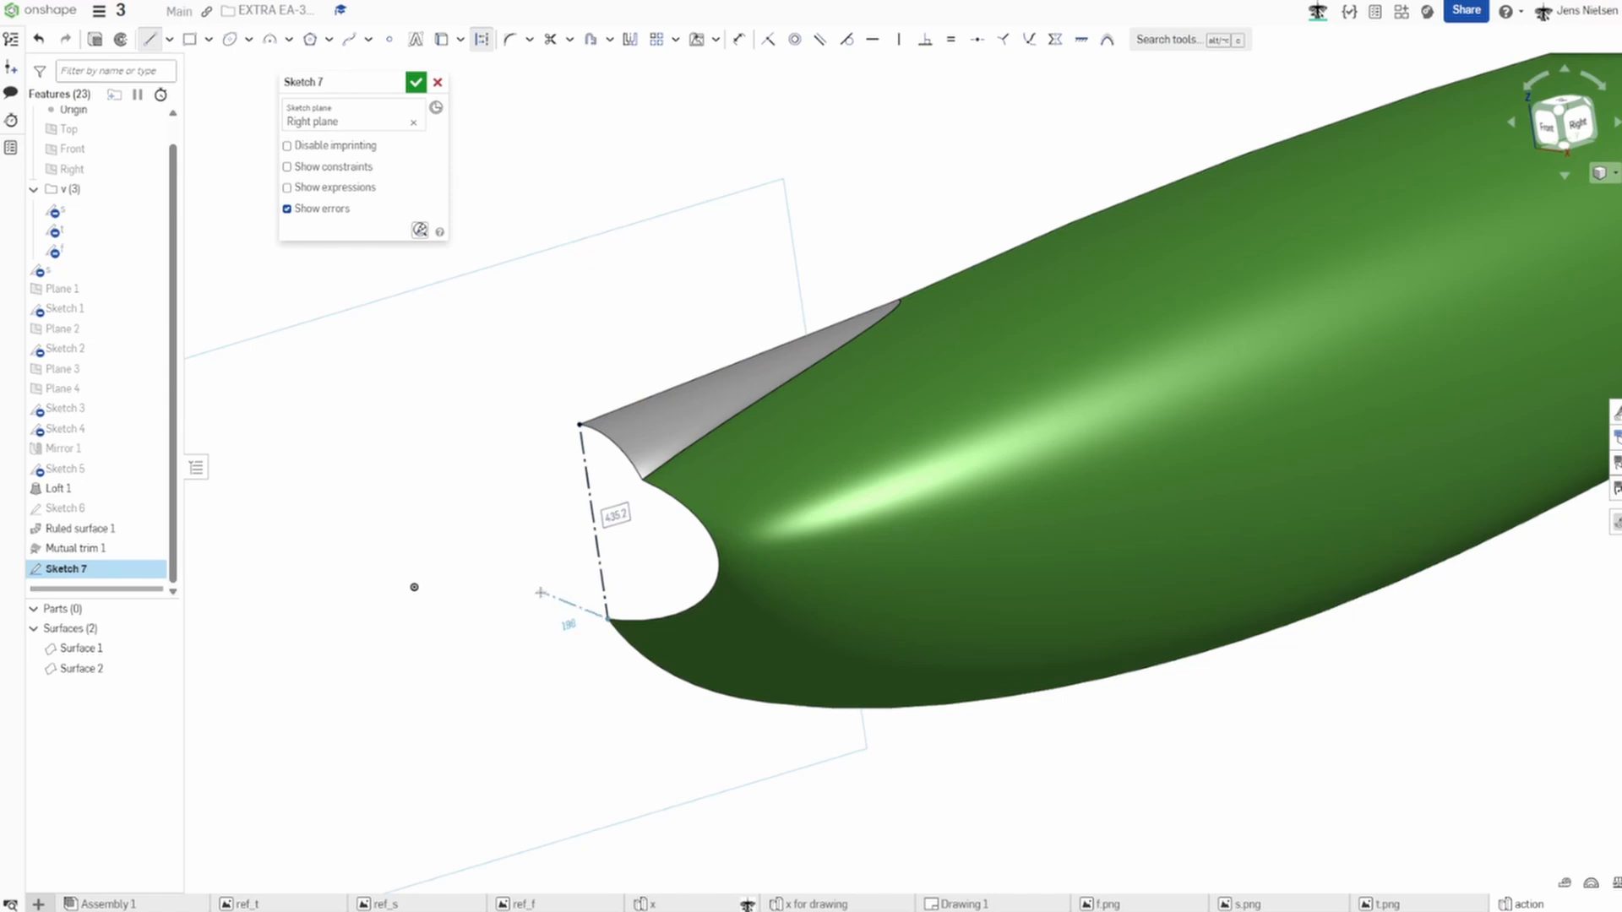
pyautogui.press('Escape')
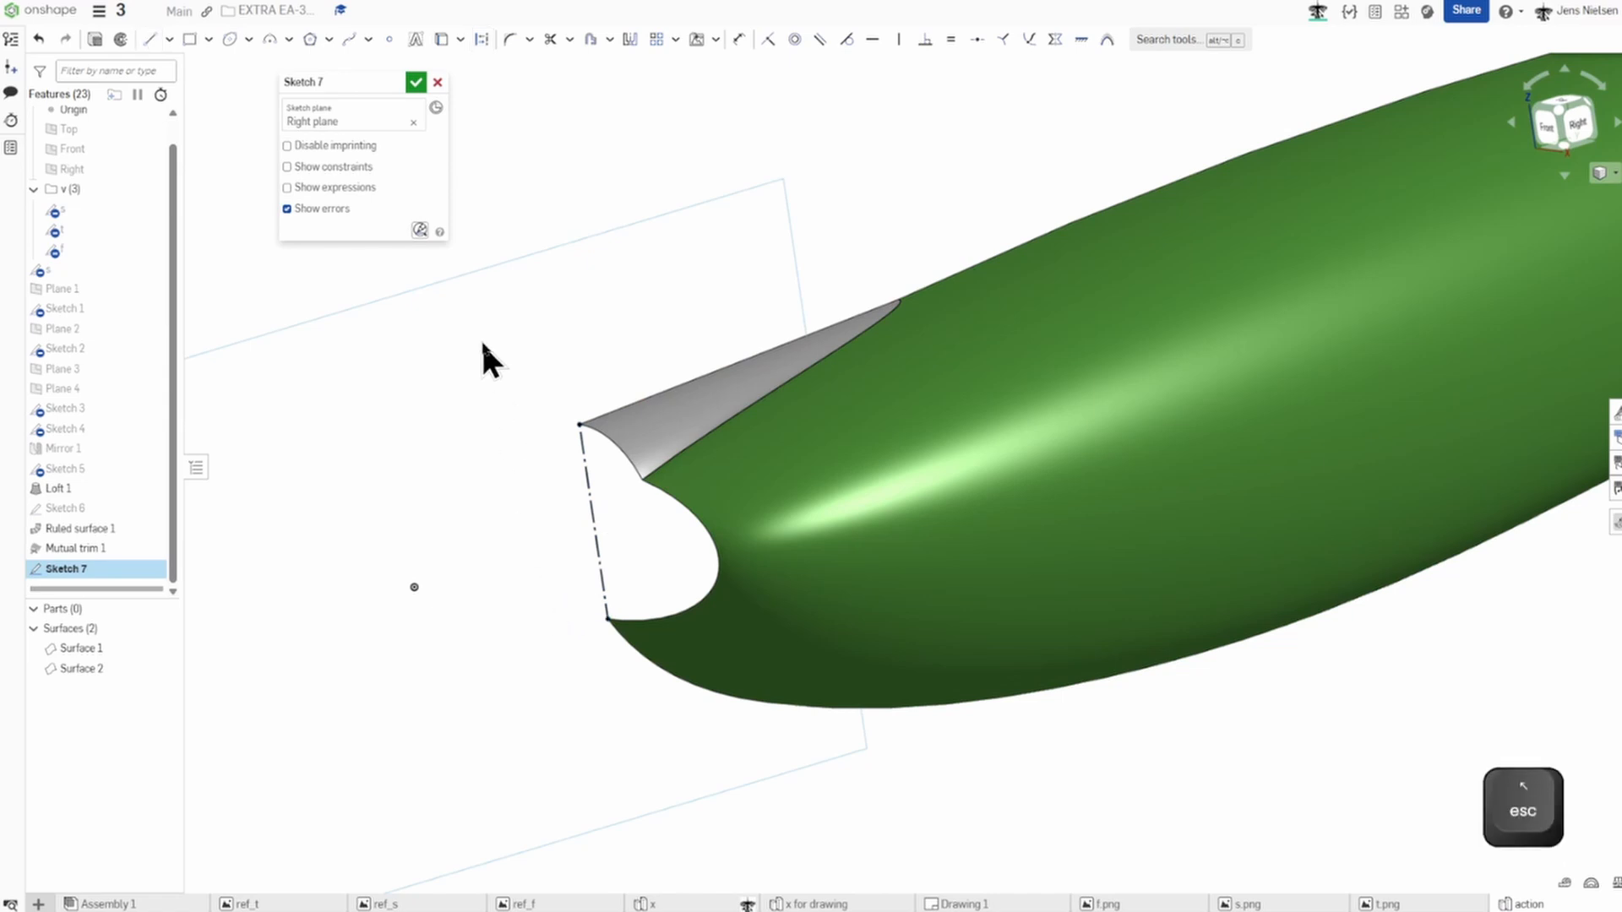
# Show the side-view reference sketch s and trace the spinner's upper outline with a three-point arc of about 789 mm radius.
pyautogui.click(149, 211)
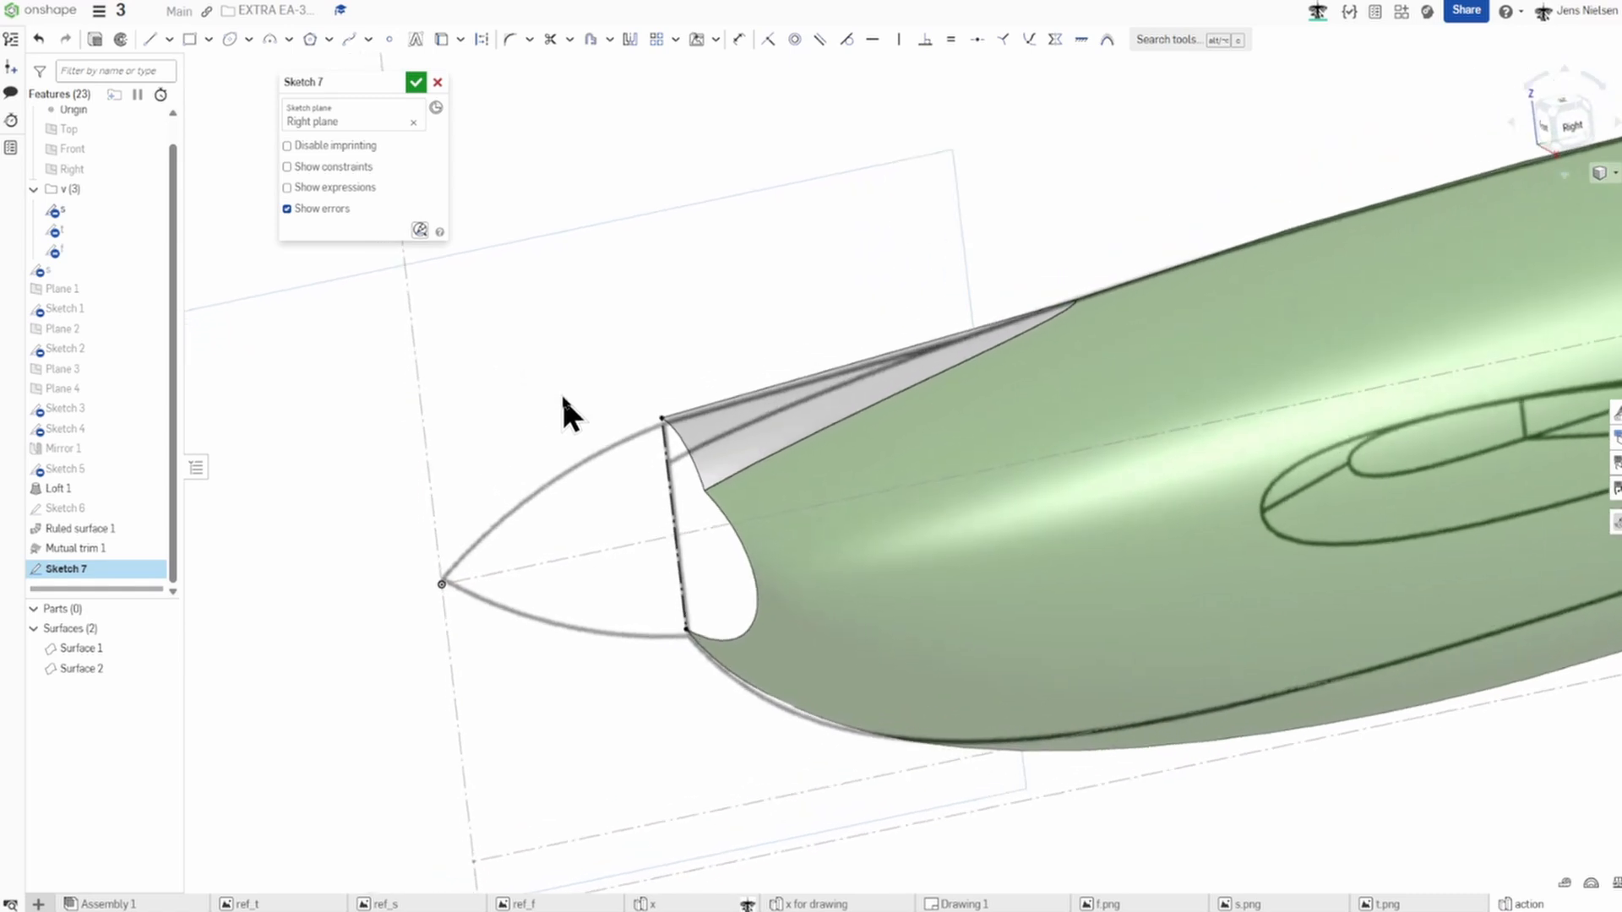
pyautogui.press('s')
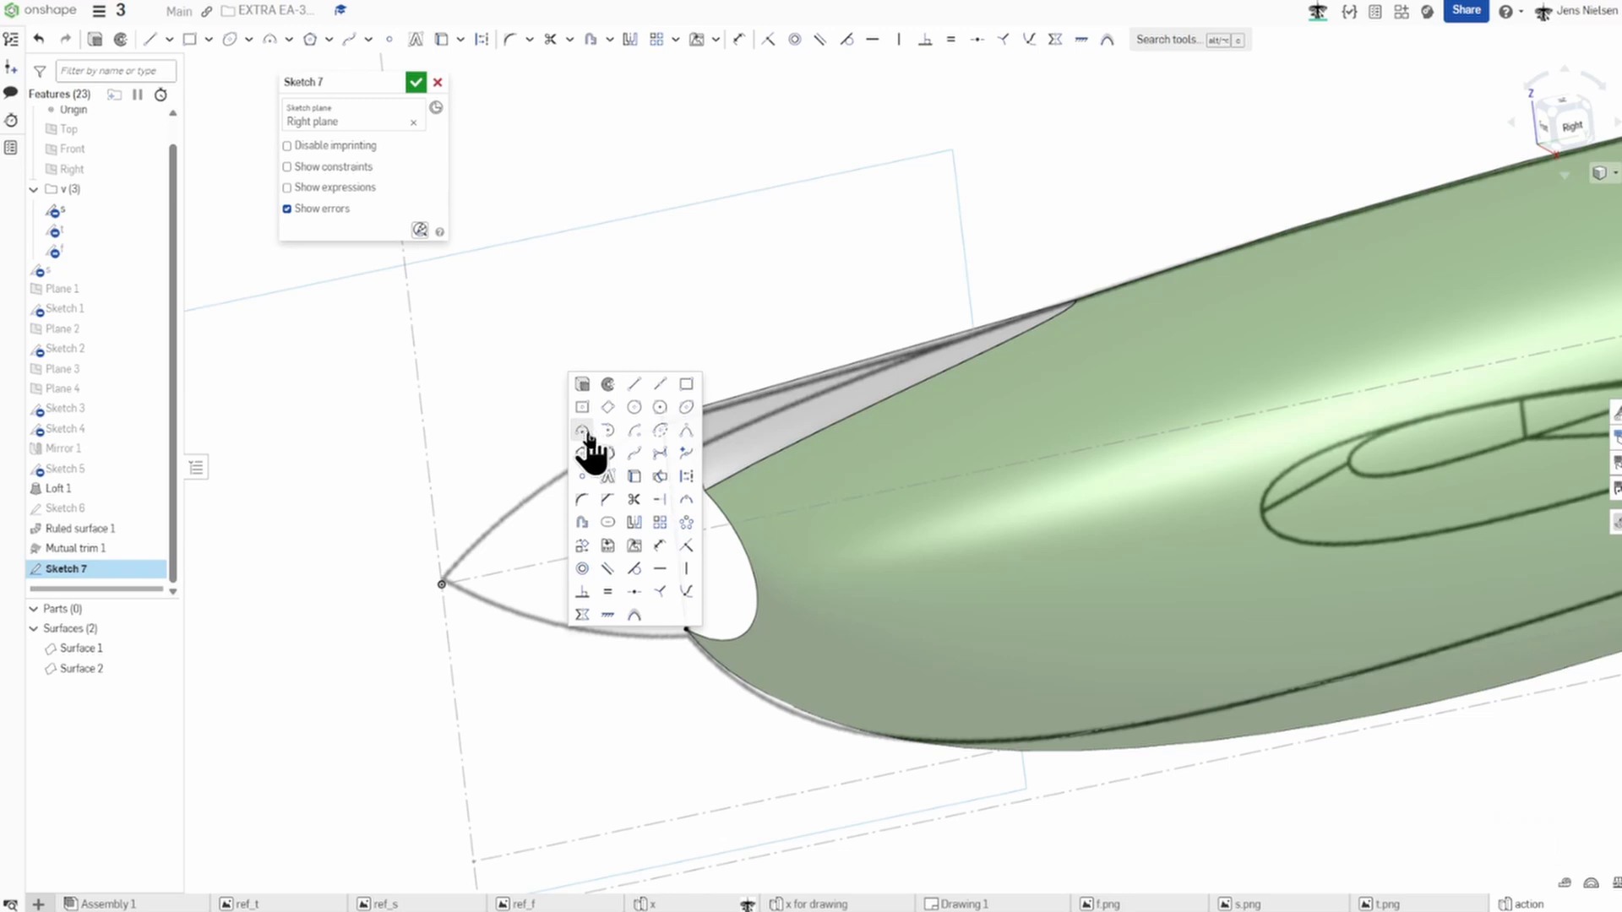
pyautogui.click(585, 431)
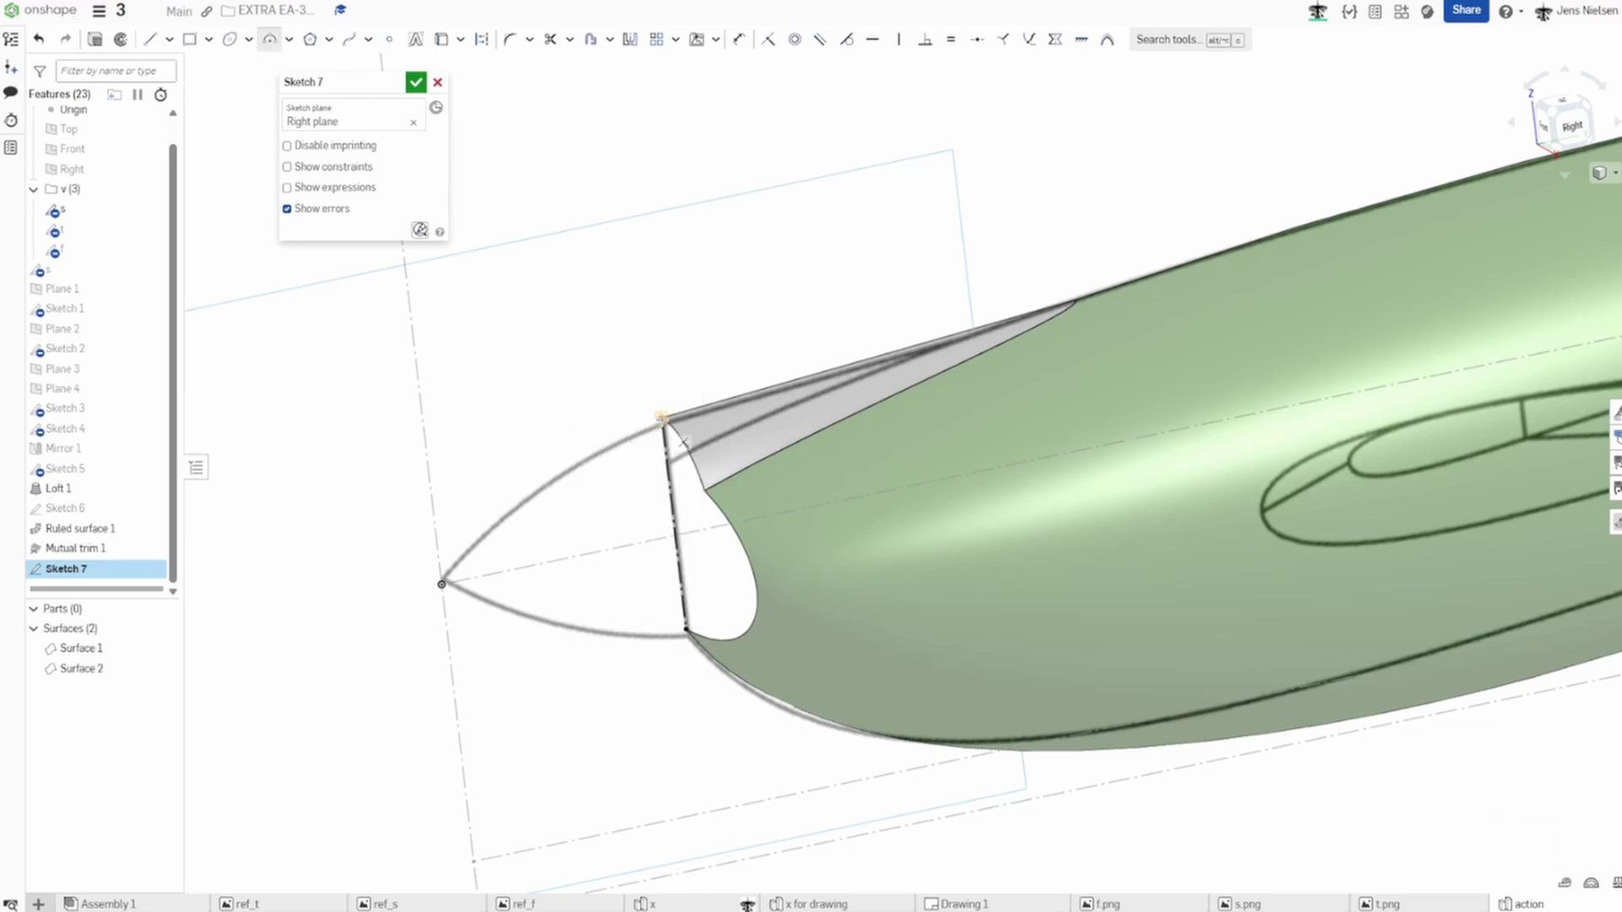
pyautogui.click(663, 417)
pyautogui.click(444, 578)
pyautogui.click(501, 561)
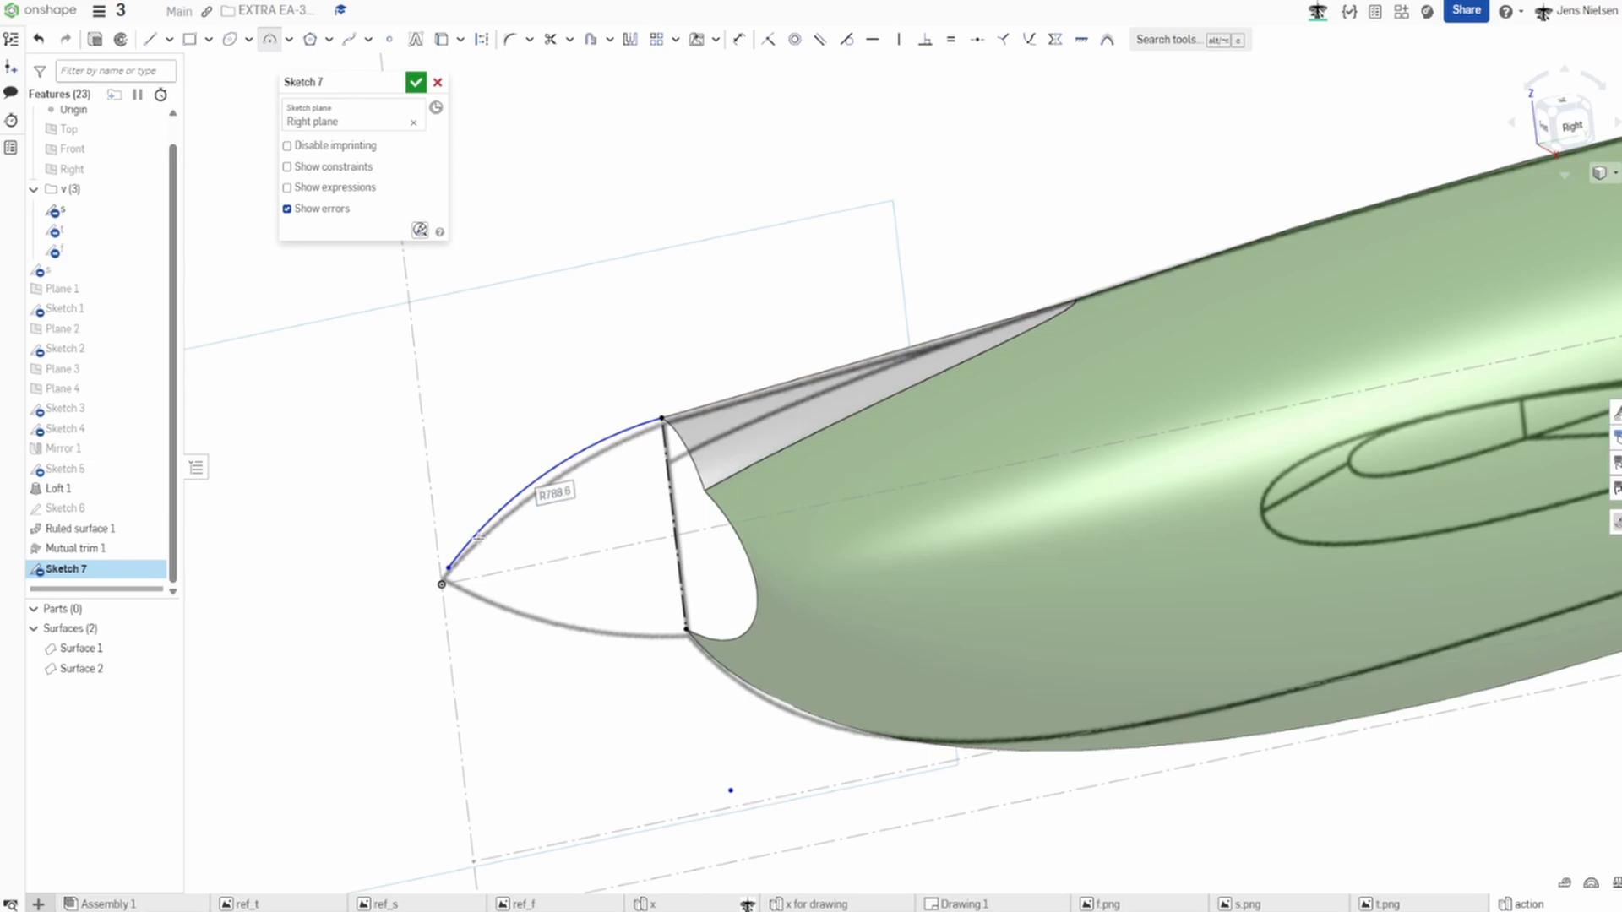
# Draw a construction line about 481 mm long from the first construction line's midpoint to the arc's front end and constrain it horizontal.
pyautogui.press('l')
pyautogui.press('q')
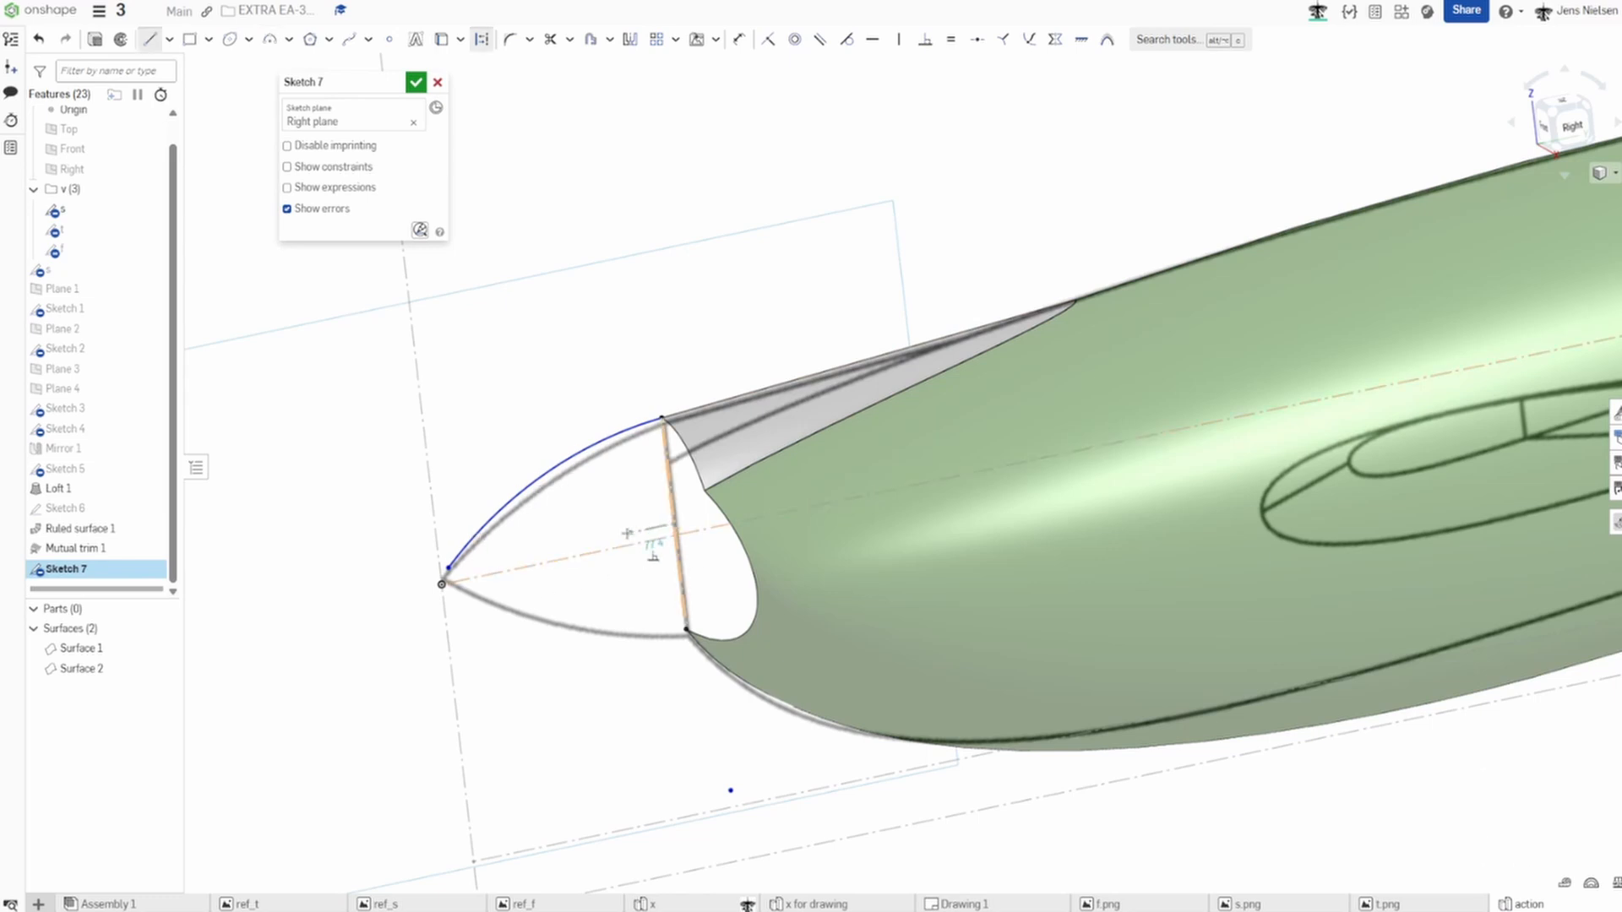
pyautogui.click(452, 565)
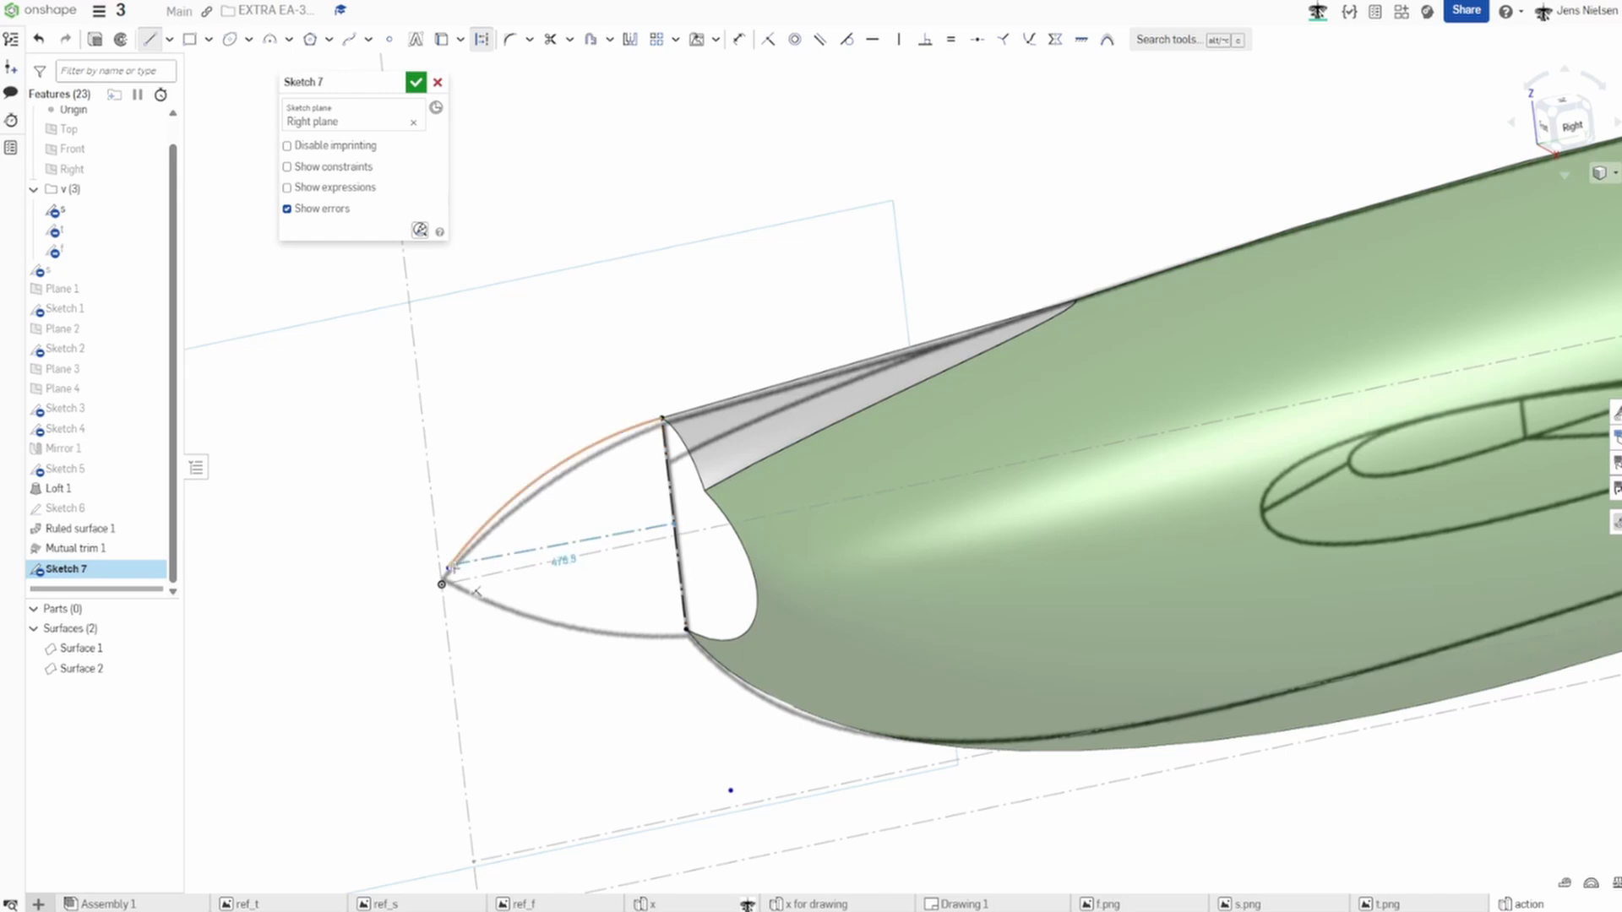
pyautogui.scroll(5, 456, 568)
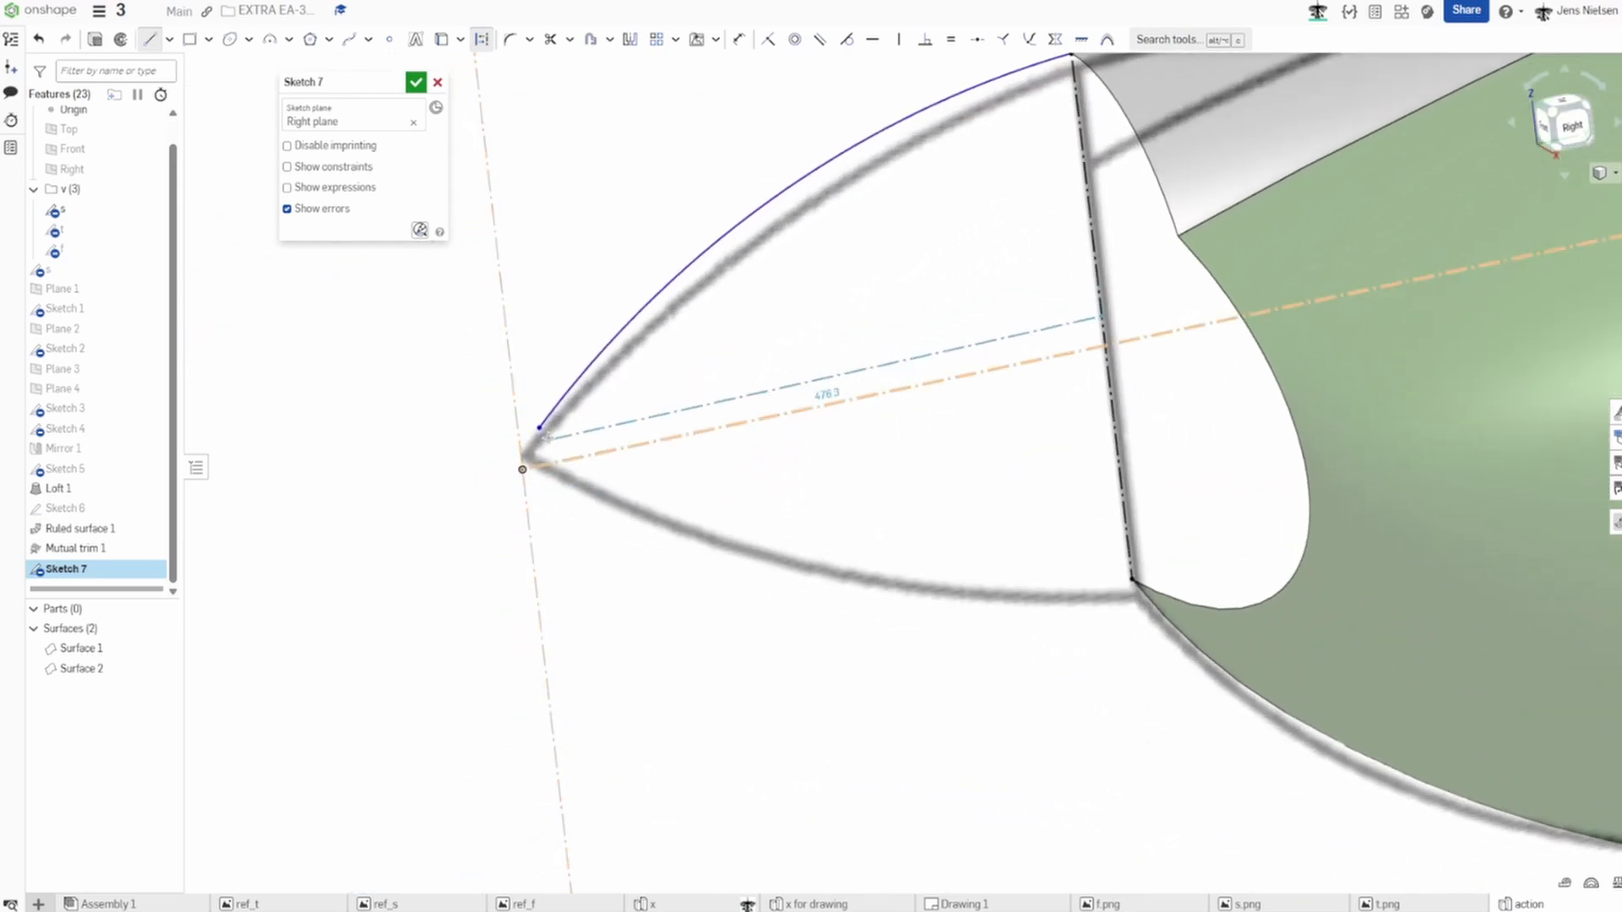
pyautogui.click(538, 429)
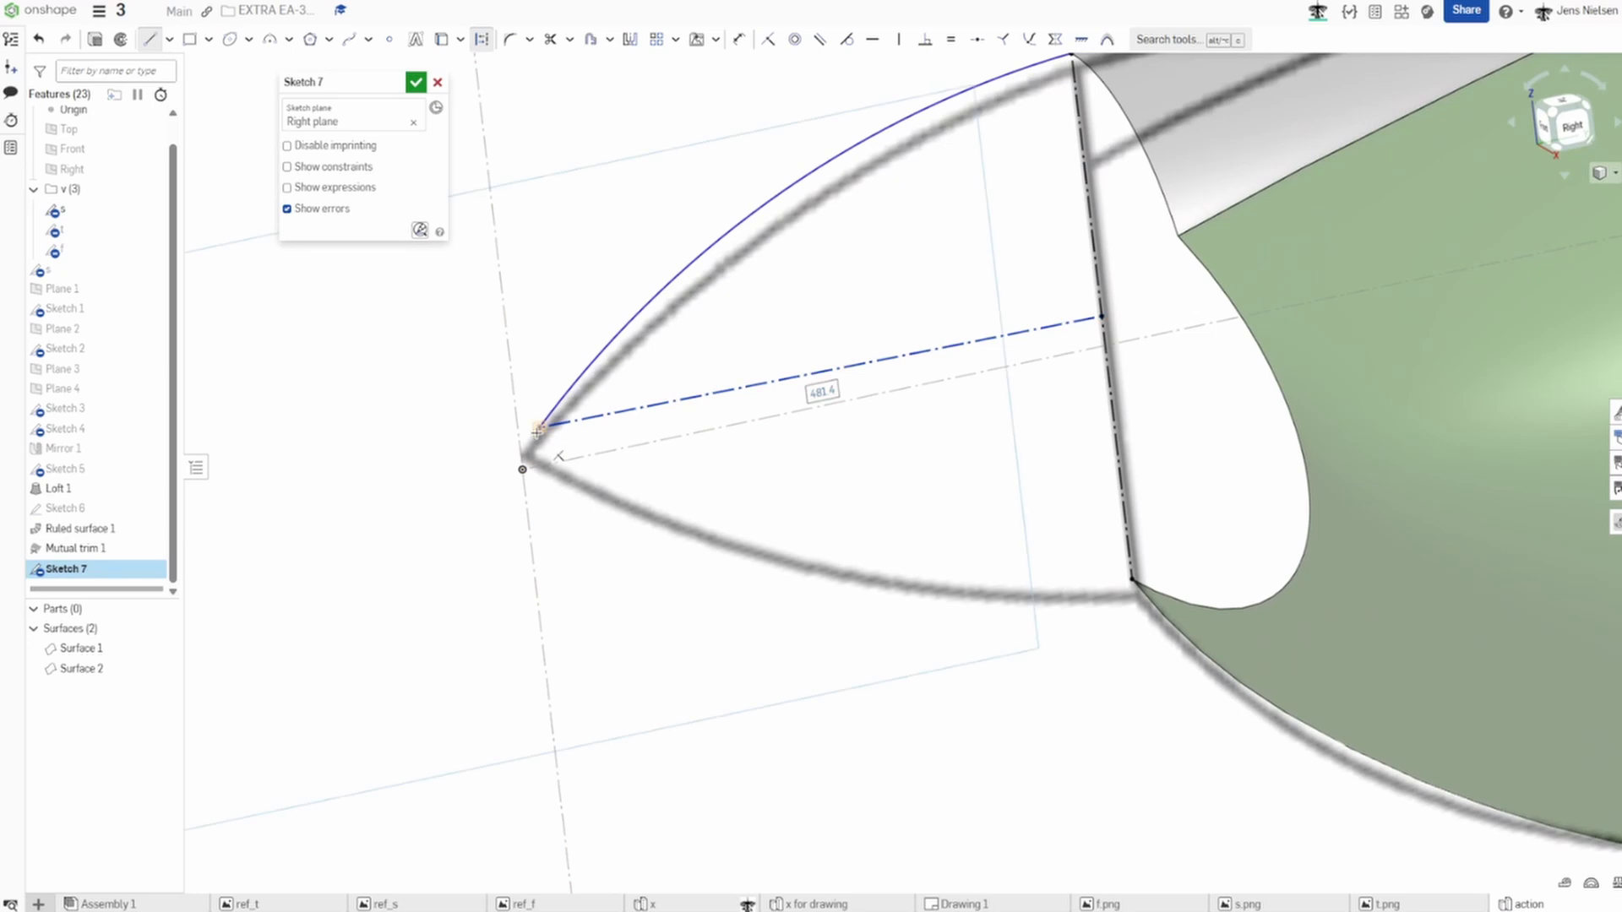
pyautogui.press('Escape')
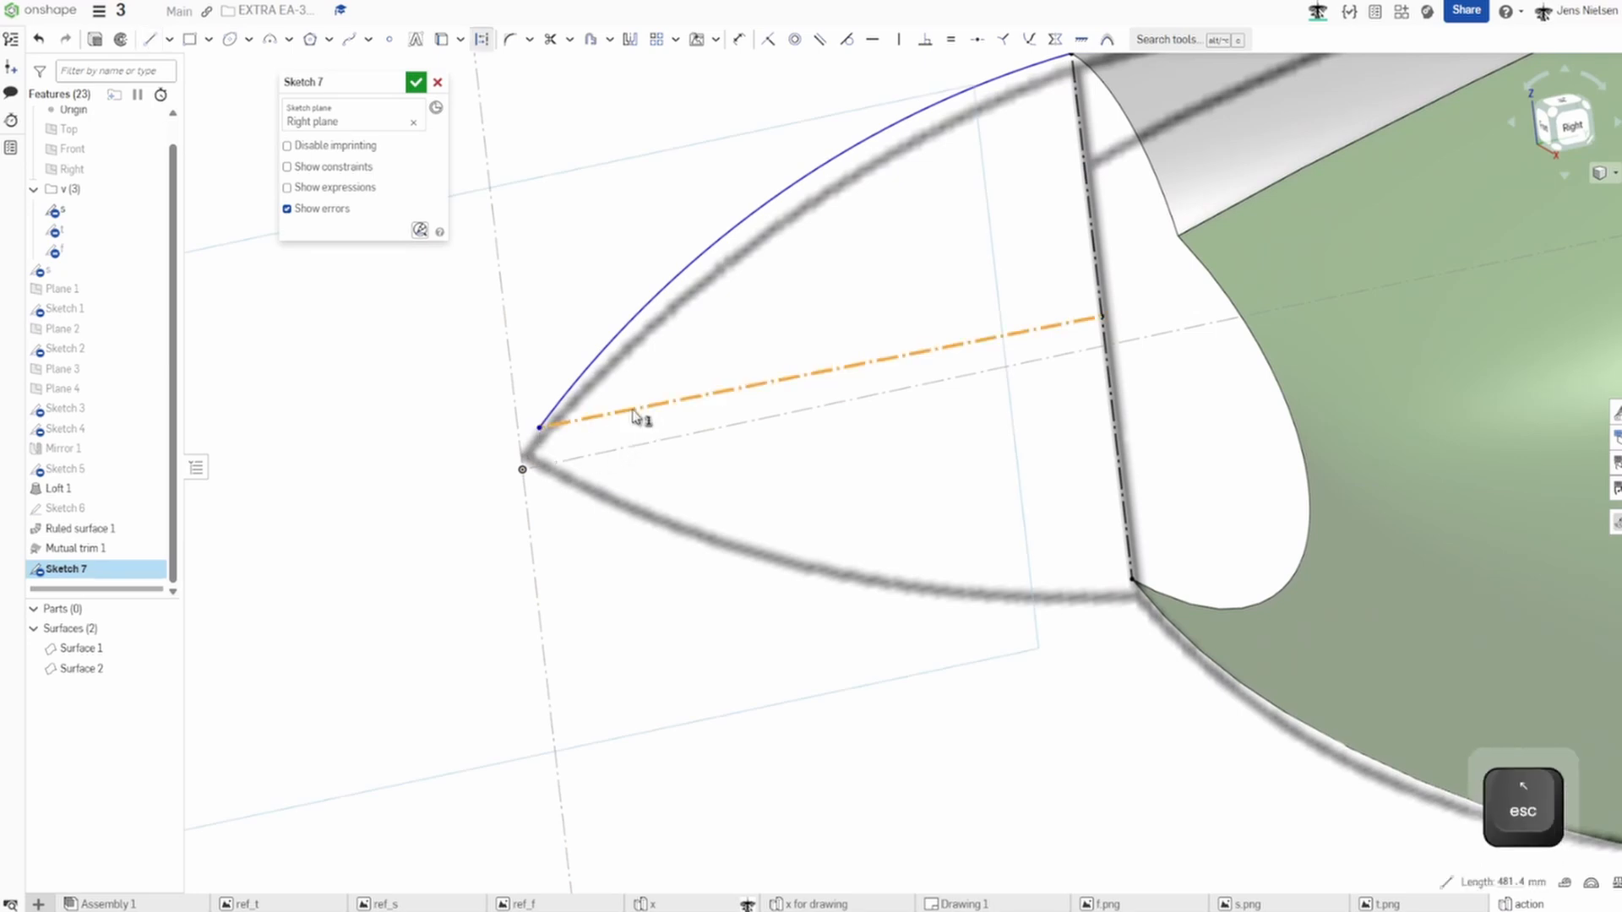
pyautogui.press('h')
pyautogui.scroll(-4, 632, 409)
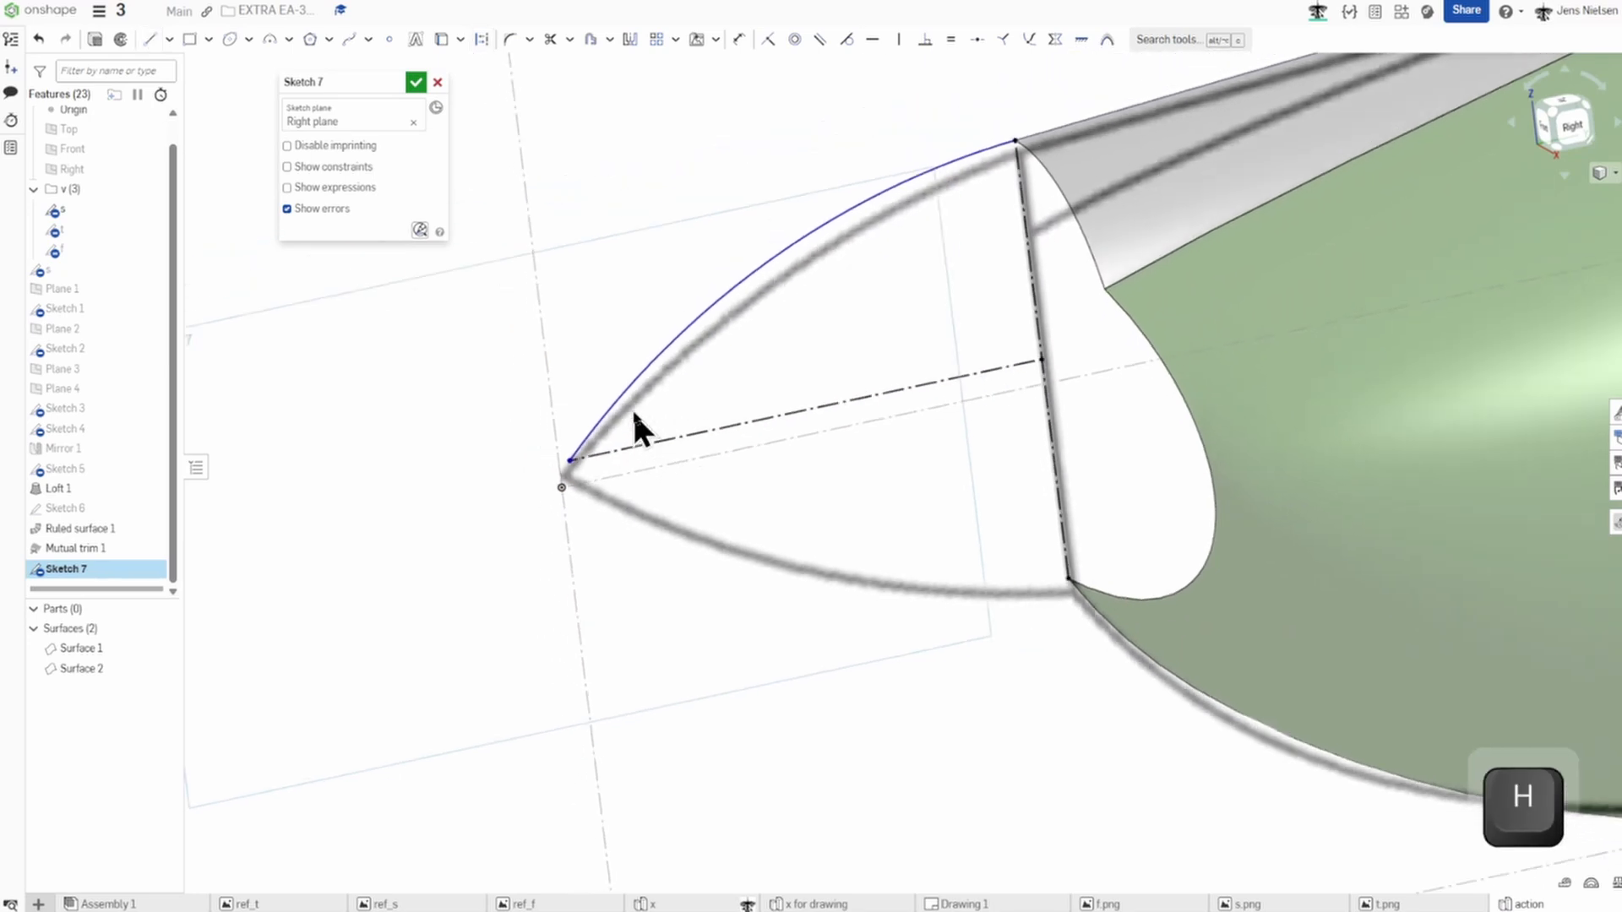
# Revolve the spinner arc a full turn about the horizontal construction line as a new surface.
pyautogui.click(120, 39)
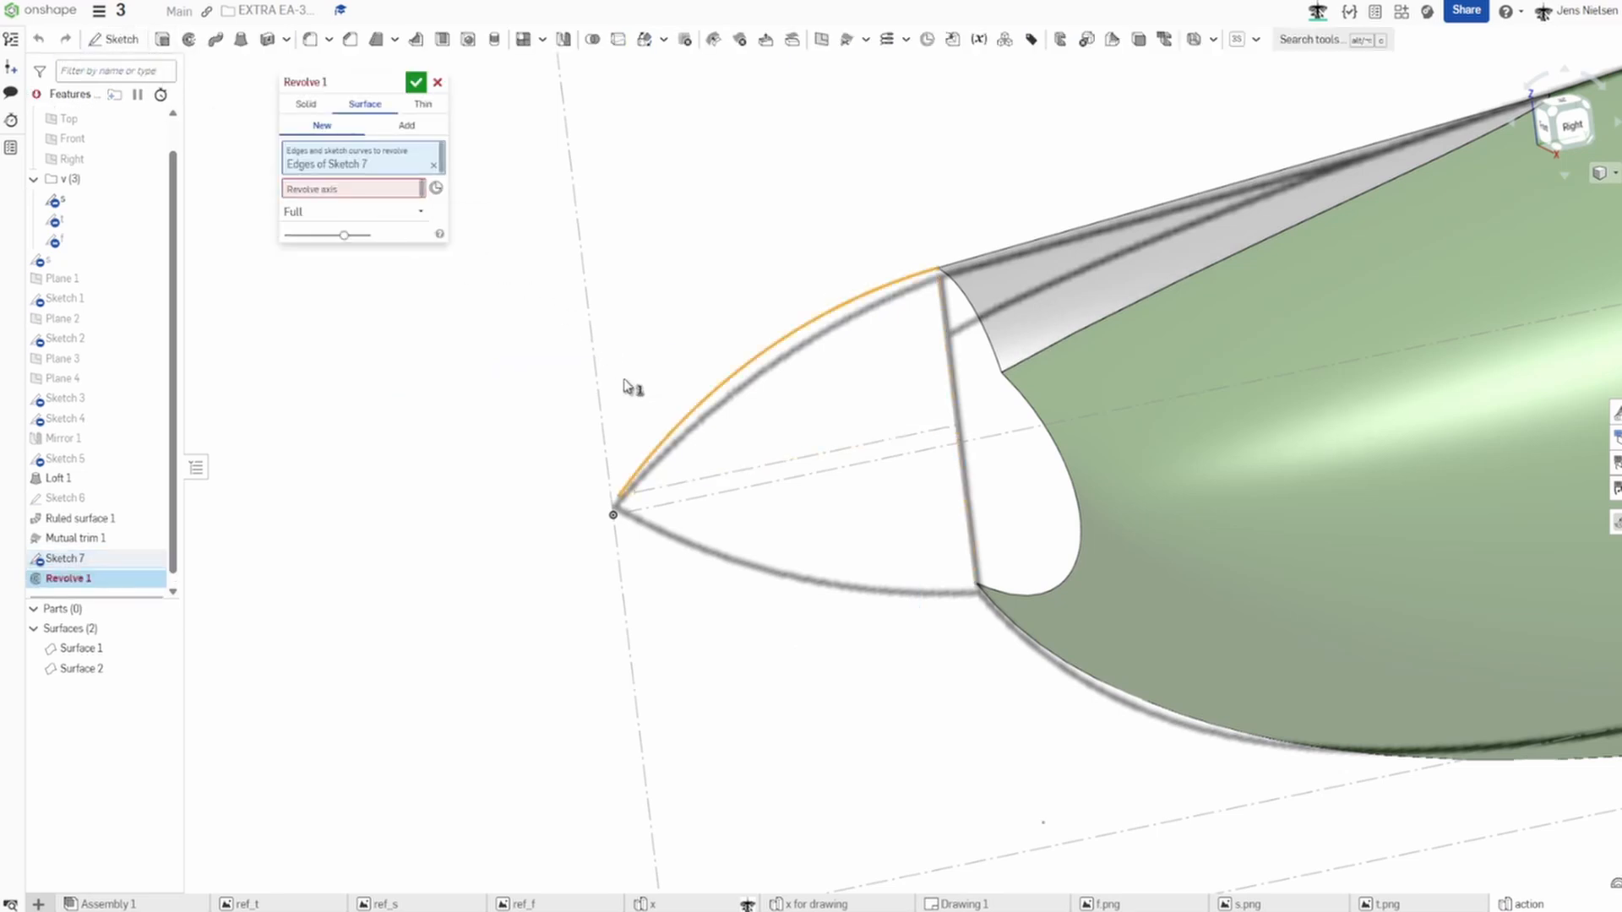
pyautogui.click(387, 189)
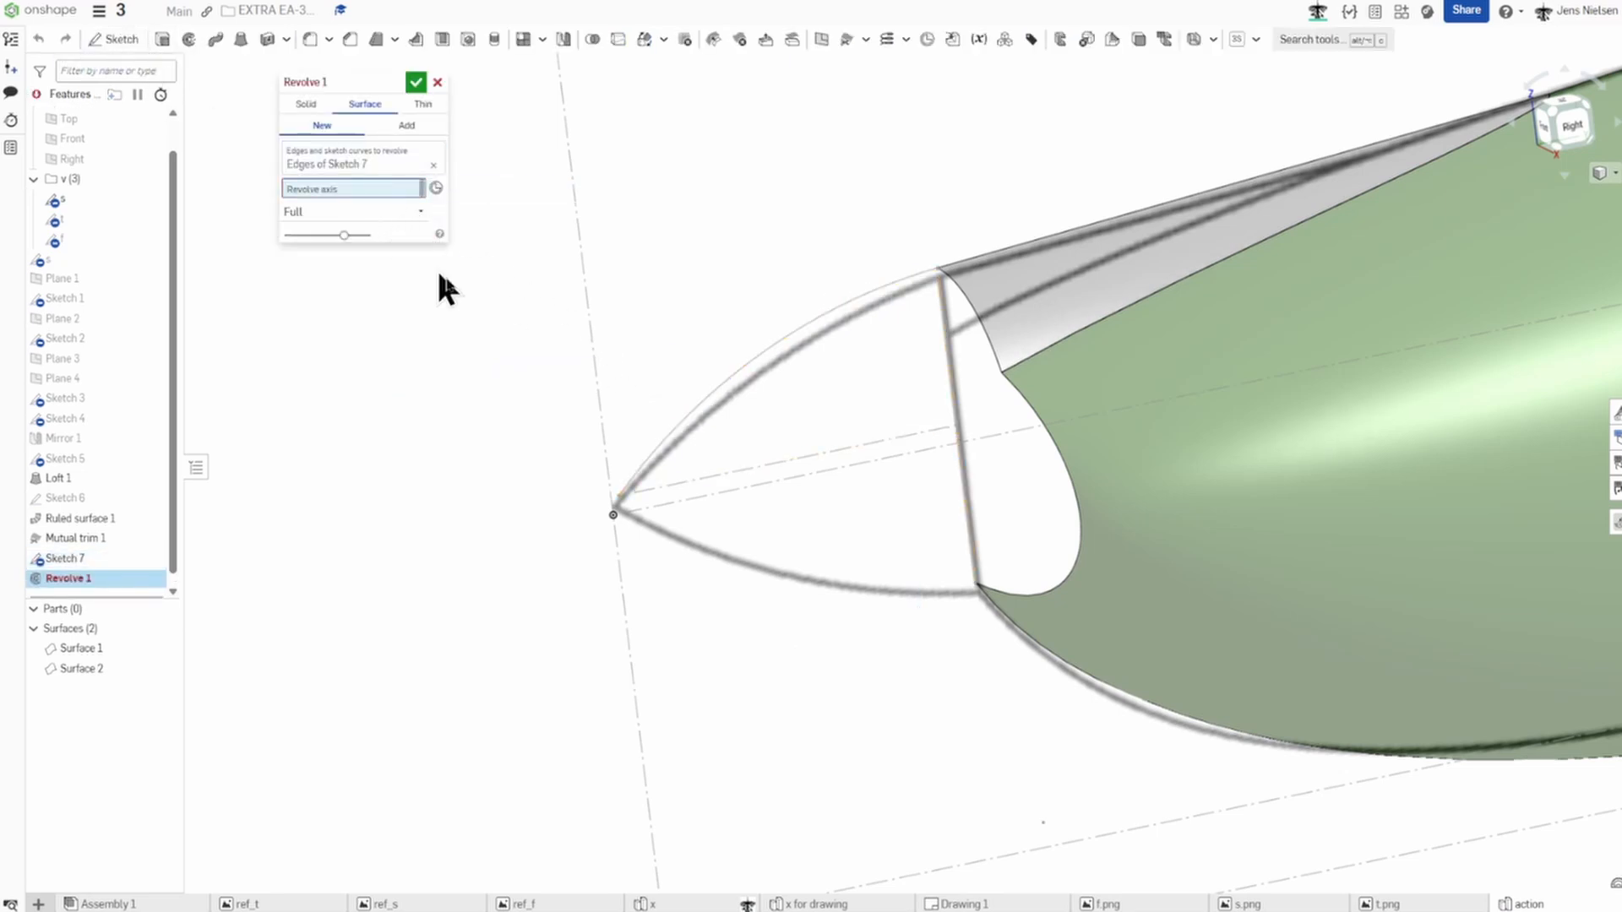
pyautogui.click(665, 490)
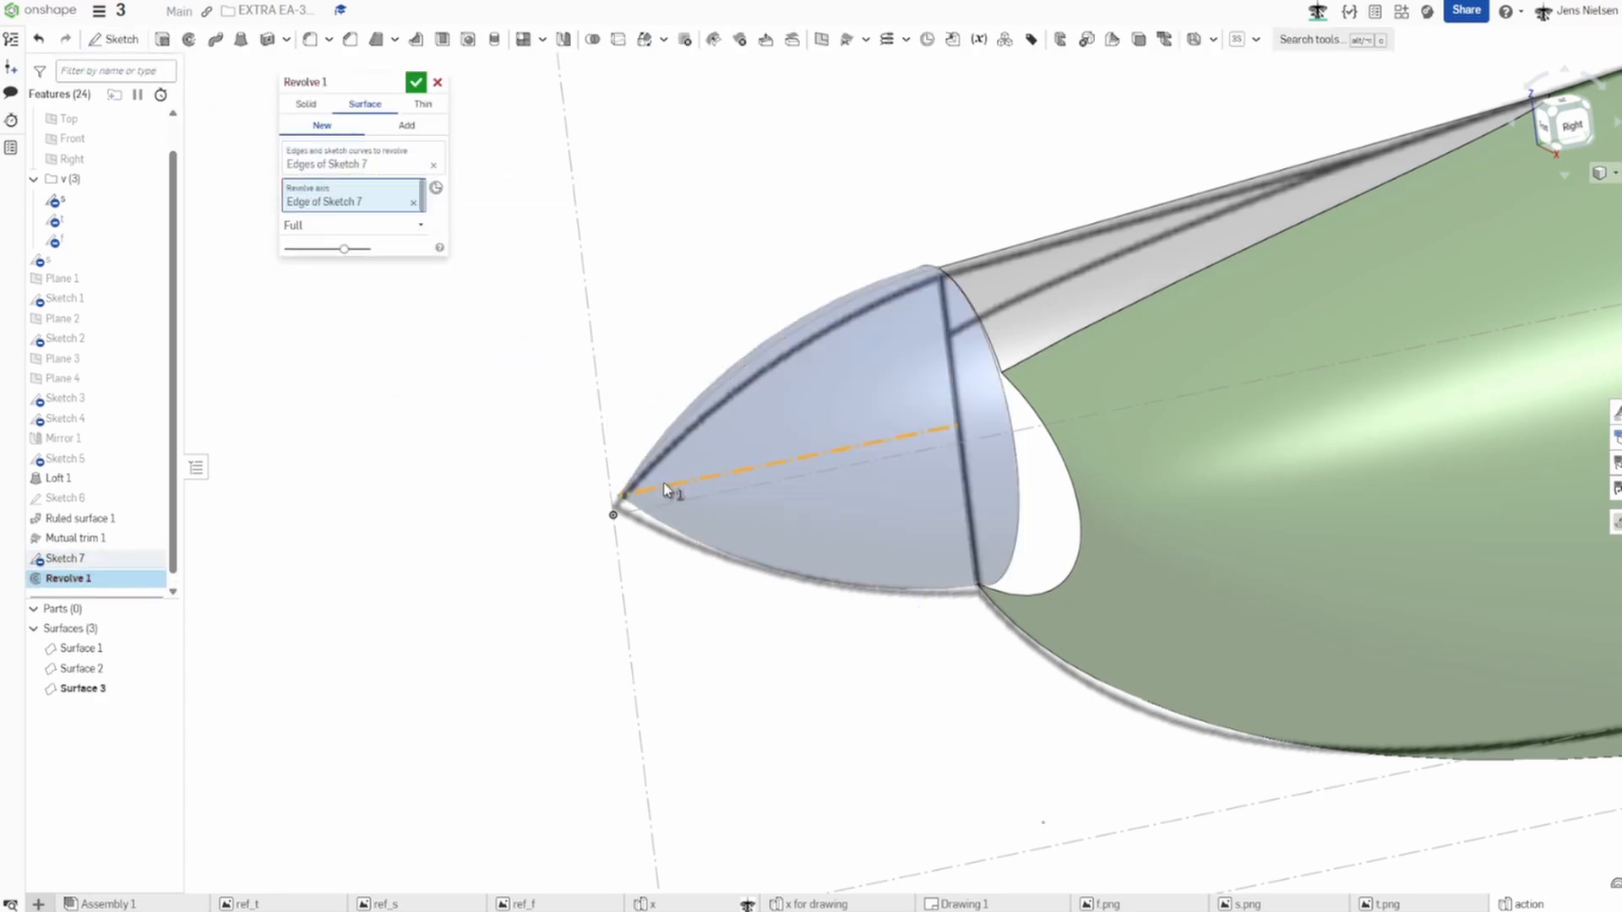
pyautogui.click(416, 82)
pyautogui.scroll(-5, 781, 166)
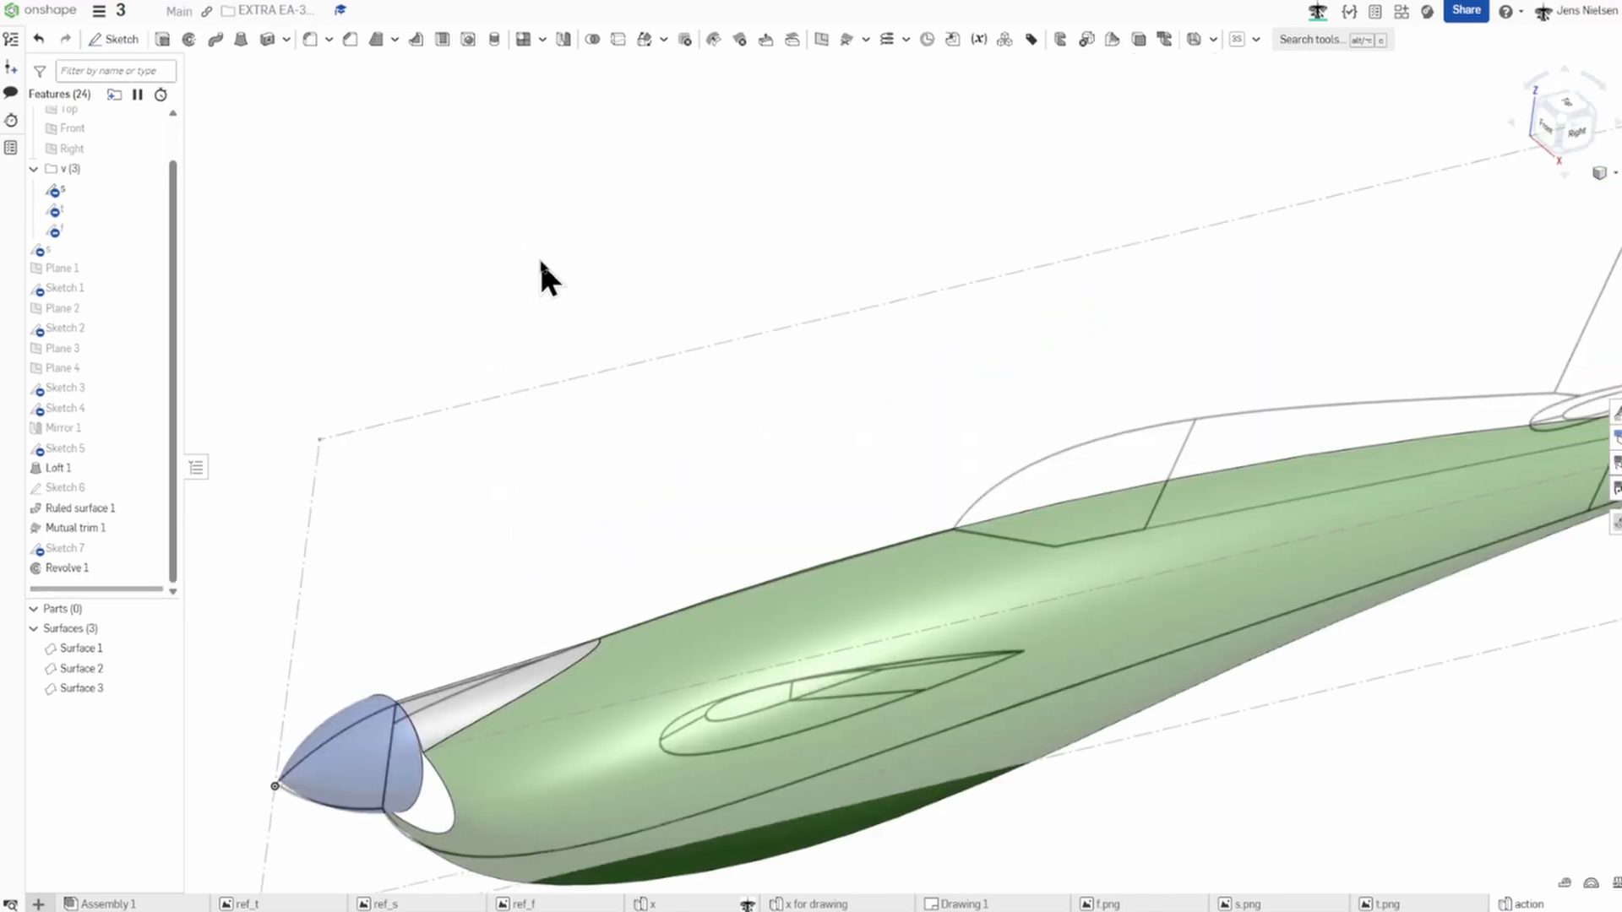
# Start a sketch on the Right plane and draw a line about 3488 mm long from the tail to the canopy's lower corner, continuing past its front tip.
pyautogui.press('s')
pyautogui.click(564, 238)
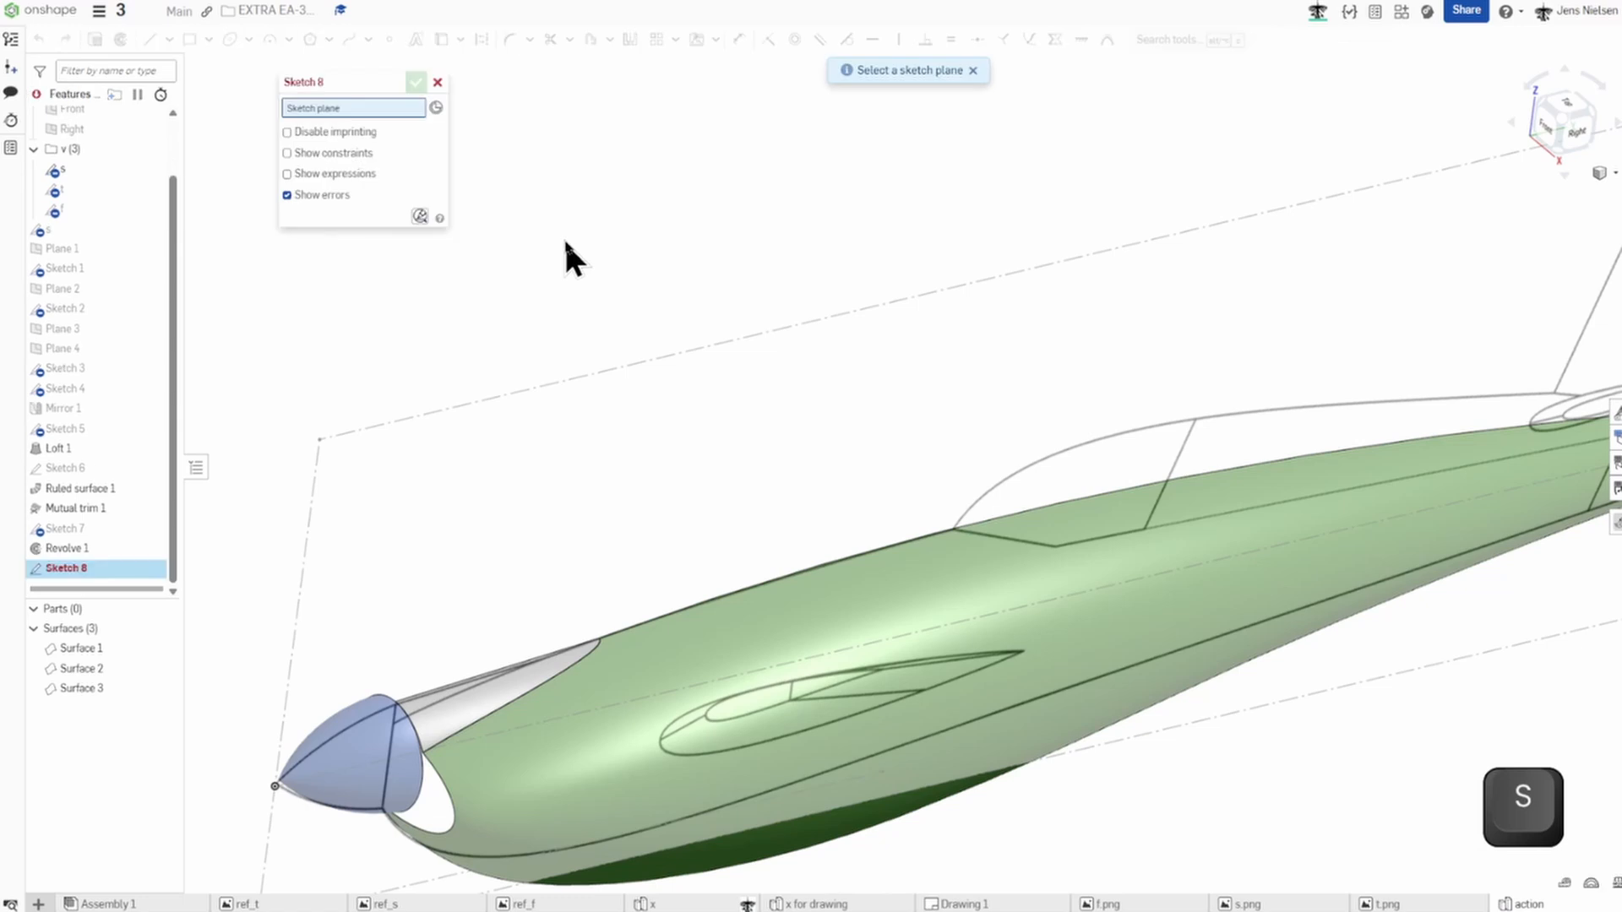
pyautogui.scroll(3, 178, 291)
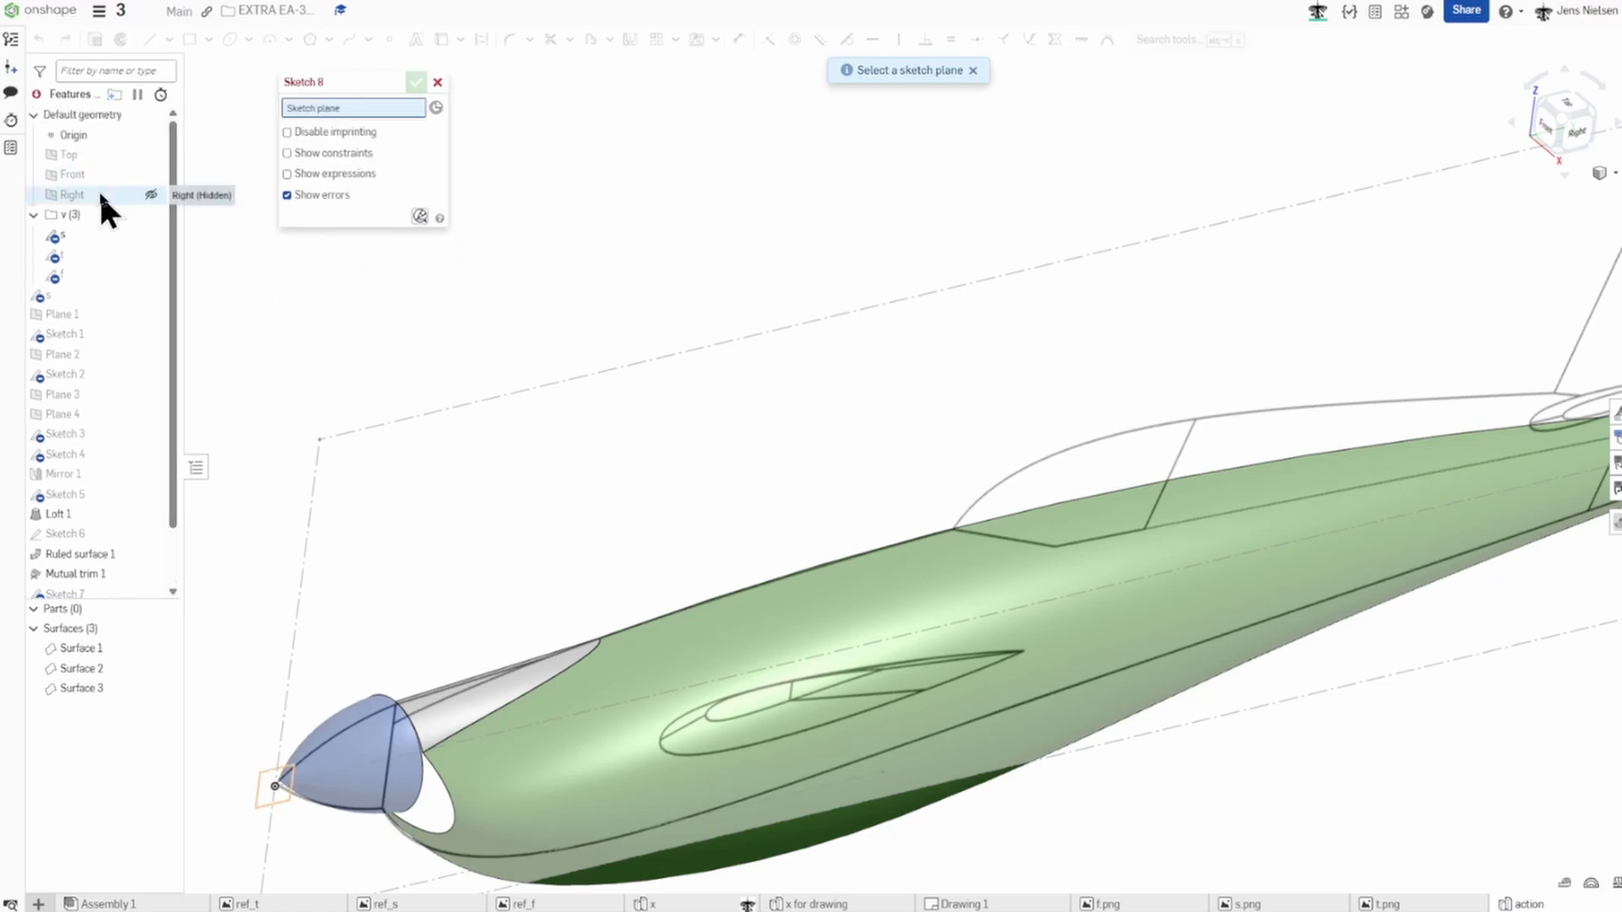
pyautogui.click(100, 195)
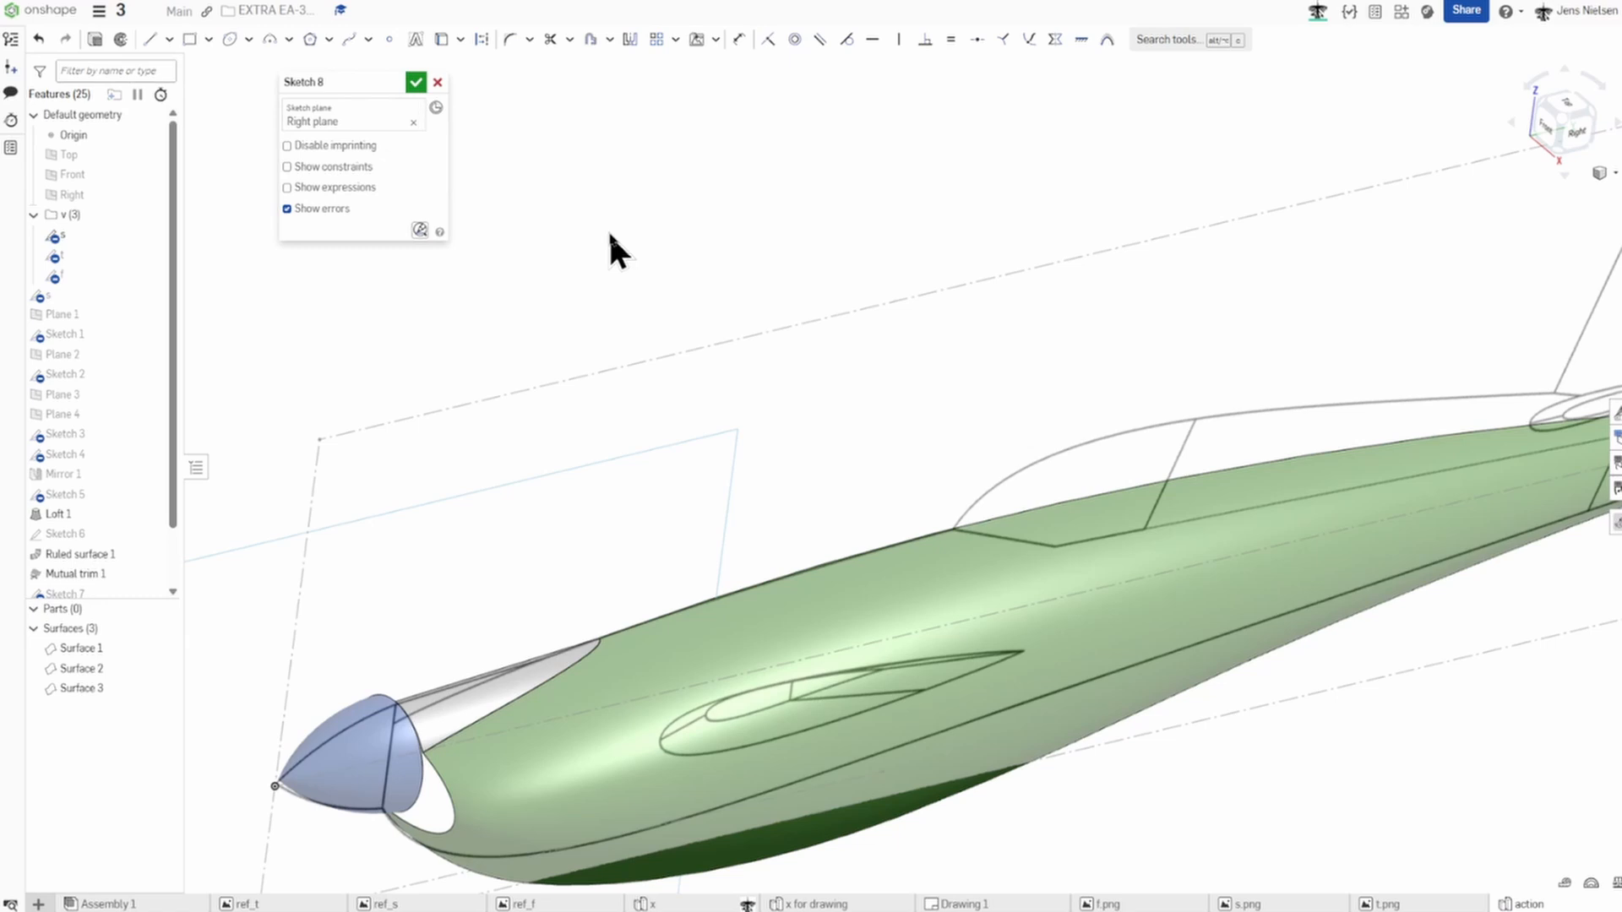
pyautogui.press('n')
pyautogui.press('f')
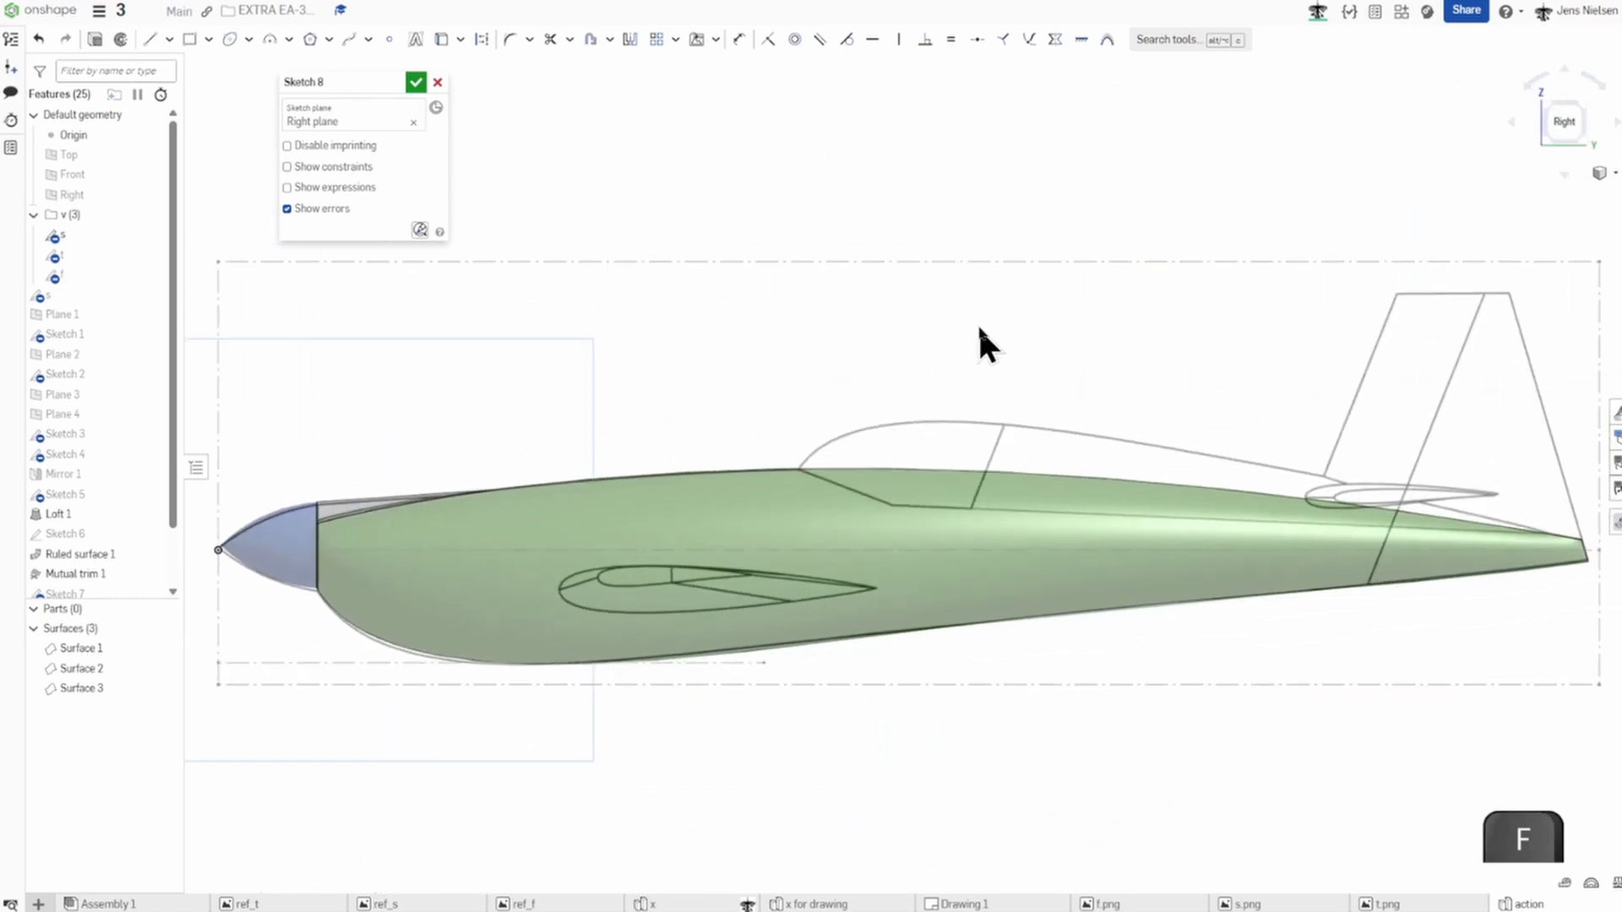
pyautogui.press('l')
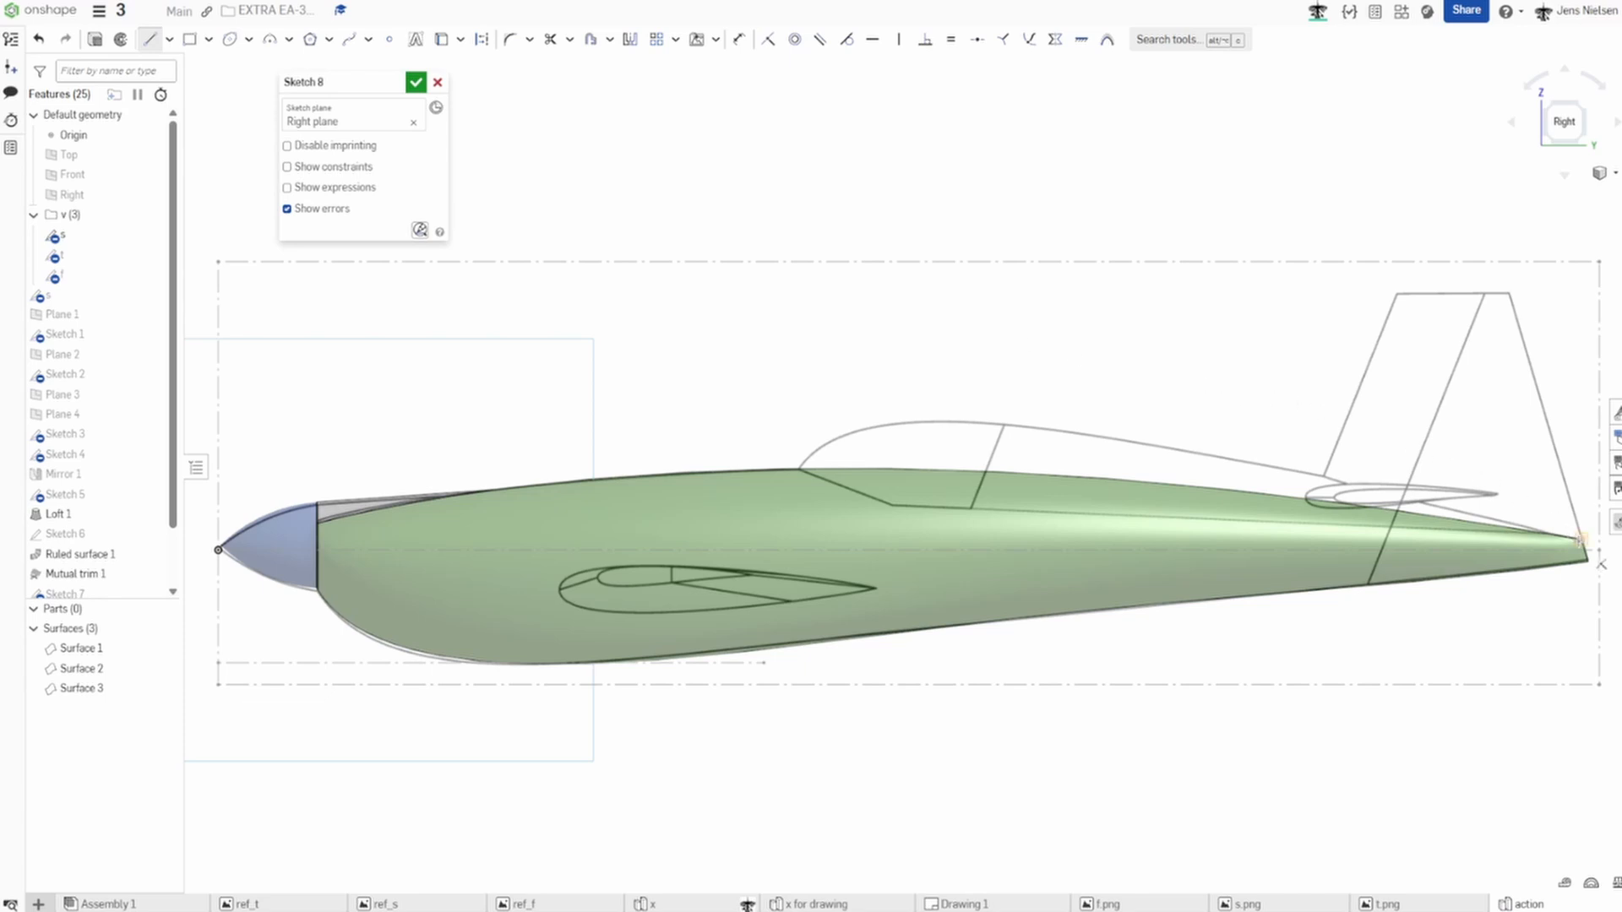
pyautogui.click(1576, 538)
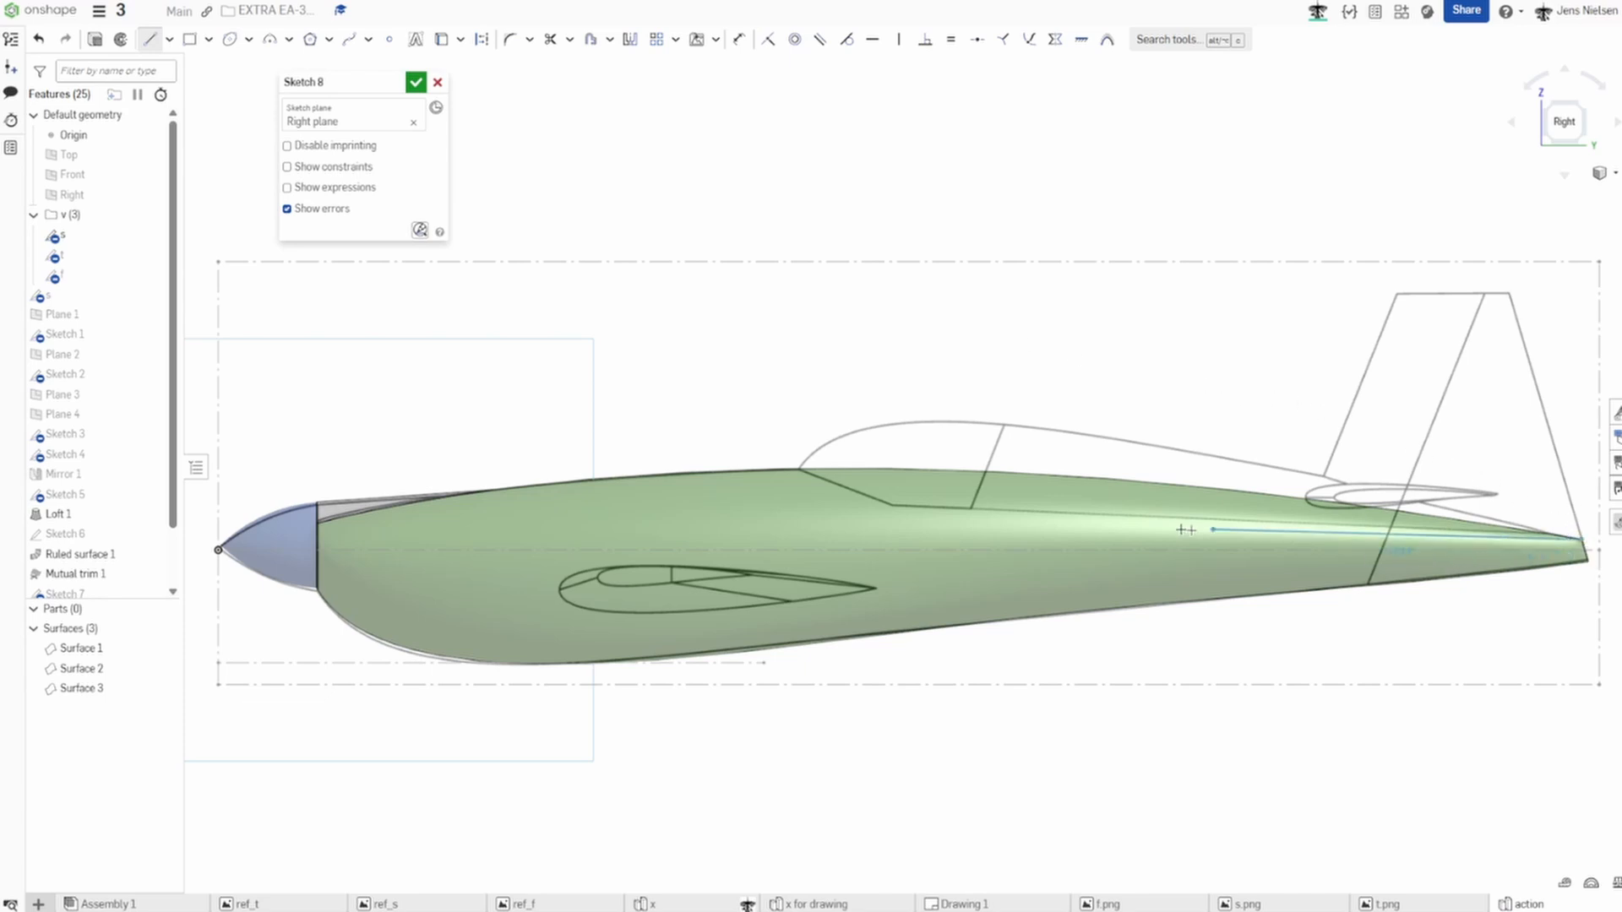
pyautogui.click(895, 505)
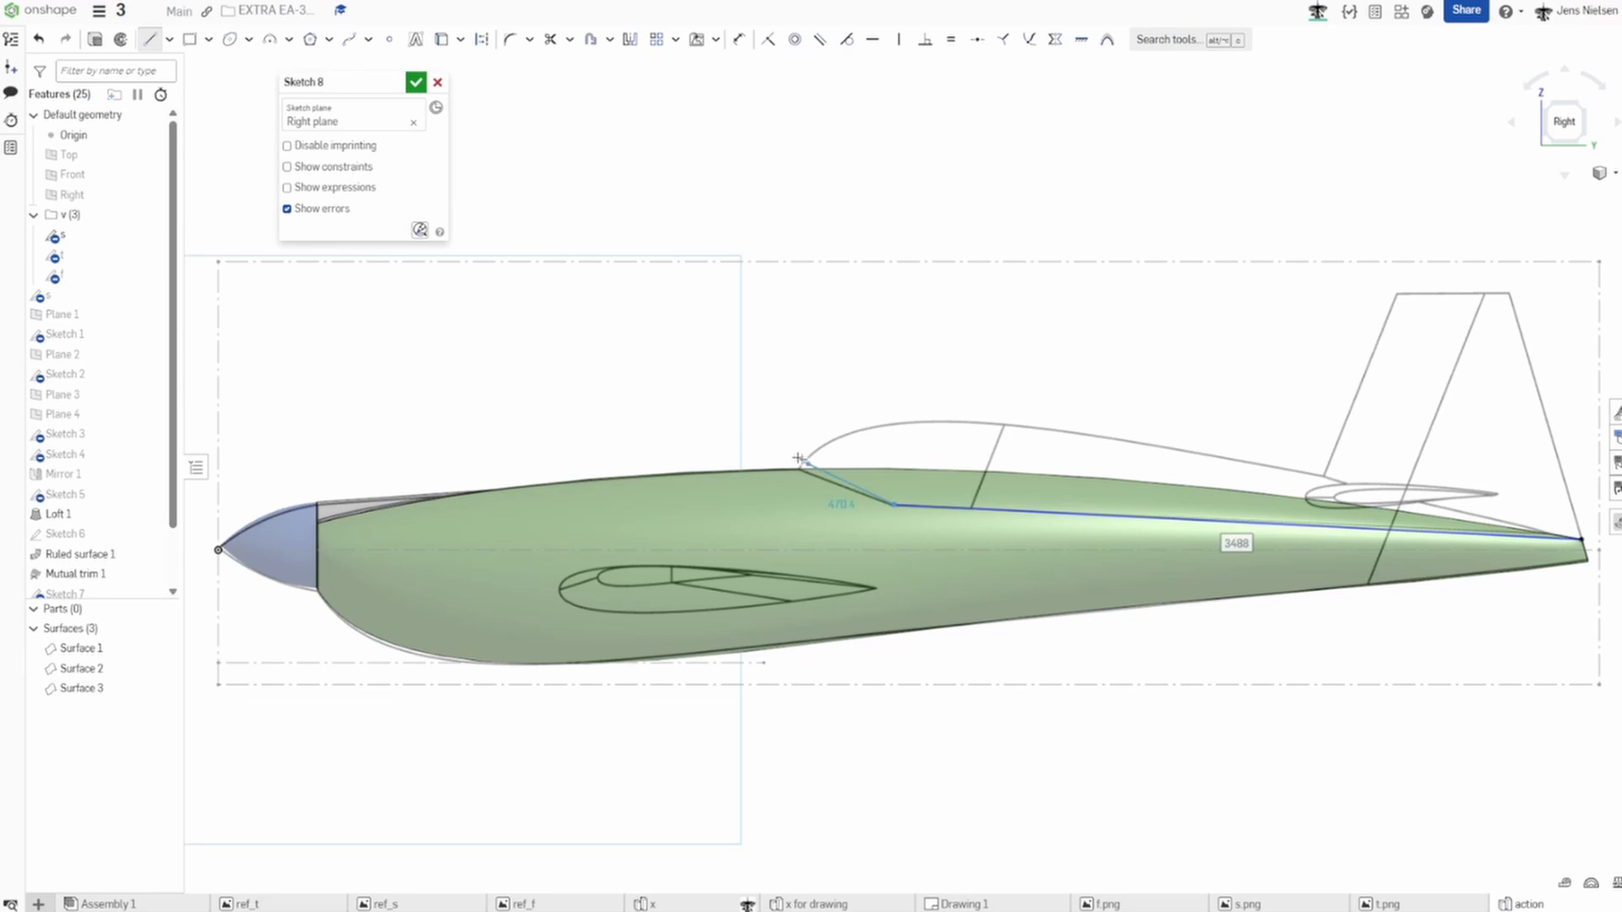
pyautogui.click(710, 428)
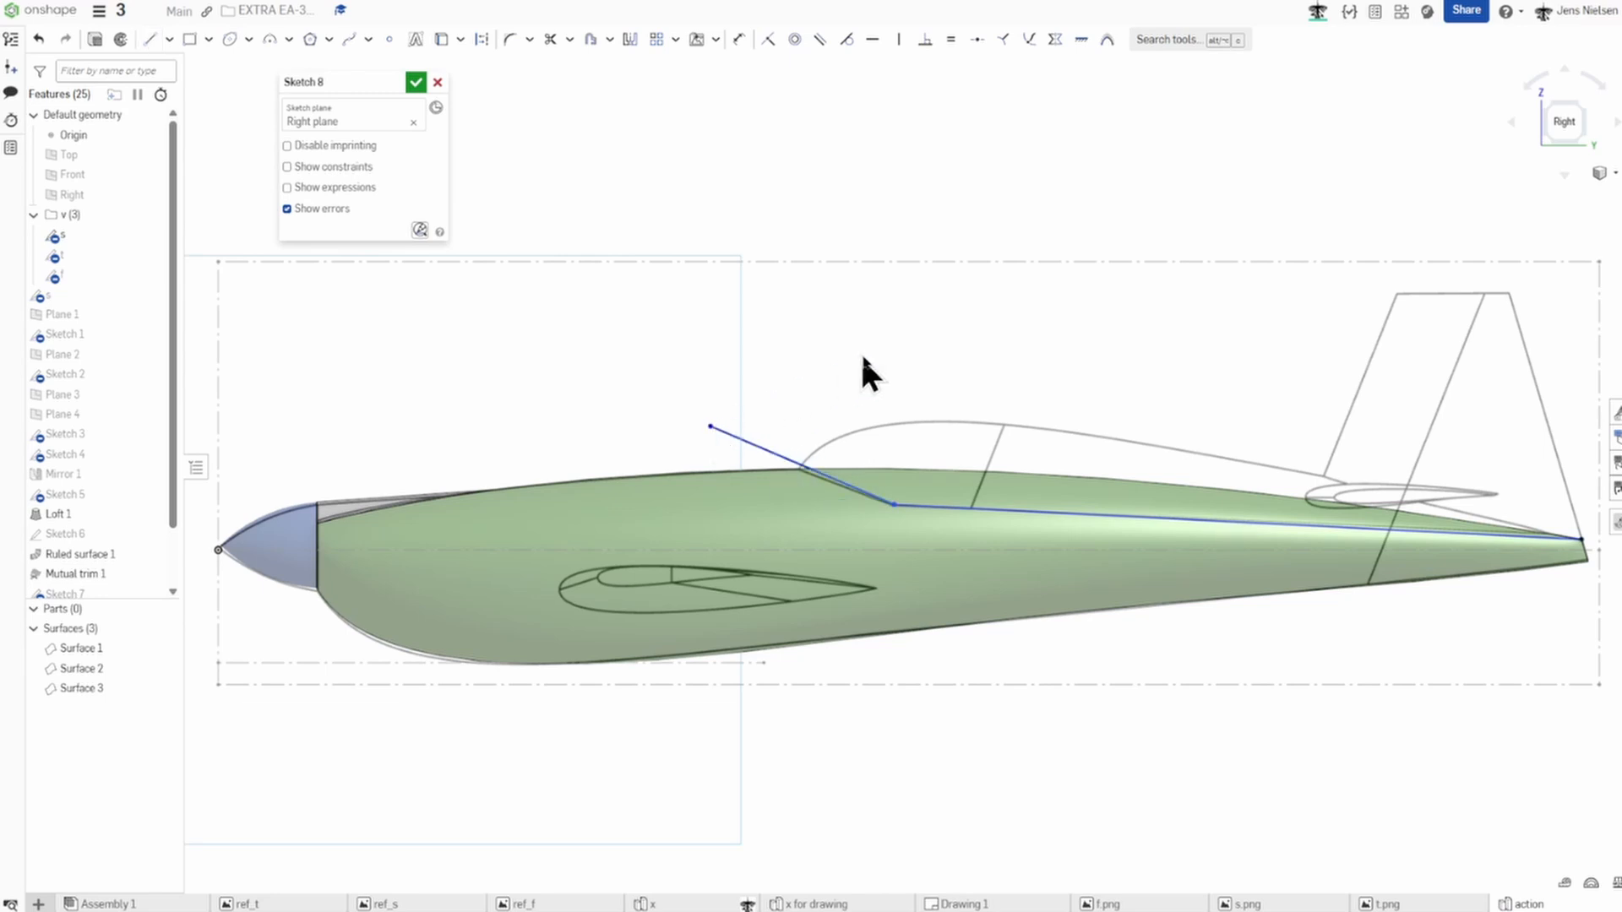
pyautogui.press('Escape')
# Show the side-view sketch s, make the short front line coincident with the canopy outline's front point, and finish the sketch.
pyautogui.scroll(1, 849, 321)
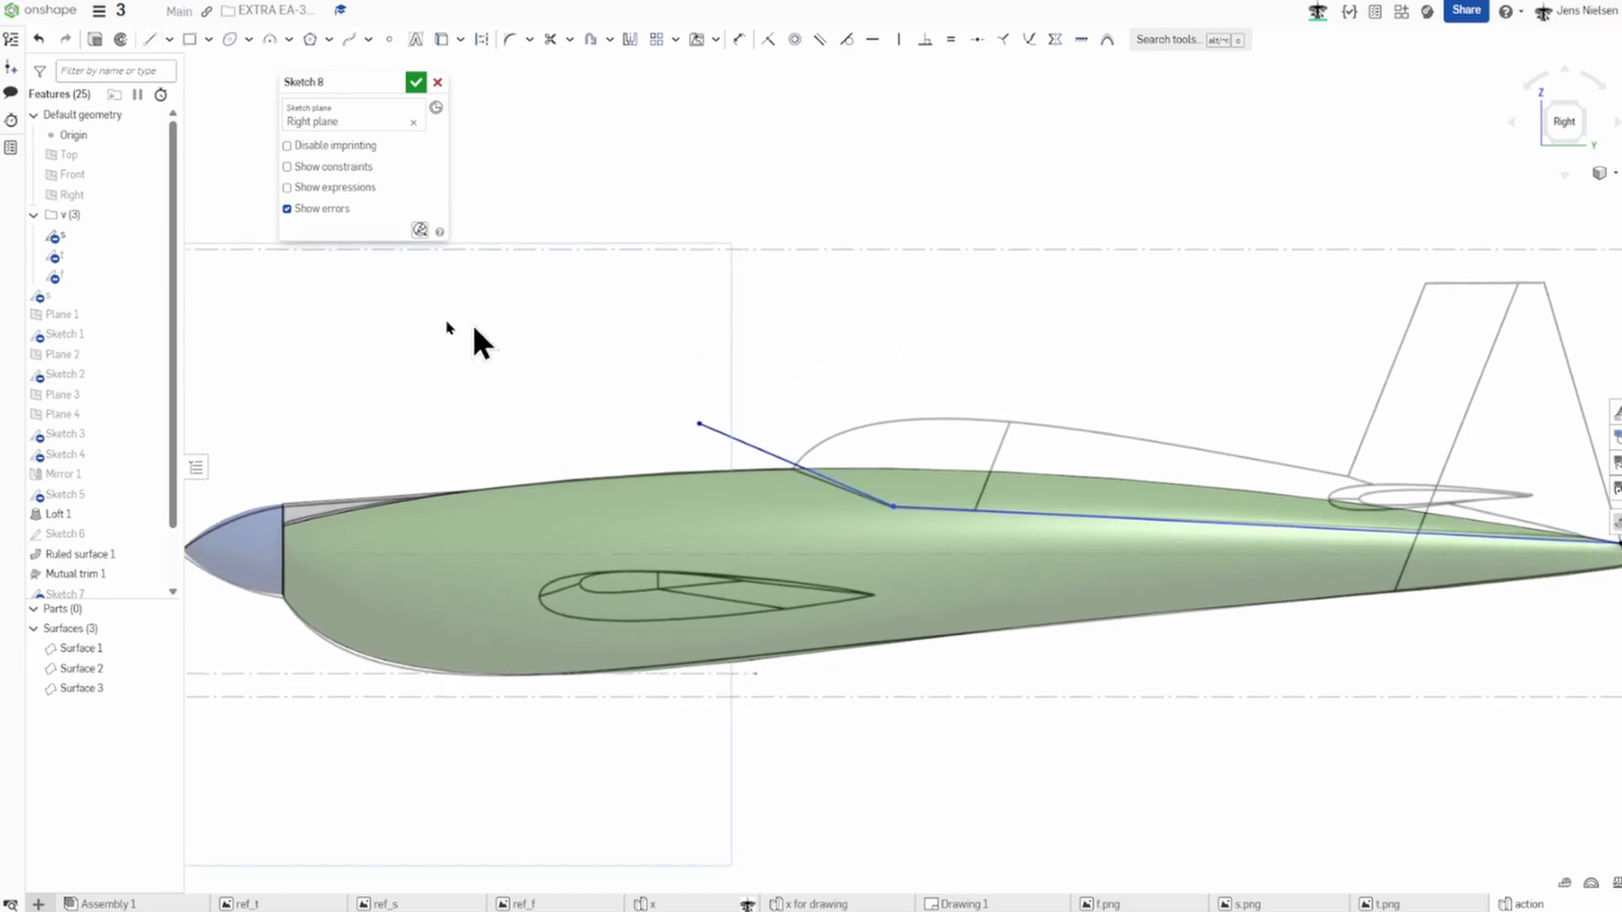
pyautogui.click(149, 294)
pyautogui.scroll(3, 506, 305)
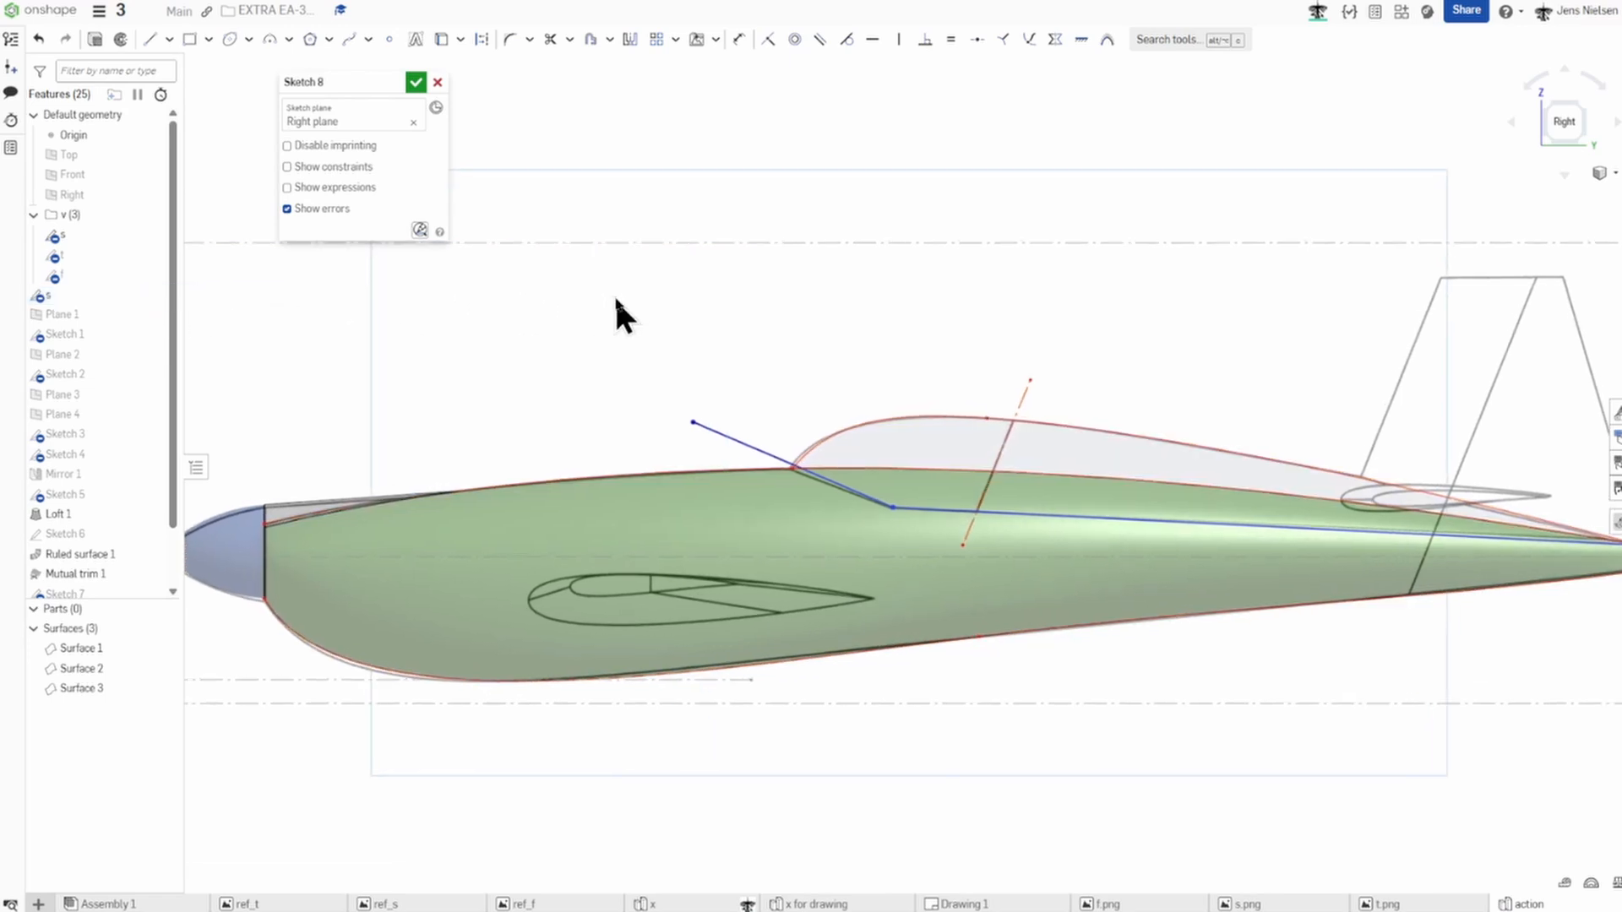
pyautogui.press('i')
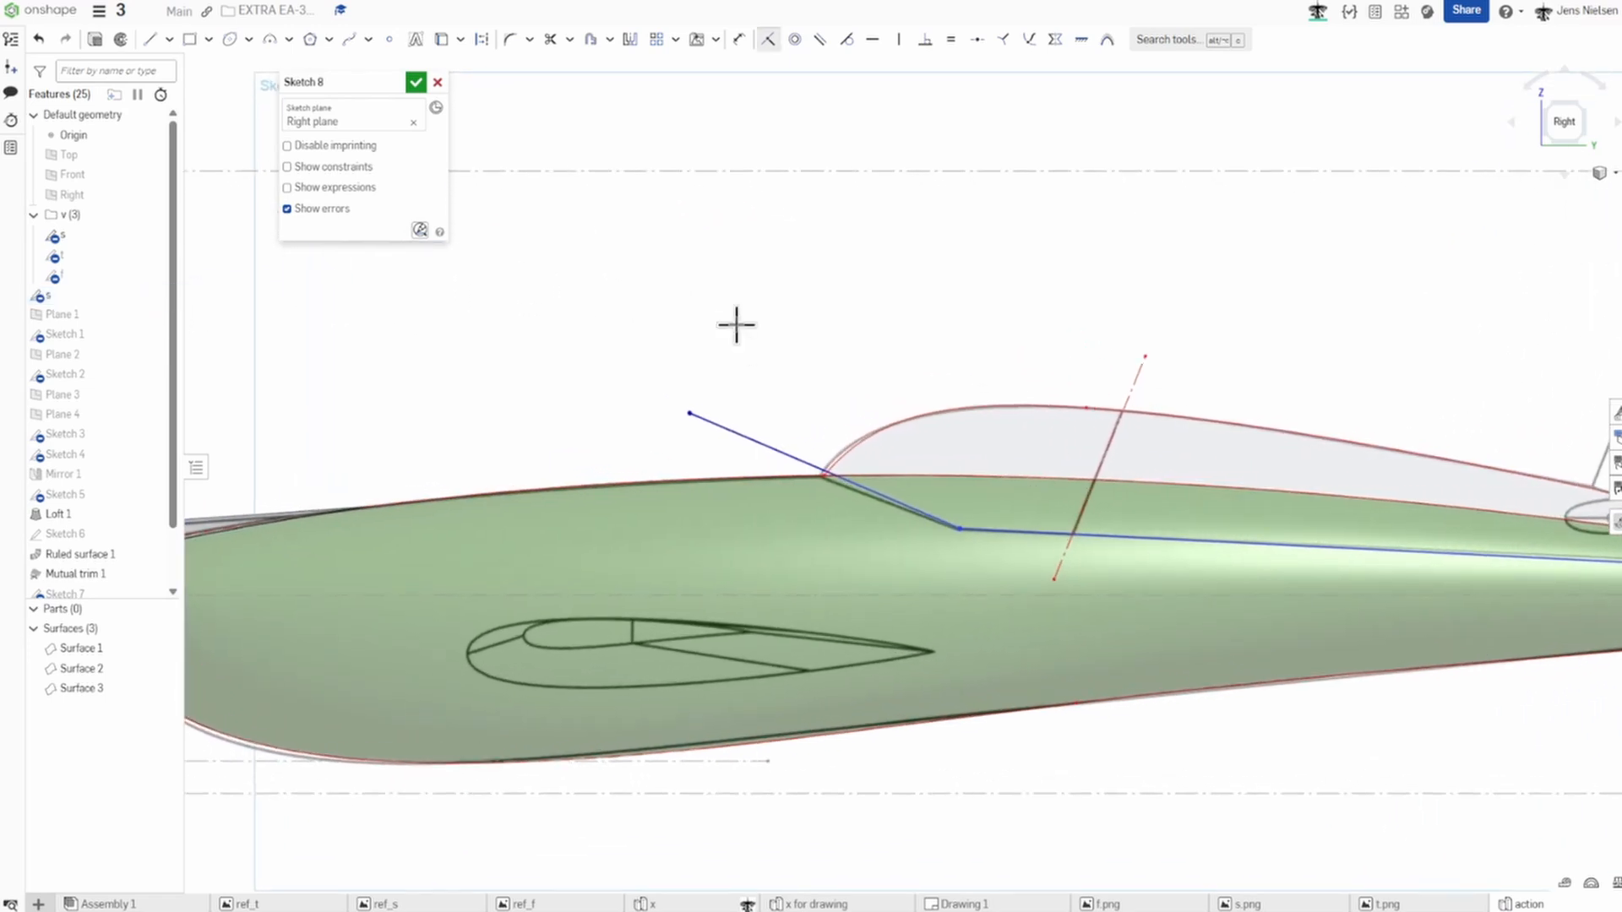
pyautogui.click(820, 479)
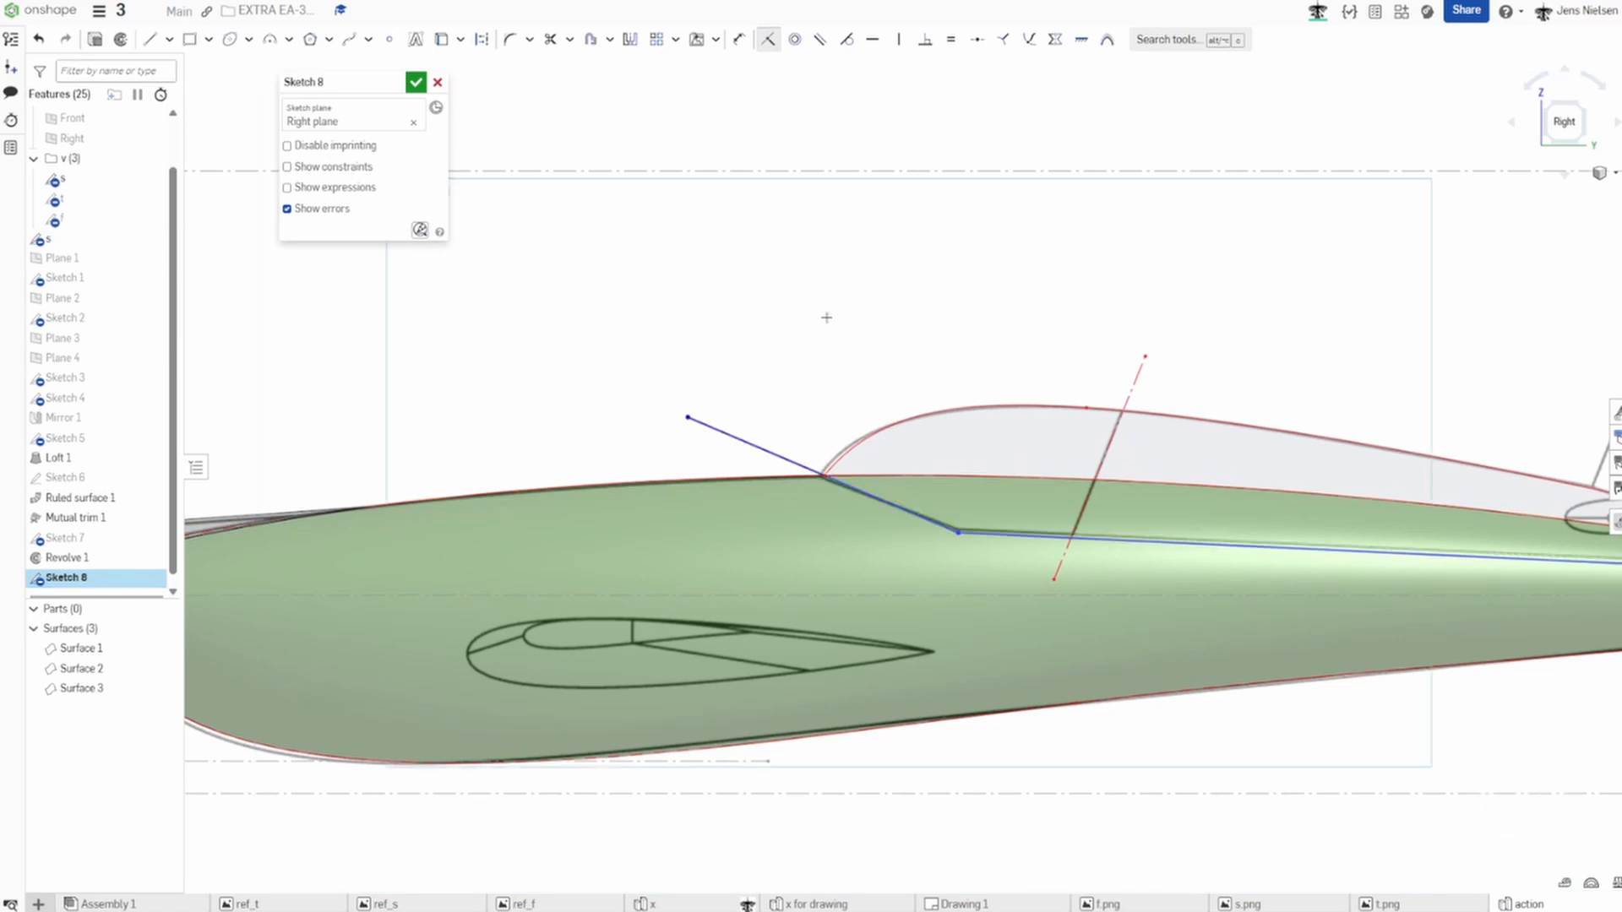
pyautogui.press('f')
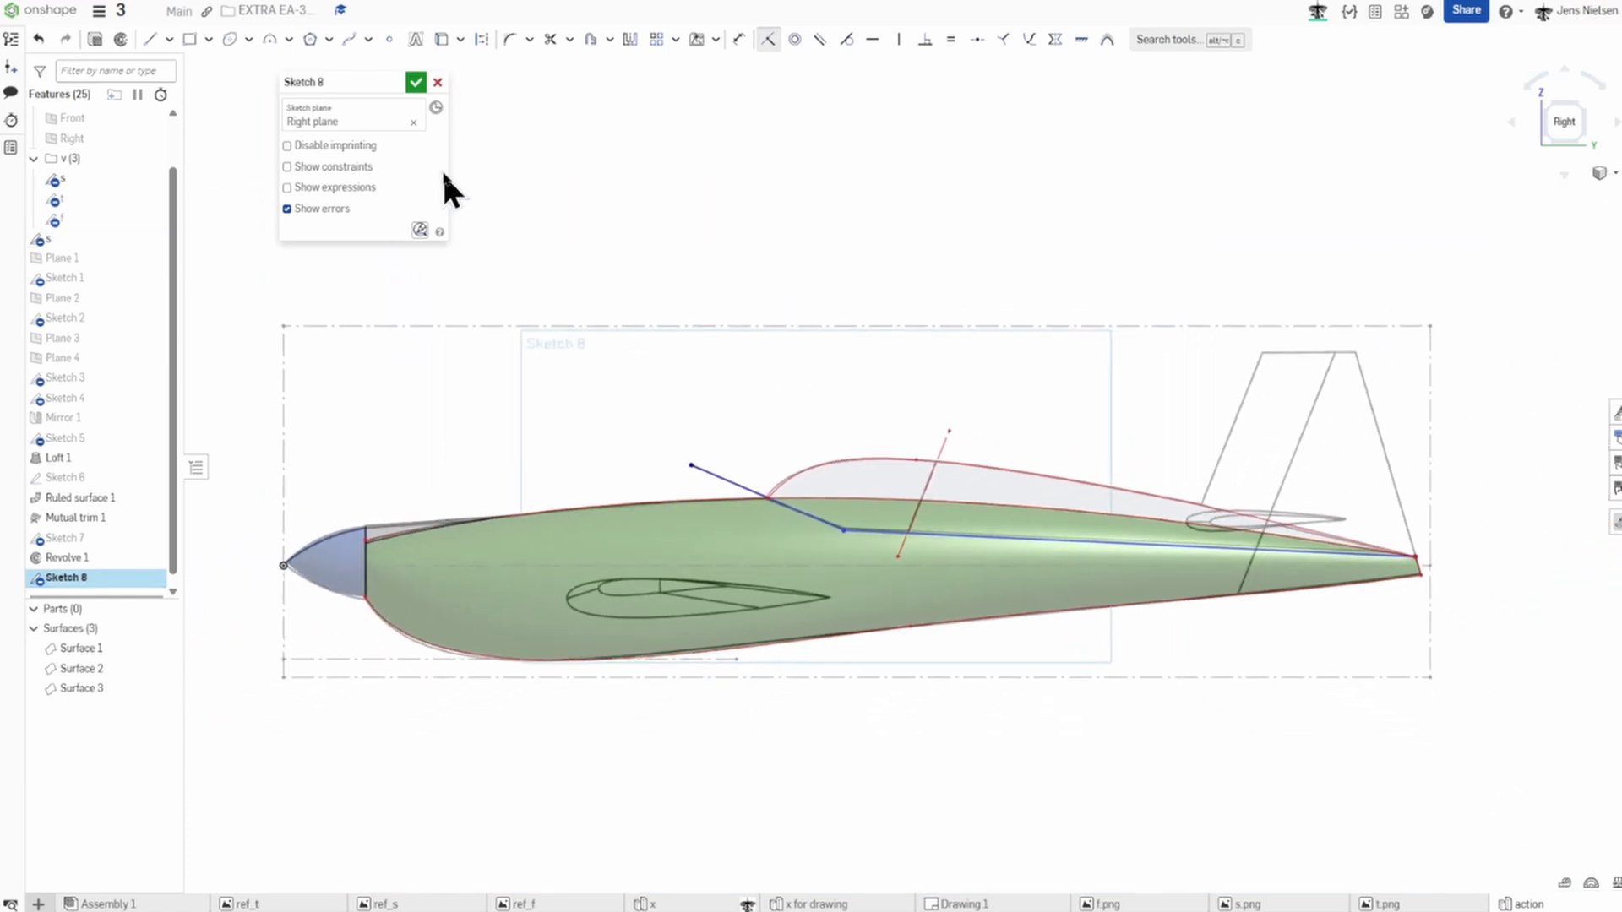
pyautogui.click(416, 82)
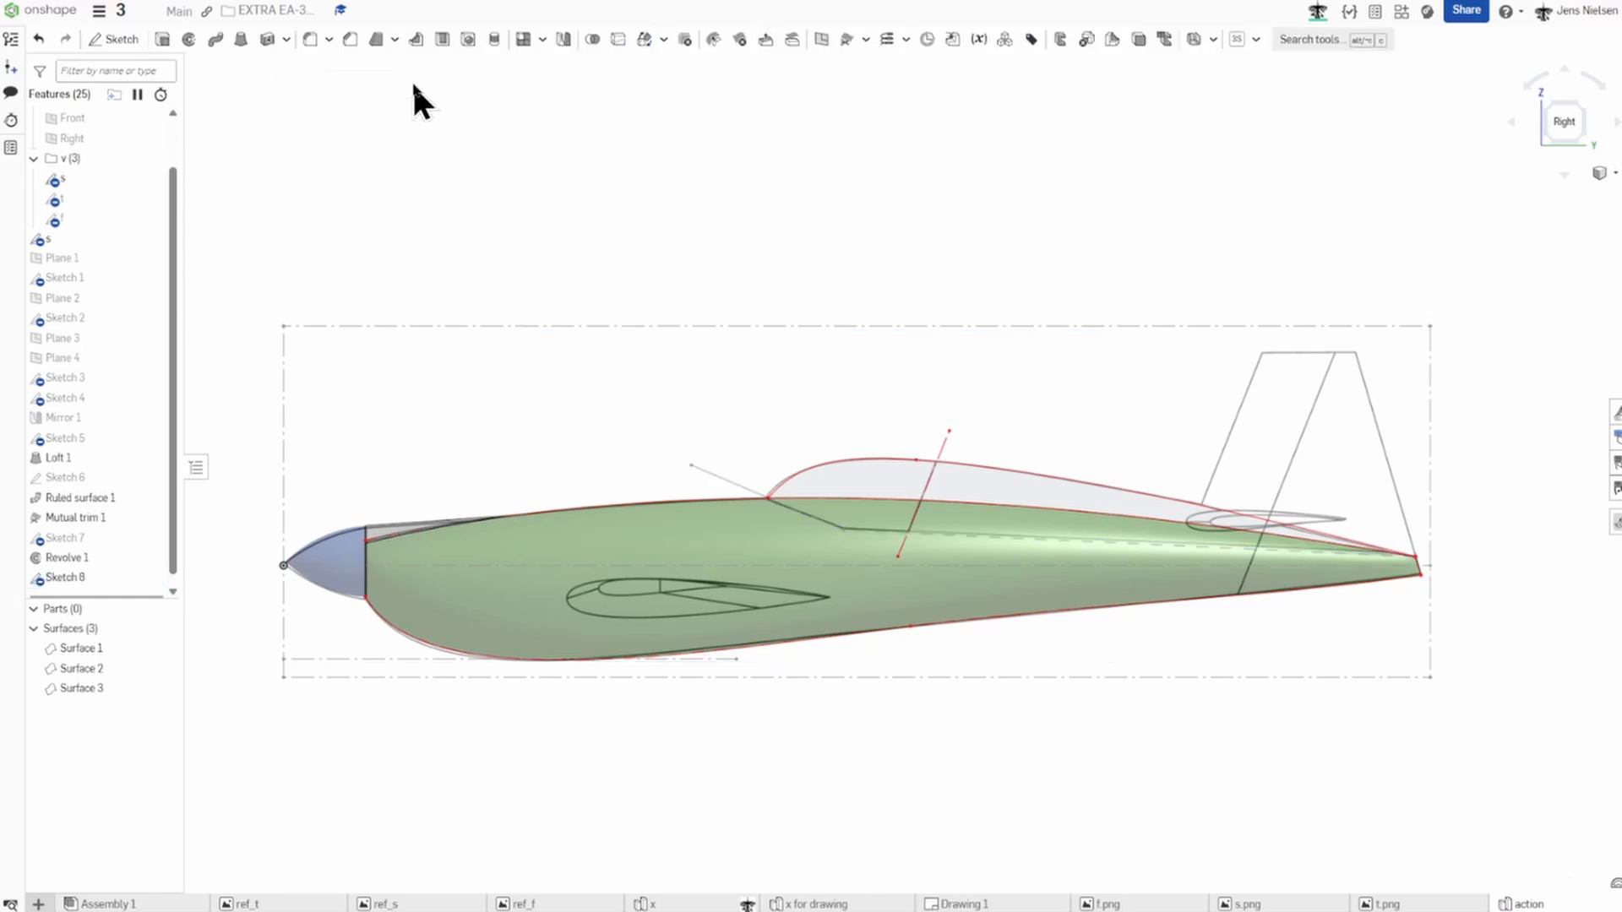
# Split the fuselage loft face with the two new sketch lines, projected along the sketch plane direction.
pyautogui.click(619, 39)
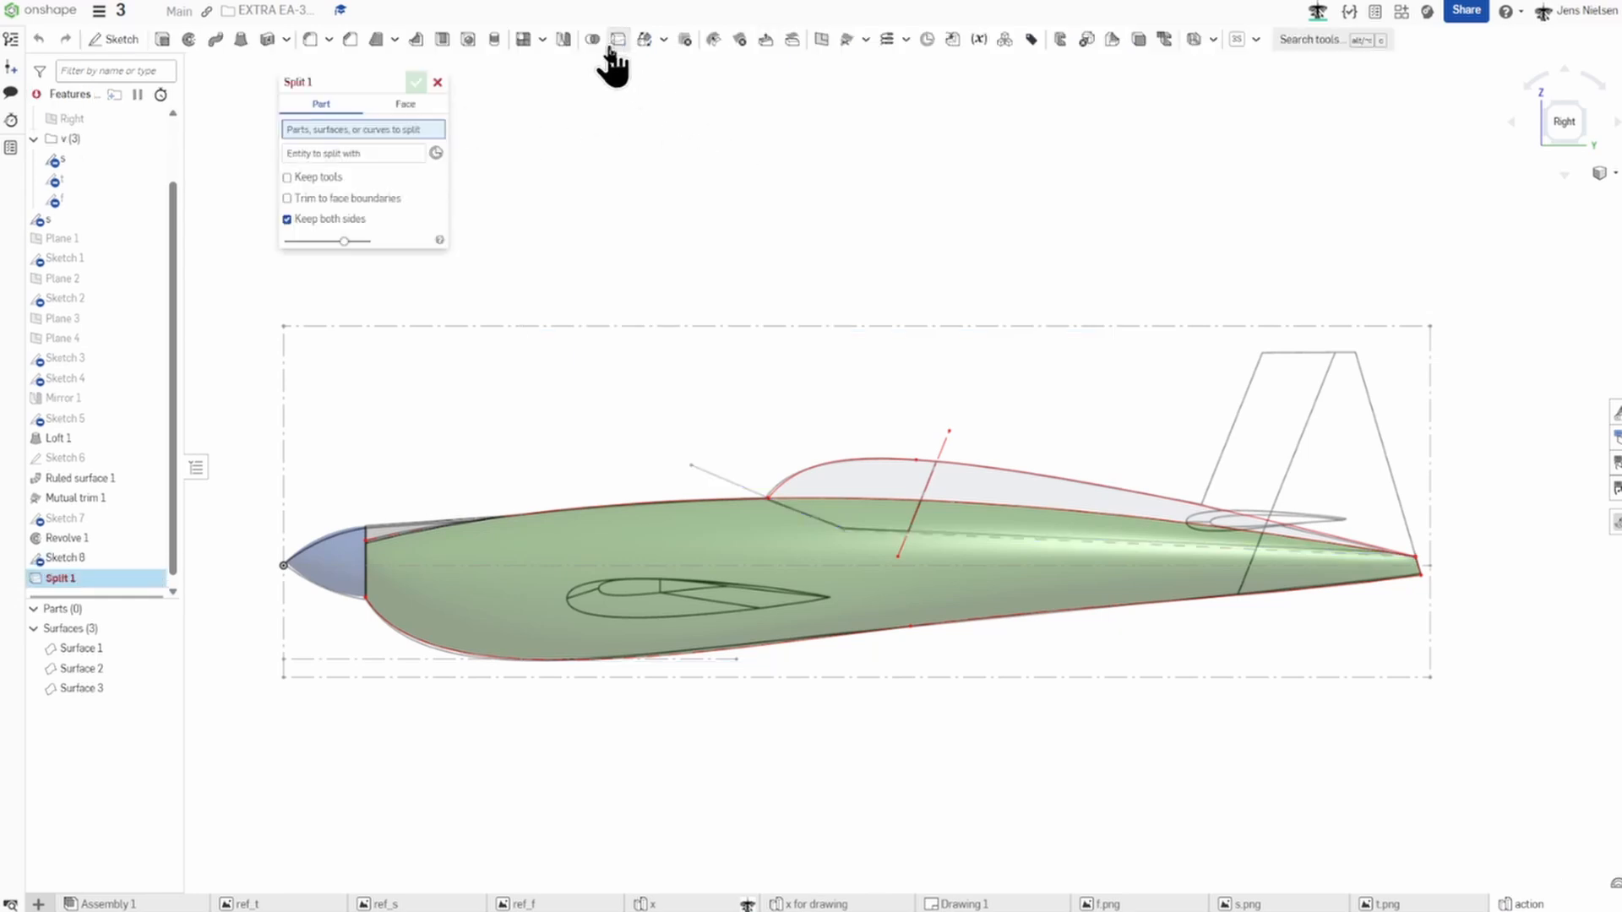
pyautogui.click(406, 104)
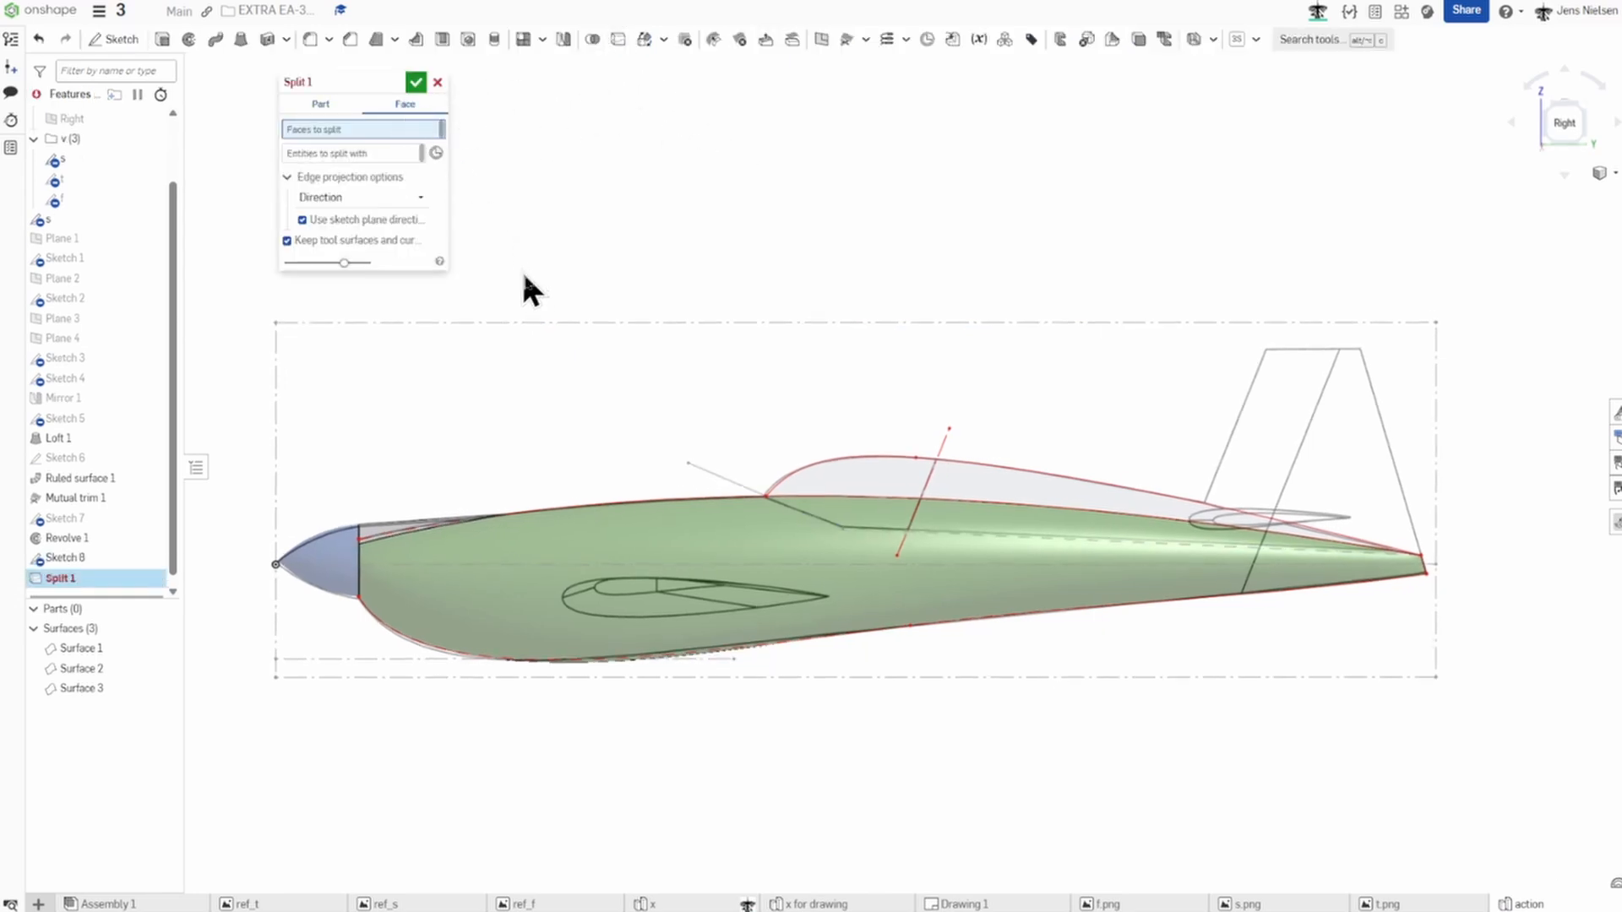
pyautogui.moveTo(520, 268); pyautogui.dragTo(672, 522, button='right')
pyautogui.click(672, 524)
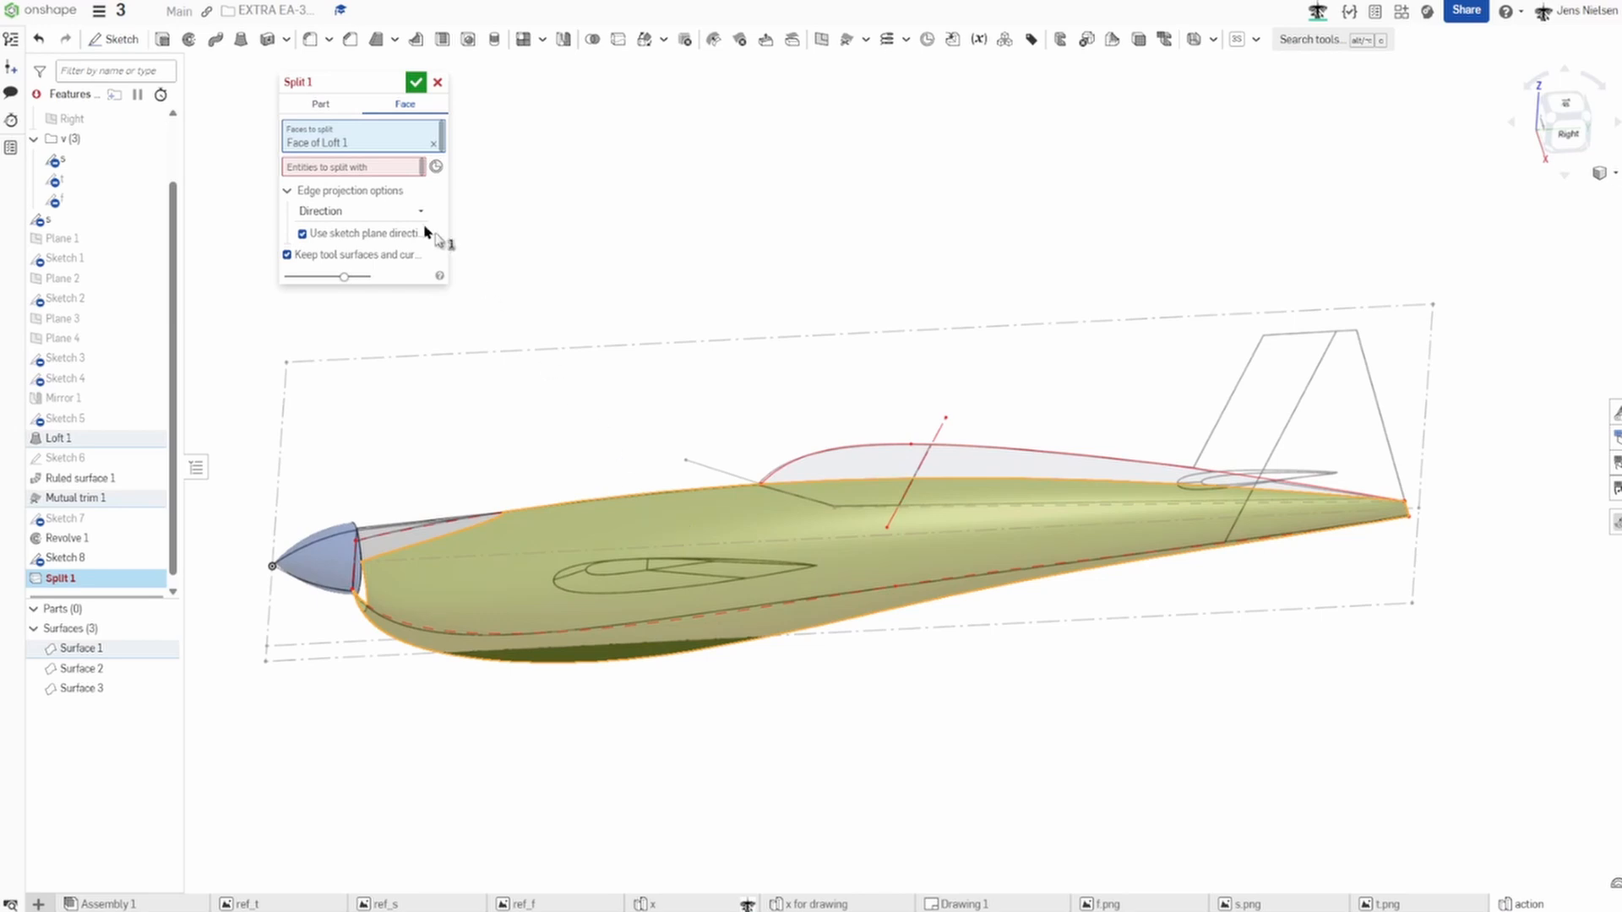
pyautogui.click(393, 169)
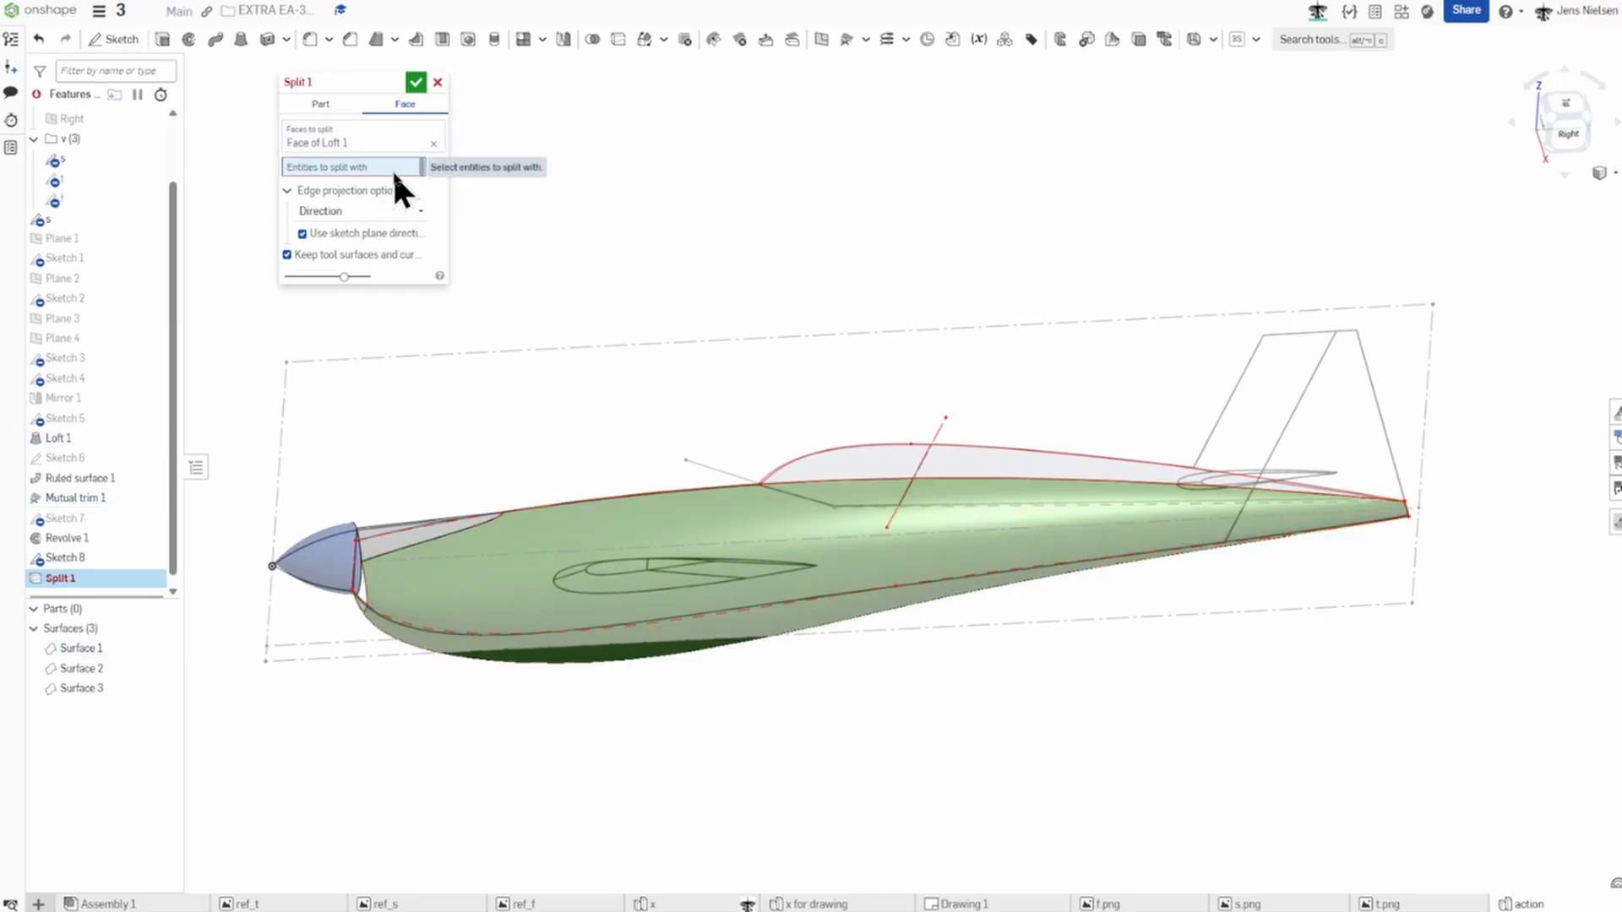
pyautogui.click(702, 478)
pyautogui.click(853, 510)
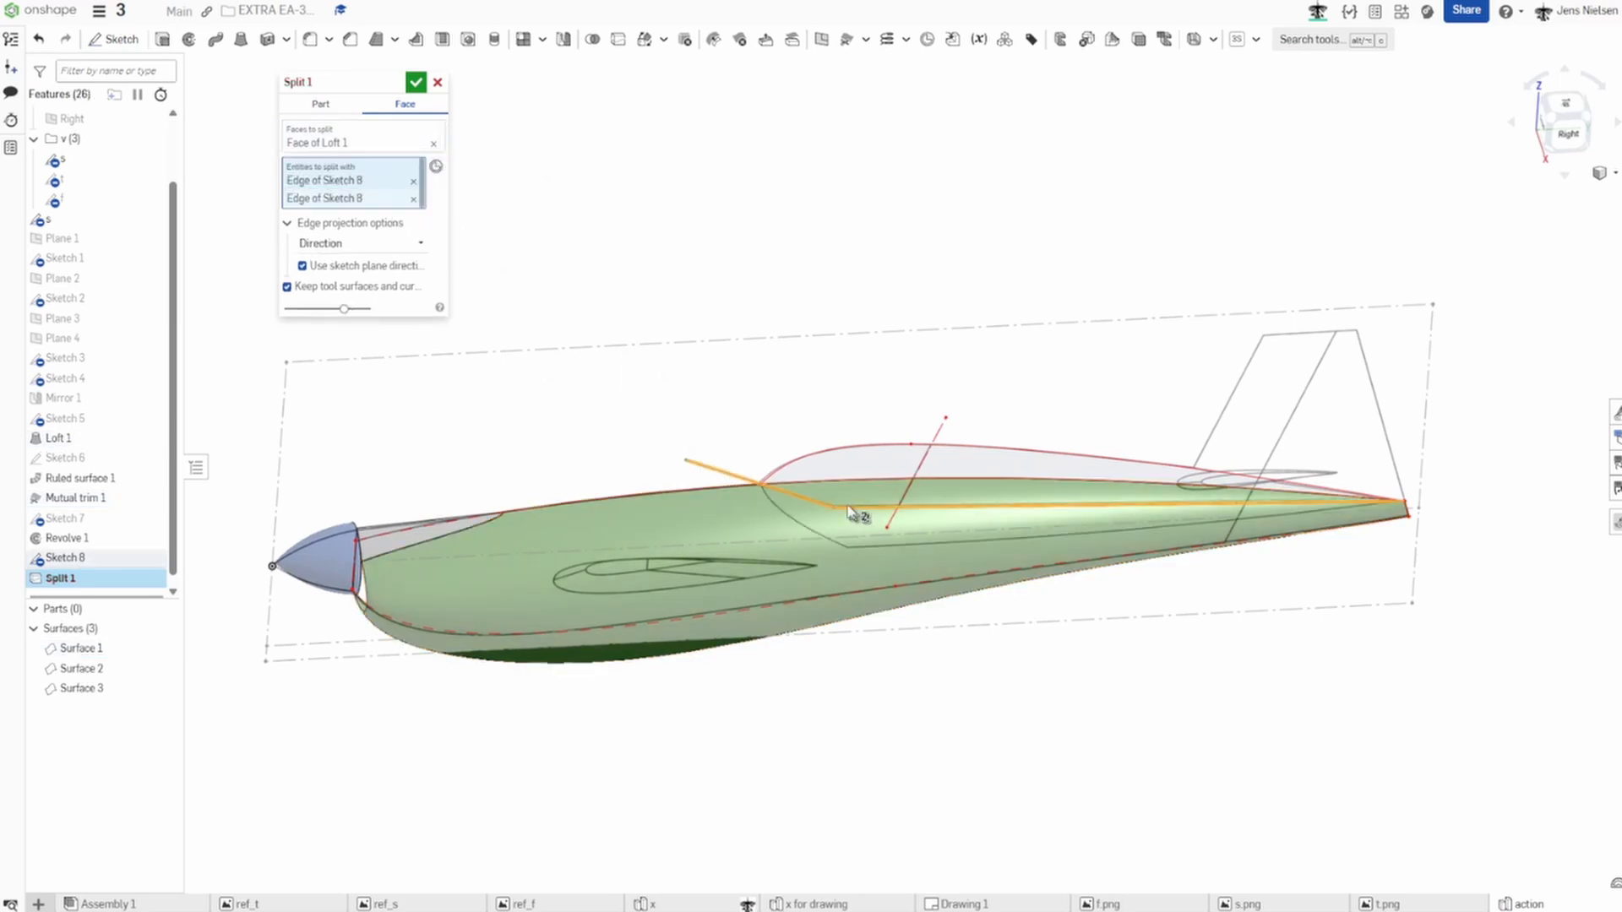
pyautogui.click(417, 82)
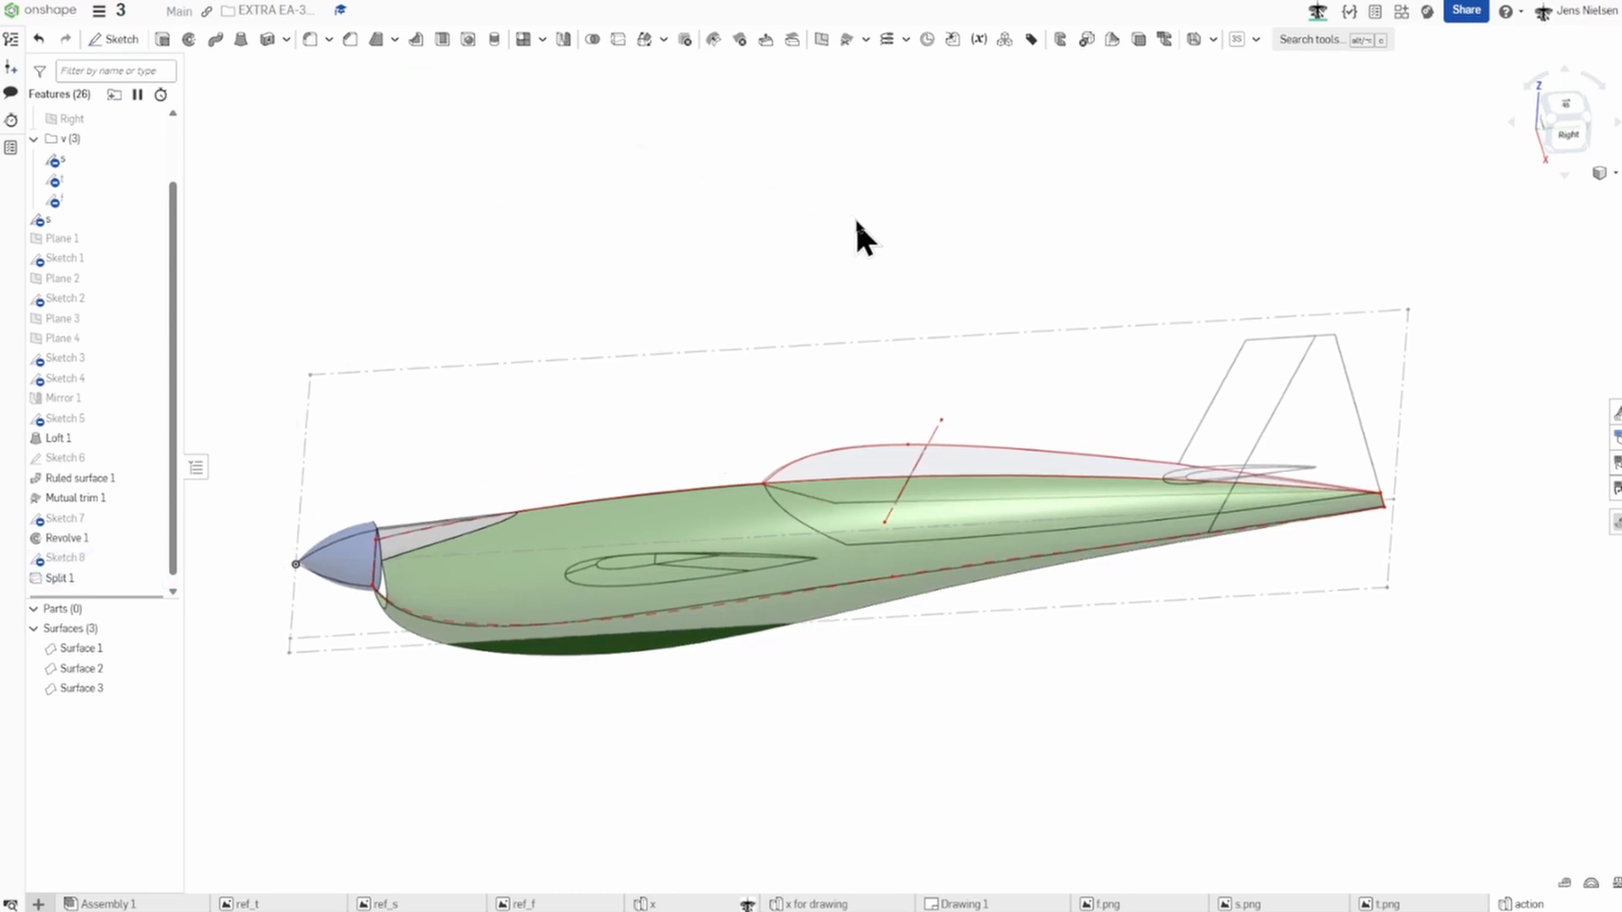
# Delete the split-off upper fuselage face beneath the canopy, leaving the surface open.
pyautogui.click(737, 42)
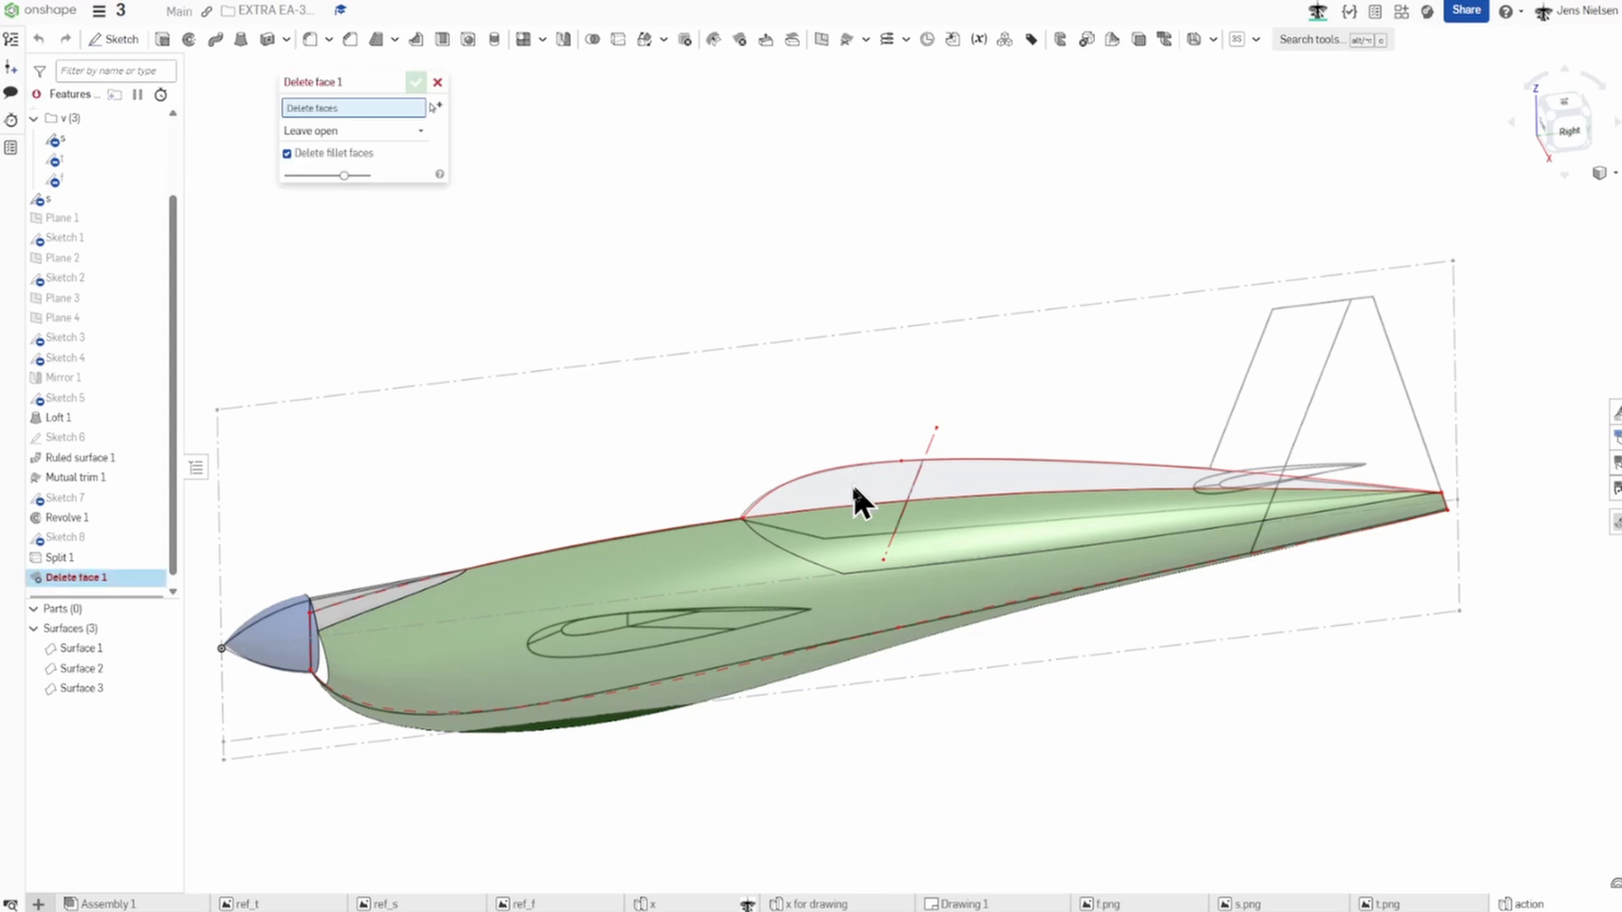
pyautogui.click(845, 509)
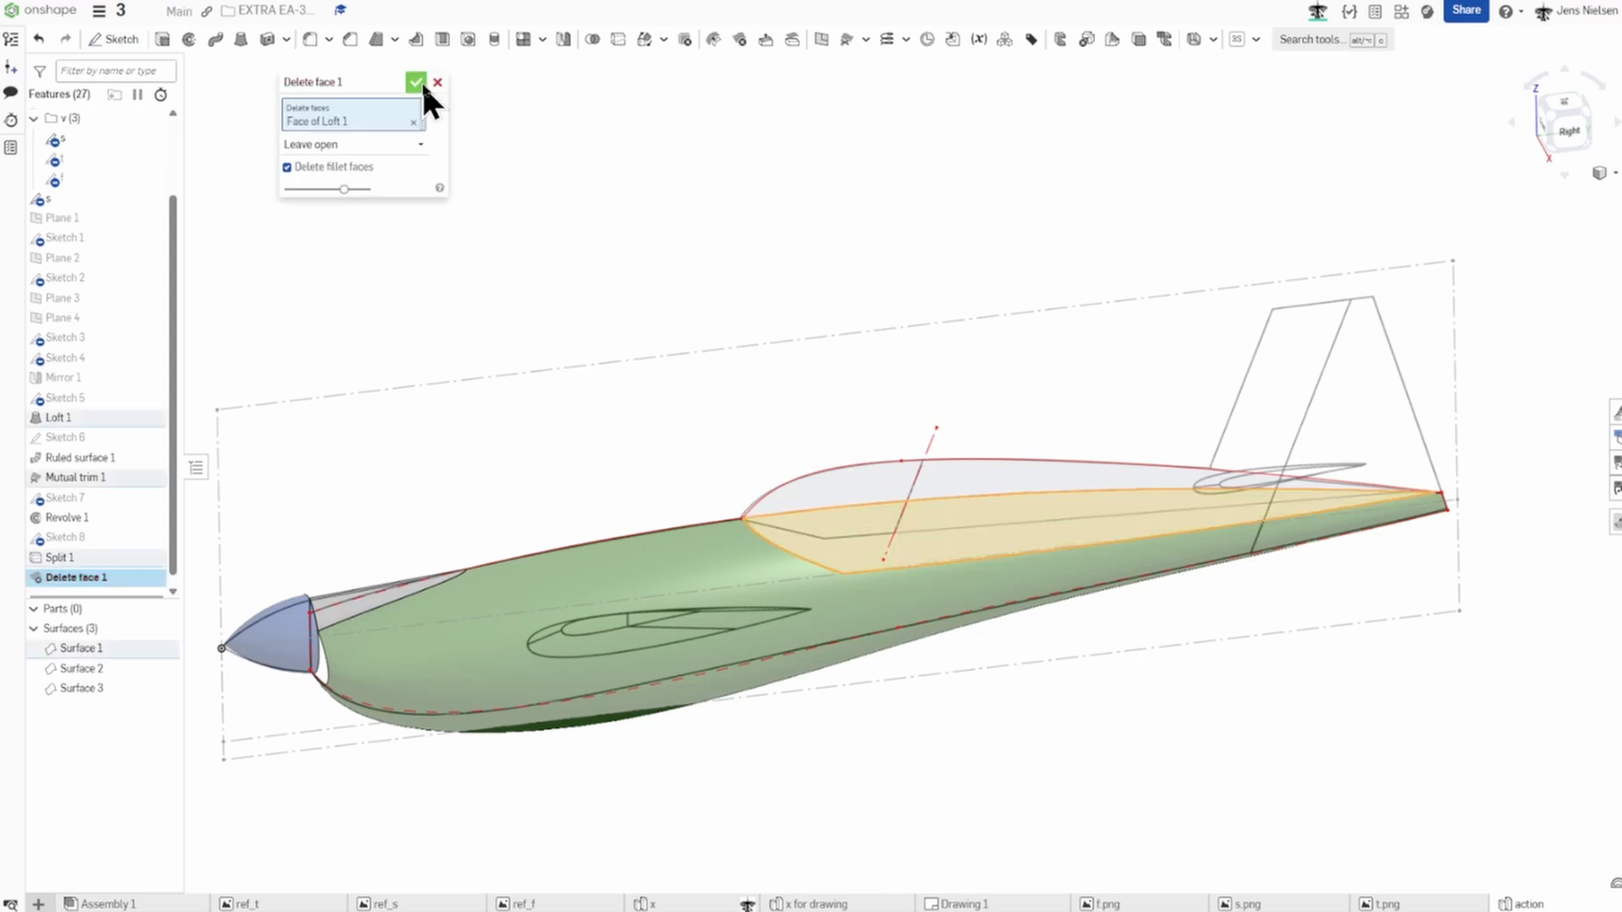
pyautogui.click(418, 82)
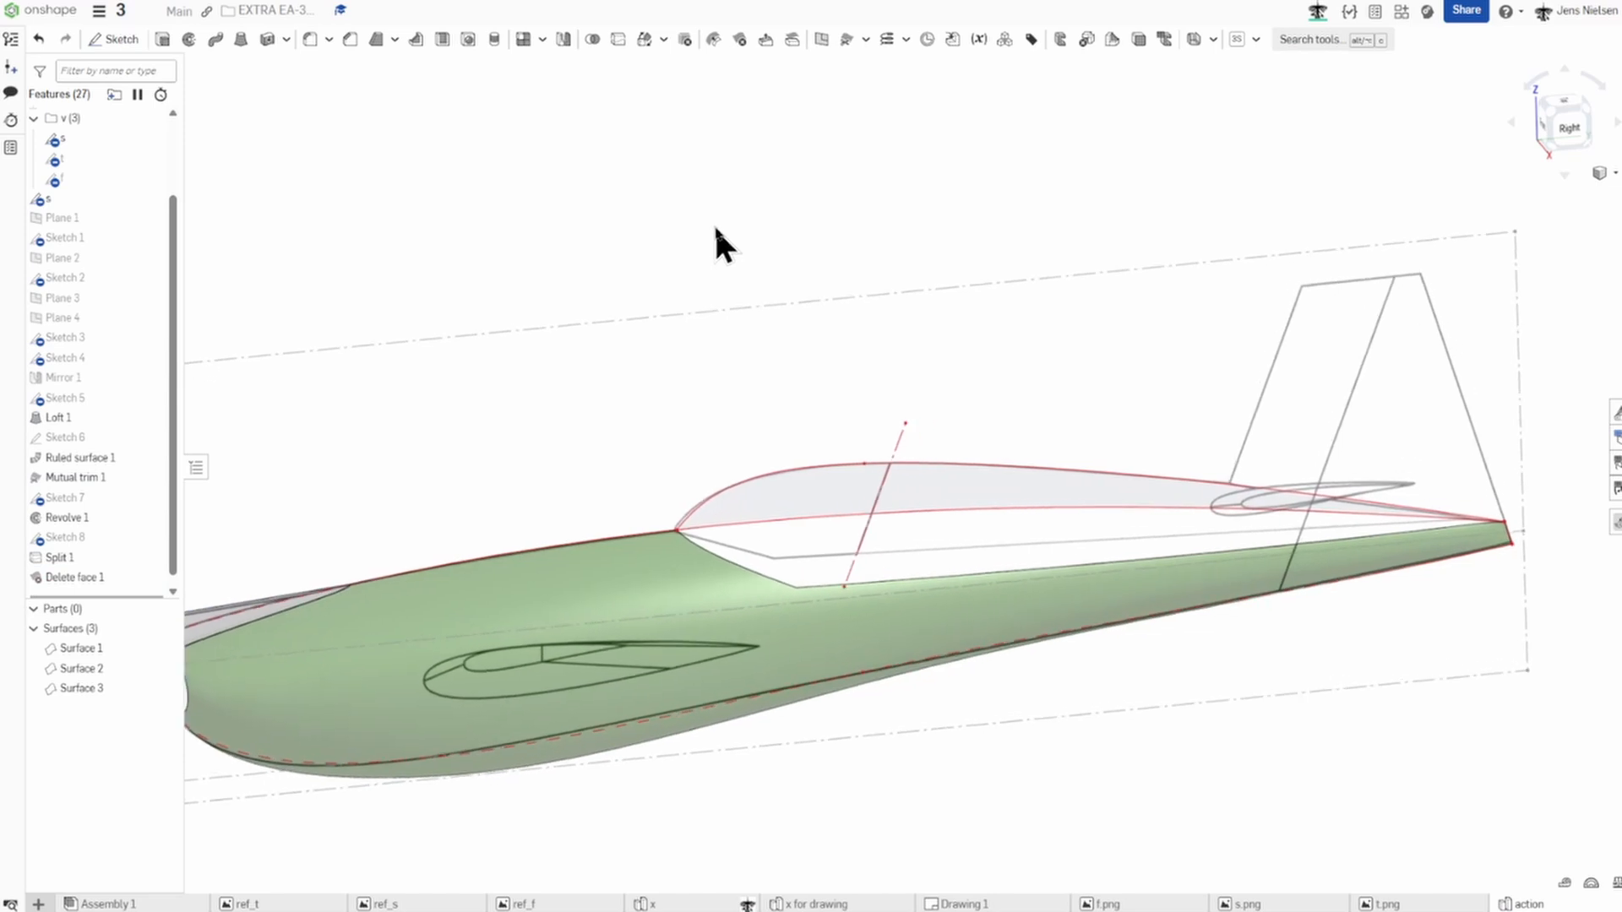
# Loft a new surface from sketch s's canopy outline to the fuselage opening's edge, with the start condition Normal to profile.
pyautogui.click(241, 39)
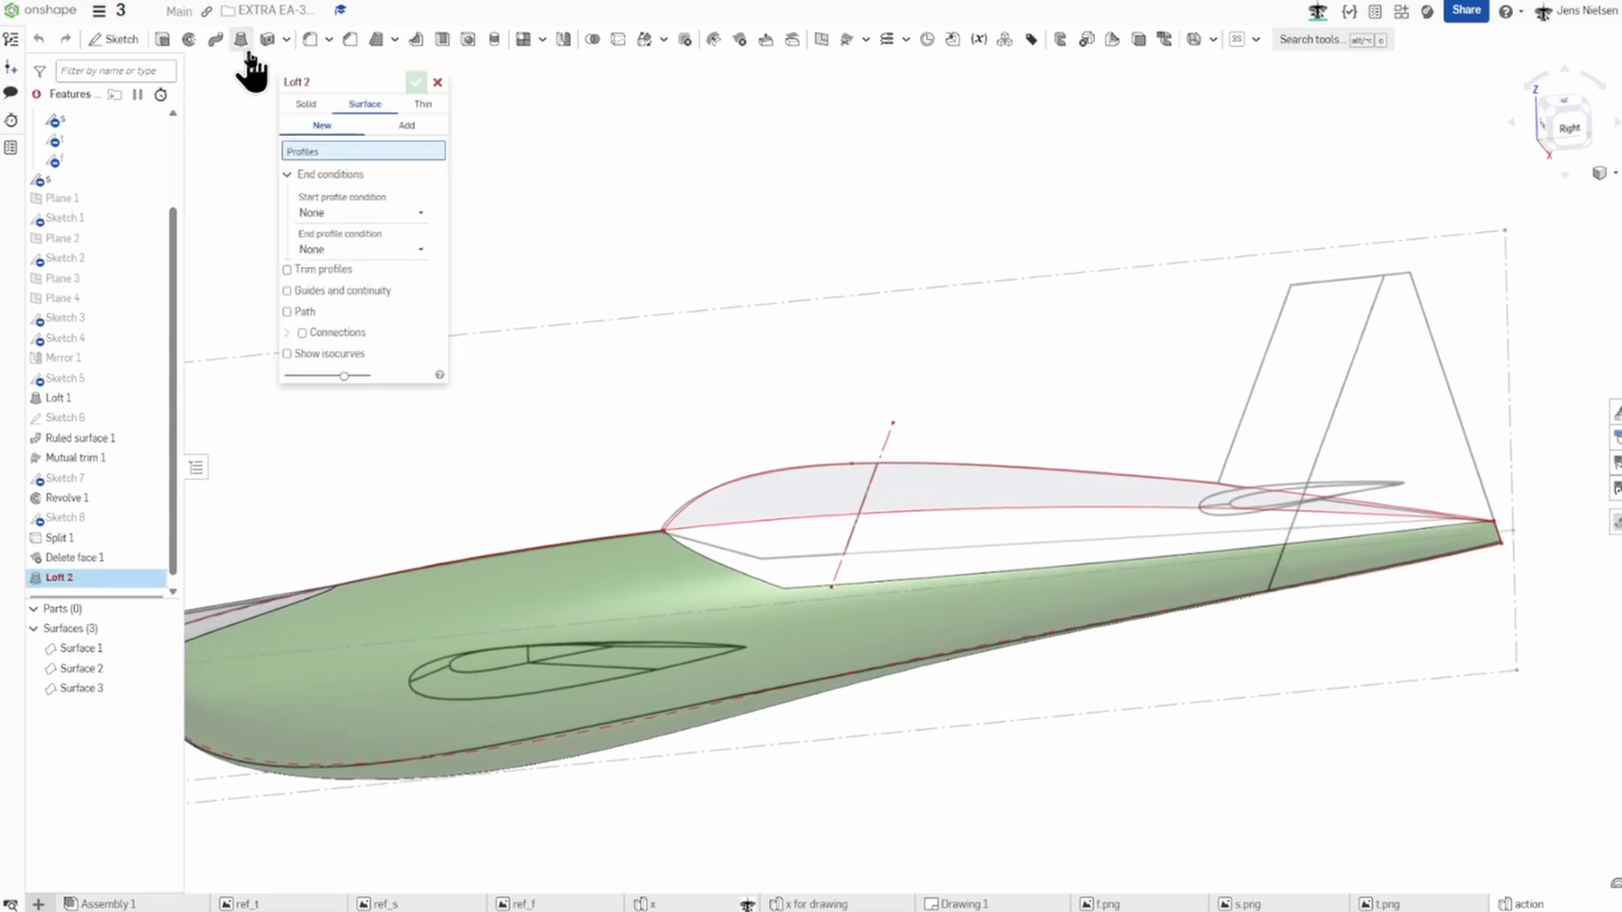
pyautogui.click(724, 480)
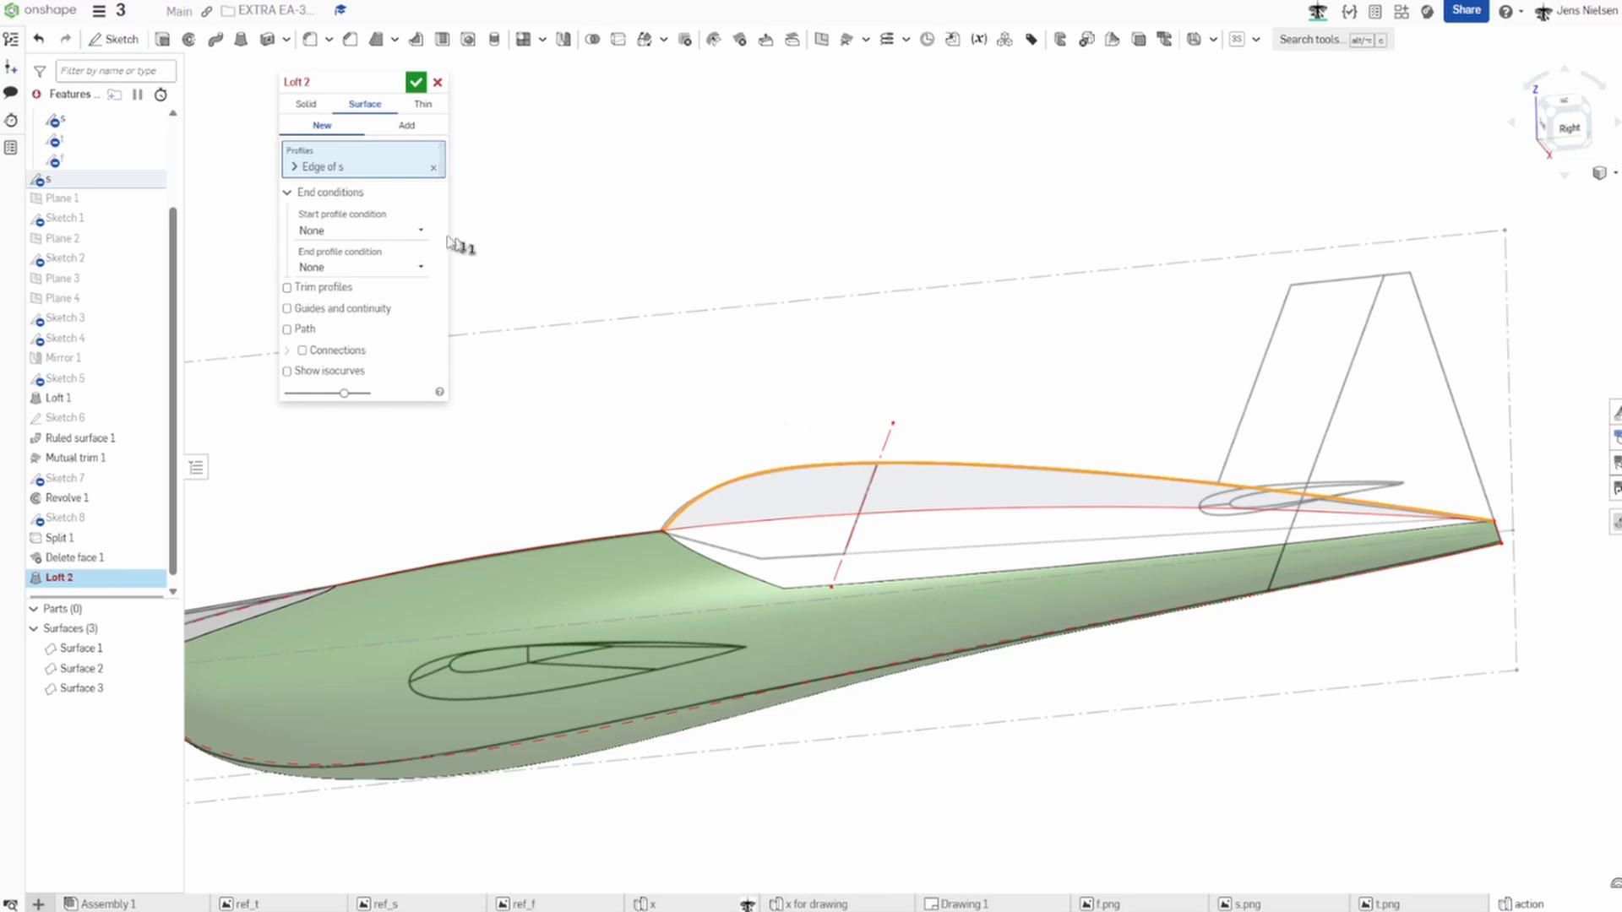
pyautogui.click(412, 233)
pyautogui.click(386, 277)
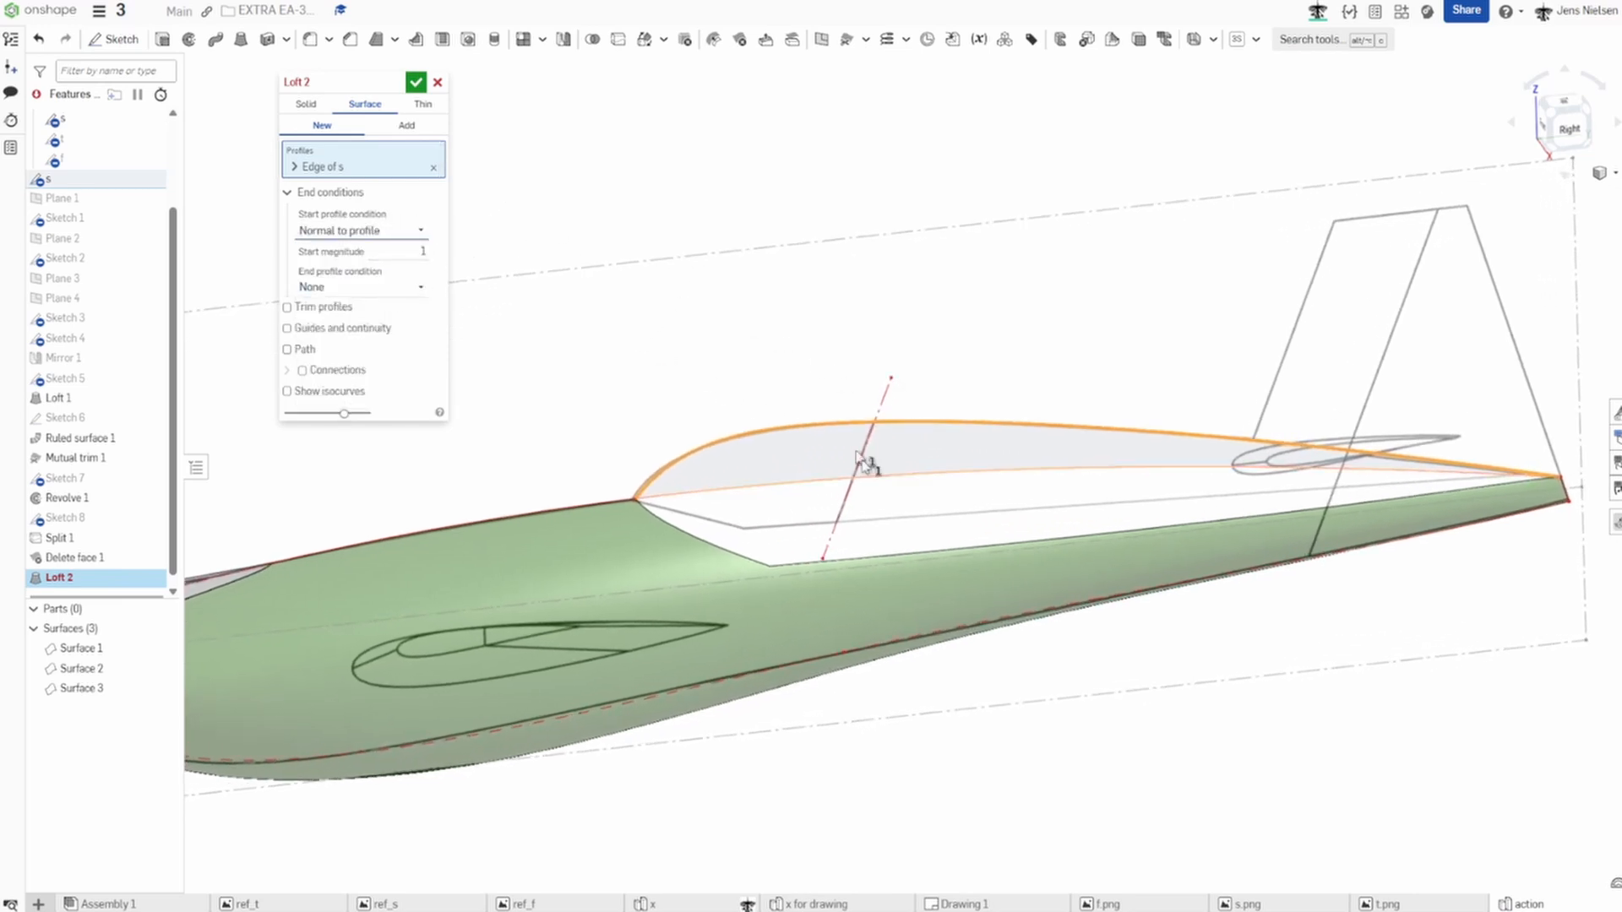
pyautogui.click(874, 564)
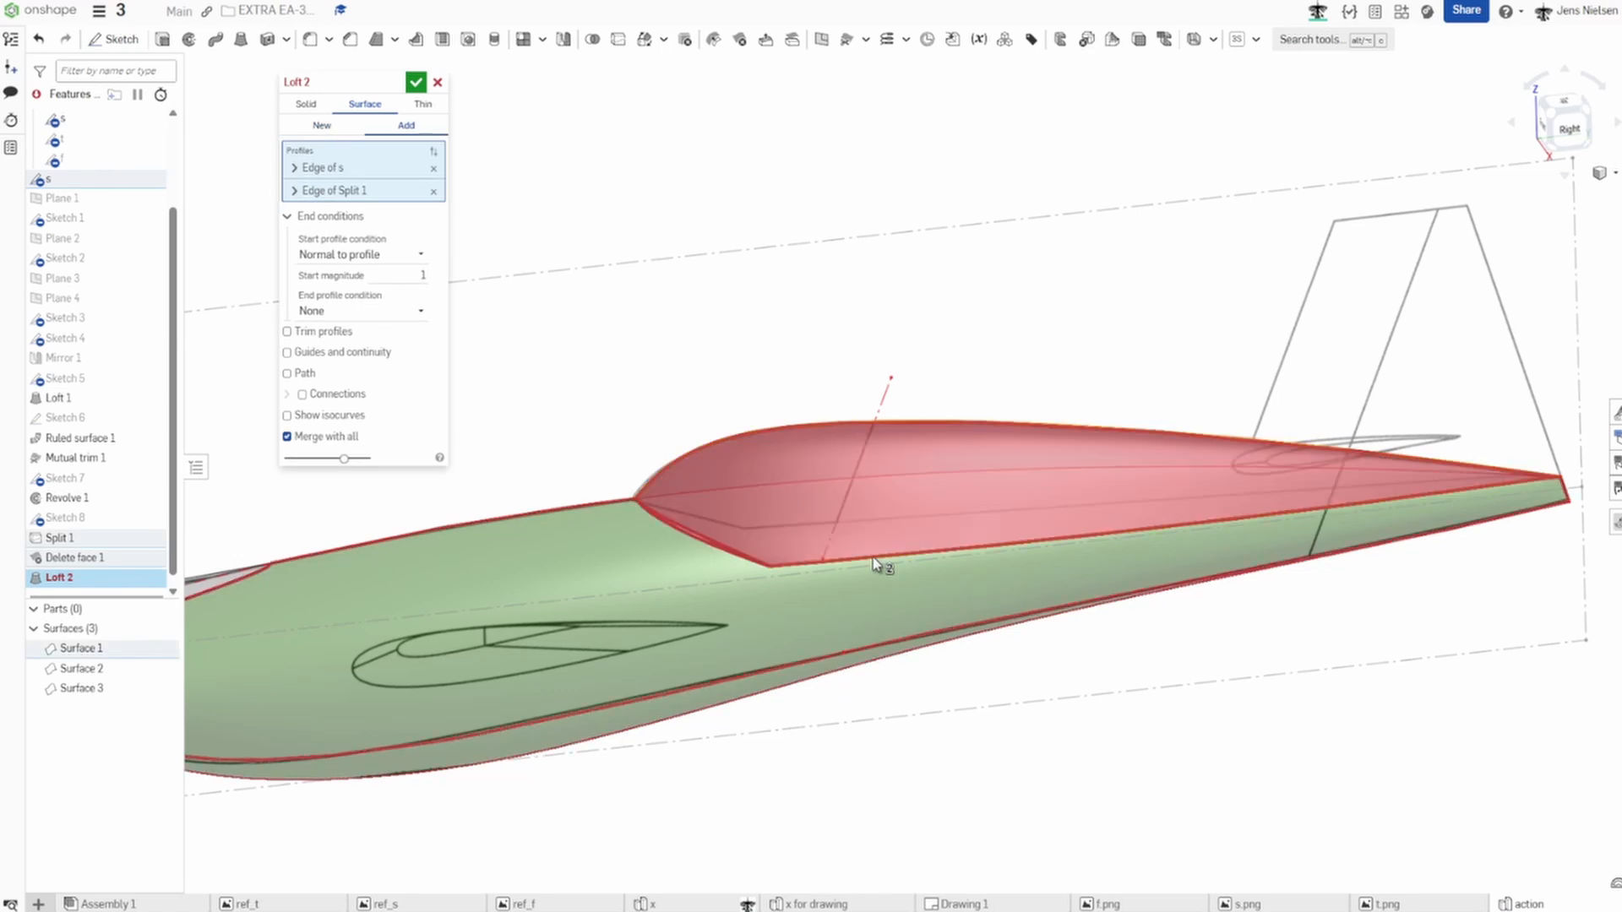
pyautogui.click(323, 127)
pyautogui.moveTo(748, 208); pyautogui.dragTo(757, 207, button='right')
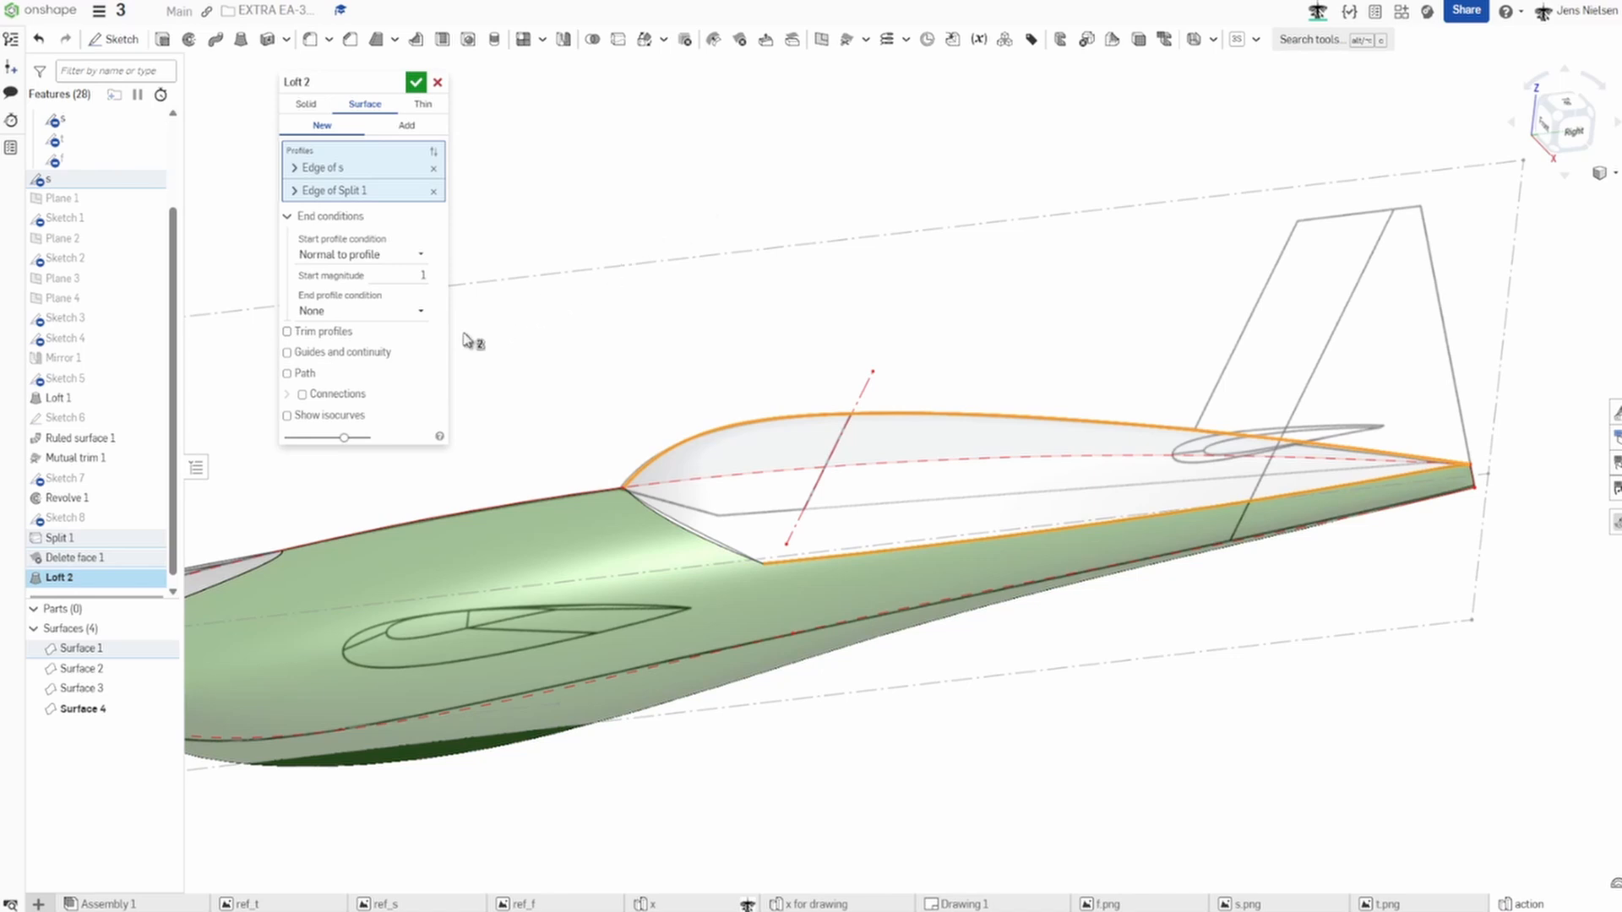
# Set the canopy loft's end condition to Match tangent, add the fuselage opening's front edge as a guide, and finish the loft.
pyautogui.click(421, 313)
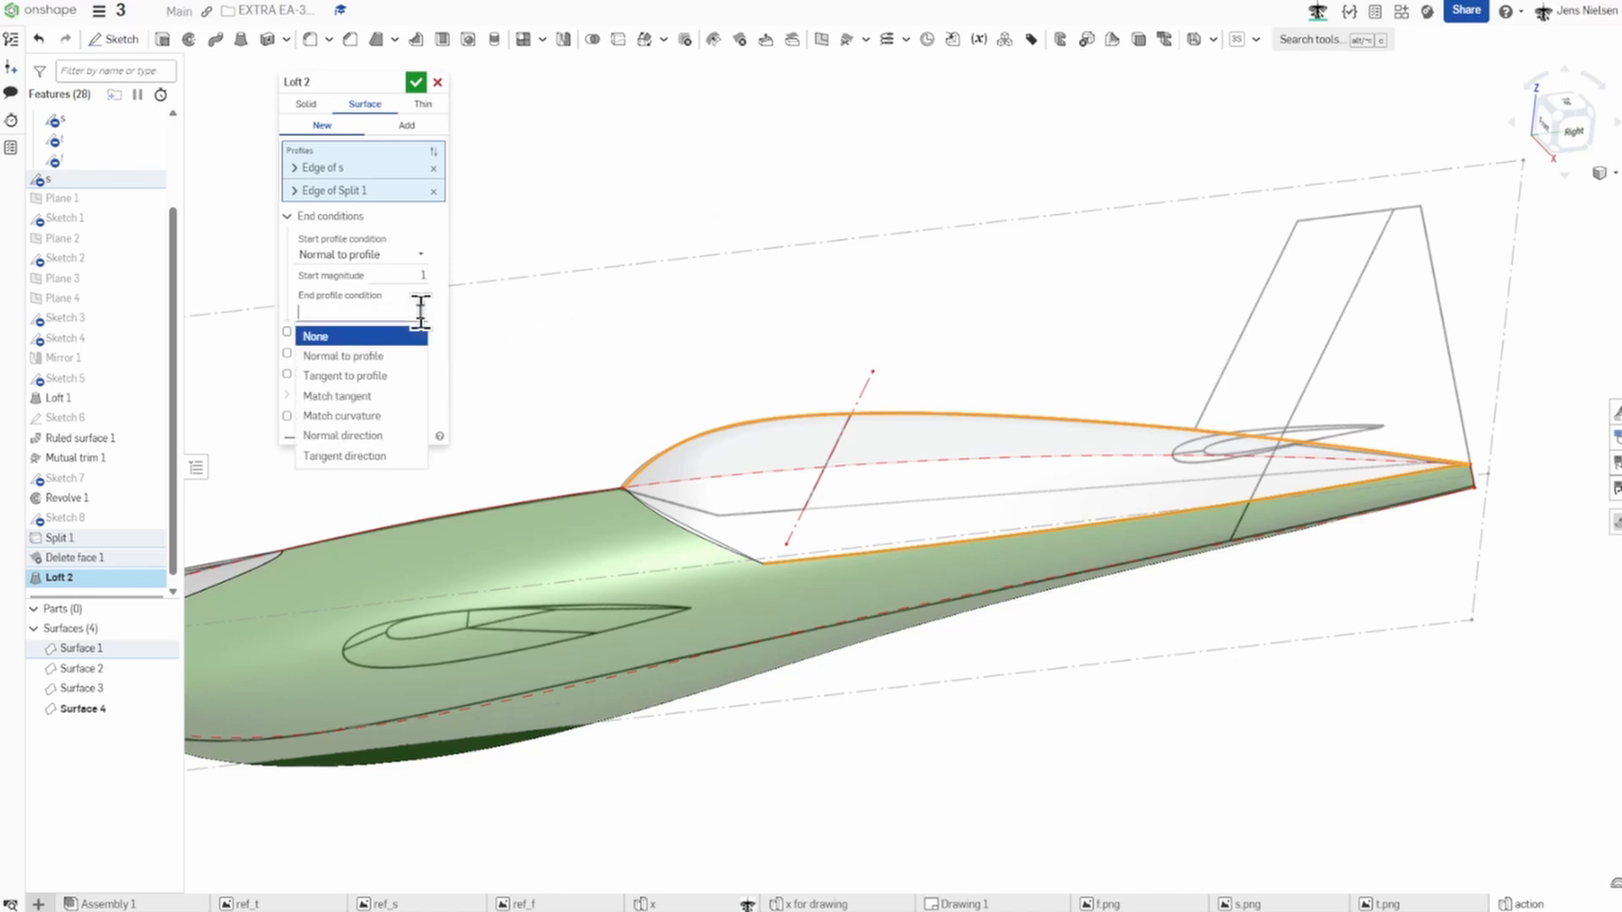
pyautogui.click(382, 397)
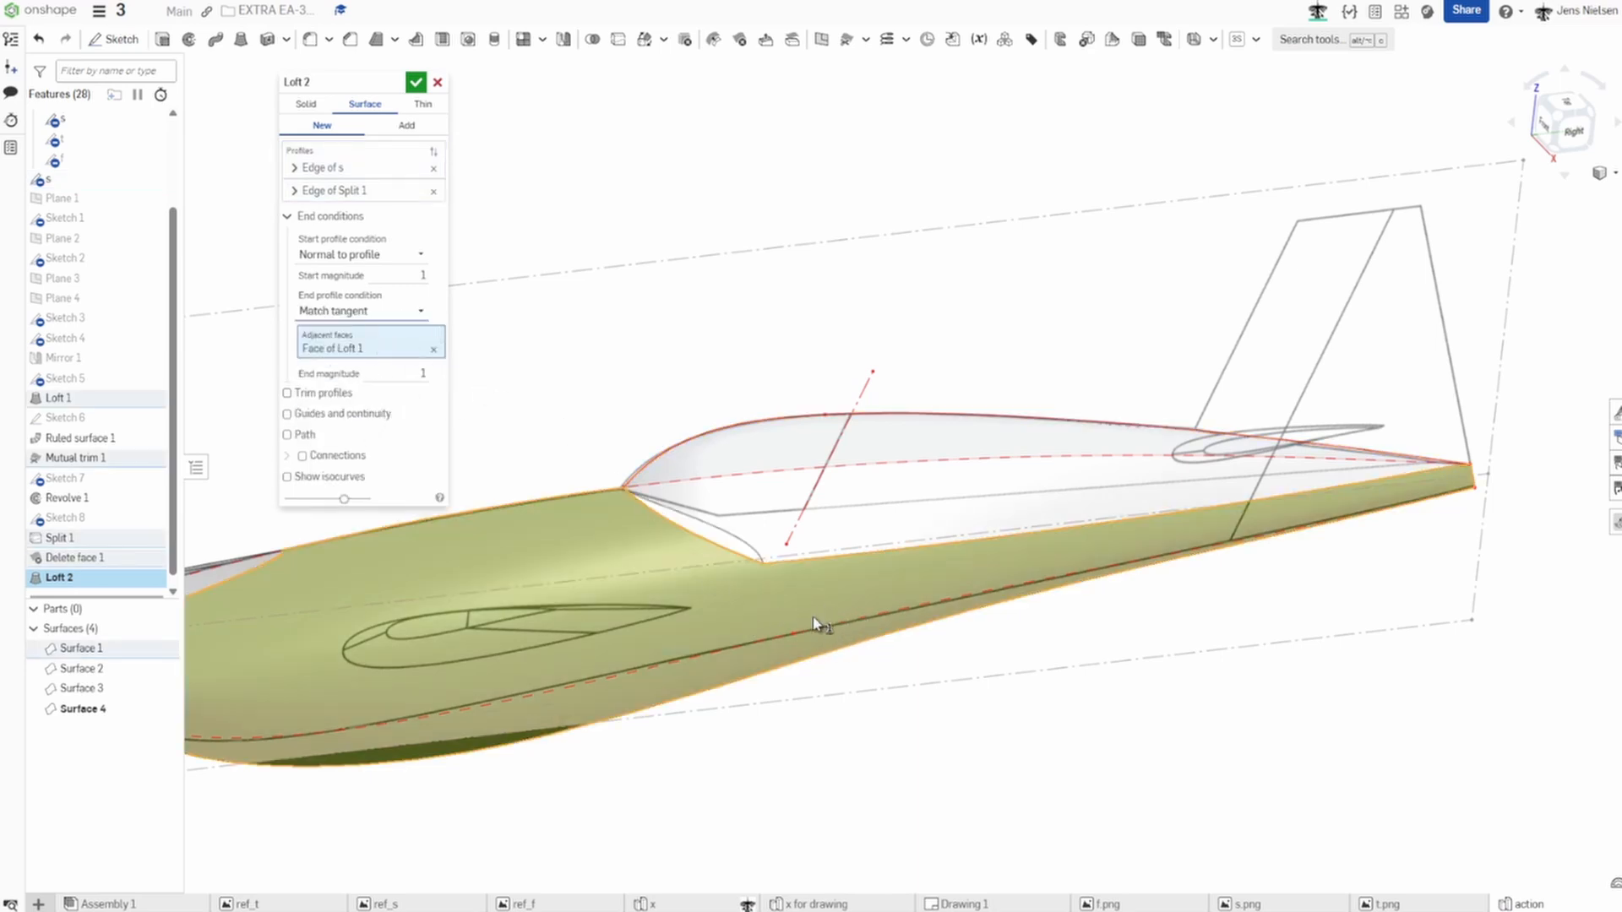
pyautogui.click(288, 414)
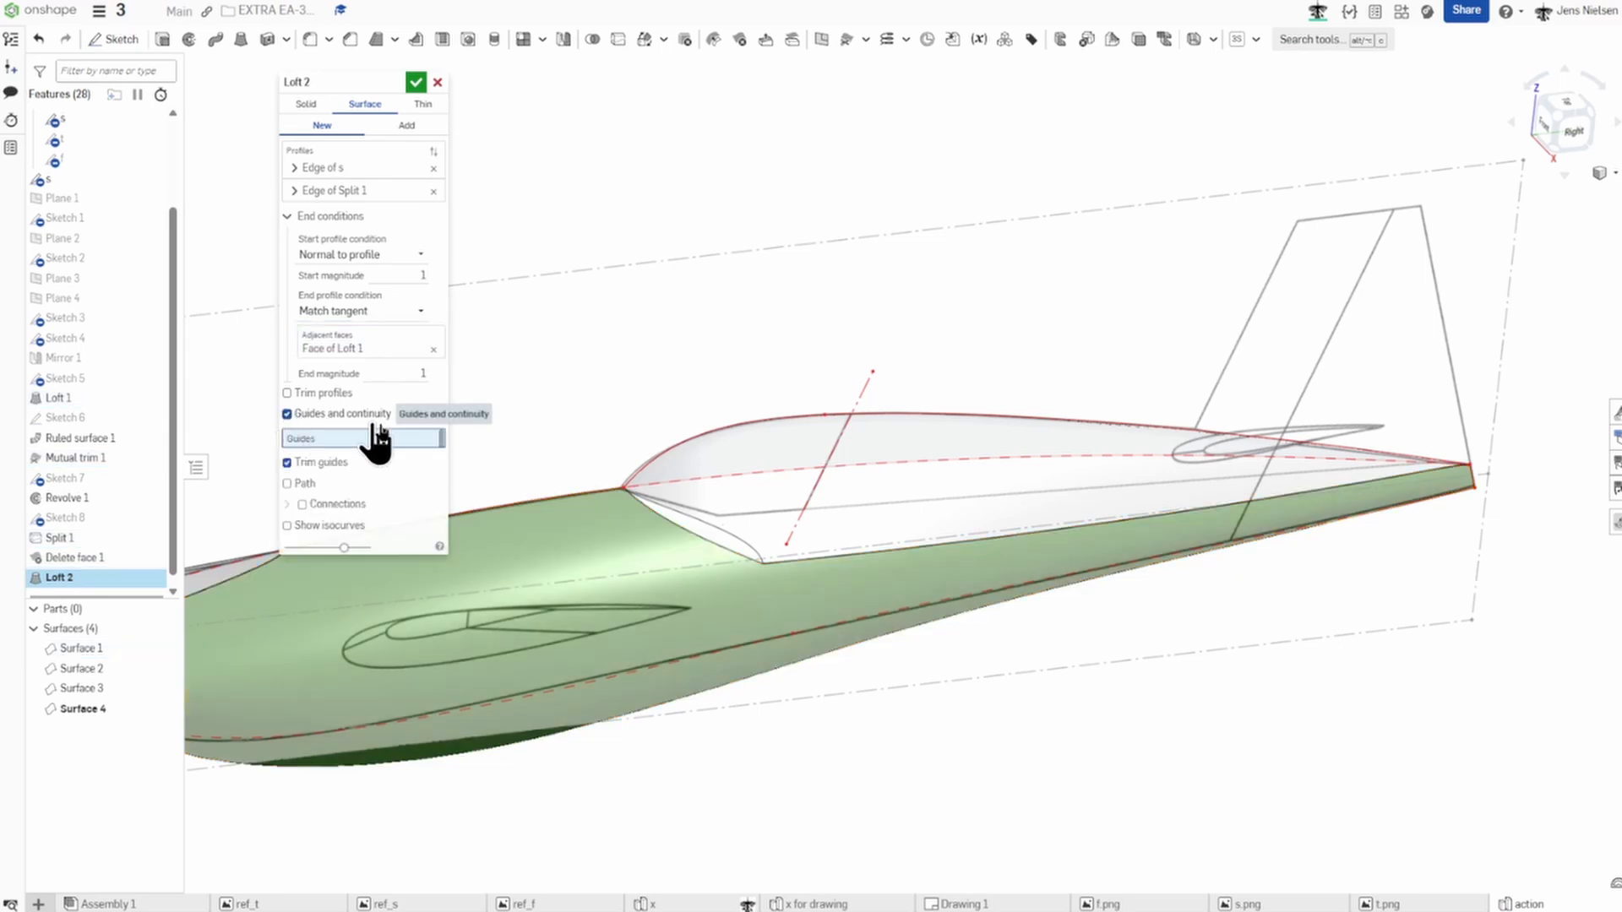
pyautogui.click(660, 513)
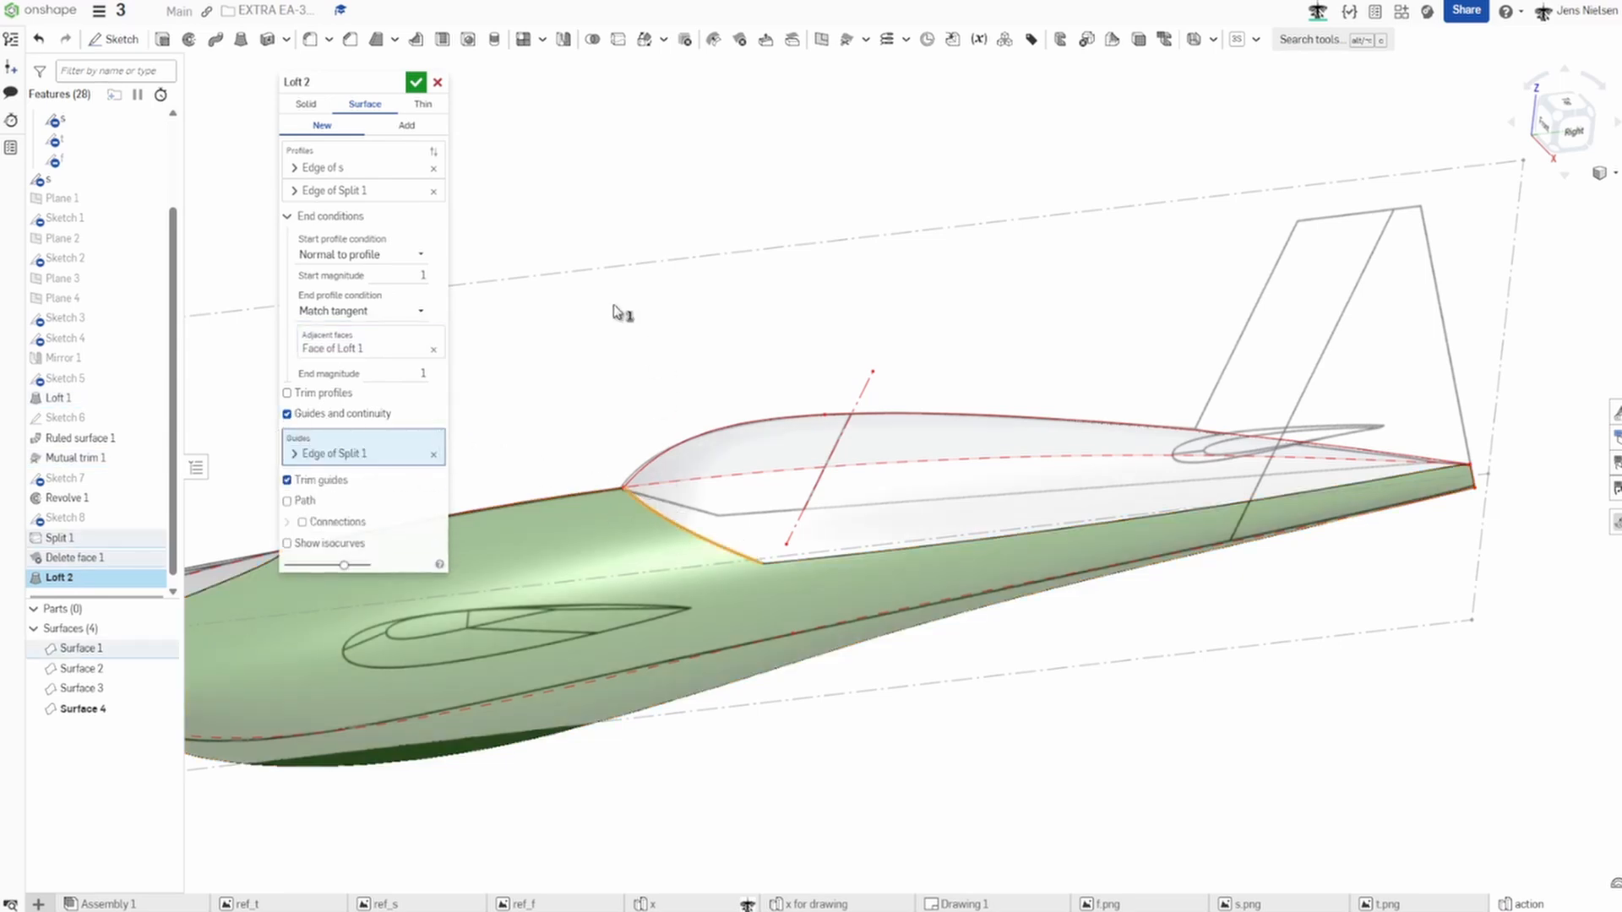
pyautogui.click(416, 82)
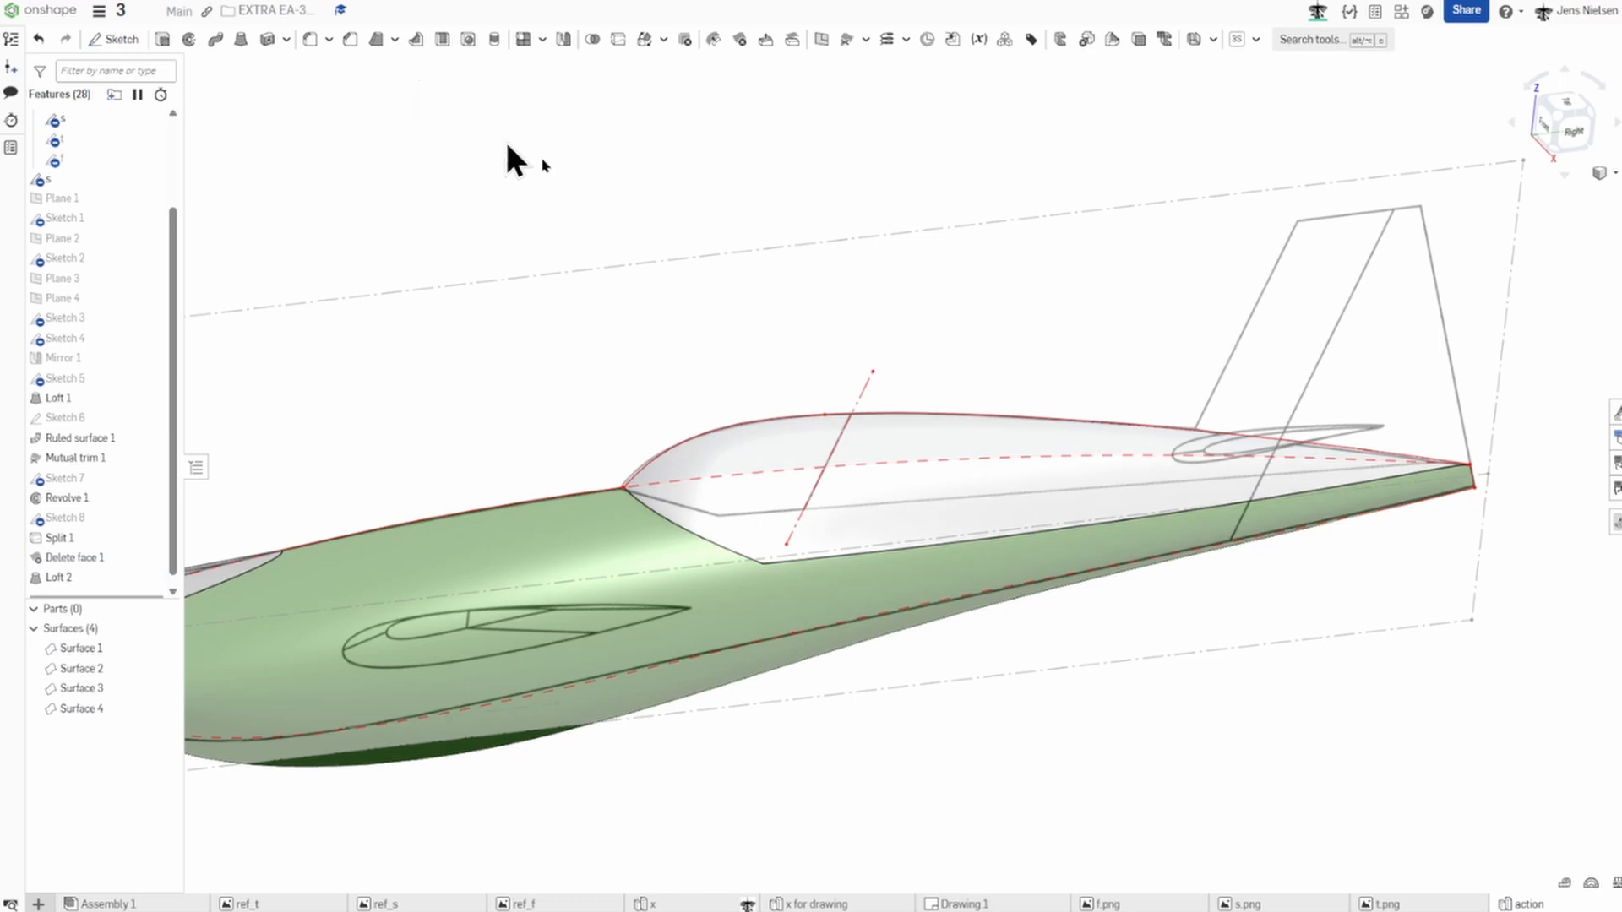
# Create a Line angle plane at 90 degrees through the slanted construction line of sketch s that crosses the canopy.
pyautogui.moveTo(507, 145); pyautogui.dragTo(1168, 539, button='right')
pyautogui.scroll(5, 798, 488)
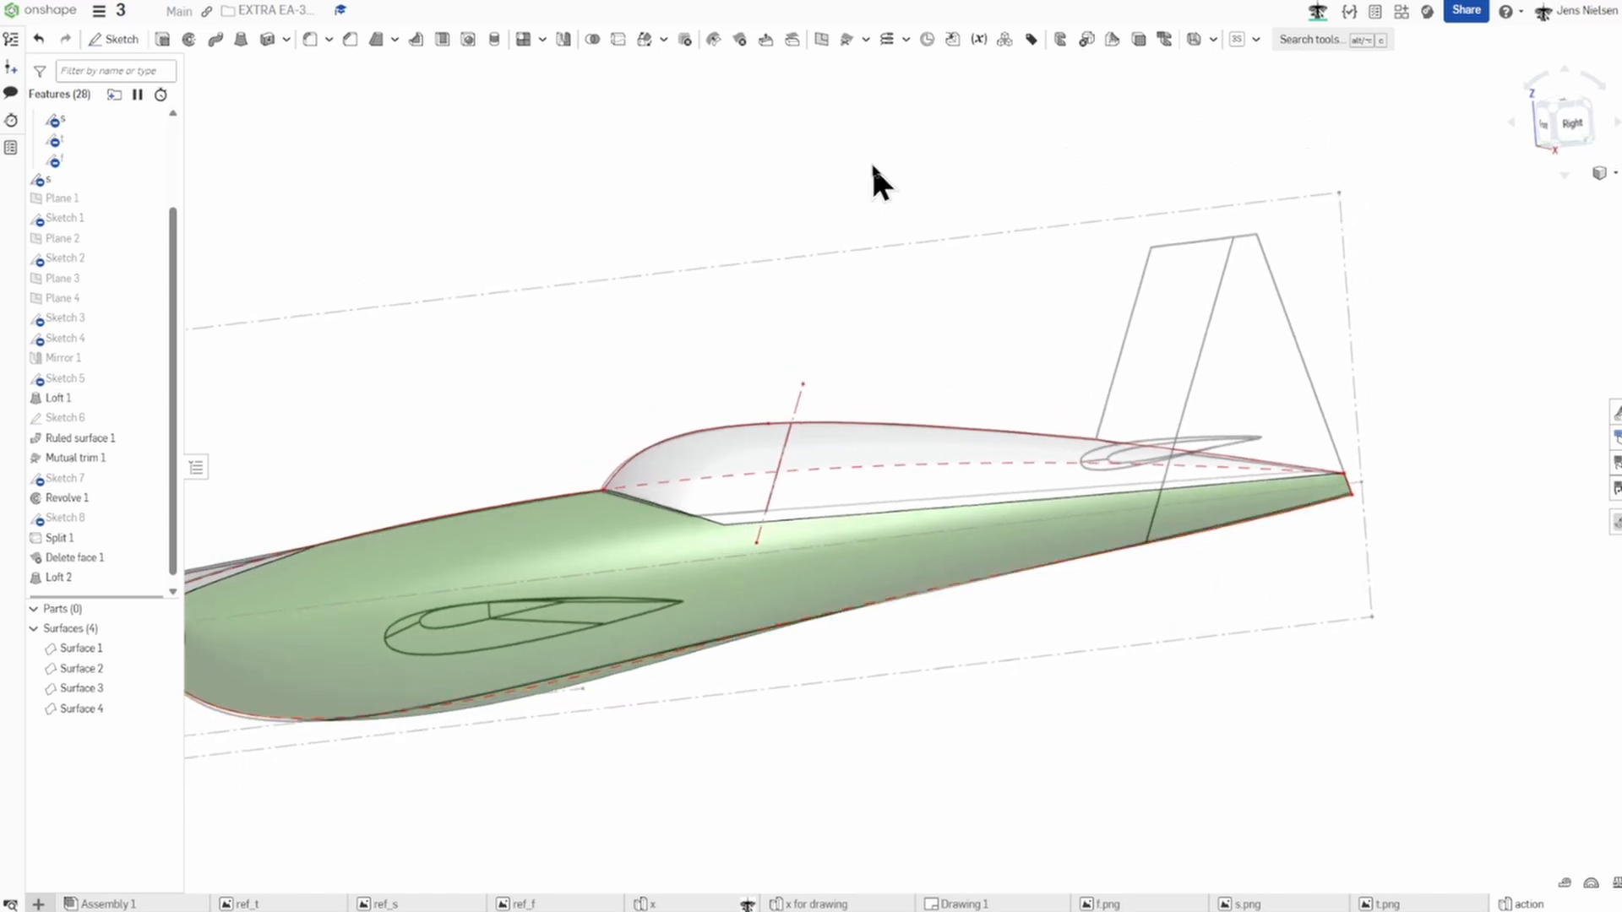
pyautogui.click(821, 39)
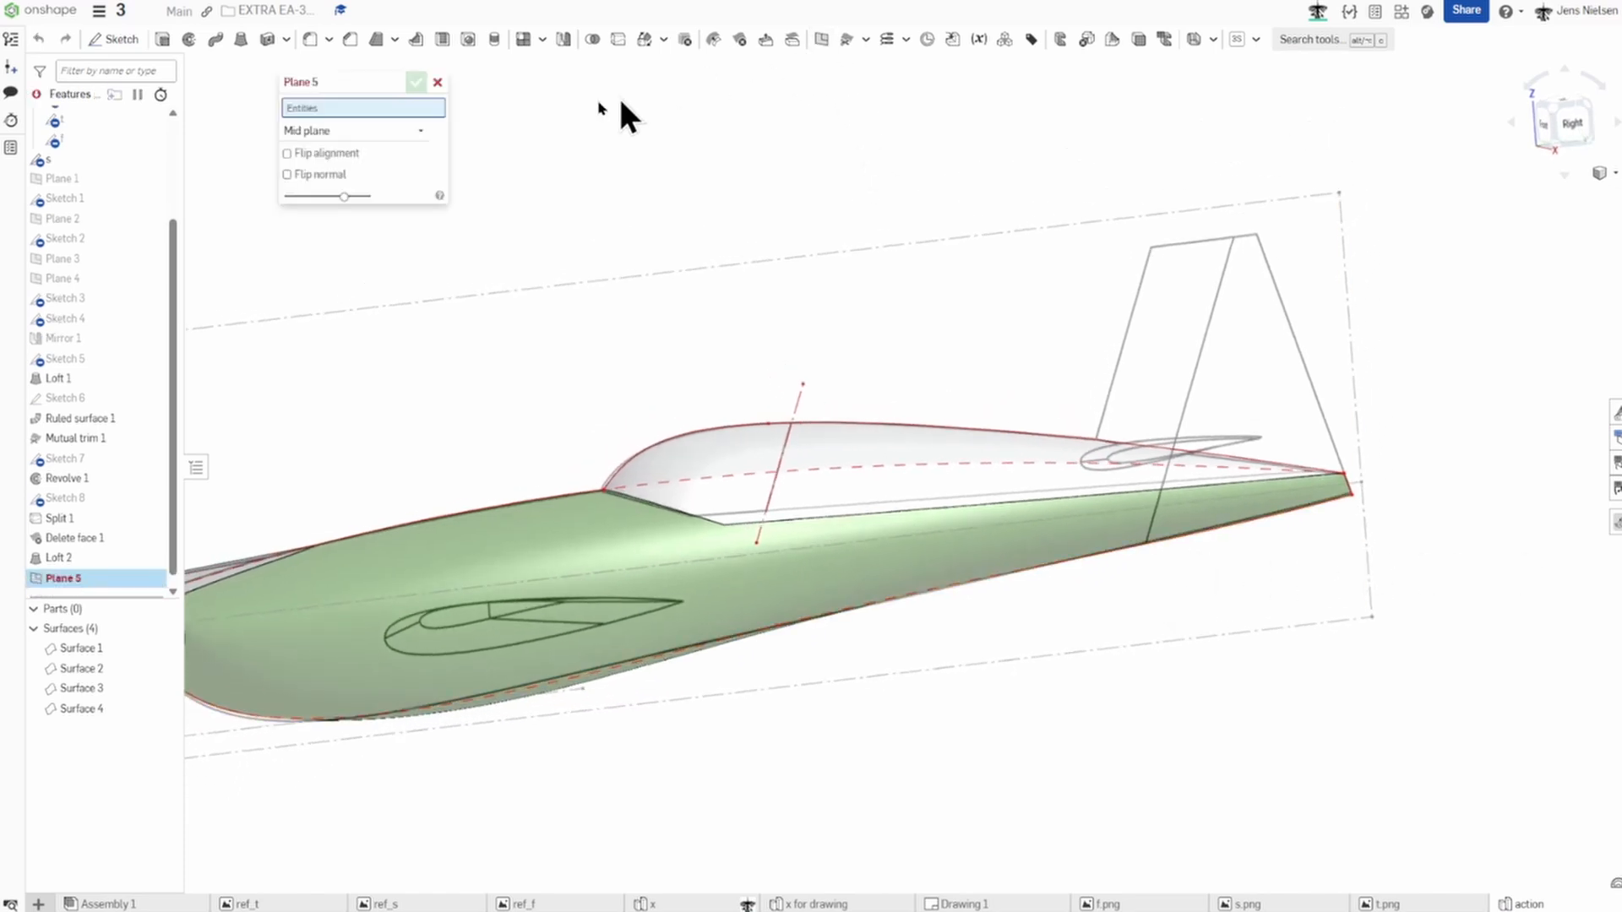
pyautogui.click(422, 134)
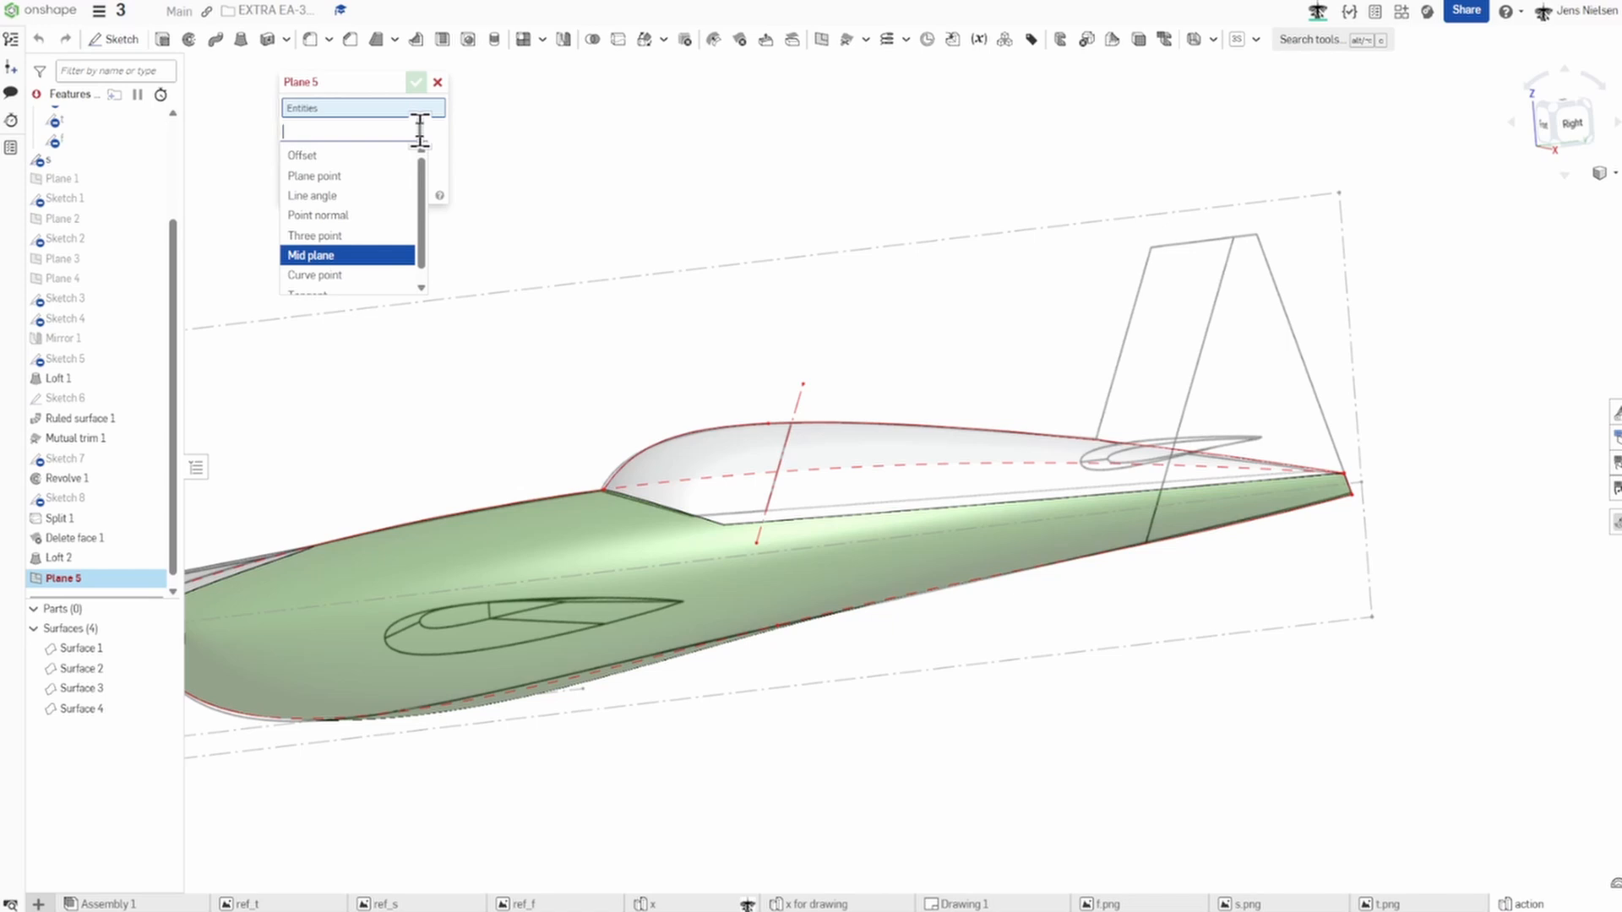
pyautogui.click(336, 195)
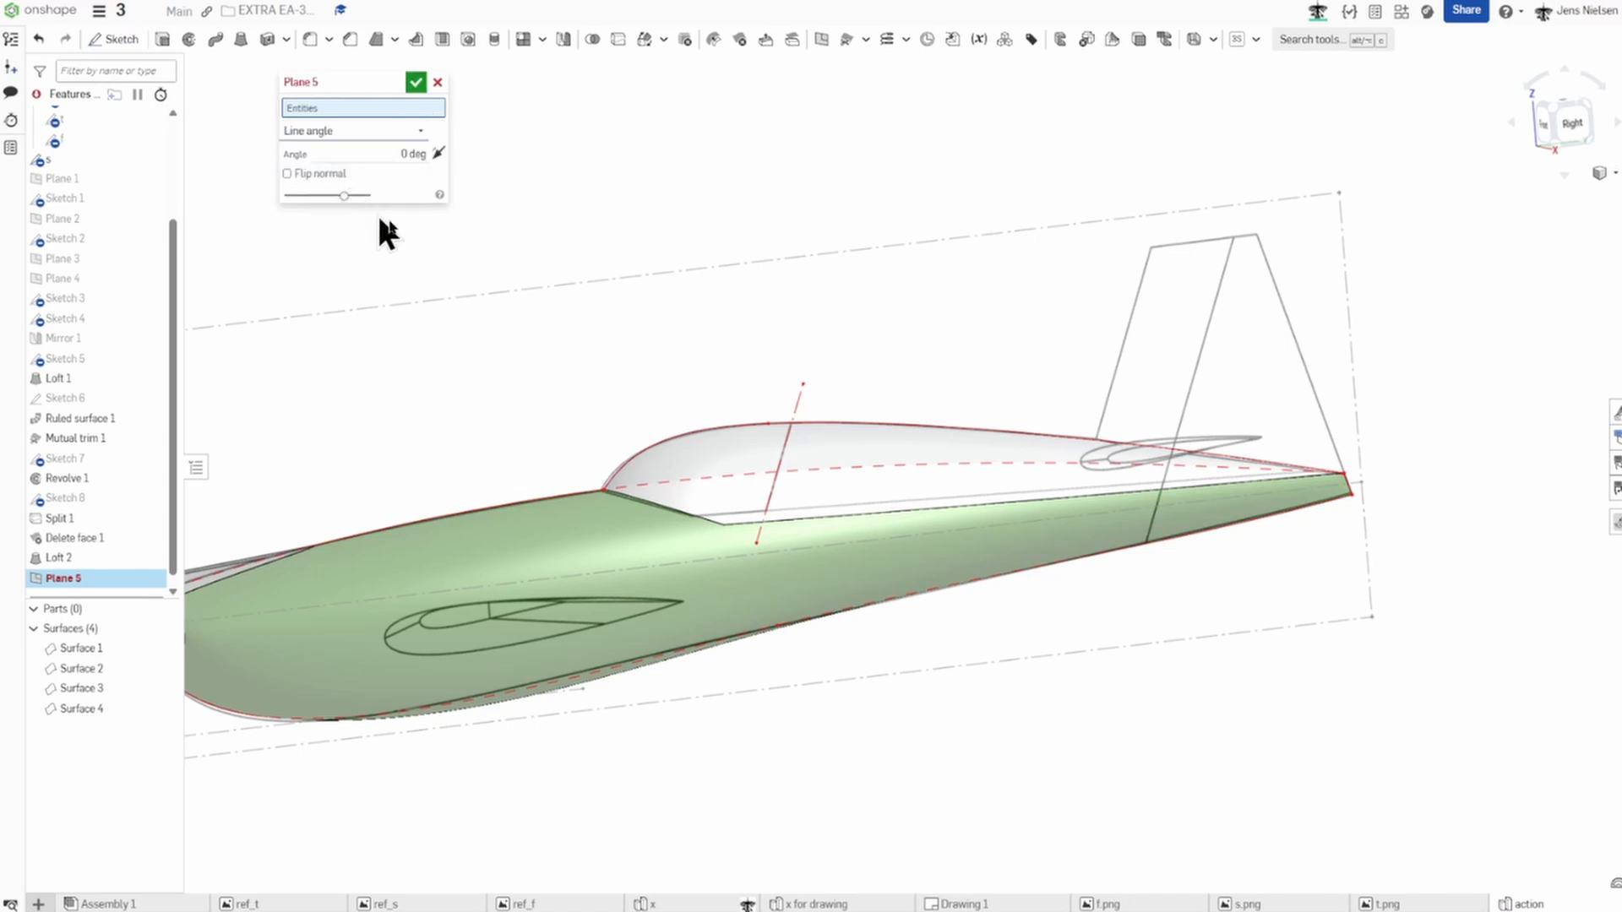
pyautogui.click(794, 402)
pyautogui.moveTo(804, 314); pyautogui.dragTo(528, 243, button='right')
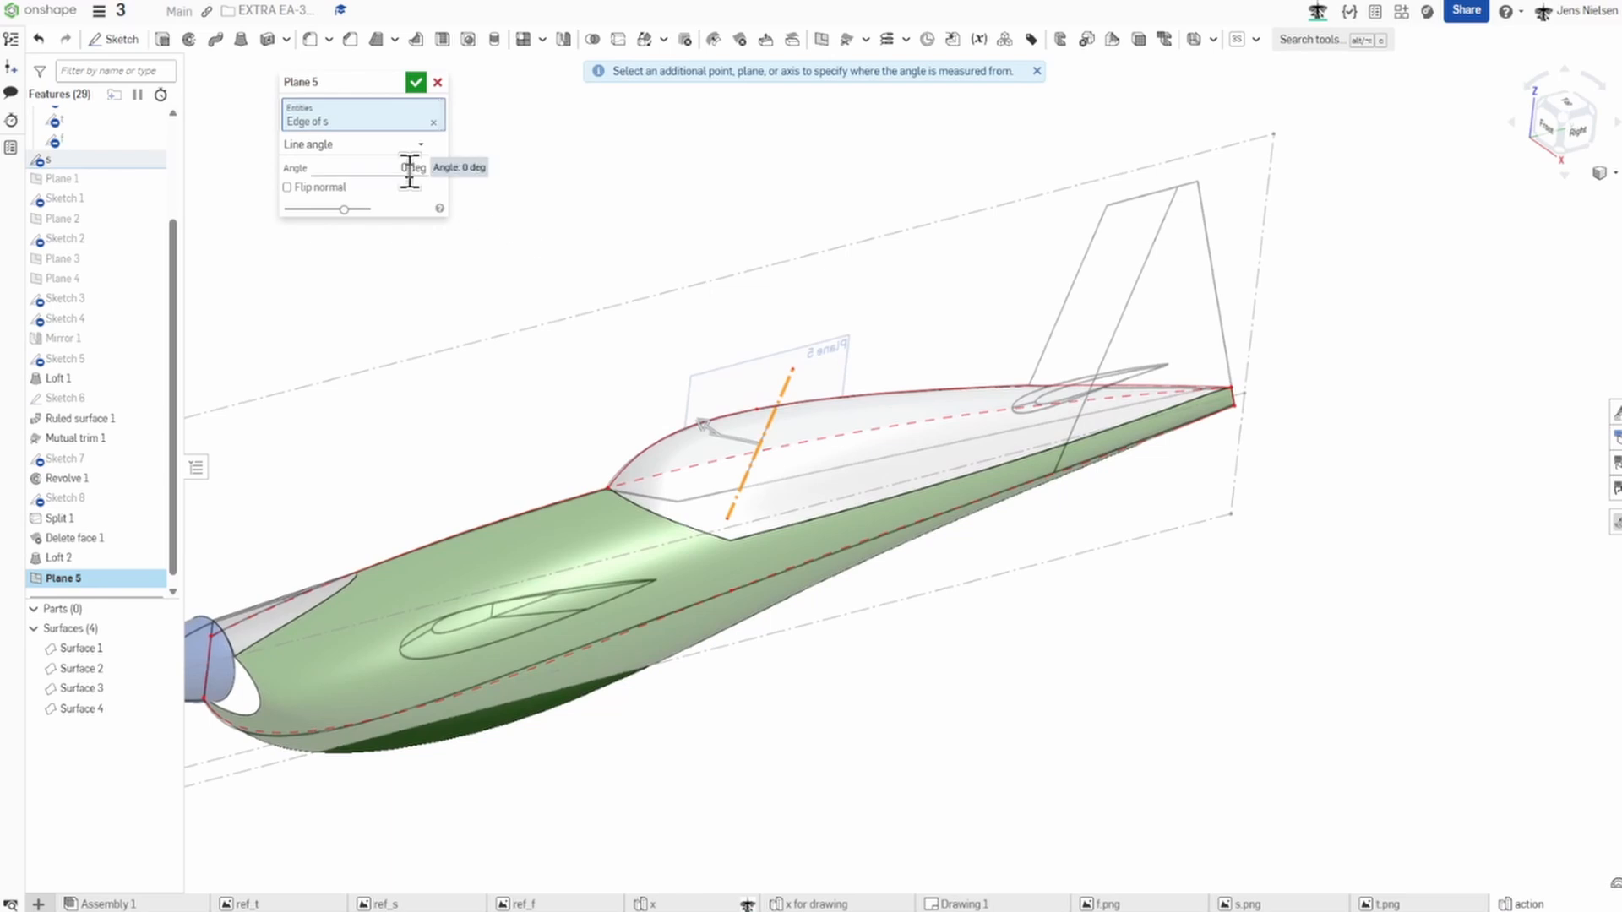
pyautogui.click(412, 168)
pyautogui.write('90')
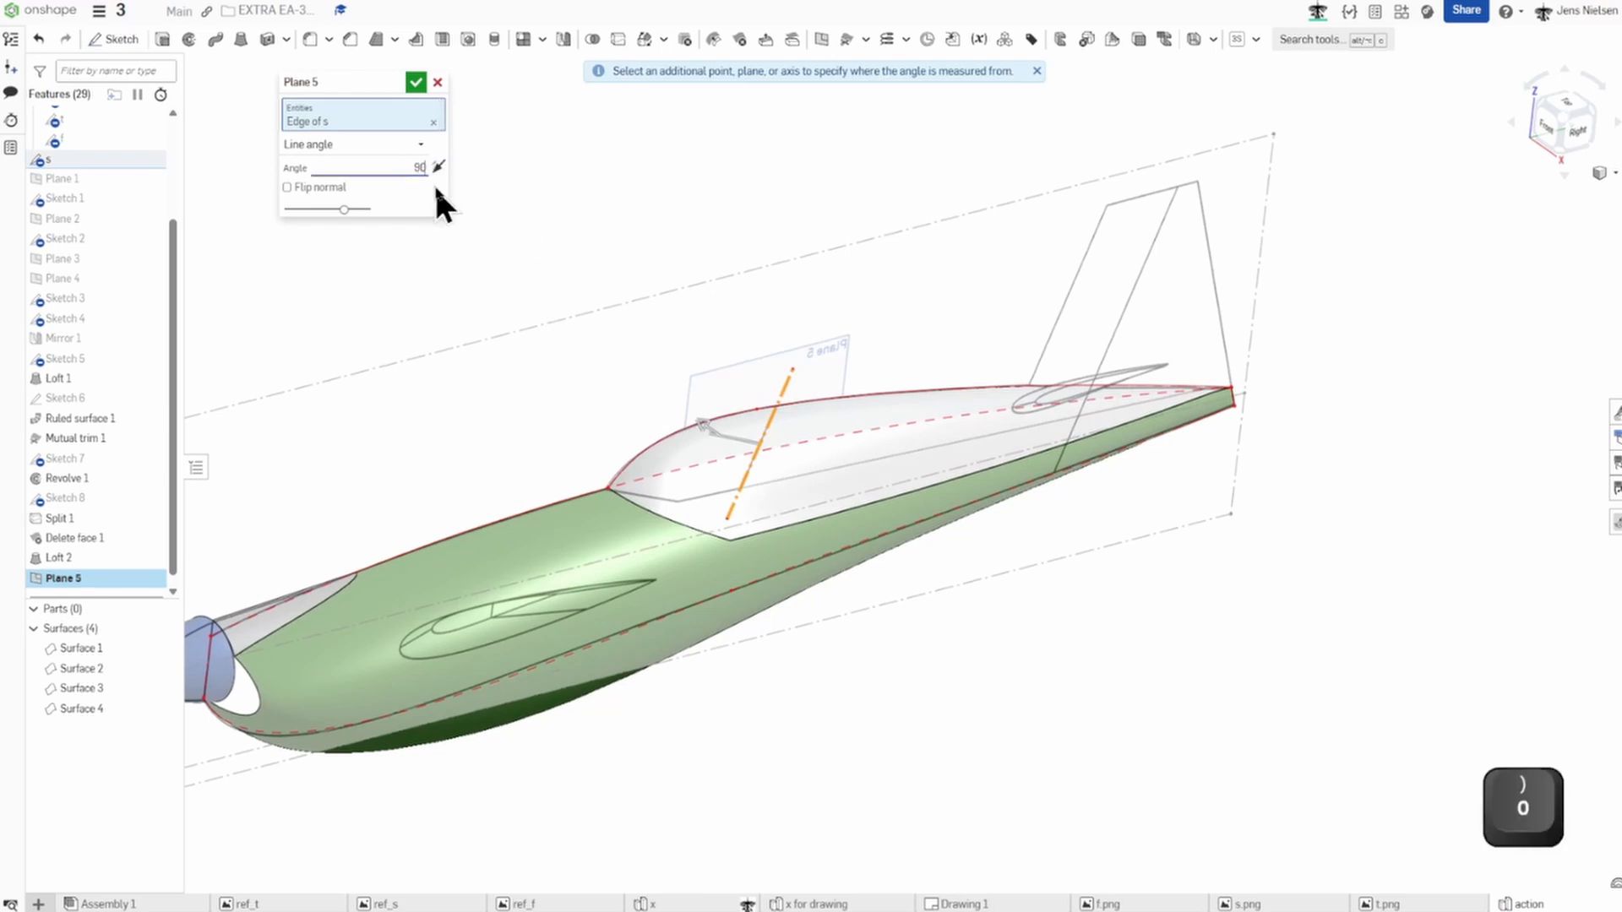
pyautogui.press('Tab')
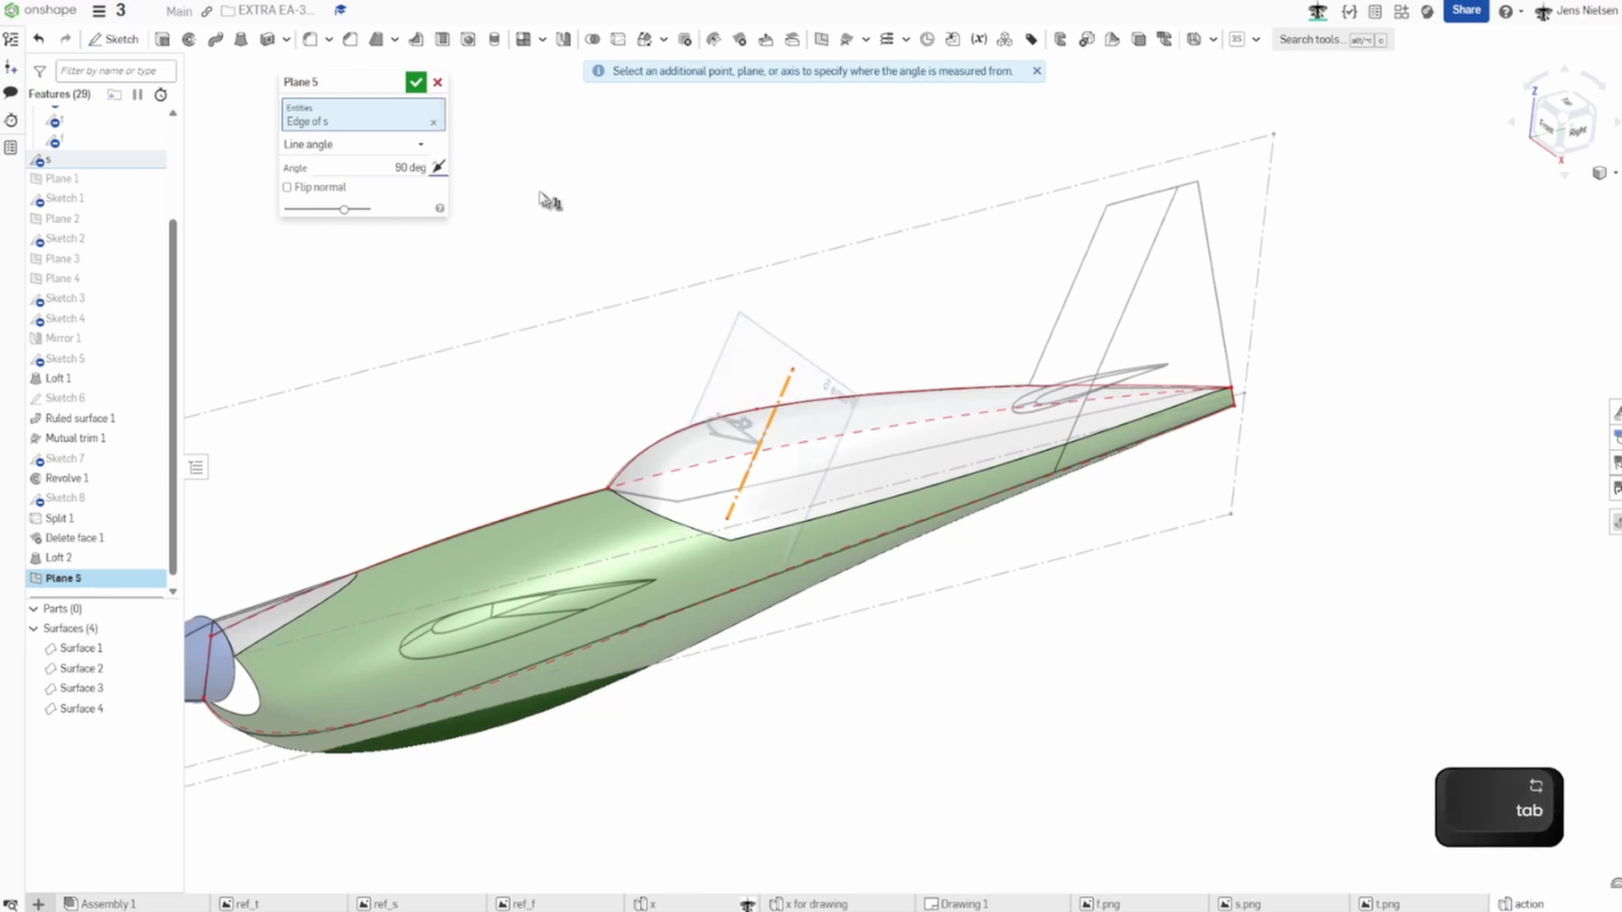
pyautogui.click(415, 83)
# Split the lofted canopy surface with the new slanted plane, keeping both sides.
pyautogui.click(592, 40)
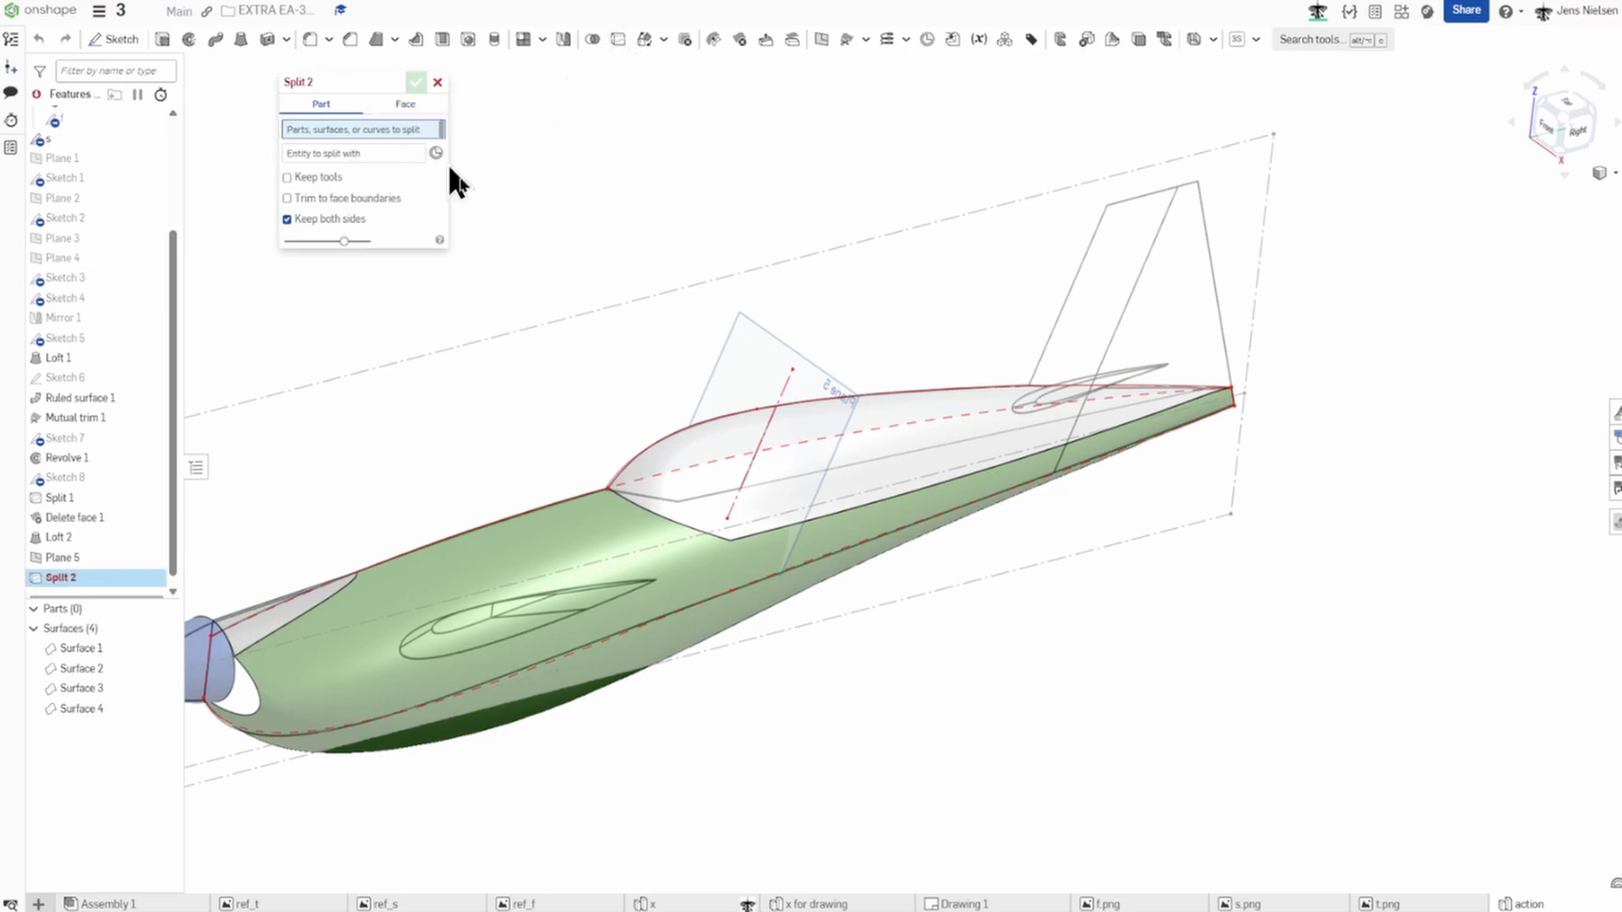
pyautogui.click(719, 443)
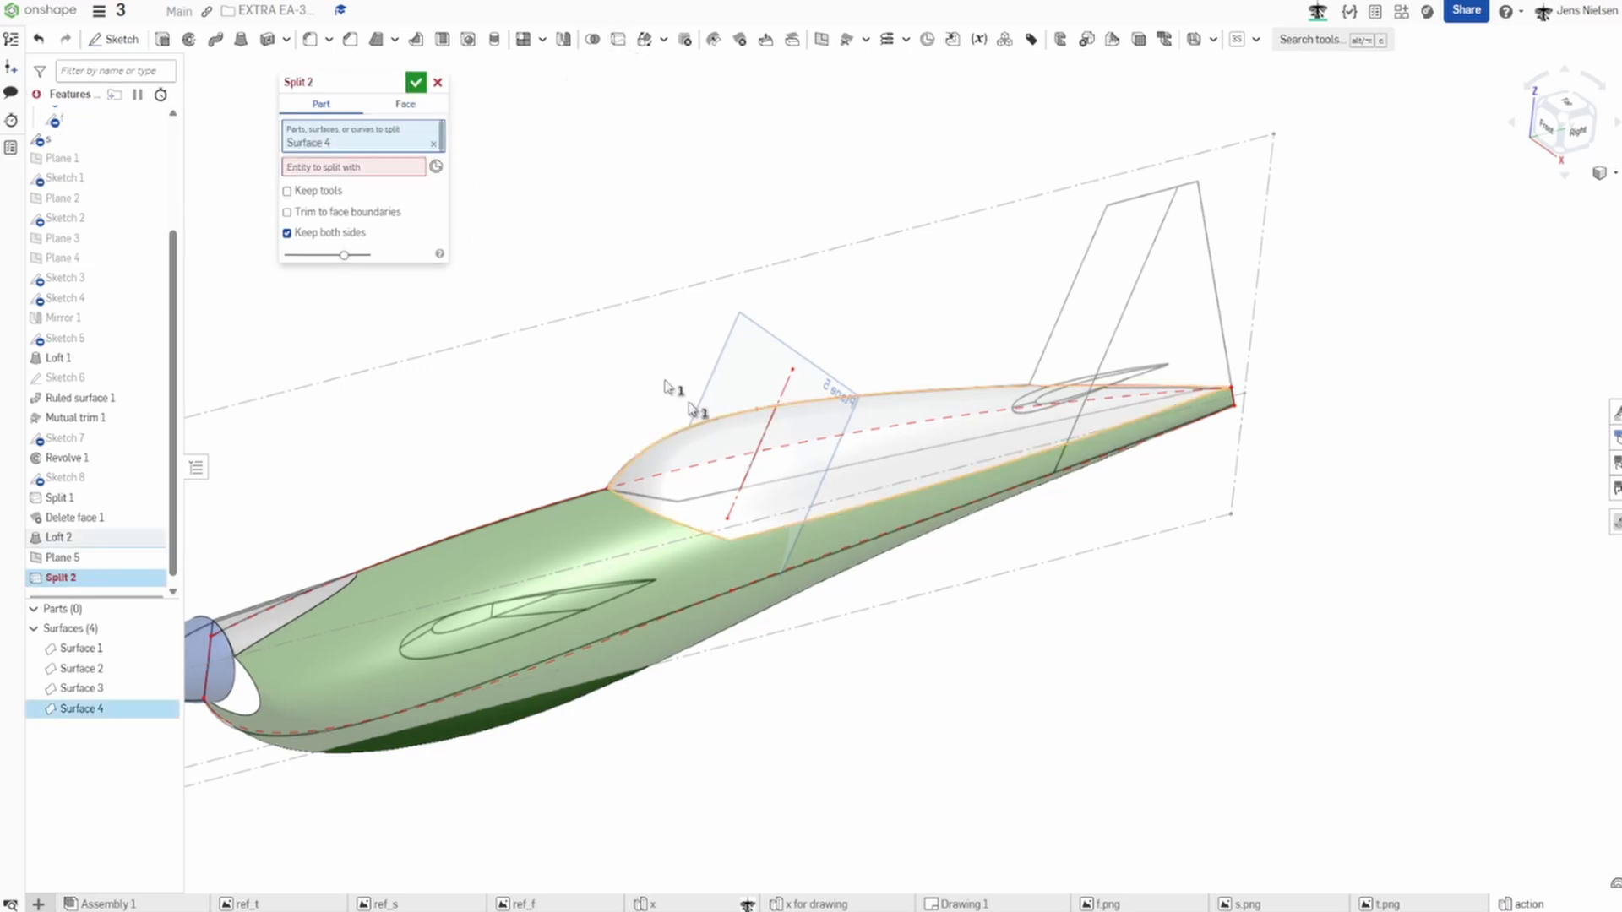
pyautogui.click(378, 169)
pyautogui.click(740, 360)
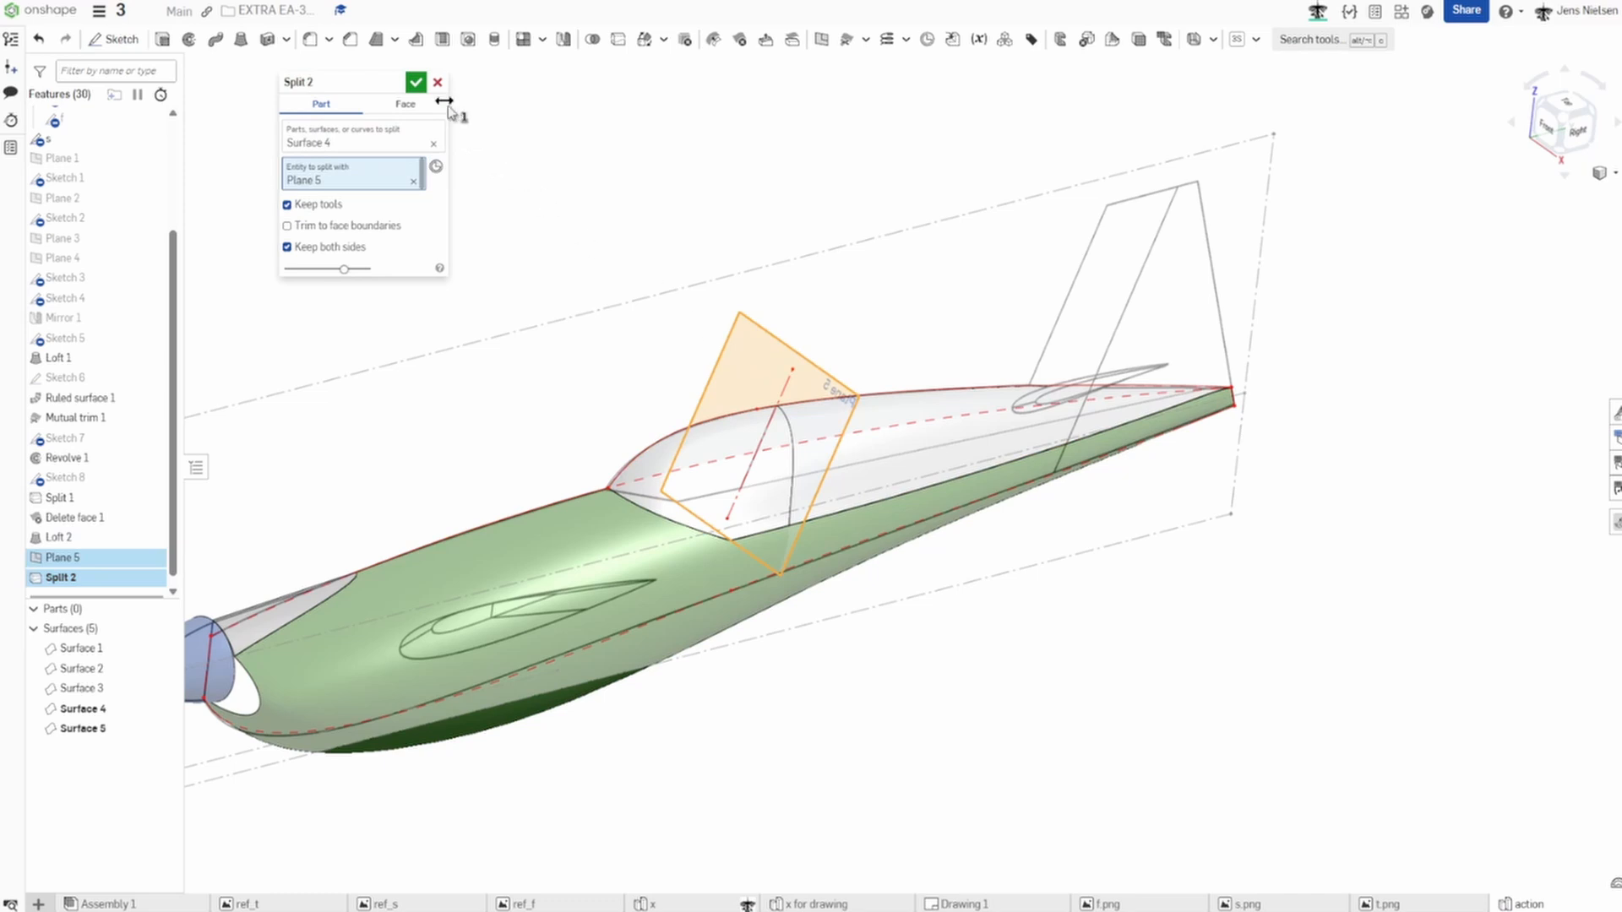
pyautogui.click(415, 82)
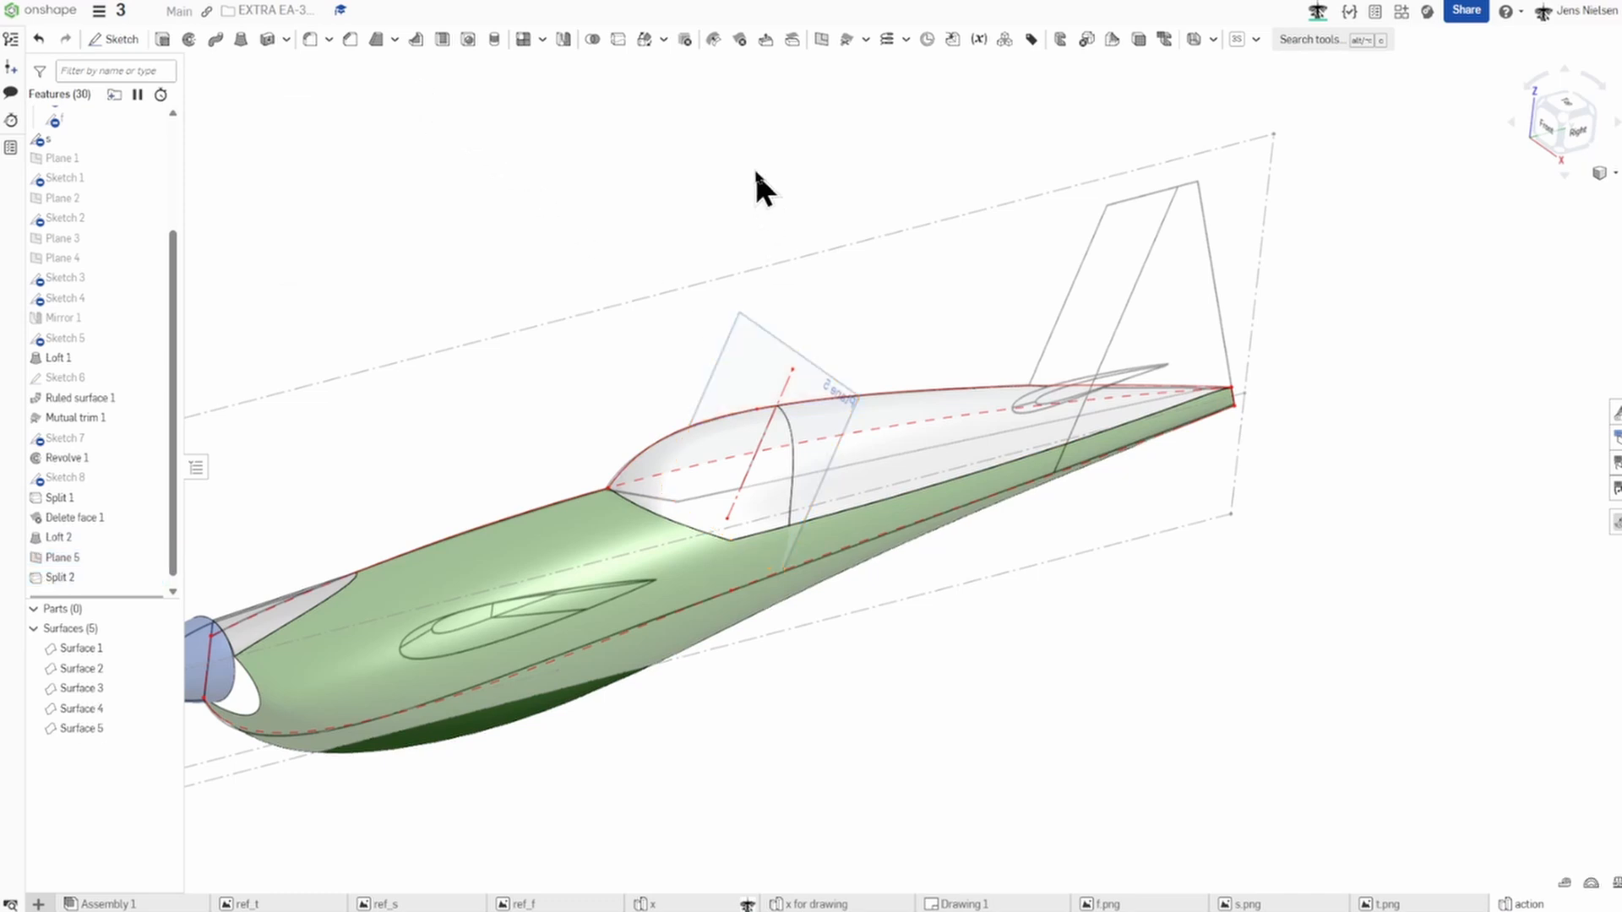
# Union the fuselage surface with the rear piece of the split canopy surface.
pyautogui.click(592, 38)
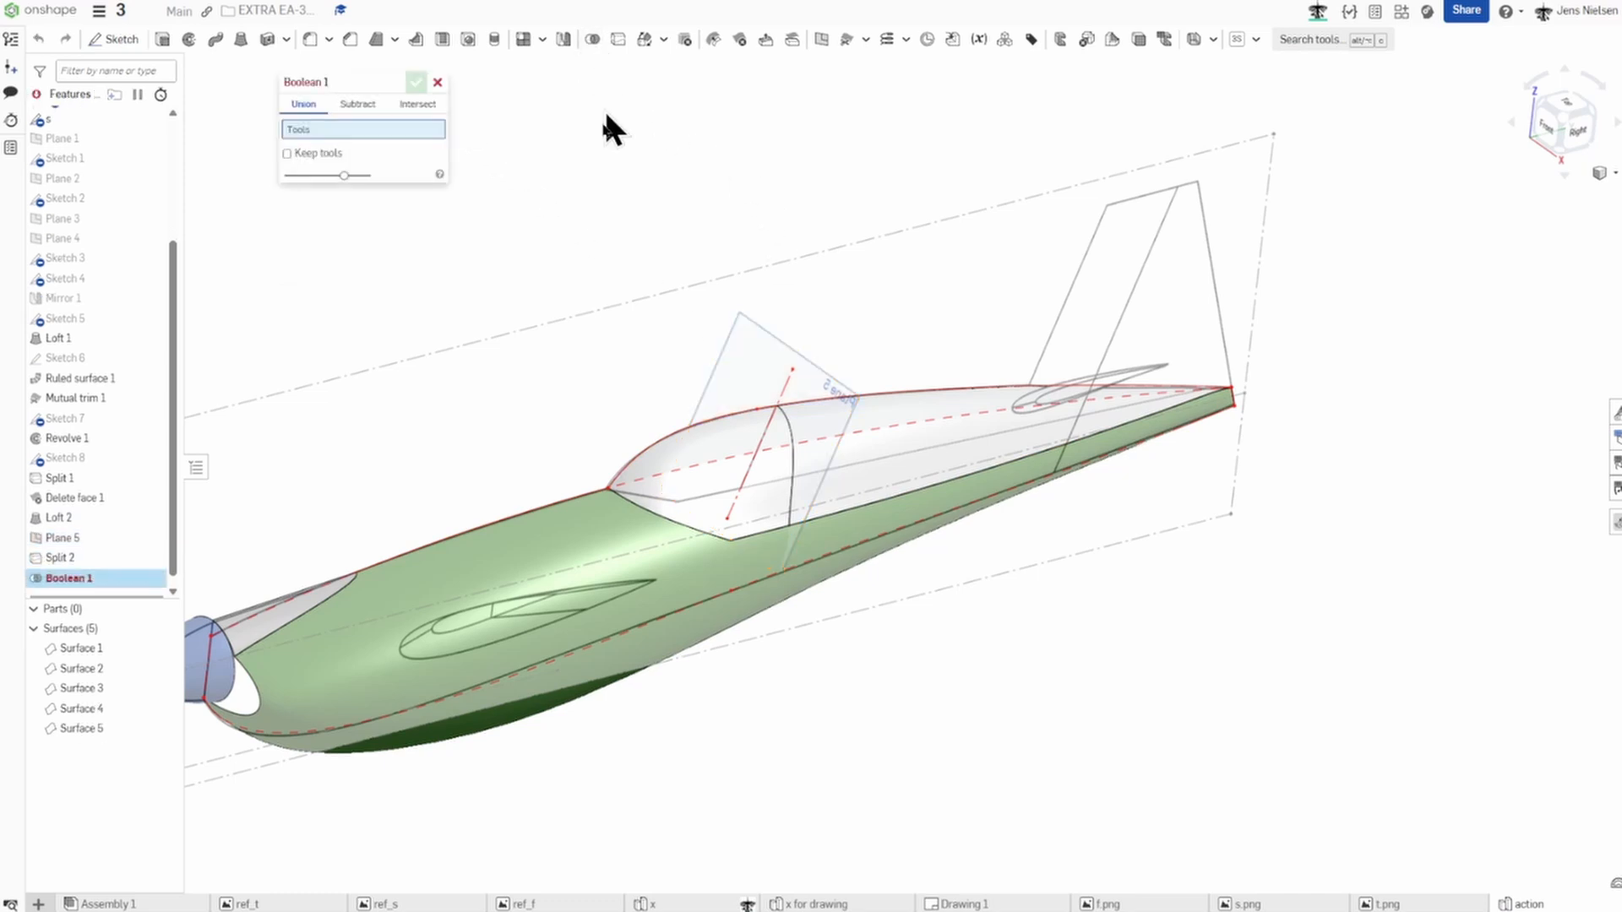
pyautogui.click(727, 583)
pyautogui.click(878, 483)
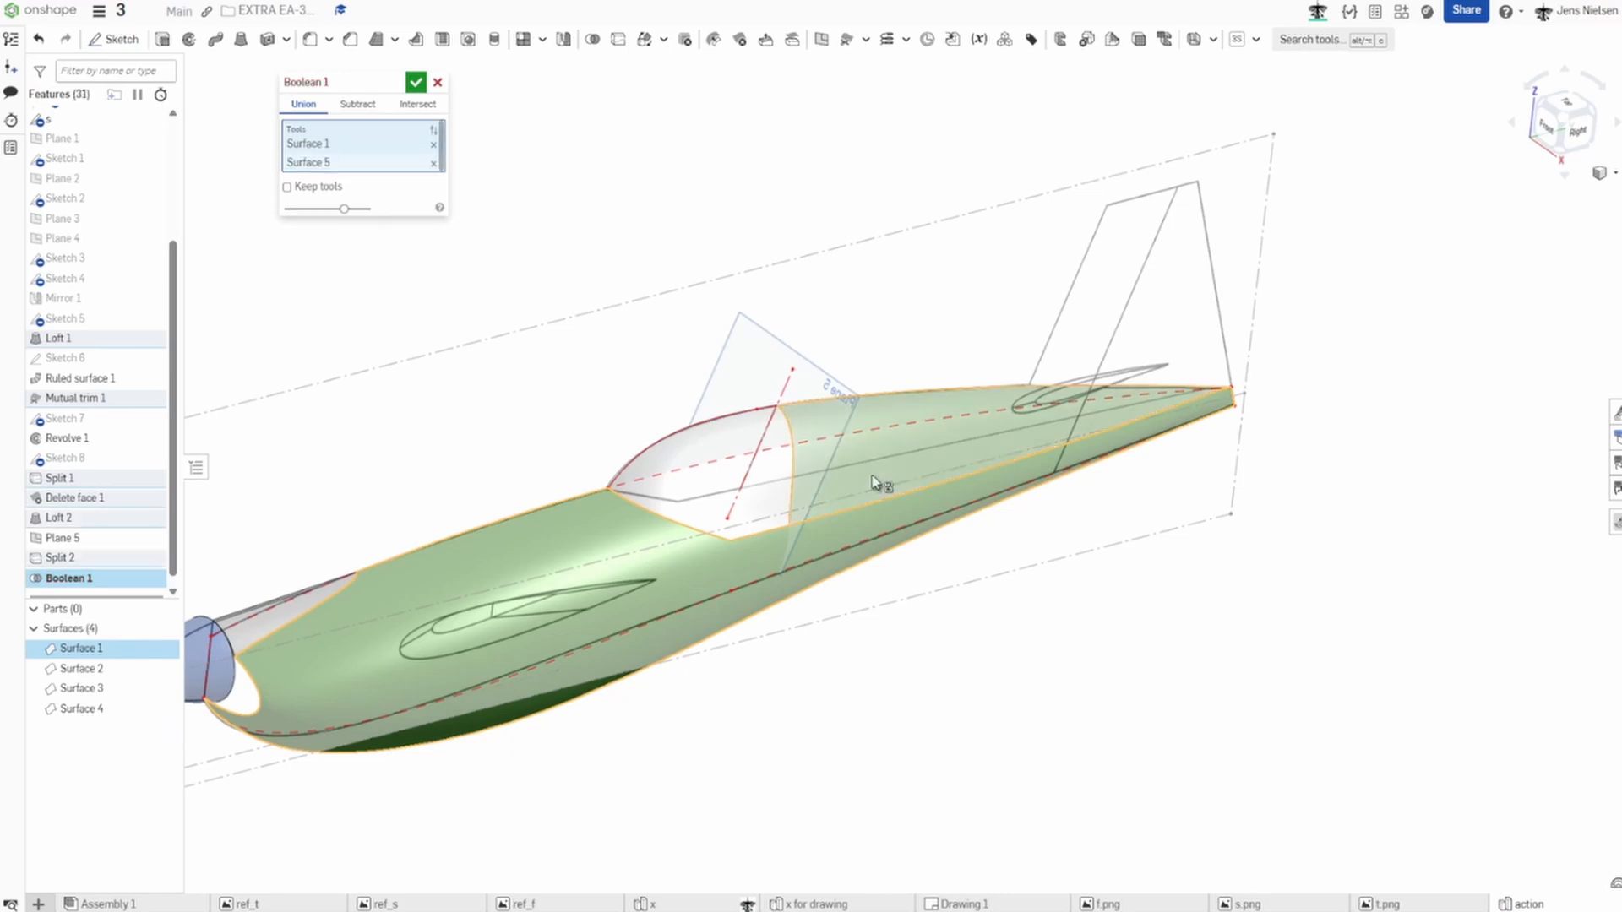
pyautogui.click(416, 82)
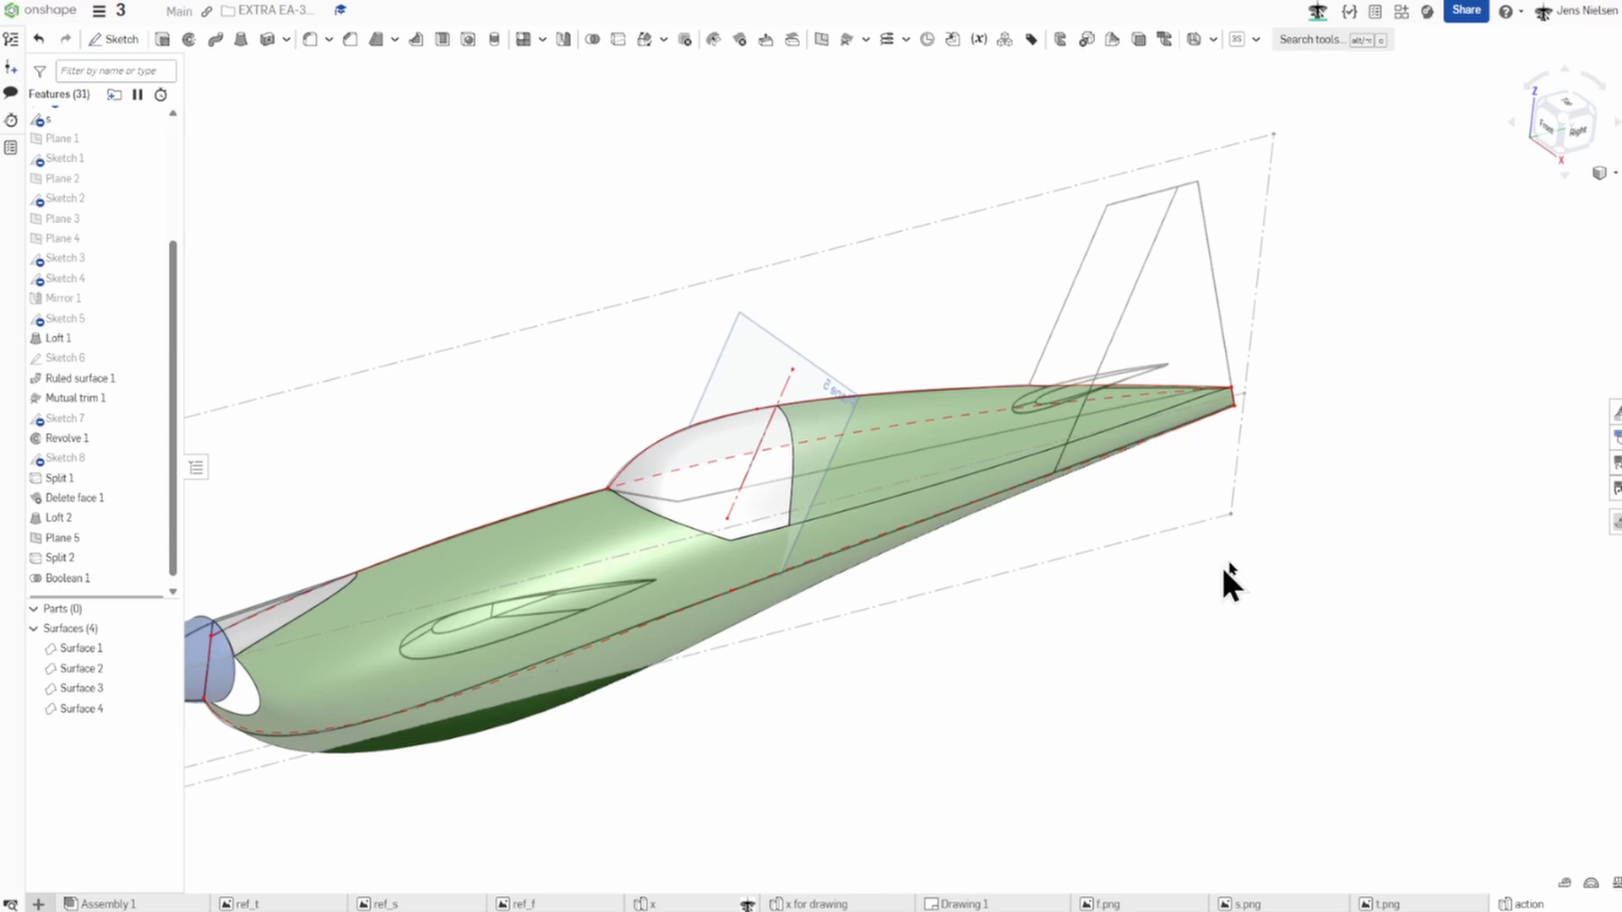
# Sketch a closed four-line fin outline on the Right plane over the reference fin, with a leading edge about 1085 long and a base ending at the tail.
pyautogui.moveTo(1299, 424); pyautogui.dragTo(1384, 539, button='right')
pyautogui.scroll(3, 1382, 536)
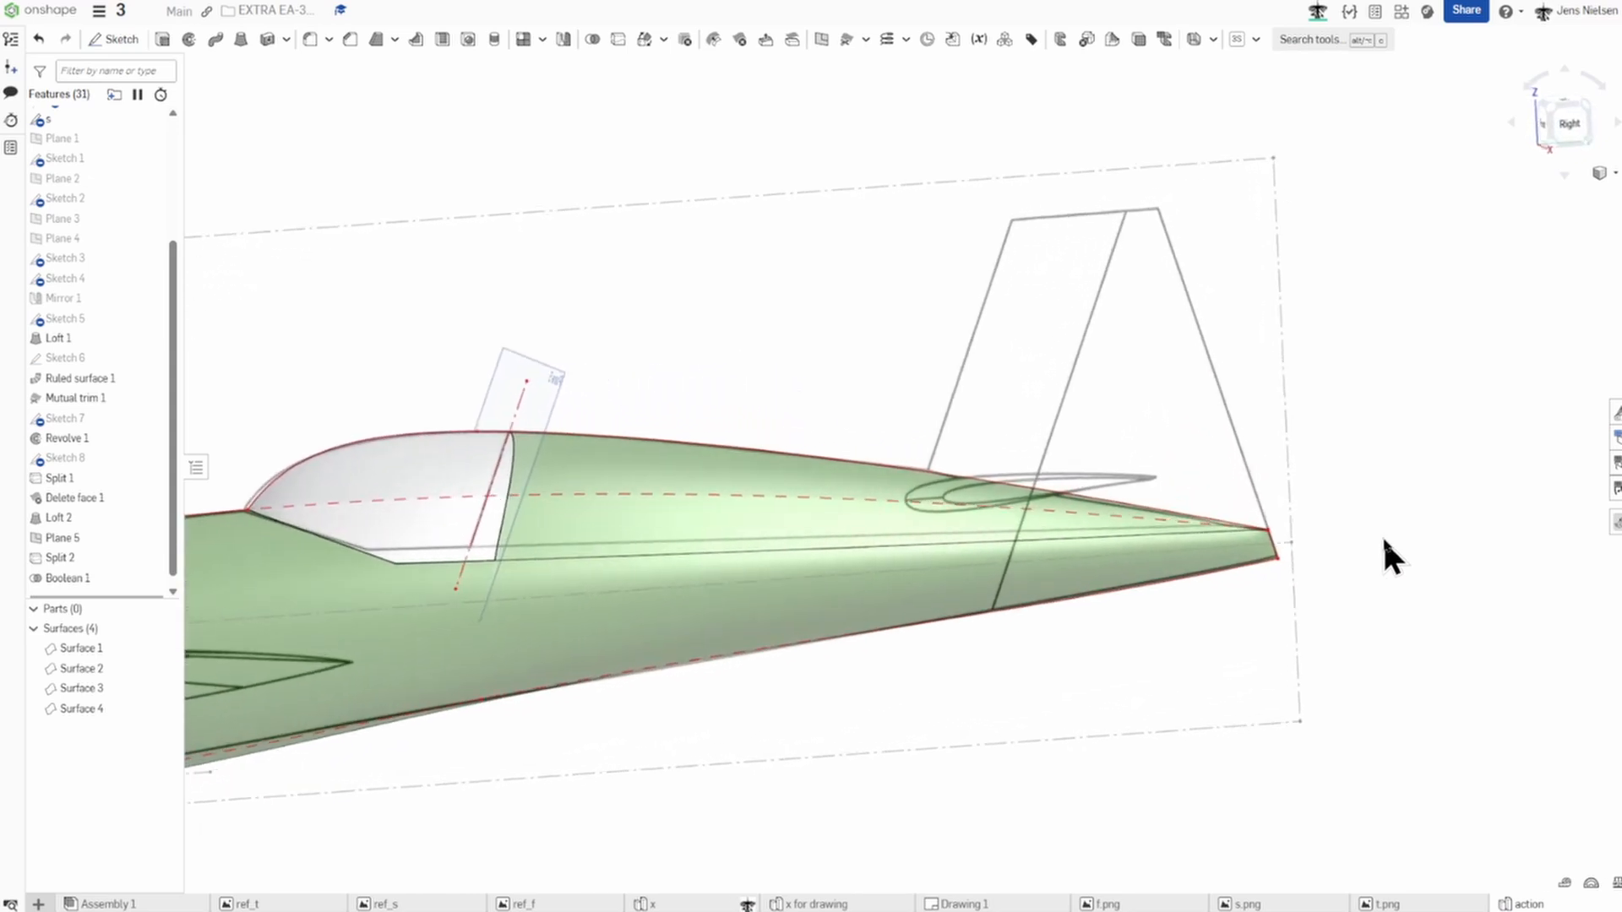
pyautogui.press('s')
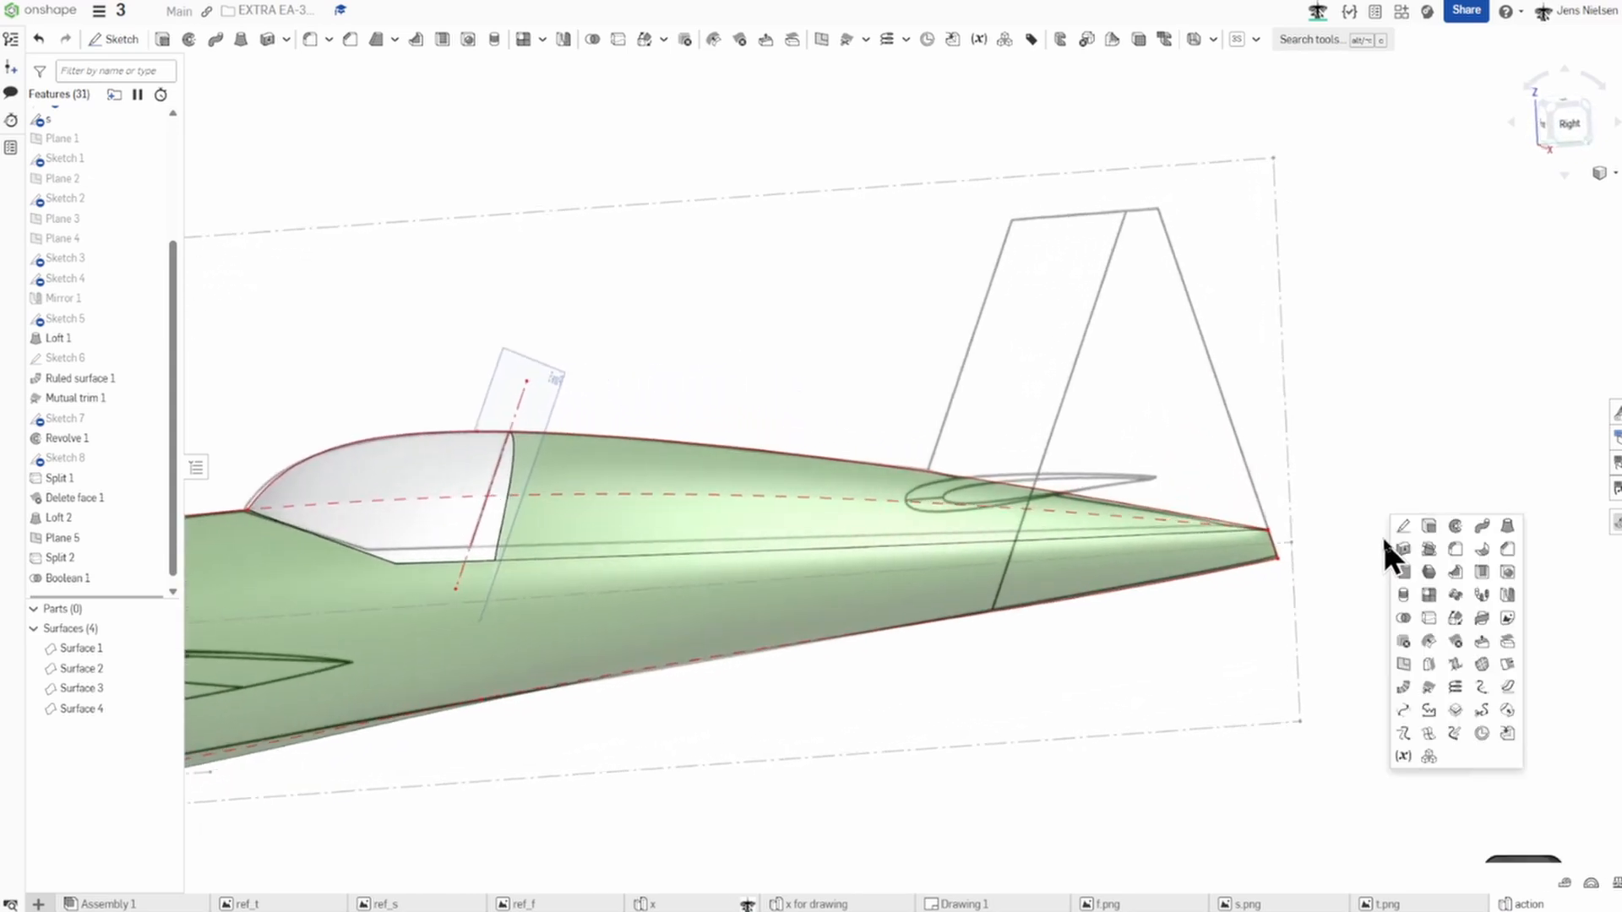
pyautogui.click(1404, 525)
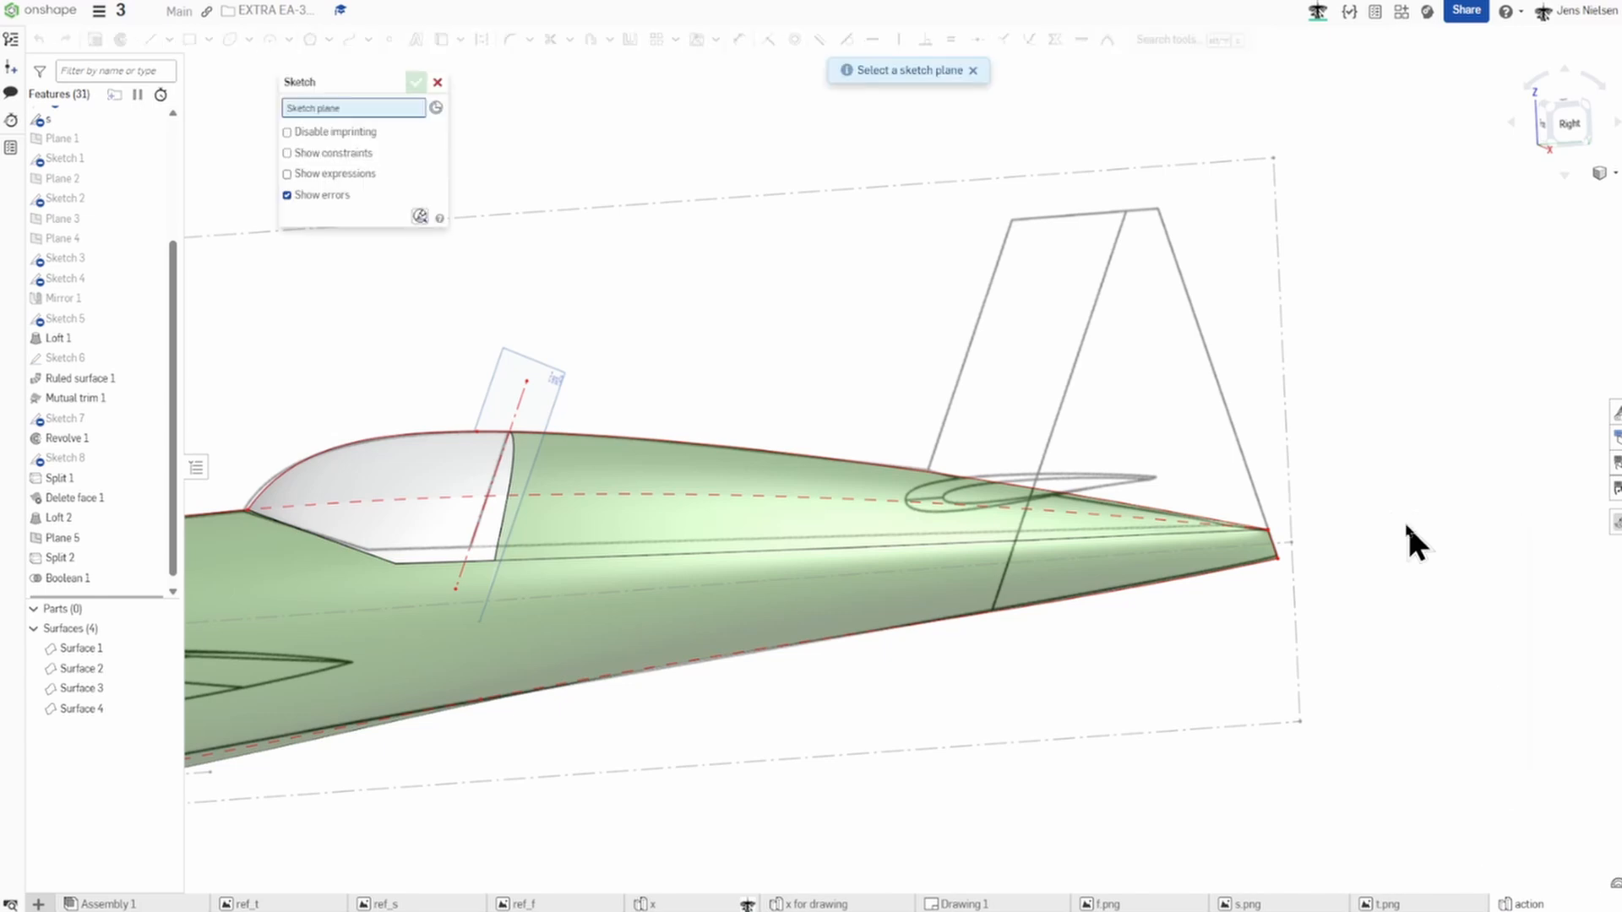
pyautogui.moveTo(176, 277); pyautogui.dragTo(175, 120)
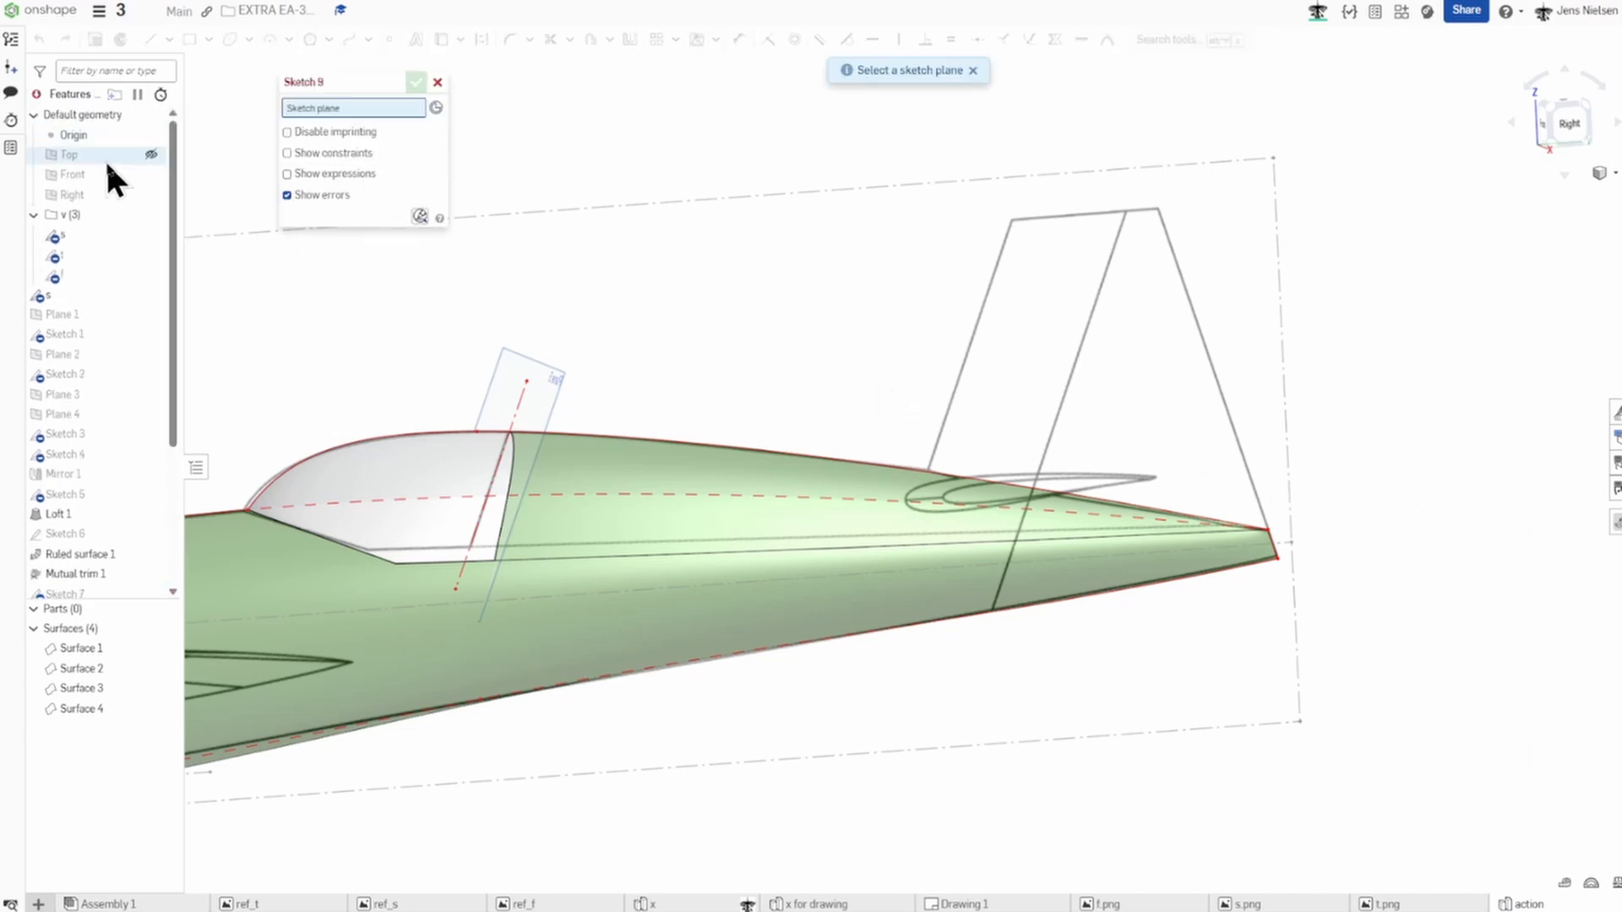
pyautogui.click(88, 194)
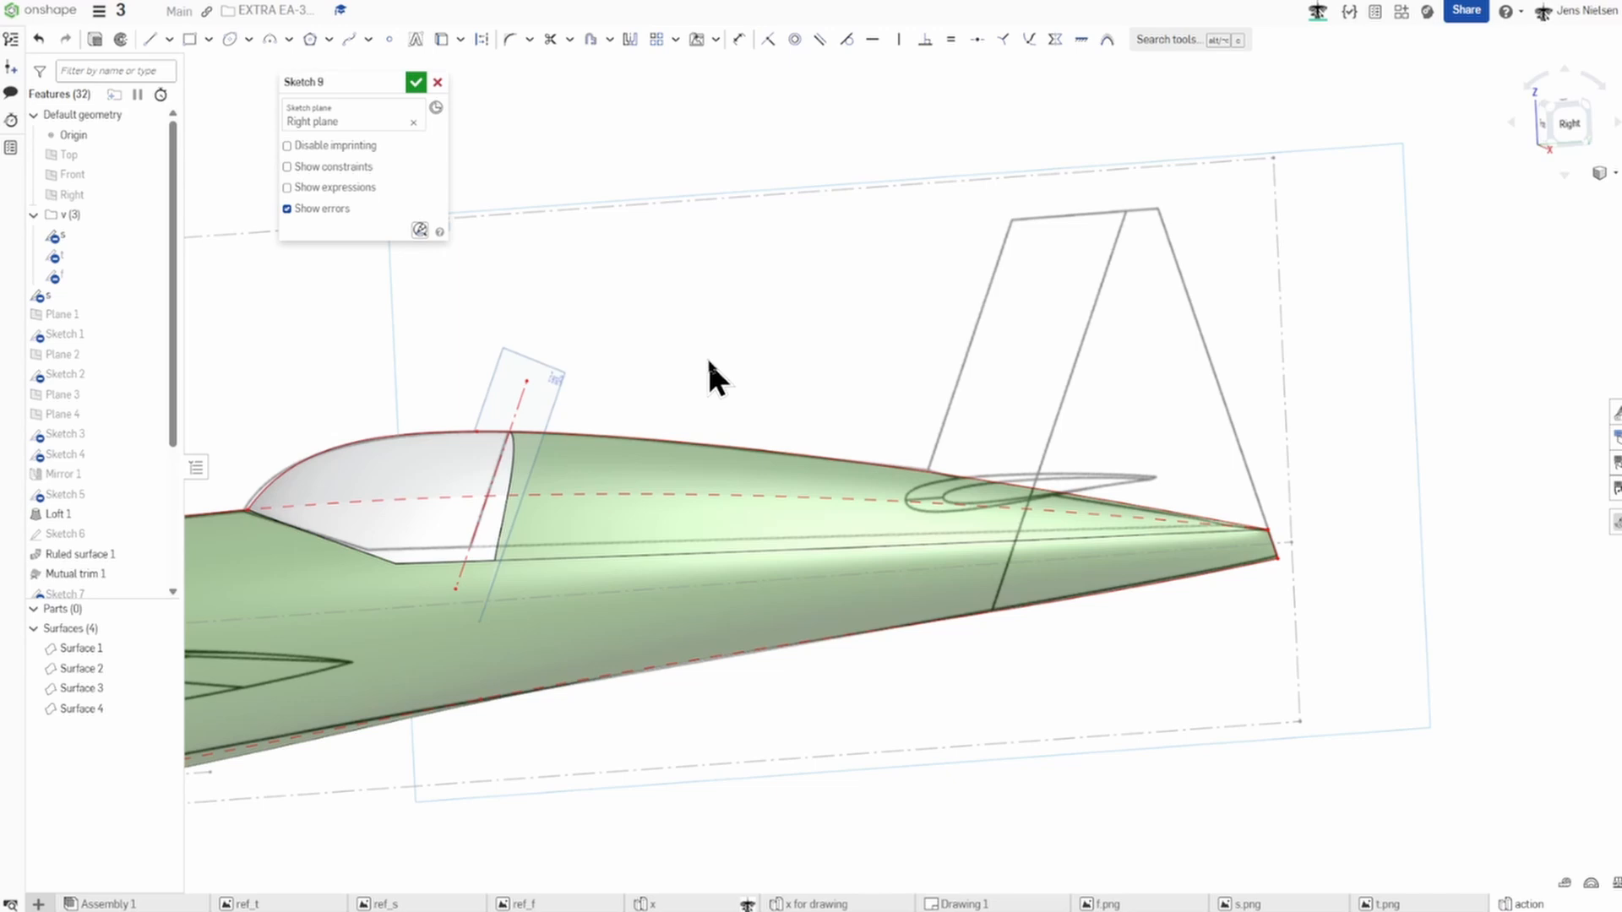
pyautogui.press('l')
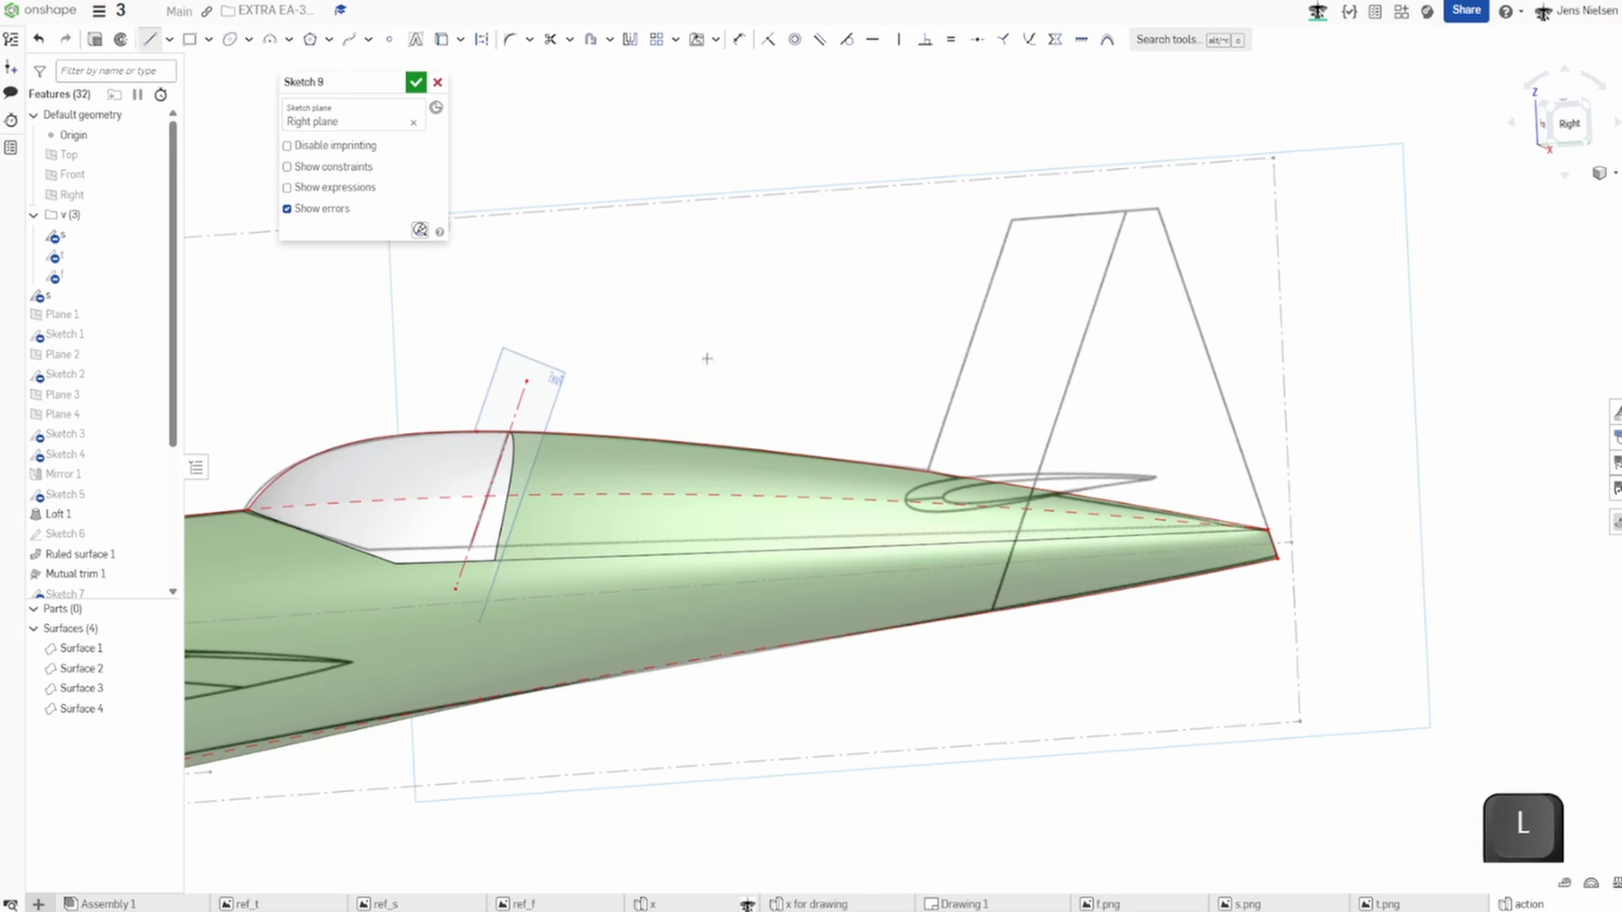
pyautogui.click(1271, 536)
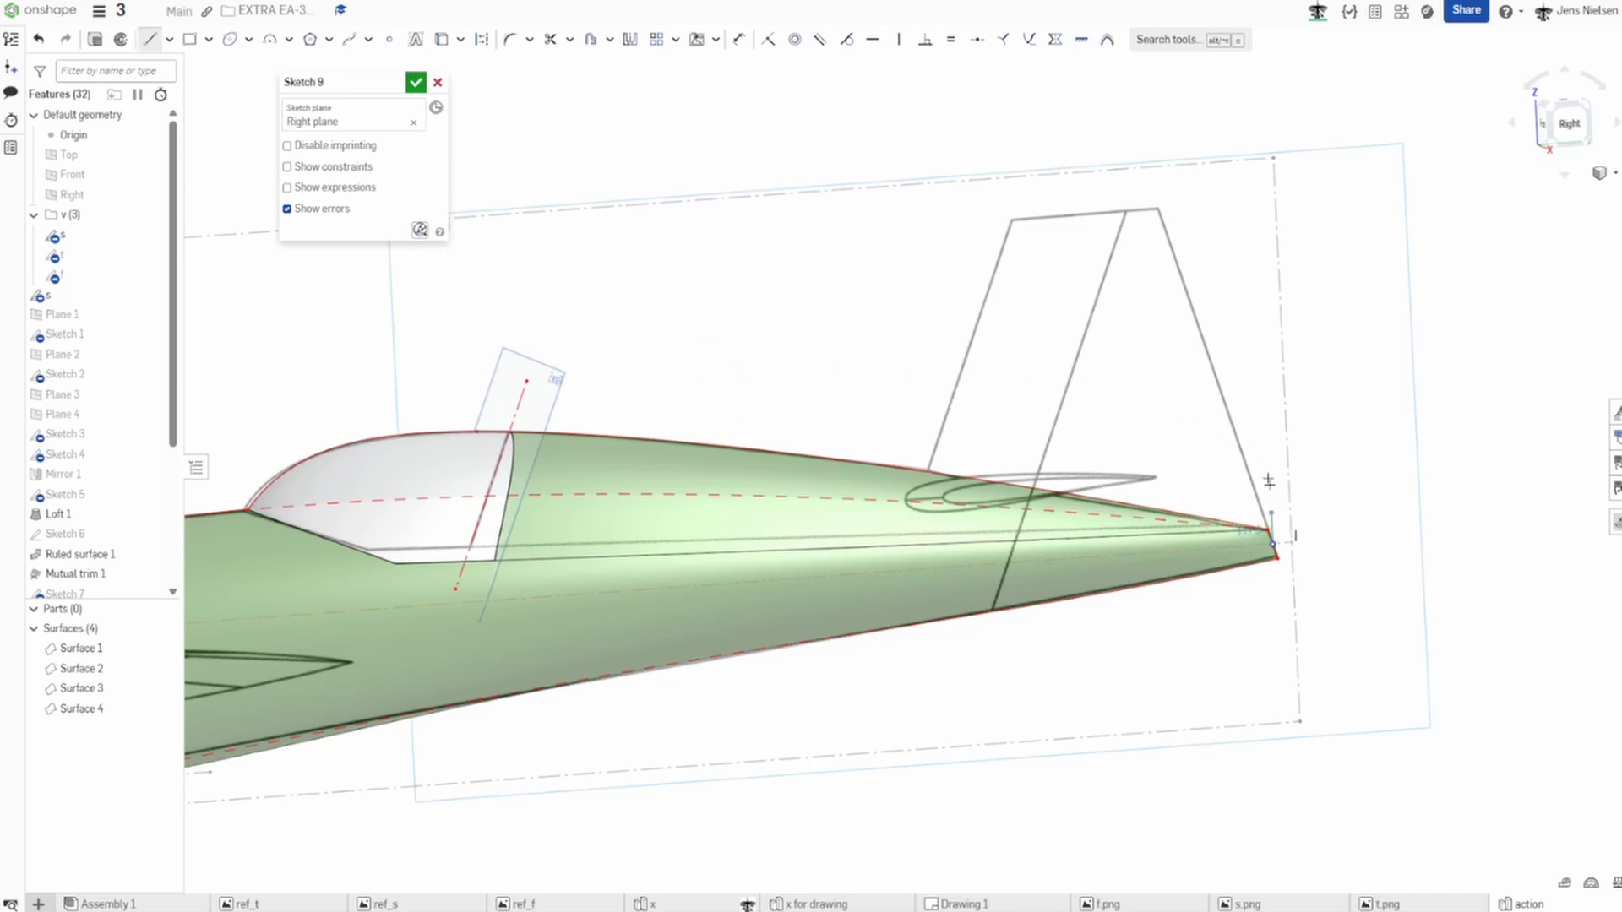
pyautogui.click(1156, 209)
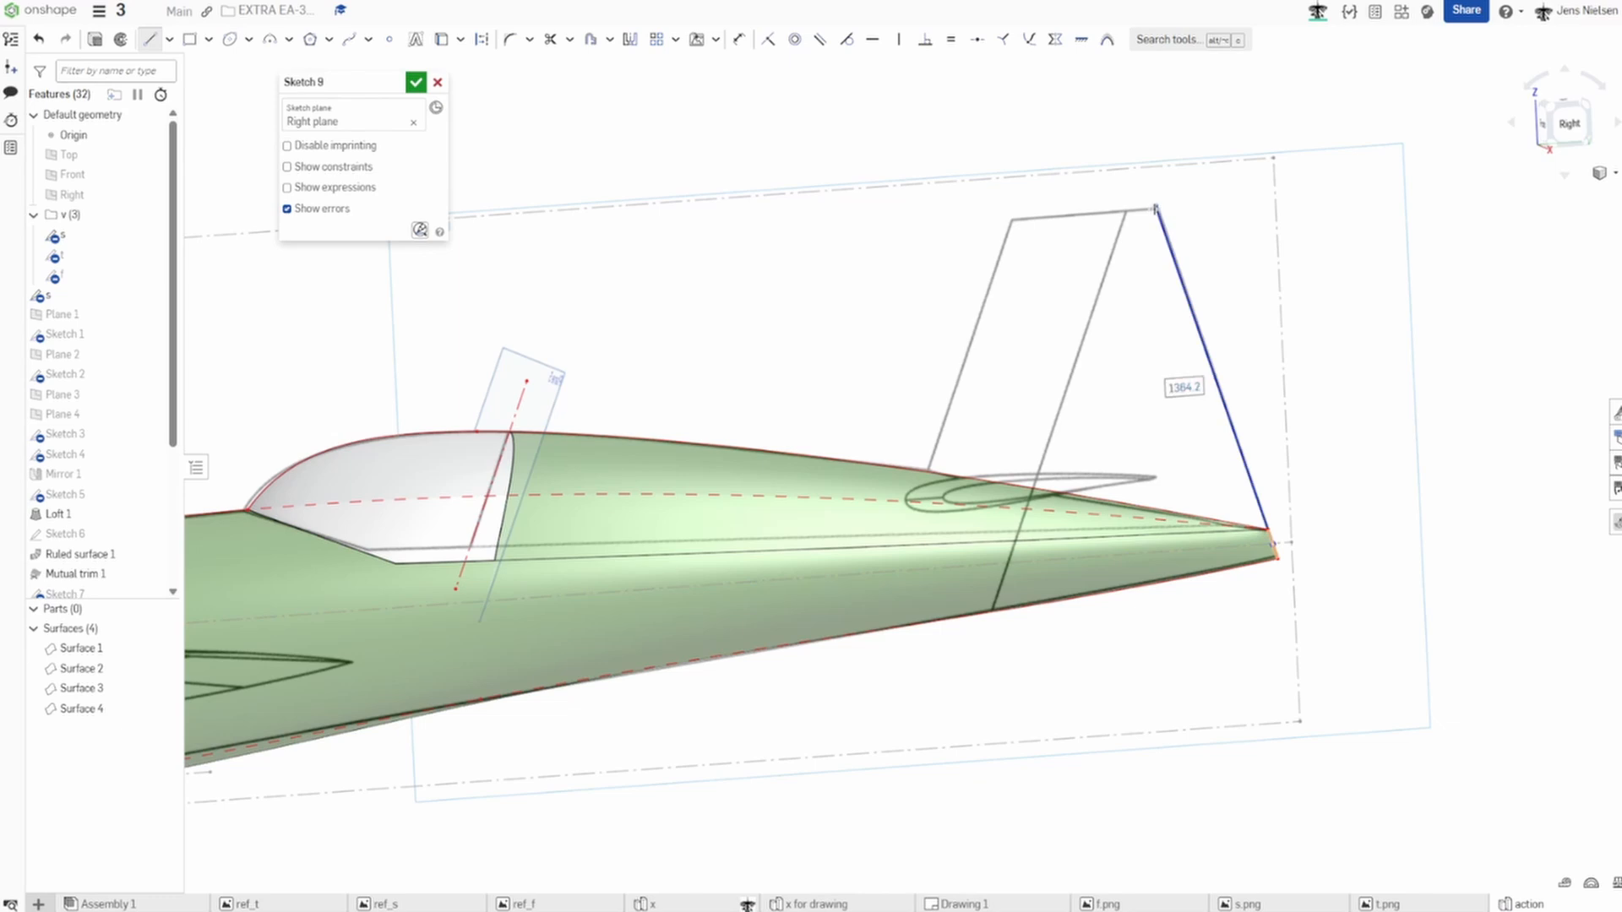
pyautogui.click(1011, 220)
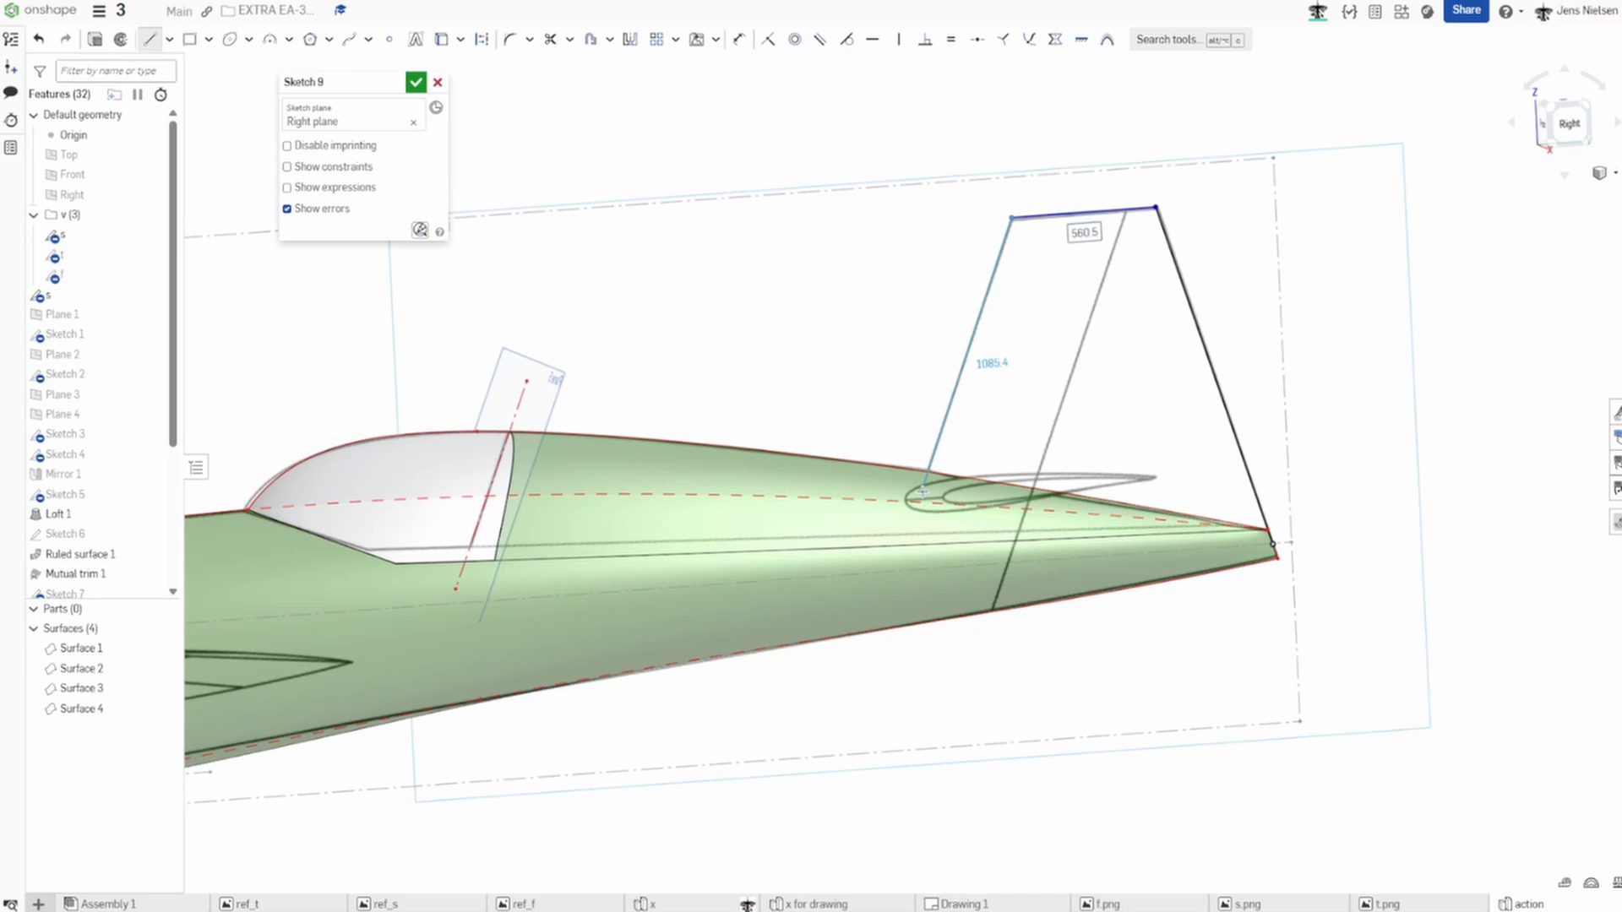
pyautogui.click(922, 490)
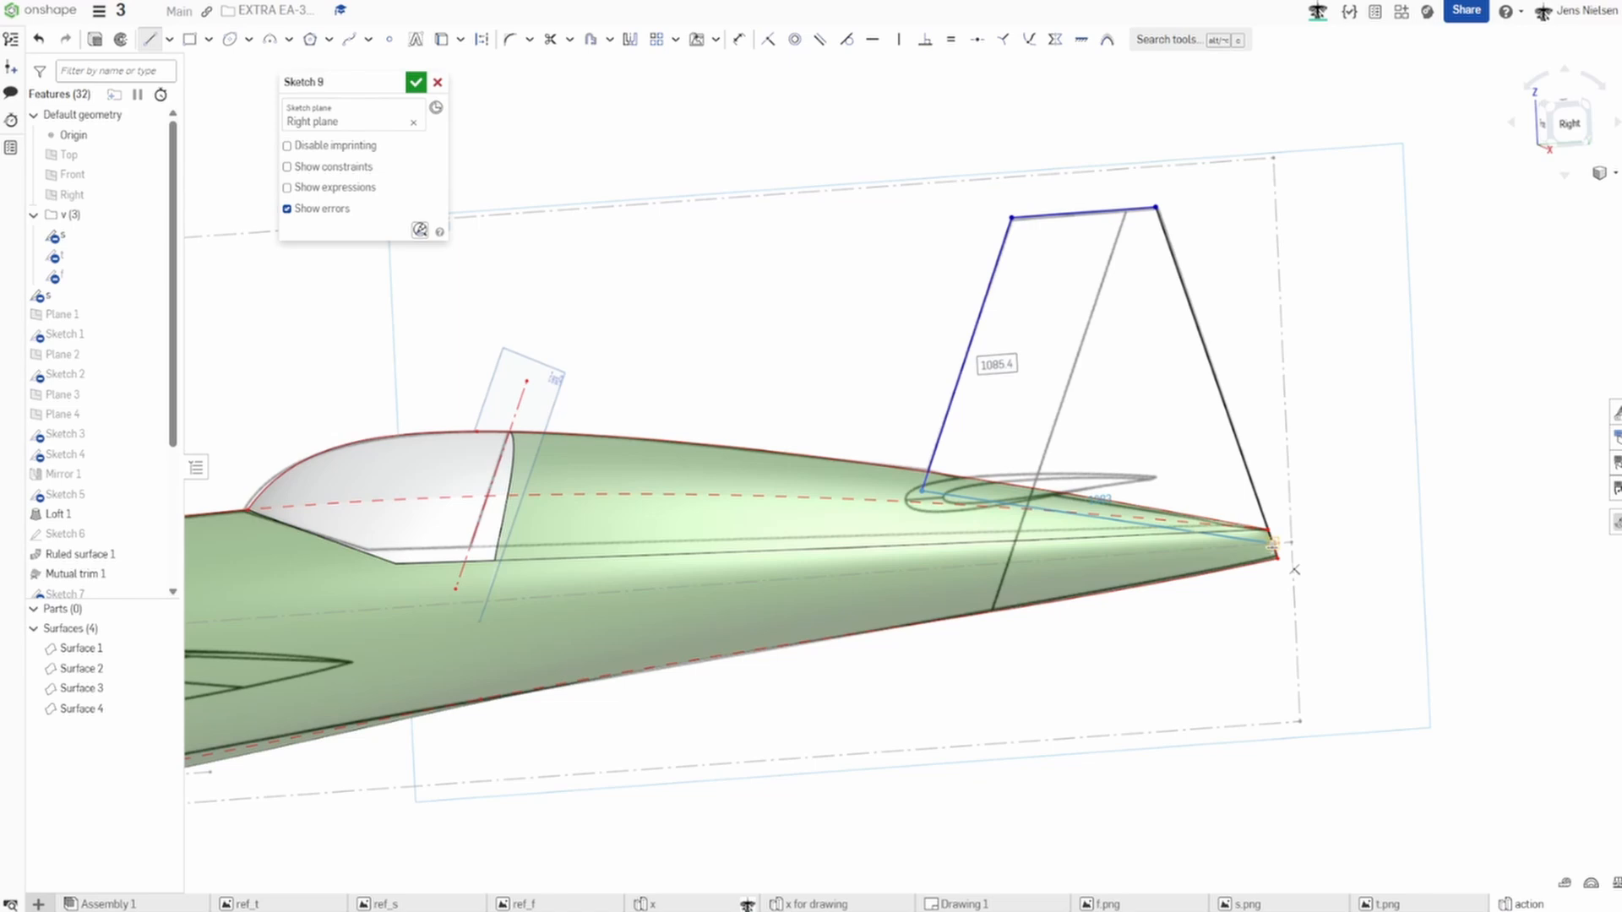
pyautogui.click(1273, 546)
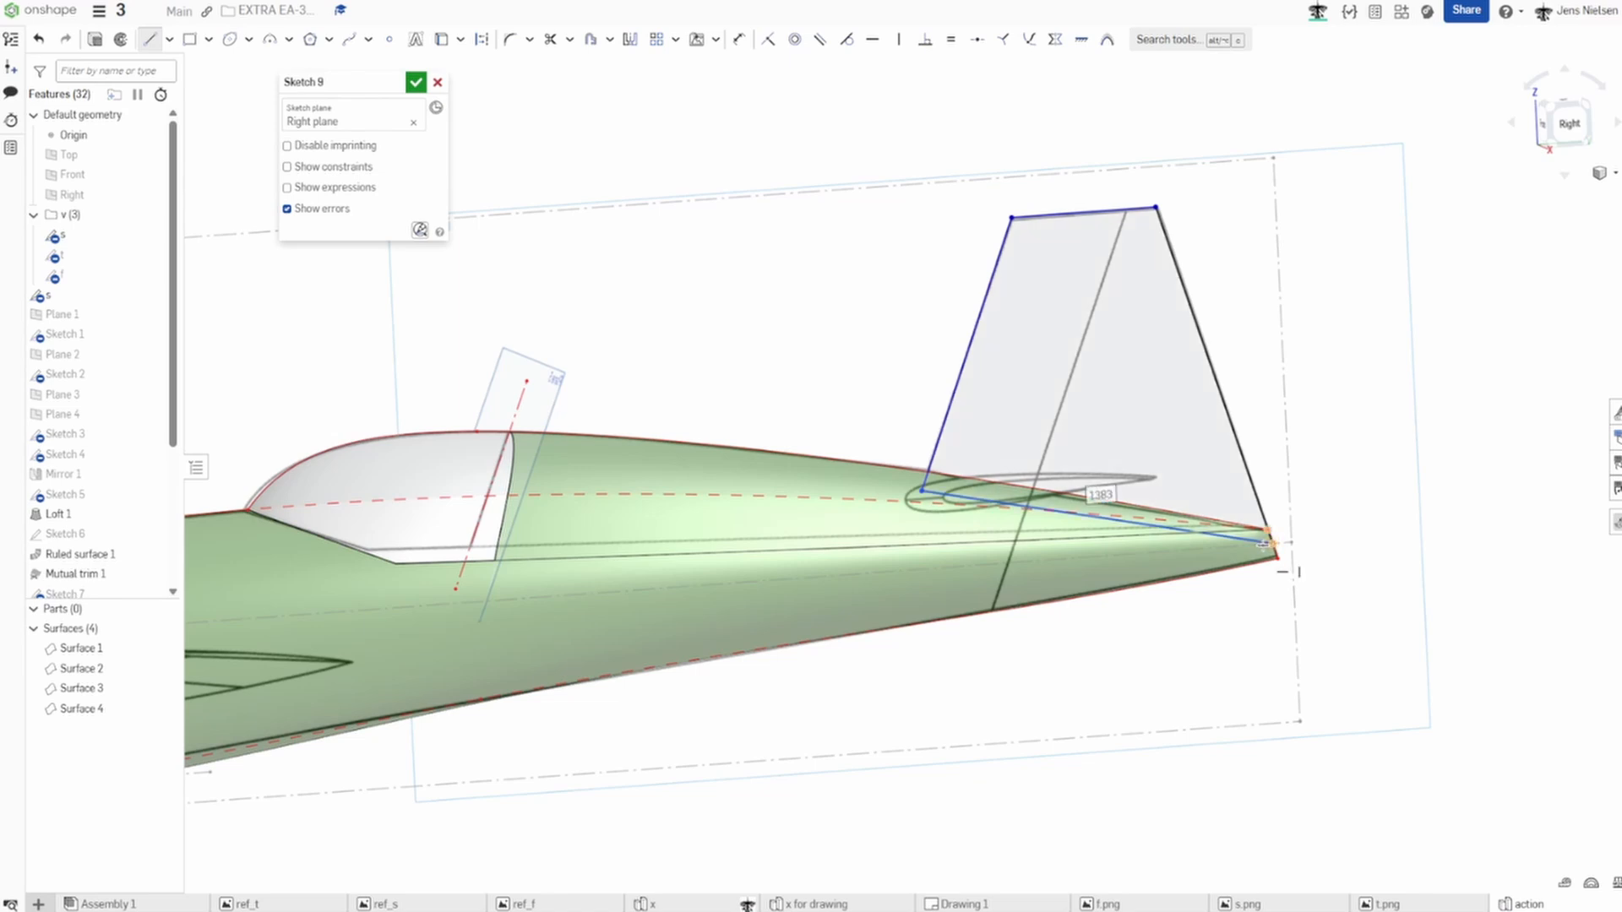
pyautogui.press('Escape')
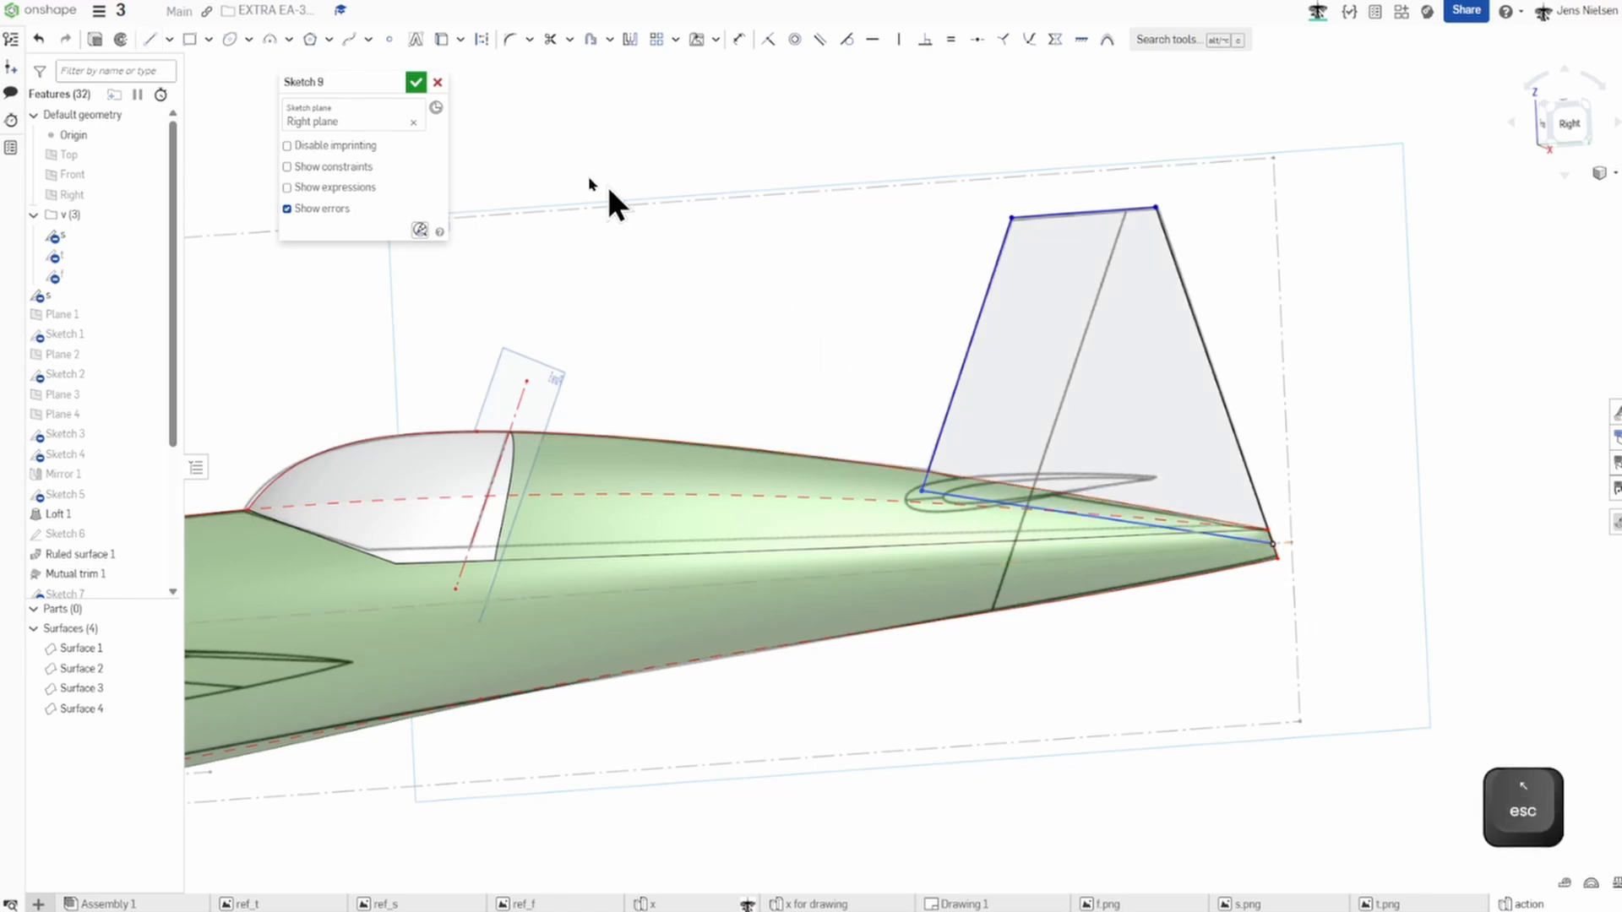
pyautogui.click(414, 82)
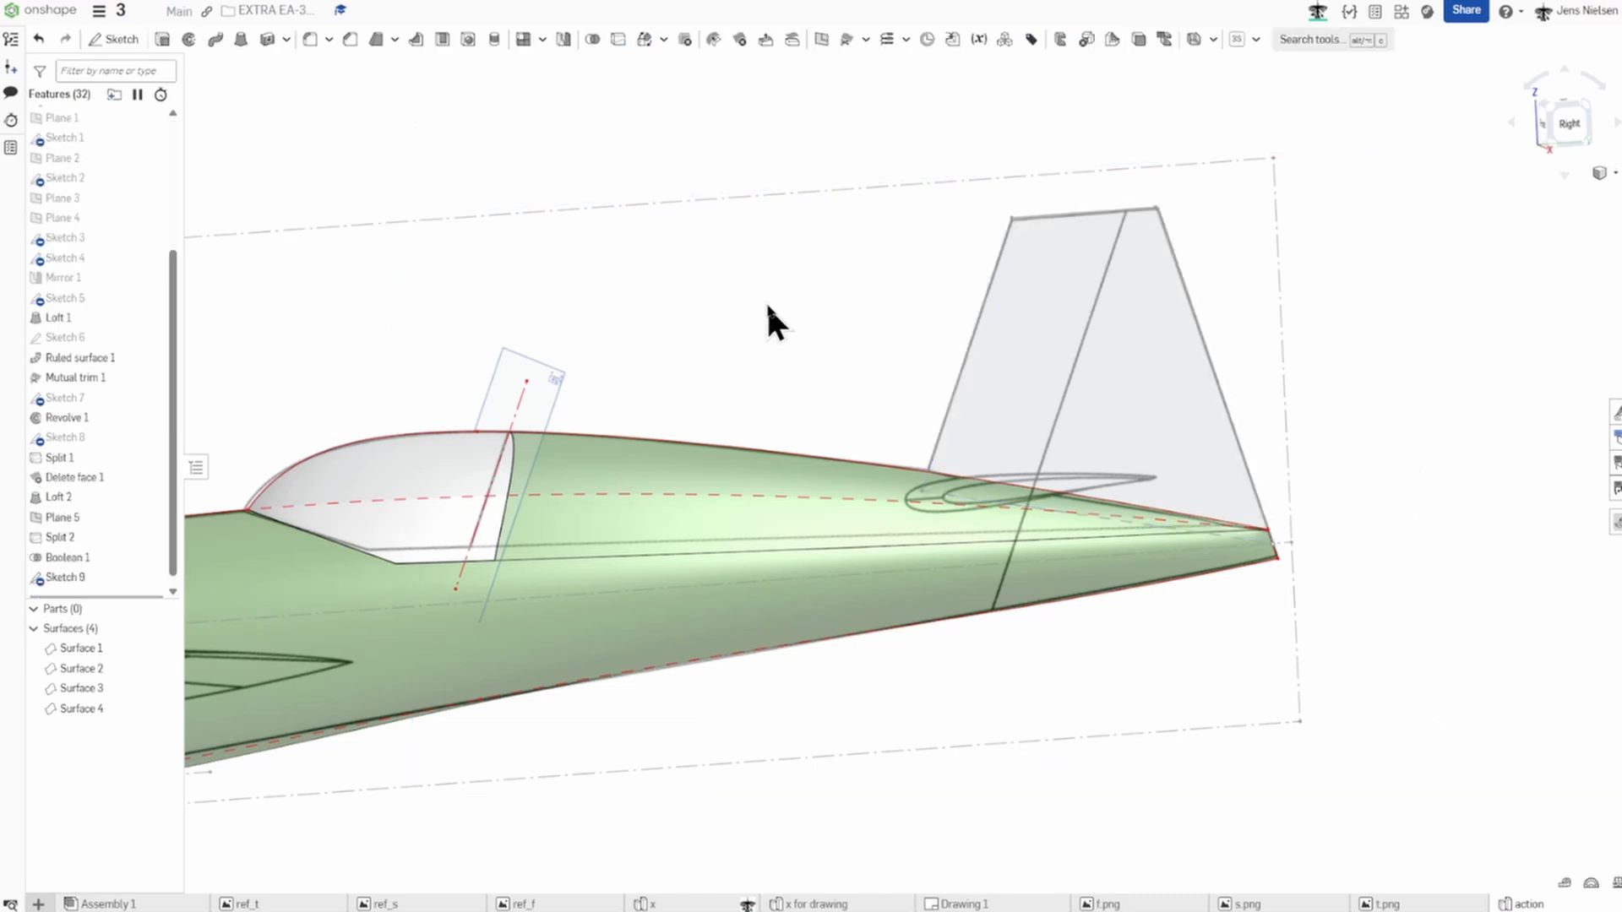
# Create a Line angle plane at 0 degrees through the base line of the fin outline sketch.
pyautogui.press('s')
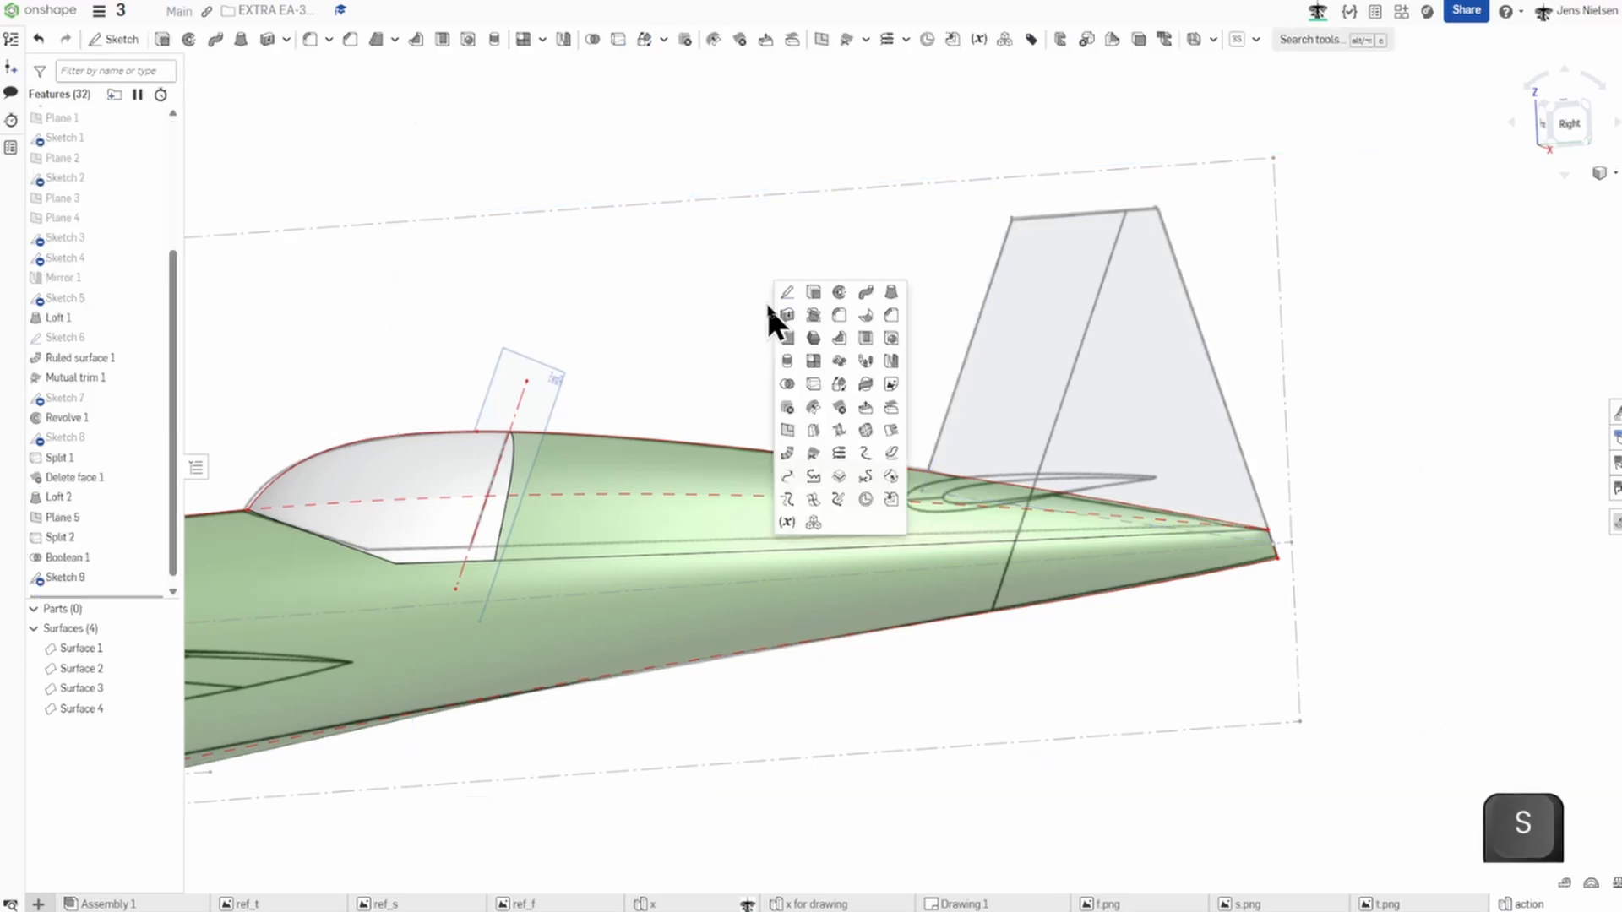
pyautogui.click(787, 433)
pyautogui.click(931, 489)
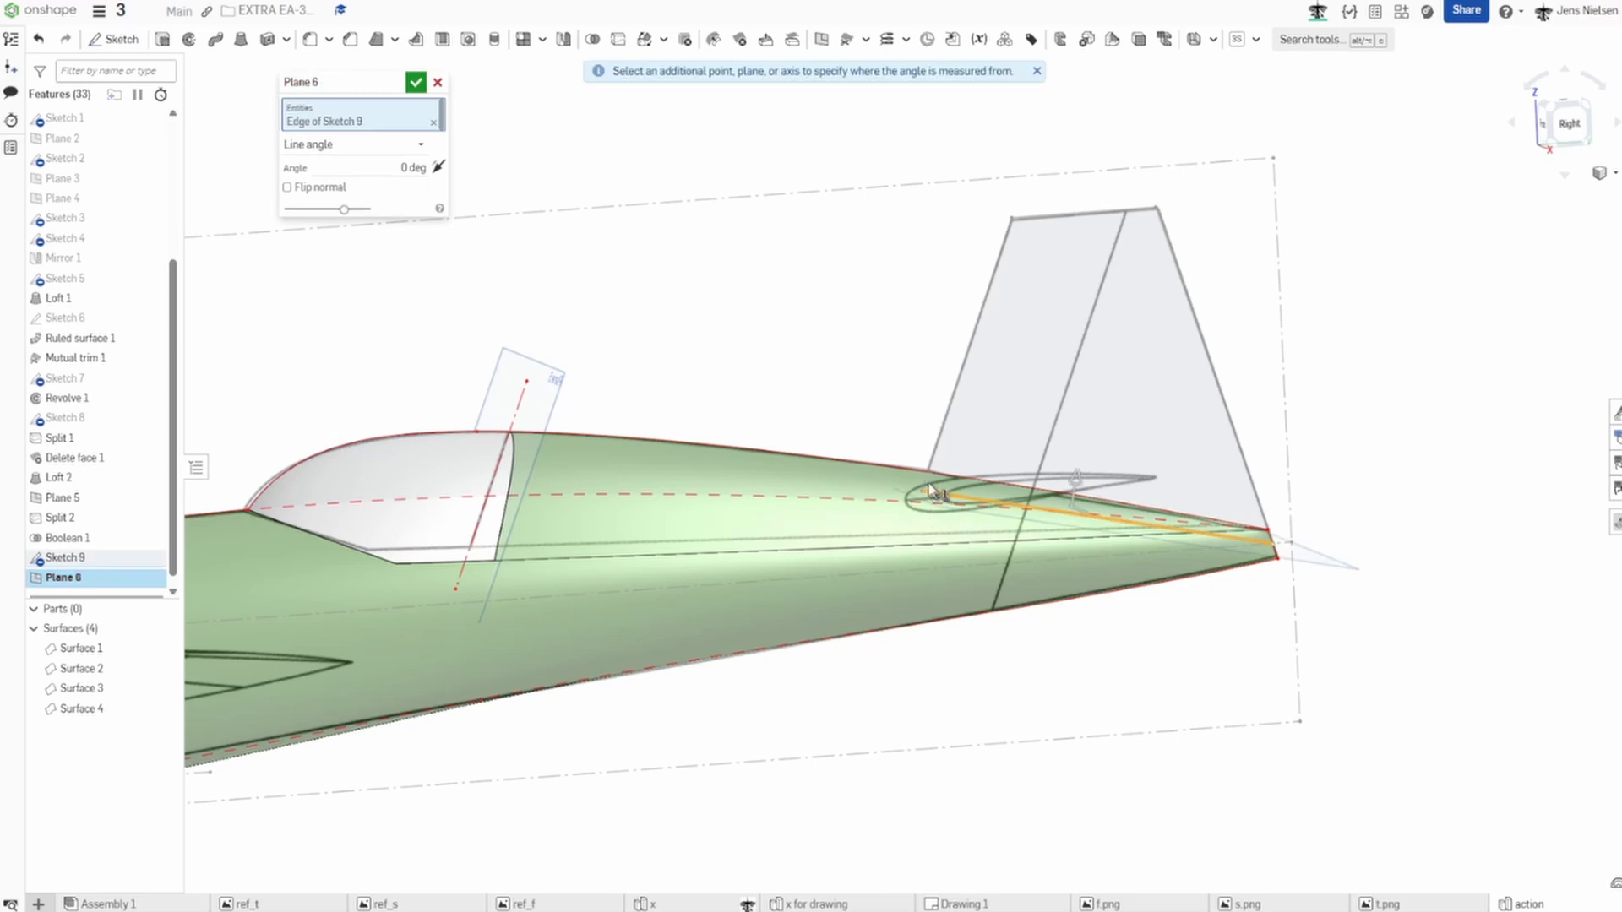
pyautogui.moveTo(737, 297); pyautogui.dragTo(581, 235, button='right')
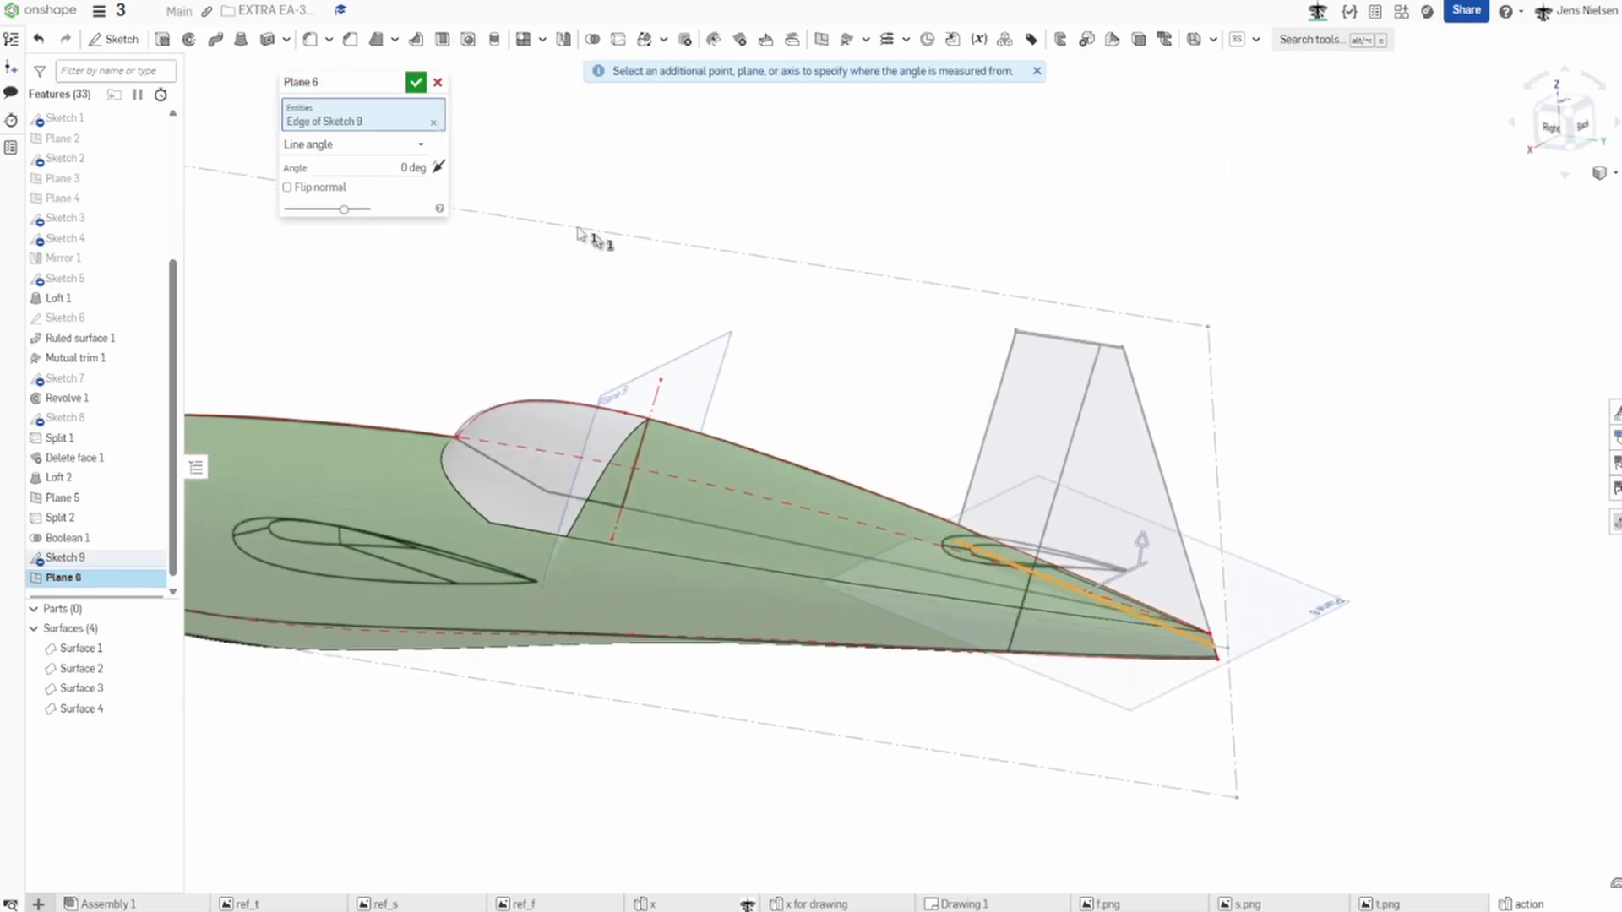
pyautogui.click(415, 82)
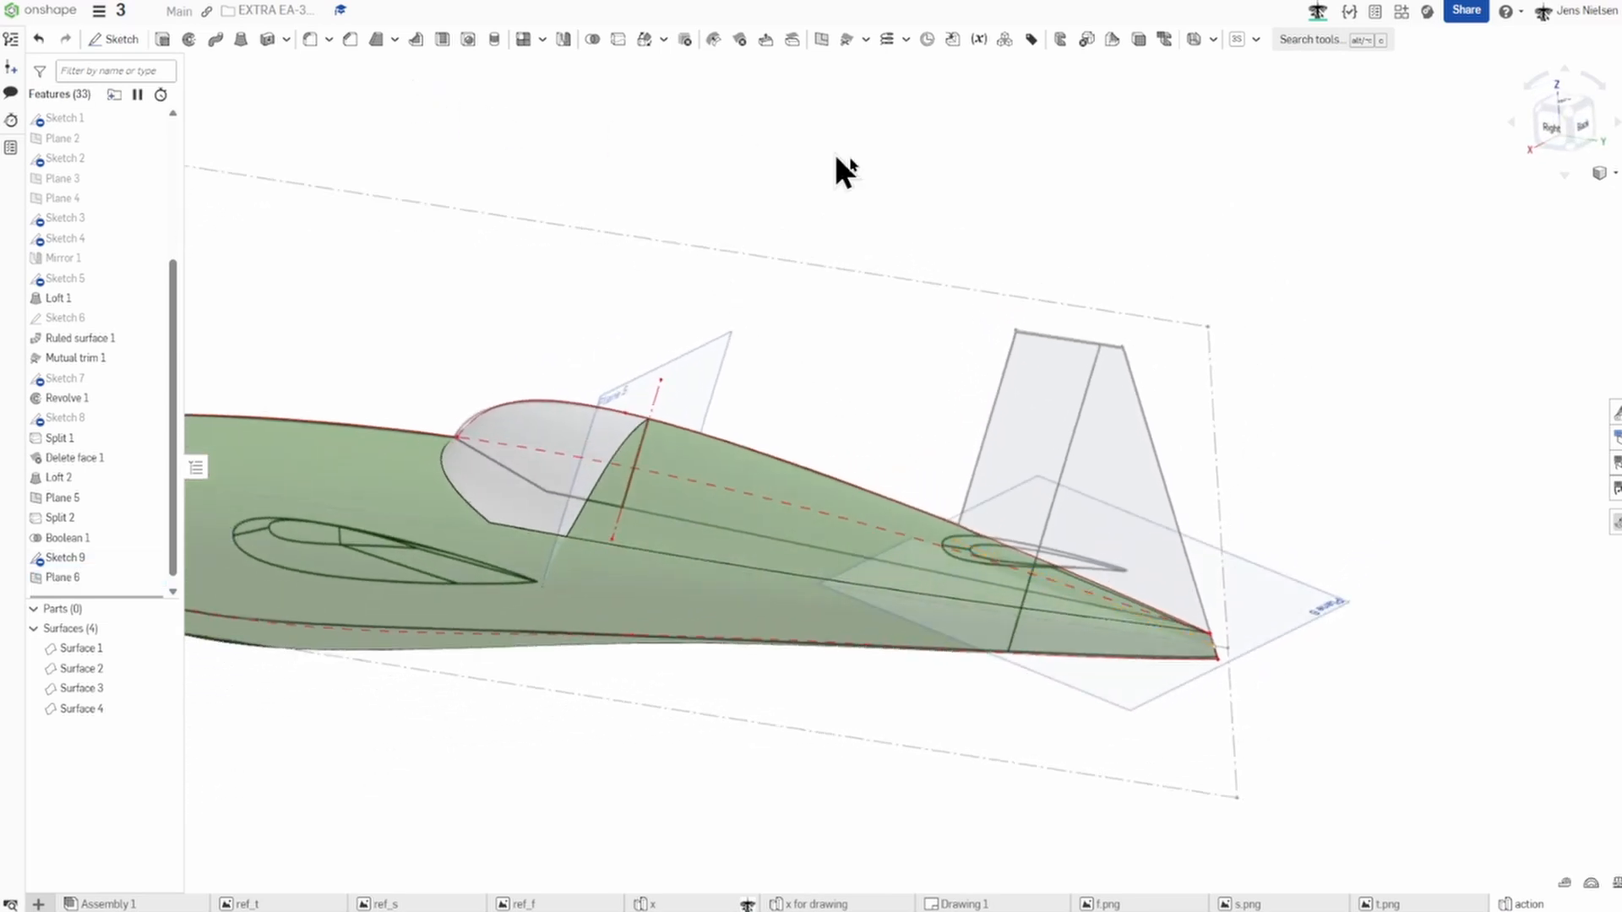
# Create a second Line angle plane at 0 degrees through the top edge of the fin outline.
pyautogui.press('s')
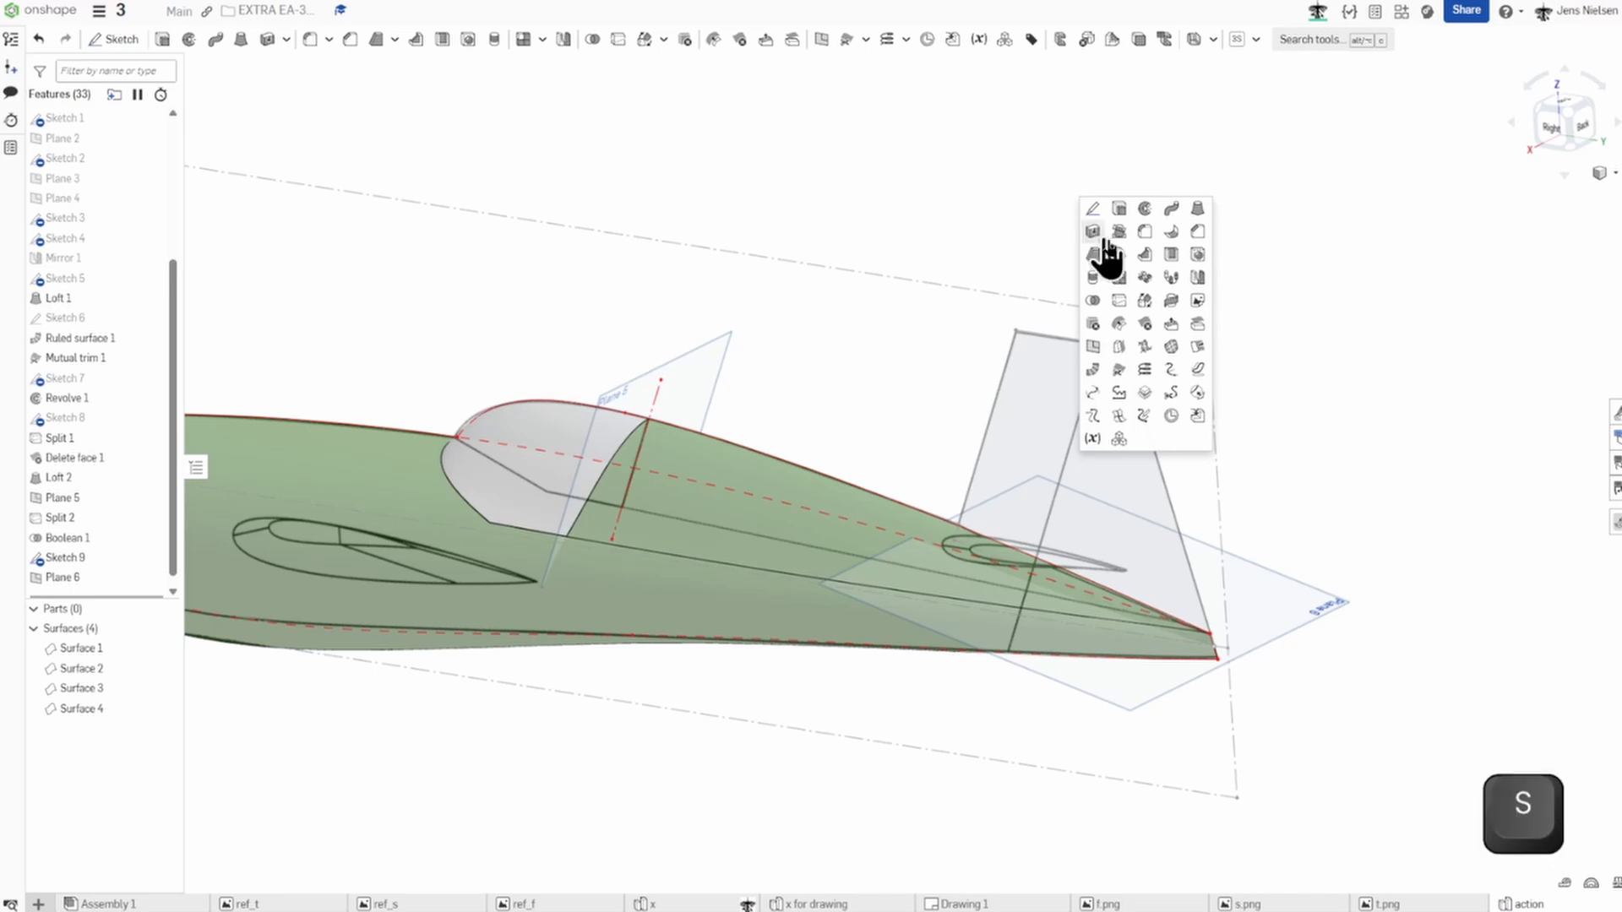
pyautogui.click(1092, 346)
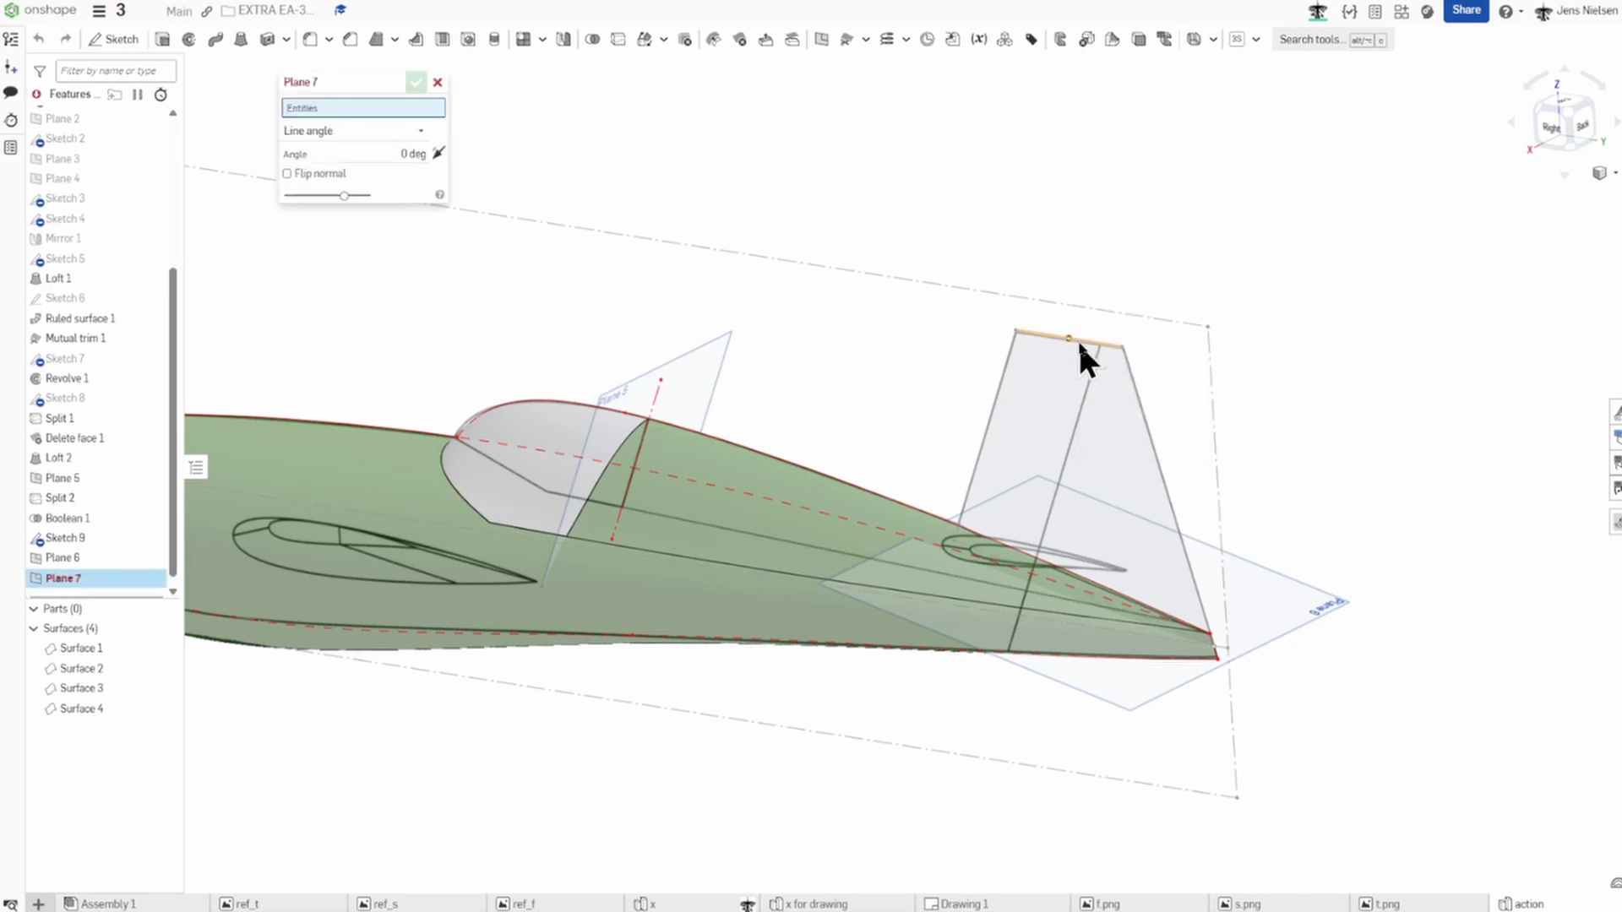
pyautogui.click(1083, 341)
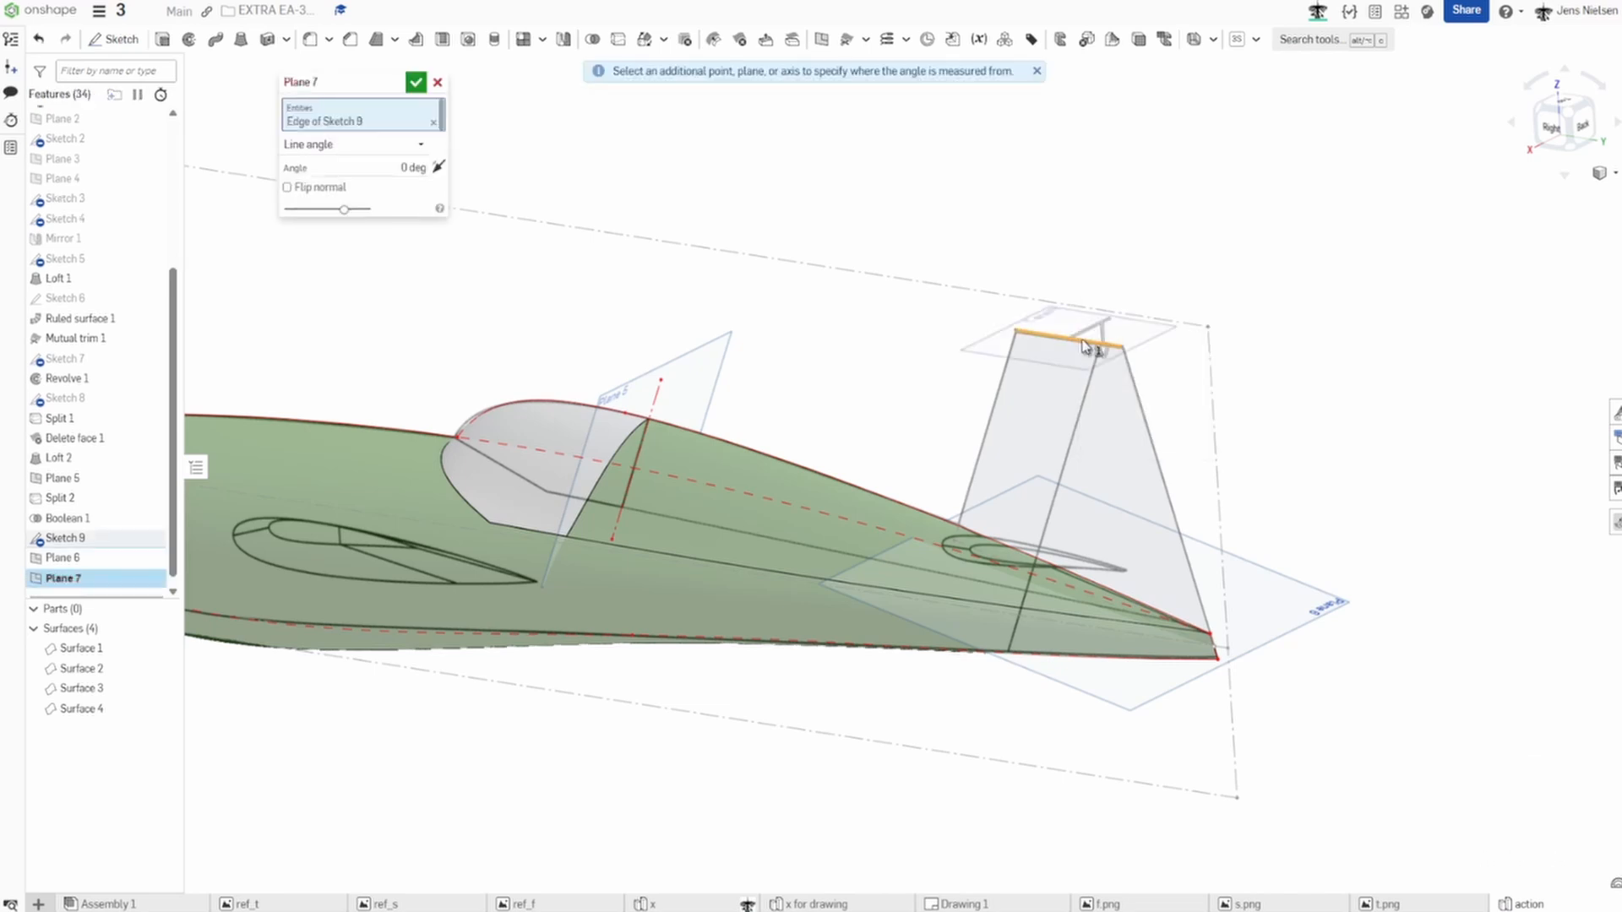
pyautogui.click(416, 82)
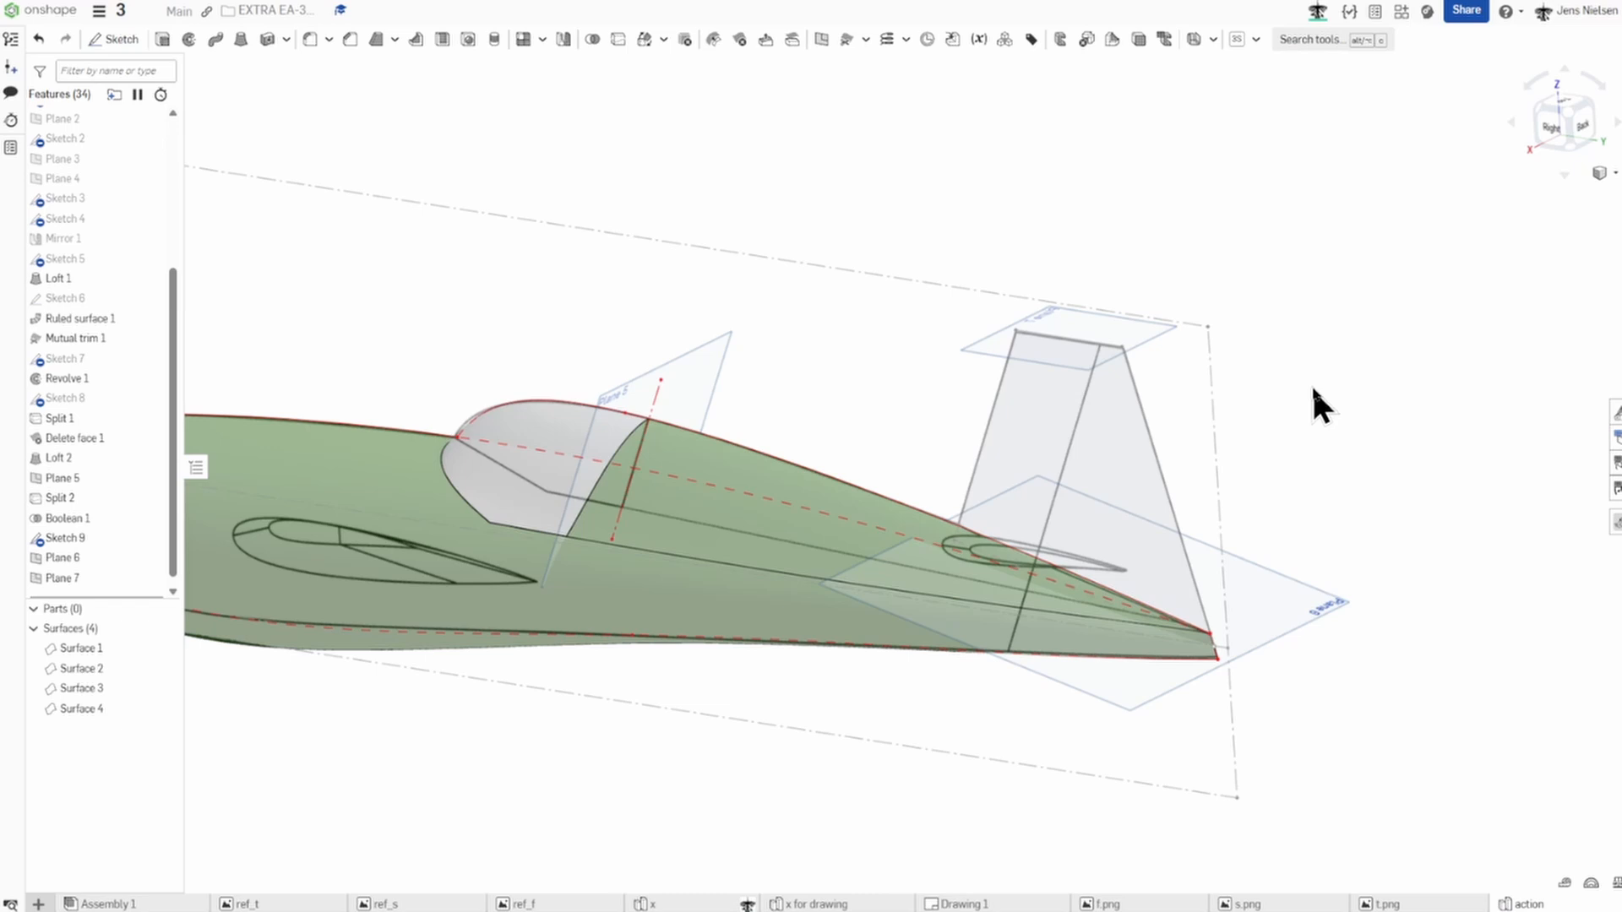
# Start a sketch on the fin's base plane and draw a four-point Bezier curve running roughly along the fin base.
pyautogui.press('s')
pyautogui.click(1333, 375)
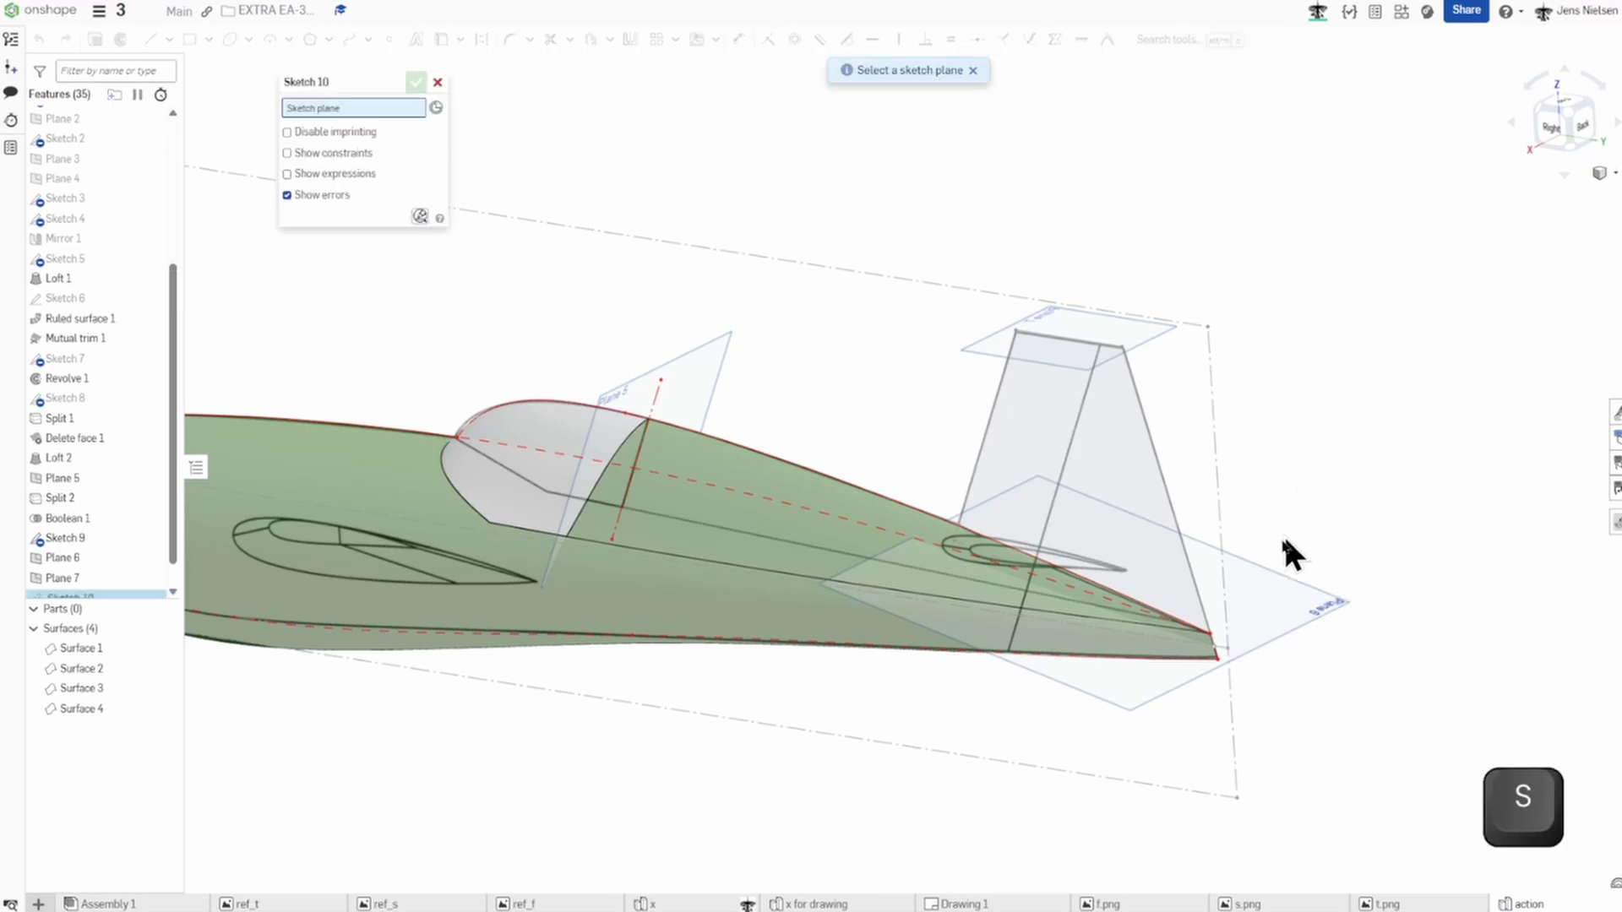
pyautogui.click(1270, 579)
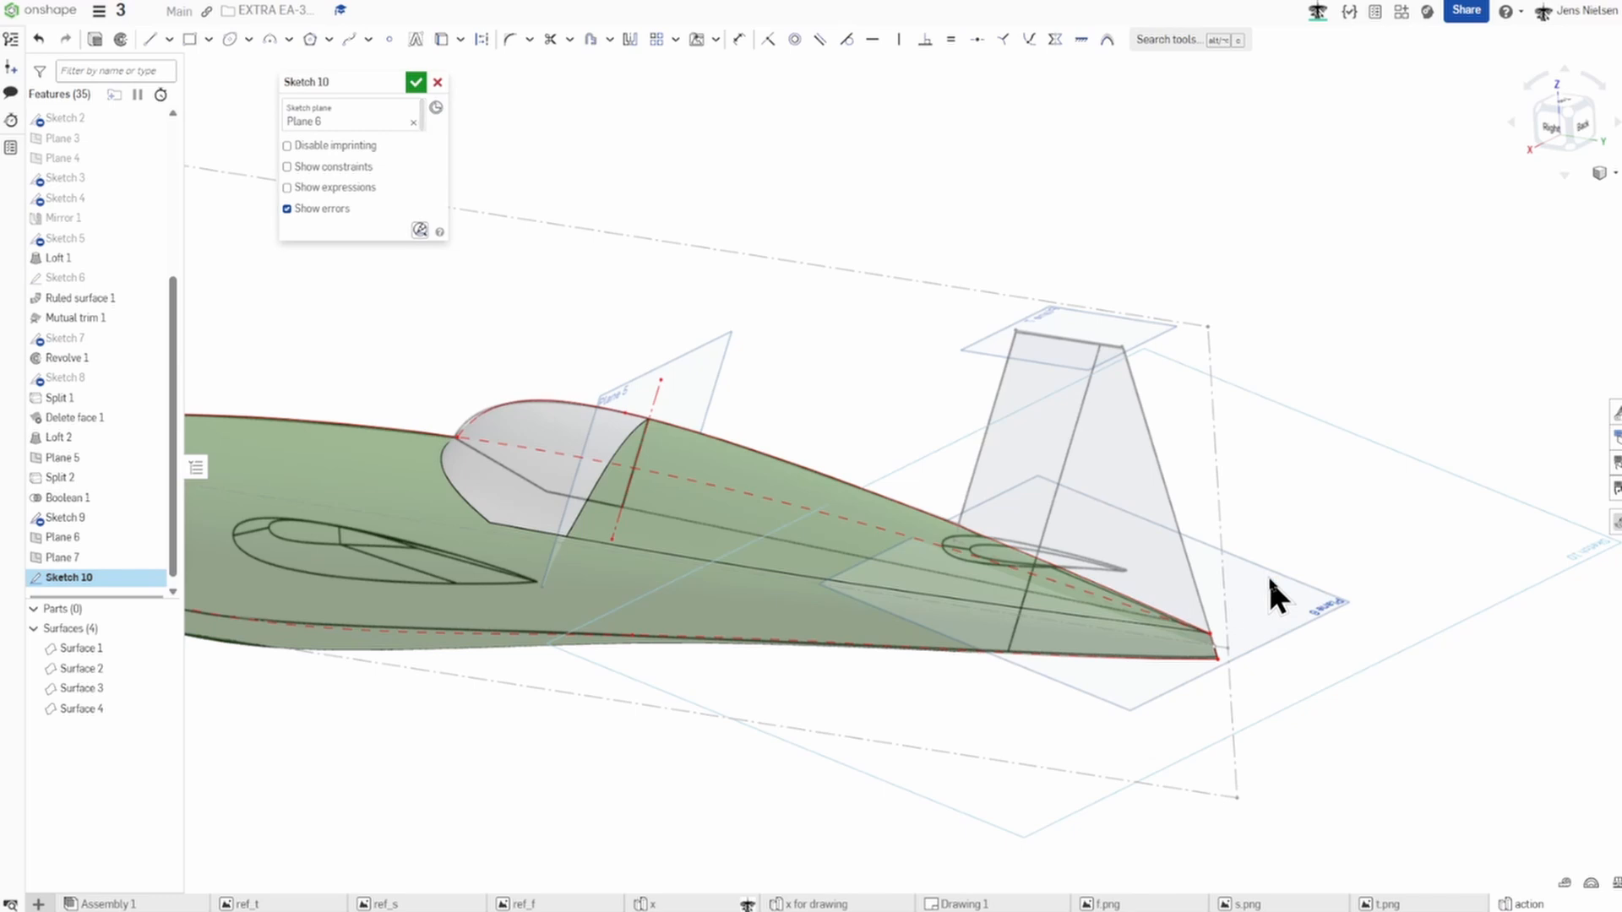
pyautogui.press('n')
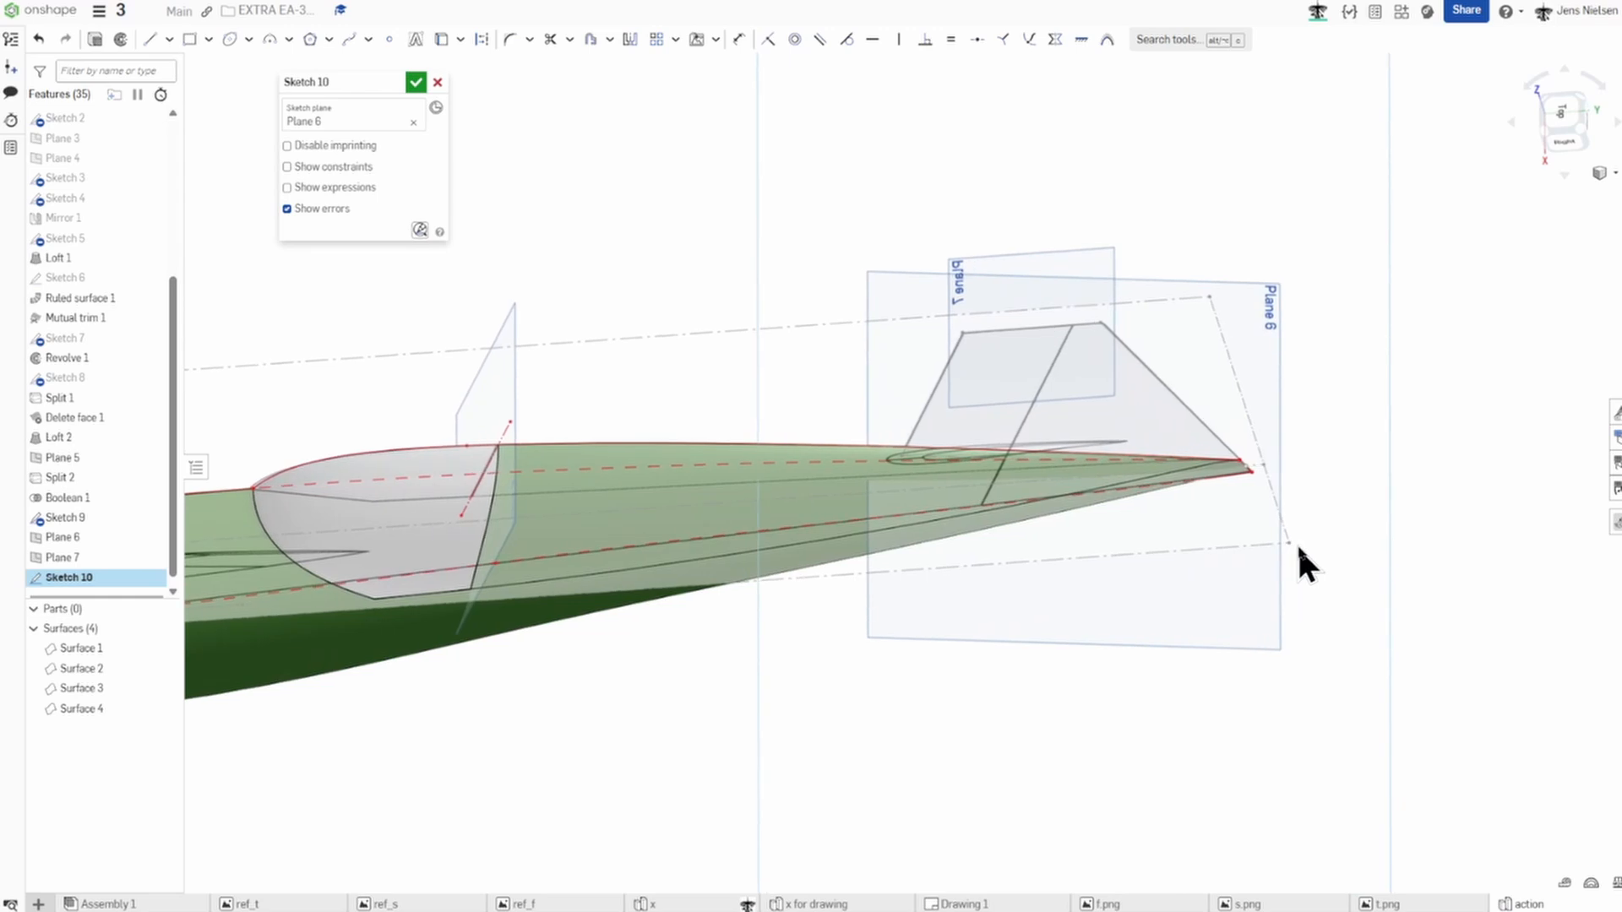
pyautogui.press('s')
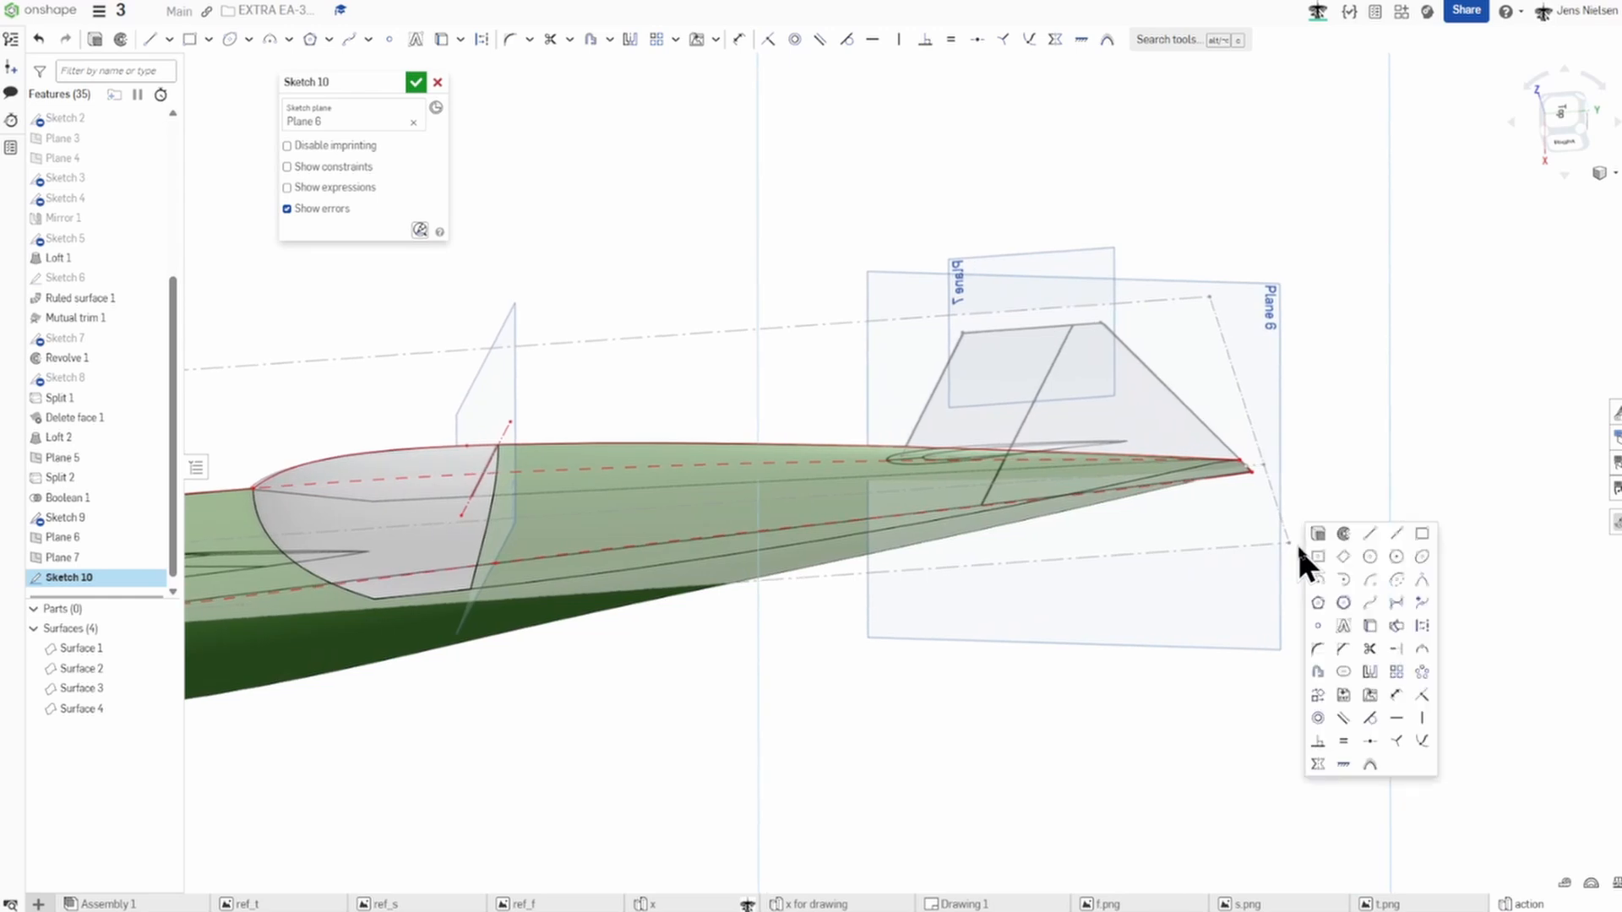
pyautogui.click(1371, 603)
pyautogui.scroll(2, 900, 531)
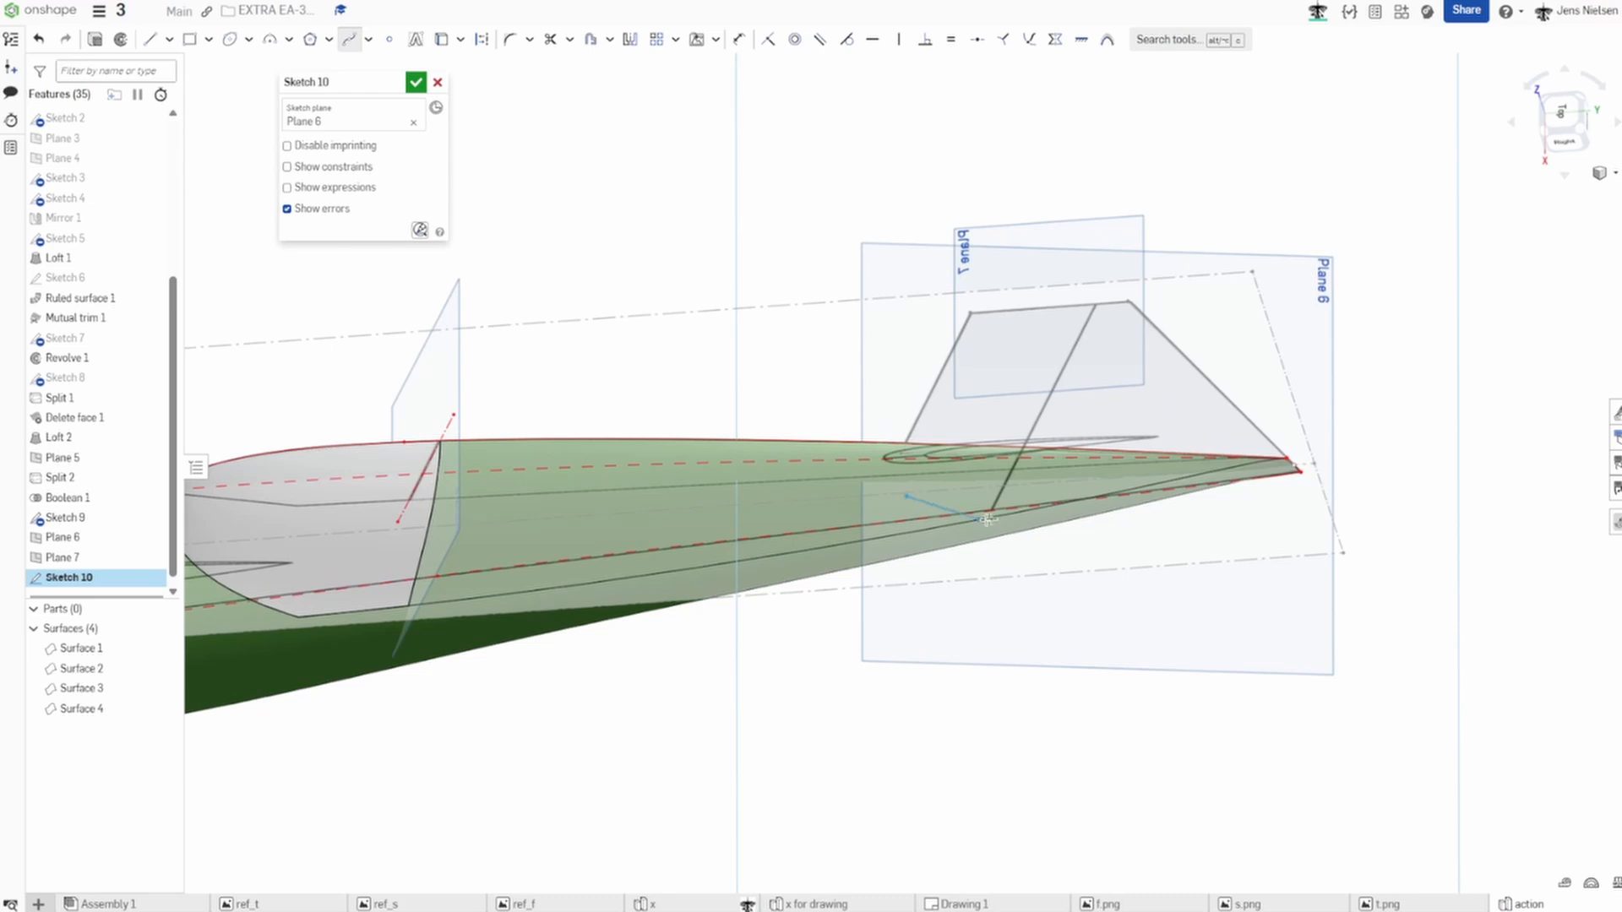
pyautogui.click(1265, 507)
pyautogui.press('Escape')
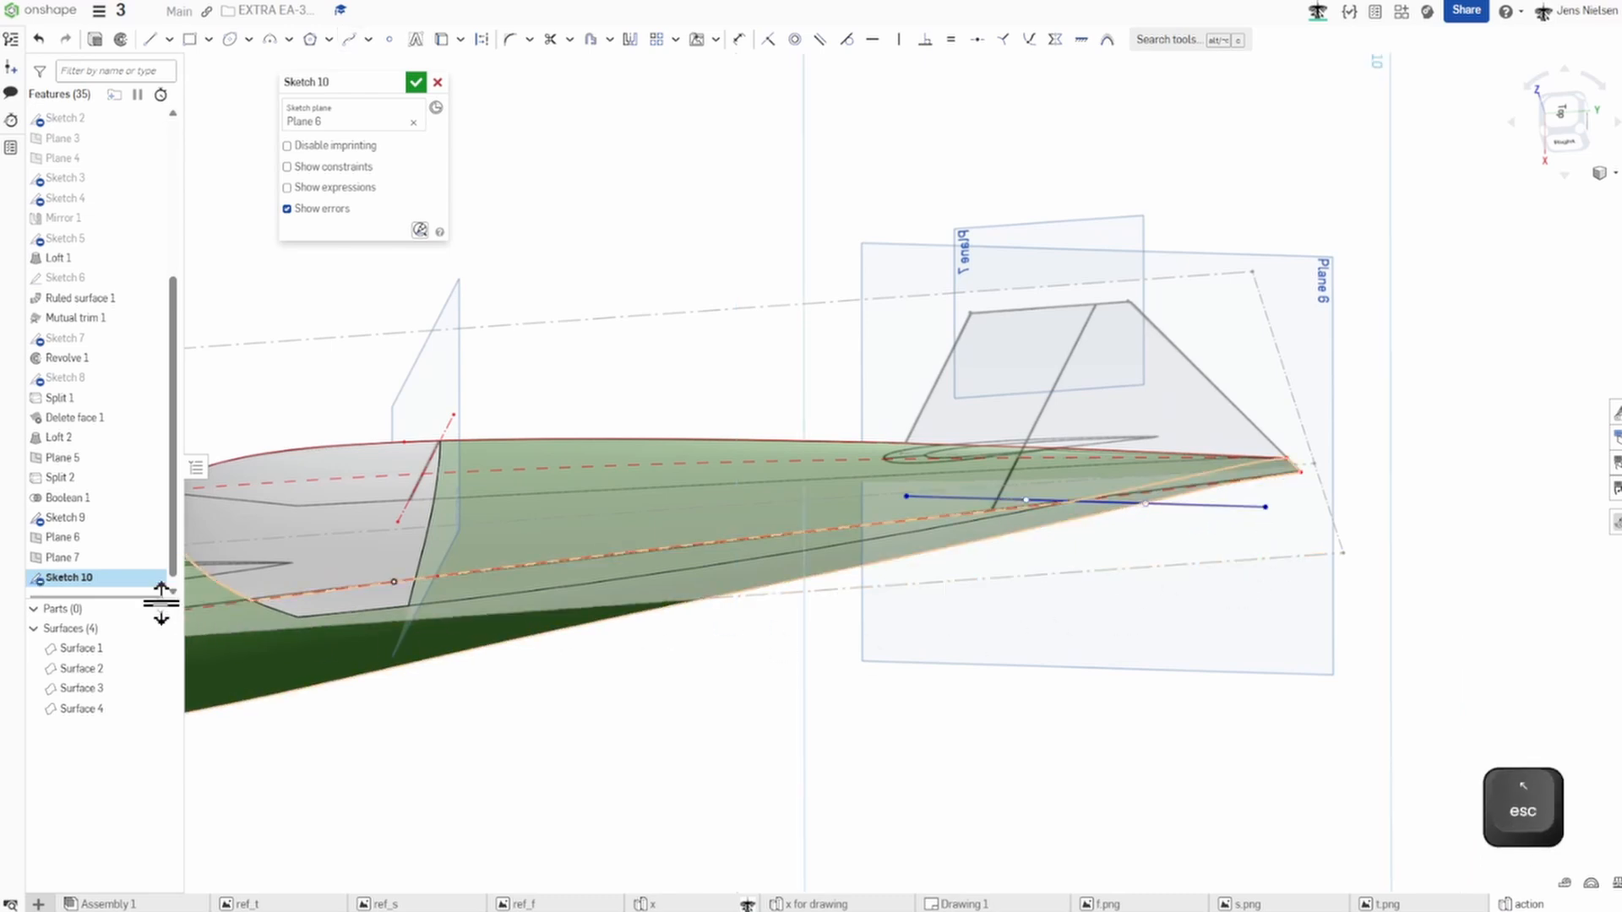
# Hide all surfaces and pierce the Bezier curve's endpoints to the leading and trailing edges of the fin outline.
pyautogui.click(163, 630)
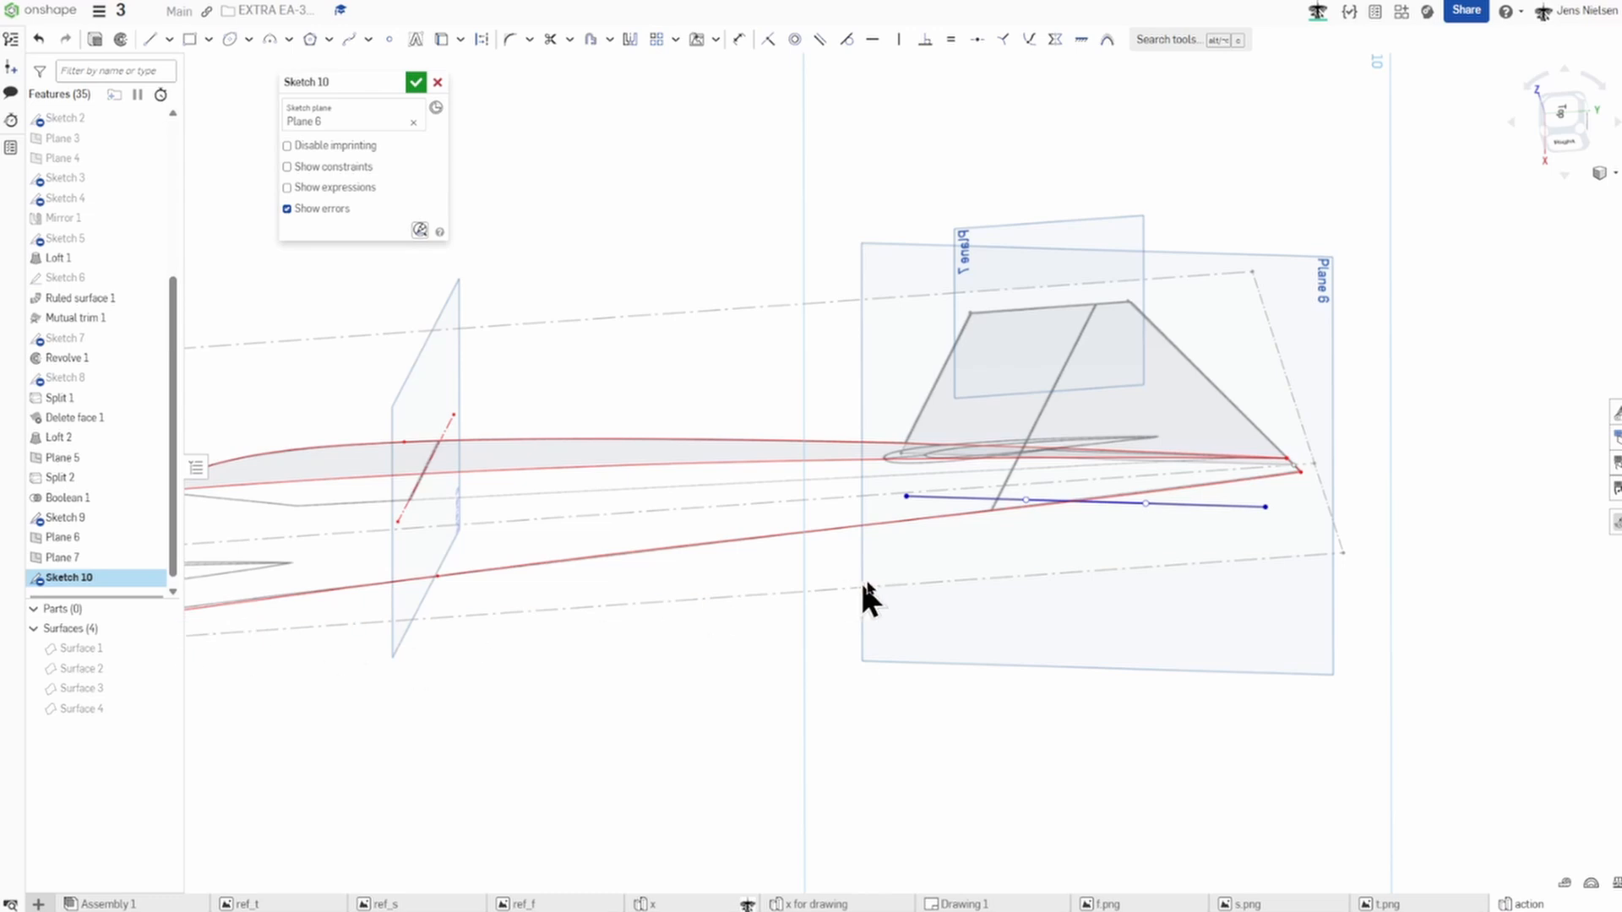
pyautogui.scroll(3, 916, 556)
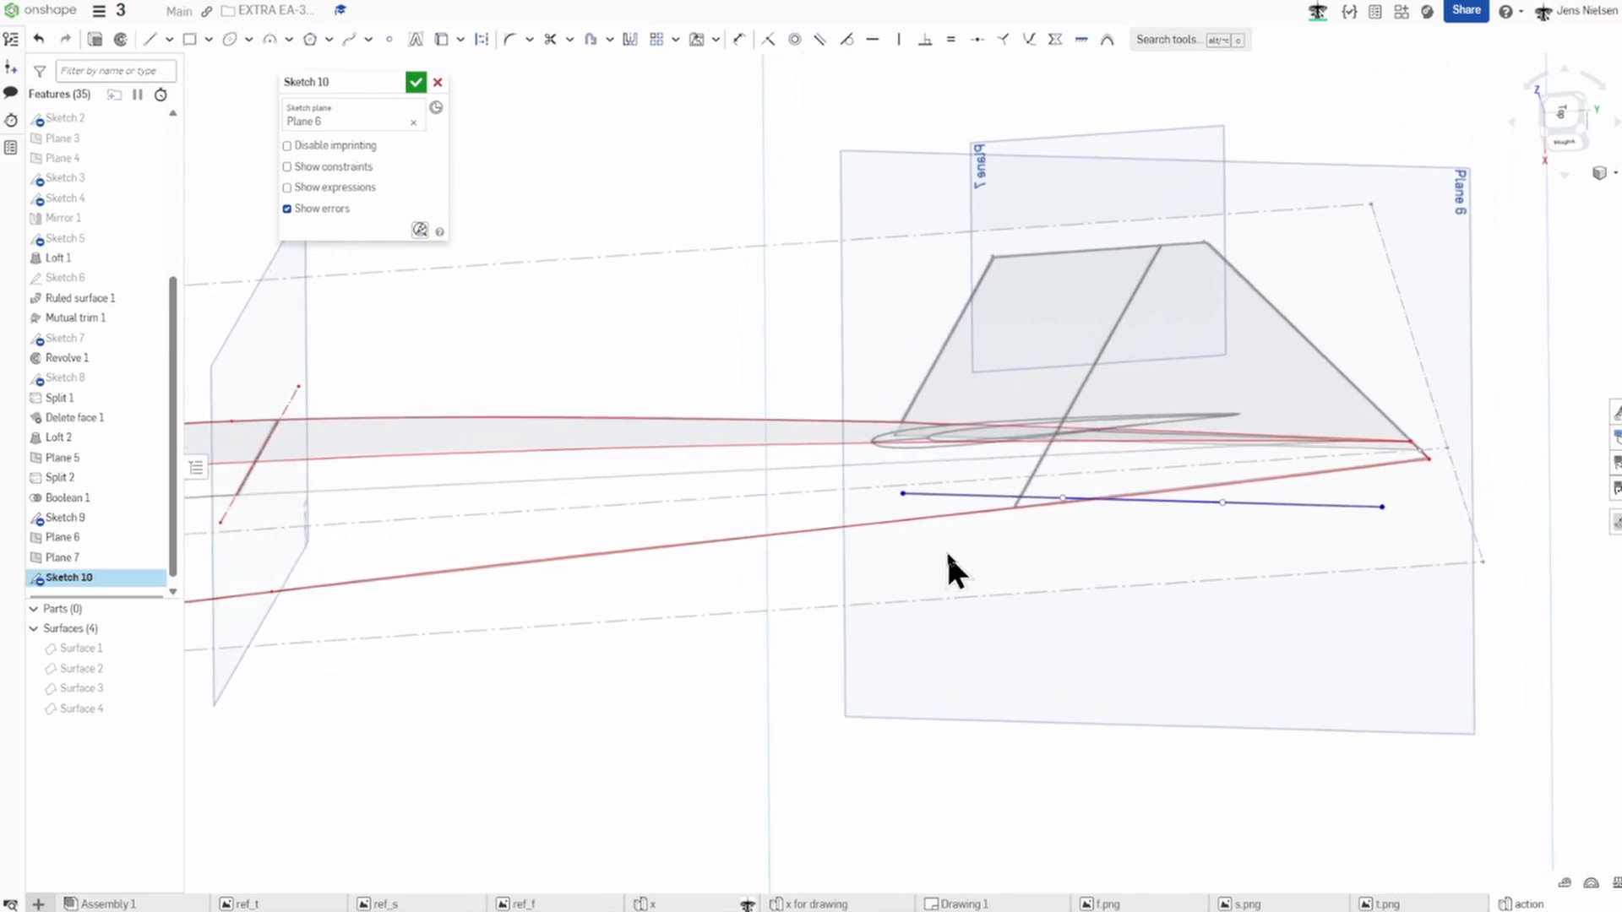
pyautogui.hotkey('shift', 'g')
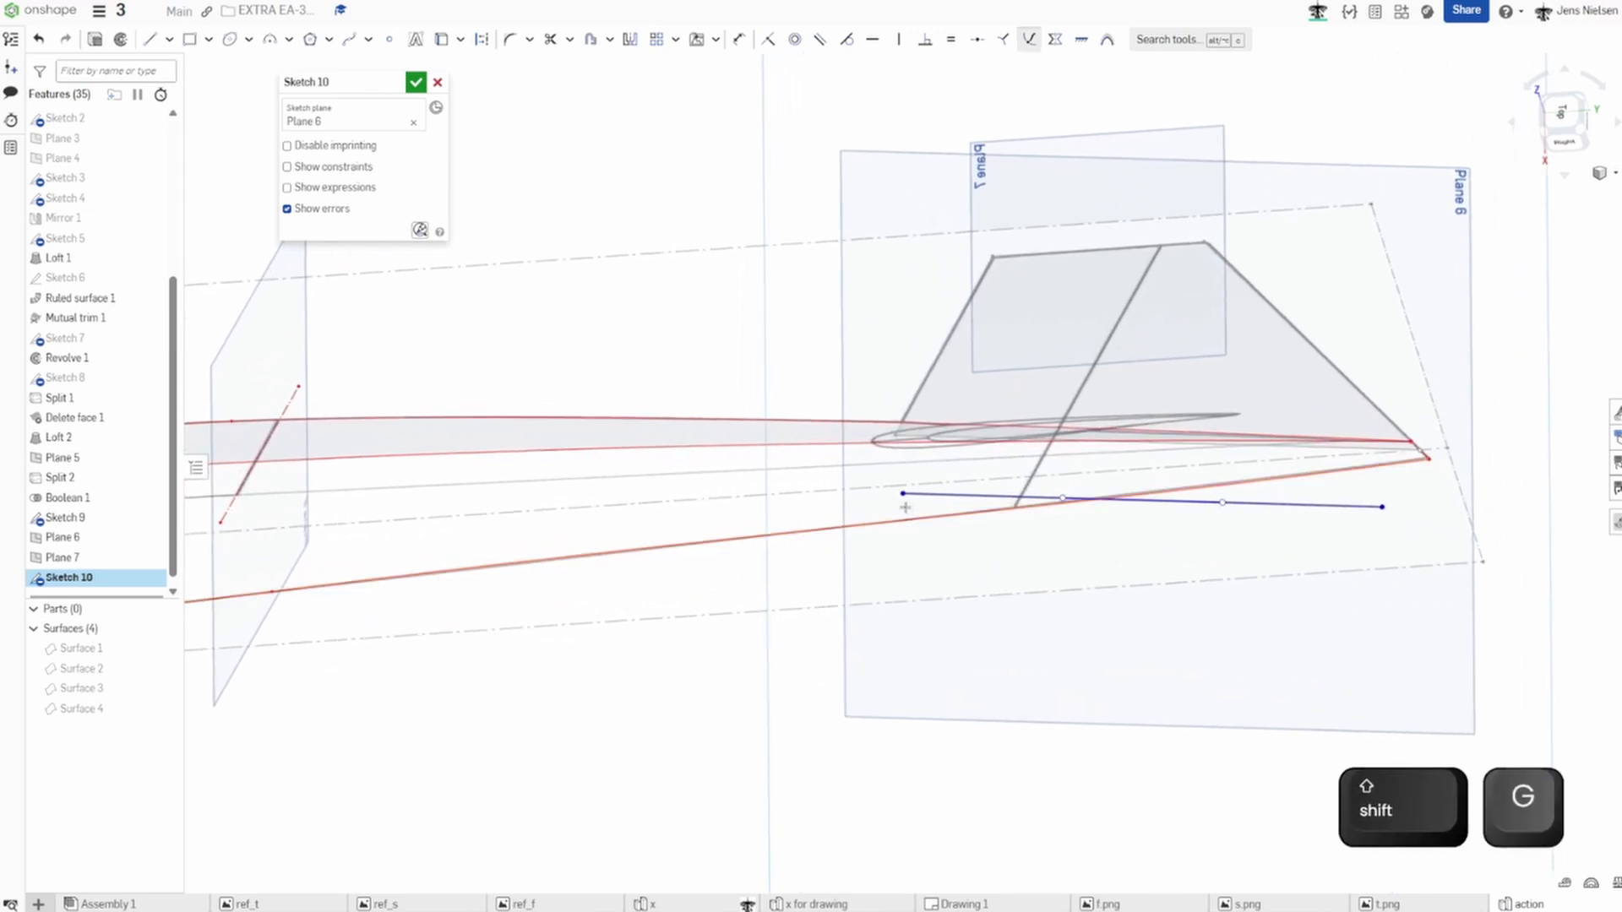
pyautogui.click(901, 494)
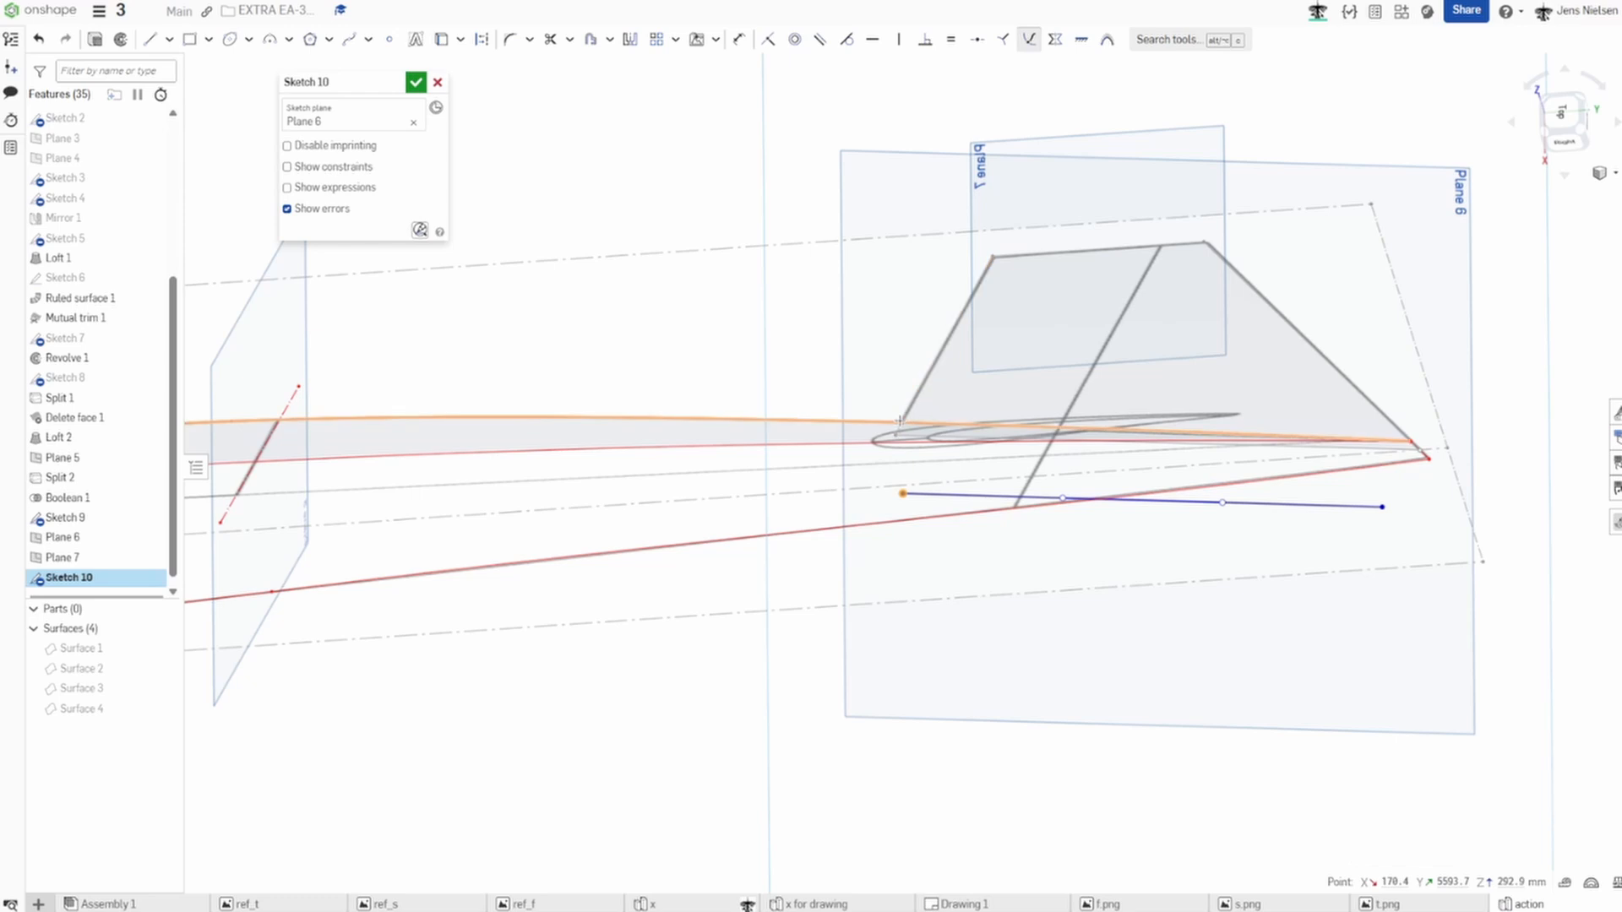
pyautogui.click(900, 427)
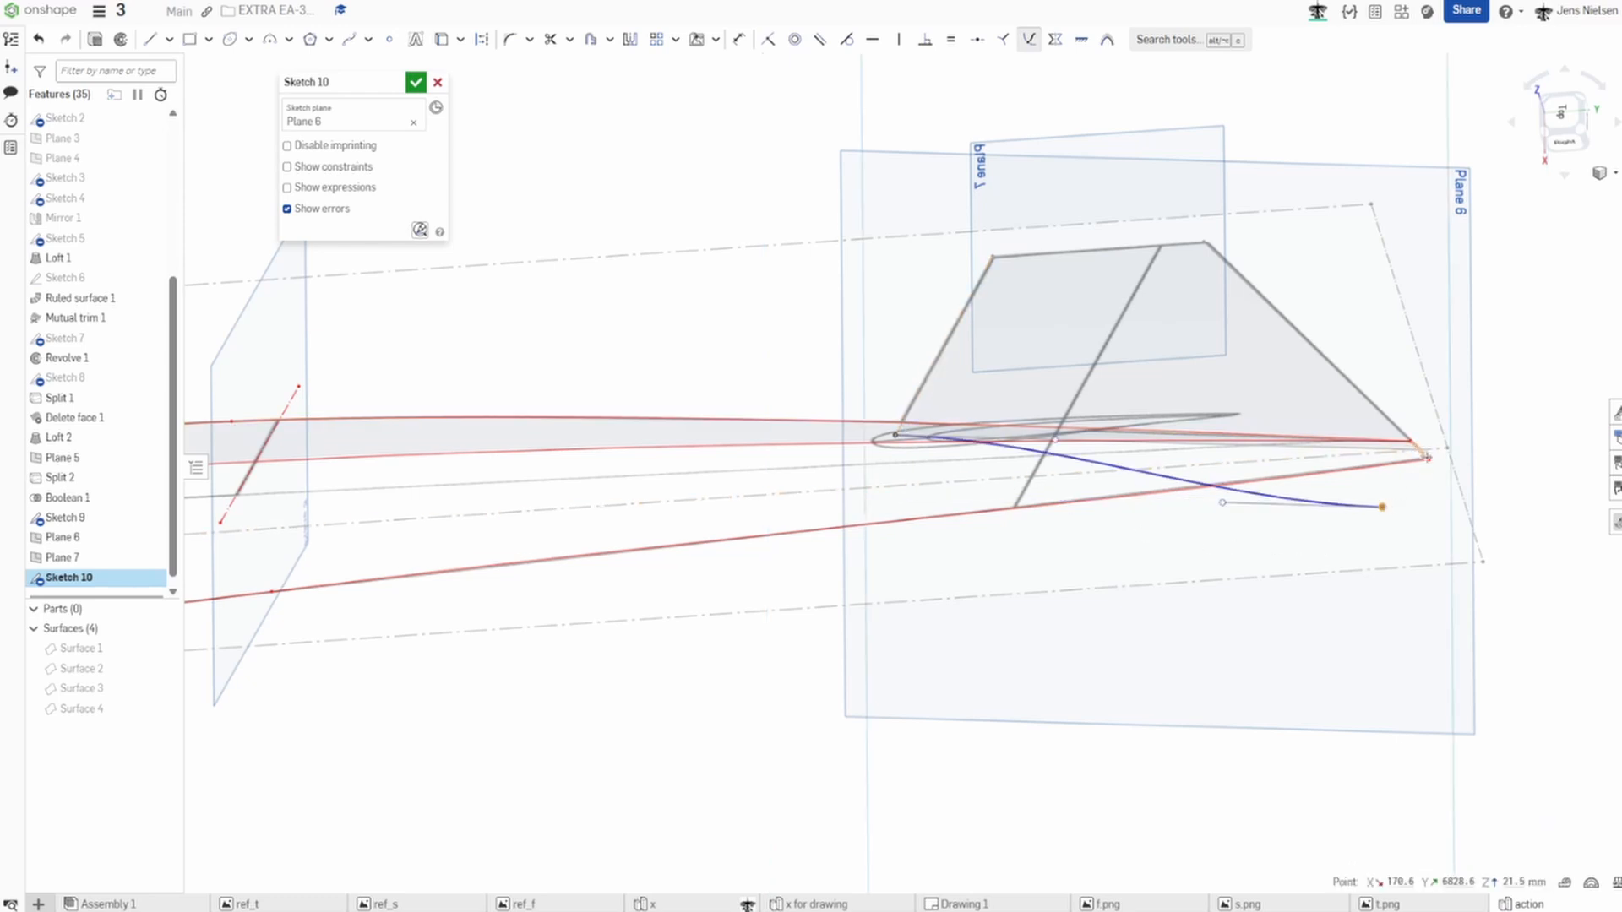
pyautogui.scroll(3, 1406, 464)
pyautogui.scroll(2, 1406, 465)
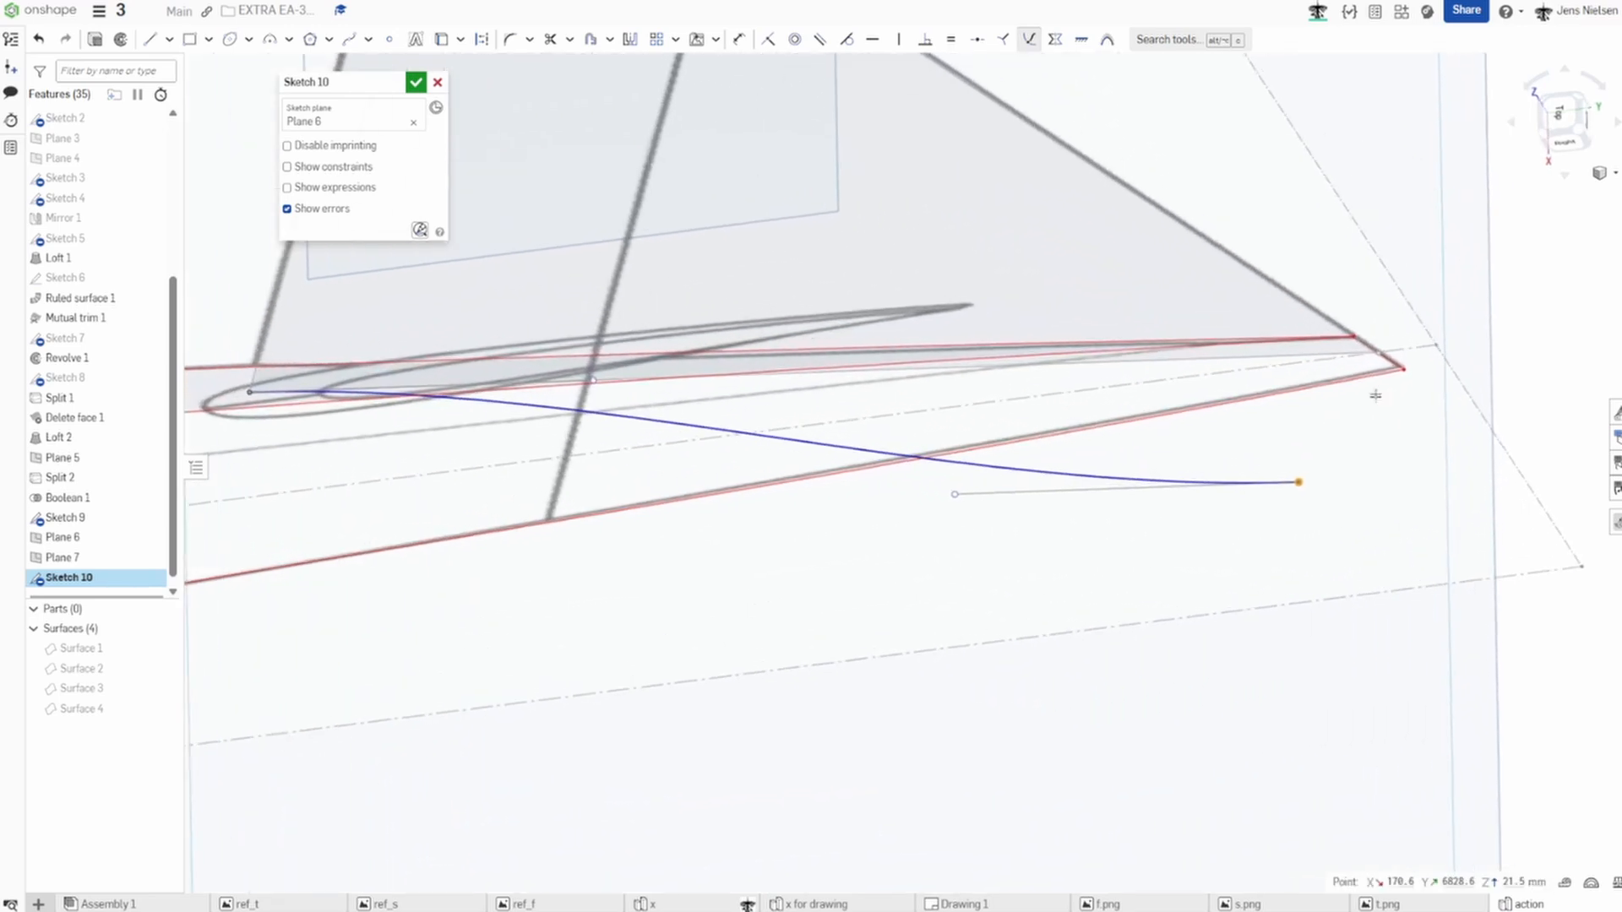
pyautogui.click(1367, 345)
pyautogui.press('Escape')
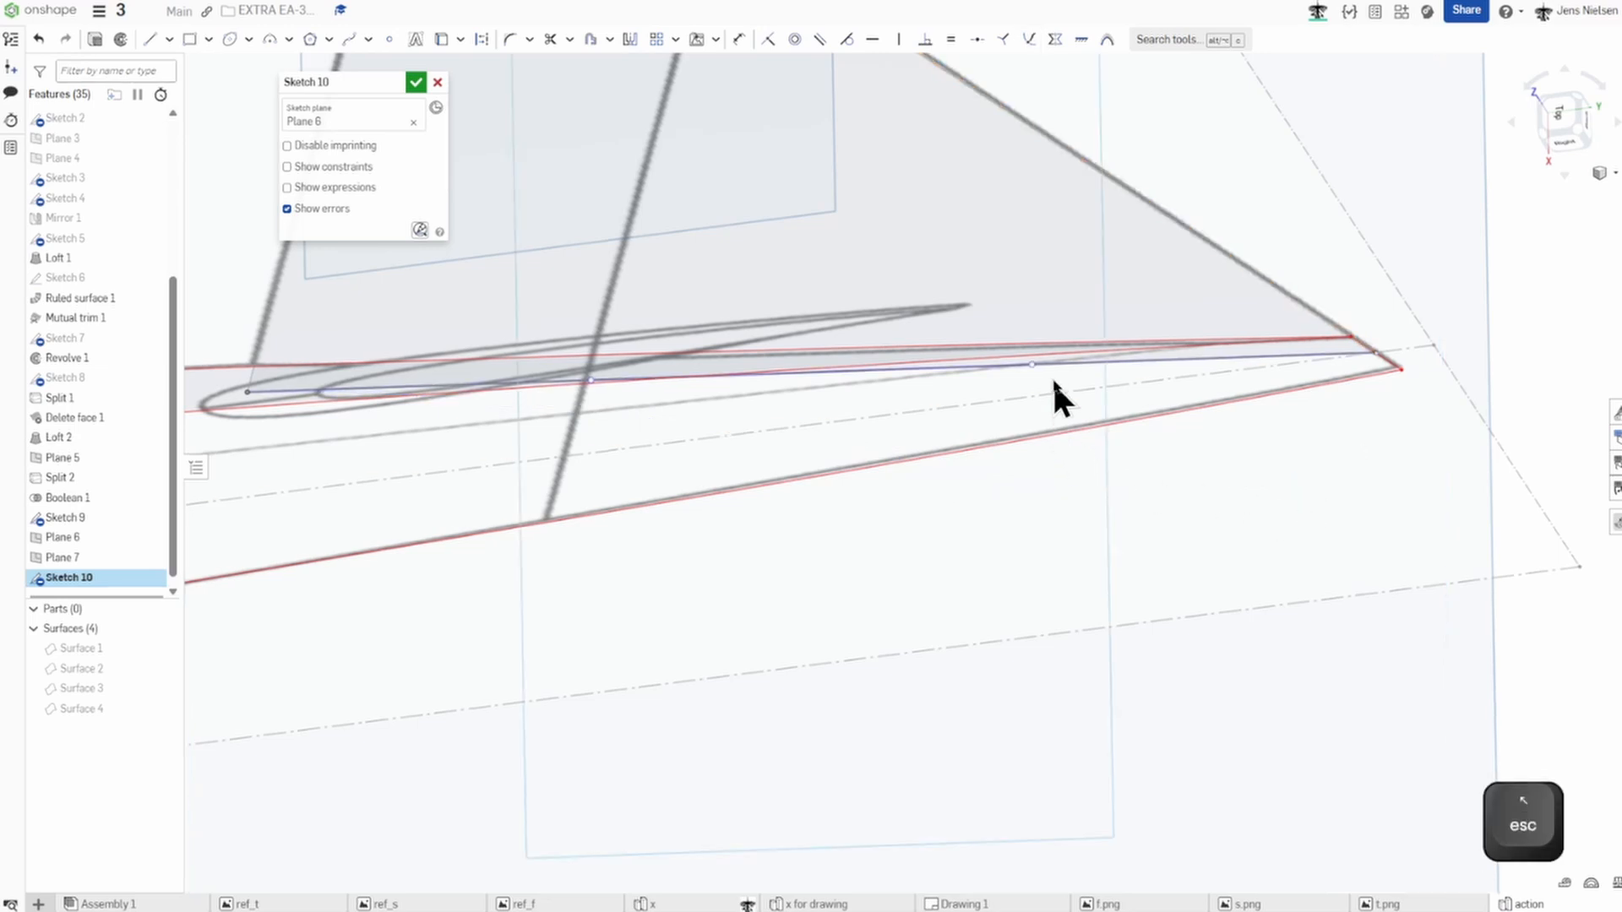
# Pull the Bezier curve's two inner control points sideways so it bulges out to one side of the fin base.
pyautogui.moveTo(1029, 363); pyautogui.dragTo(1089, 452)
pyautogui.scroll(-3, 1105, 488)
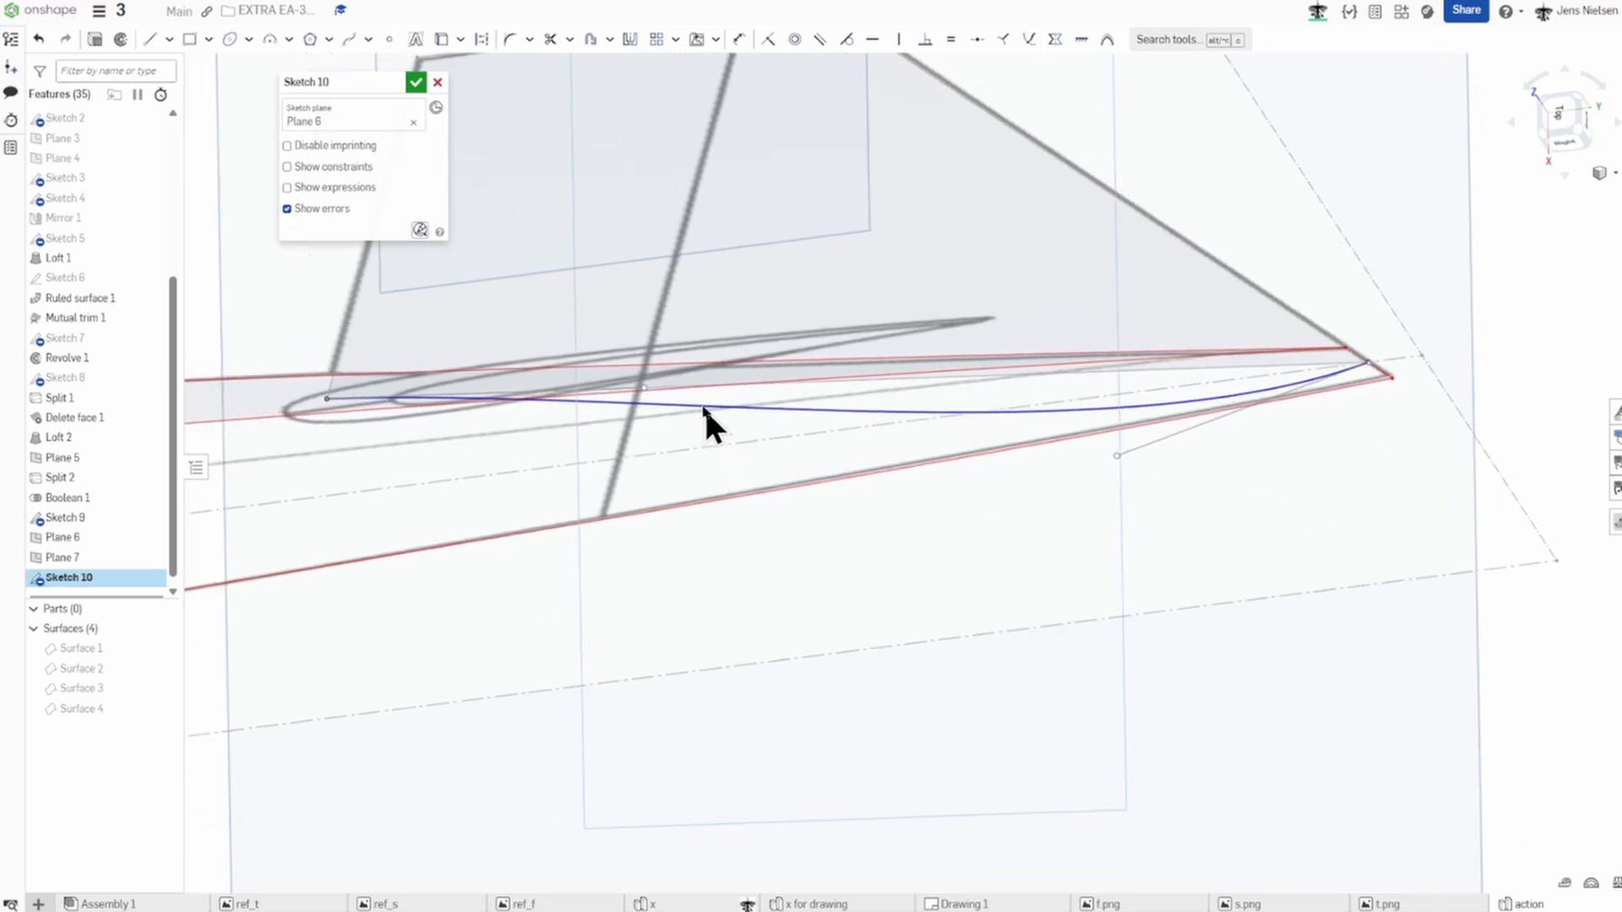
pyautogui.moveTo(666, 387); pyautogui.dragTo(419, 509)
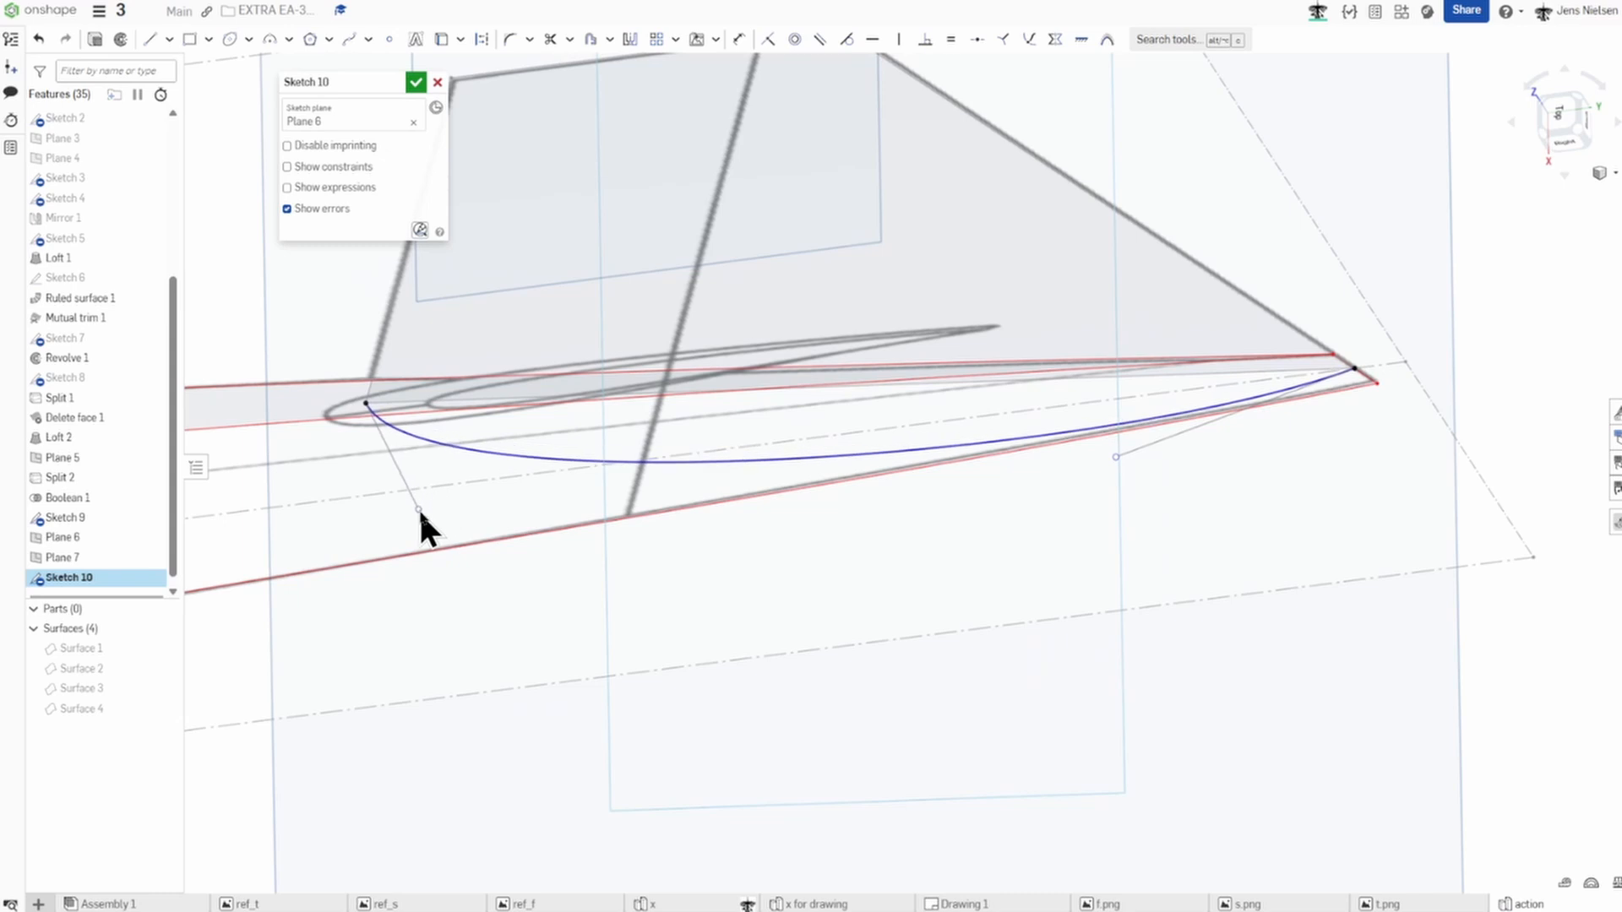
pyautogui.moveTo(419, 509); pyautogui.dragTo(714, 521, button='middle')
pyautogui.moveTo(713, 522); pyautogui.dragTo(739, 480, button='right')
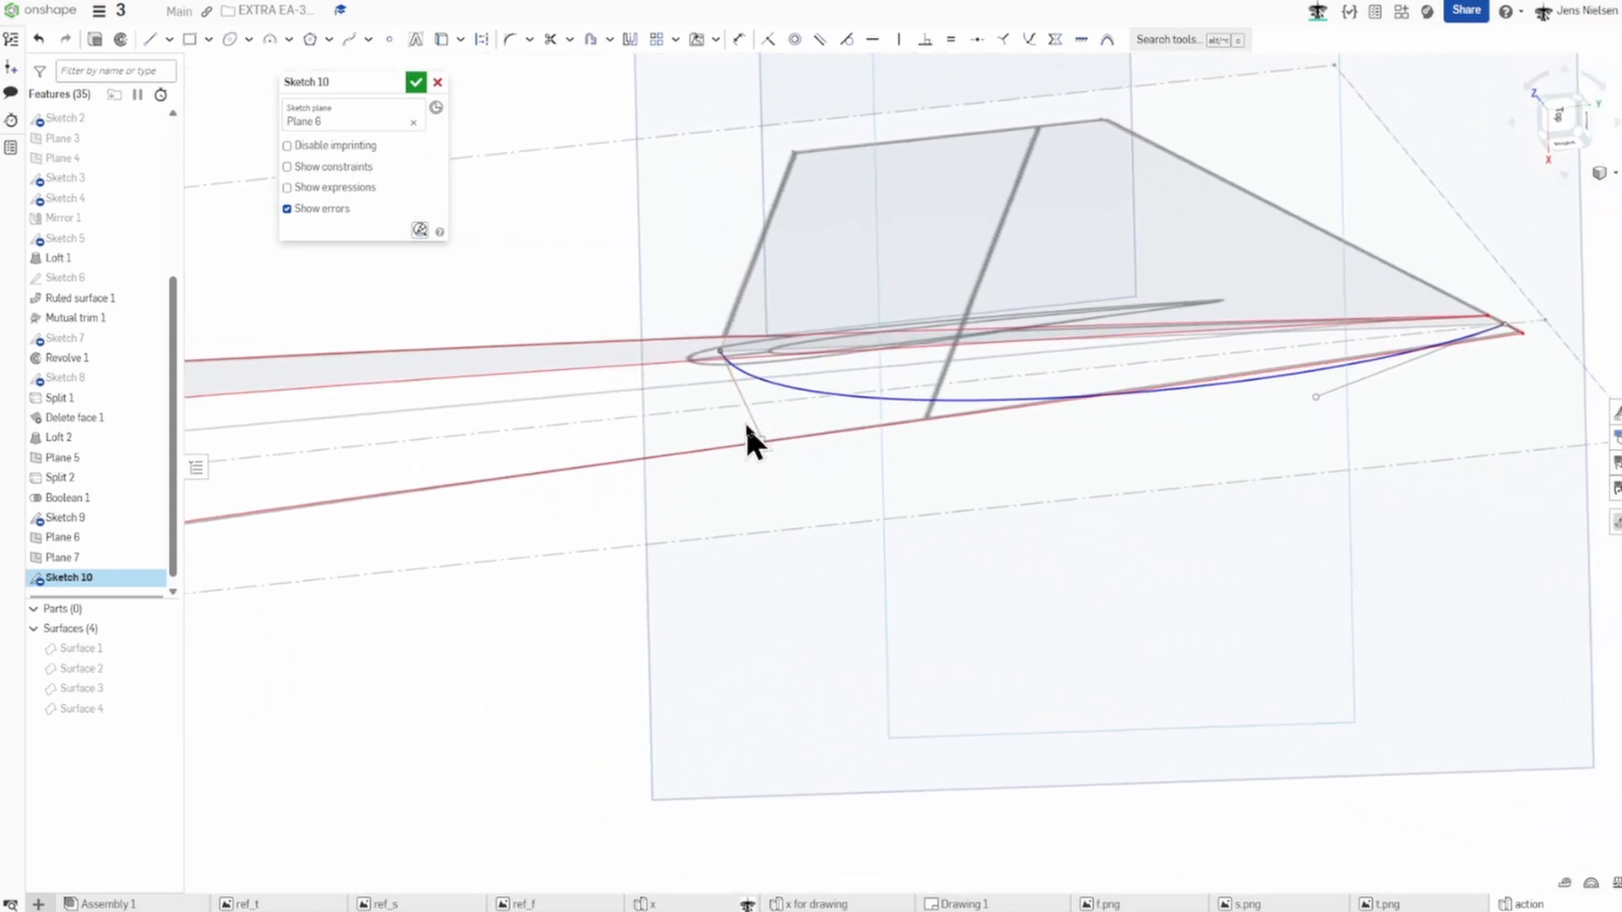
# Constrain both end handles of the Bezier curve horizontal and shorten the handle at the trailing edge.
pyautogui.moveTo(751, 422); pyautogui.dragTo(755, 428)
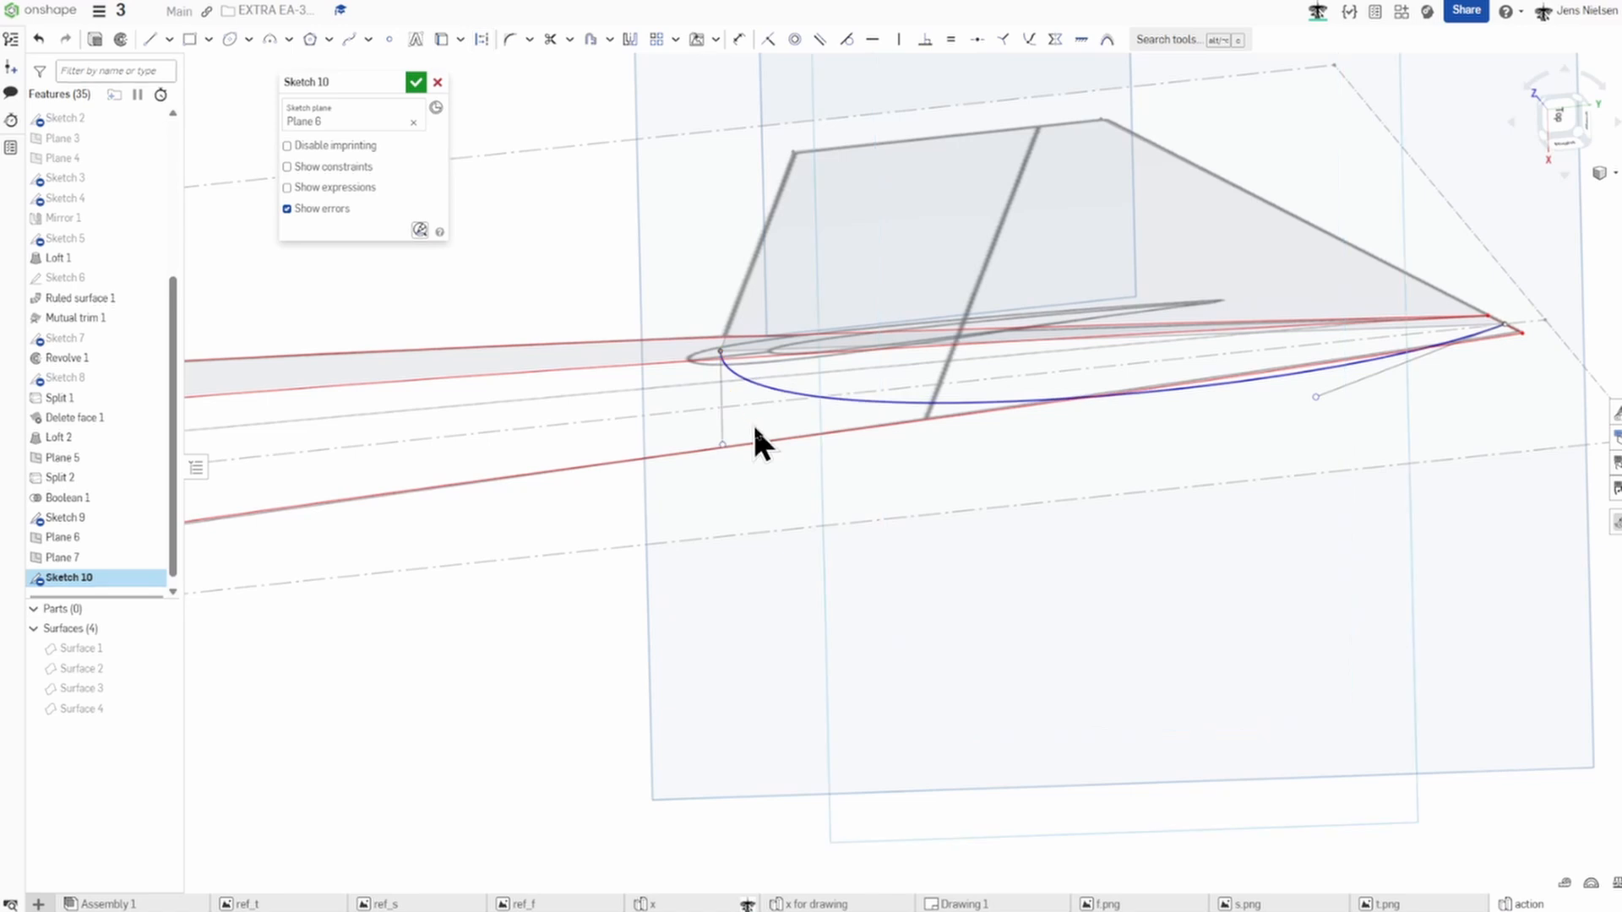
pyautogui.press('h')
pyautogui.click(1333, 392)
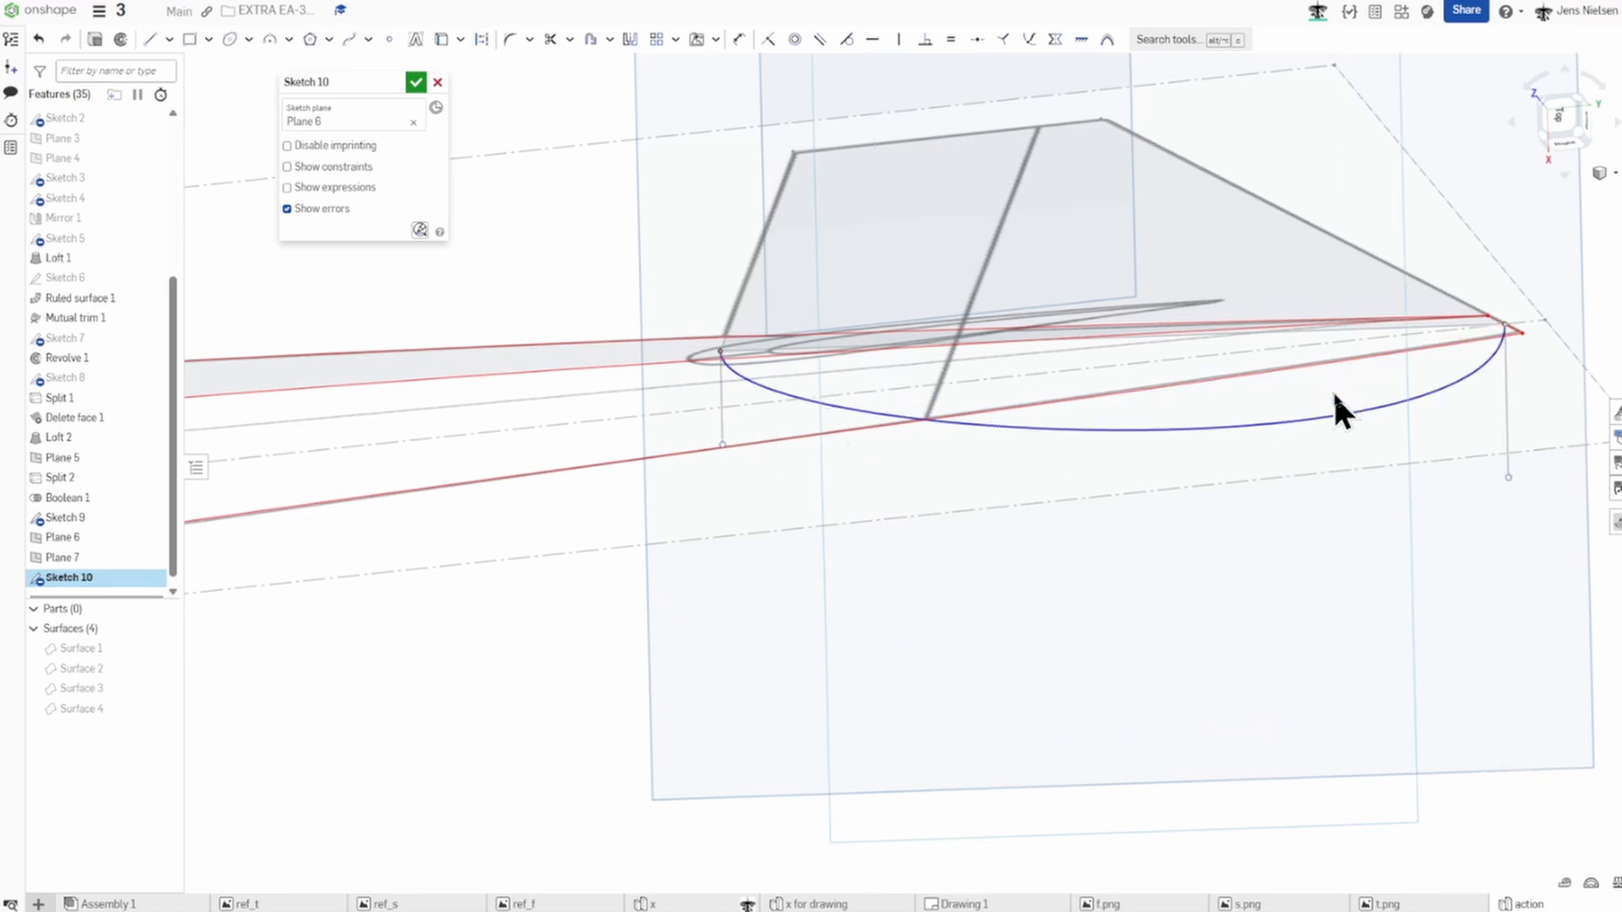
pyautogui.moveTo(1507, 480); pyautogui.dragTo(1507, 406)
# Show the top-view reference sketch, fit the Bezier curve's end handles to its fin root contour, and finish the sketch.
pyautogui.press('n')
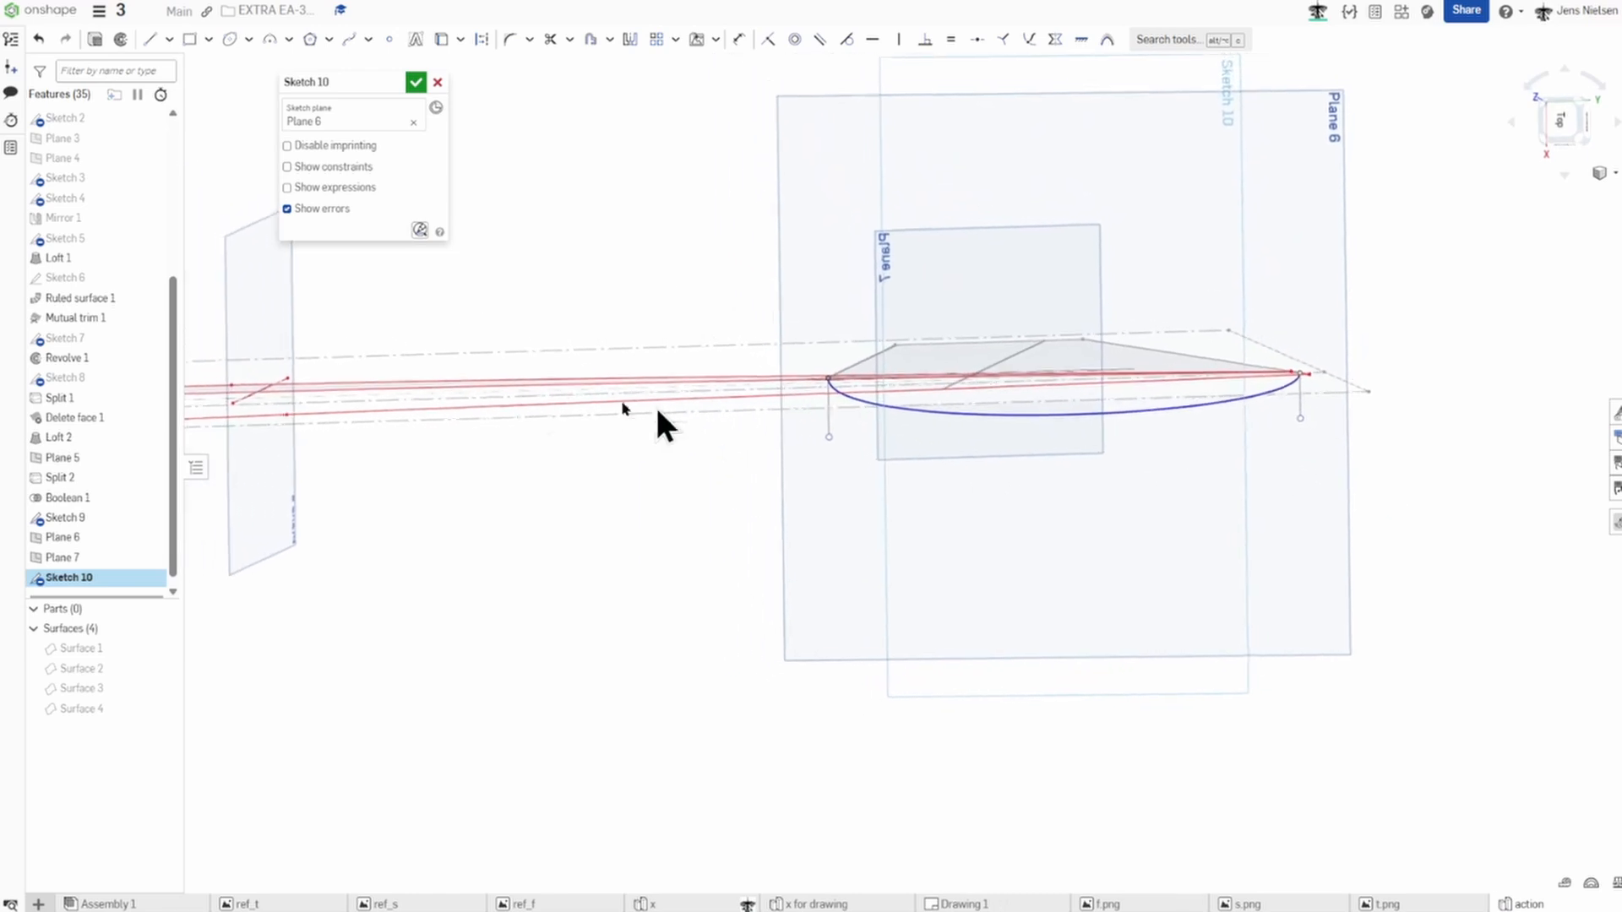
pyautogui.moveTo(174, 296); pyautogui.dragTo(151, 154)
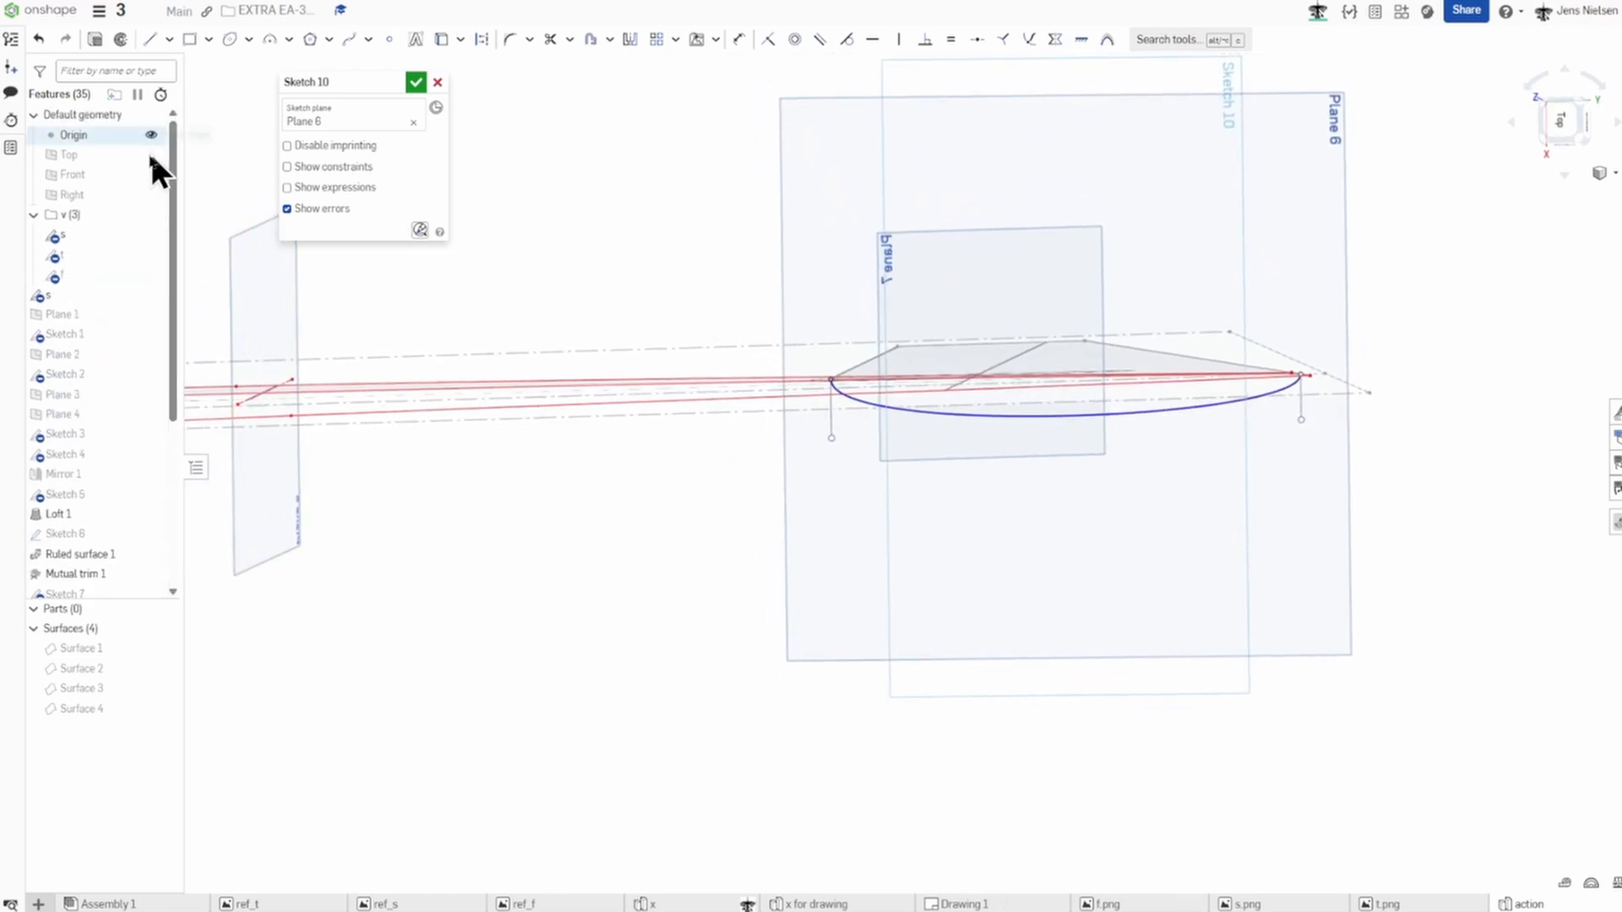
pyautogui.click(150, 254)
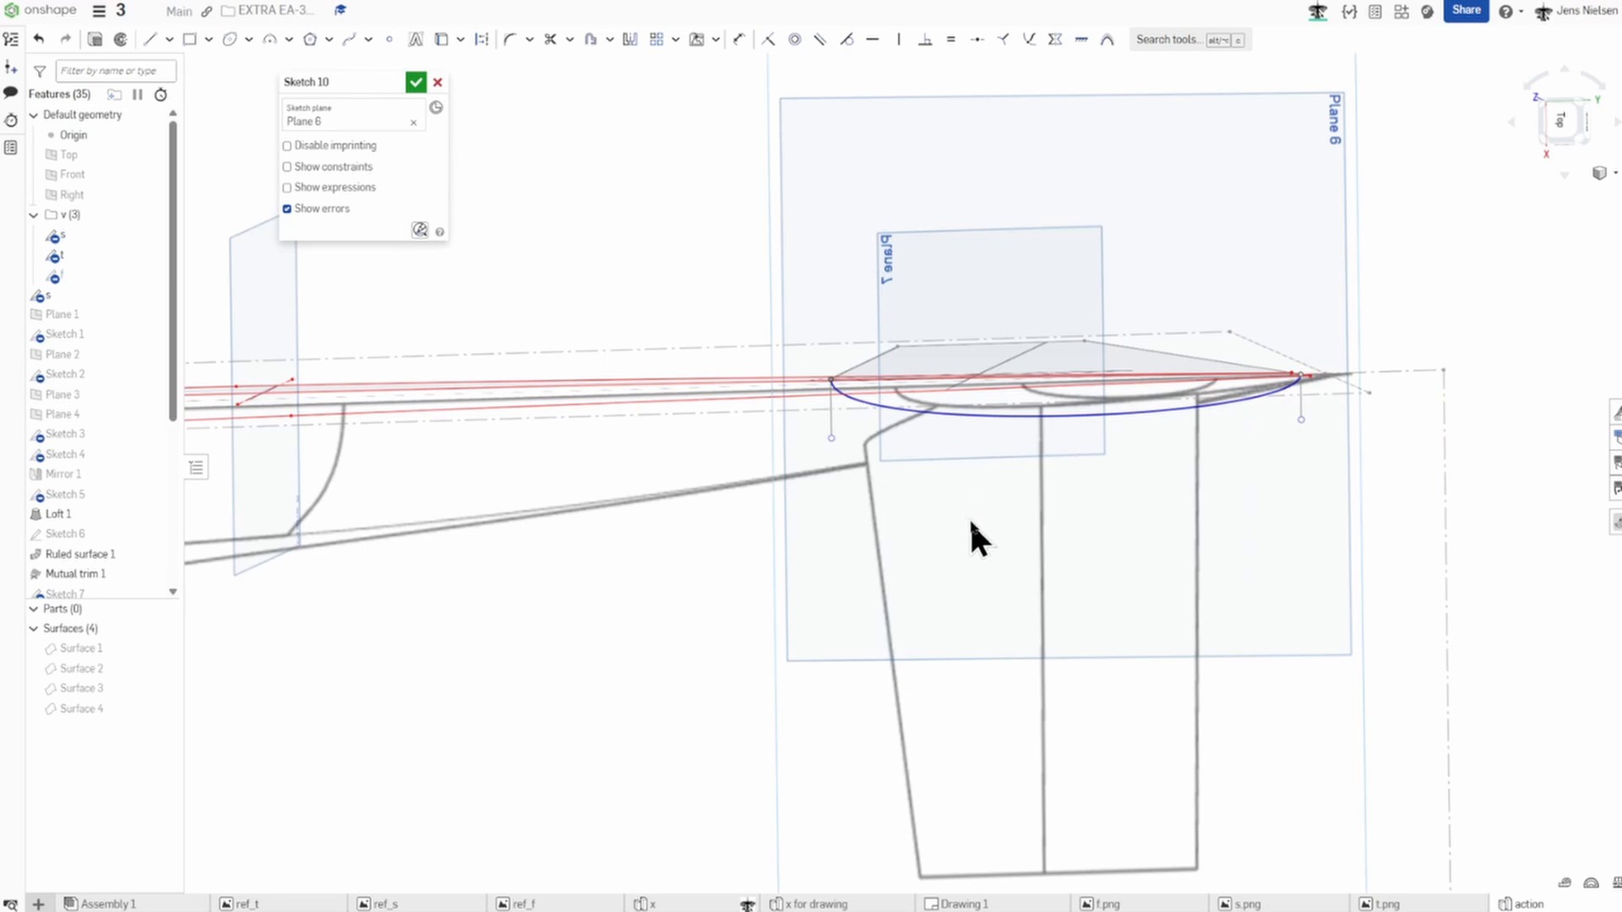
pyautogui.scroll(3, 1319, 496)
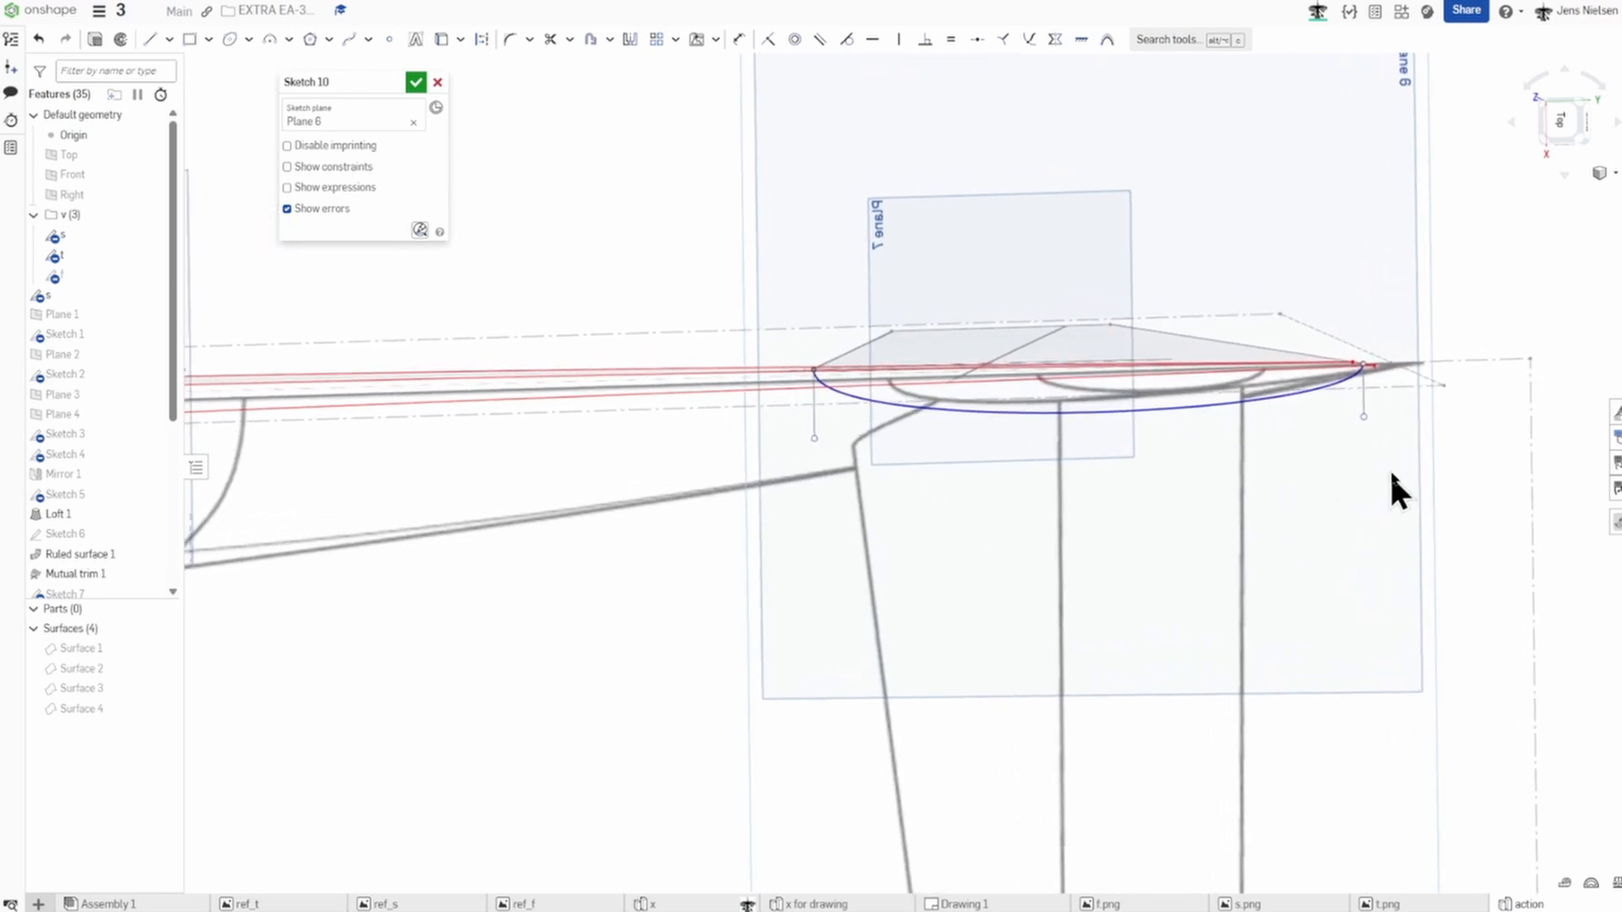
pyautogui.scroll(1, 1389, 472)
pyautogui.moveTo(1367, 435); pyautogui.dragTo(1366, 418)
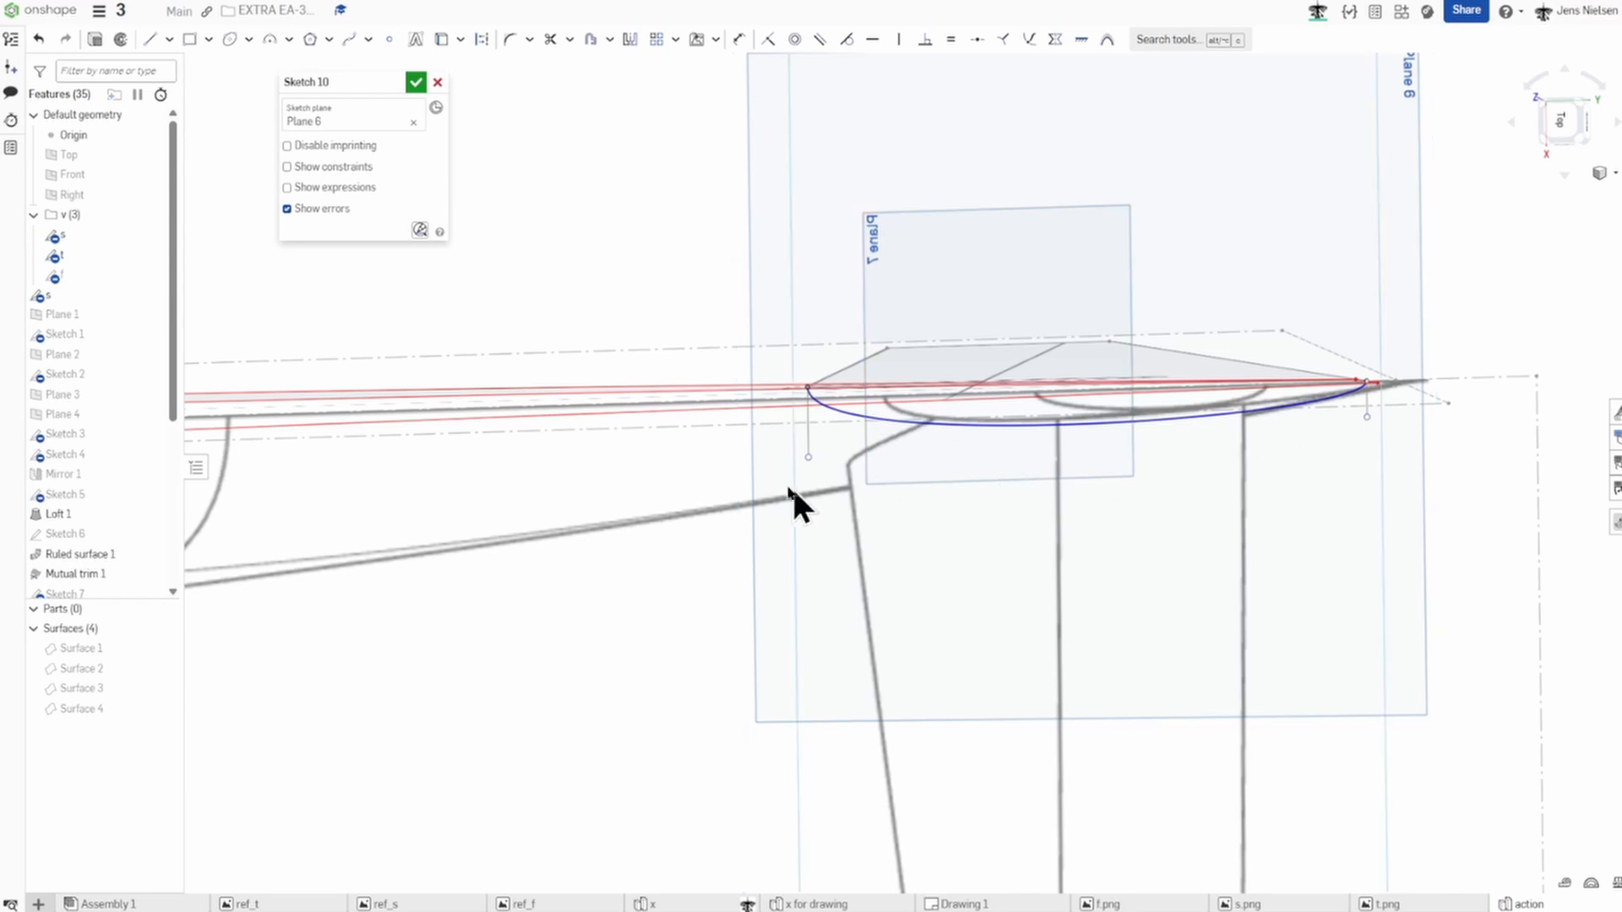
pyautogui.moveTo(812, 457); pyautogui.dragTo(815, 446)
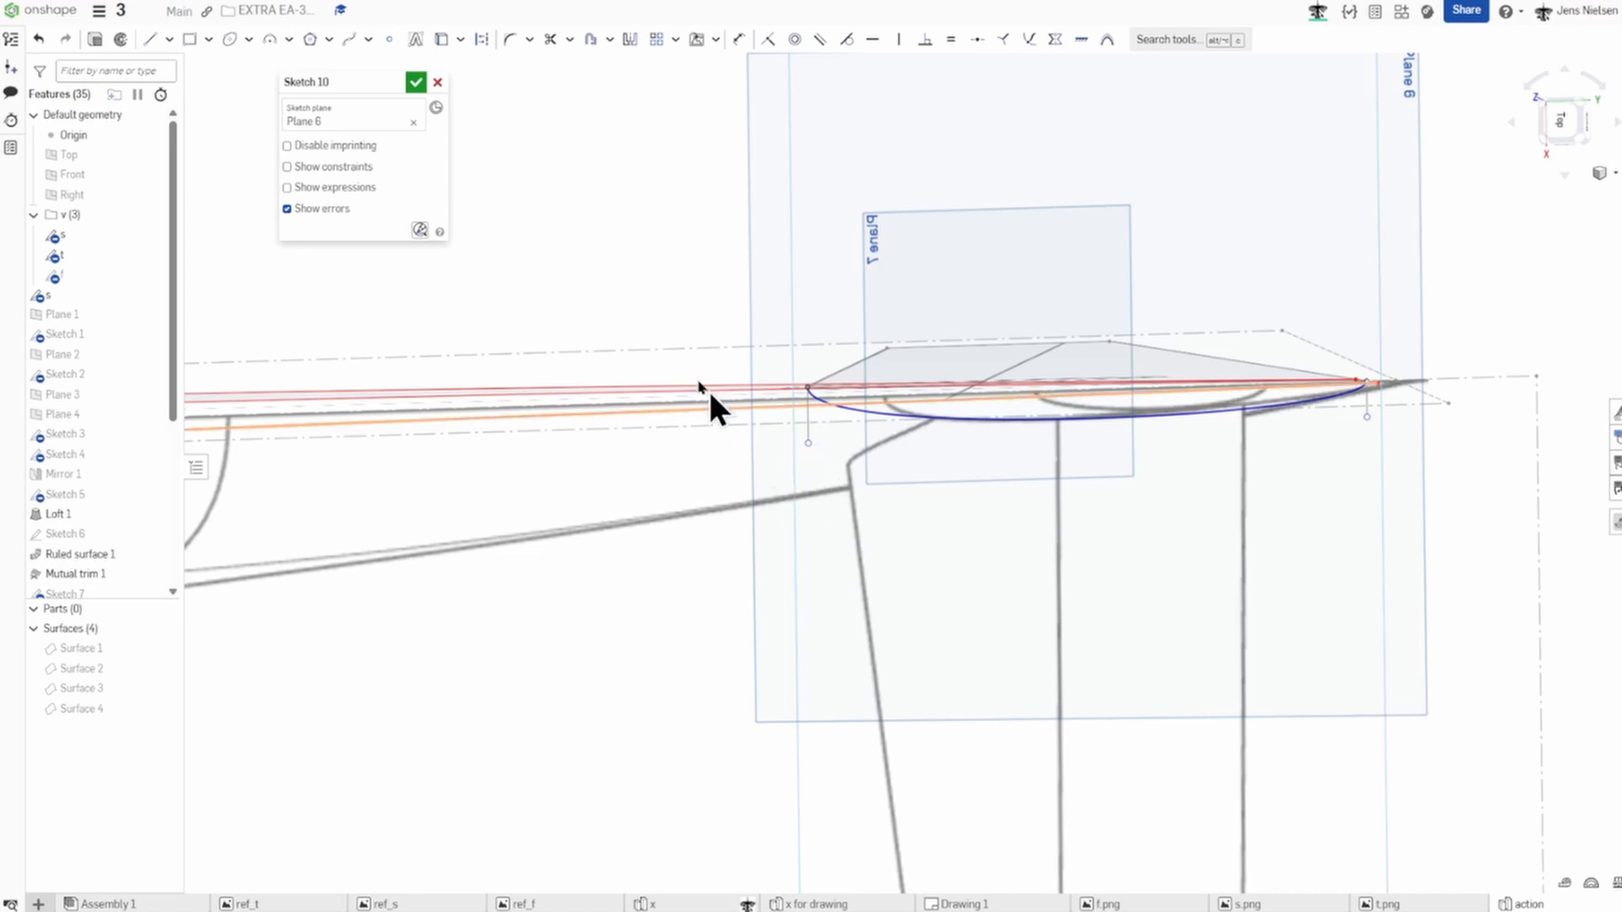
pyautogui.click(416, 82)
# Start a sketch on the plane at the fin's tip and draw a four-point Bezier curve just below the tip edge.
pyautogui.press('s')
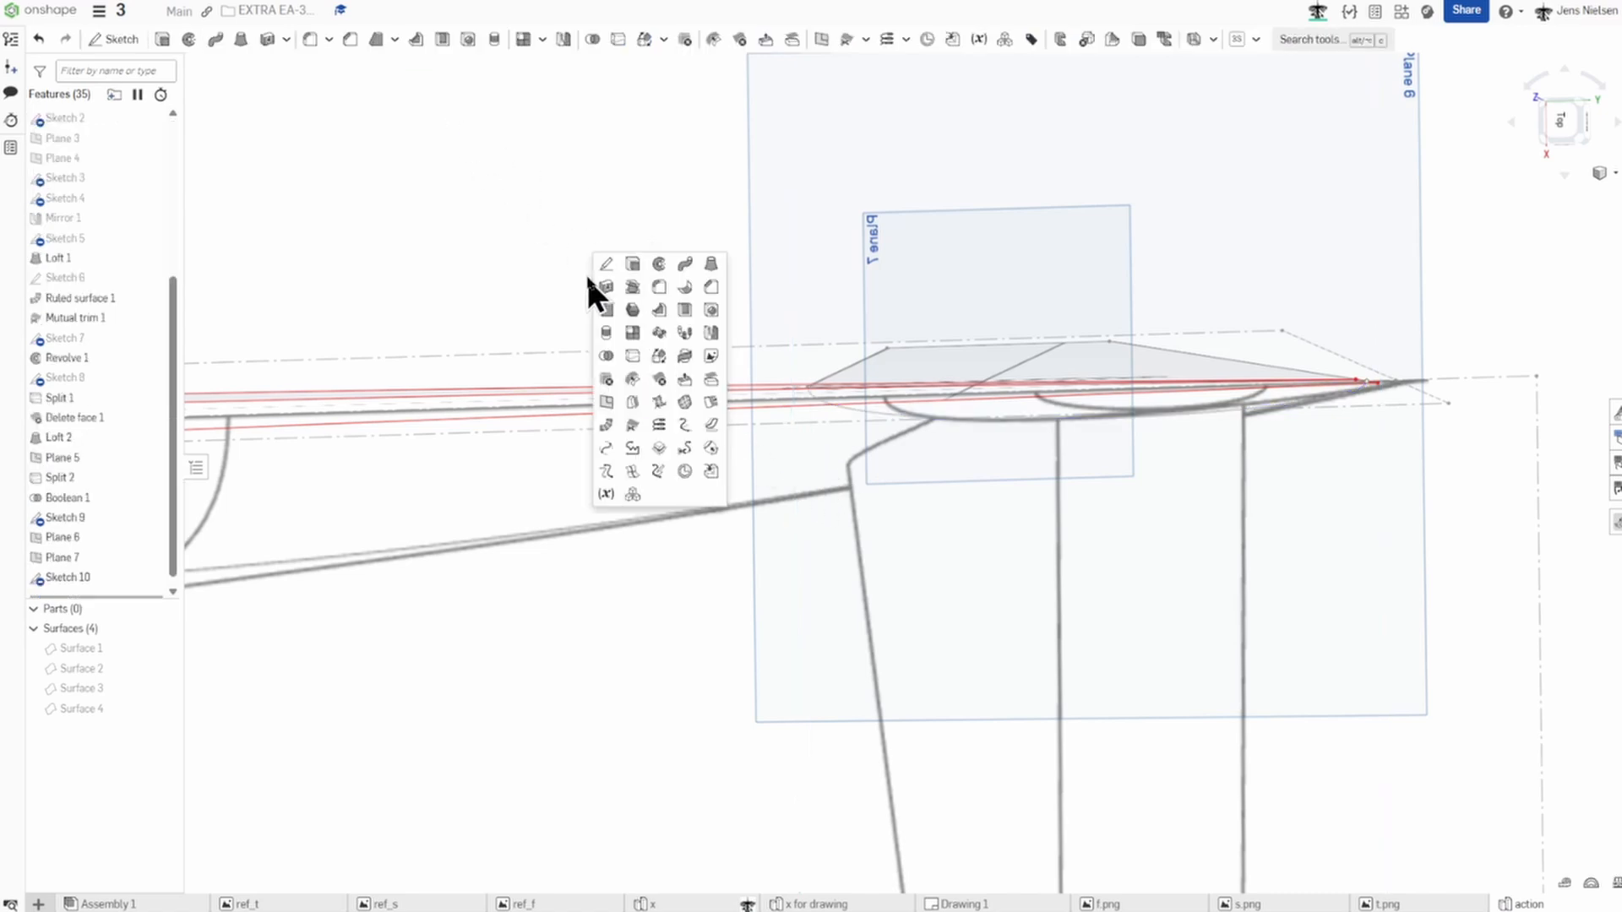
pyautogui.click(607, 264)
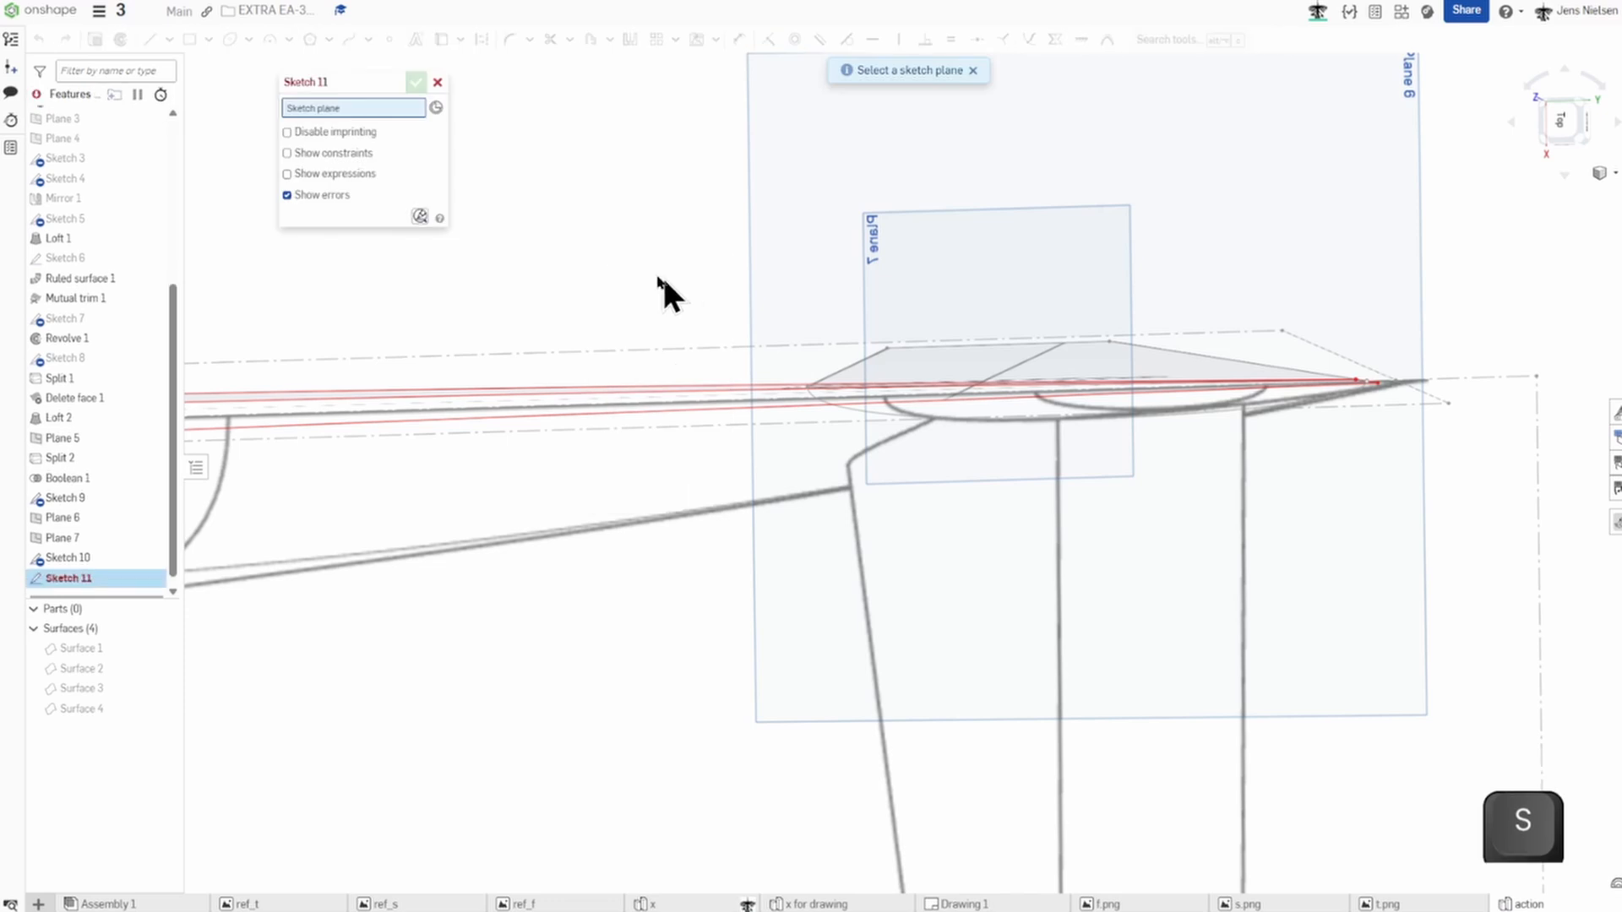
pyautogui.moveTo(662, 277)
pyautogui.mouseDown(button='right')
pyautogui.moveTo(612, 266)
pyautogui.moveTo(805, 308)
pyautogui.moveTo(917, 386)
pyautogui.mouseUp(button='right')
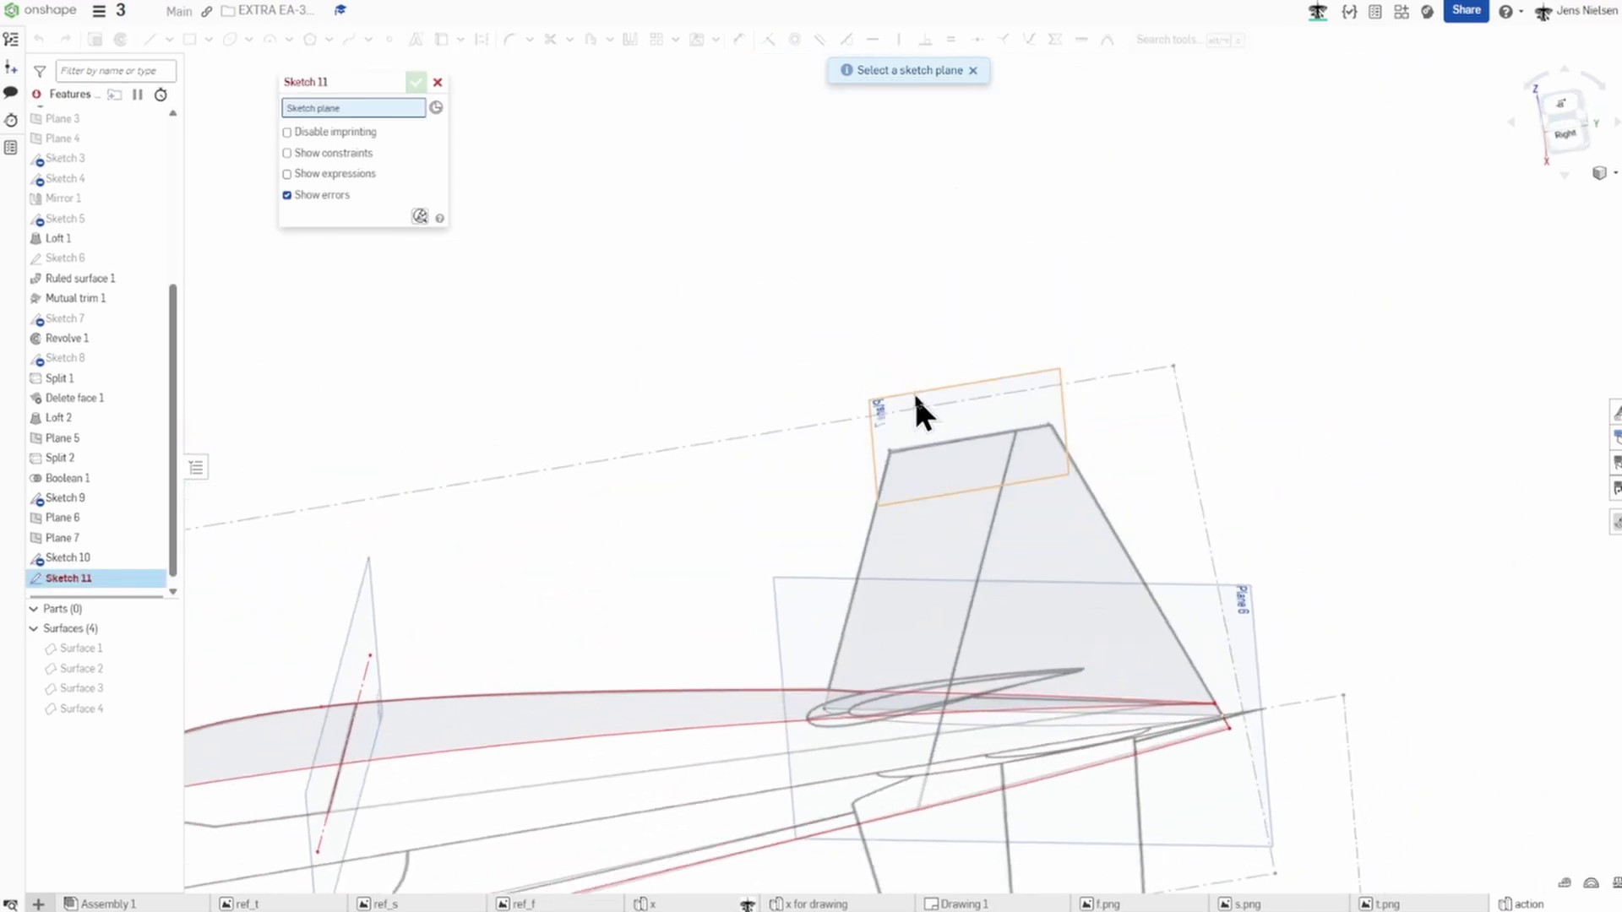
pyautogui.click(916, 395)
pyautogui.press('s')
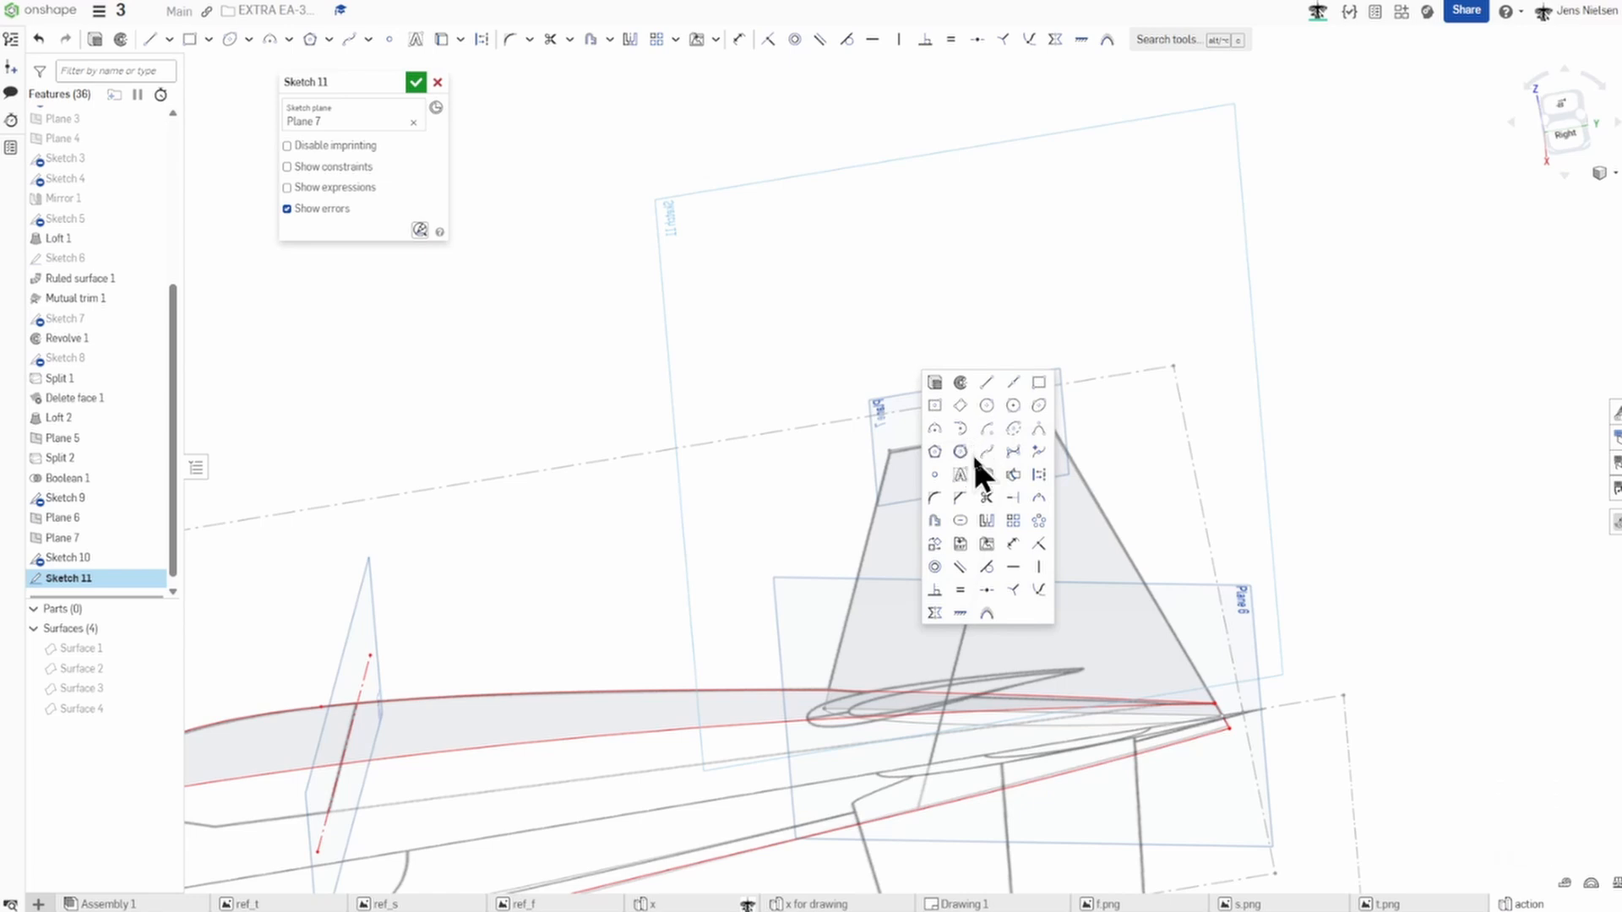
pyautogui.click(980, 433)
pyautogui.scroll(1, 966, 431)
pyautogui.moveTo(966, 431); pyautogui.dragTo(919, 452, button='right')
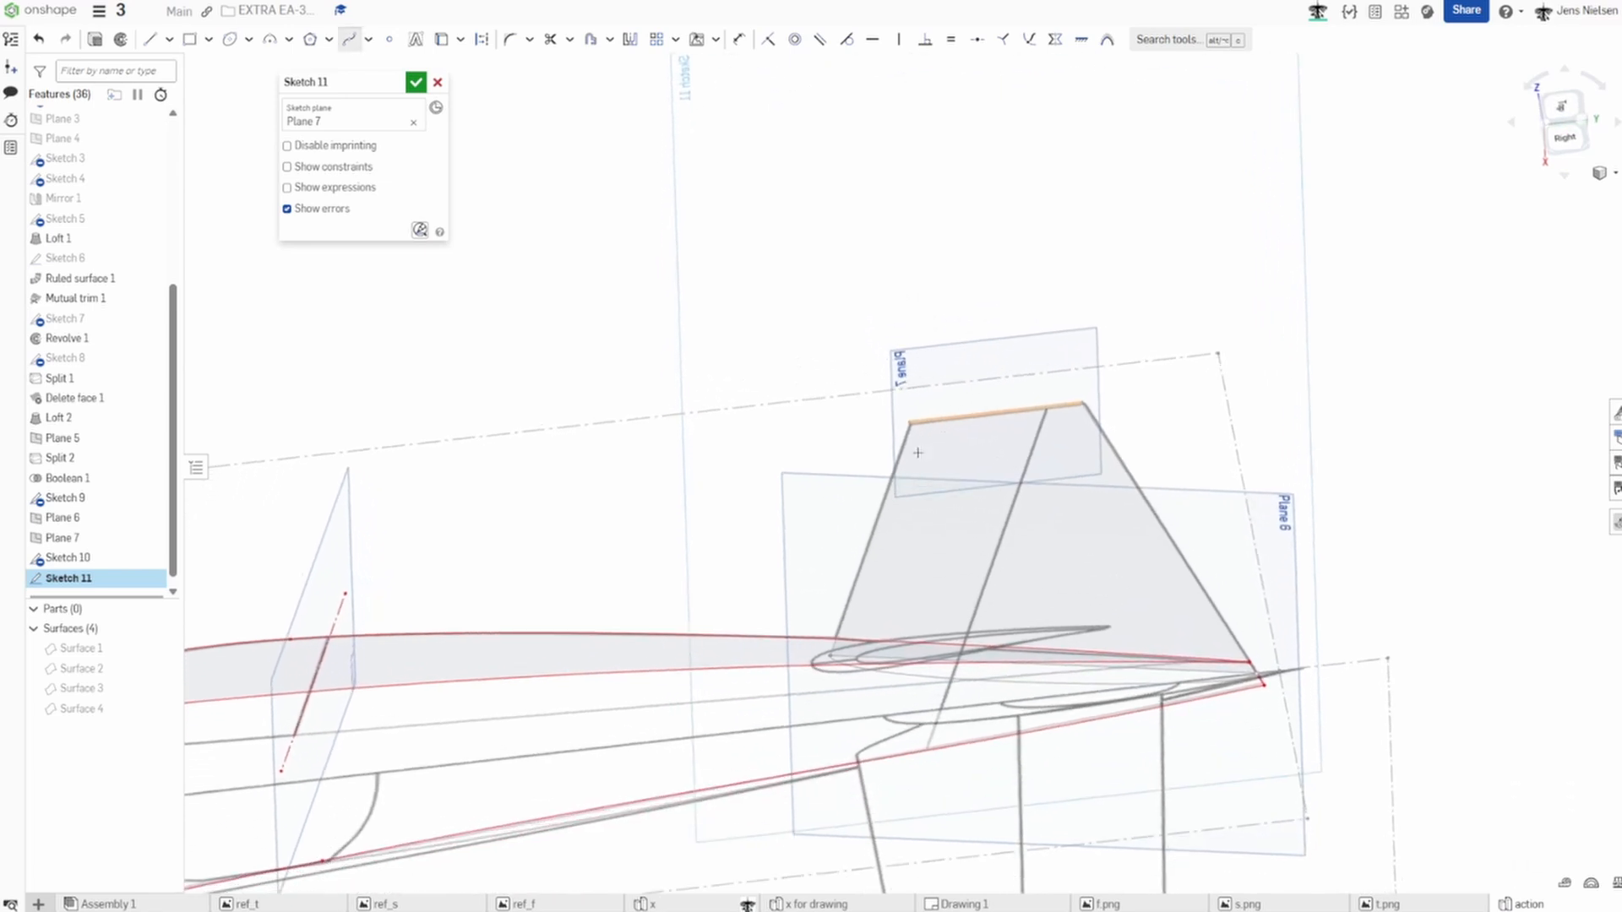
pyautogui.click(1071, 445)
pyautogui.press('Escape')
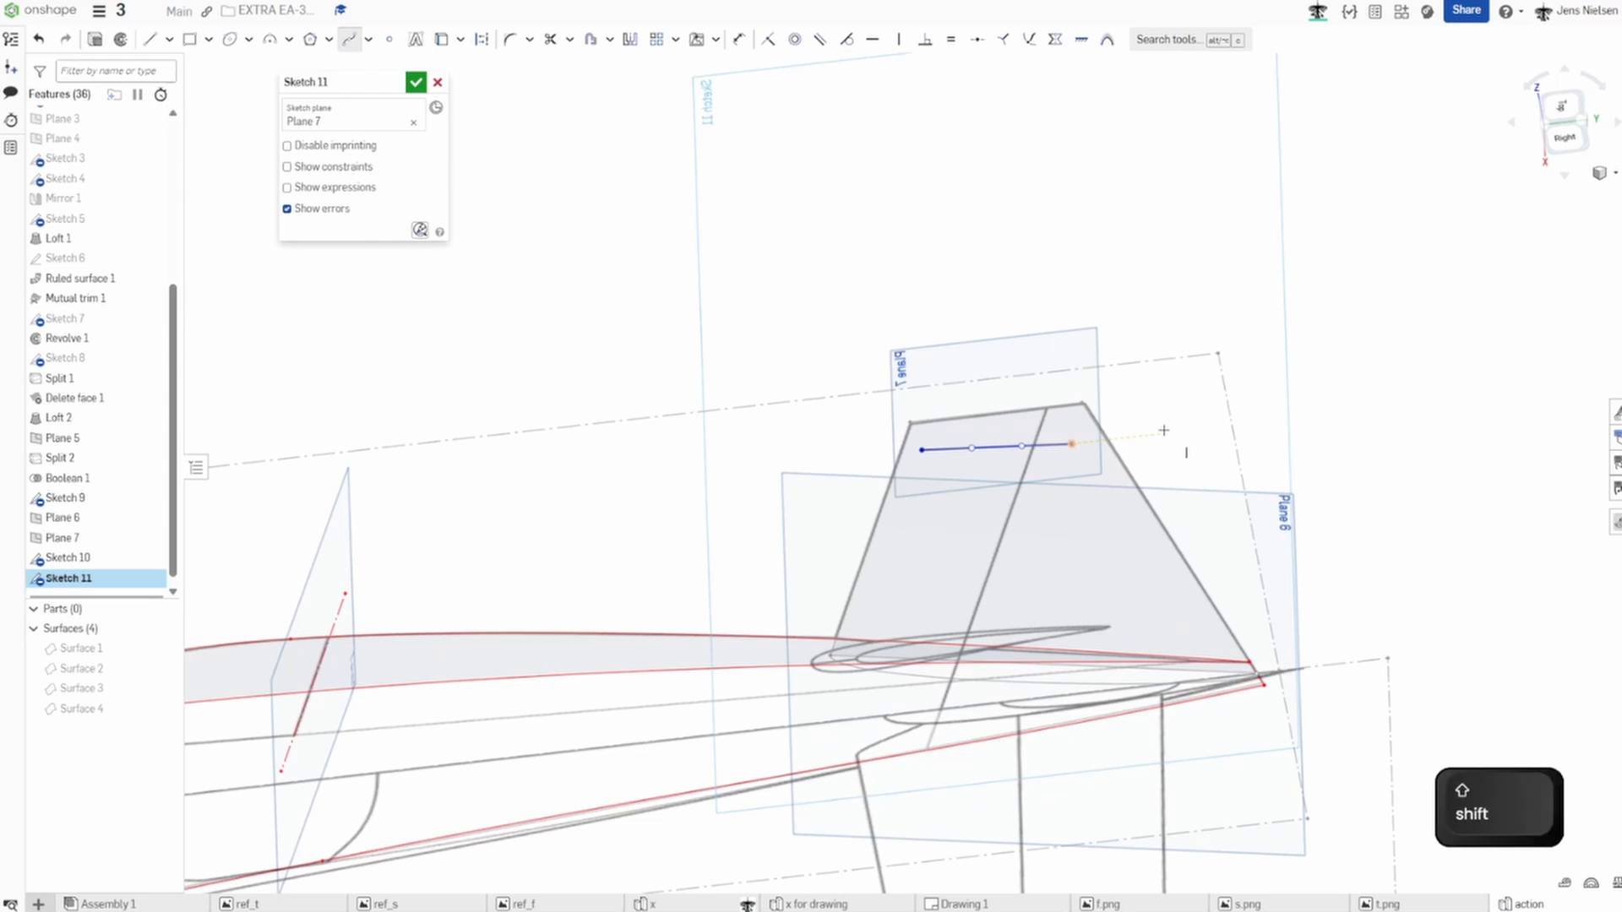
# Pierce the tip curve's endpoints to the trailing and leading edges of the fin outline.
pyautogui.hotkey('shift', 'g')
pyautogui.click(1071, 445)
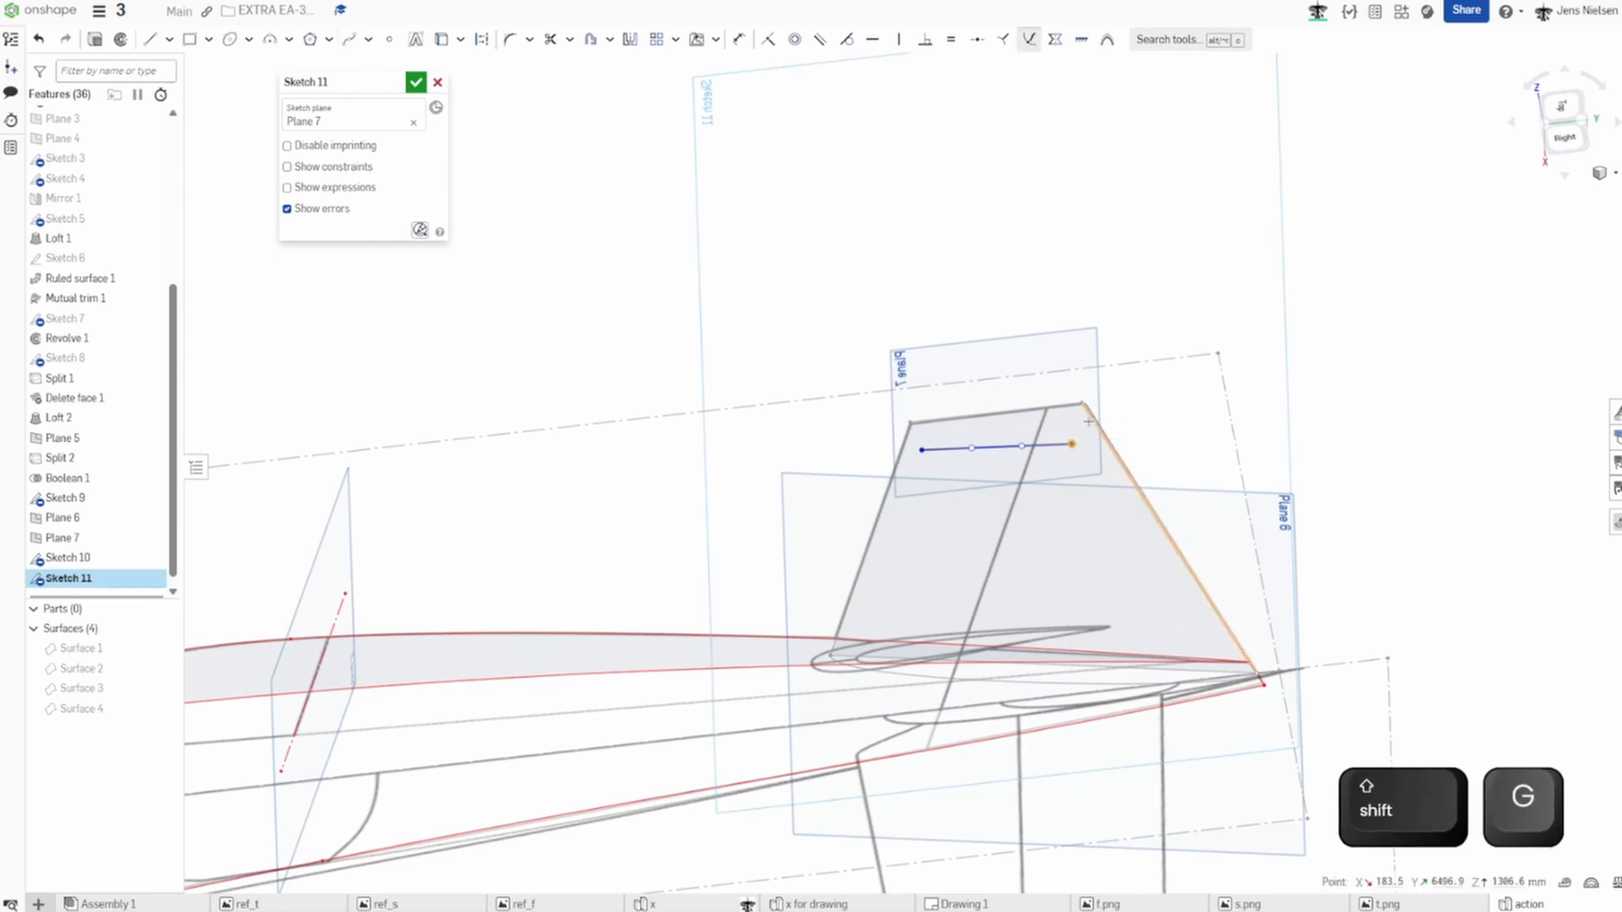
pyautogui.click(1100, 430)
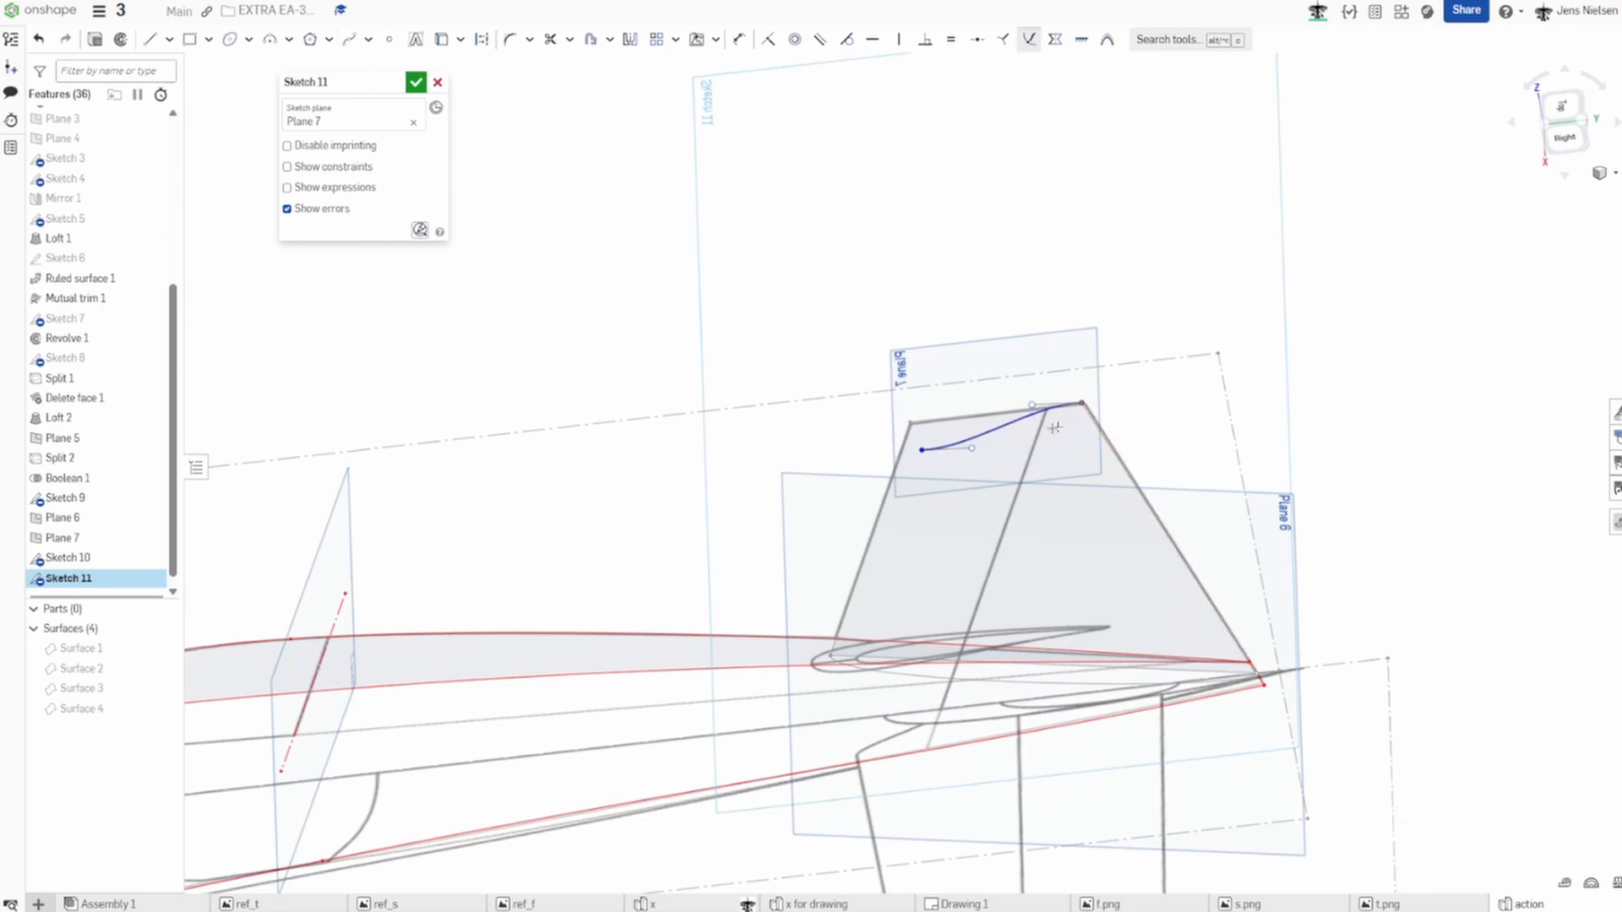
pyautogui.click(922, 452)
pyautogui.click(907, 441)
pyautogui.press('Escape')
# Pull the tip curve's inner control points sideways to bulge it out and constrain both end handles horizontal.
pyautogui.moveTo(960, 419); pyautogui.dragTo(934, 456)
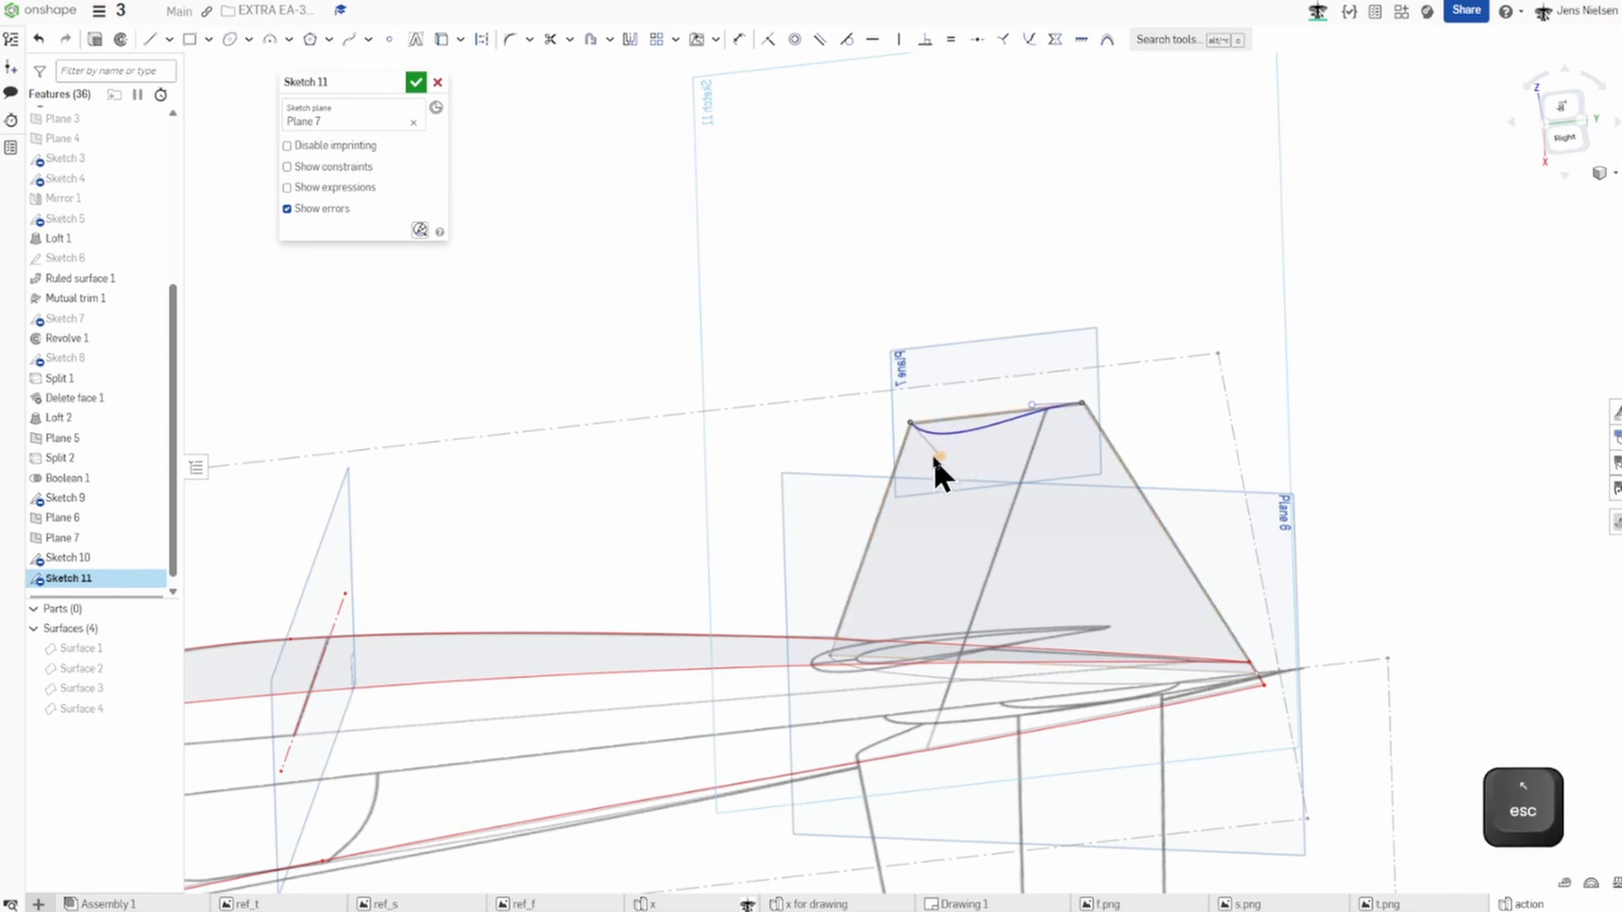
pyautogui.press('d')
pyautogui.click(939, 449)
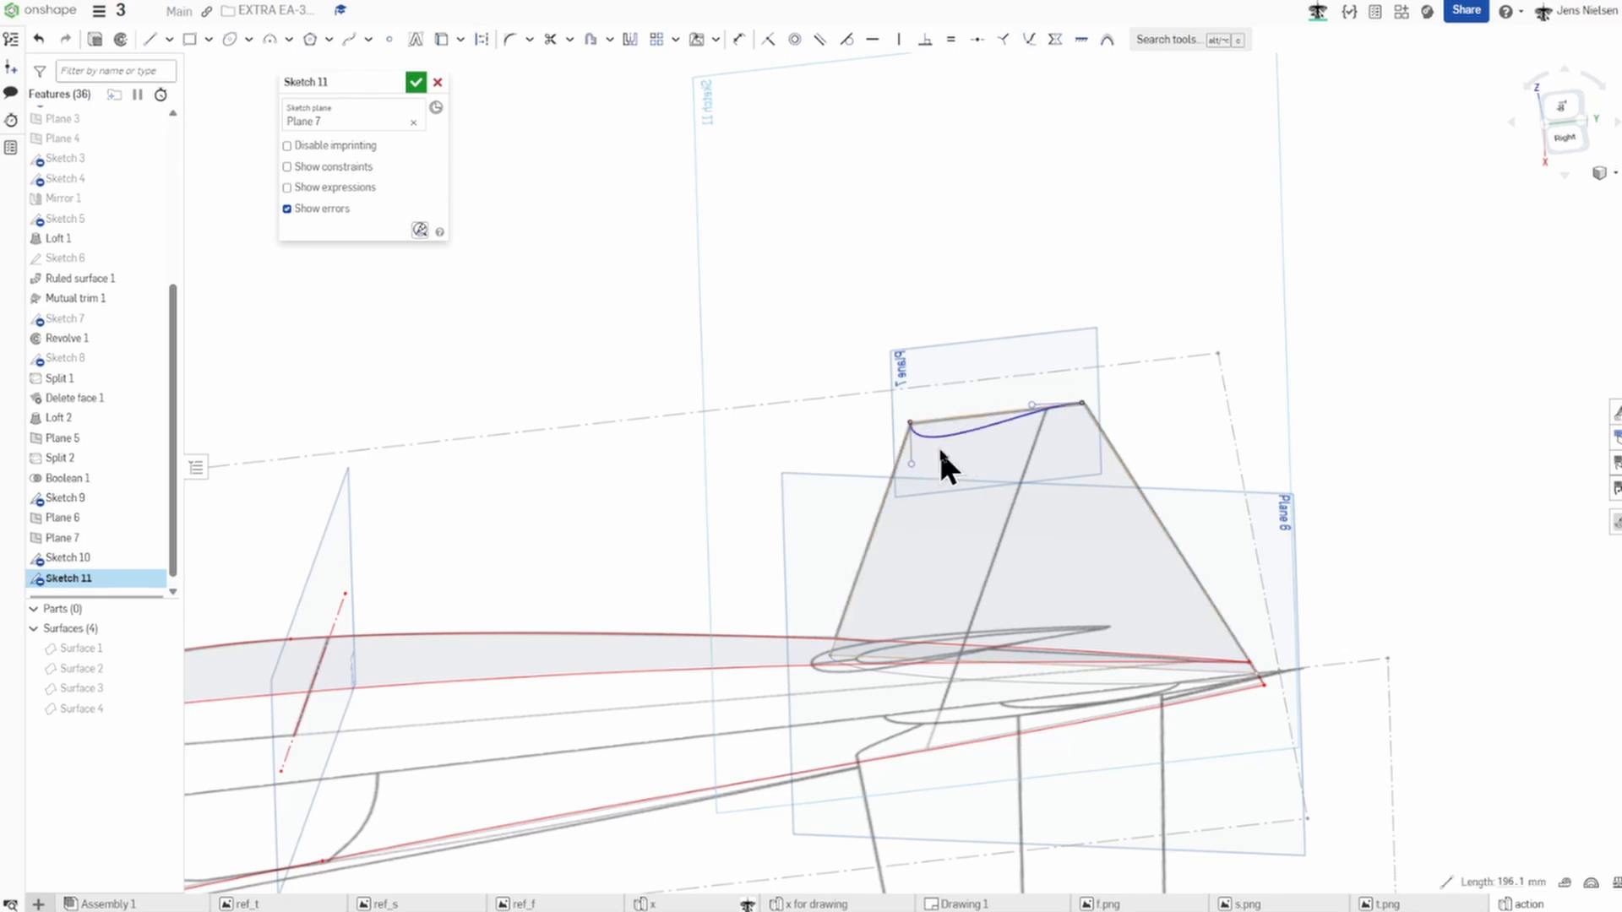
pyautogui.press('h')
pyautogui.moveTo(1033, 405); pyautogui.dragTo(1080, 430)
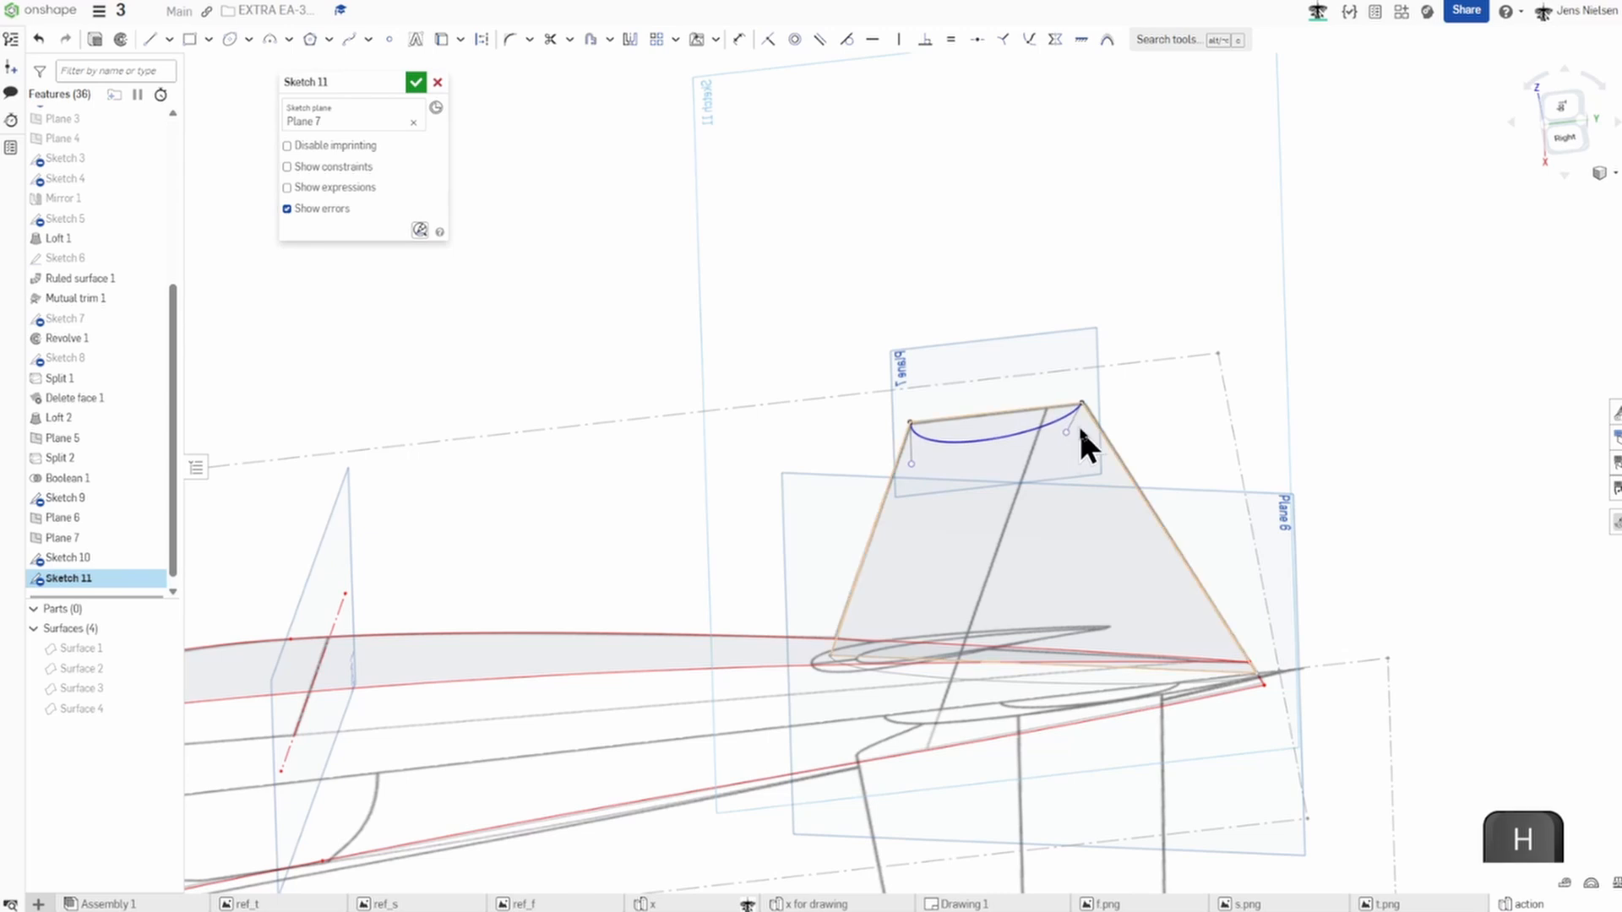
pyautogui.click(1072, 423)
pyautogui.press('h')
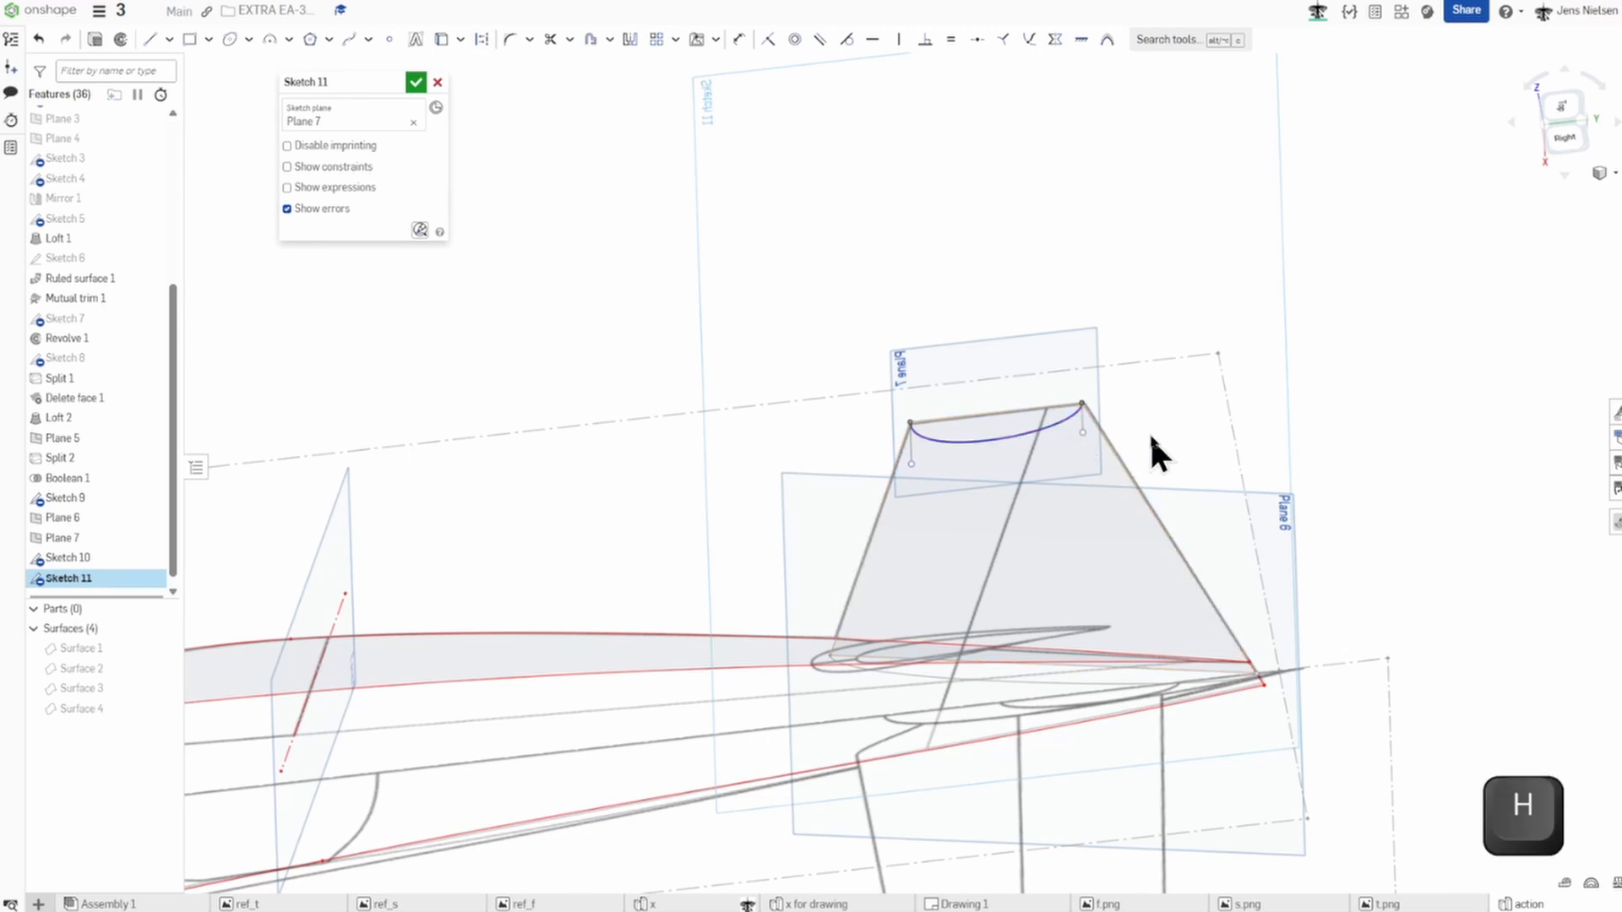
pyautogui.press('Escape')
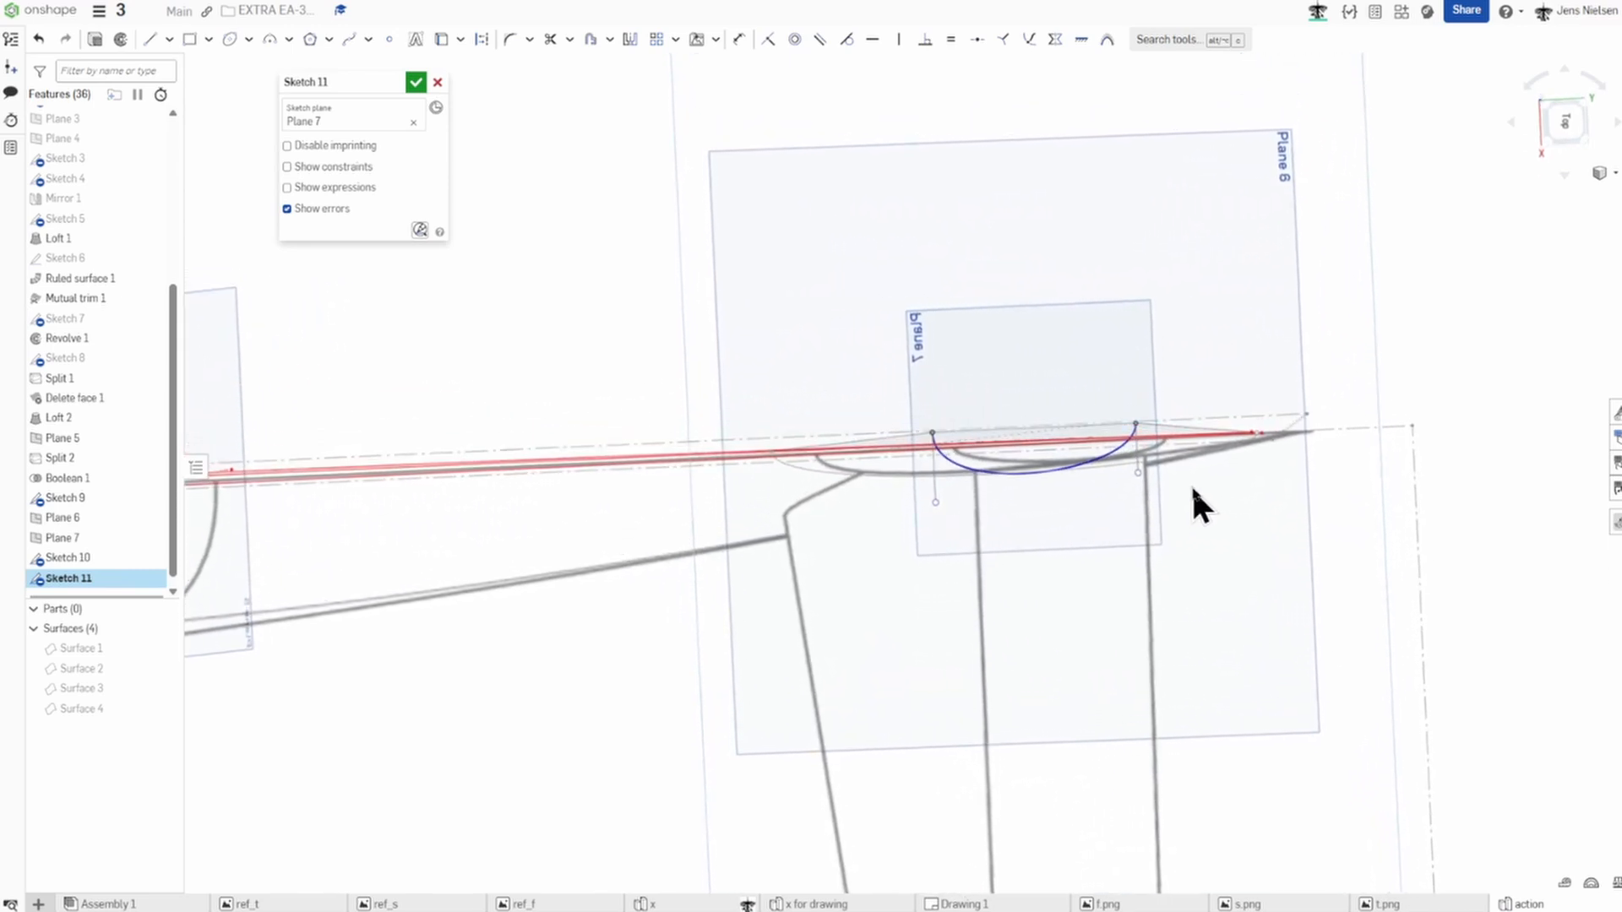
# Shorten the tip curve's end handles to flatten it into a slim half-profile, and finish the sketch.
pyautogui.click(1136, 443)
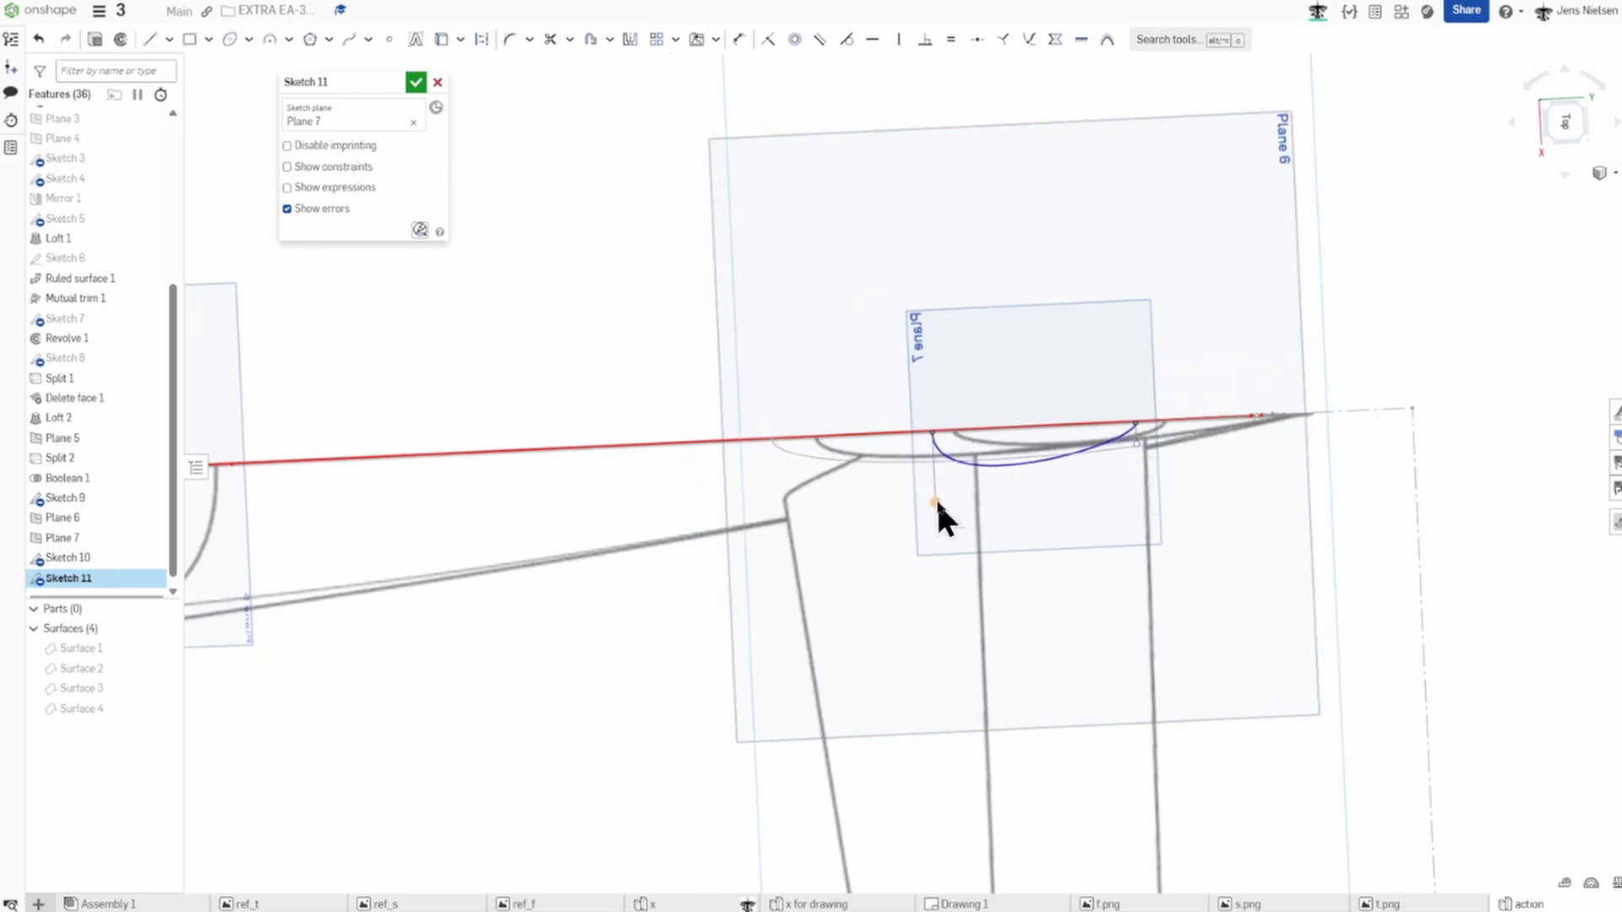
pyautogui.moveTo(935, 500); pyautogui.dragTo(933, 463)
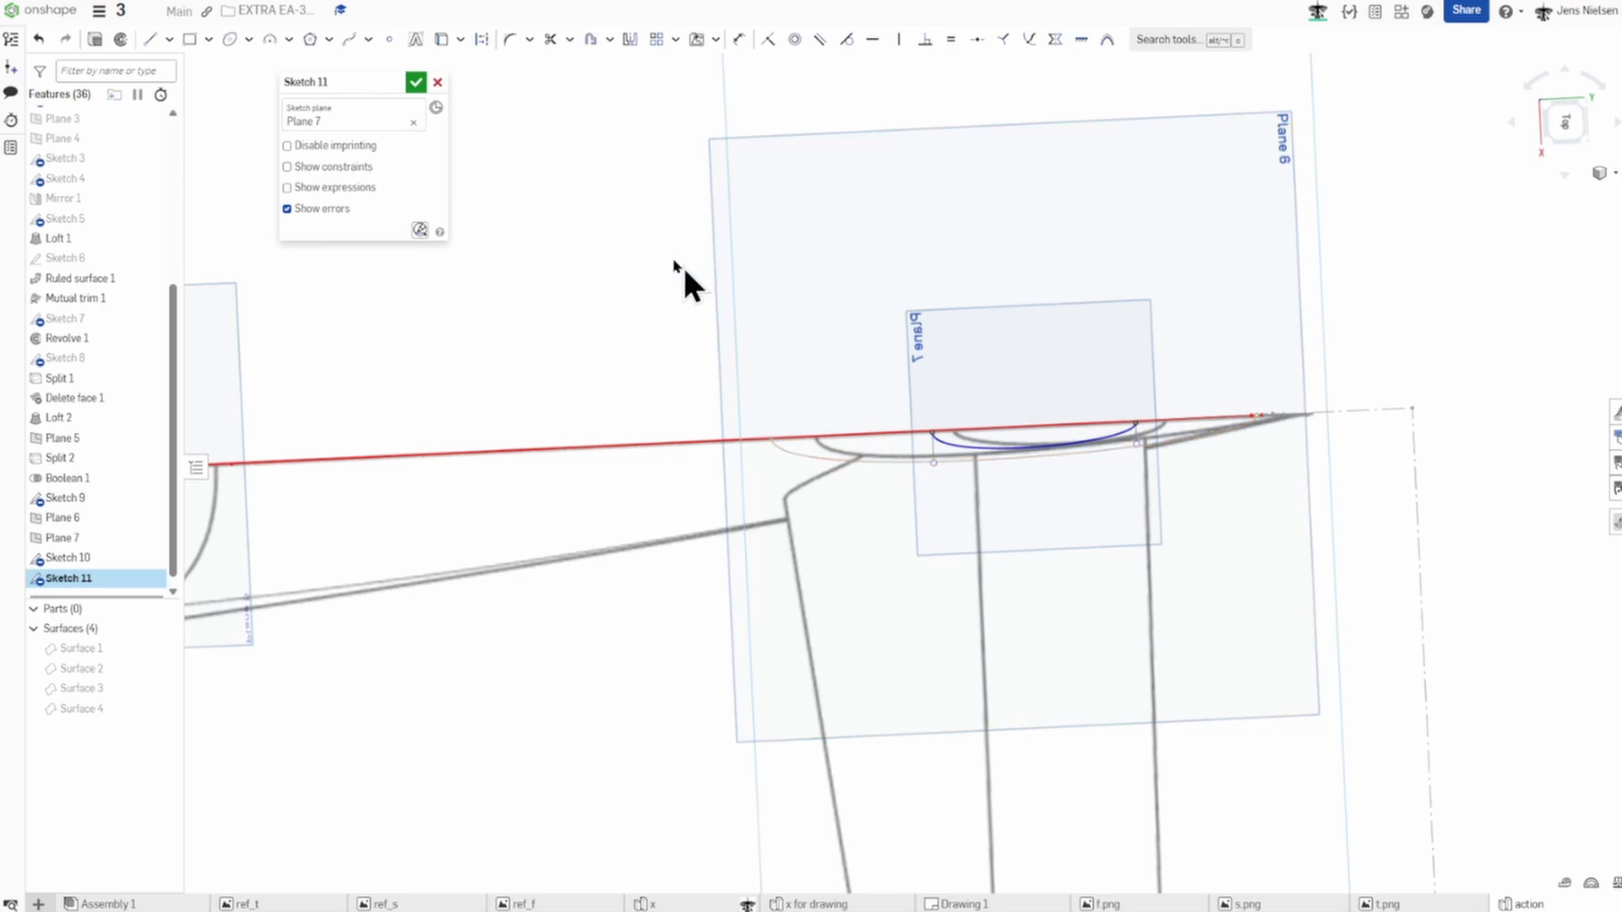
pyautogui.click(414, 82)
pyautogui.hotkey('shift', '7')
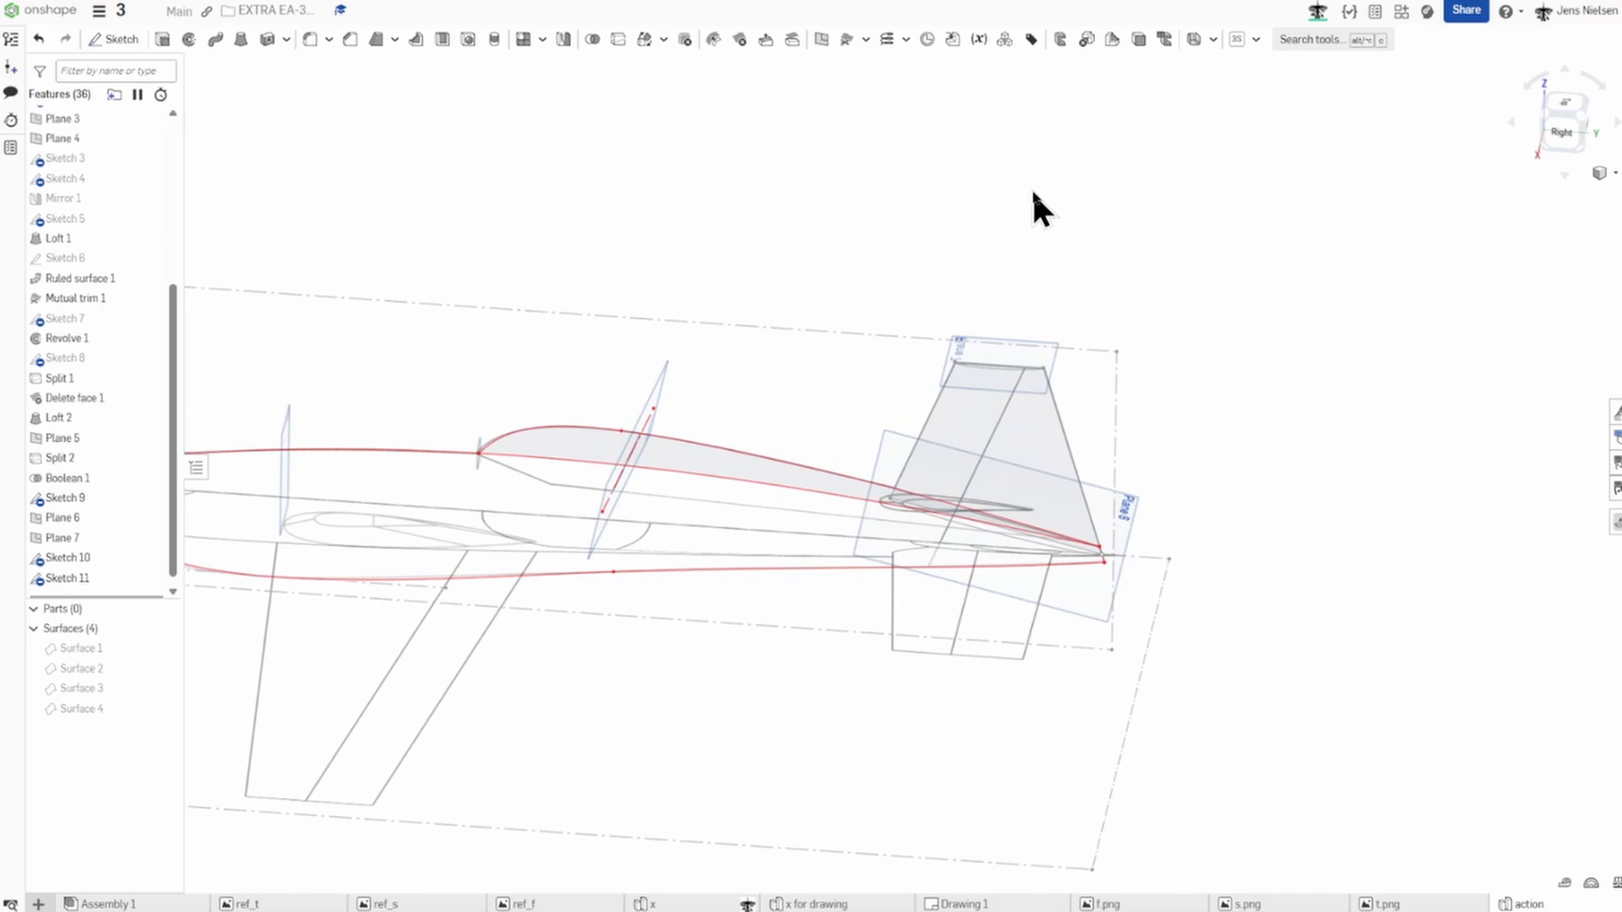
# Hide the planes and create a surface loft from the fin's tip curve to its base curve.
pyautogui.press('p')
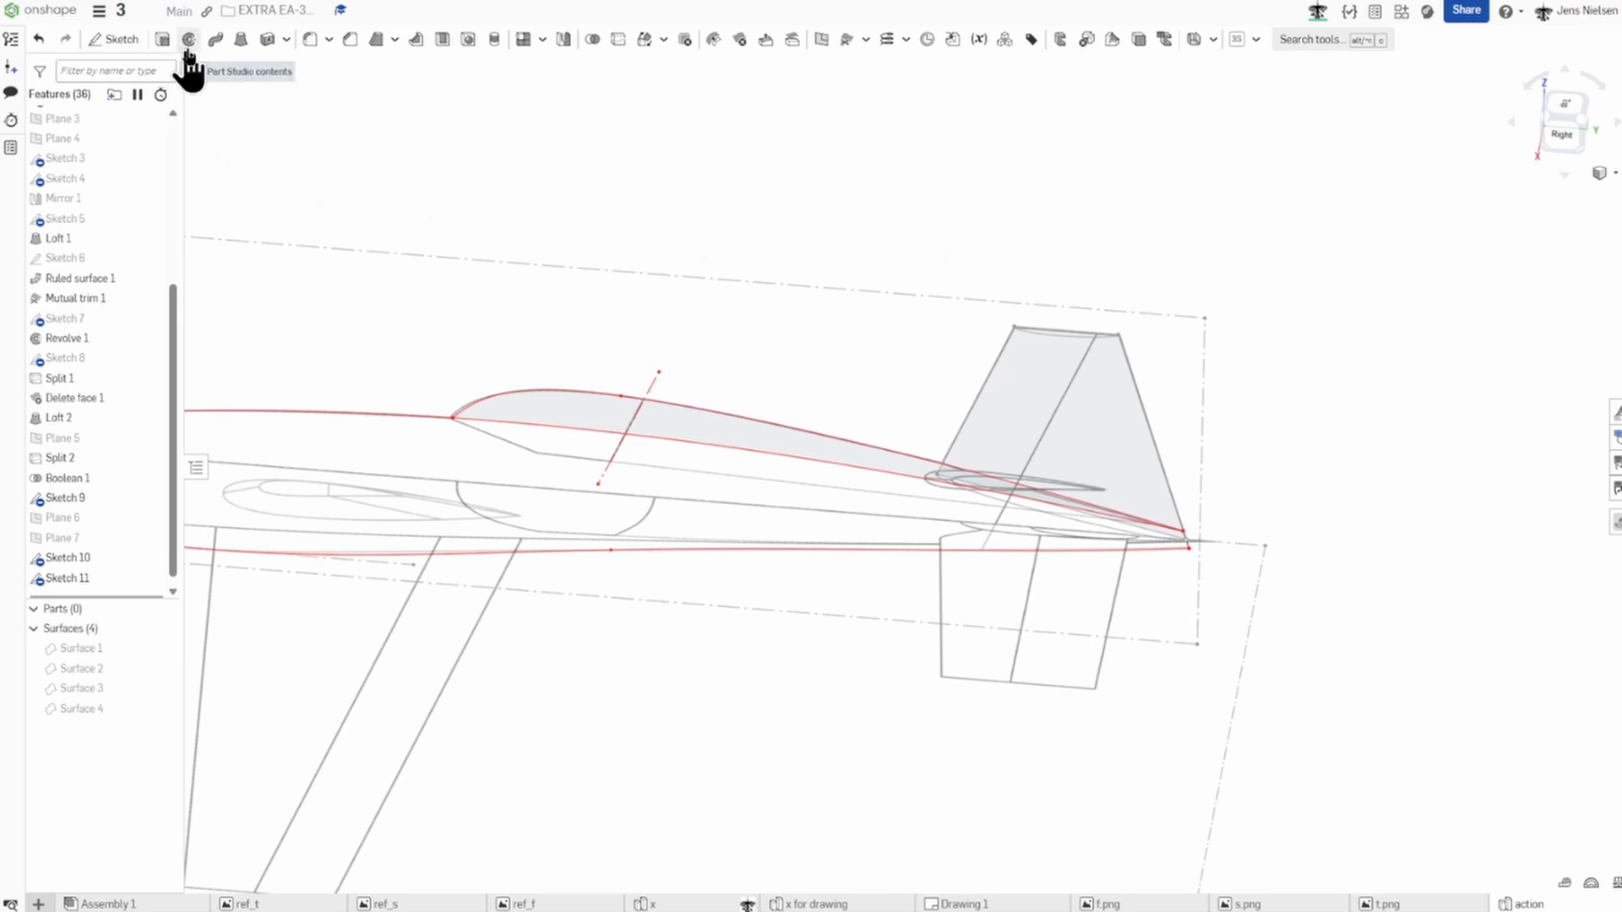
pyautogui.click(241, 39)
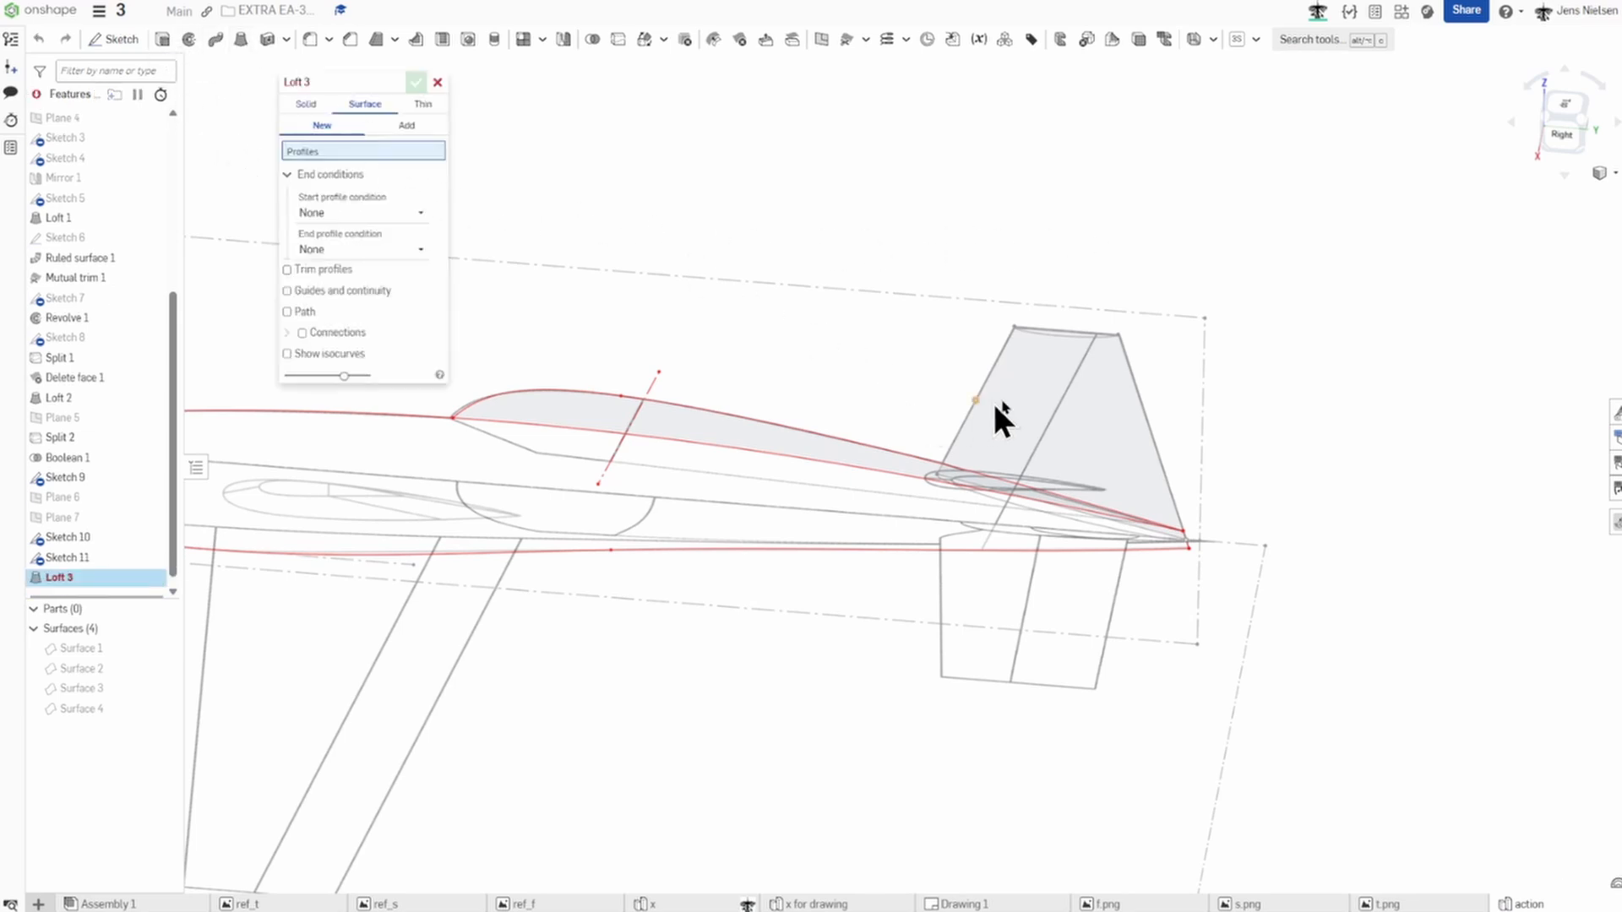
pyautogui.click(1044, 336)
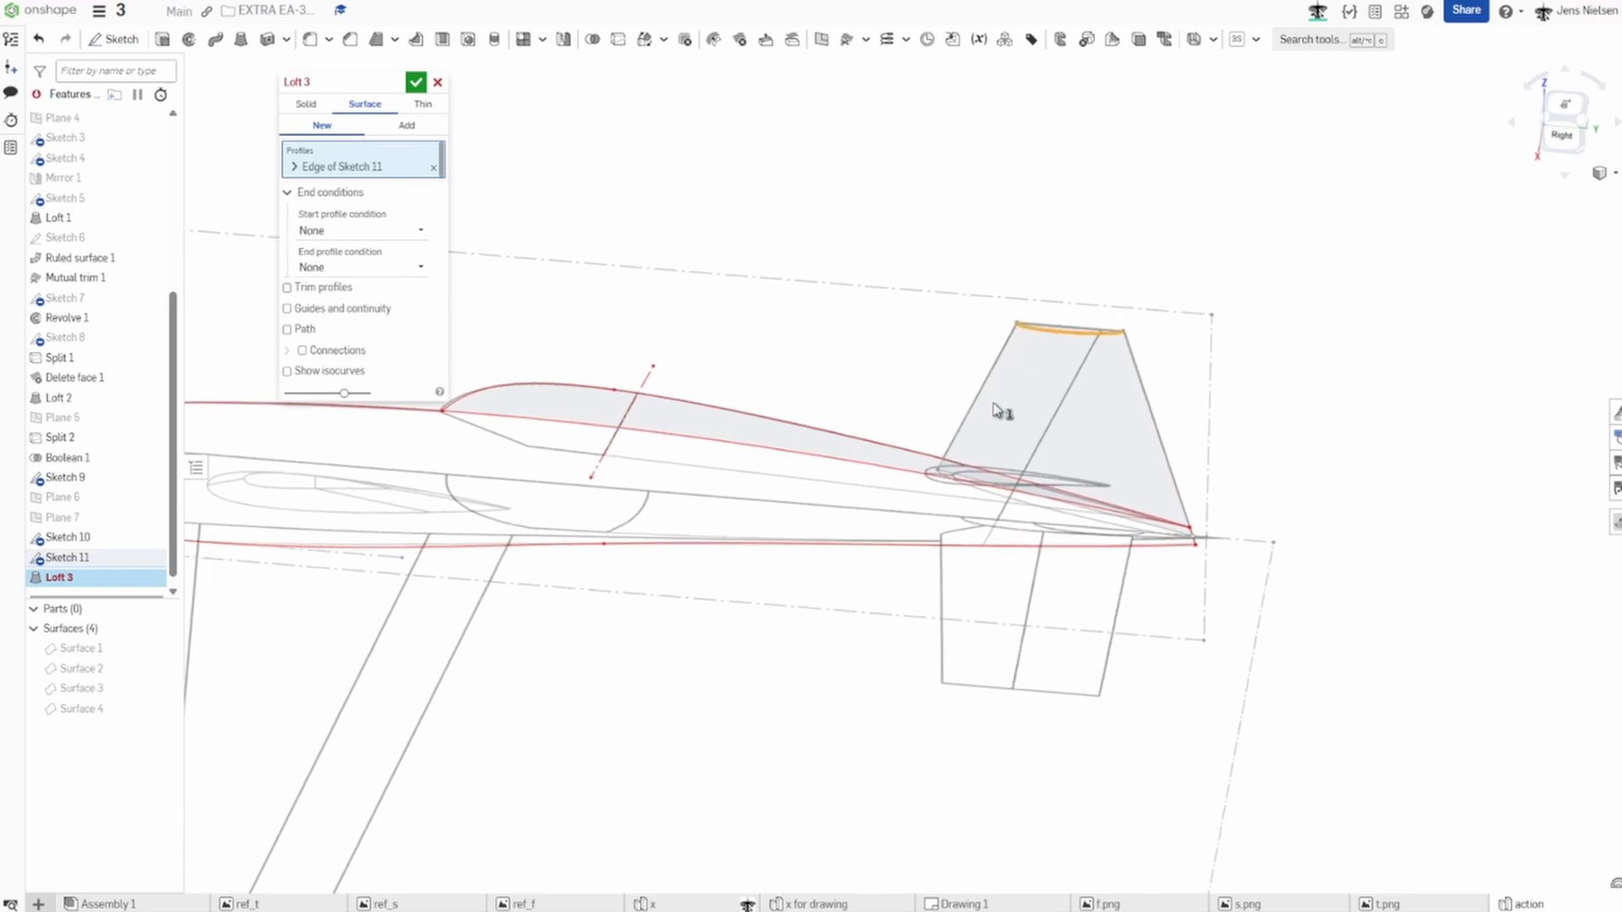
pyautogui.click(1002, 445)
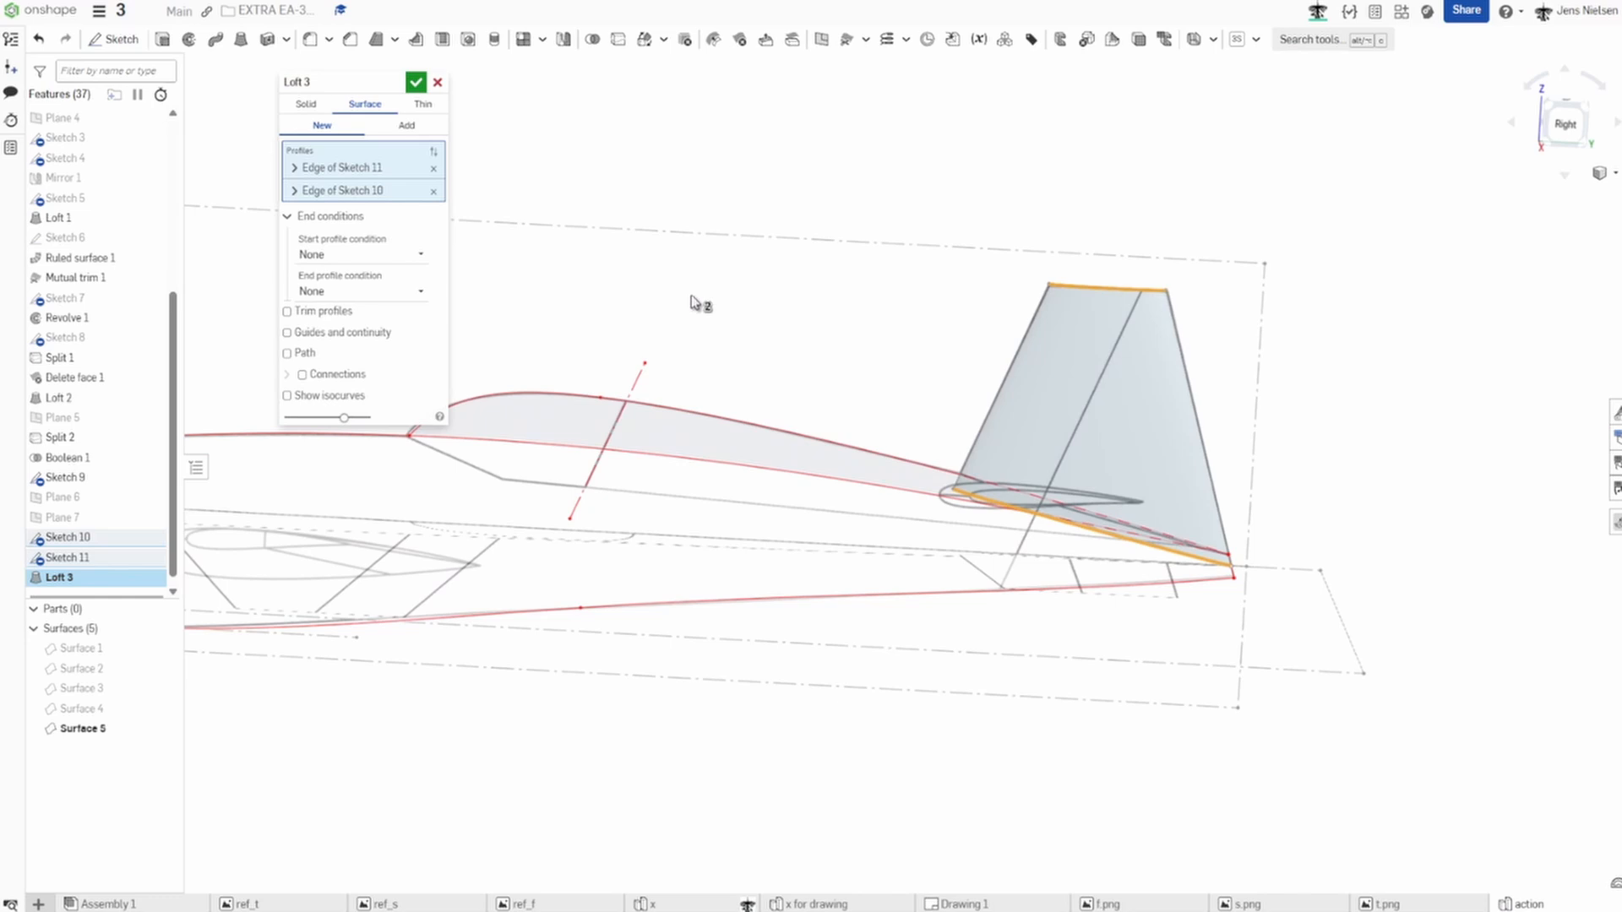
# Add the fin outline's leading and trailing edges as loft guides and accept the loft.
pyautogui.click(287, 332)
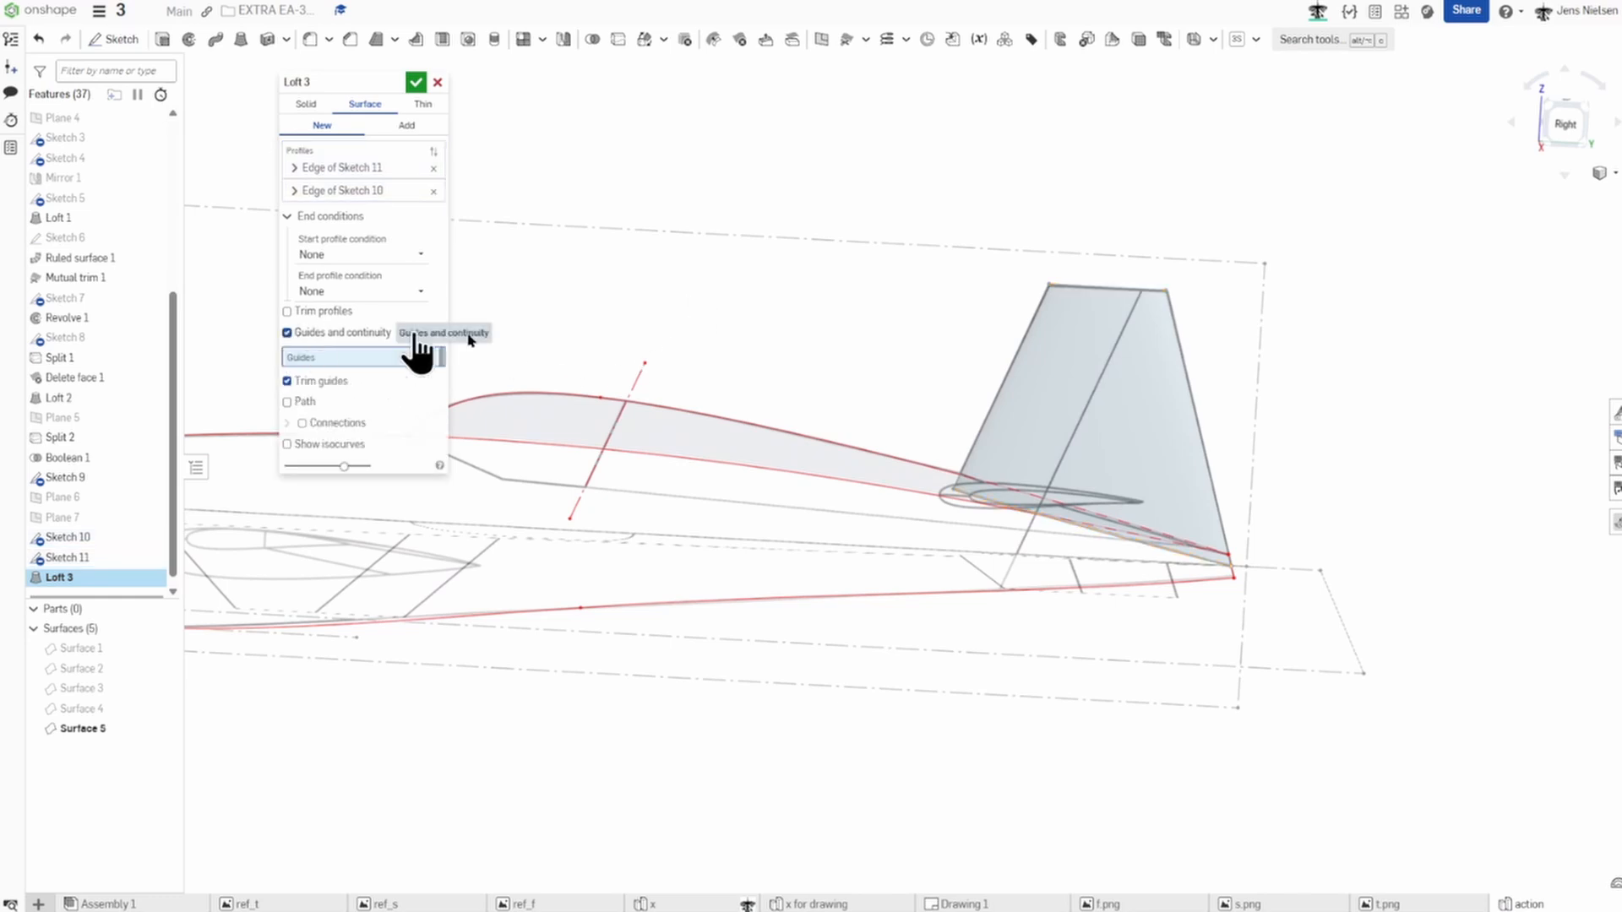
pyautogui.click(989, 408)
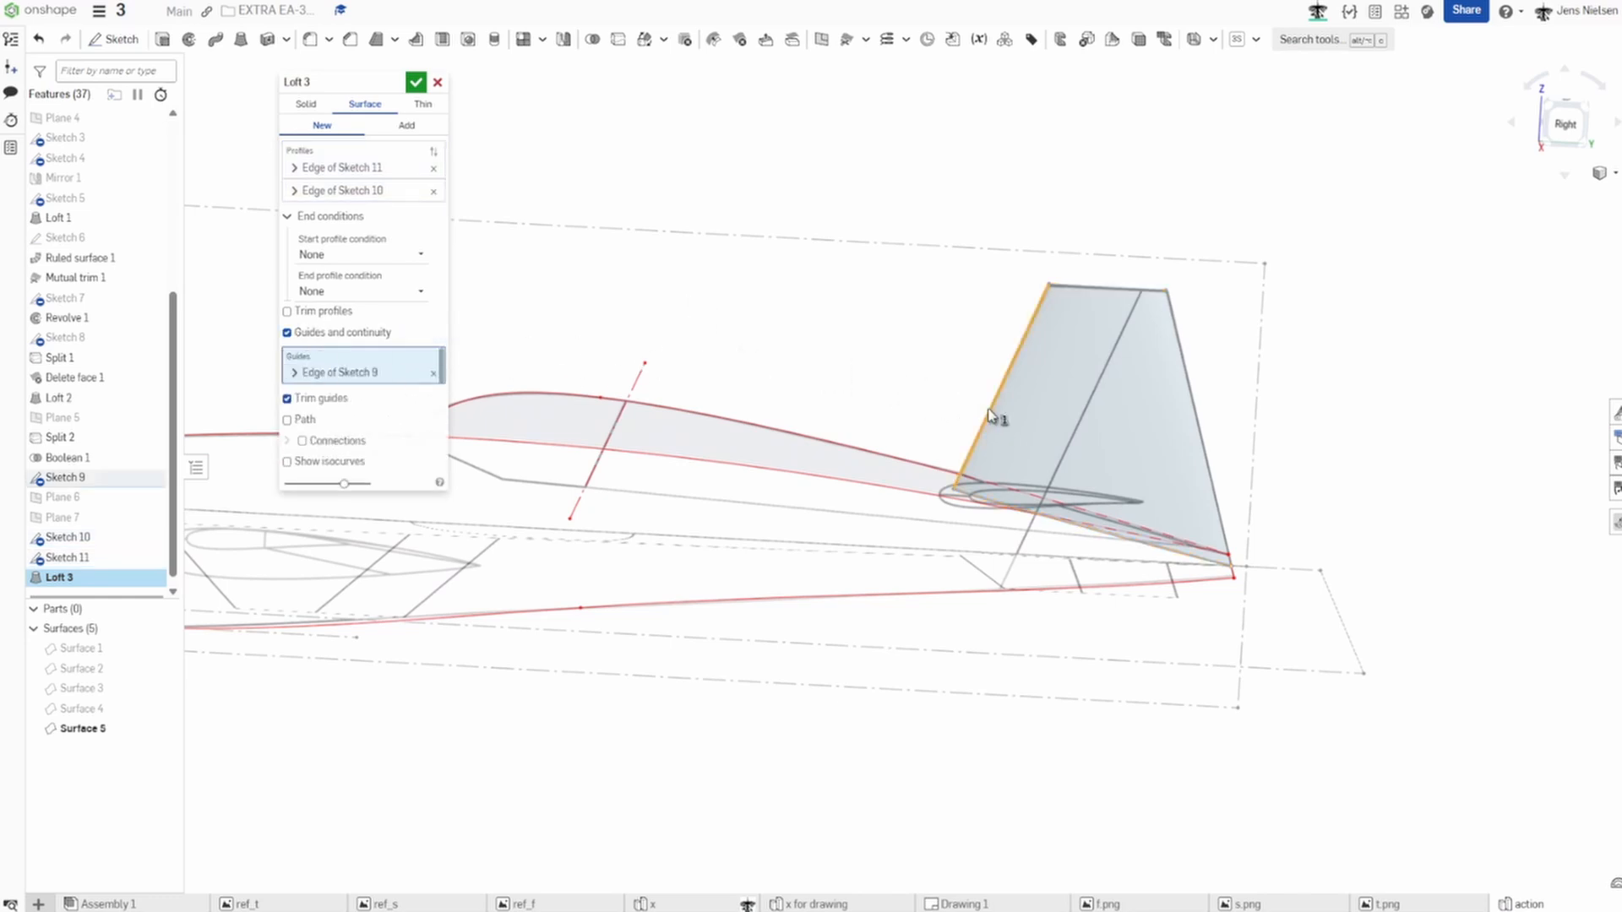
pyautogui.click(1204, 447)
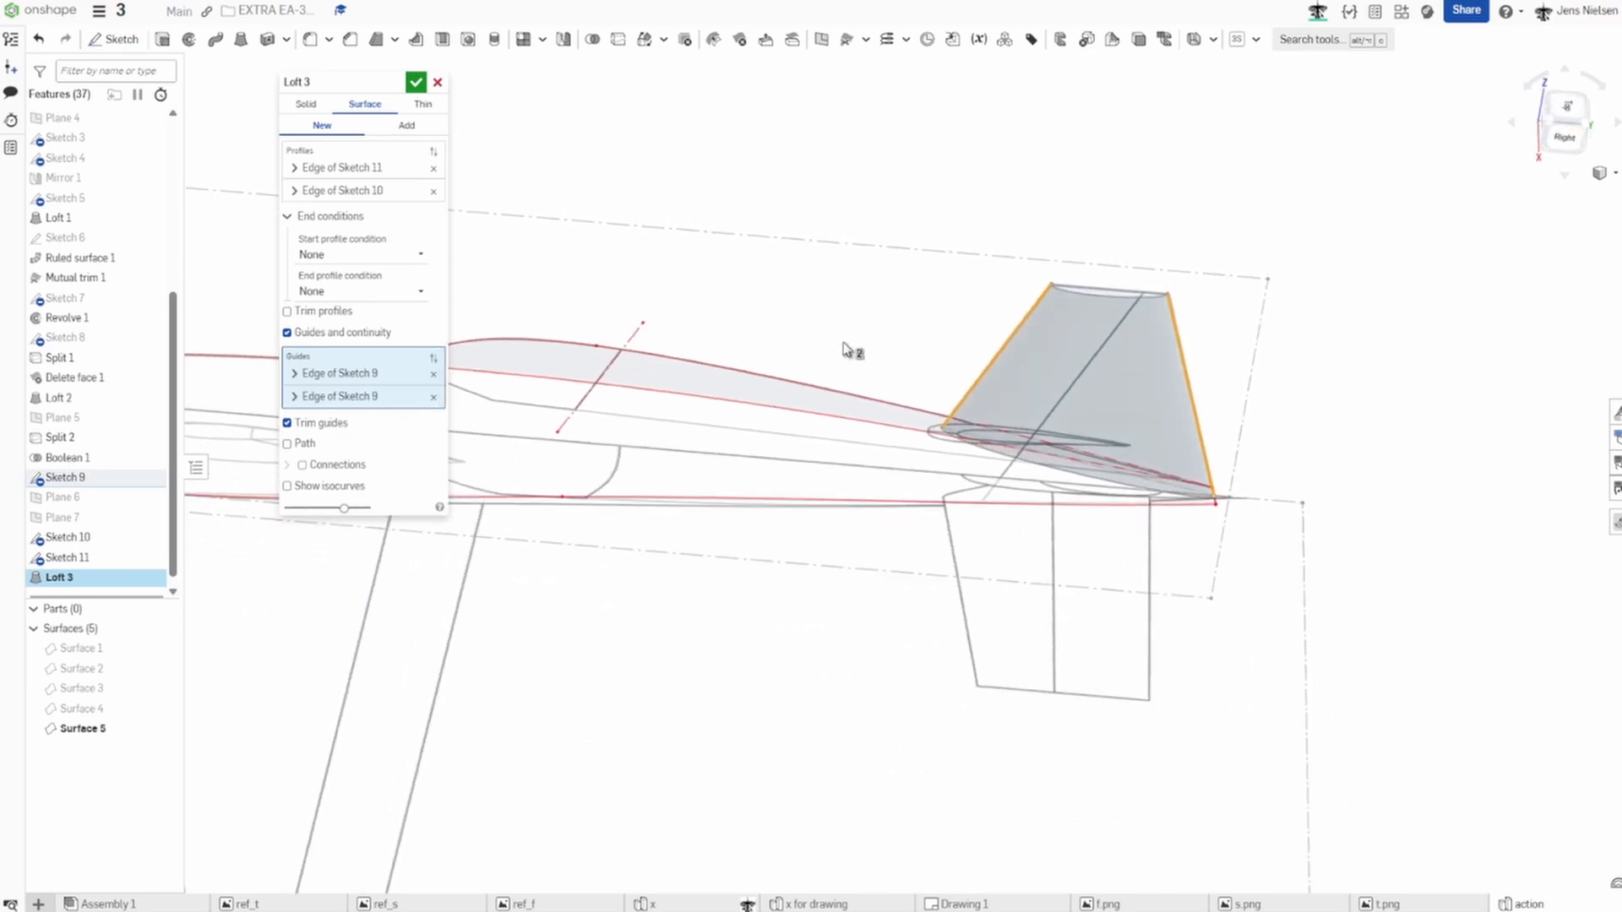
pyautogui.click(419, 84)
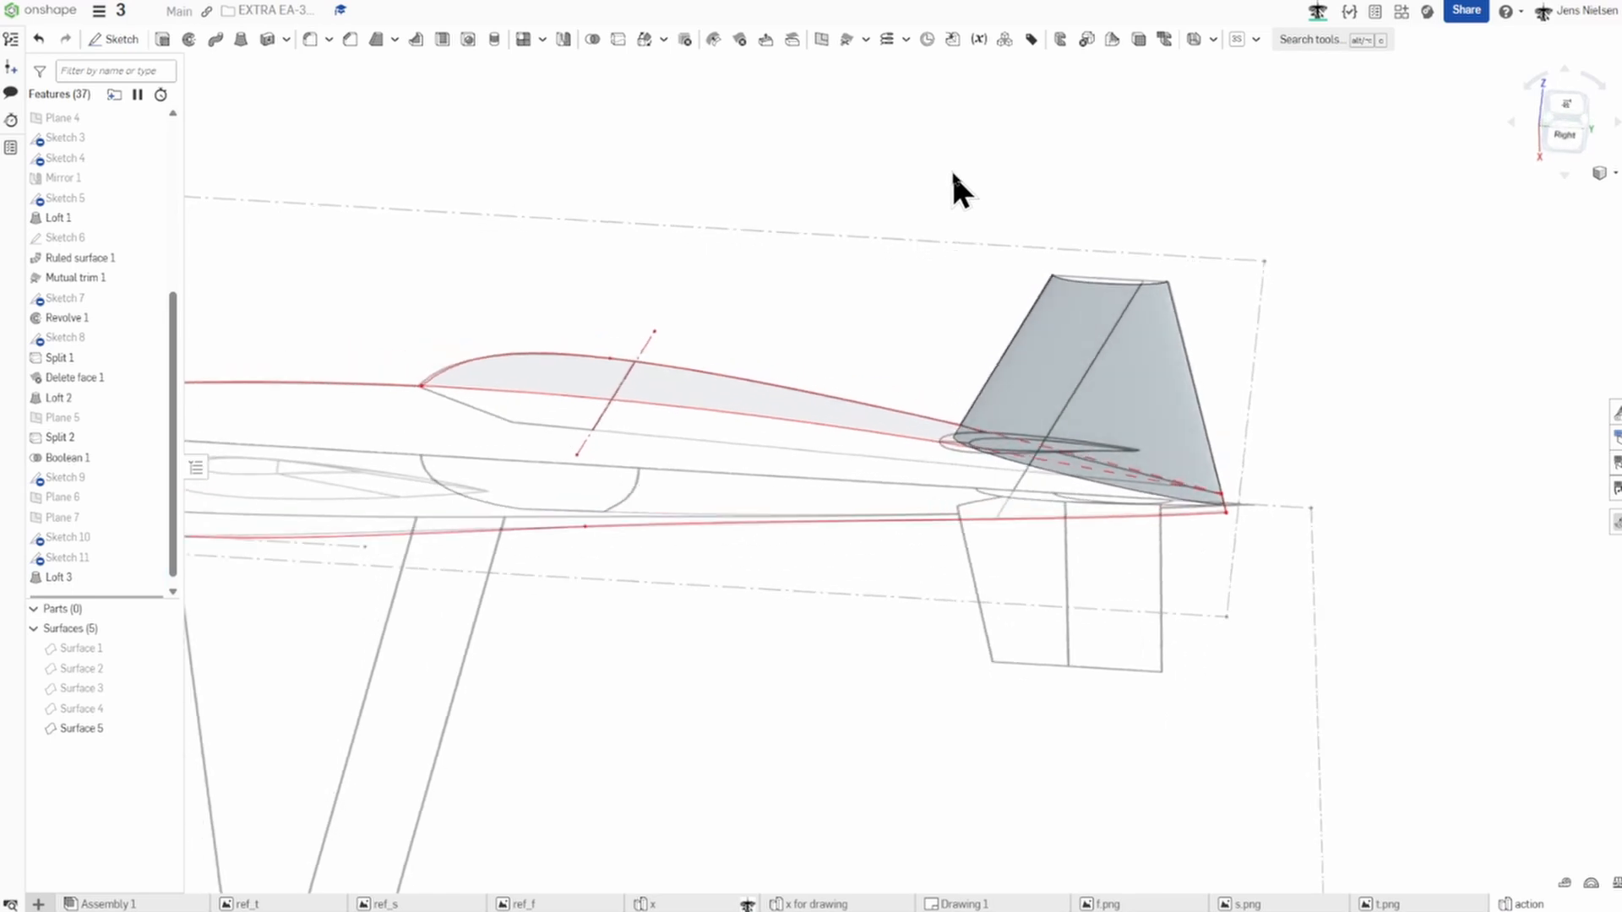
# Show all surfaces and hide the sketches to view the fin together with the fuselage.
pyautogui.click(164, 629)
pyautogui.click(164, 629)
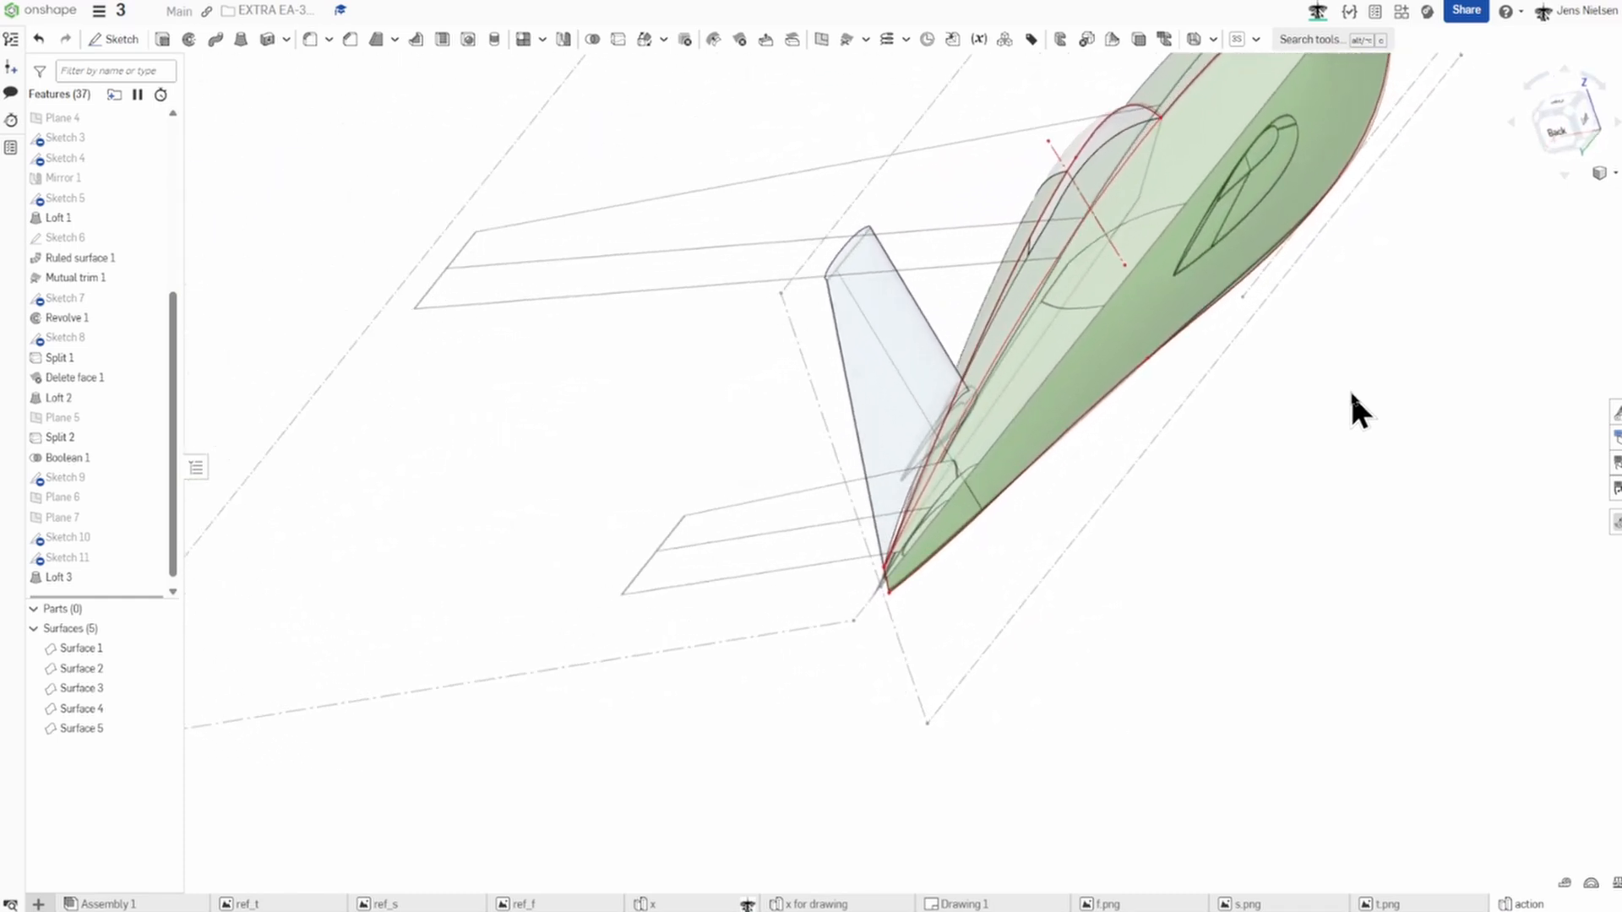
pyautogui.hotkey('shift', 'h')
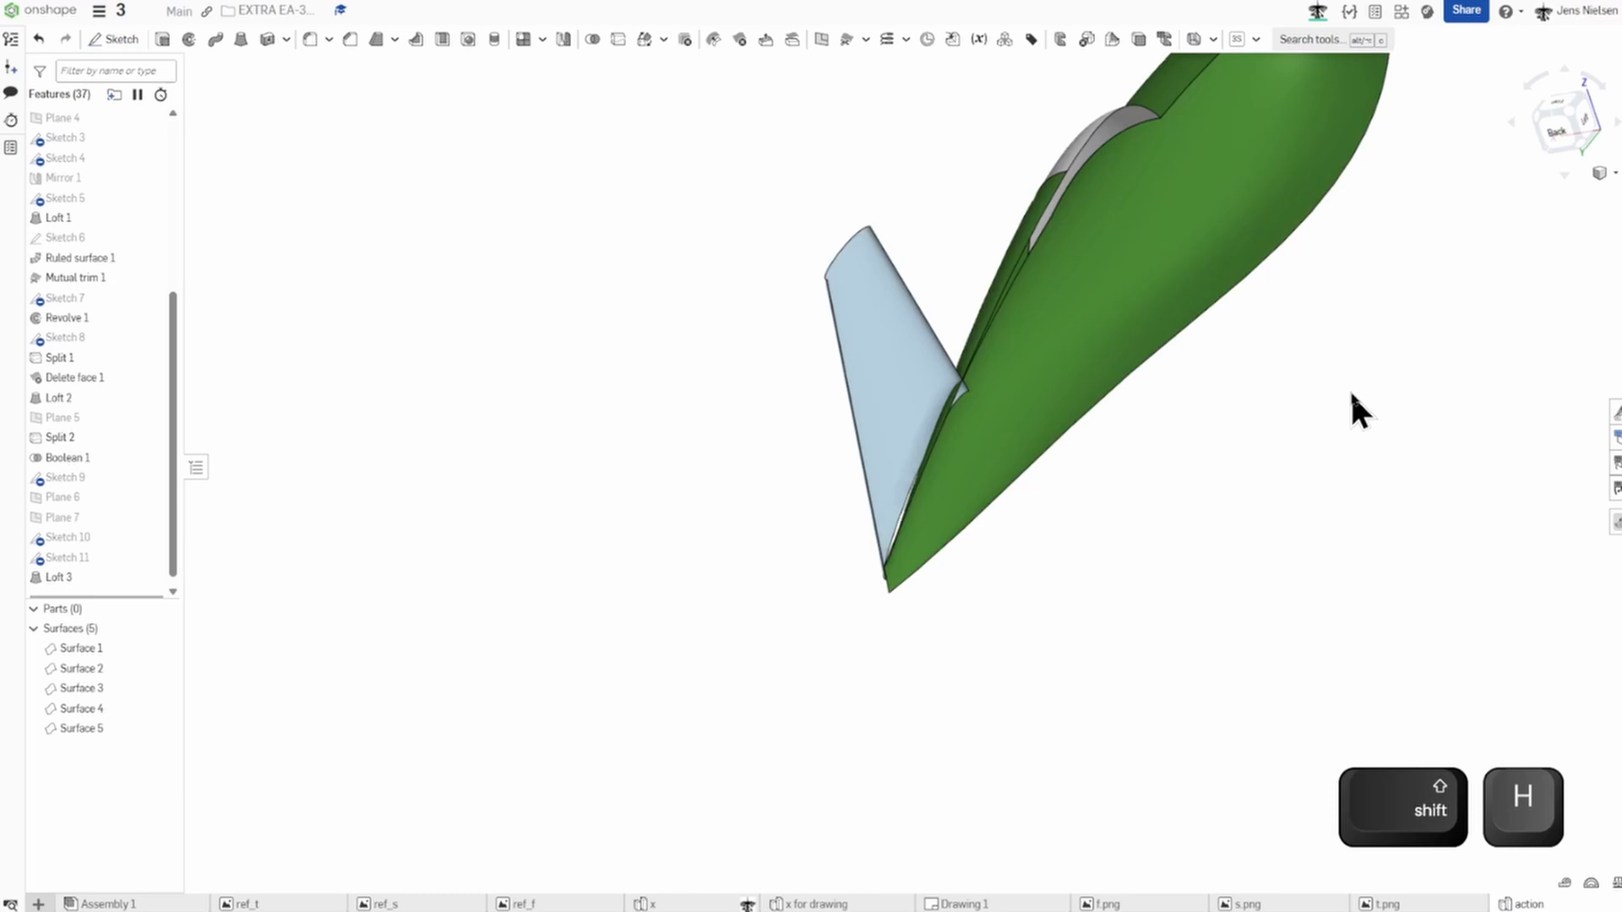
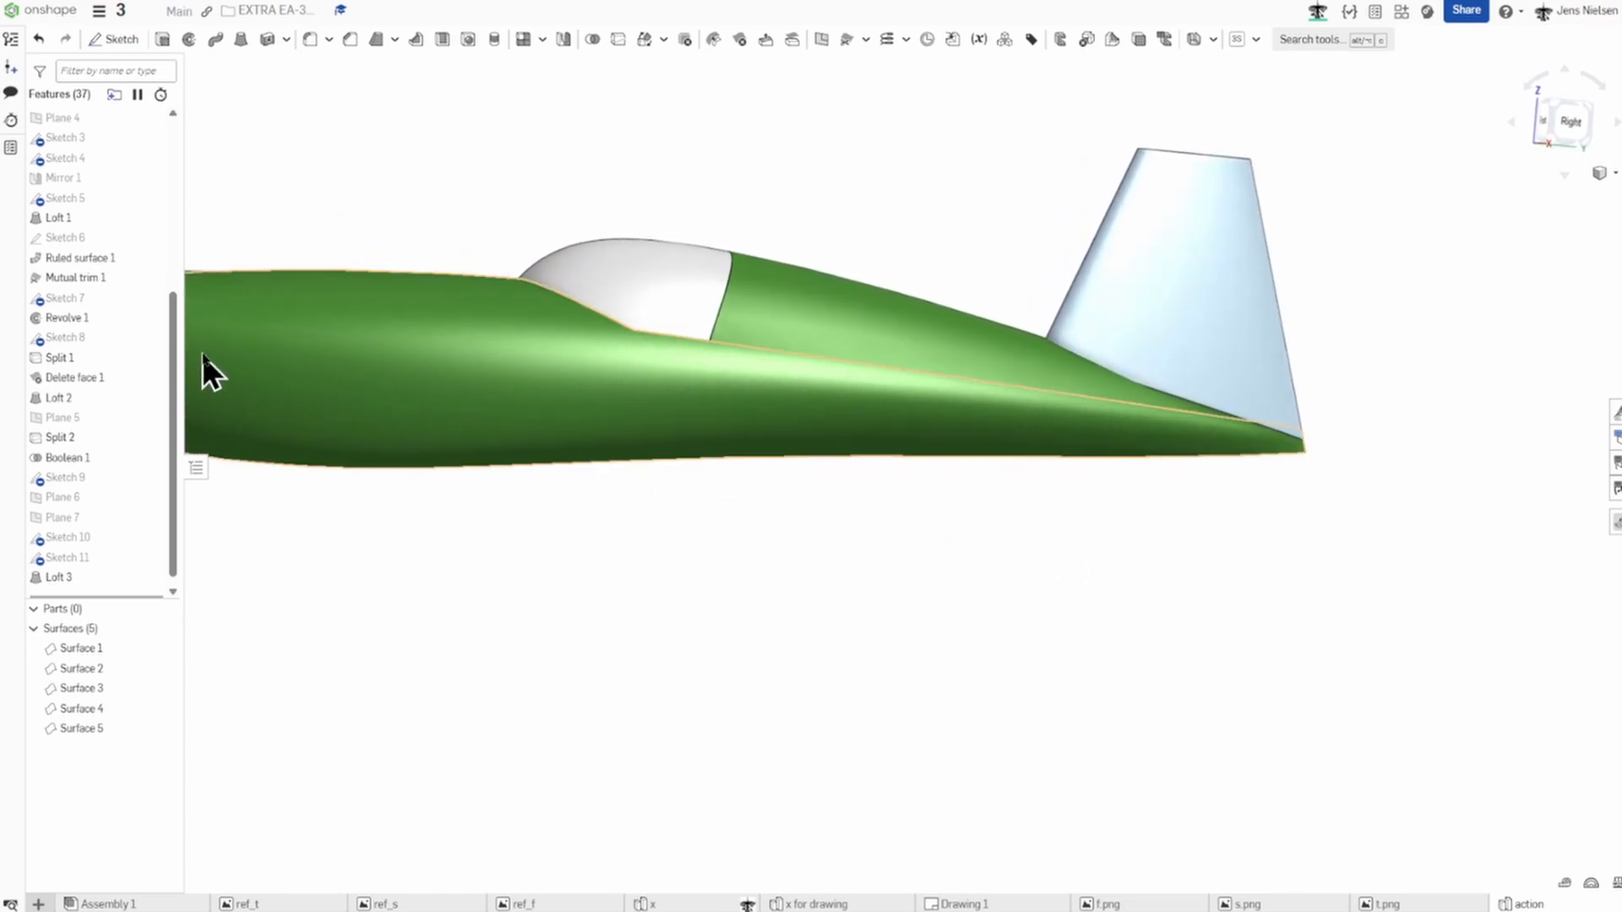
# Open Sketch 2 with the fuselage's side contour for editing and show the top-view reference sketch.
pyautogui.moveTo(174, 347); pyautogui.dragTo(194, 205)
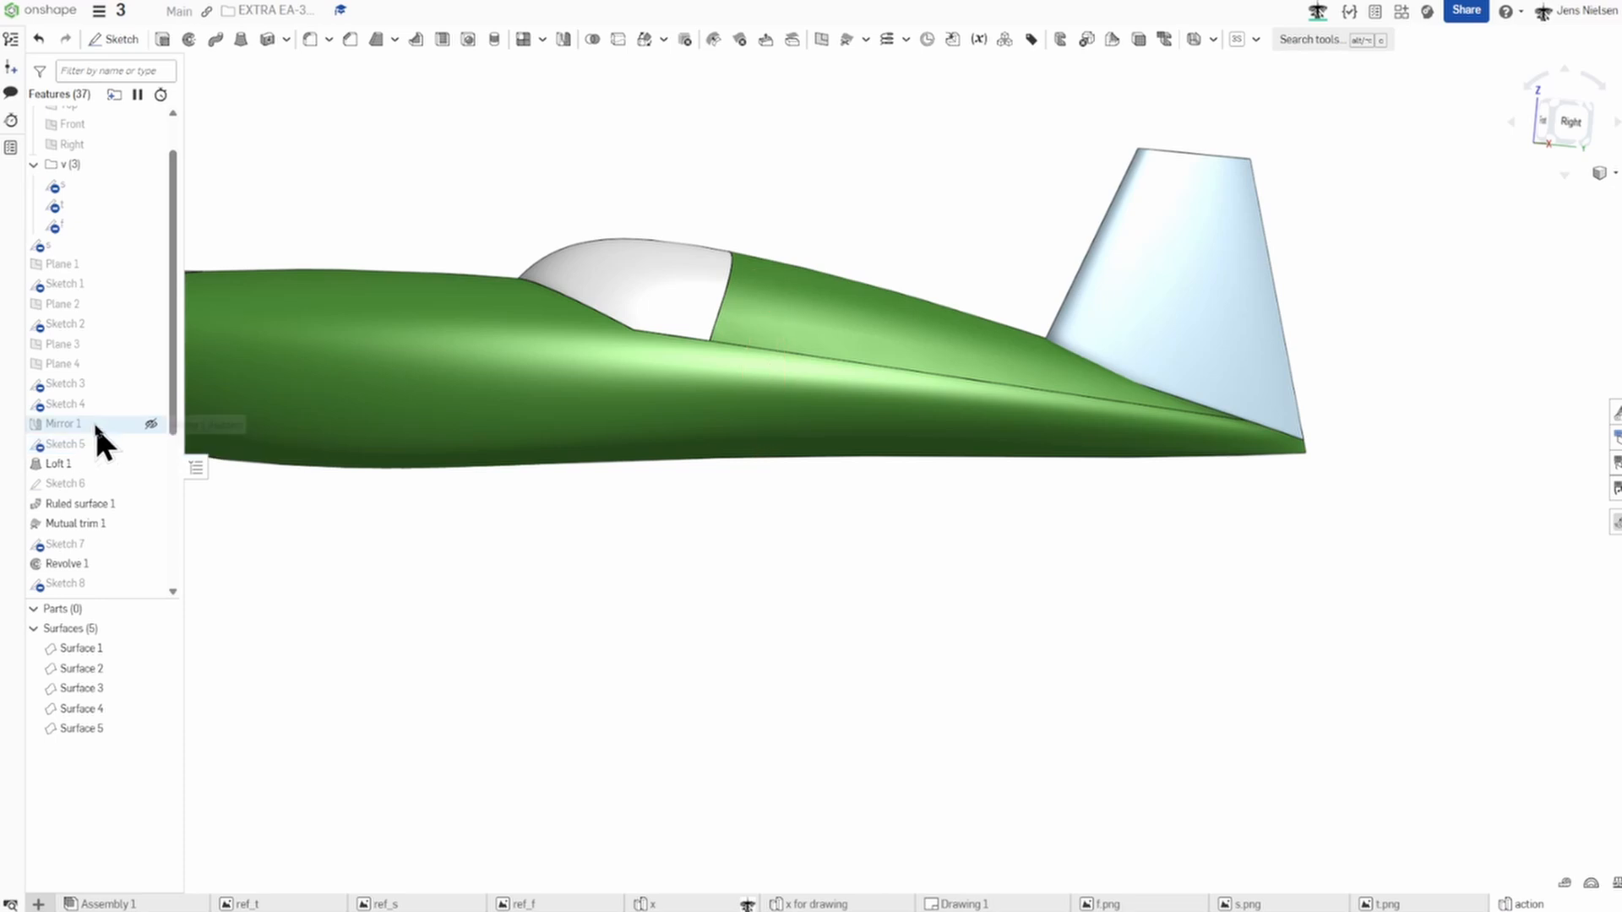
pyautogui.rightClick(100, 326)
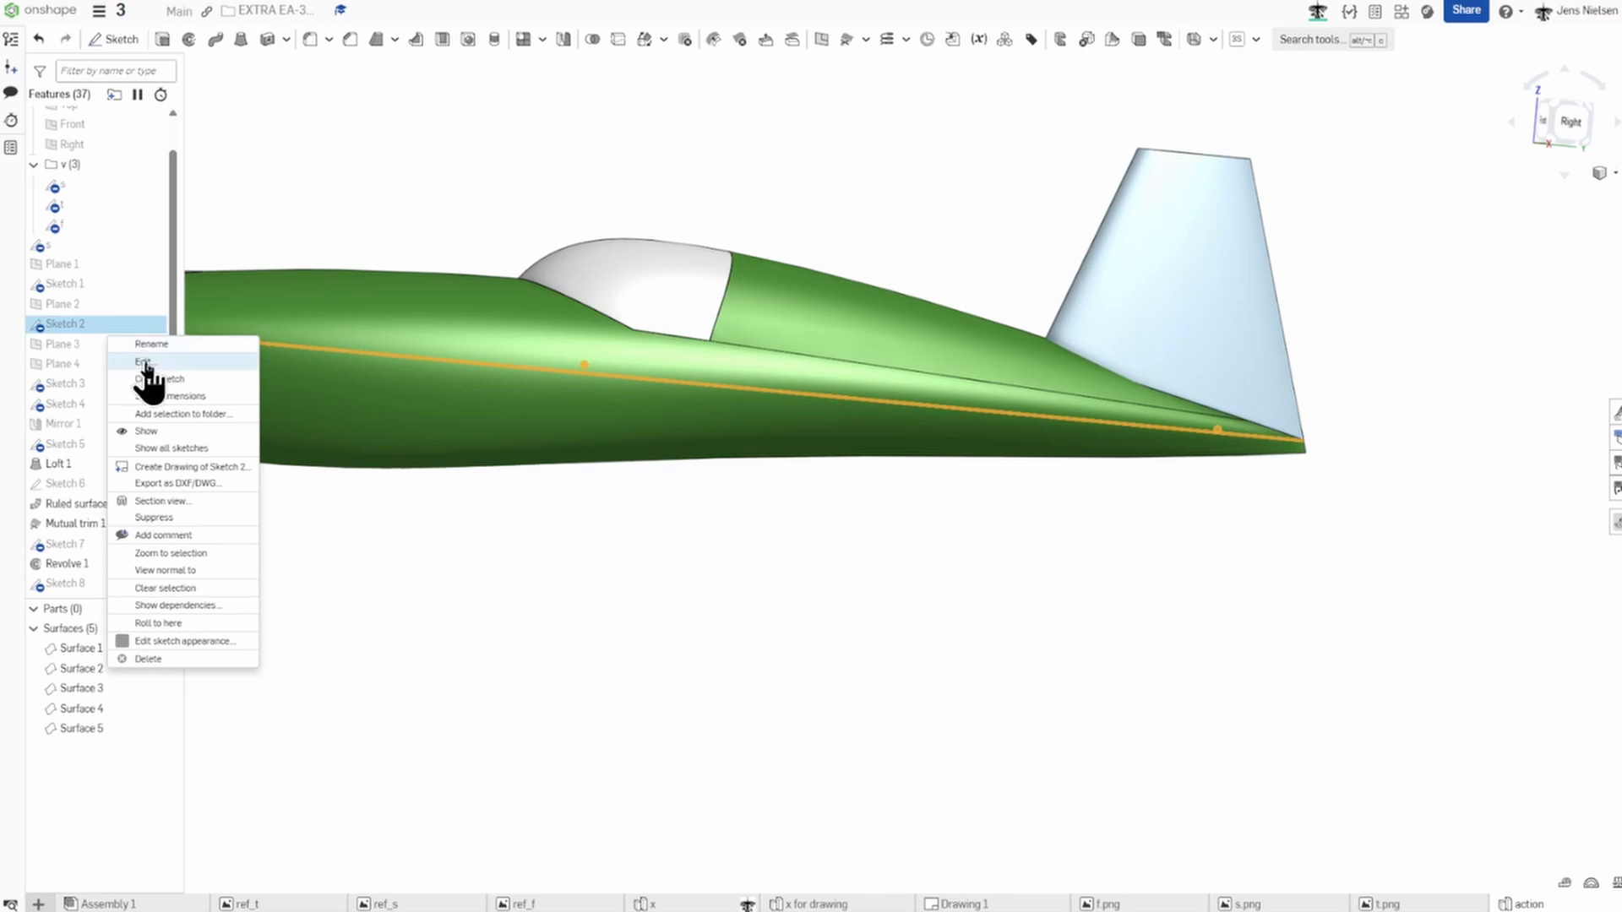
pyautogui.click(145, 363)
pyautogui.press('n')
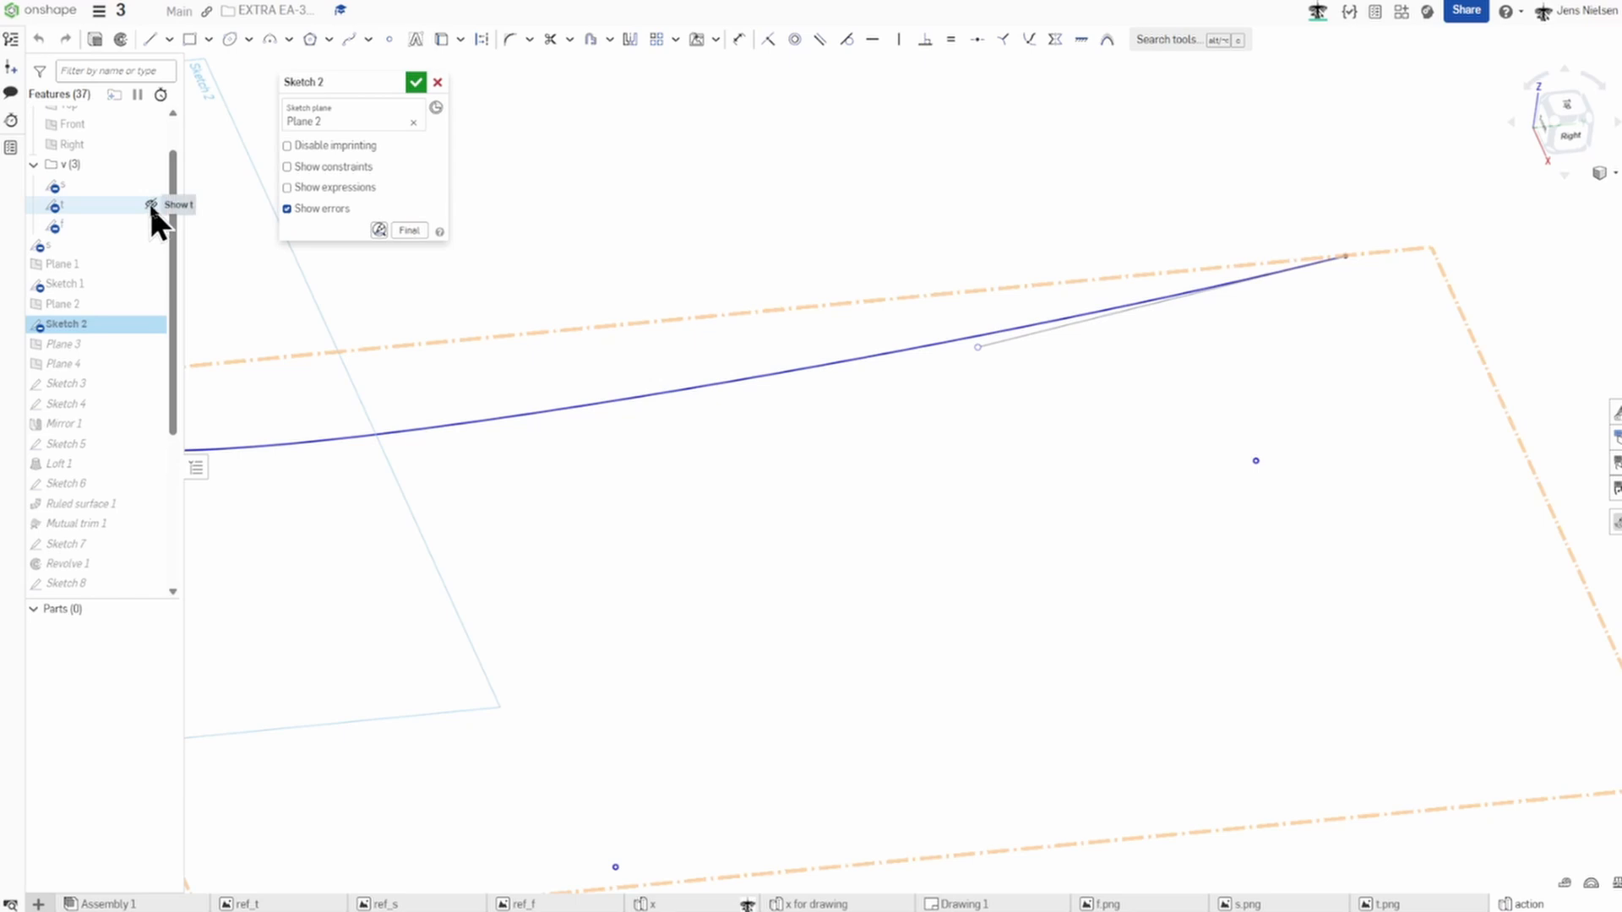
pyautogui.click(149, 206)
pyautogui.moveTo(1253, 516); pyautogui.dragTo(1271, 514, button='right')
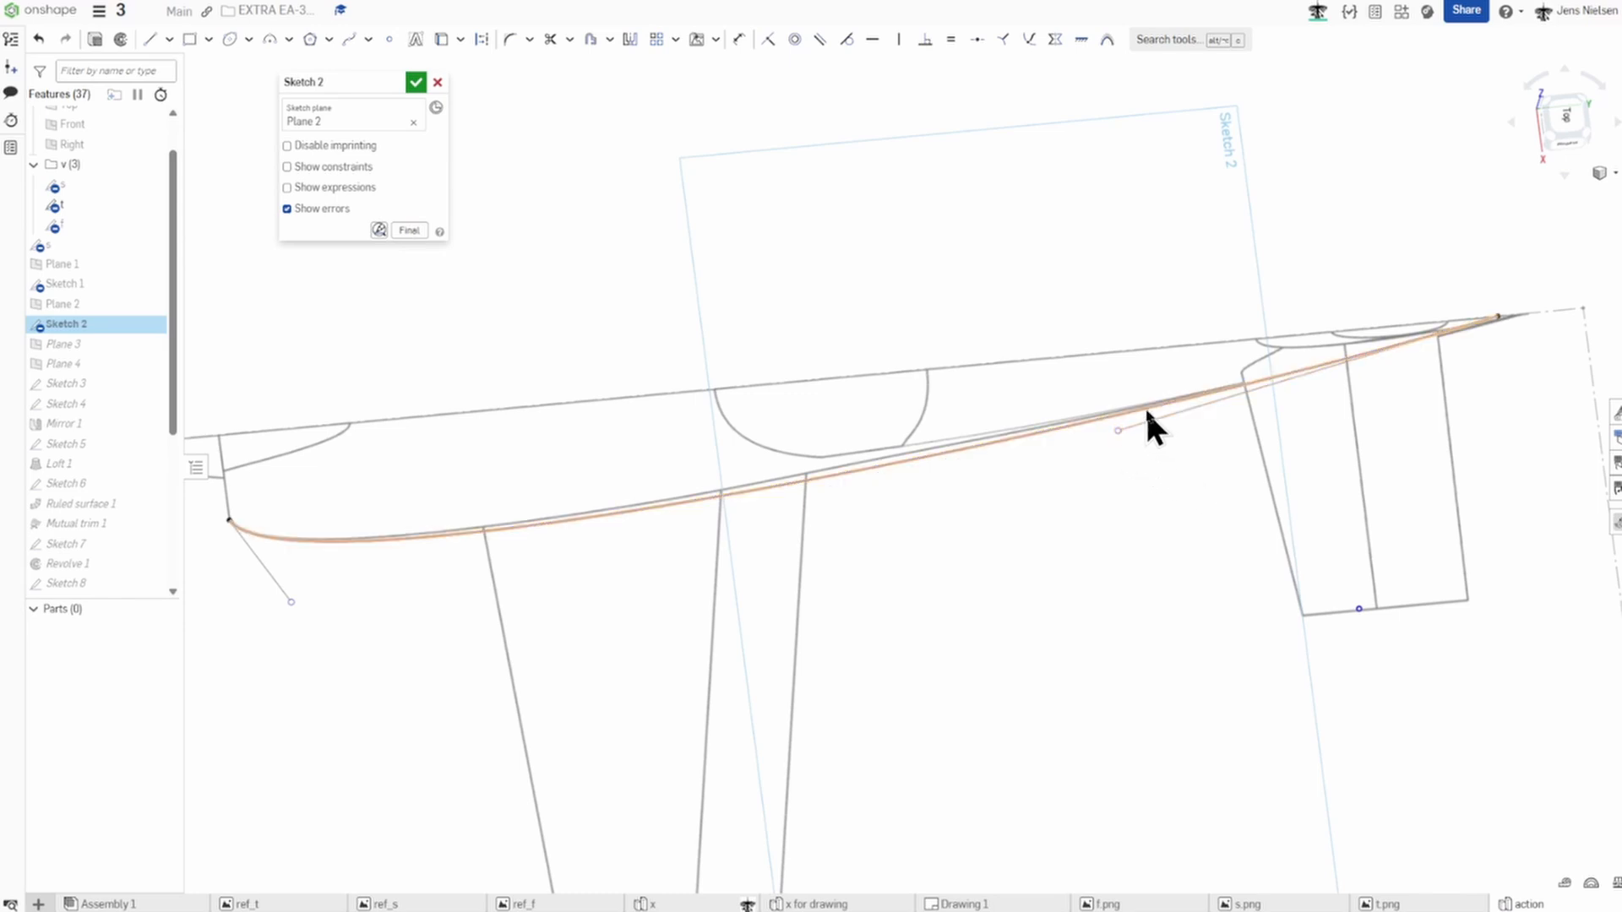
# Insert a spline point into the fuselage contour just ahead of the tailplane and pull the tail-end handle in close to the endpoint, angled outward.
pyautogui.rightClick(1146, 412)
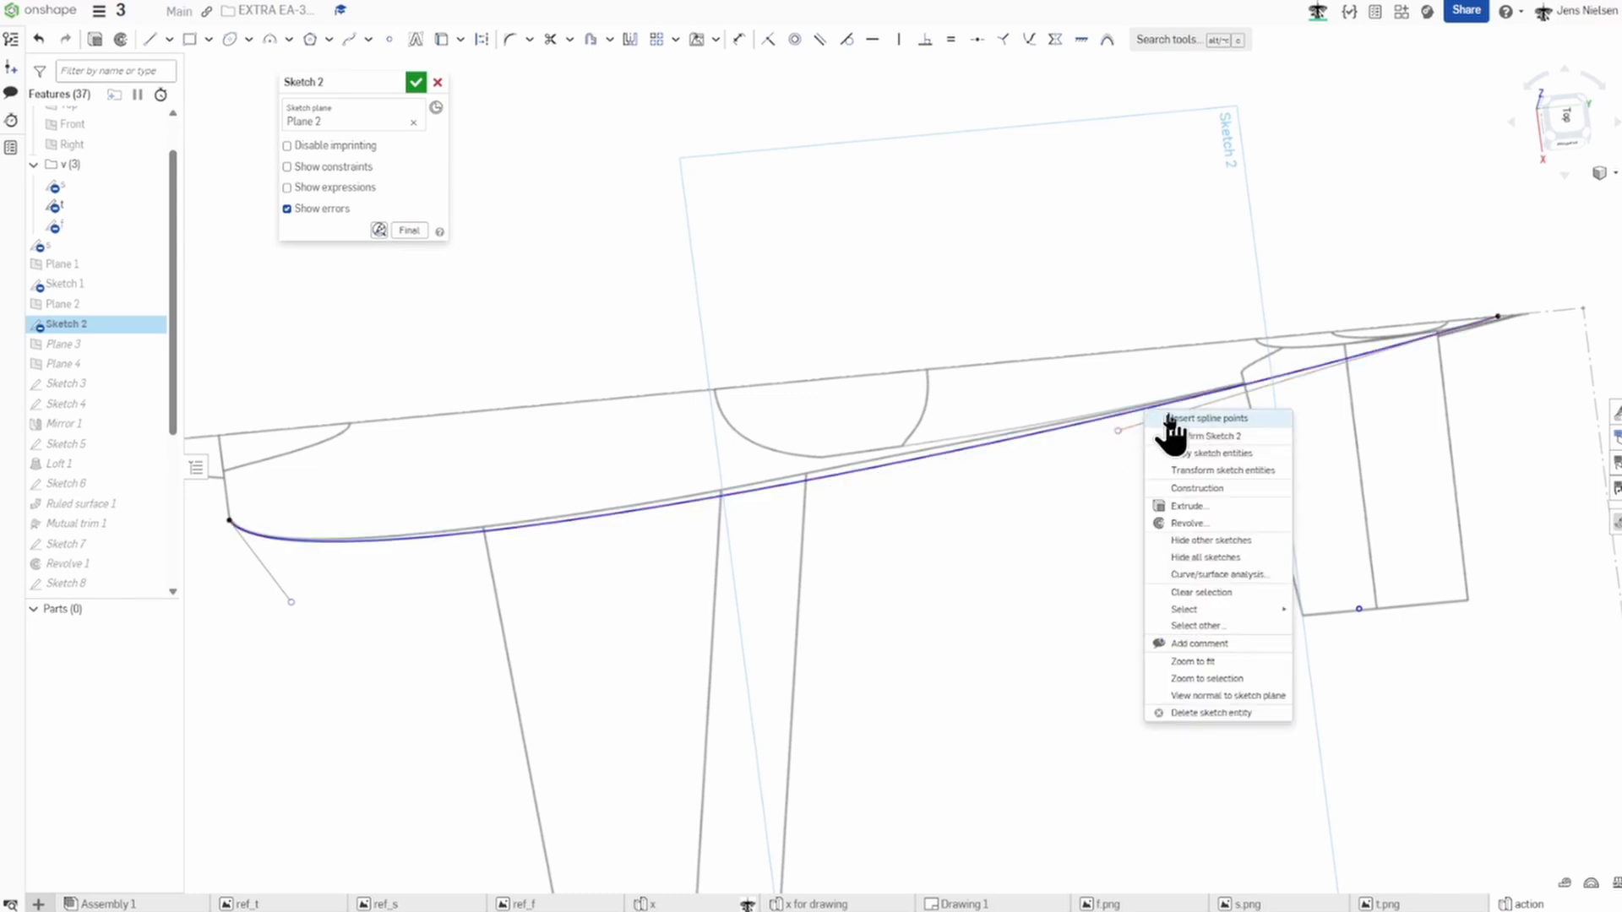
pyautogui.click(1171, 419)
pyautogui.click(1130, 411)
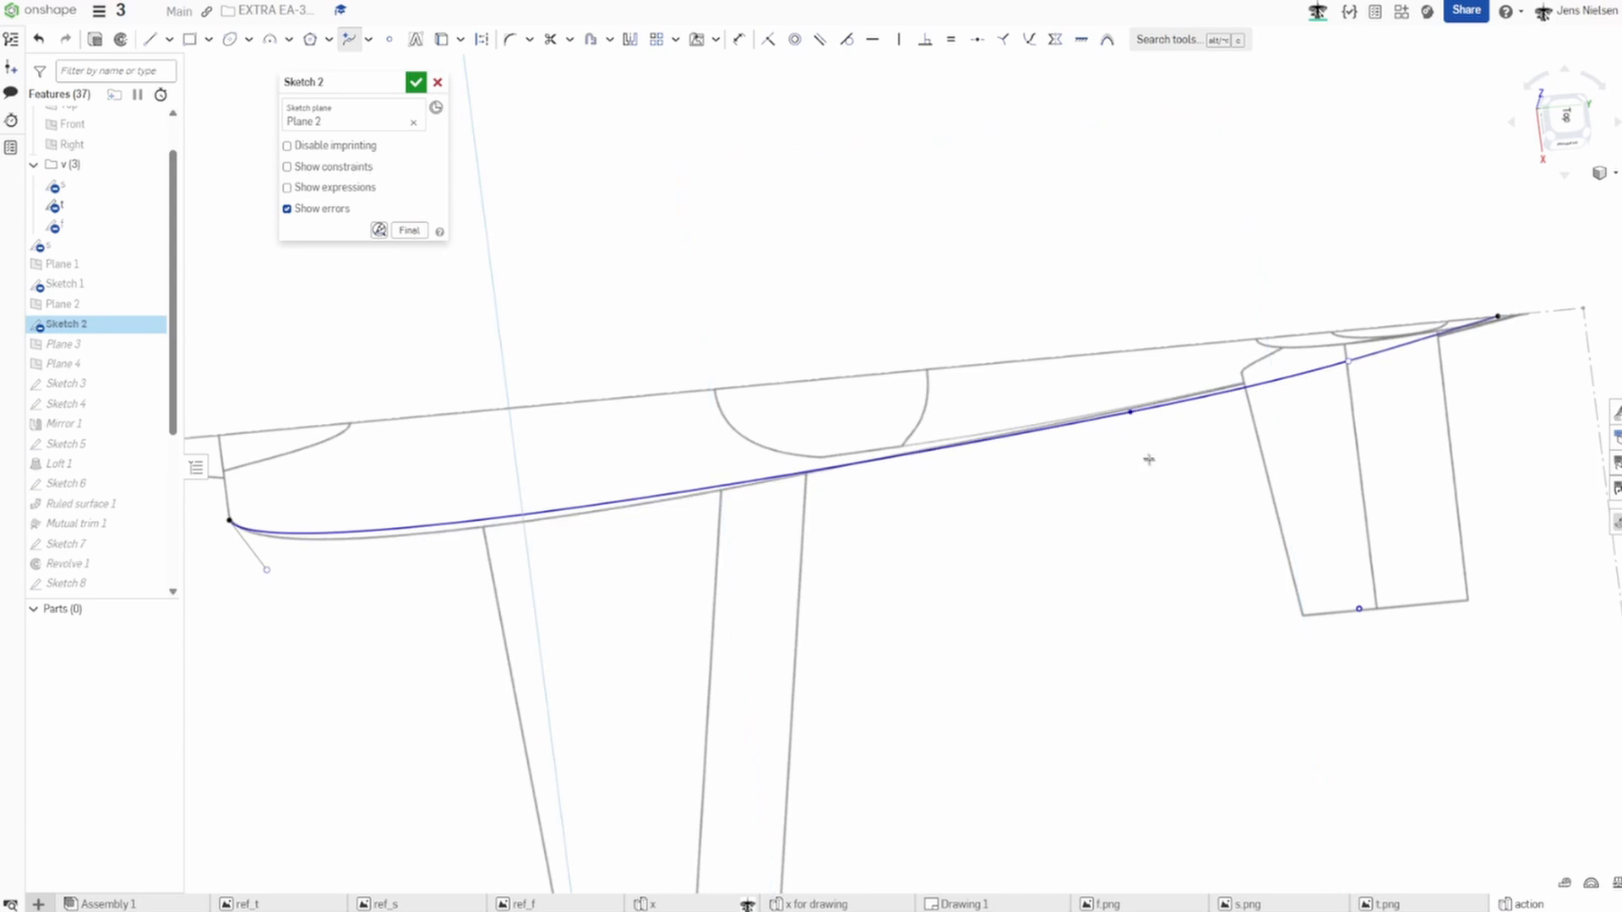
pyautogui.press('Escape')
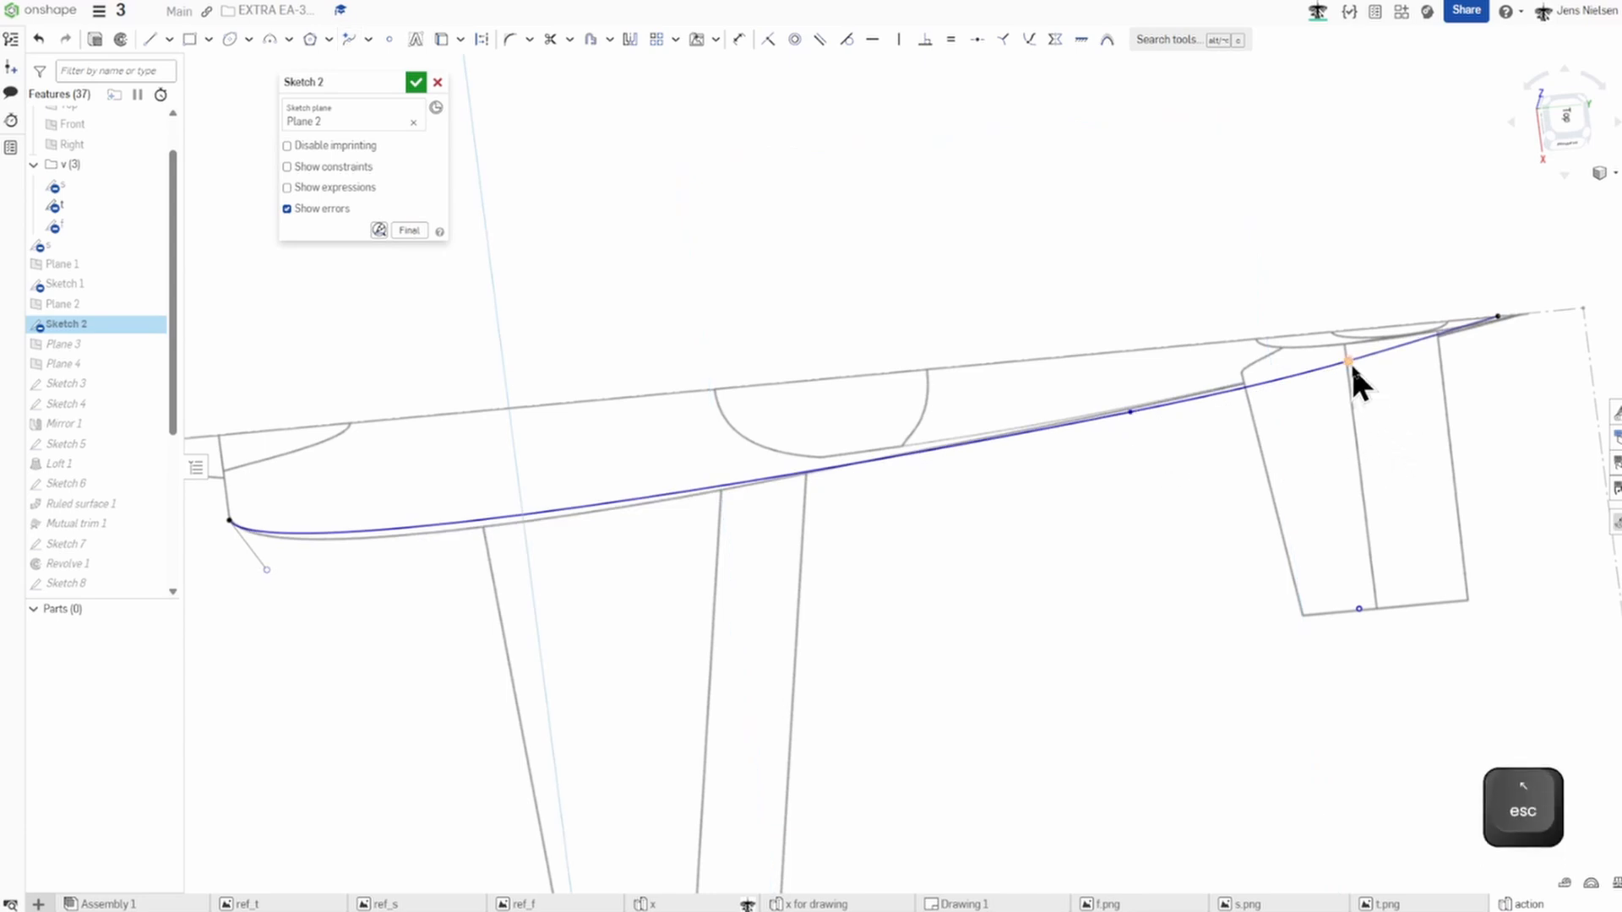
pyautogui.moveTo(1350, 361); pyautogui.dragTo(1475, 348)
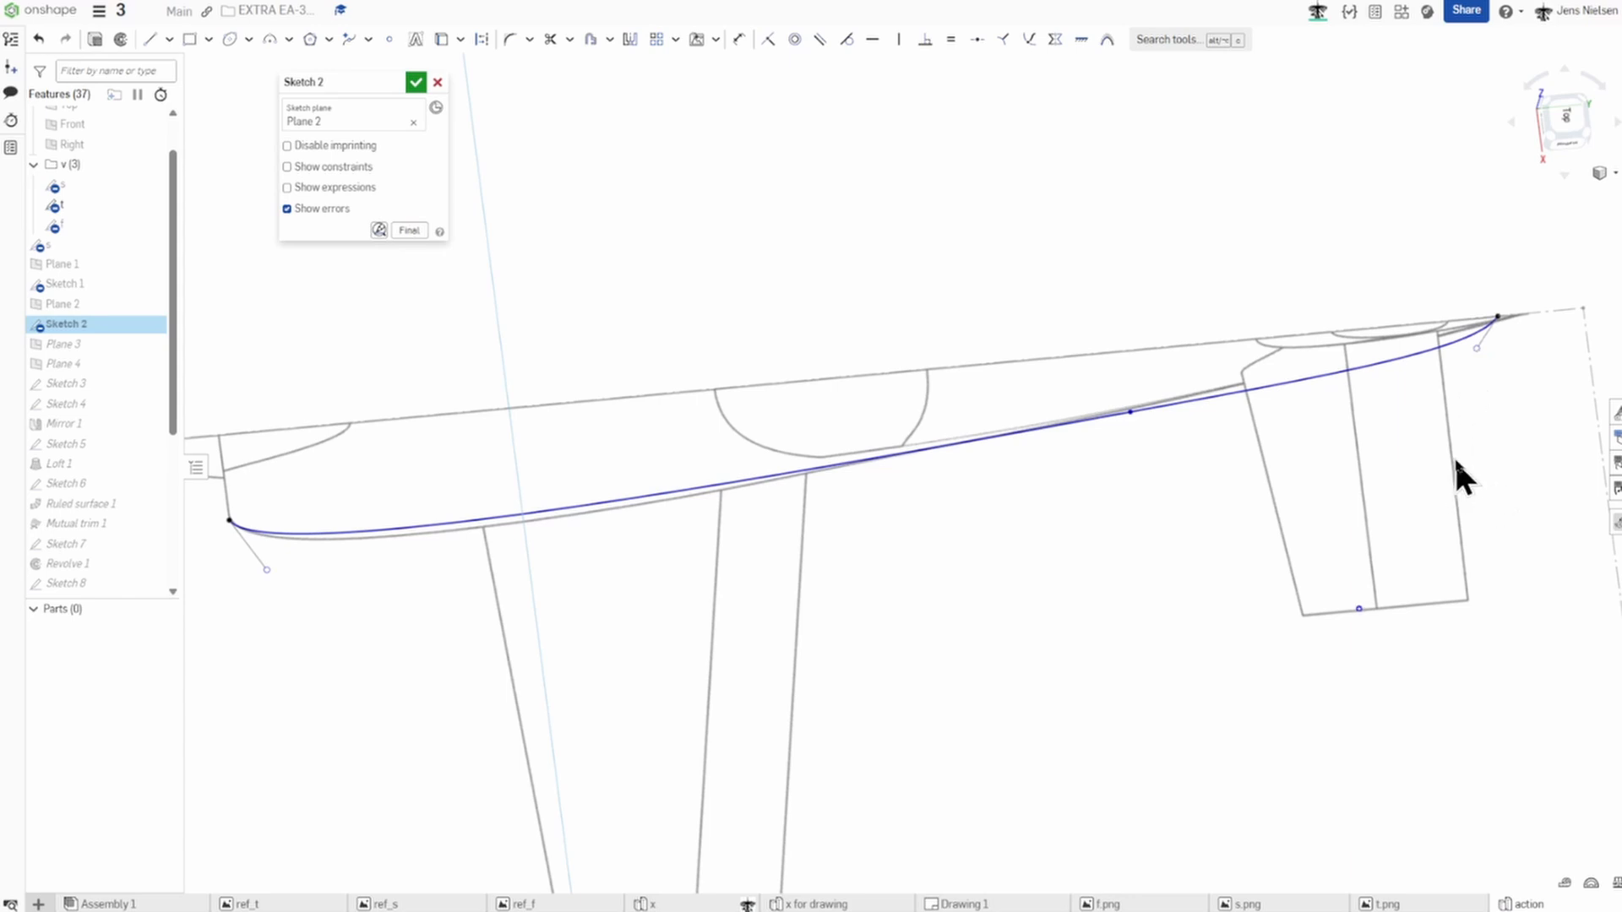
# Pull the fuselage contour's tail-end handle closer to the endpoint at a steeper angle, accept the sketch and hide all sketches.
pyautogui.moveTo(1478, 352)
pyautogui.mouseDown()
pyautogui.moveTo(1491, 341)
pyautogui.moveTo(1483, 365)
pyautogui.mouseUp()
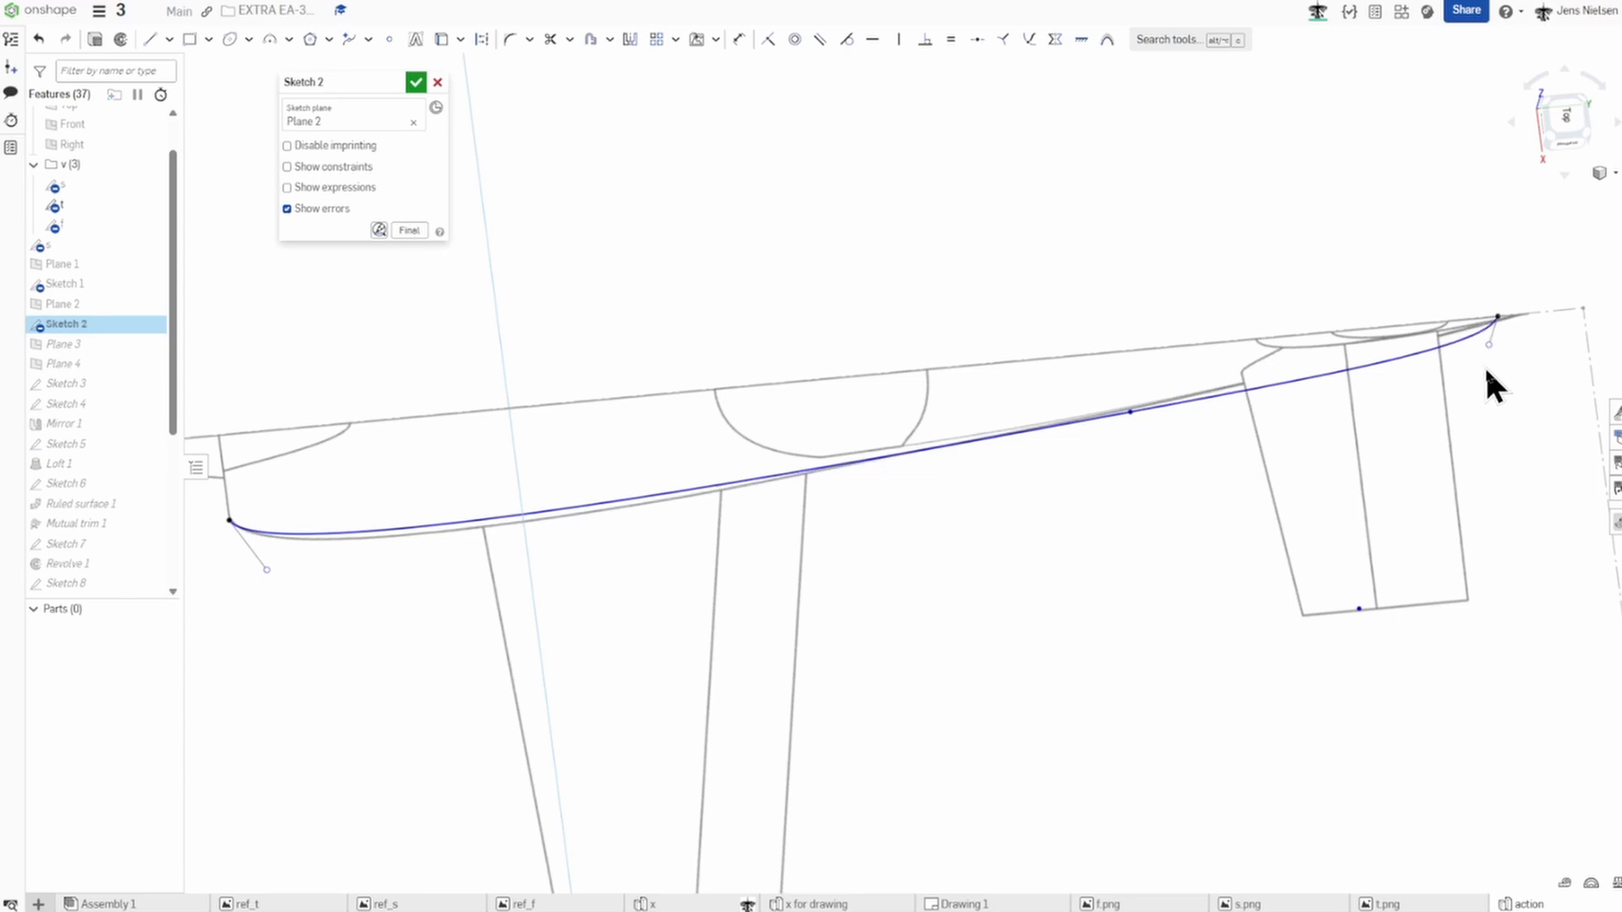
pyautogui.click(414, 82)
pyautogui.moveTo(952, 213)
pyautogui.mouseDown(button='right')
pyautogui.moveTo(1481, 438)
pyautogui.moveTo(1477, 412)
pyautogui.moveTo(1445, 448)
pyautogui.mouseUp(button='right')
pyautogui.scroll(8, 1481, 438)
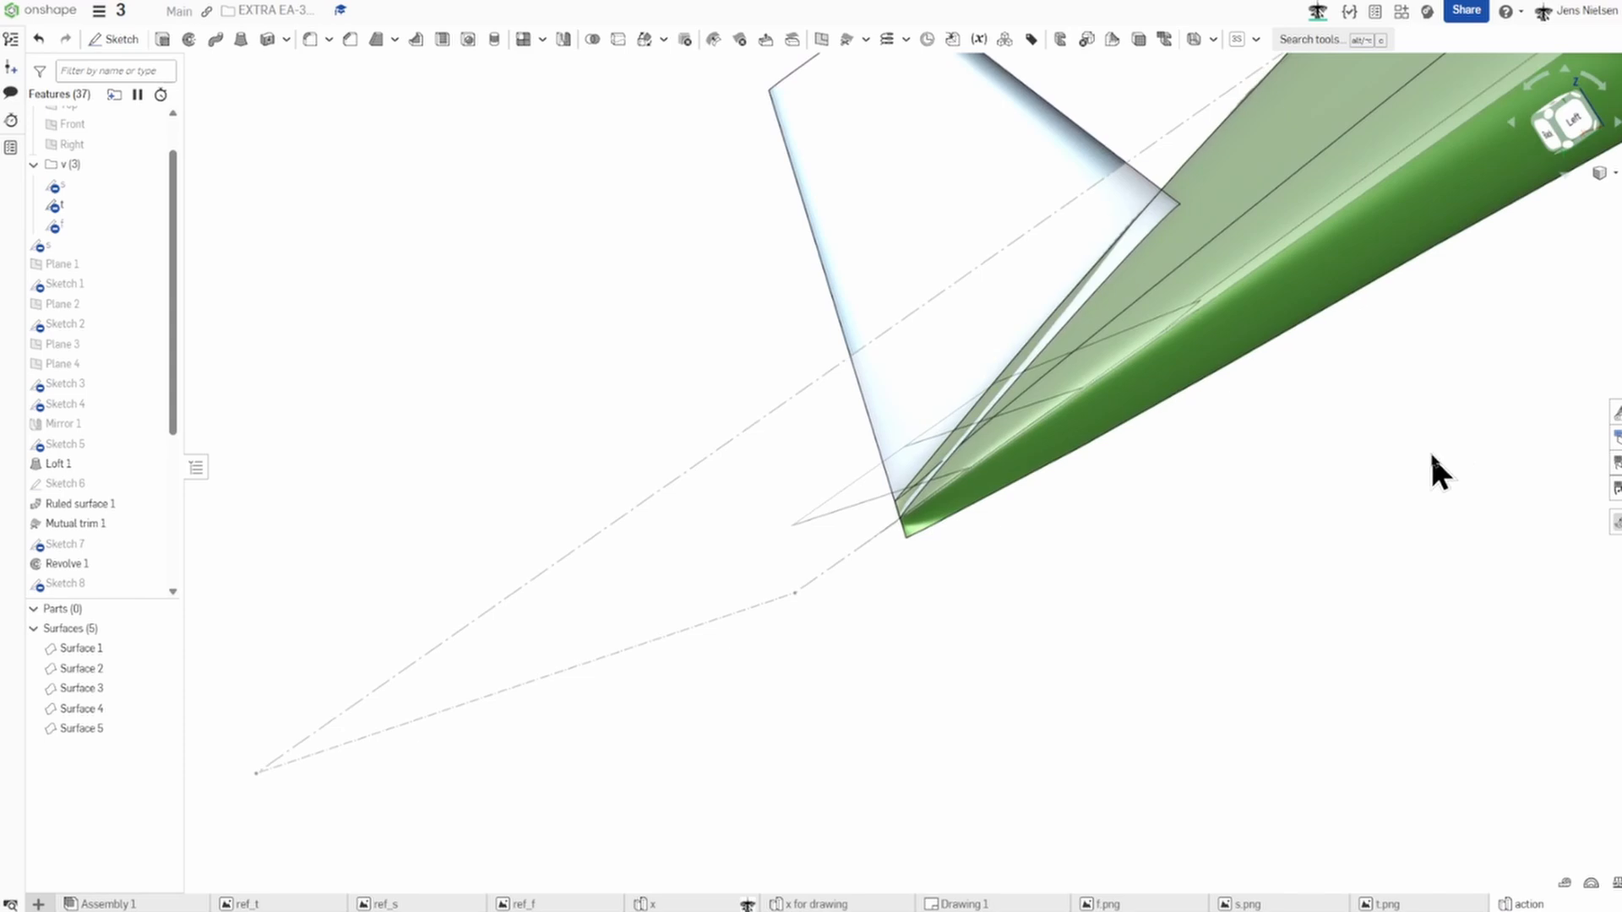
pyautogui.hotkey('shift', 'h')
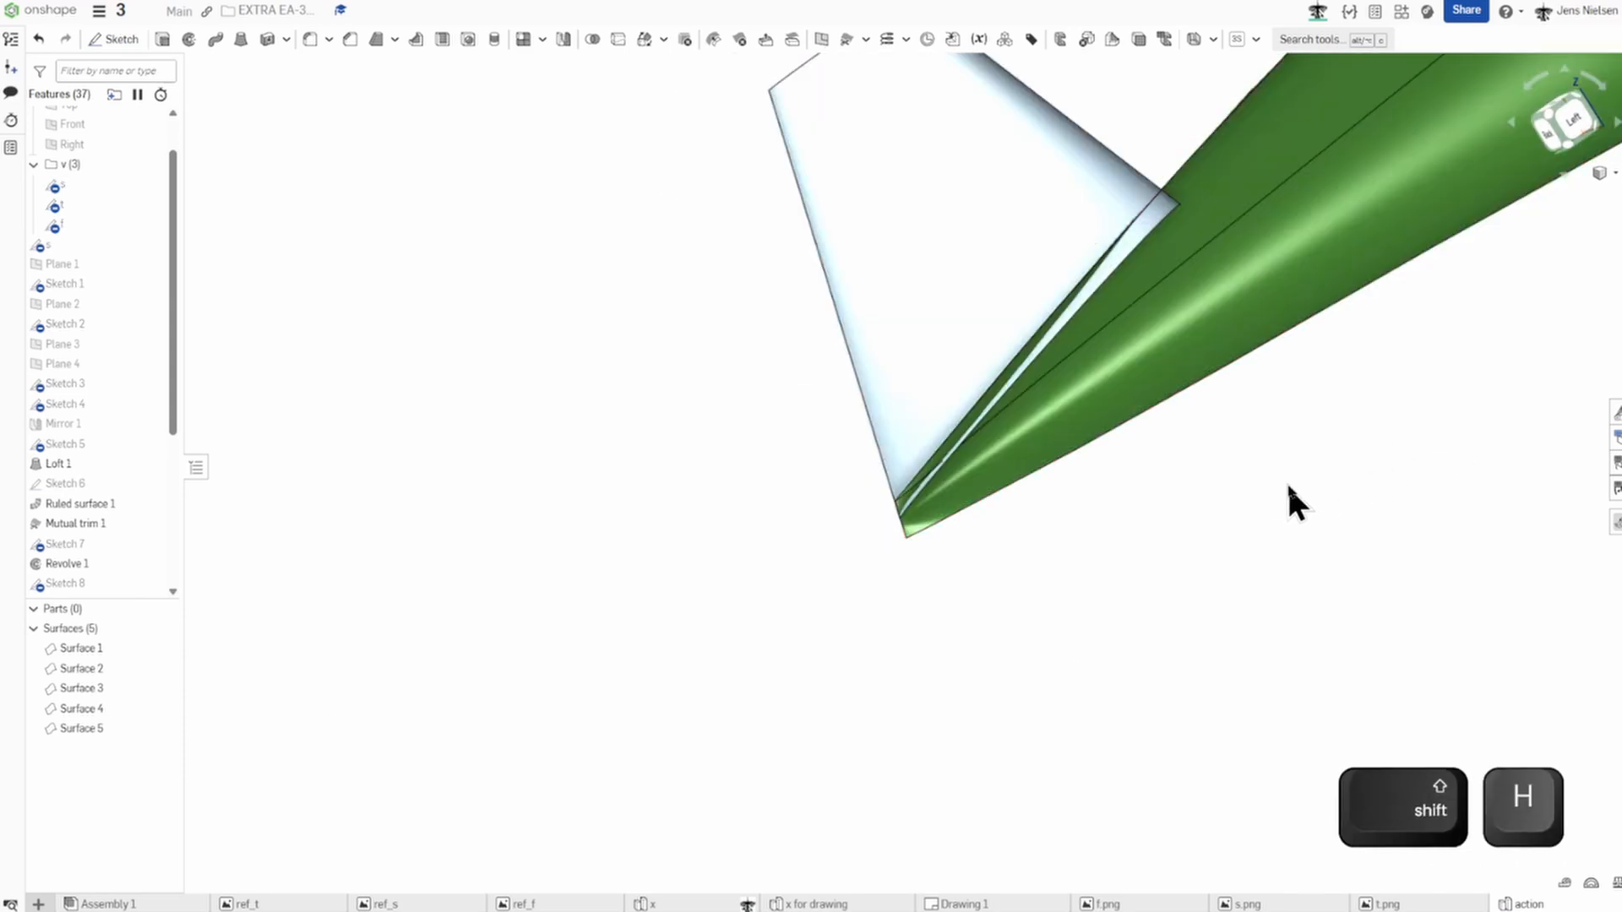
# Mutually trim the fin (Surface 5) with the fuselage (Surface 1), flipping the fin's side so the part above the fuselage is kept.
pyautogui.moveTo(1287, 485); pyautogui.dragTo(1287, 484, button='right')
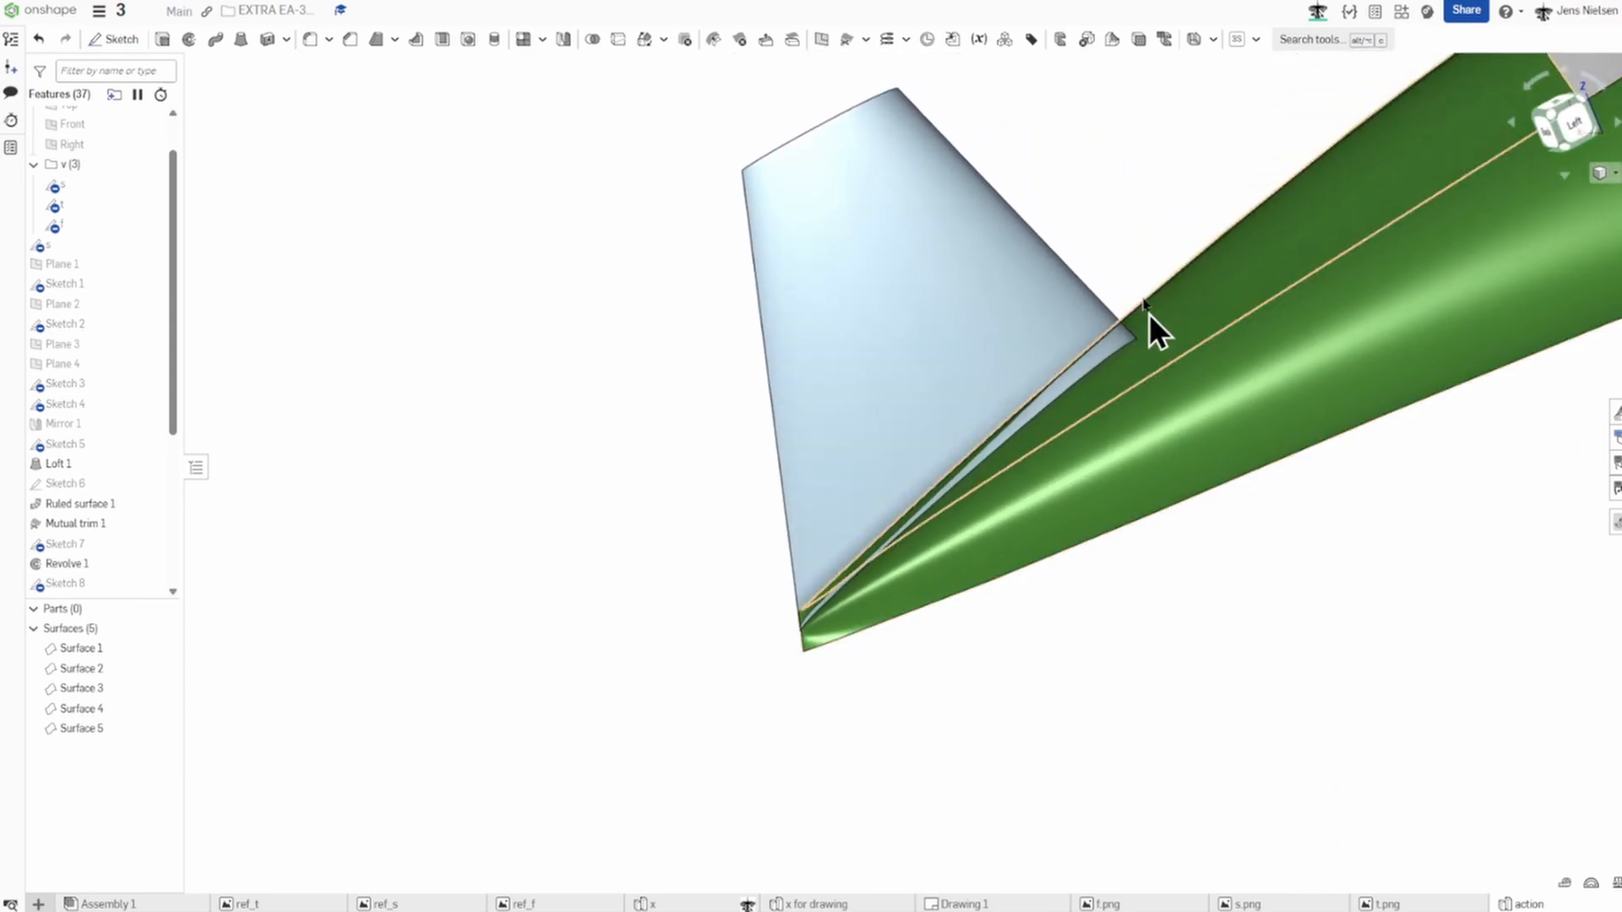
pyautogui.click(866, 40)
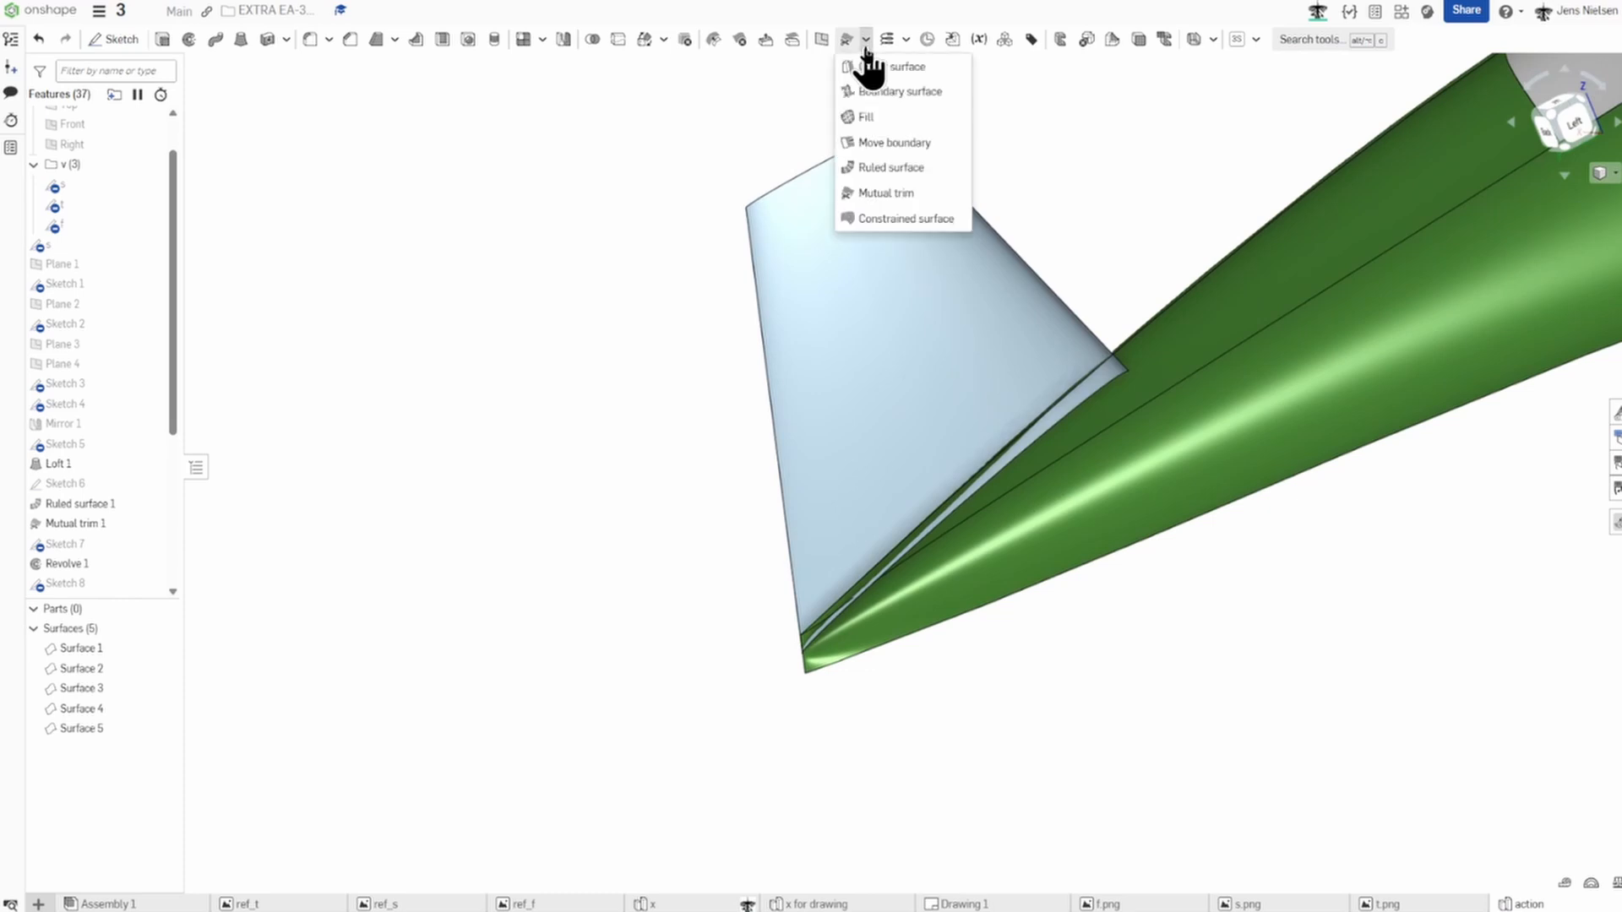
pyautogui.click(903, 194)
pyautogui.click(894, 307)
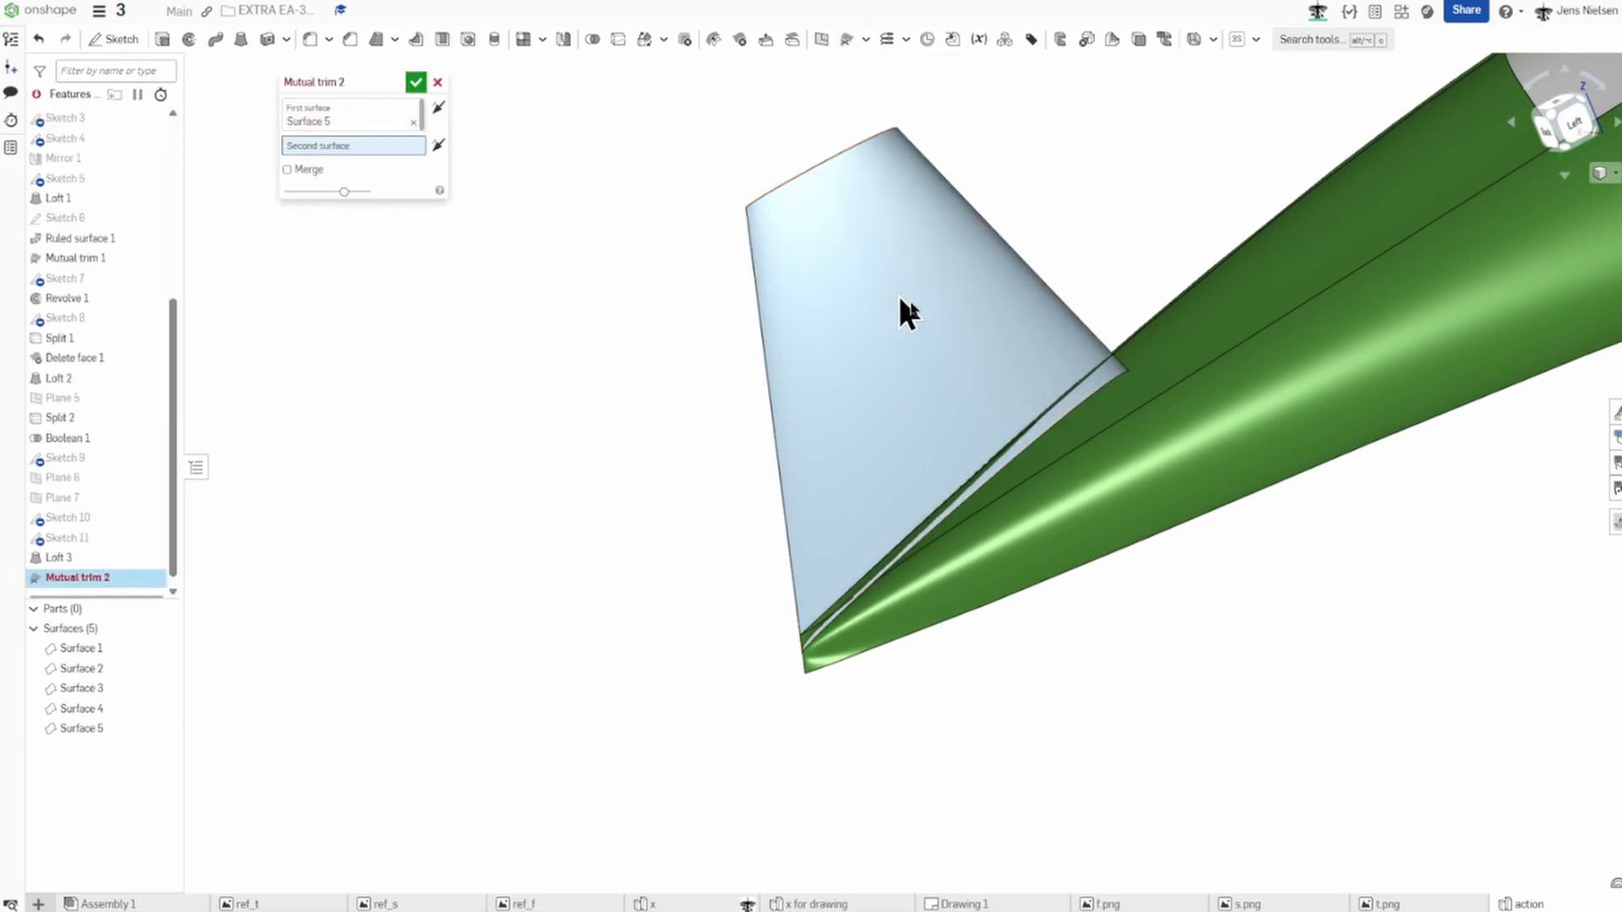
pyautogui.click(1163, 459)
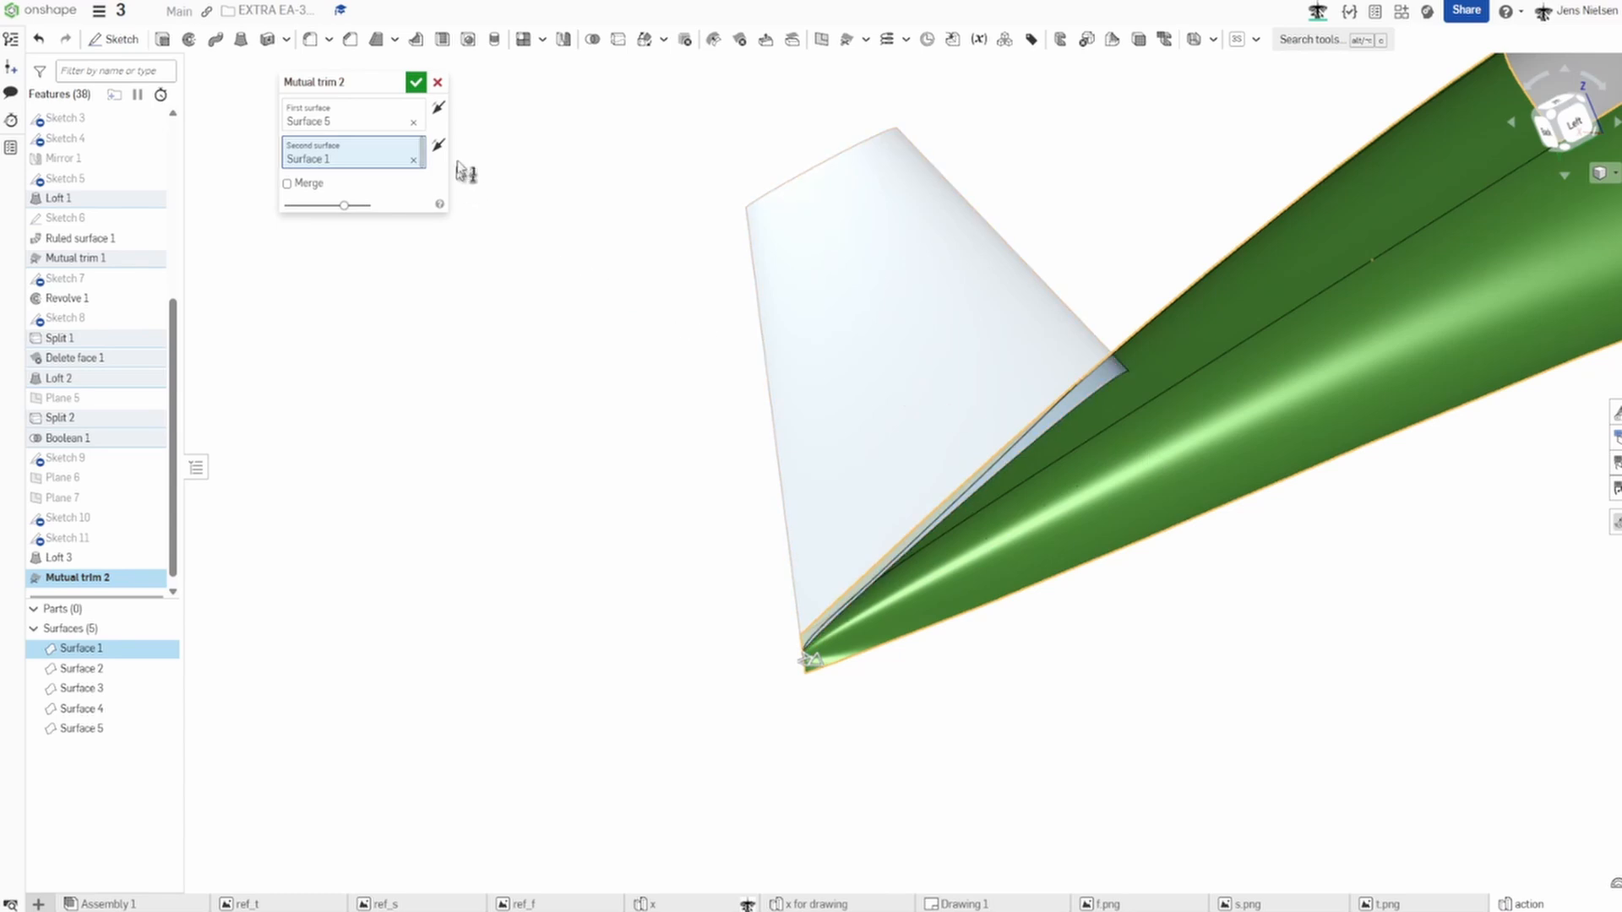
pyautogui.click(438, 108)
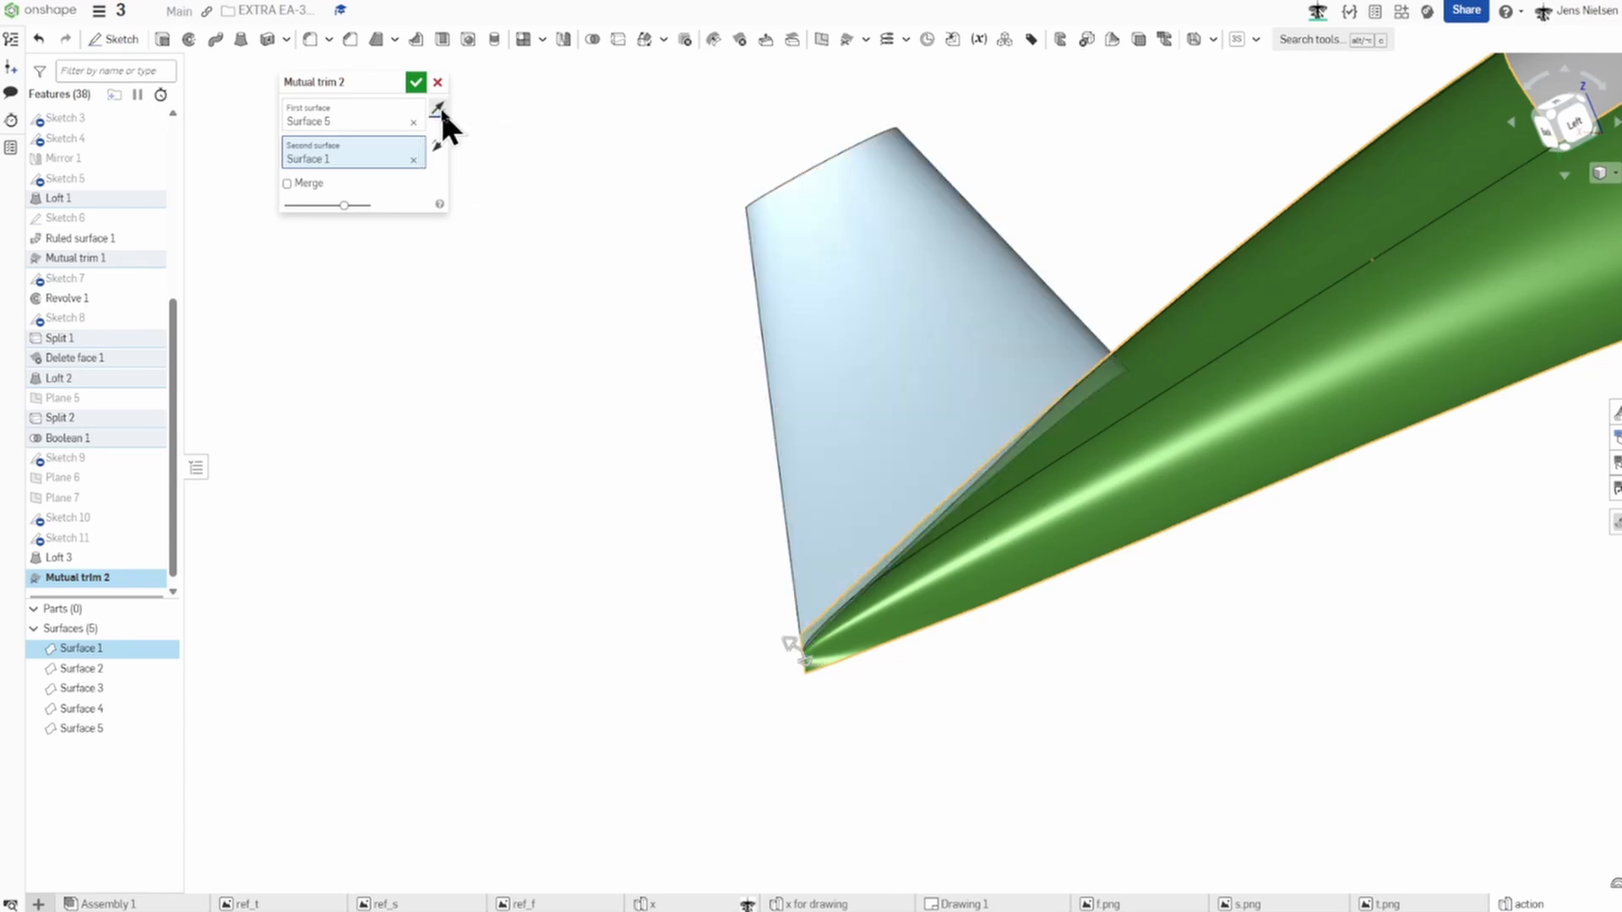
pyautogui.click(418, 76)
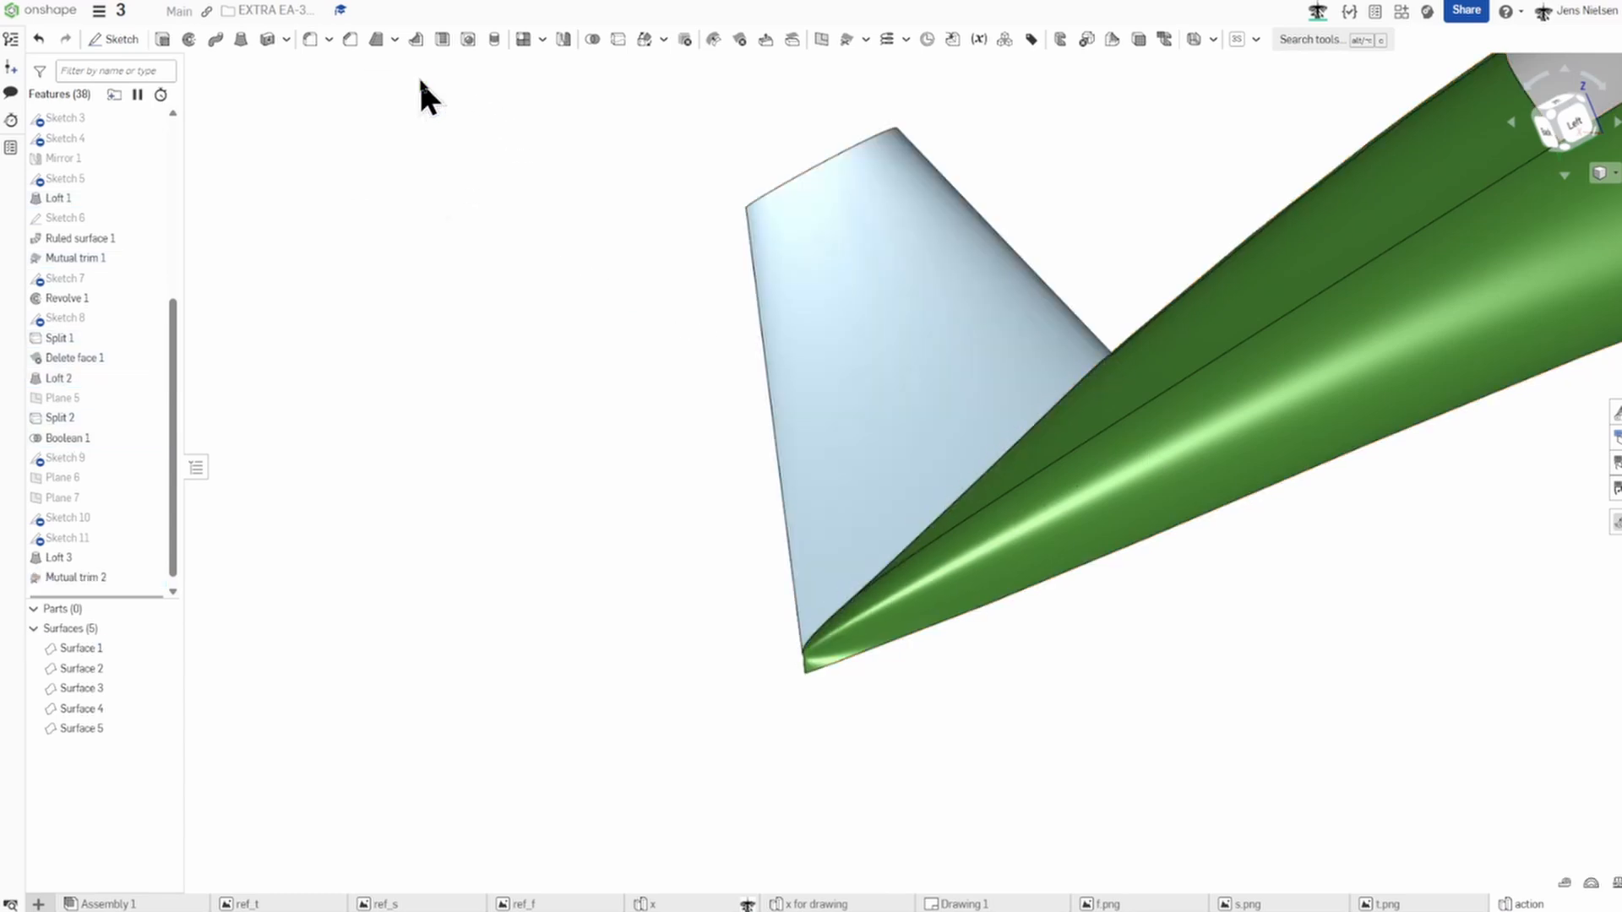
# Hide all surfaces and show the side-view reference sketch s.
pyautogui.moveTo(499, 351); pyautogui.dragTo(1223, 530, button='right')
pyautogui.hotkey('shift', '4')
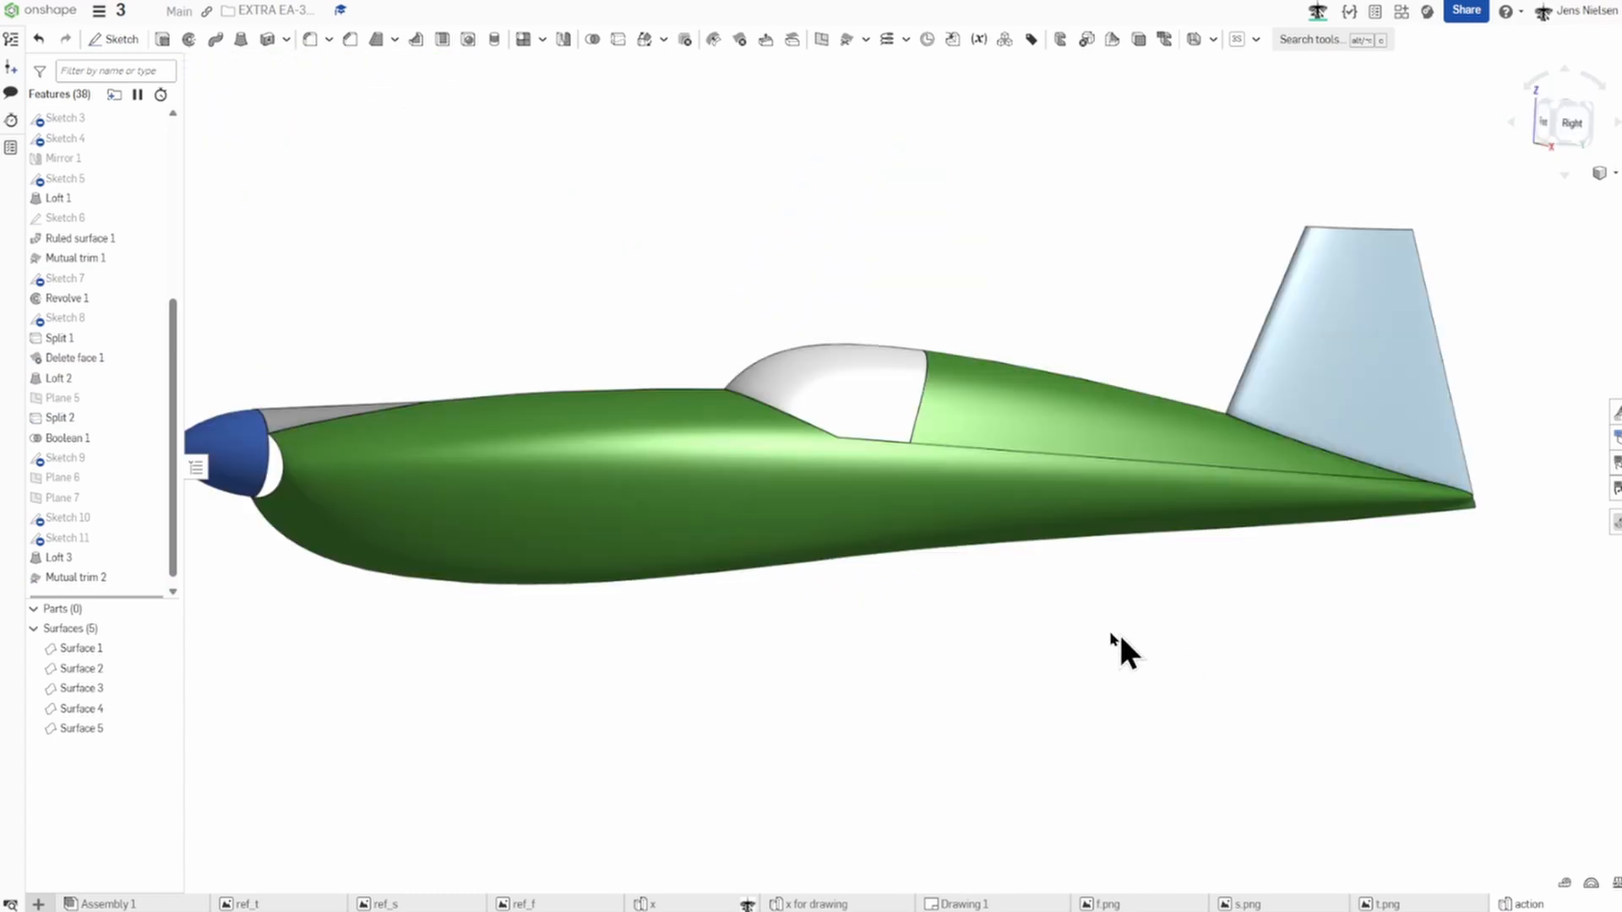
pyautogui.scroll(-3, 832, 644)
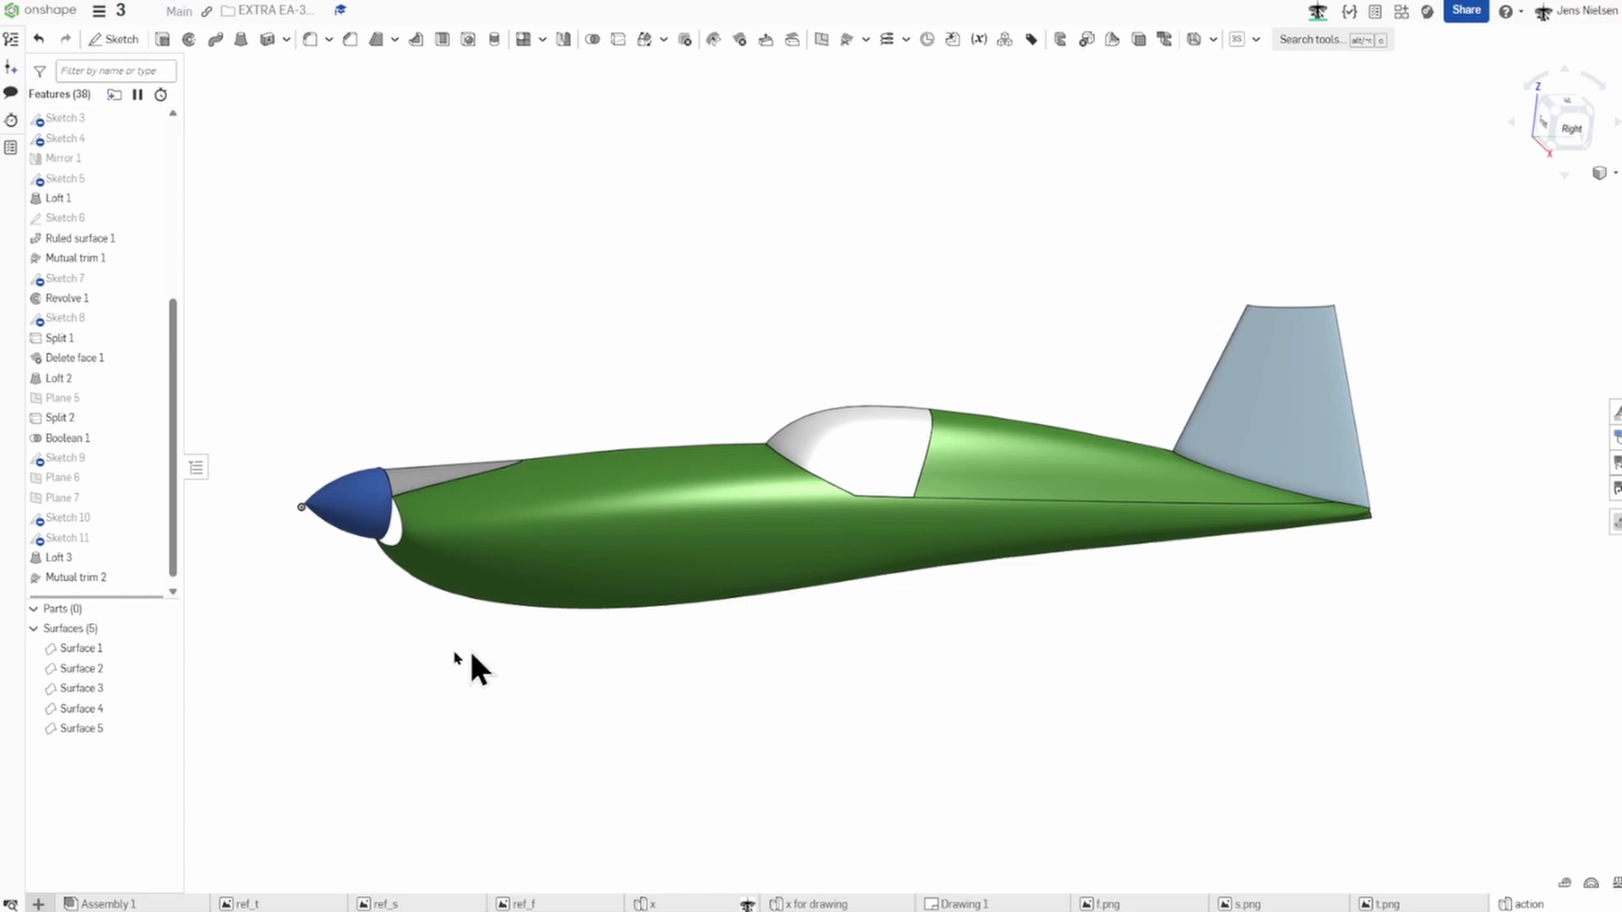
pyautogui.click(166, 628)
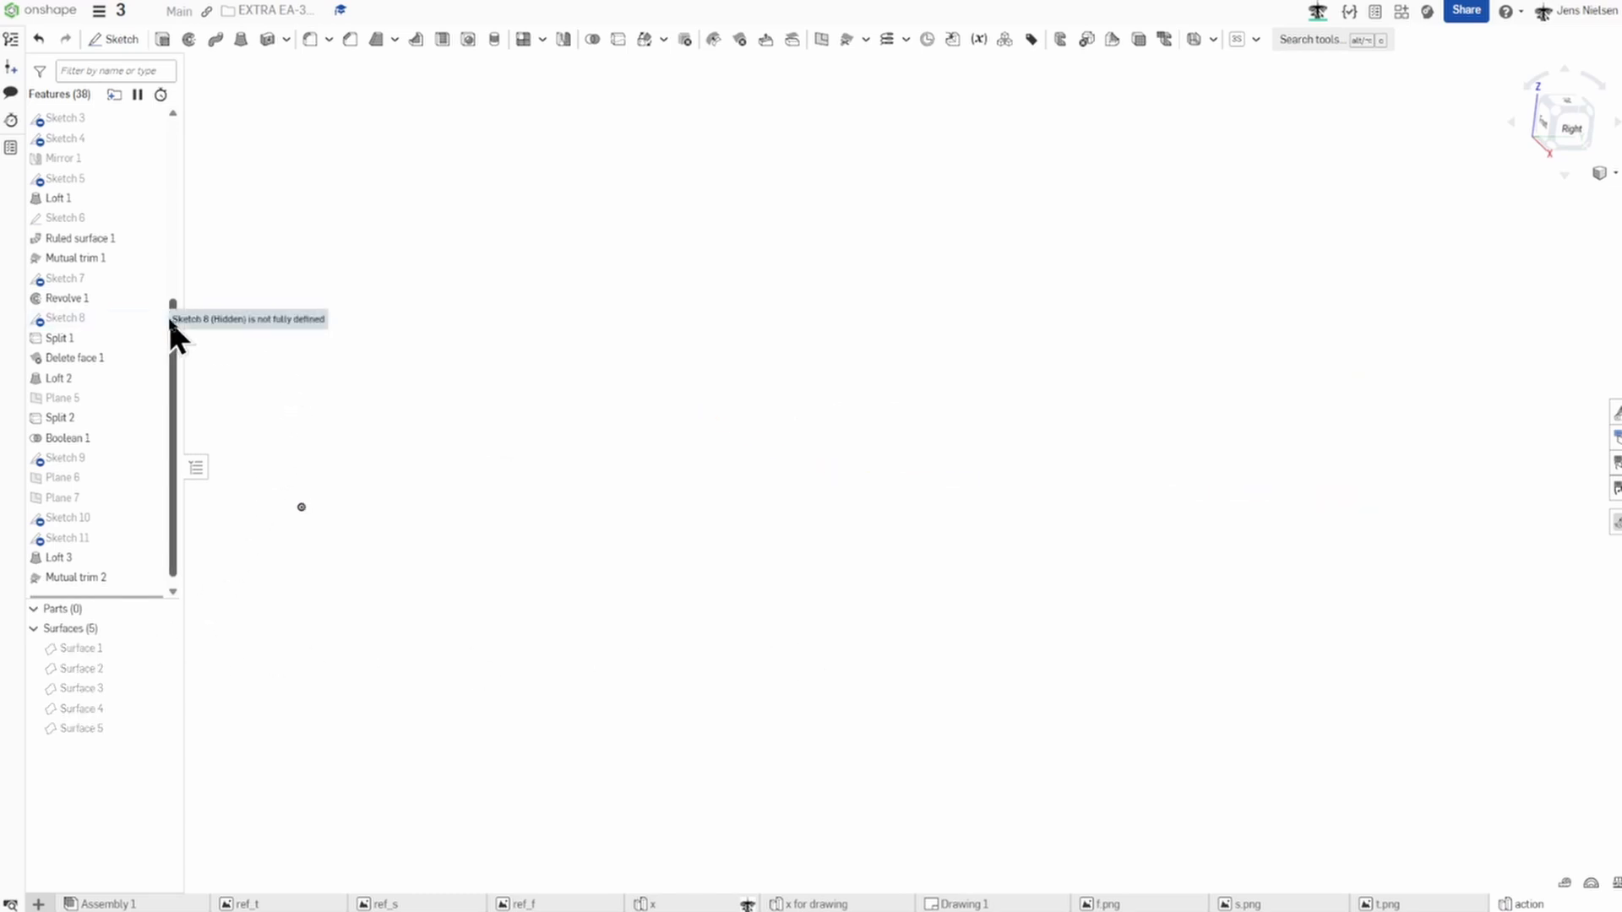
pyautogui.moveTo(171, 316); pyautogui.dragTo(196, 125)
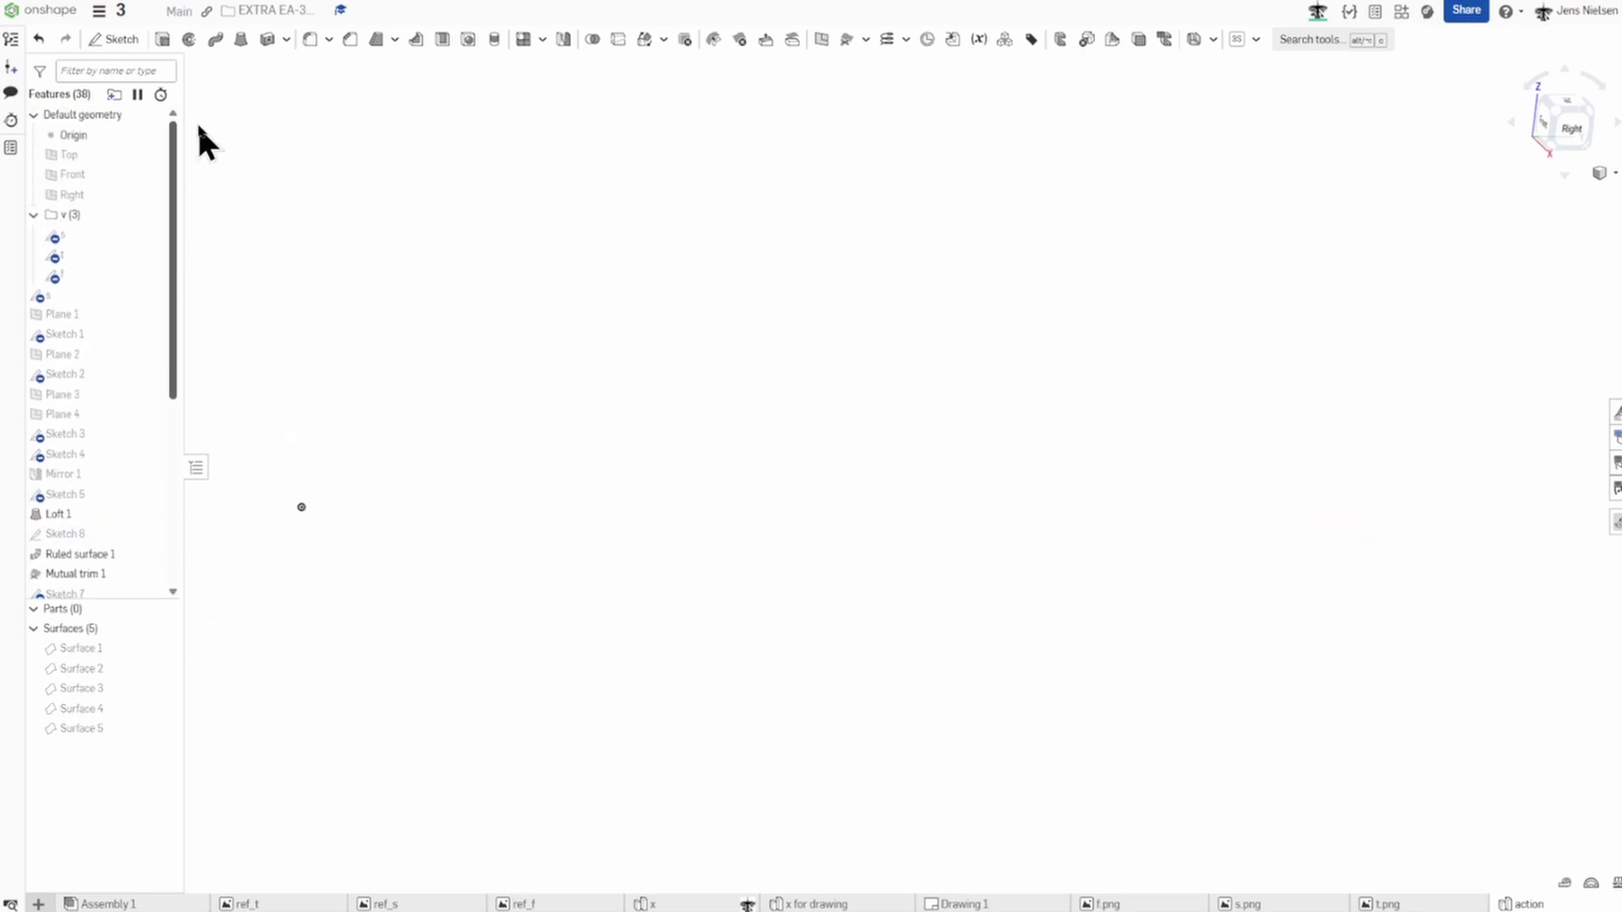
pyautogui.click(151, 236)
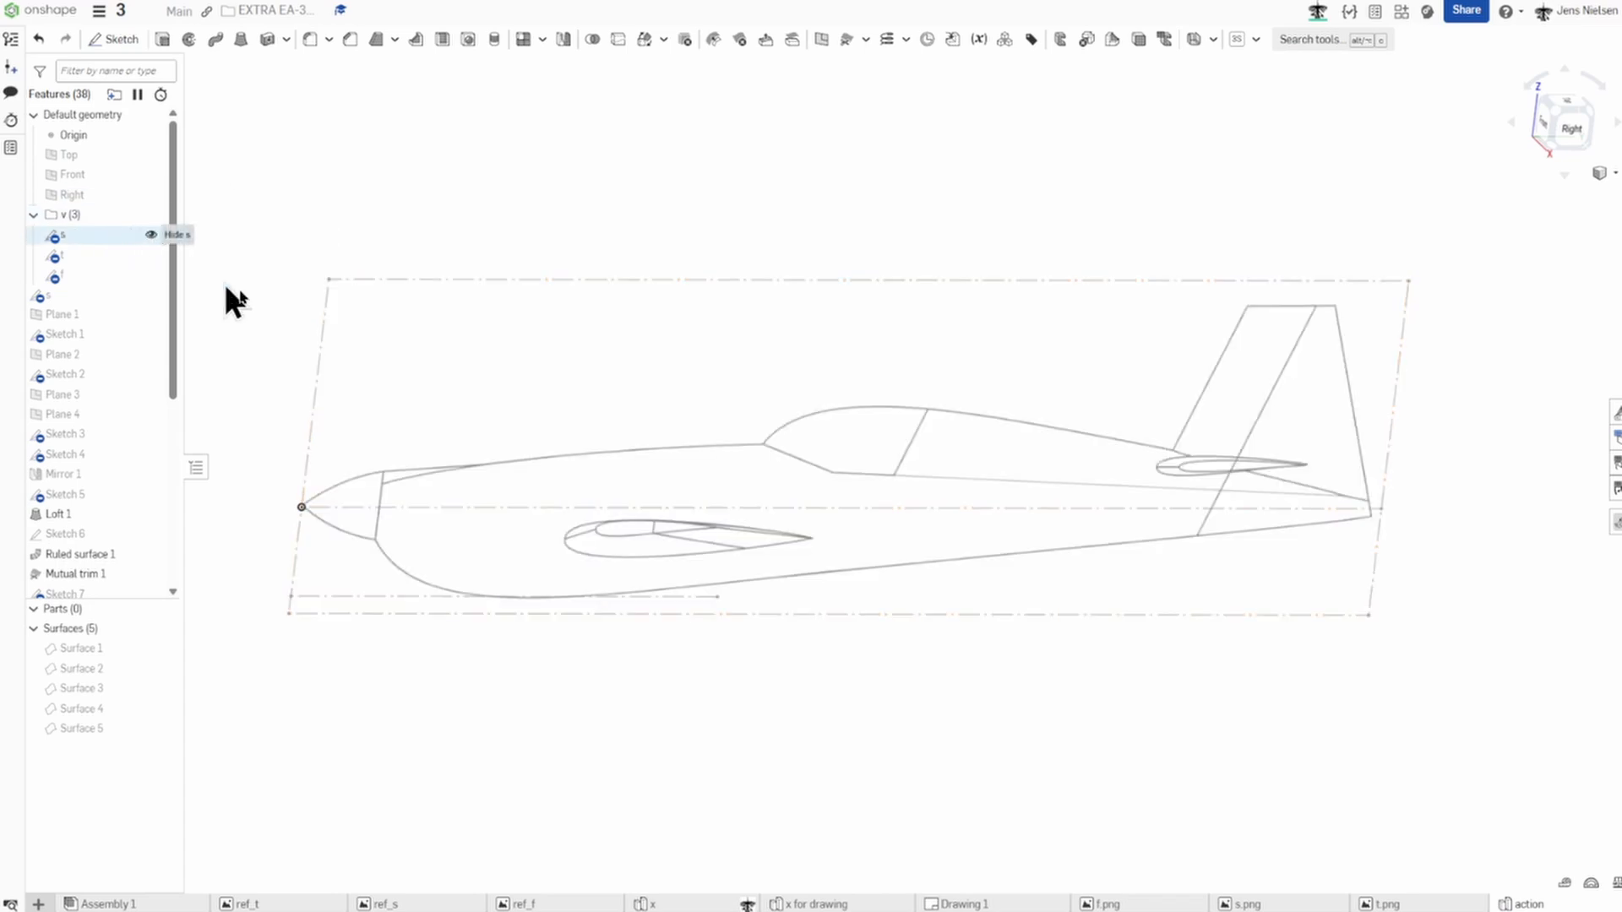
# Start a new sketch on the Right plane and view the wing airfoil region of the reference sketch straight on.
pyautogui.press('s')
pyautogui.click(618, 365)
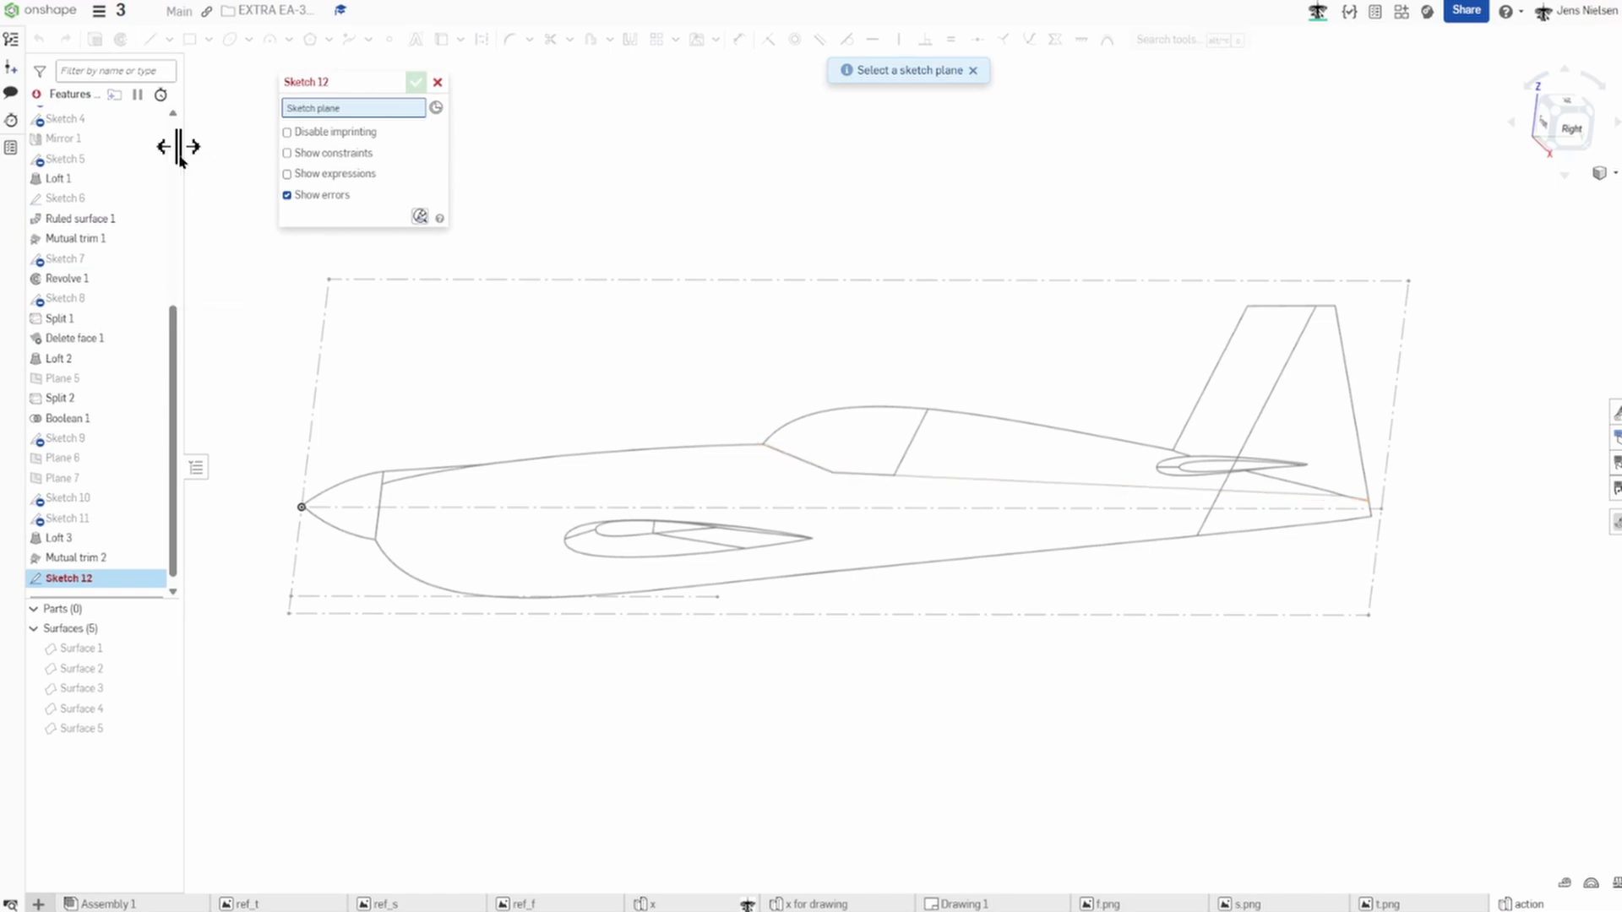
pyautogui.moveTo(171, 323); pyautogui.dragTo(180, 118)
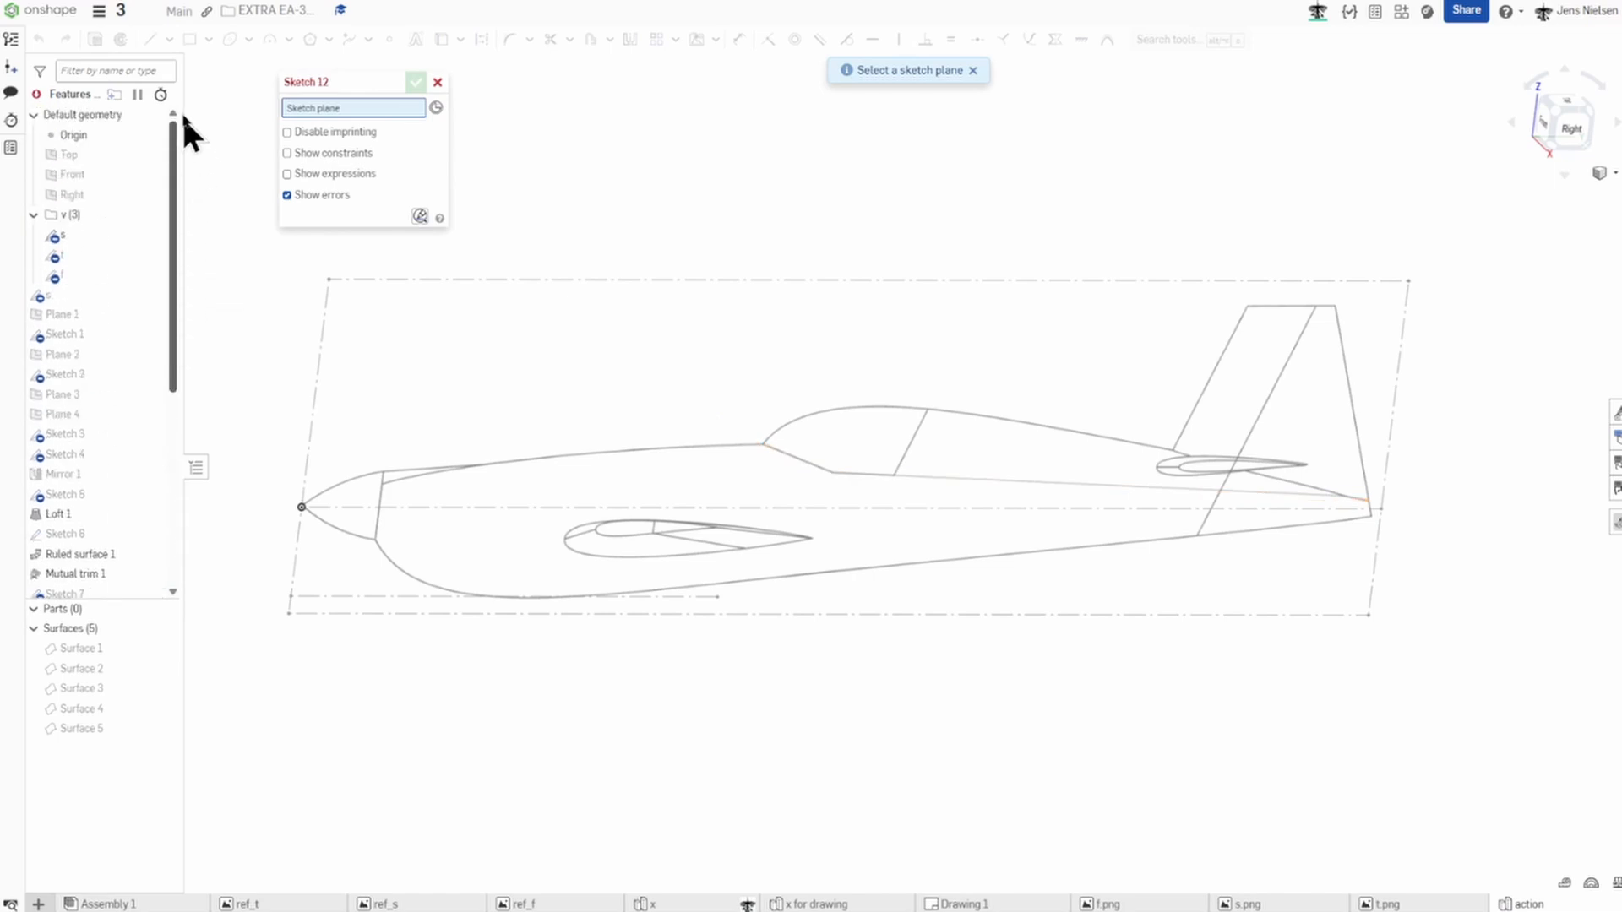
pyautogui.click(105, 195)
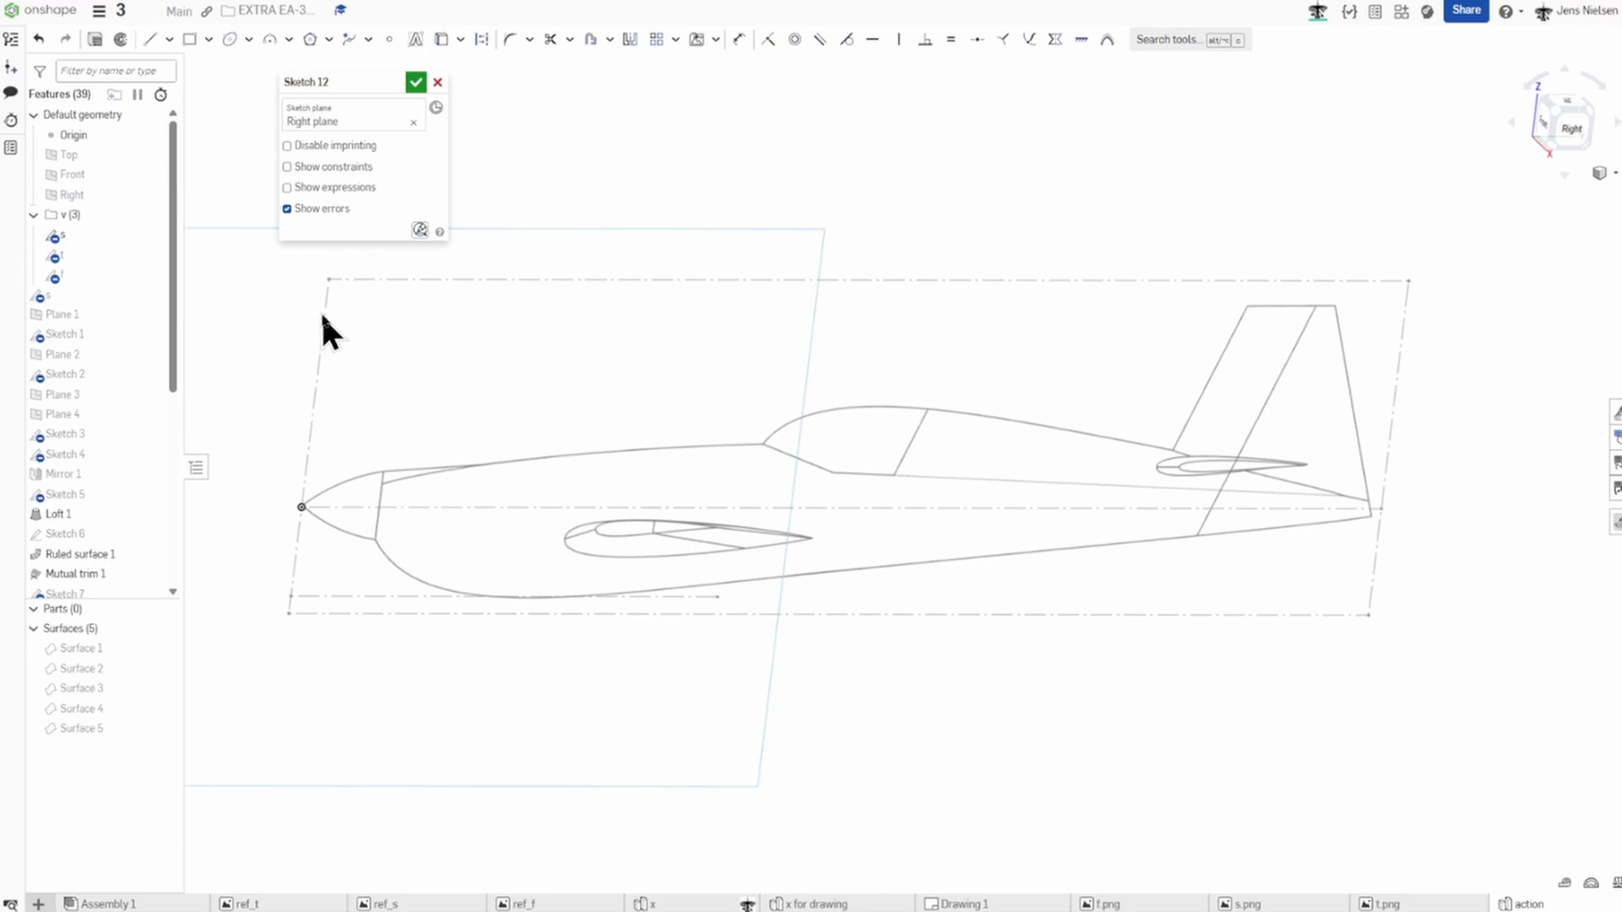
pyautogui.press('n')
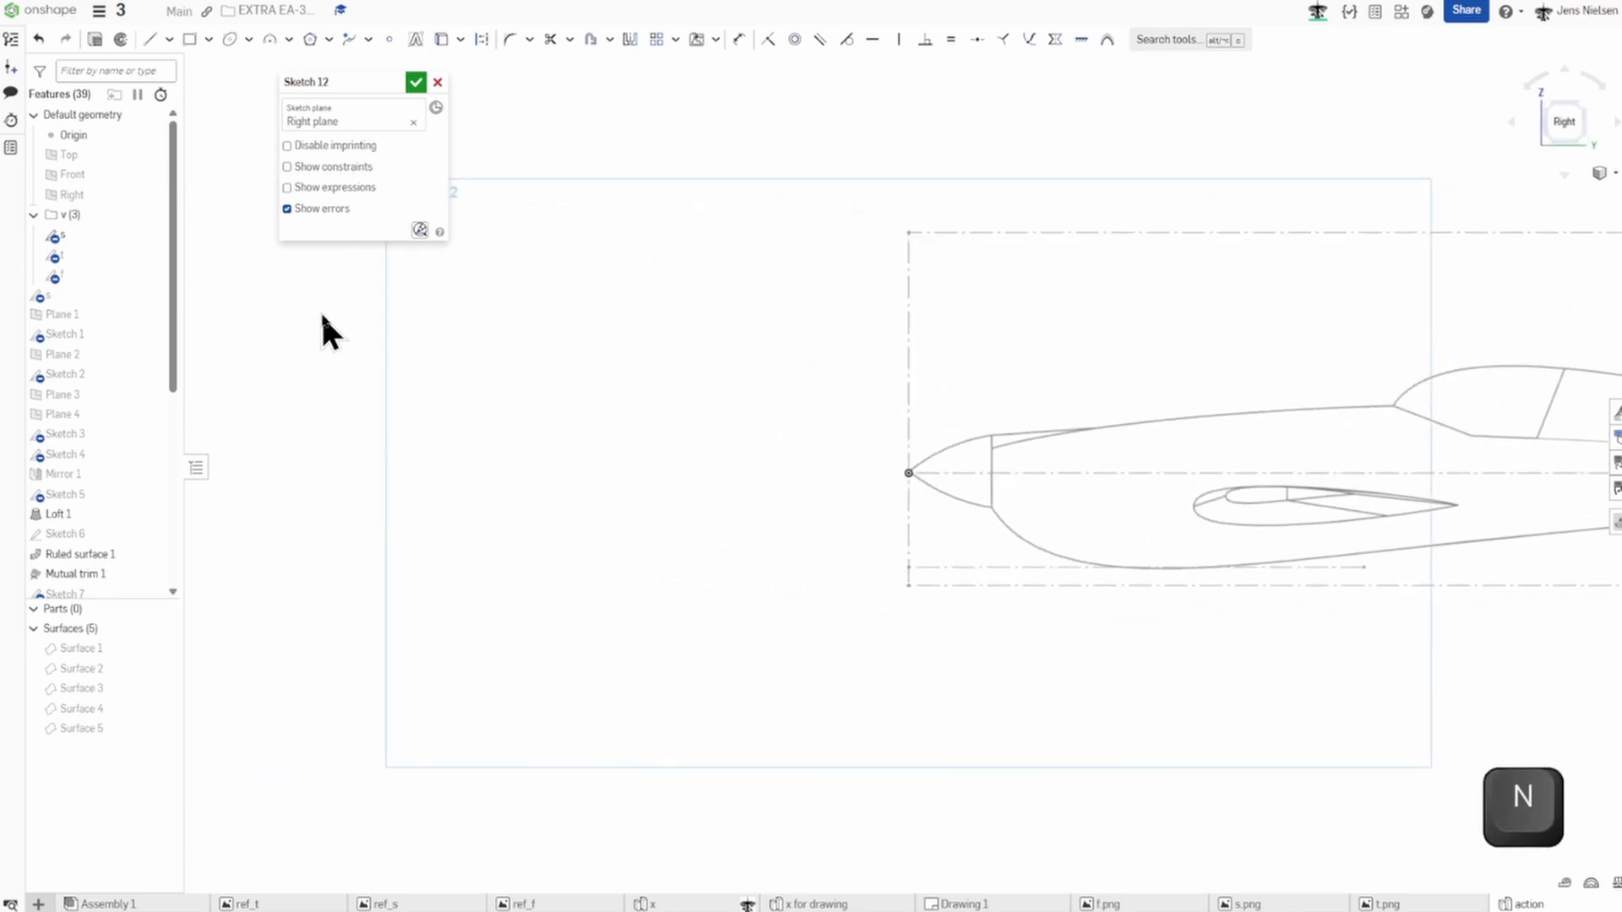
pyautogui.scroll(5, 321, 311)
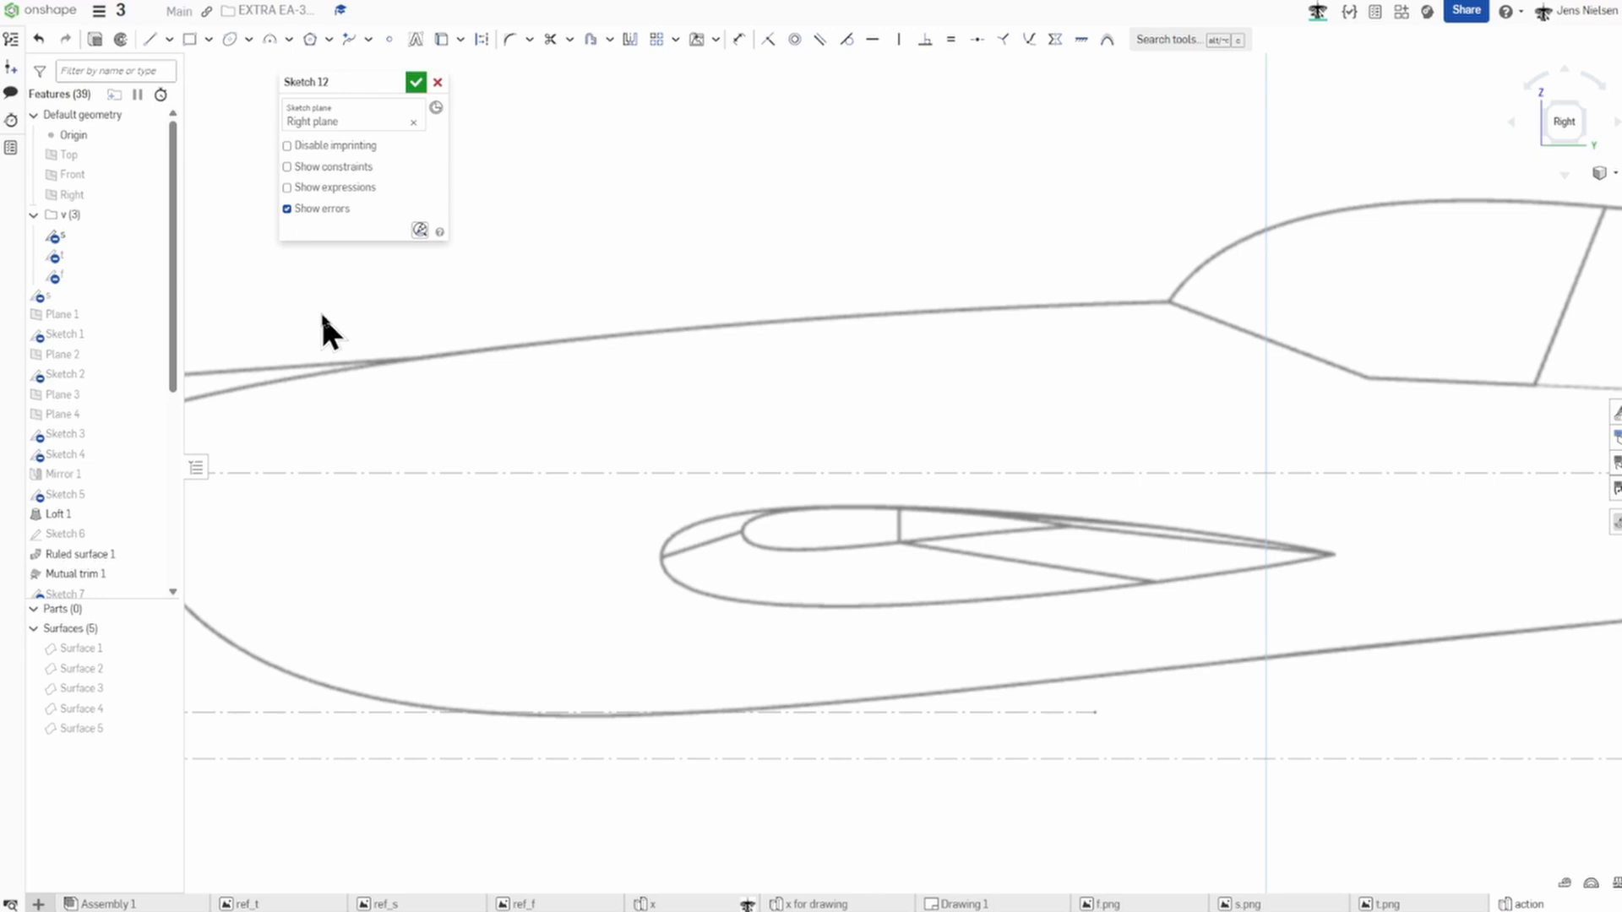
# Draw a two-point spline between the wing airfoil's trailing edge and its leading edge.
pyautogui.press('s')
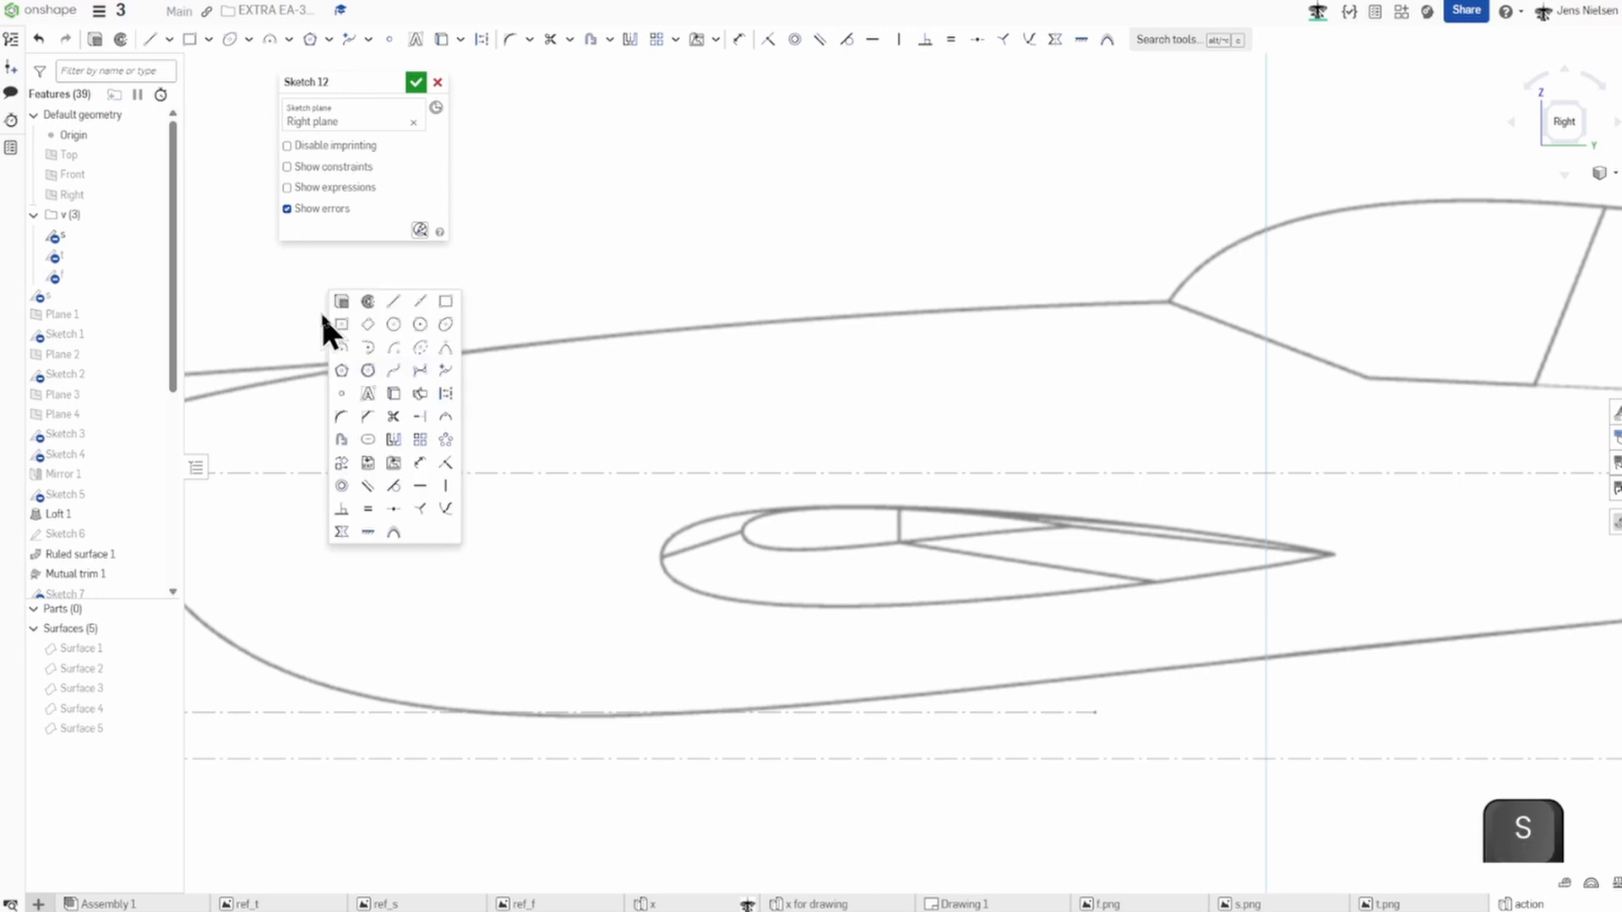
pyautogui.click(391, 370)
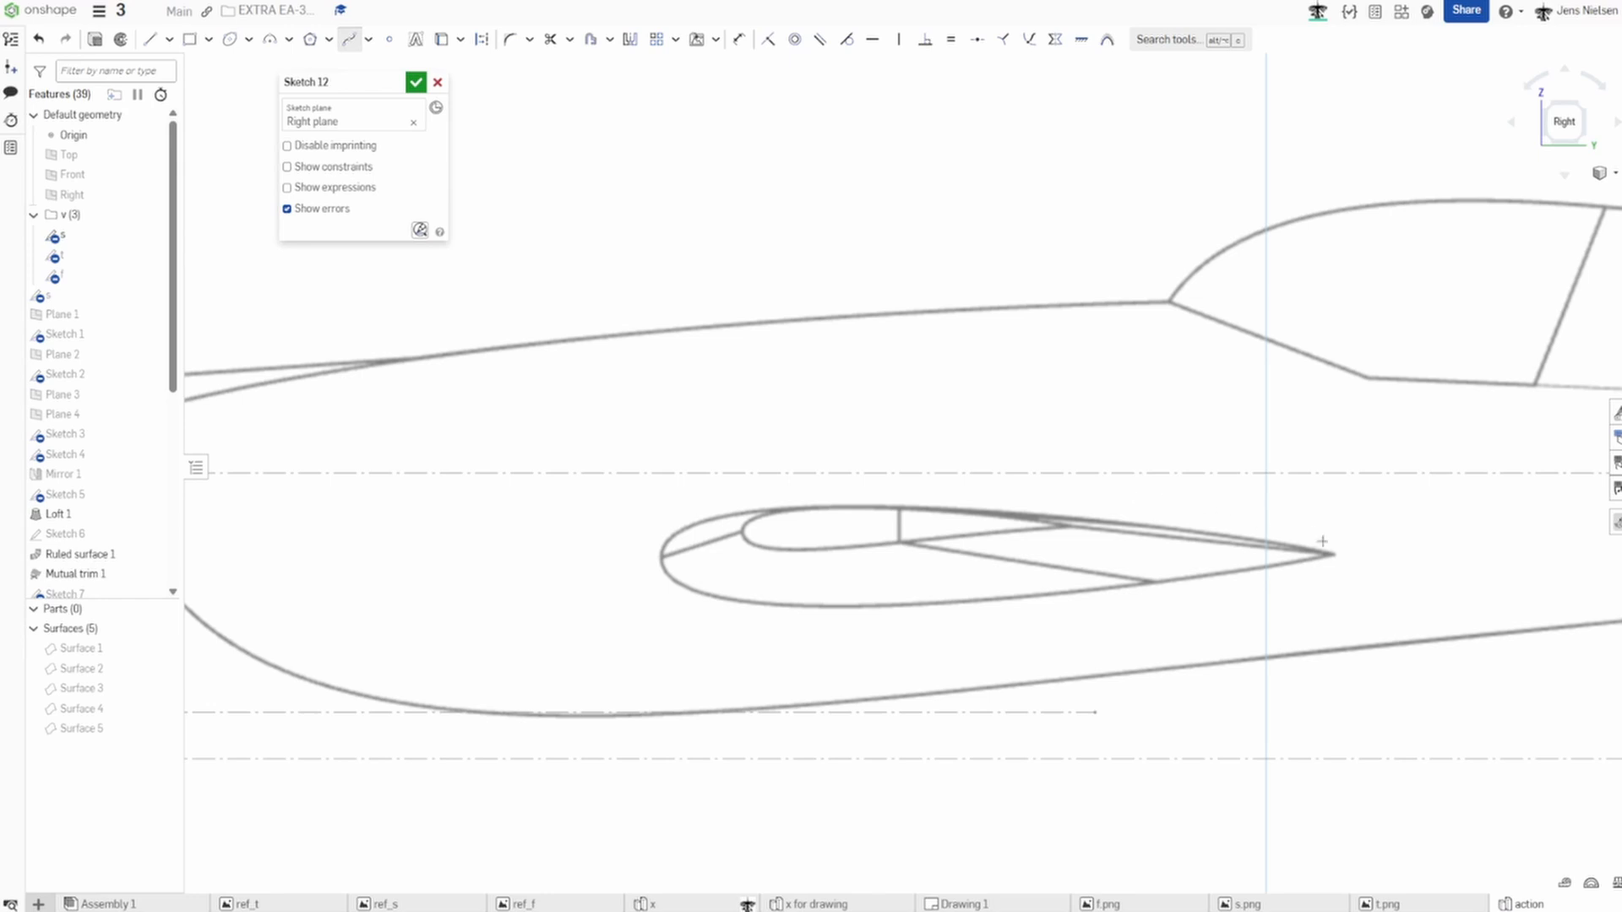
pyautogui.click(661, 555)
pyautogui.press('Escape')
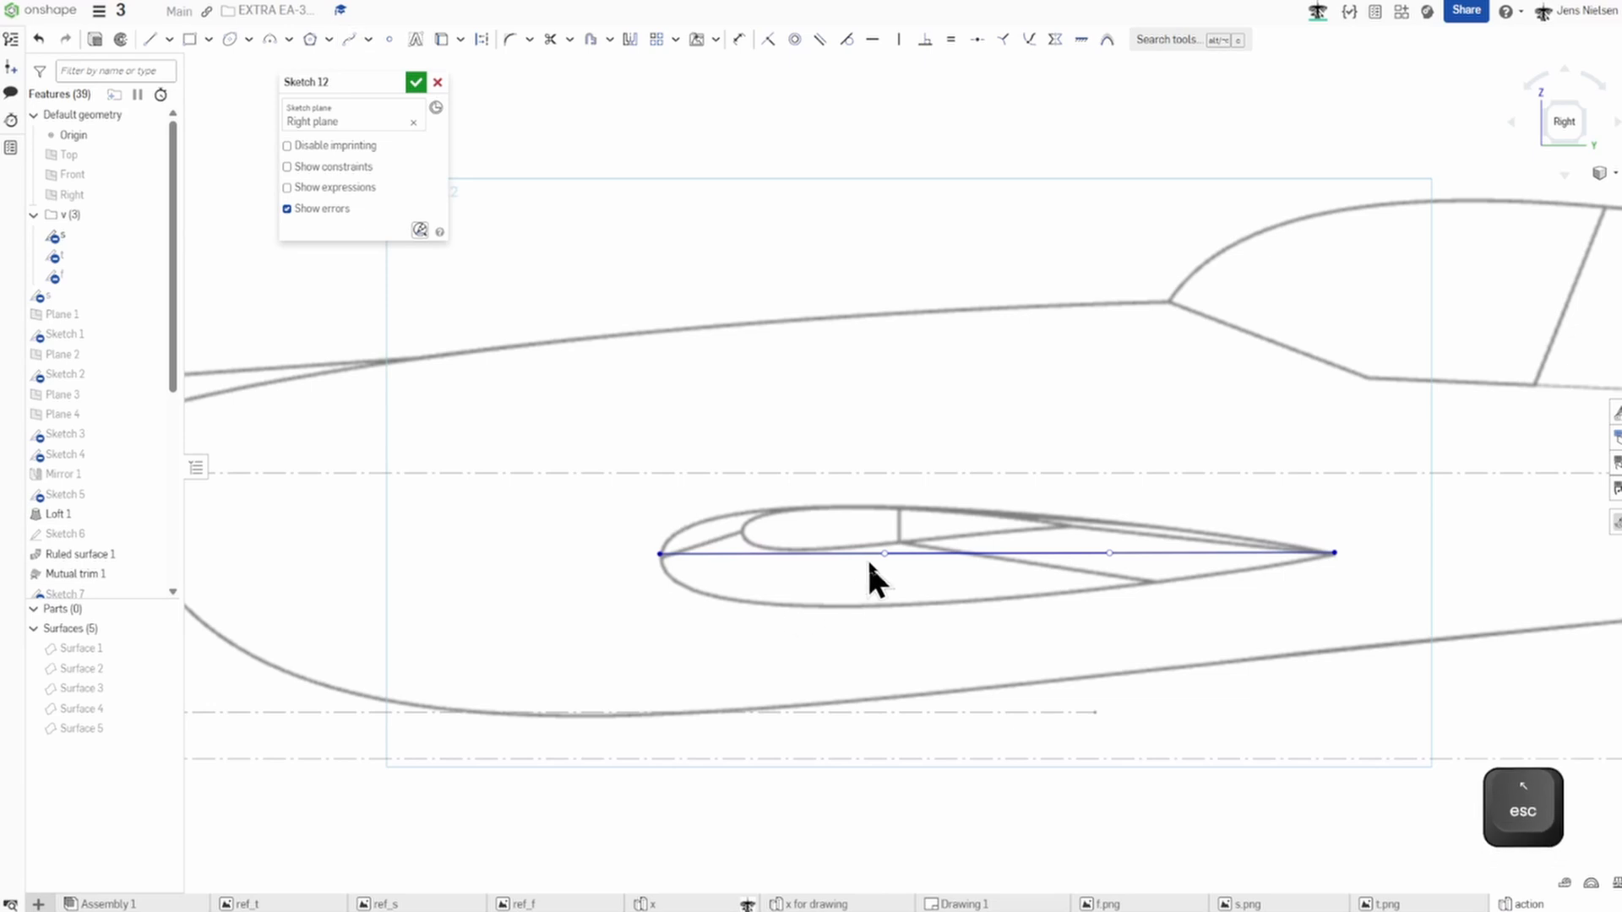
# Pull the spline's leading-edge handle up, constrain it vertical and move the spline's front endpoint back onto the airfoil's leading edge.
pyautogui.moveTo(661, 554); pyautogui.dragTo(694, 403)
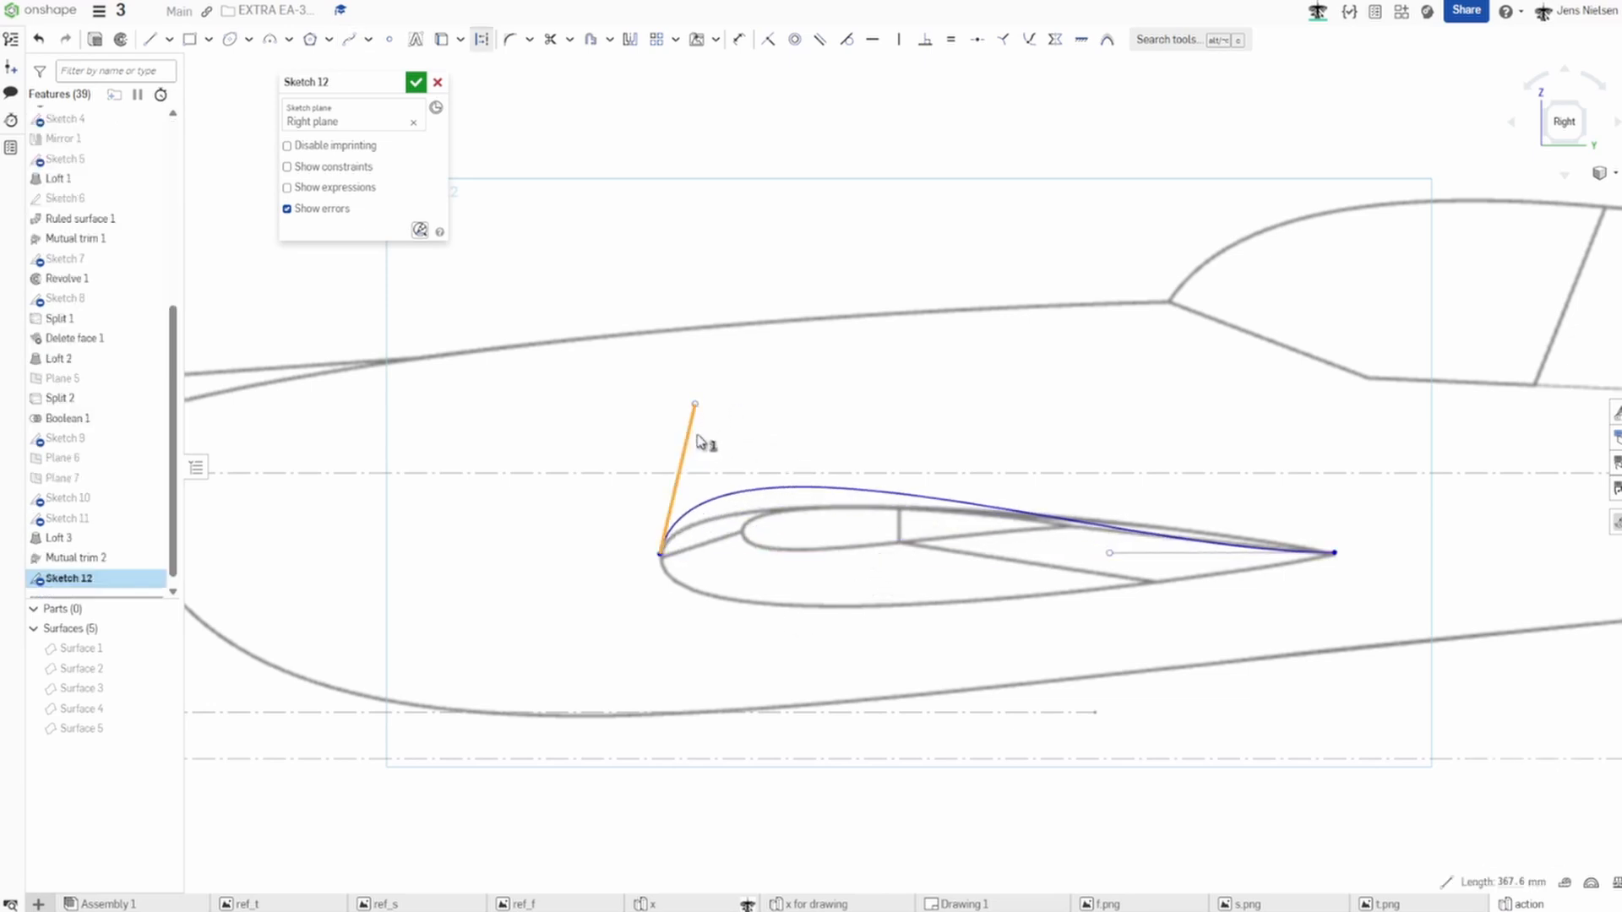
pyautogui.press('v')
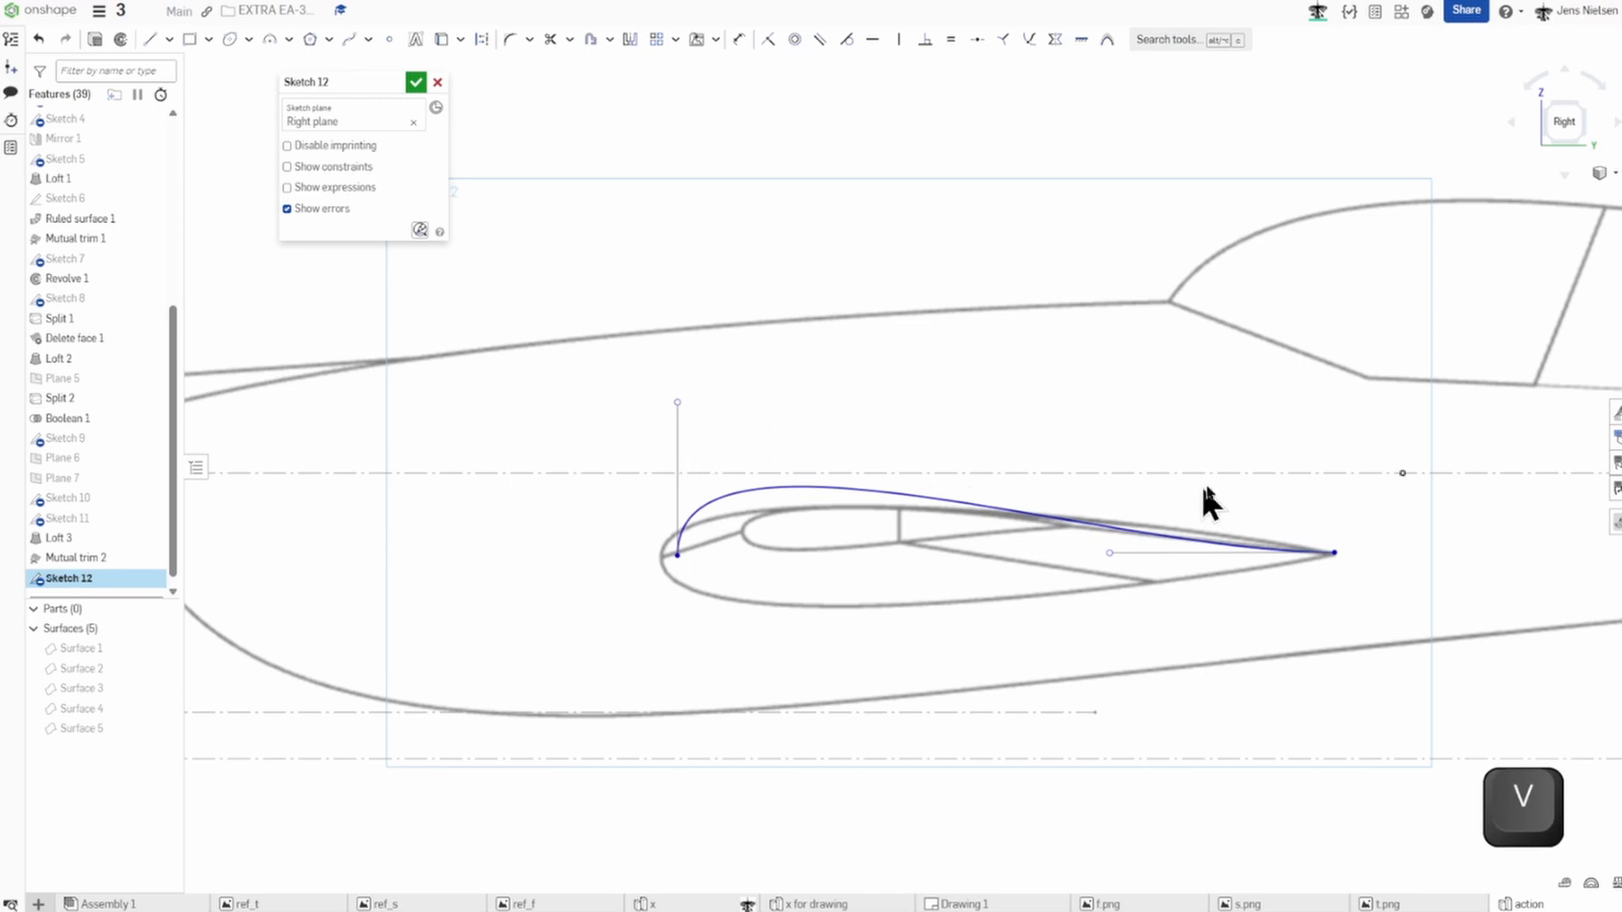
pyautogui.press('Escape')
pyautogui.moveTo(677, 555); pyautogui.dragTo(661, 558)
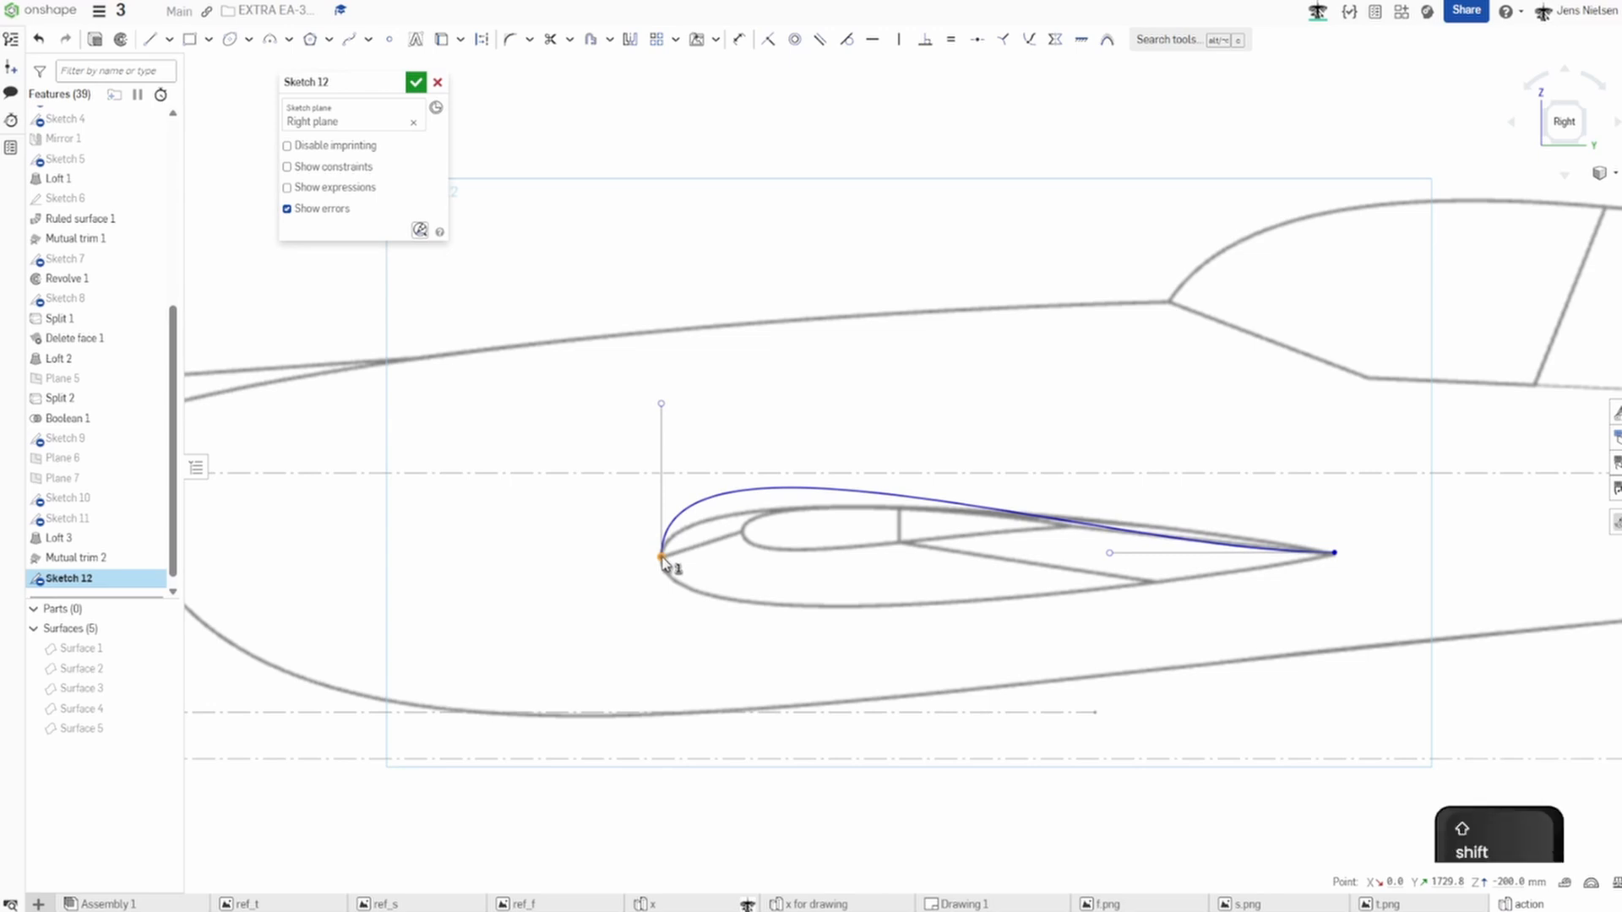
pyautogui.hotkey('shift', 'g')
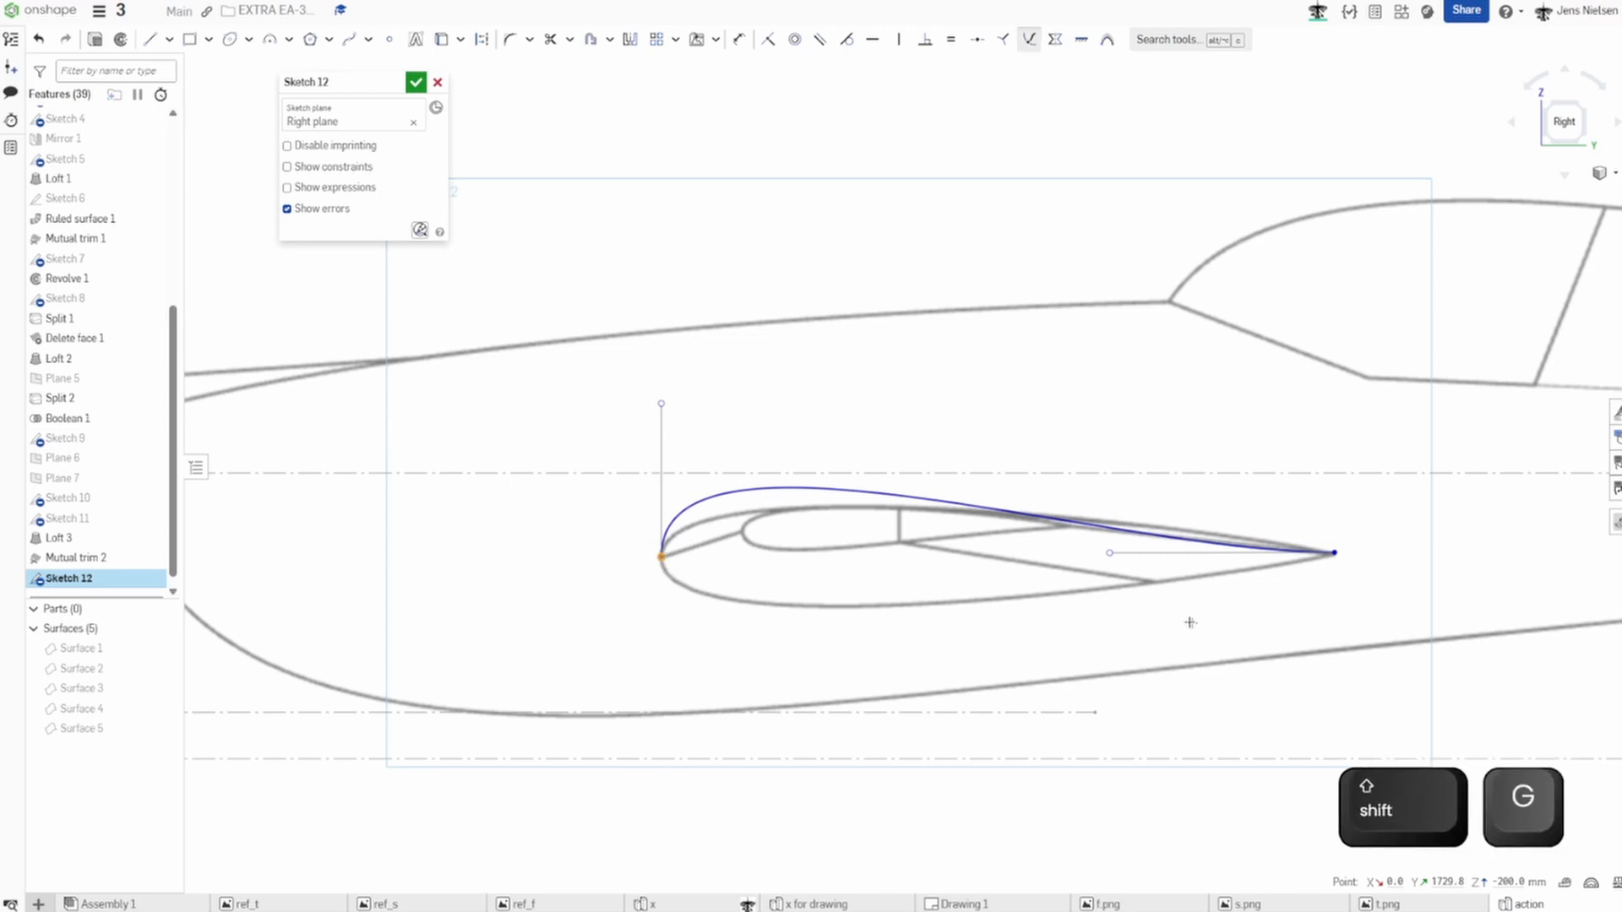
pyautogui.press('Escape')
# Shape the spline with both end handles to run just above the airfoil's upper outline, and fix the leading-edge point.
pyautogui.moveTo(1111, 552); pyautogui.dragTo(1220, 523)
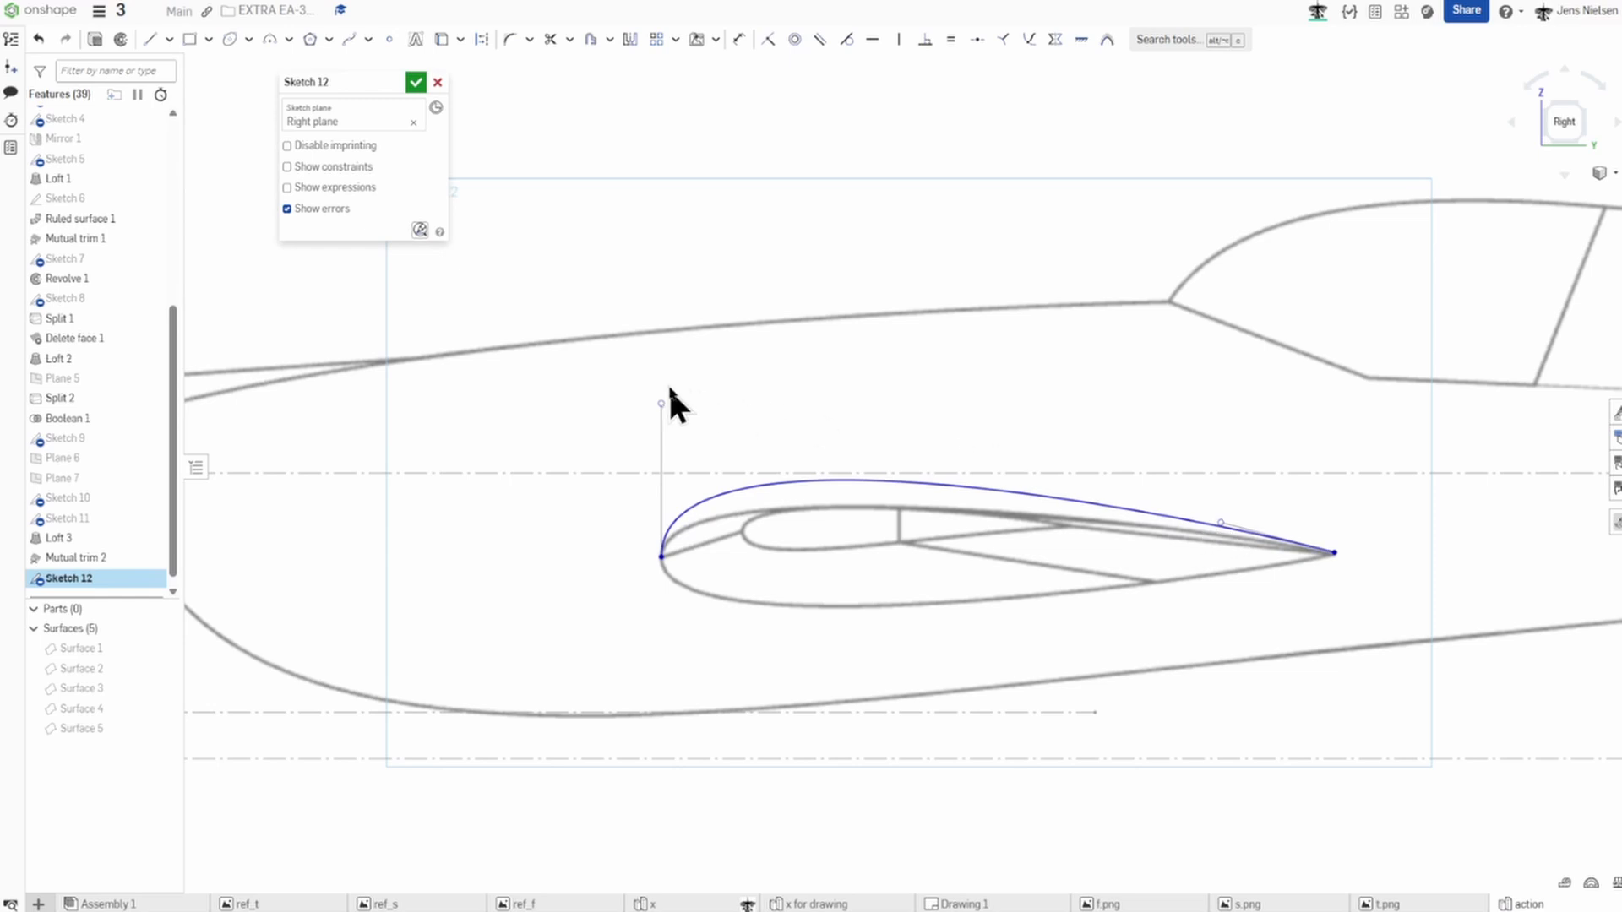
pyautogui.moveTo(661, 404); pyautogui.dragTo(662, 443)
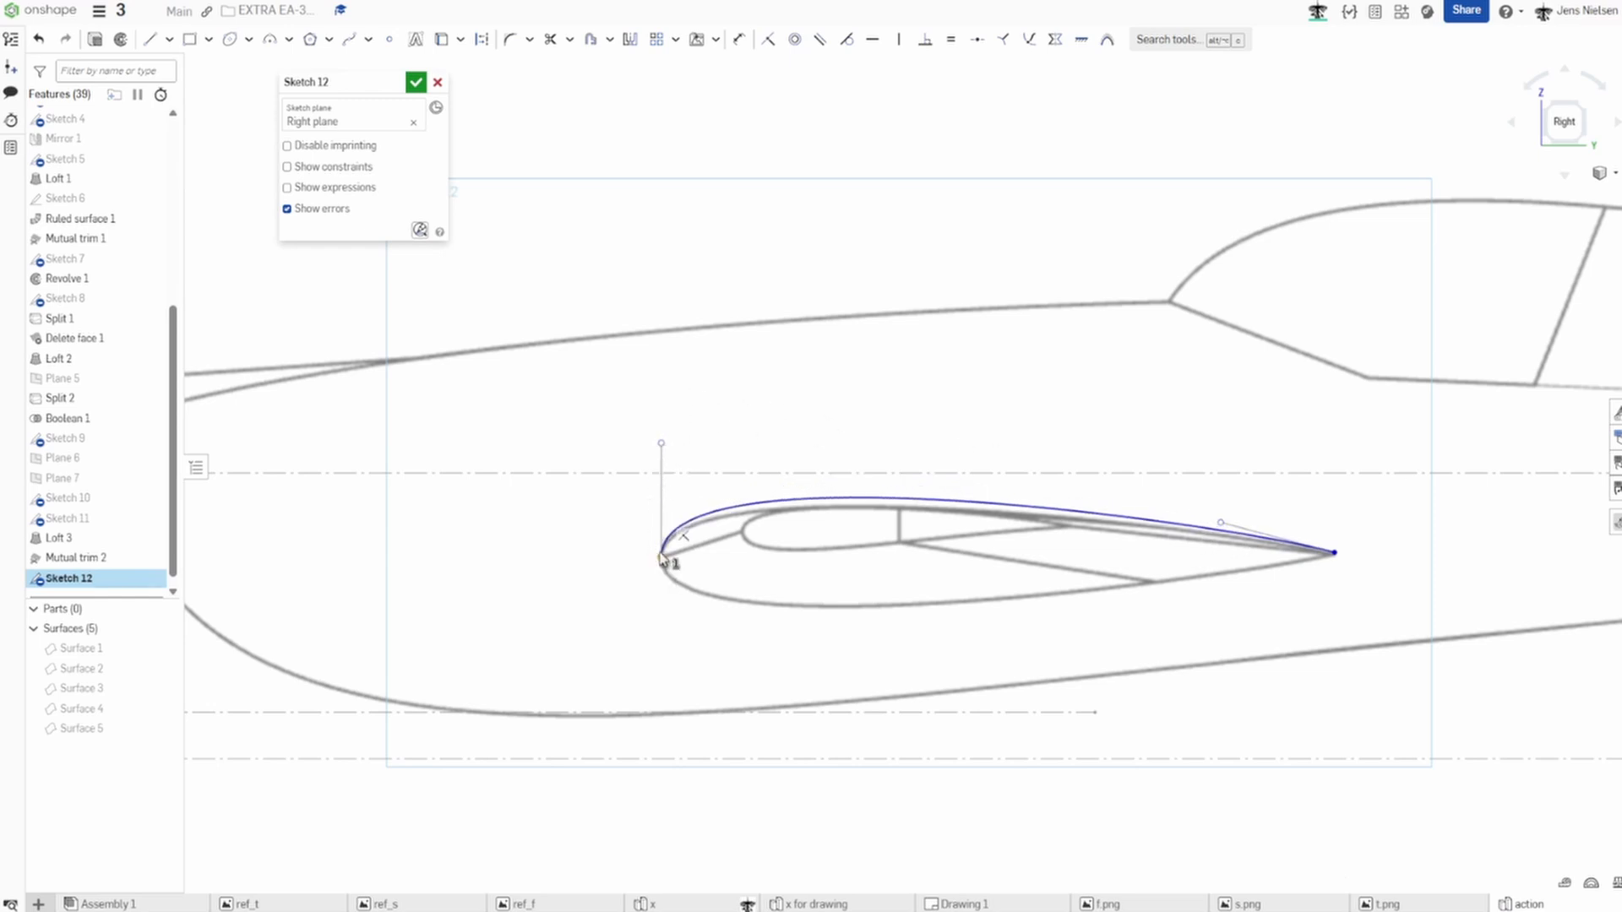
pyautogui.hotkey('shift', 'j')
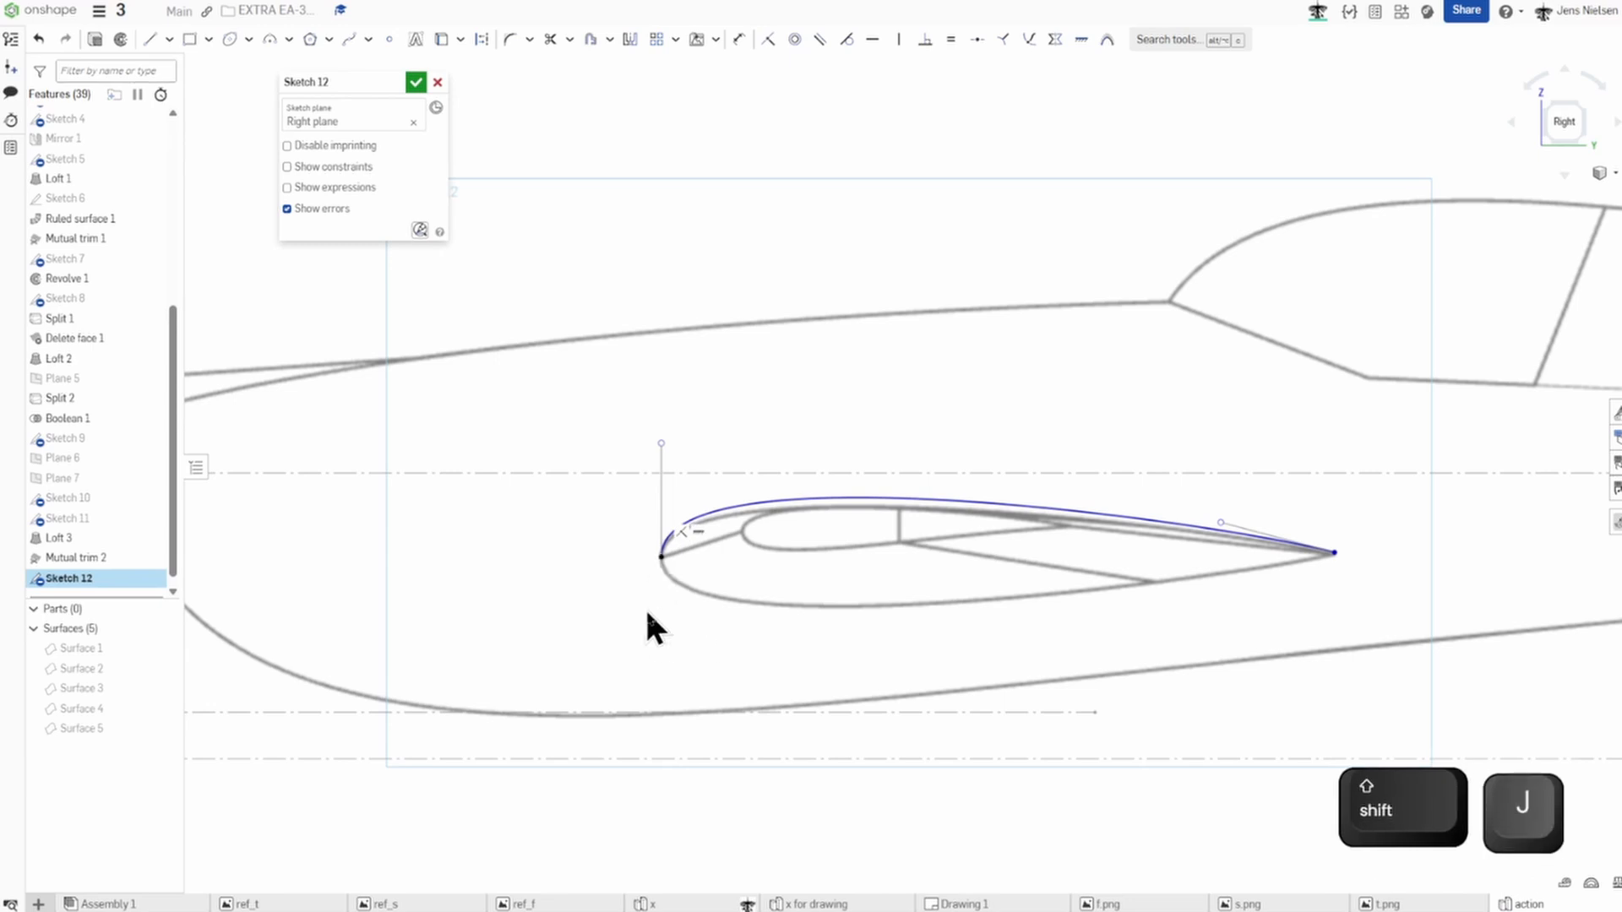
# Draw a construction line about 1578 mm long from the airfoil spline's leading-edge point to its trailing-edge point and make it horizontal.
pyautogui.press('l')
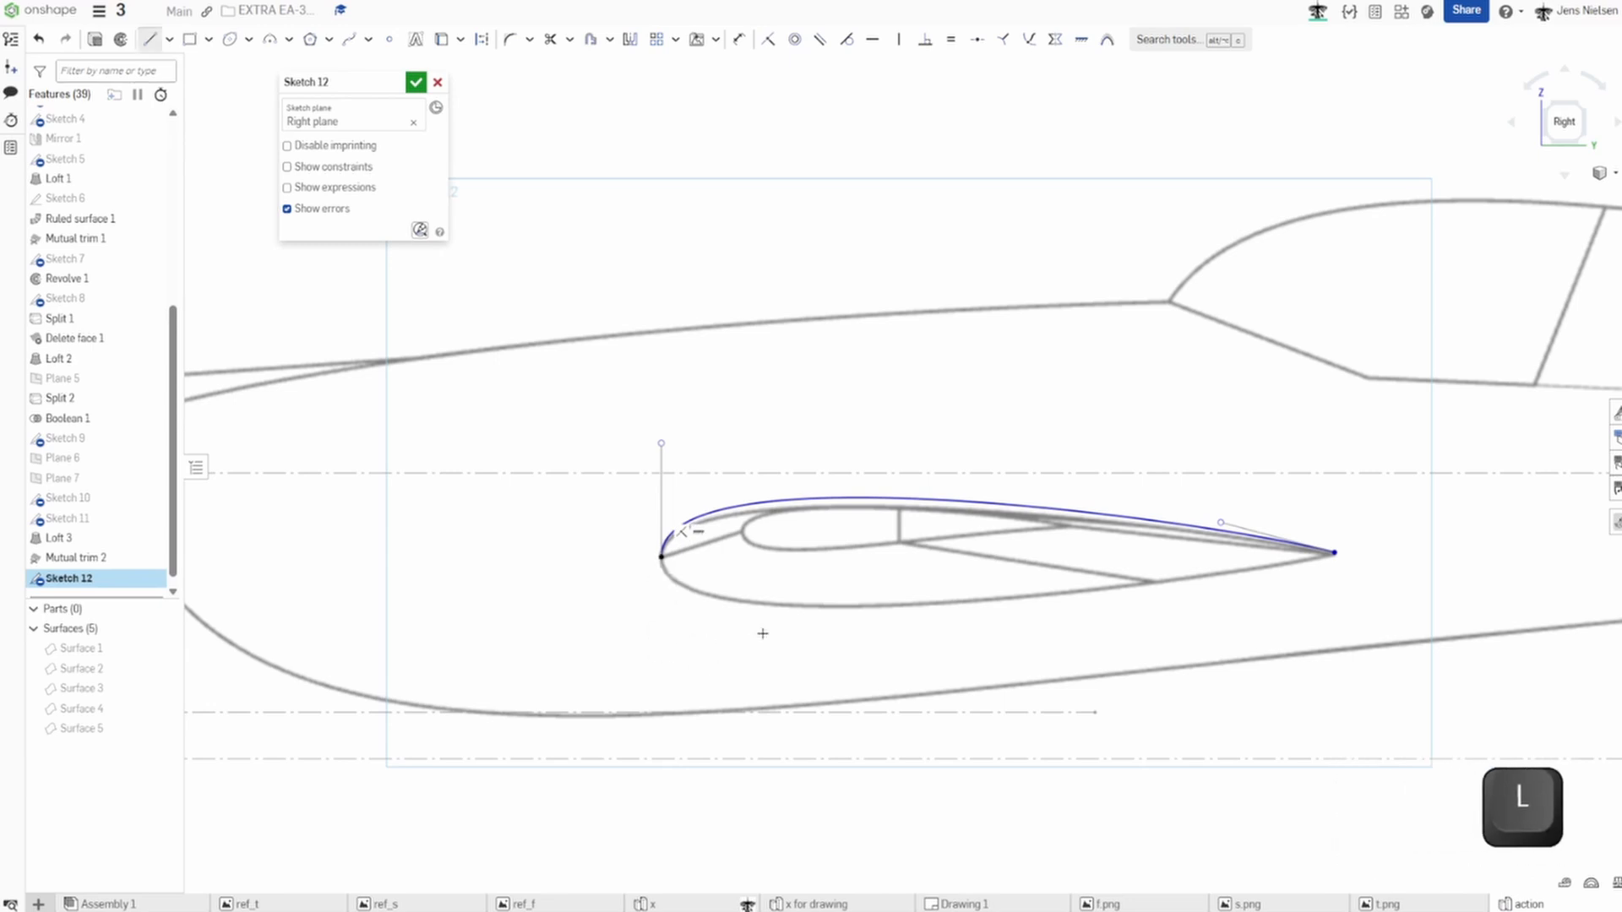
pyautogui.press('q')
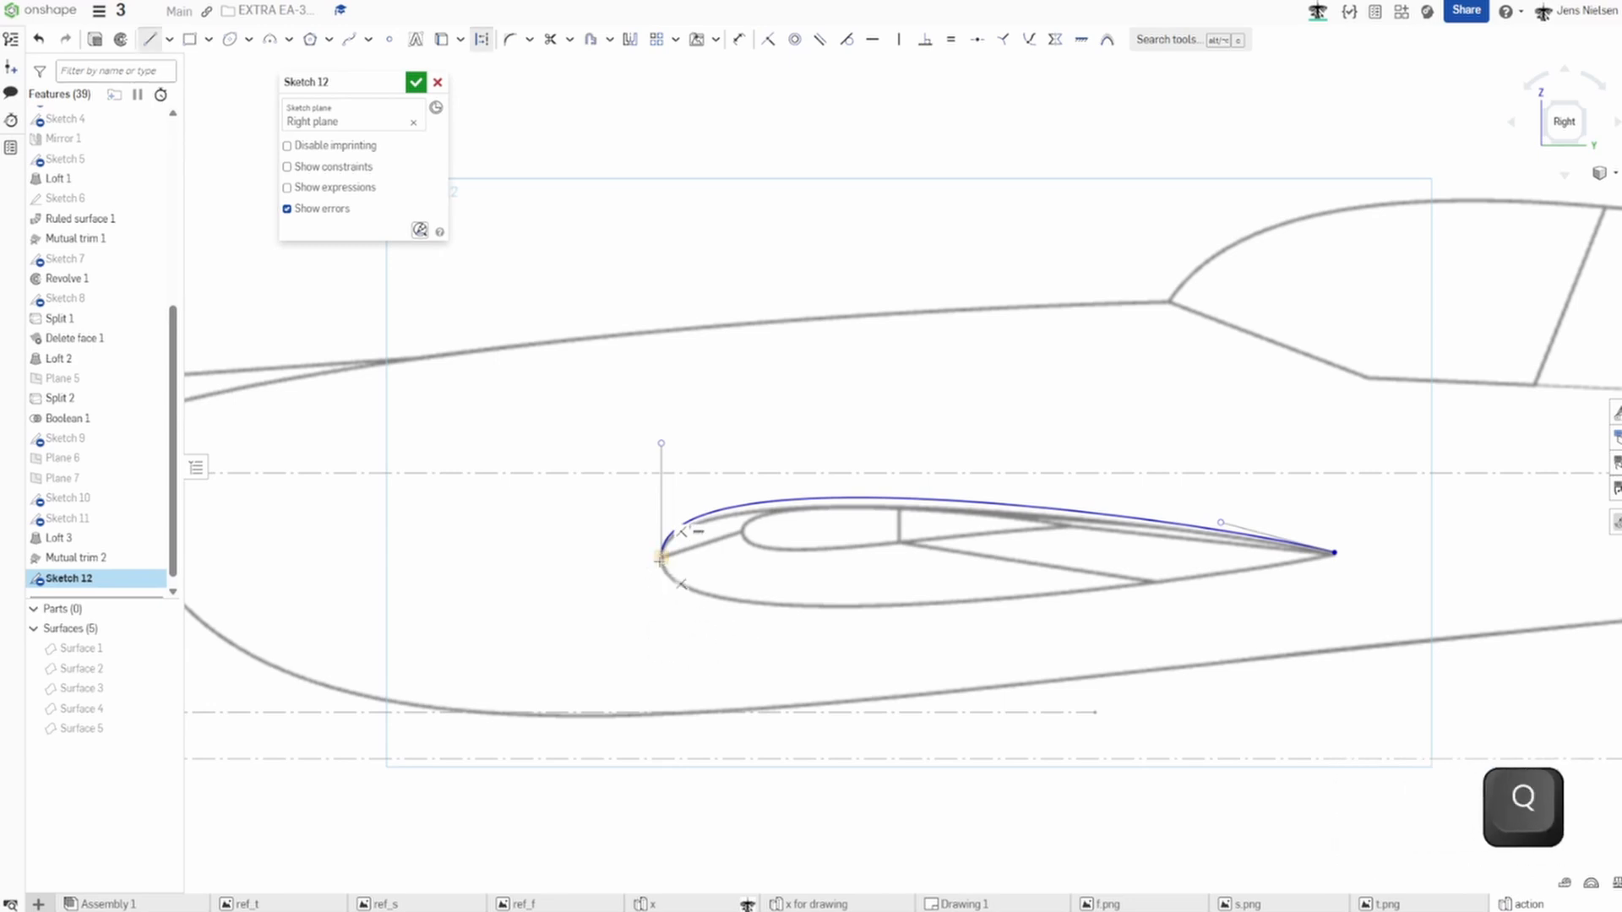
pyautogui.click(661, 558)
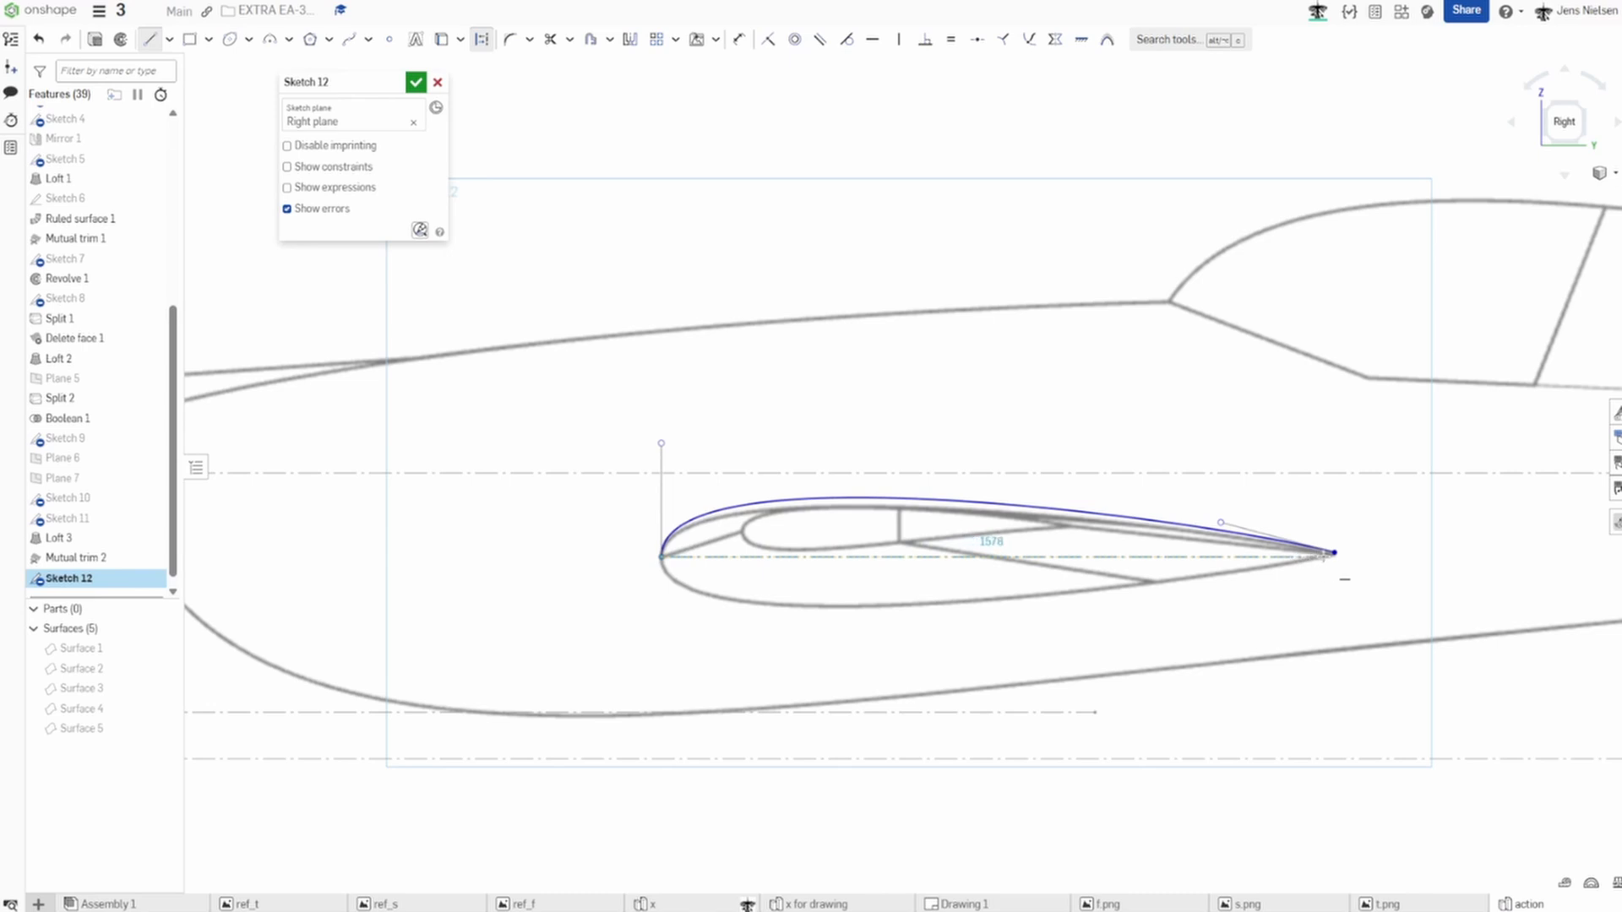
pyautogui.click(1334, 553)
pyautogui.press('Escape')
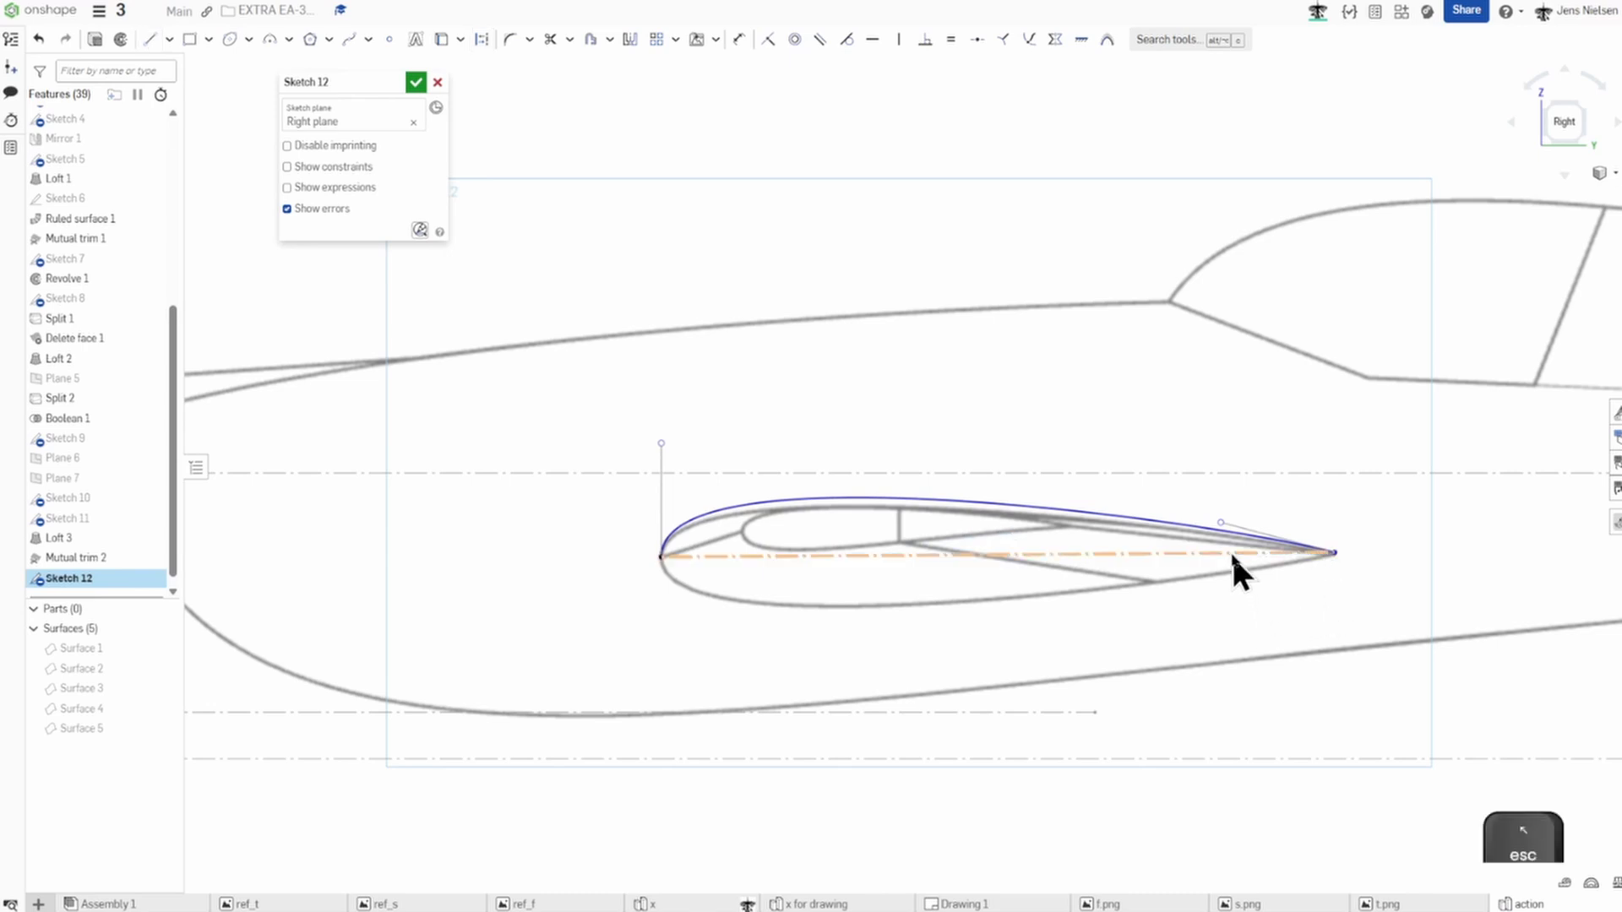
pyautogui.click(1235, 566)
pyautogui.press('h')
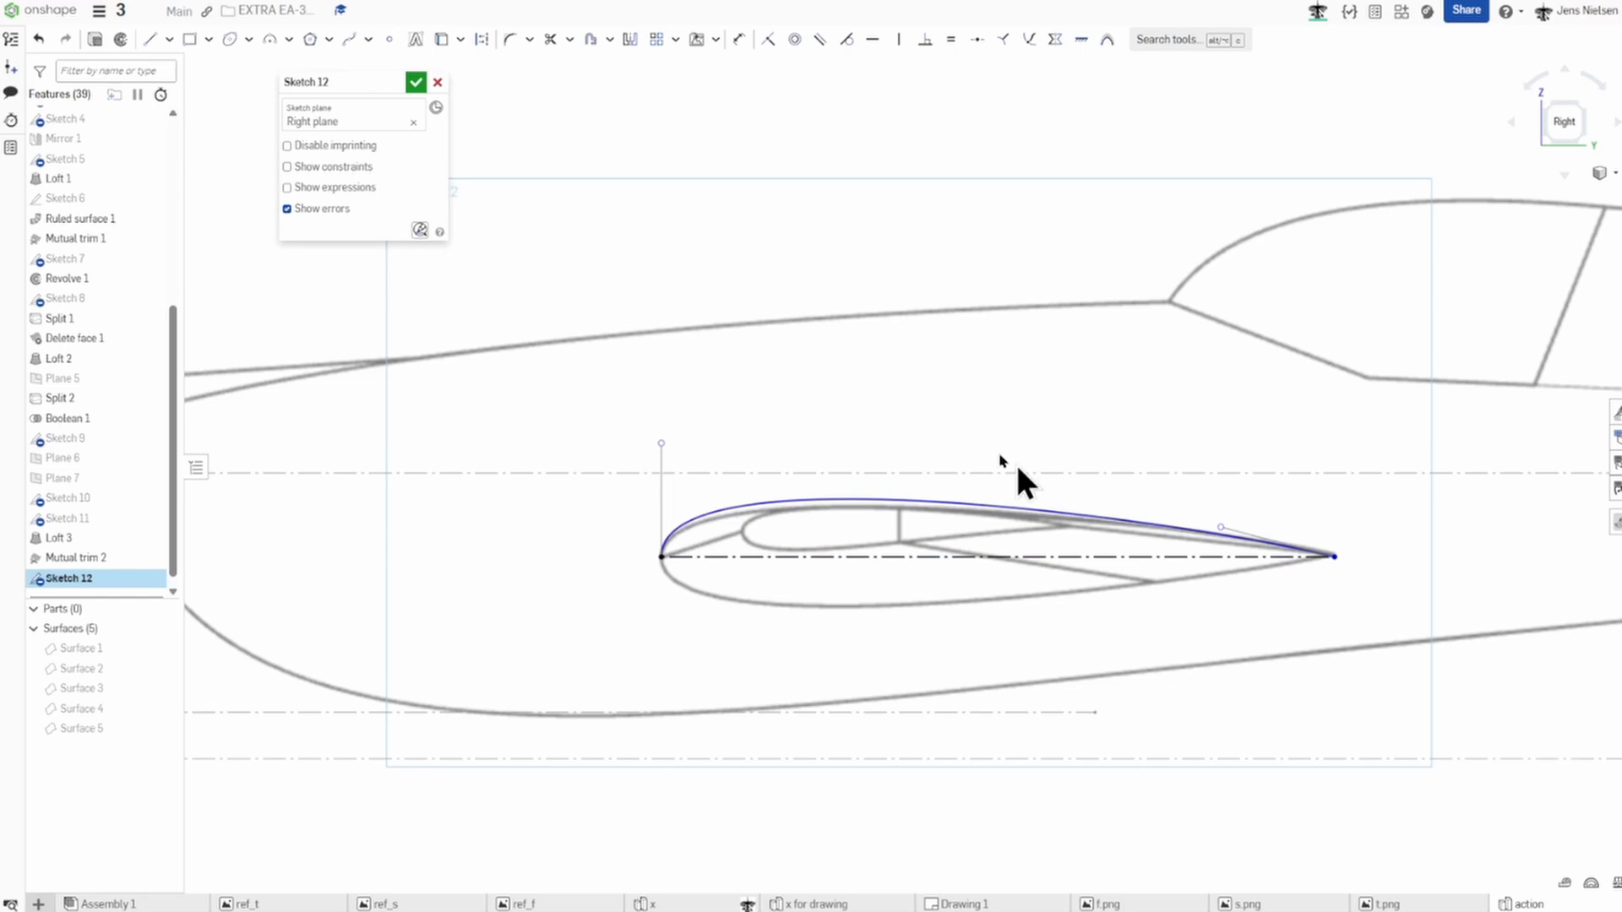
# Mirror the root airfoil's upper spline about the horizontal construction line and finish the sketch.
pyautogui.click(629, 39)
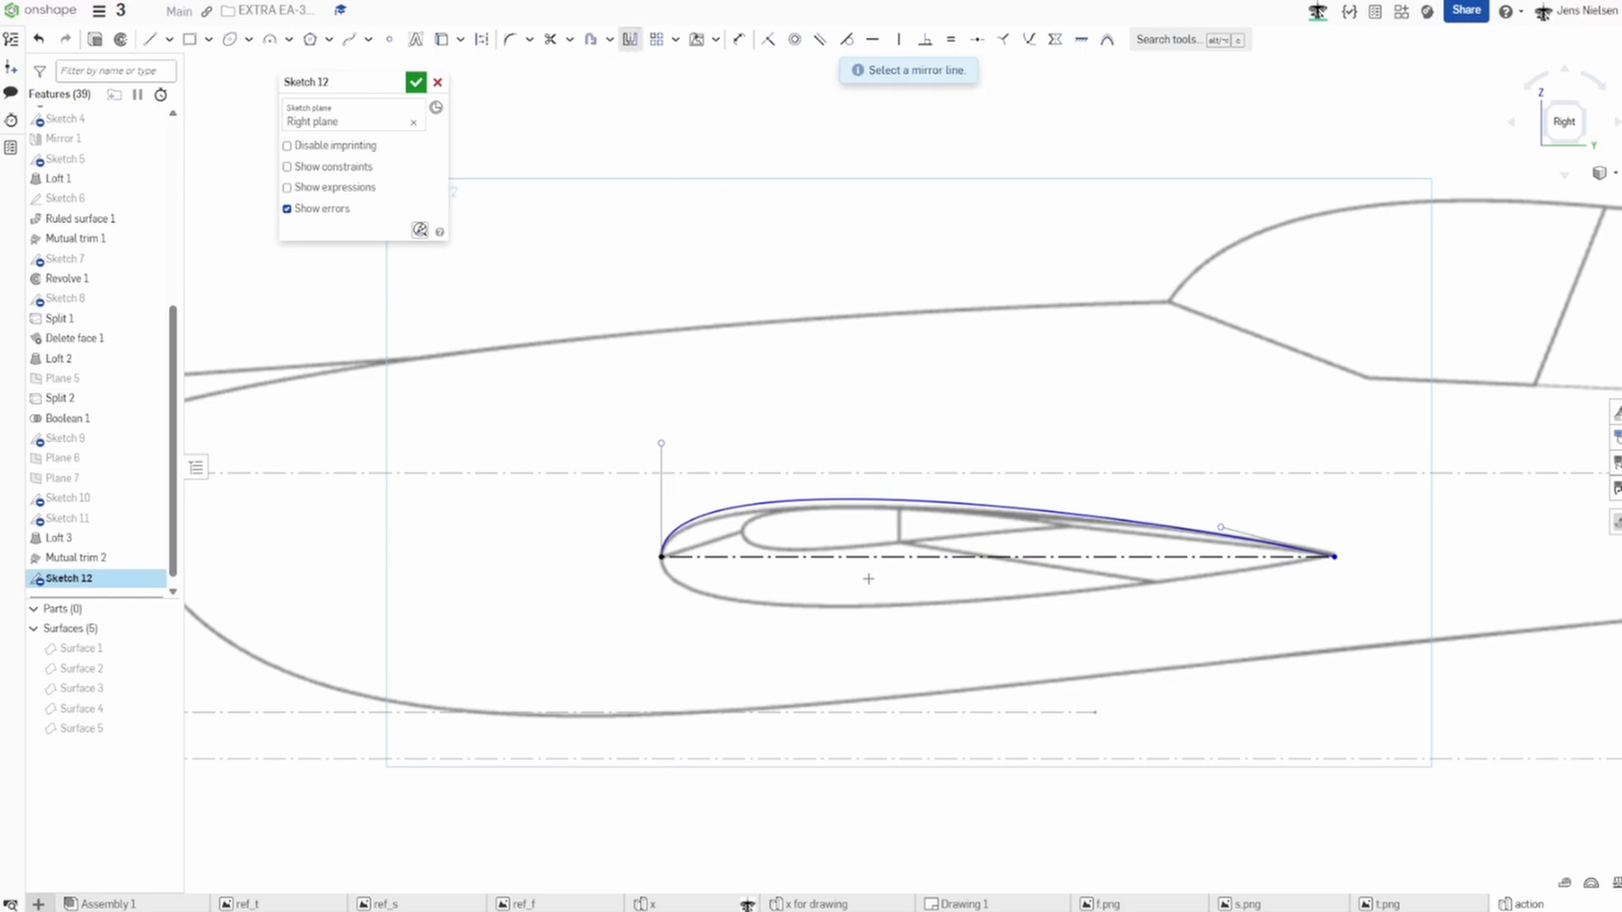
pyautogui.click(871, 557)
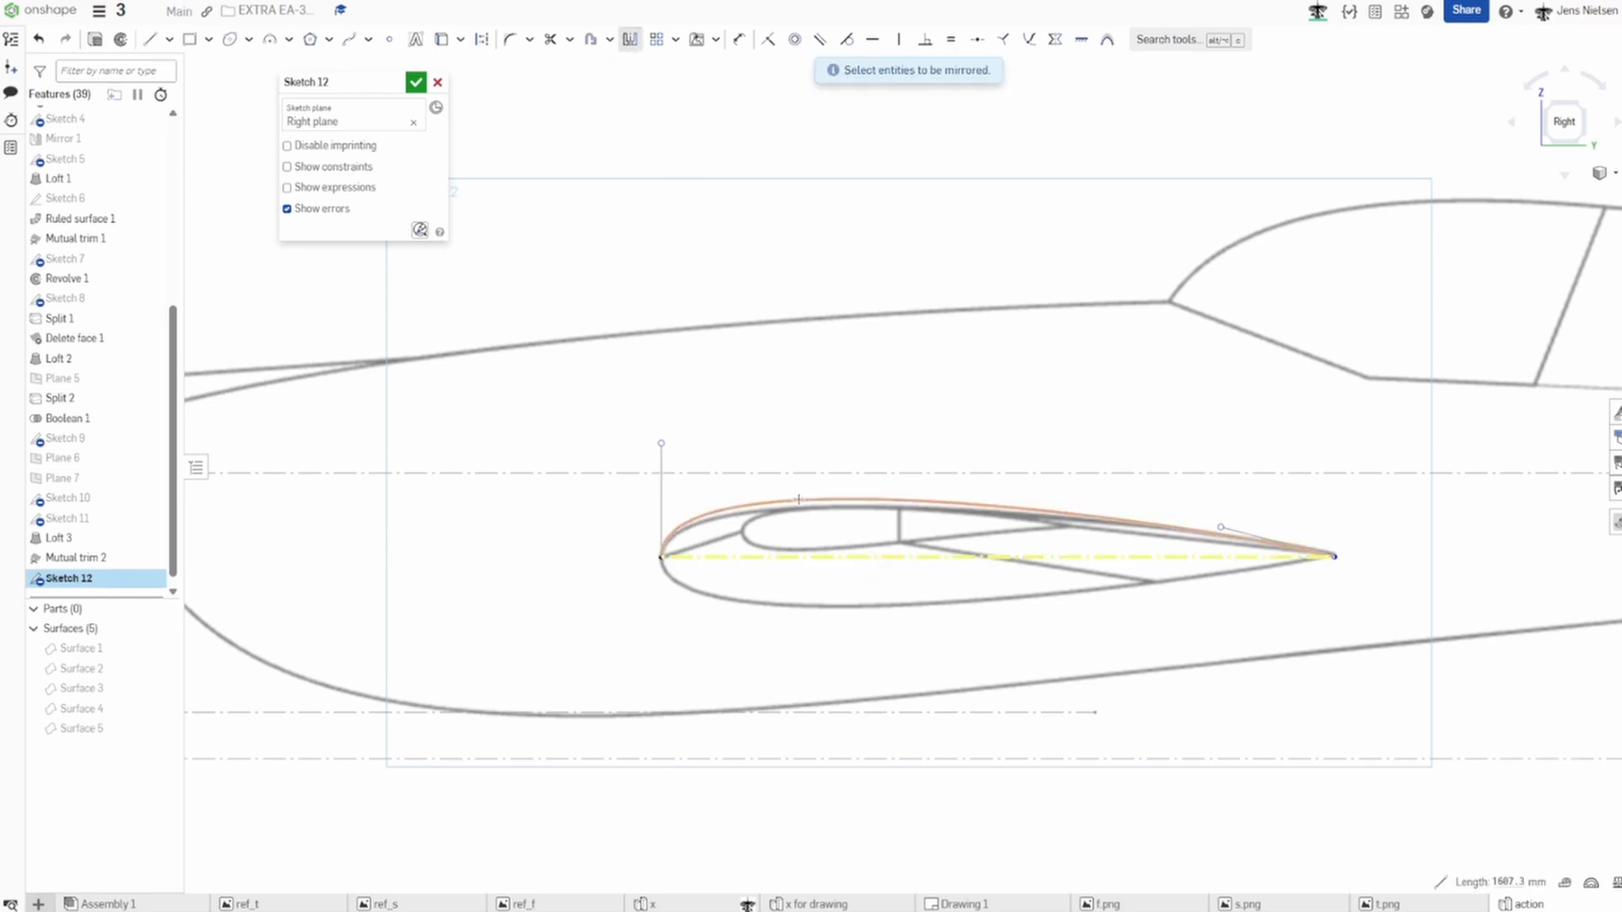
pyautogui.click(798, 501)
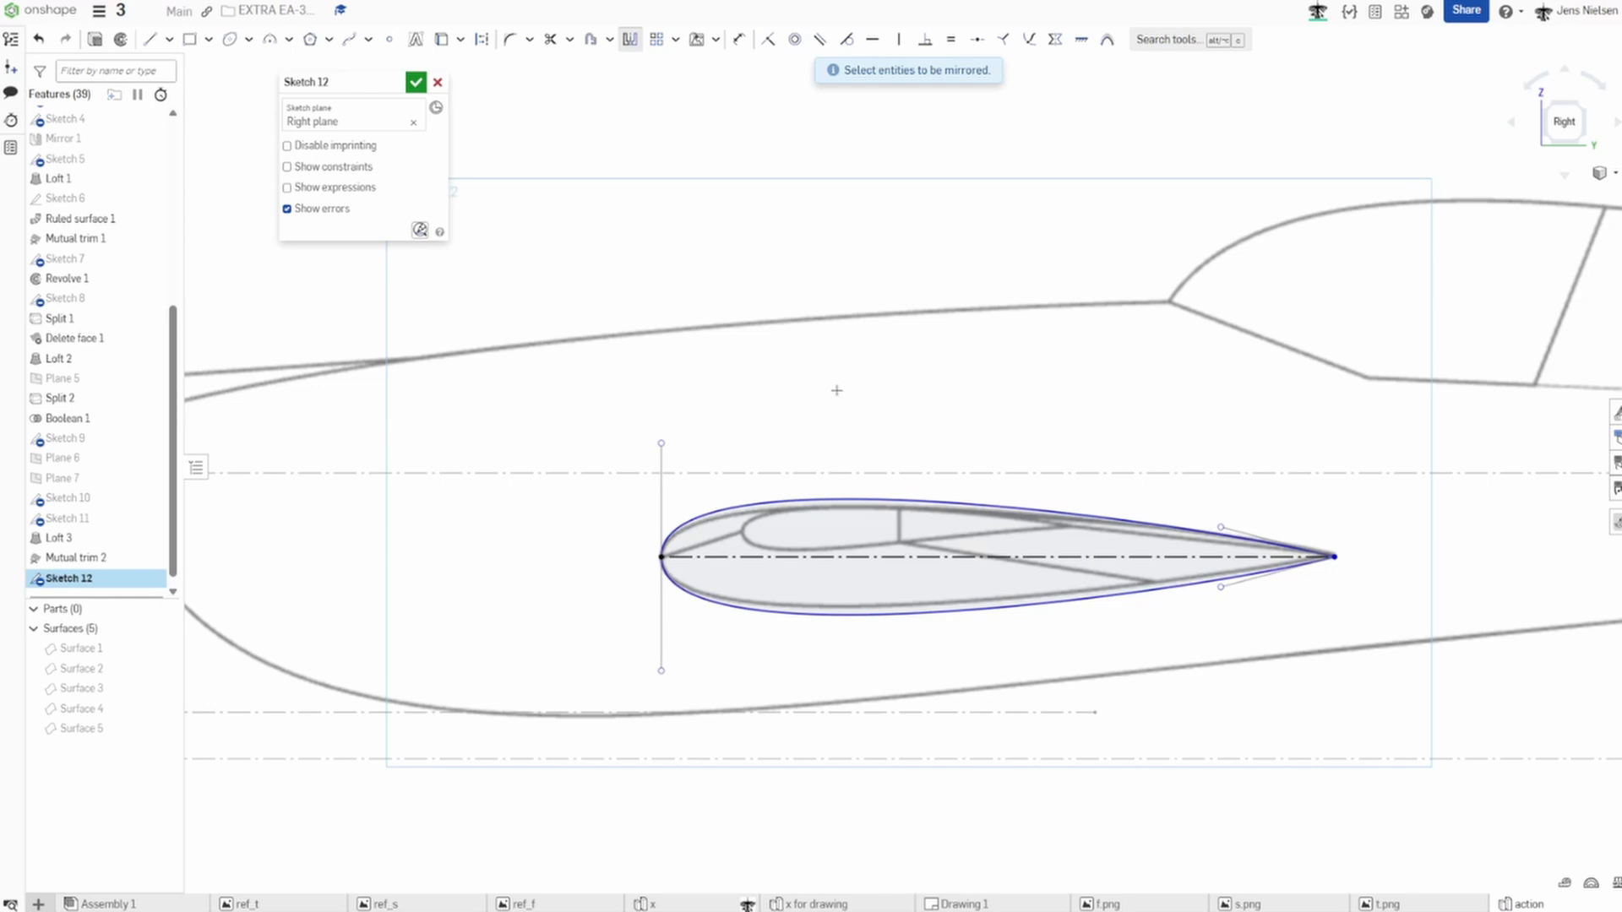
pyautogui.click(416, 82)
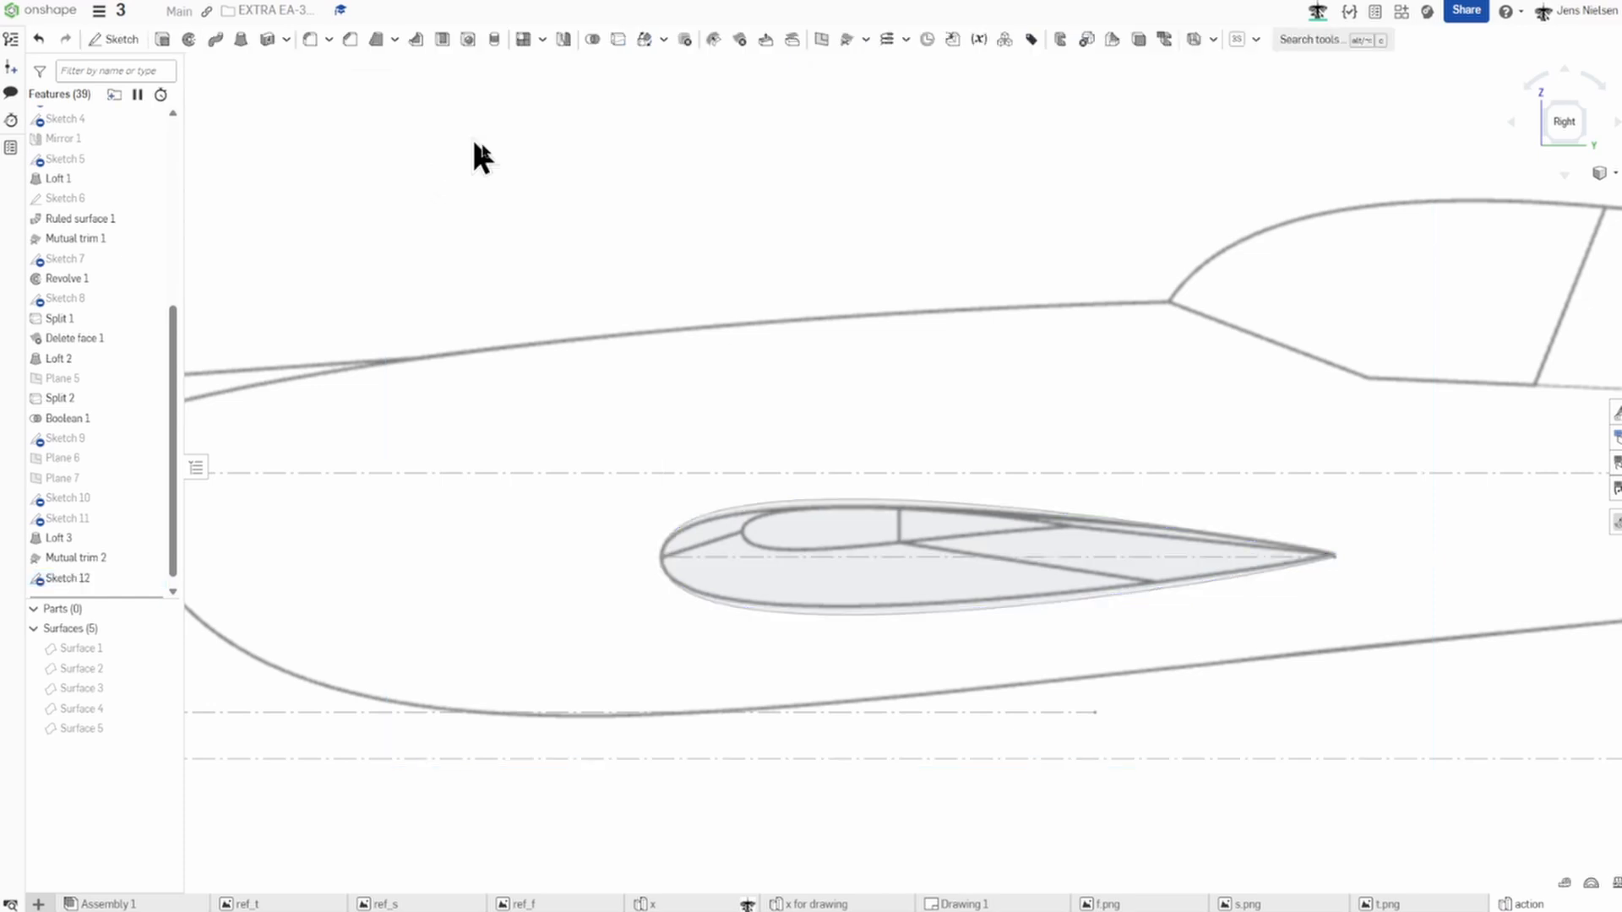
# Rename the feature Sketch 2 as t.
pyautogui.press('f')
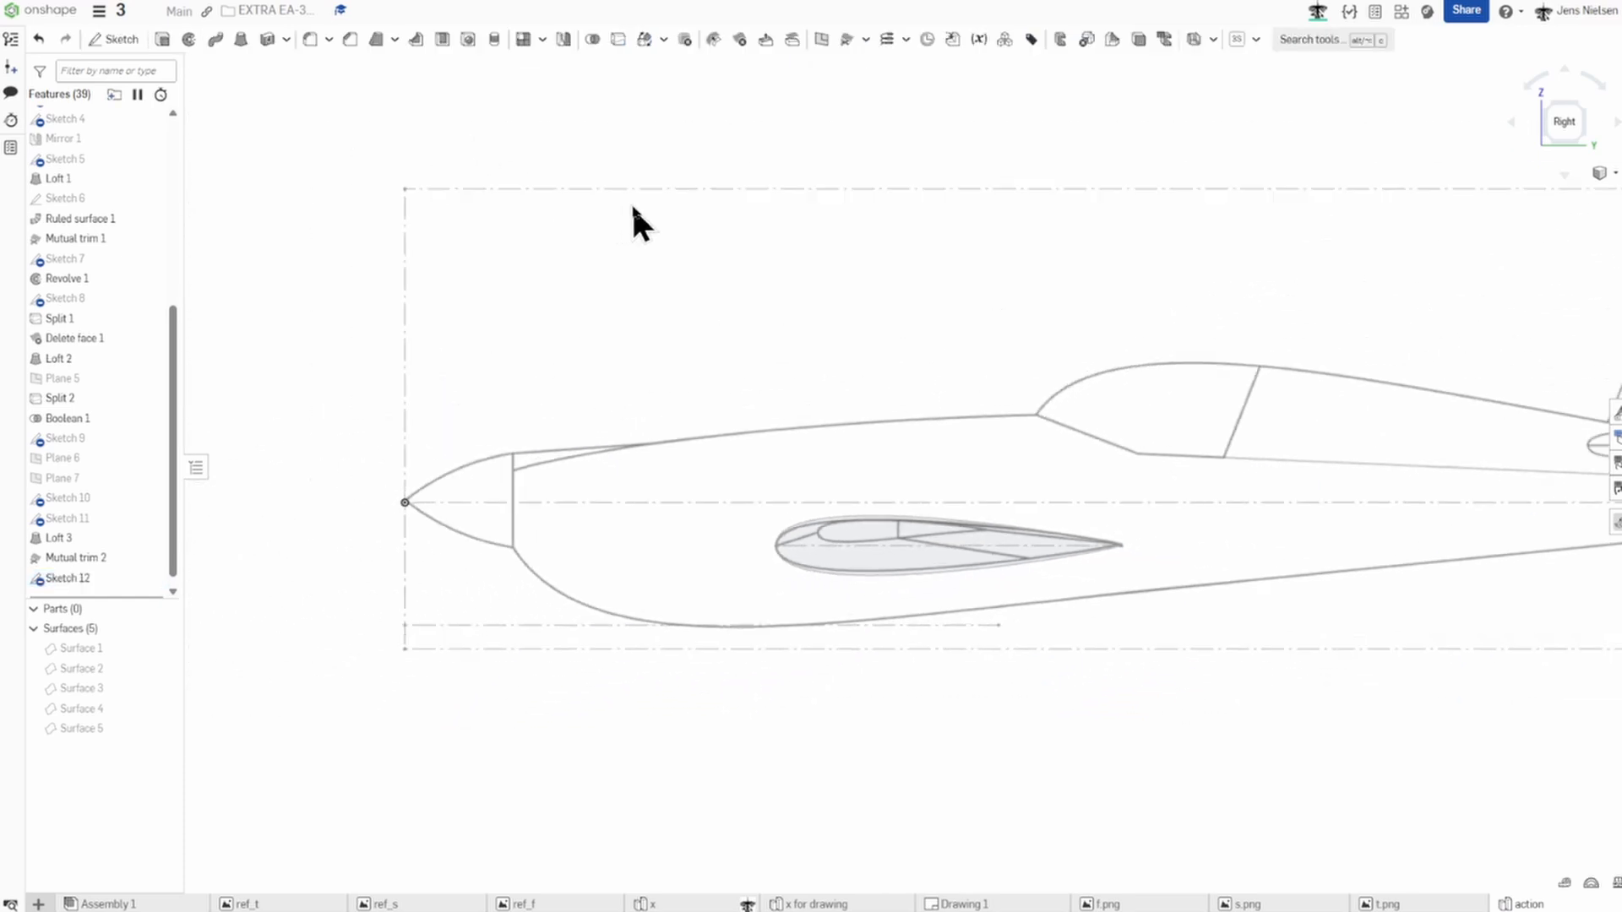
pyautogui.moveTo(445, 346); pyautogui.dragTo(487, 402, button='right')
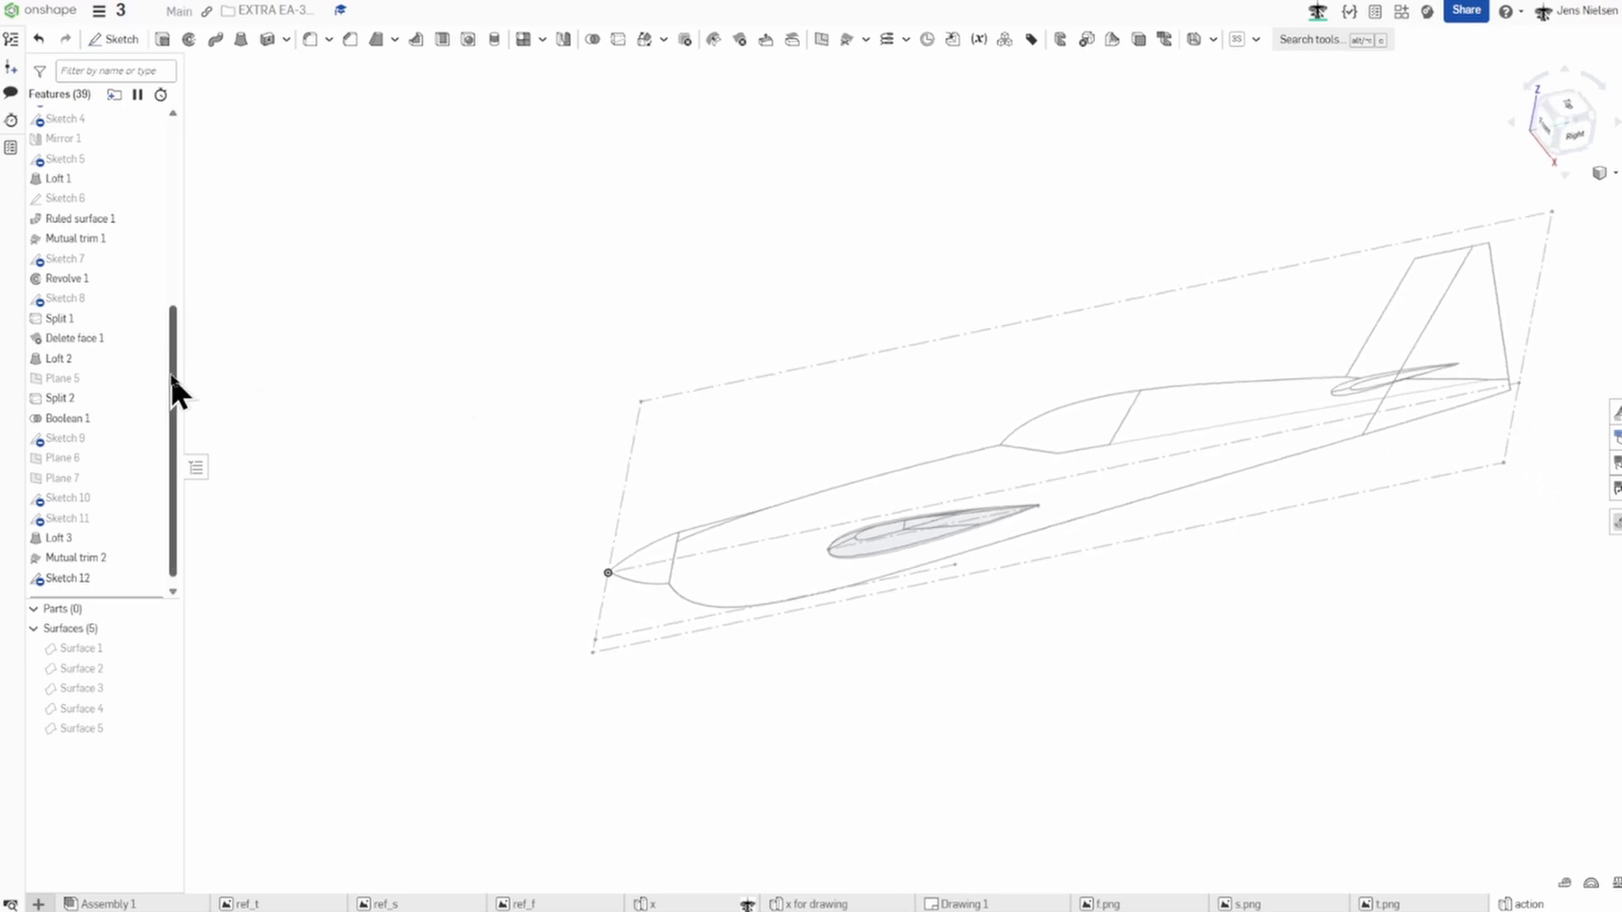
pyautogui.moveTo(173, 373); pyautogui.dragTo(184, 247)
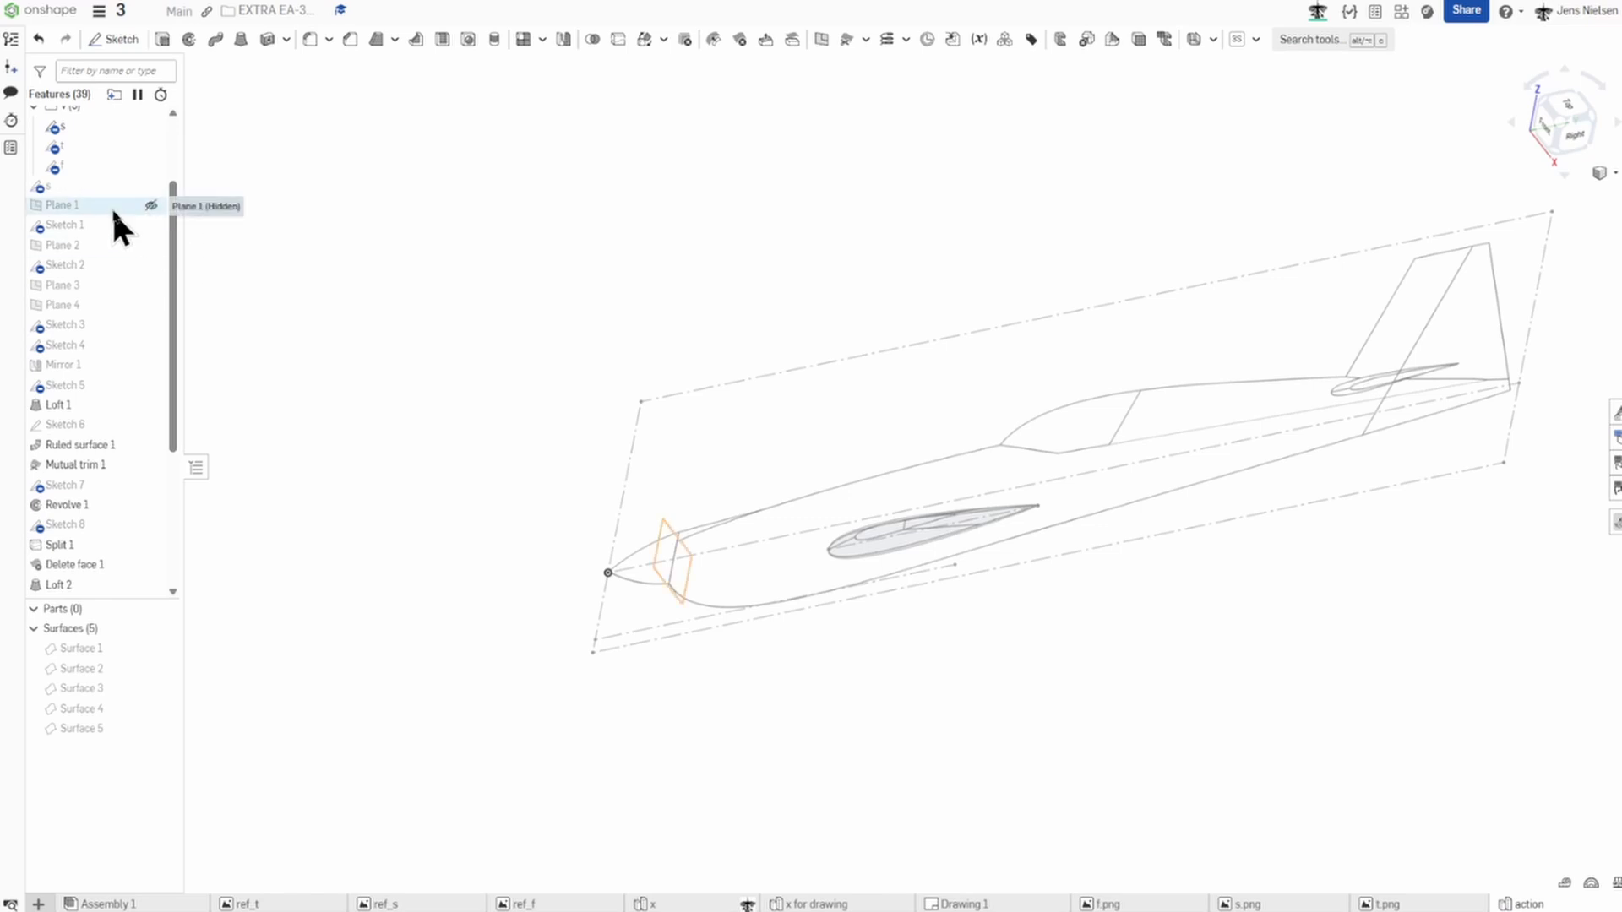
pyautogui.rightClick(118, 266)
pyautogui.click(153, 284)
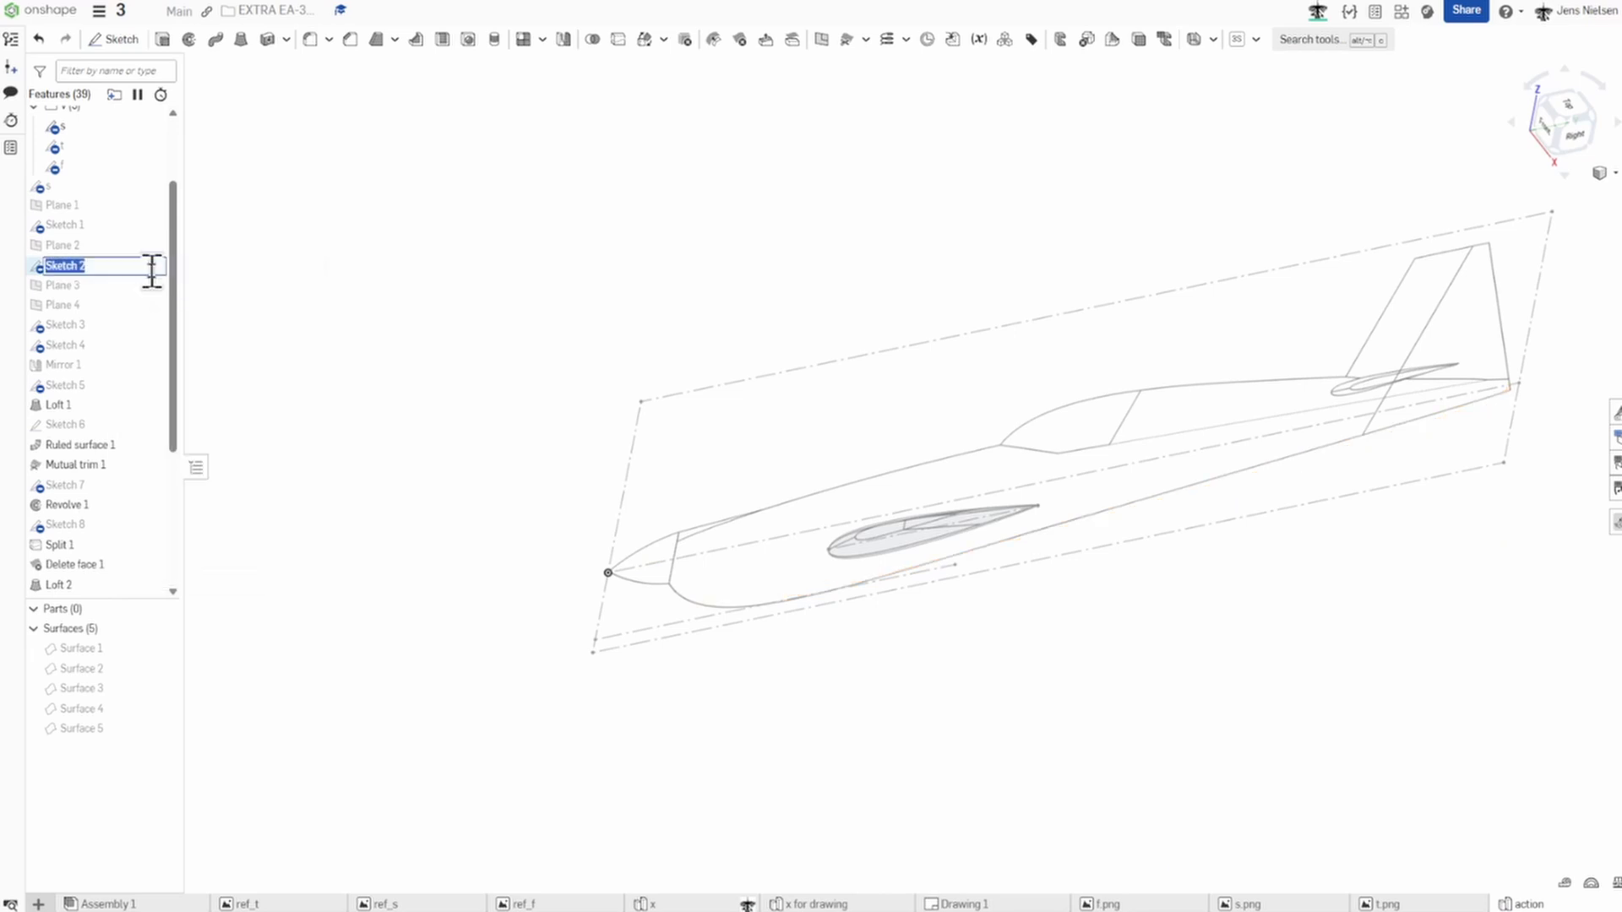
pyautogui.write('t')
pyautogui.press('Return')
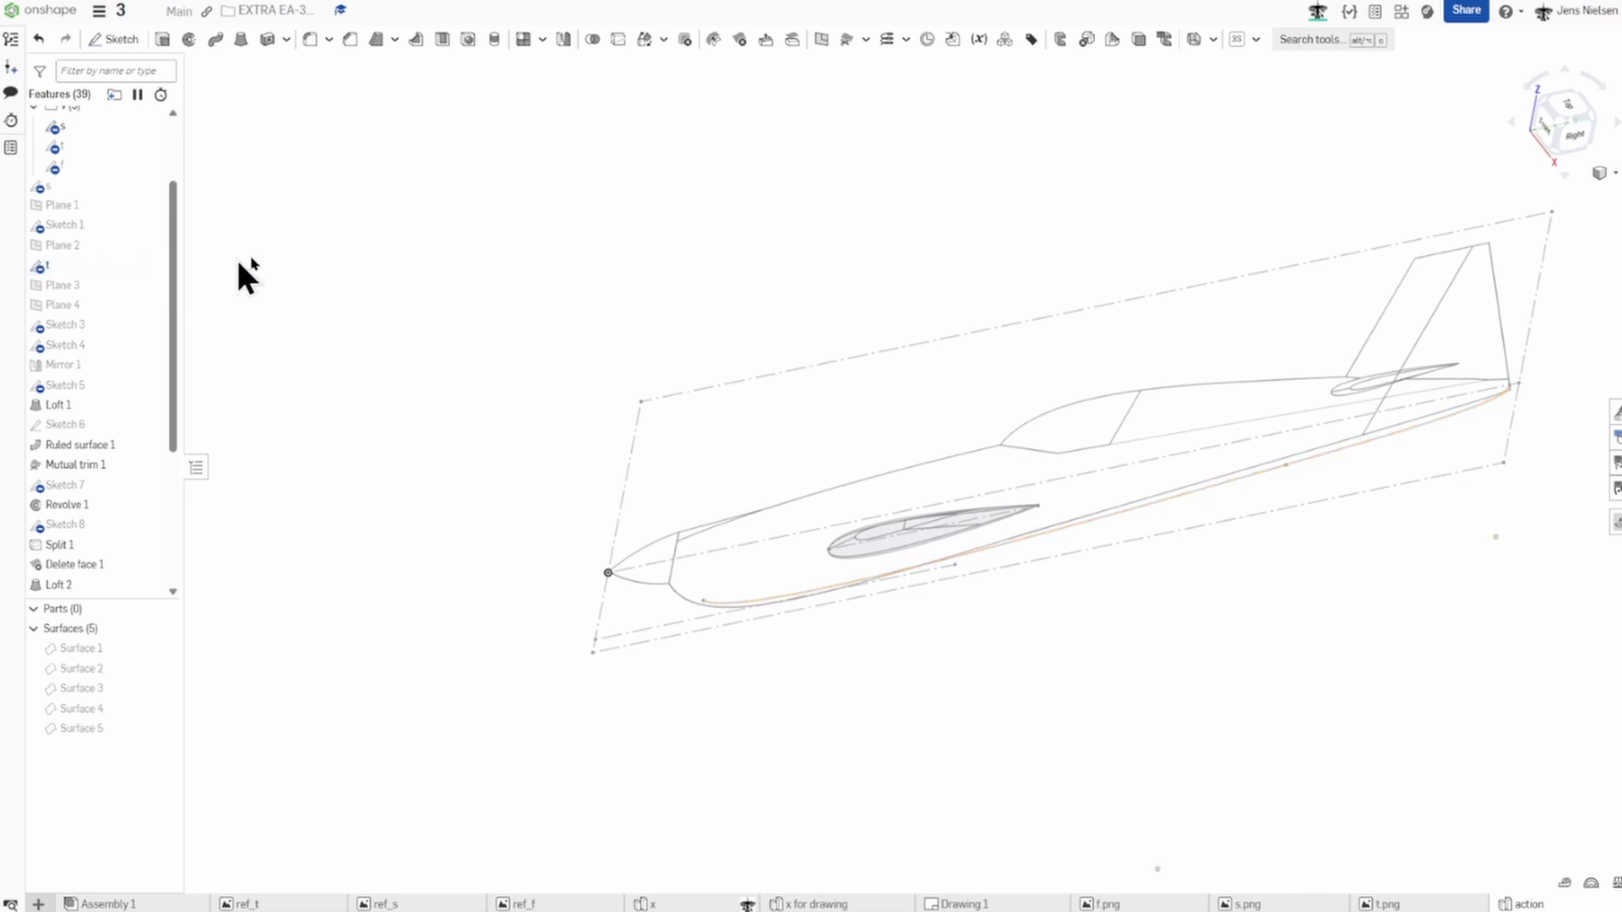
# Create a Plane point plane parallel to the Right plane through the front wing-tip point of sketch t.
pyautogui.scroll(-2, 1183, 792)
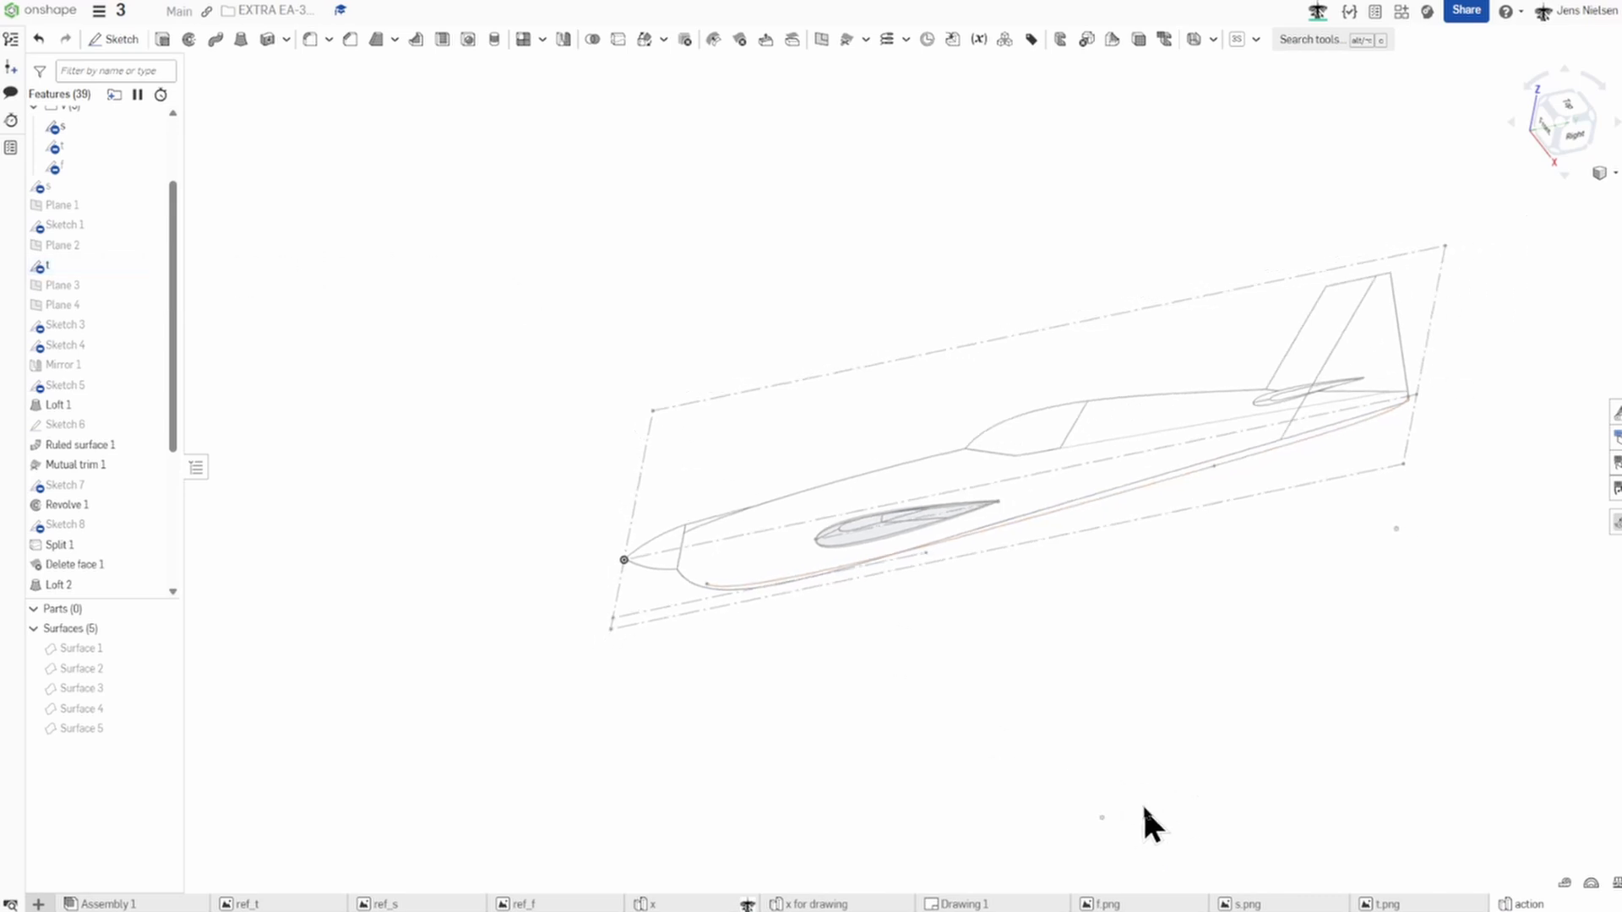
pyautogui.press('s')
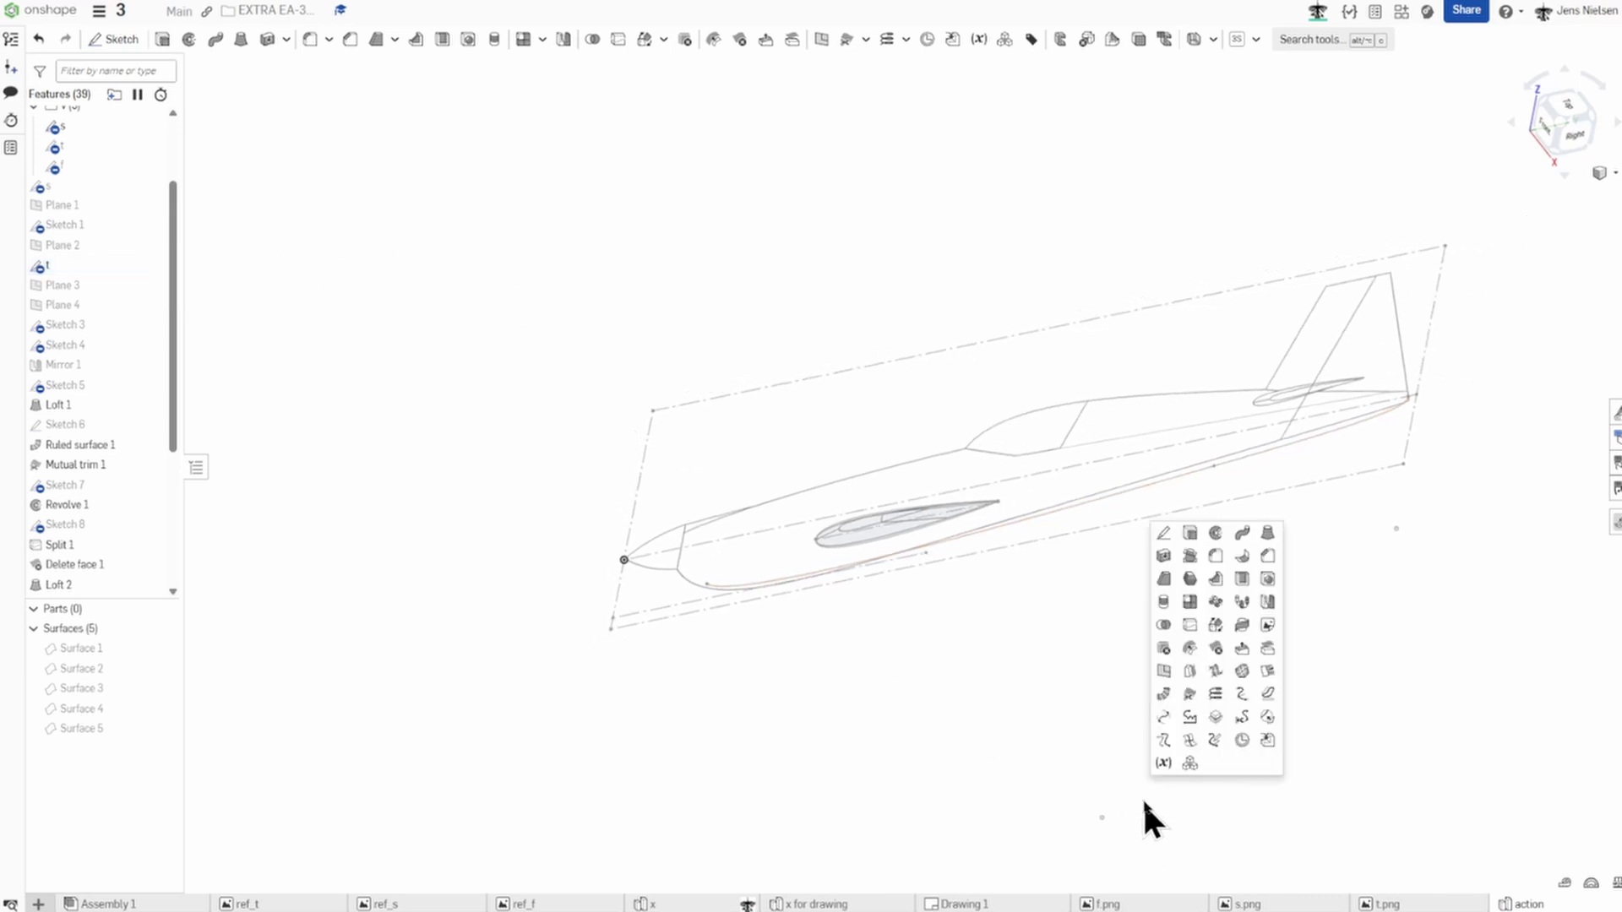
pyautogui.click(1163, 671)
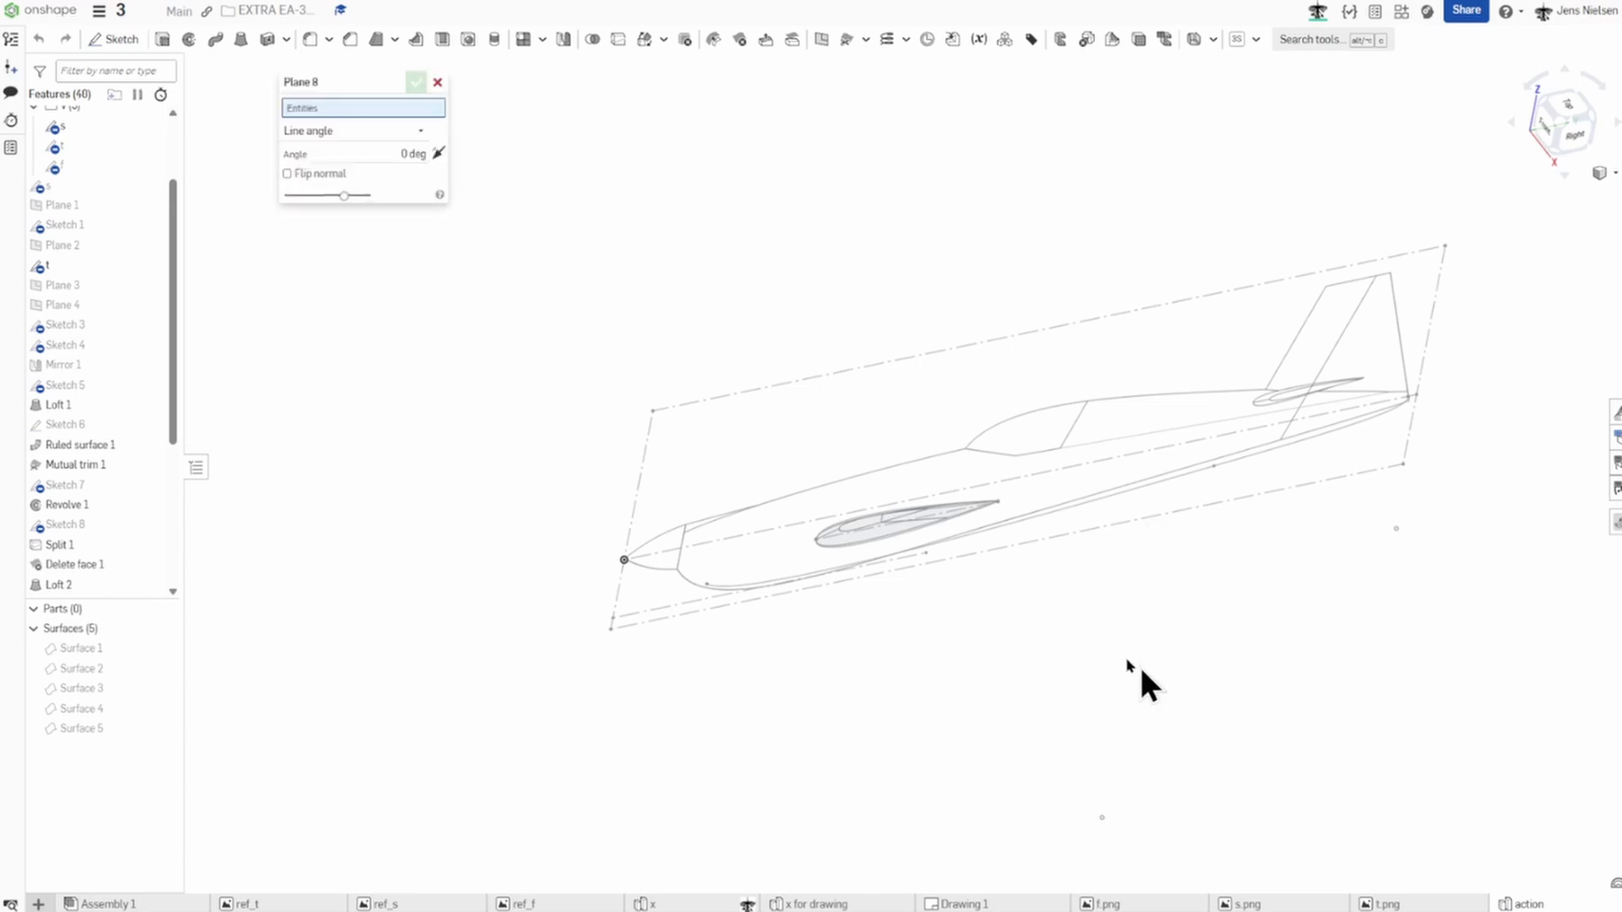
pyautogui.click(420, 131)
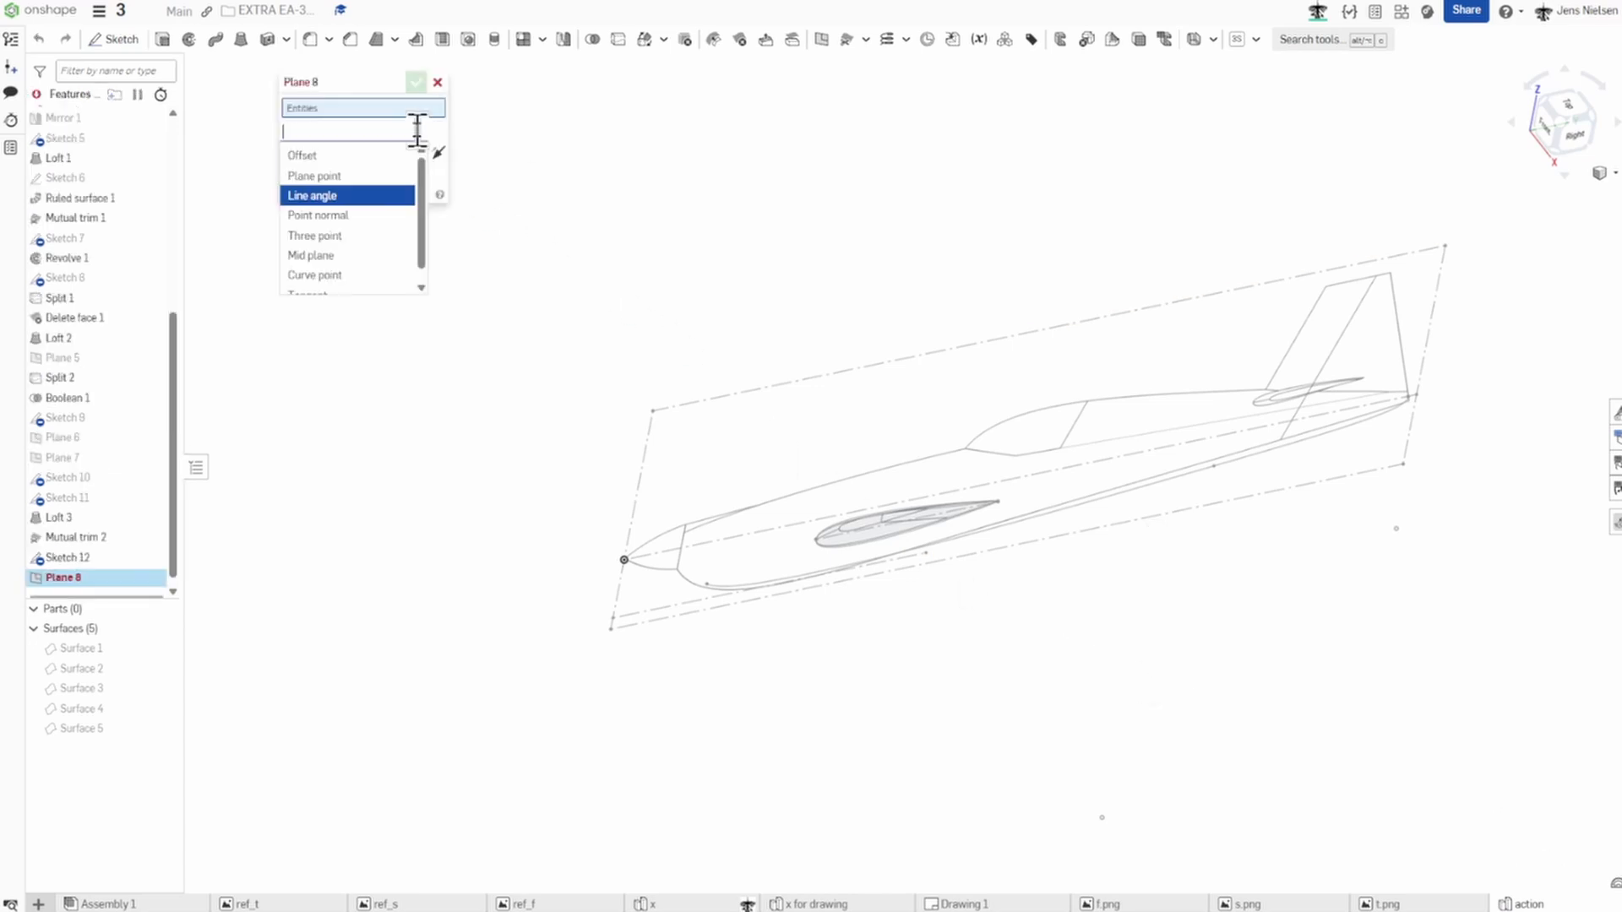
pyautogui.click(355, 174)
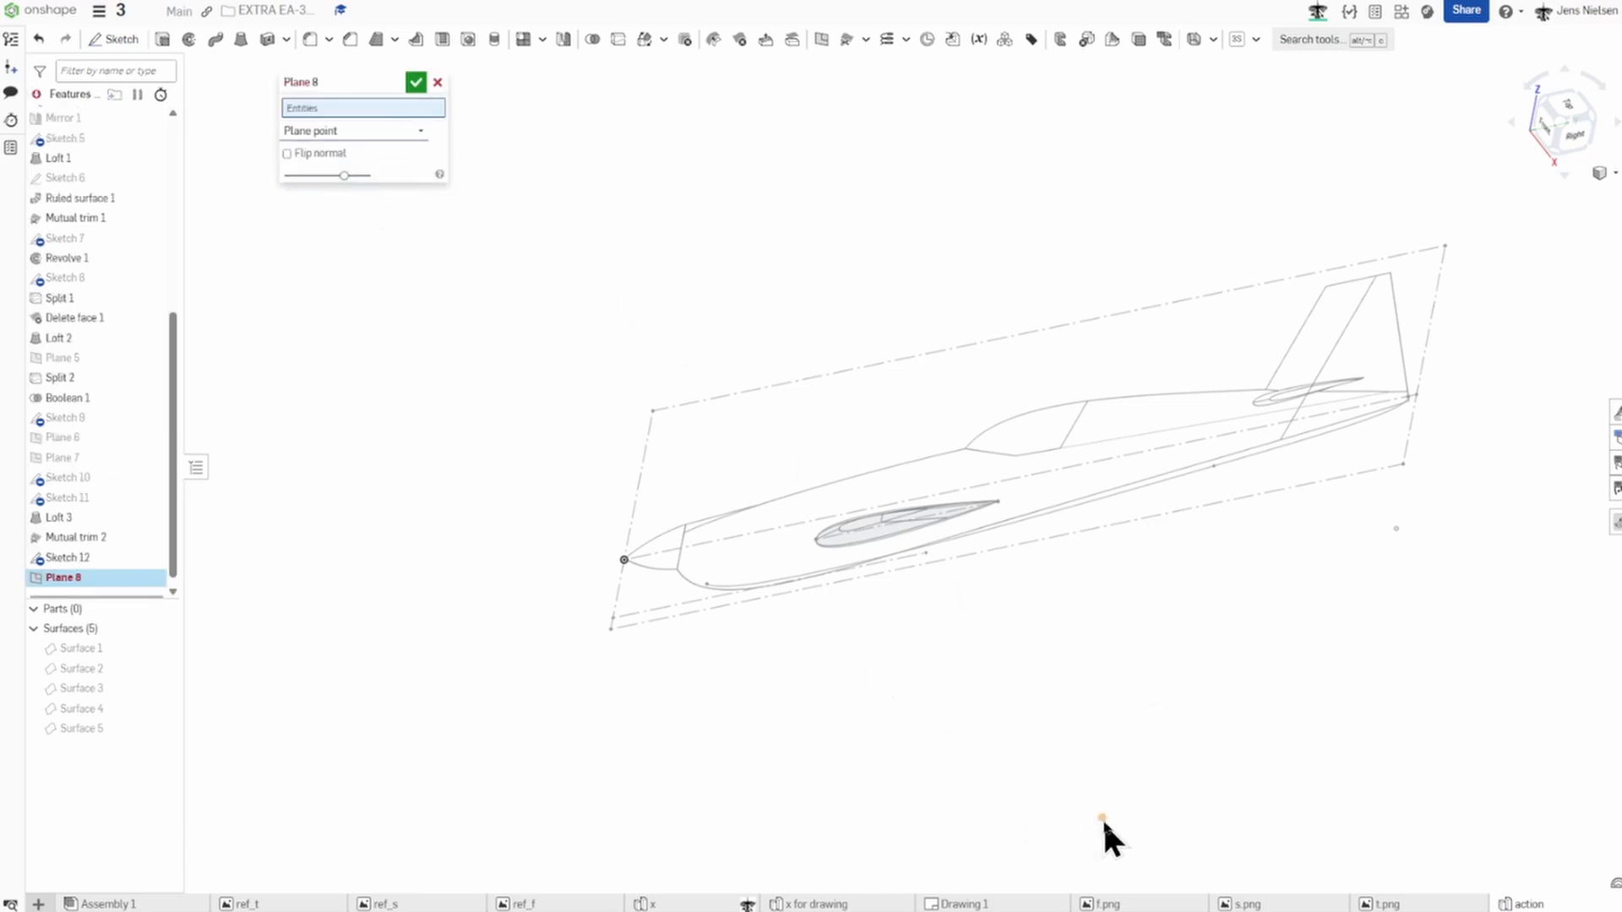
pyautogui.click(1102, 818)
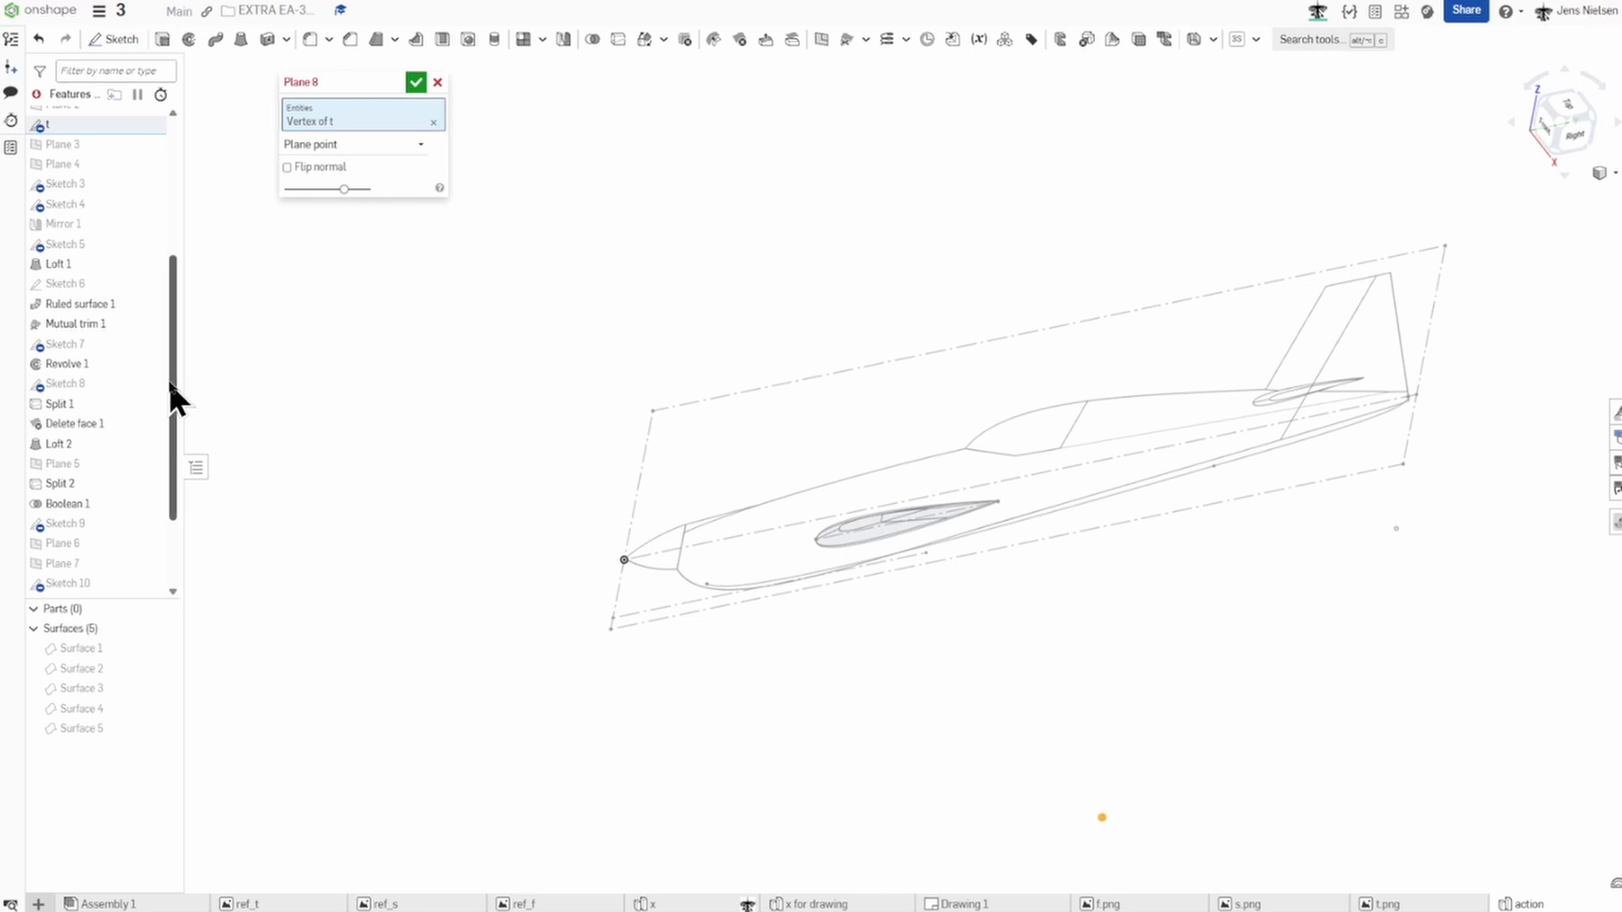
pyautogui.moveTo(169, 393); pyautogui.dragTo(188, 200)
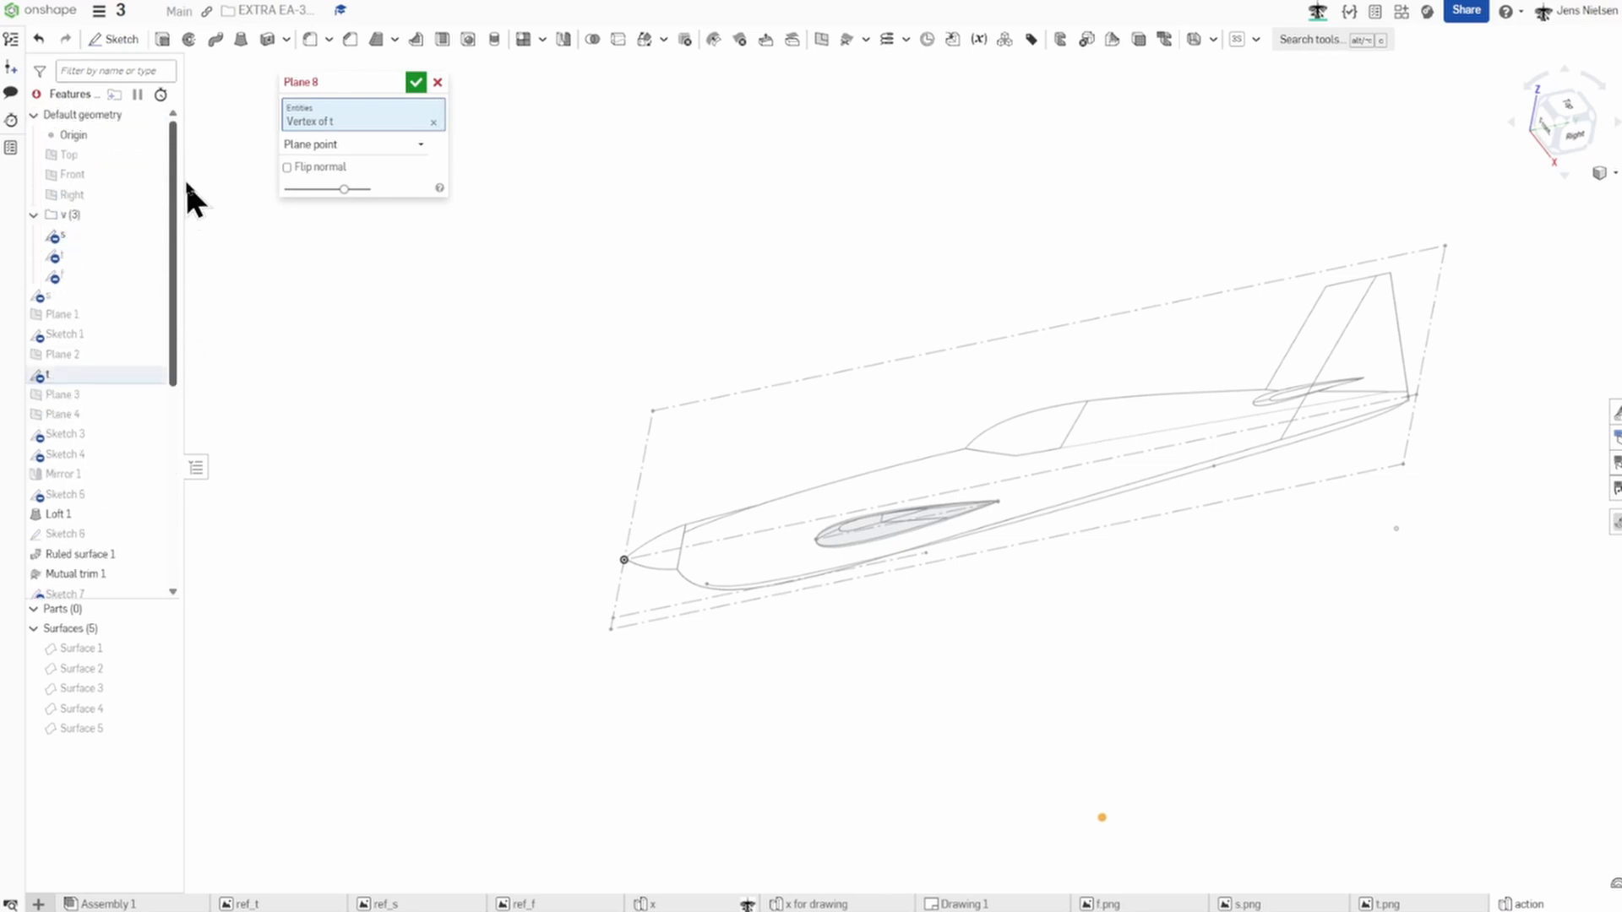
pyautogui.click(100, 197)
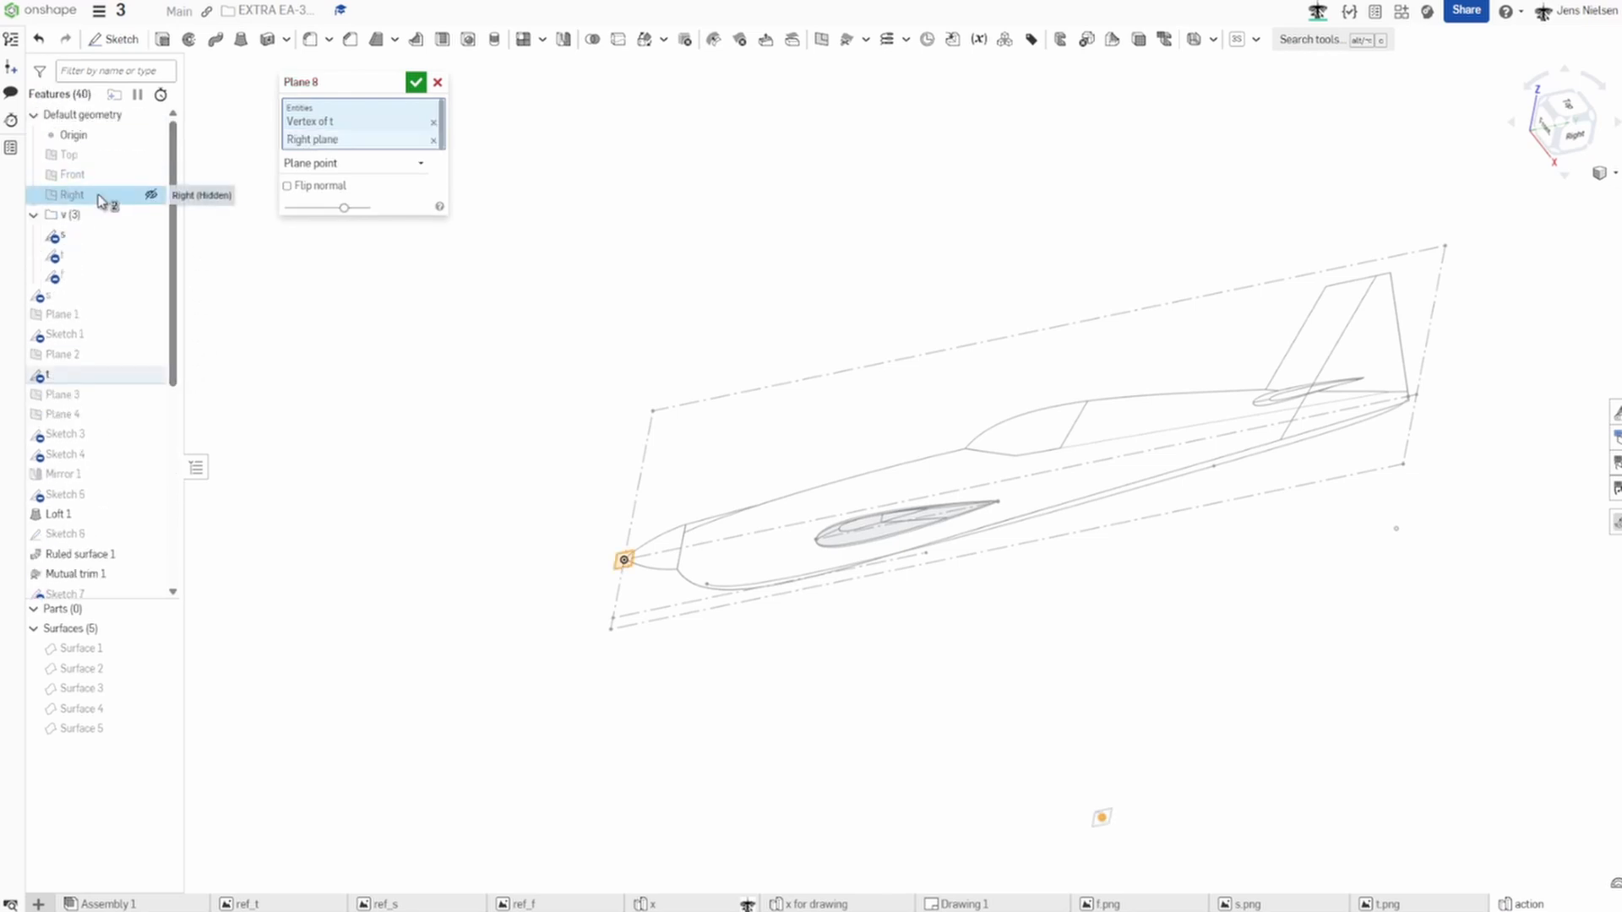
pyautogui.click(416, 82)
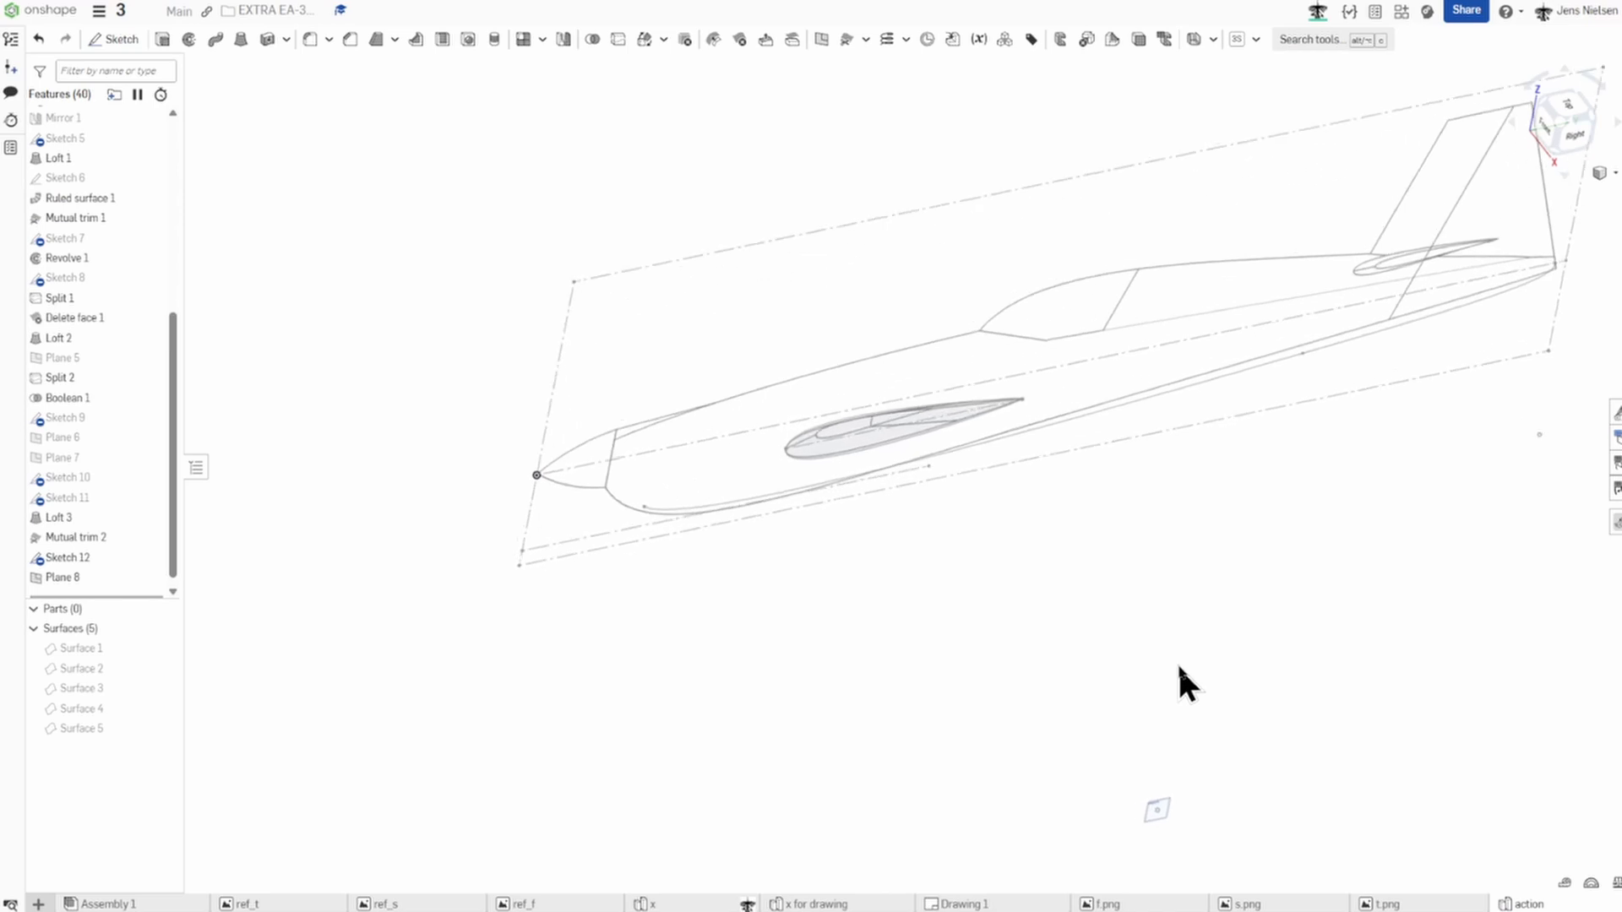
# Start a sketch on the new wing-tip plane and view it face-on.
pyautogui.press('s')
pyautogui.click(1196, 393)
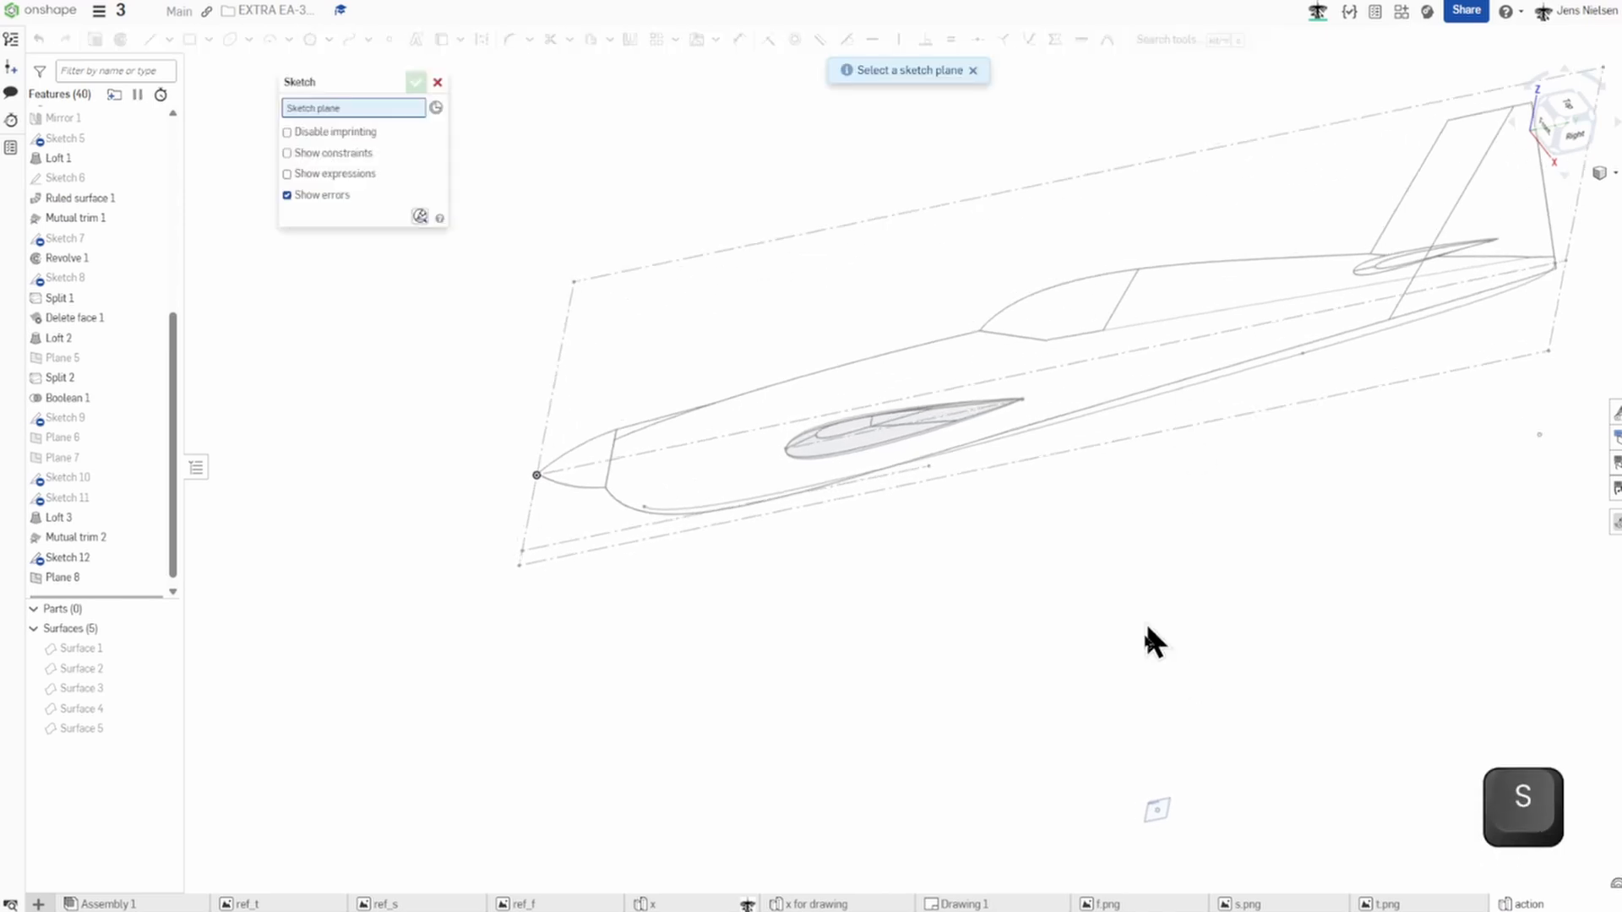
pyautogui.click(1164, 815)
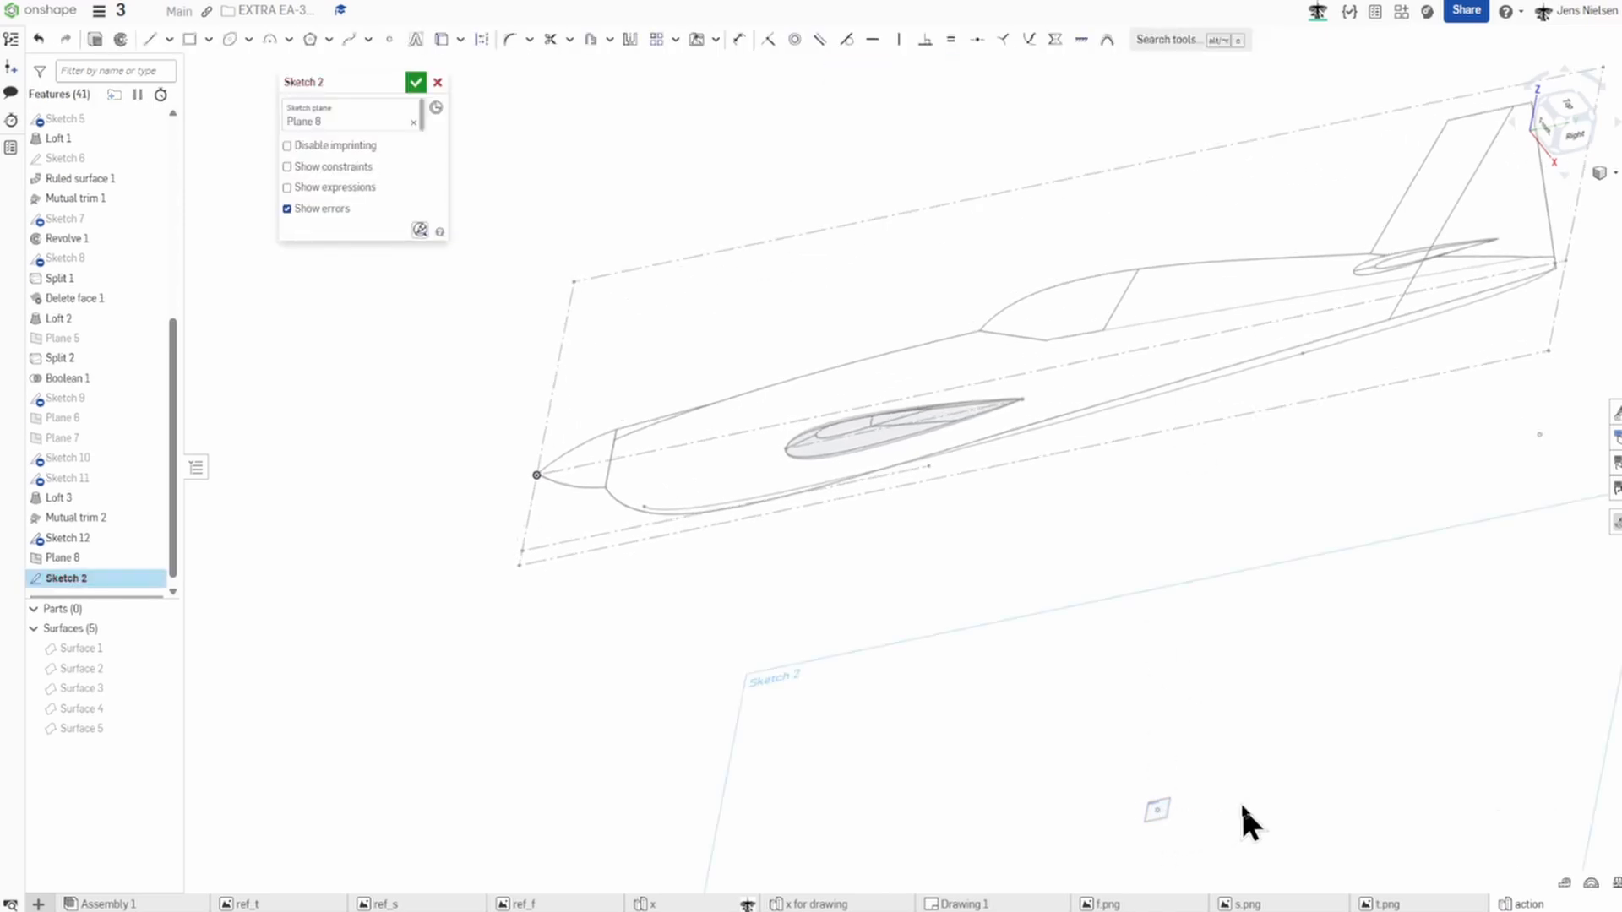
pyautogui.press('n')
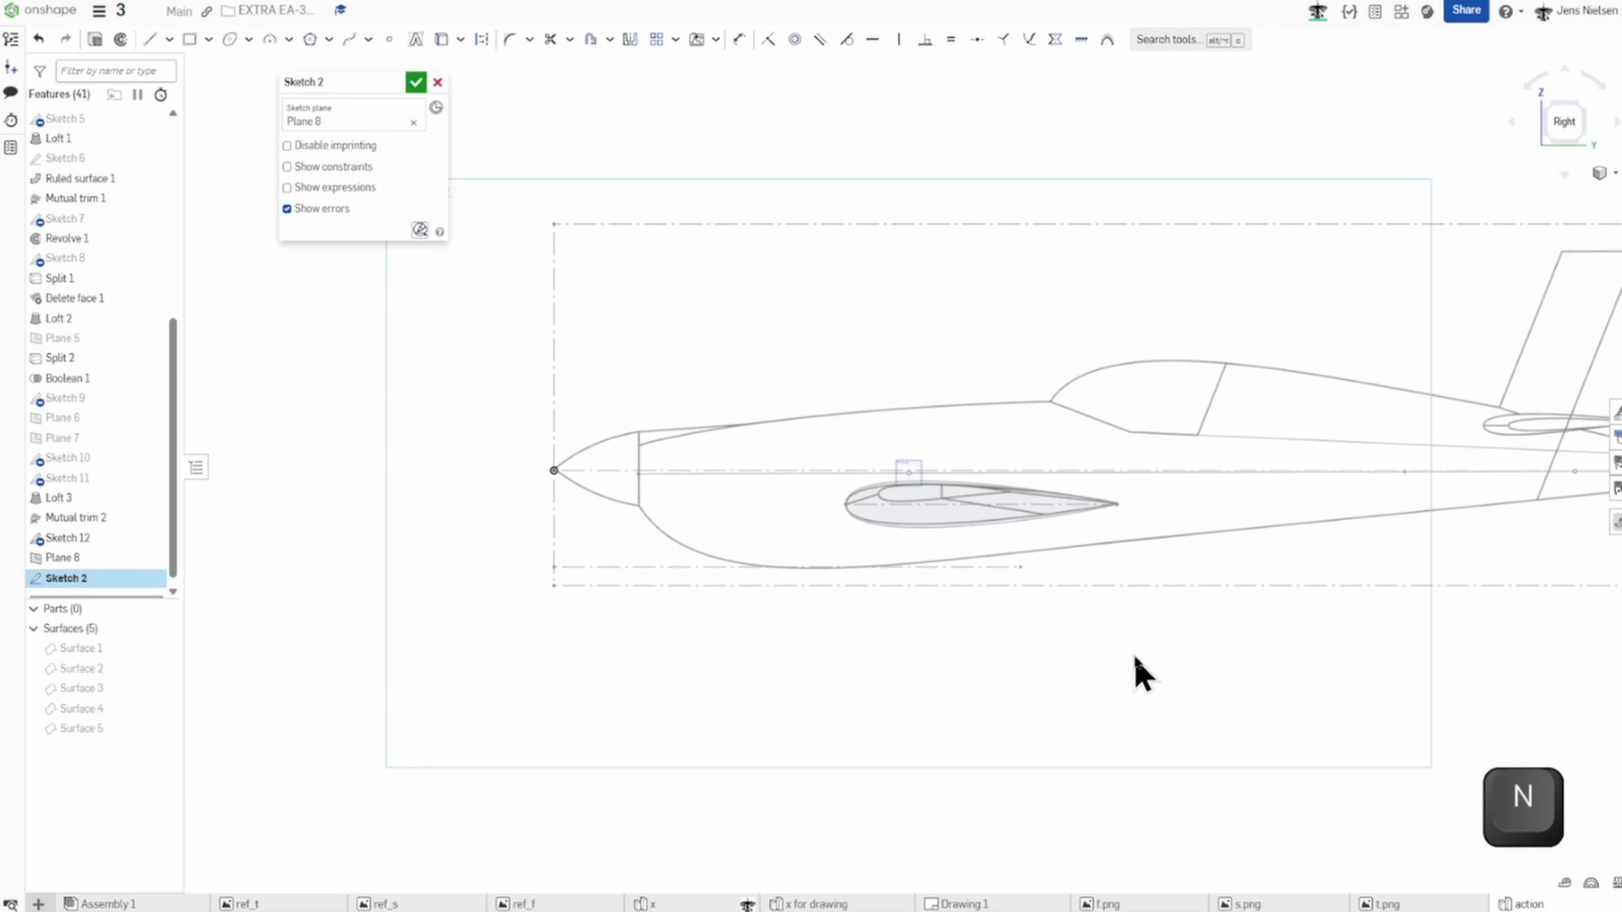
# Draw a two-point spline from the tip airfoil's trailing edge to its leading edge, arch its front upward and fix the leading-edge point.
pyautogui.press('s')
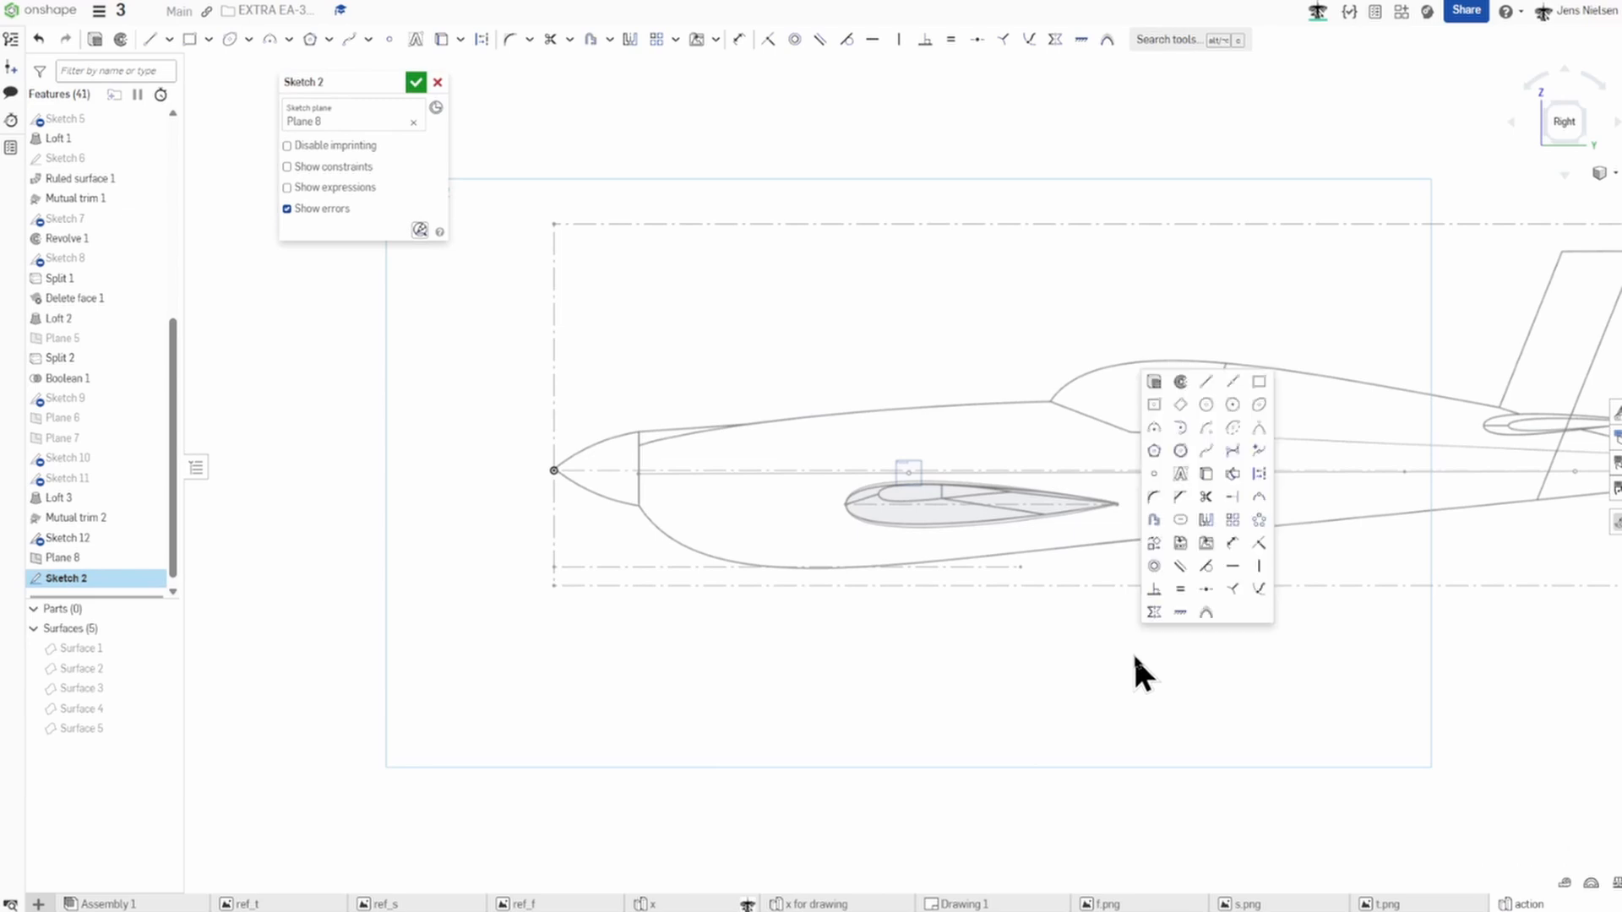
pyautogui.click(1208, 456)
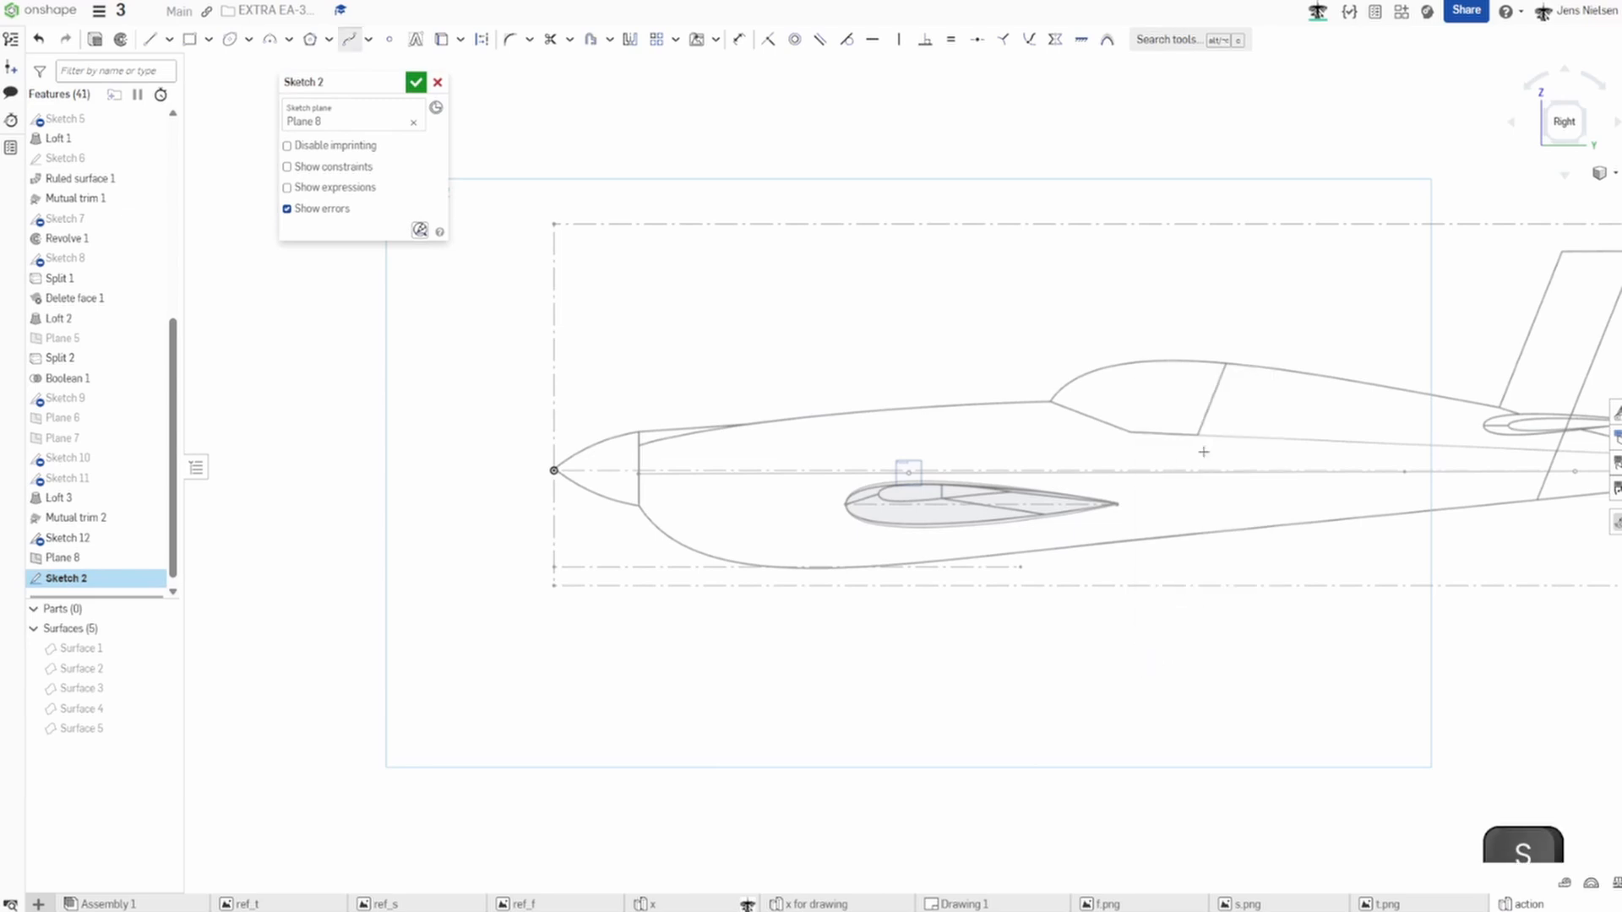
pyautogui.scroll(2, 1136, 478)
pyautogui.scroll(4, 1136, 480)
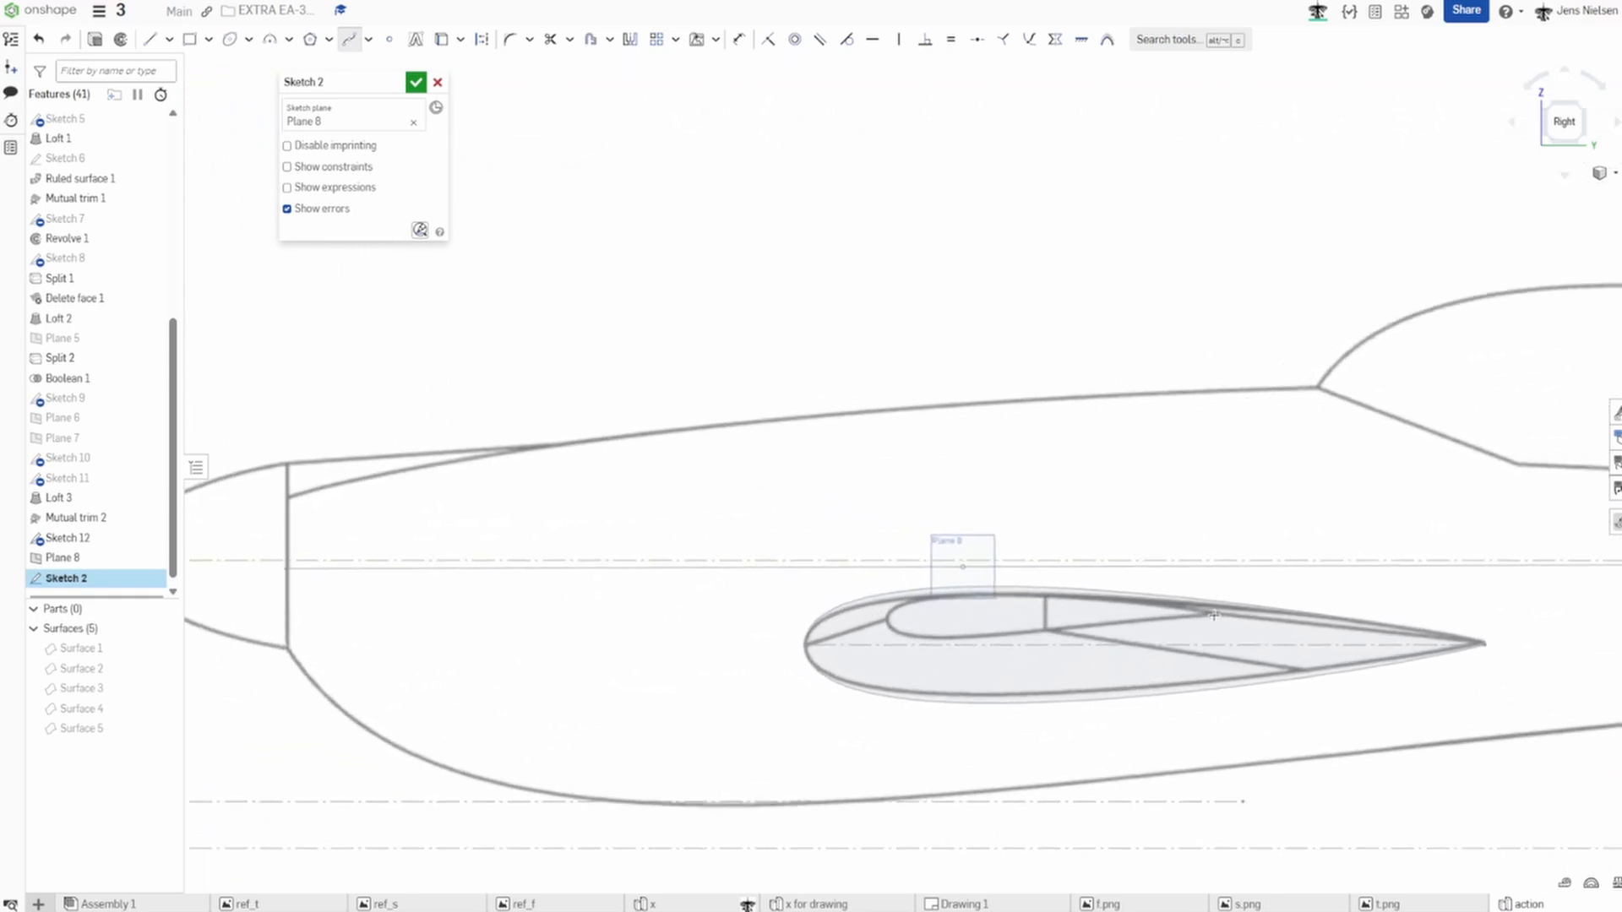
pyautogui.click(1214, 616)
pyautogui.doubleClick(887, 621)
pyautogui.press('Escape')
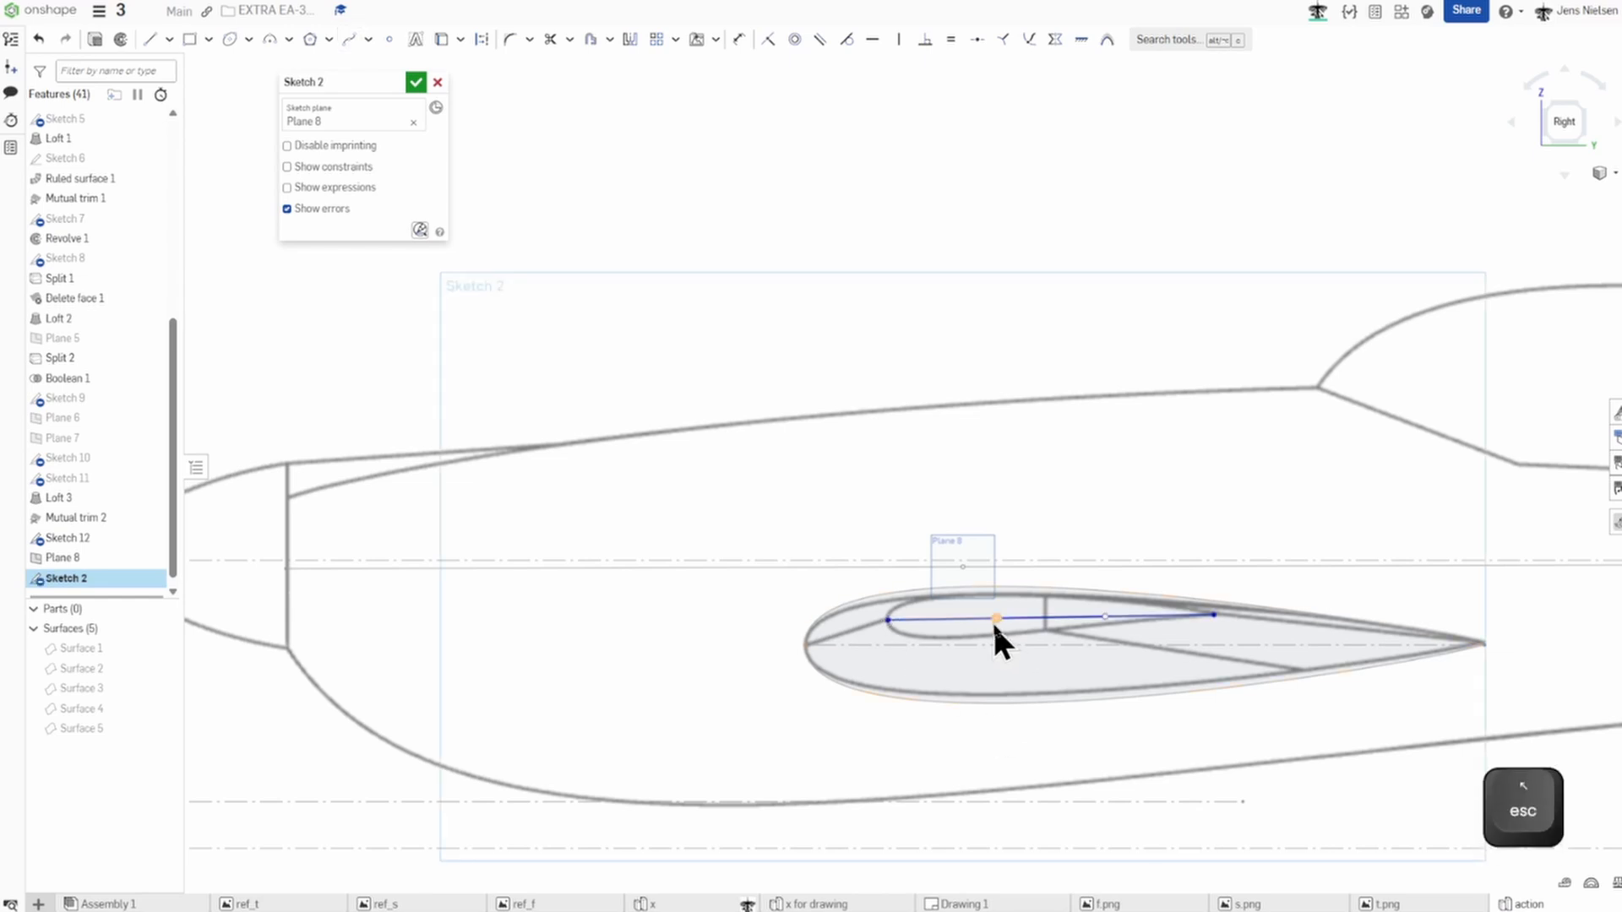
pyautogui.moveTo(995, 620); pyautogui.dragTo(897, 534)
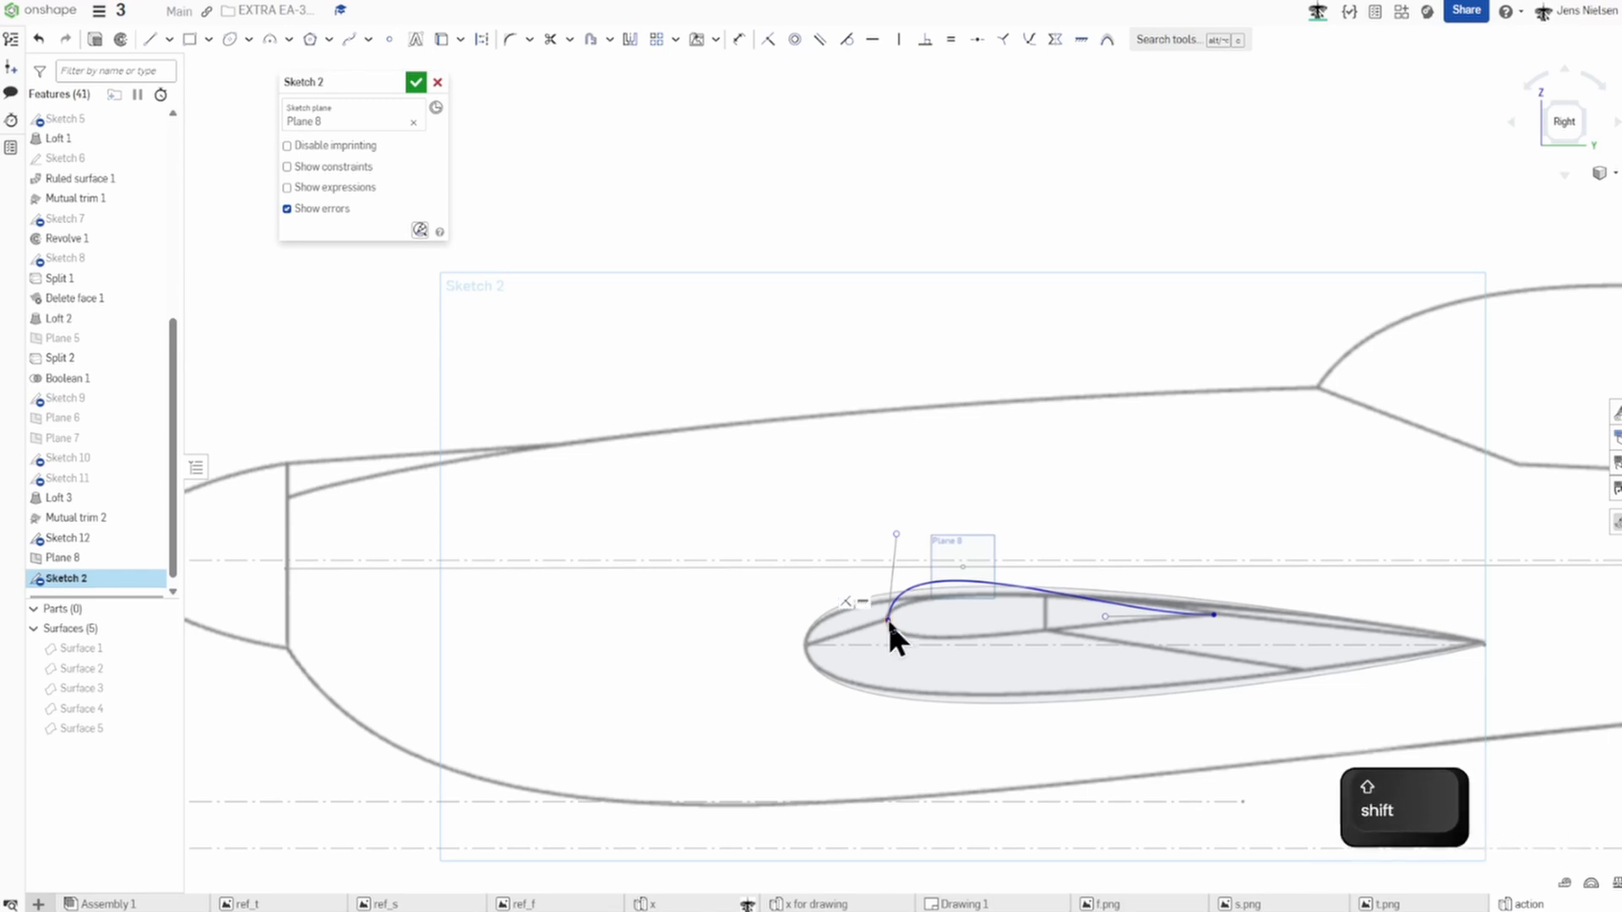
pyautogui.hotkey('shift', 'j')
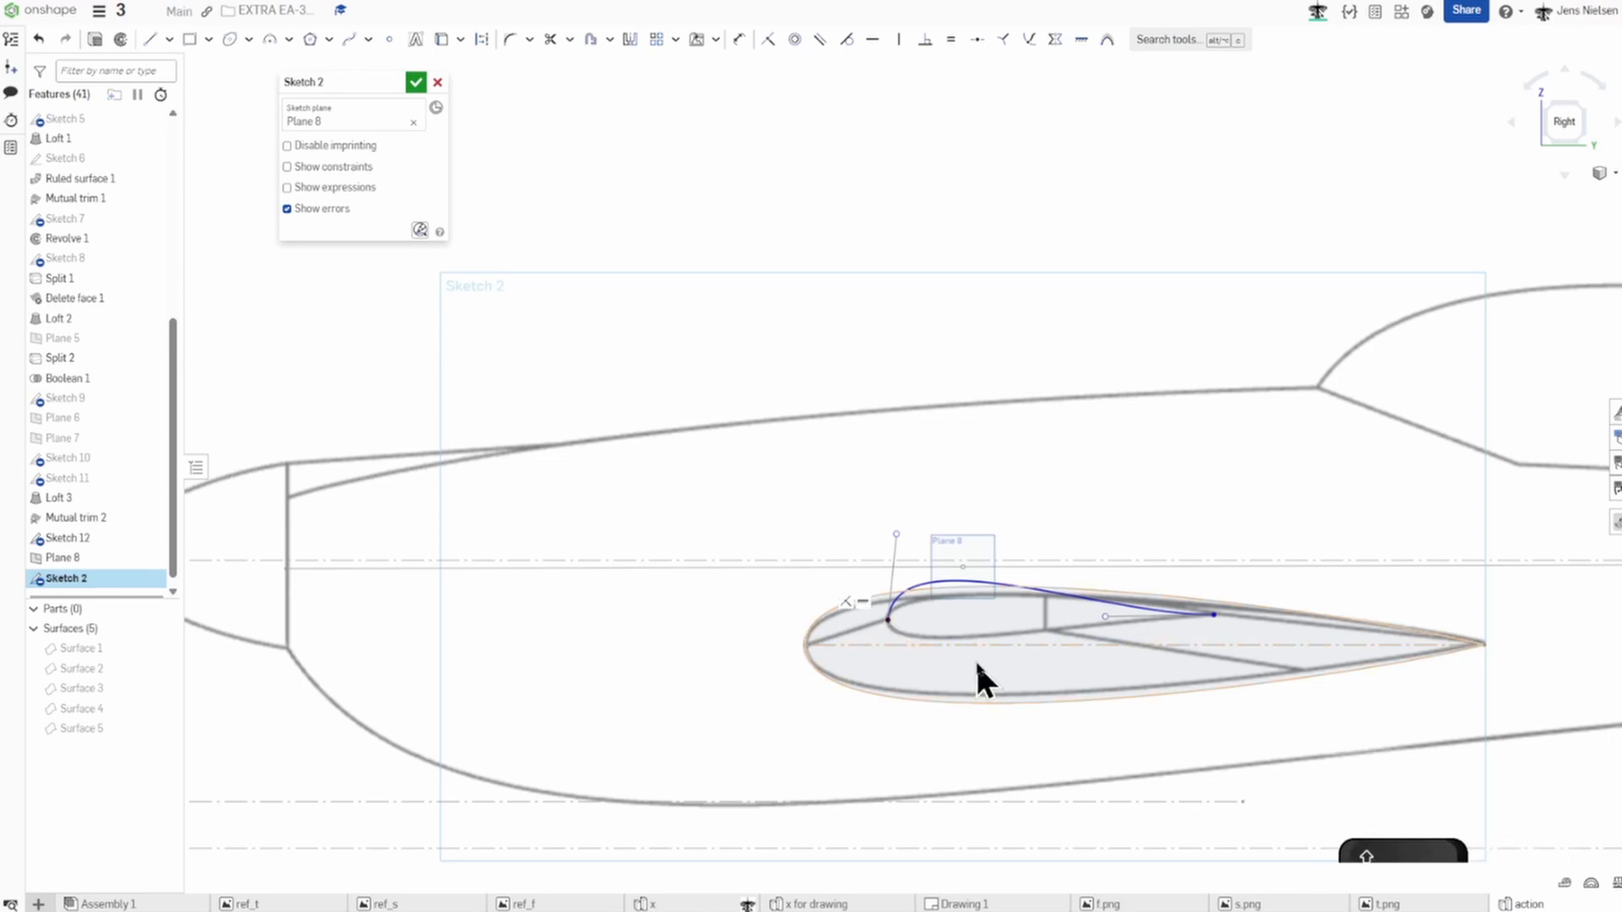
# Draw a construction line about 772 mm long between the tip spline's two endpoints and make it horizontal.
pyautogui.press('l')
pyautogui.press('q')
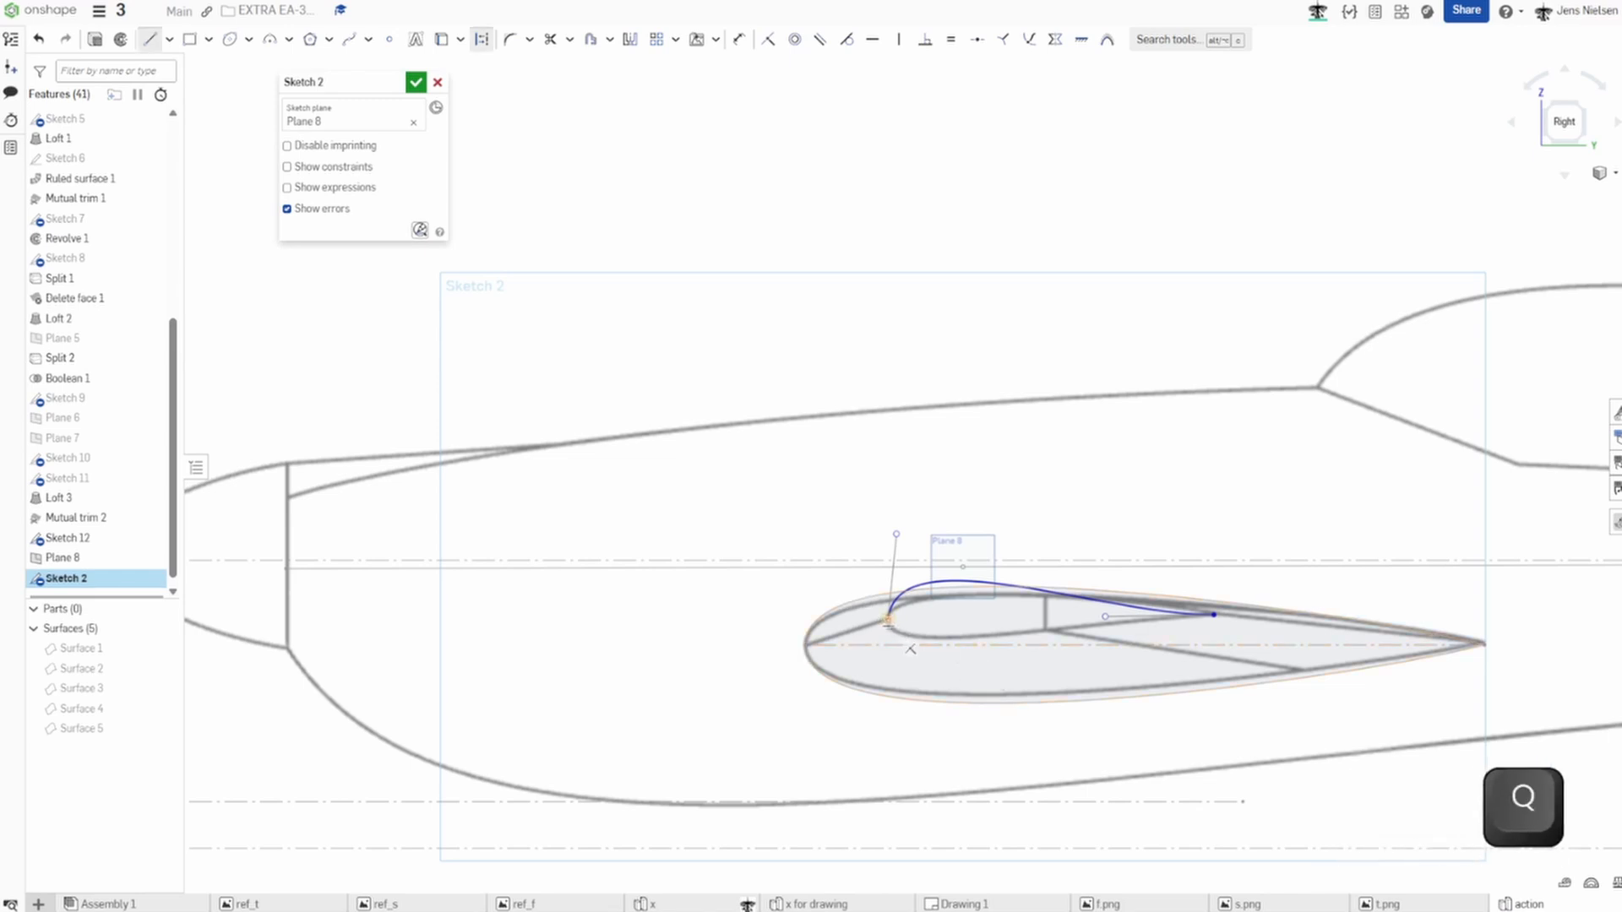
pyautogui.click(887, 621)
pyautogui.click(1211, 620)
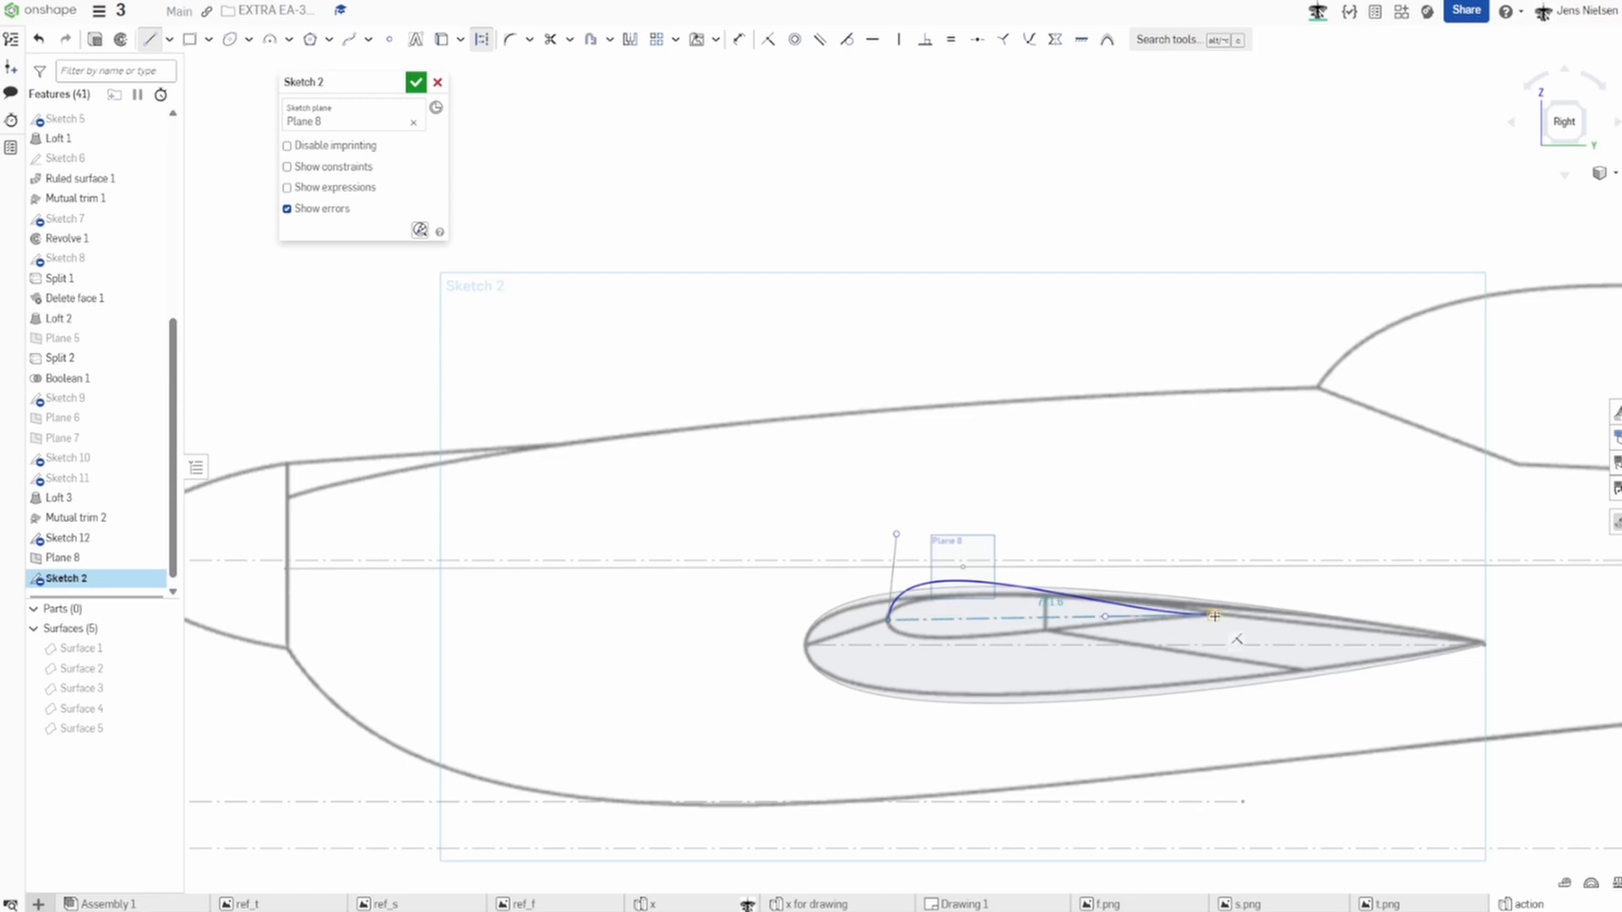
pyautogui.press('Escape')
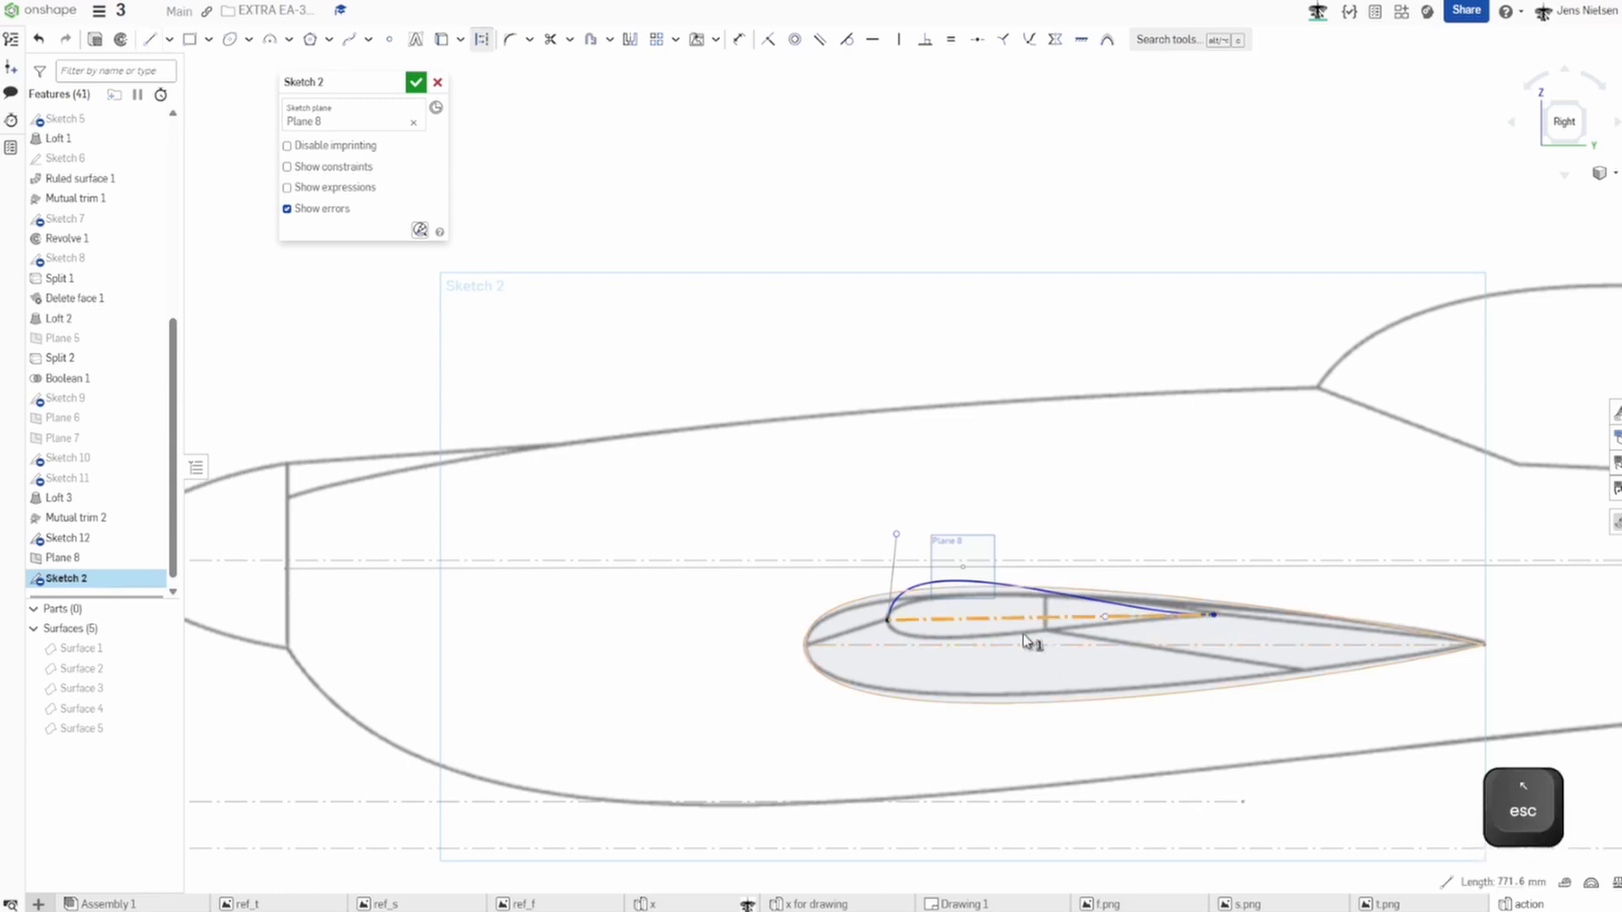
pyautogui.press('h')
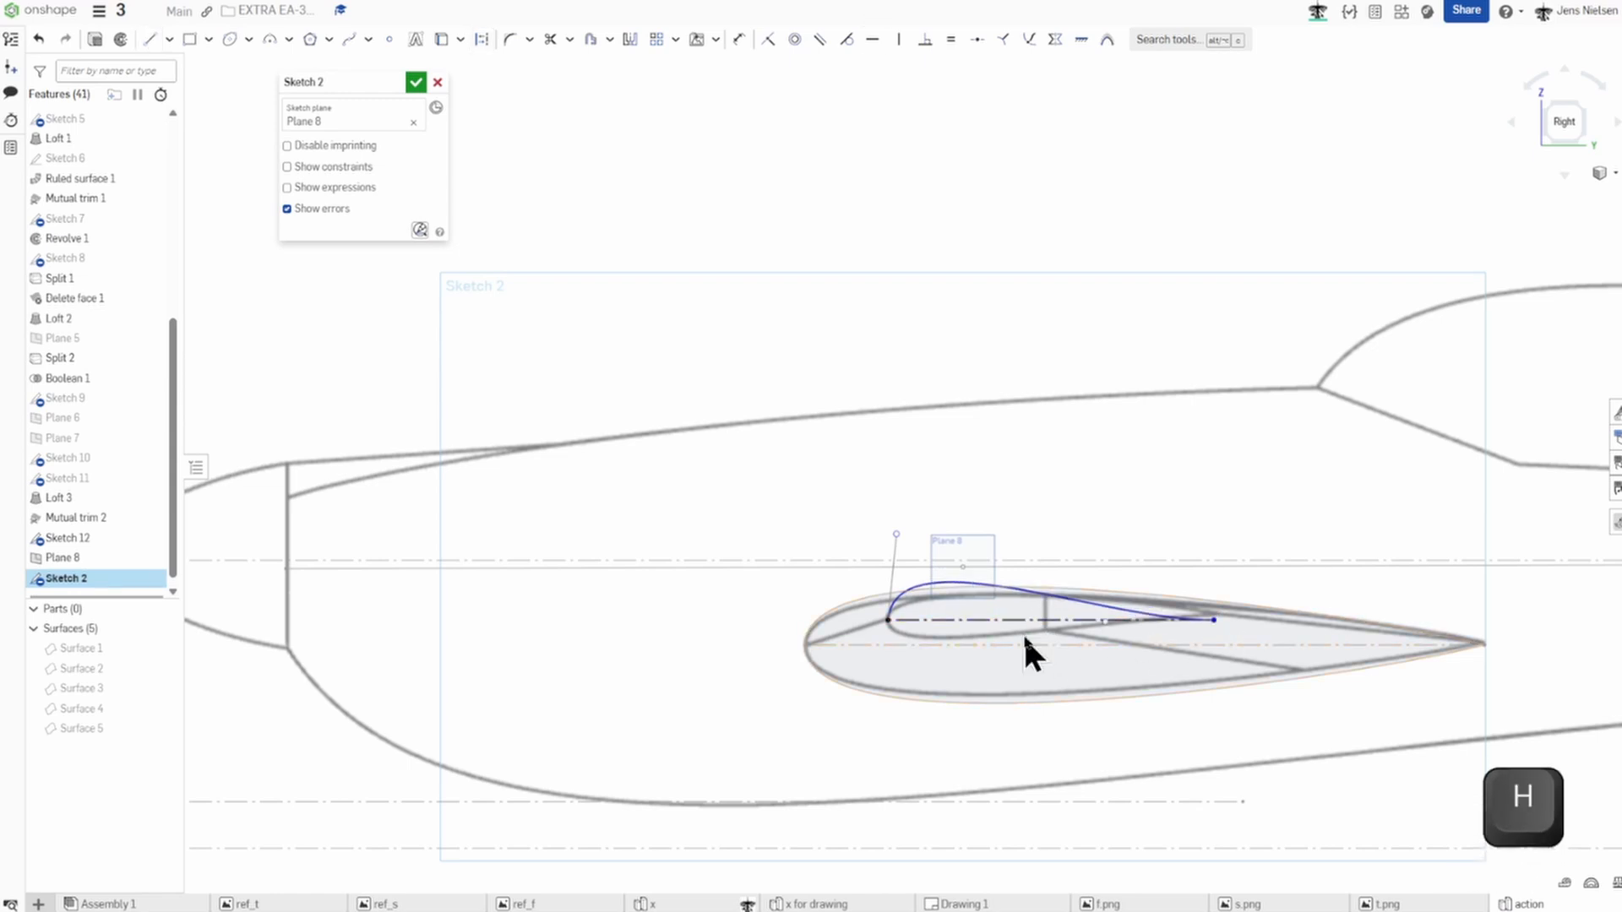
# Constrain the tip spline's front handle vertical and adjust both end handles to fit the tip airfoil's upper outline.
pyautogui.click(895, 543)
pyautogui.press('v')
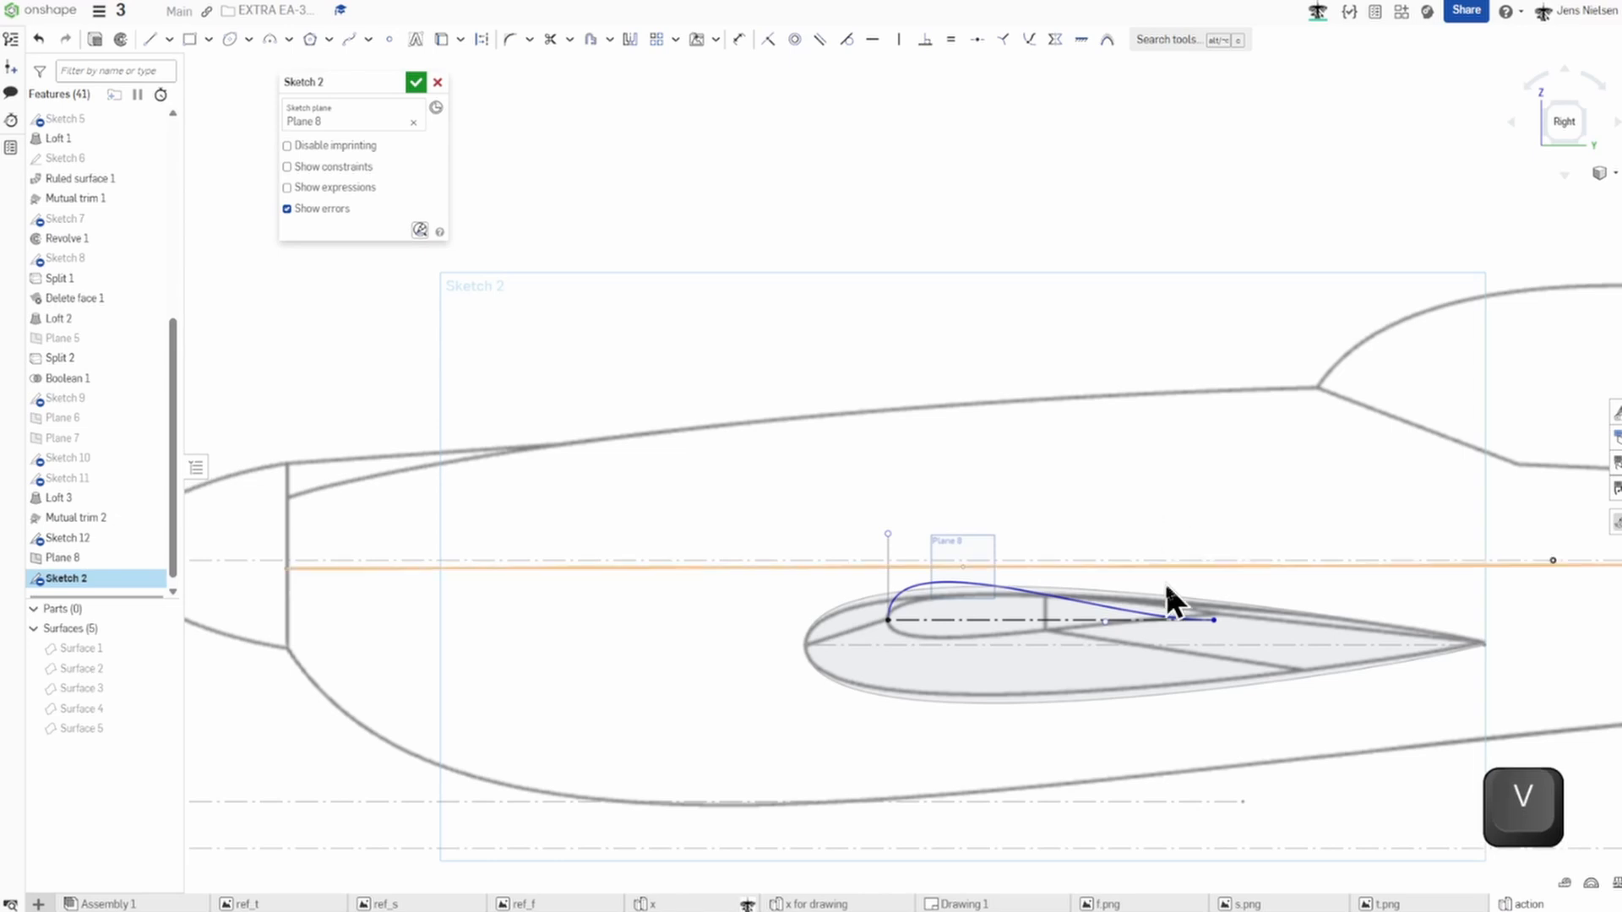
pyautogui.moveTo(1129, 599); pyautogui.dragTo(1148, 595)
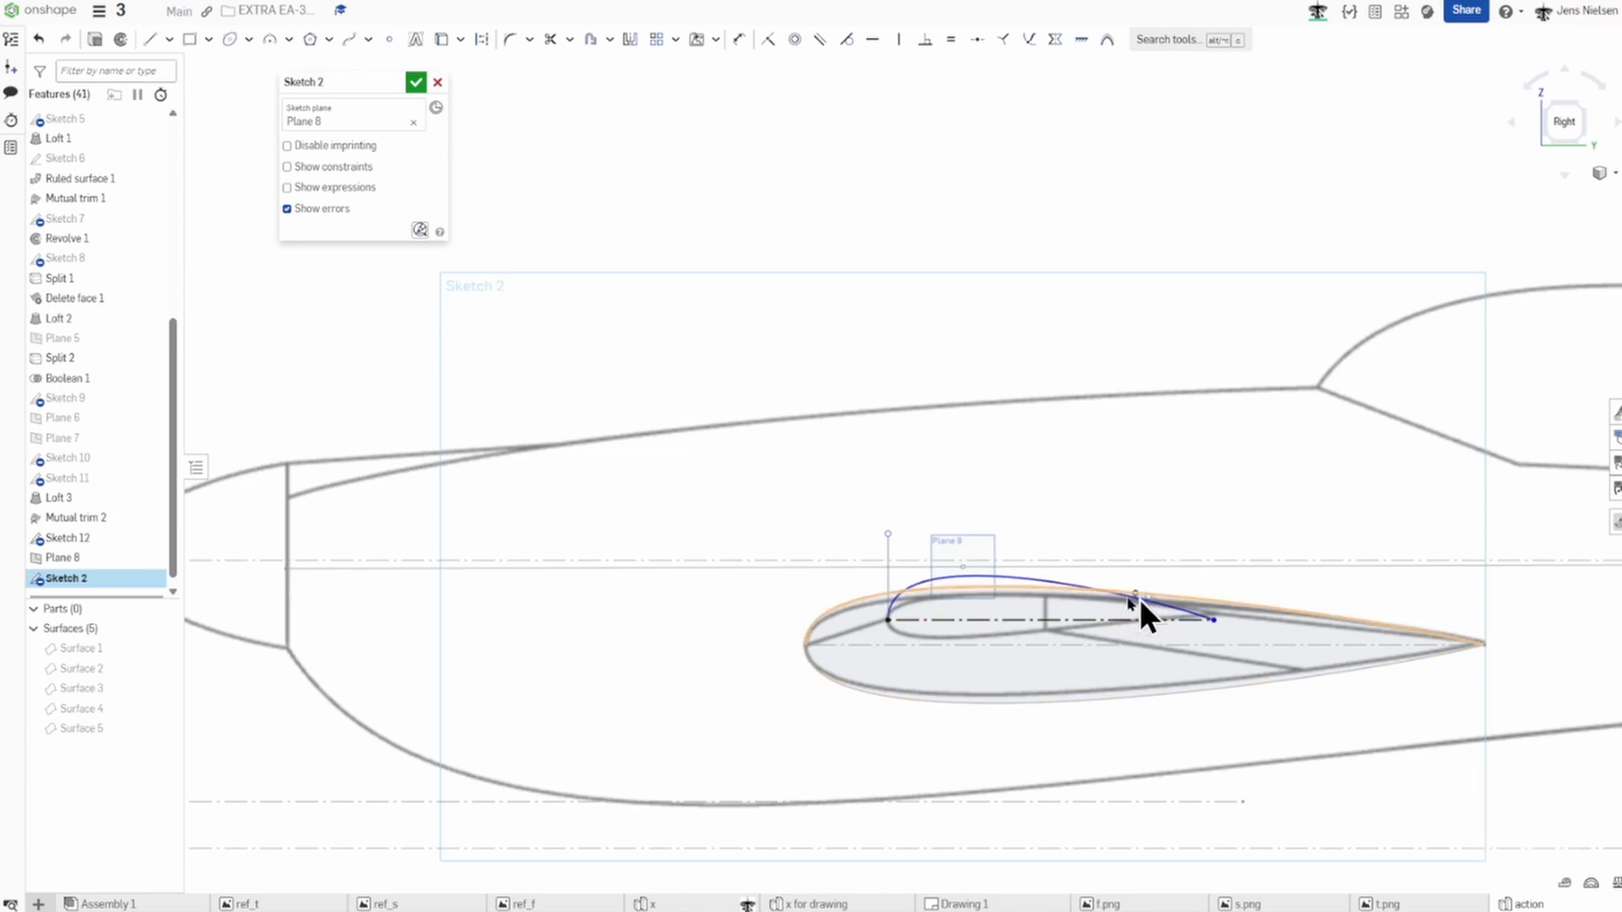
pyautogui.moveTo(888, 535); pyautogui.dragTo(888, 570)
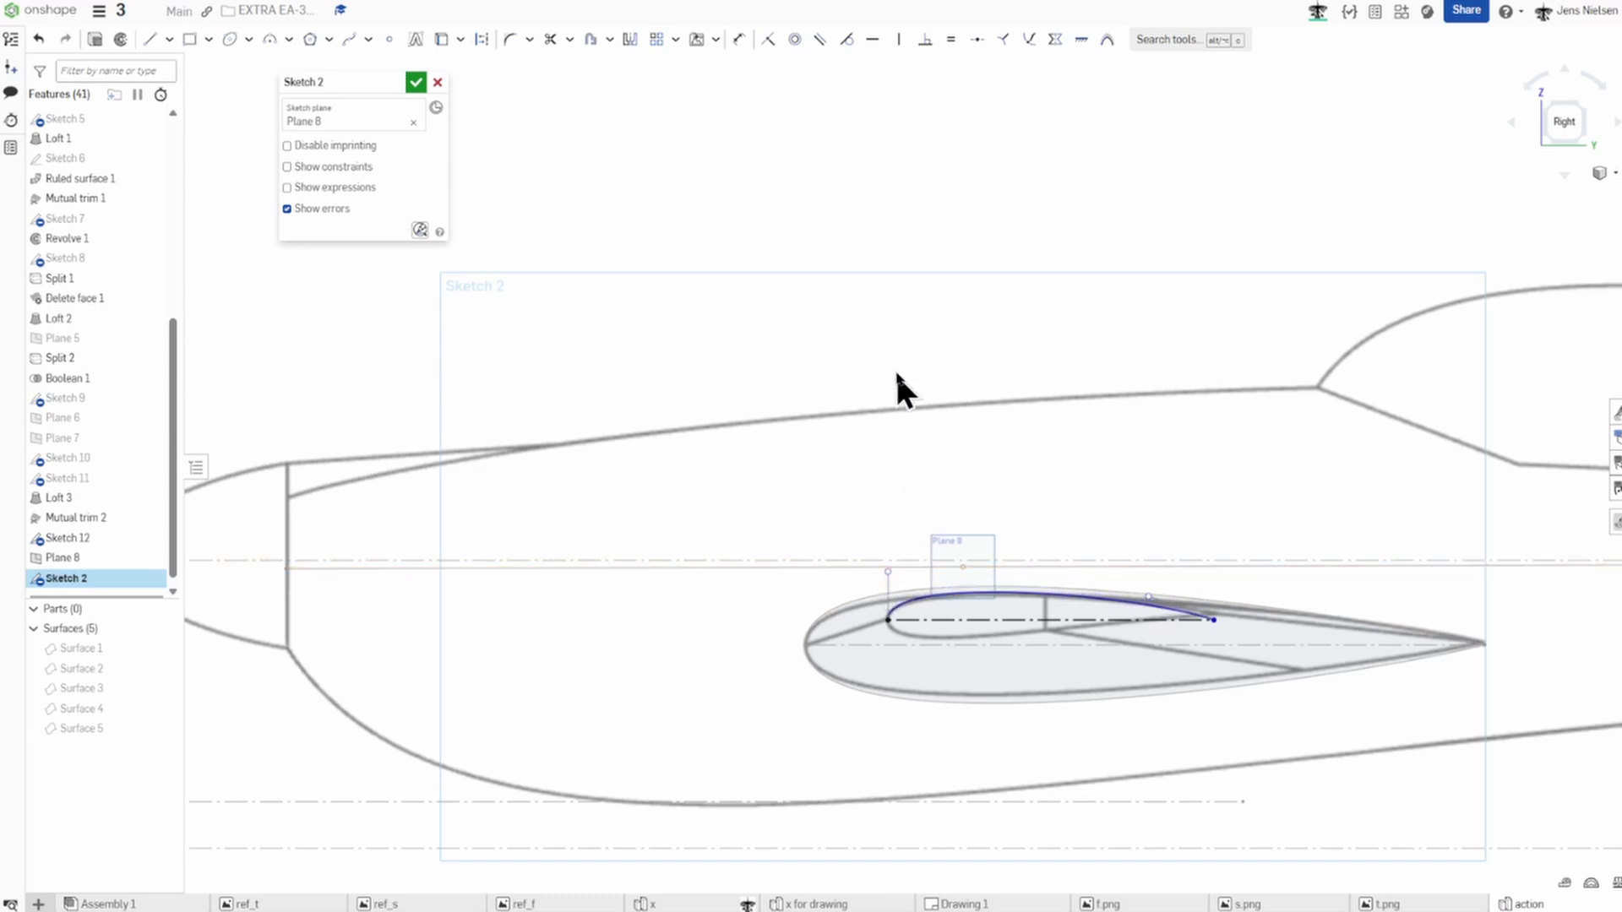
# Mirror the tip airfoil's upper spline about its horizontal construction line and finish the sketch.
pyautogui.click(629, 39)
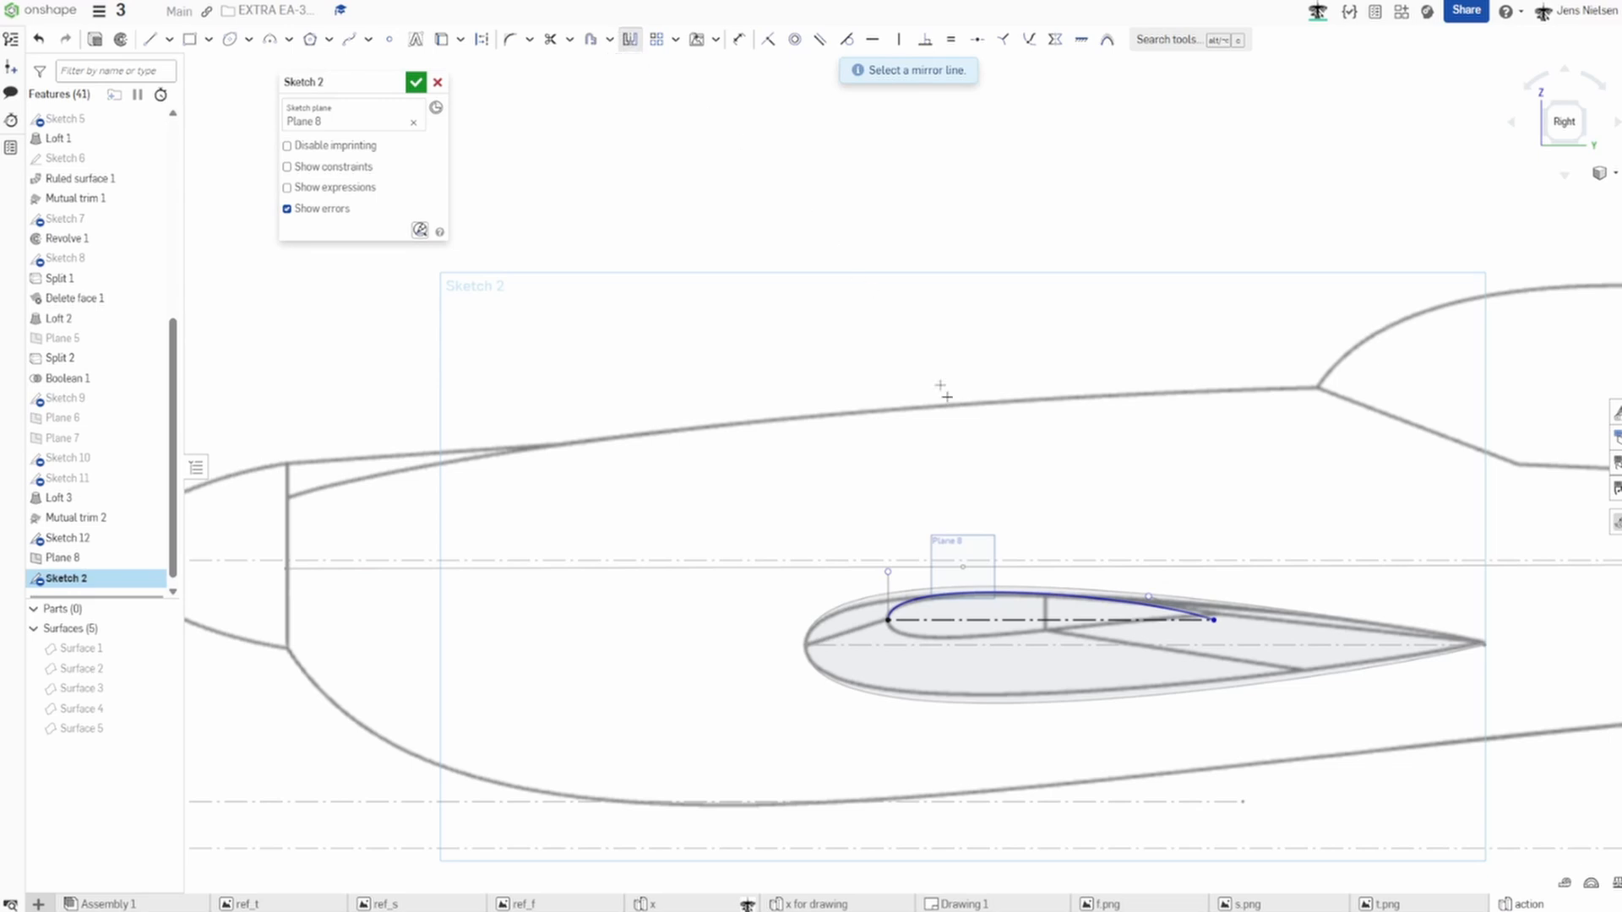
pyautogui.click(981, 620)
pyautogui.click(913, 601)
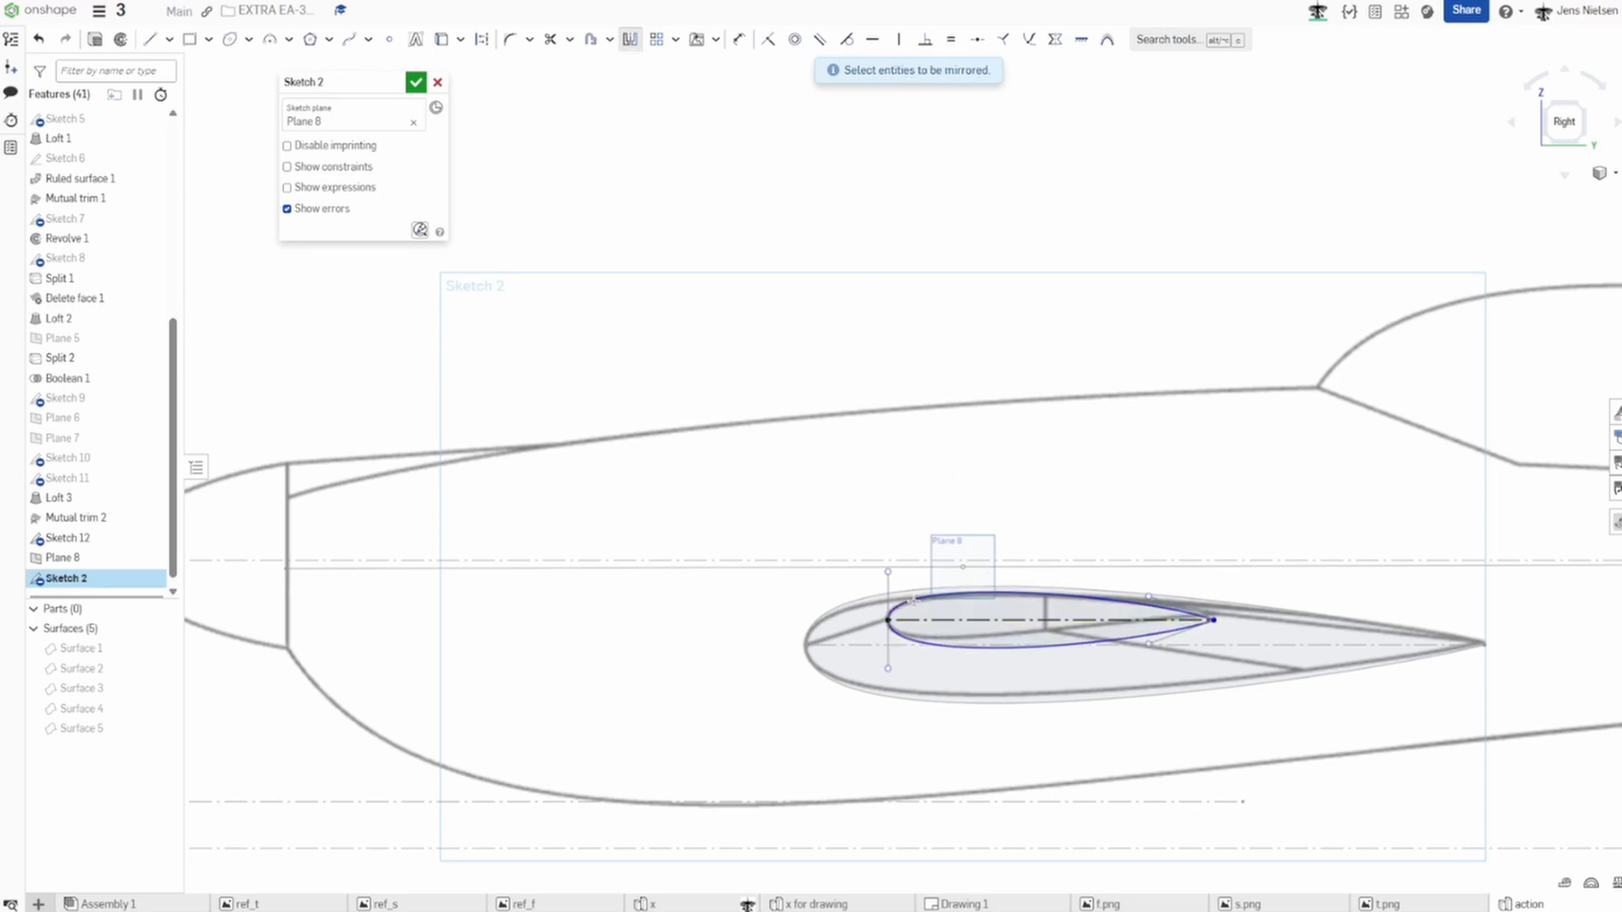
pyautogui.click(419, 83)
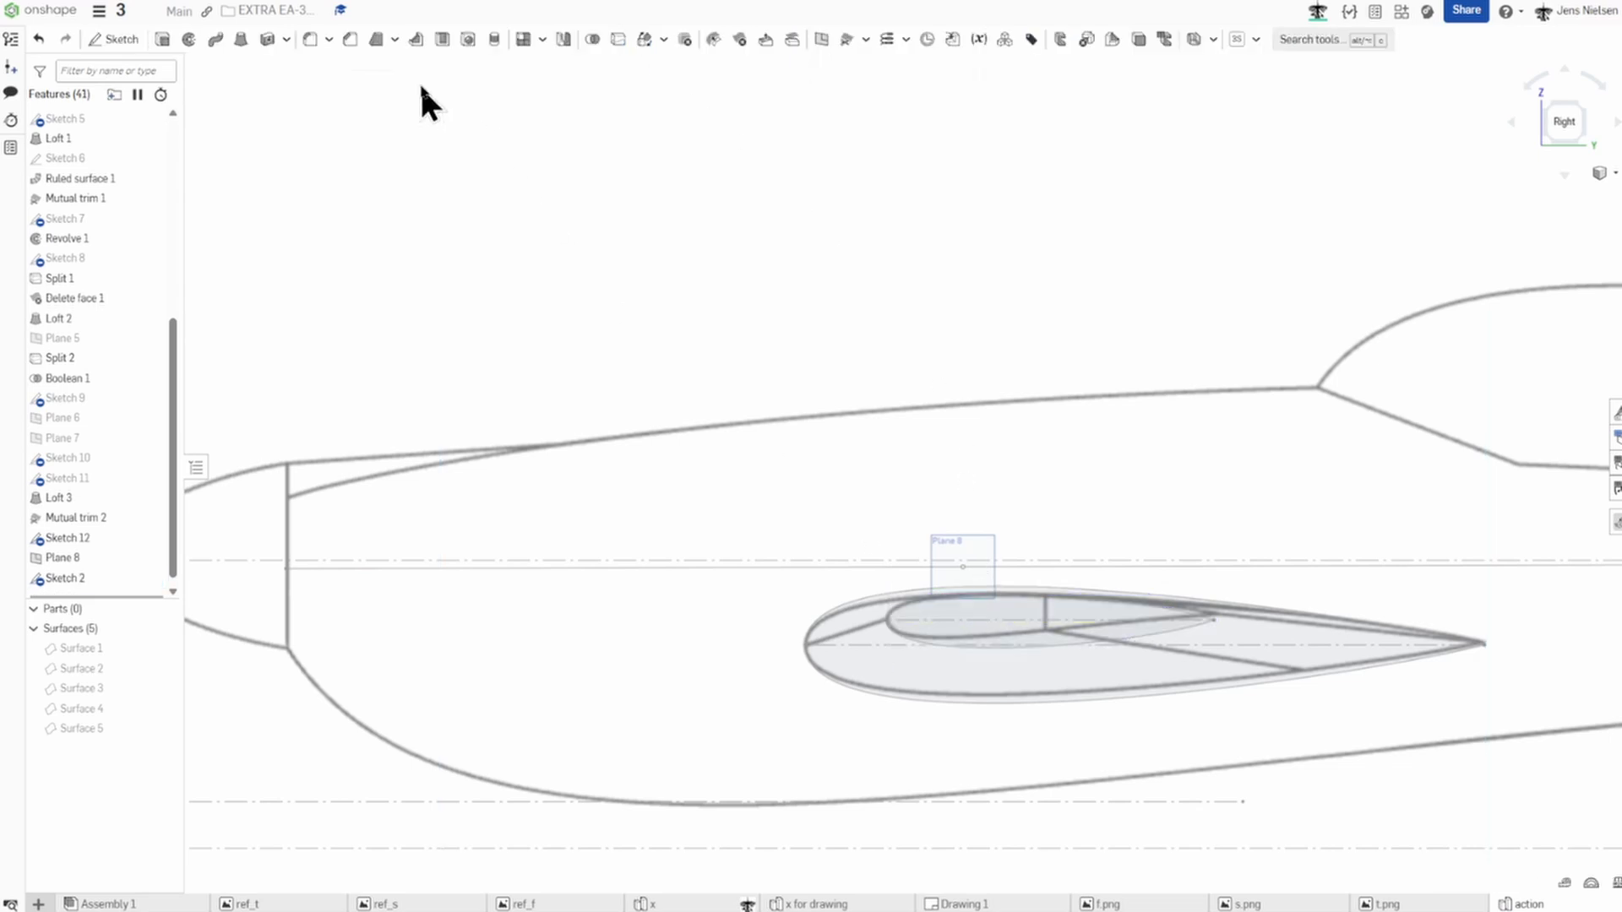
# Loft a new surface between the wing's root airfoil (Sketch 12) and tip airfoil (Sketch 2).
pyautogui.scroll(-5, 788, 304)
pyautogui.moveTo(788, 304); pyautogui.dragTo(817, 317, button='right')
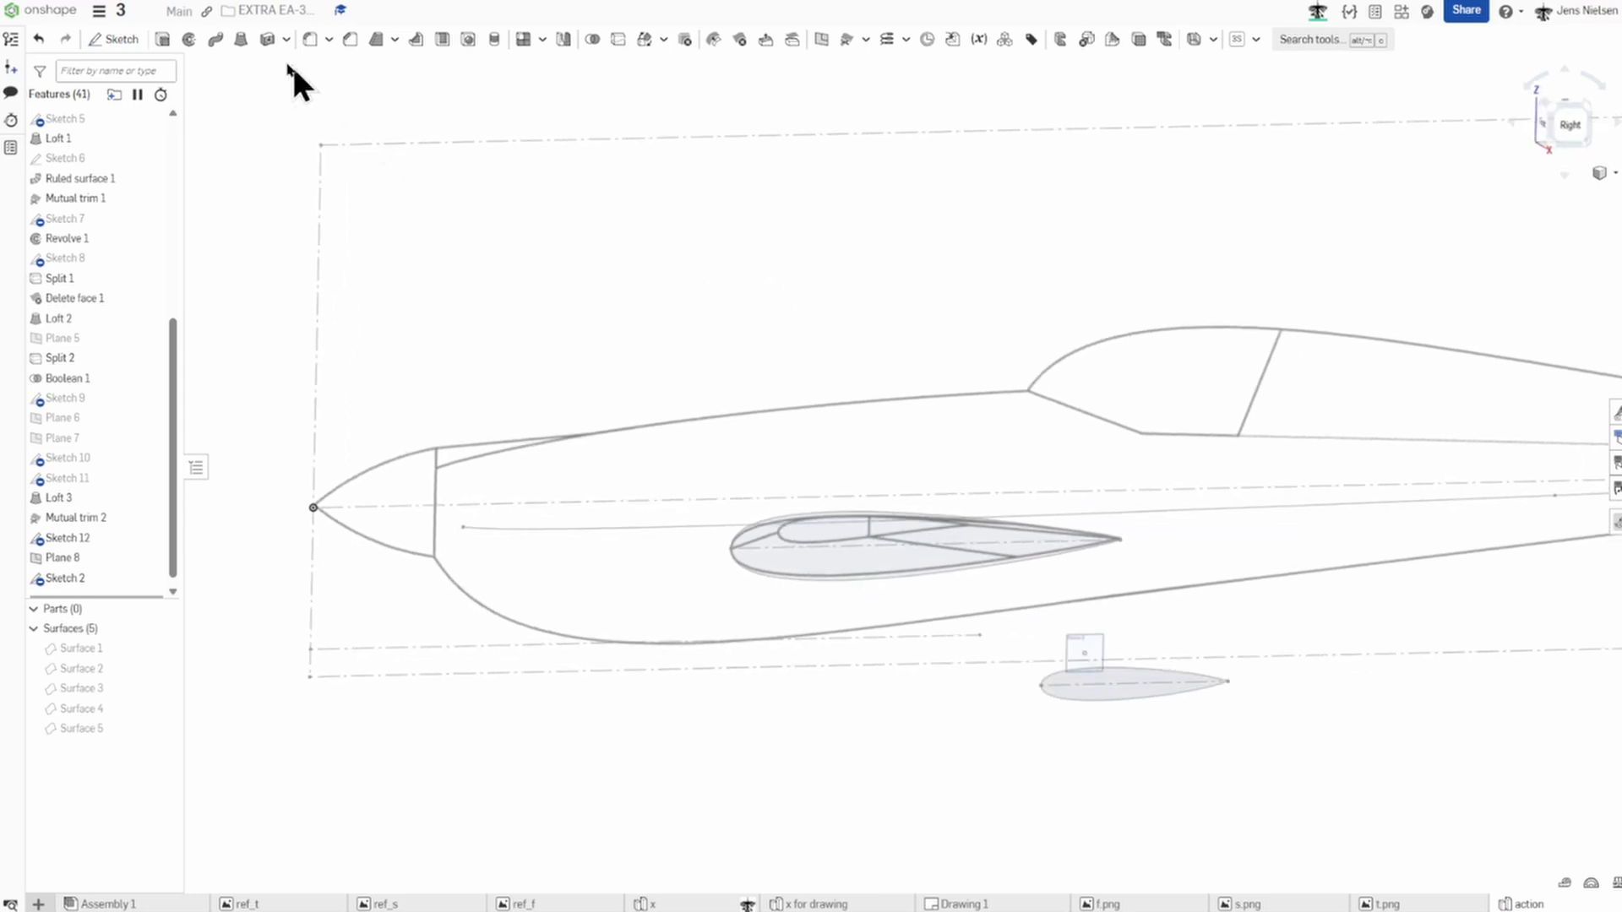
pyautogui.click(240, 39)
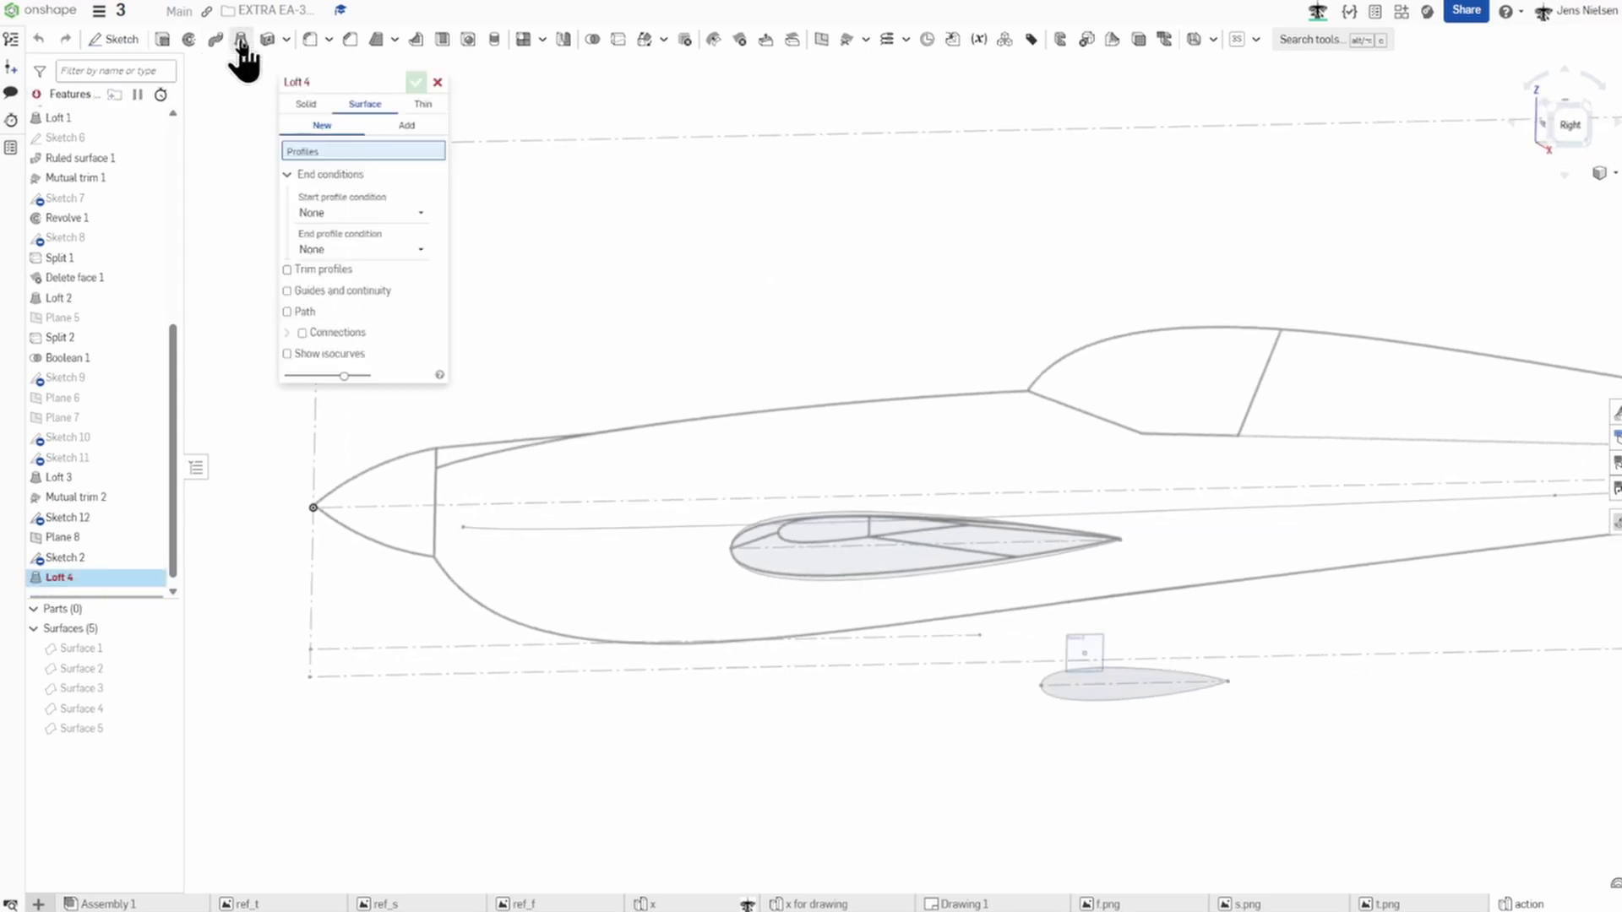
pyautogui.click(98, 521)
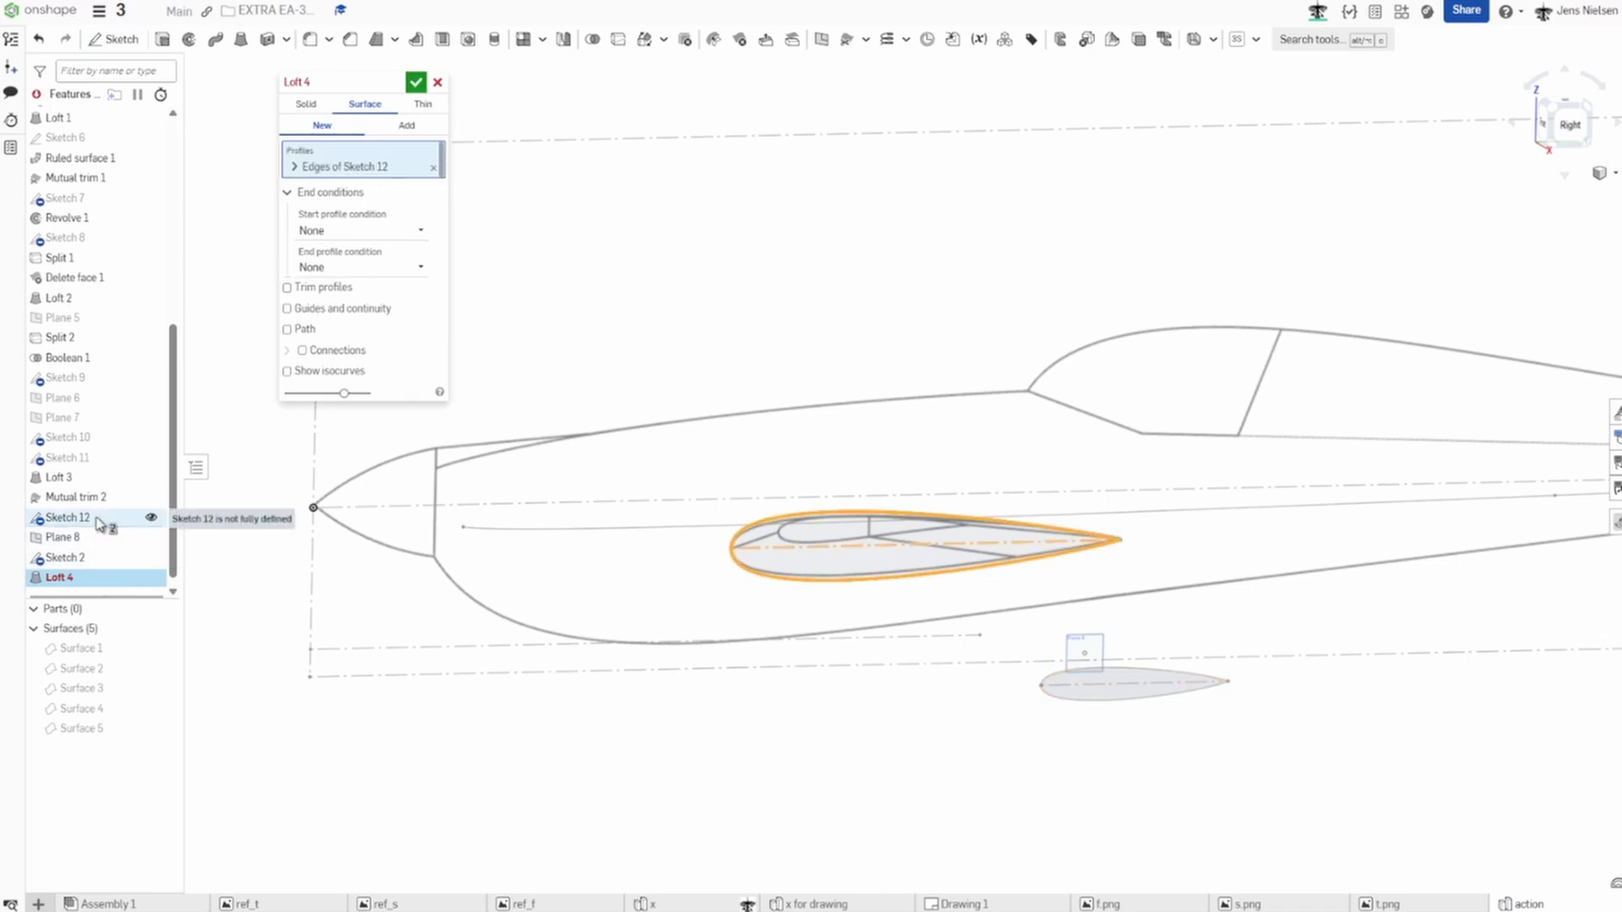
pyautogui.click(88, 562)
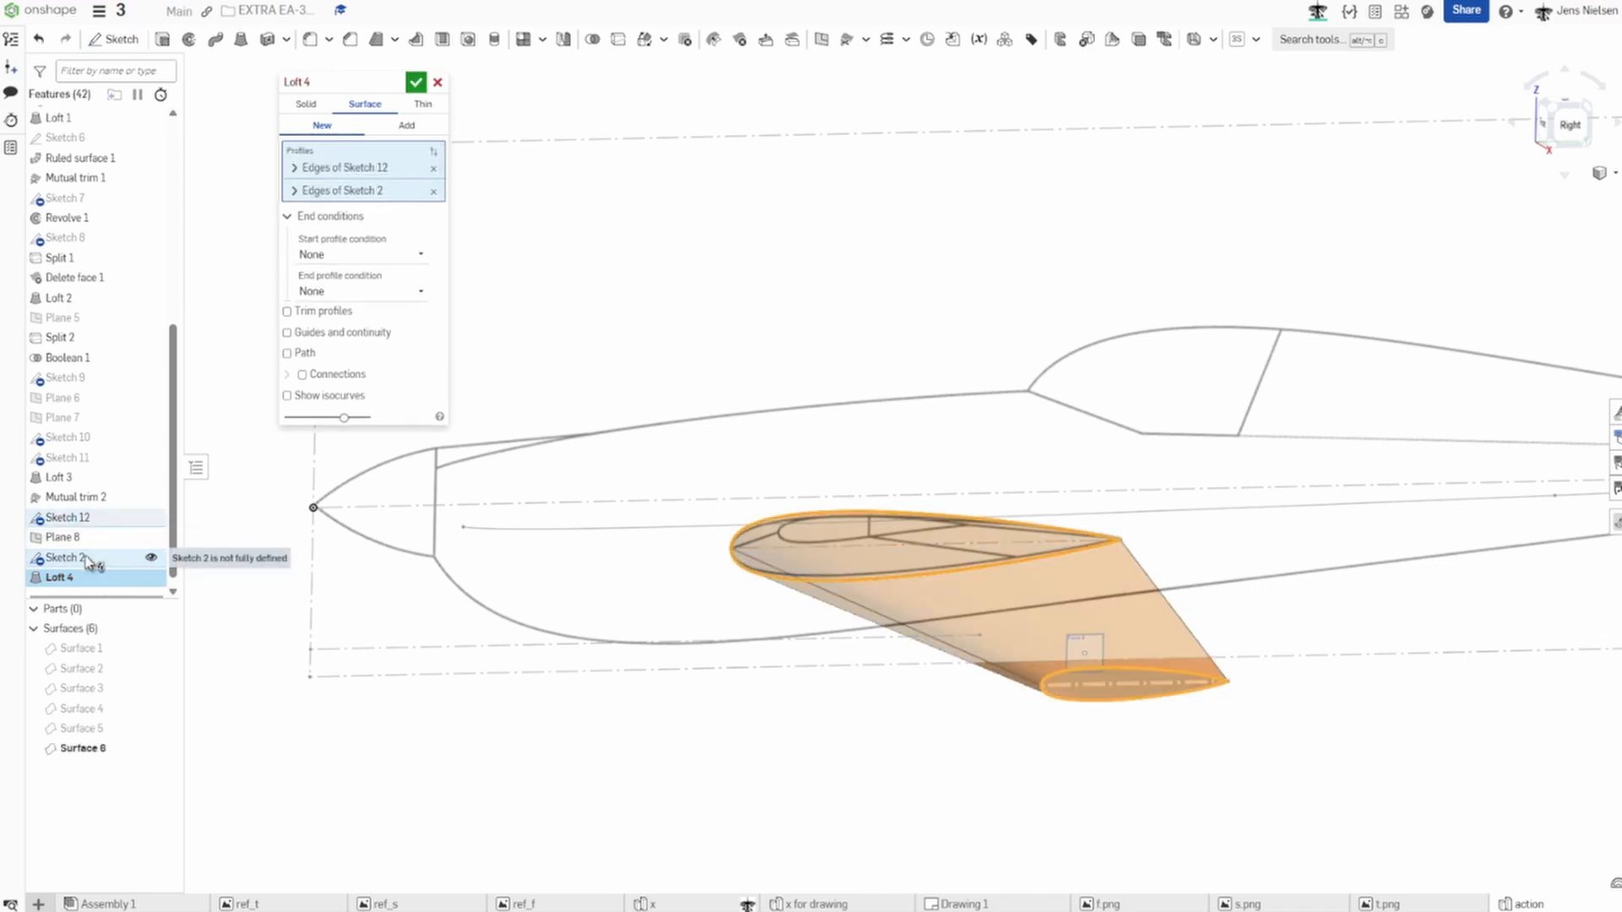
pyautogui.click(416, 82)
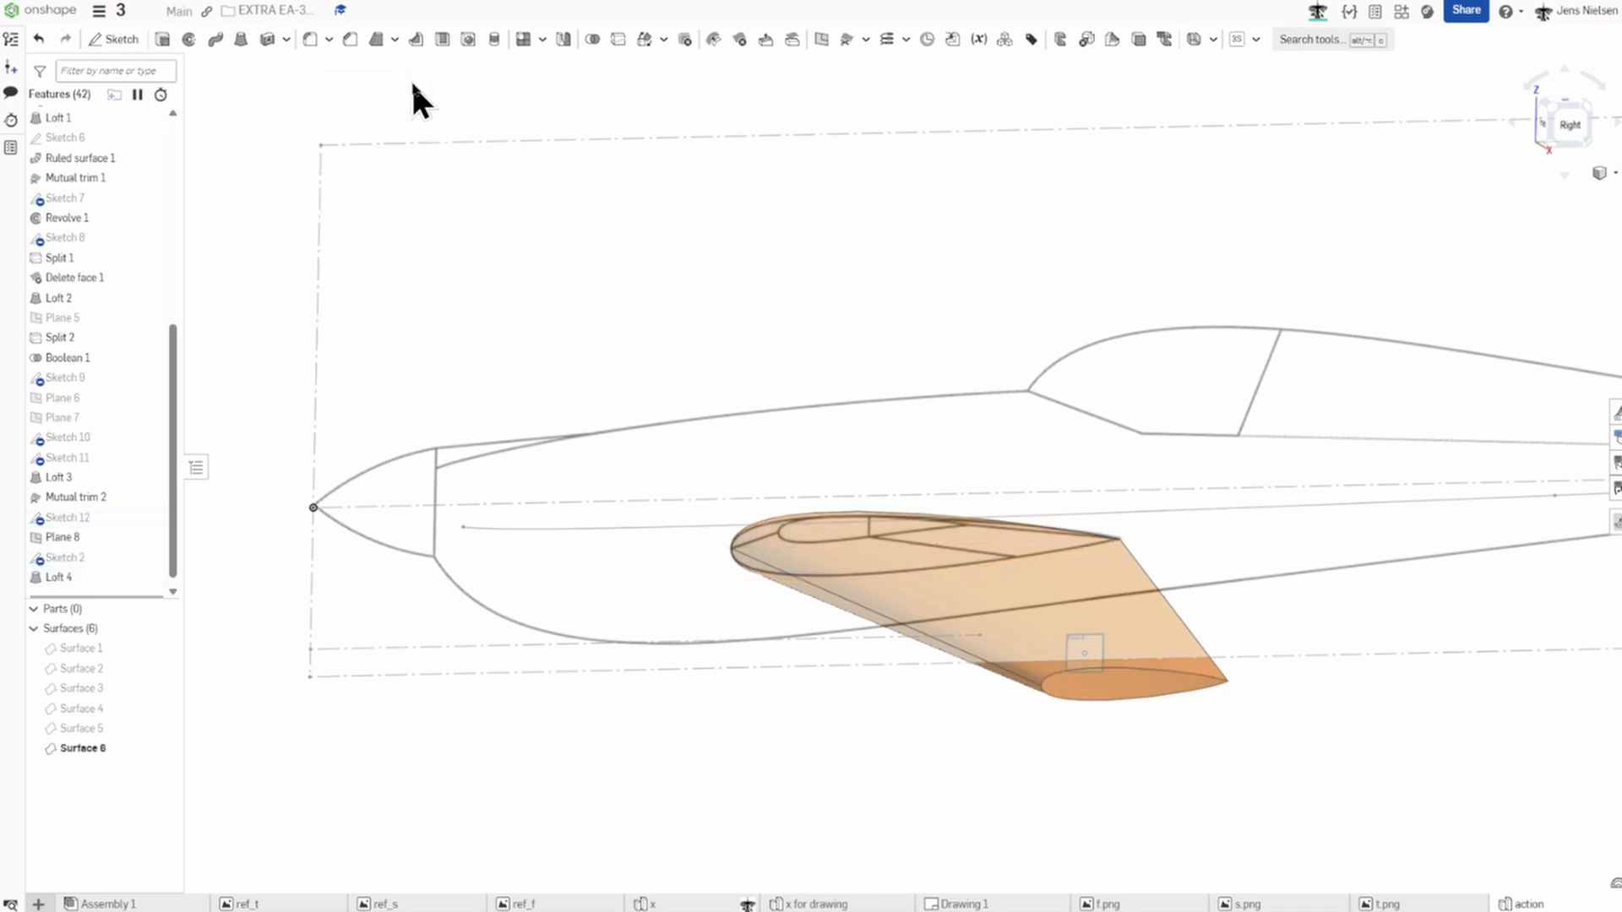
# Start a sketch on the Right plane and view the horizontal tail's airfoil face-on.
pyautogui.scroll(-2, 788, 225)
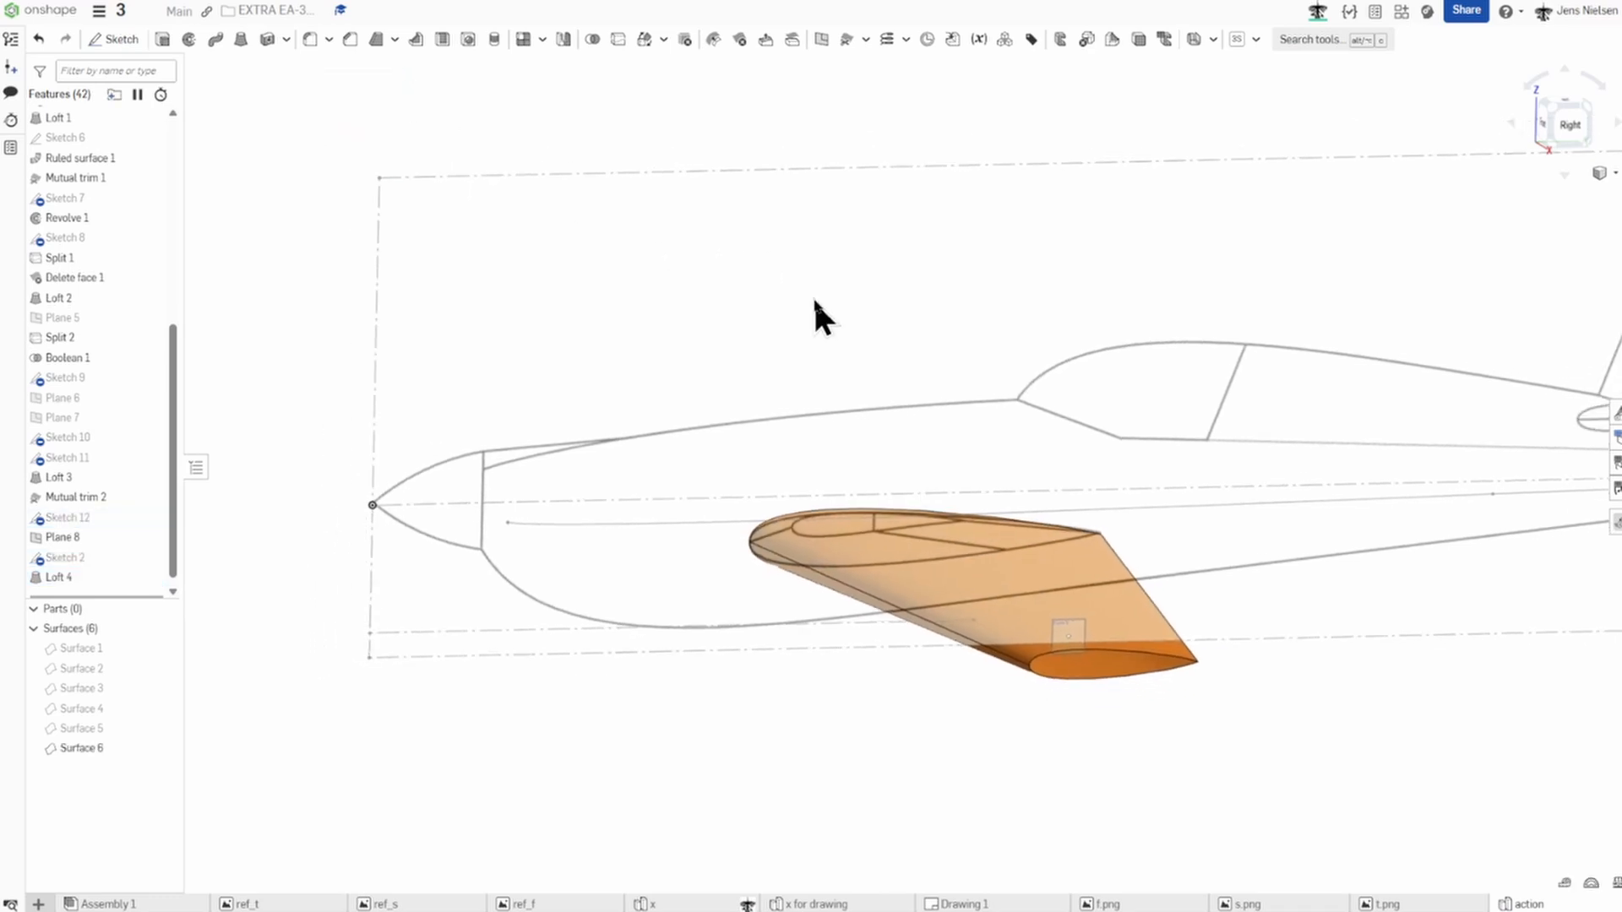
pyautogui.moveTo(814, 301)
pyautogui.mouseDown(button='right')
pyautogui.moveTo(877, 340)
pyautogui.moveTo(1391, 529)
pyautogui.moveTo(1332, 546)
pyautogui.mouseUp(button='right')
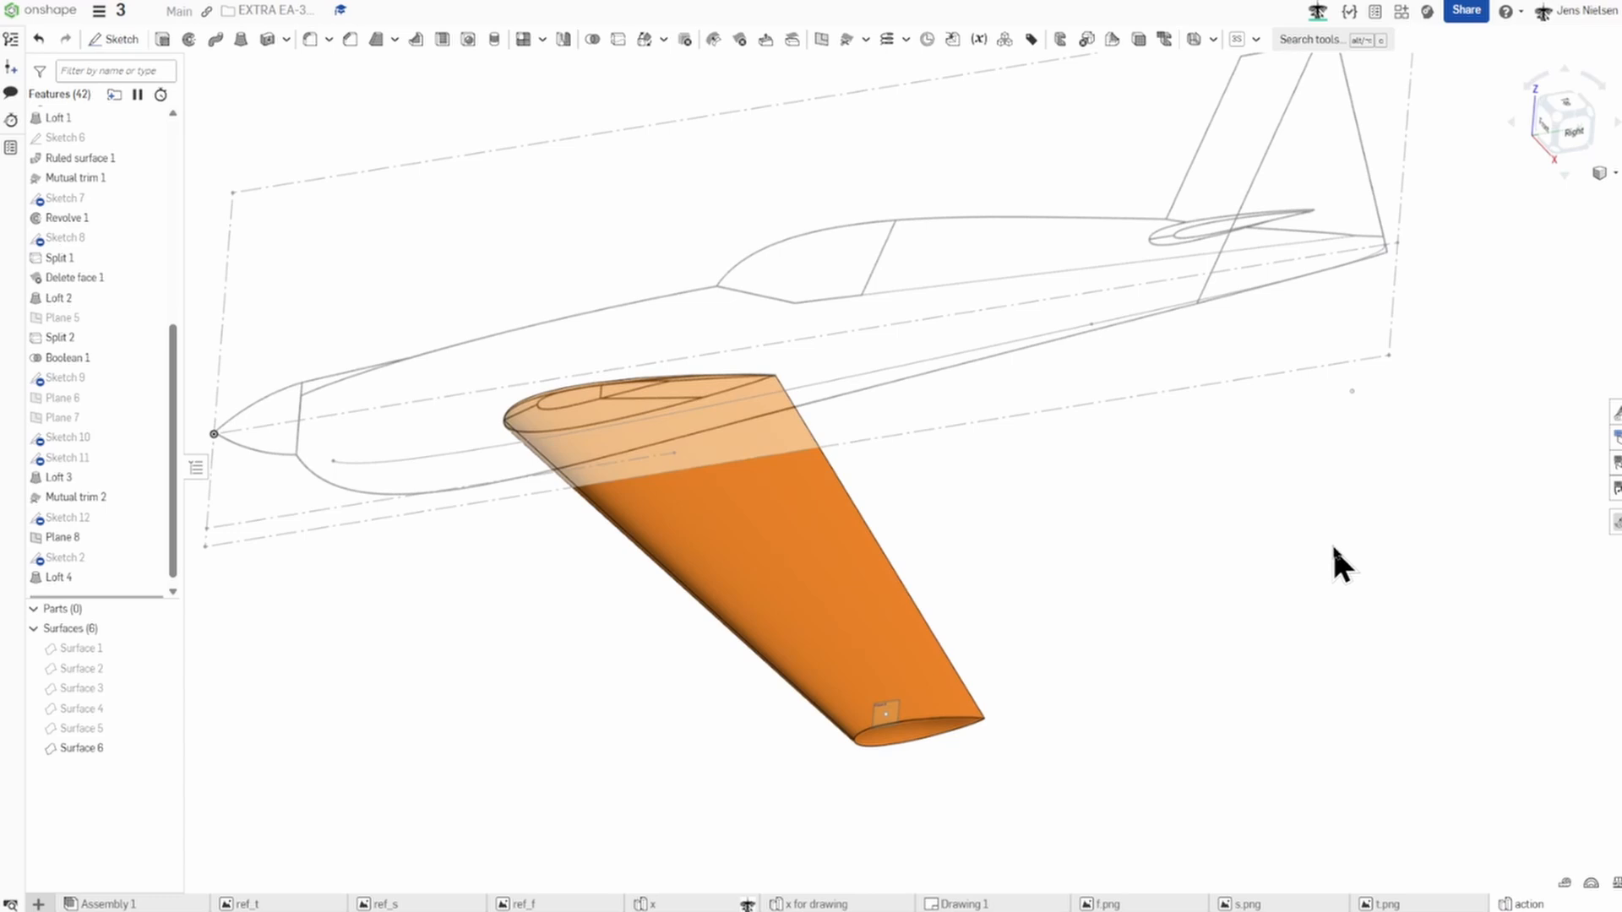
pyautogui.scroll(2, 1332, 544)
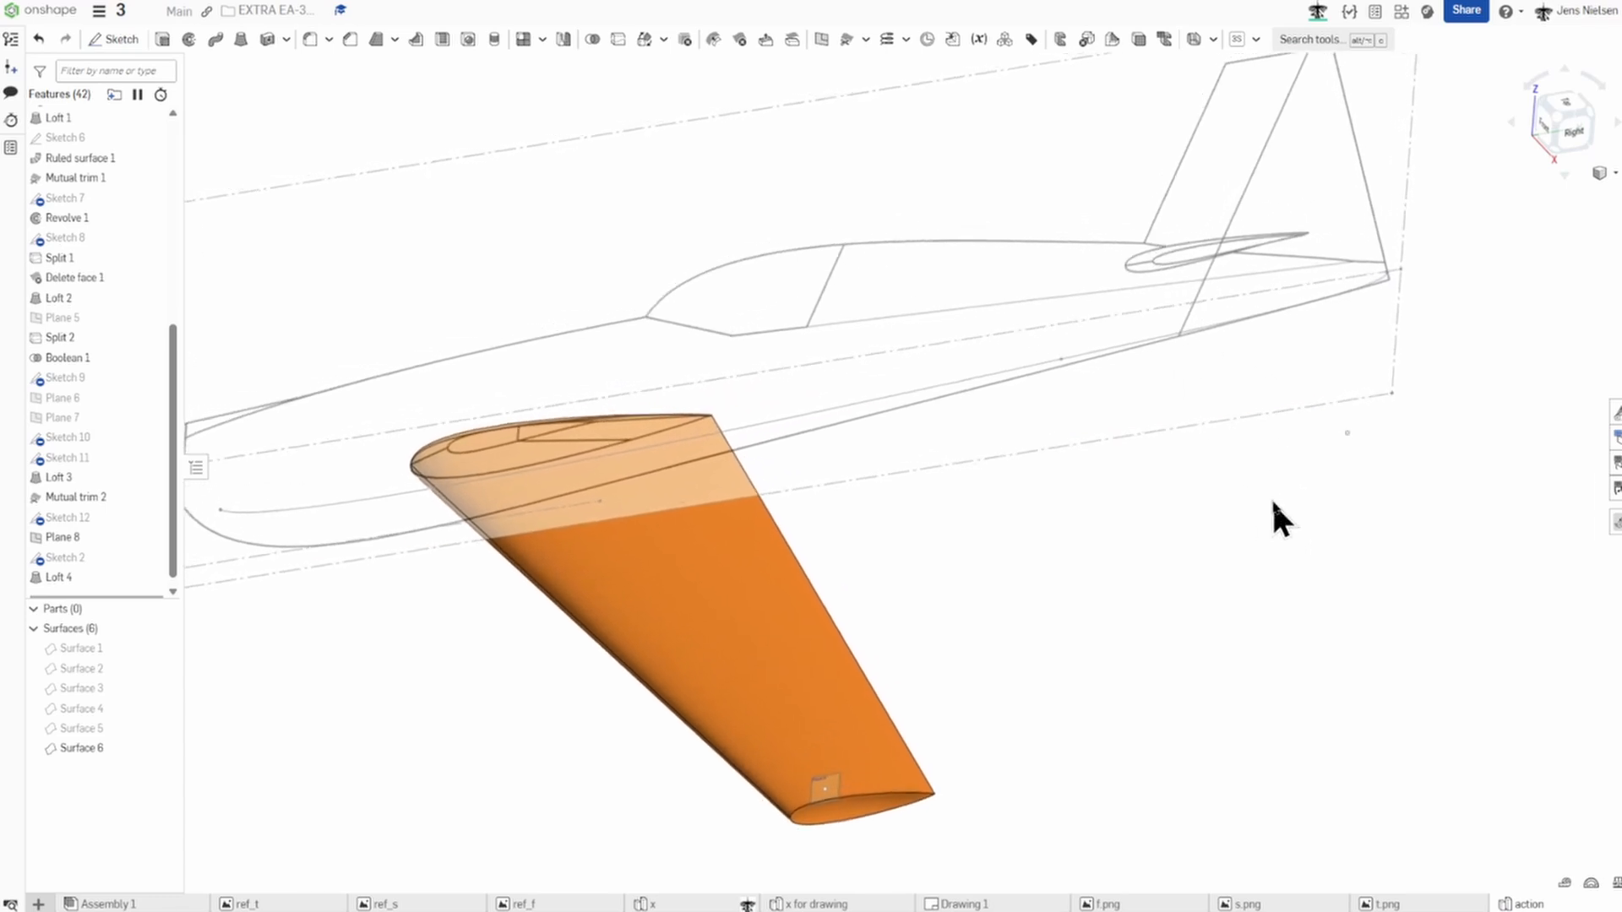
pyautogui.press('s')
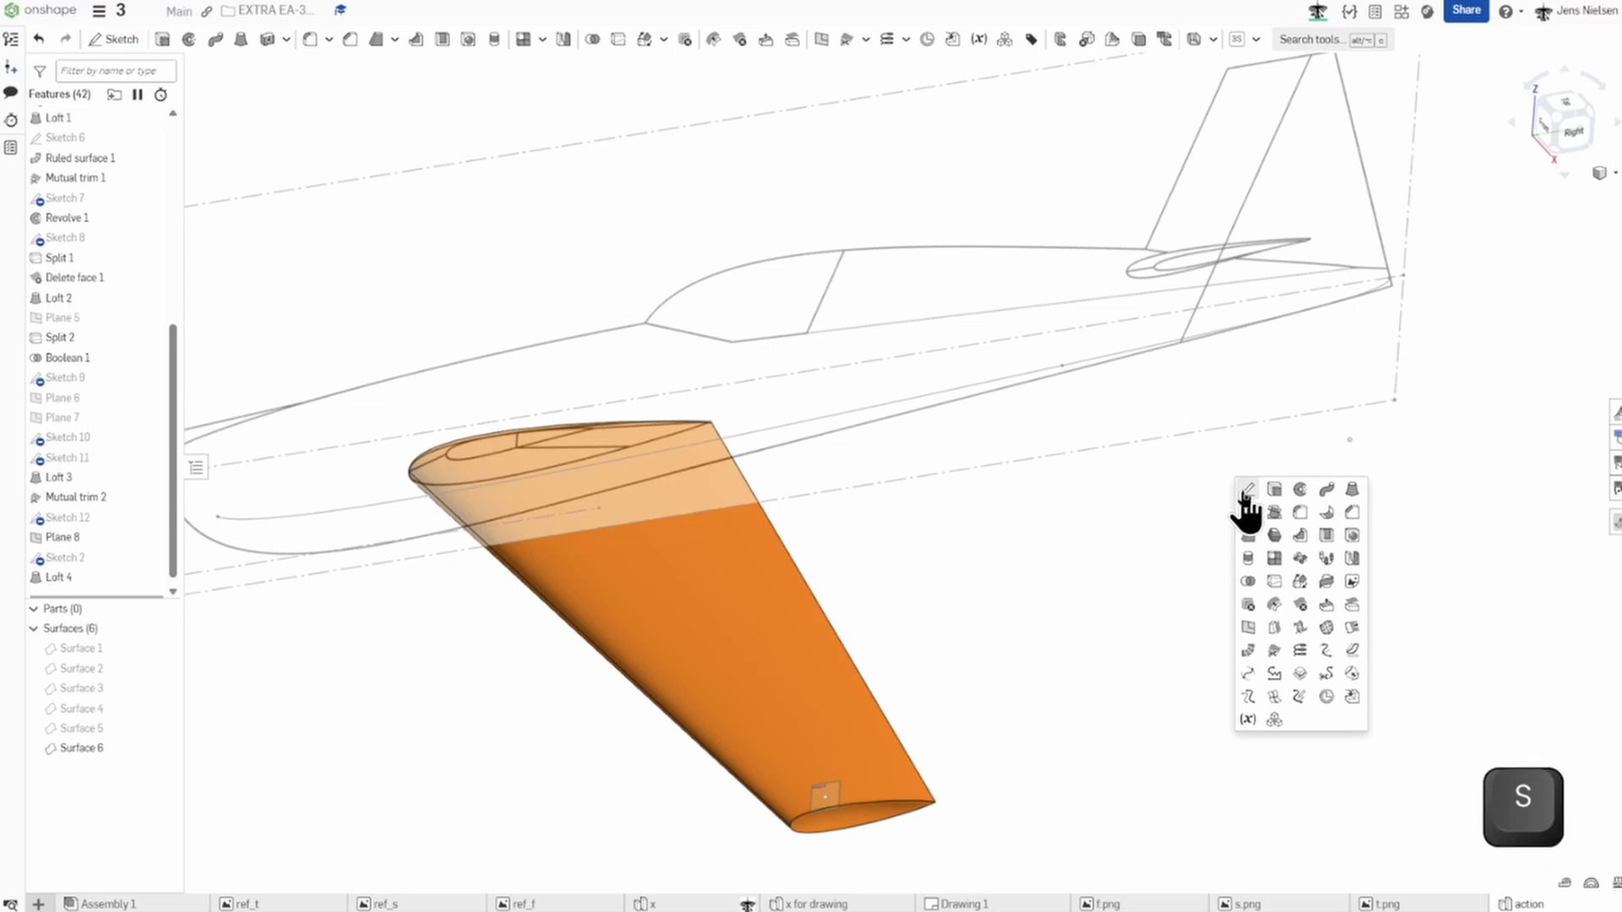
pyautogui.click(1248, 490)
pyautogui.moveTo(175, 383); pyautogui.dragTo(170, 112)
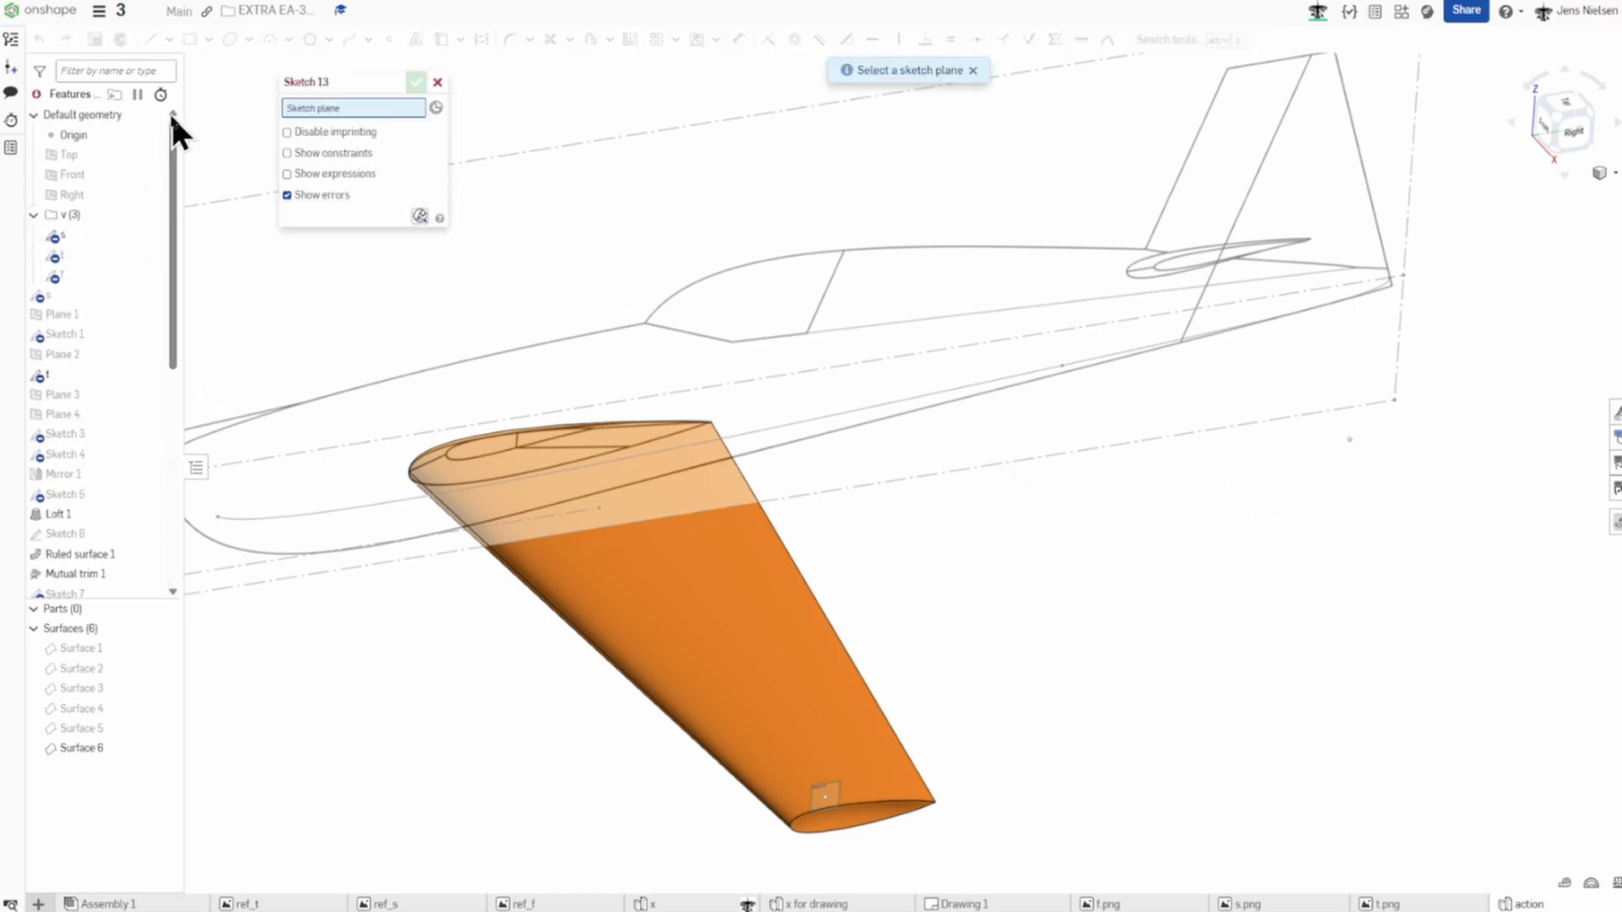
pyautogui.click(104, 193)
pyautogui.press('n')
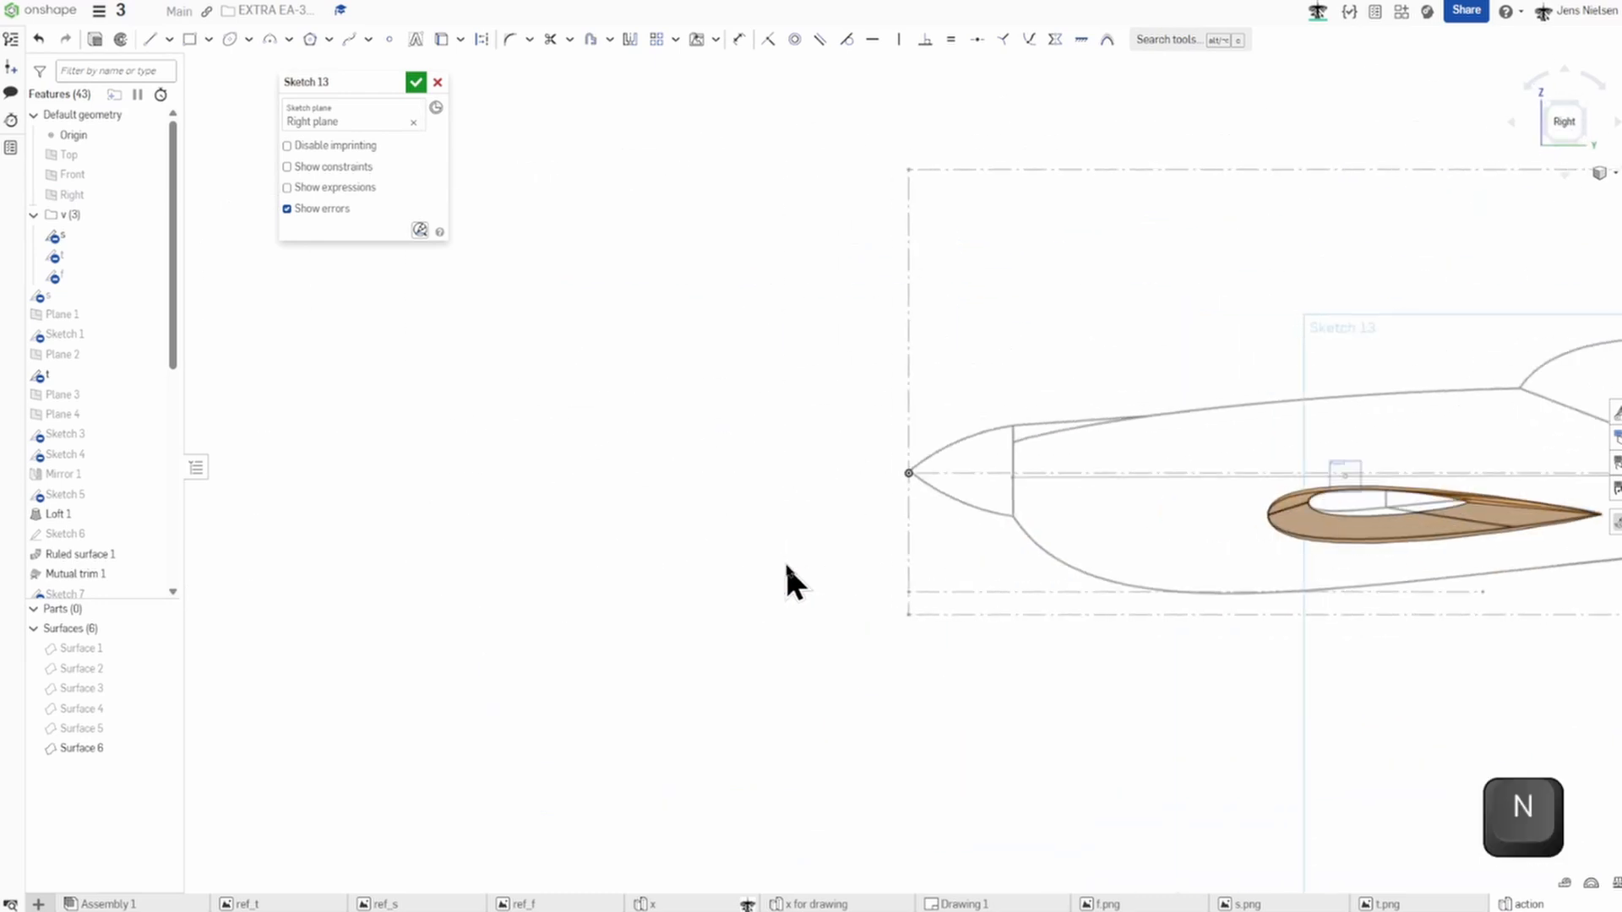
pyautogui.press('f')
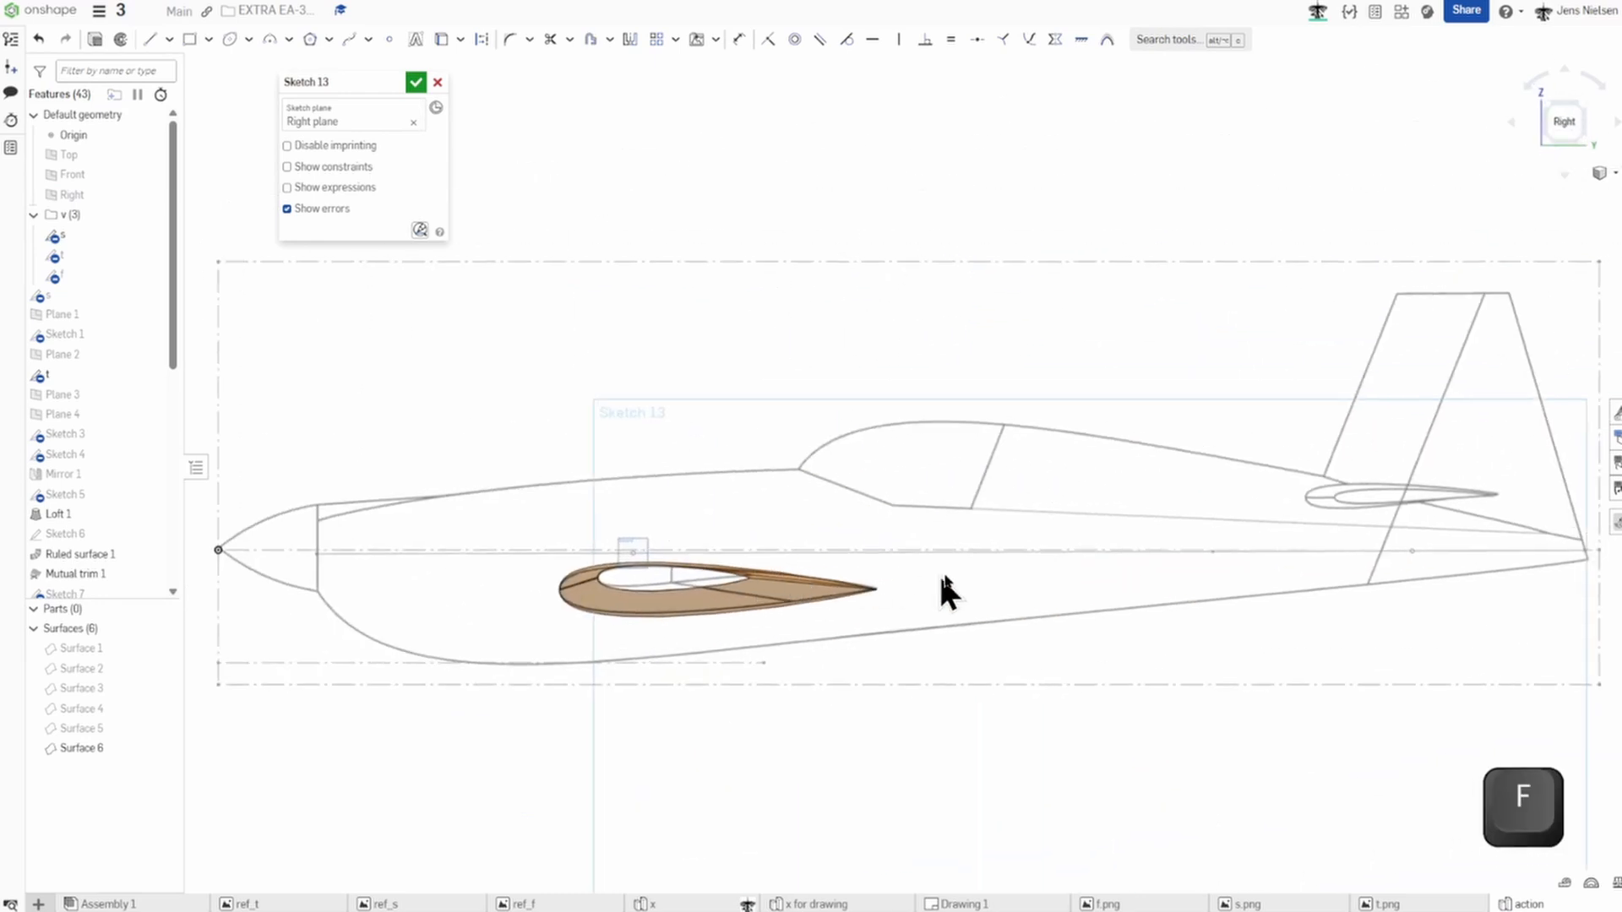
pyautogui.scroll(10, 1000, 586)
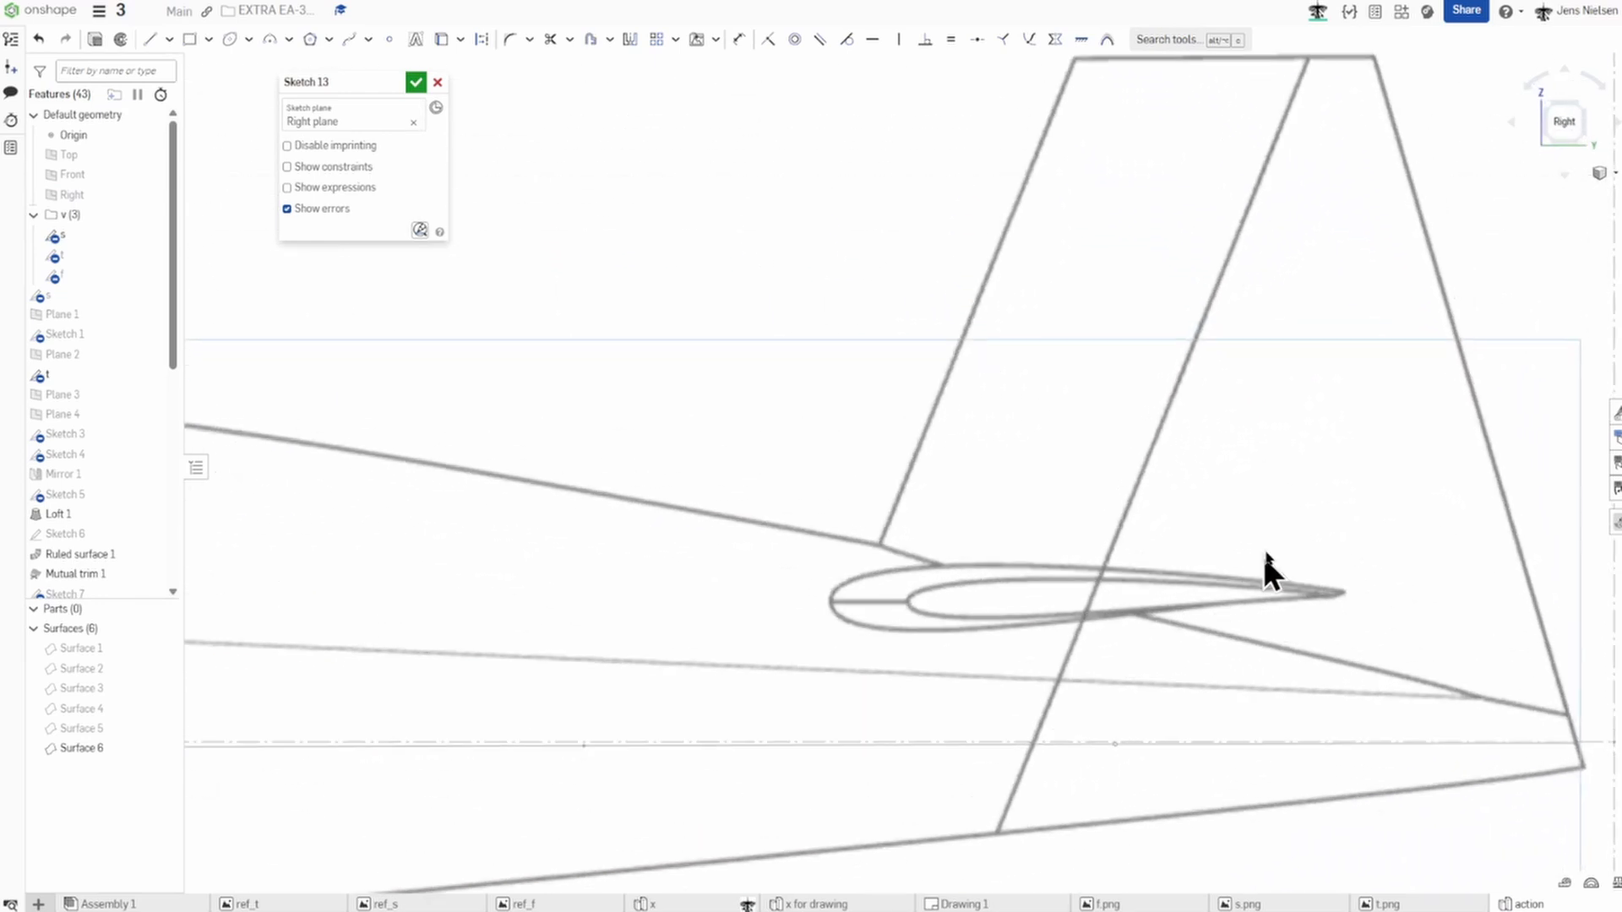
# Draw a two-point spline from the horizontal tail root airfoil's trailing edge to its leading edge and arch its front upward.
pyautogui.press('s')
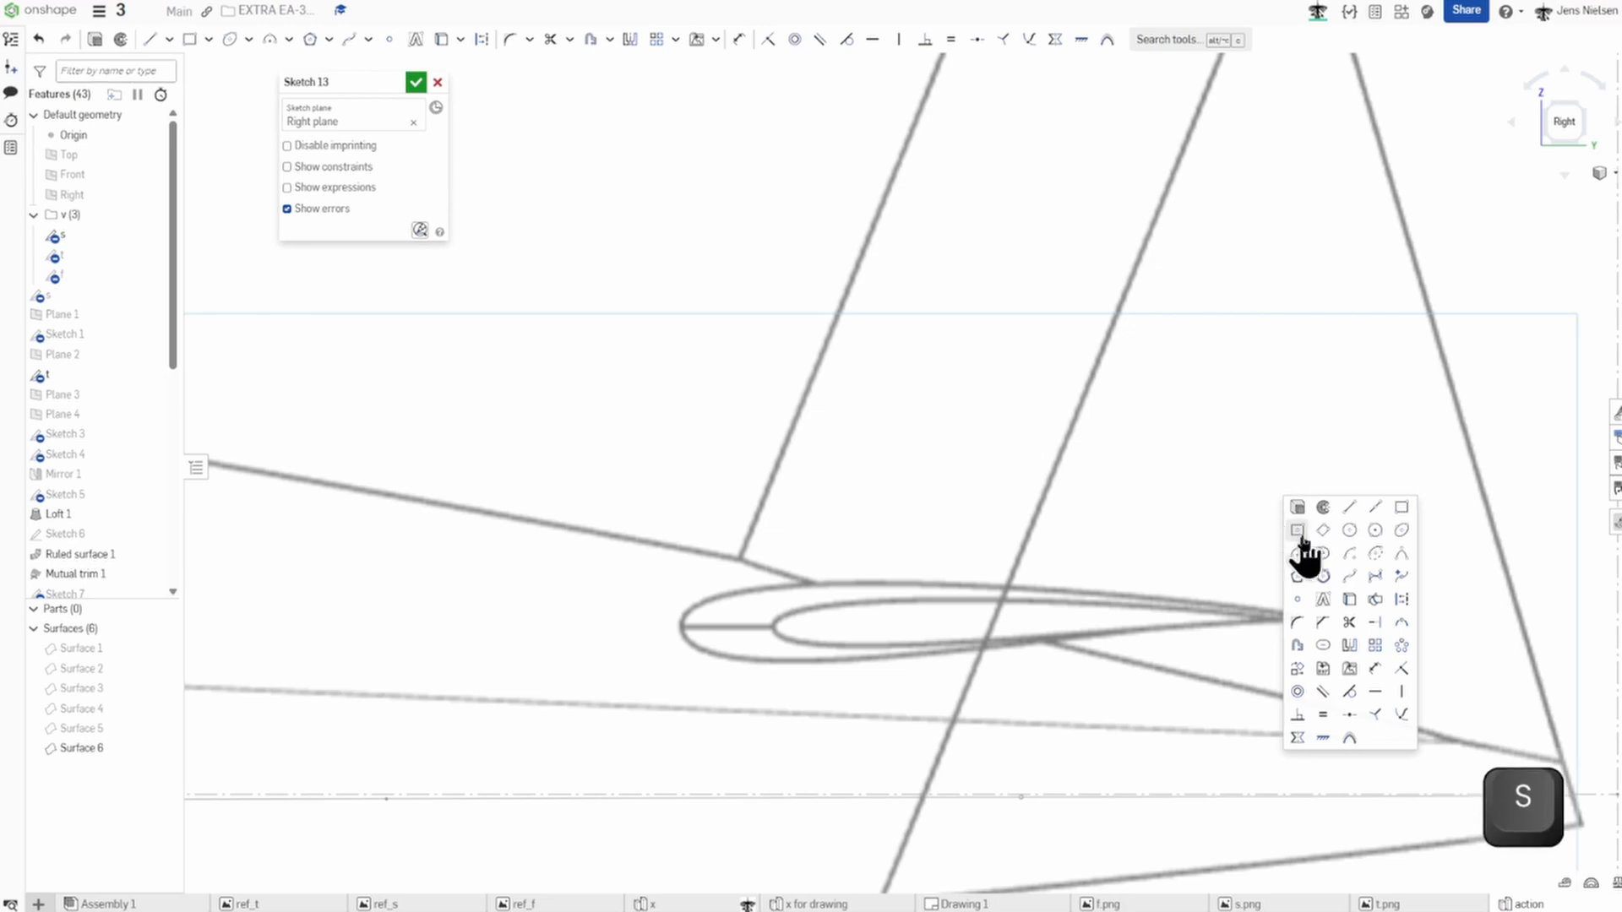
pyautogui.click(1349, 576)
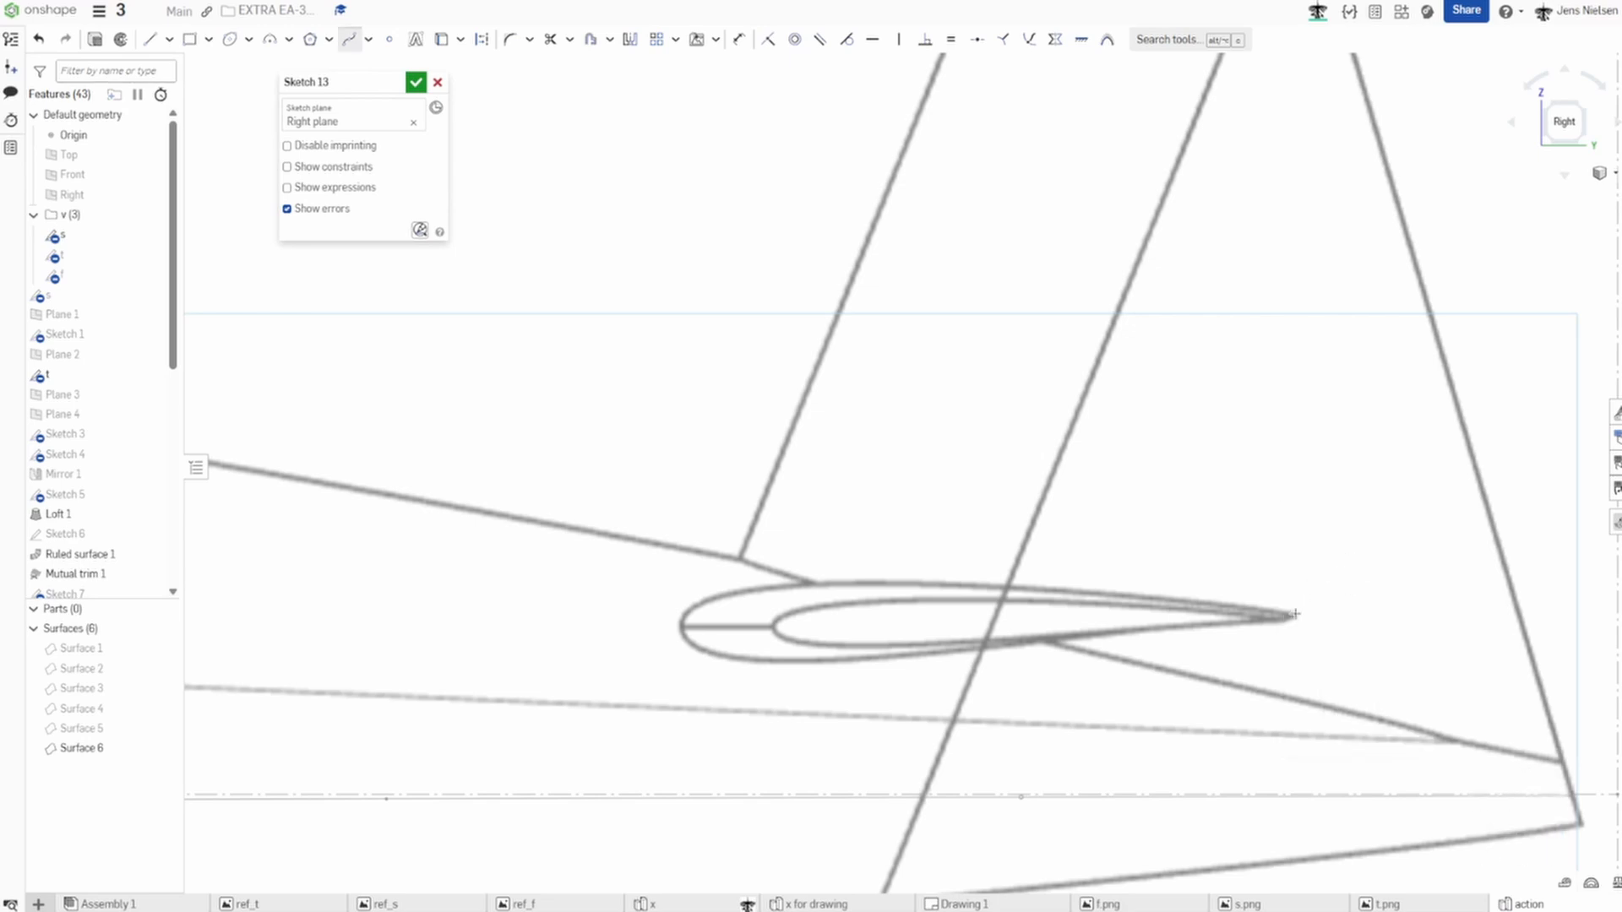
pyautogui.click(1293, 616)
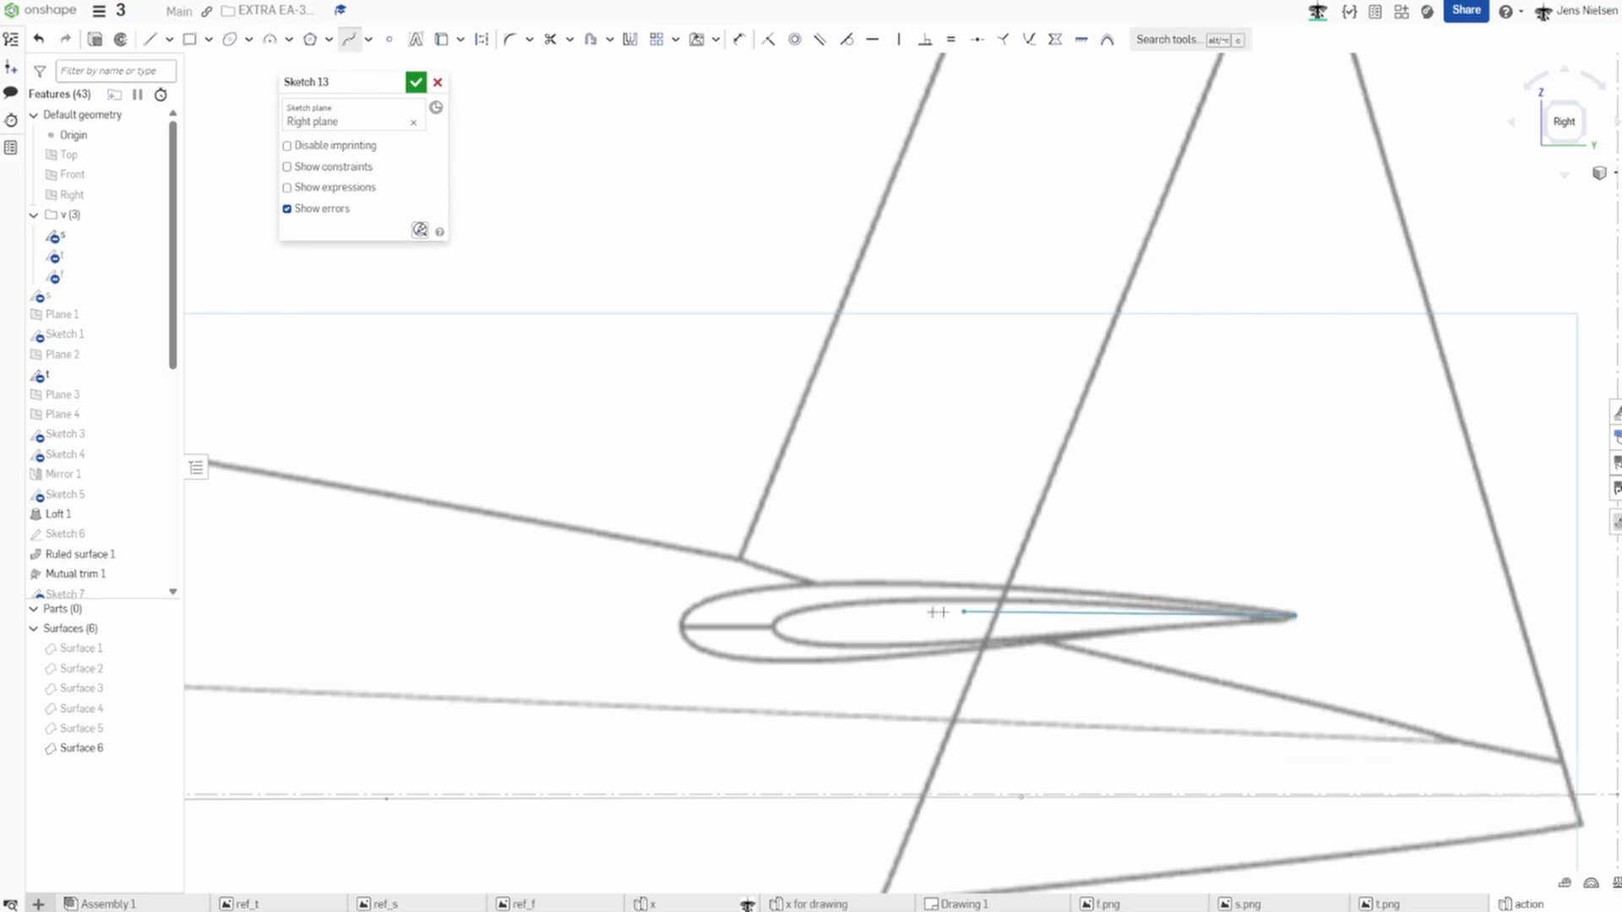
pyautogui.click(683, 626)
pyautogui.press('Escape')
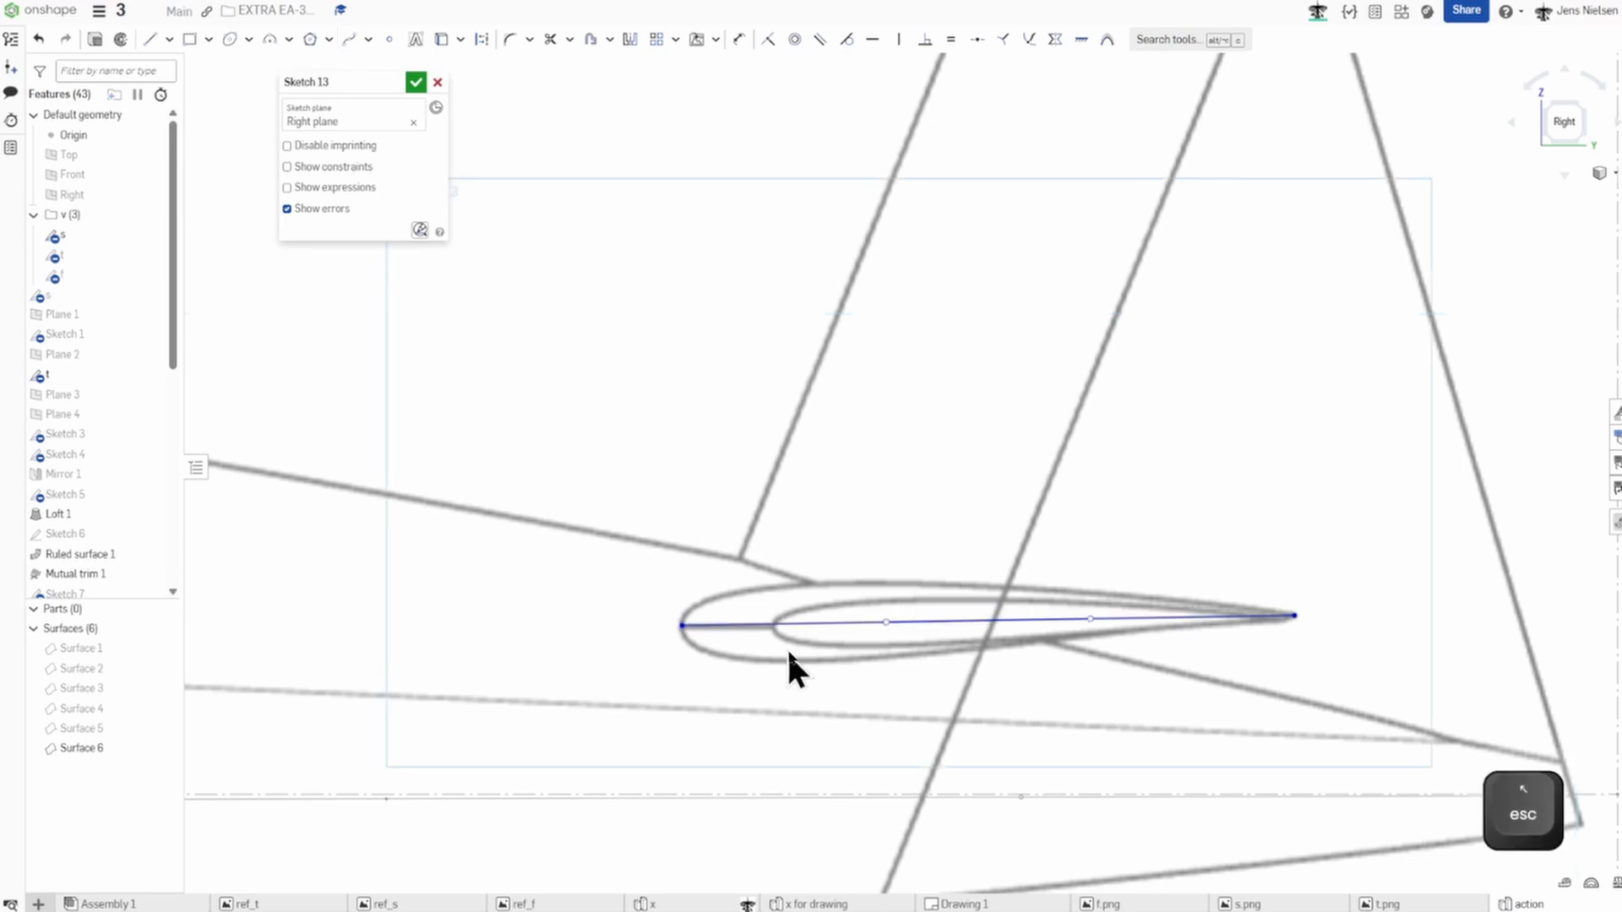
pyautogui.moveTo(885, 622); pyautogui.dragTo(701, 492)
# Draw a construction line about 974 mm long between the tail root spline's two endpoints.
pyautogui.press('l')
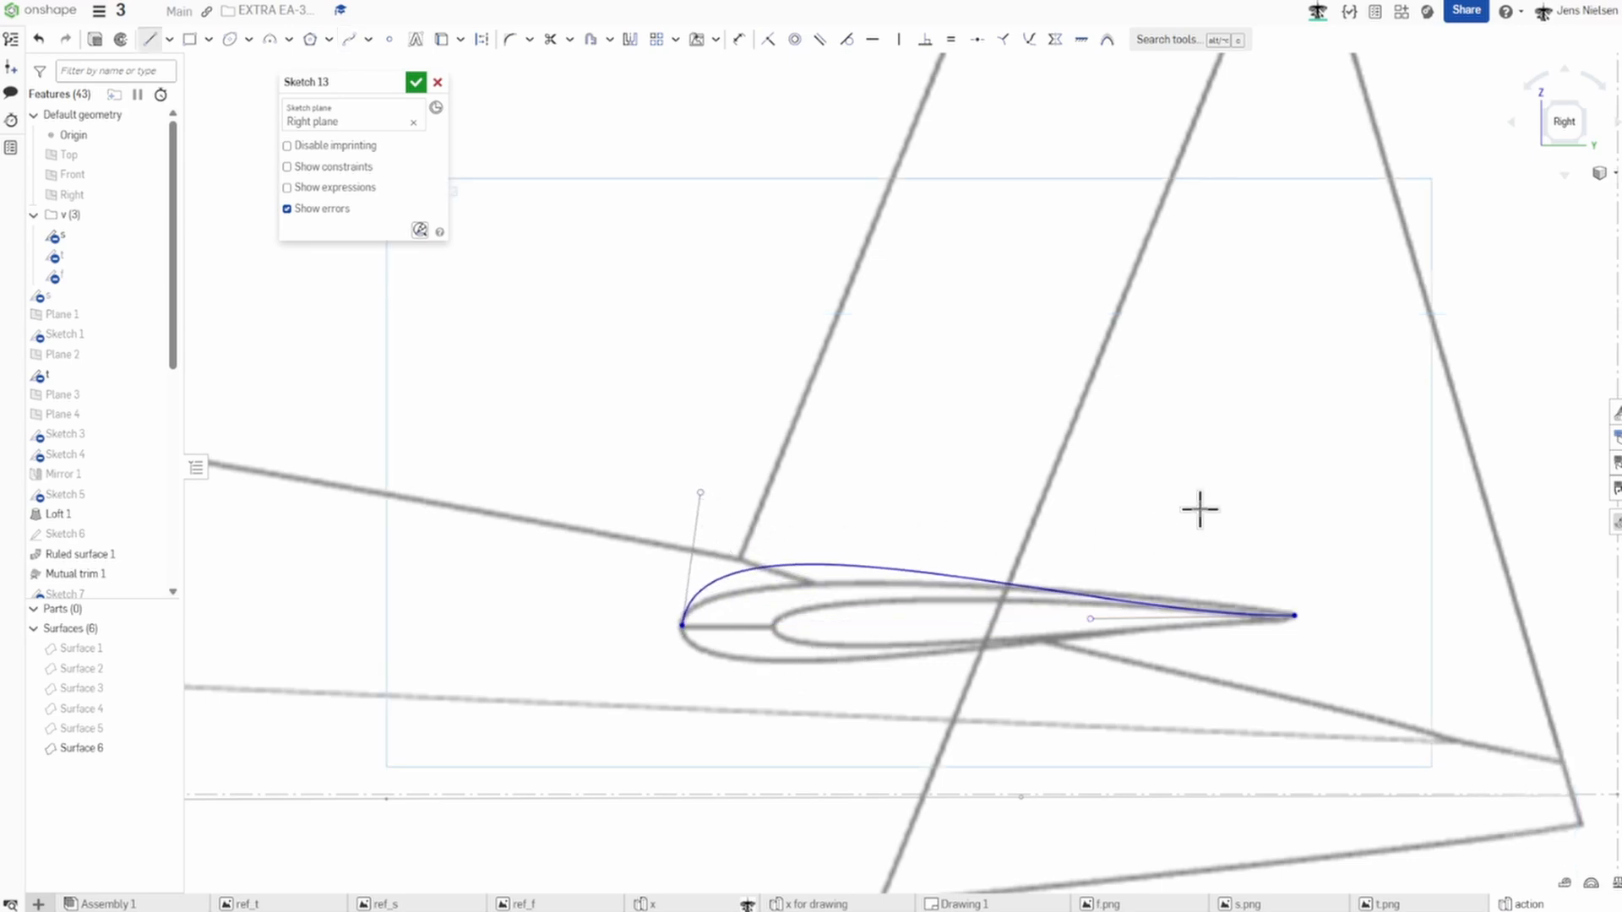
pyautogui.press('q')
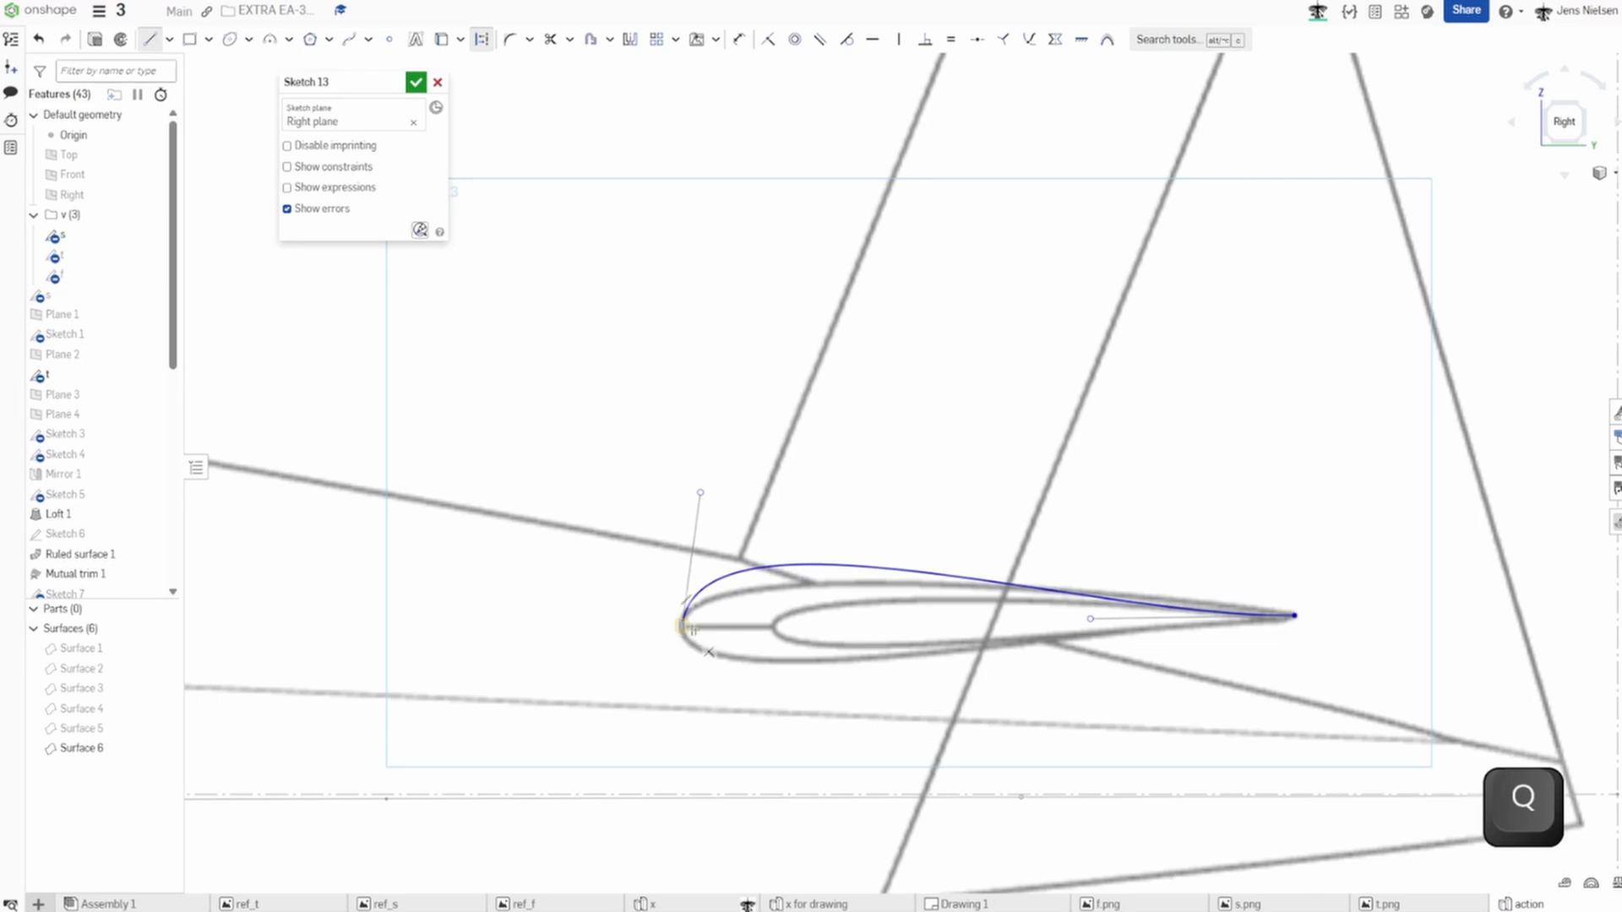
pyautogui.click(683, 626)
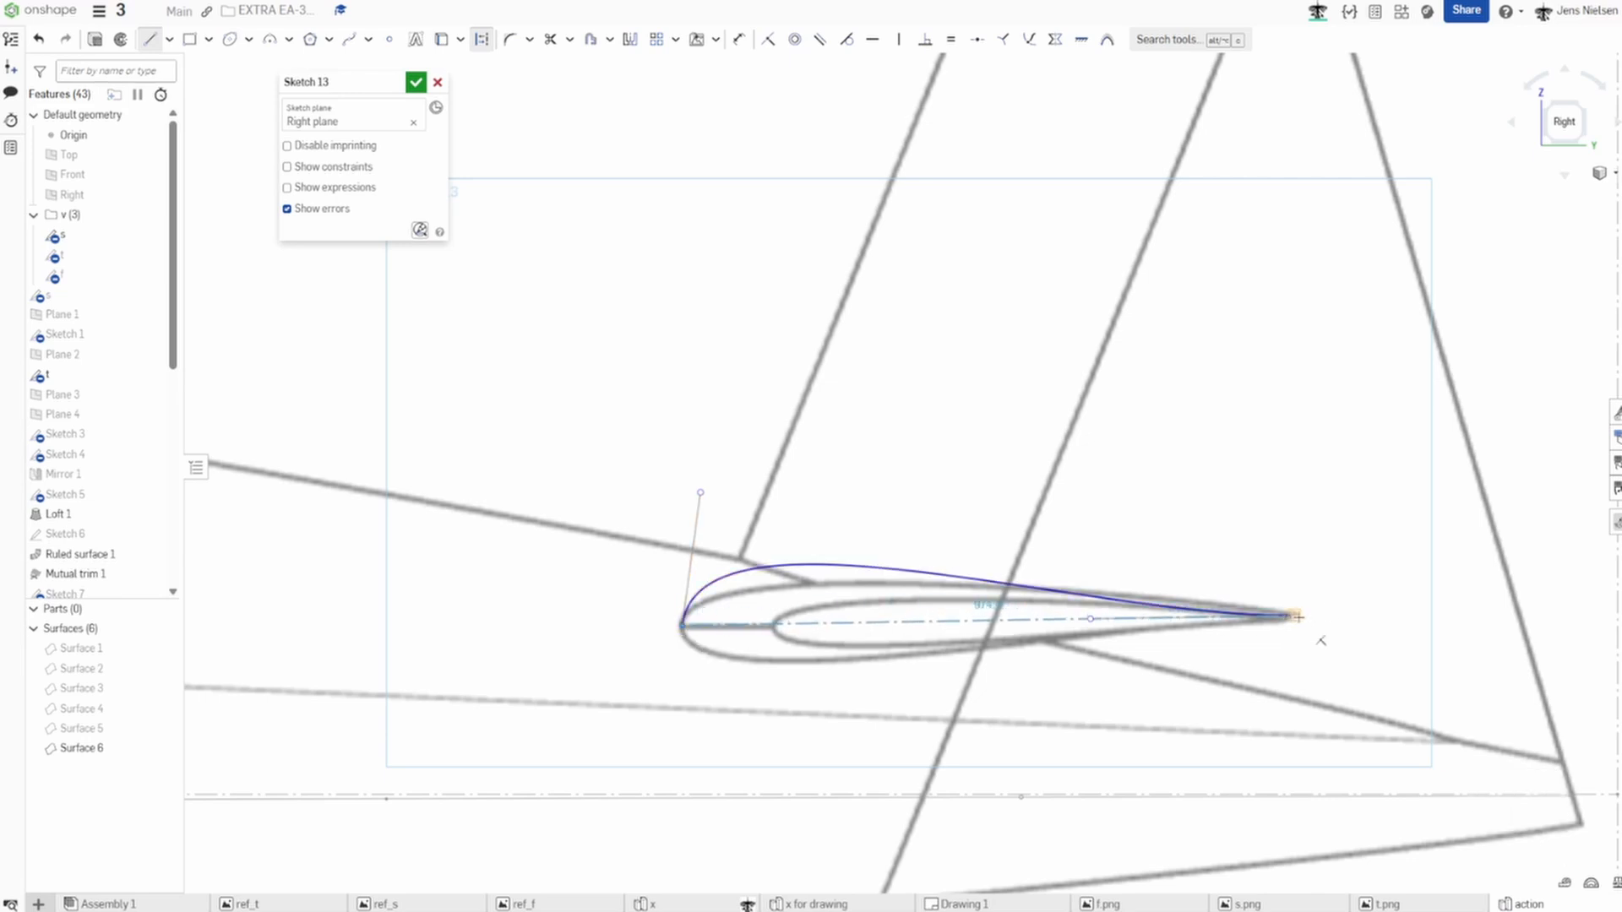
pyautogui.click(1295, 617)
pyautogui.press('Escape')
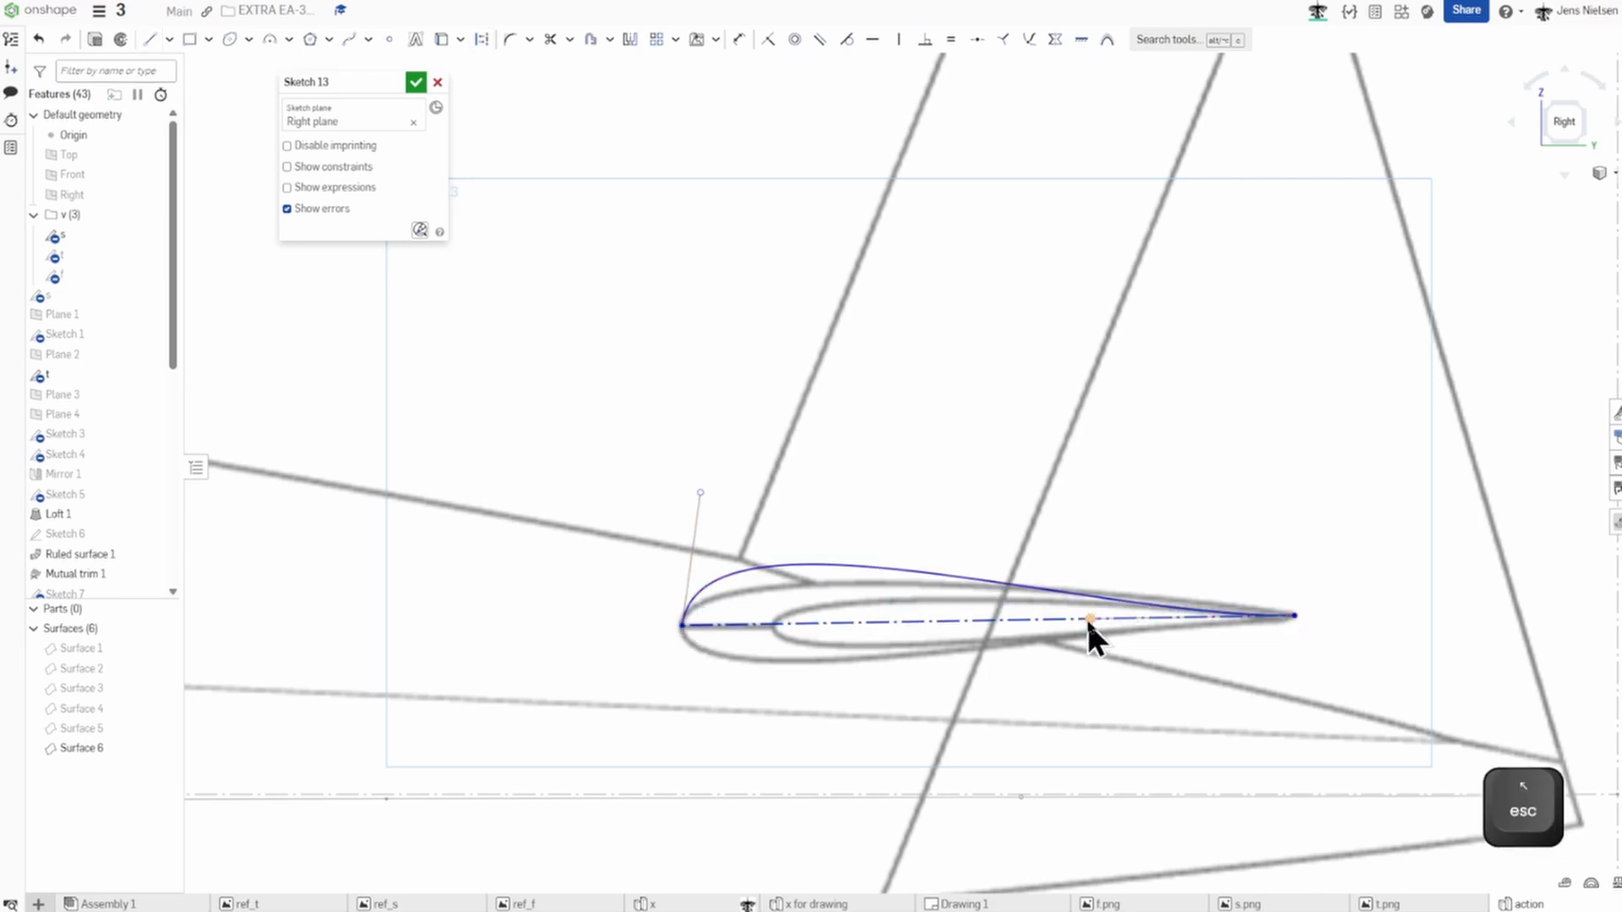
# Raise the tail root spline's rear handle, shorten its front handle and make the front handle vertical.
pyautogui.moveTo(1089, 617); pyautogui.dragTo(1174, 585)
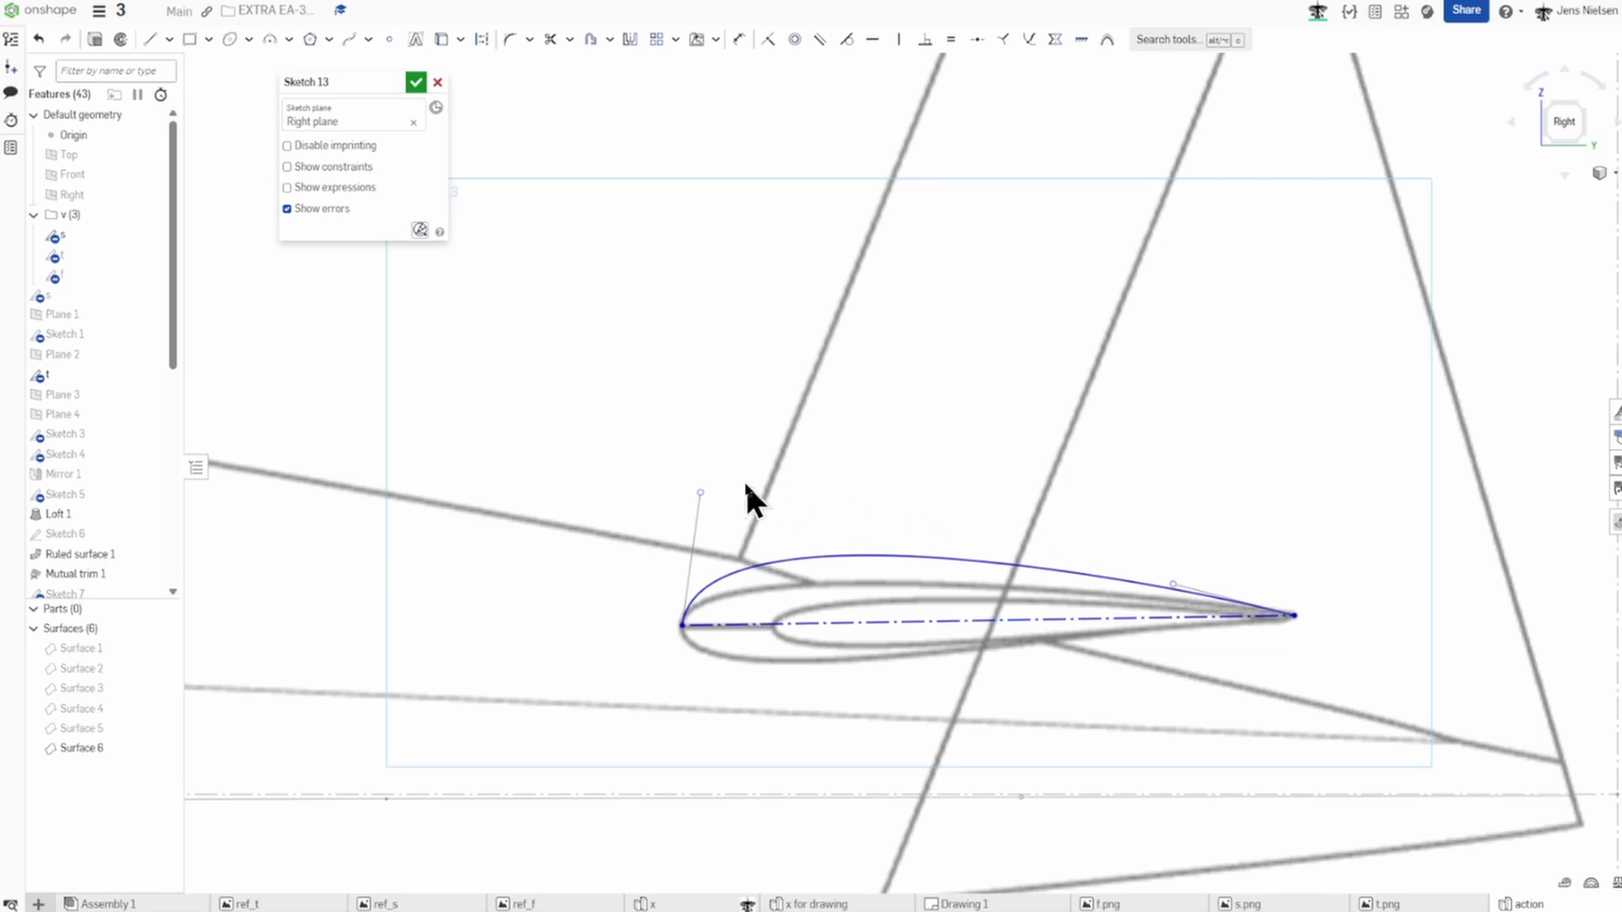
pyautogui.moveTo(701, 494); pyautogui.dragTo(692, 564)
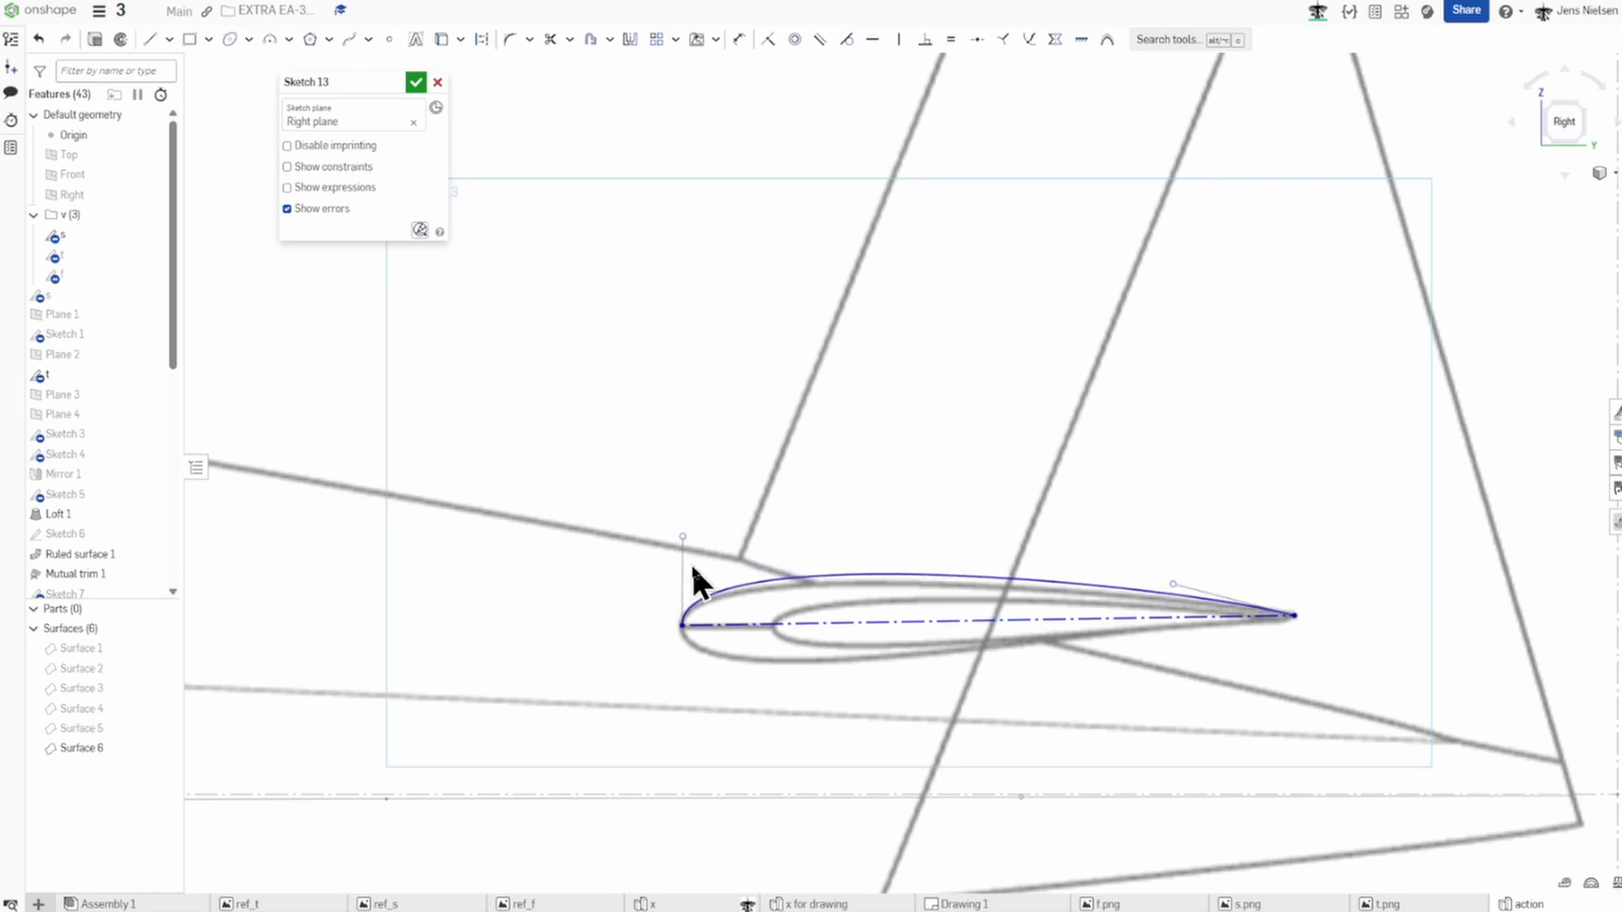
pyautogui.press('v')
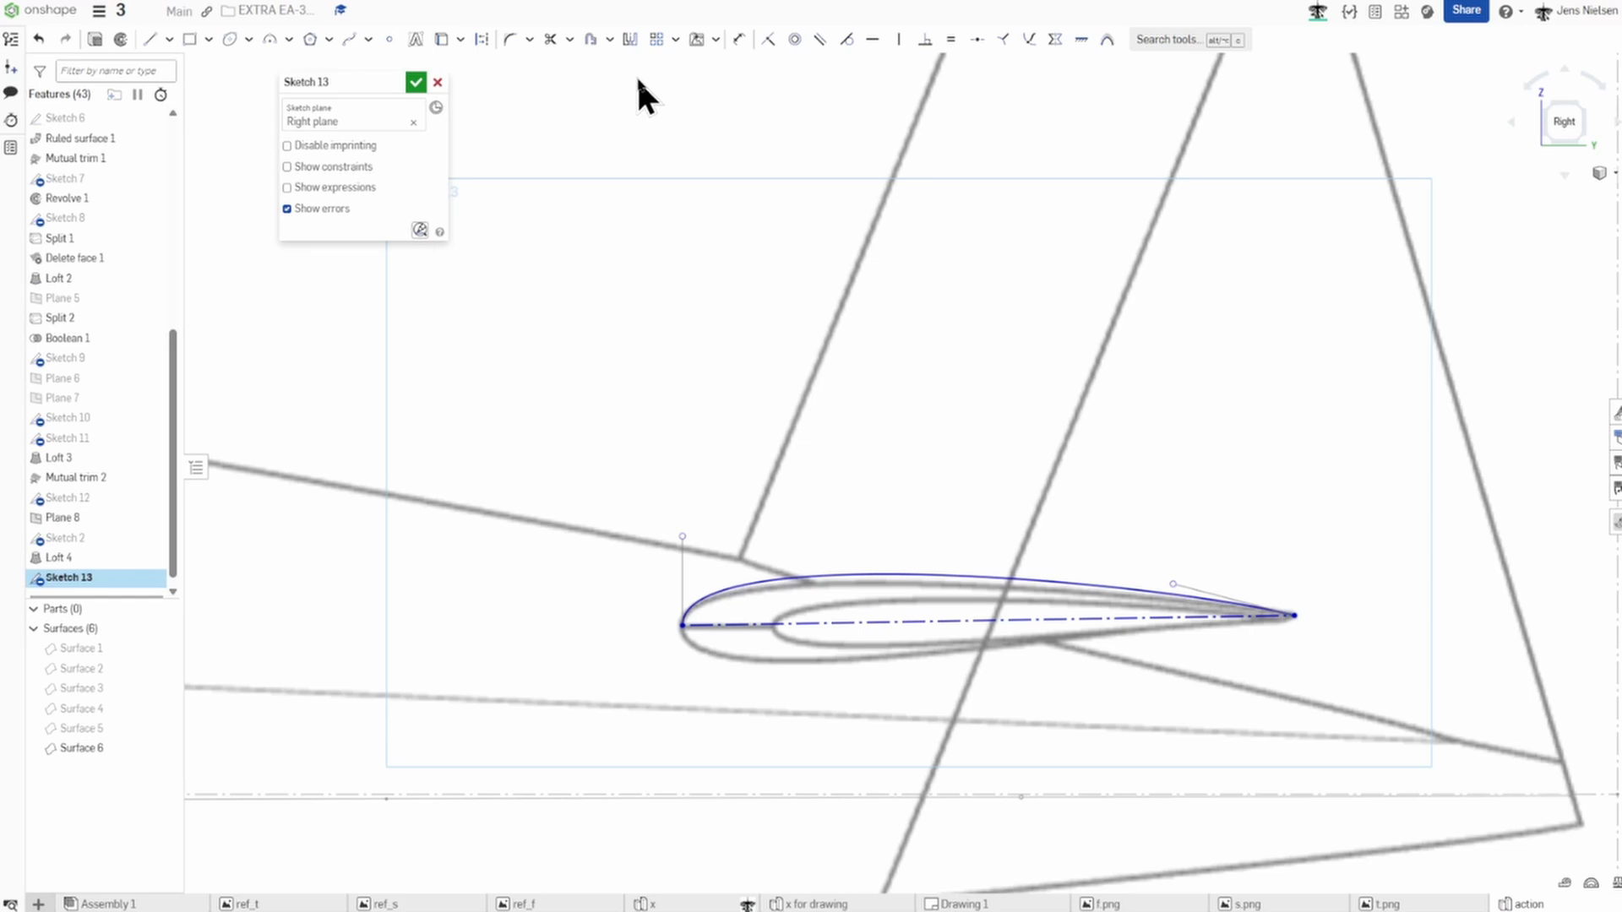
# Mirror the tail root spline about its construction line and finish the sketch.
pyautogui.click(632, 42)
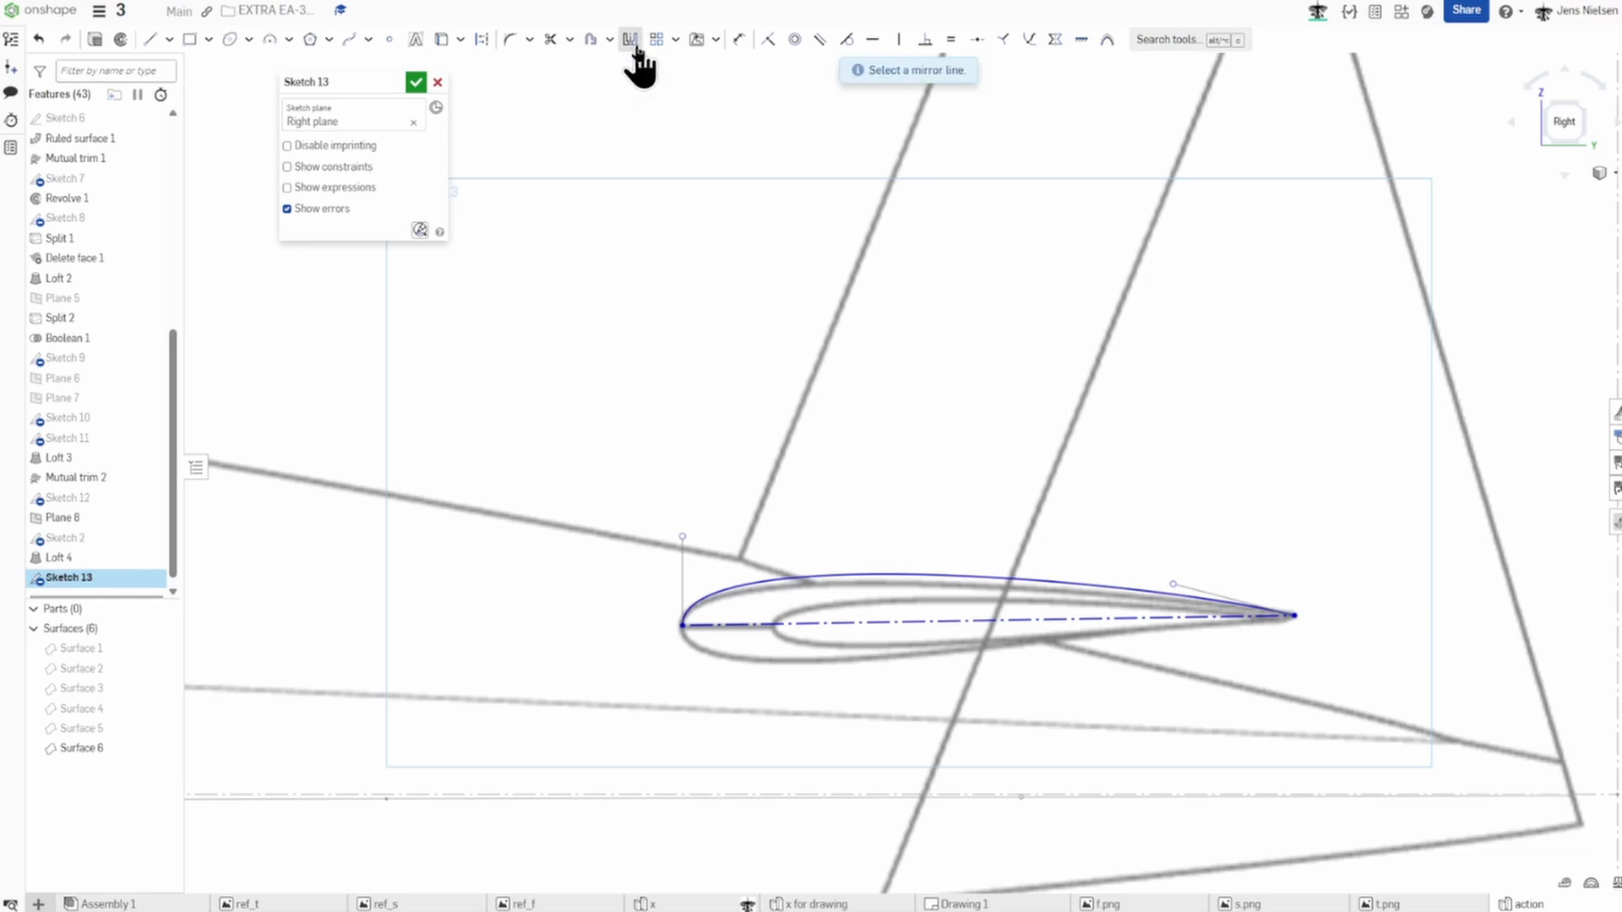
pyautogui.click(896, 625)
pyautogui.click(908, 577)
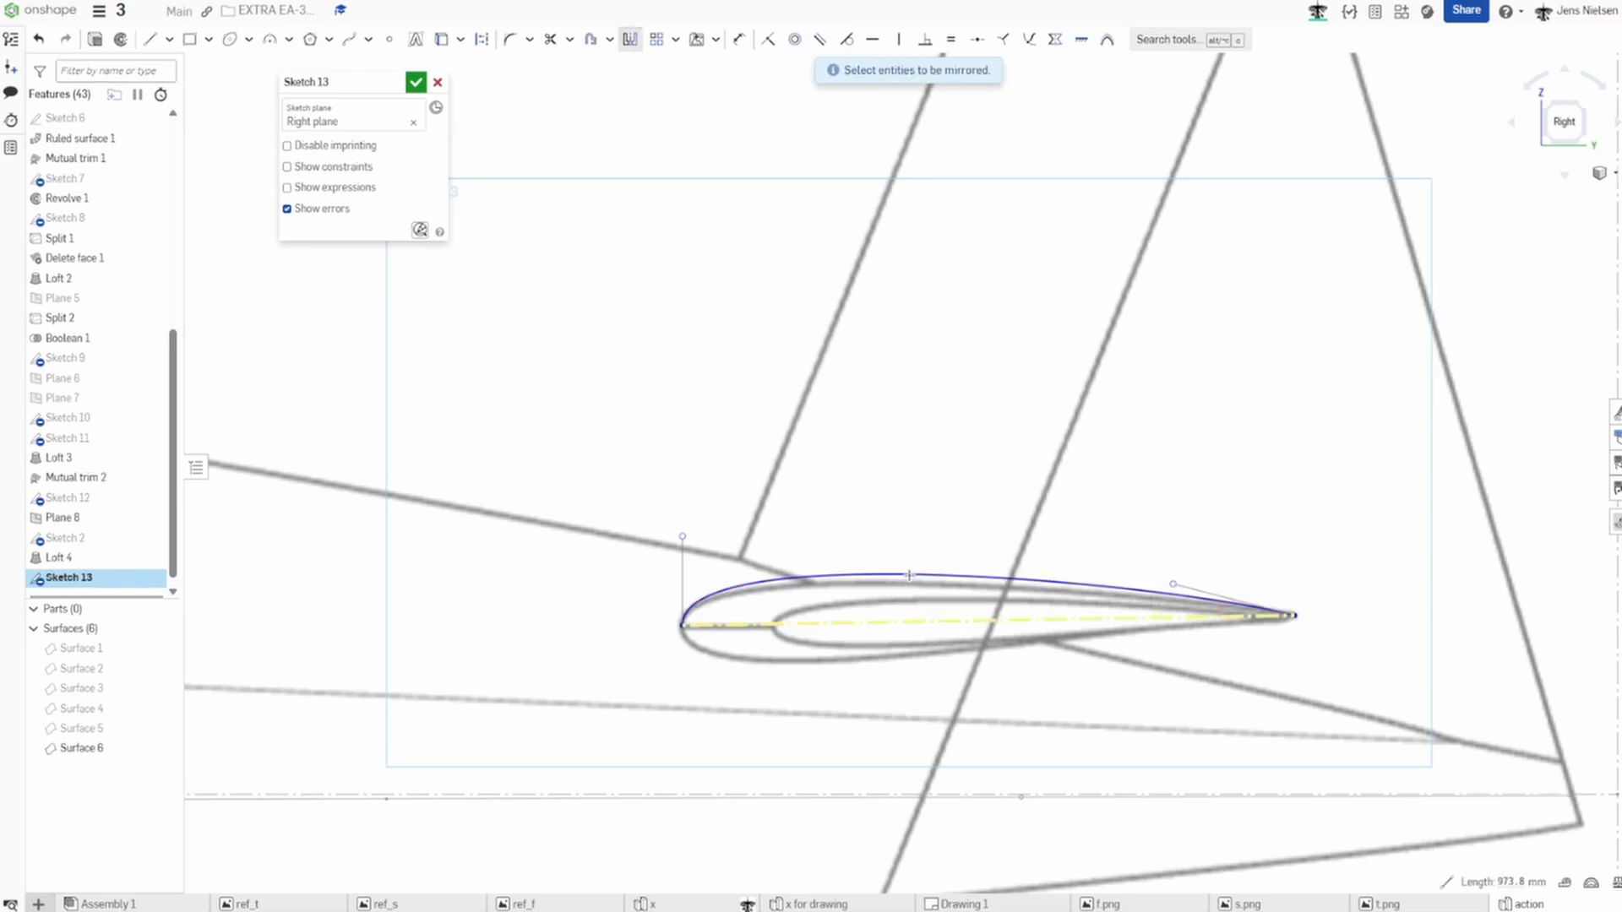
pyautogui.click(416, 83)
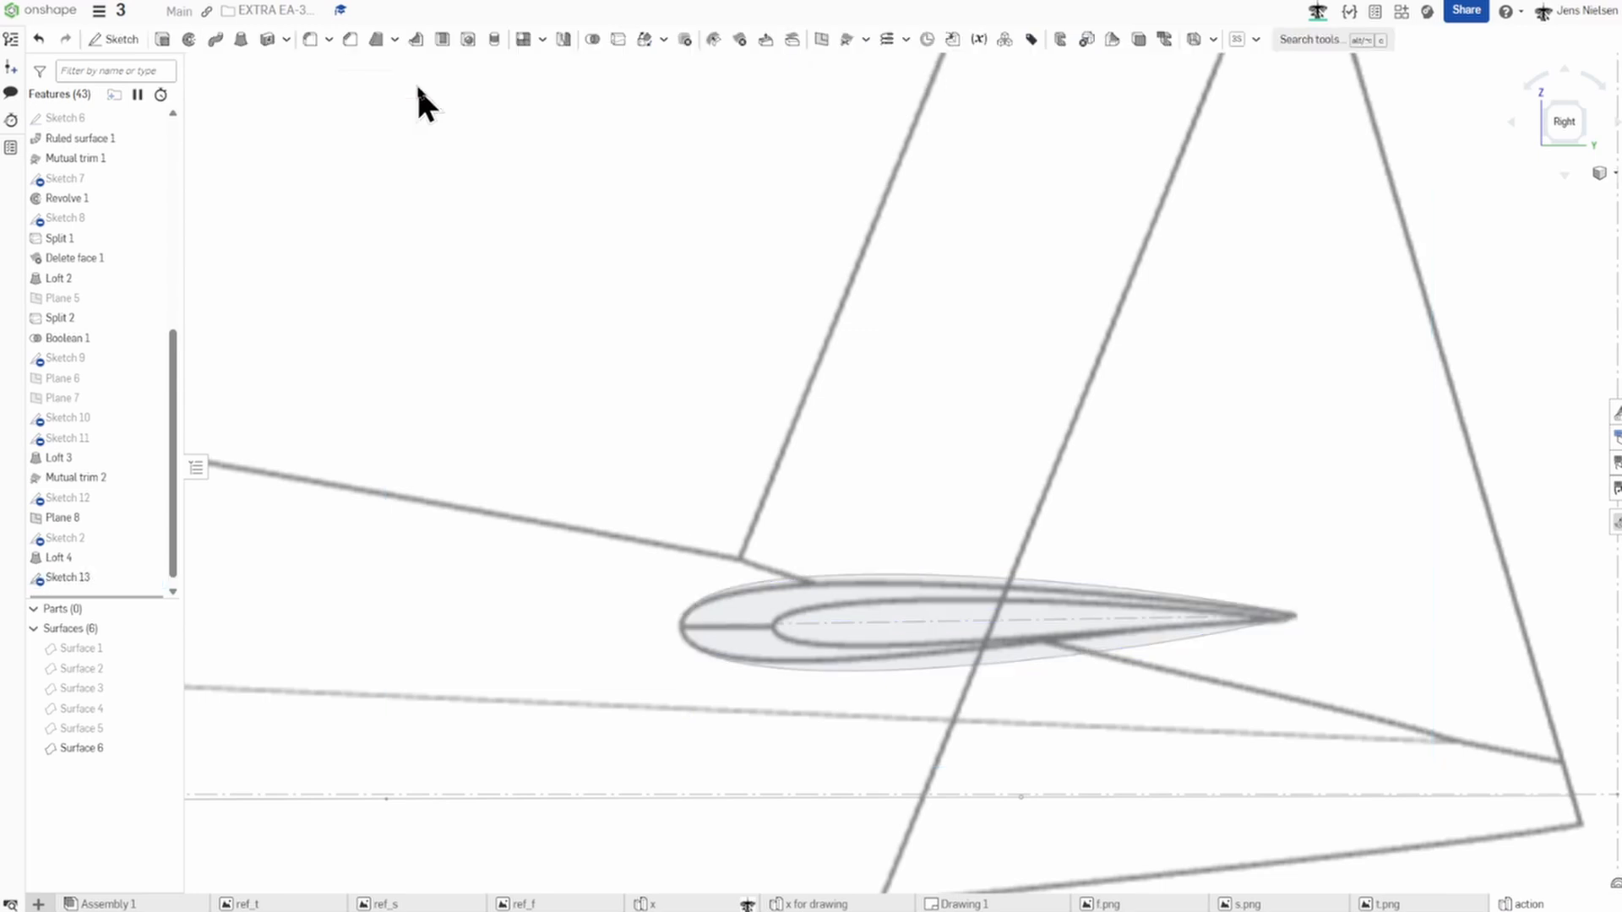
# Create a plane through the horizontal tail's tip point, parallel to the Right plane.
pyautogui.press('f')
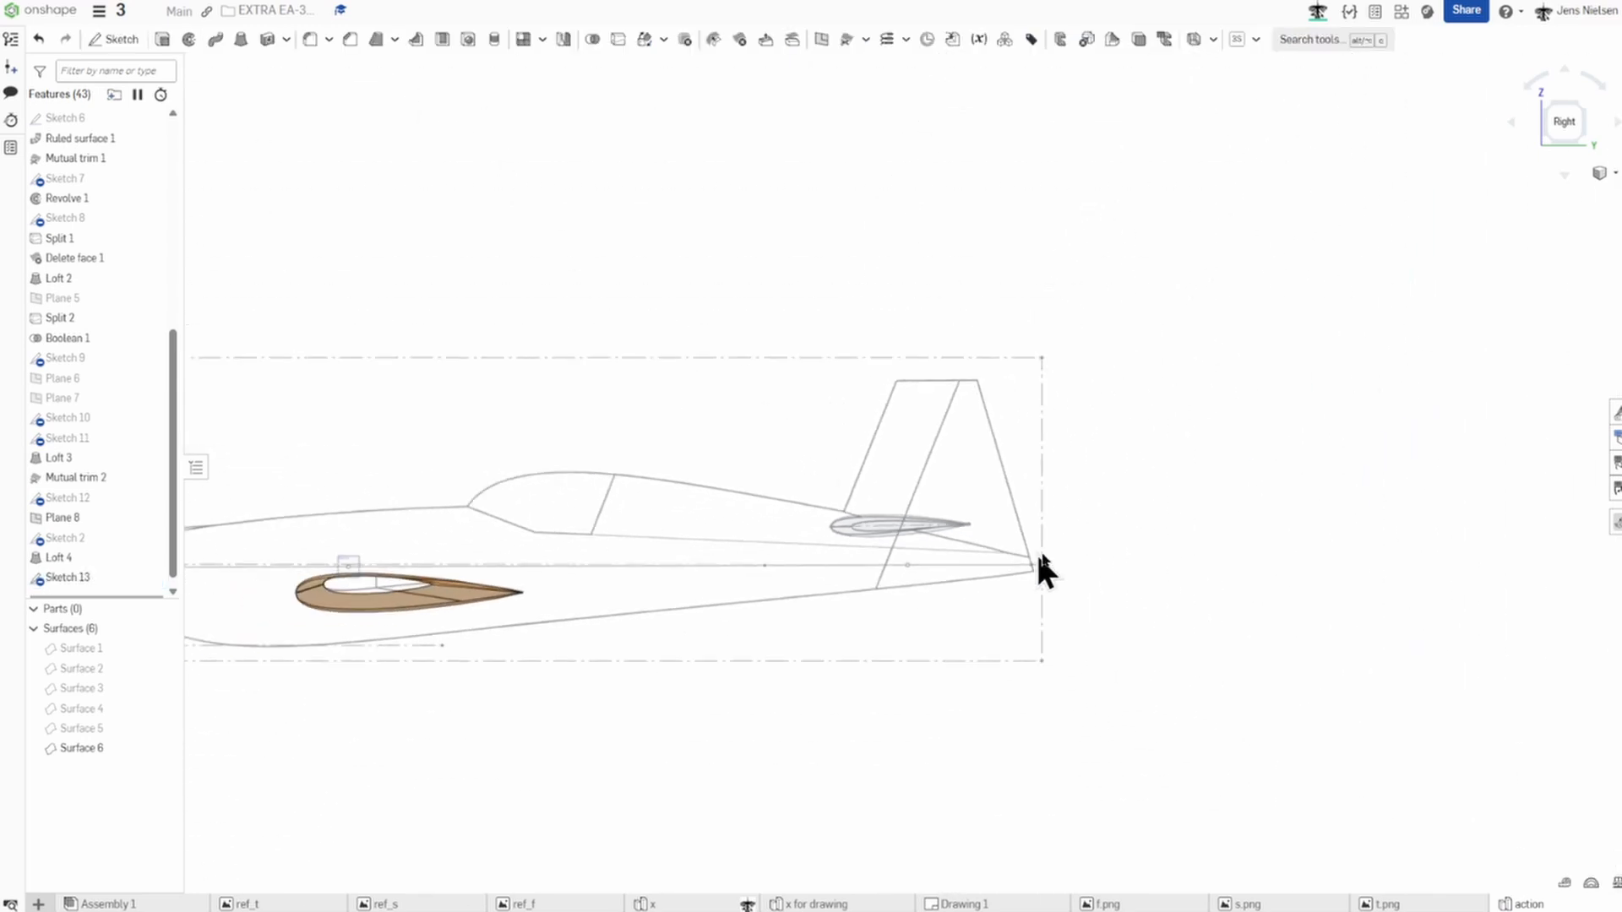
pyautogui.moveTo(1090, 548); pyautogui.dragTo(1127, 569, button='right')
pyautogui.scroll(2, 1126, 569)
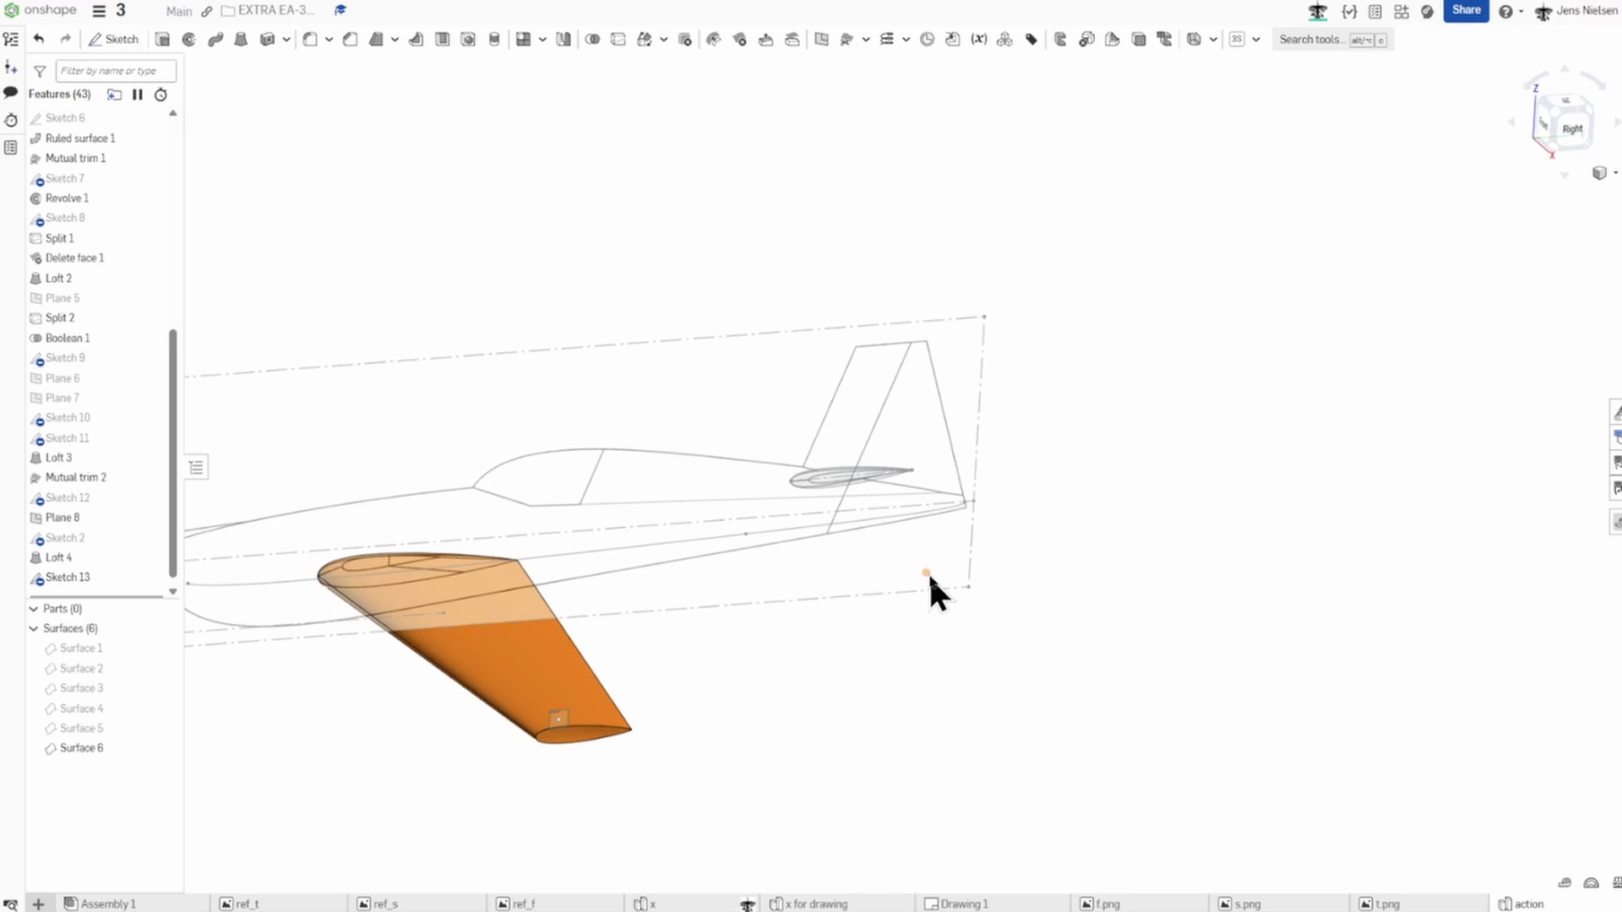
pyautogui.press('s')
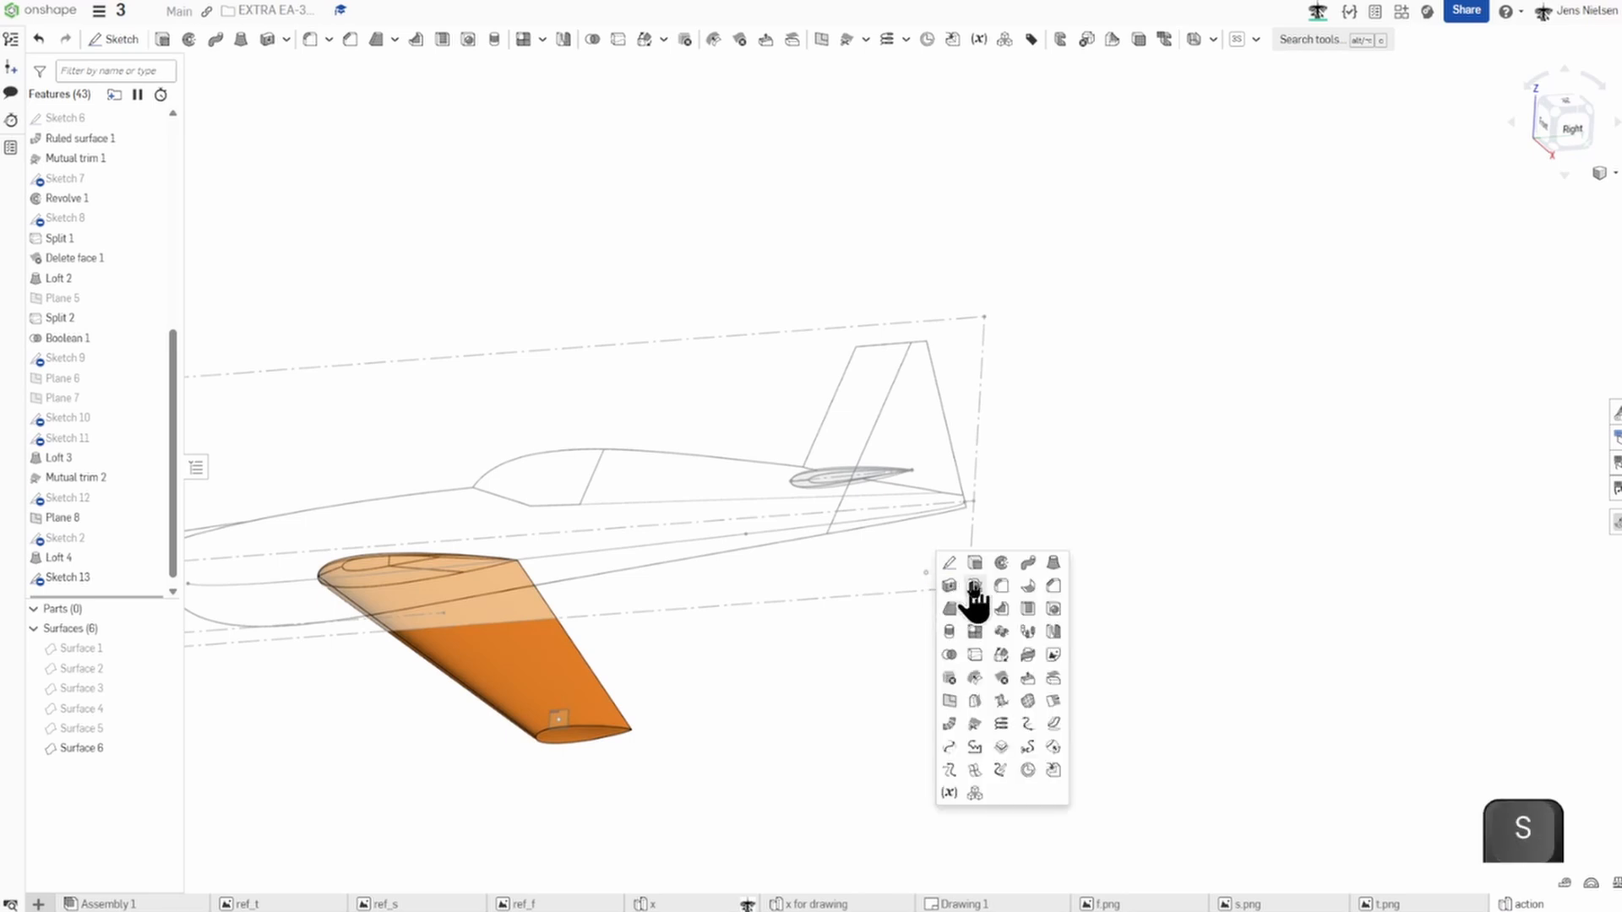
pyautogui.click(976, 656)
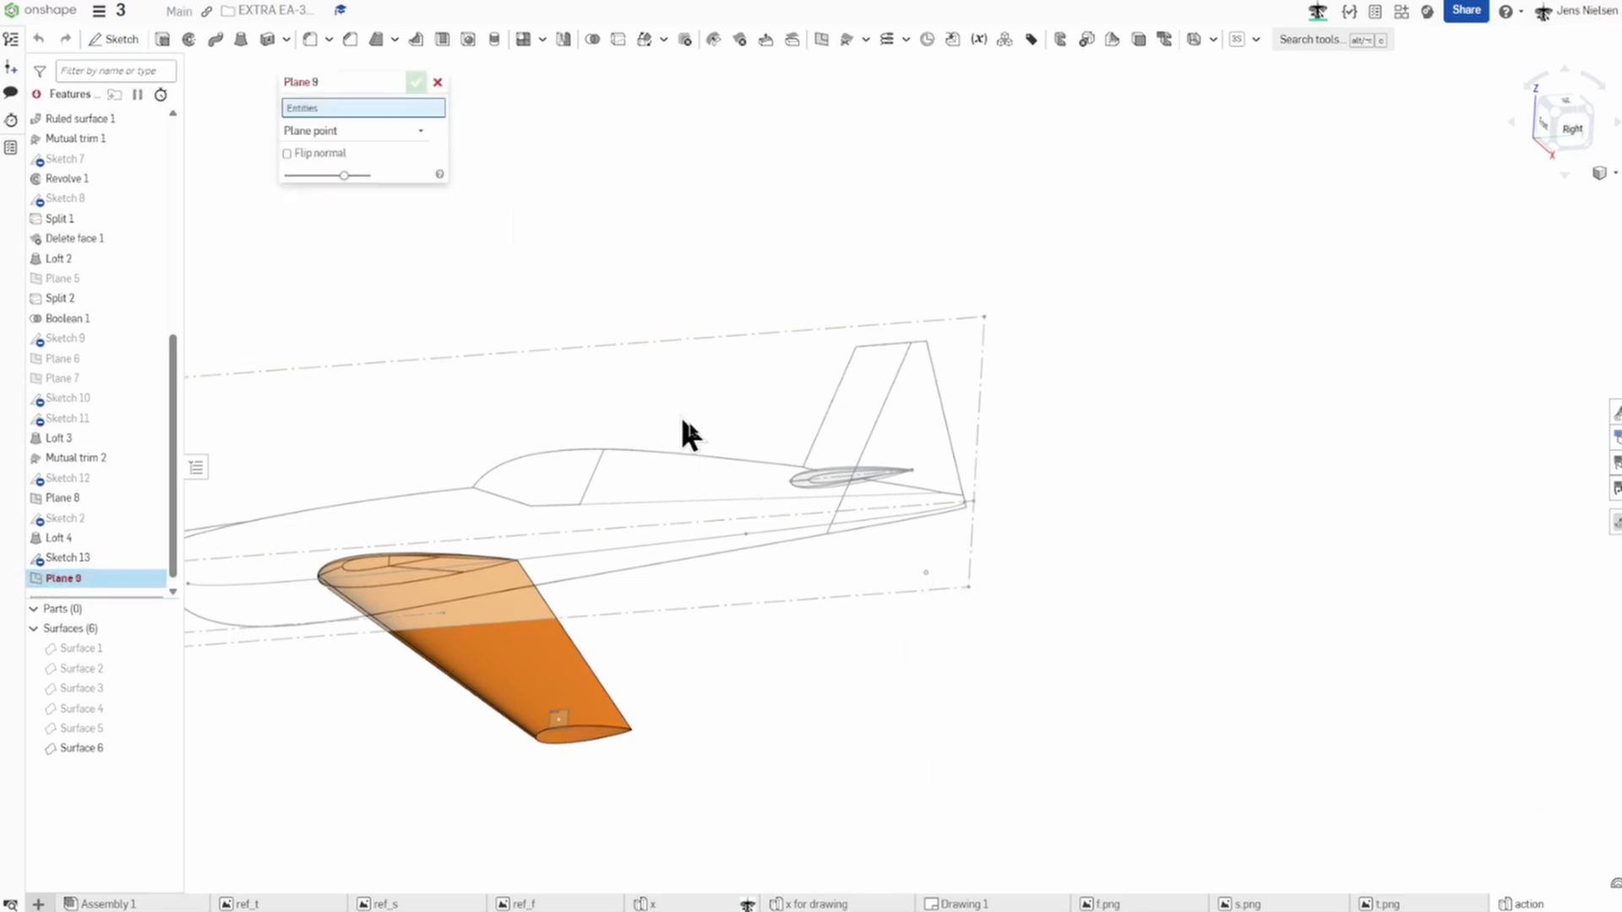
pyautogui.click(926, 572)
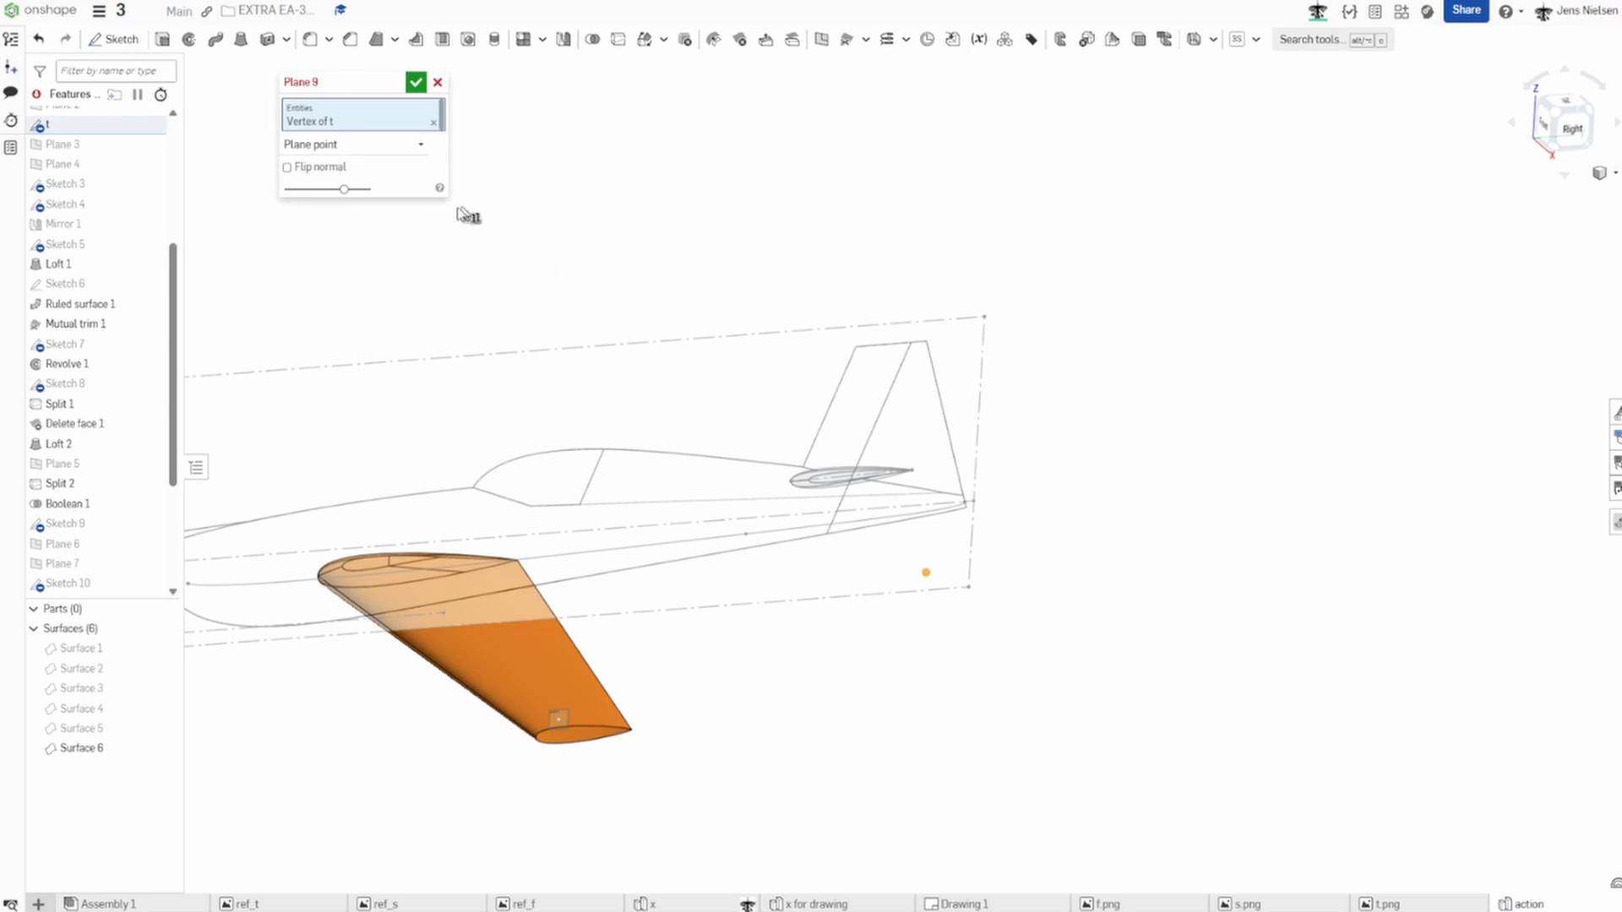
pyautogui.moveTo(172, 294); pyautogui.dragTo(179, 142)
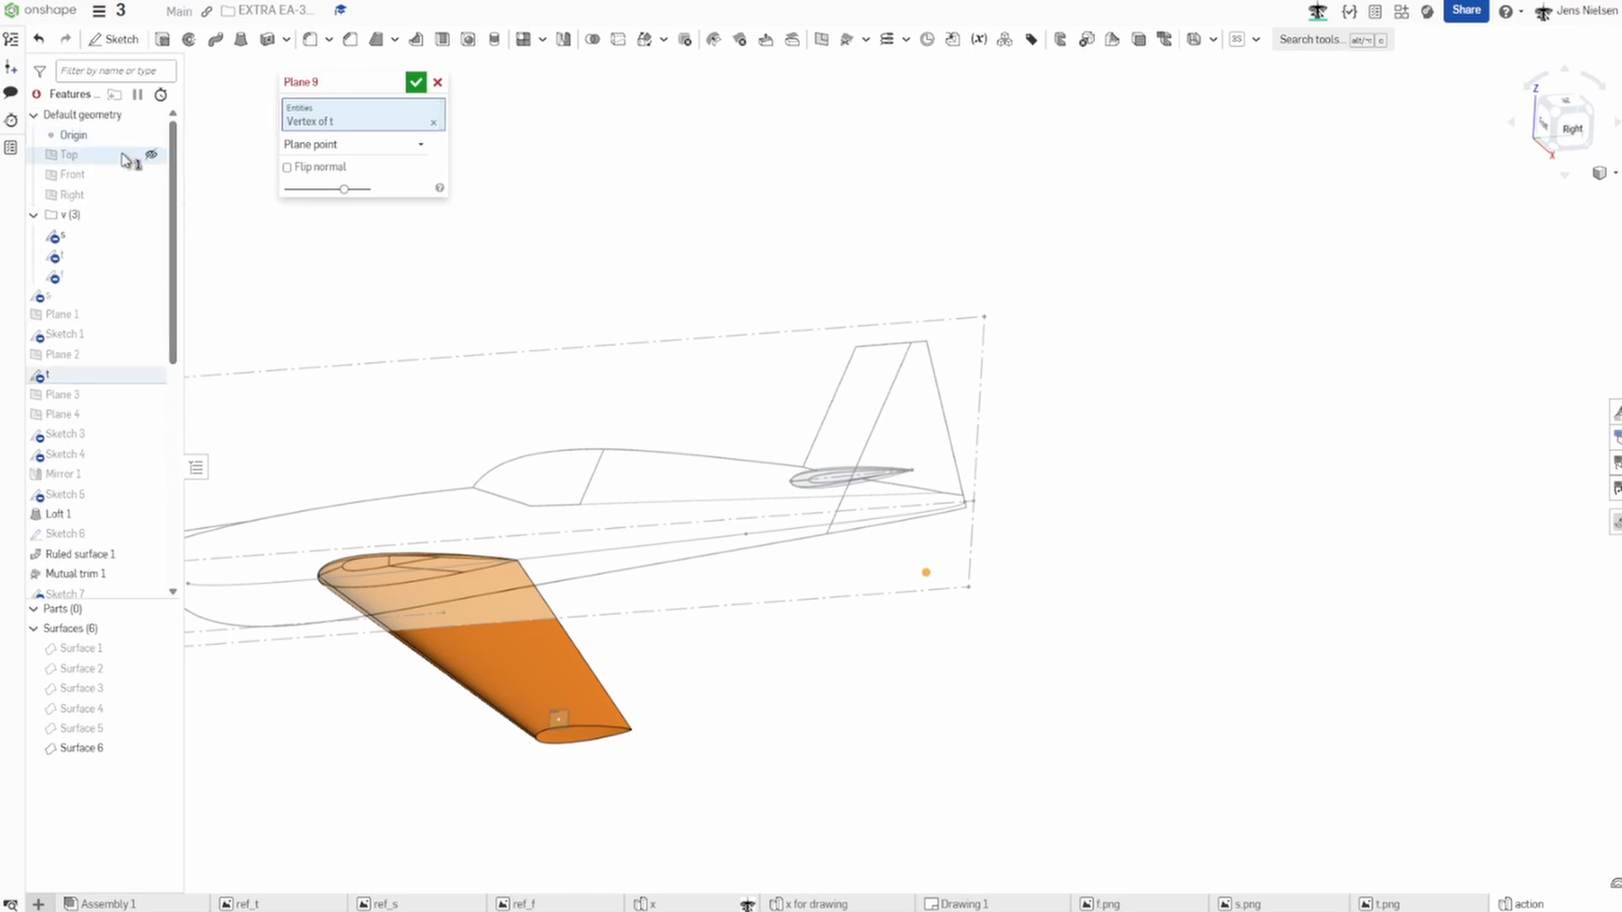
pyautogui.click(105, 205)
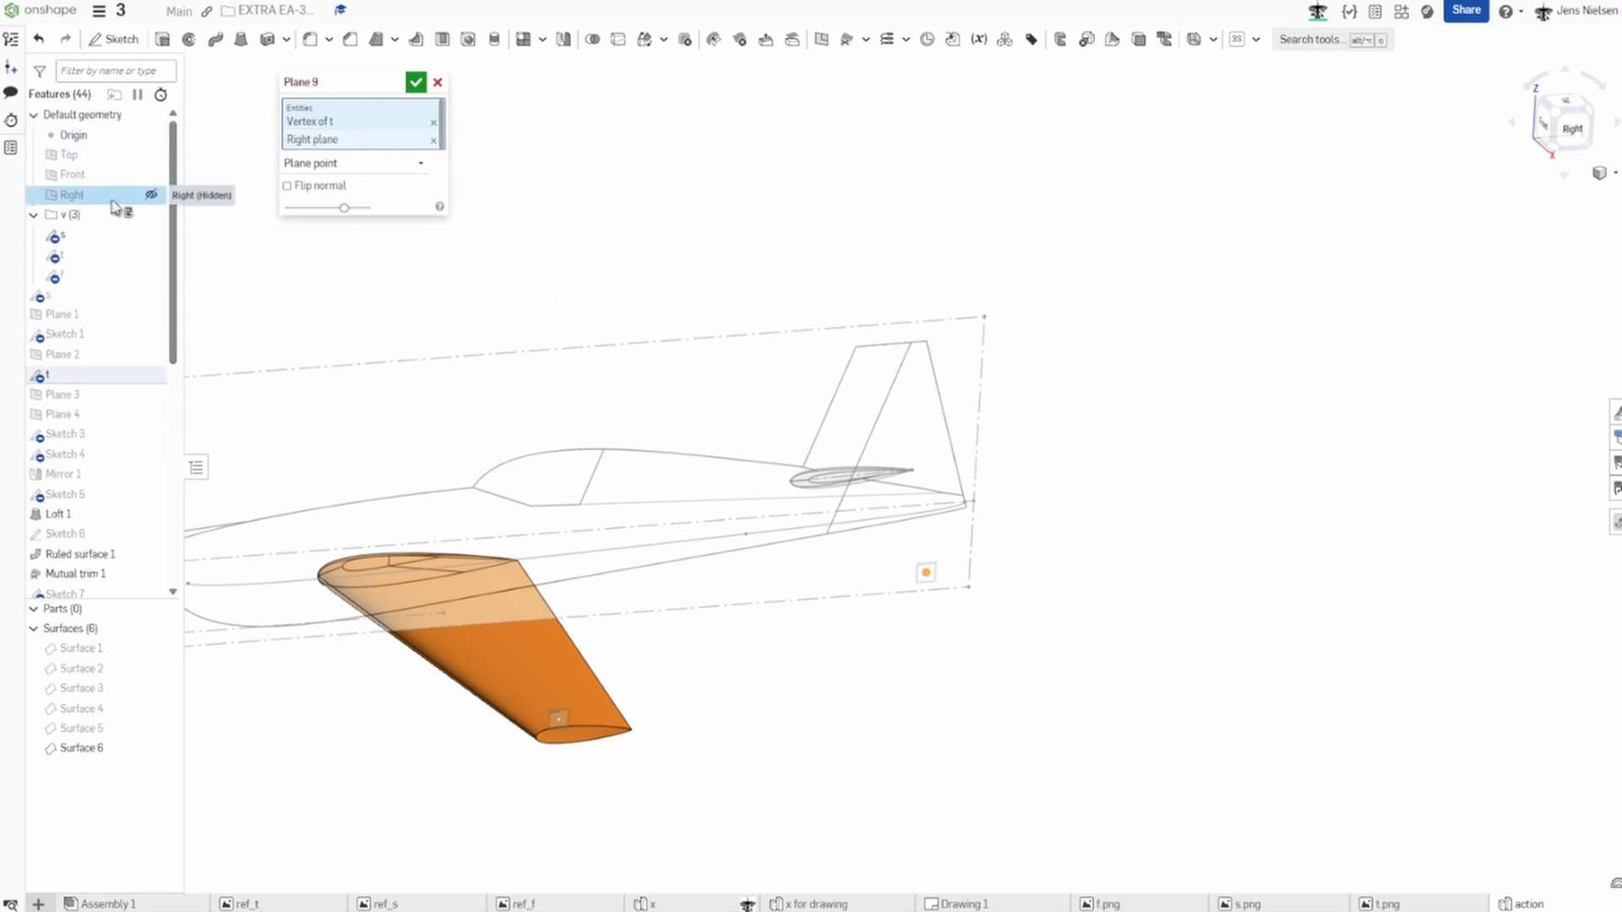
pyautogui.click(415, 81)
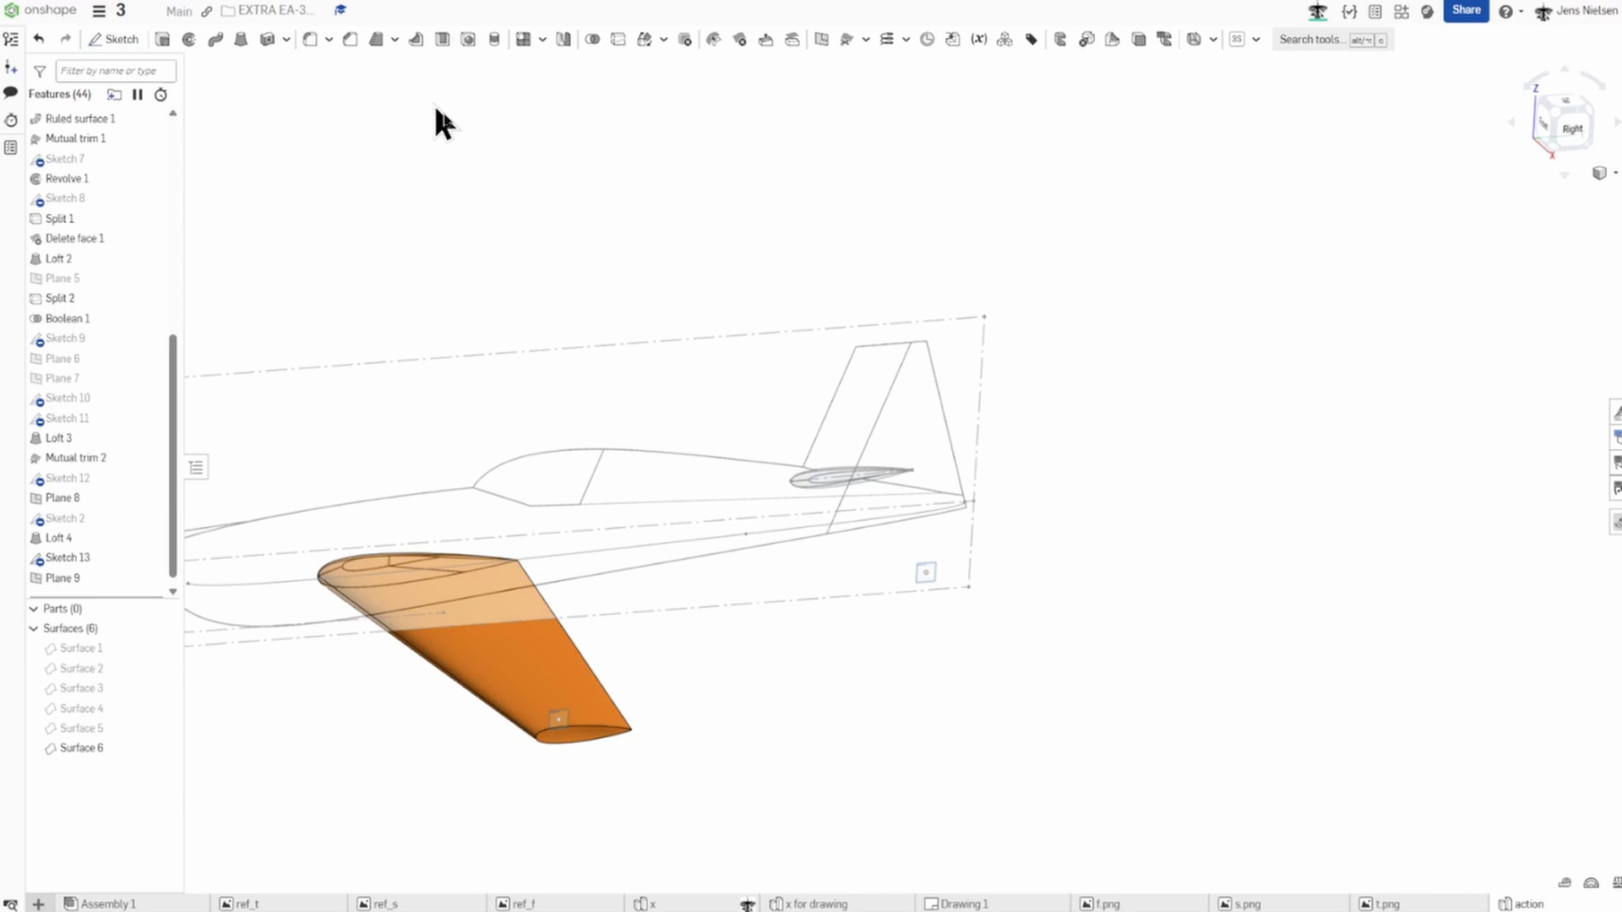
# Start a sketch on the tail tip plane, draw a two-point spline from the tip airfoil's trailing edge to its leading edge, and arch its front upward.
pyautogui.press('s')
pyautogui.click(1136, 472)
pyautogui.click(932, 566)
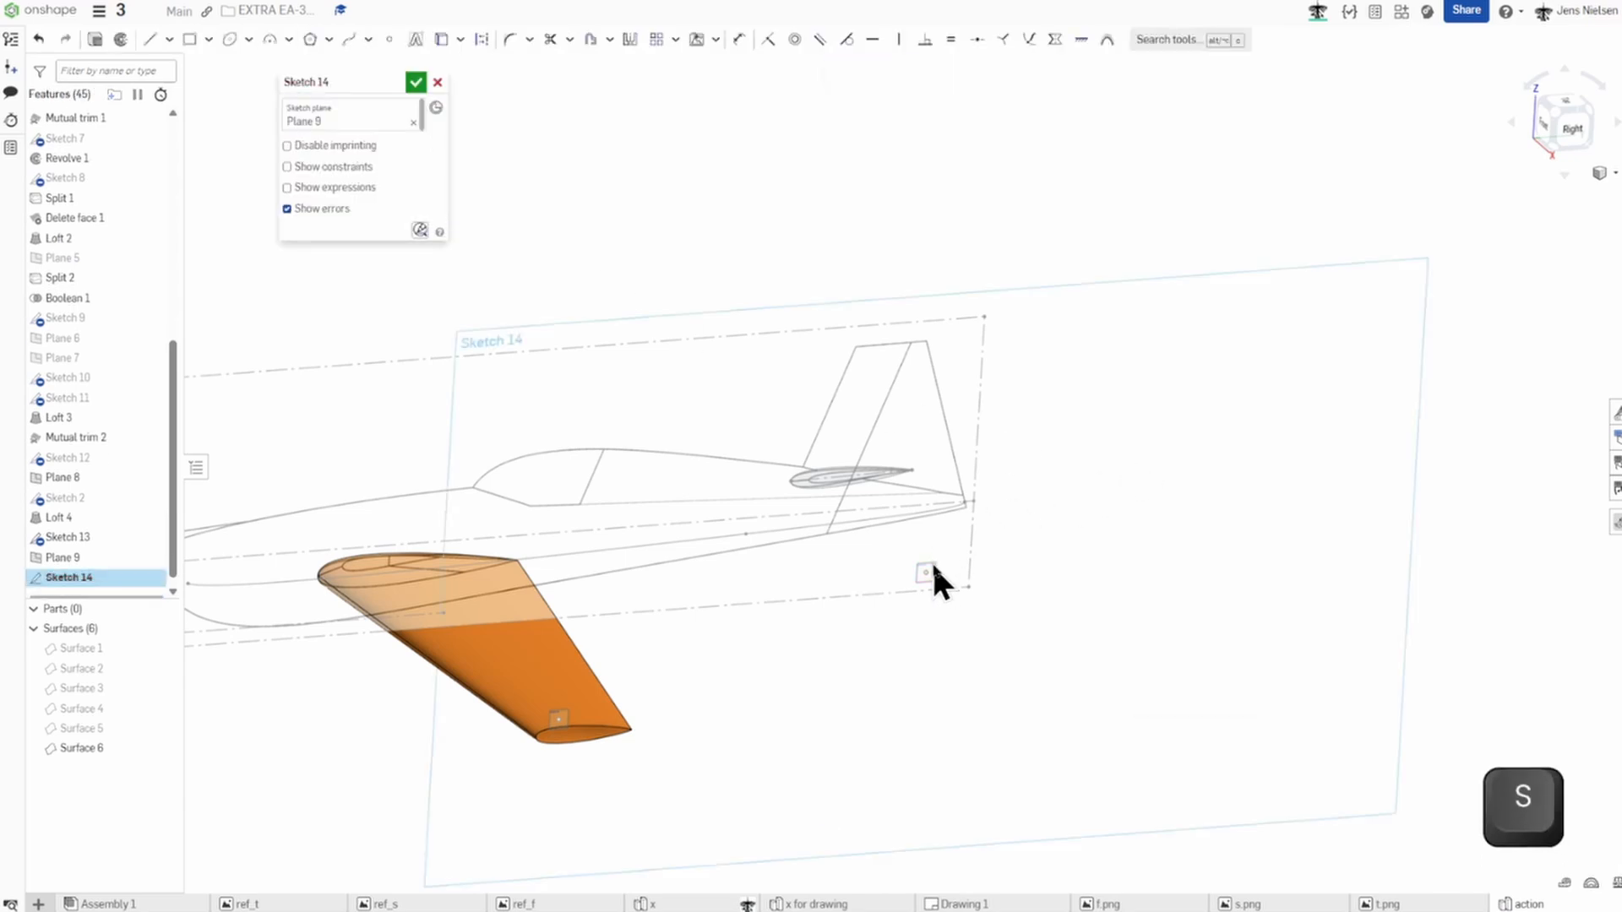
pyautogui.press('n')
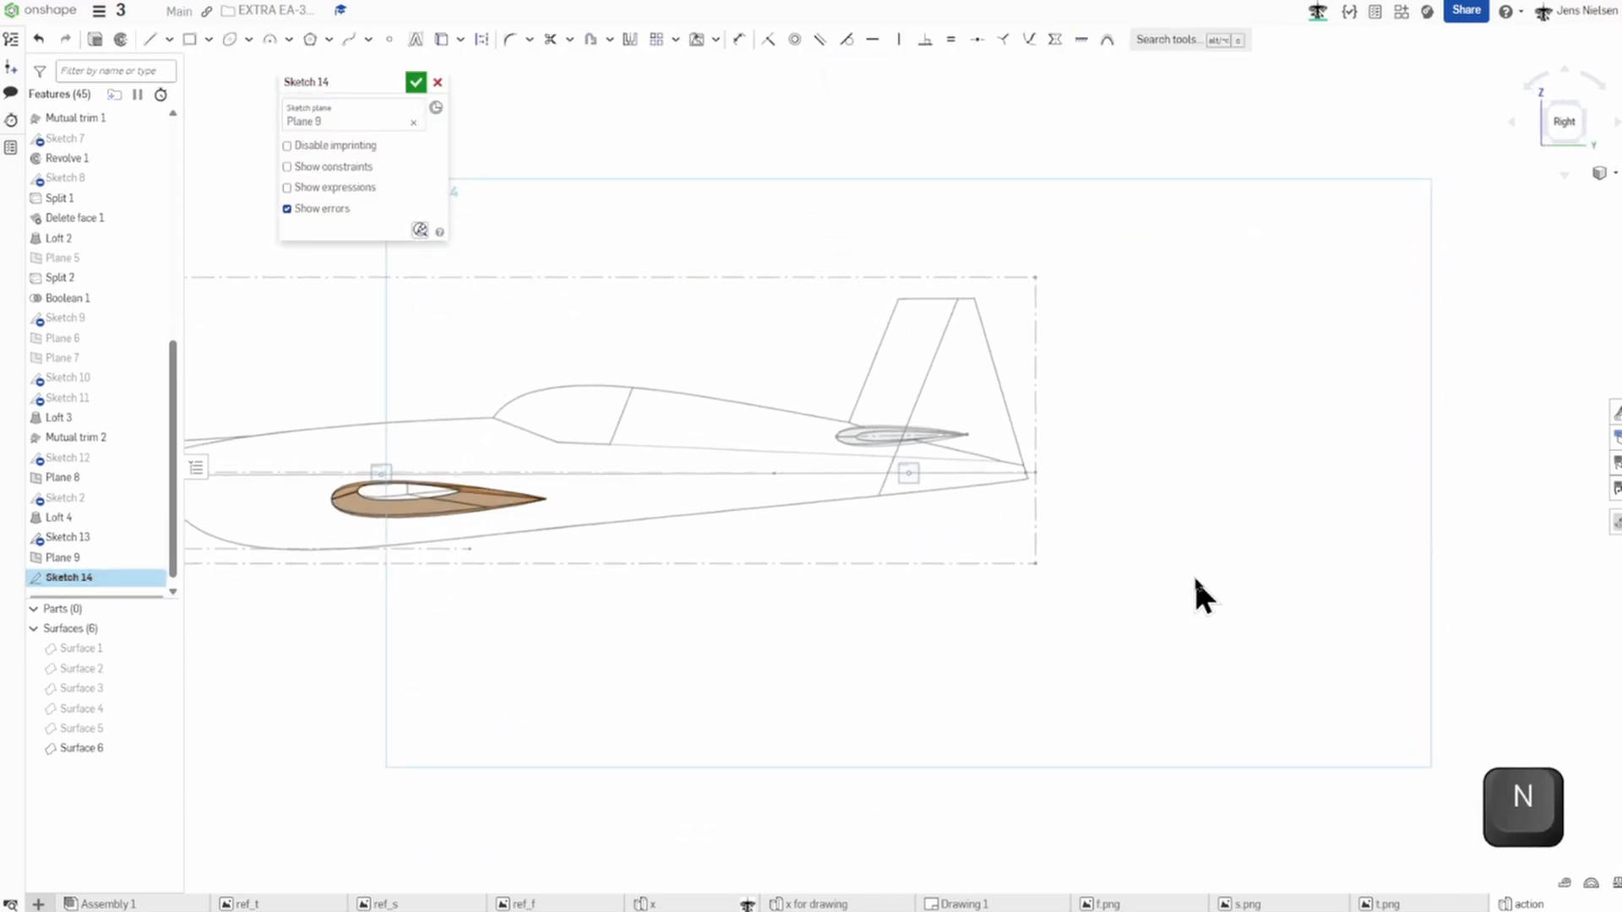
pyautogui.scroll(10, 1193, 575)
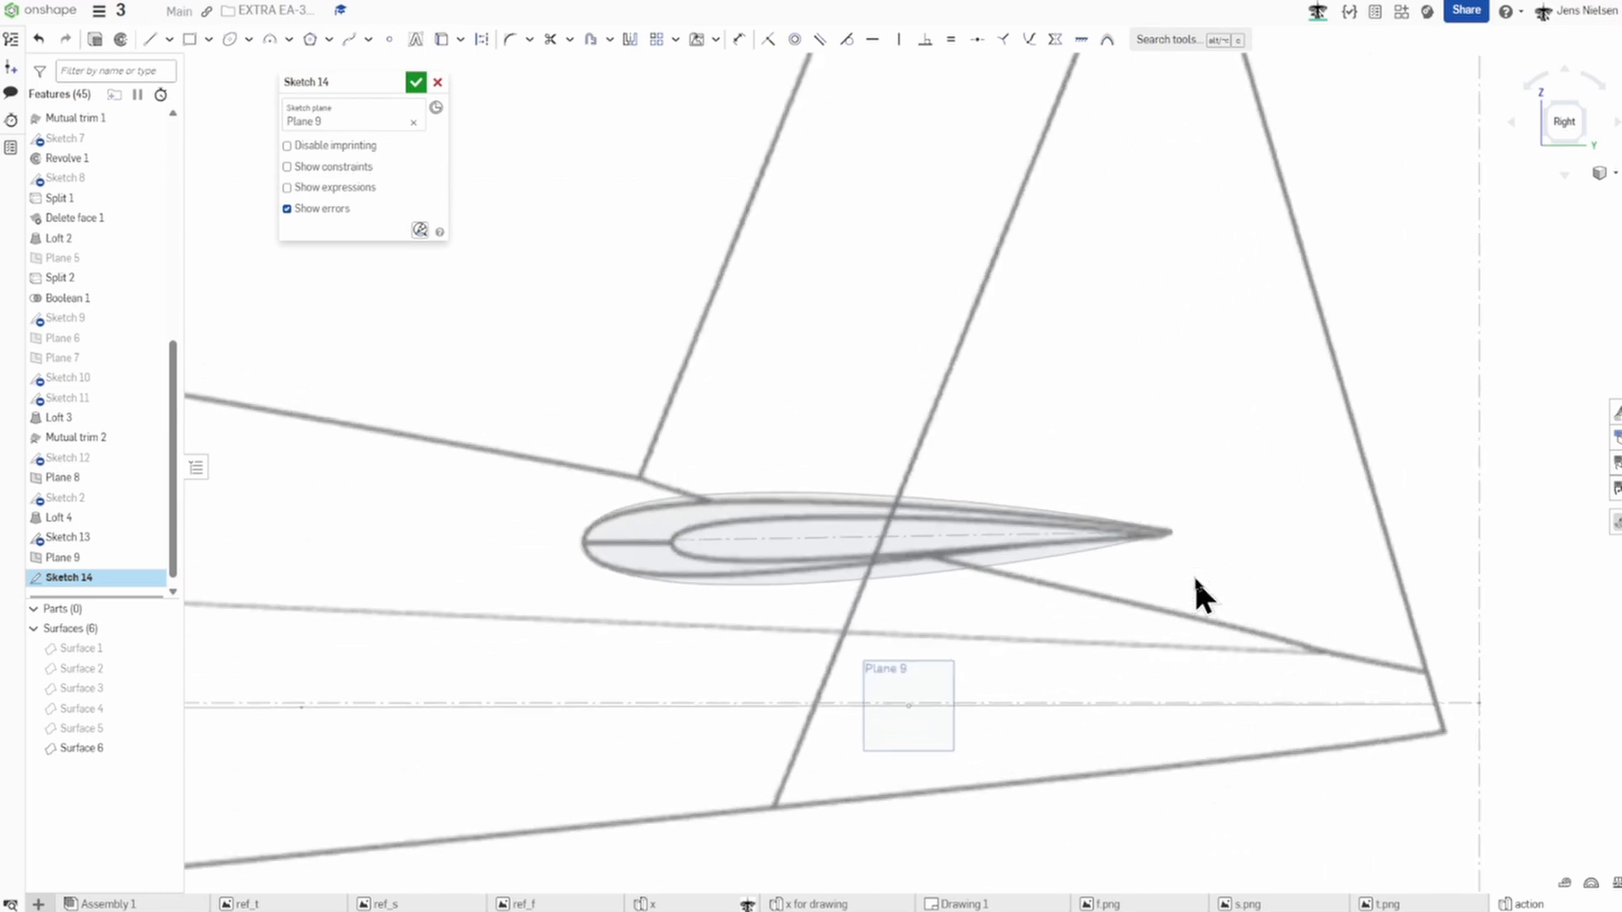
pyautogui.press('s')
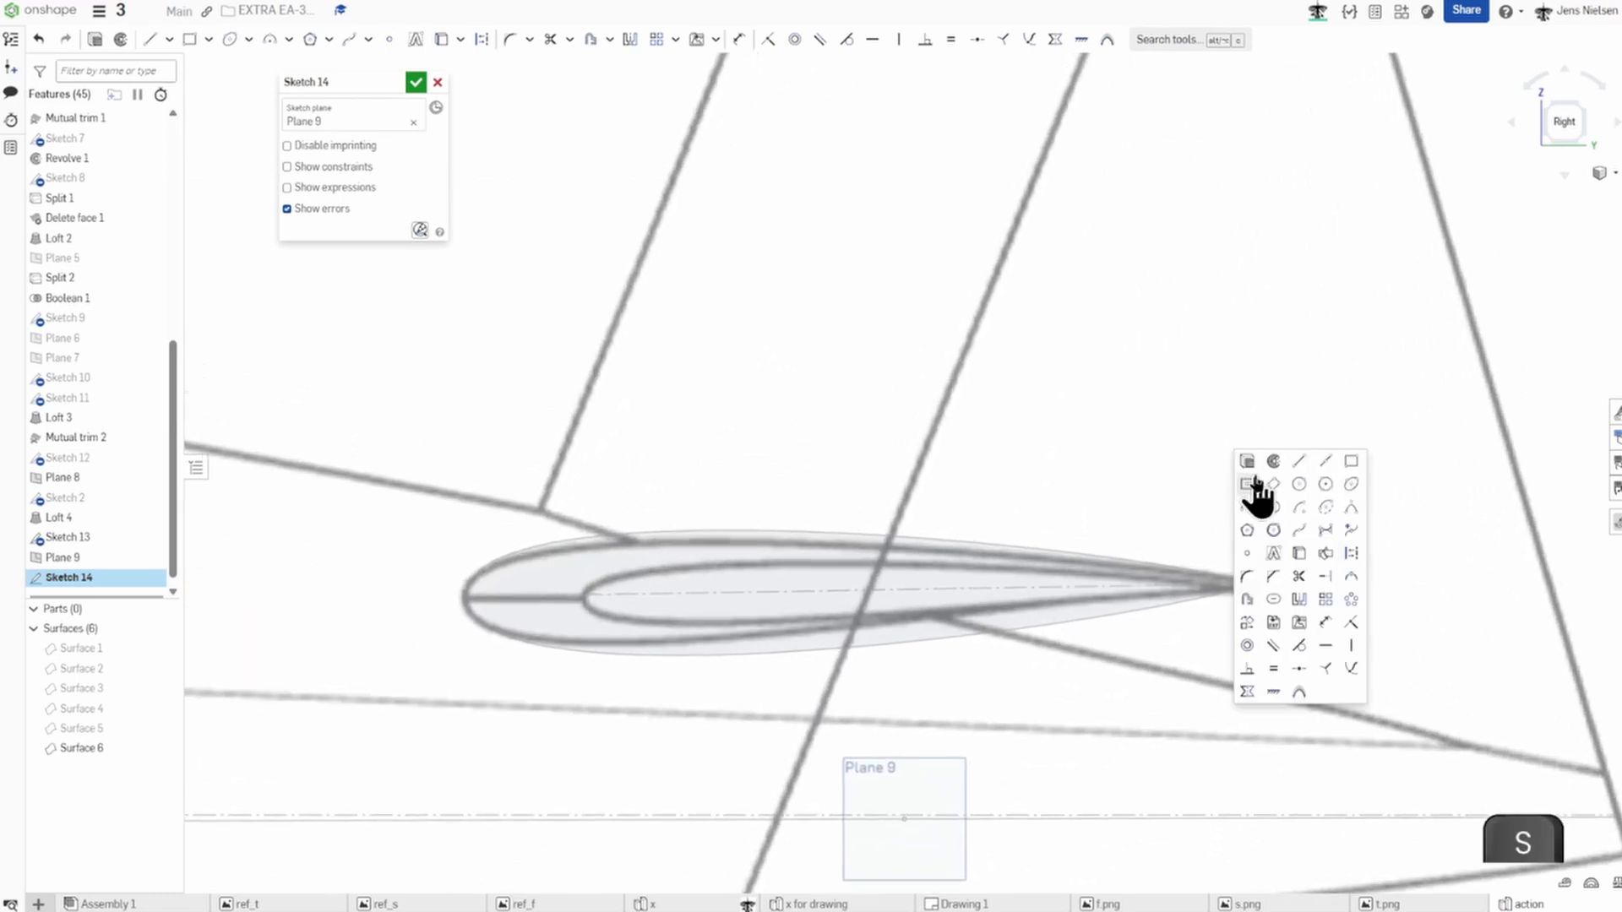
pyautogui.click(1299, 530)
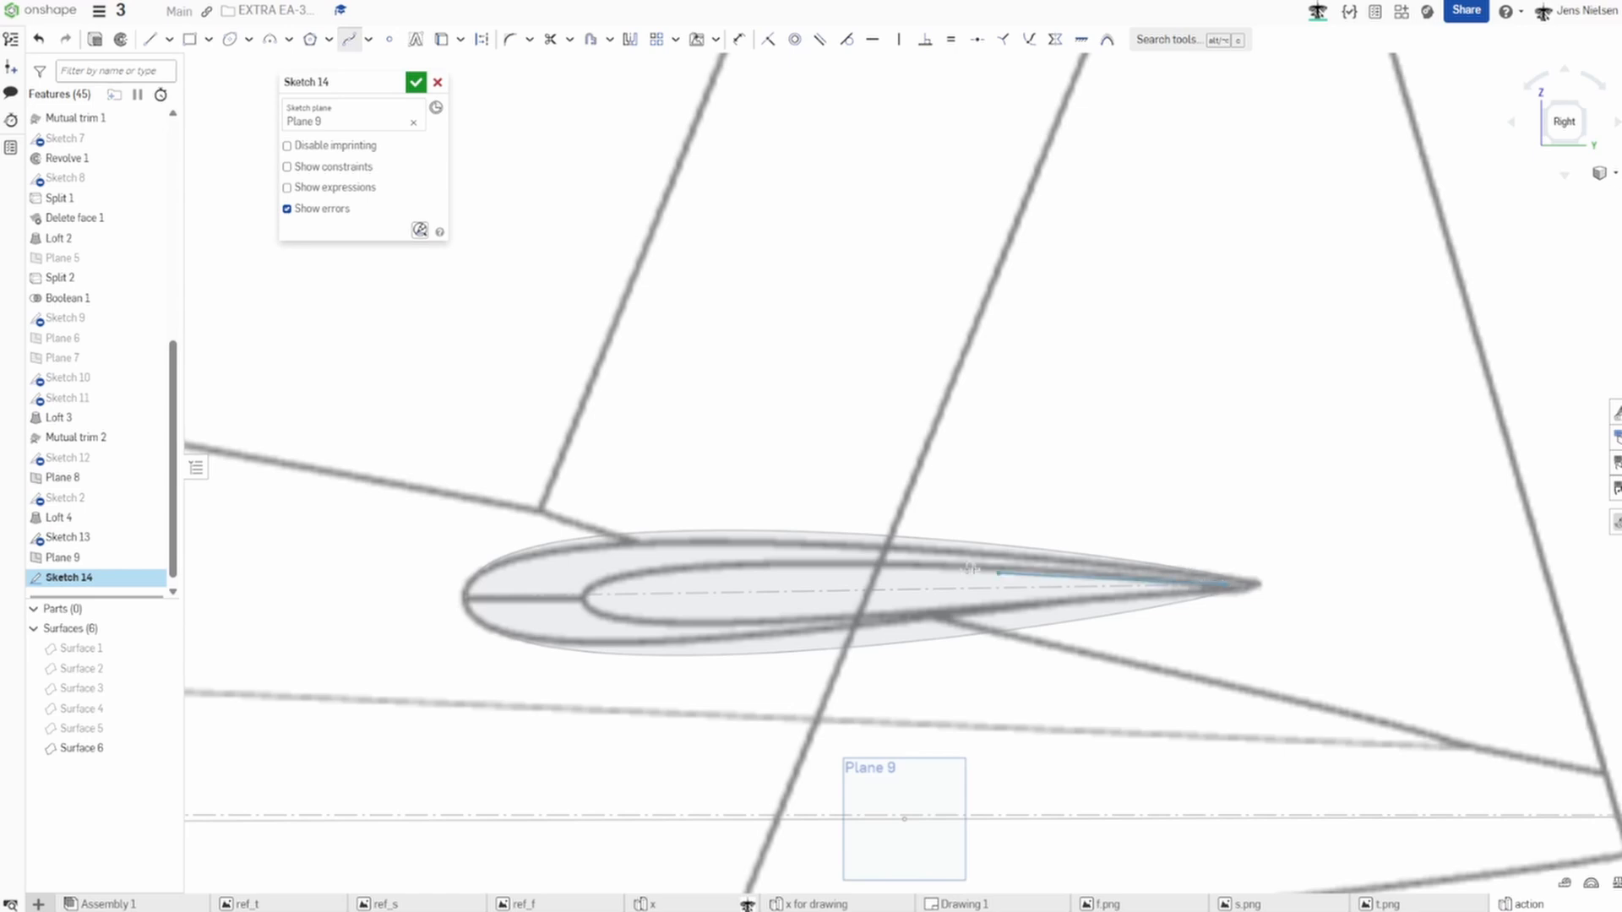
pyautogui.click(587, 598)
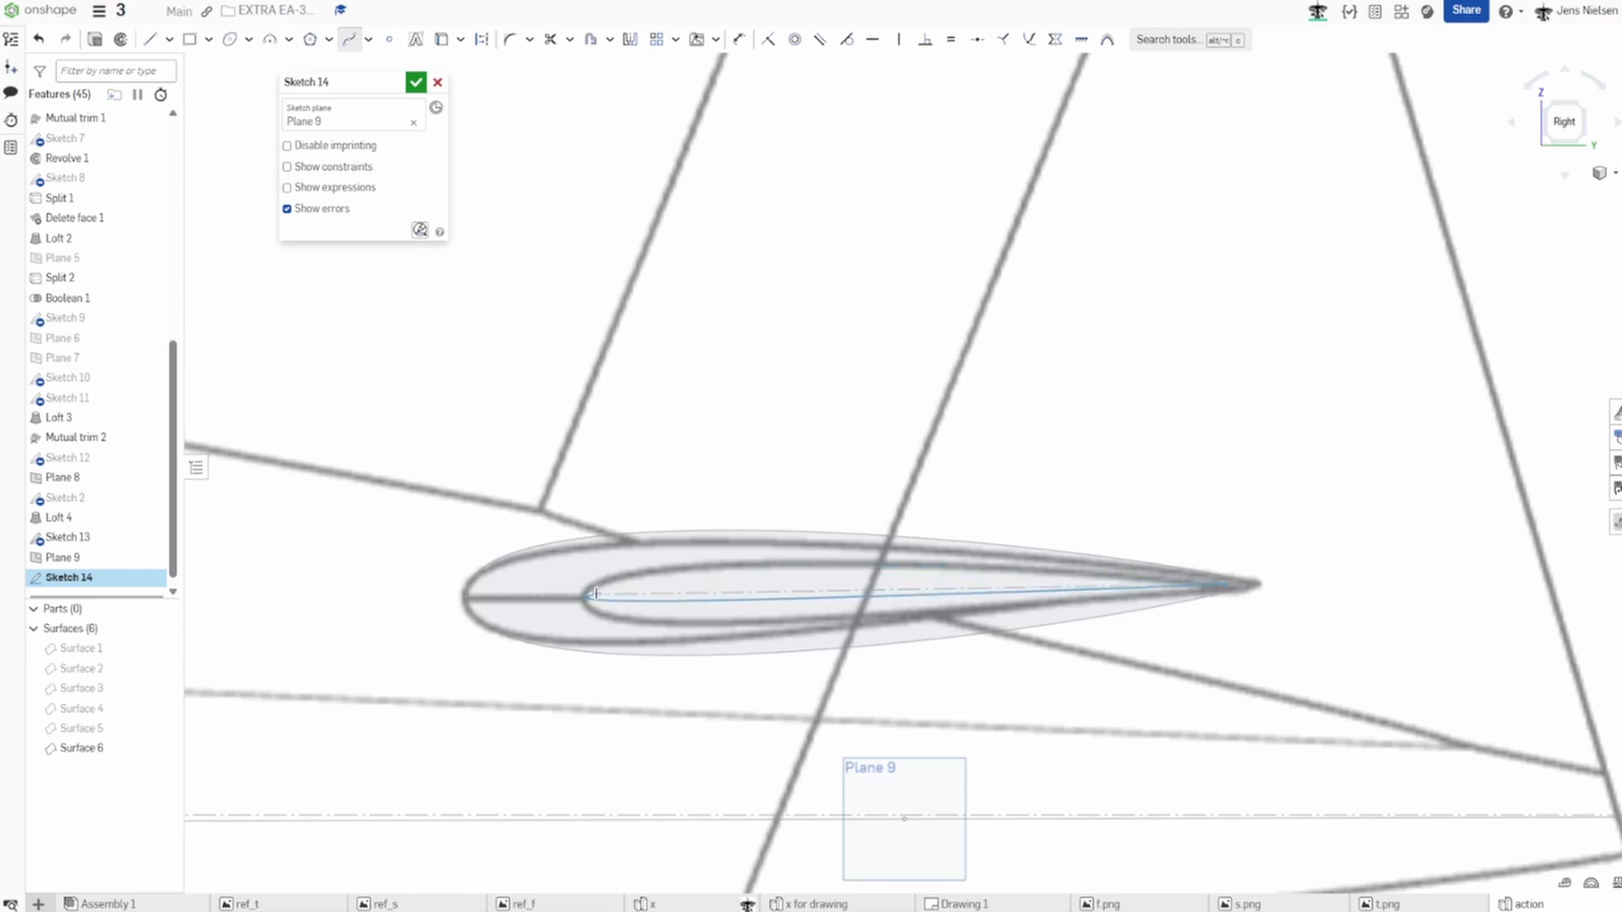
pyautogui.press('Escape')
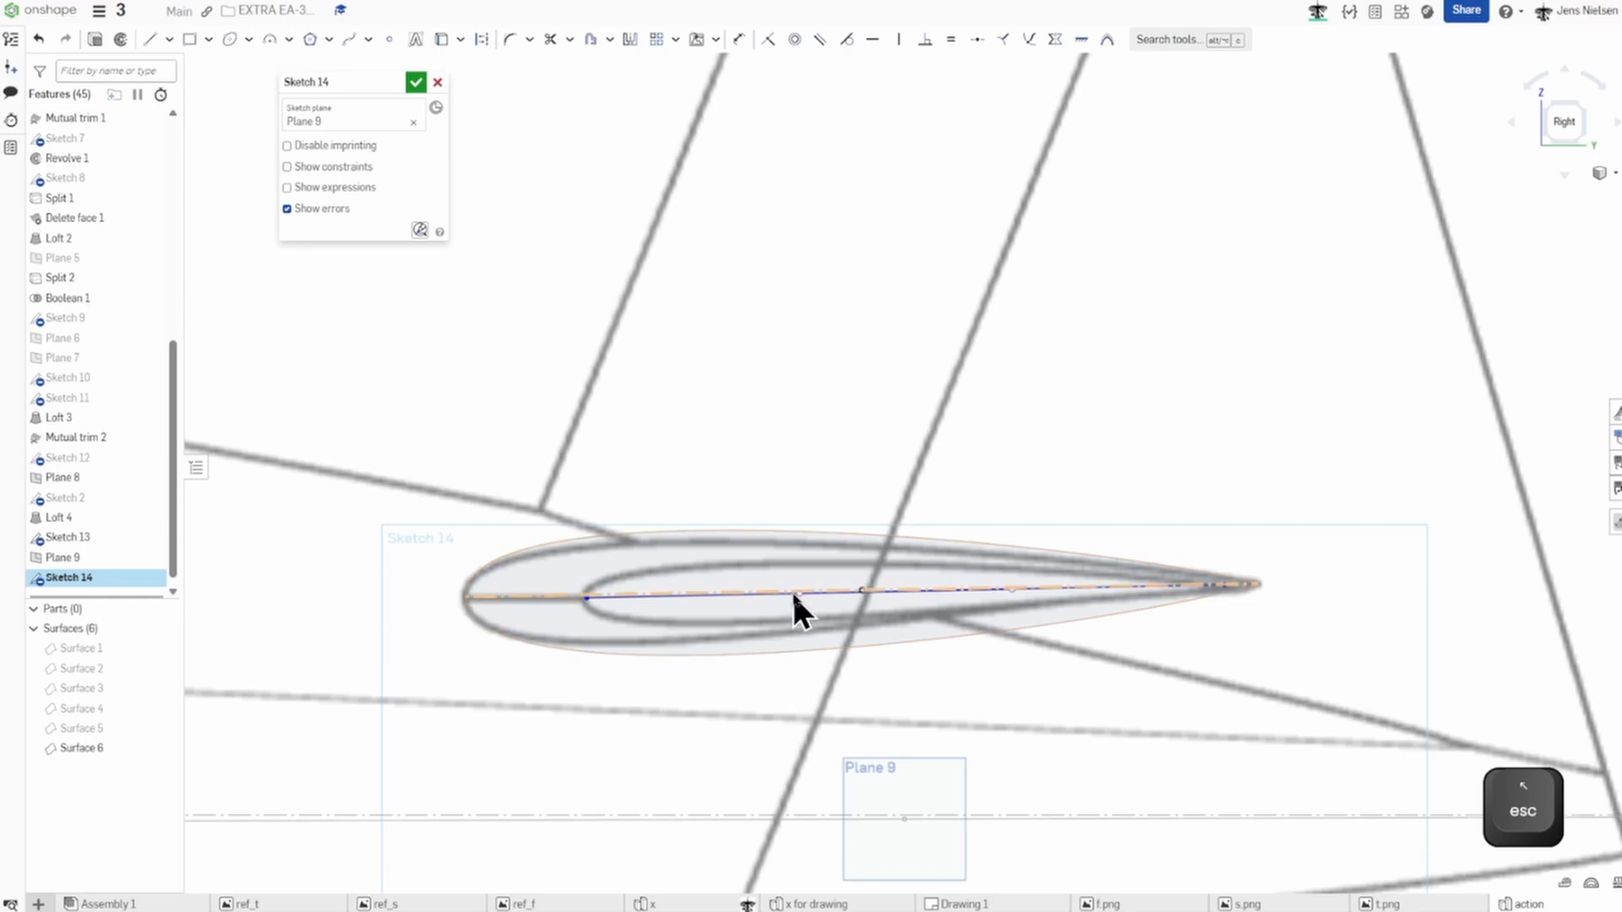
pyautogui.moveTo(797, 592); pyautogui.dragTo(623, 443)
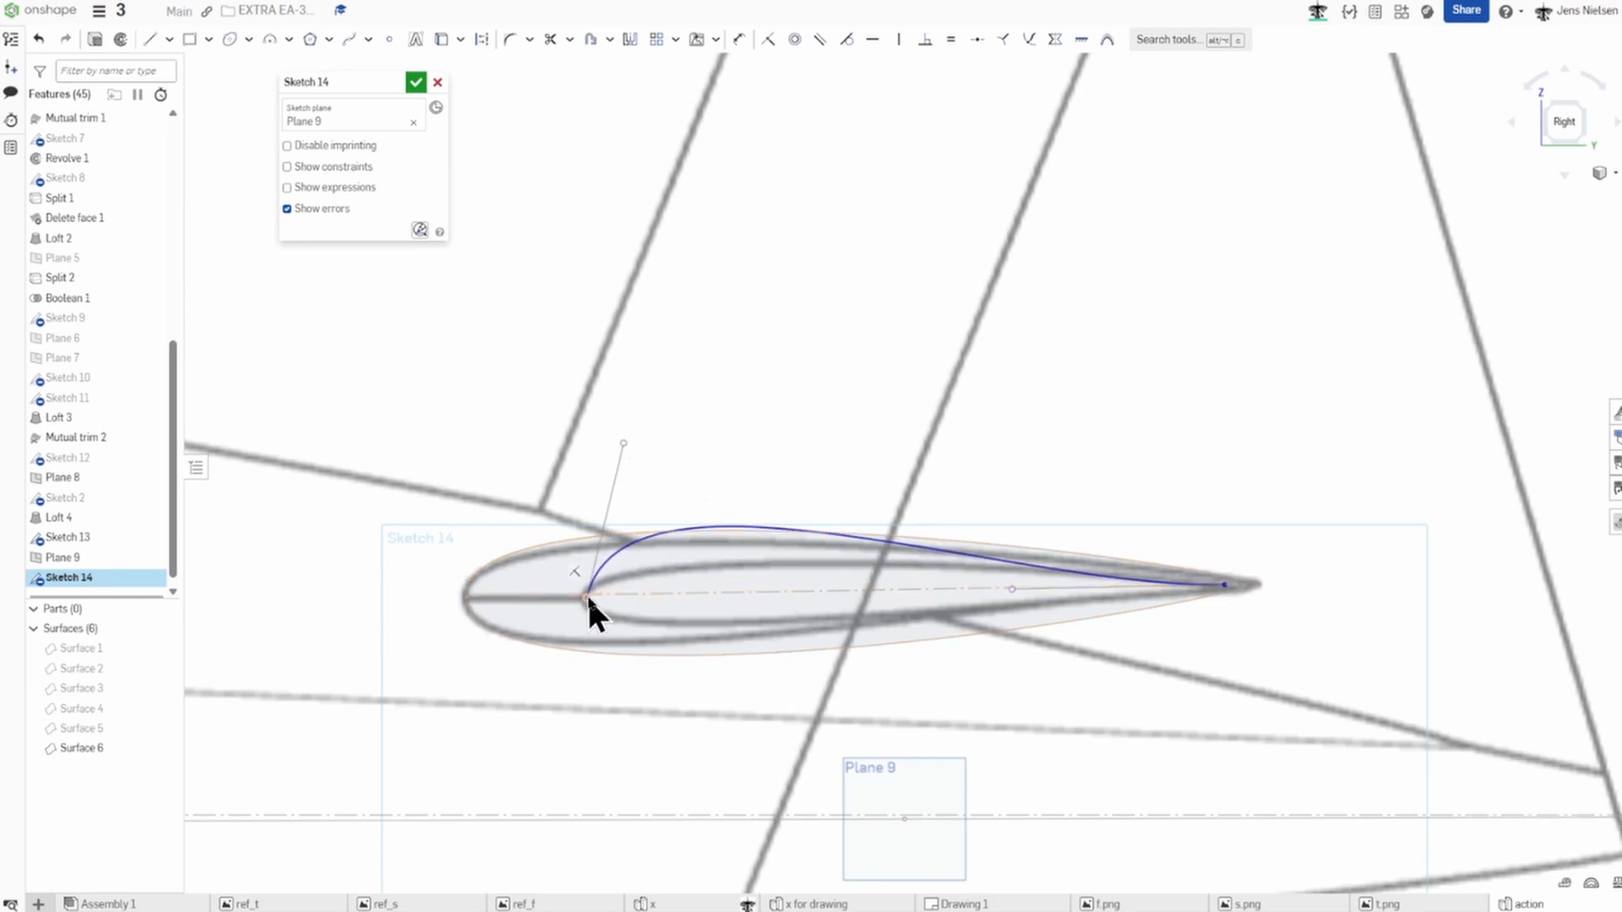
pyautogui.moveTo(587, 595); pyautogui.dragTo(587, 594)
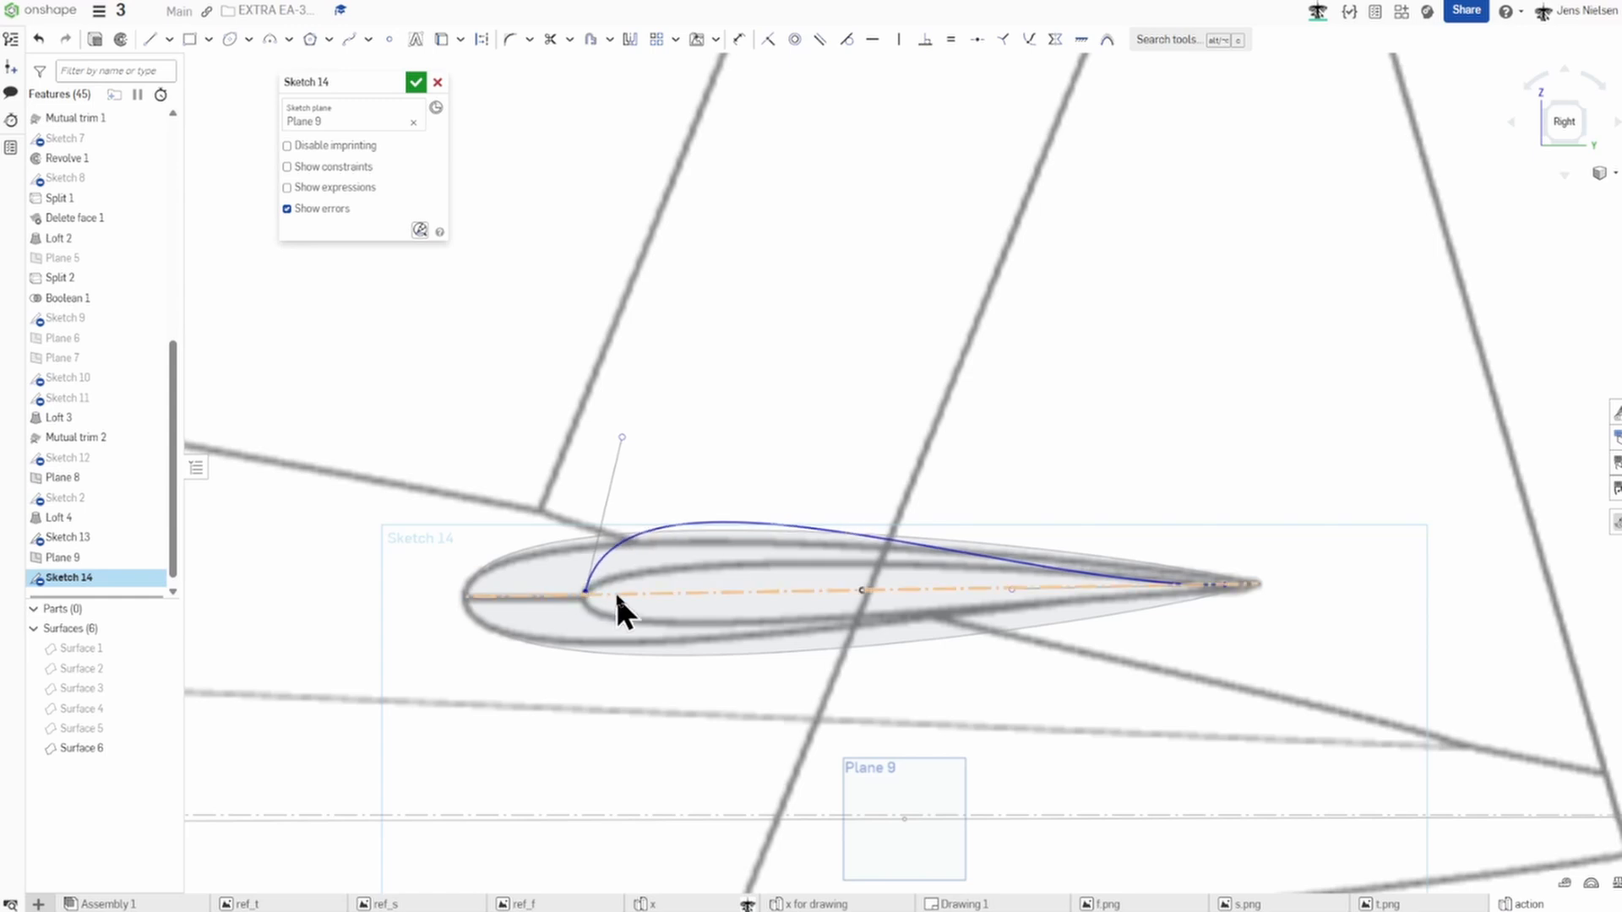
# Project the root airfoil's construction line into the tip sketch and make the spline's front endpoint coincident with it.
pyautogui.click(617, 594)
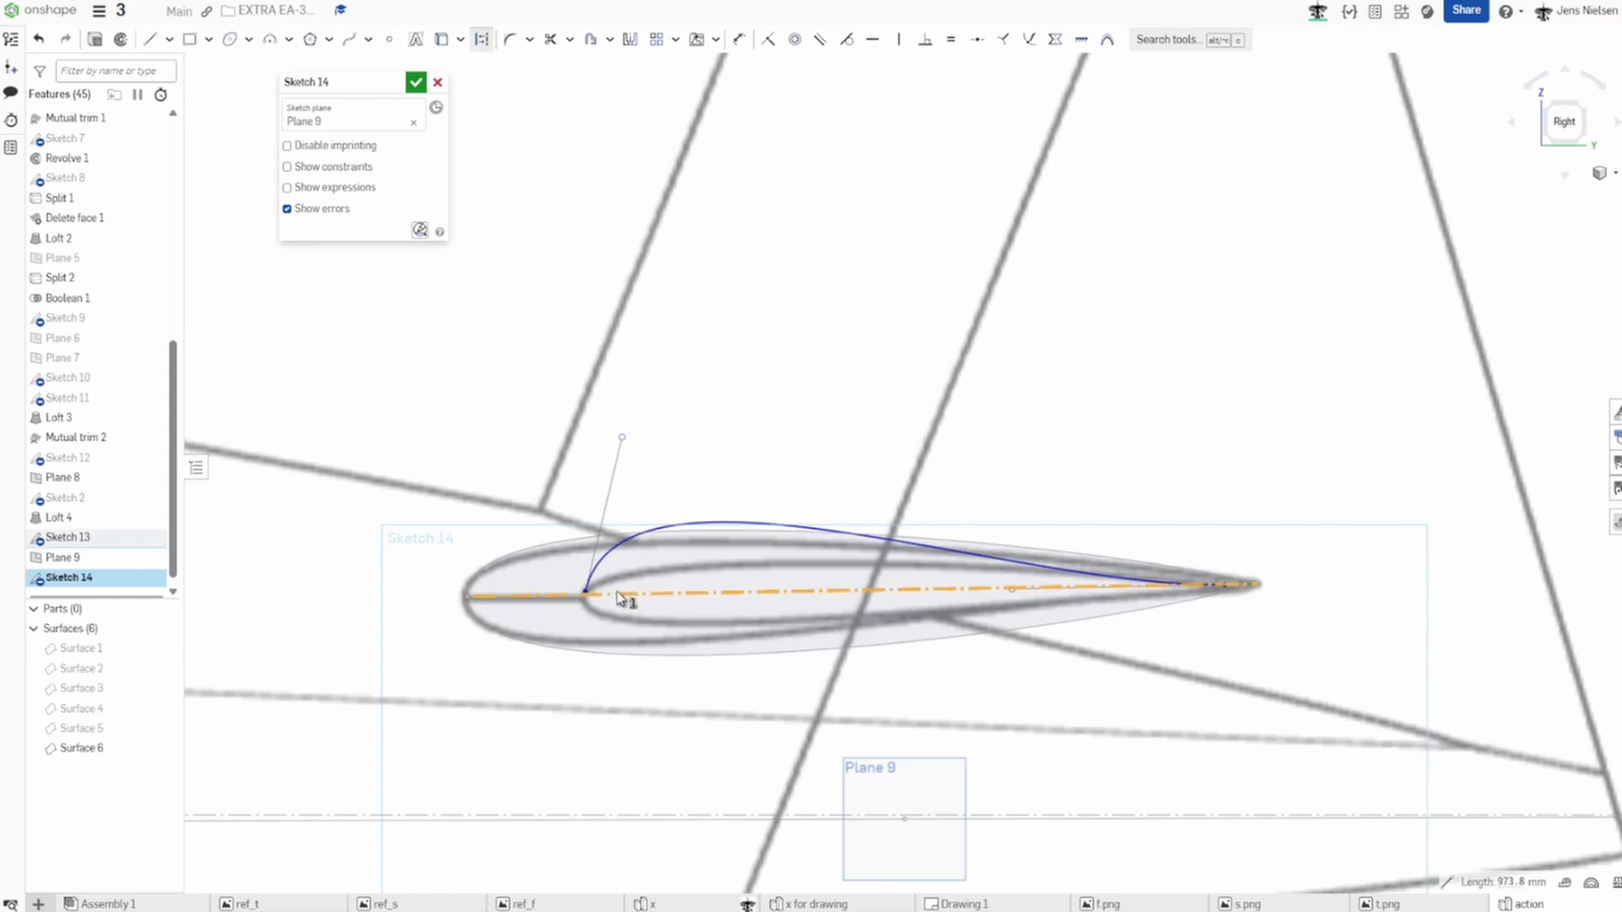
pyautogui.press('u')
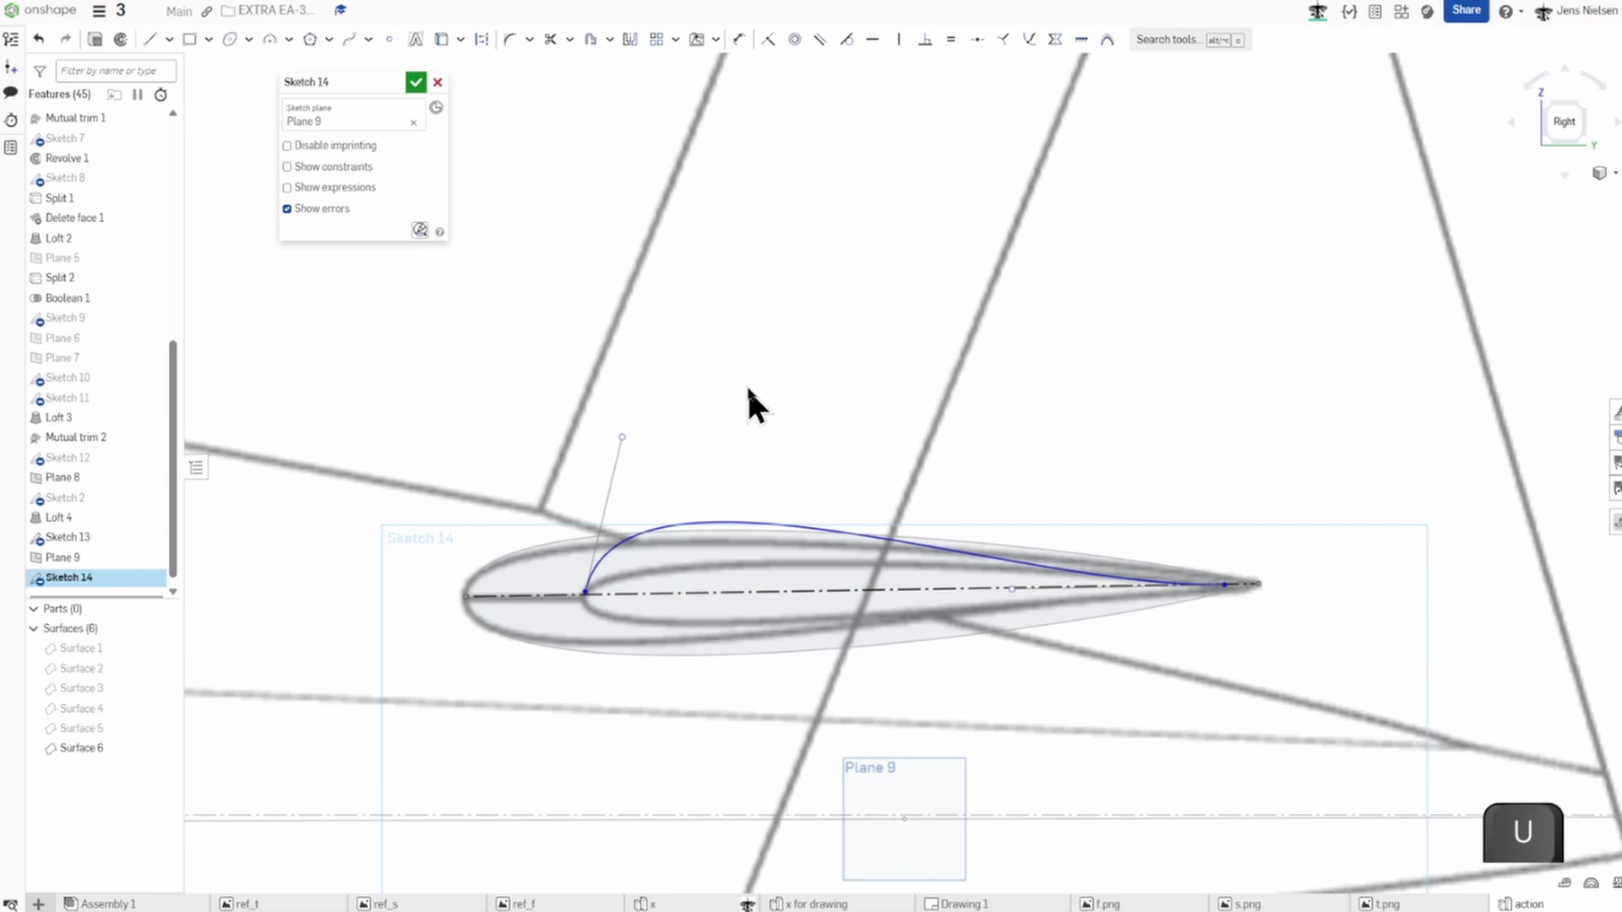
pyautogui.press('Escape')
pyautogui.press('i')
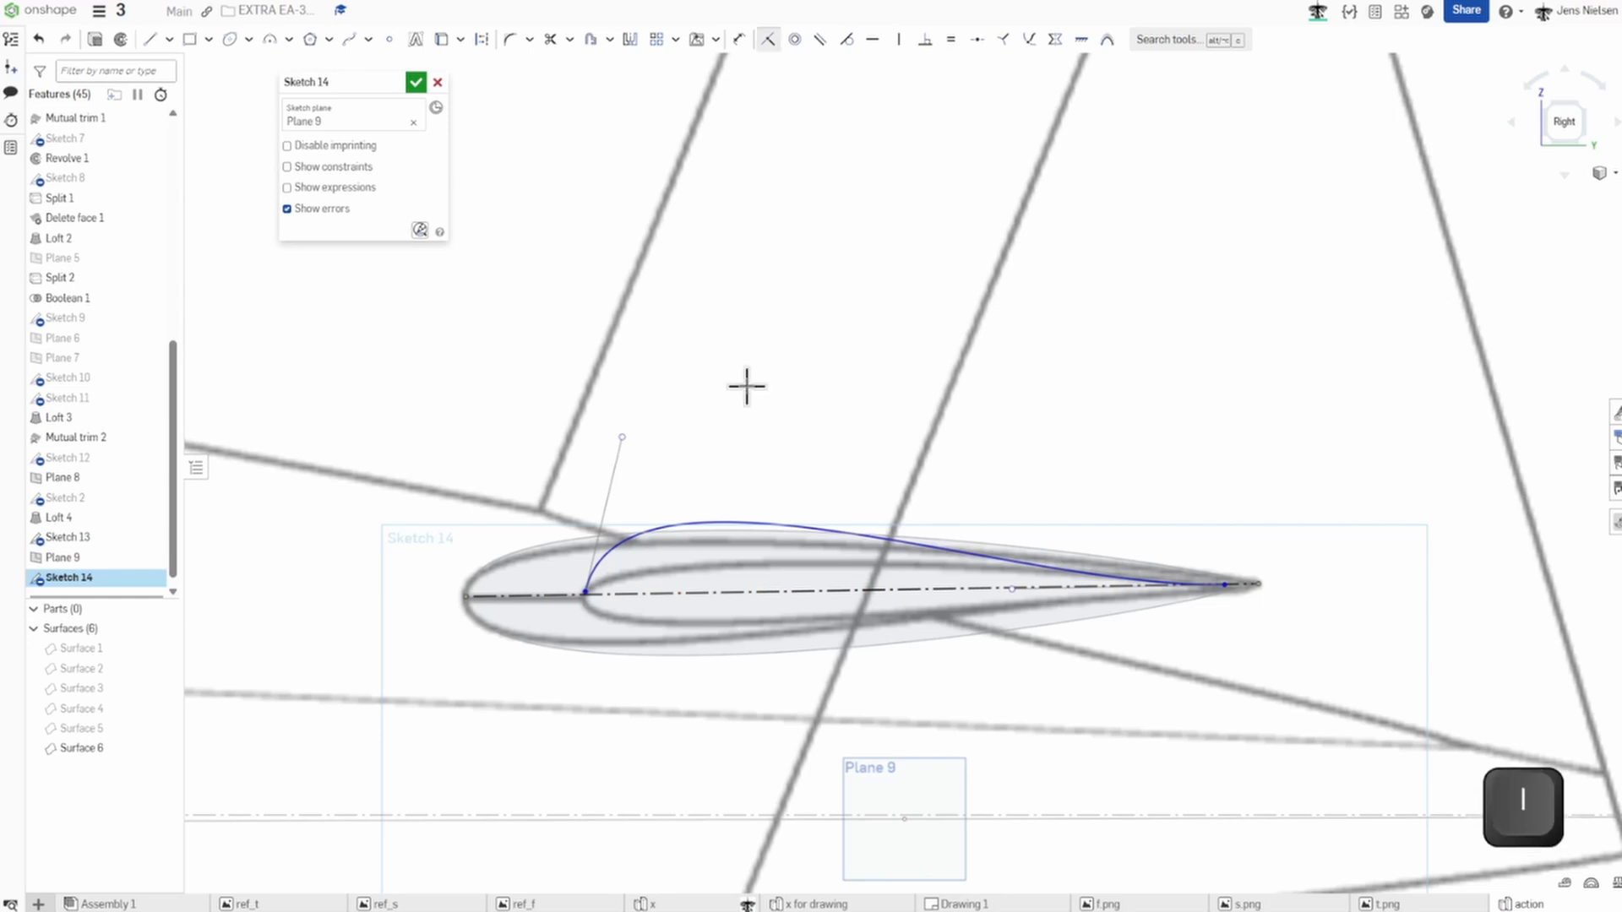
pyautogui.click(584, 593)
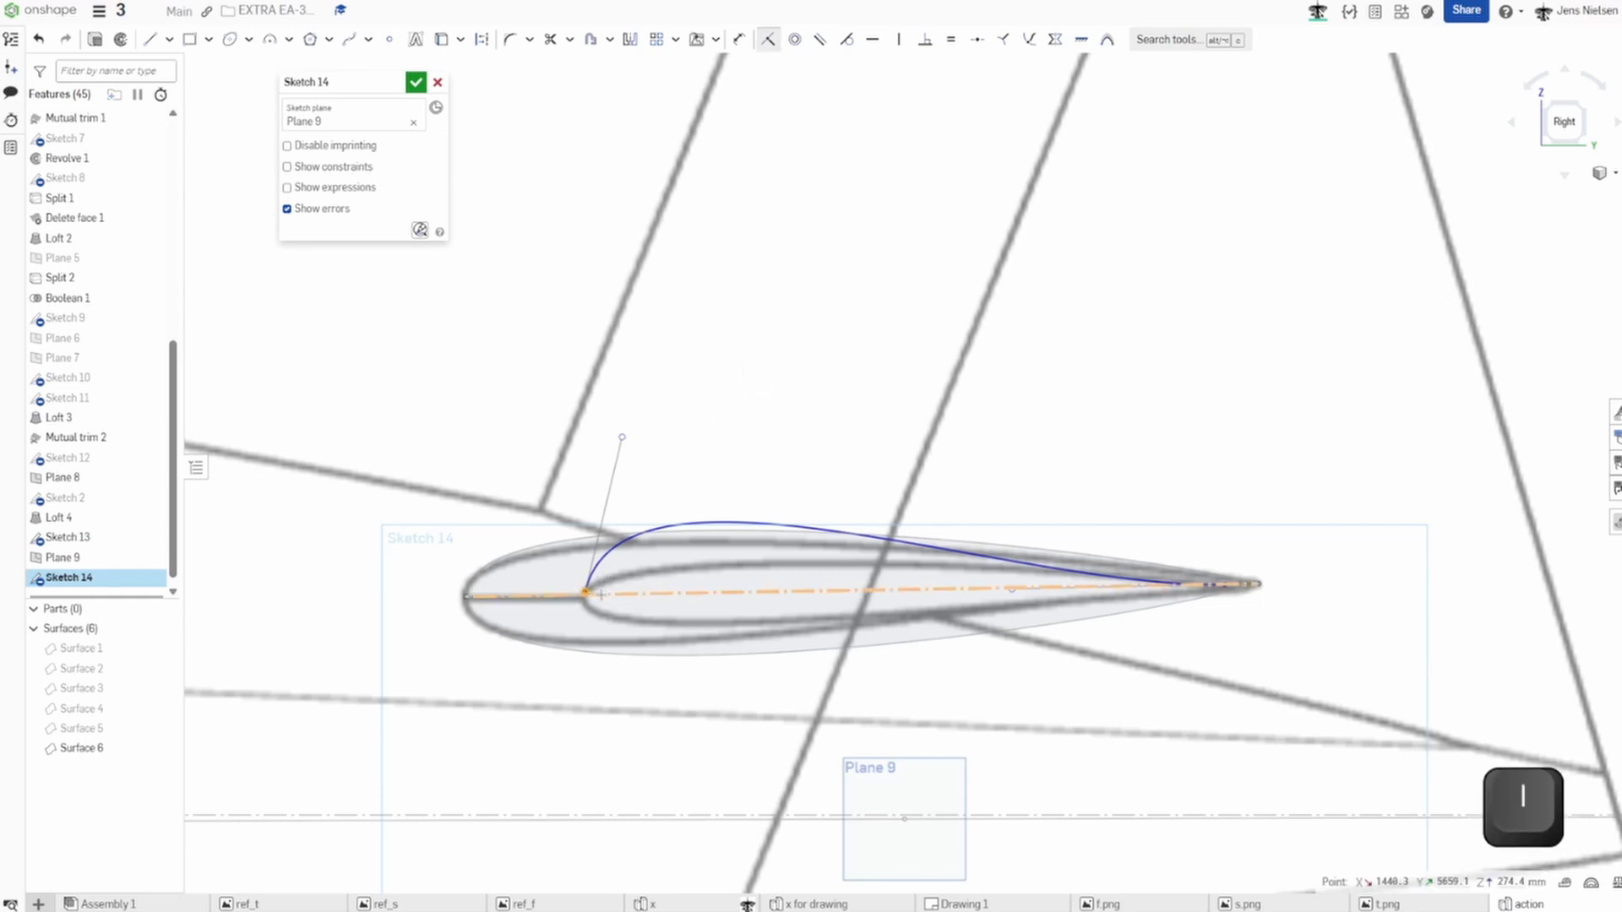
pyautogui.click(602, 595)
pyautogui.press('Escape')
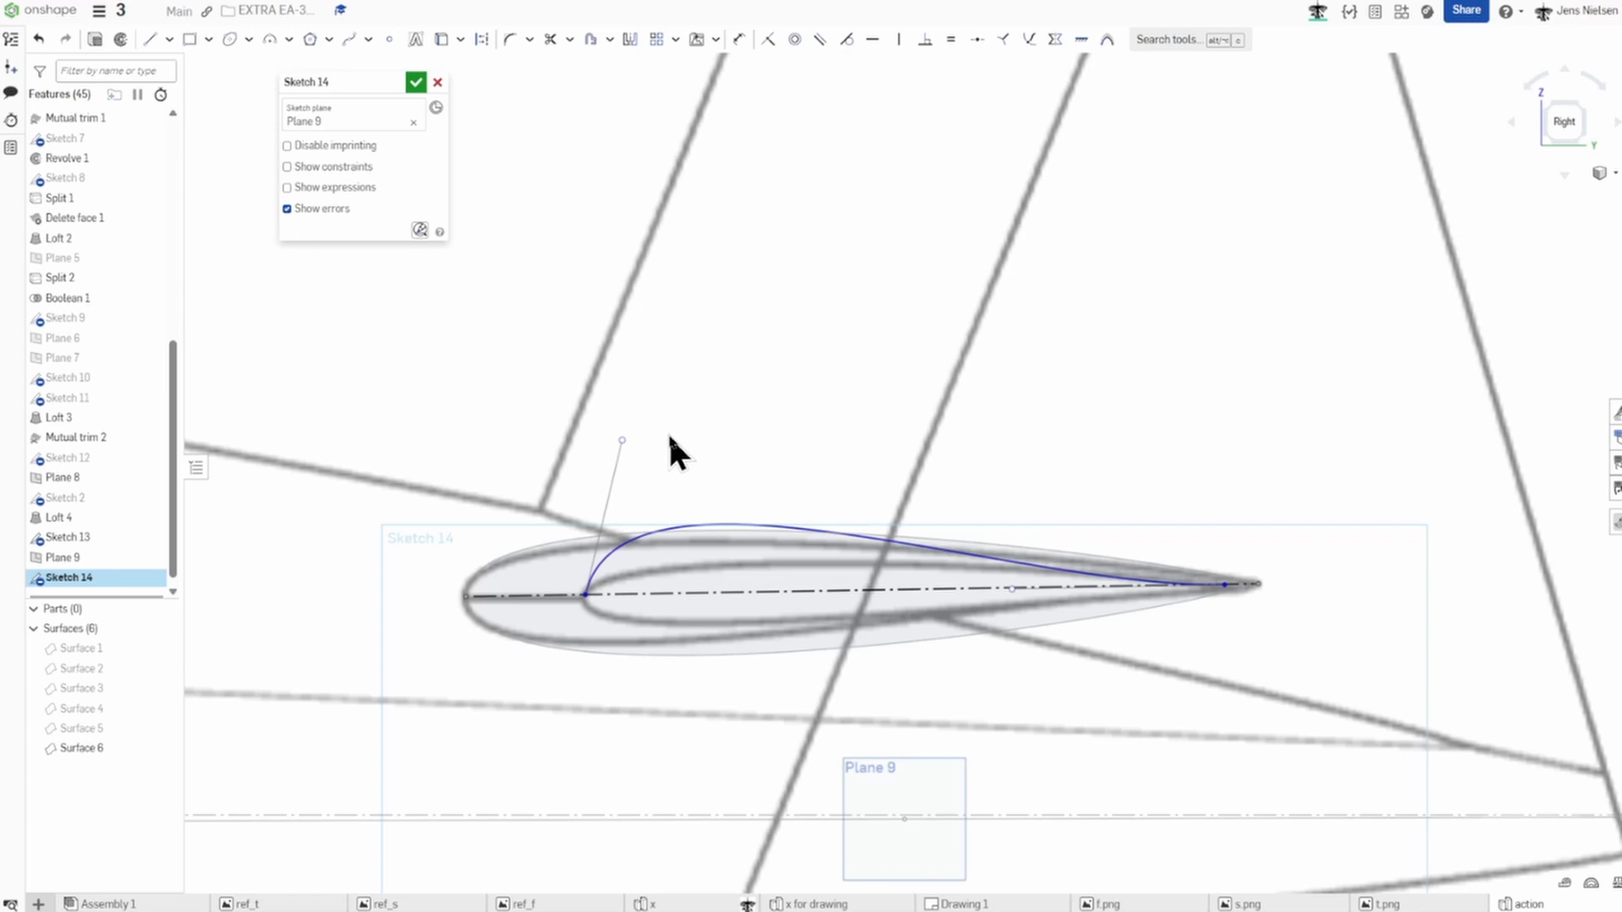
# Make the tip spline's front handle vertical and shorten it, and raise and shorten its rear handle.
pyautogui.click(612, 488)
pyautogui.press('v')
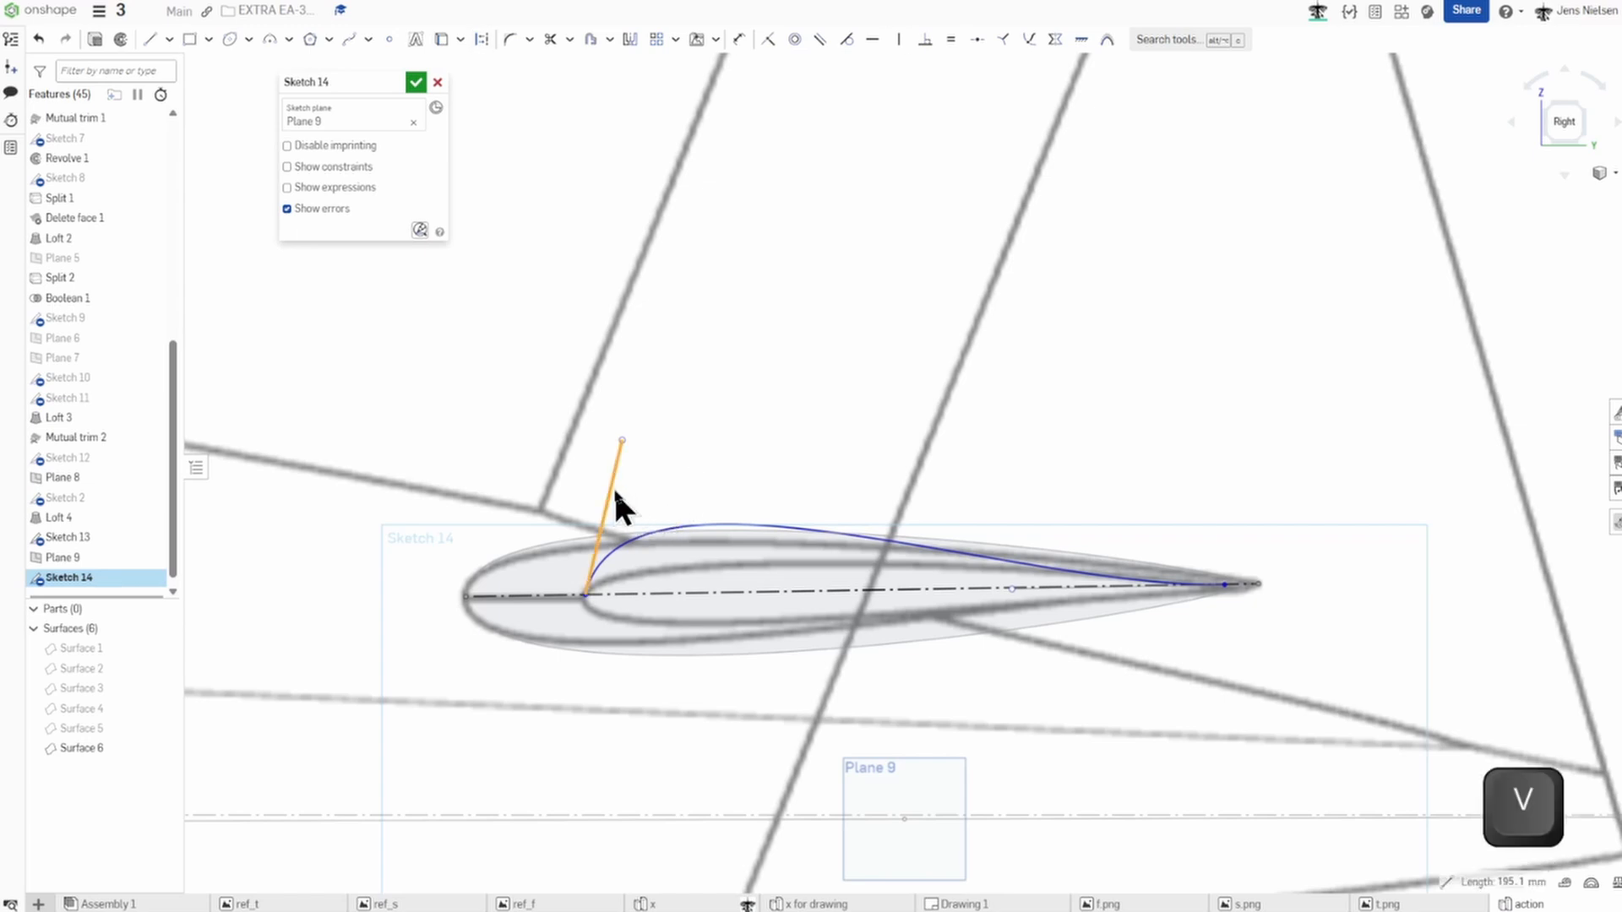
pyautogui.press('Escape')
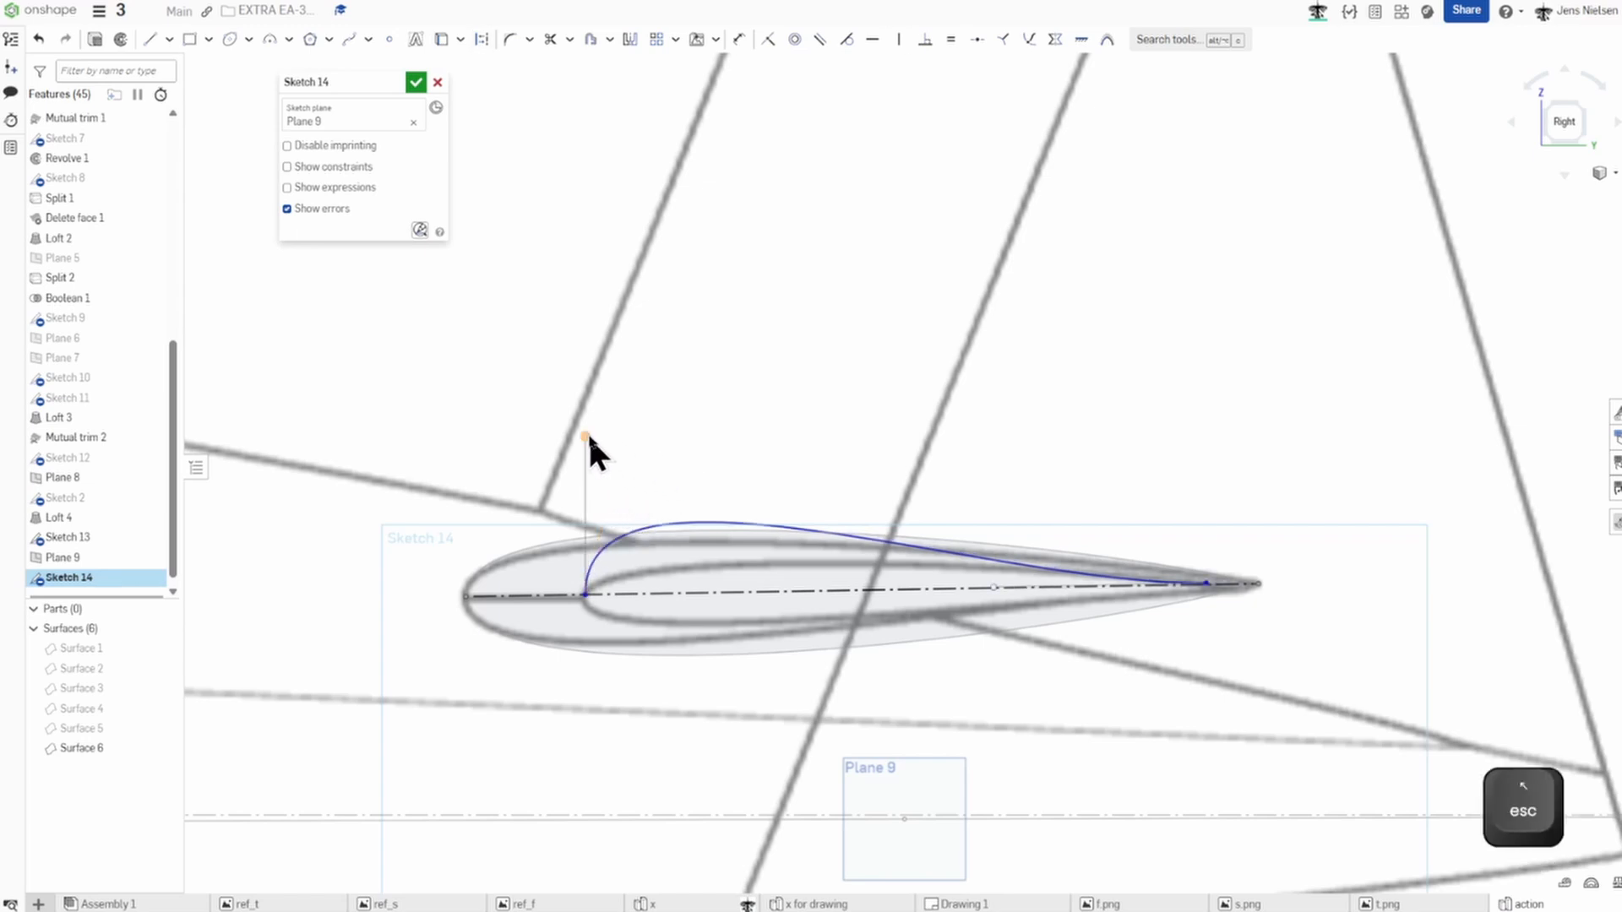
pyautogui.moveTo(584, 437); pyautogui.dragTo(586, 528)
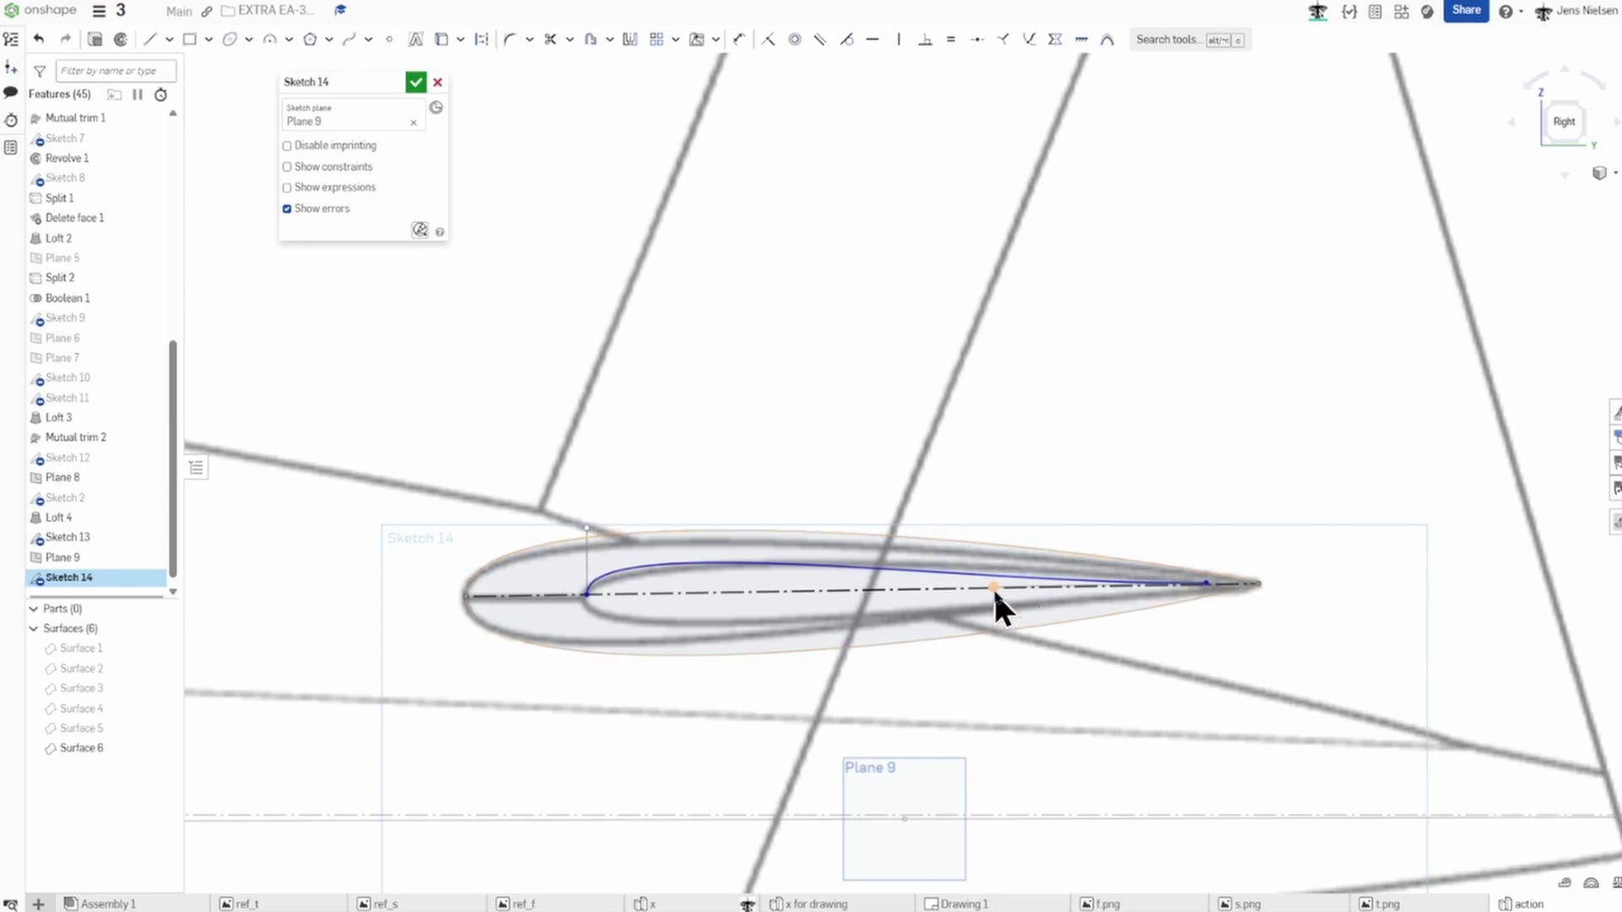
pyautogui.moveTo(994, 588); pyautogui.dragTo(1048, 563)
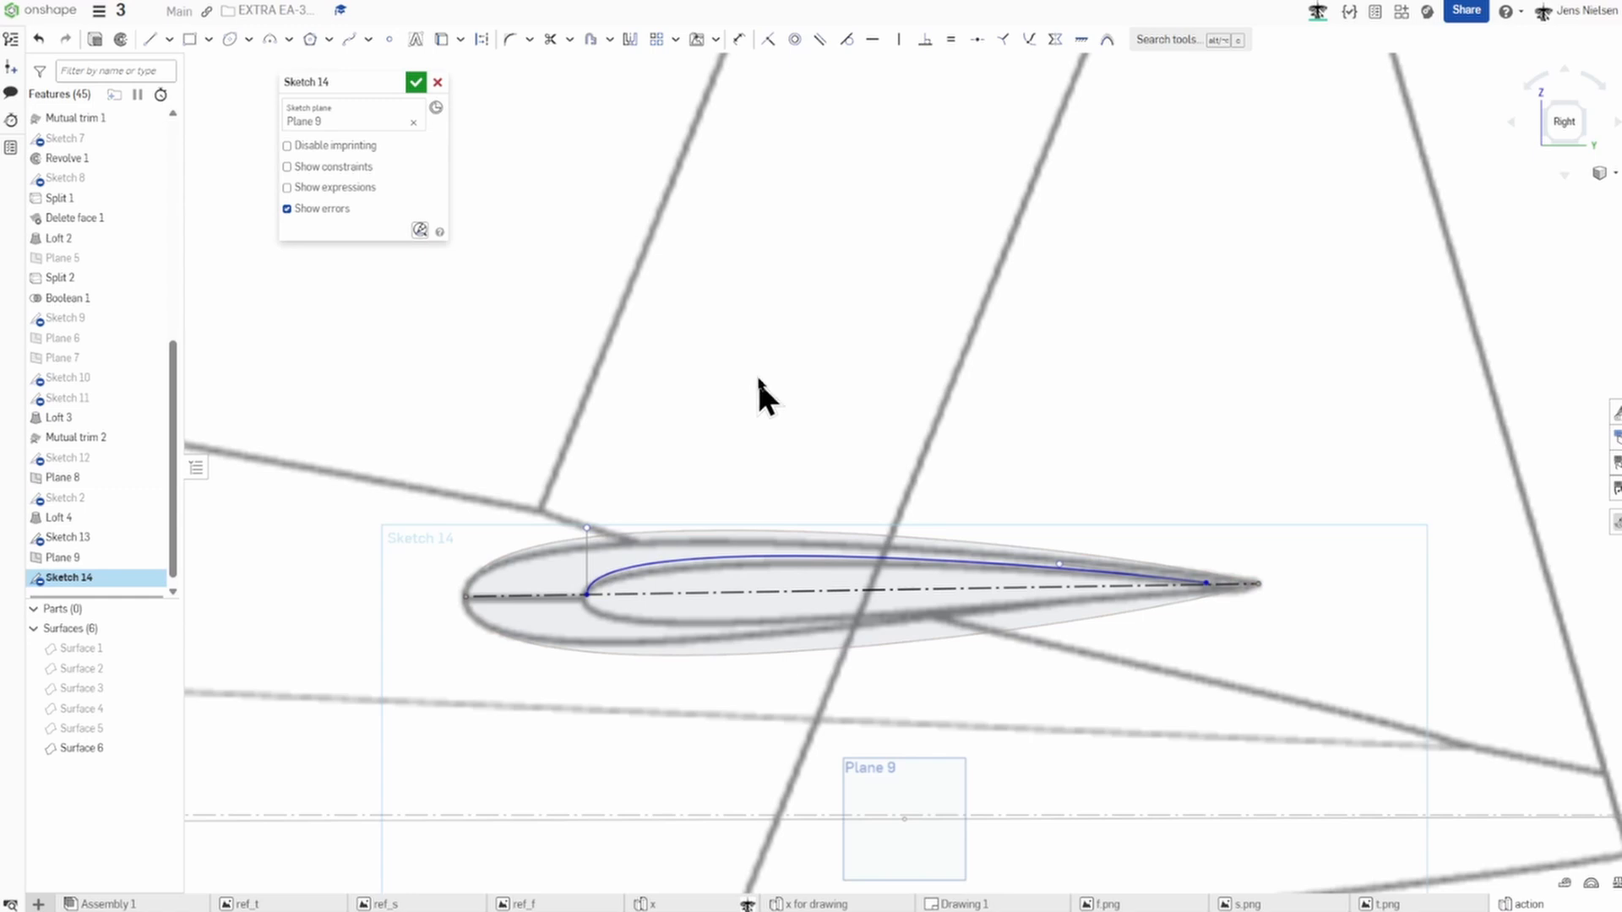
# Mirror the tip spline about the projected construction line and finish the sketch.
pyautogui.click(630, 39)
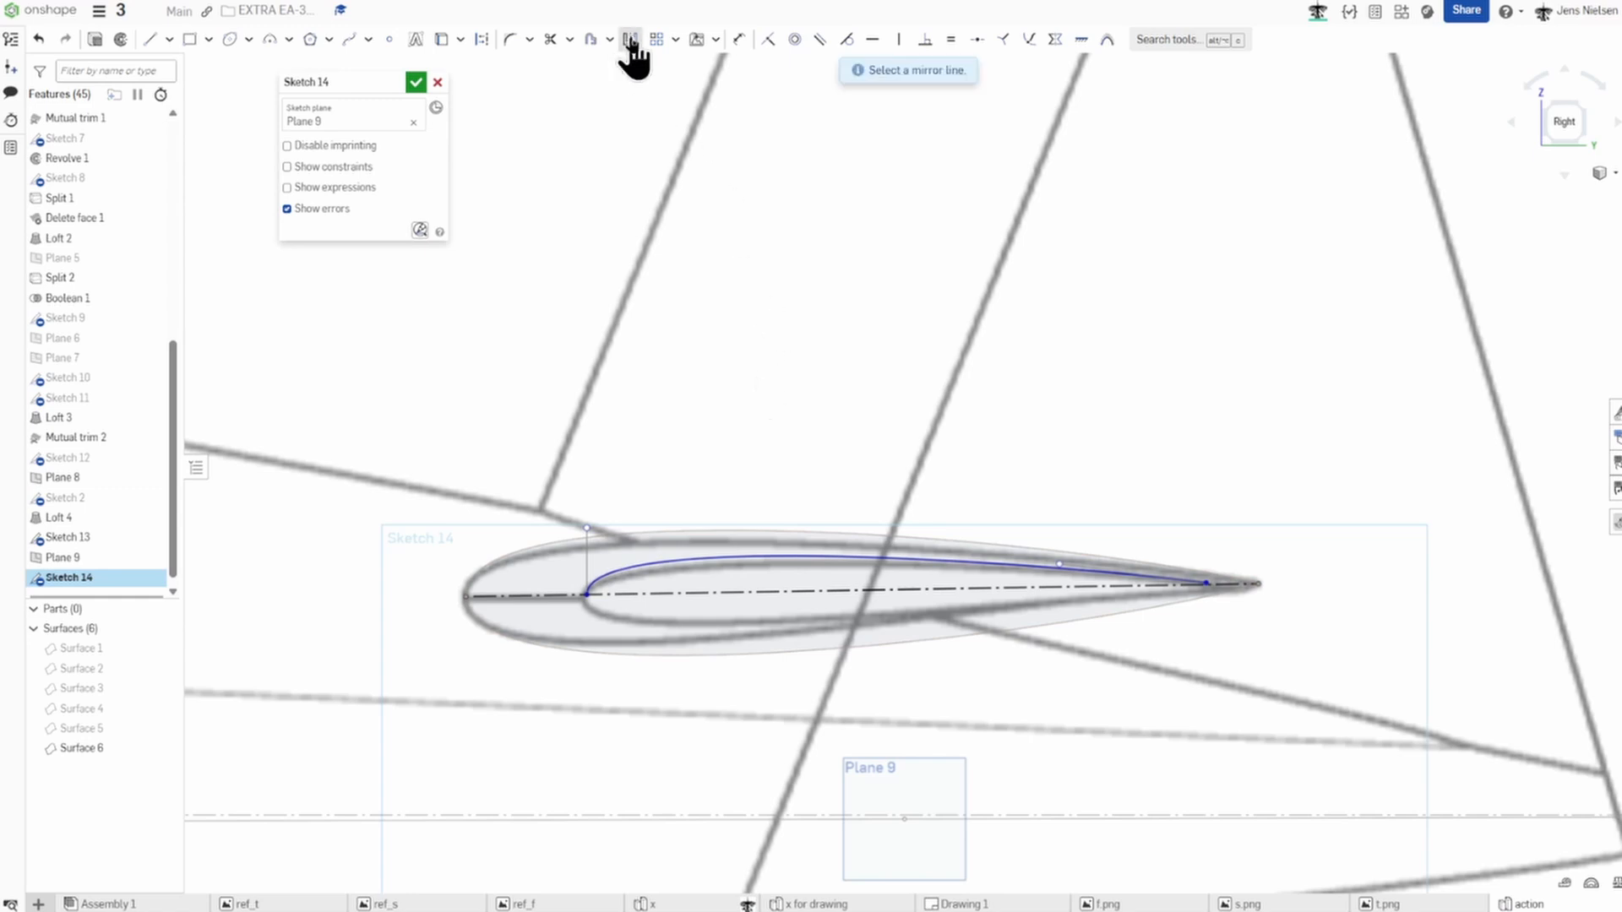
pyautogui.click(735, 594)
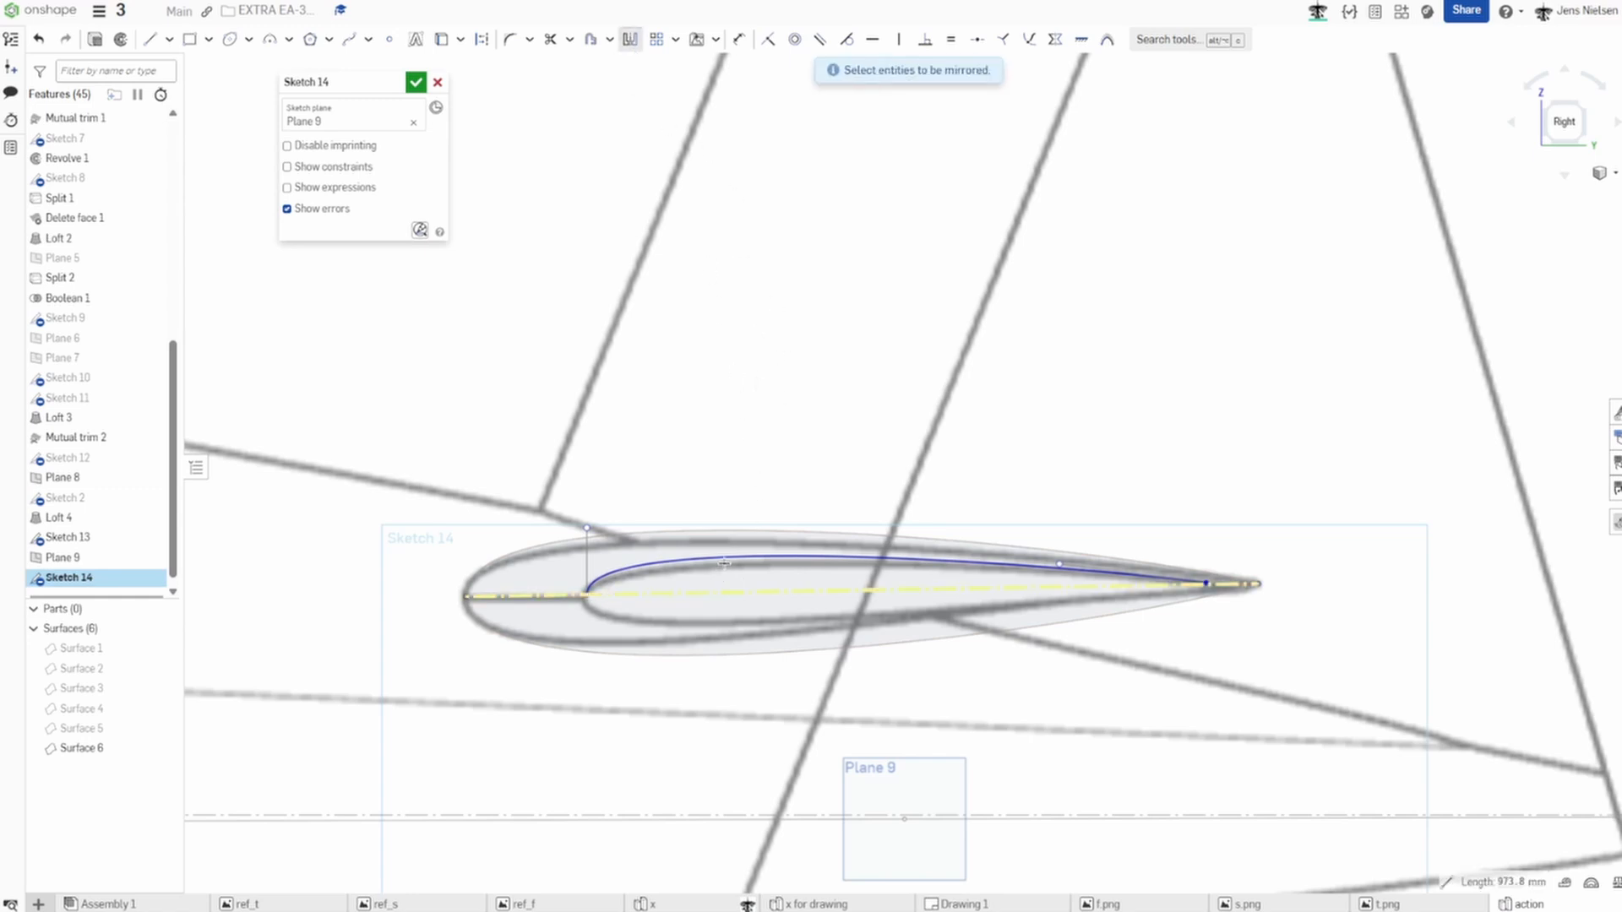
pyautogui.click(724, 563)
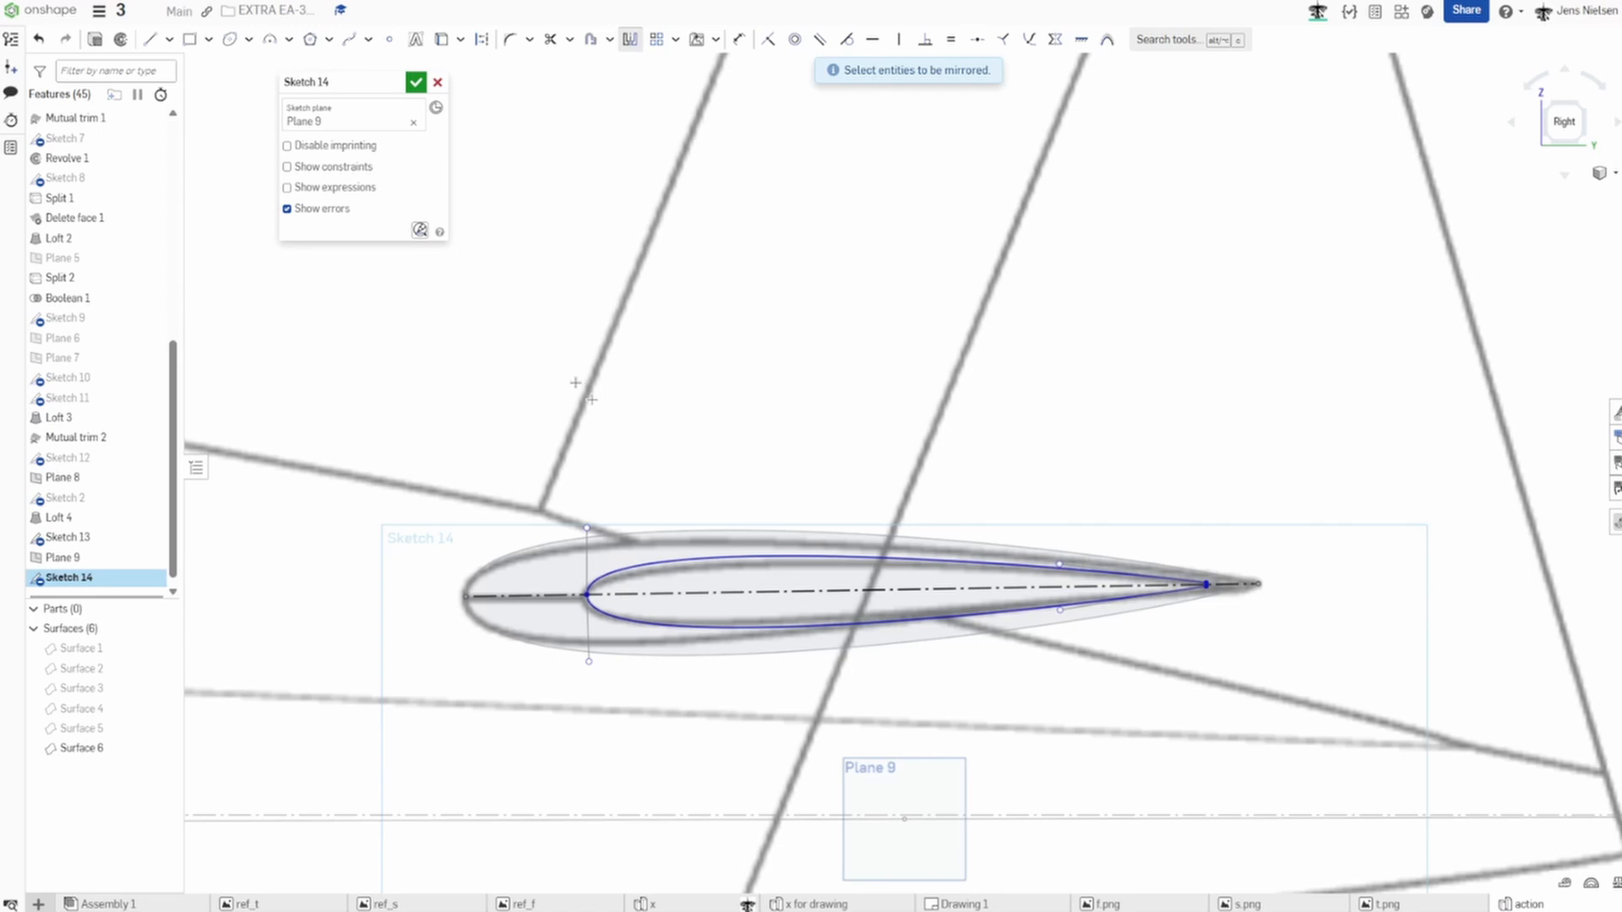
pyautogui.click(419, 80)
# Loft a new surface between the tail's root airfoil sketch (Sketch 13) and tip airfoil sketch (Sketch 14), without end conditions.
pyautogui.scroll(-3, 772, 252)
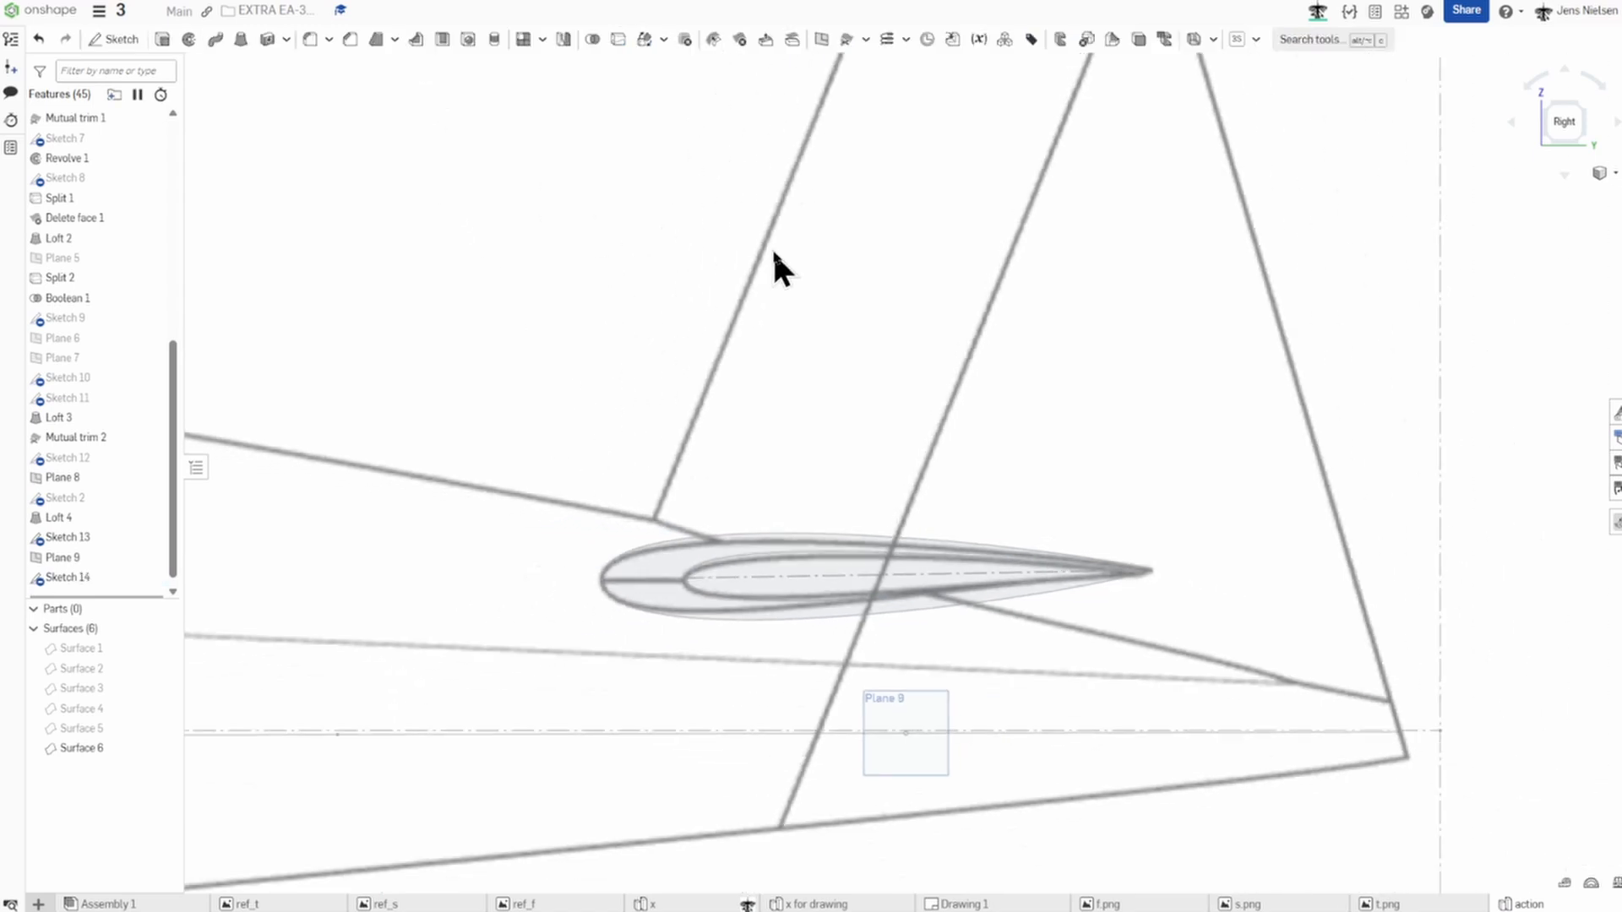
pyautogui.moveTo(773, 247); pyautogui.dragTo(814, 284, button='right')
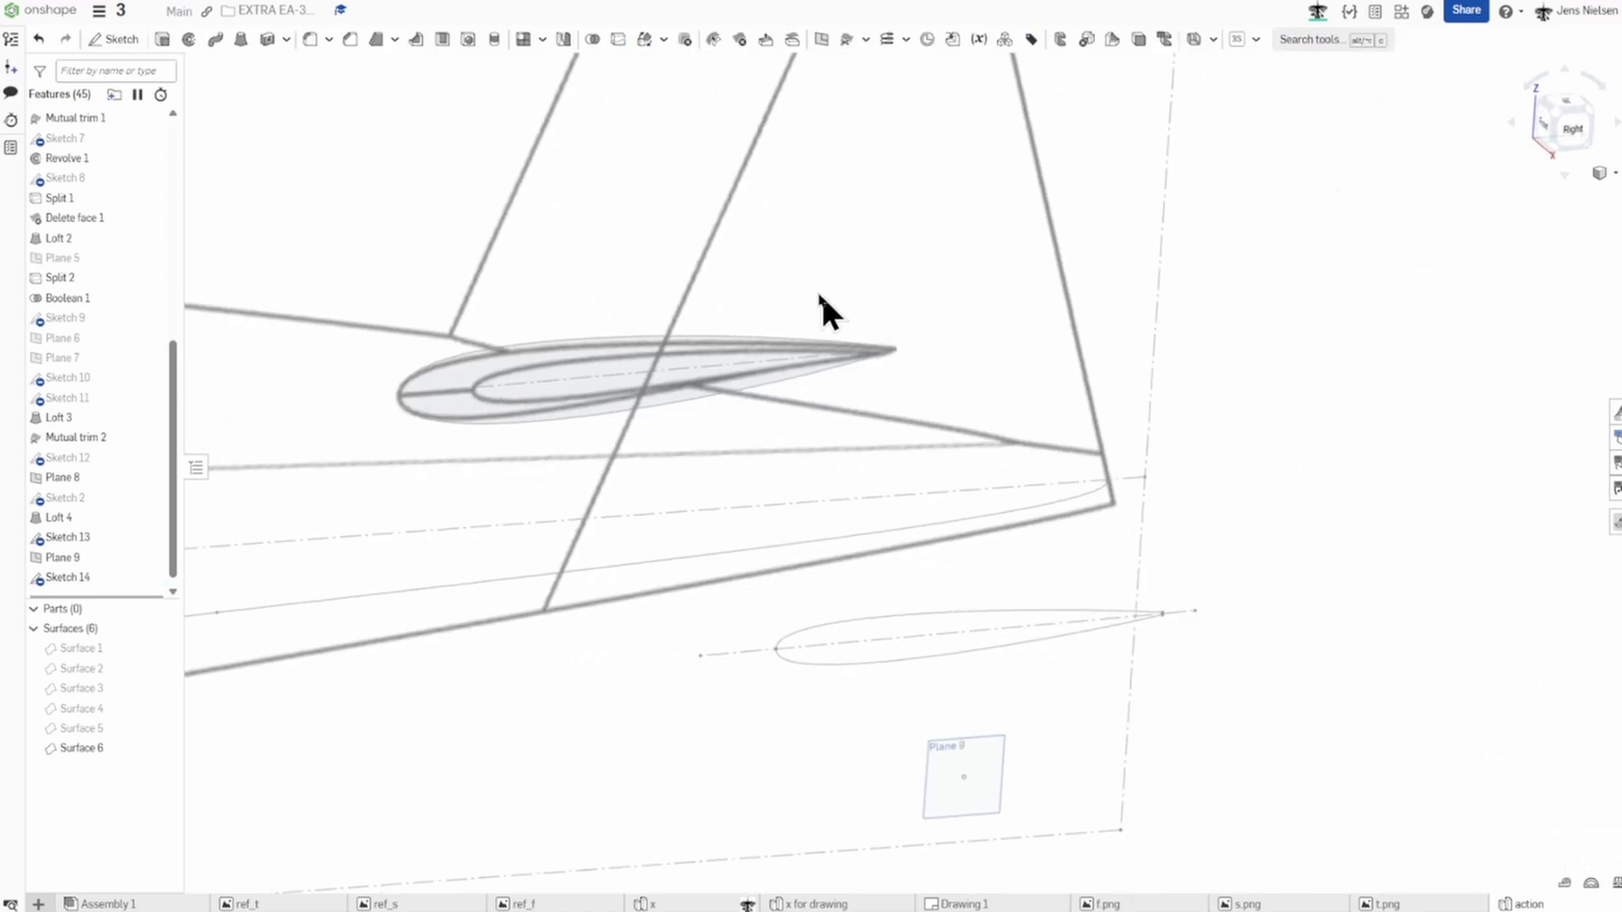
pyautogui.click(240, 39)
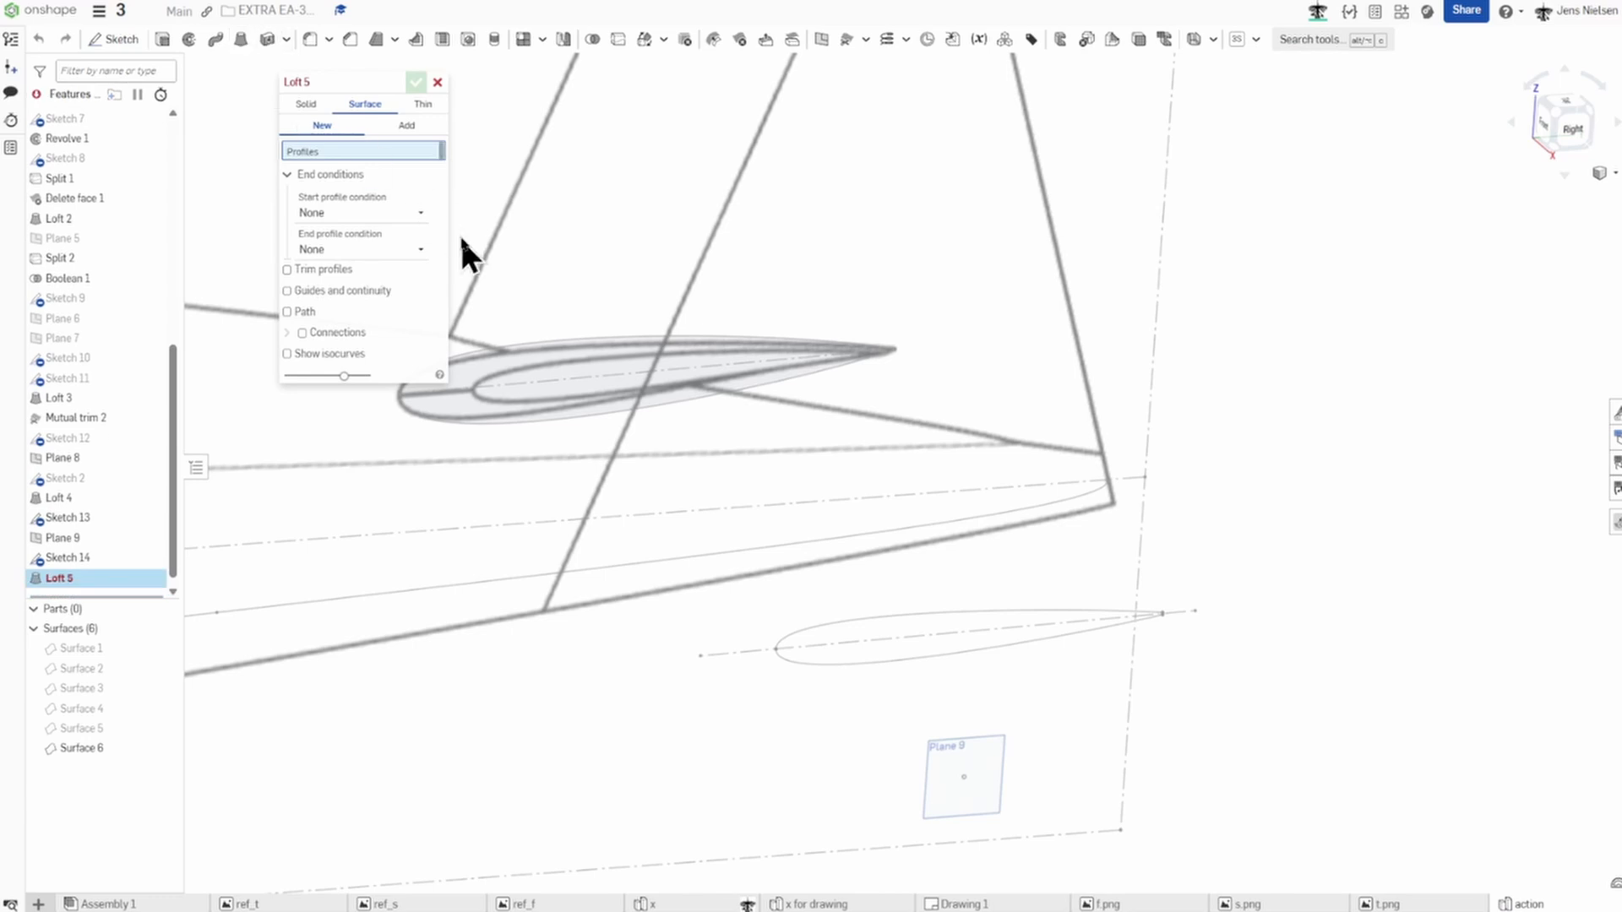
pyautogui.click(114, 521)
pyautogui.click(118, 562)
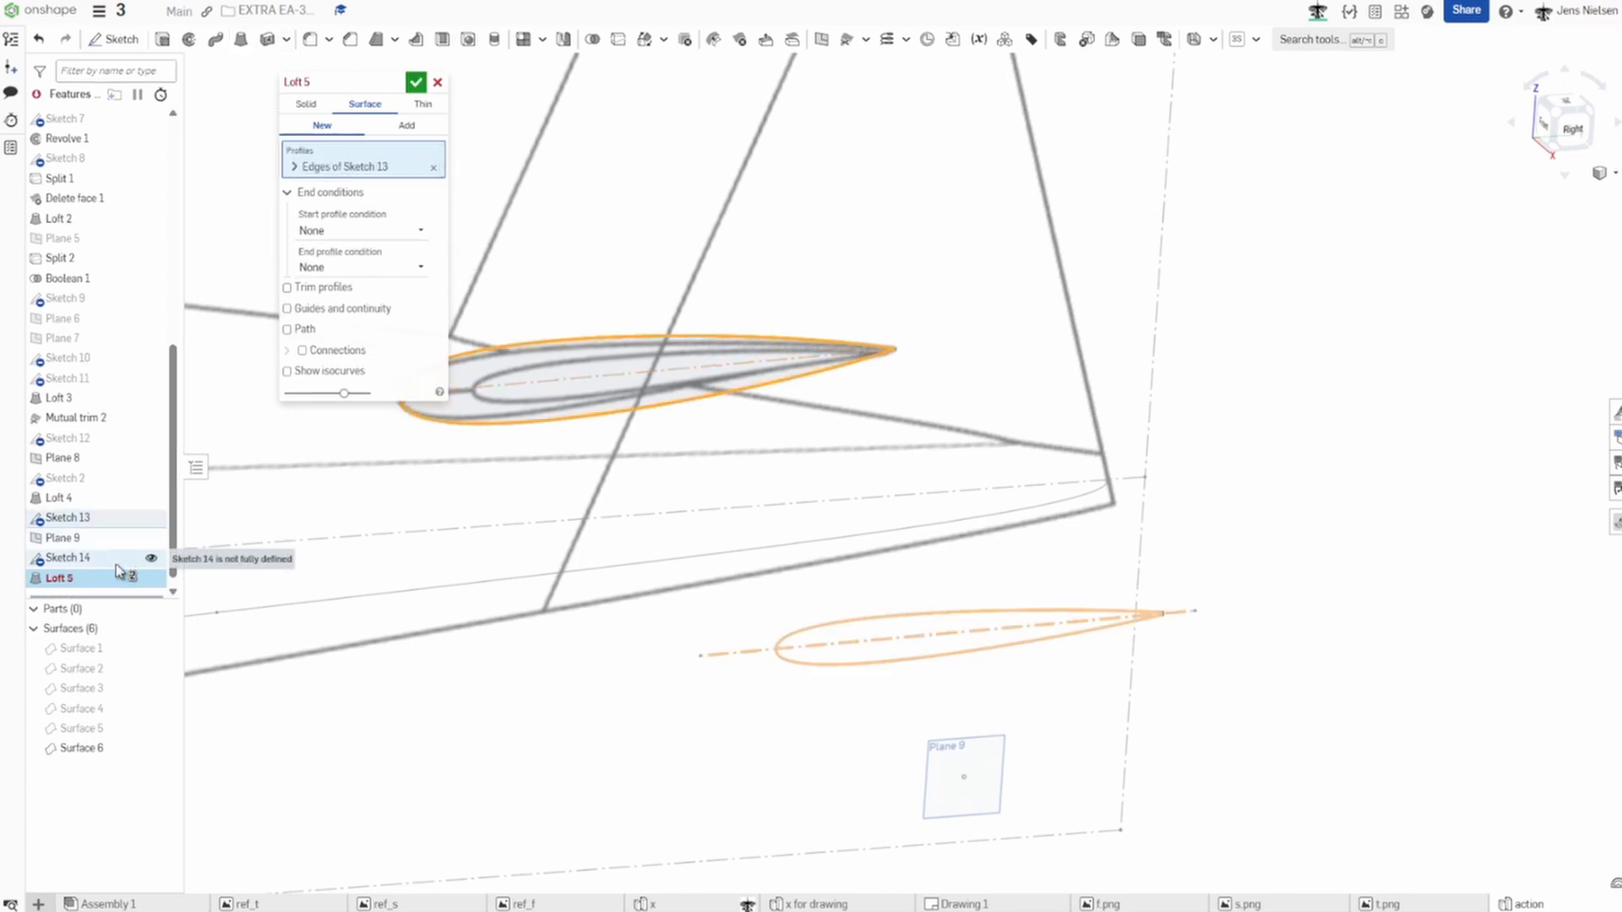
pyautogui.click(119, 571)
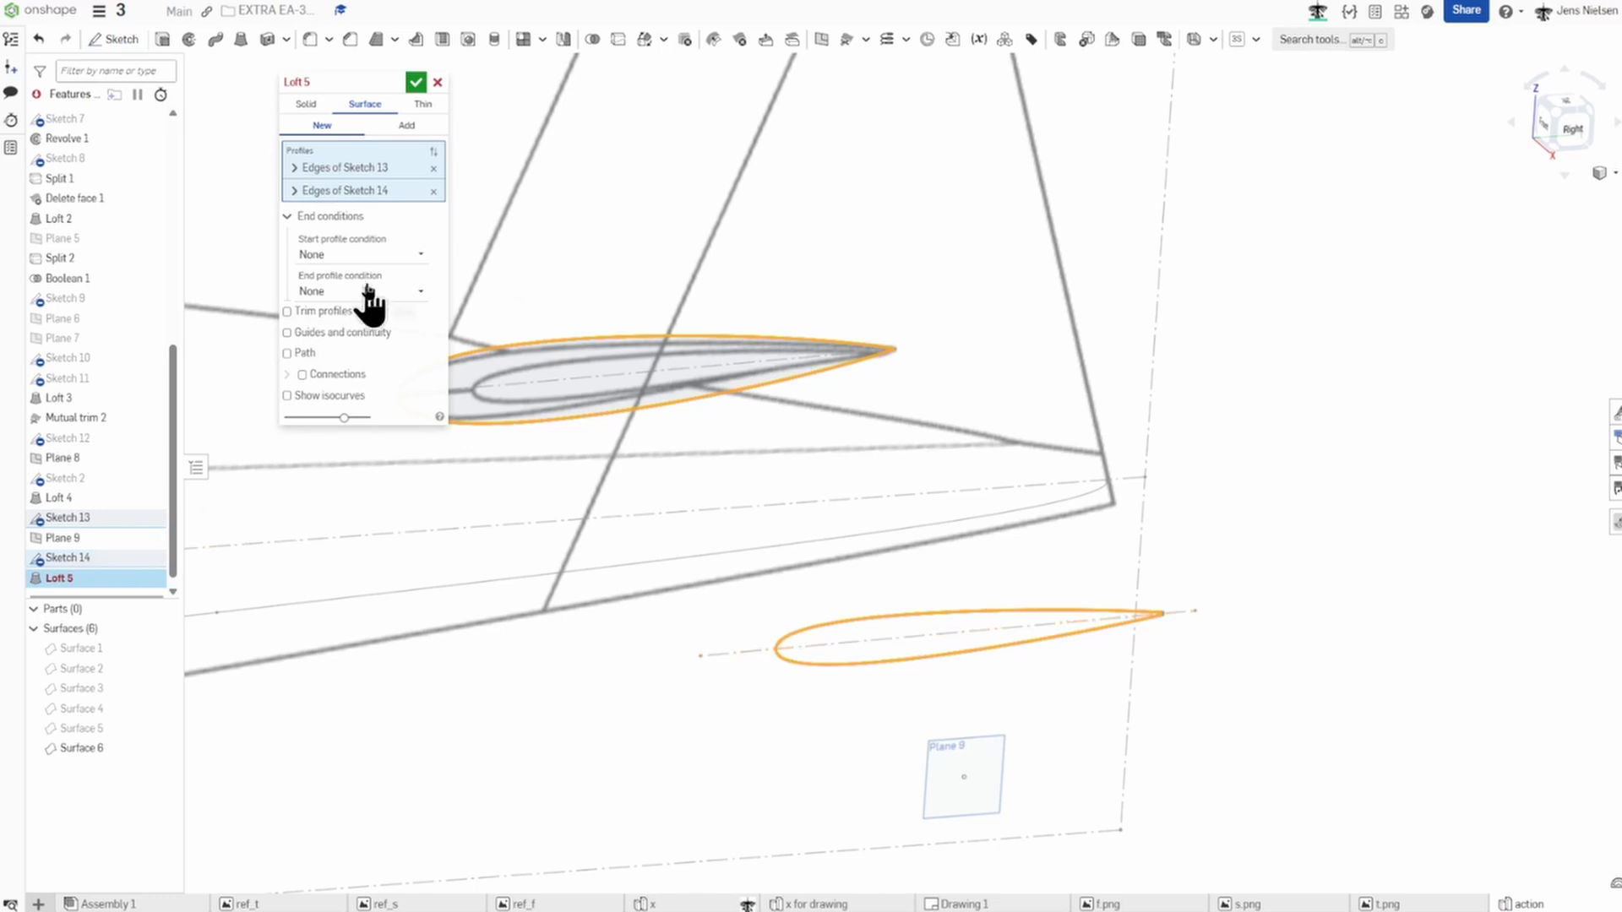
pyautogui.moveTo(513, 266)
pyautogui.mouseDown(button='middle')
pyautogui.moveTo(543, 281)
pyautogui.moveTo(530, 289)
pyautogui.mouseUp(button='middle')
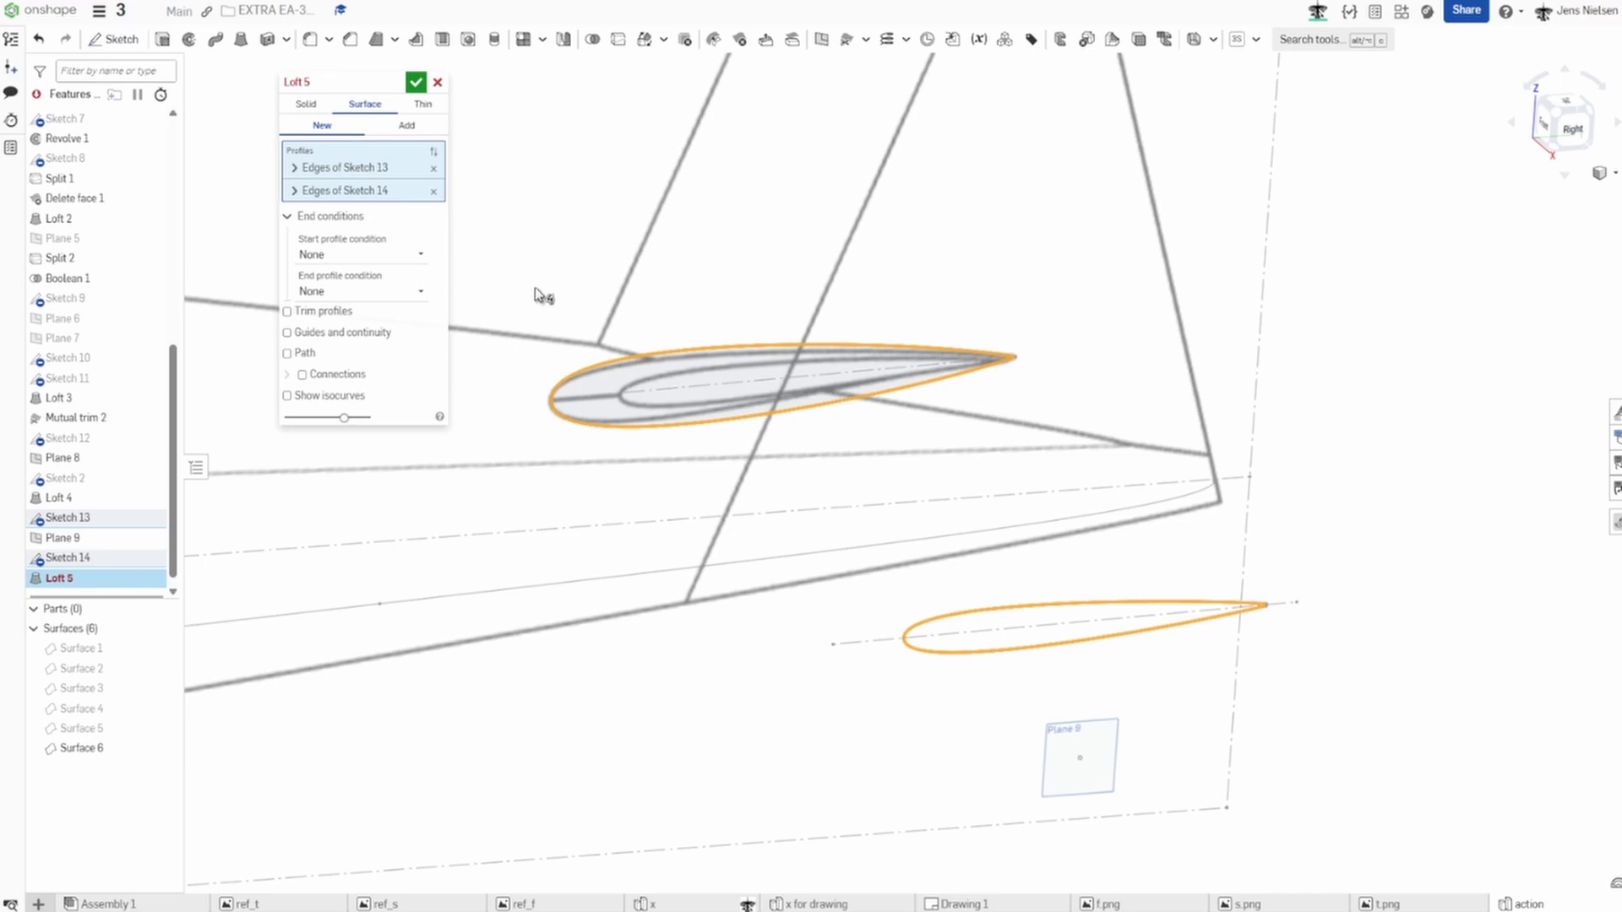
pyautogui.click(416, 85)
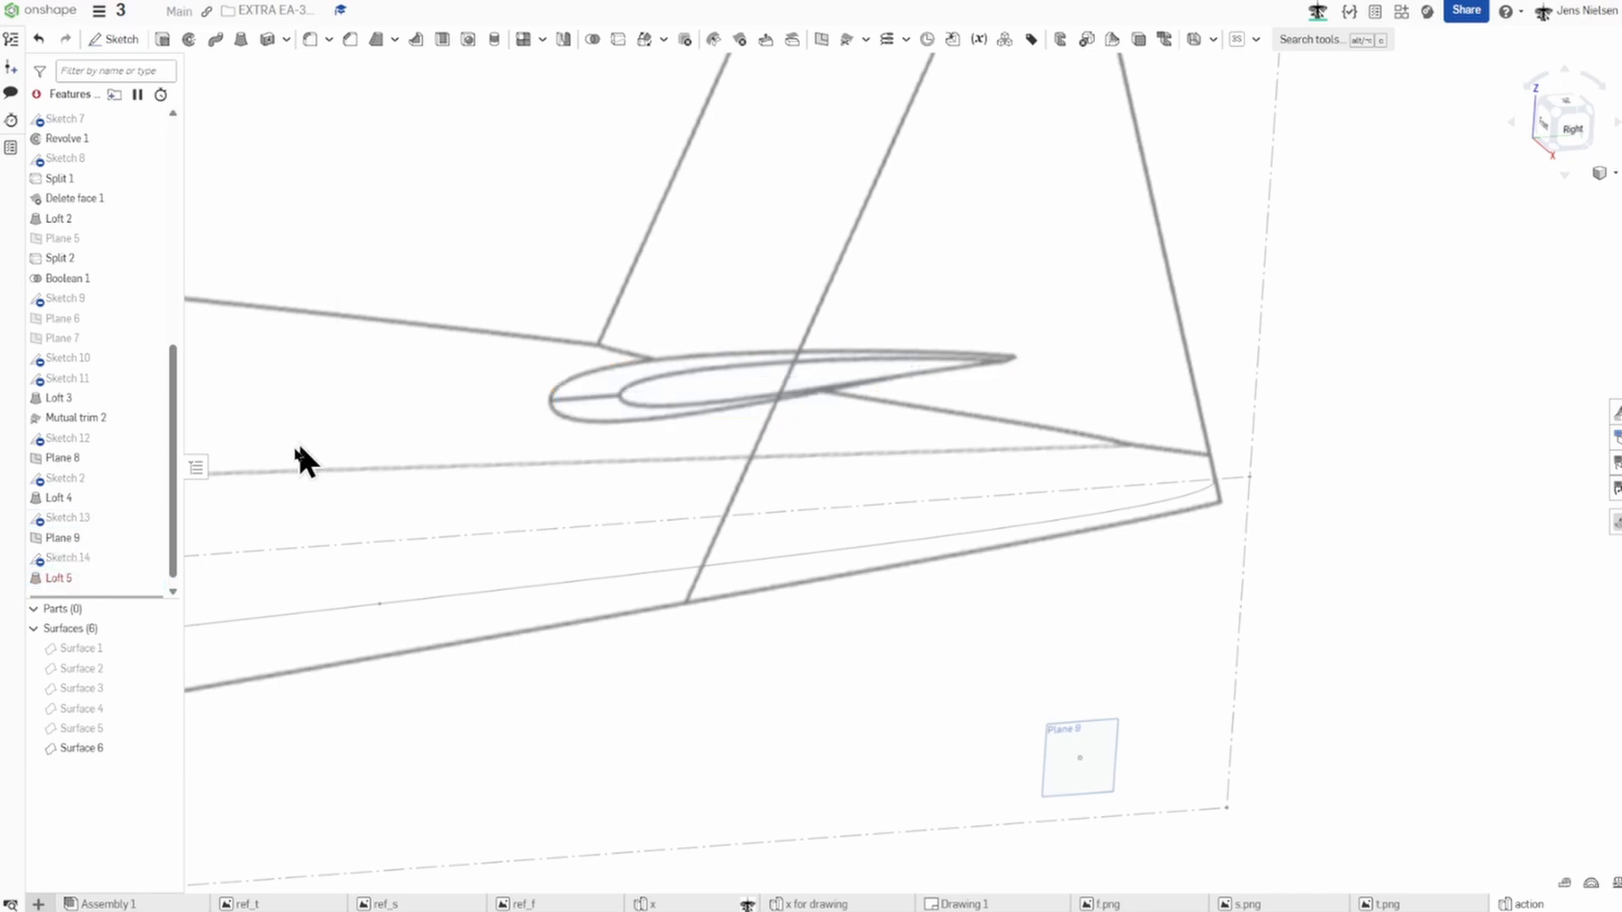
# Edit Sketch 14 to make the tip airfoil's open trailing-edge endpoint coincident with the construction line, and finish the sketch.
pyautogui.rightClick(110, 557)
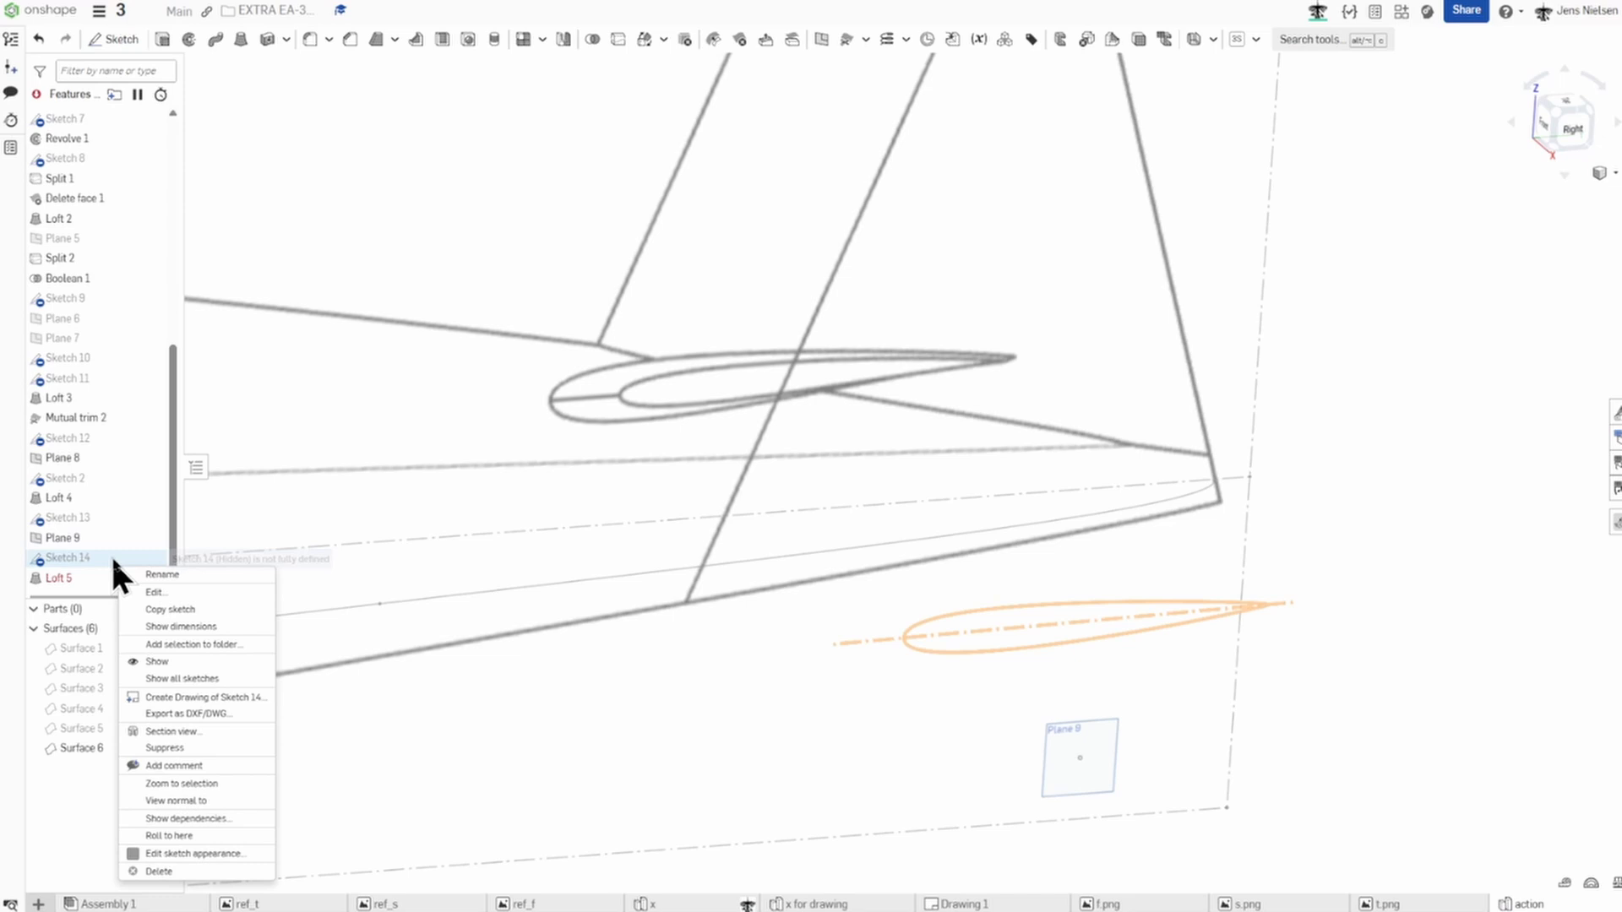
pyautogui.click(155, 592)
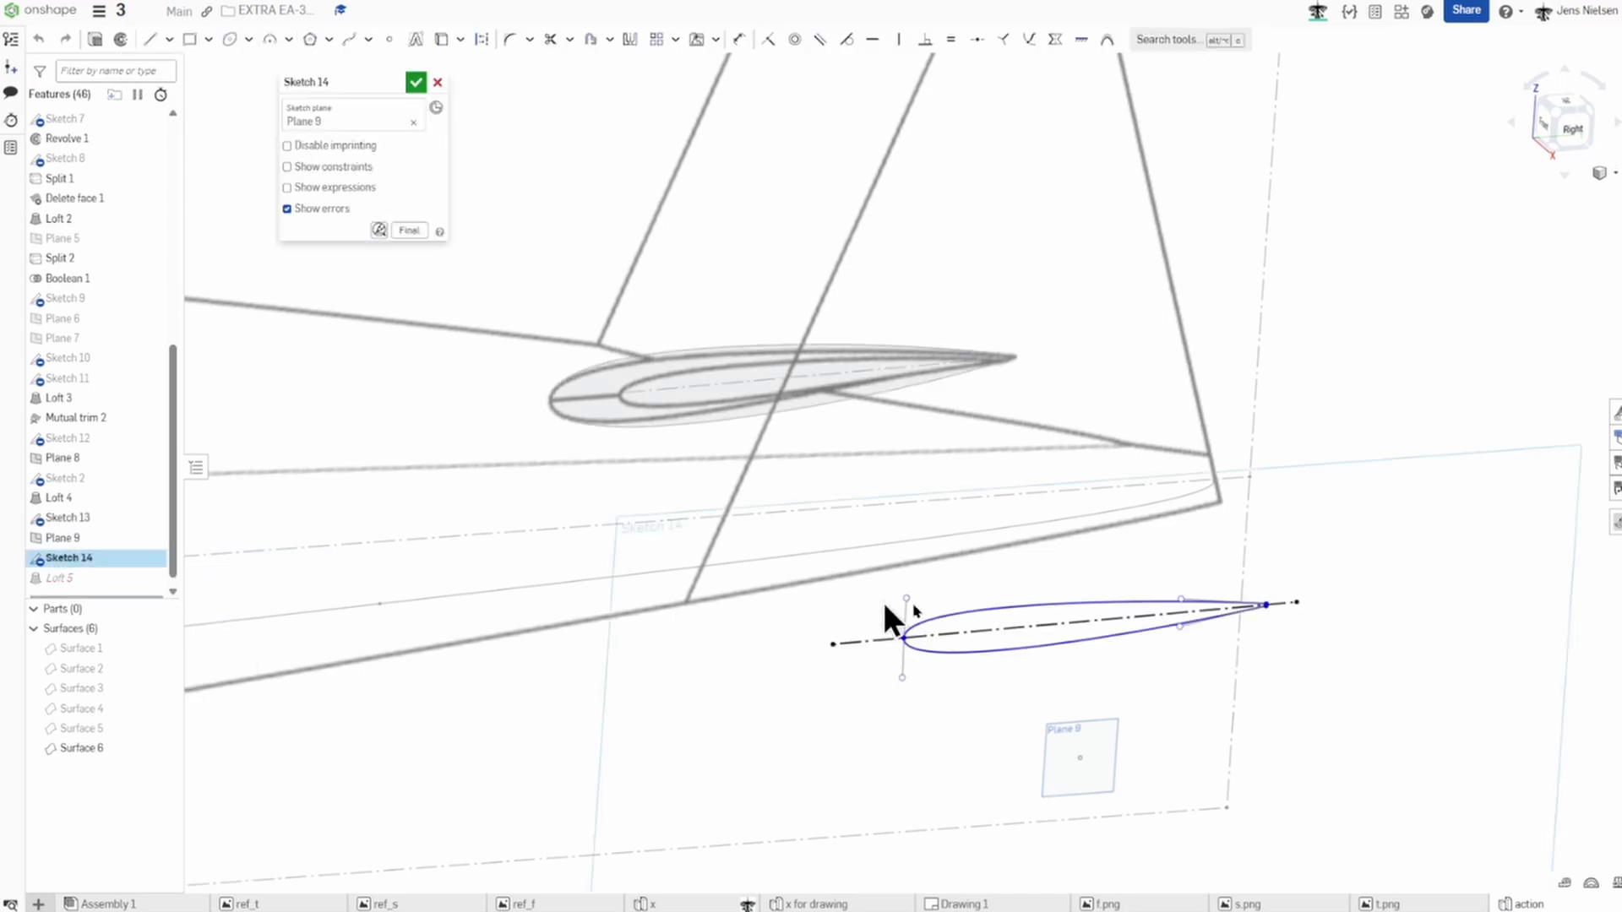
pyautogui.scroll(10, 1387, 522)
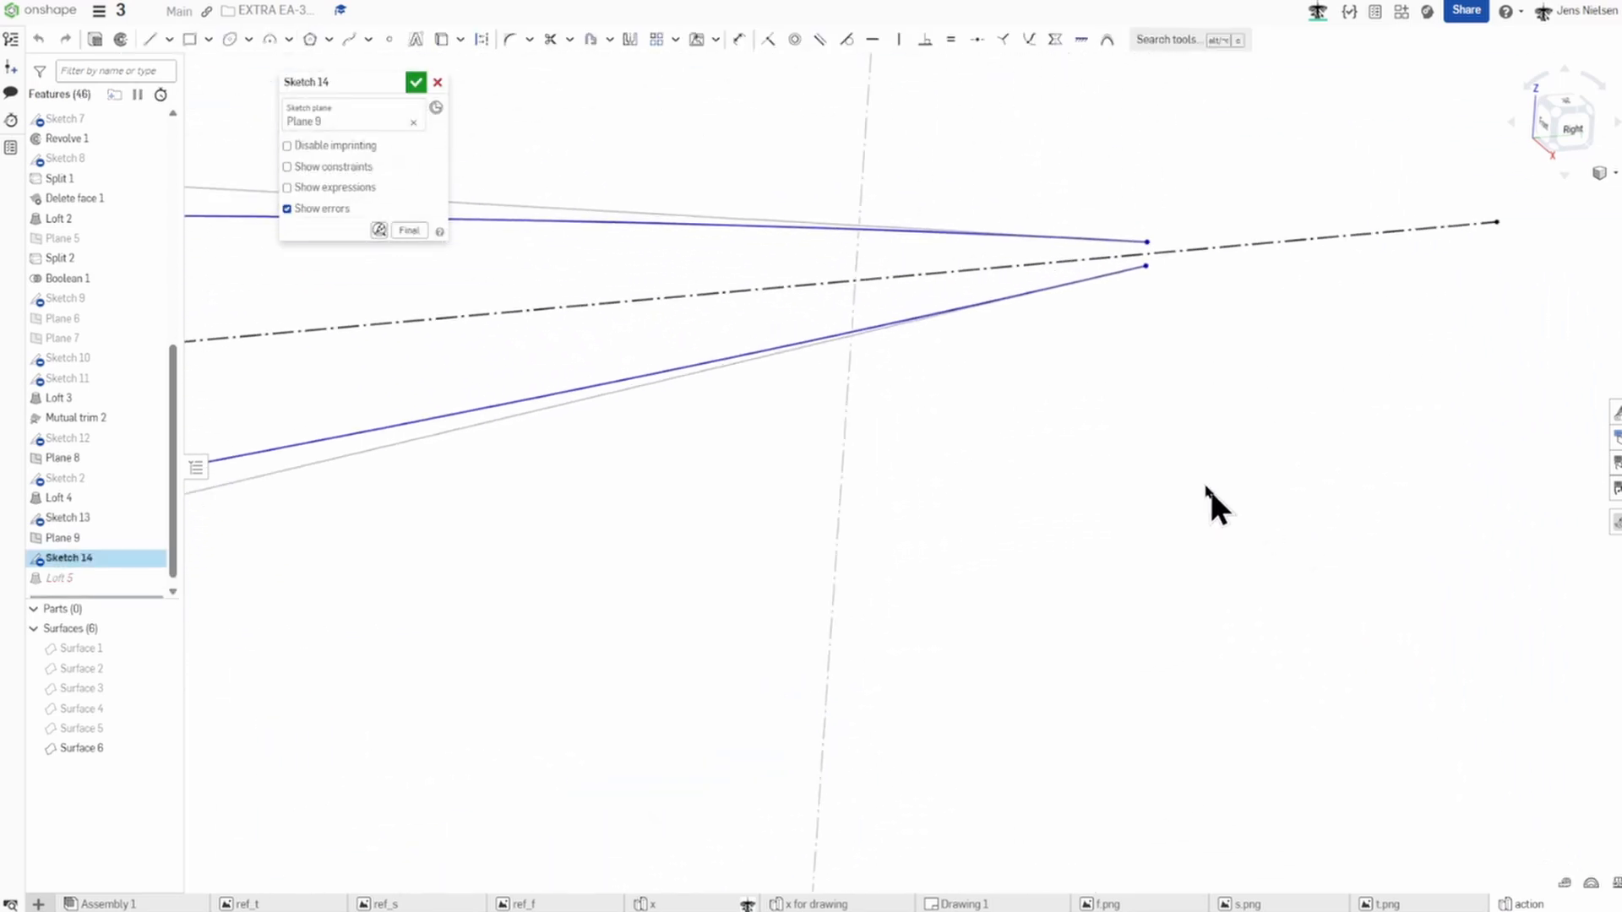
pyautogui.press('l')
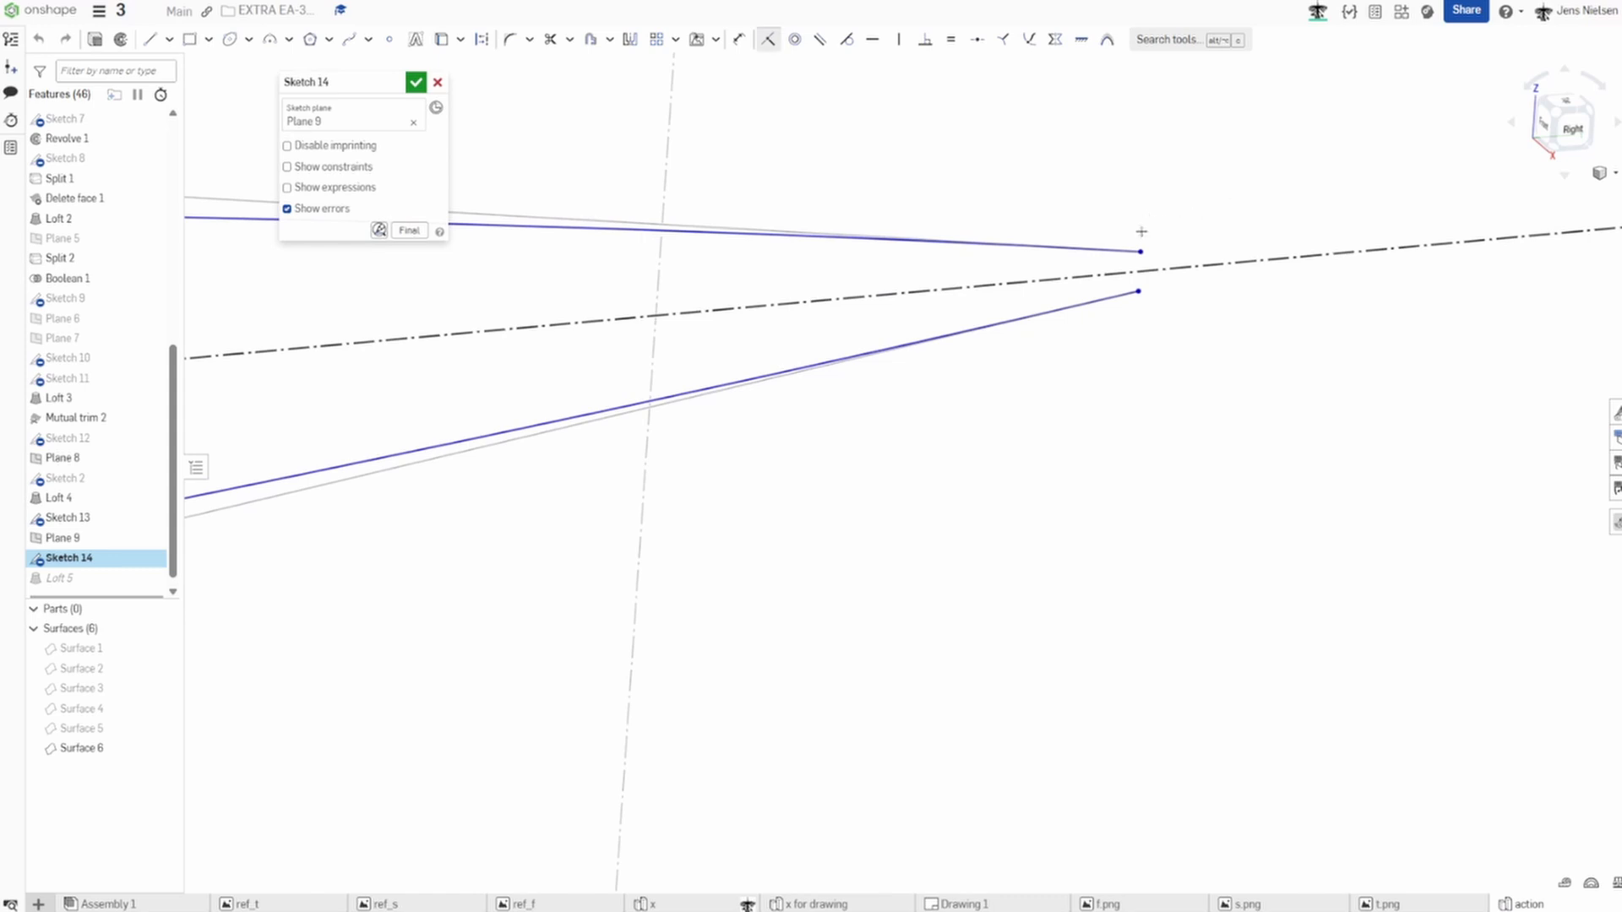
pyautogui.click(1152, 270)
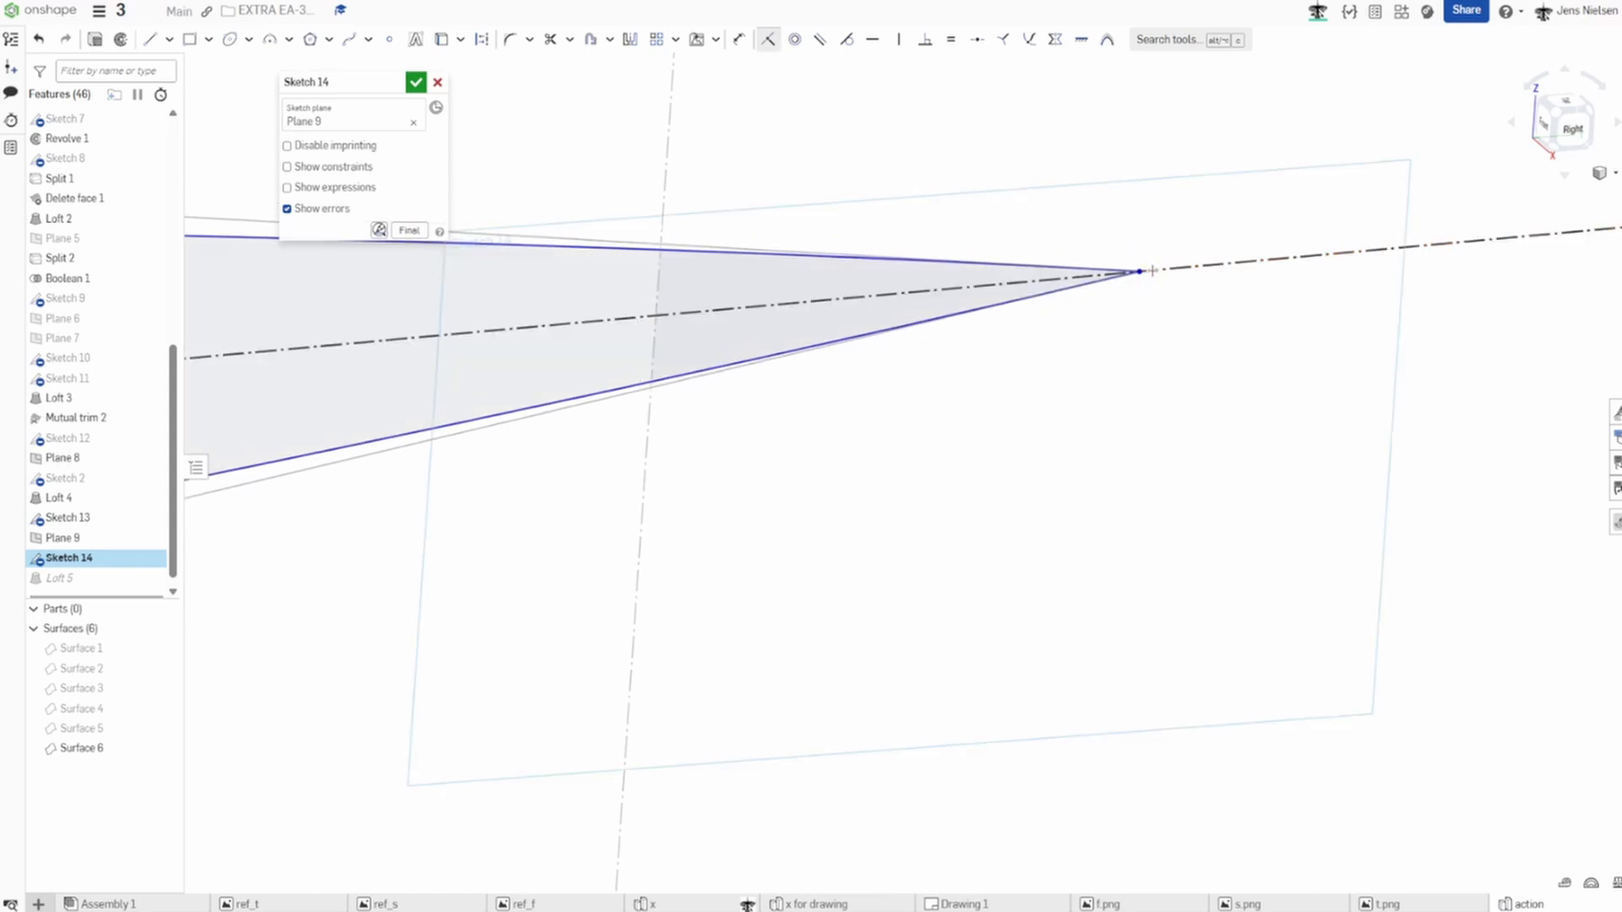
pyautogui.click(415, 82)
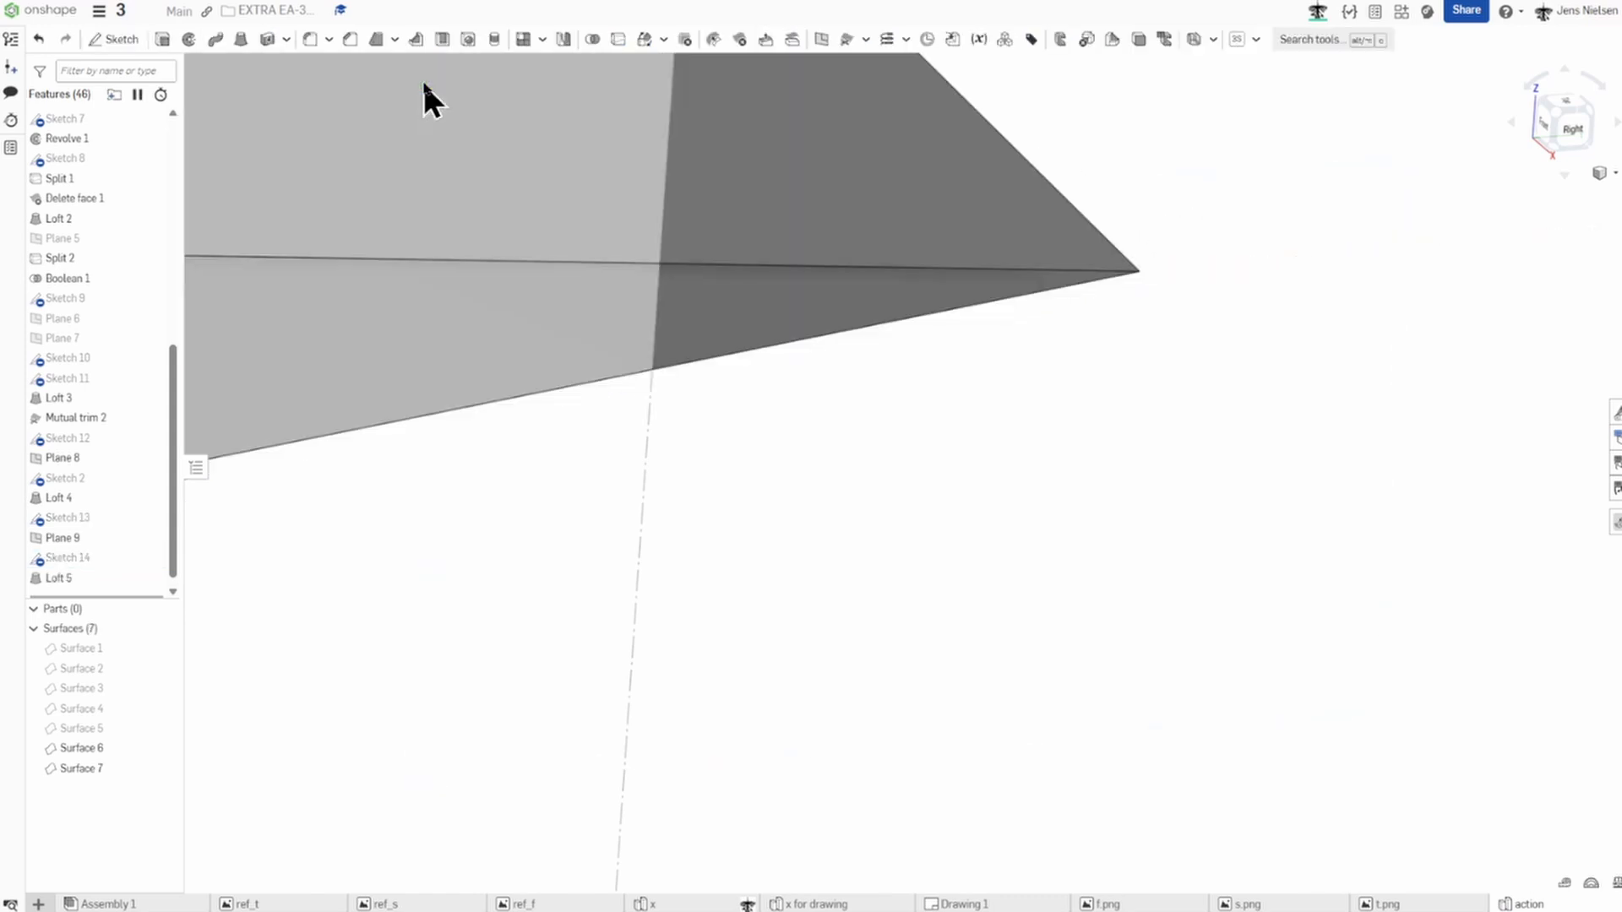
# Show all the aircraft's surfaces and hide all sketches.
pyautogui.moveTo(1075, 448); pyautogui.dragTo(1105, 431, button='right')
pyautogui.scroll(10, 1107, 426)
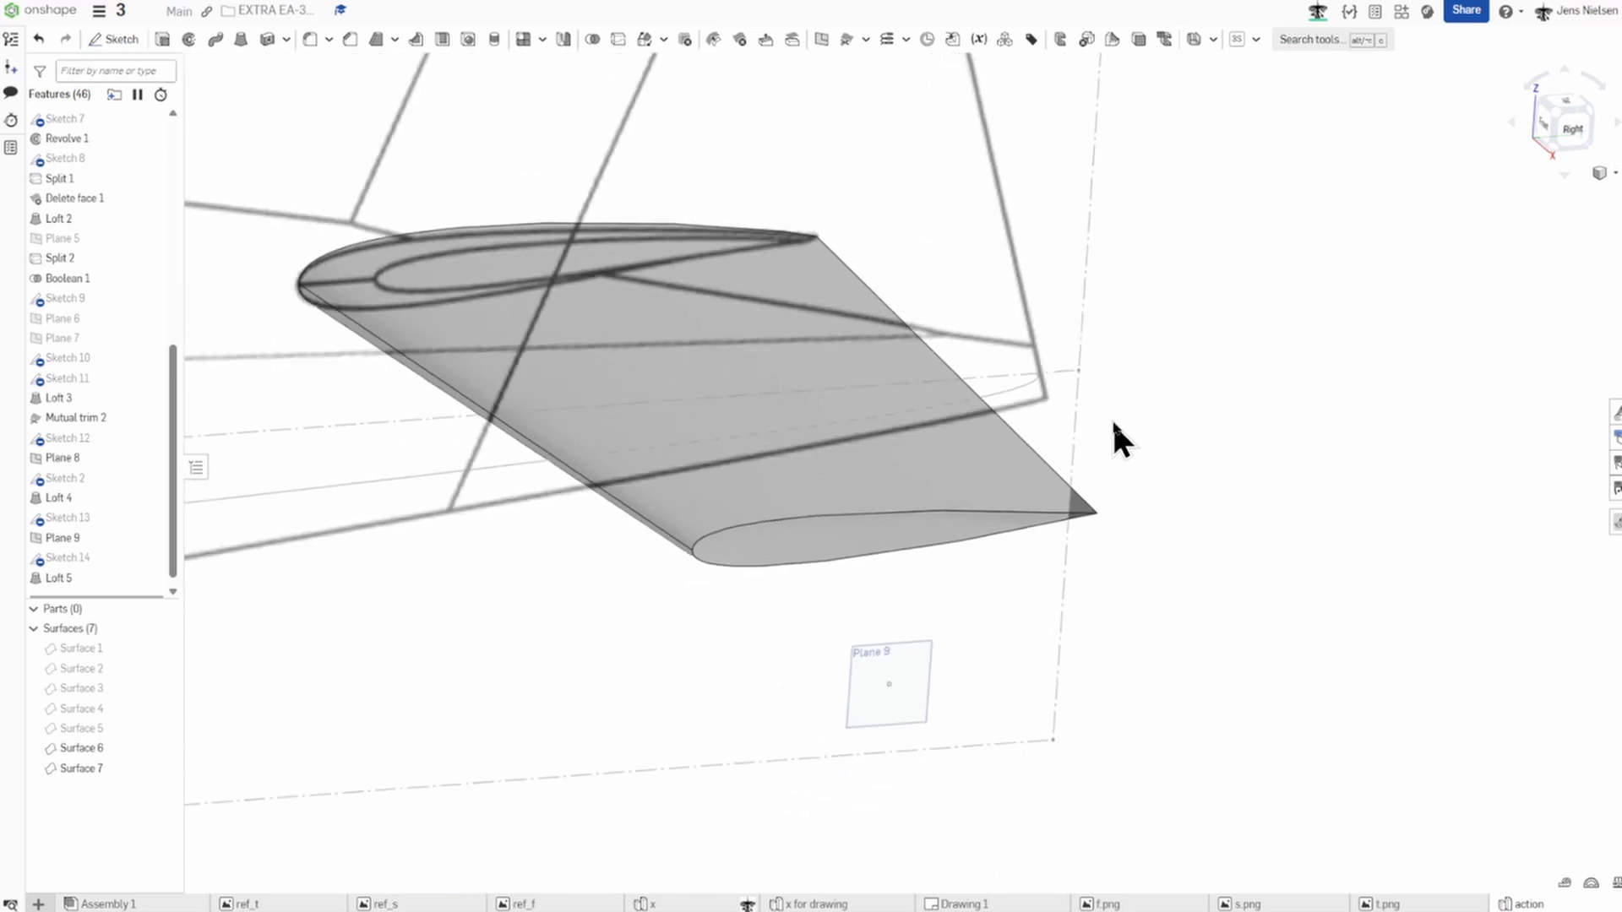
pyautogui.scroll(3, 1087, 426)
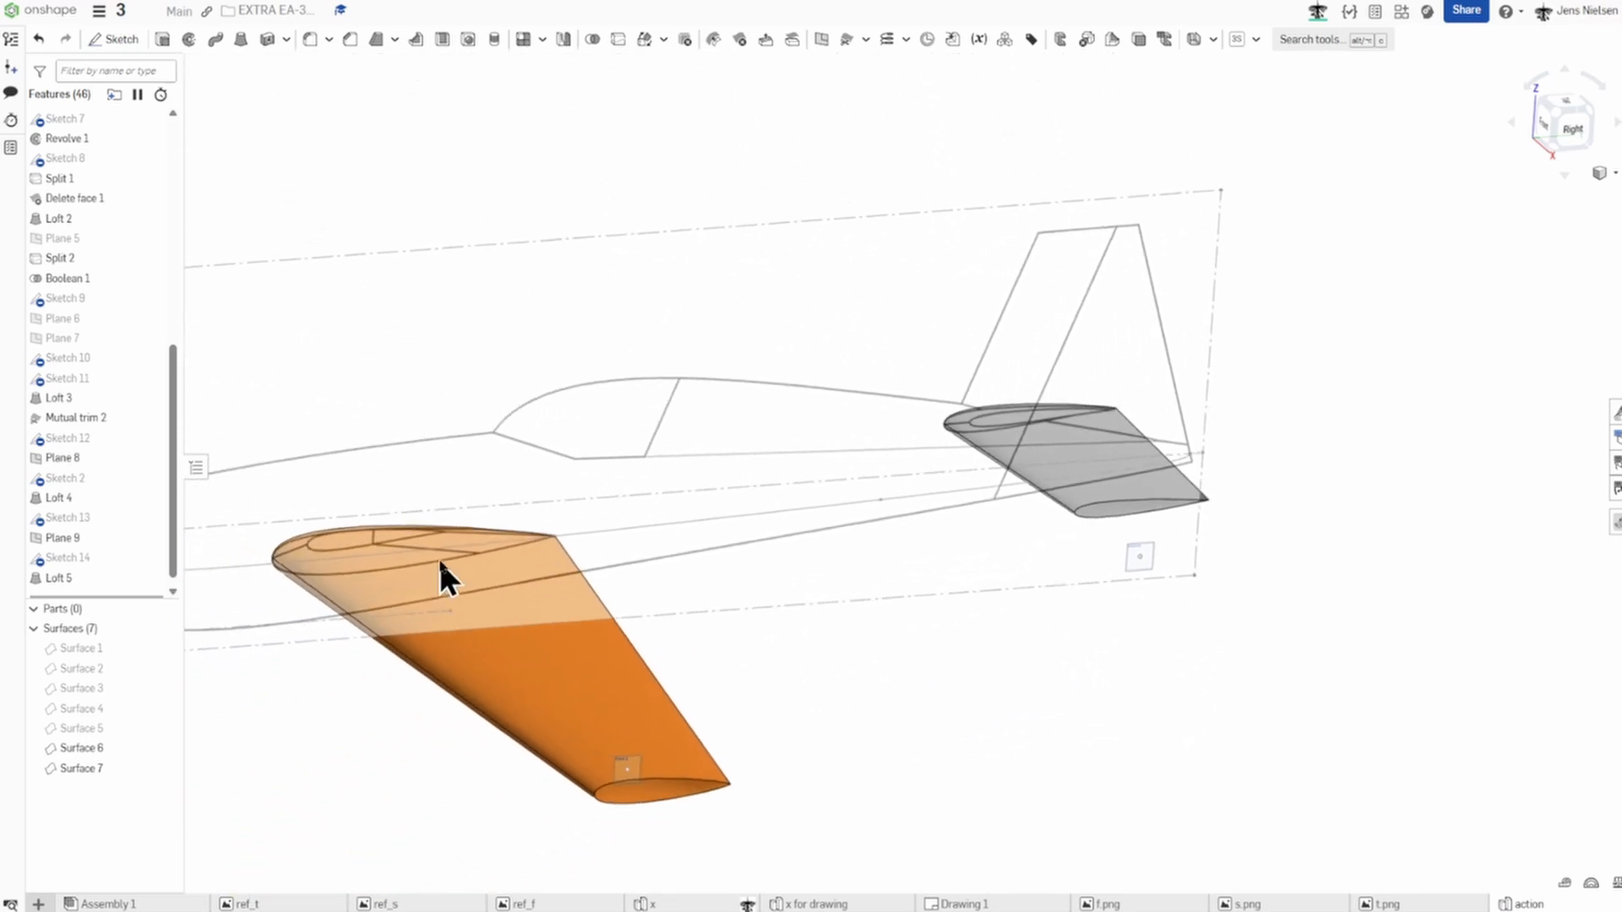
pyautogui.click(164, 630)
pyautogui.click(164, 630)
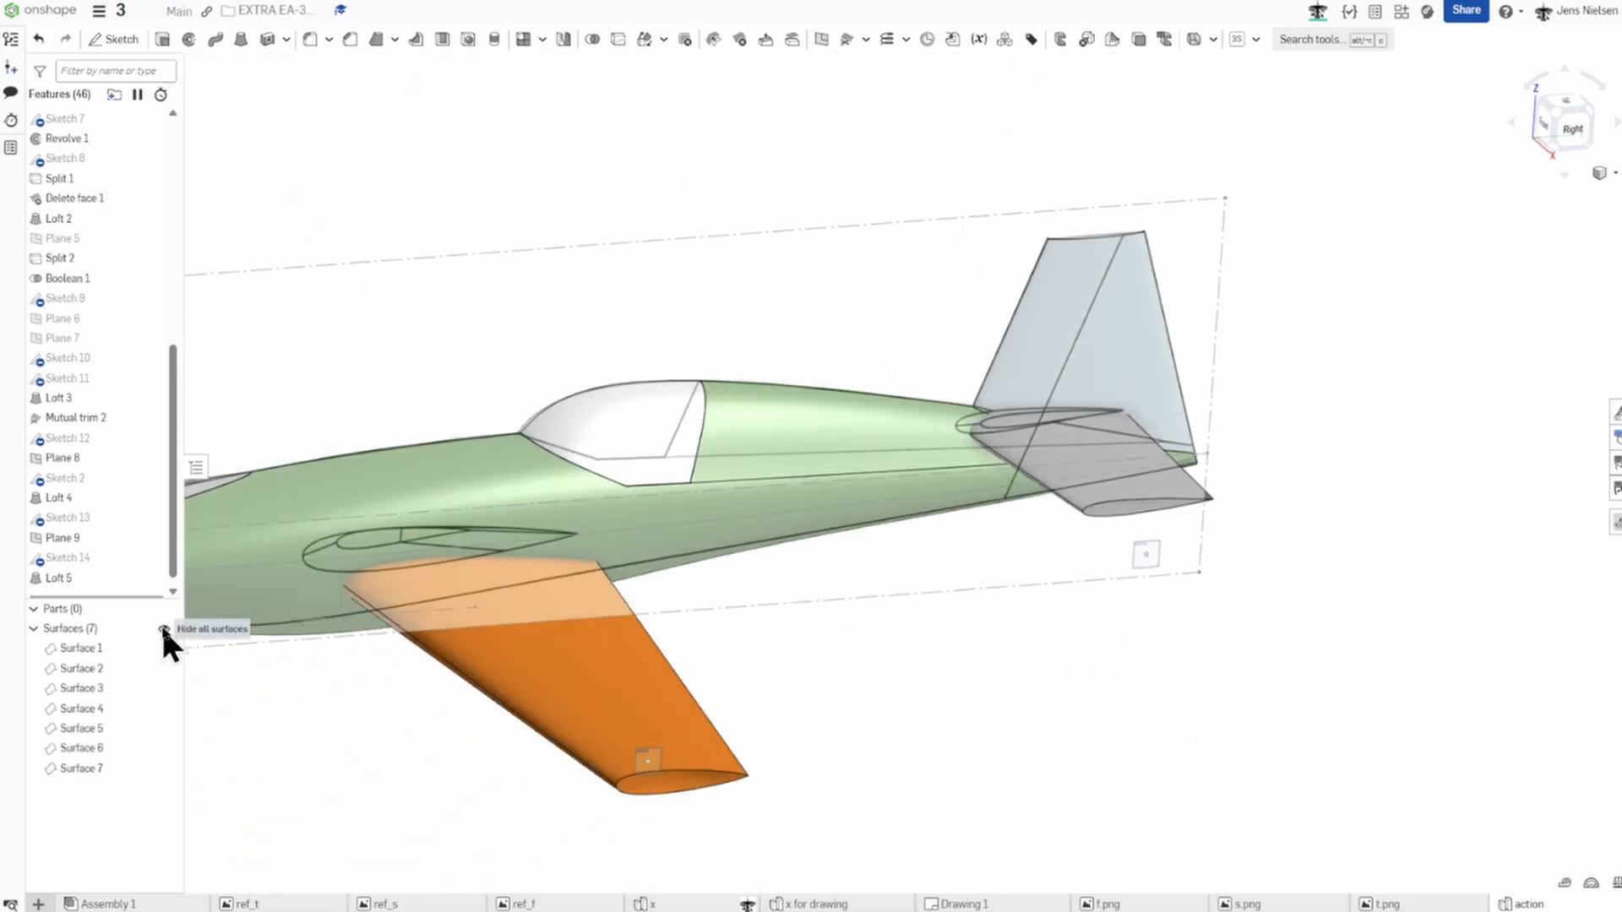
pyautogui.press('f')
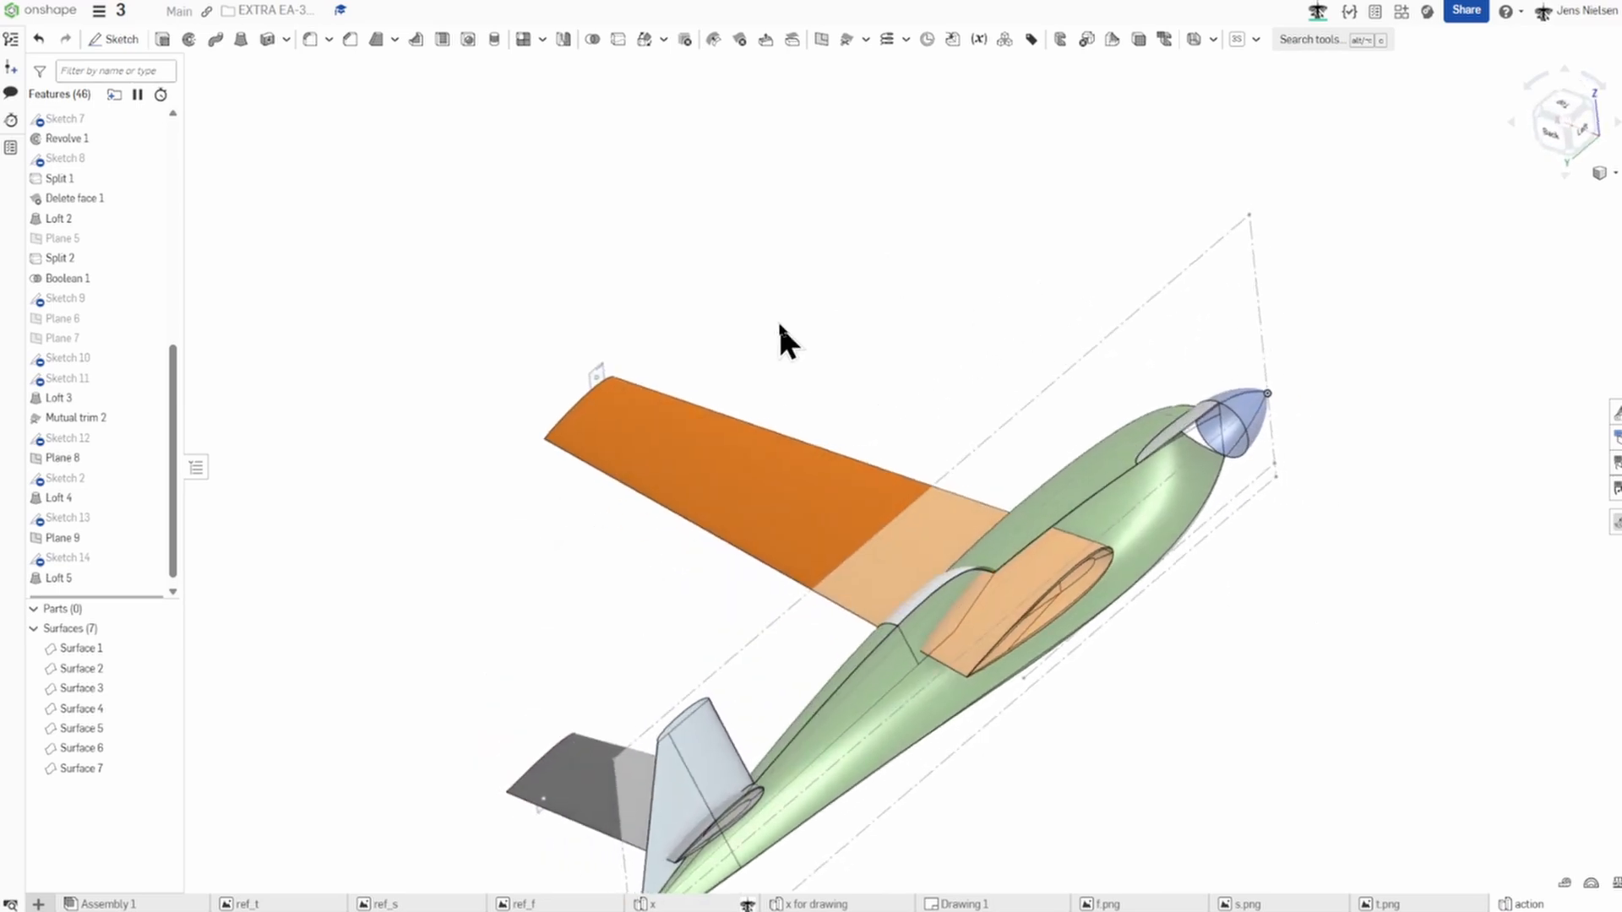
pyautogui.hotkey('shift', 'h')
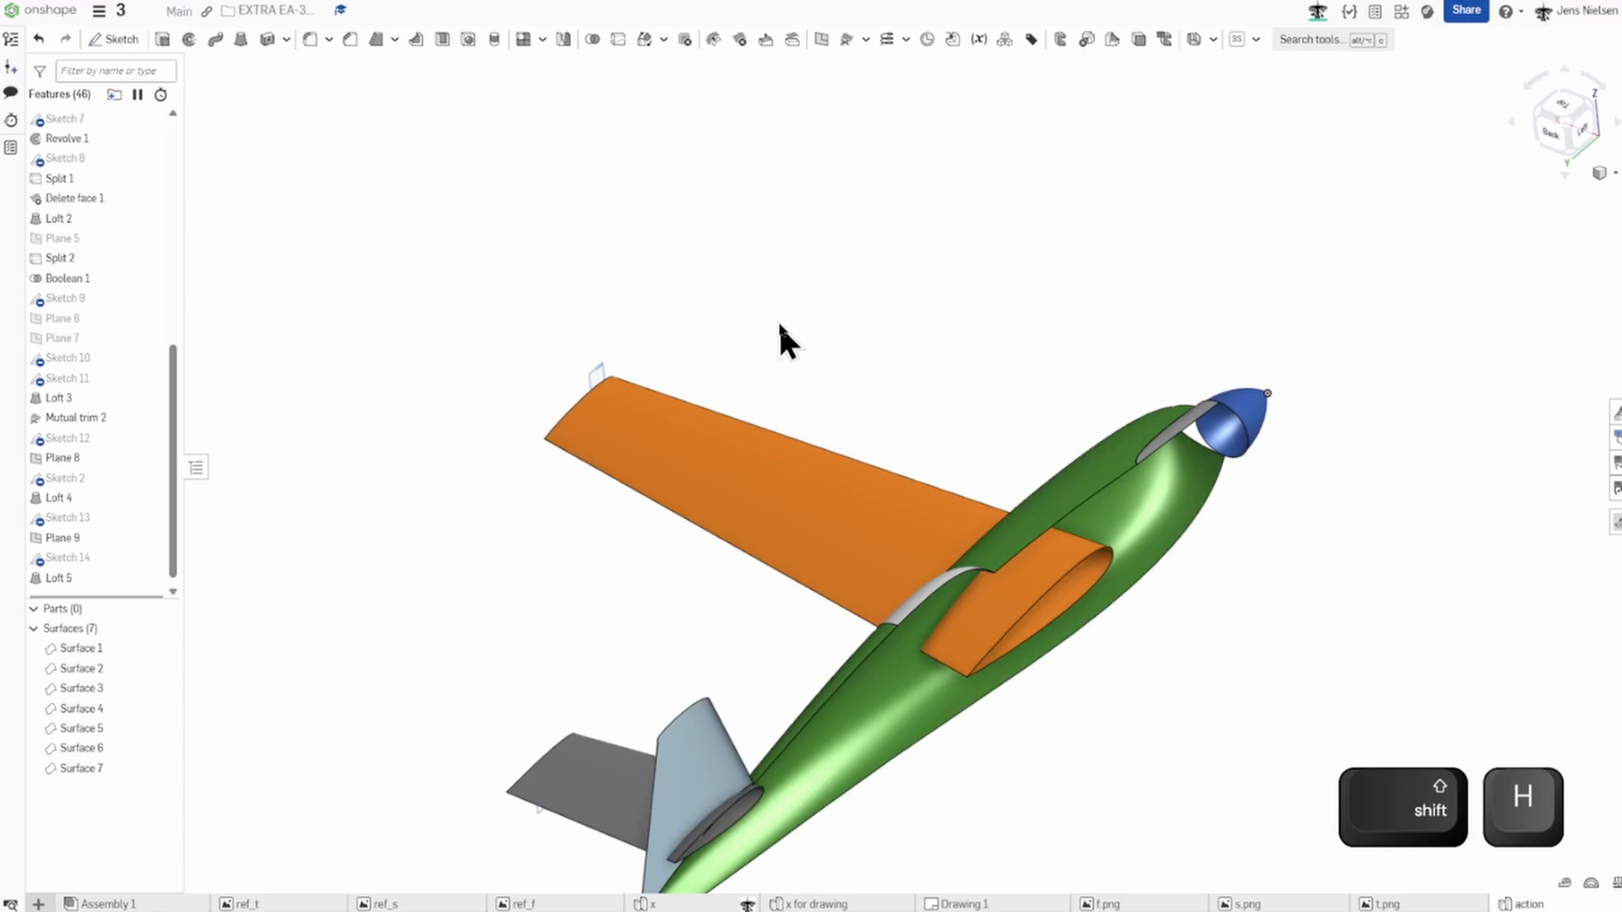
# Mutually trim the wing and the fuselage, flipping the kept side of both so the outboard wing and the fuselage body remain, without merging.
pyautogui.click(848, 39)
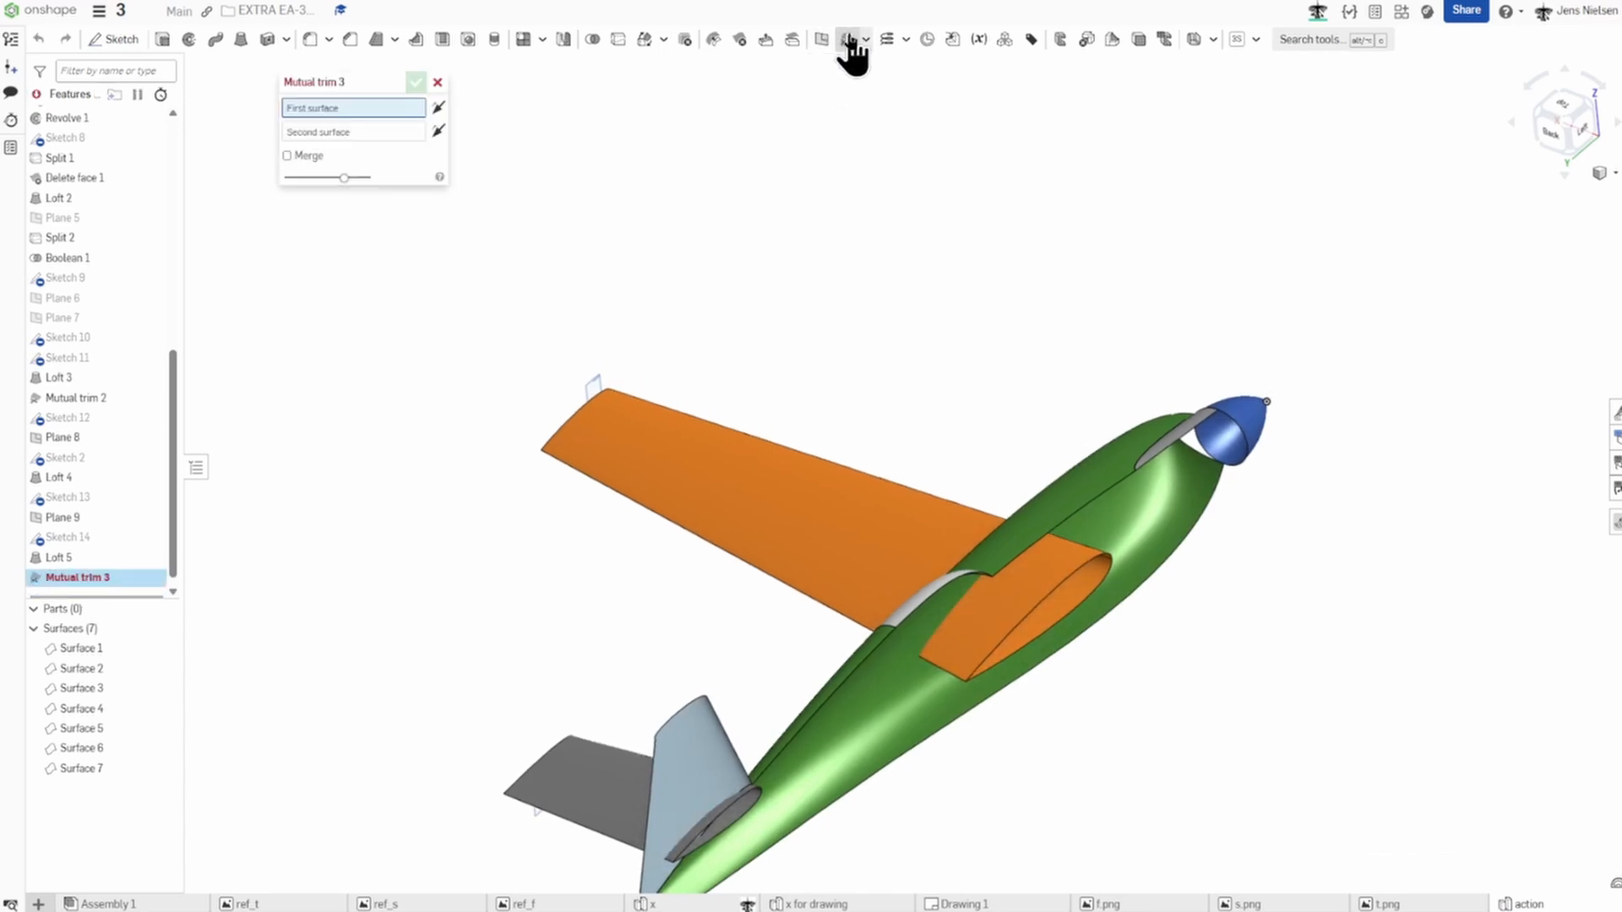
pyautogui.scroll(3, 980, 408)
pyautogui.click(953, 450)
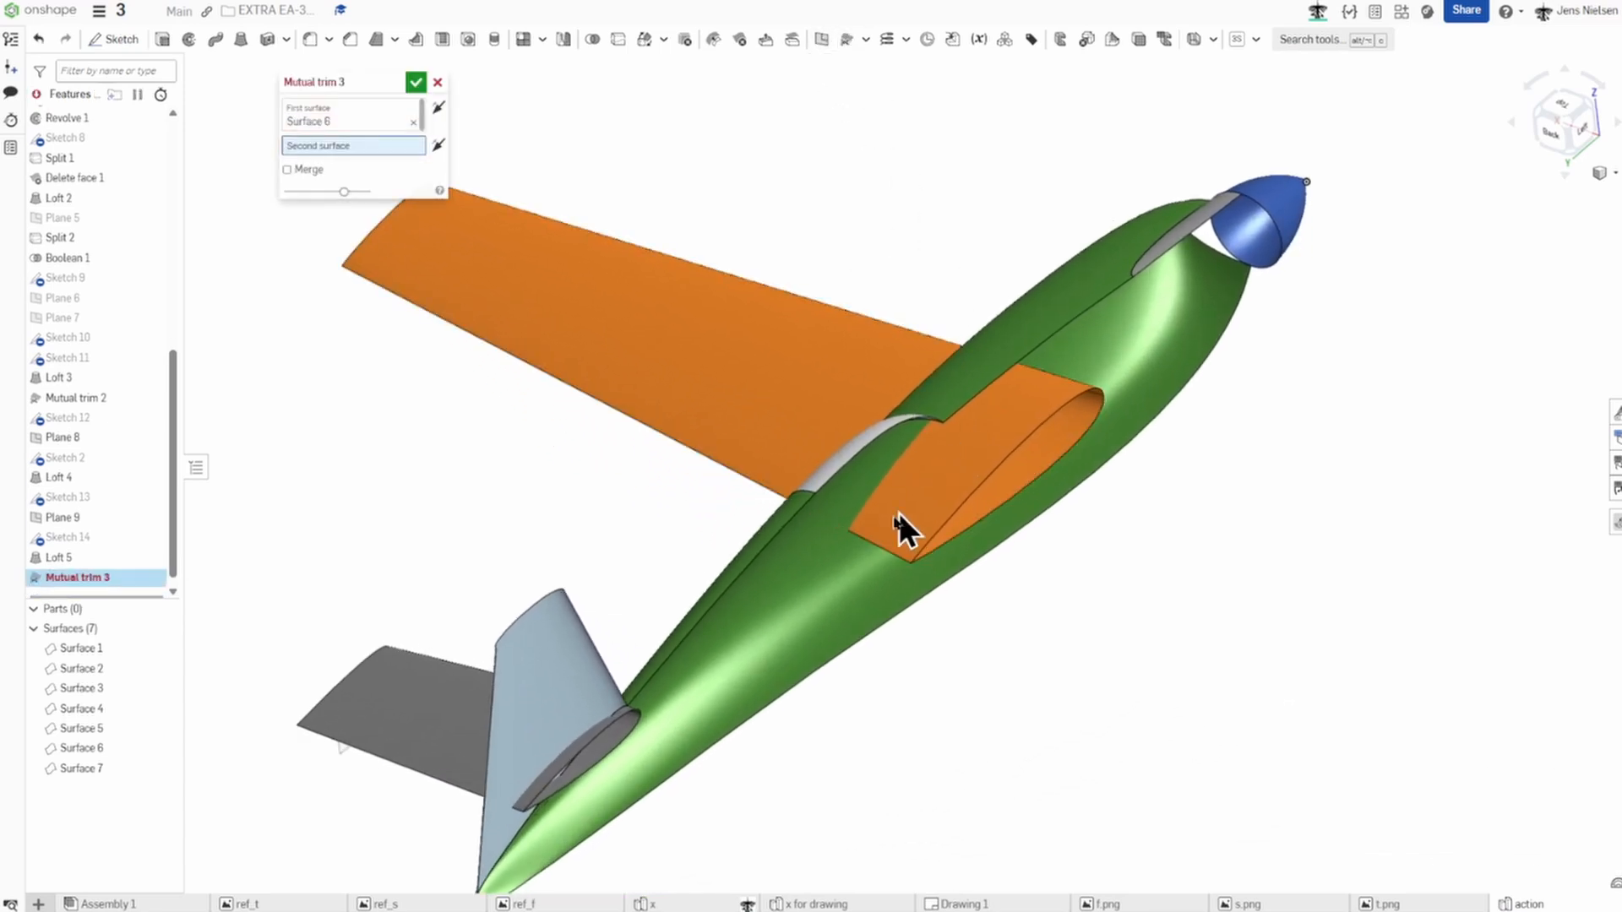
pyautogui.click(851, 594)
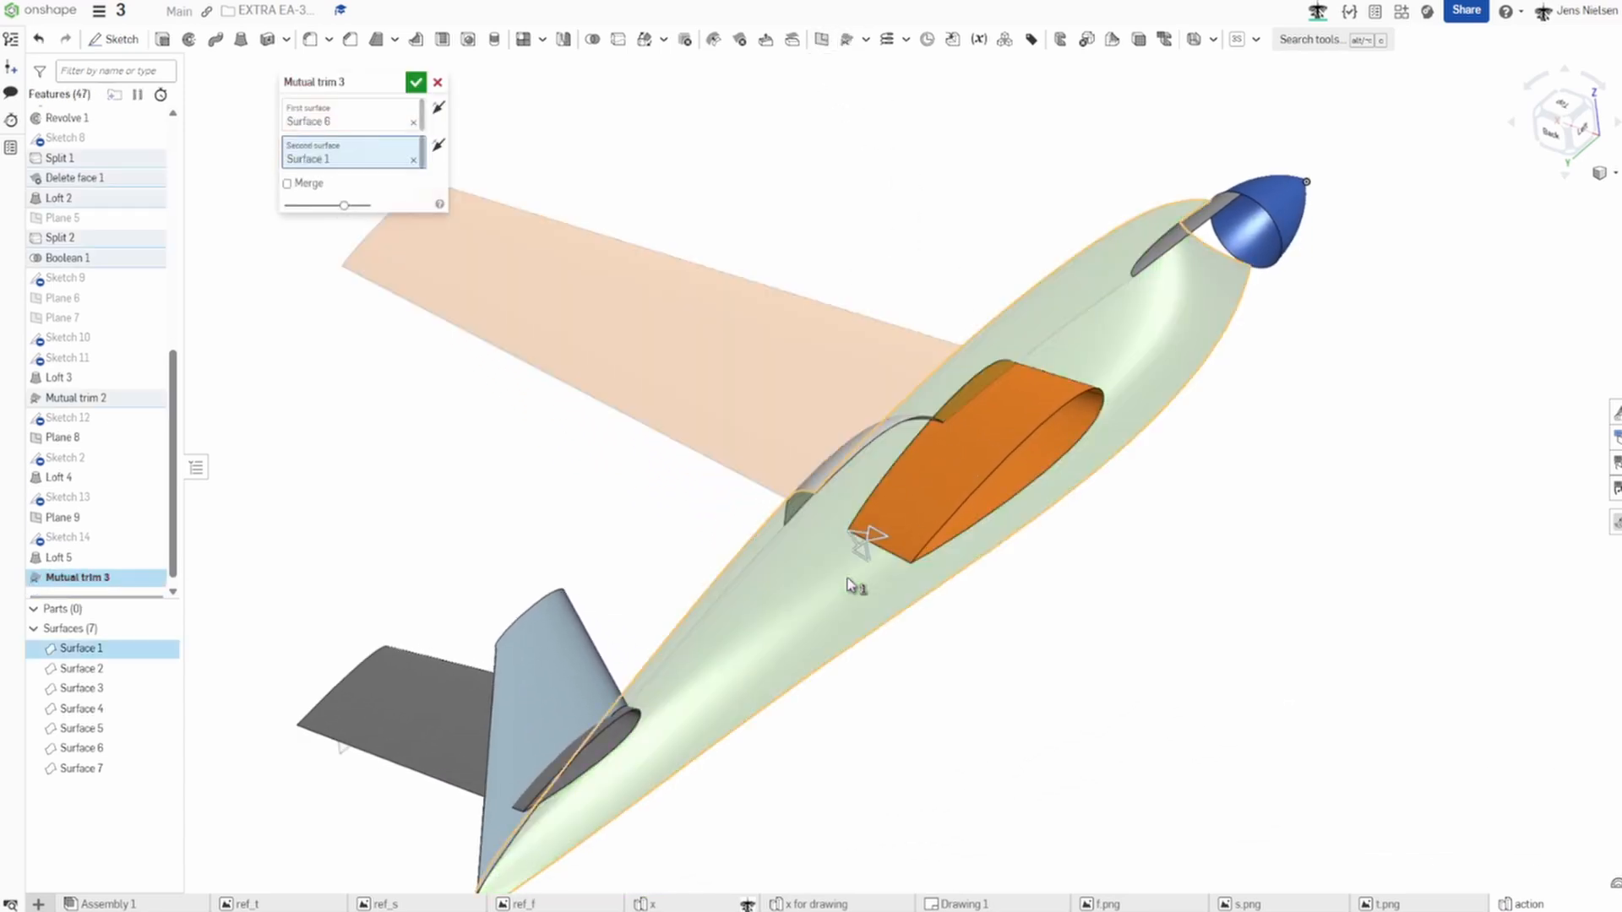
pyautogui.click(439, 109)
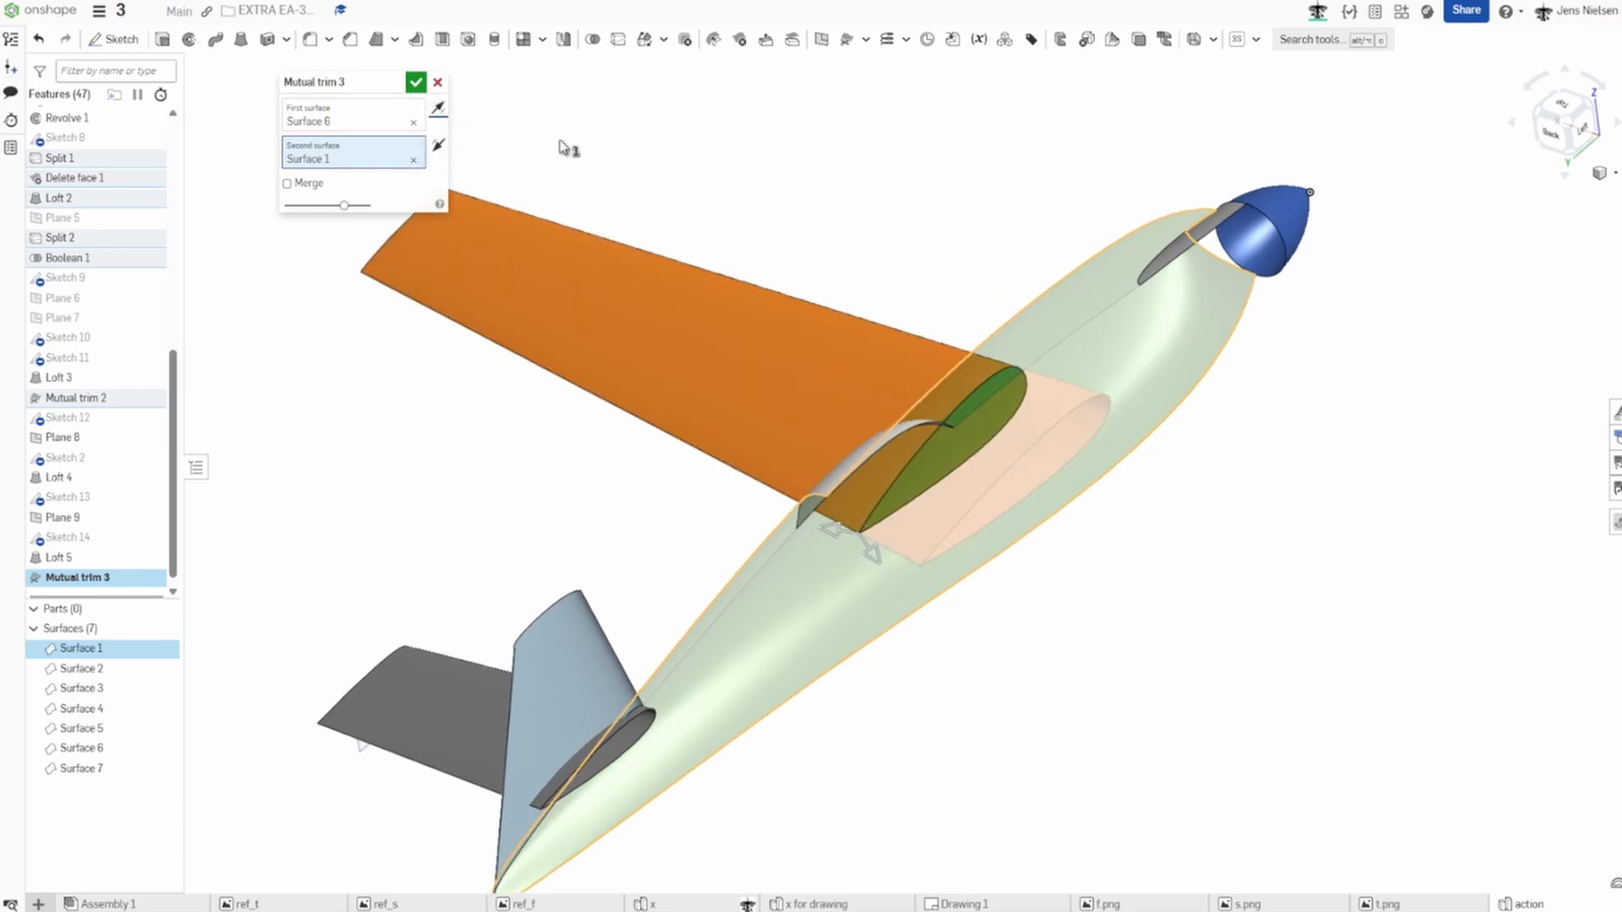
pyautogui.click(437, 144)
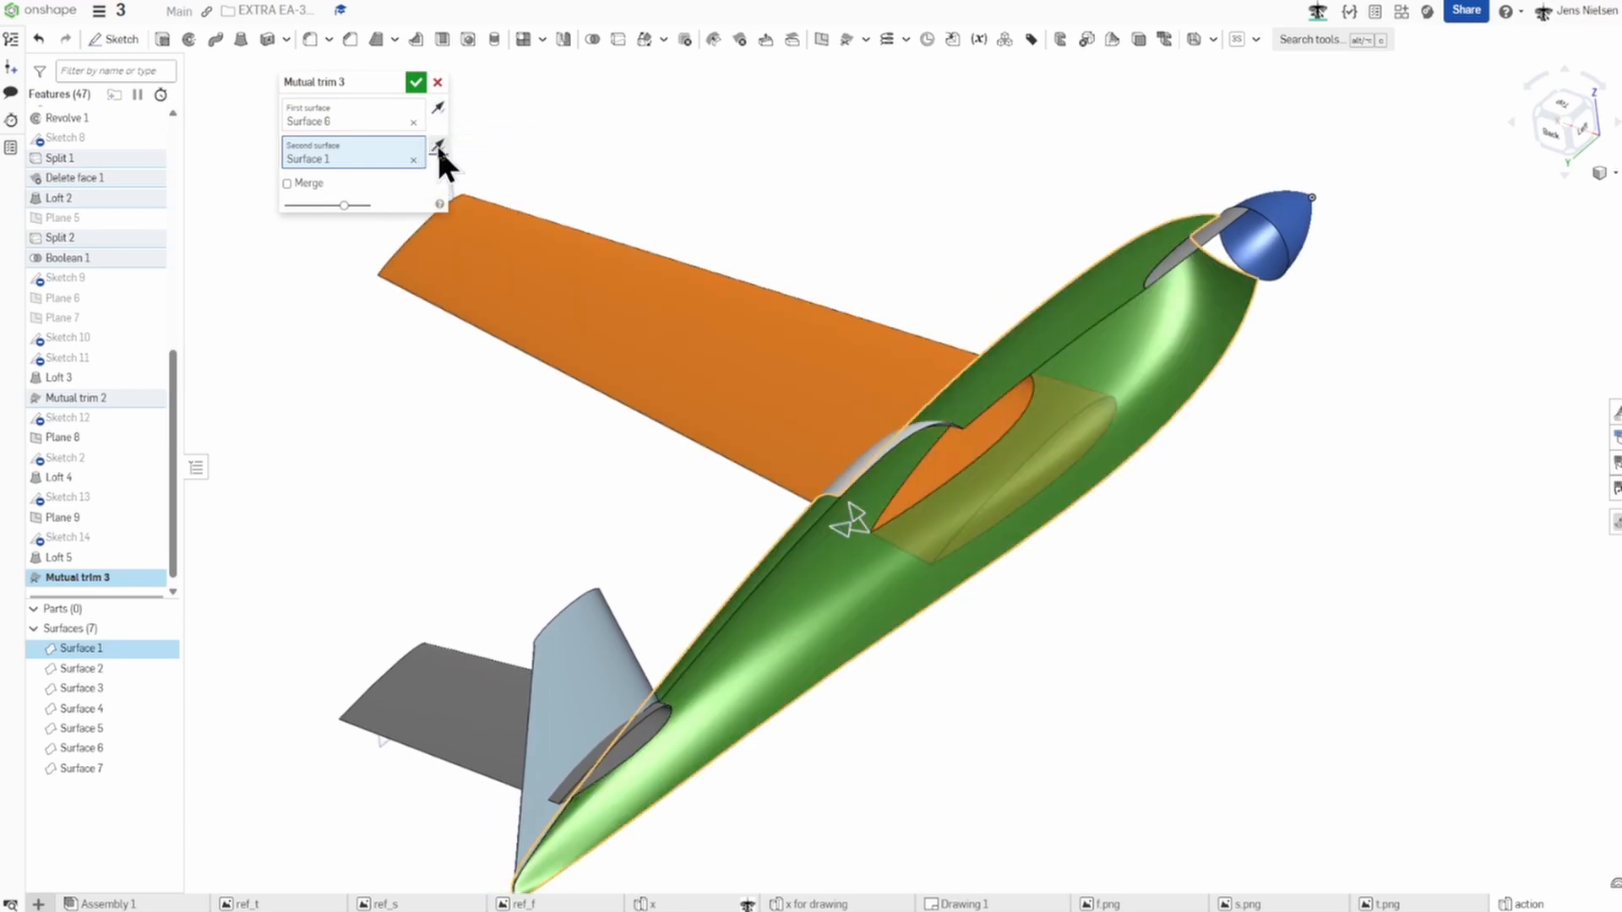
pyautogui.click(417, 81)
# Unite the fuselage surface and the vertical fin surface with a Boolean union.
pyautogui.scroll(-2, 751, 154)
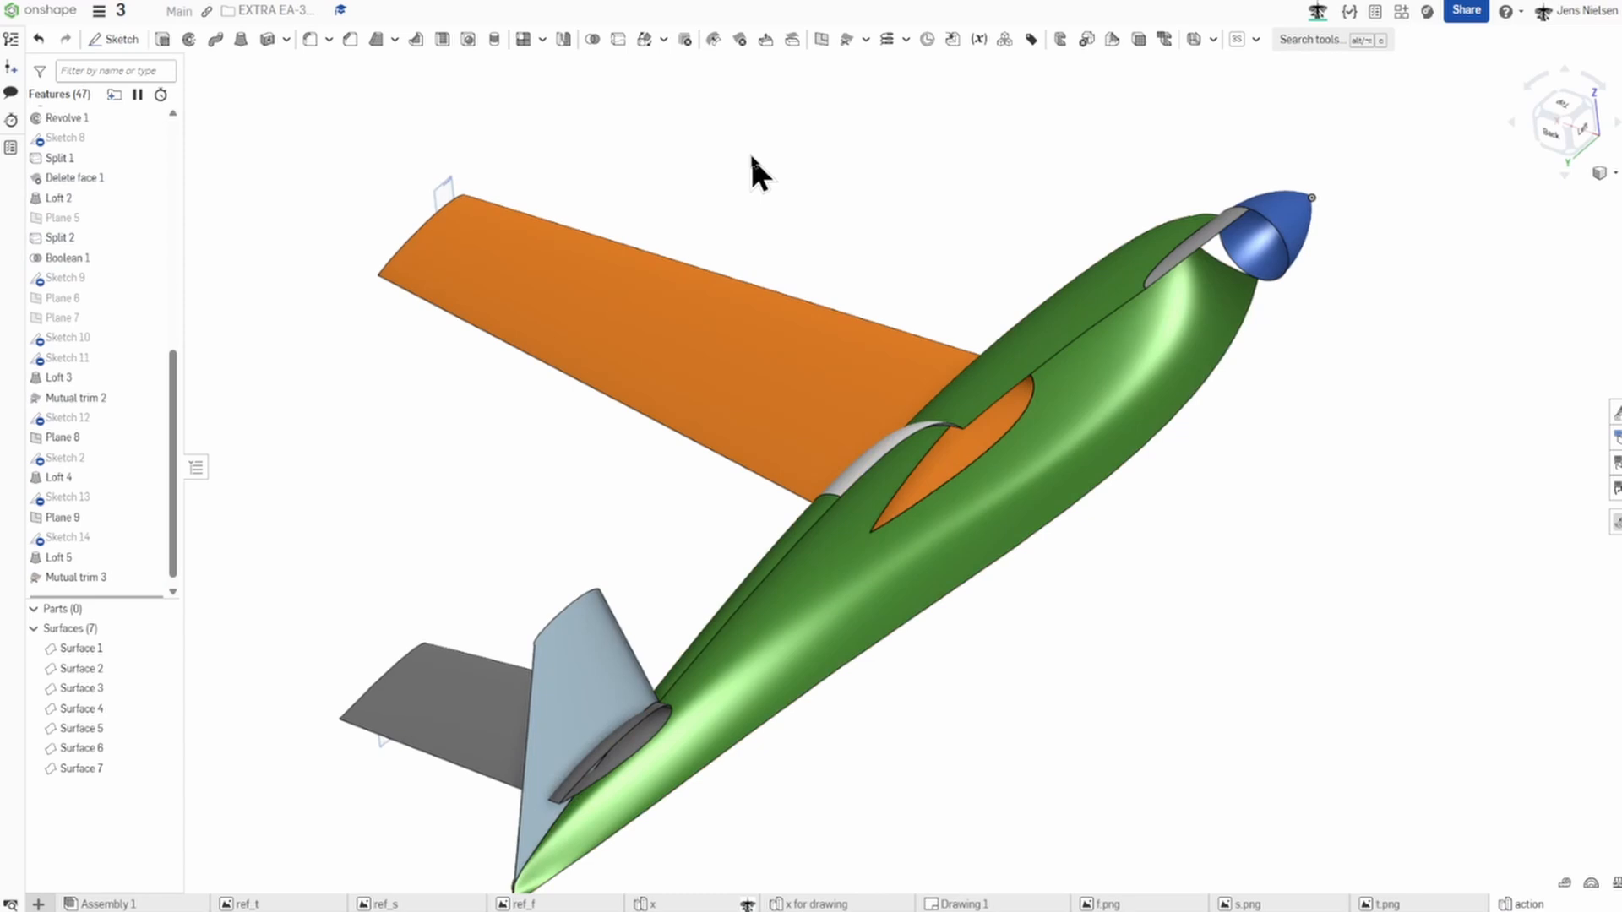
pyautogui.click(618, 596)
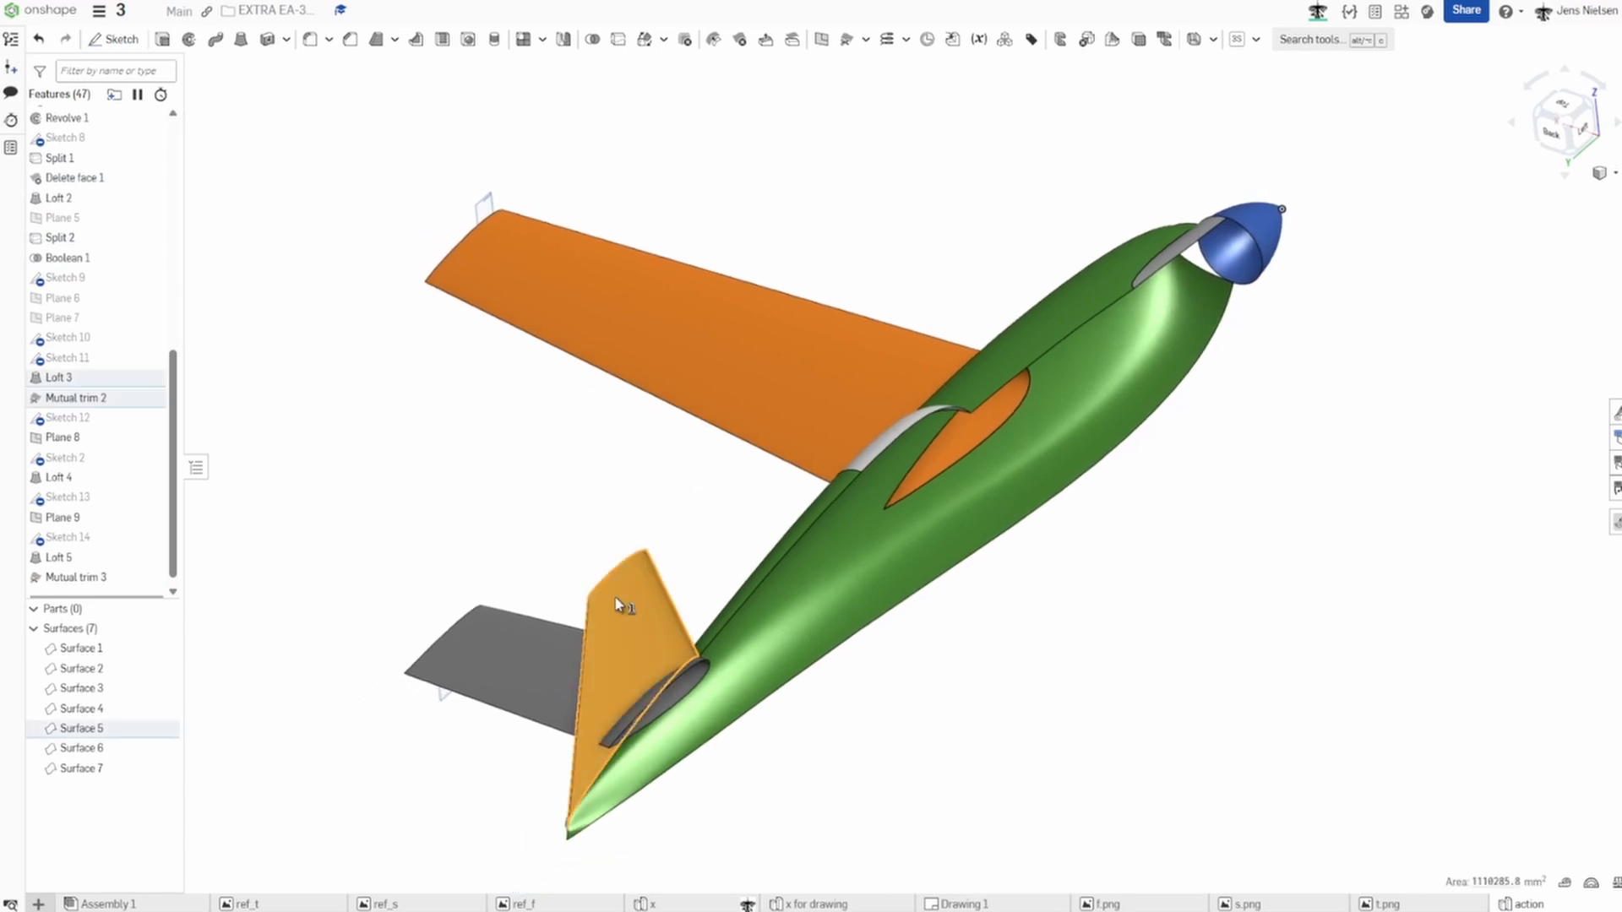
pyautogui.moveTo(615, 597); pyautogui.dragTo(758, 212, button='right')
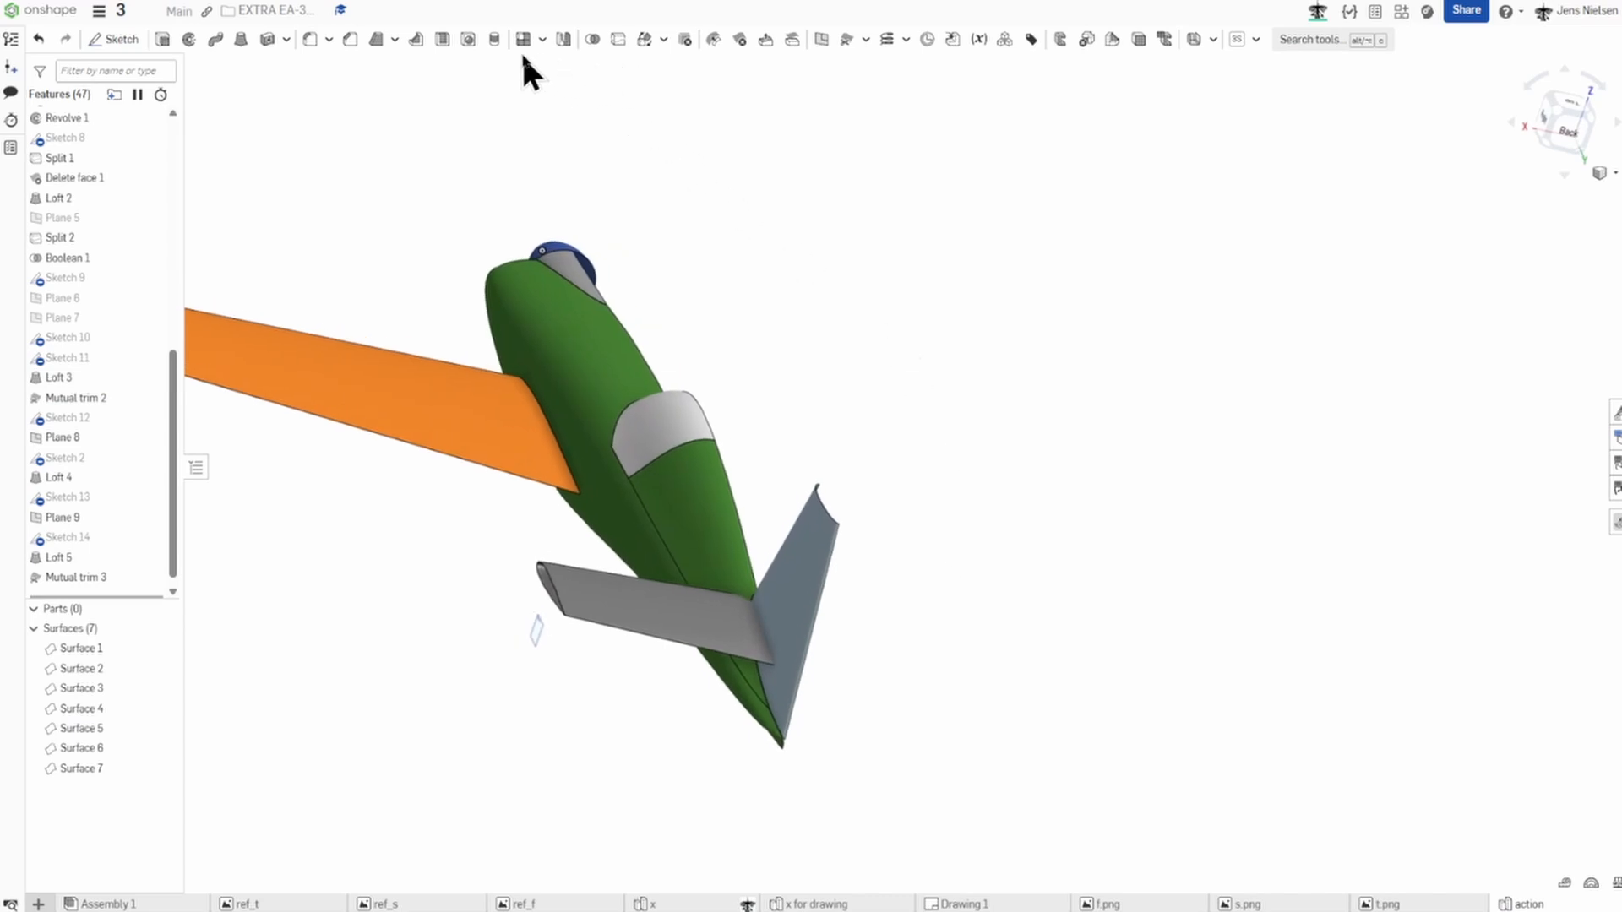
pyautogui.click(593, 39)
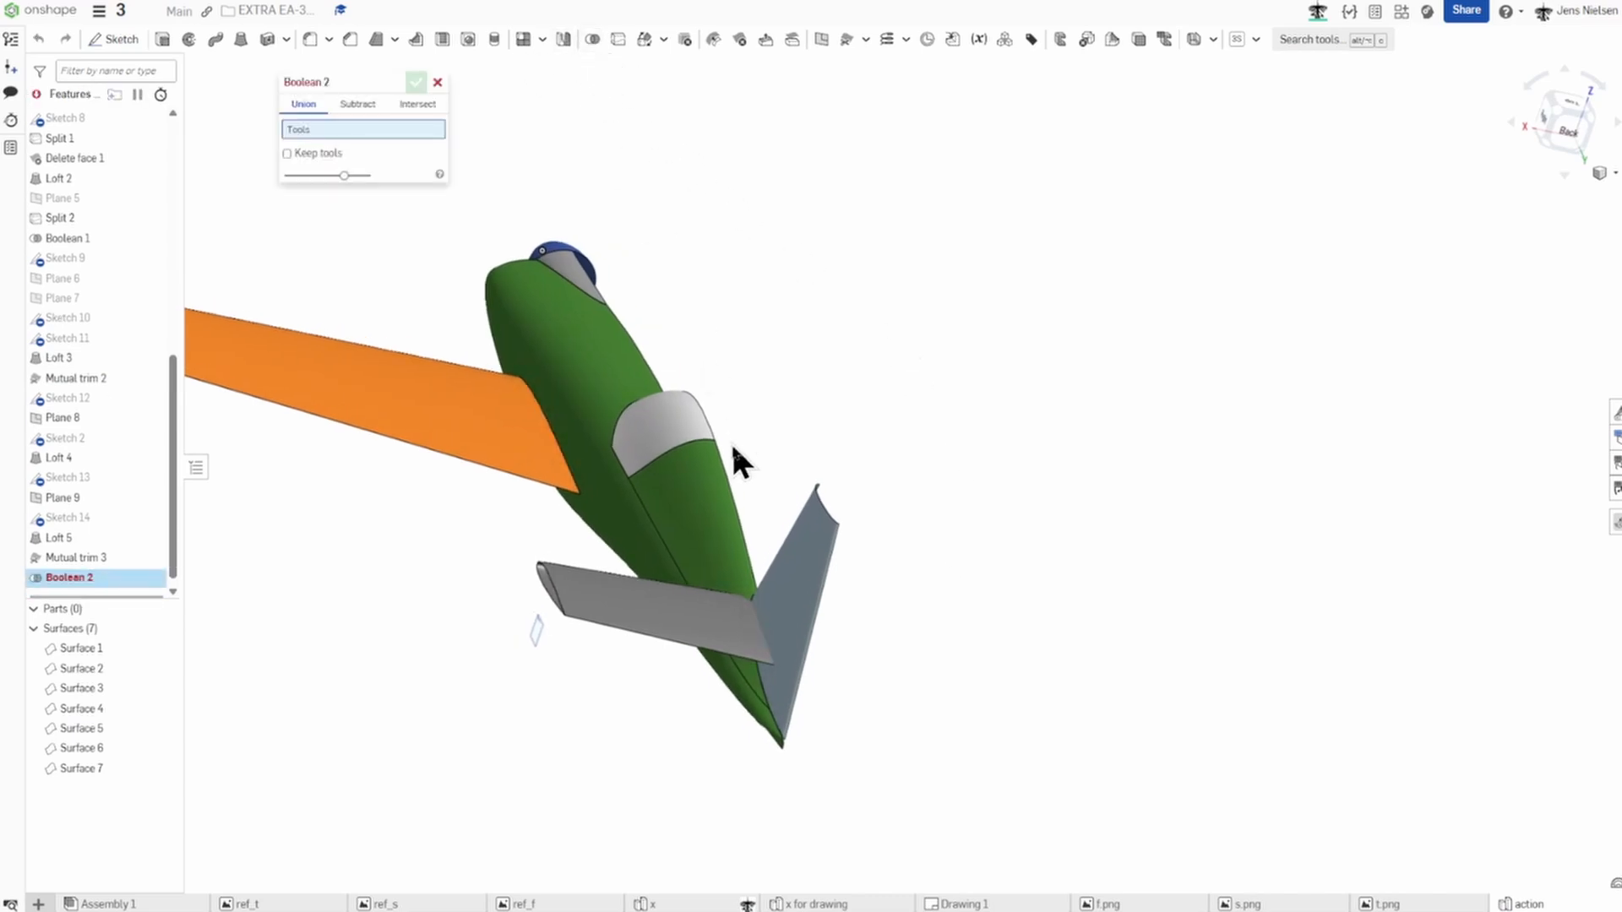
pyautogui.click(712, 520)
pyautogui.click(786, 572)
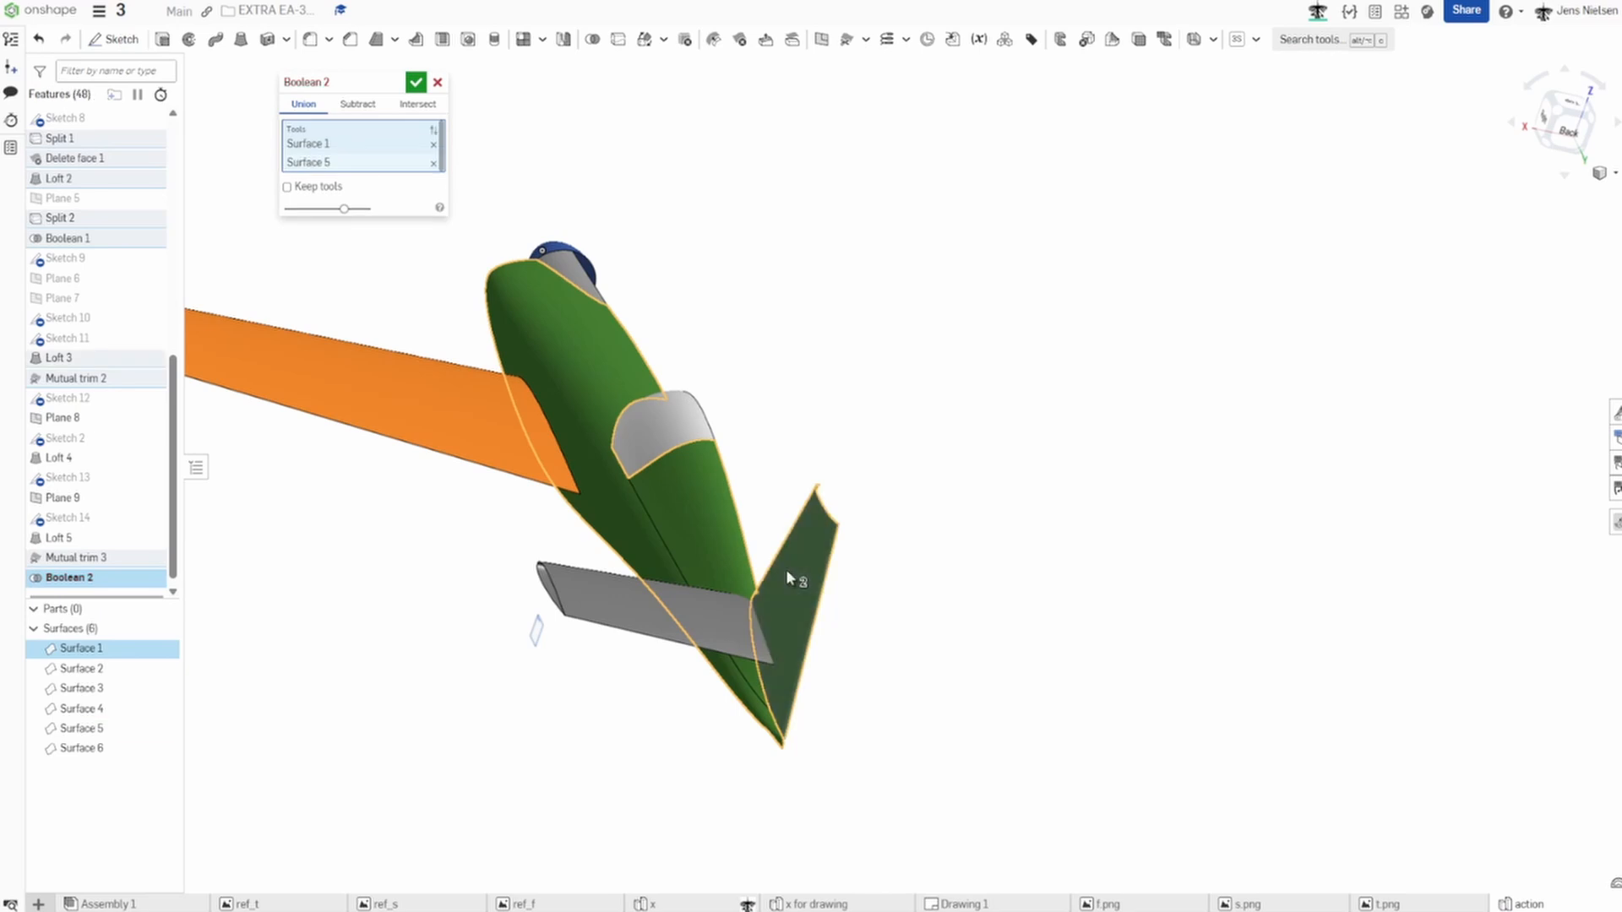
pyautogui.click(415, 81)
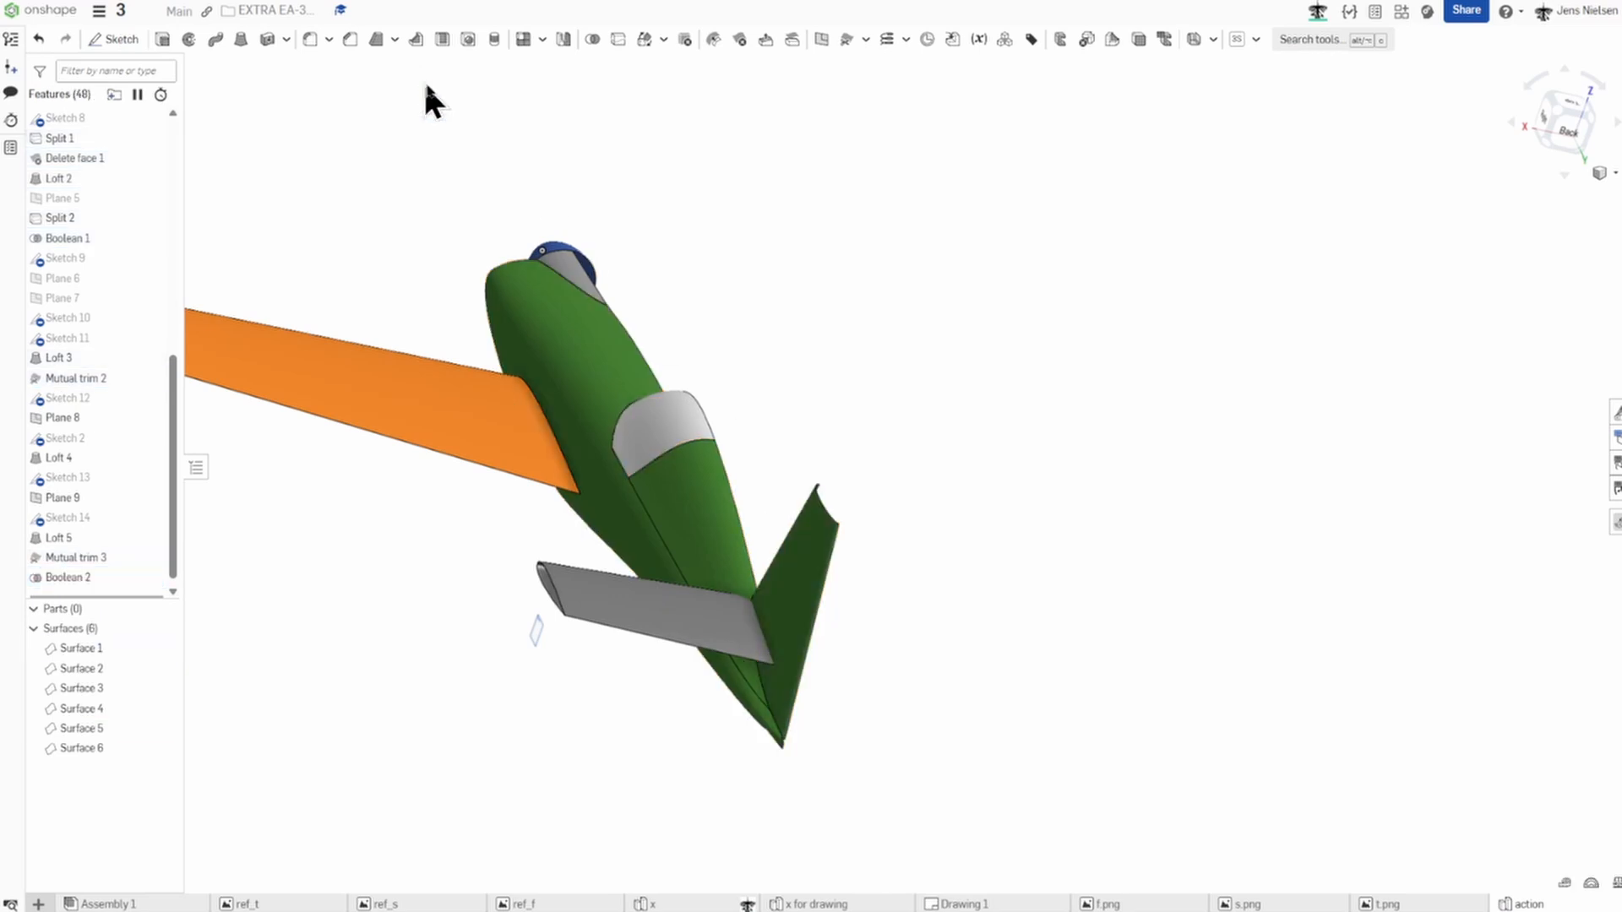
# Mutually trim the united fuselage-fin surface and the horizontal tail, flipping both kept sides to leave the outboard tail, without merging, and hide all planes.
pyautogui.click(846, 39)
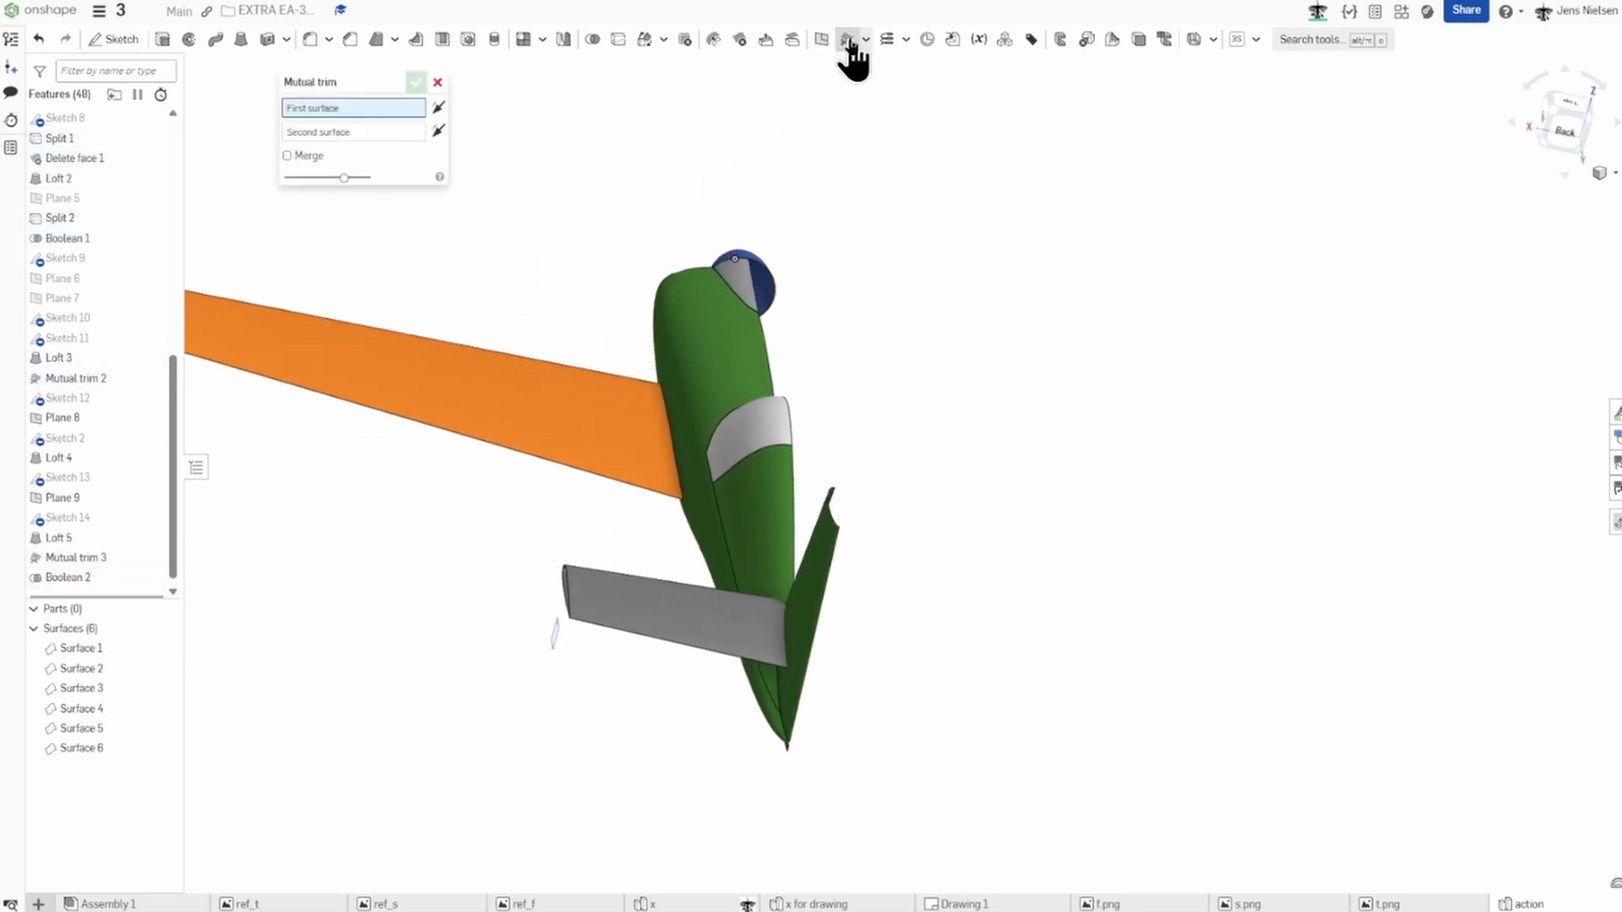
pyautogui.moveTo(904, 136); pyautogui.dragTo(666, 570, button='right')
pyautogui.click(666, 571)
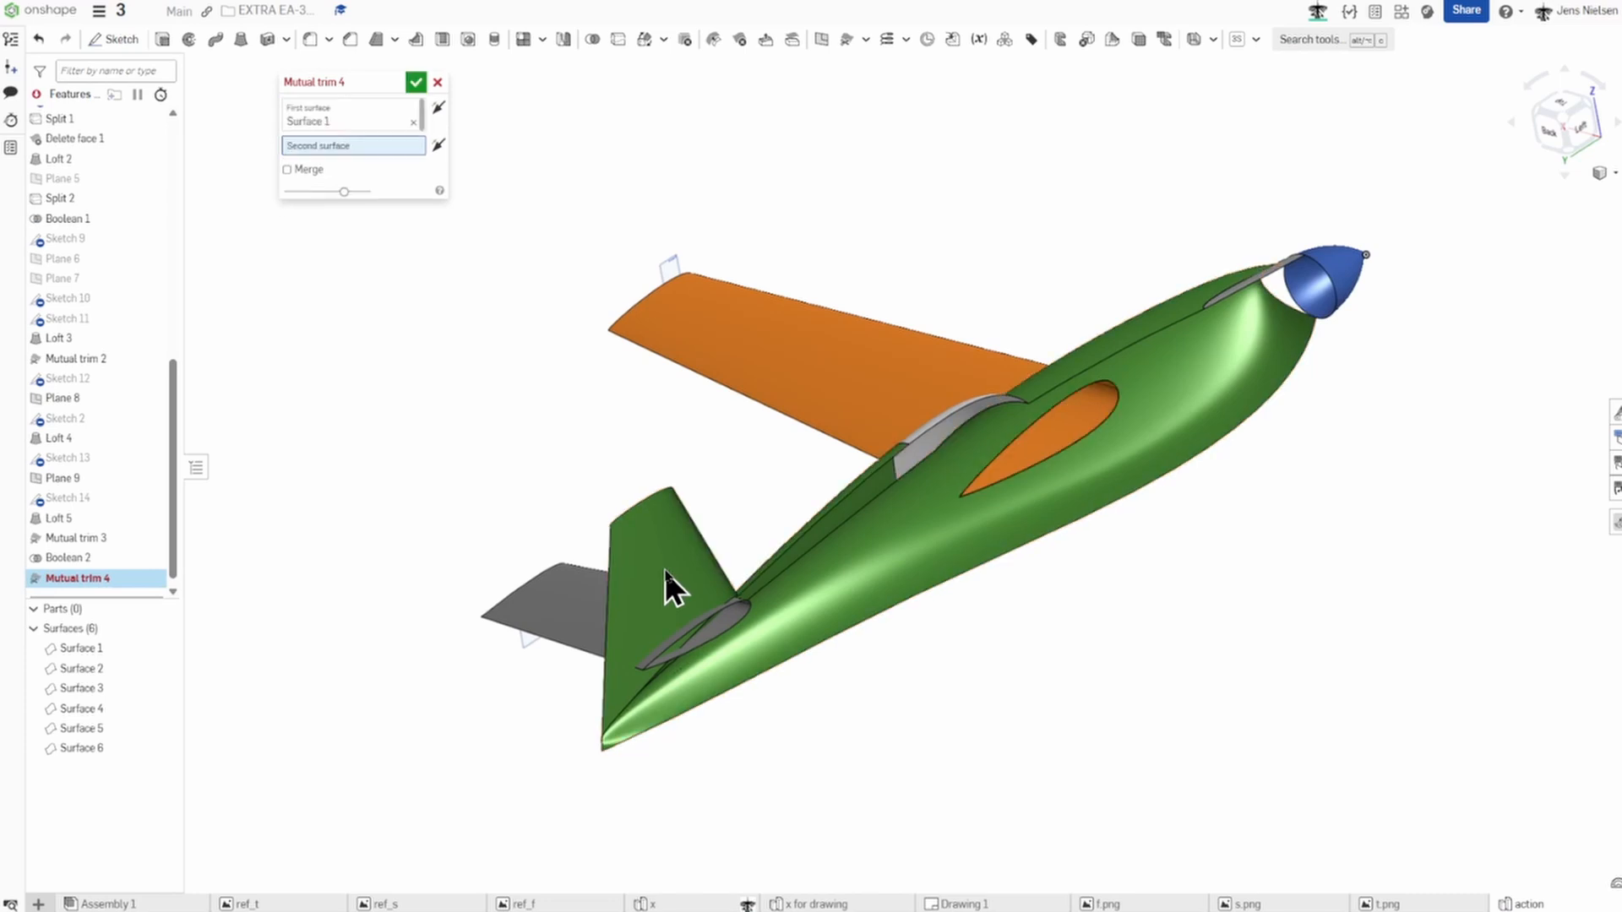
pyautogui.click(571, 620)
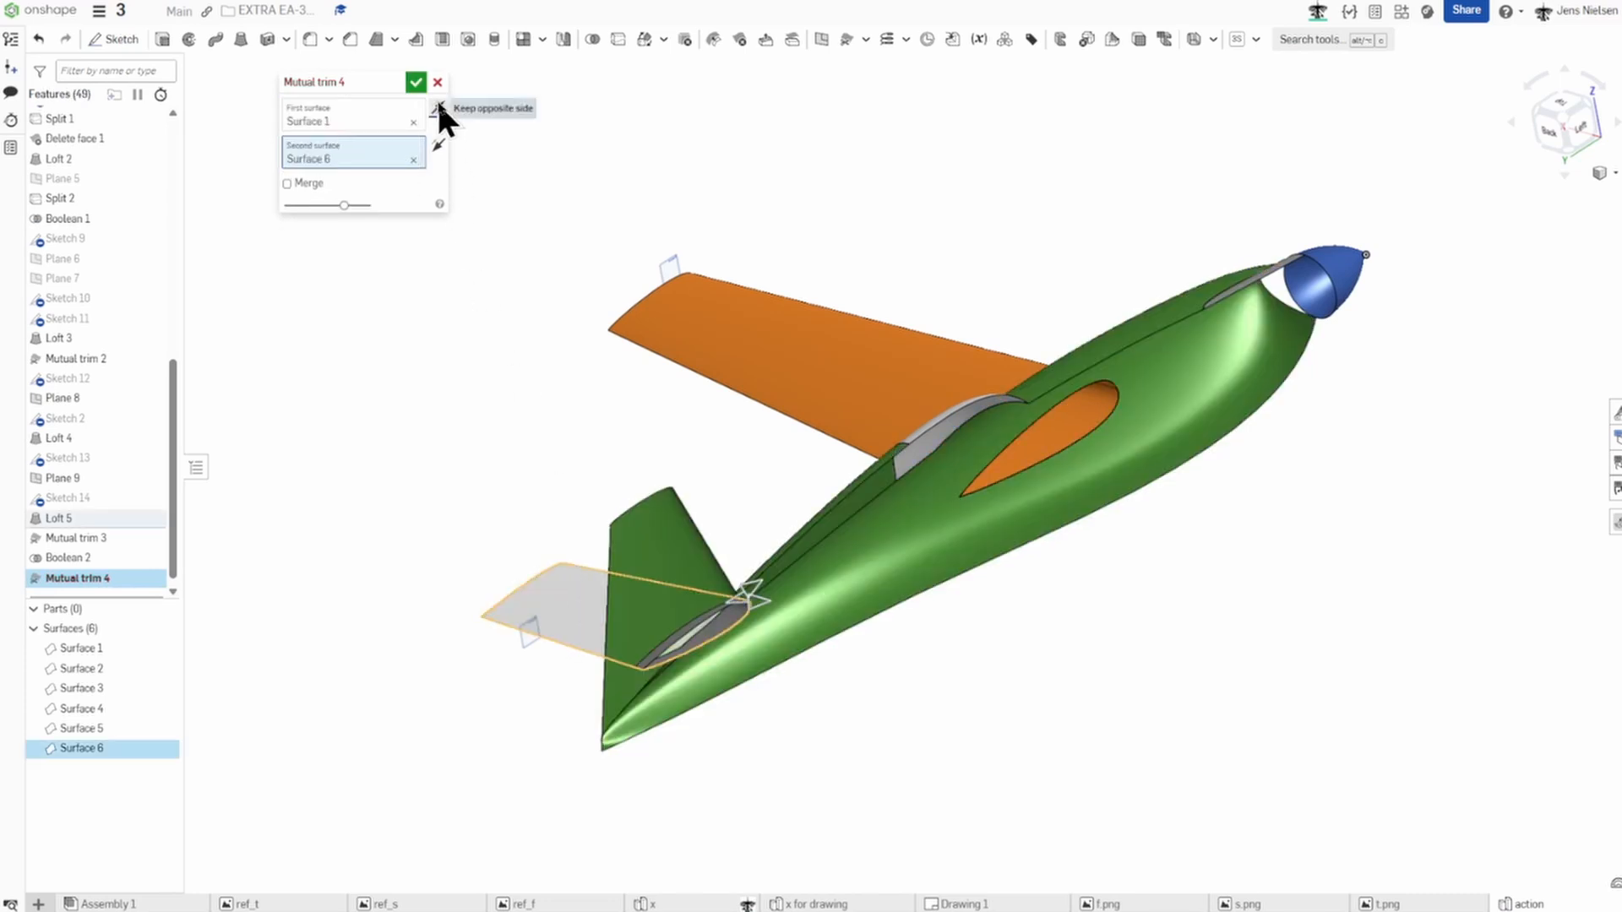
pyautogui.moveTo(494, 139); pyautogui.dragTo(526, 181, button='right')
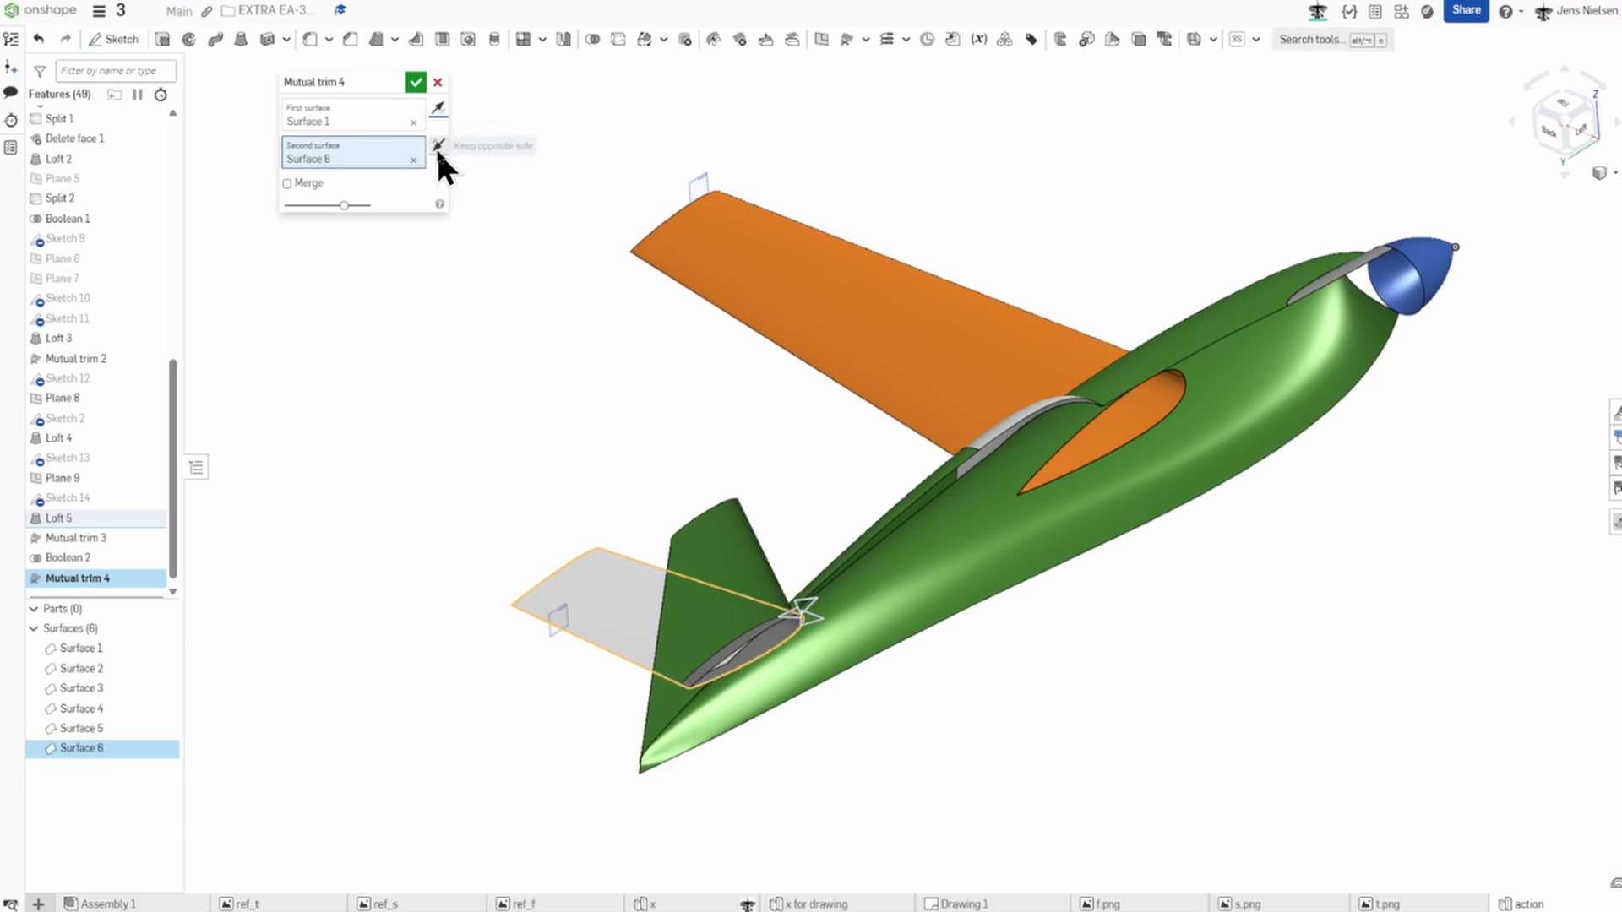
pyautogui.click(438, 149)
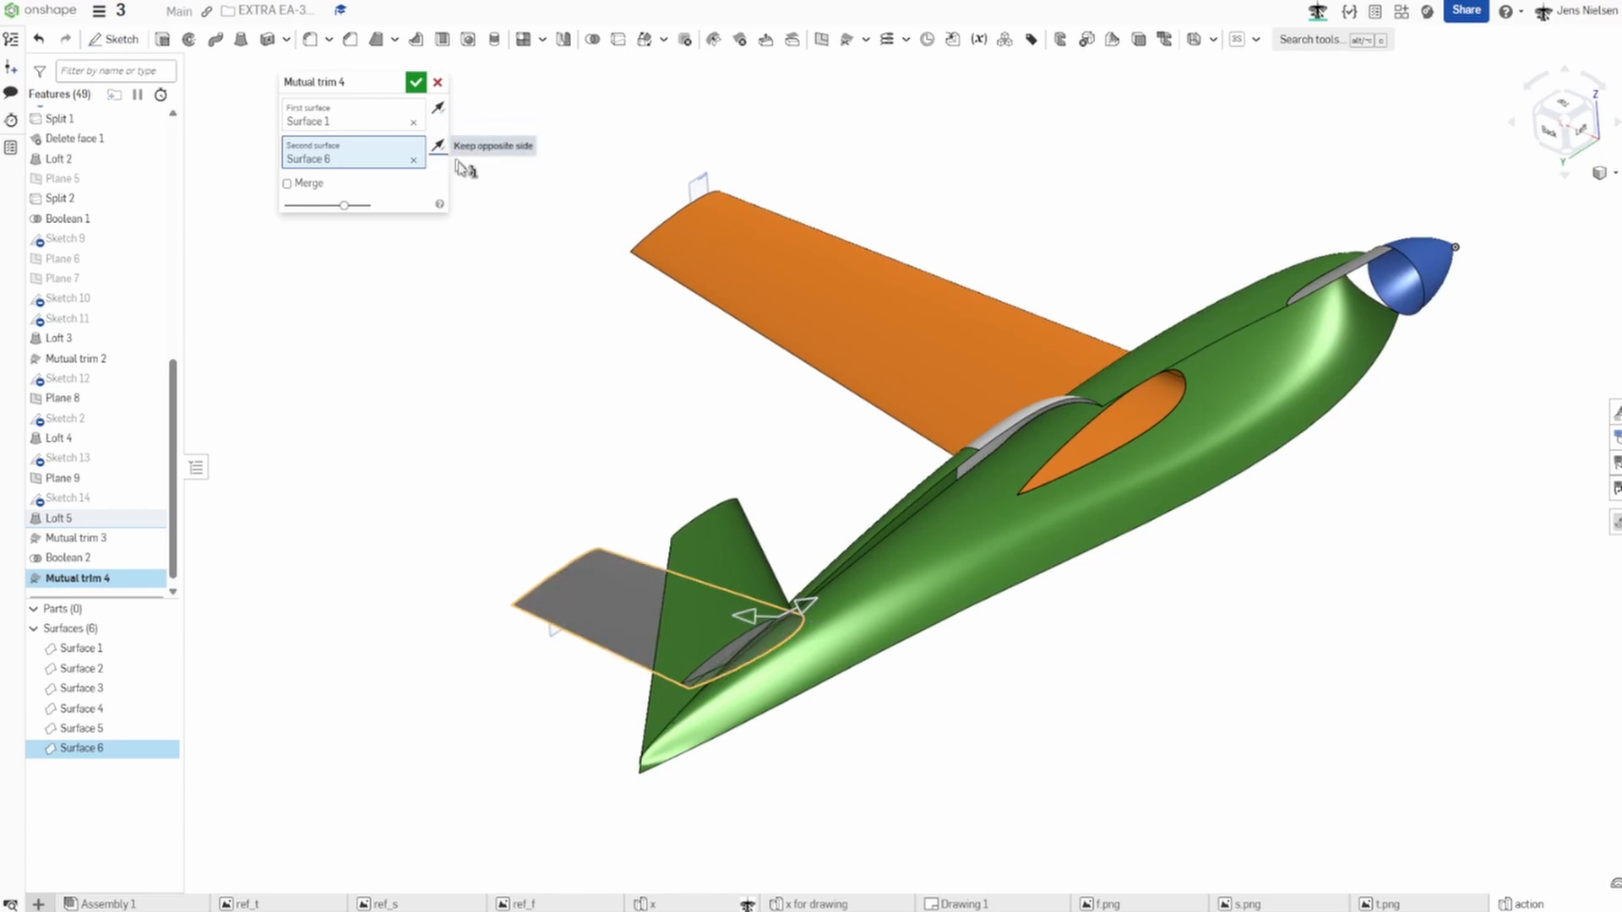
pyautogui.moveTo(457, 162); pyautogui.dragTo(552, 358, button='right')
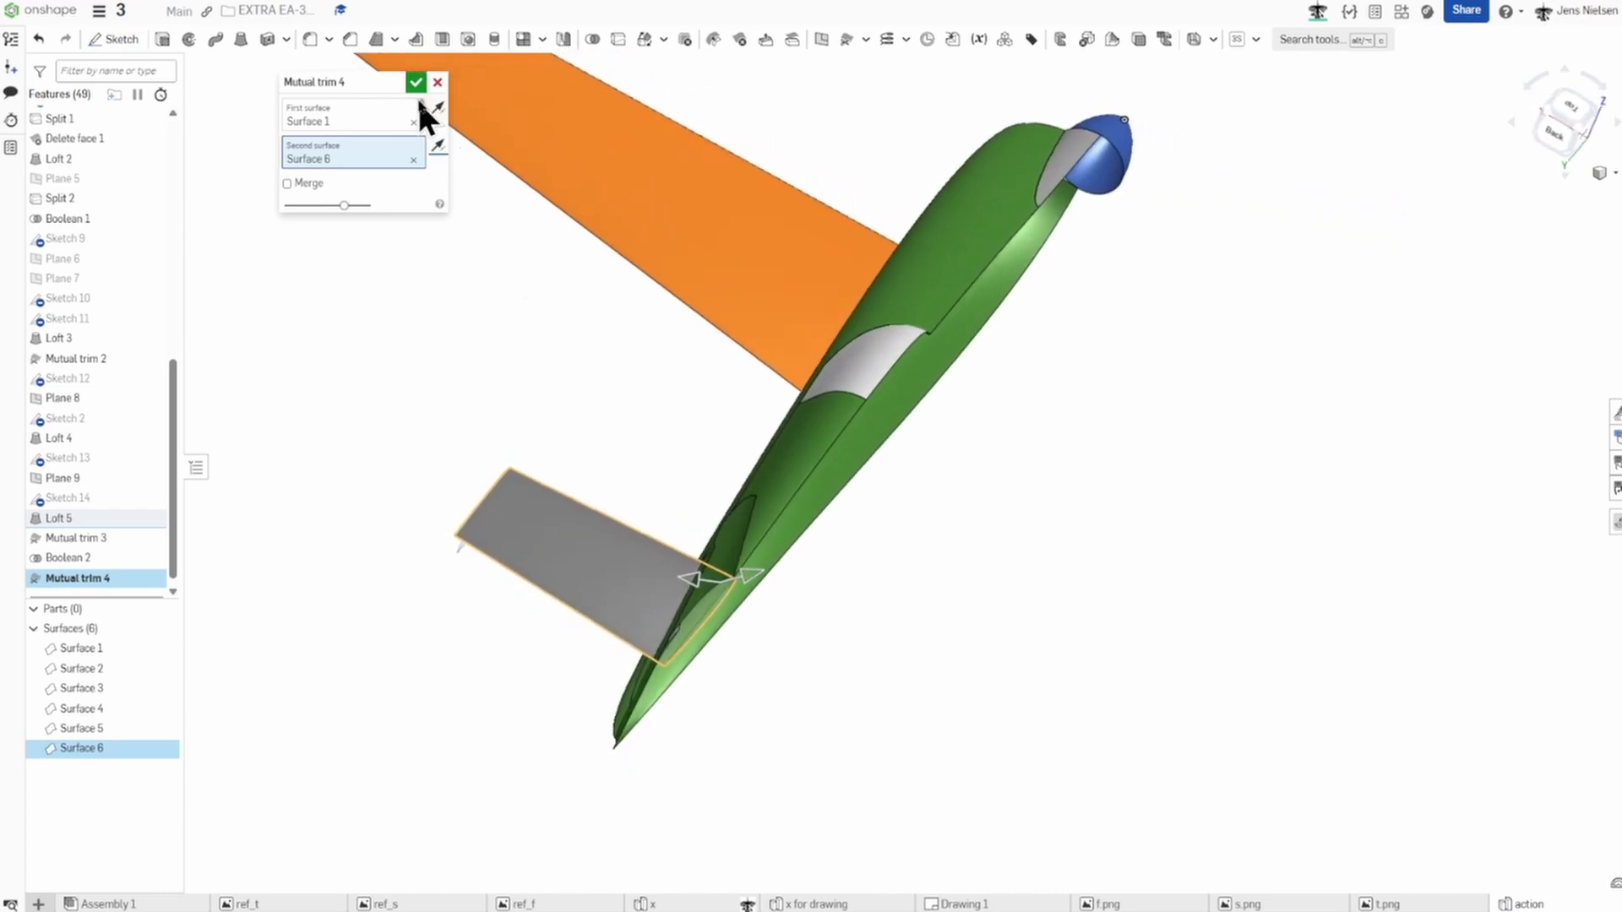
pyautogui.click(415, 82)
pyautogui.moveTo(1039, 585); pyautogui.dragTo(961, 339, button='right')
pyautogui.press('p')
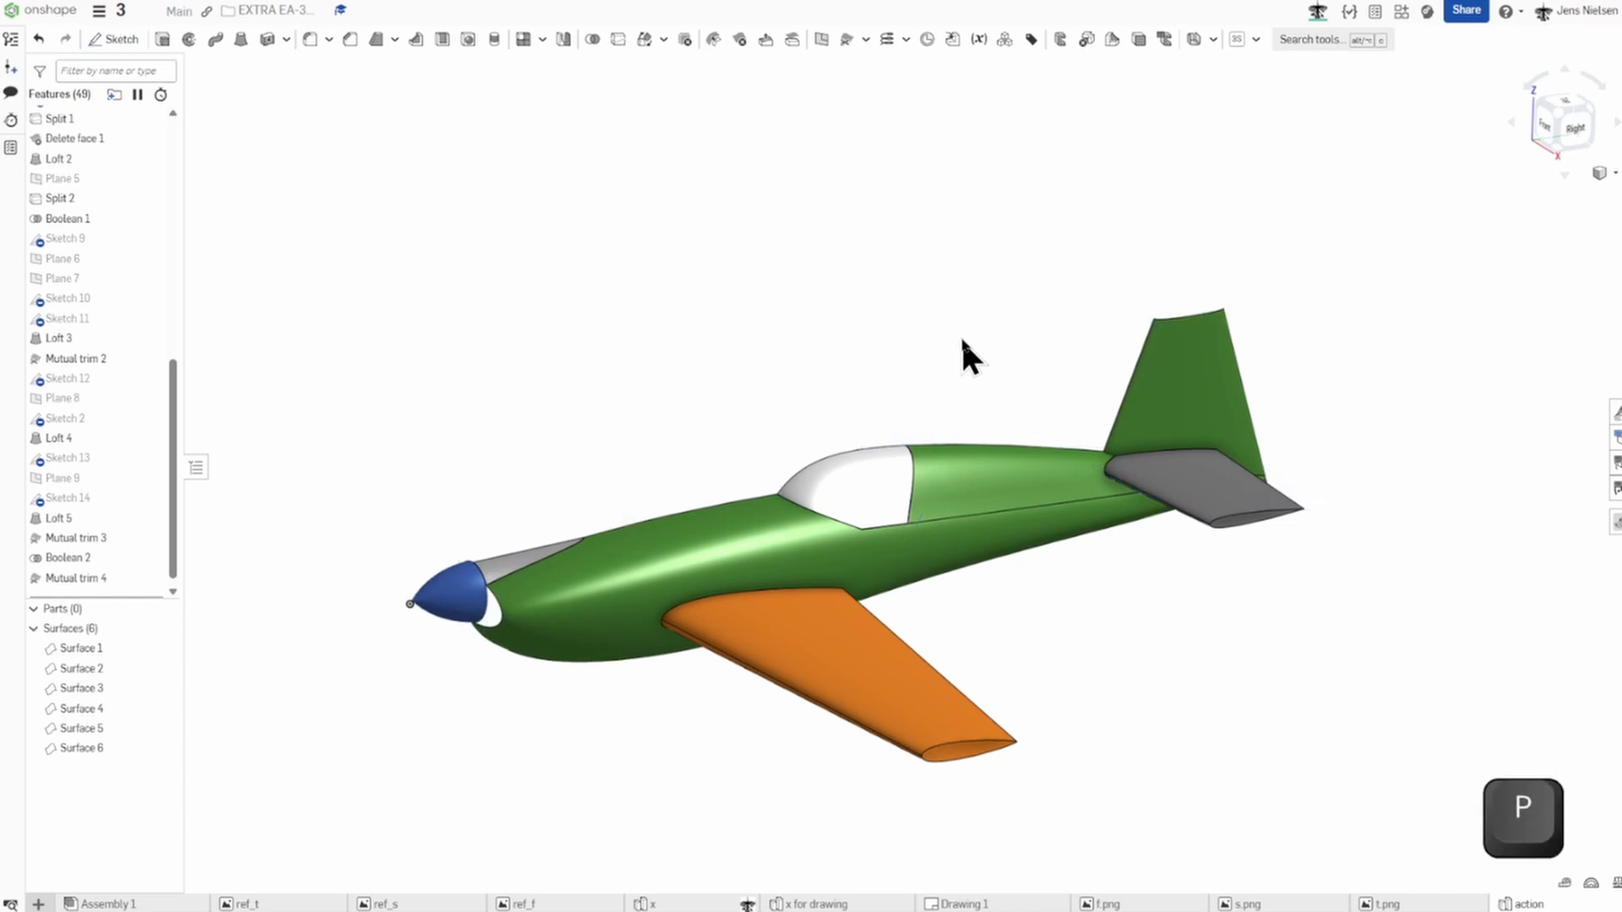
# Close the open wing tip with a Fill surface from its upper and lower edges, using Position continuity and merging with all.
pyautogui.scroll(2, 950, 332)
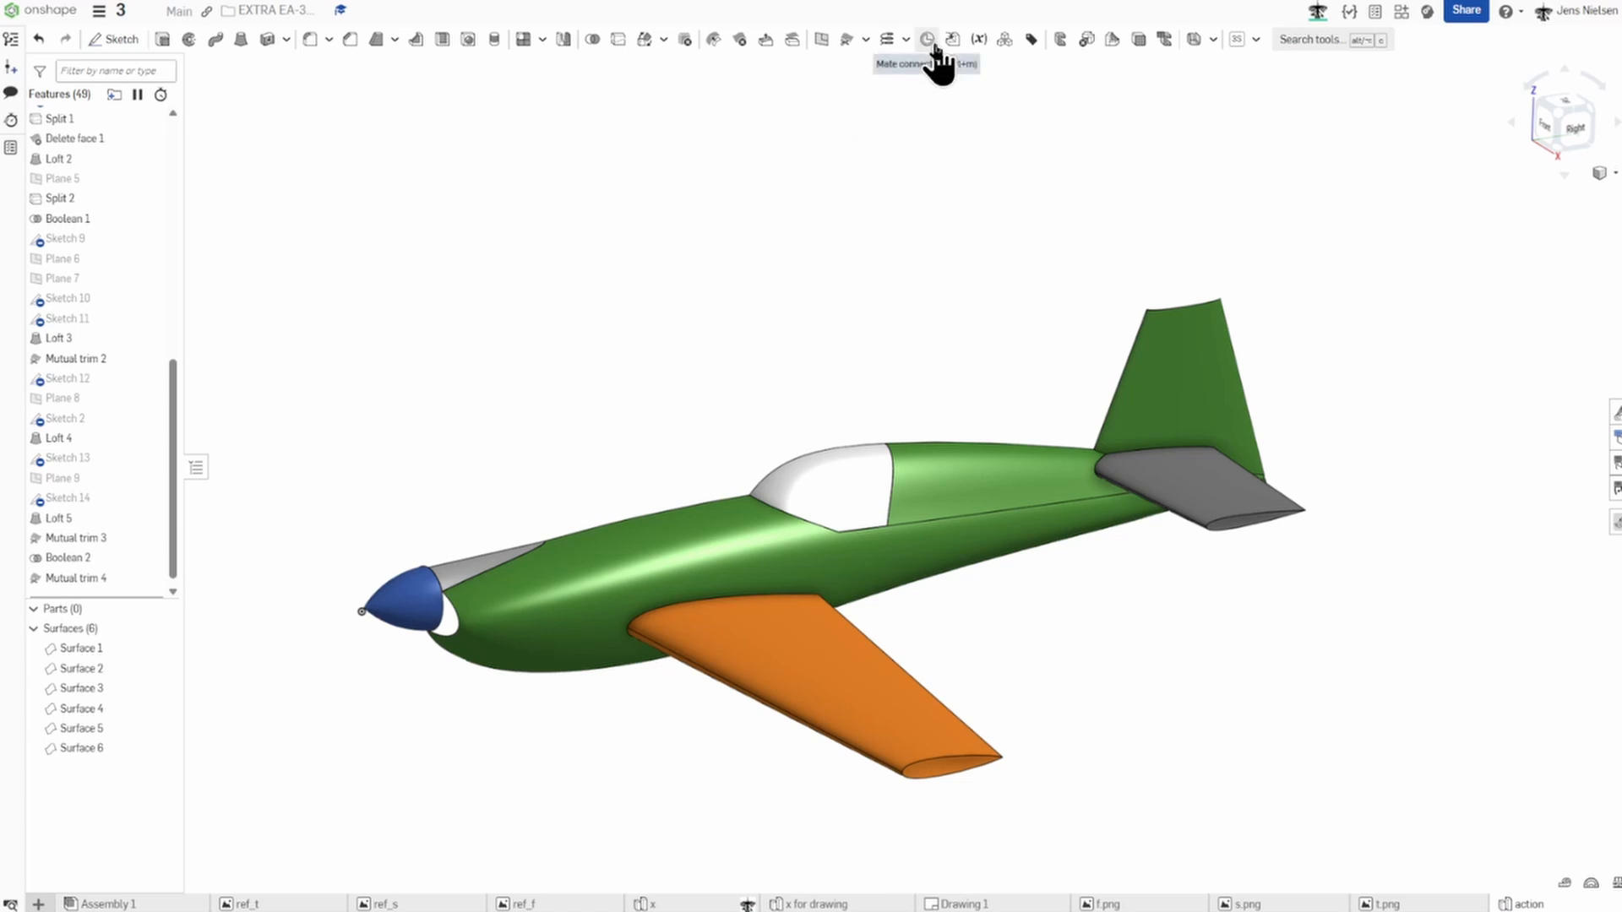
pyautogui.click(867, 42)
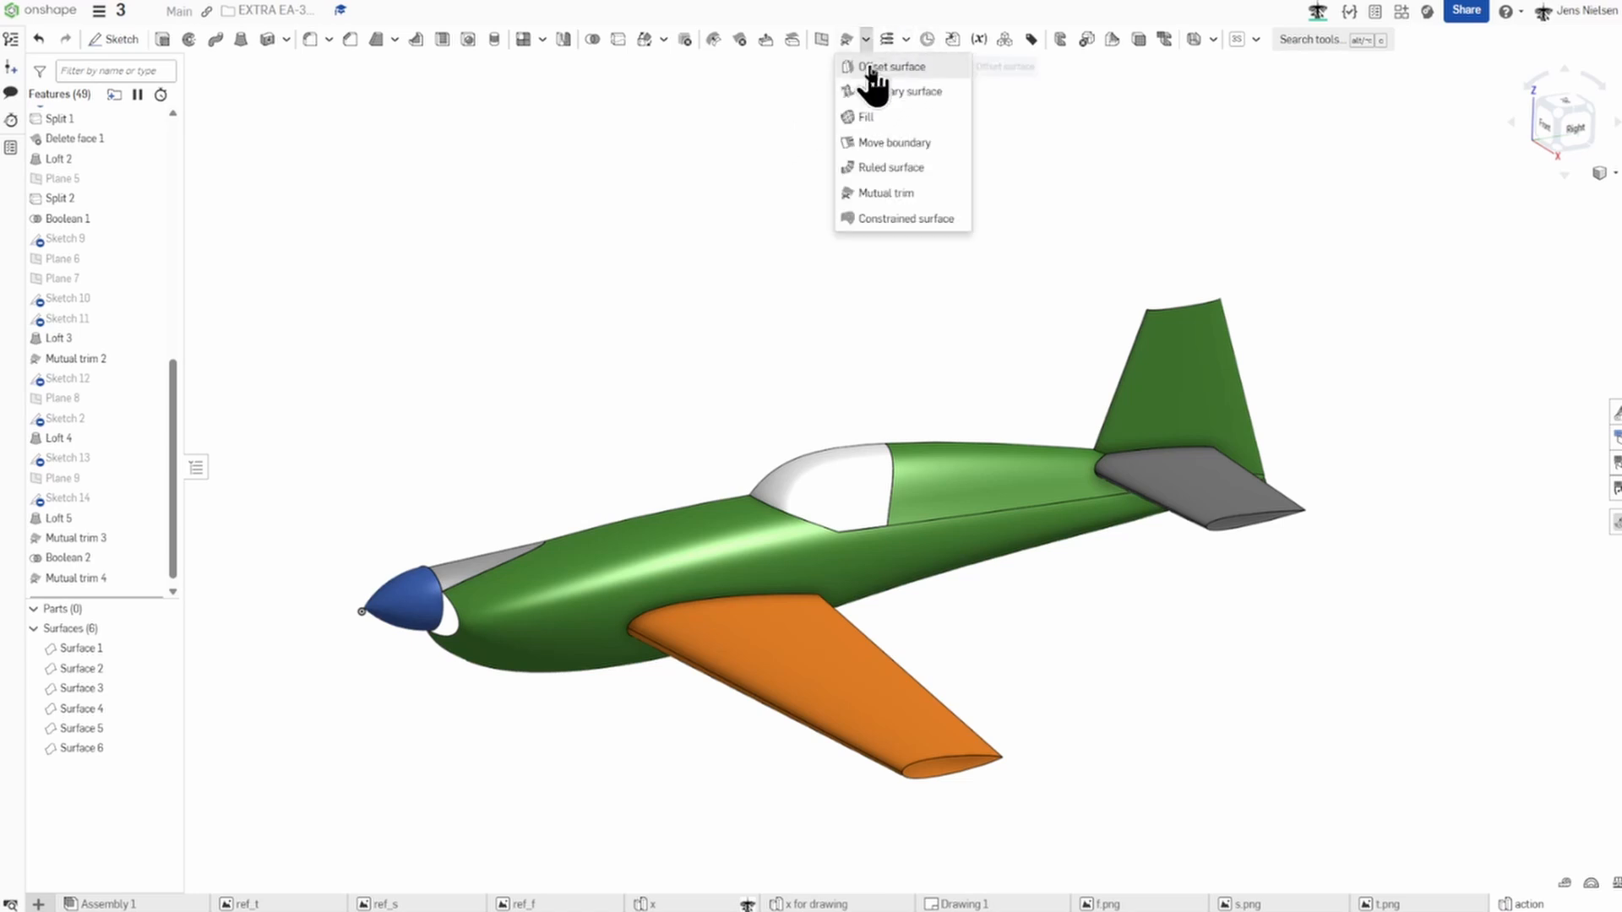
pyautogui.click(892, 122)
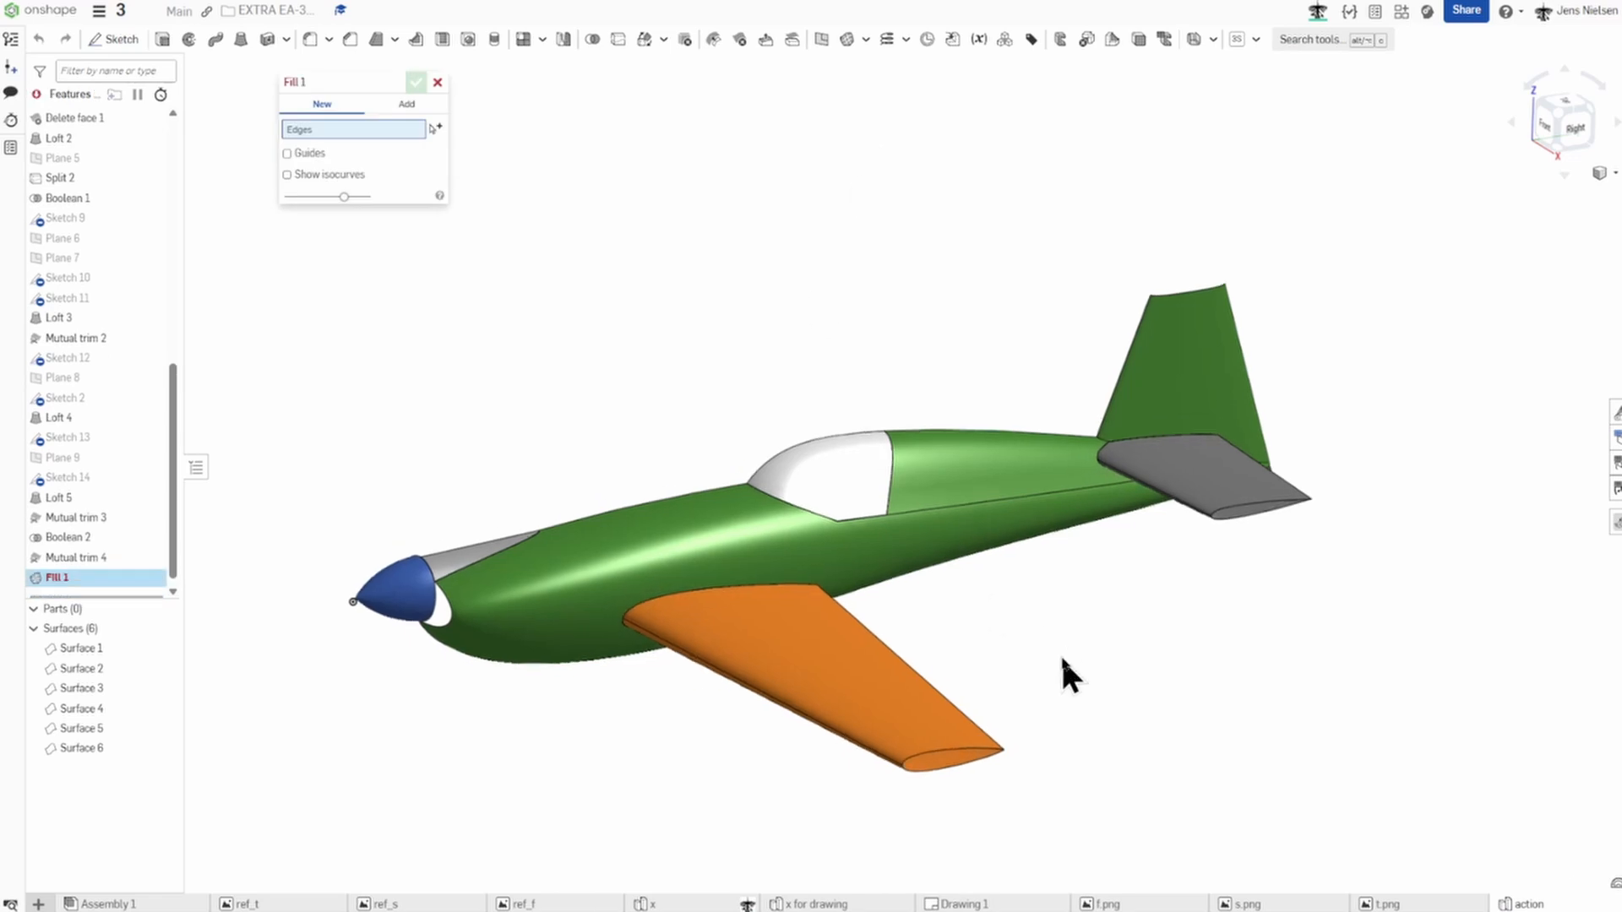
pyautogui.scroll(6, 1061, 668)
pyautogui.click(1063, 539)
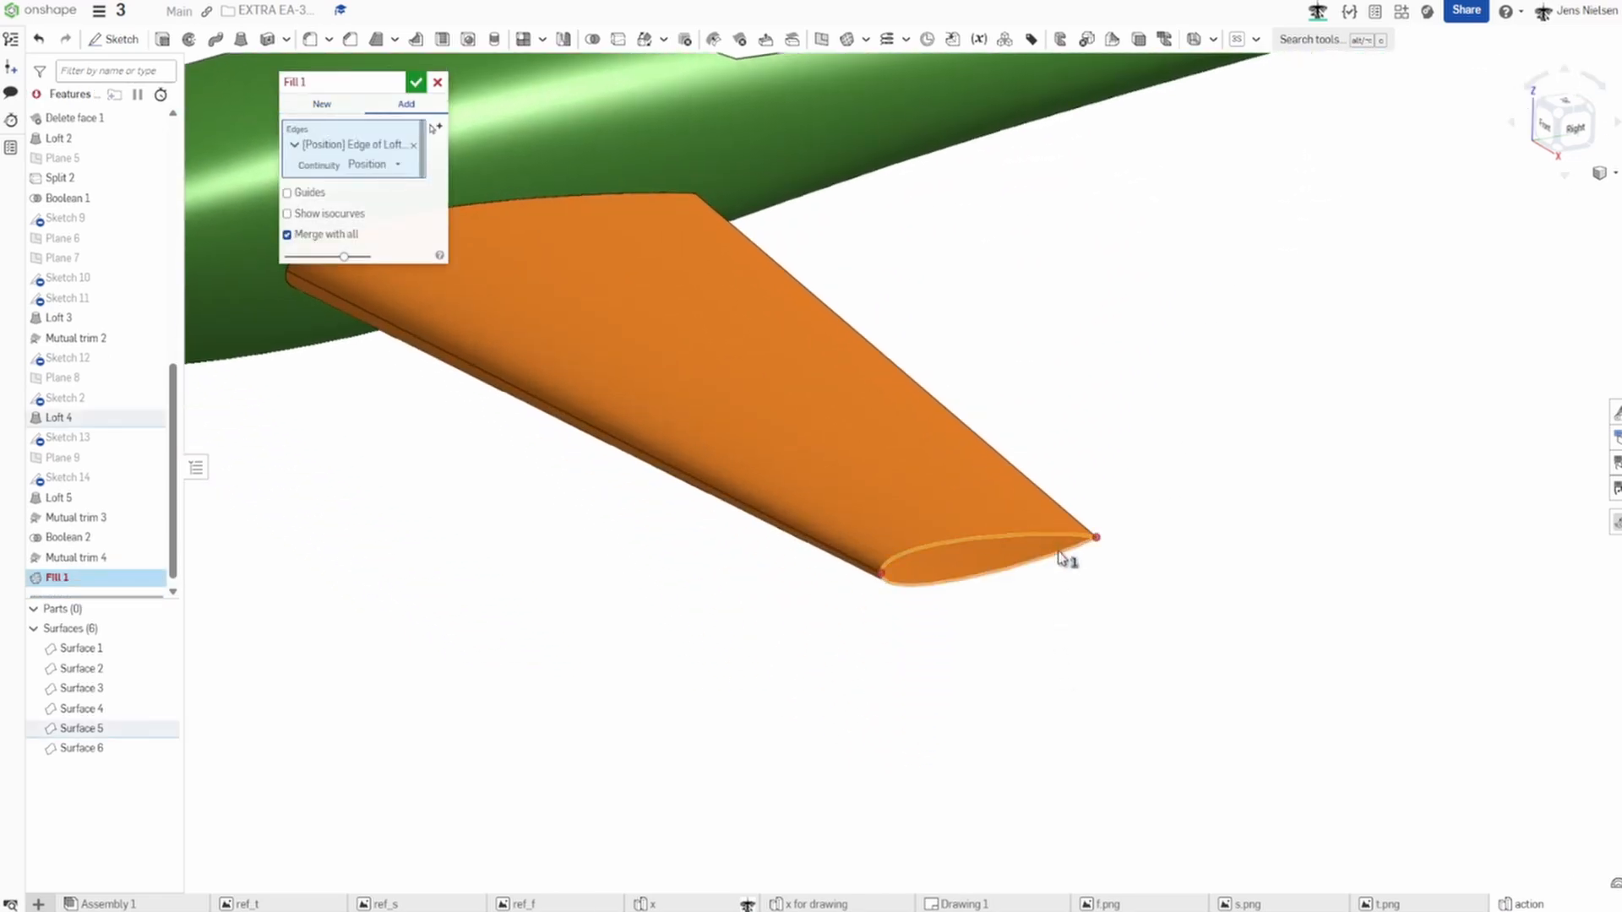
pyautogui.click(1061, 557)
pyautogui.scroll(-6, 1168, 450)
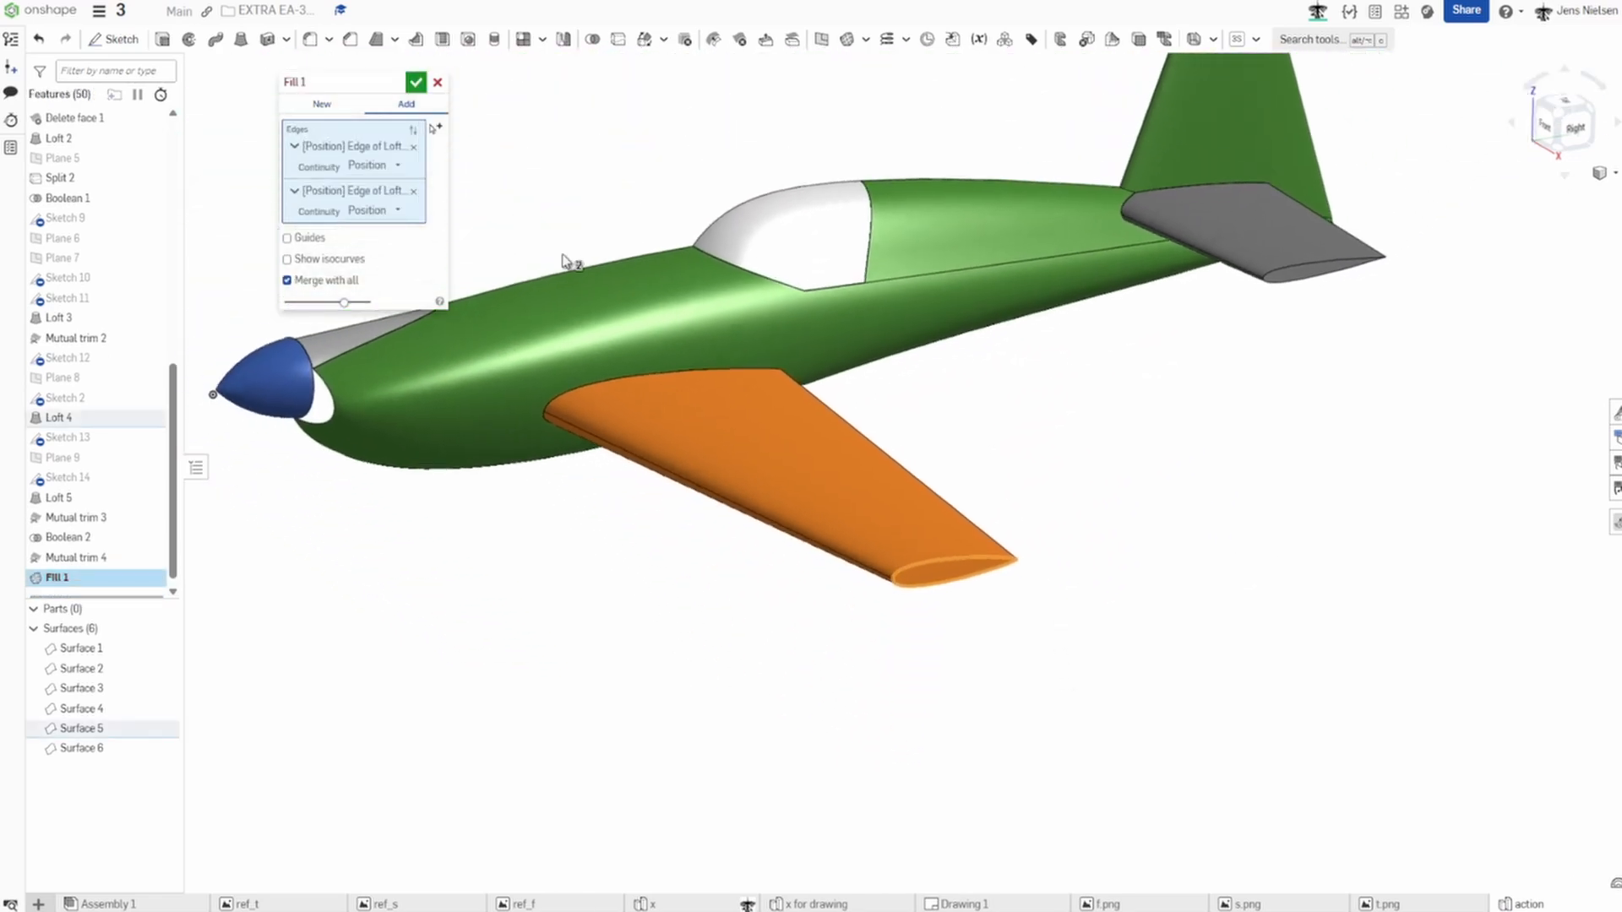
pyautogui.click(418, 84)
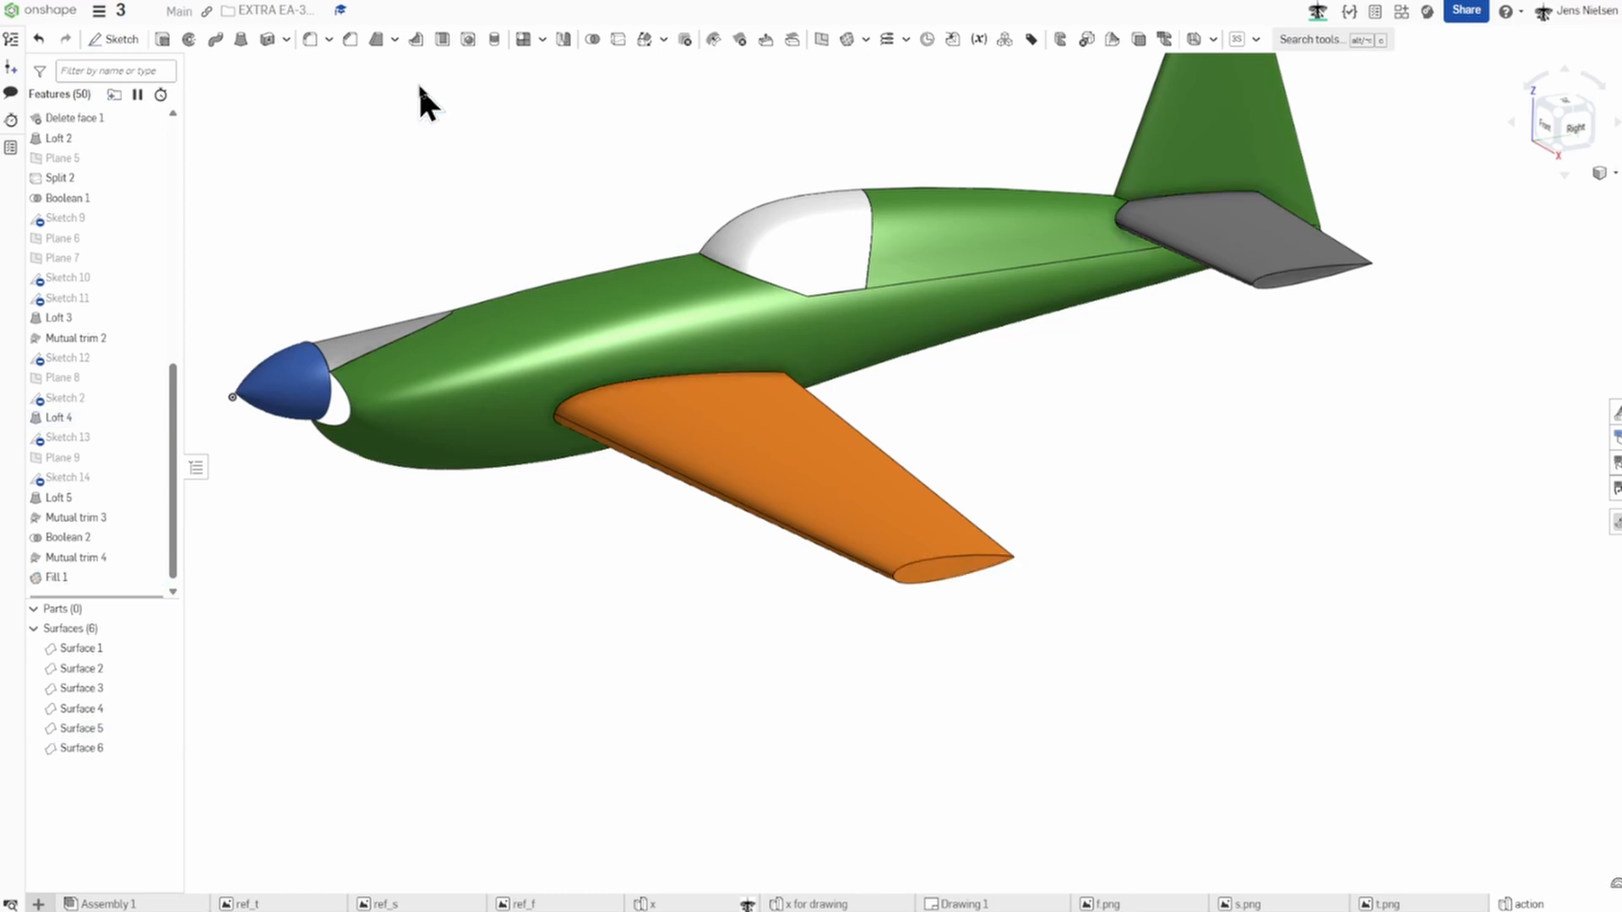
# Fill the horizontal tail's open tip from its two edges with Position continuity, merging with all.
pyautogui.click(846, 40)
pyautogui.scroll(3, 1215, 314)
pyautogui.click(1209, 304)
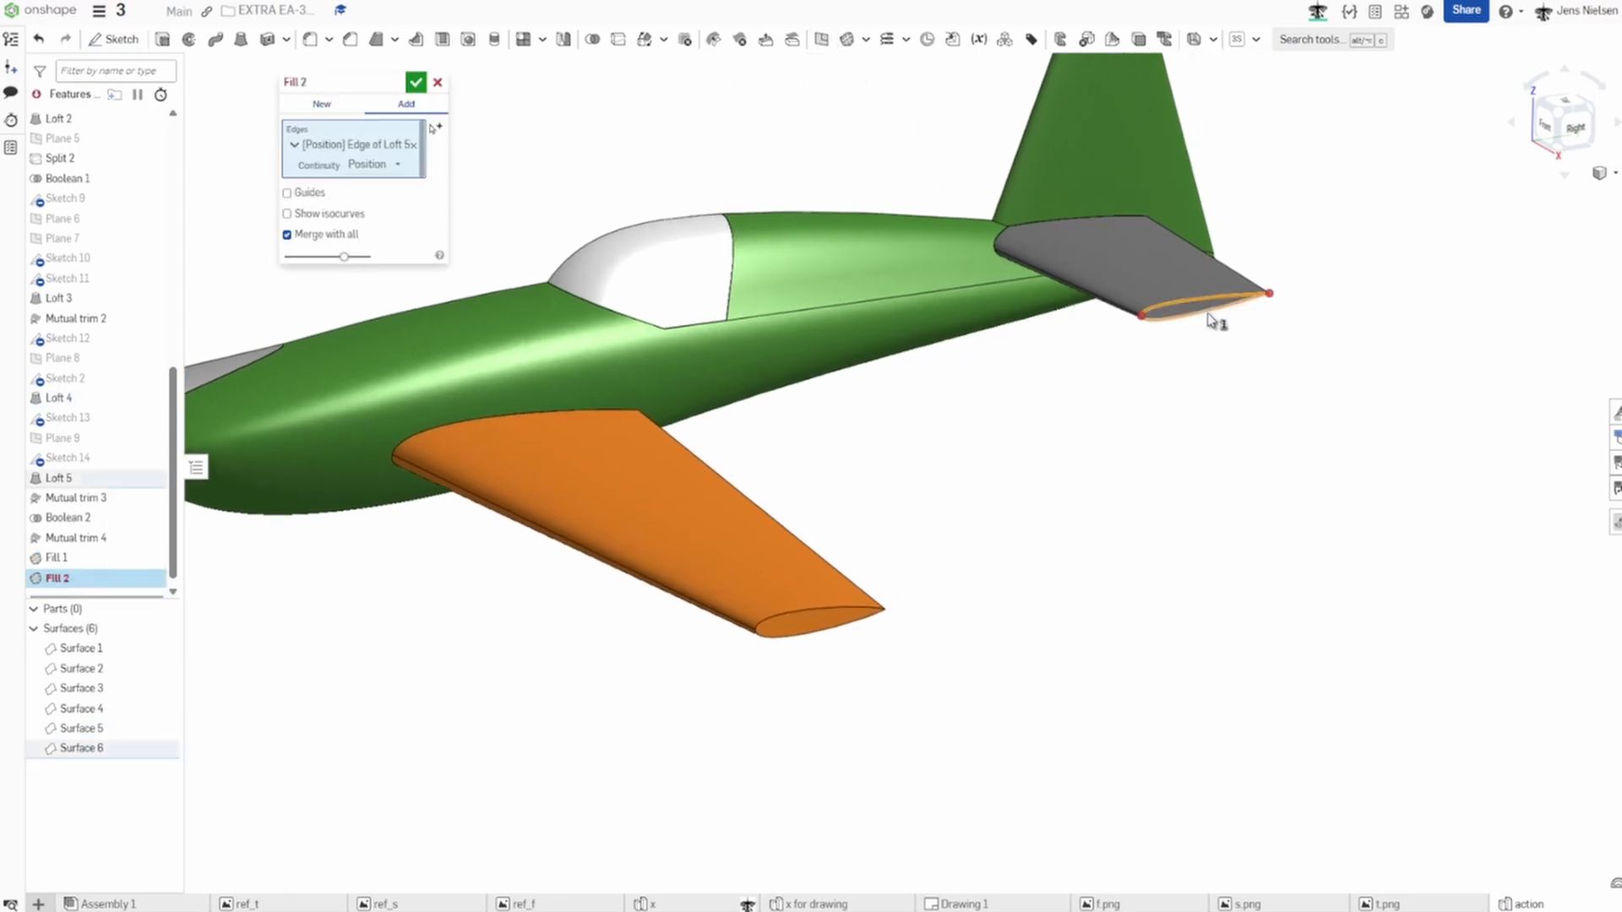
pyautogui.click(1209, 315)
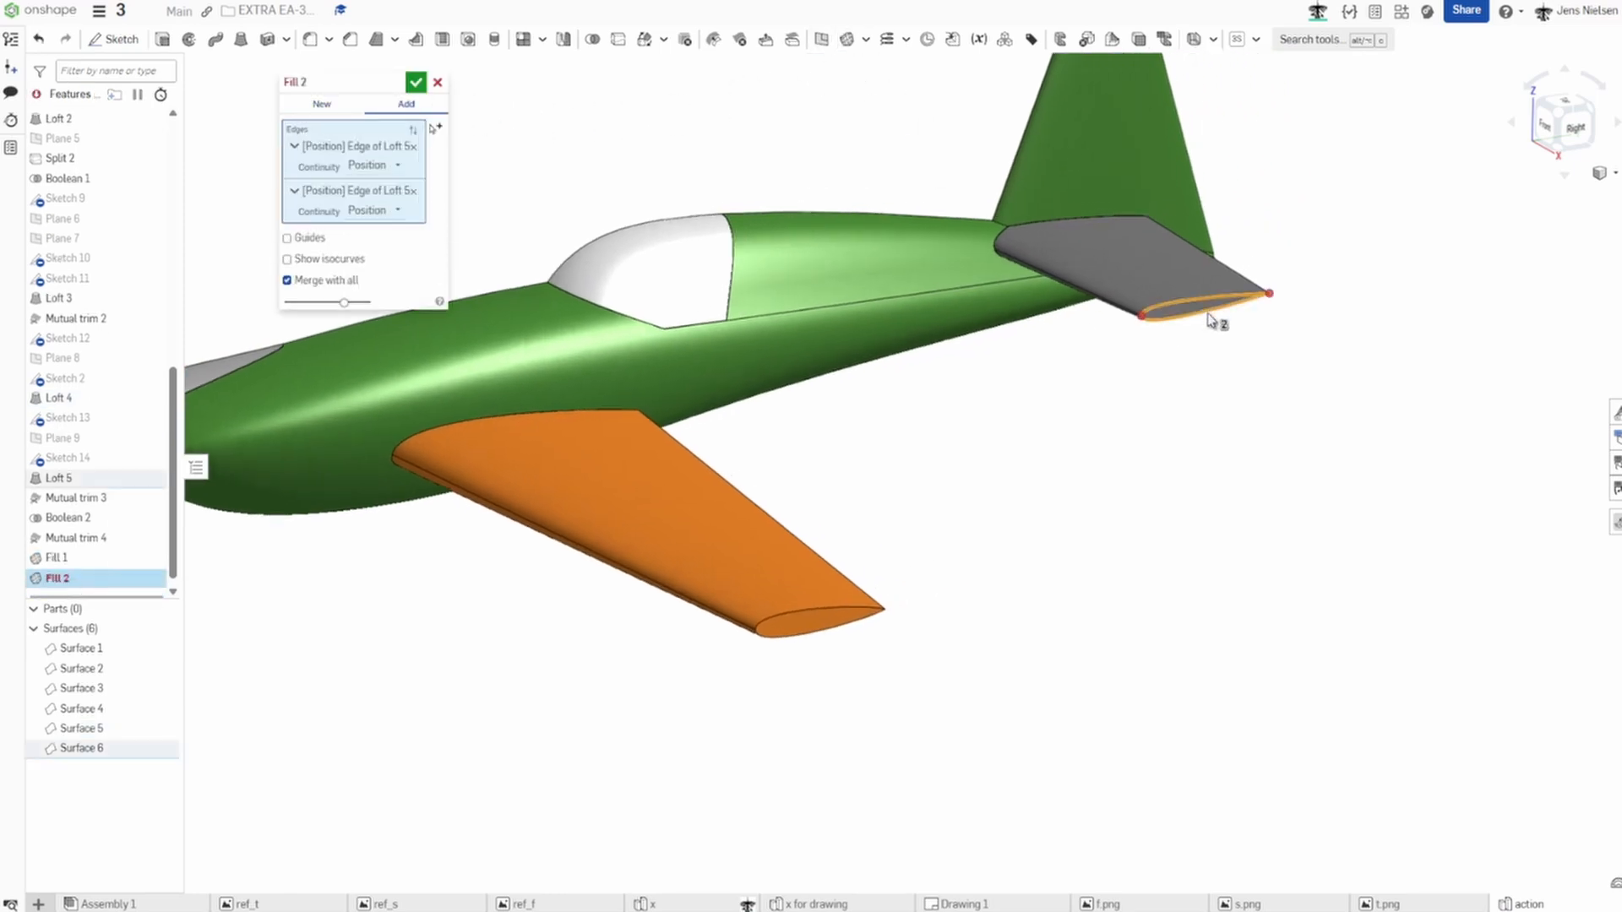
pyautogui.click(415, 82)
pyautogui.press('f')
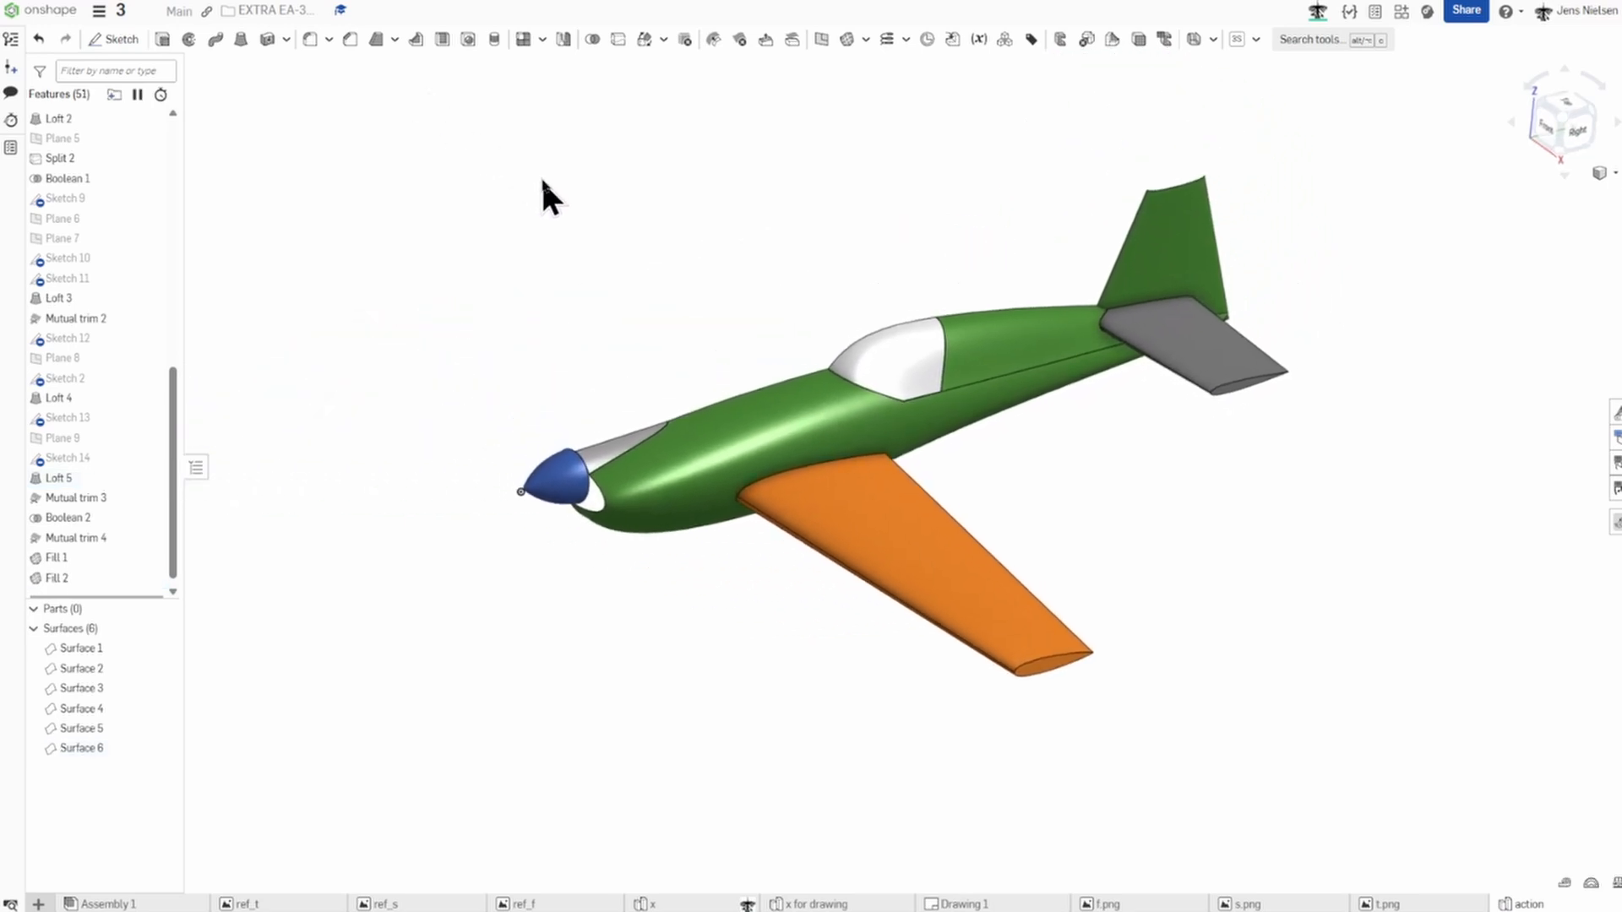
# Set up a face mirror and select all the aircraft's faces except the spinner's.
pyautogui.click(564, 40)
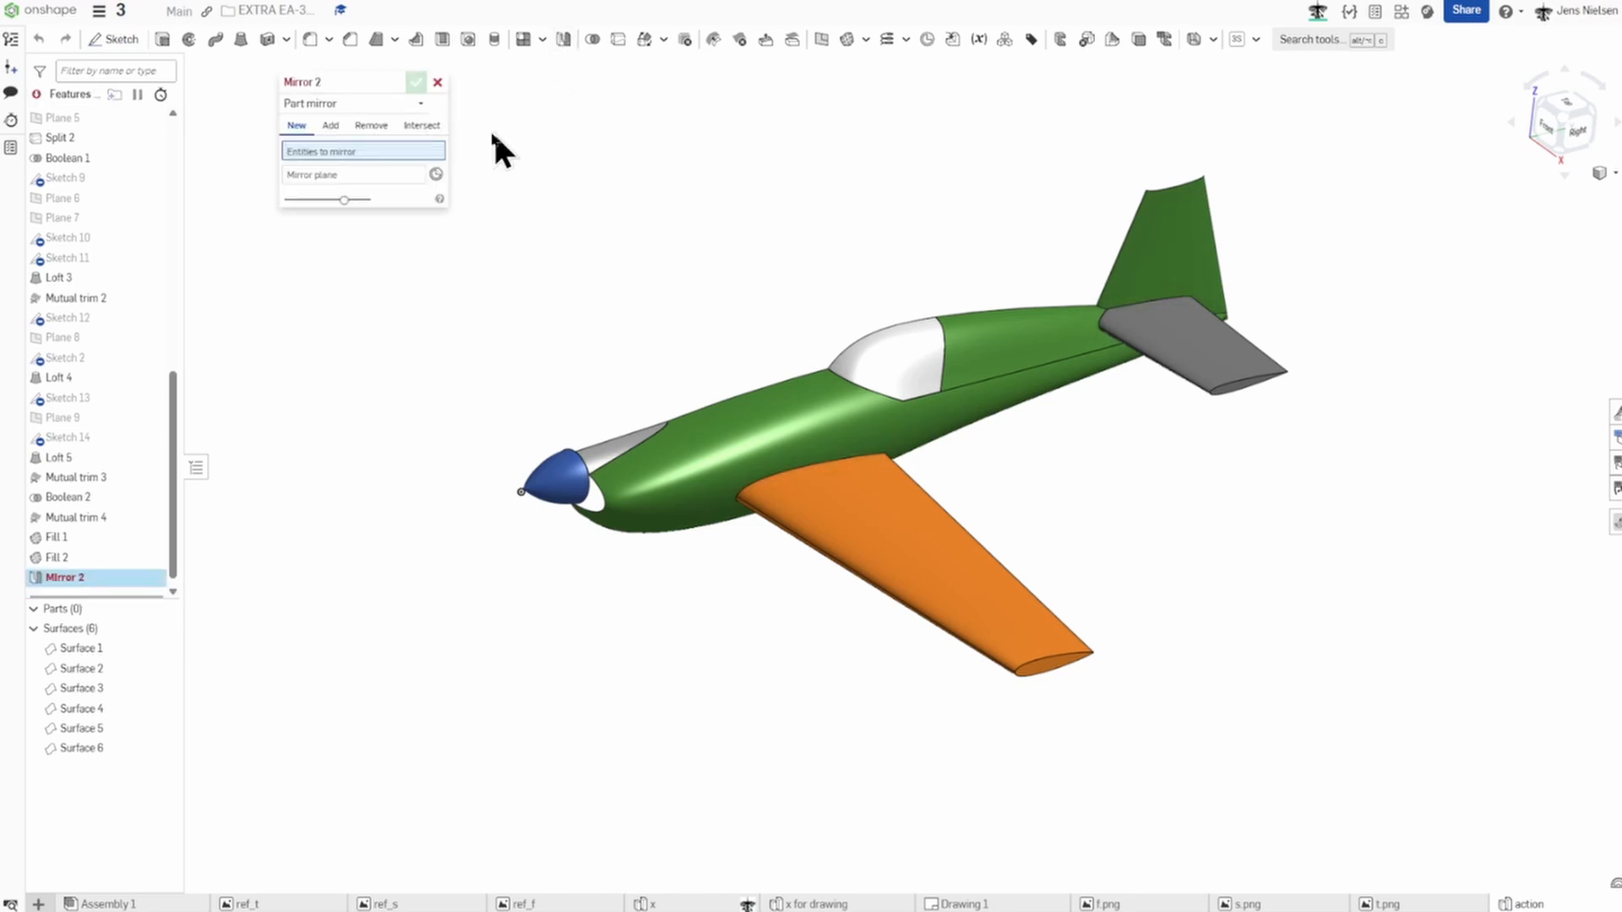
pyautogui.click(427, 105)
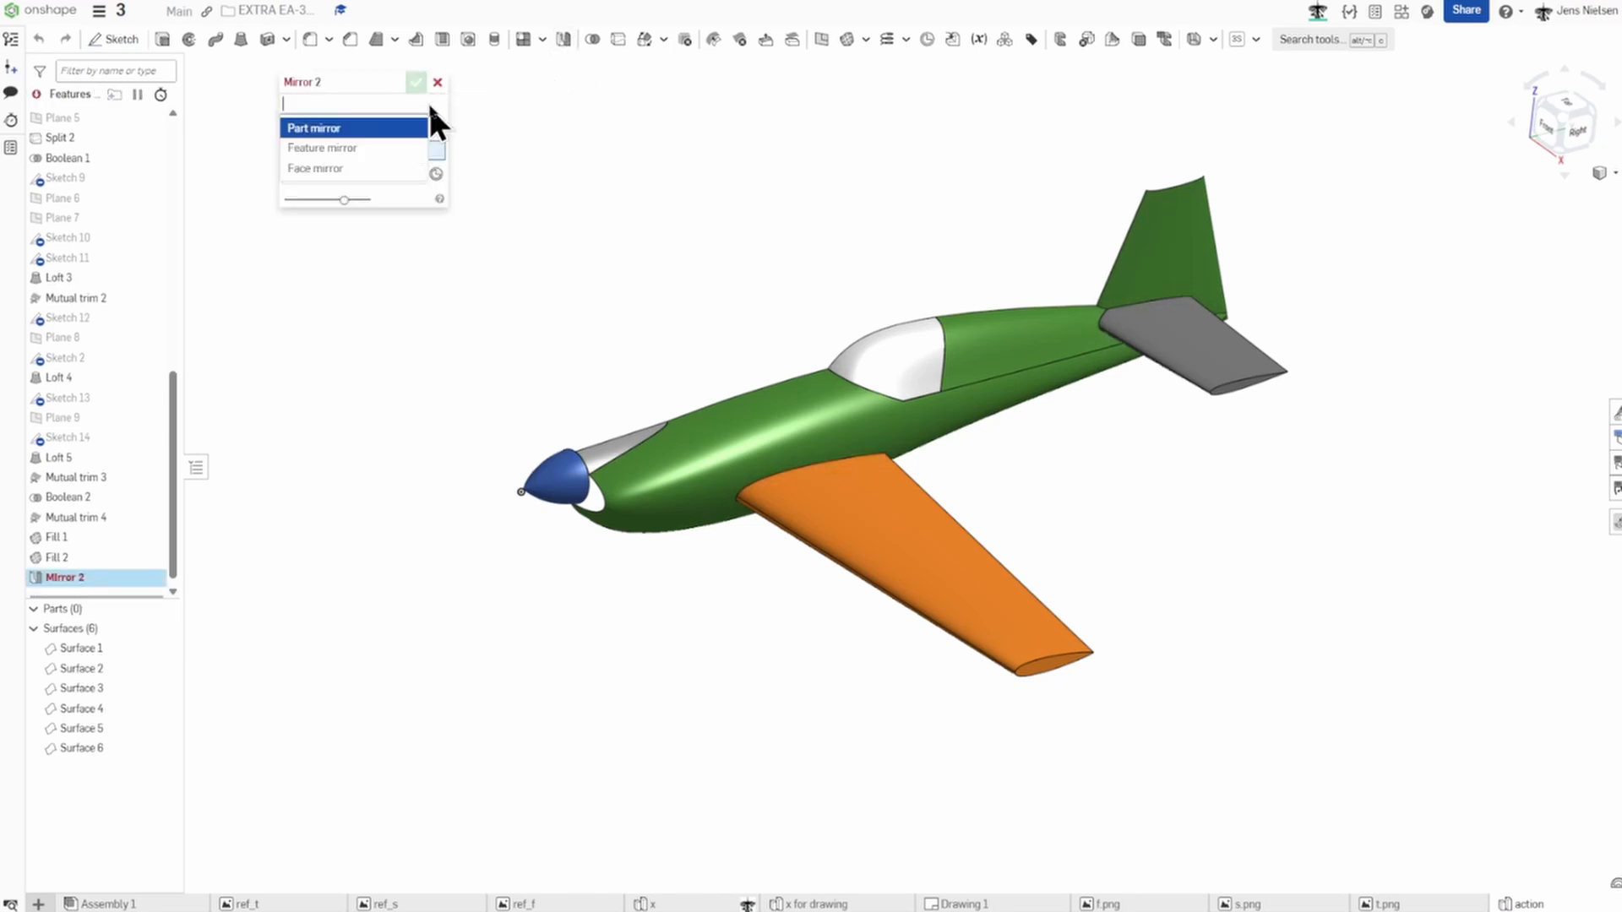
pyautogui.click(378, 150)
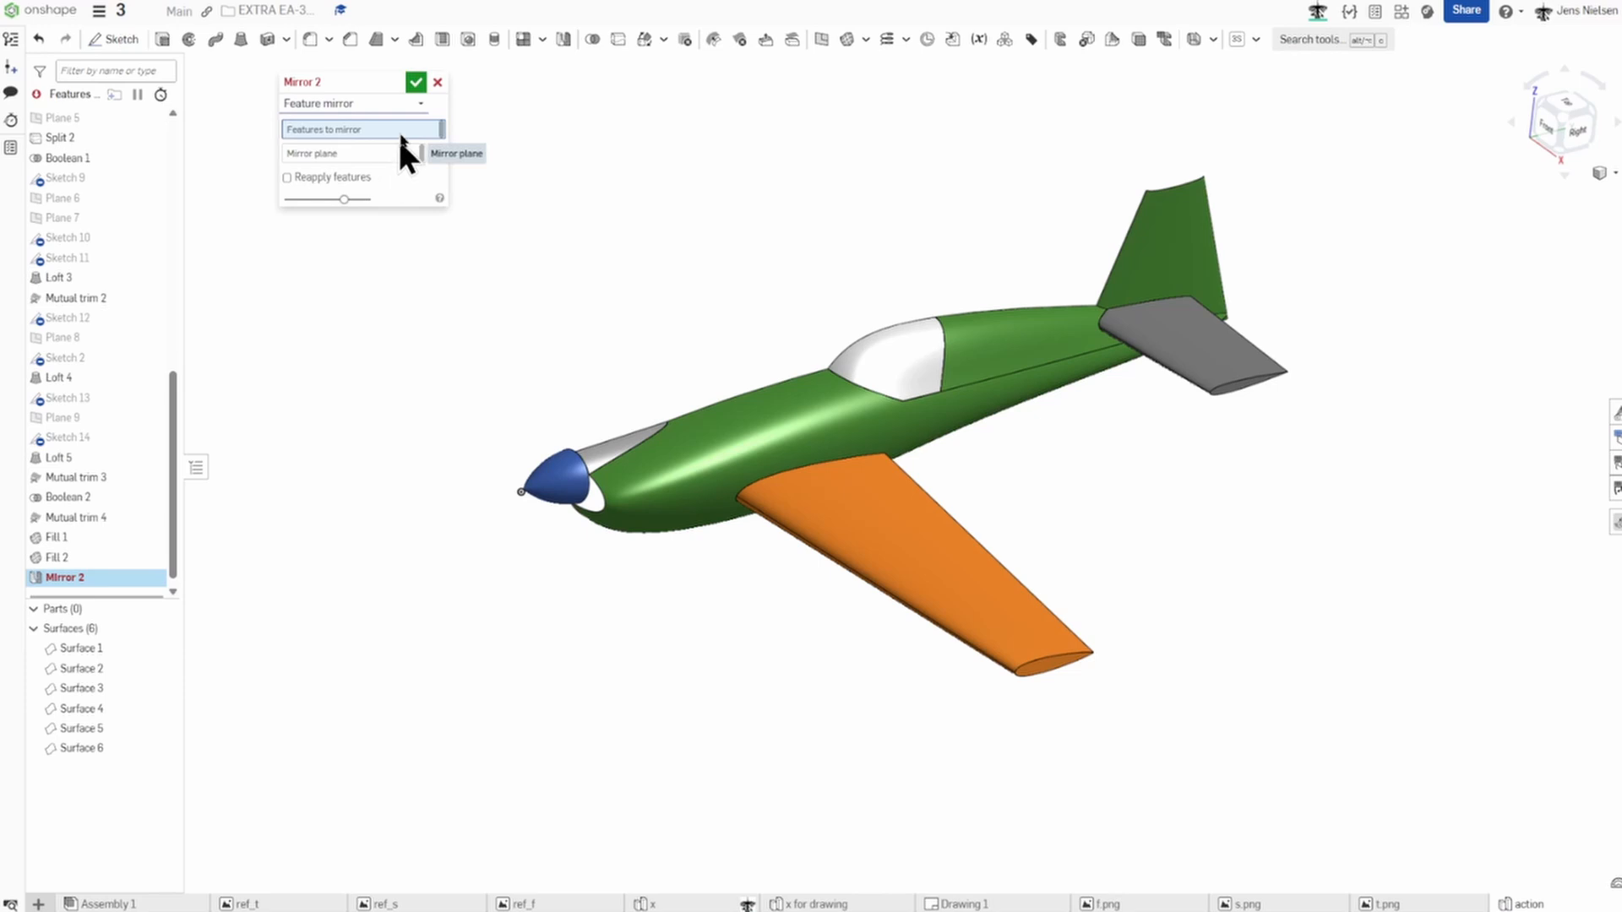
pyautogui.click(417, 106)
pyautogui.click(355, 167)
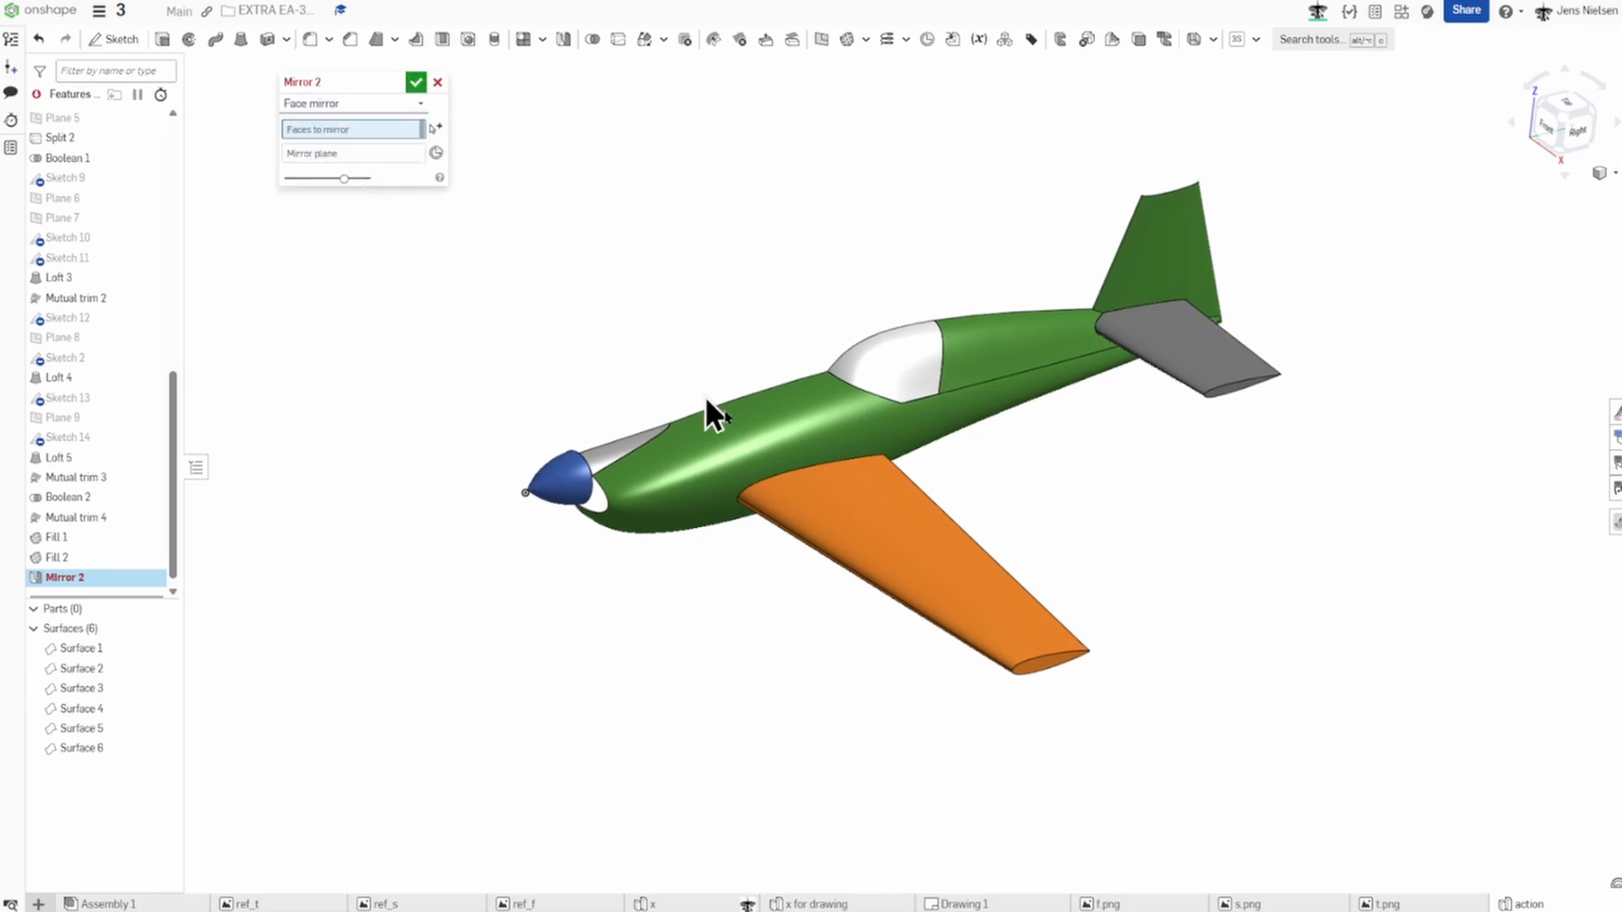
pyautogui.scroll(-2, 660, 540)
pyautogui.moveTo(1233, 710); pyautogui.dragTo(483, 231)
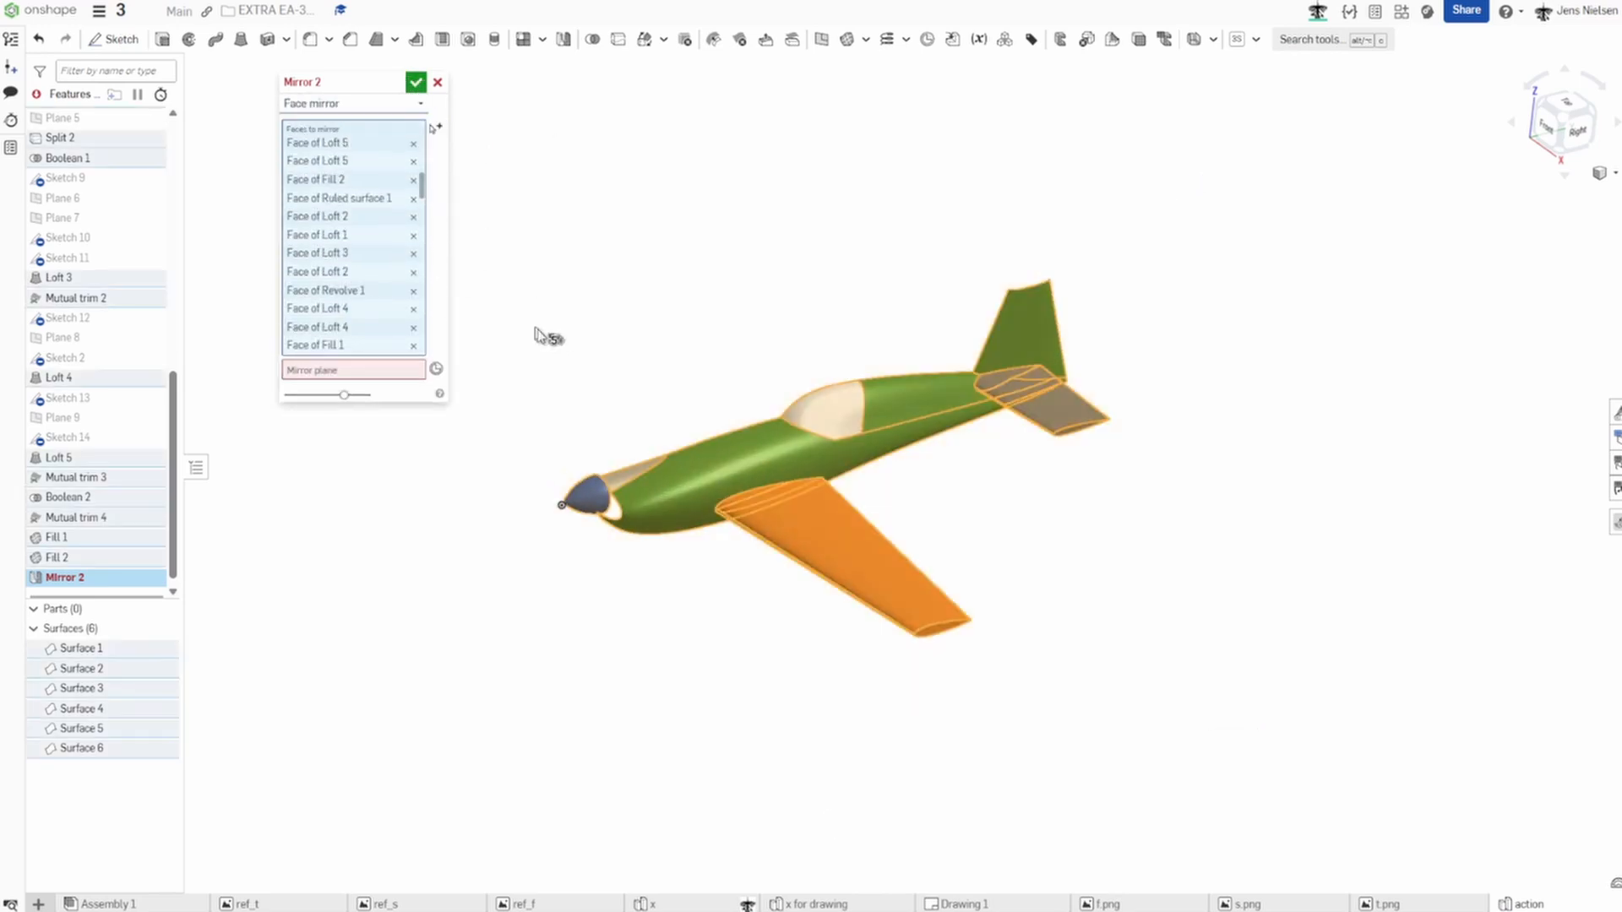
pyautogui.keyDown('shift'); pyautogui.click(607, 509); pyautogui.keyUp('shift')
pyautogui.moveTo(613, 463); pyautogui.dragTo(760, 534, button='right')
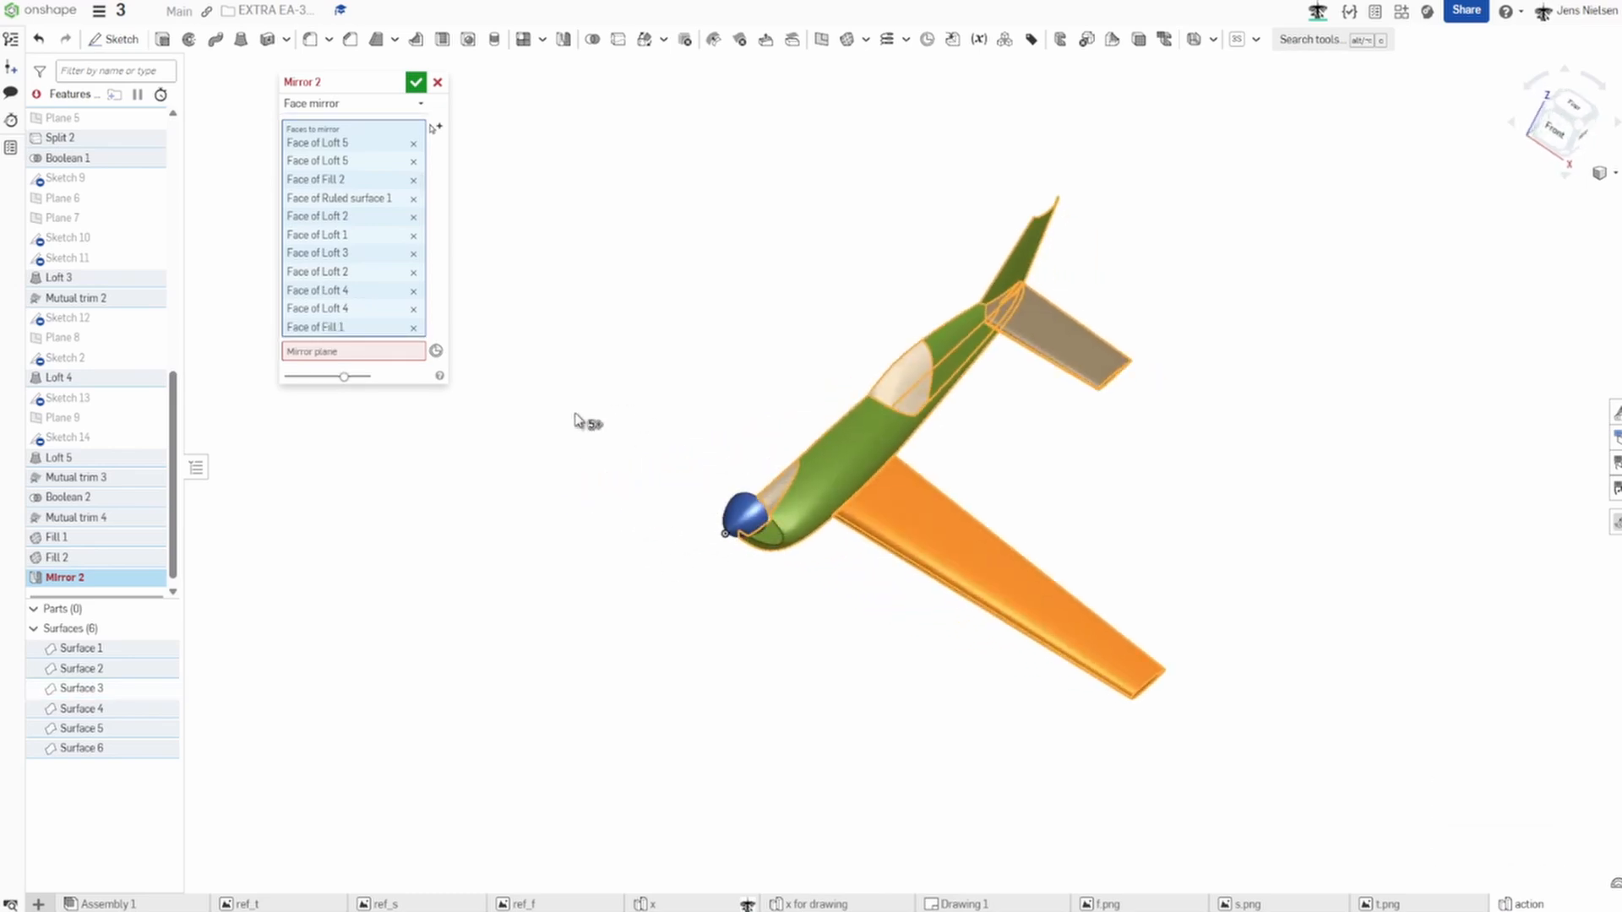
# Mirror the selected faces about the Right plane and finish the mirror.
pyautogui.click(388, 352)
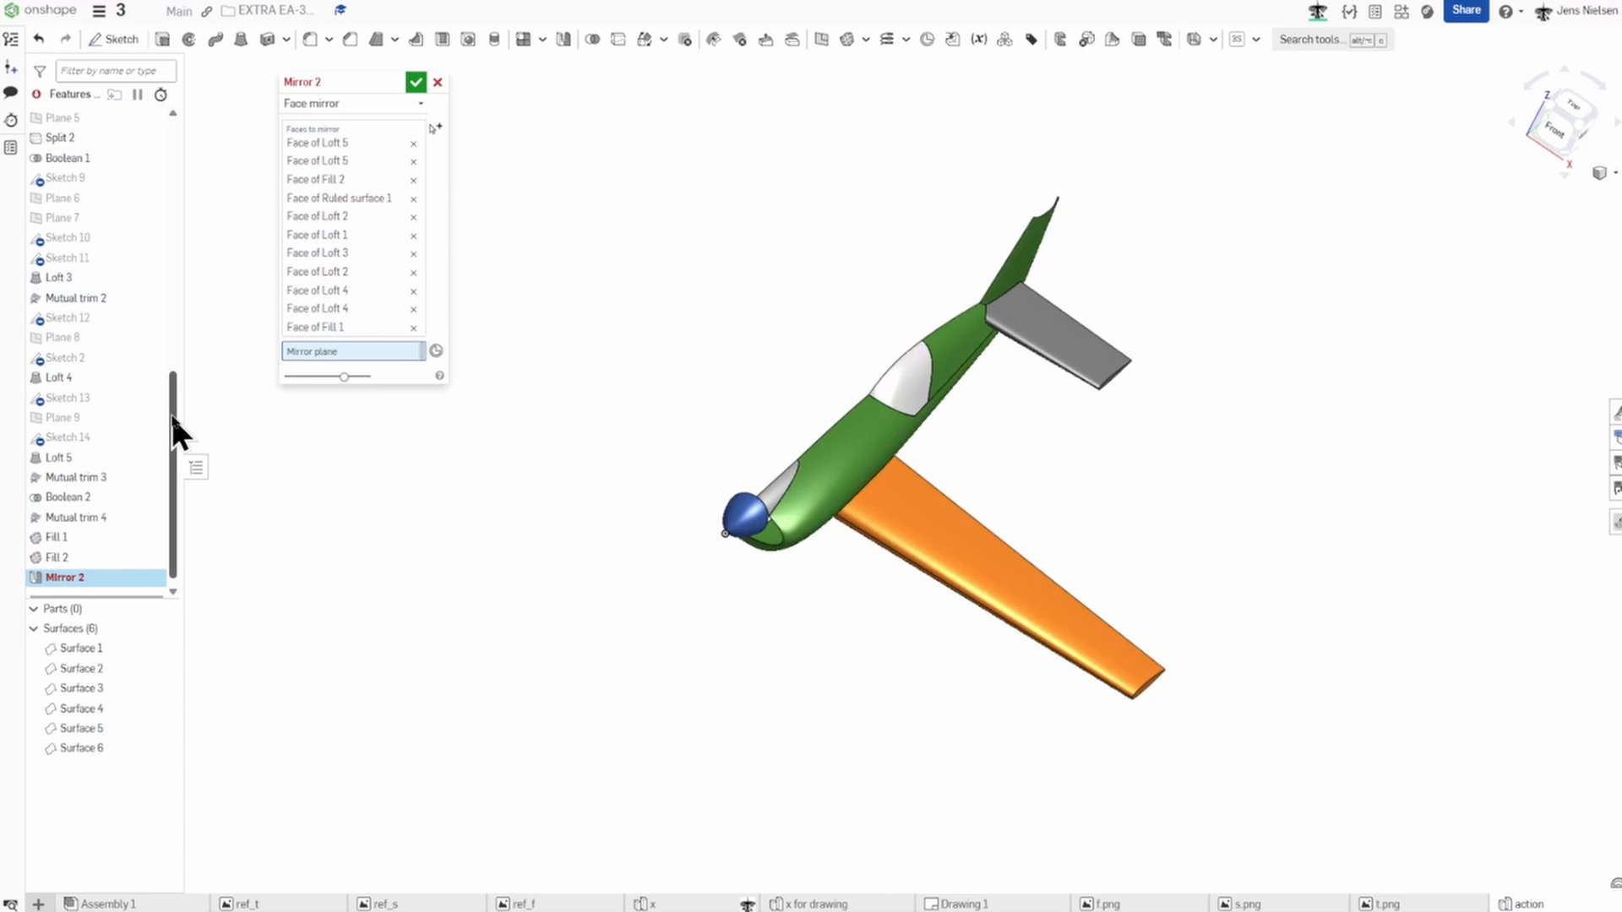
pyautogui.moveTo(172, 379); pyautogui.dragTo(177, 139)
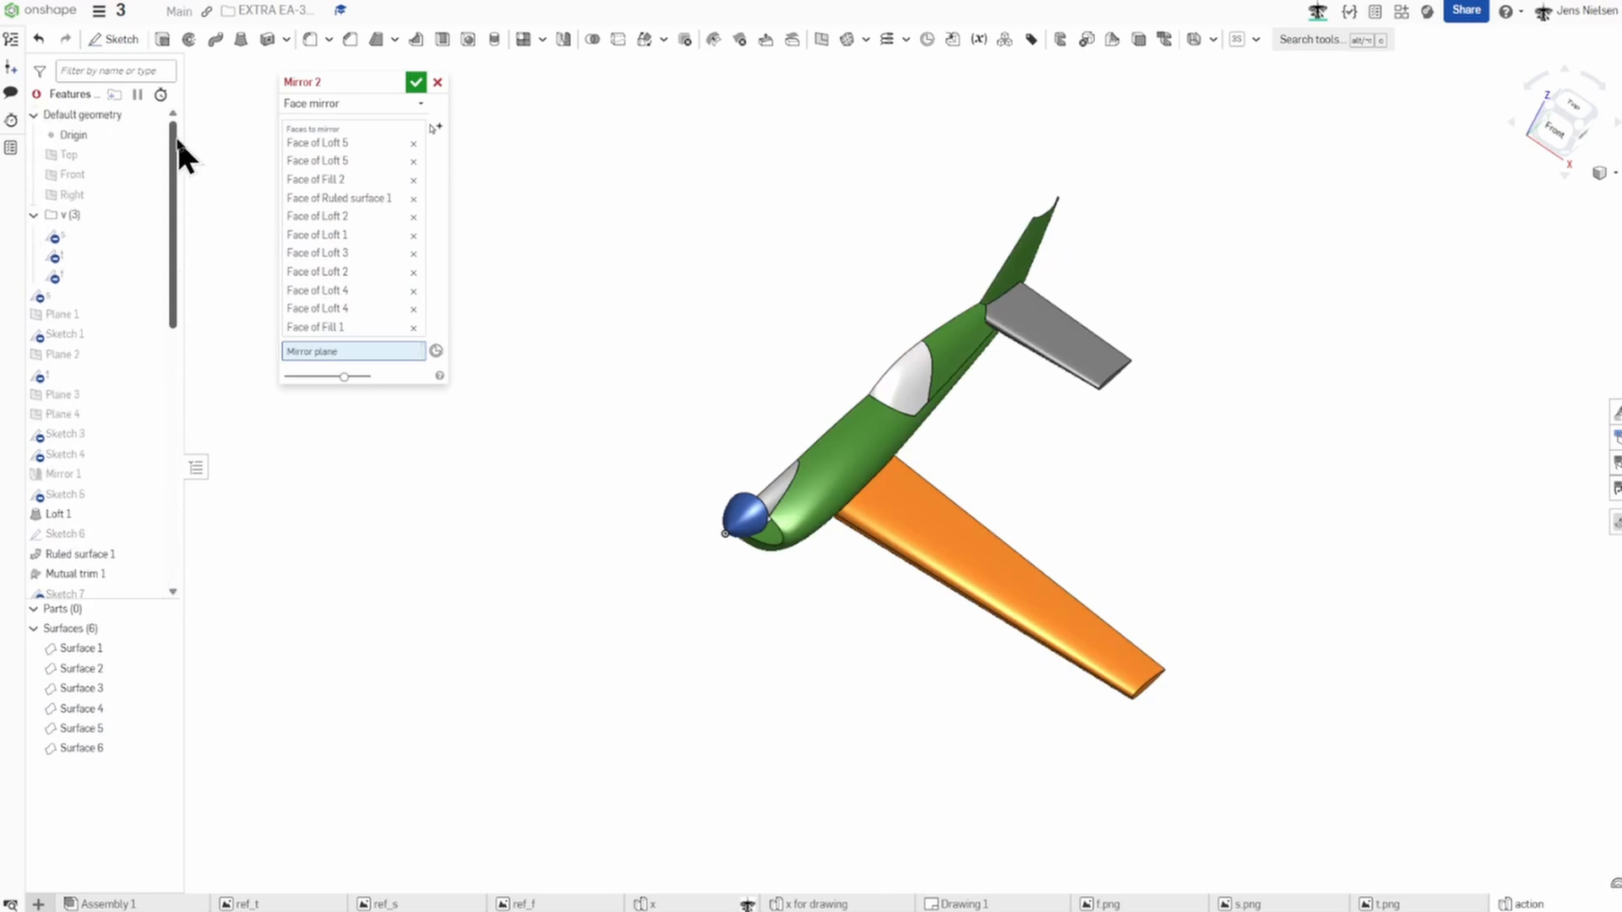
pyautogui.click(101, 193)
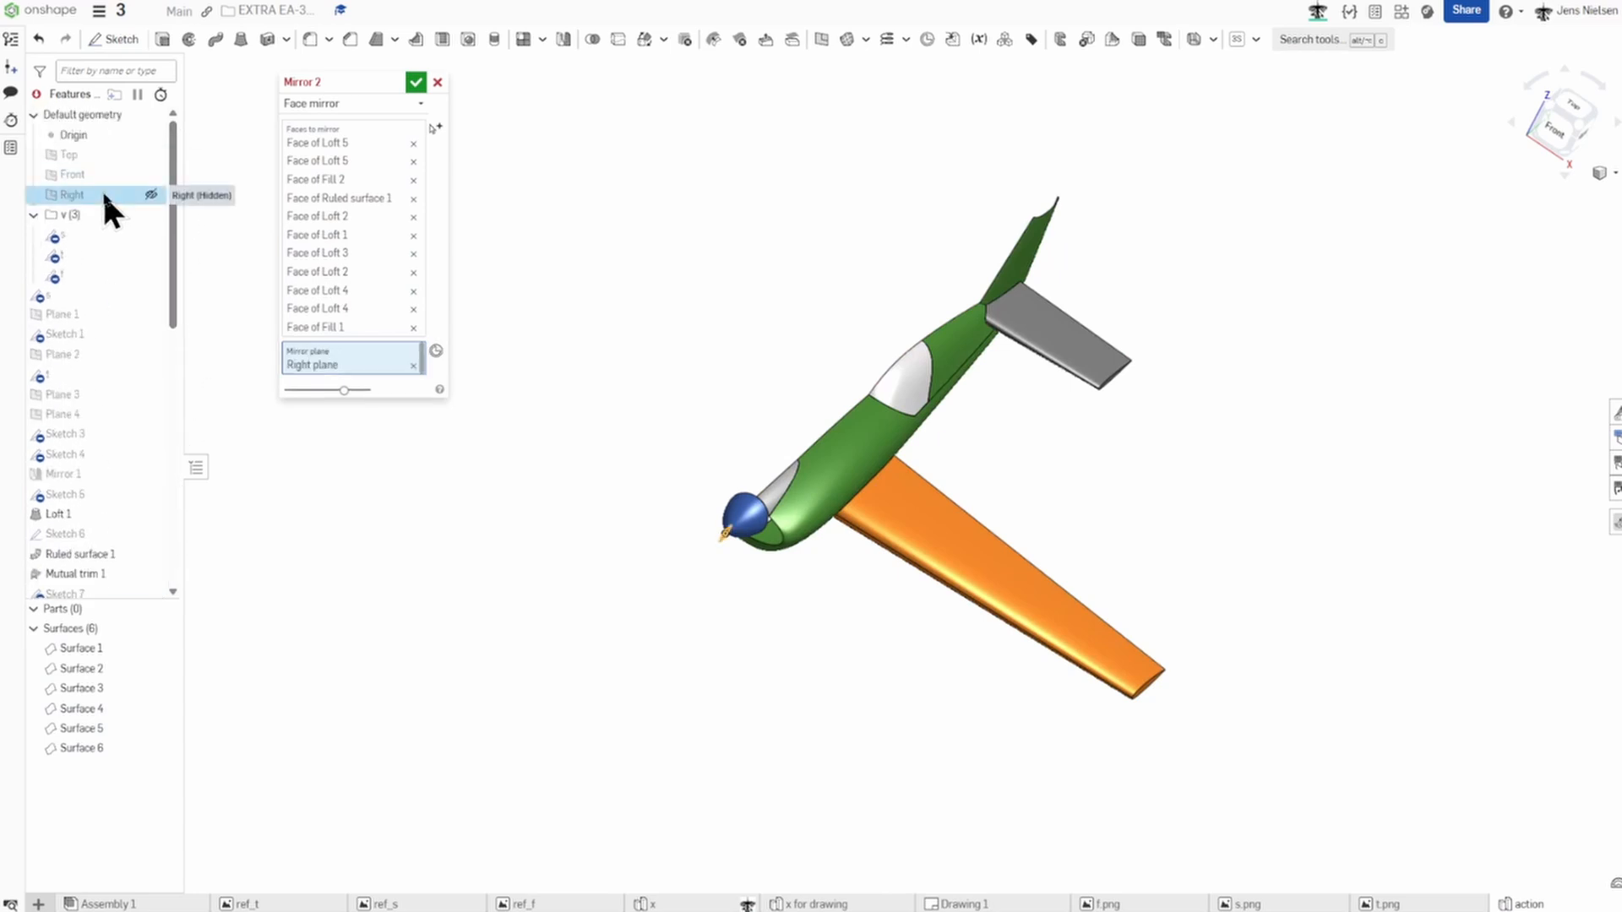
pyautogui.click(418, 82)
# Close the vertical fin's open tip with a Fill surface from its two edges, using Position continuity and merging with all.
pyautogui.moveTo(1227, 303); pyautogui.dragTo(837, 74, button='right')
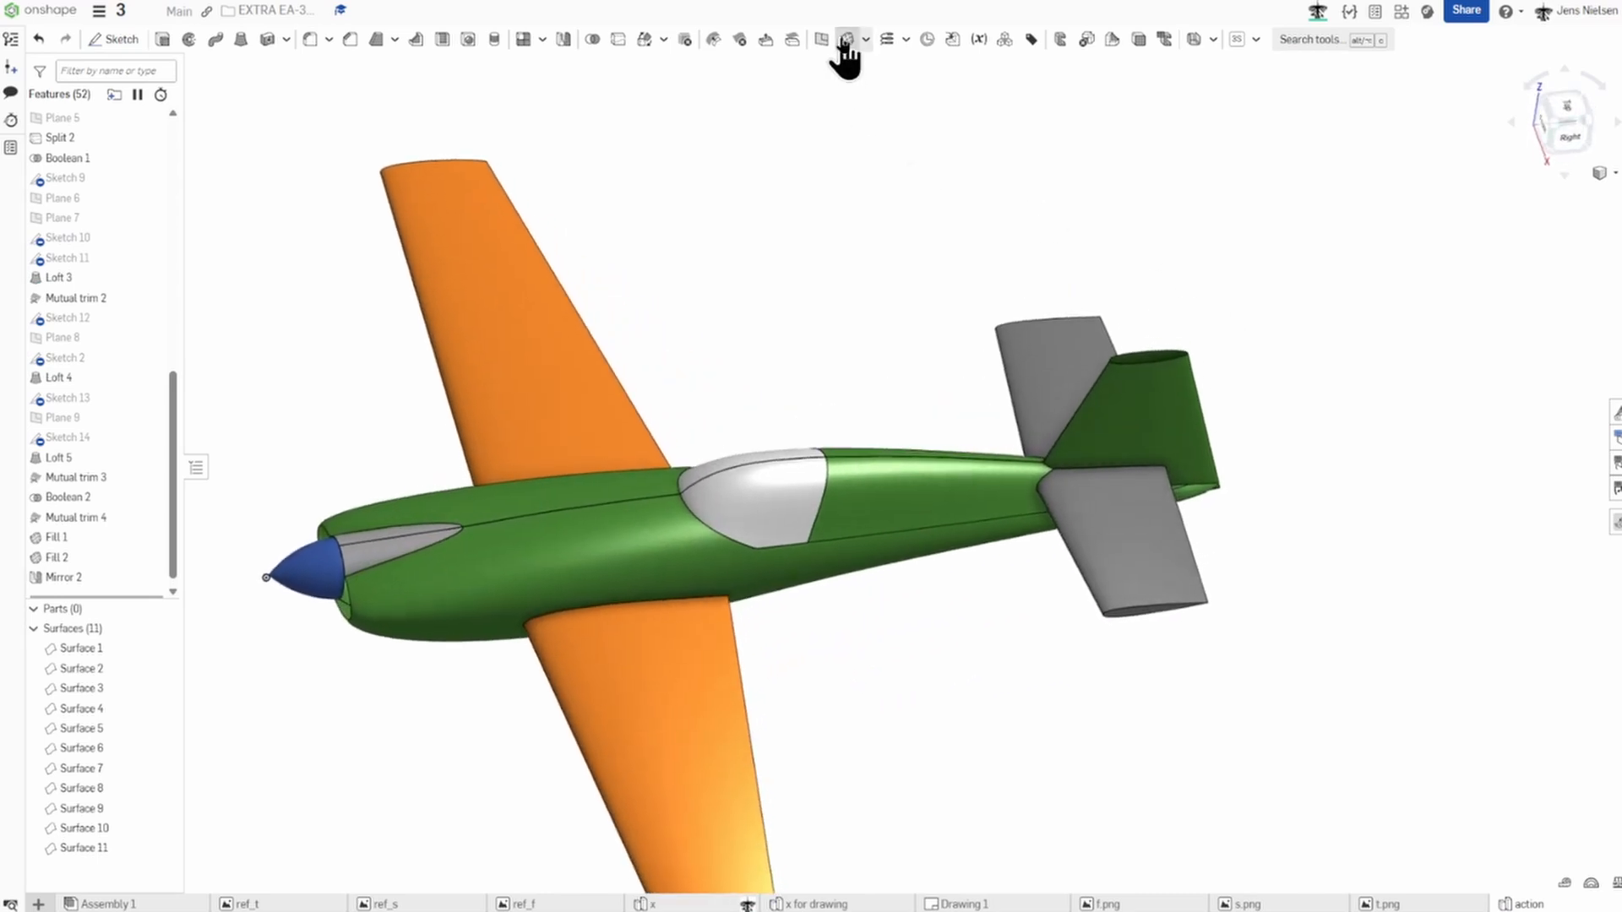
pyautogui.click(847, 40)
pyautogui.scroll(3, 1152, 272)
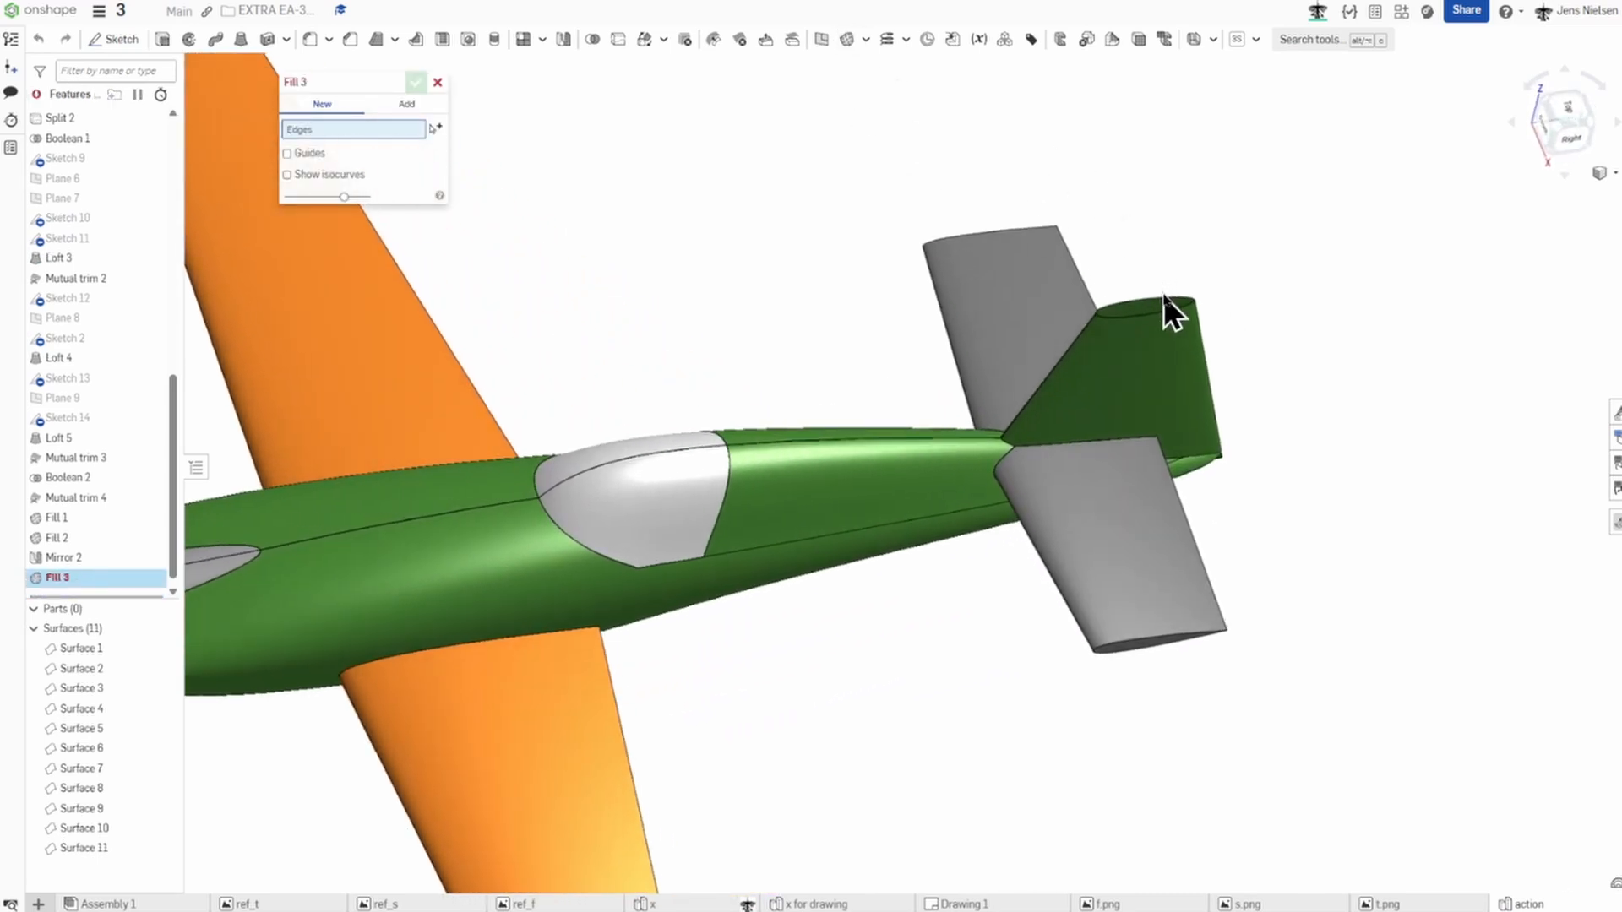
pyautogui.click(1163, 297)
pyautogui.click(1166, 306)
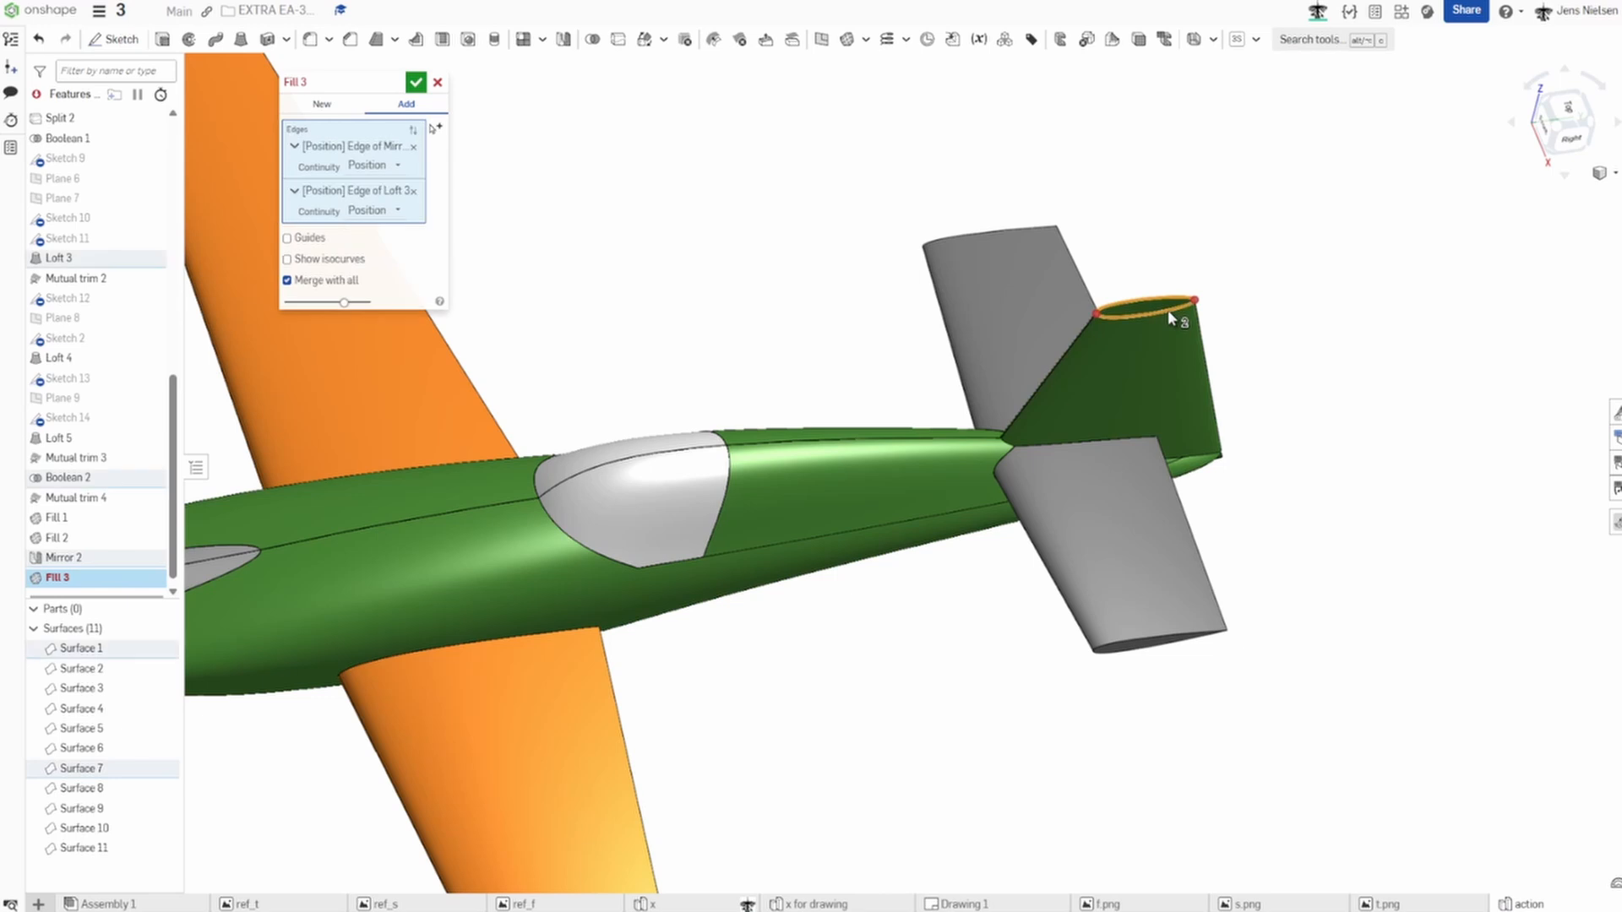
pyautogui.click(414, 82)
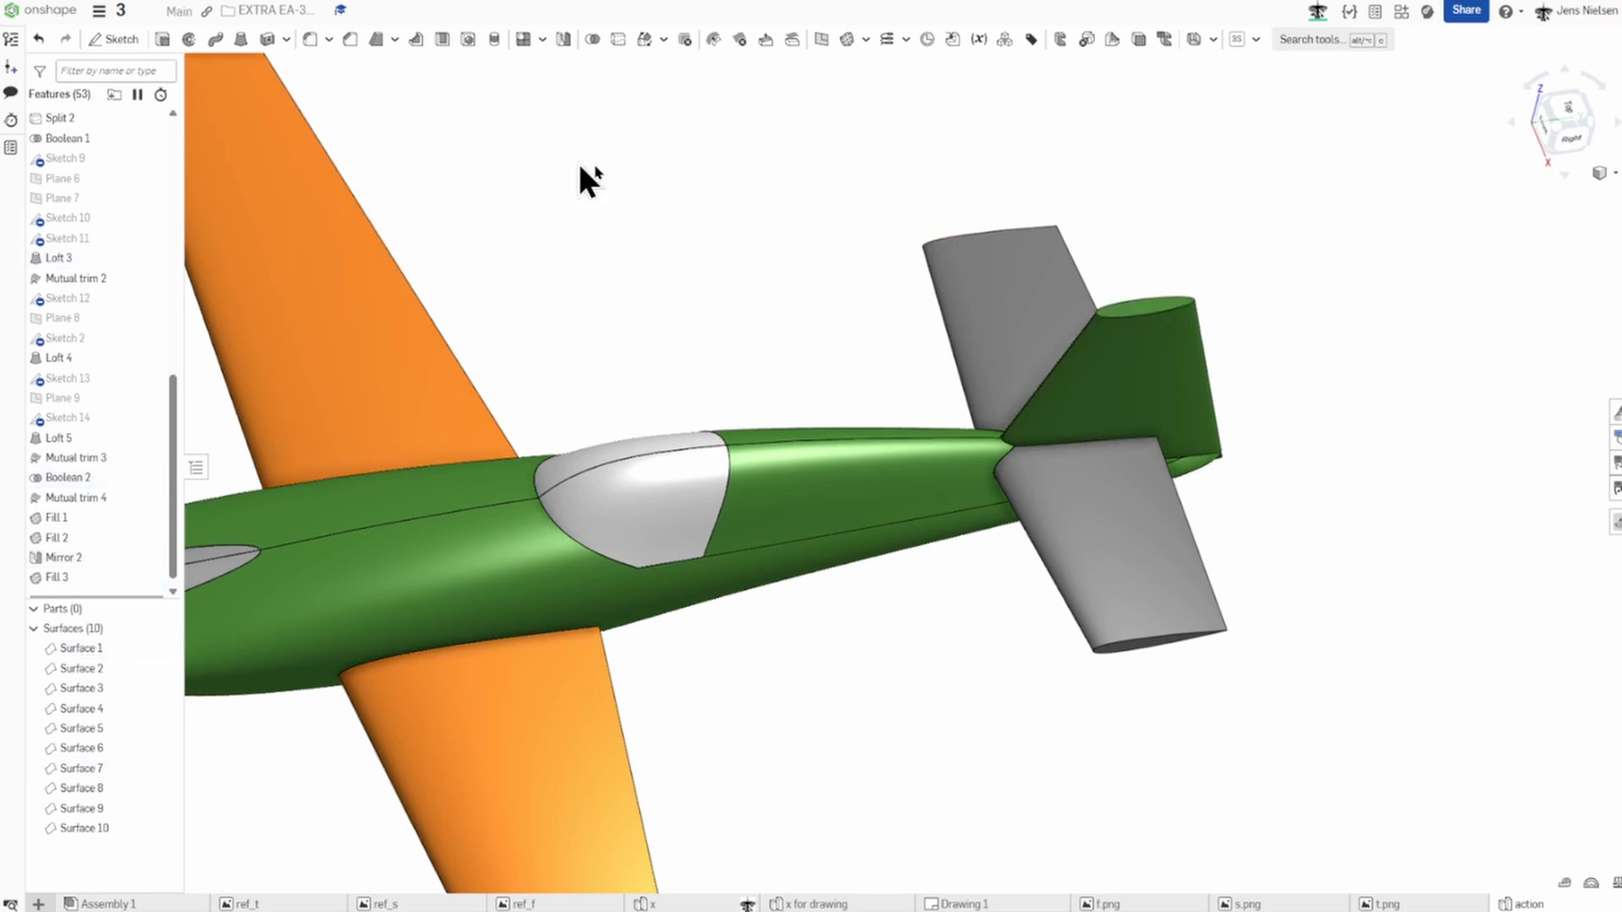
pyautogui.scroll(-5, 763, 205)
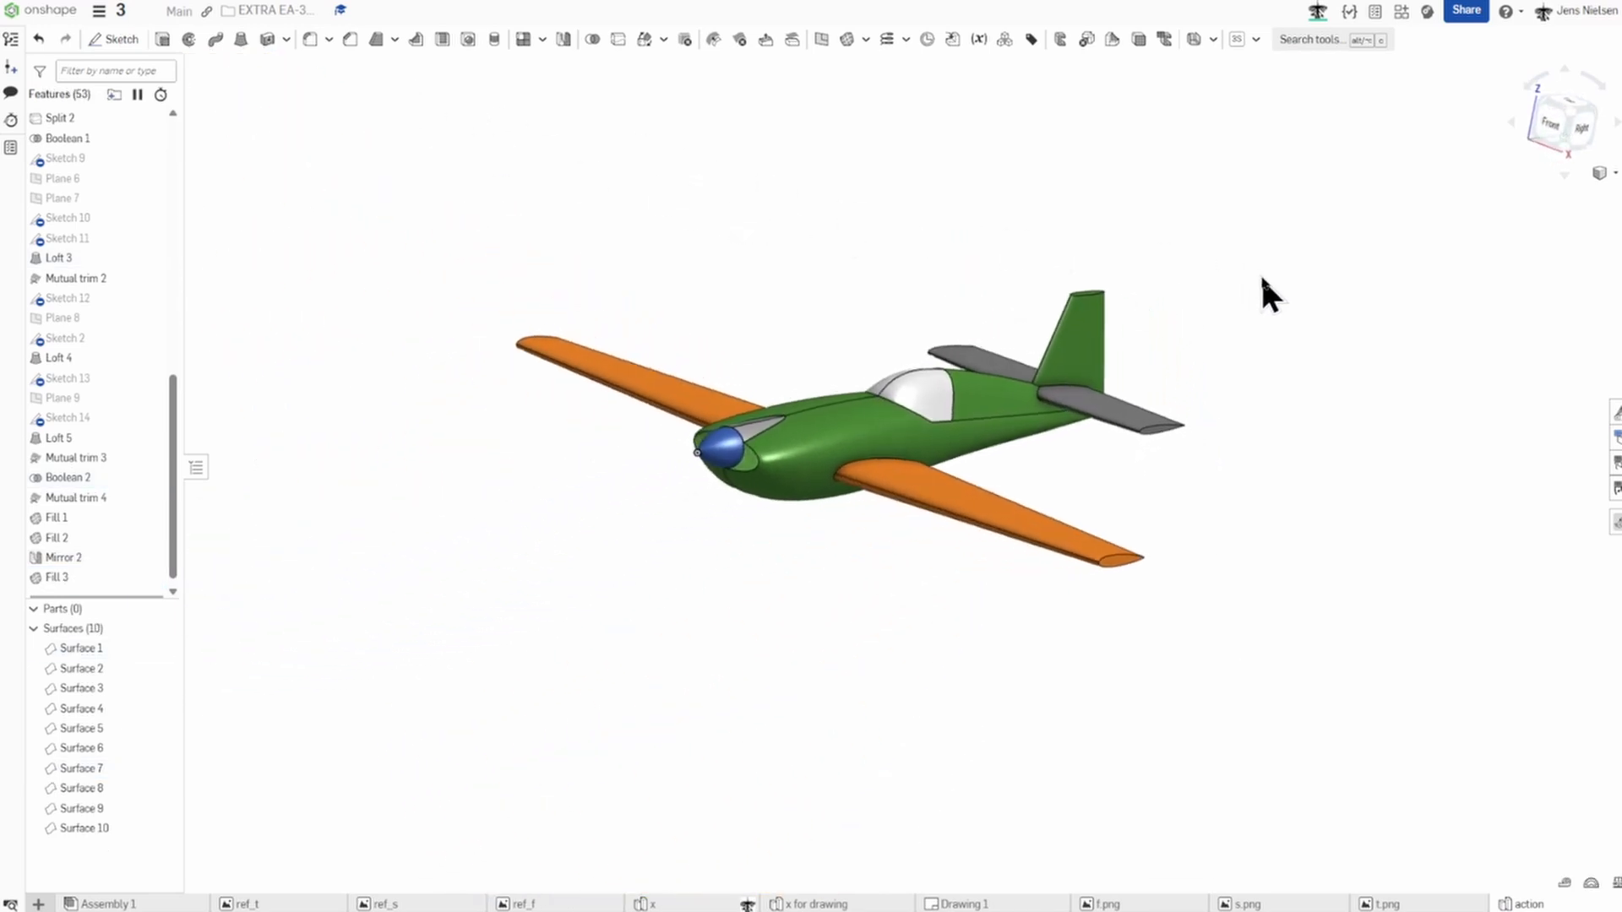
pyautogui.scroll(5, 1260, 274)
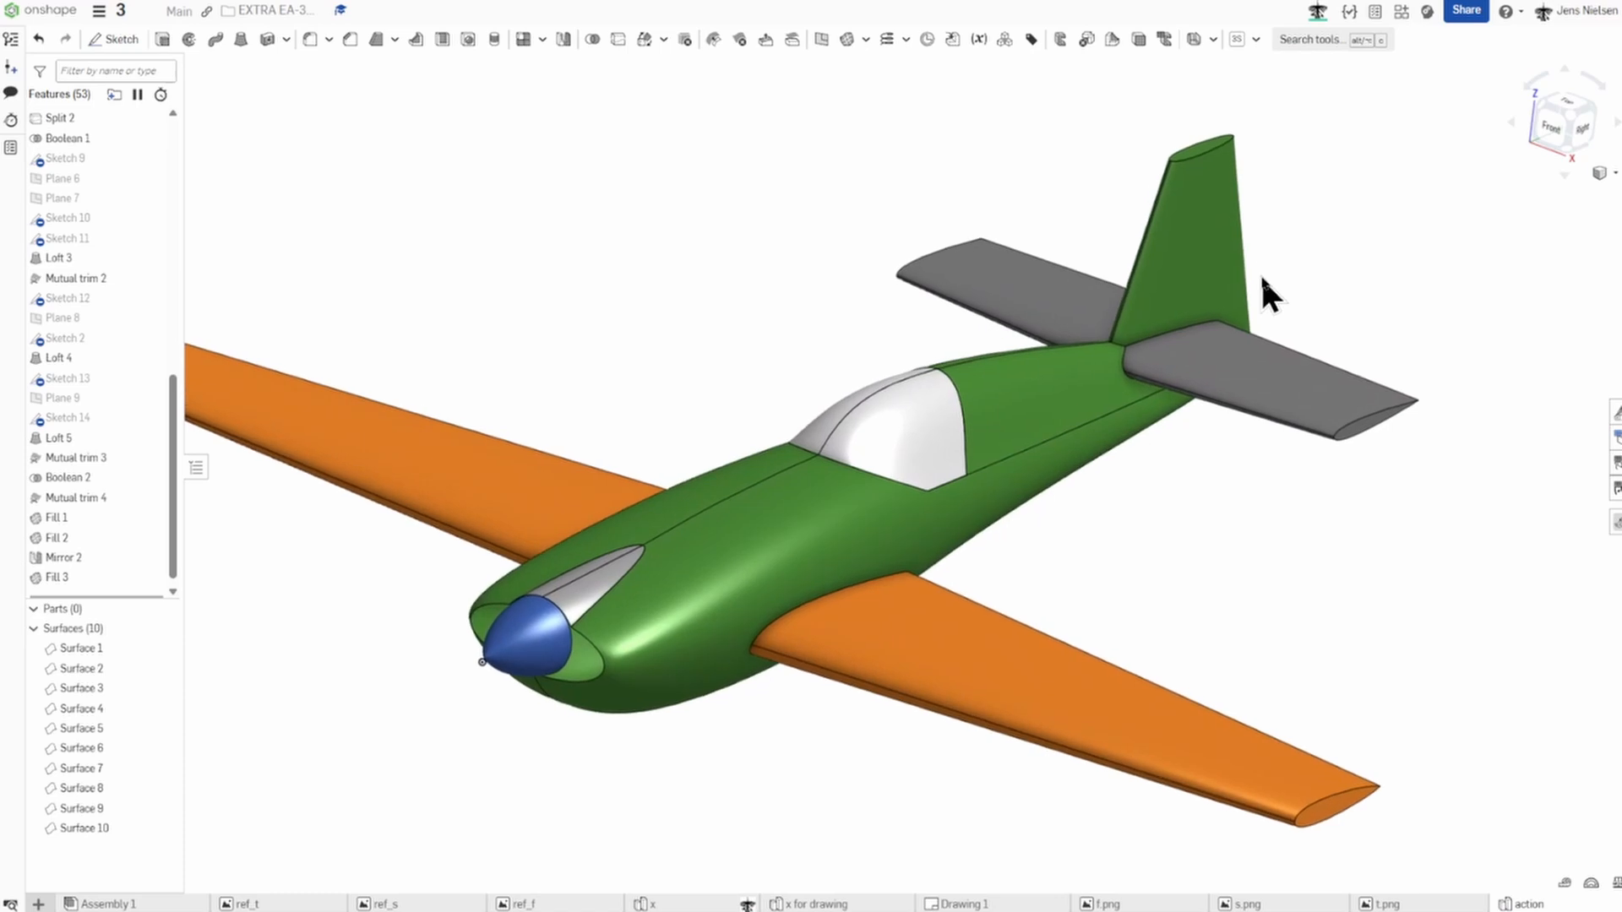
pyautogui.scroll(-1, 1390, 342)
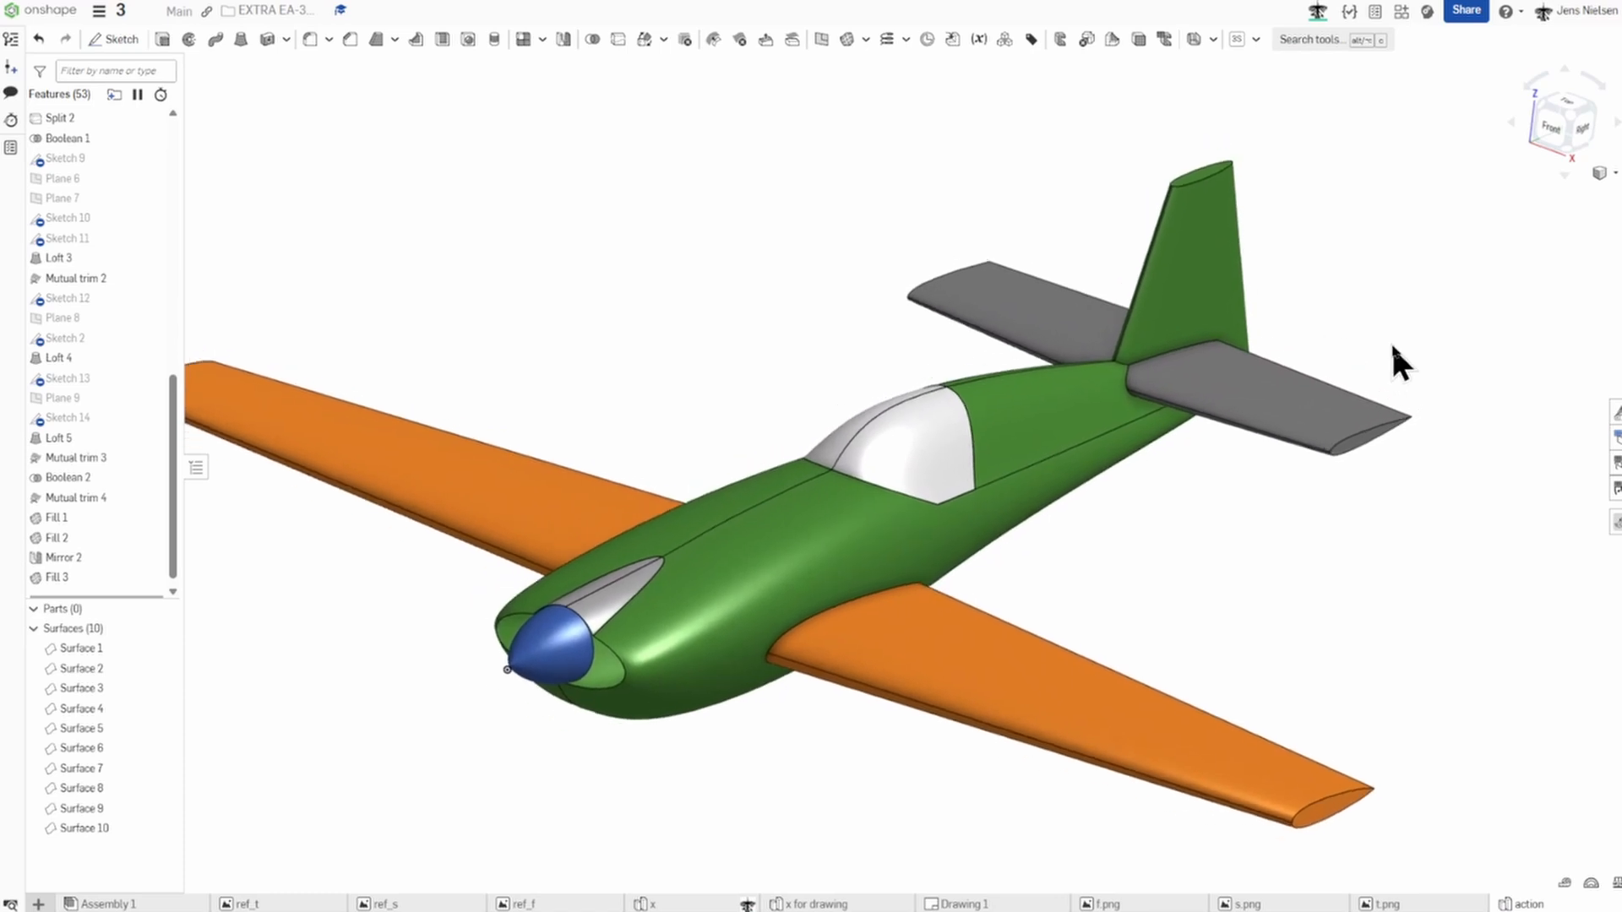
pyautogui.scroll(-1, 1391, 342)
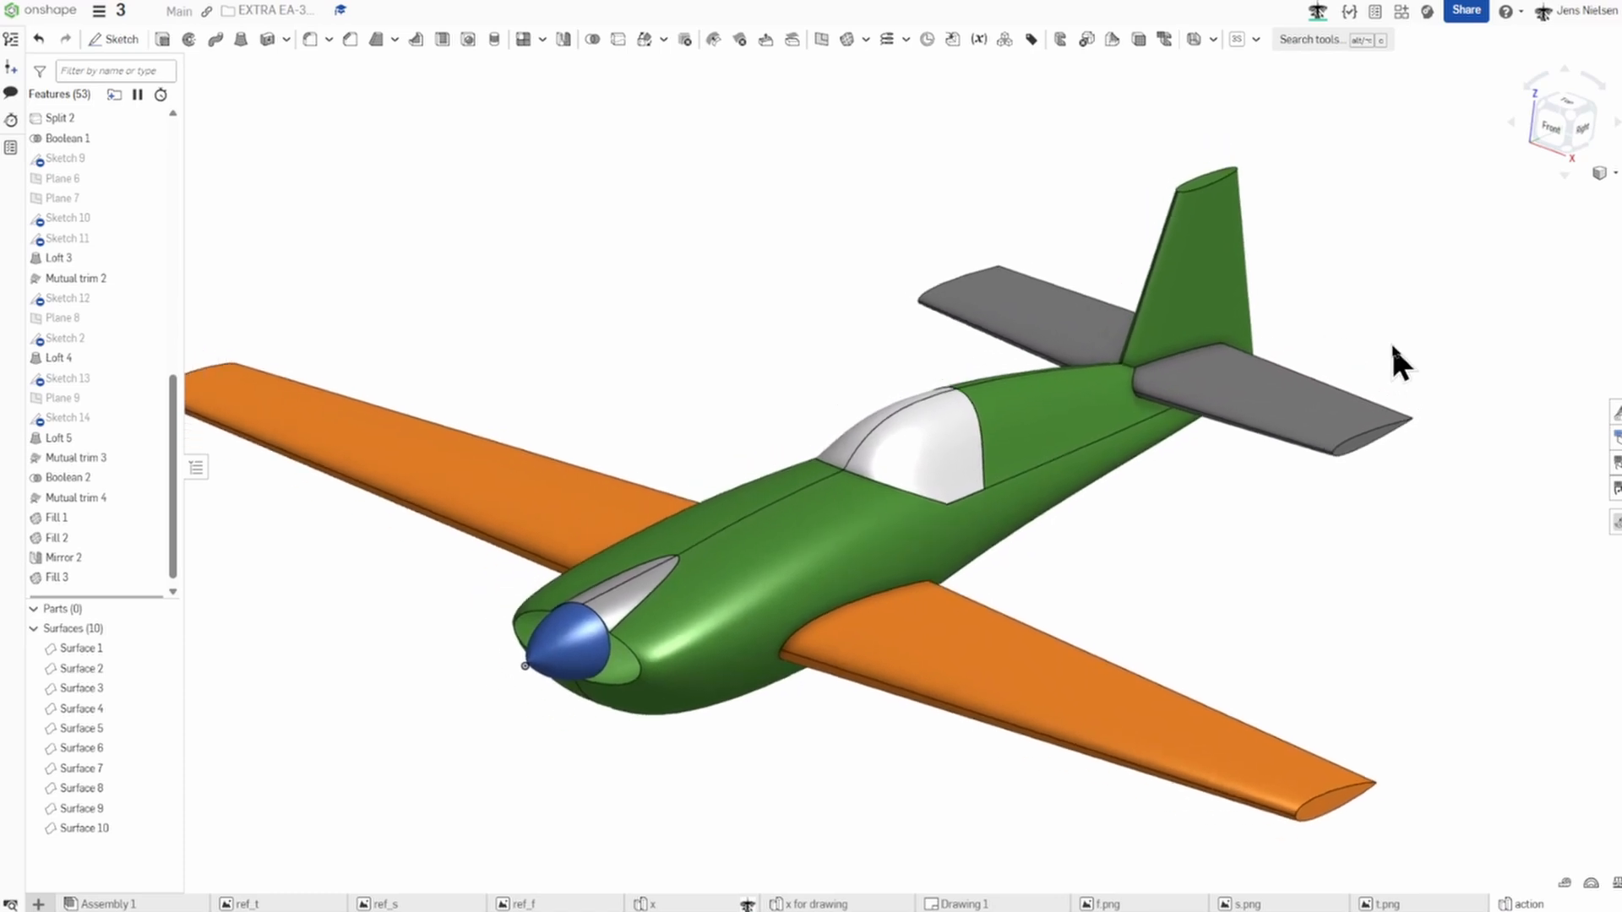
pyautogui.scroll(-3, 1390, 342)
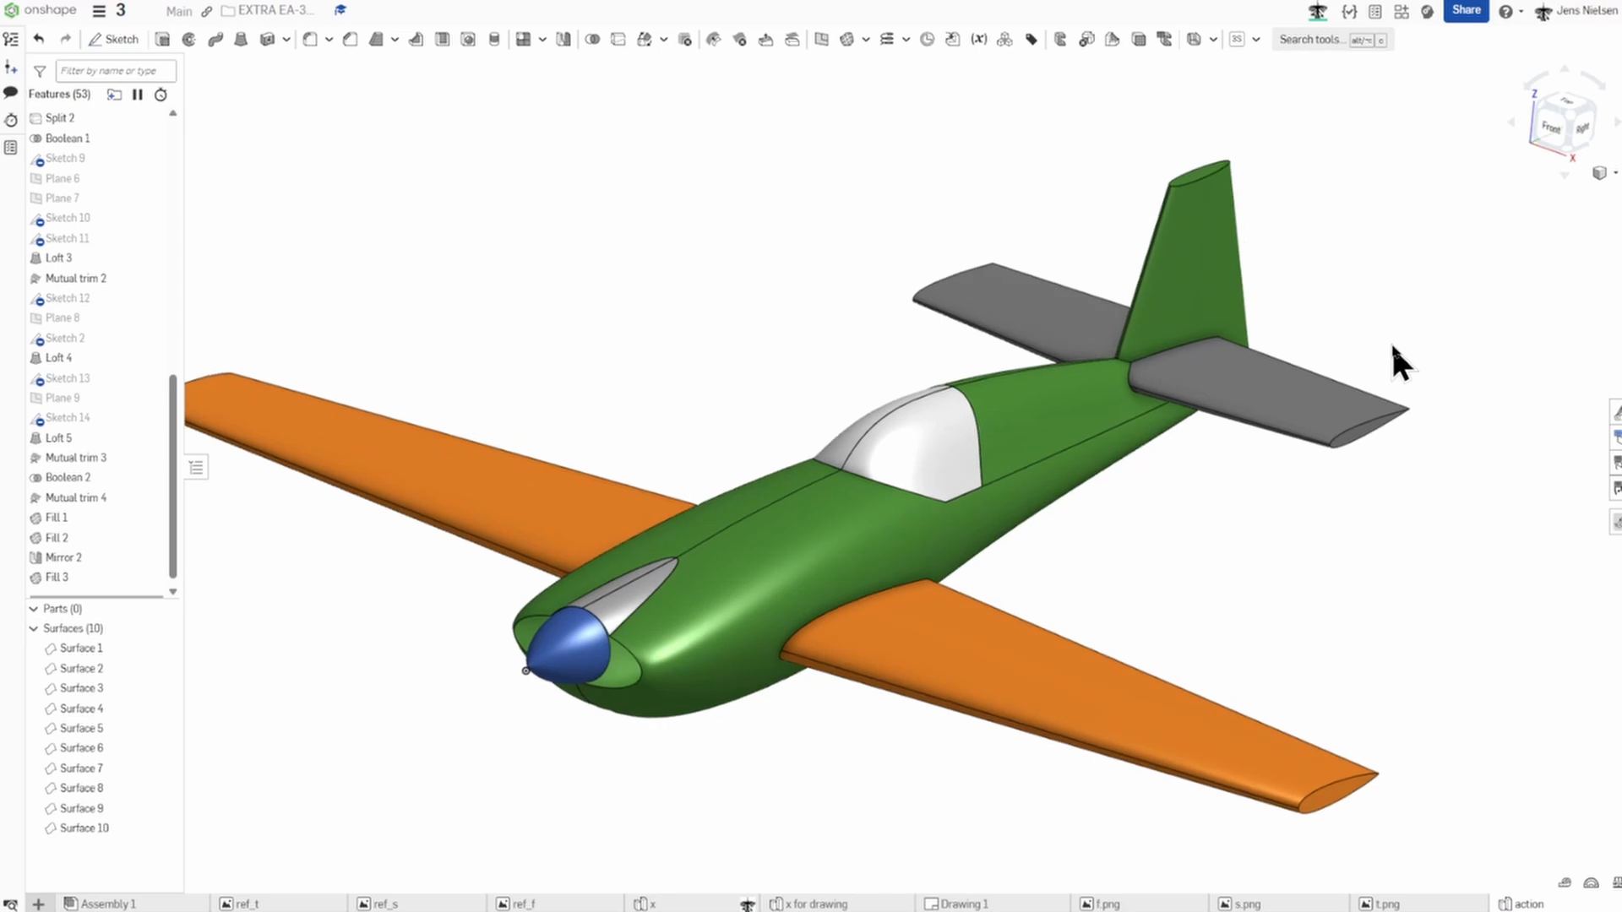